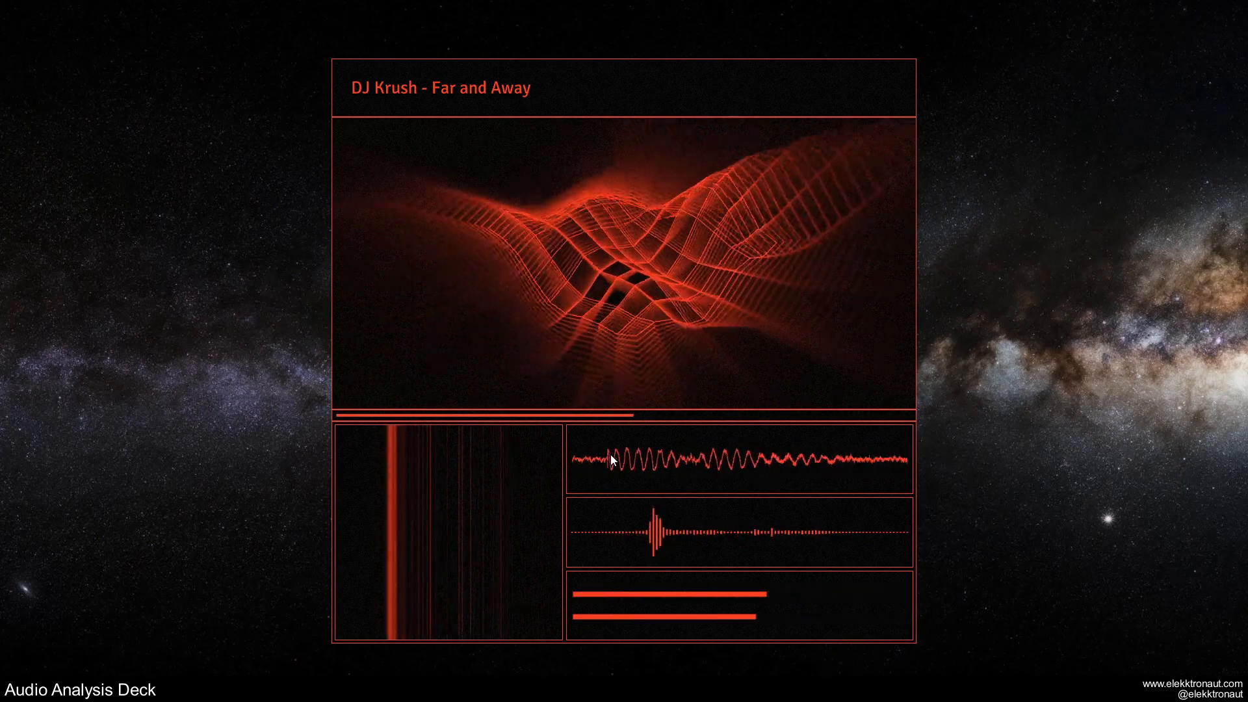
Close the full-screen deck preview, browse the deck's nested containers, then return to the top level.
key(Escape)
scroll(636, 457, down, 3)
scroll(531, 376, up, 8)
scroll(818, 415, up, 6)
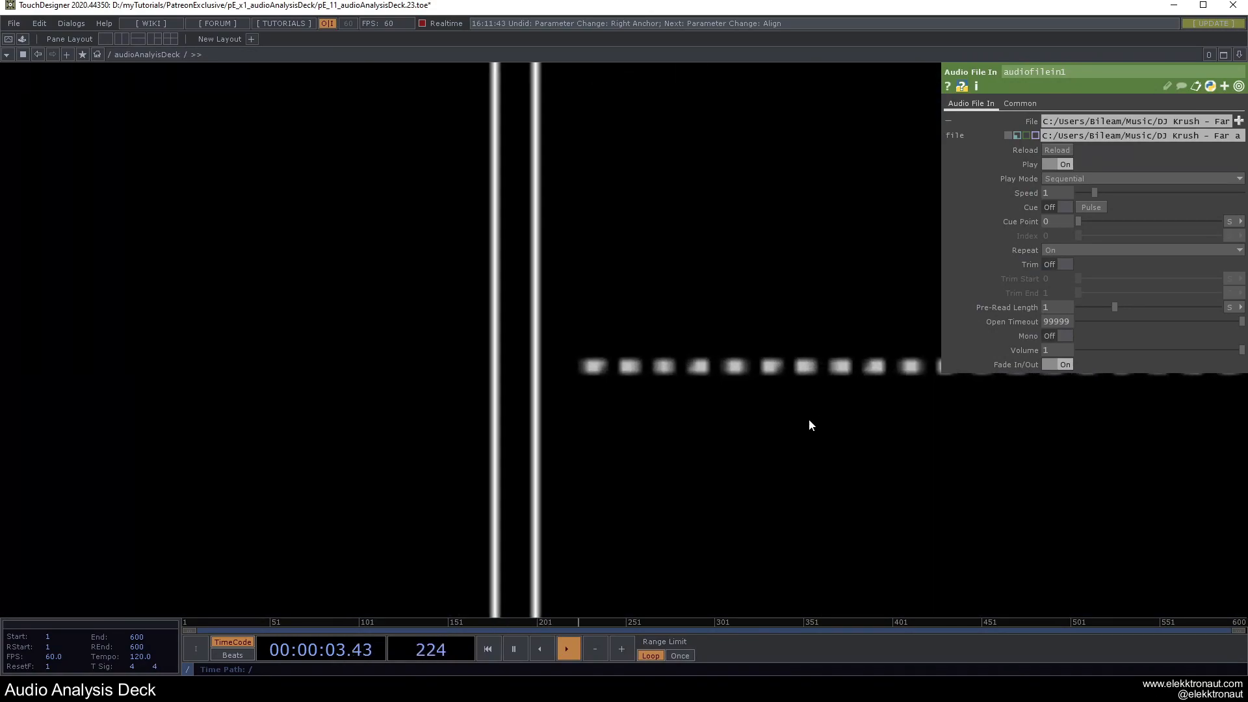
scroll(354, 424, up, 6)
scroll(206, 377, up, 5)
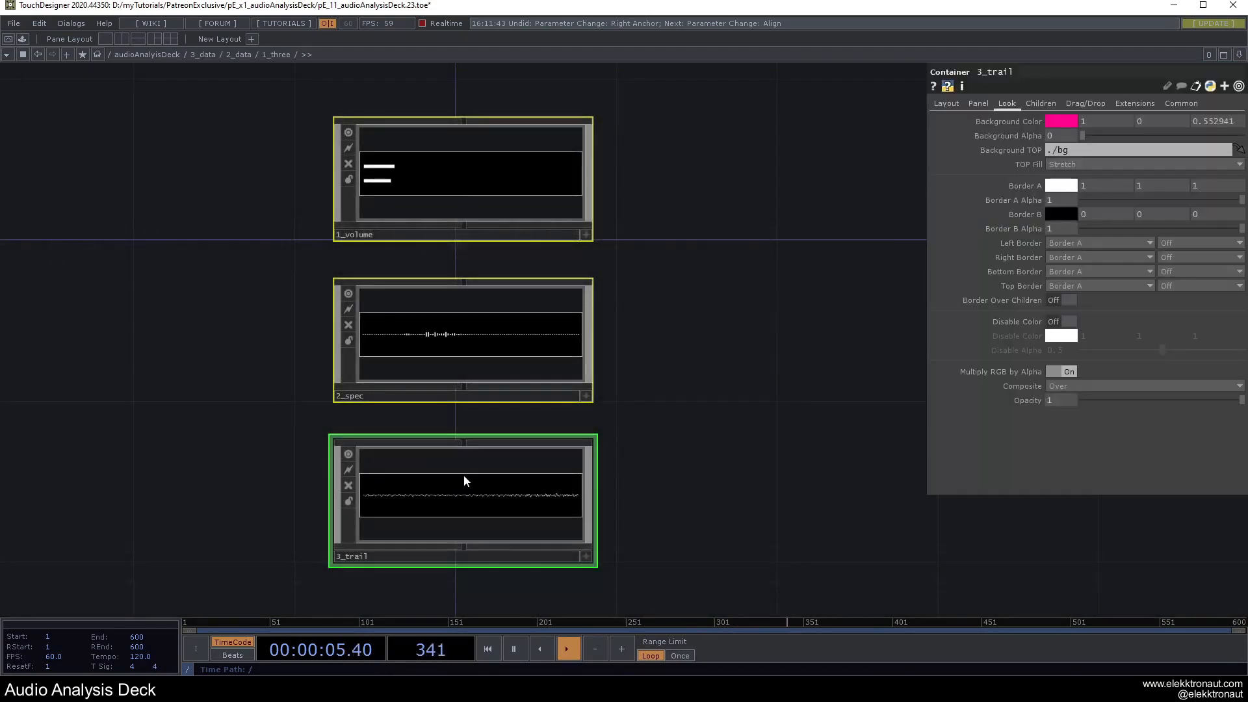
scroll(462, 479, up, 6)
click(164, 54)
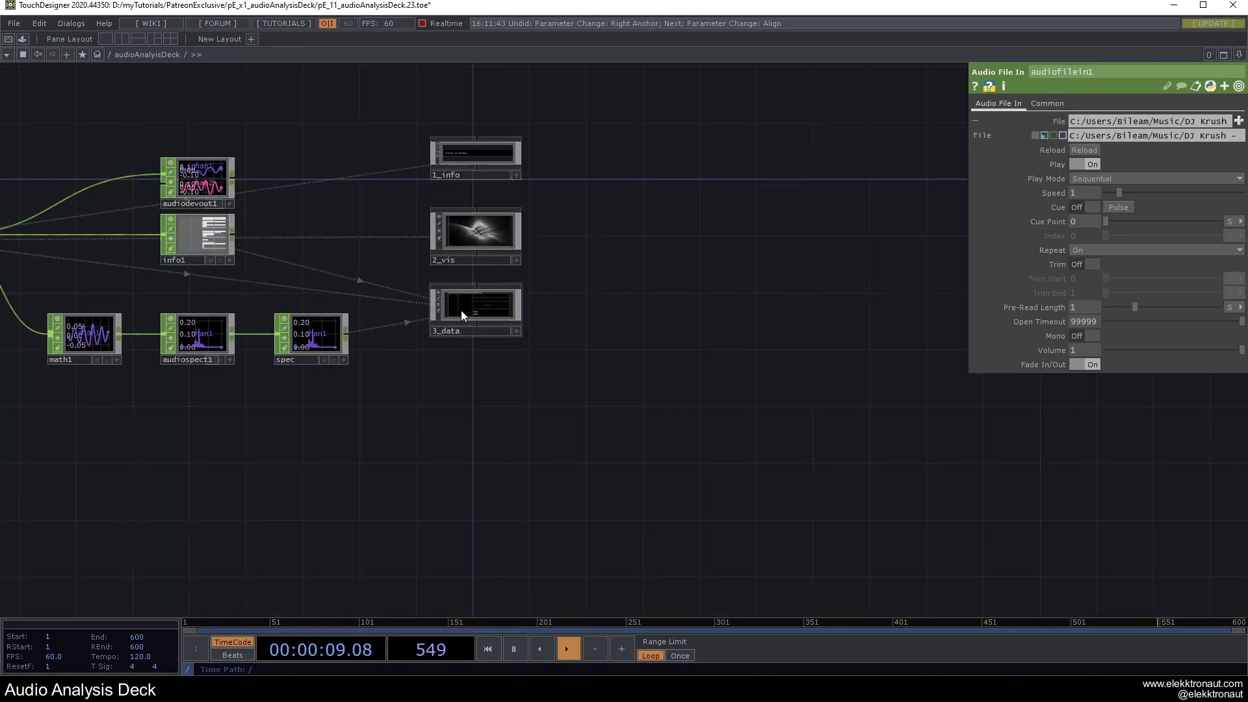
Reframe the root network and briefly preview the perform output full-screen.
drag(524, 285, 866, 337)
scroll(345, 275, down, 6)
scroll(450, 310, down, 6)
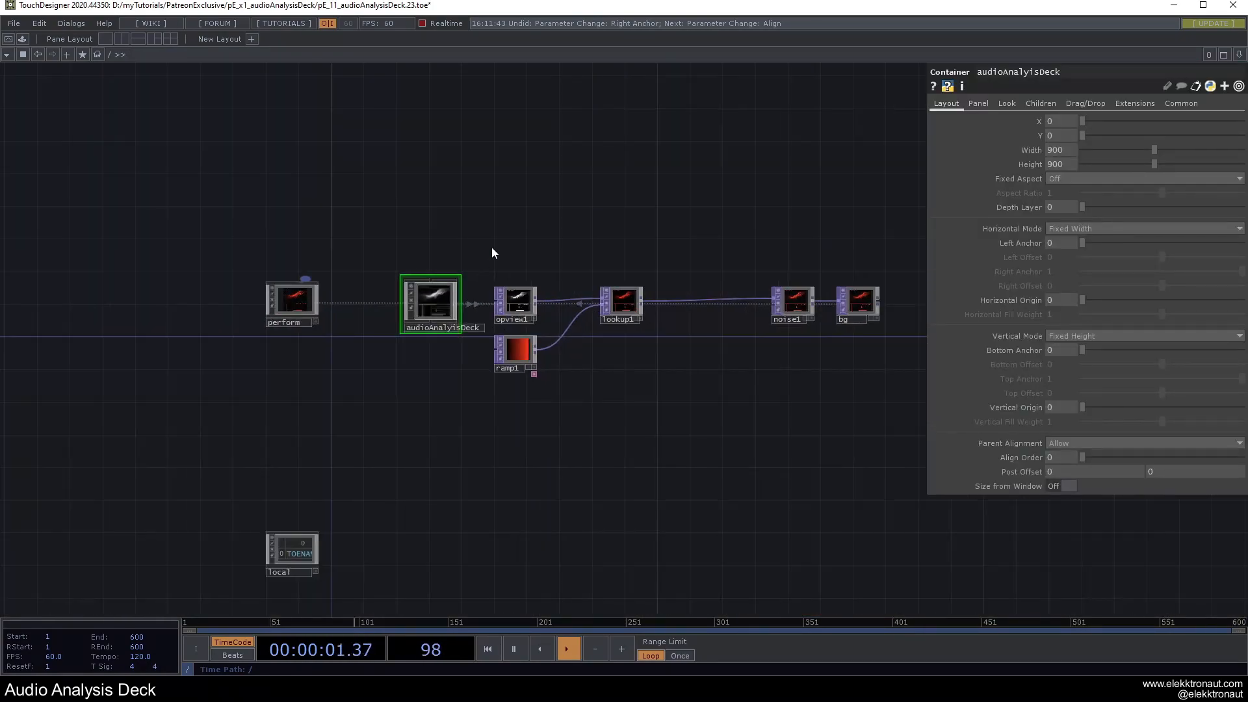
drag(497, 224, 466, 235)
key(F1)
key(Escape)
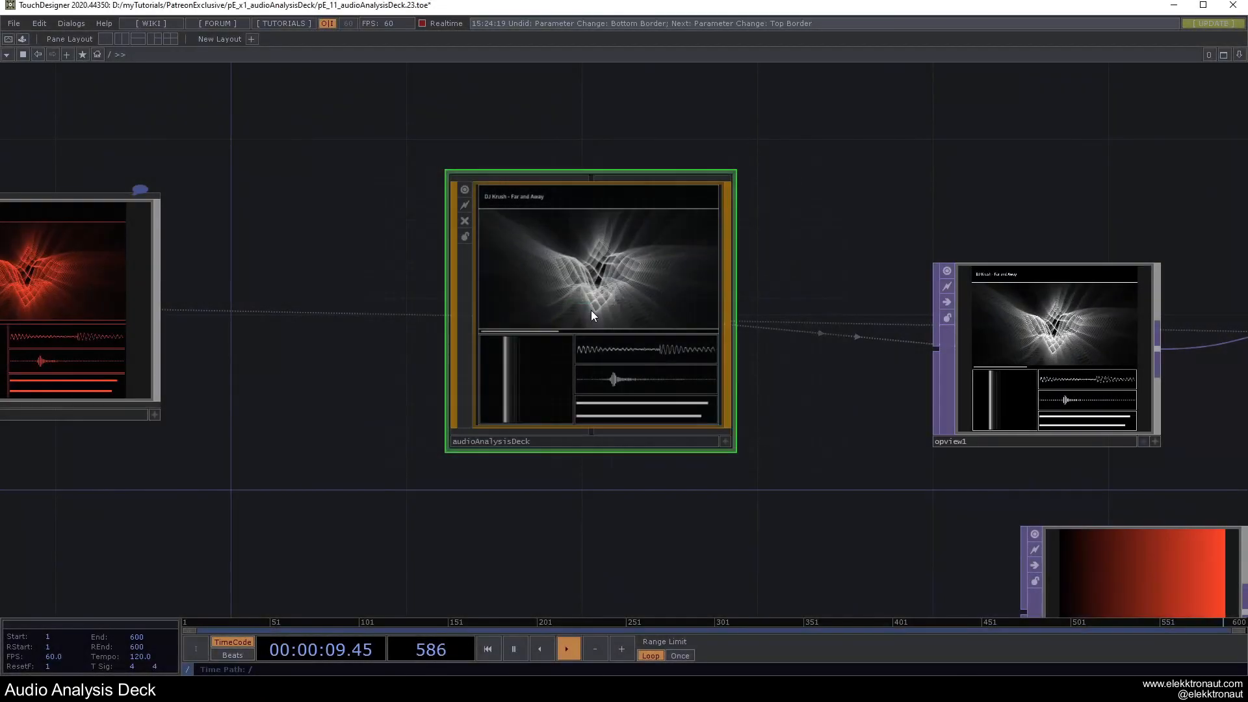
Frame the old audioAnalysisDeck chain and box-select its operators for removal.
scroll(591, 310, down, 2)
scroll(591, 310, down, 4)
drag(693, 198, 435, 270)
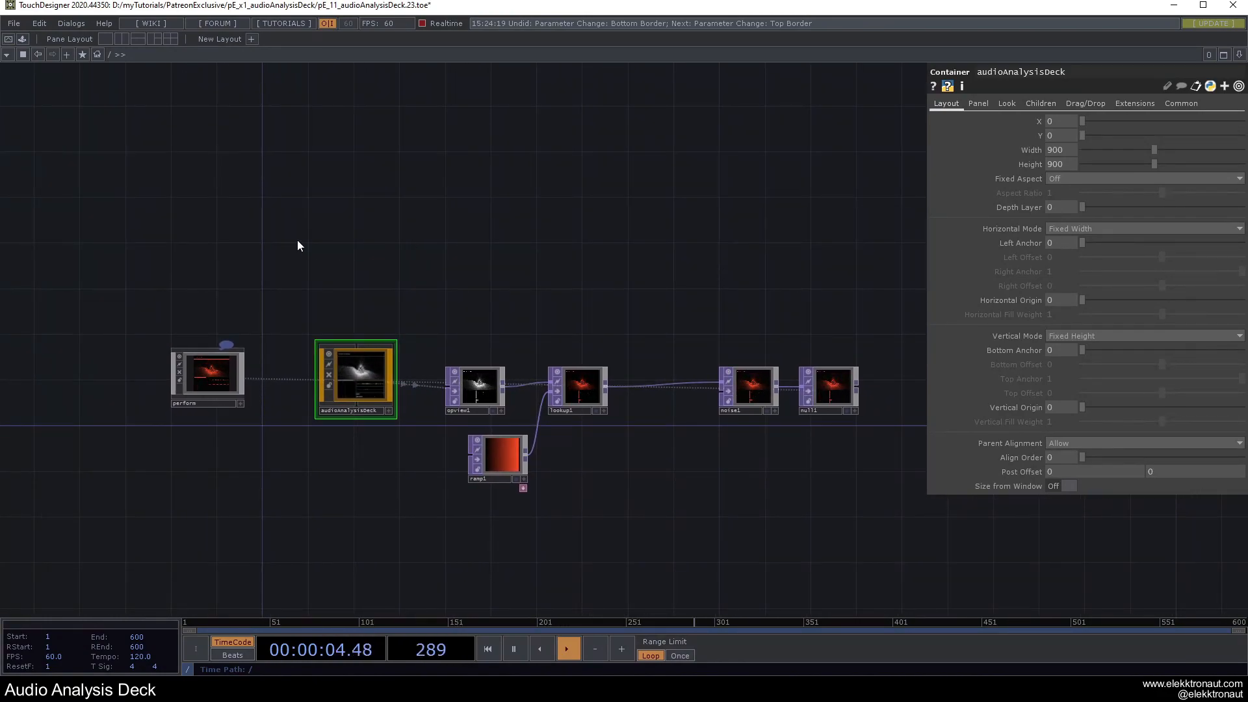
right_drag(280, 252, 933, 529)
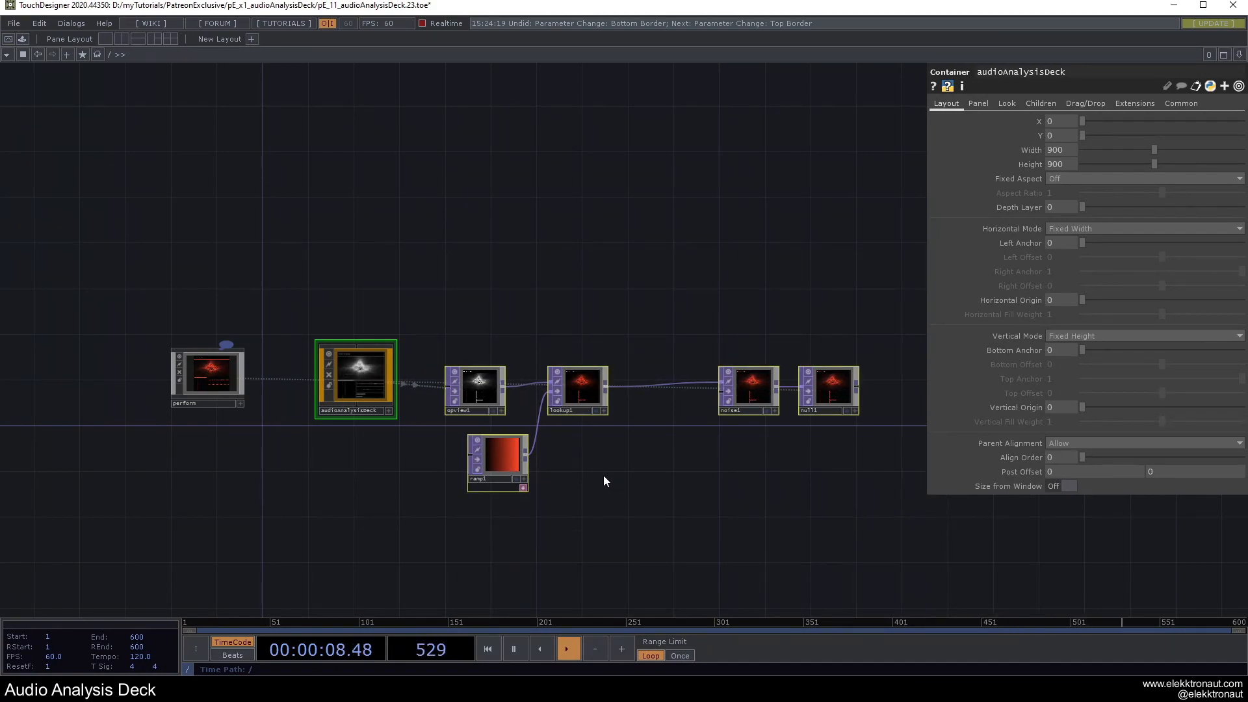
Delete the six old operators and place a new Container COMP in the network.
key(Delete)
key(Tab)
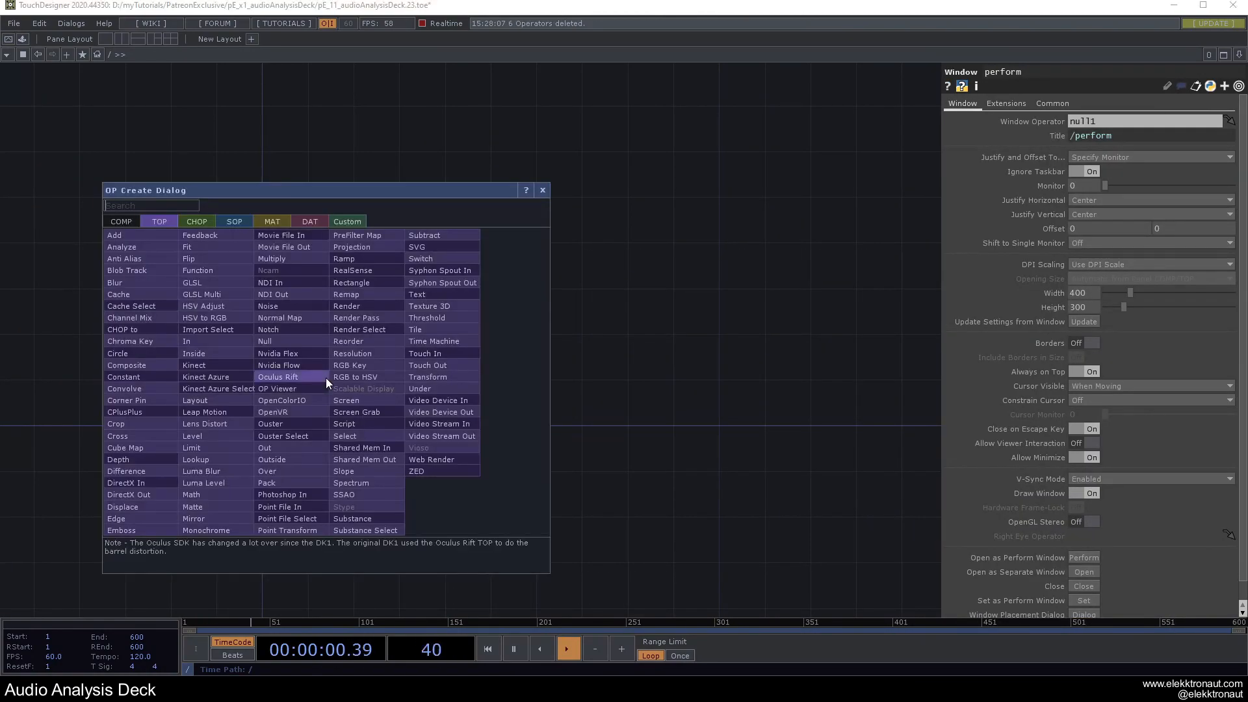
click(121, 221)
text(c)
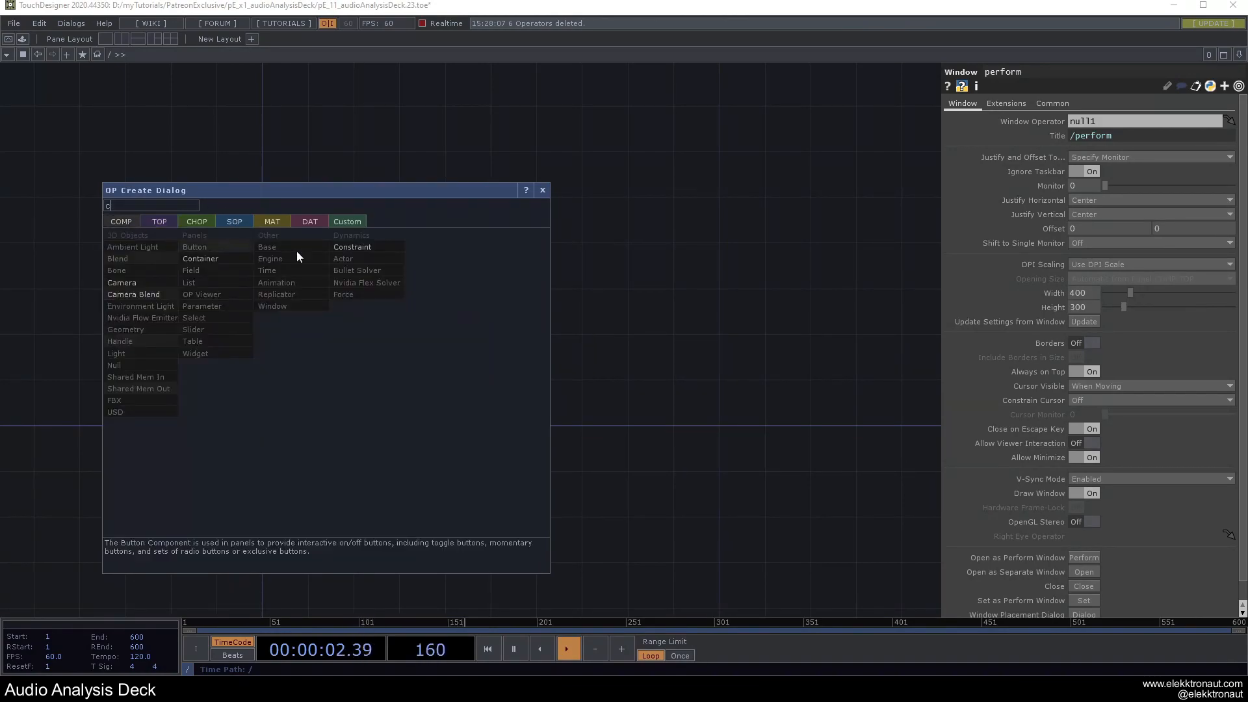
click(224, 260)
click(368, 404)
key(h)
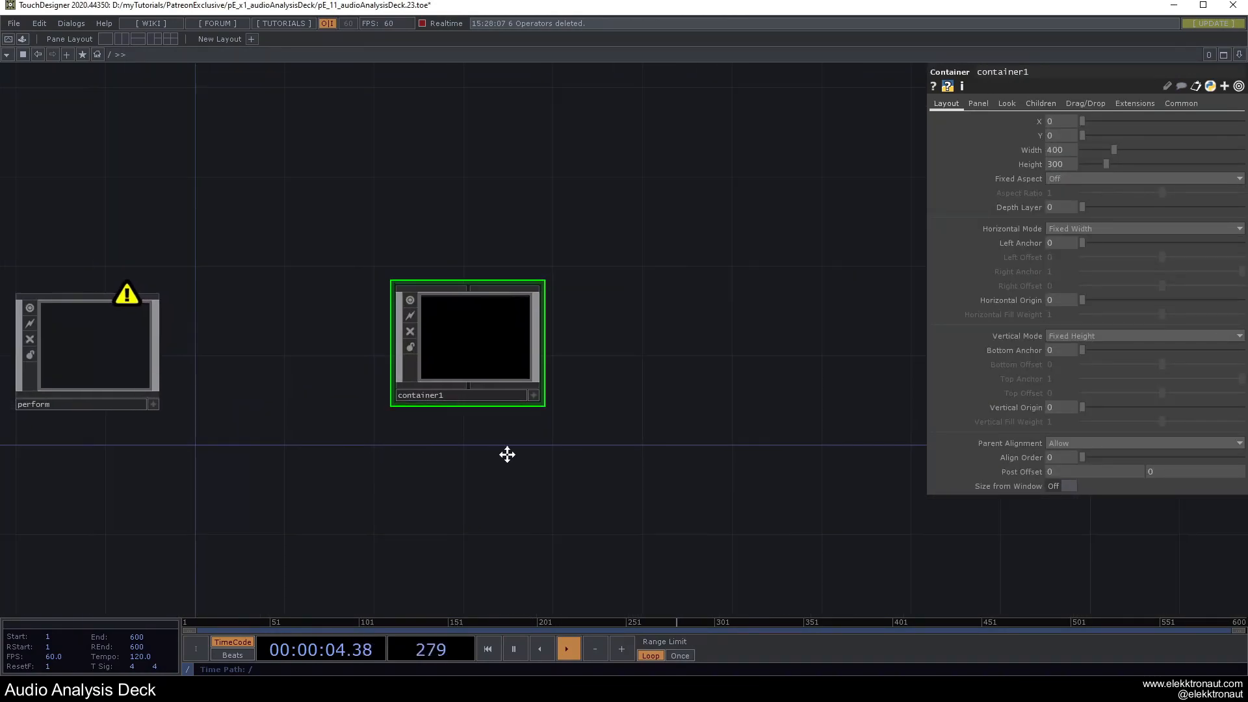
Rename the container audioAnalysisDeck and set its Width and Height to 1080.
click(566, 410)
text(audioAnalysisDeck)
key(Return)
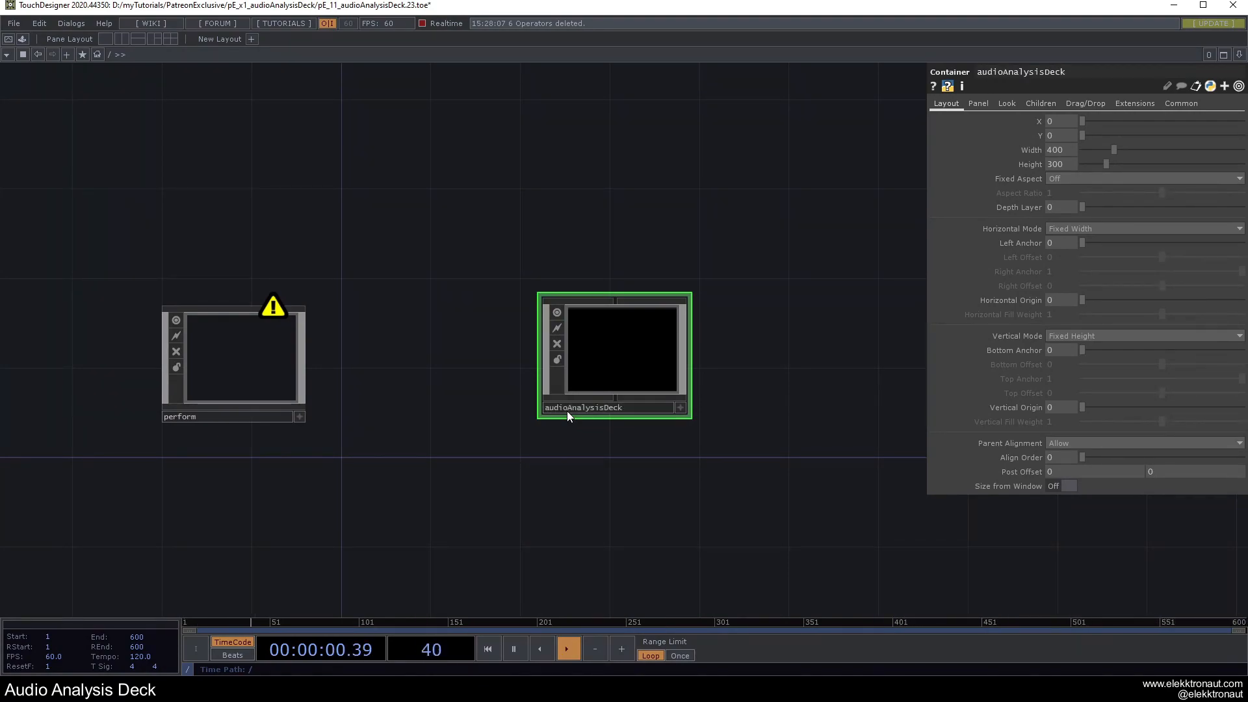
drag(856, 290, 801, 274)
text(1080)
key(Tab)
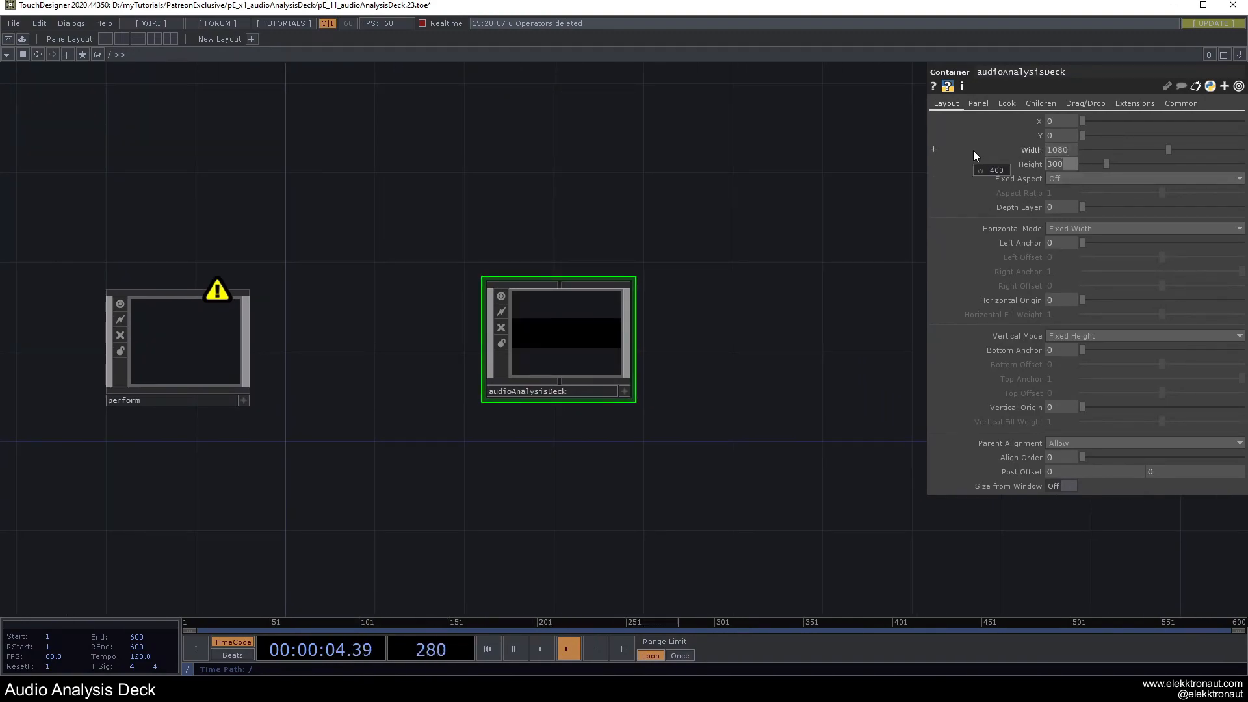
text(1080)
key(Return)
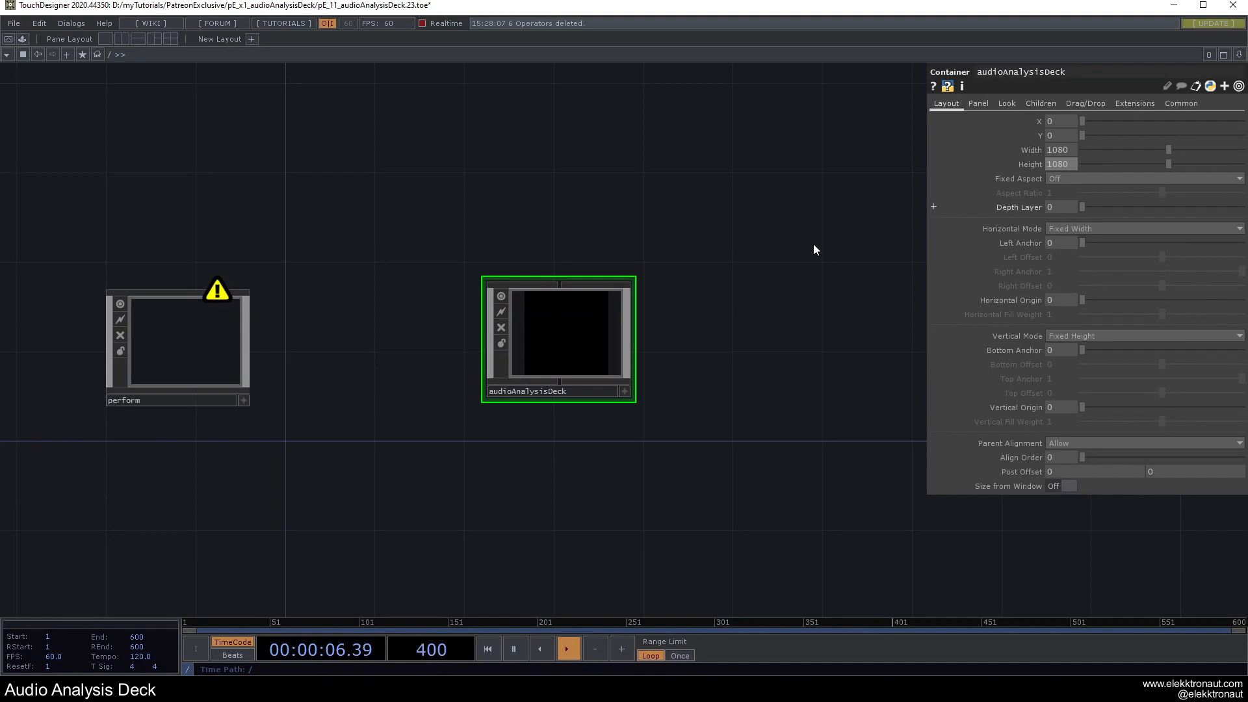
Colour audioAnalysisDeck orange and make it perform's window operator.
drag(635, 286, 635, 262)
key(c)
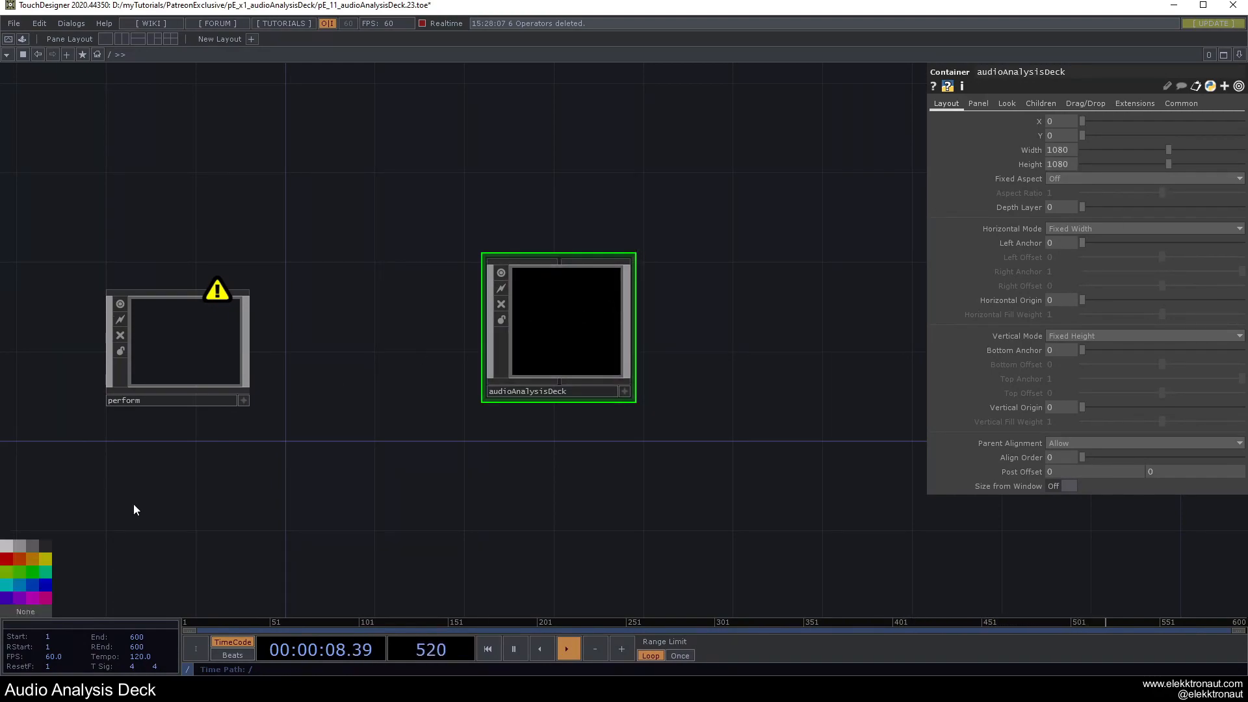
click(34, 562)
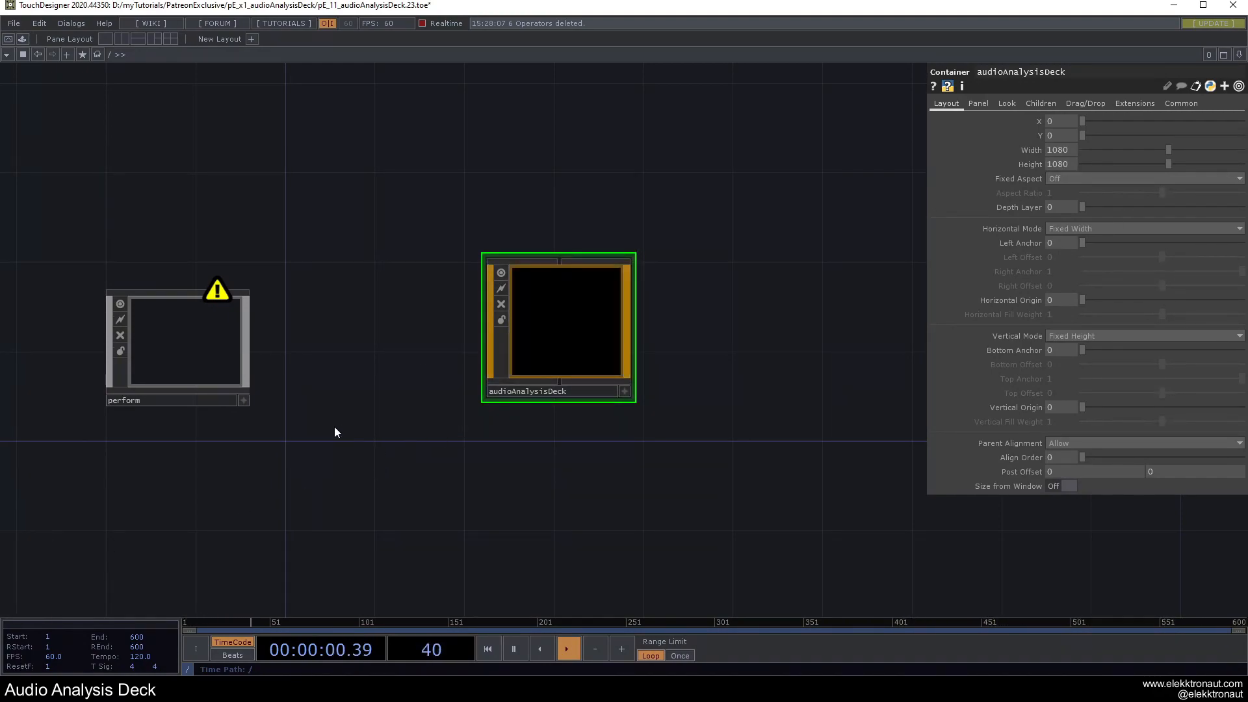
drag(568, 336, 181, 358)
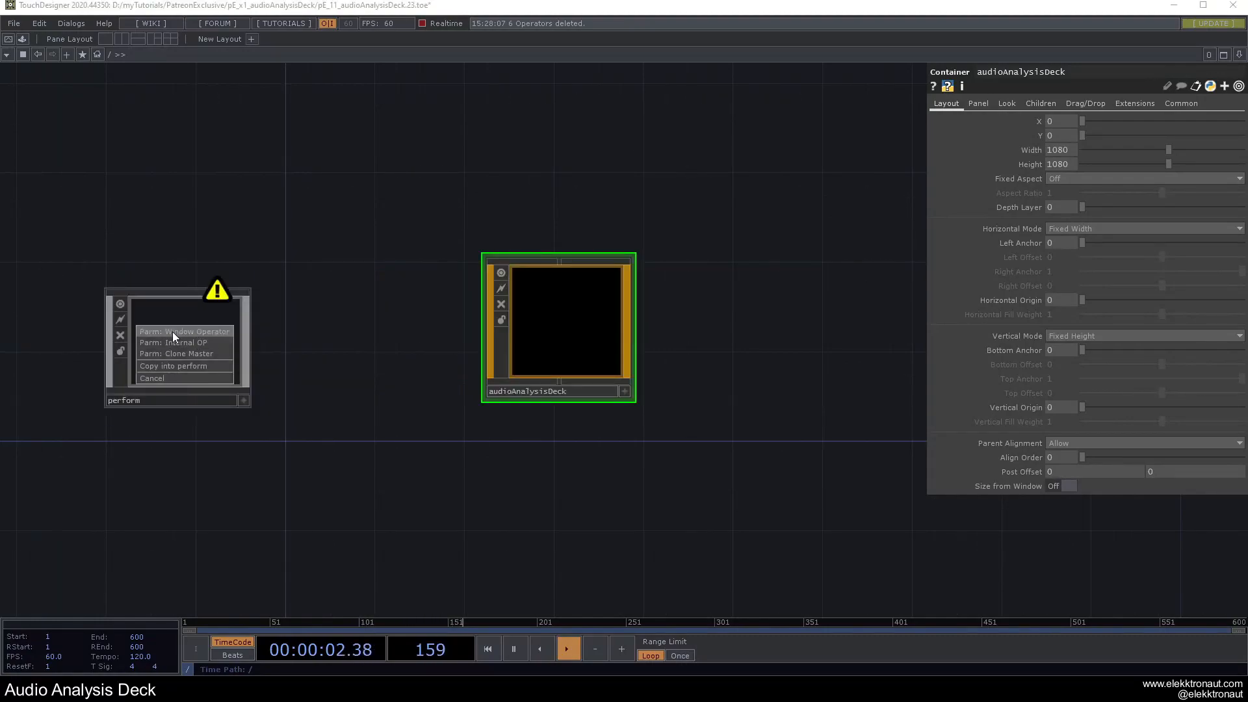
click(174, 332)
drag(407, 388, 376, 407)
drag(498, 373, 501, 390)
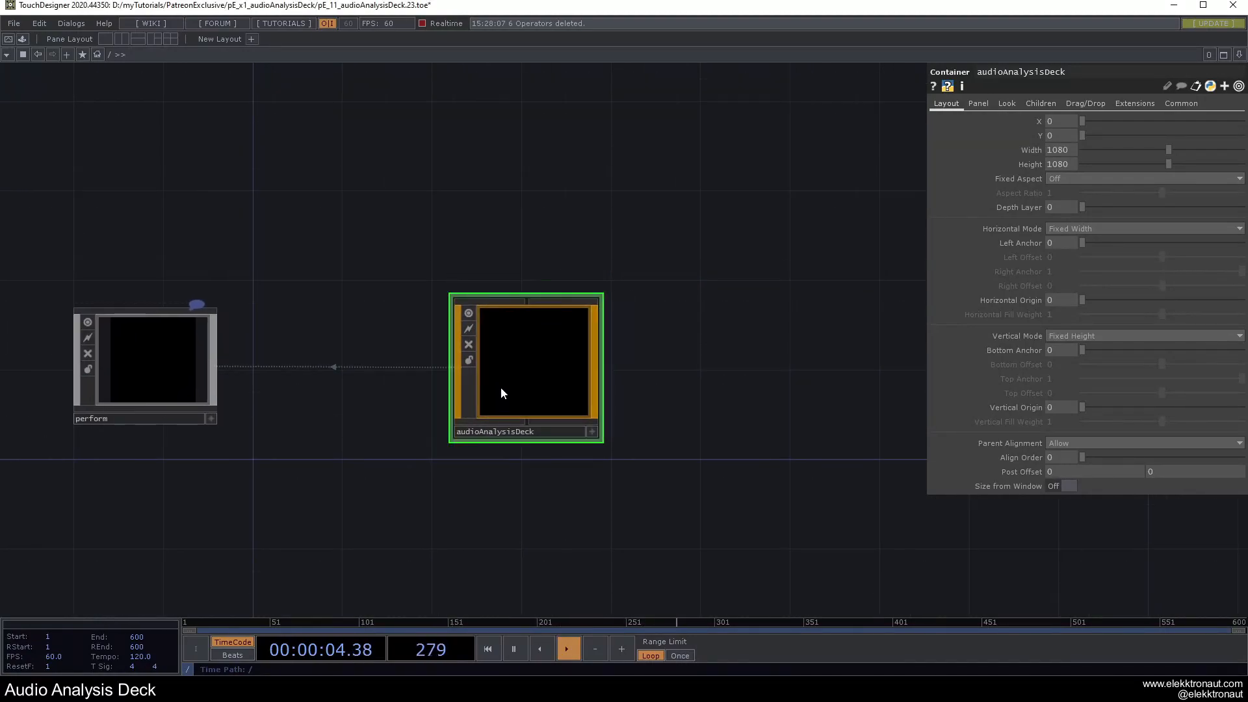
Inside audioAnalysisDeck, add a new Container COMP named container1.
double_click(545, 364)
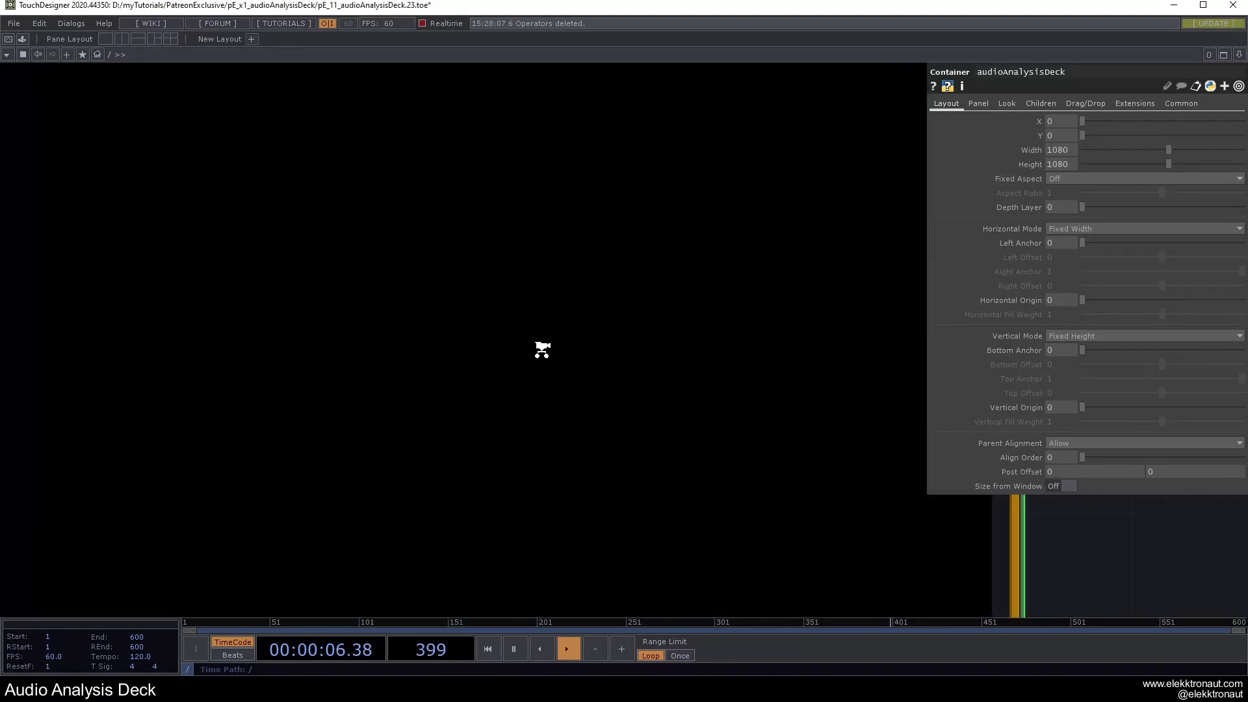
key(Tab)
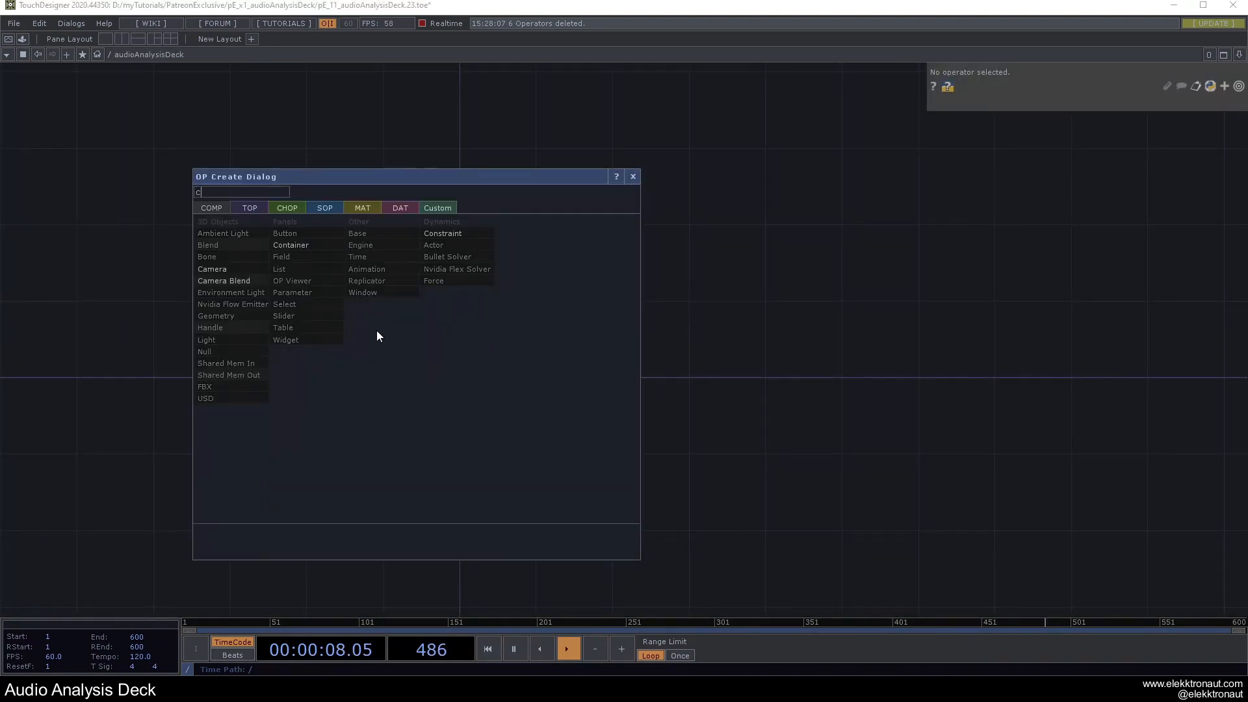
click(314, 248)
click(444, 372)
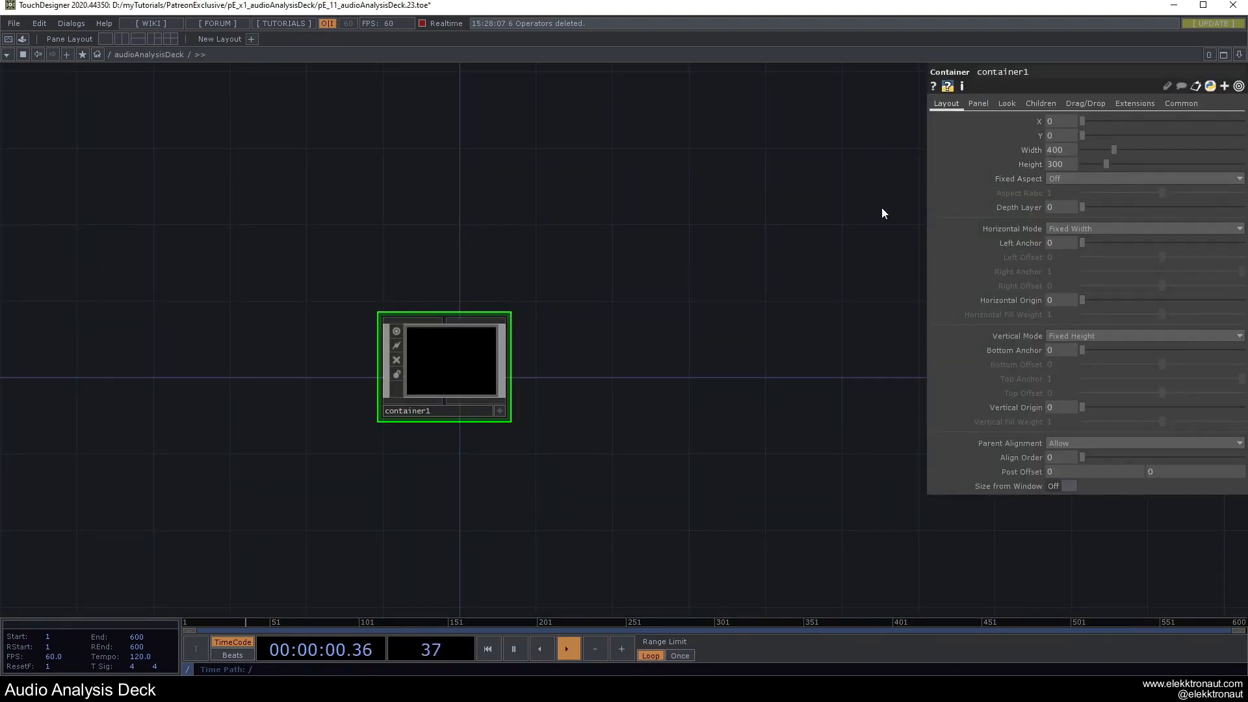
Set container1's Width to me.parent().width and Height to me.parent().height, then zoom into it.
click(1027, 151)
text(me.)
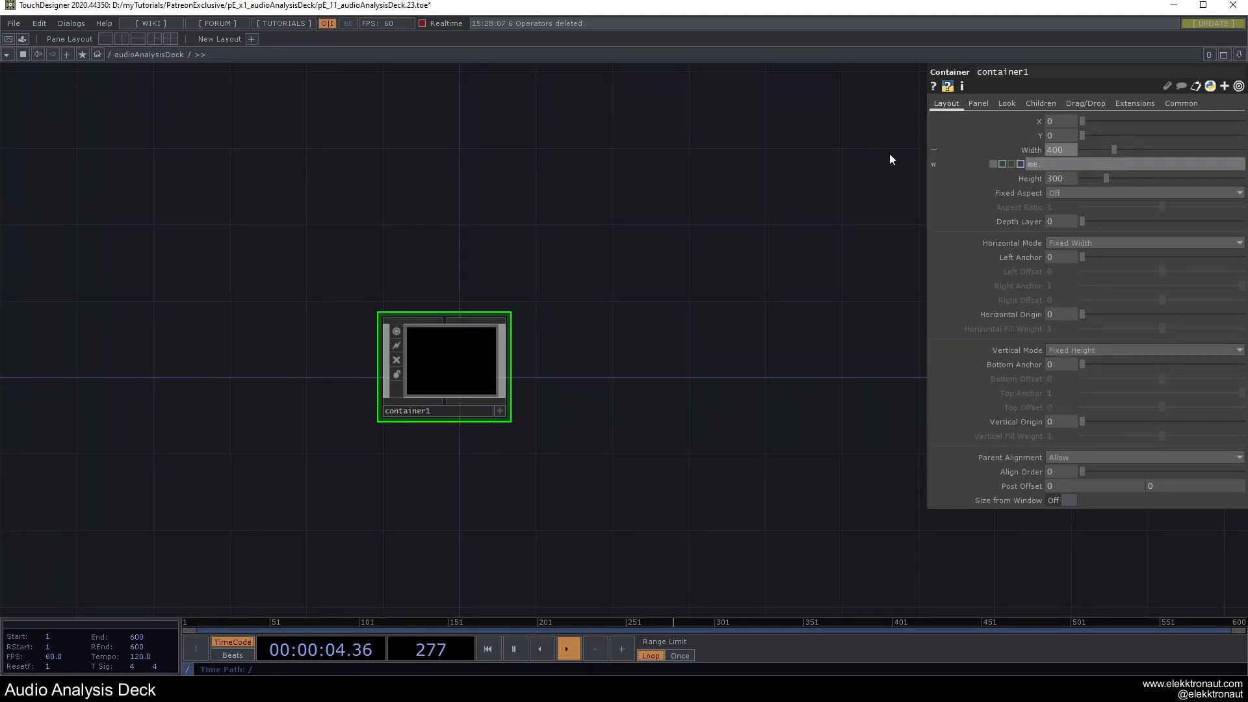
text(parent().width)
key(Return)
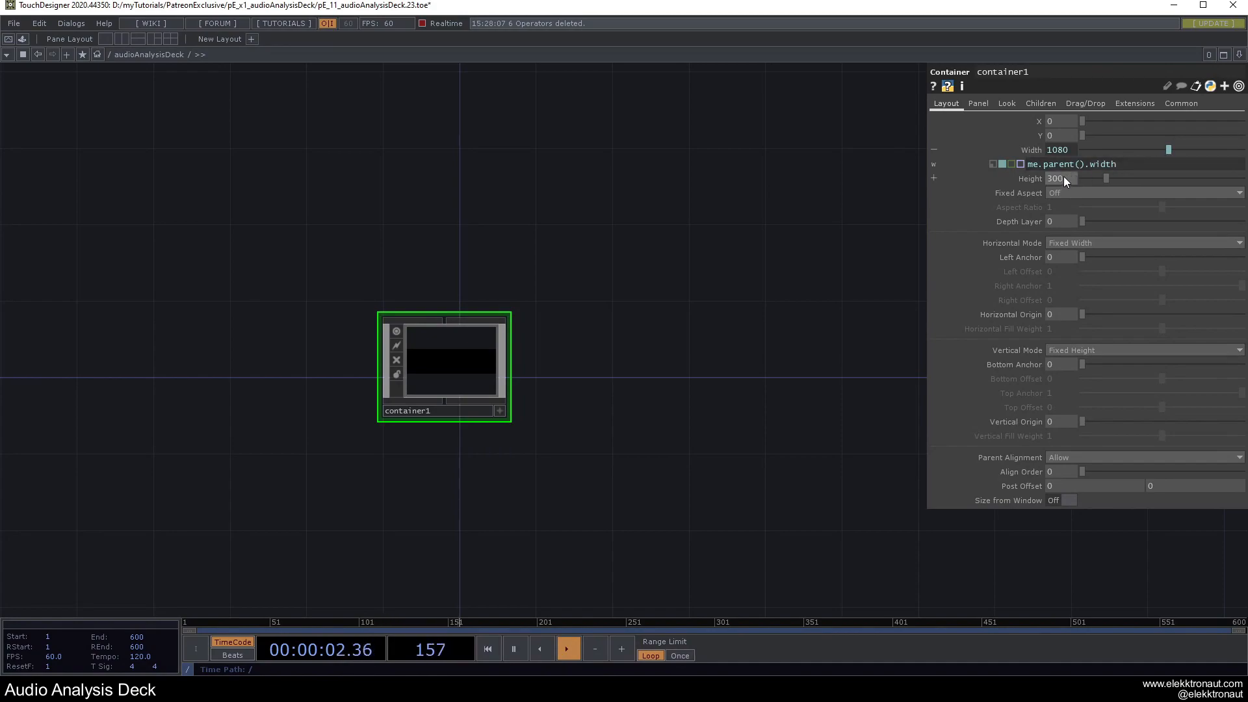
key(Return)
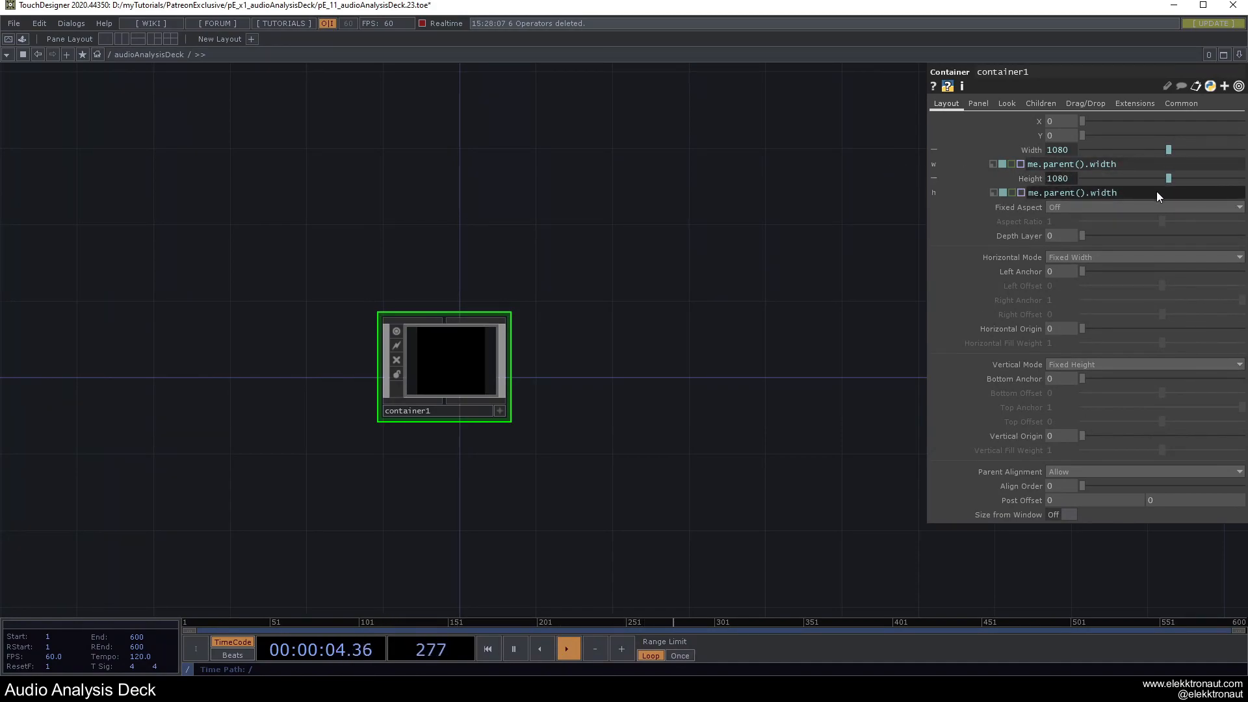
text(whei)
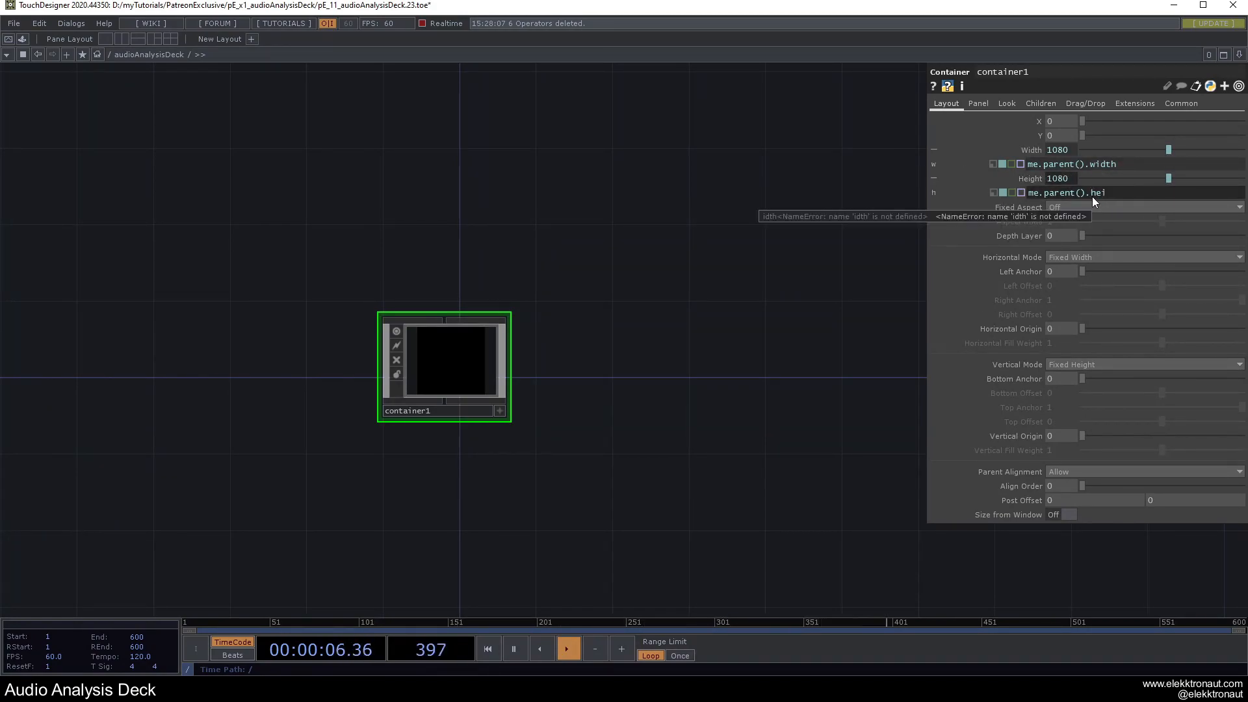
text(ght)
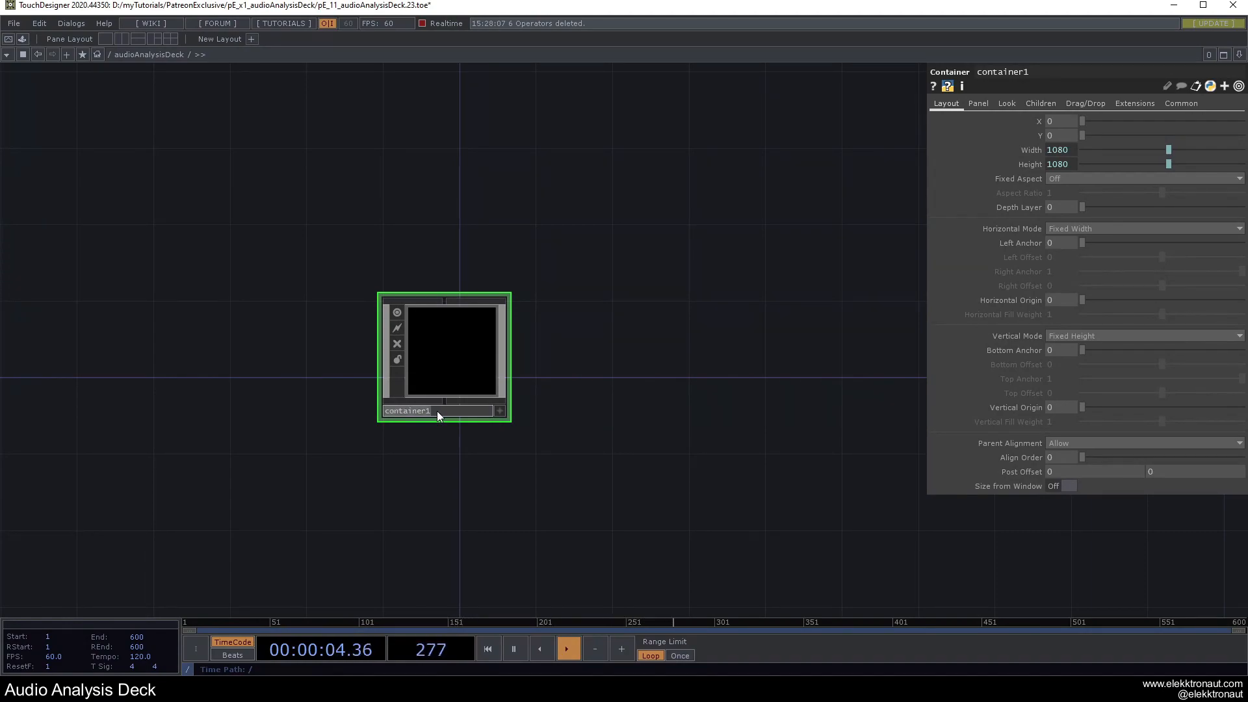
drag(624, 341, 667, 302)
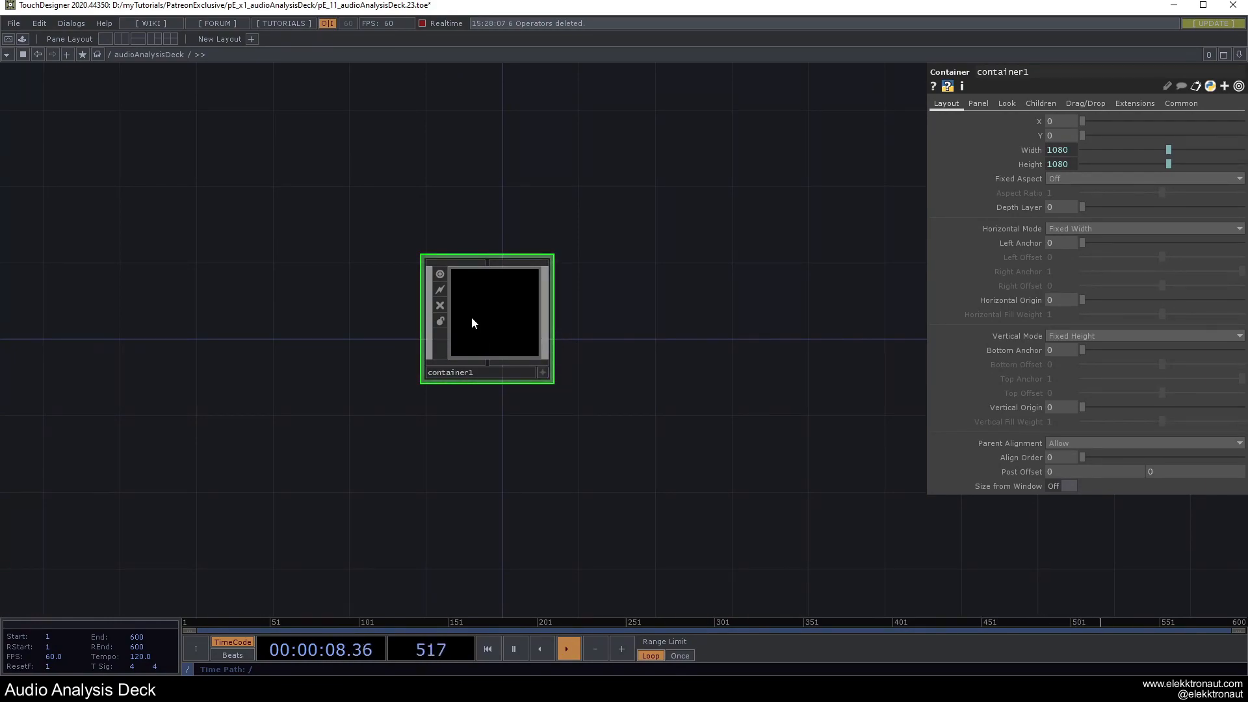
scroll(472, 319, up, 2)
scroll(509, 306, up, 4)
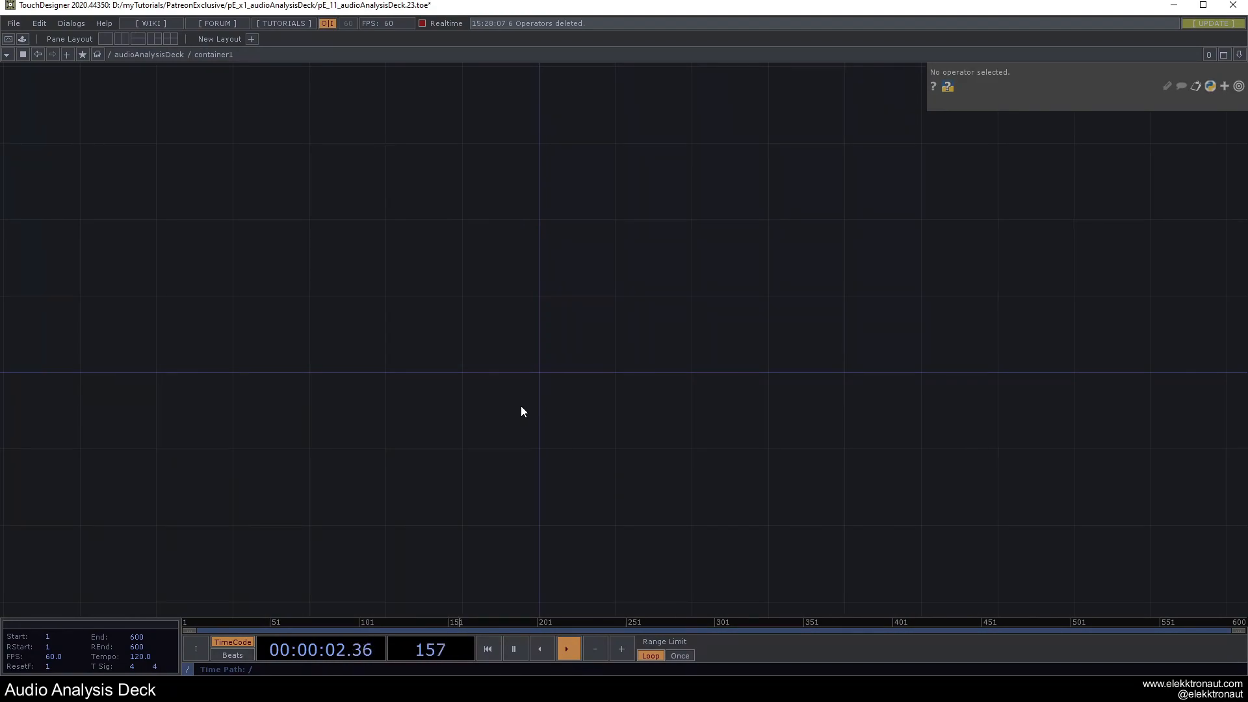
key(F1)
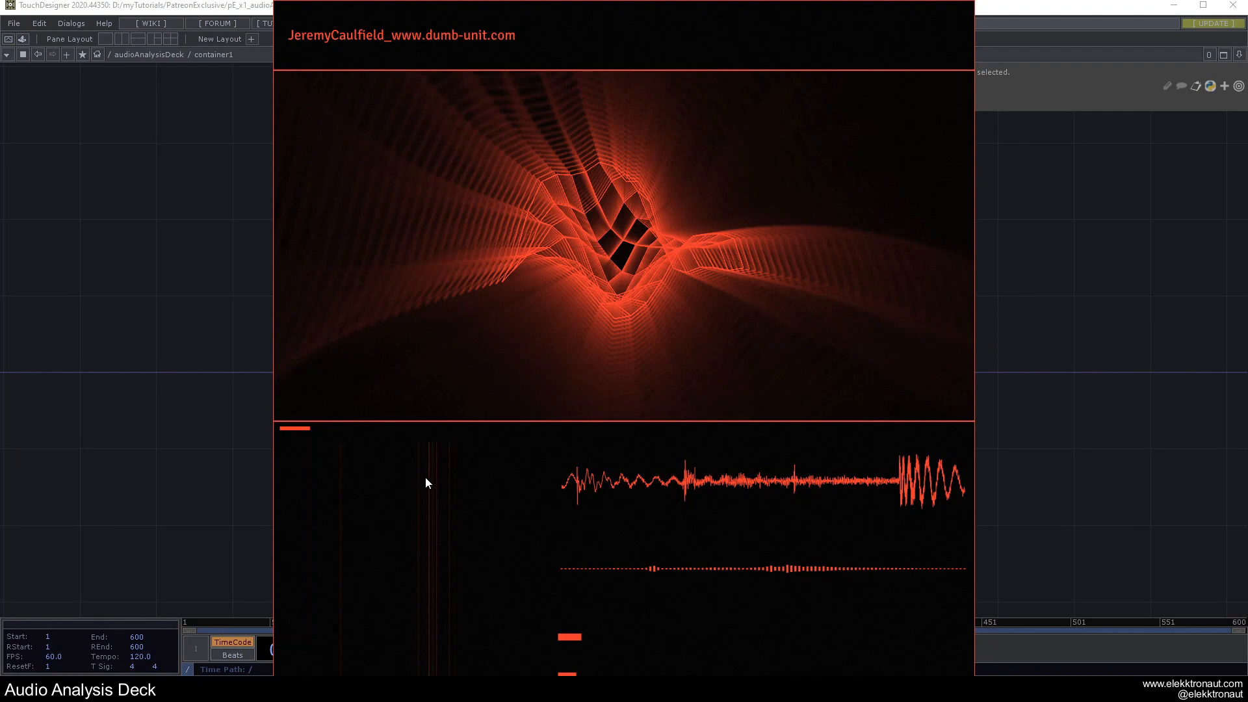
key(Escape)
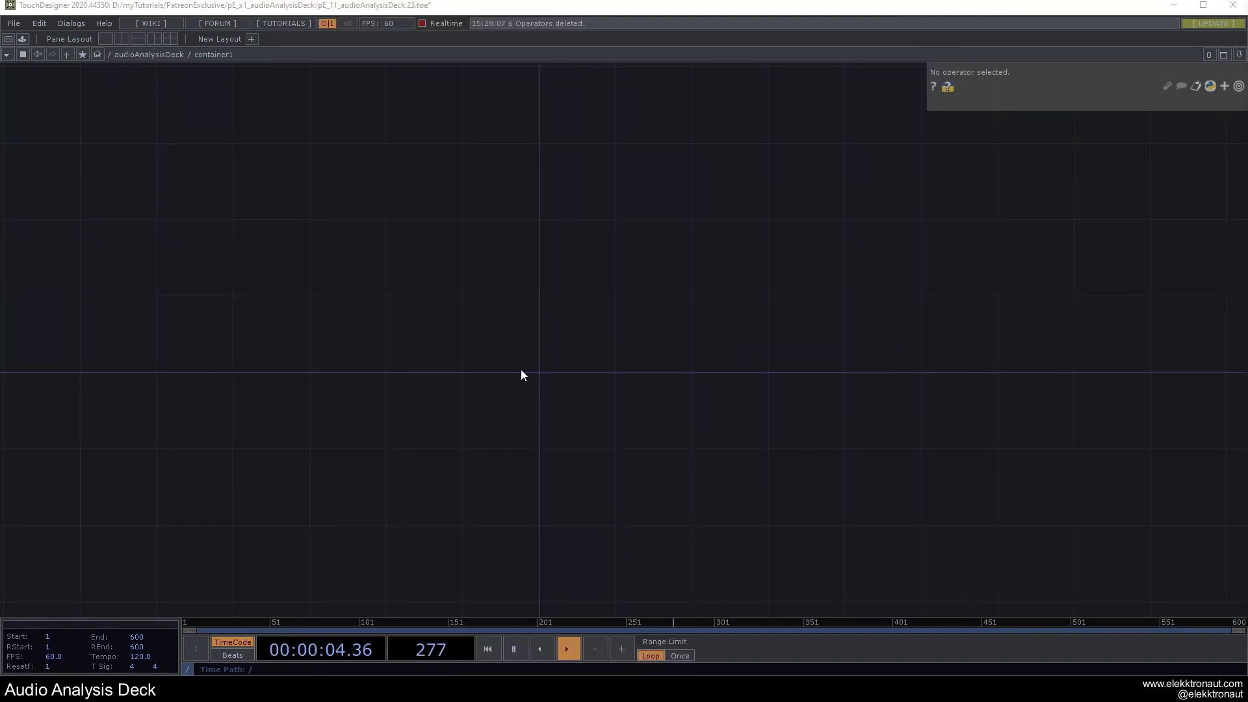
Add a new Container COMP inside container1.
key(Tab)
text(c)
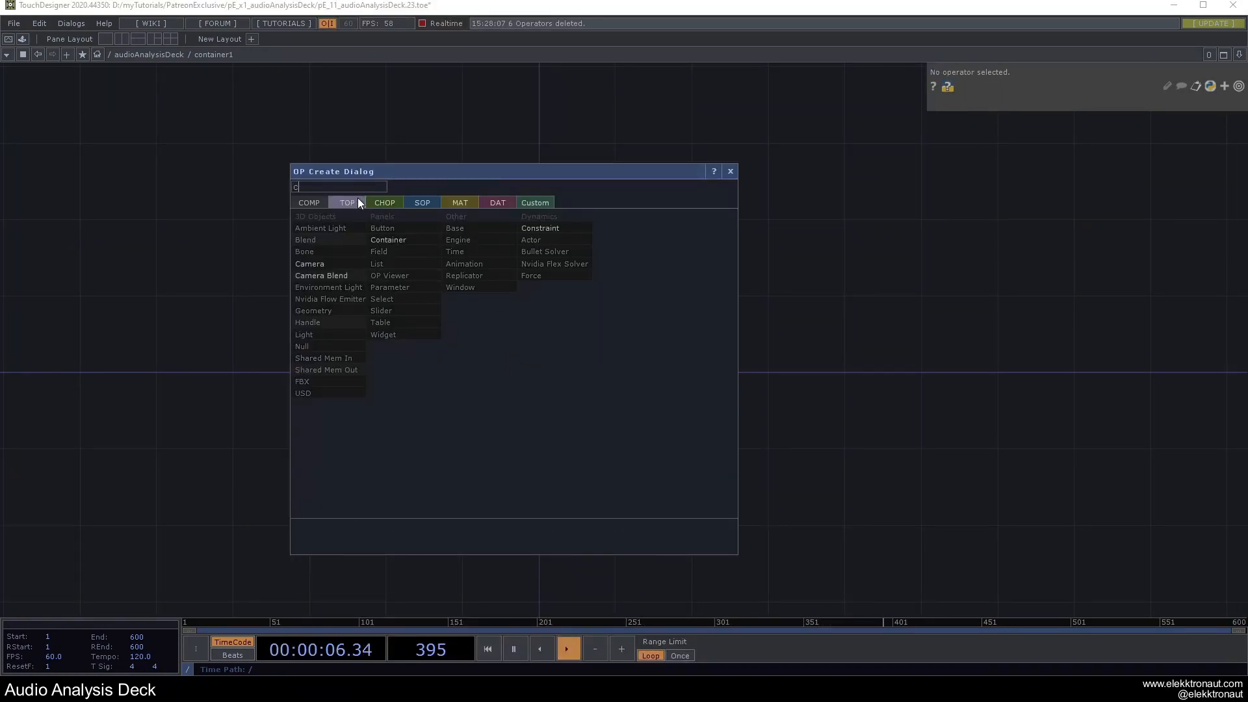
click(402, 239)
click(539, 327)
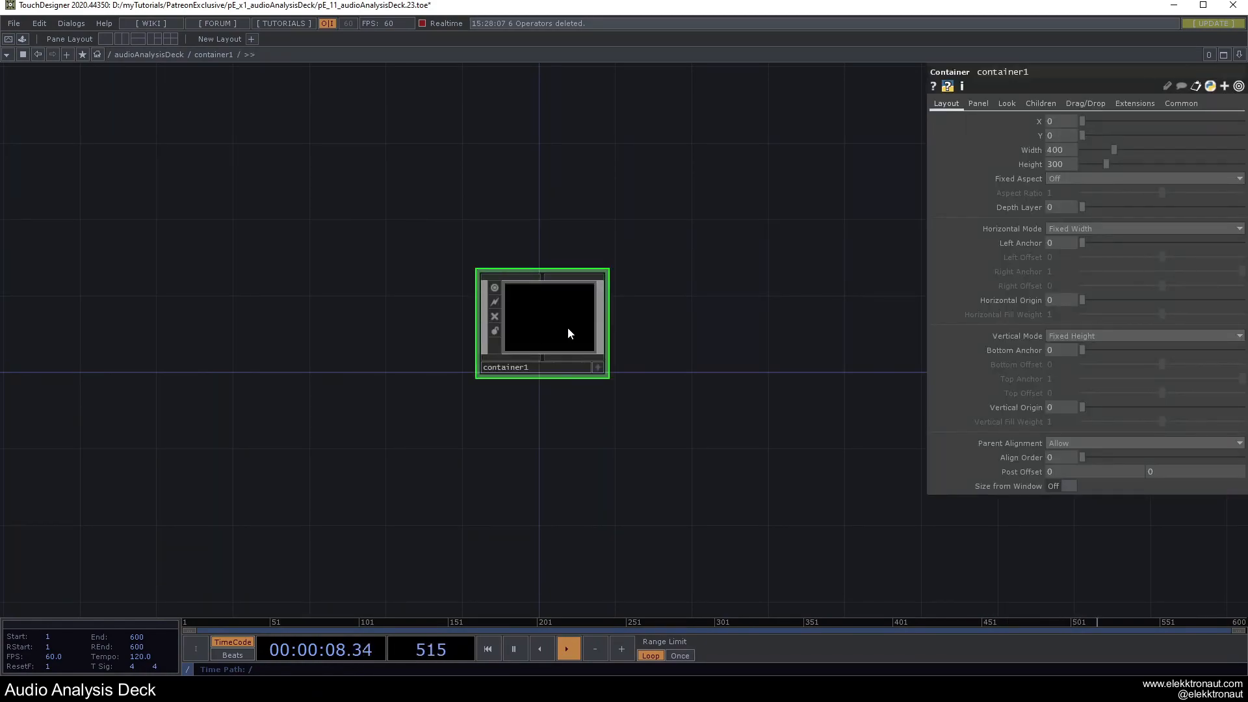
drag(658, 362, 717, 330)
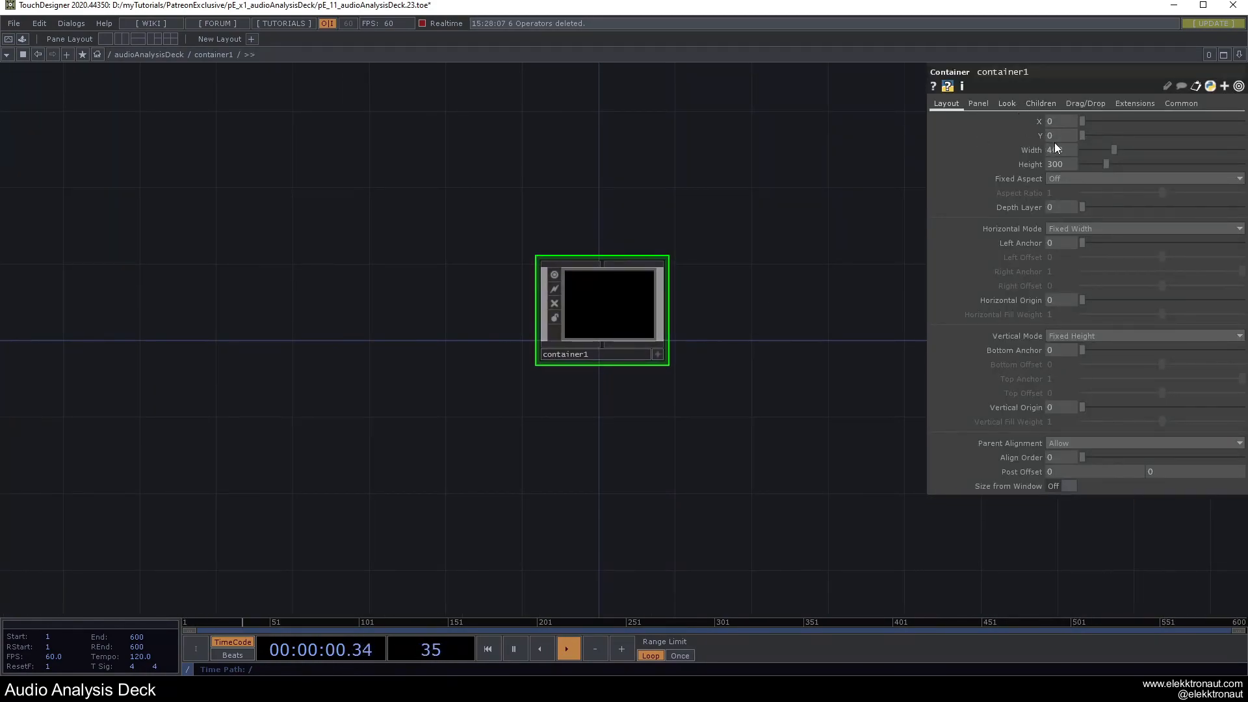
drag(1066, 149, 978, 143)
drag(725, 218, 686, 186)
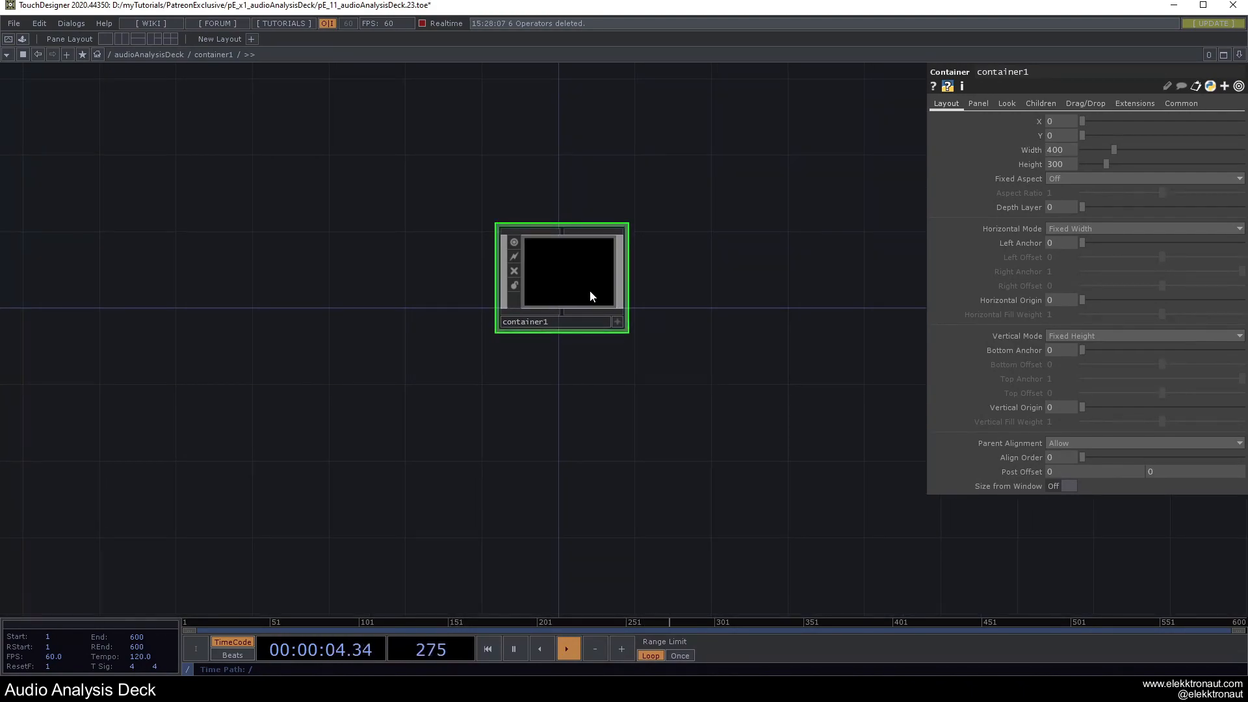
Rename the new container 1_info and set its Horizontal Mode to Fill.
double_click(565, 321)
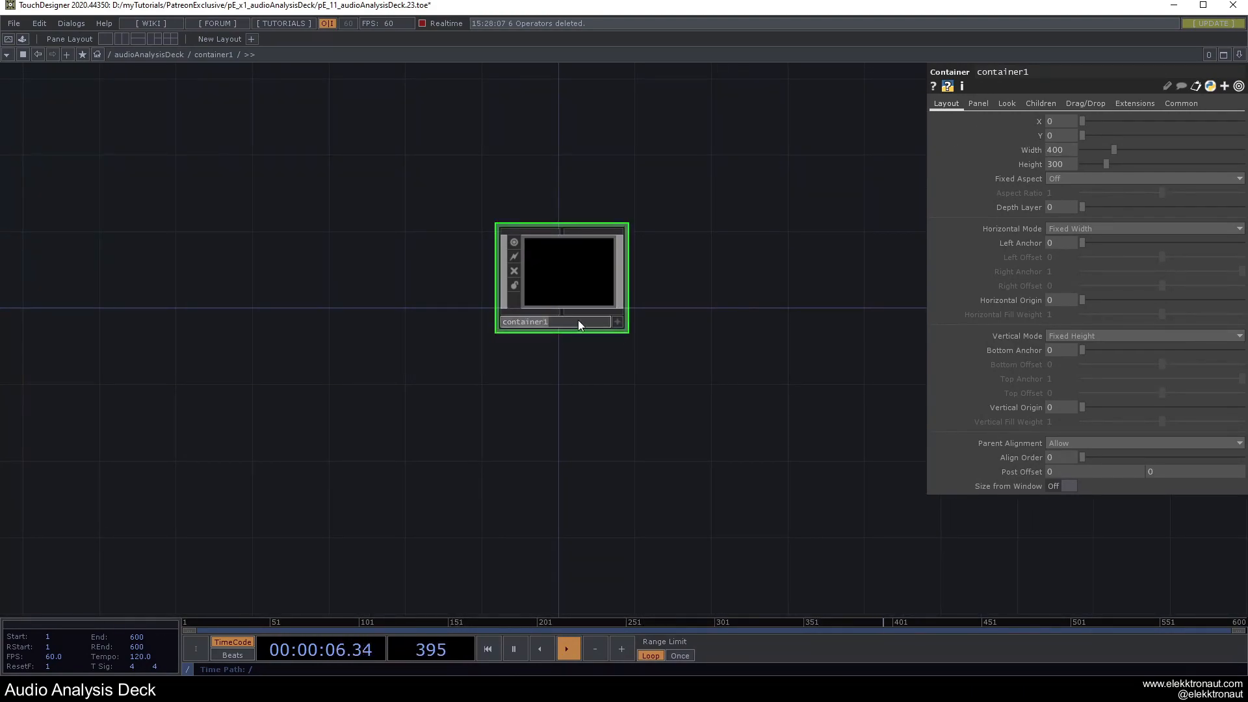
text(1_info)
key(Return)
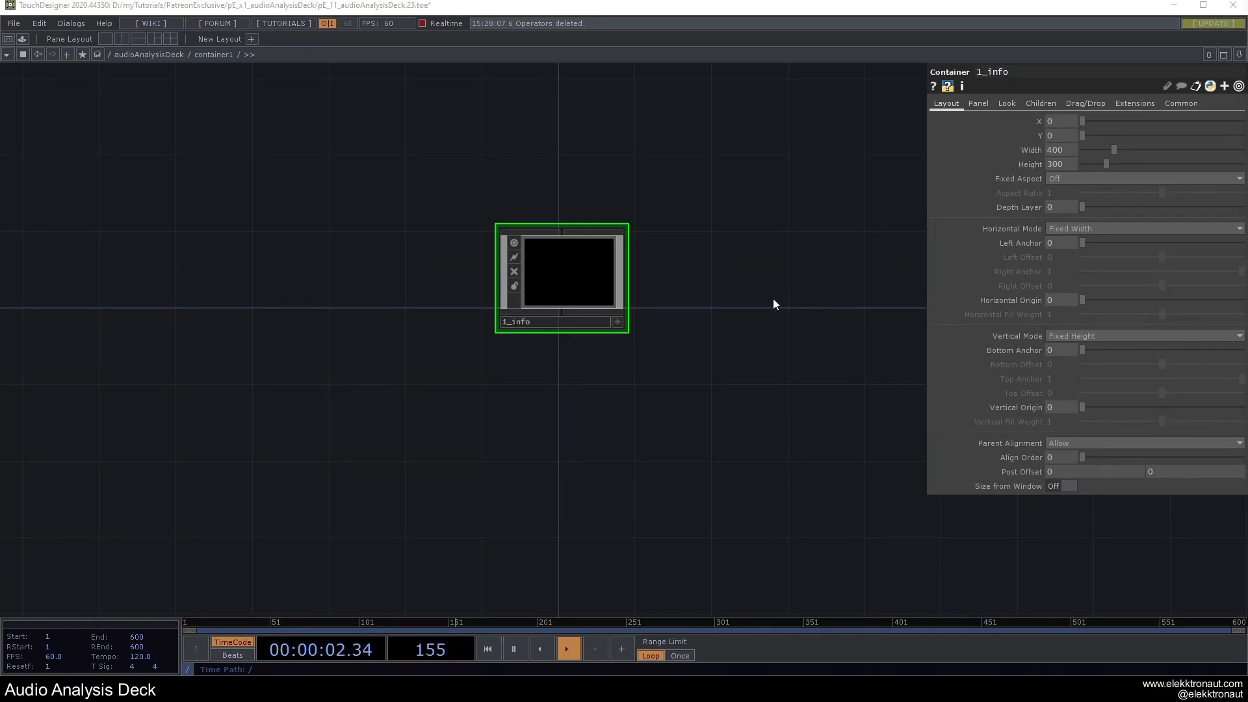
click(1068, 228)
click(1060, 252)
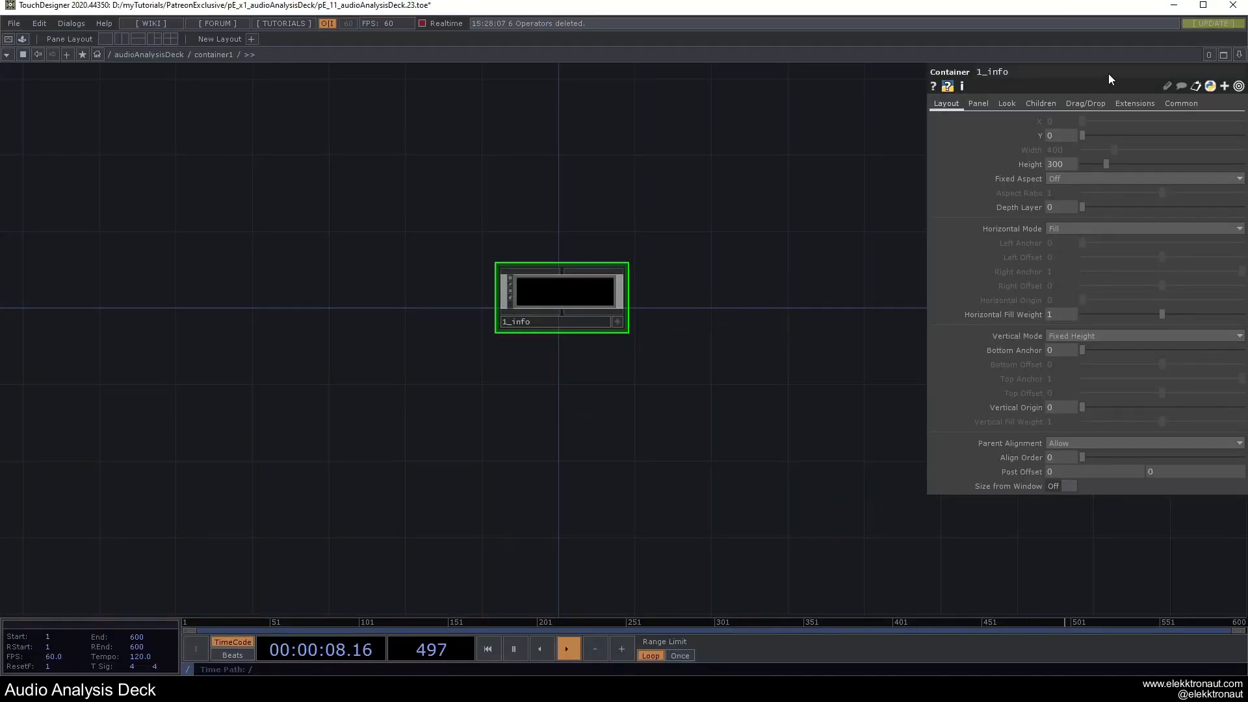
Give 1_info a light blue Background Color with alpha 1.
click(1005, 103)
click(1058, 119)
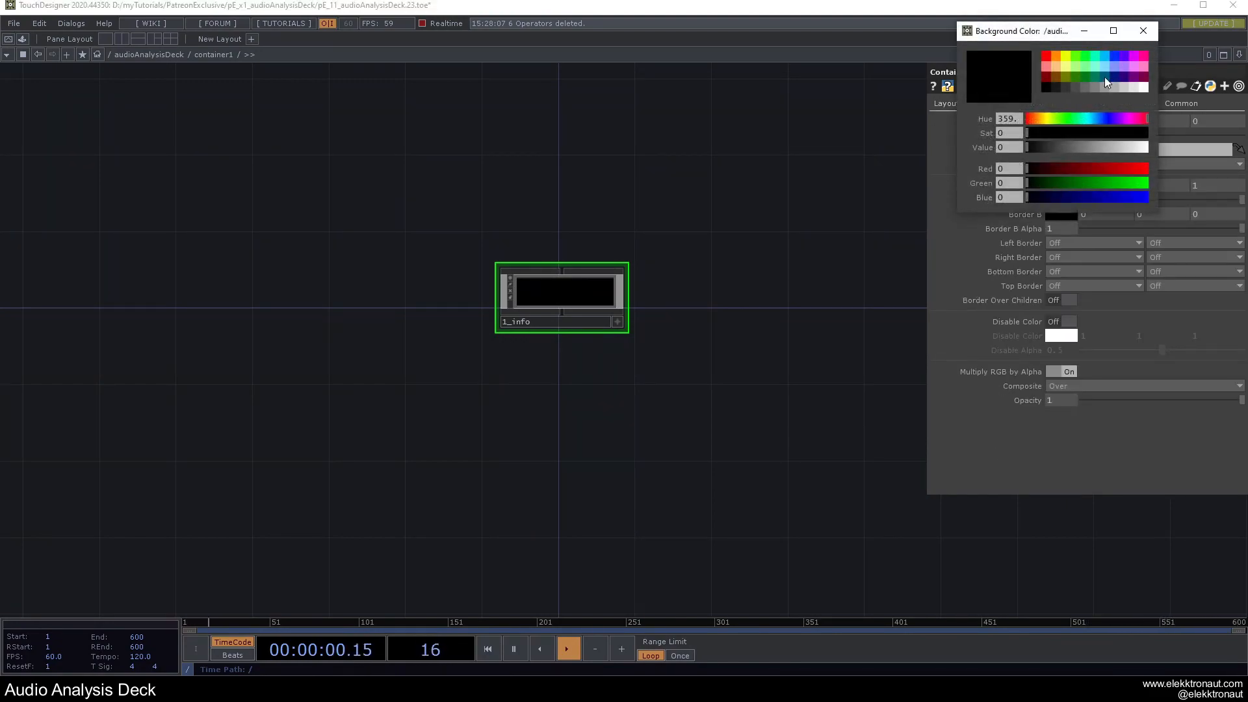
click(1111, 65)
click(1149, 31)
drag(1081, 133, 1239, 138)
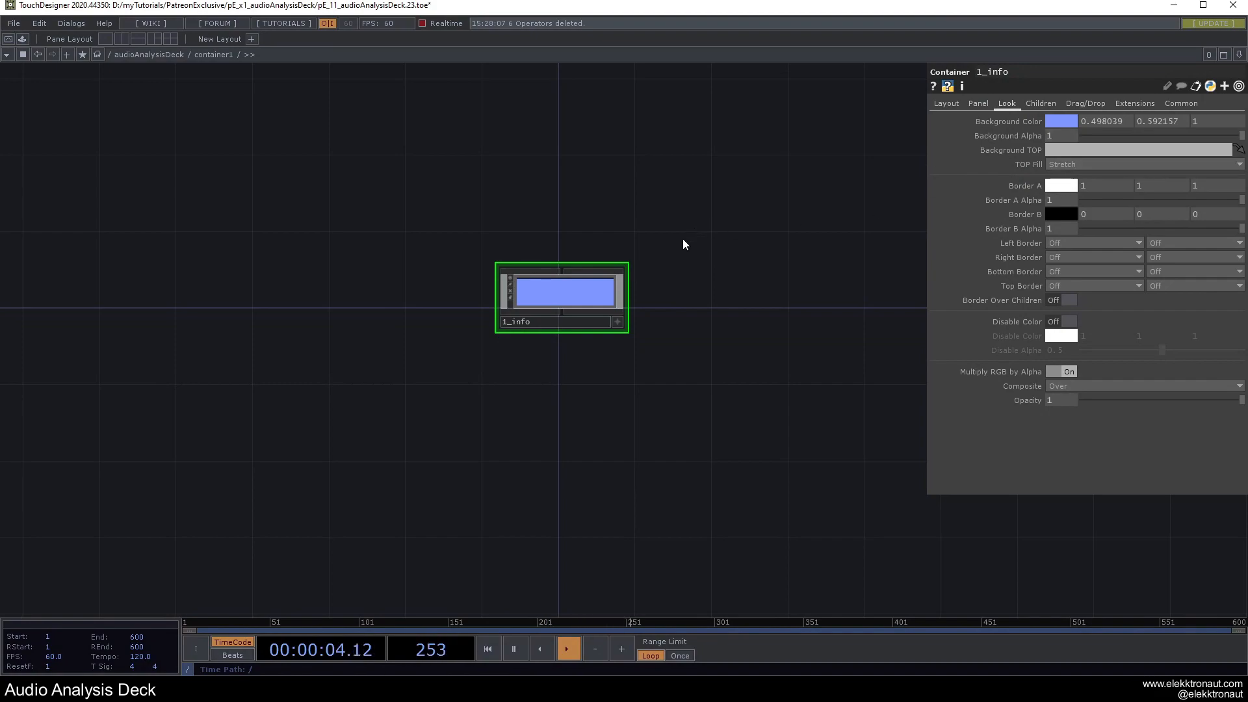
Duplicate 1_info twice and rename the copies 2_vis and 3_data.
key(ctrl+c)
key(ctrl+v)
key(ctrl+v)
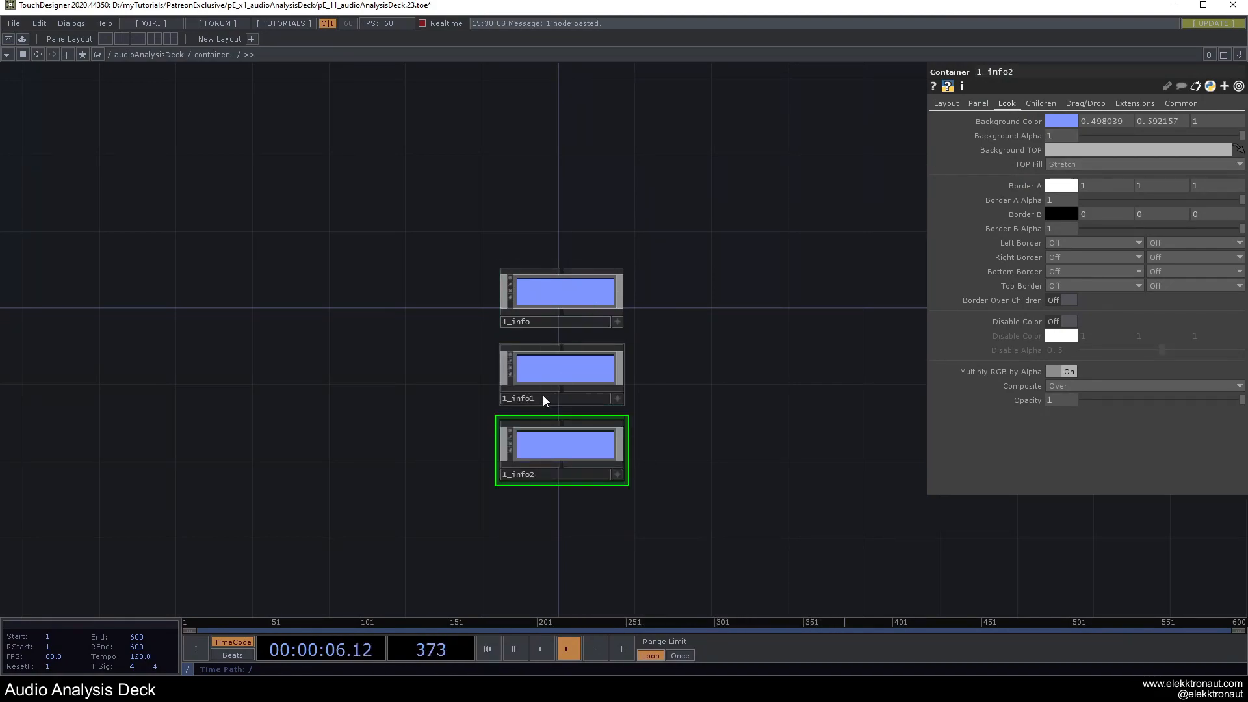
click(542, 396)
click(601, 396)
text(2_vis)
click(564, 476)
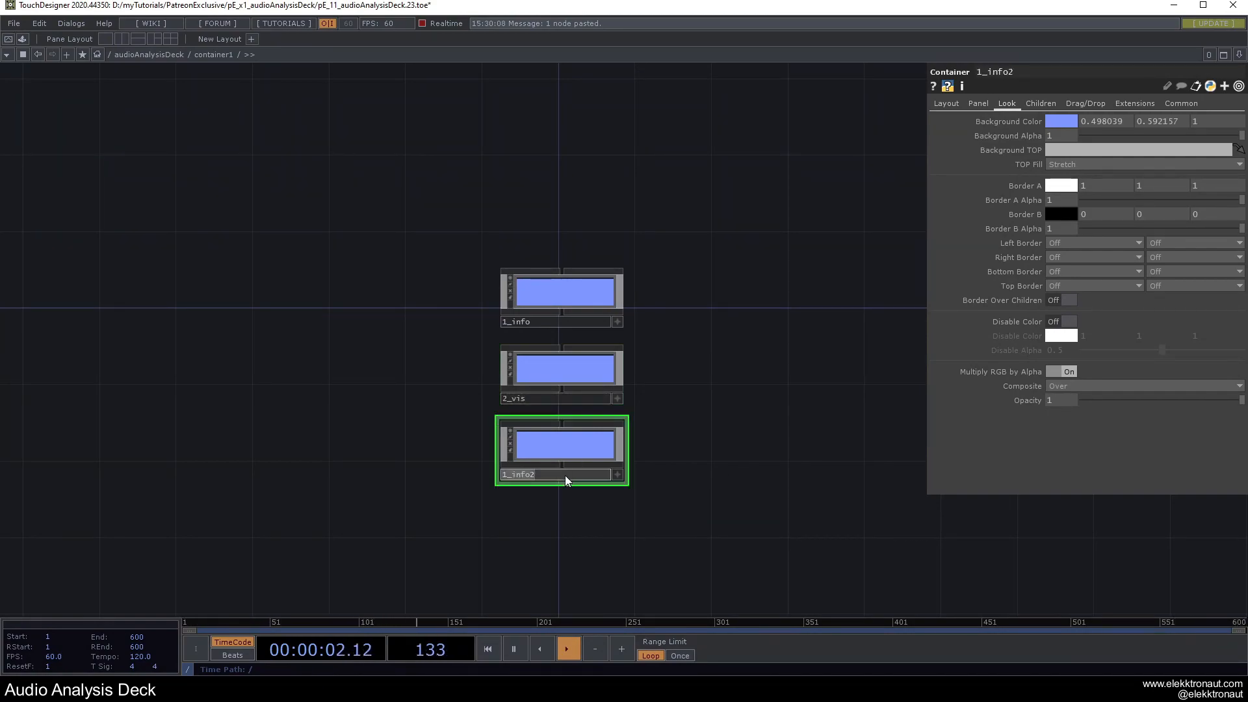
text(3_data)
key(Return)
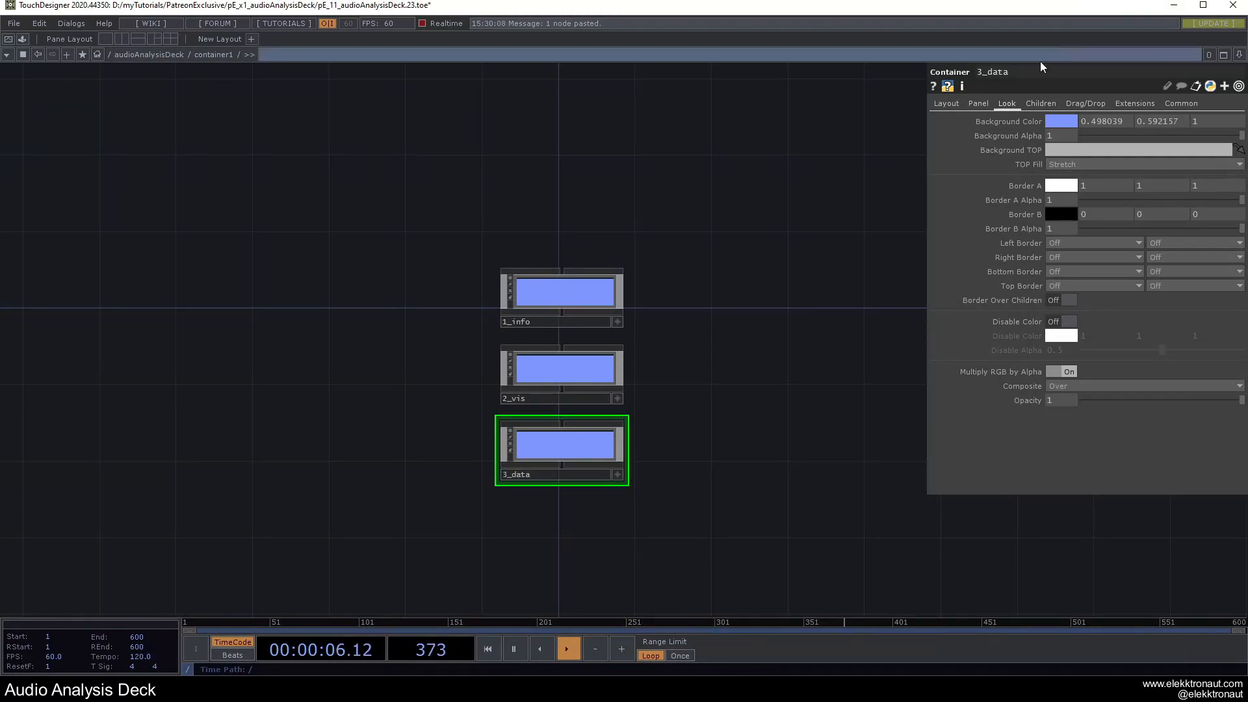
Line the three panels up in a column, then zoom out to the audioAnalysisDeck network.
drag(805, 326, 779, 316)
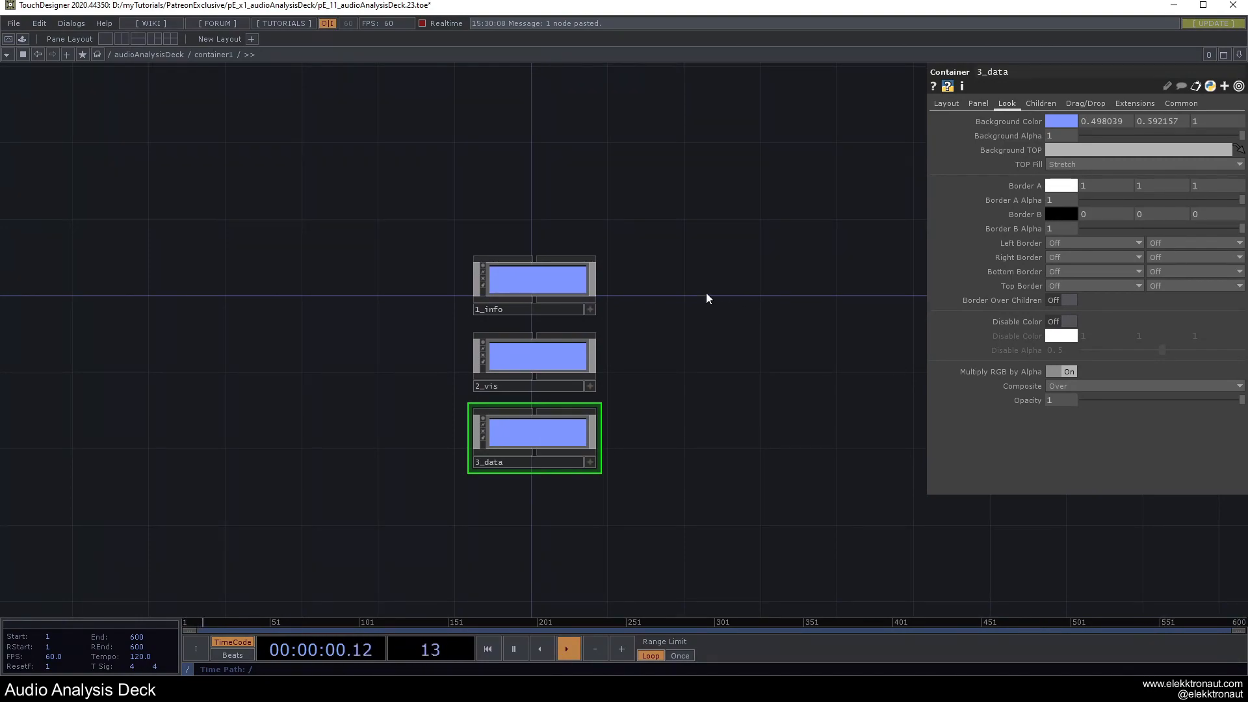
click(572, 296)
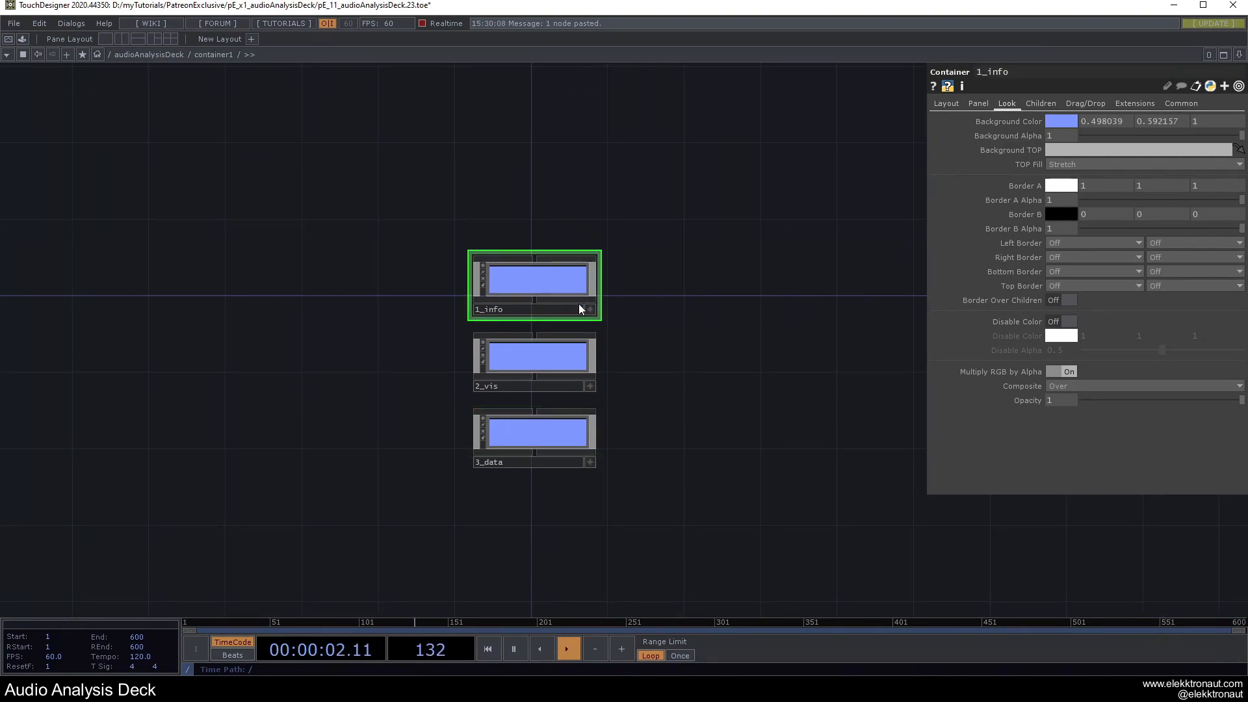
click(548, 357)
click(539, 423)
click(524, 287)
mouse_move(541, 350)
mouse_down()
mouse_move(732, 329)
mouse_move(635, 376)
mouse_move(530, 364)
mouse_up()
drag(692, 375, 591, 371)
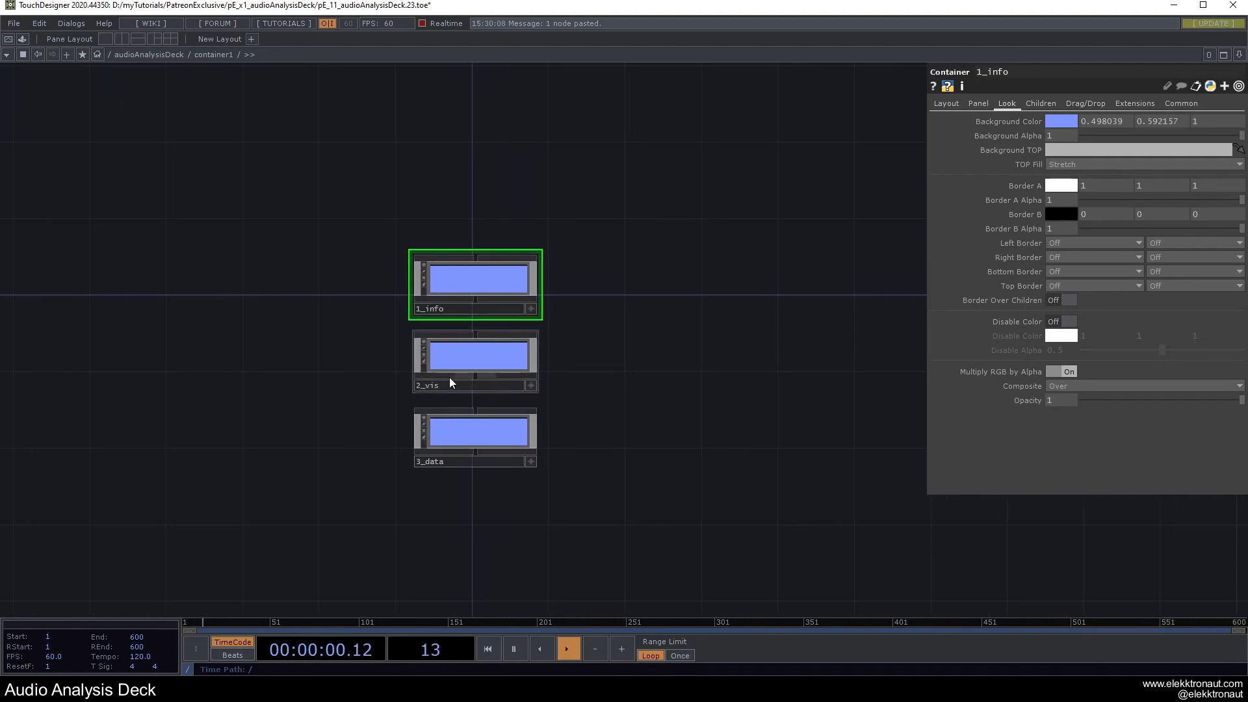
scroll(432, 377, up, 3)
drag(664, 388, 718, 396)
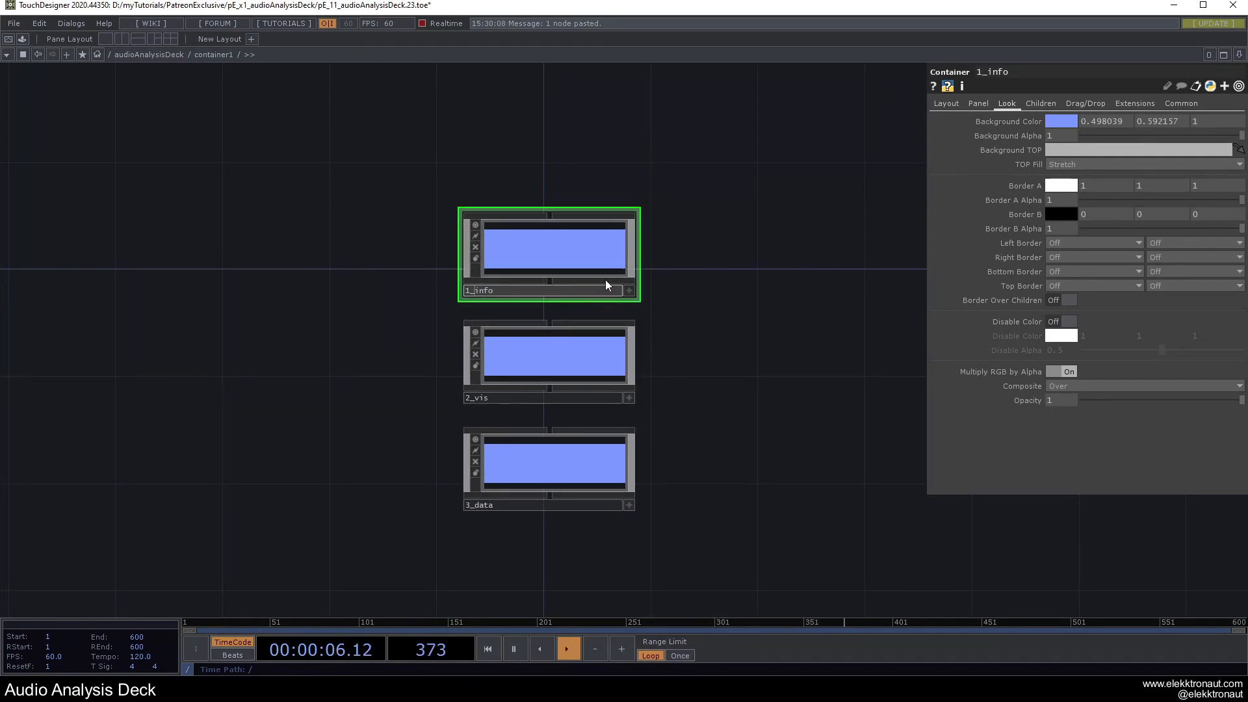
scroll(362, 293, down, 4)
scroll(380, 312, up, 2)
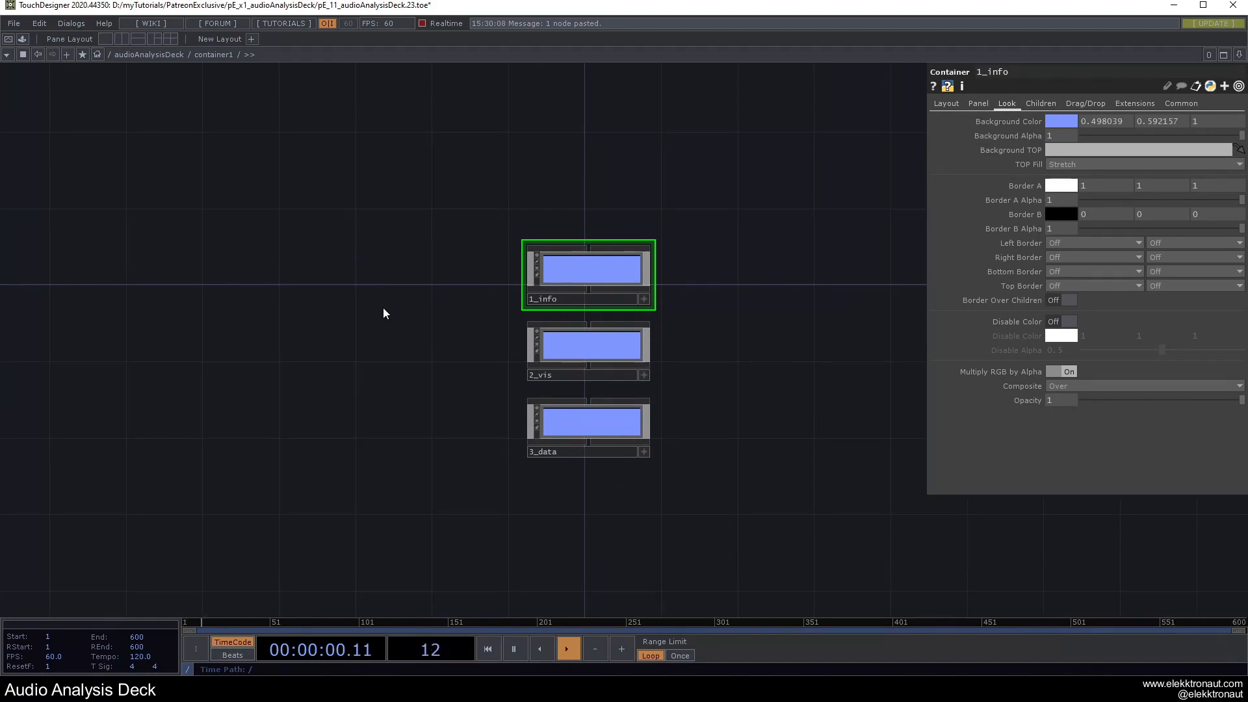
scroll(384, 310, down, 5)
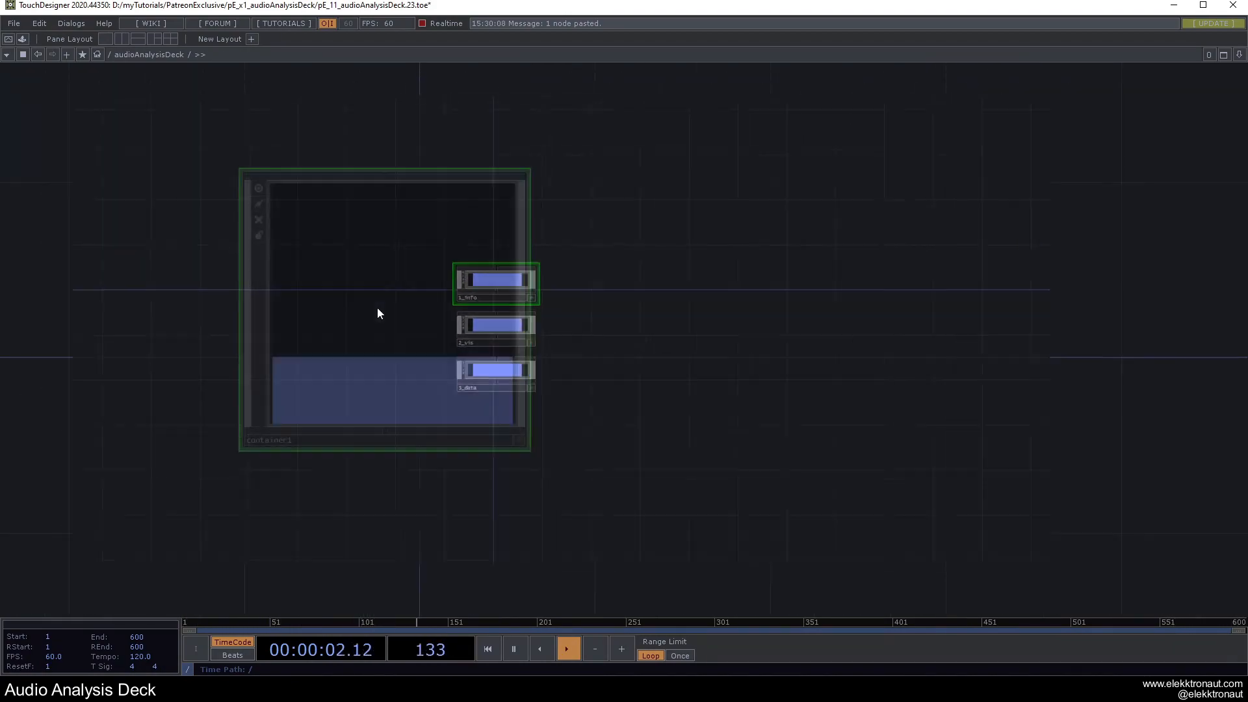
Set container1's children Align to Top to Bottom.
scroll(381, 308, down, 2)
drag(501, 320, 580, 342)
scroll(479, 323, up, 6)
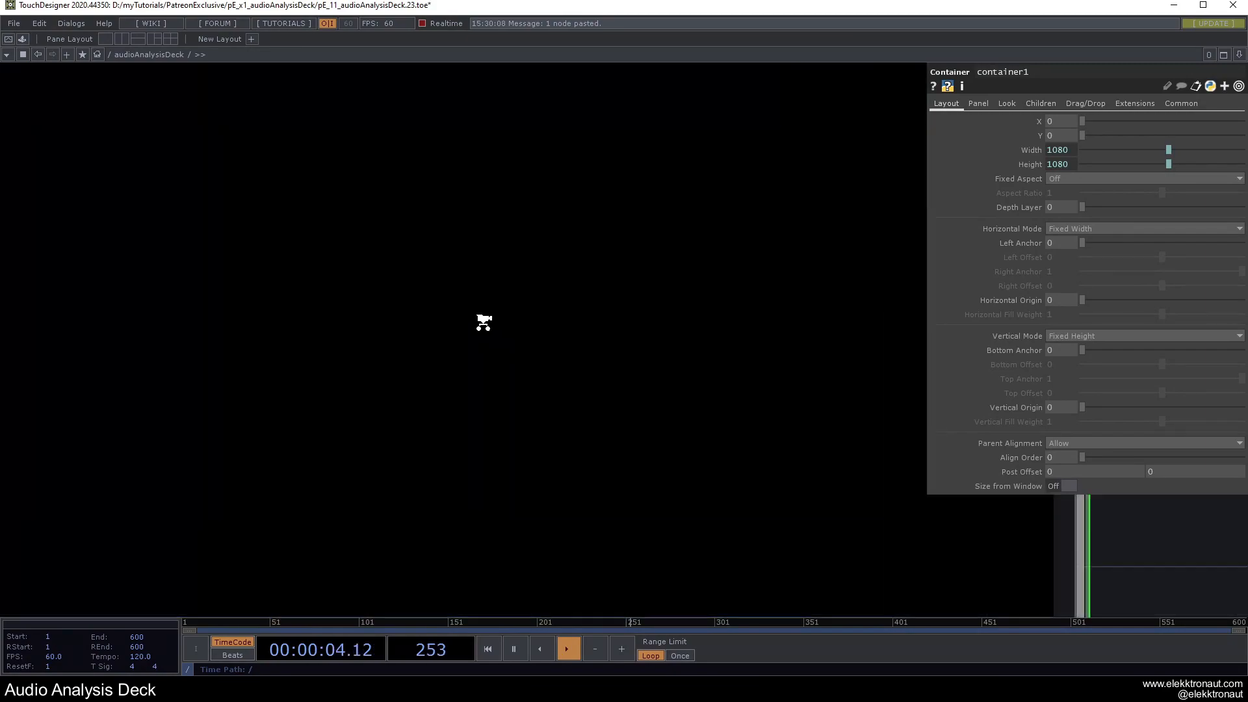
scroll(558, 320, down, 5)
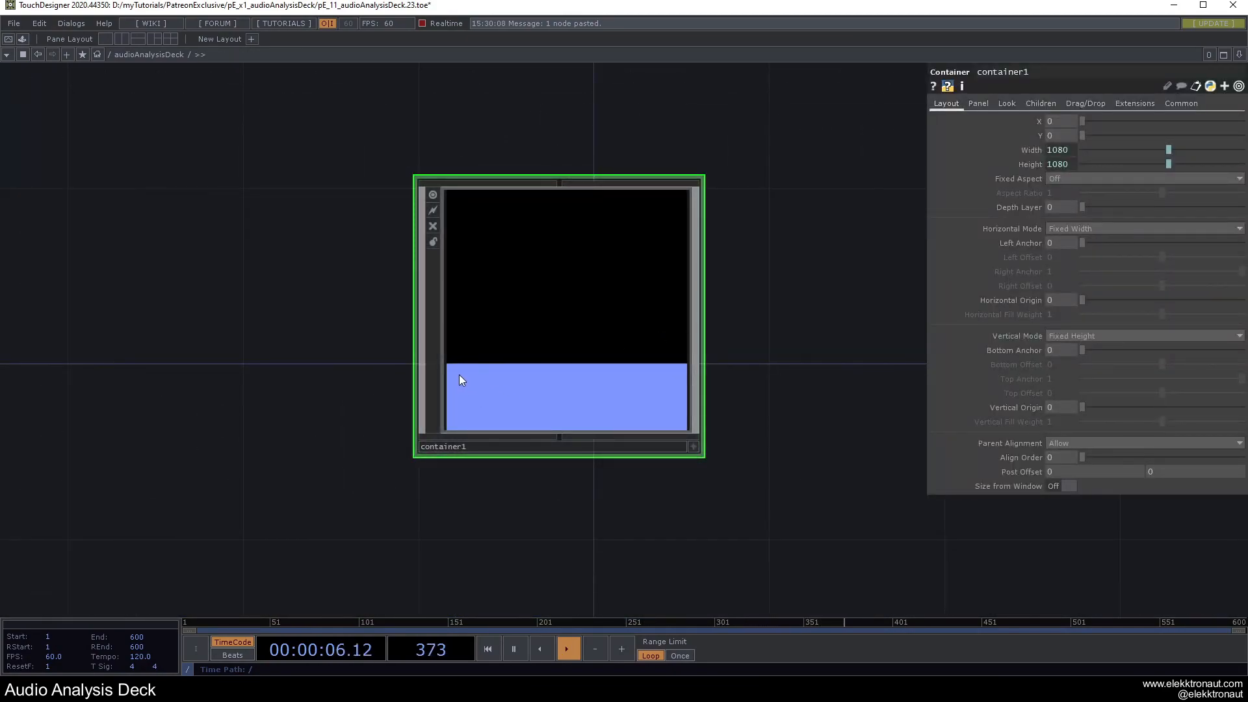
drag(738, 270, 702, 279)
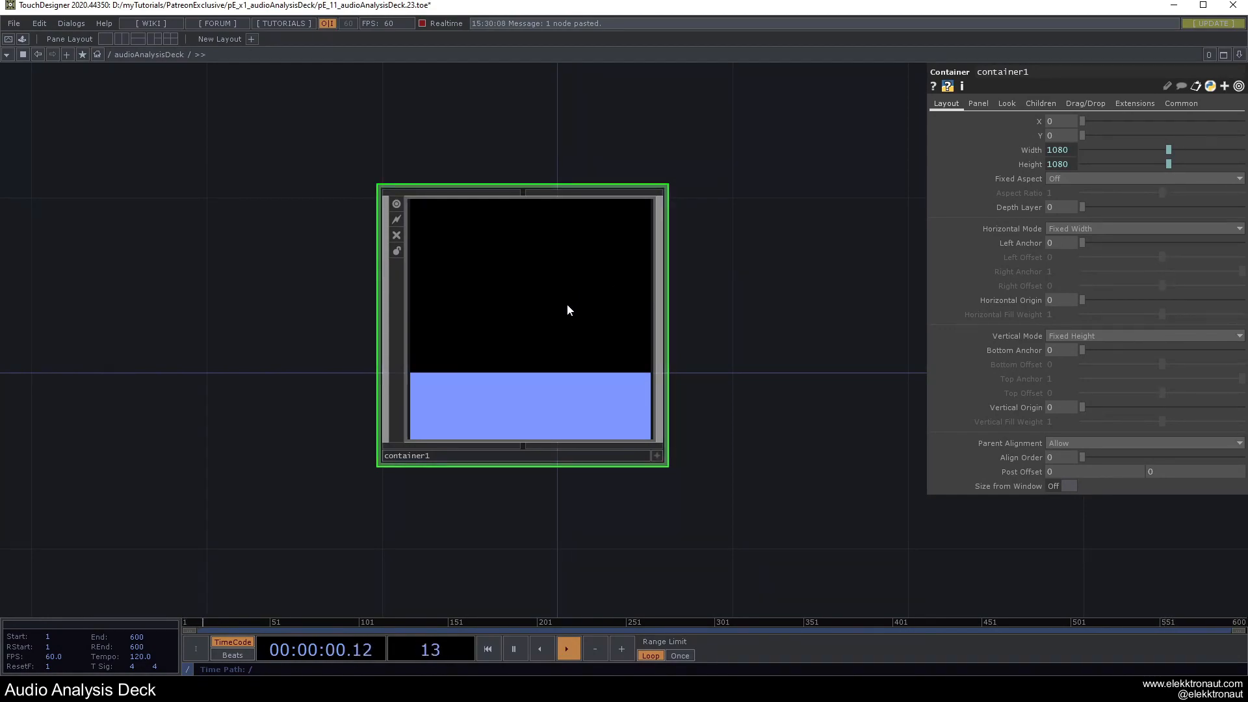
click(1041, 103)
click(1071, 120)
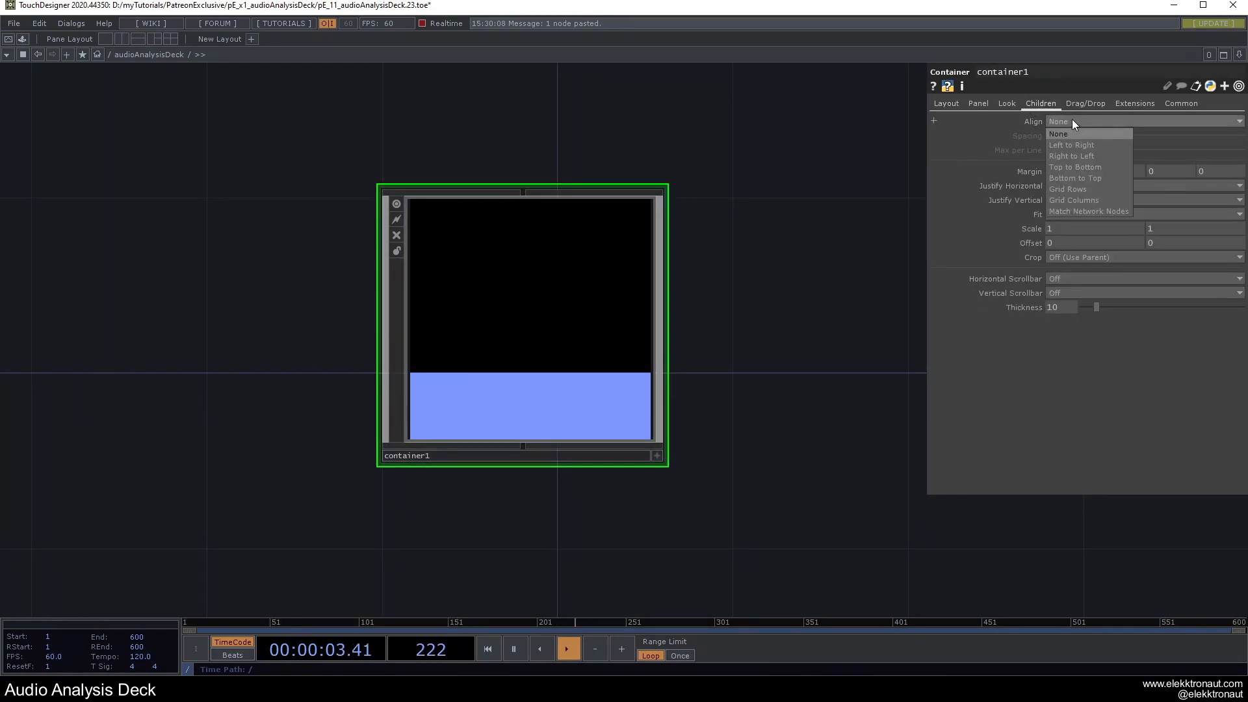
click(1081, 167)
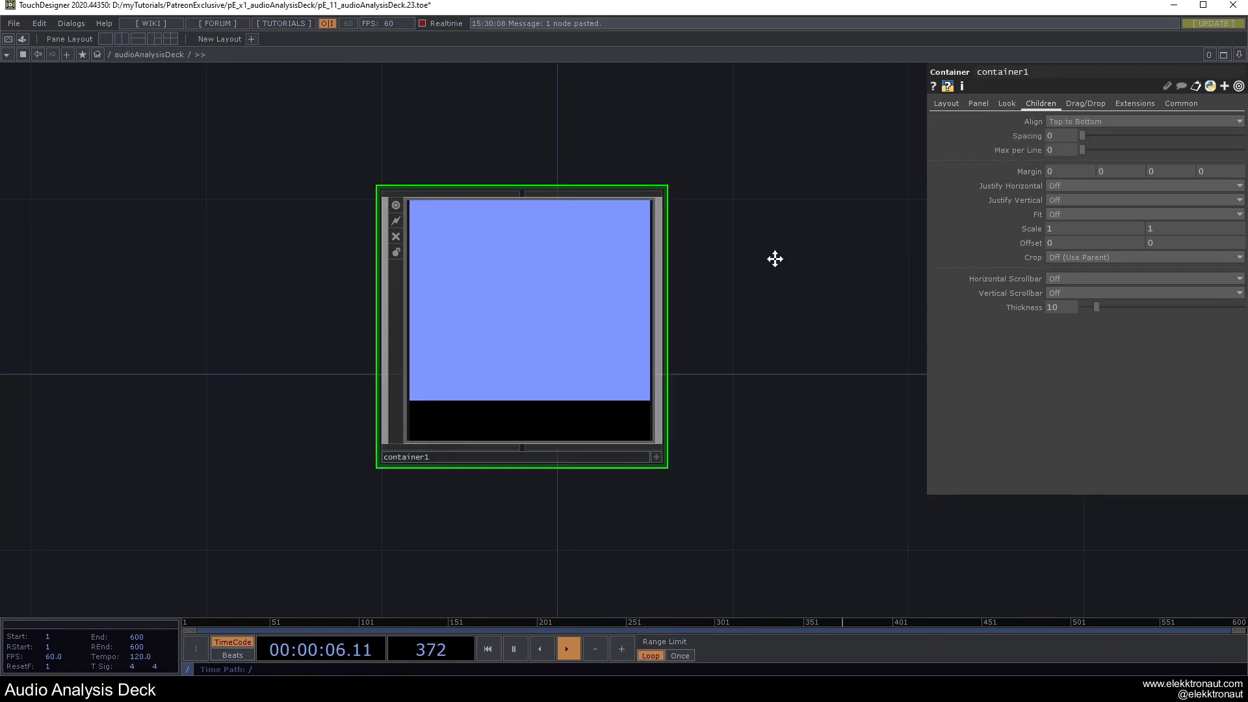
Lower Background Alpha to 0.671 on 2_vis and 0.195 on 3_data.
key(i)
click(528, 302)
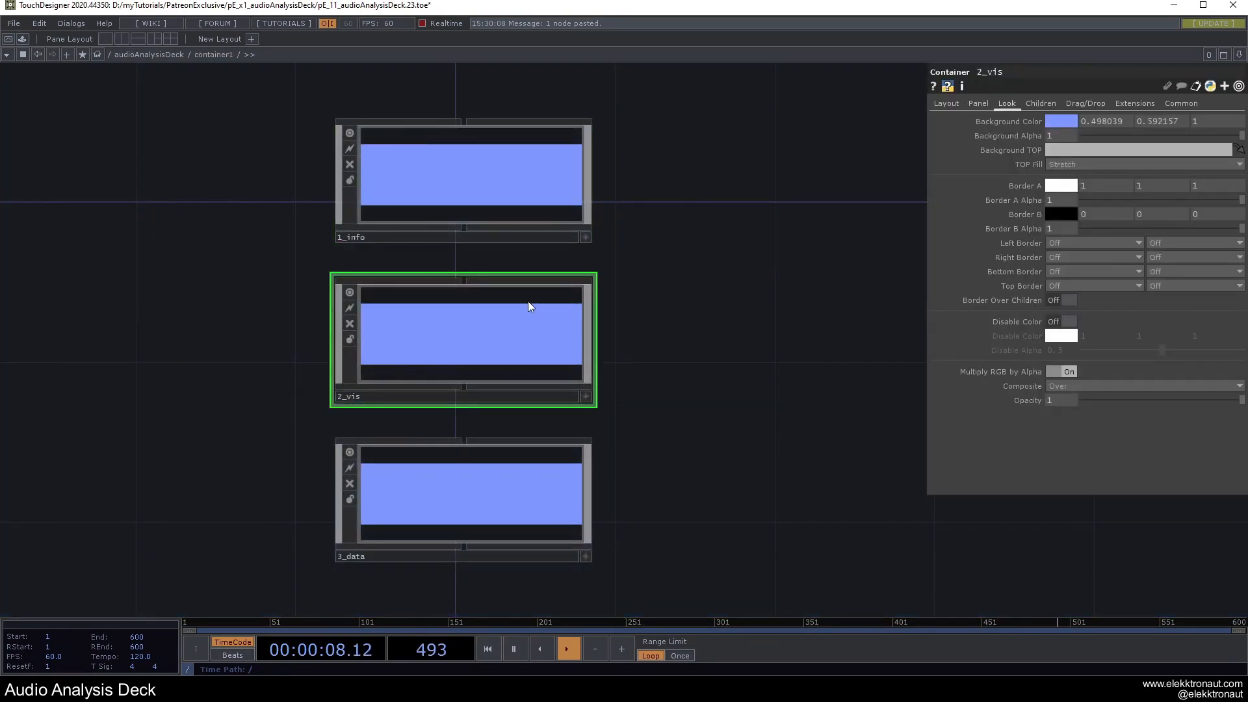
drag(1240, 135, 1113, 135)
click(575, 470)
key(u)
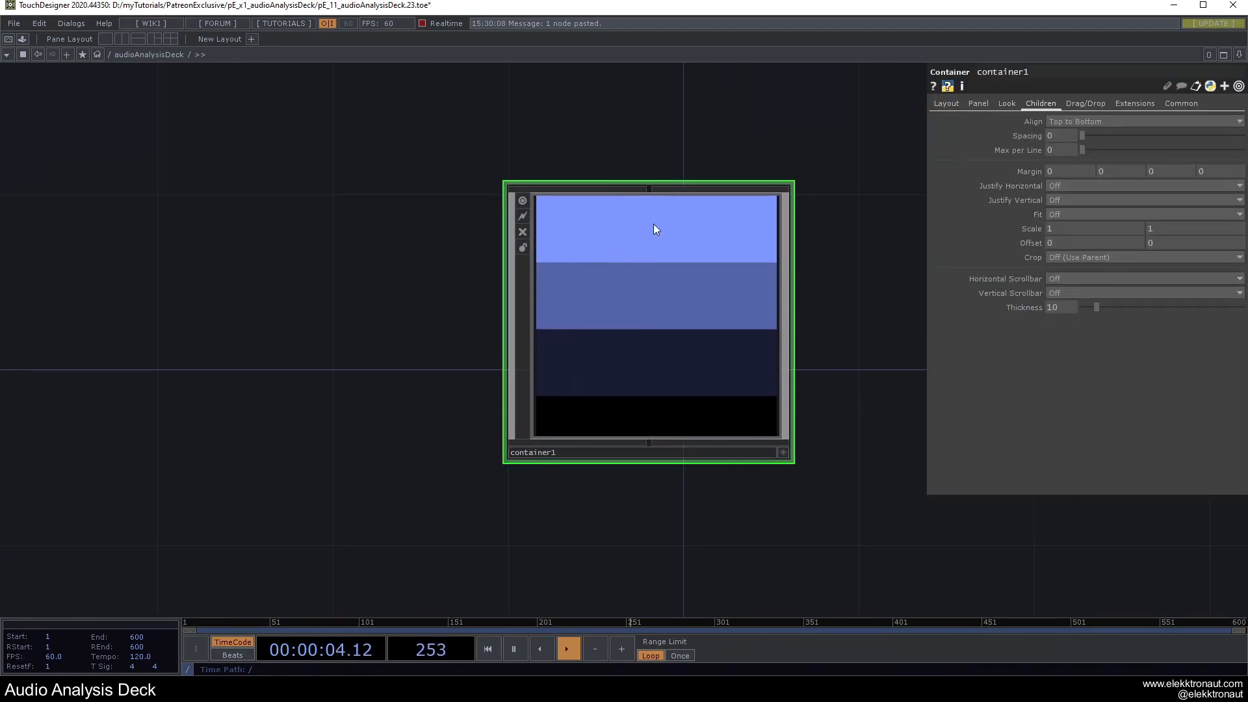
Inside container1, switch 1_info's Vertical Mode to Anchors.
key(i)
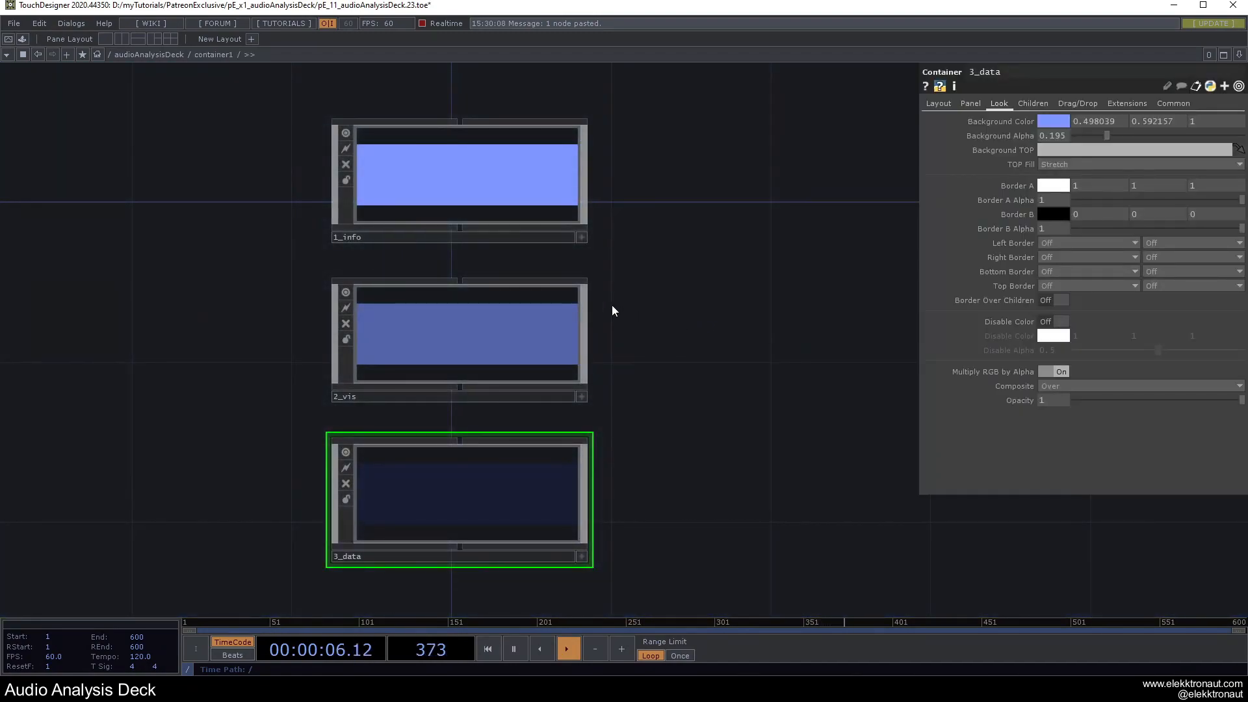
click(497, 192)
click(936, 103)
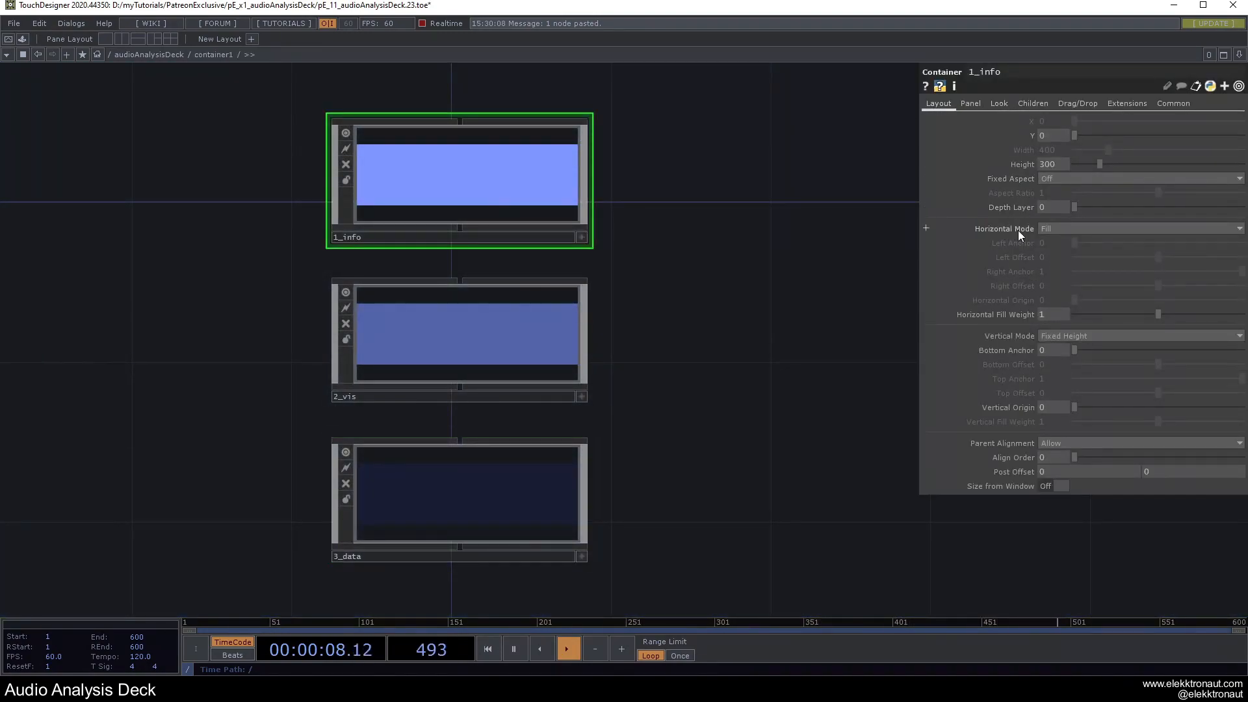
click(1066, 335)
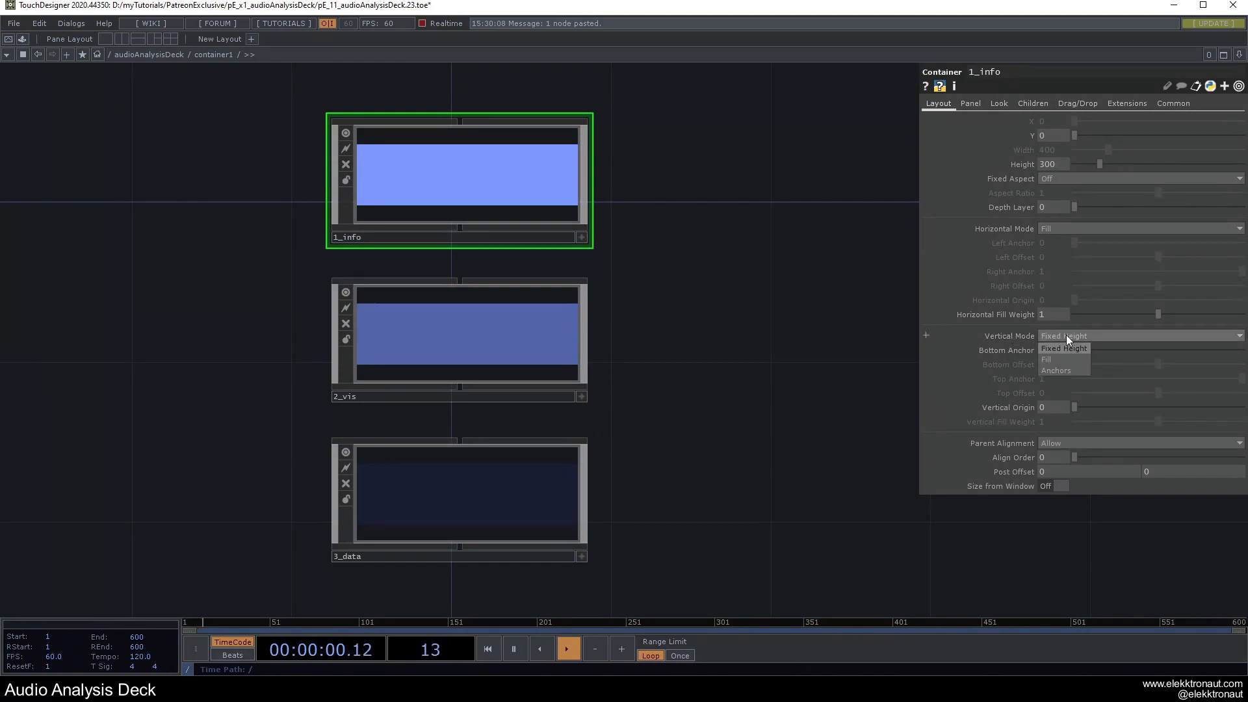
click(1061, 369)
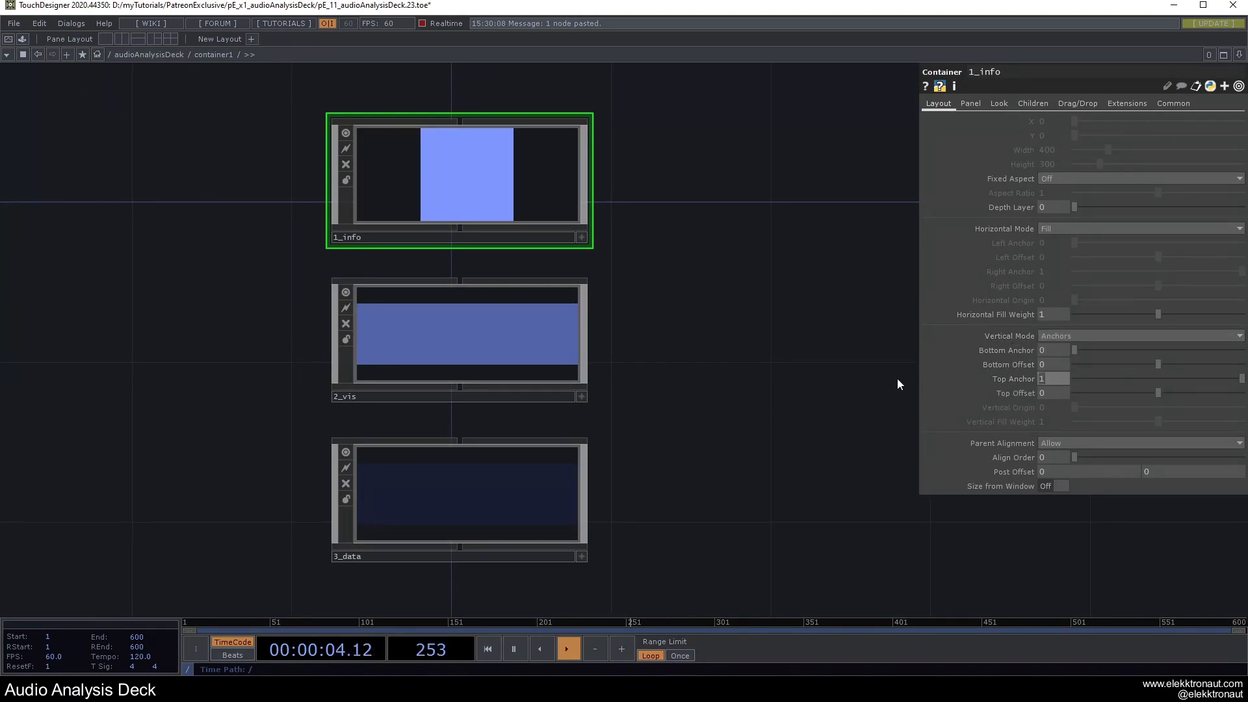
text(.)
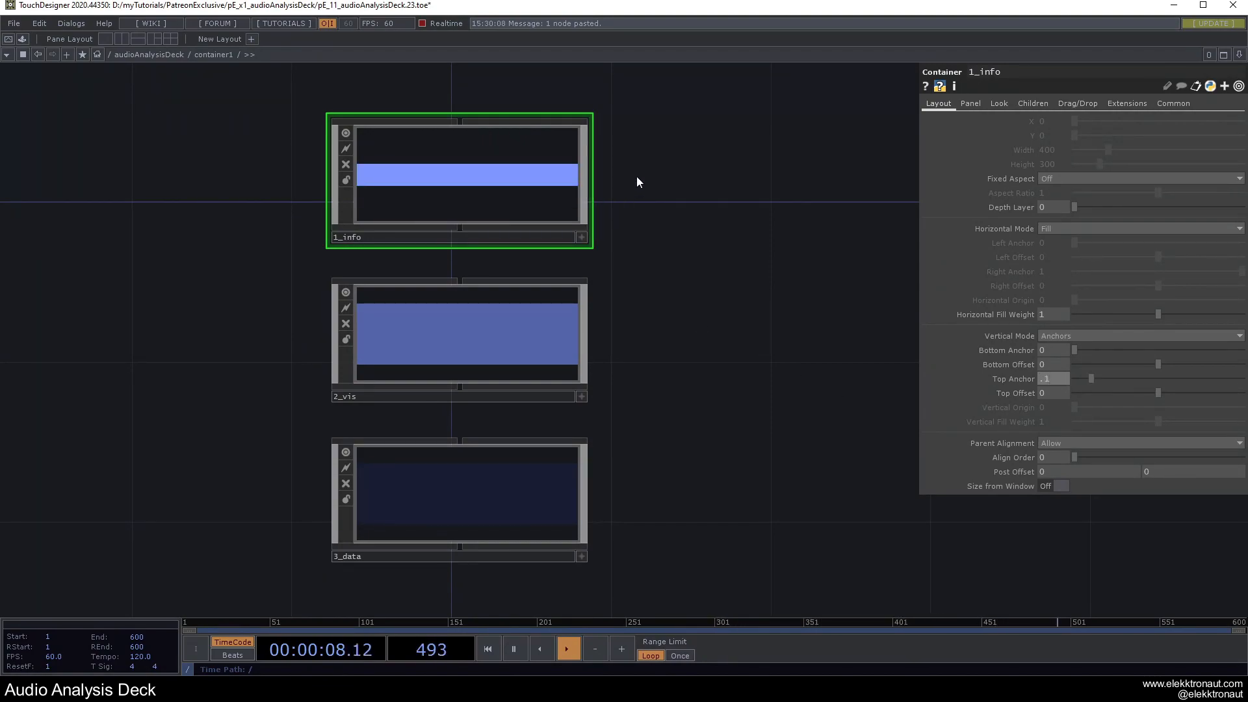
scroll(619, 290, down, 5)
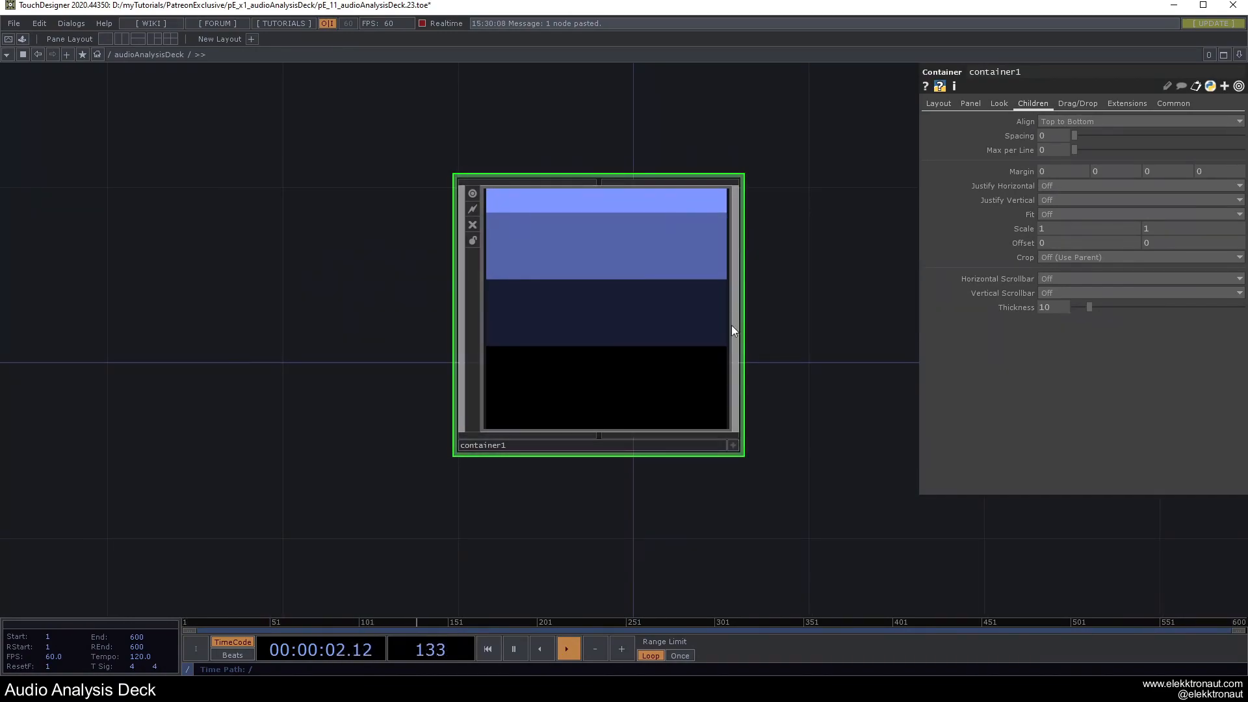
scroll(689, 283, up, 5)
scroll(627, 266, up, 2)
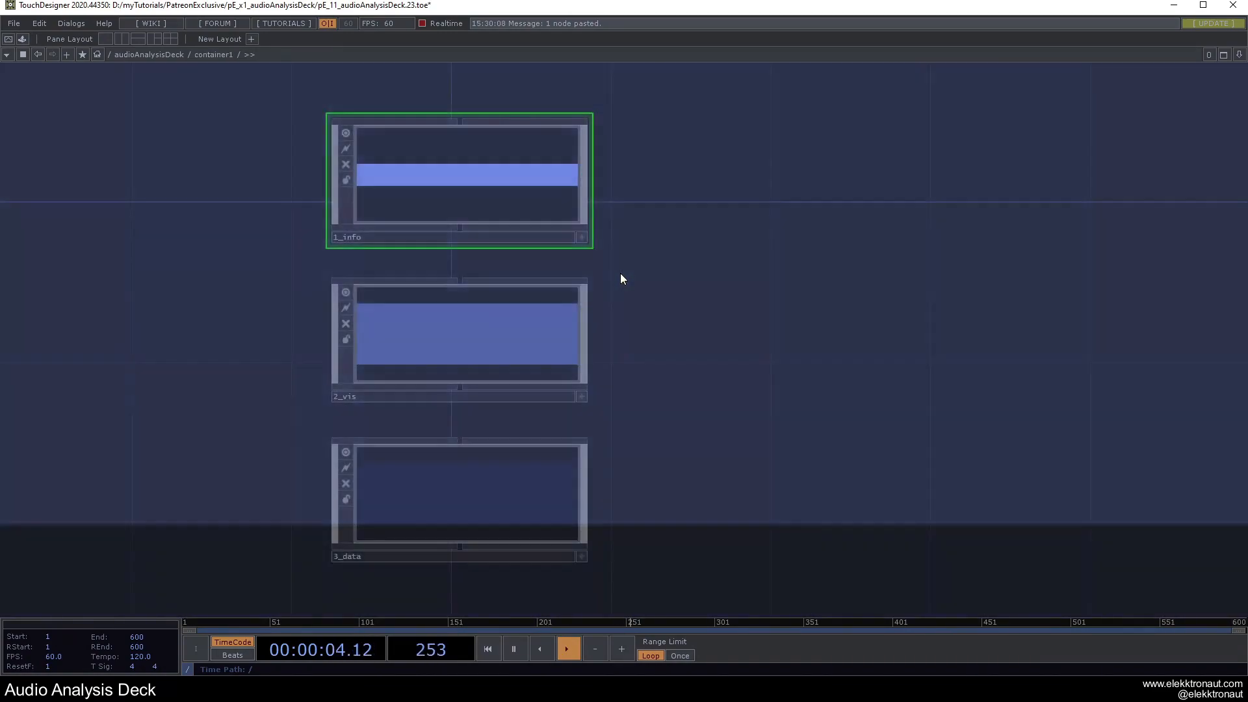
Set 2_vis Vertical Mode to Anchors with Top Anchor 0.6.
click(474, 299)
click(936, 104)
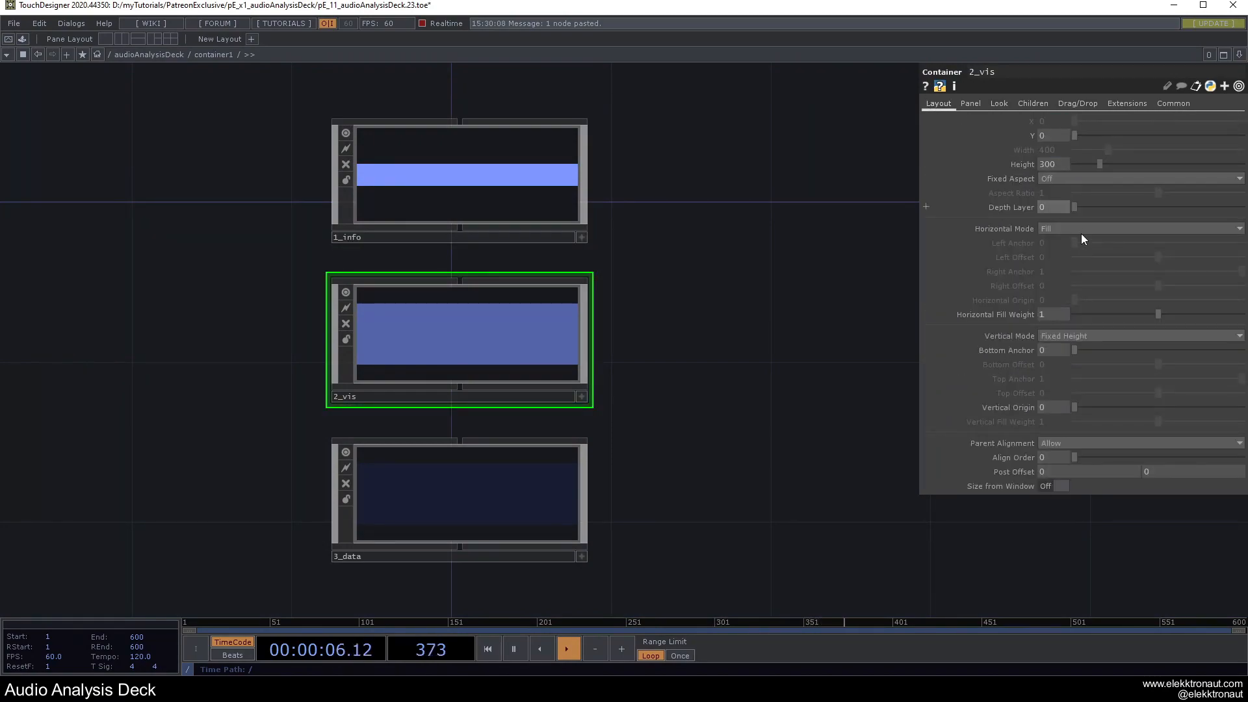
click(1062, 337)
click(1063, 366)
click(1051, 378)
text(.6)
key(Return)
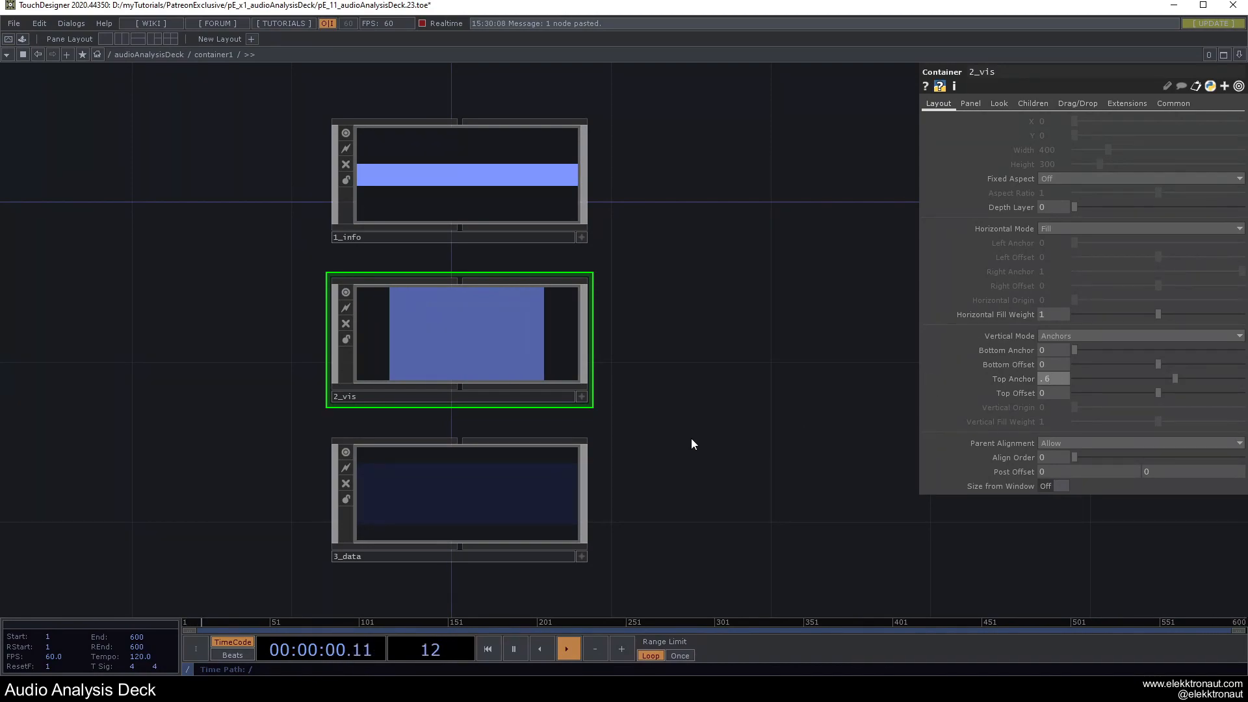
Set 3_data's Vertical Mode to Fill.
click(508, 474)
click(938, 105)
click(1067, 336)
click(1062, 351)
scroll(616, 395, down, 8)
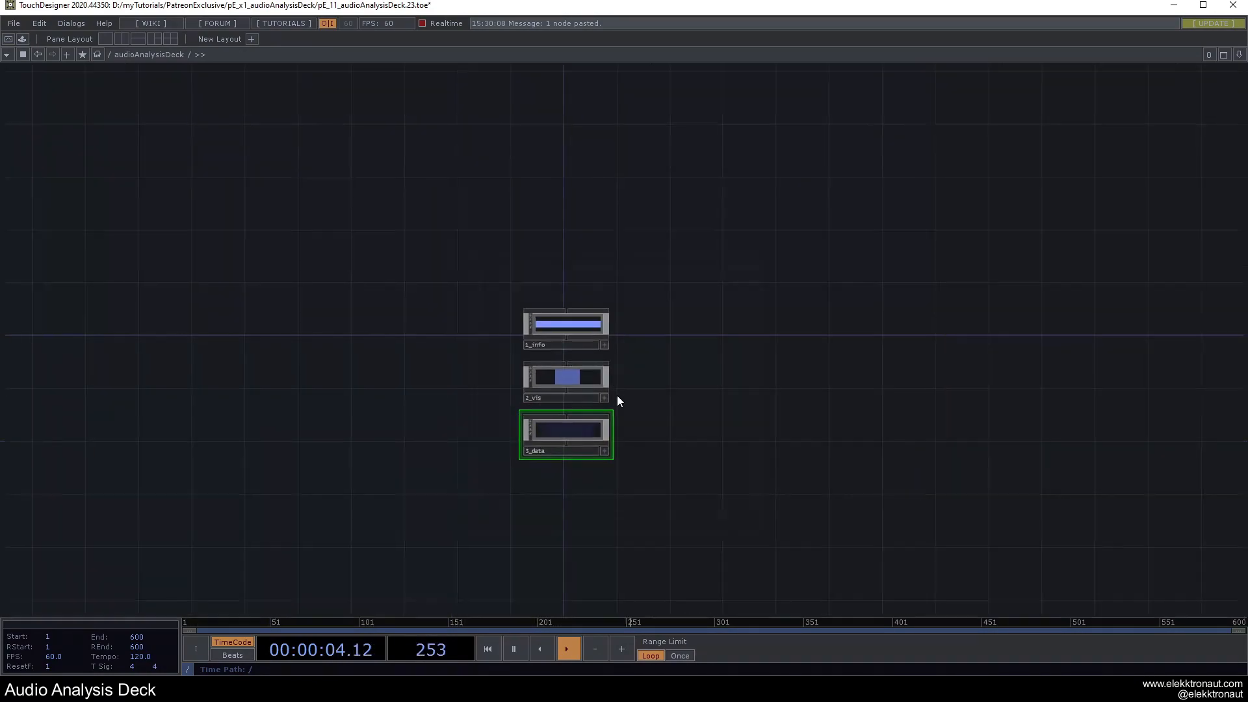
drag(336, 351, 313, 340)
scroll(587, 388, up, 6)
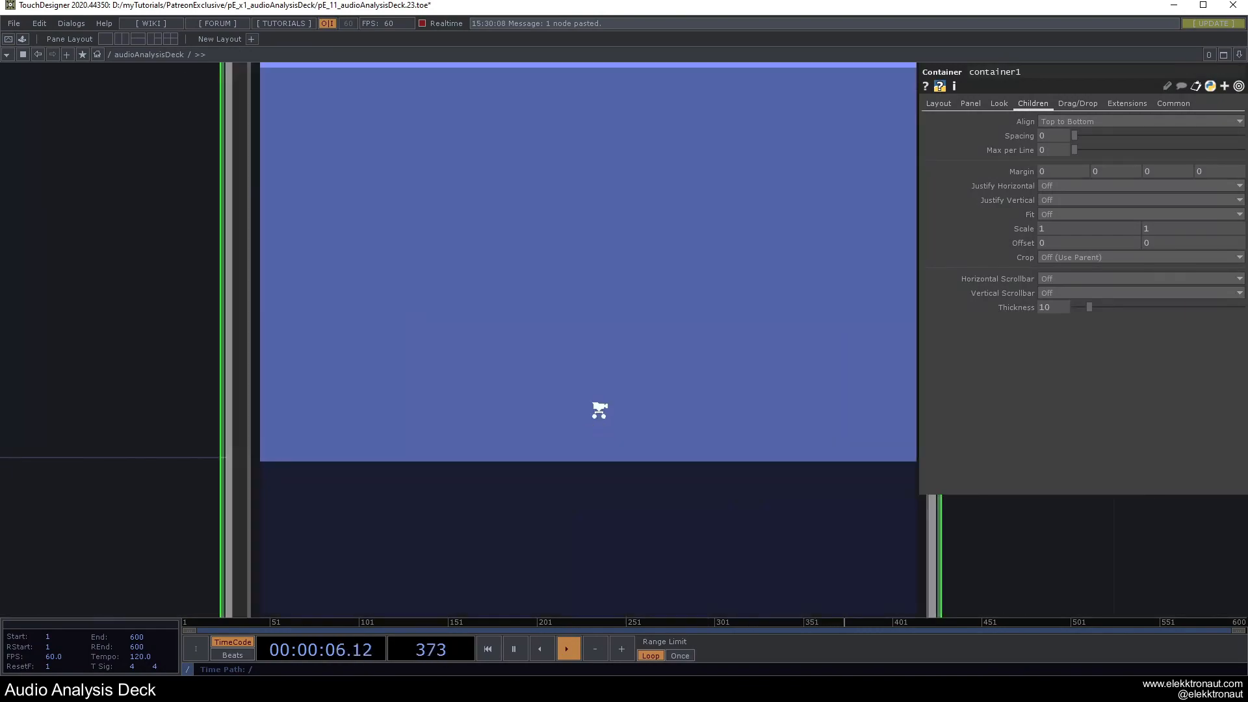
Change 2_vis's Top Anchor to 0.5.
click(561, 345)
click(1051, 379)
text(0.5)
key(Return)
scroll(748, 369, down, 6)
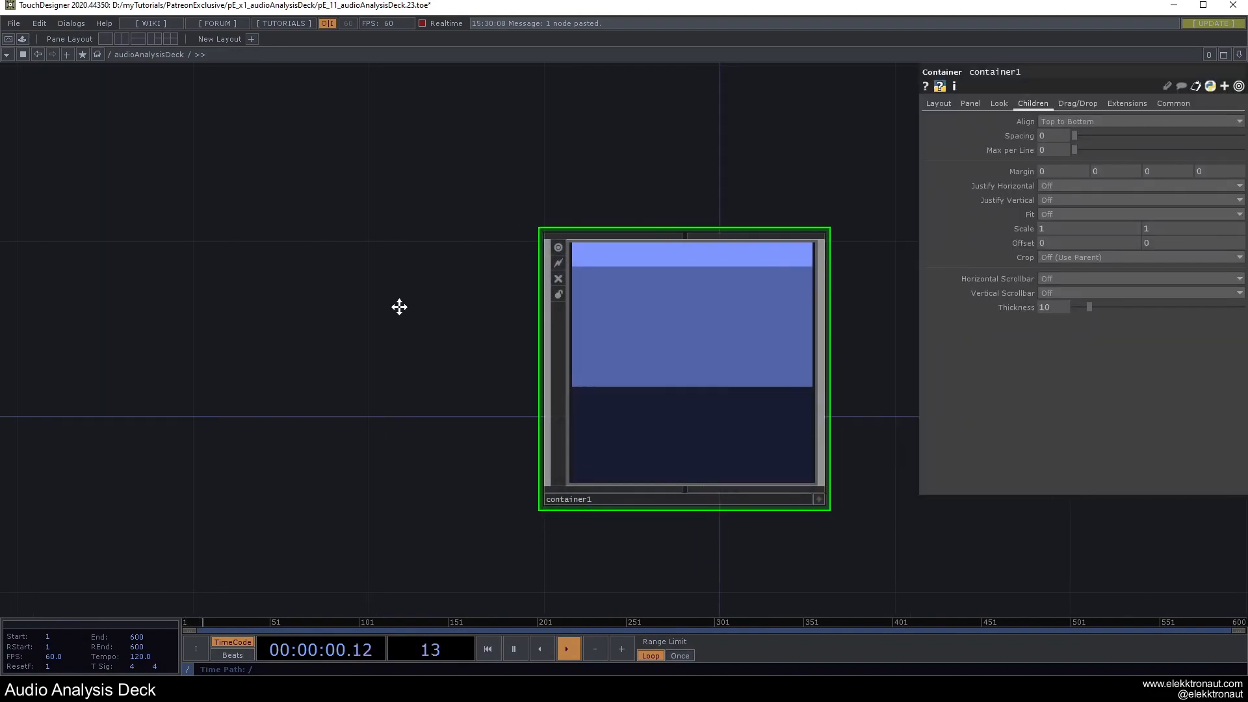
scroll(671, 365, up, 3)
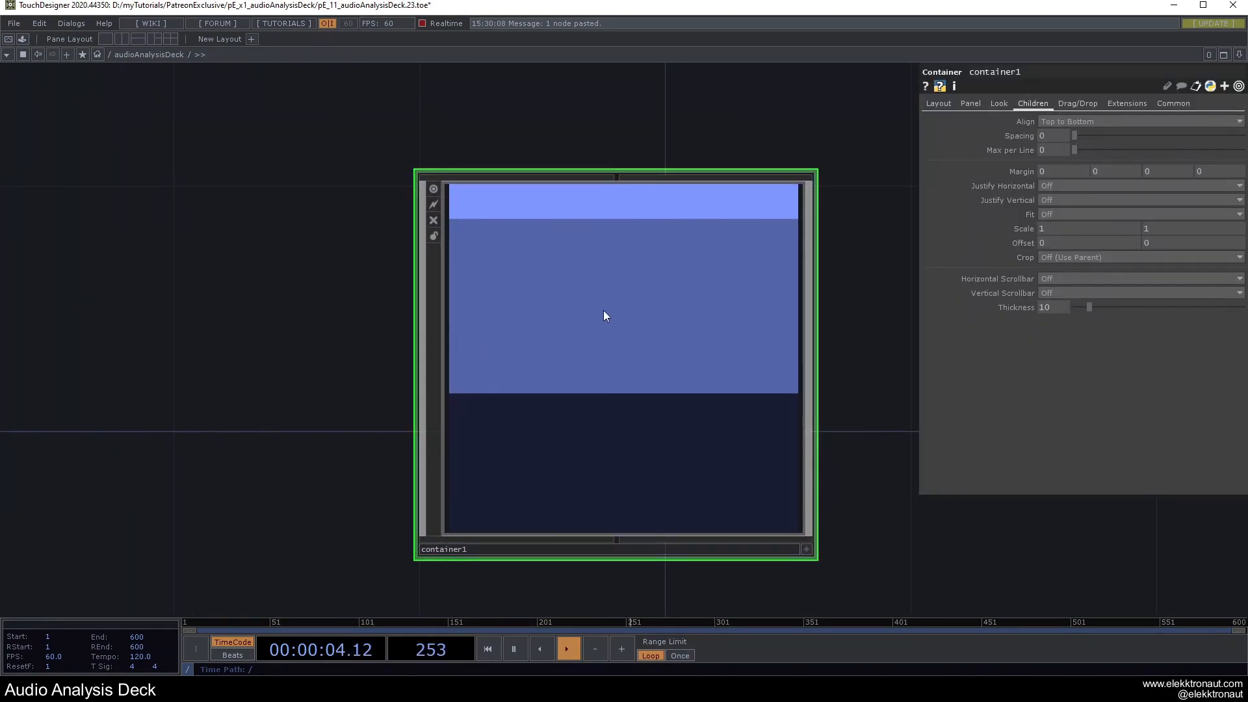
Go back into container1 and enter the empty 3_data network.
double_click(602, 451)
drag(658, 384, 793, 346)
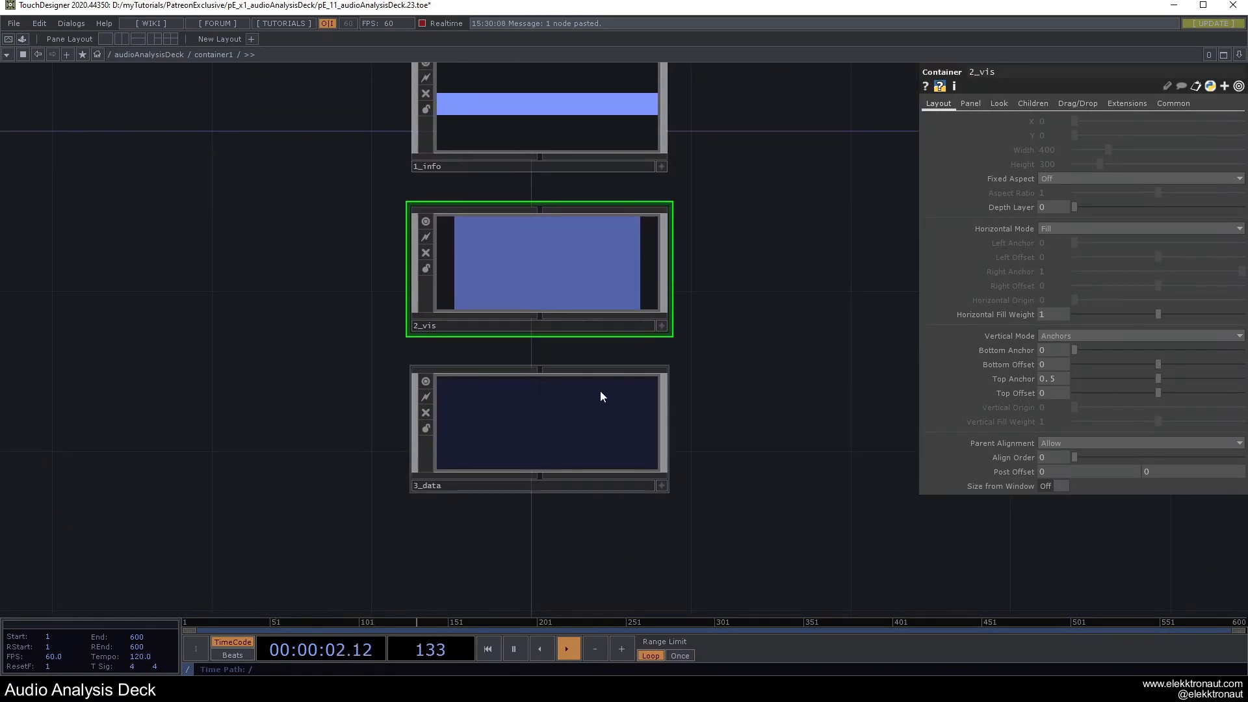
click(582, 439)
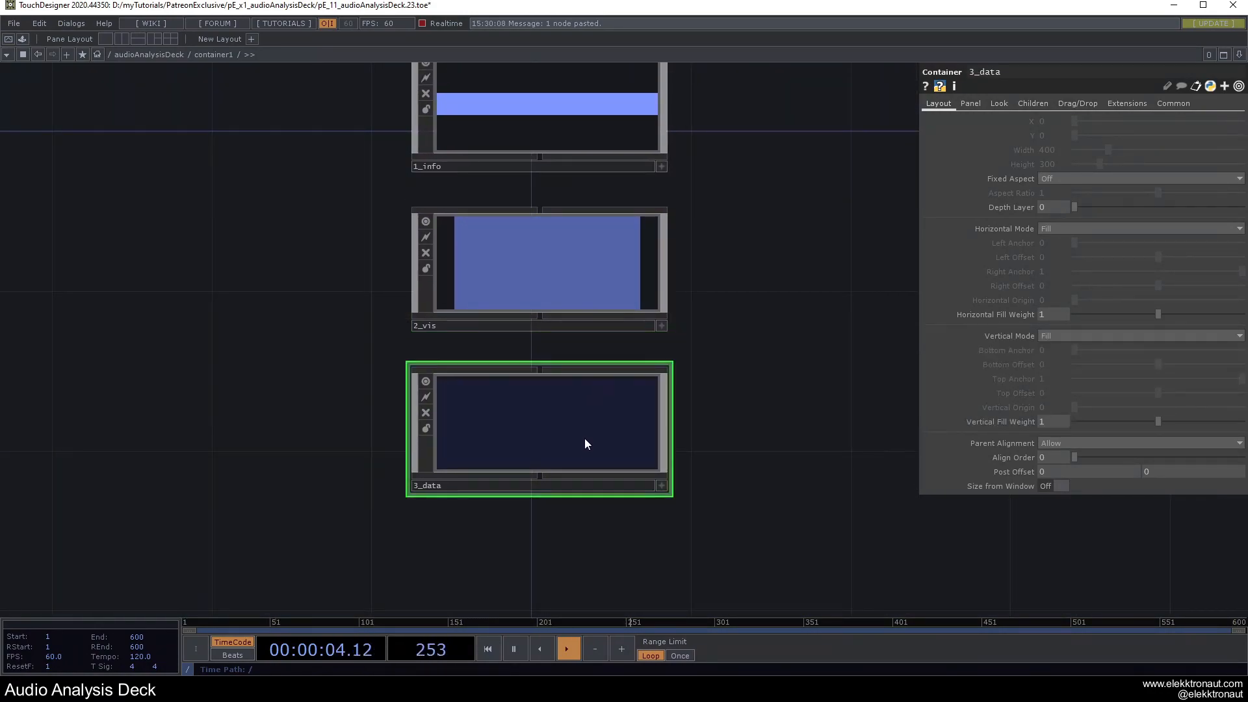
key(i)
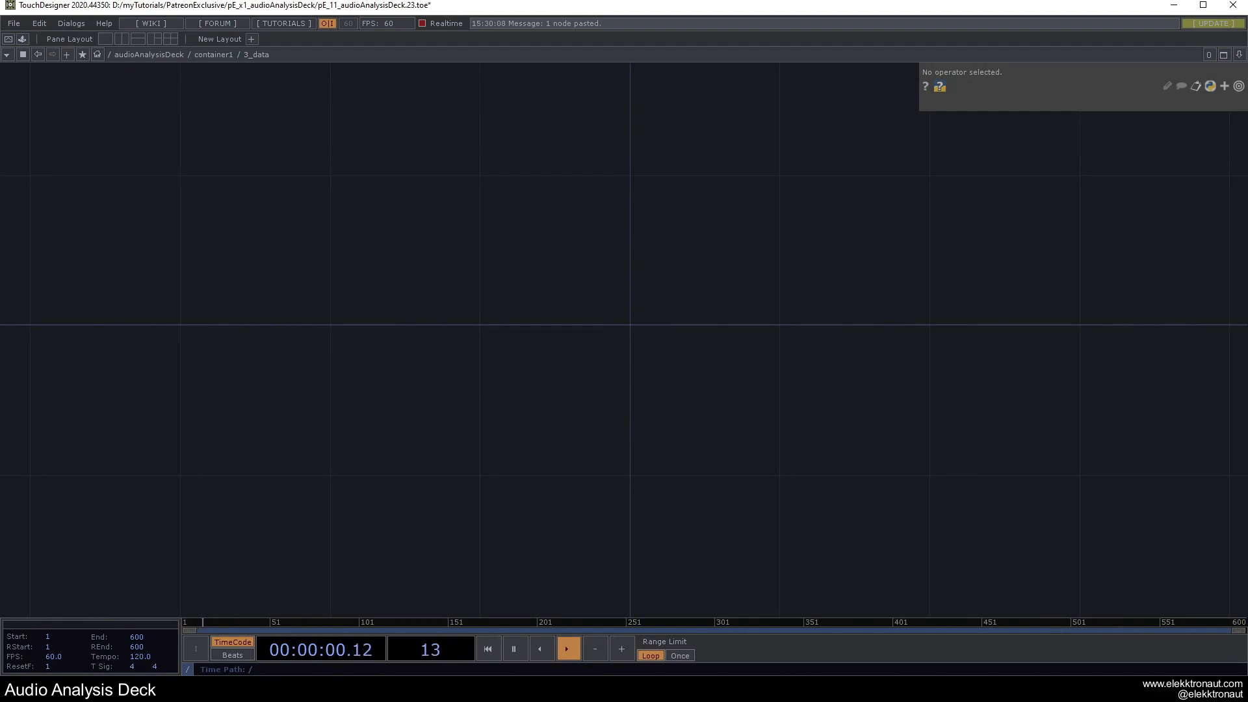
Preview the deck in the full-screen perform window, then close it.
scroll(601, 315, down, 4)
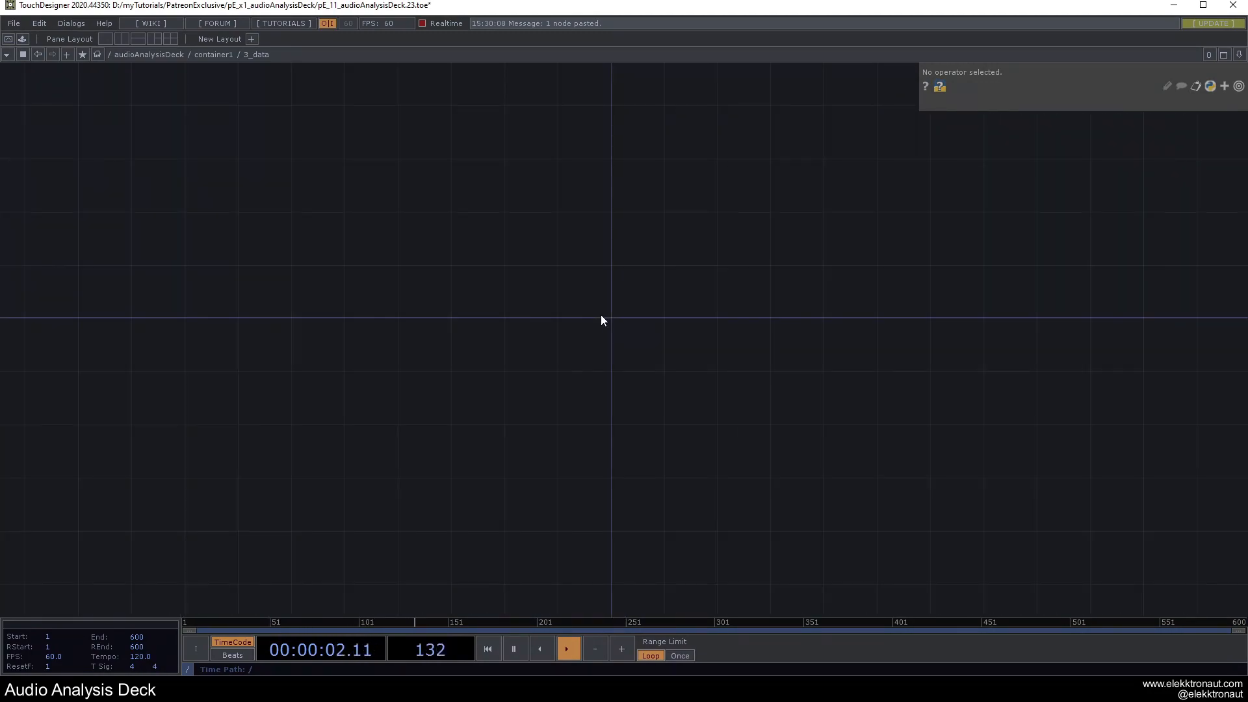
key(F1)
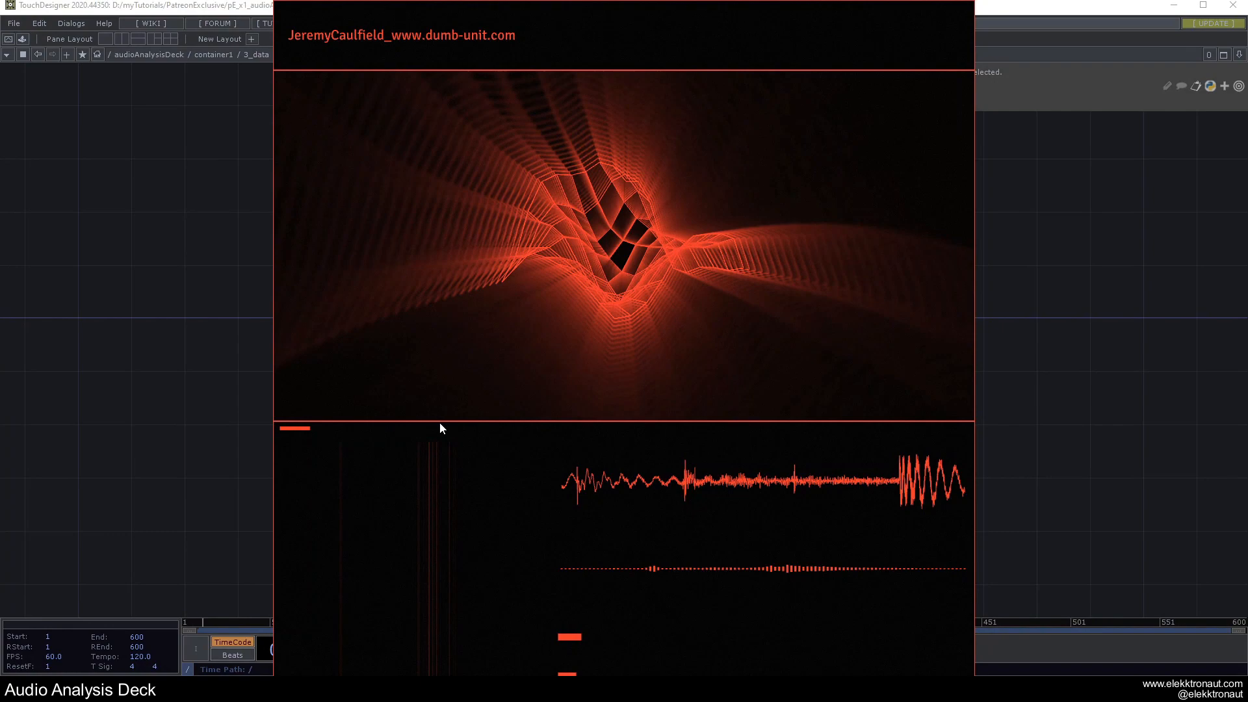
key(Escape)
Add a container named 1_length in 3_data: horizontal Fill, vertical Anchors, Top Anchor .05.
key(Tab)
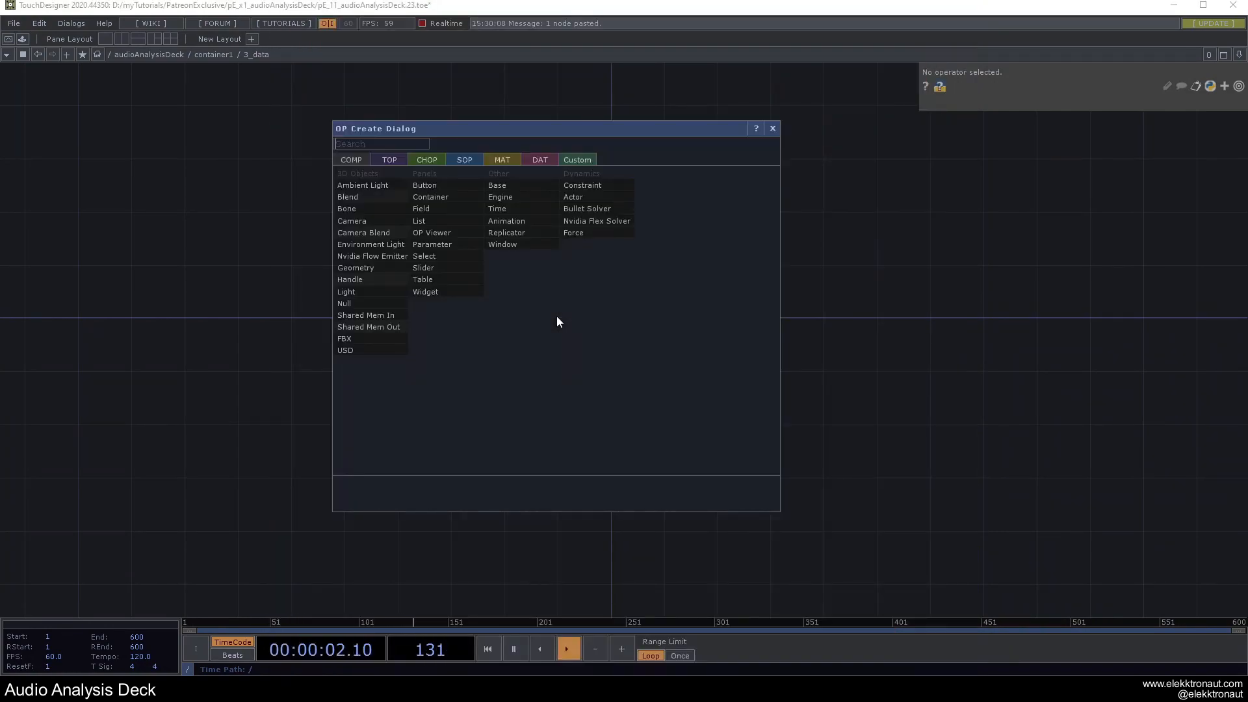
click(427, 201)
click(603, 305)
key(h)
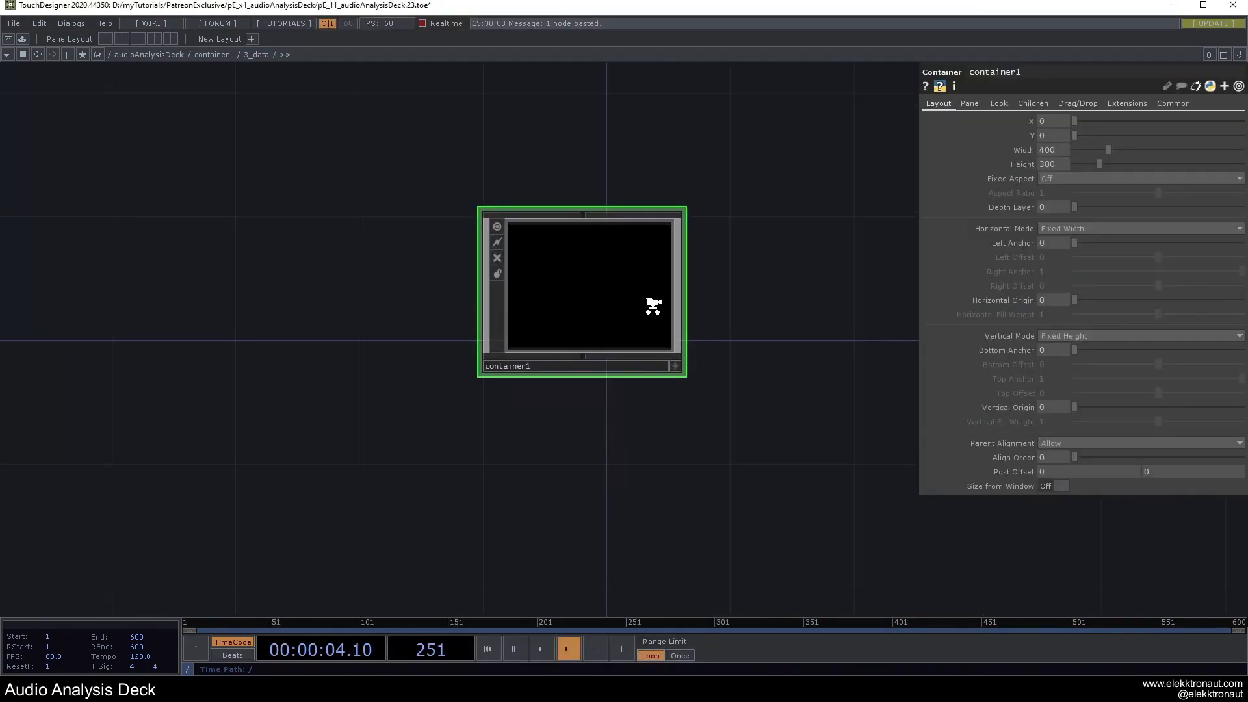
click(1056, 225)
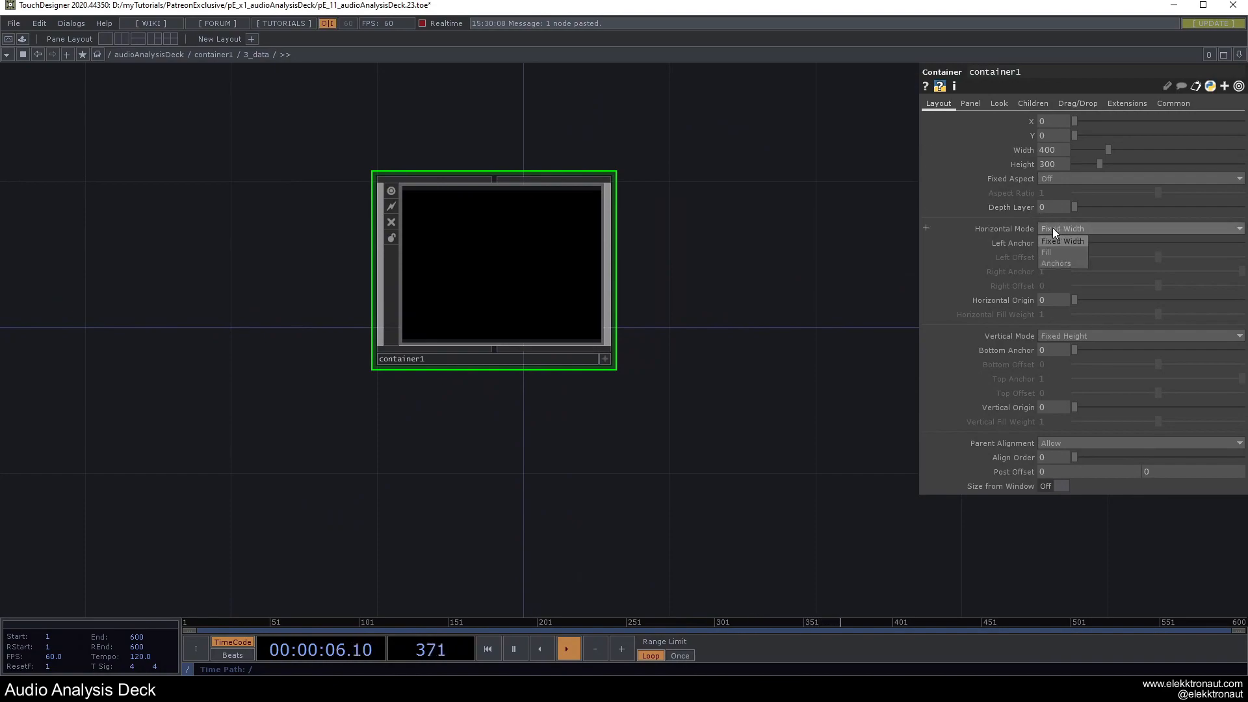
click(1050, 254)
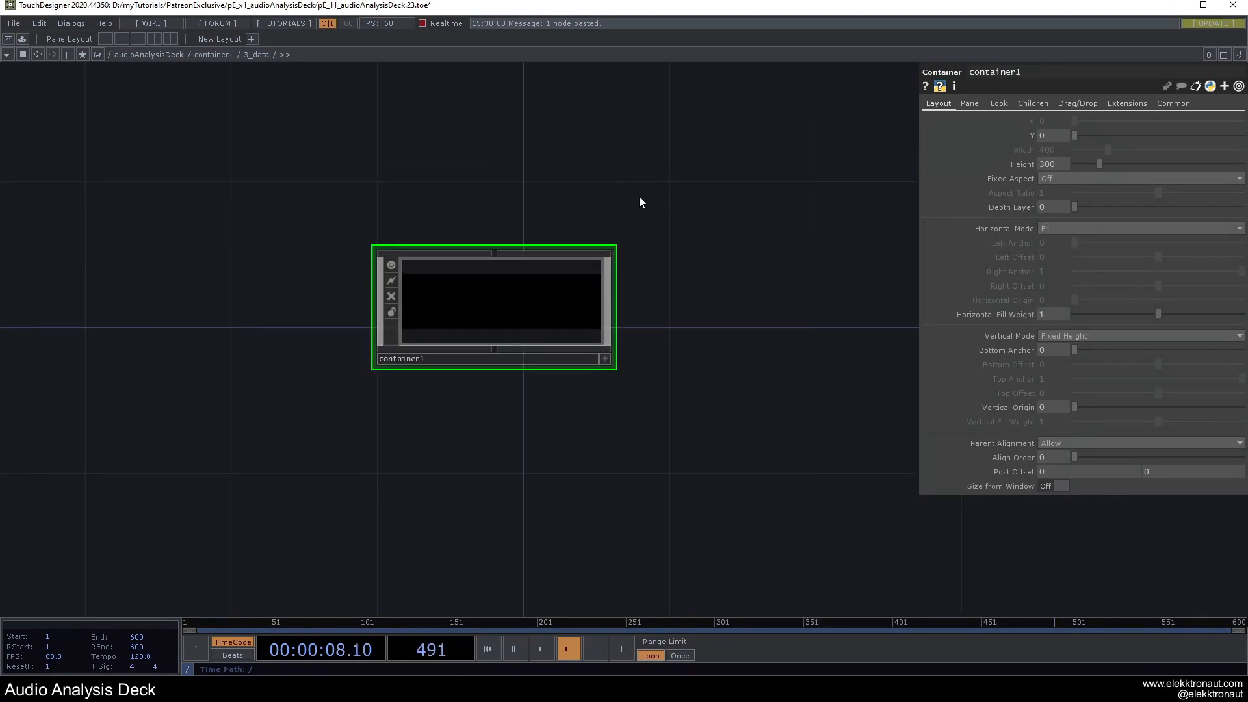
click(1064, 335)
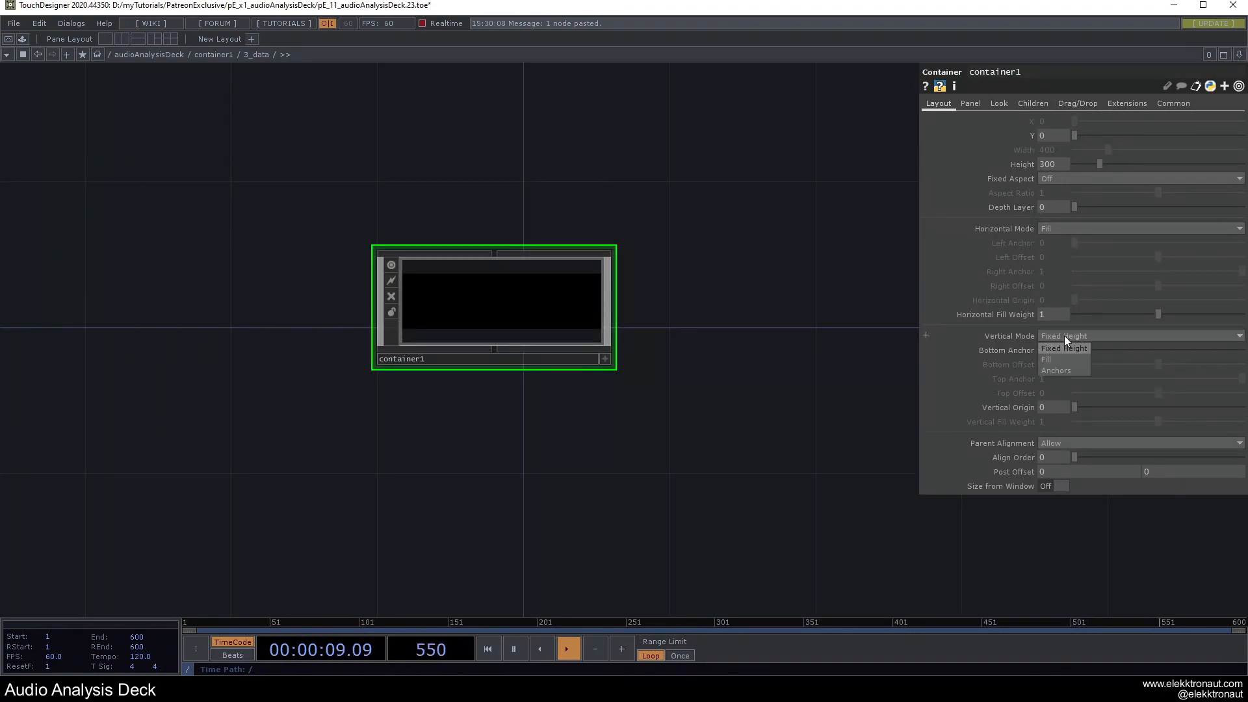
click(1058, 369)
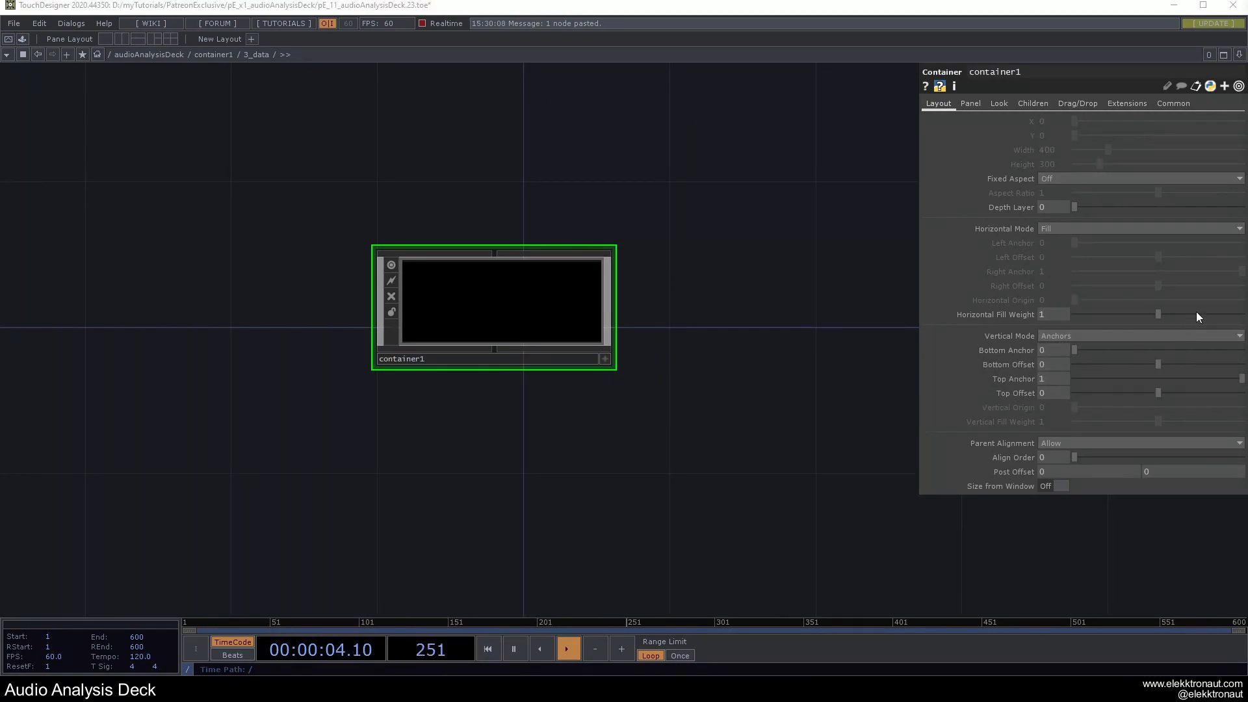
text(.05)
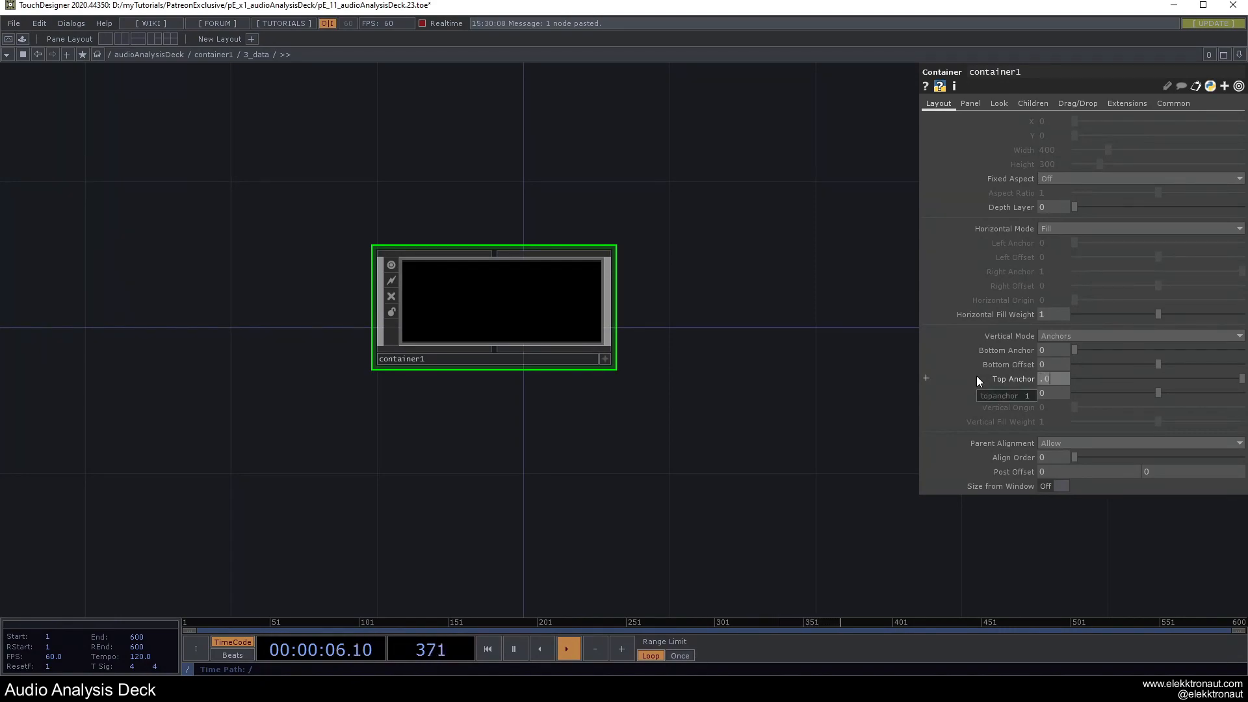
key(Return)
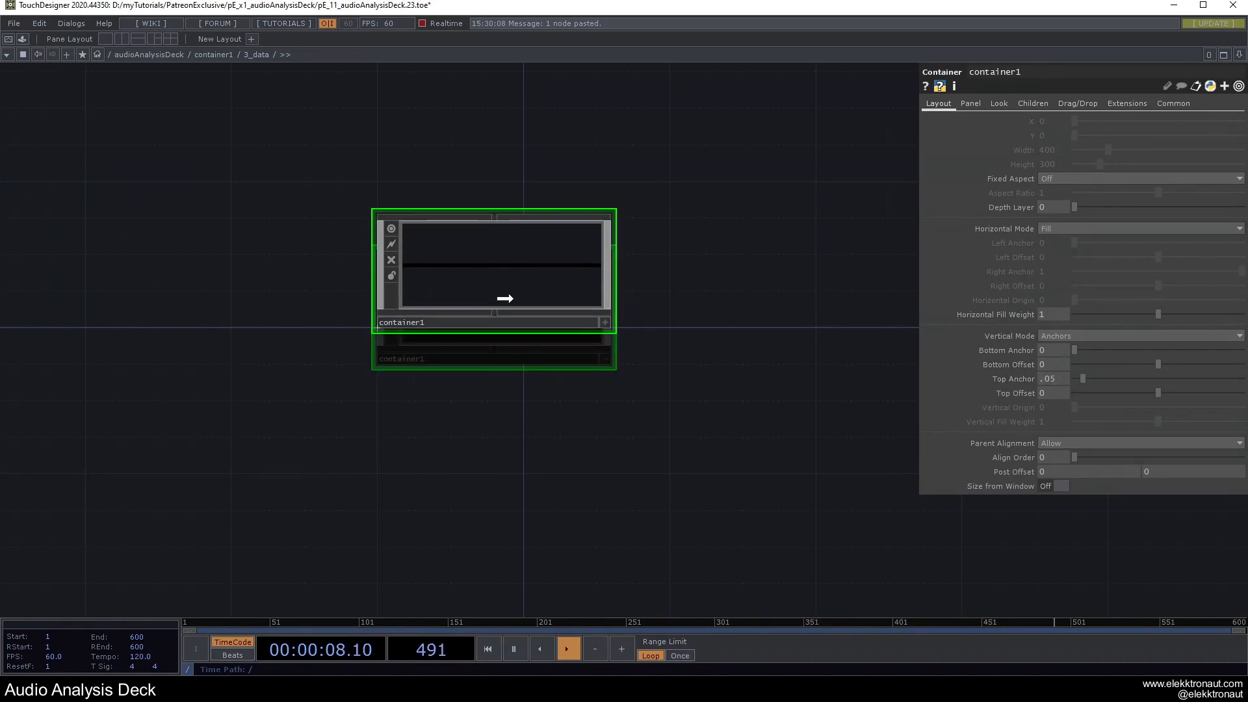
text(1_leng)
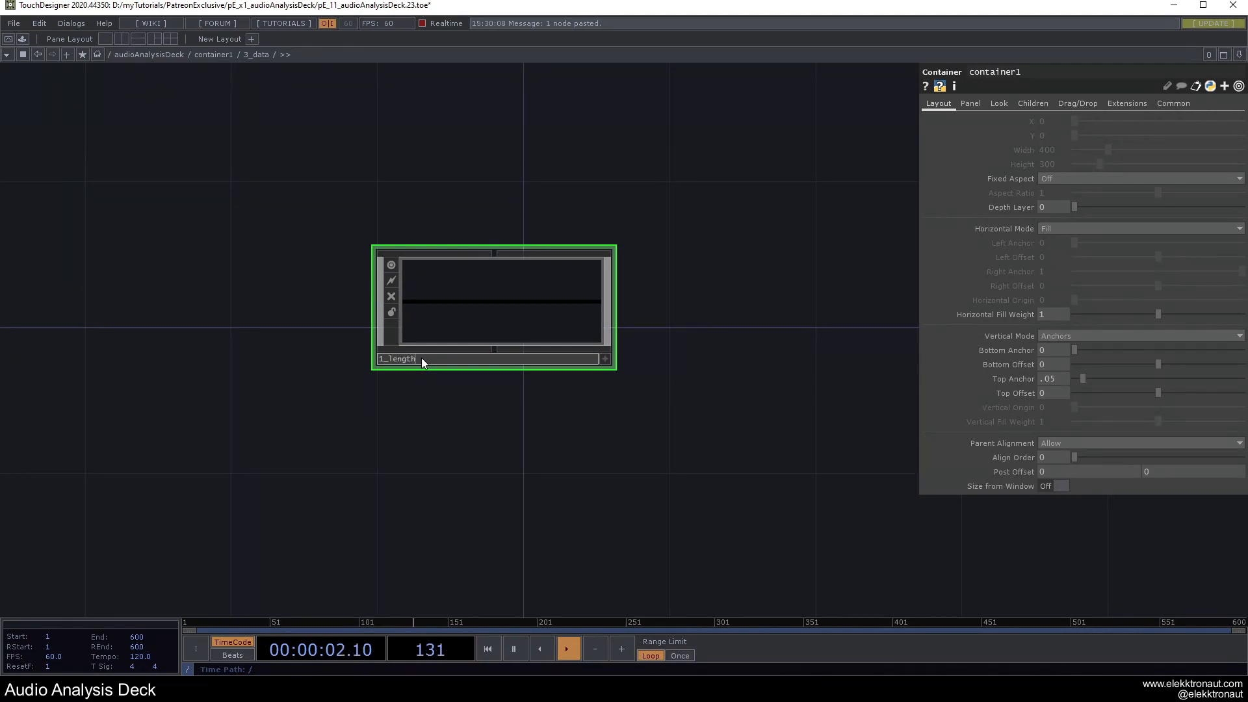
text(th)
key(Return)
Duplicate 1_length as 2_data and set it to fill vertically.
key(ctrl+c)
key(ctrl+v)
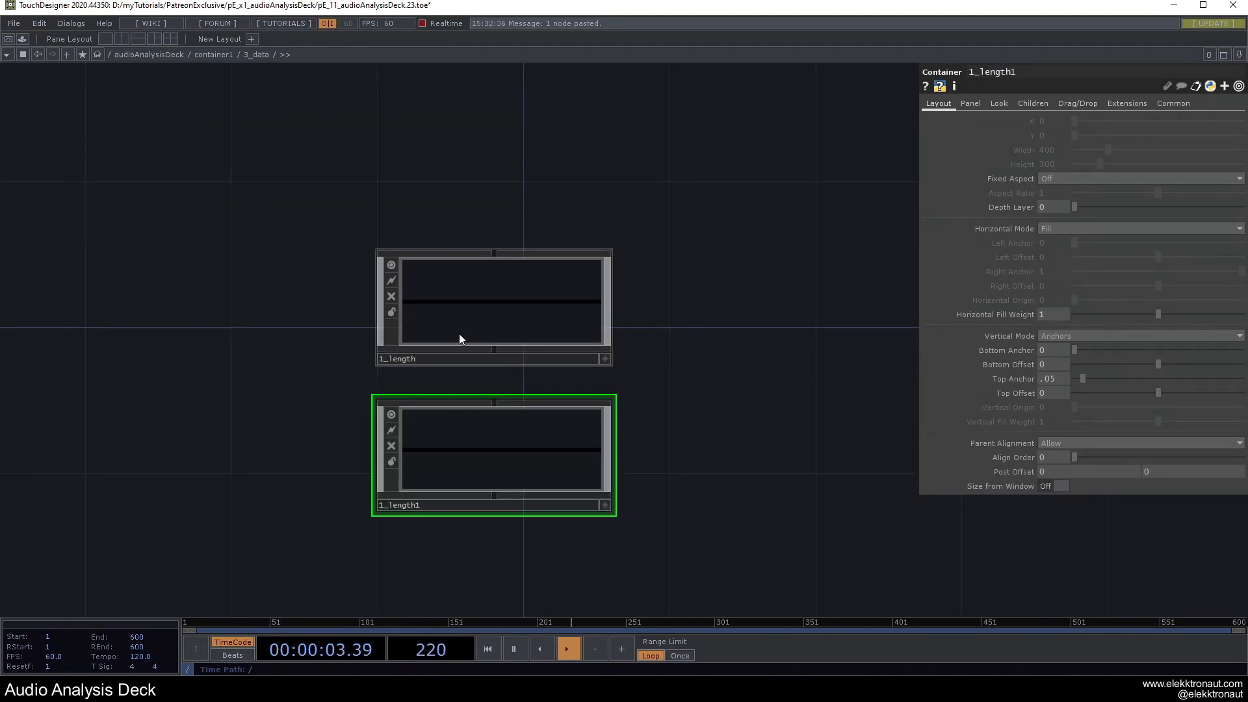
click(411, 501)
text(2_data)
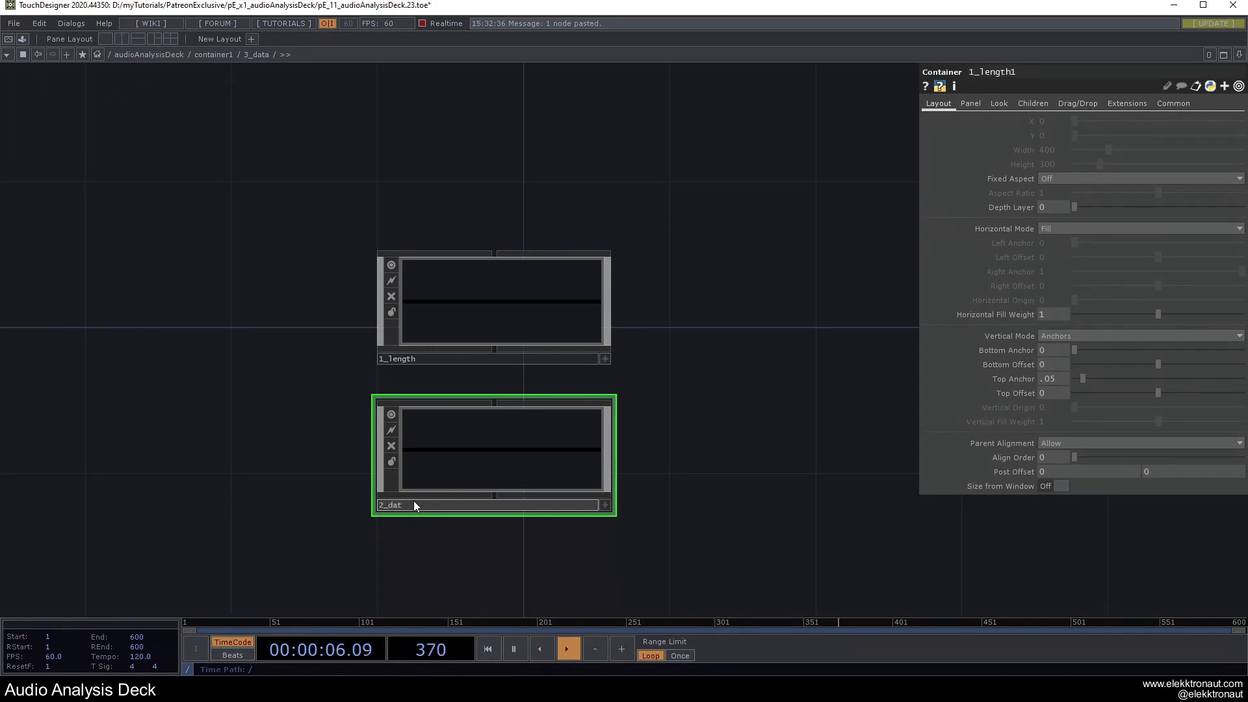
key(Return)
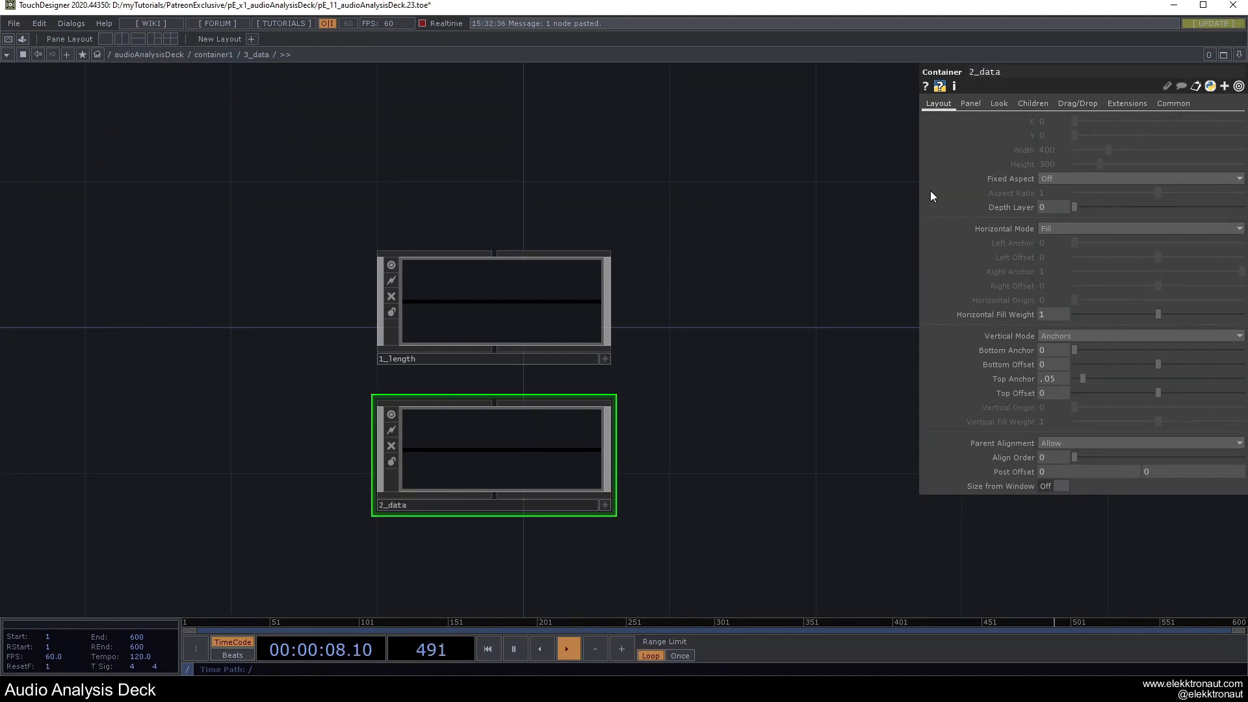
click(1070, 335)
click(1054, 358)
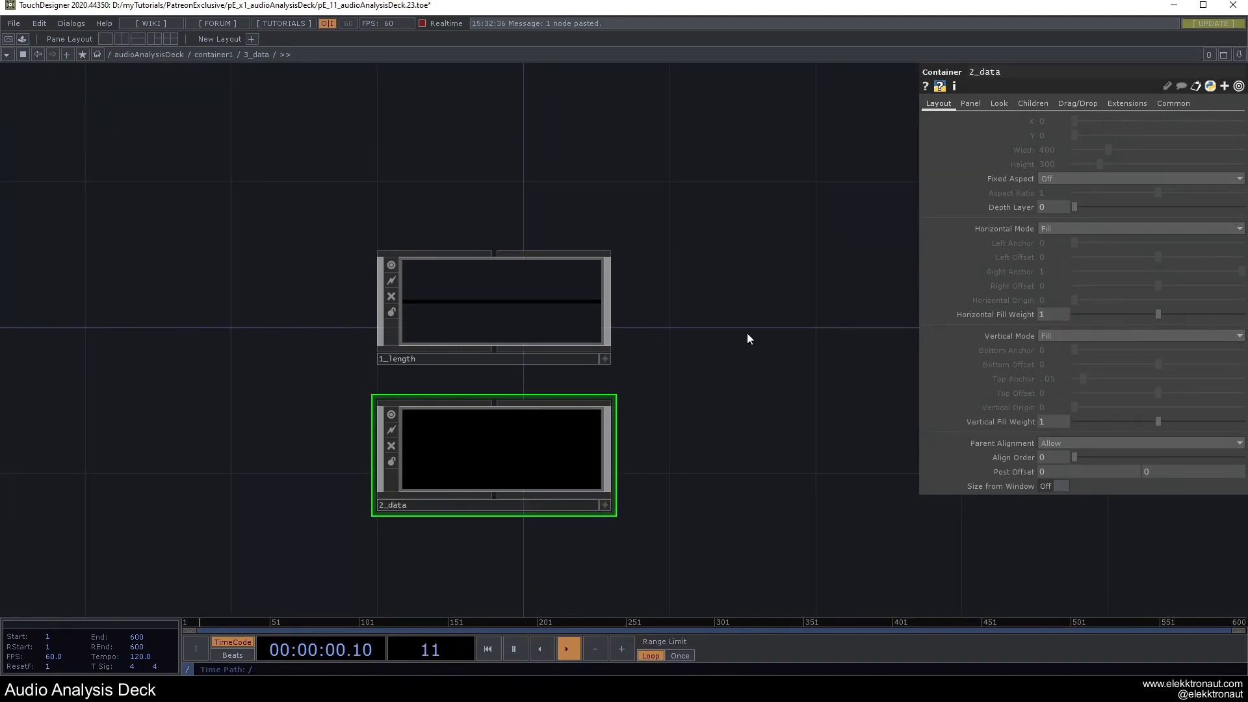
Open 1_length's background colour on its Look settings.
click(606, 338)
click(999, 107)
click(1059, 135)
Give 1_length a magenta background and 2_data a pink background at alpha 0.438.
click(1134, 56)
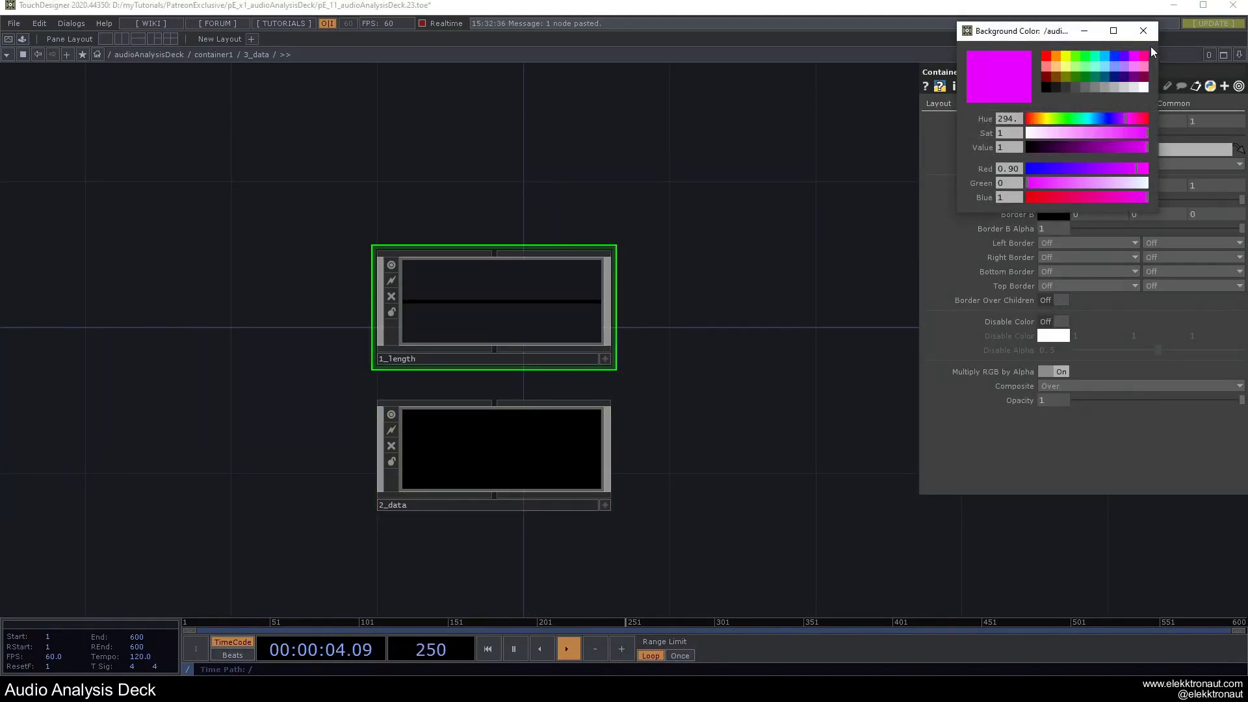
click(1143, 31)
click(606, 404)
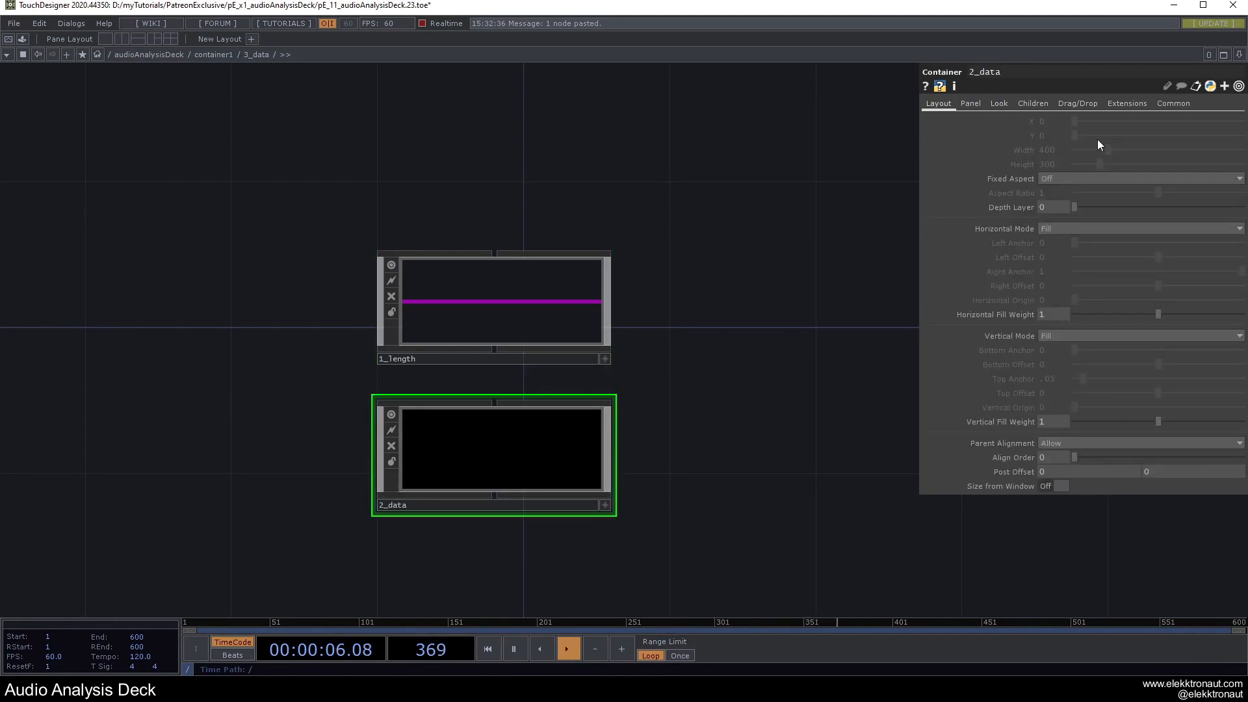
click(1005, 105)
click(1059, 136)
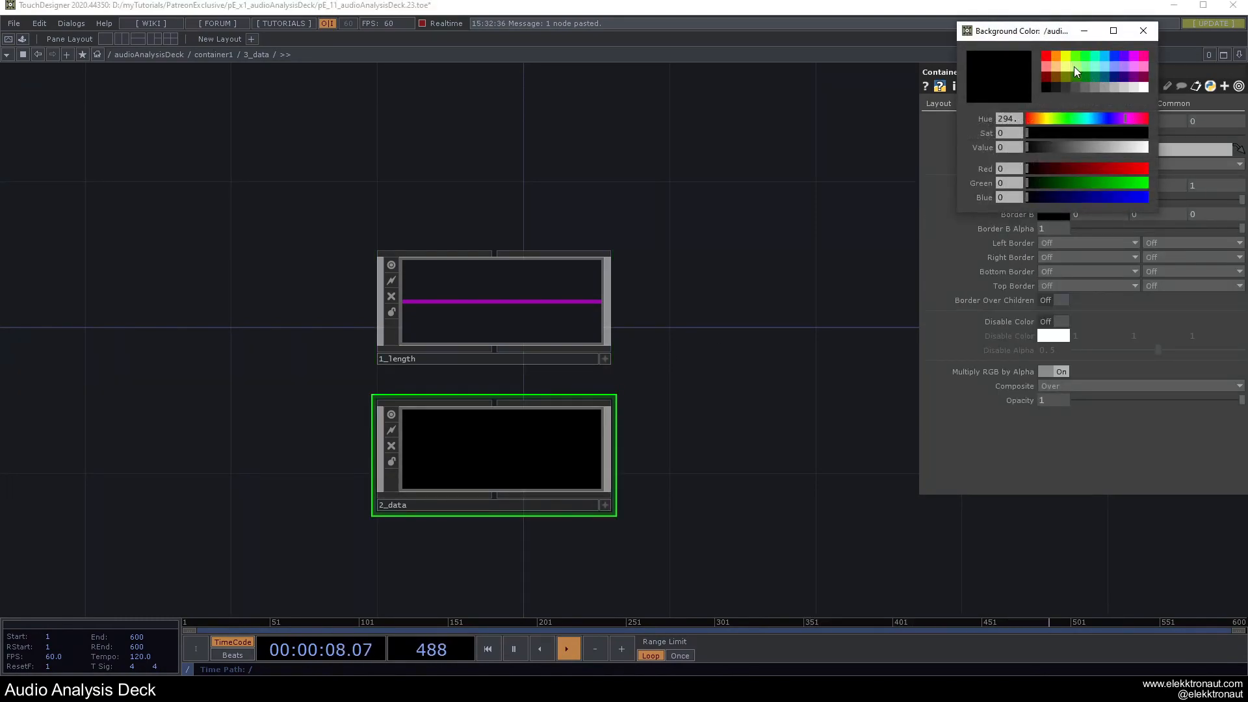
click(1146, 65)
click(1143, 31)
drag(1075, 136, 1148, 137)
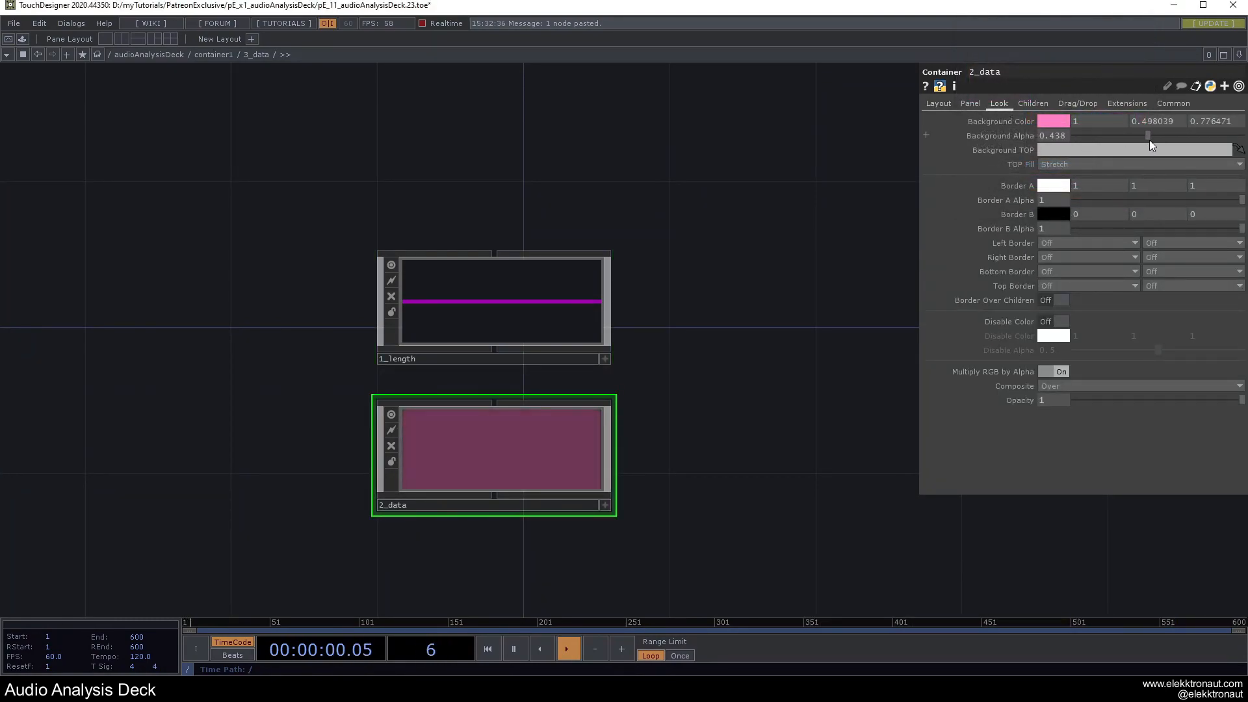
scroll(762, 280, down, 5)
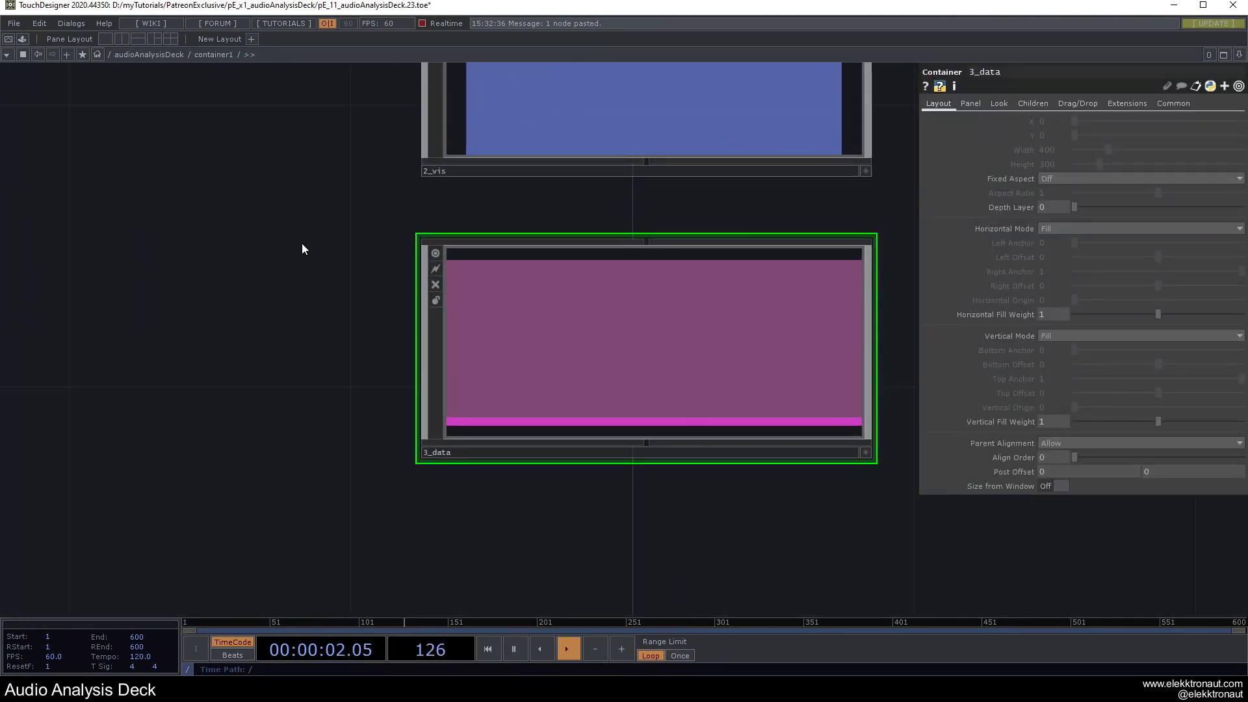
Set 3_data's children alignment to Top to Bottom, then zoom into 3_data and 2_data.
drag(832, 226, 789, 242)
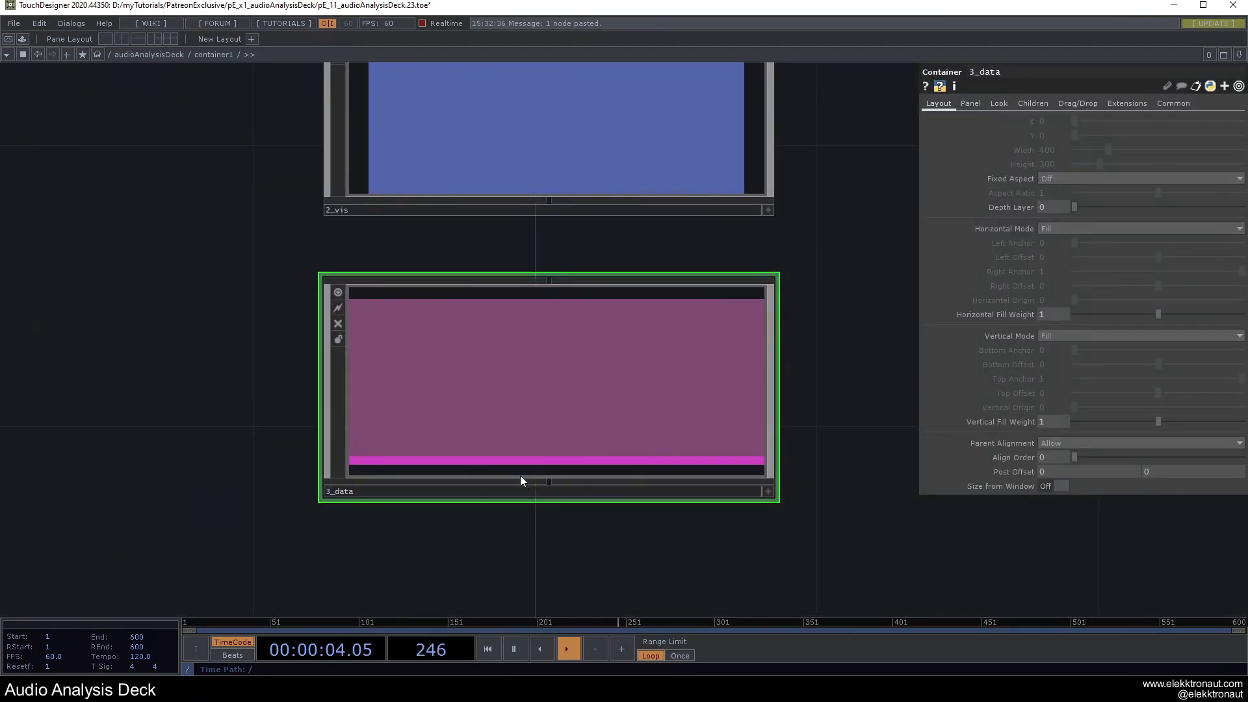
click(1033, 103)
scroll(455, 458, down, 4)
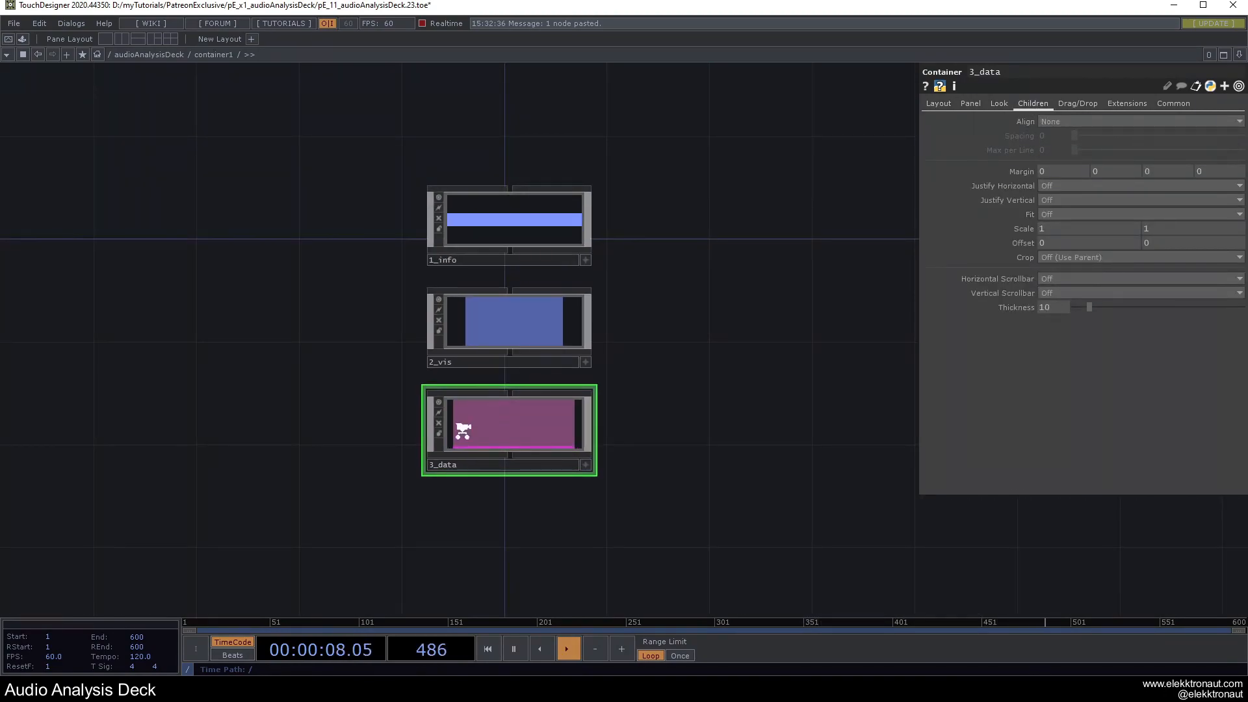
click(1059, 122)
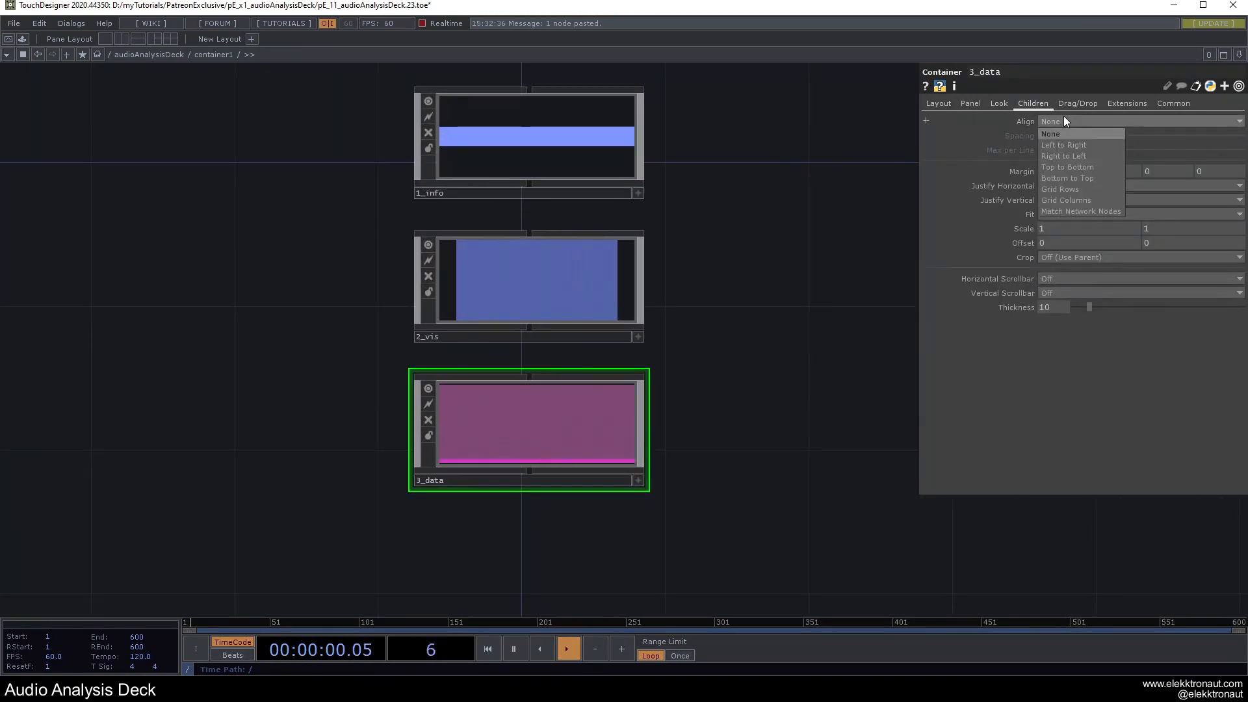
click(1081, 168)
scroll(596, 418, up, 4)
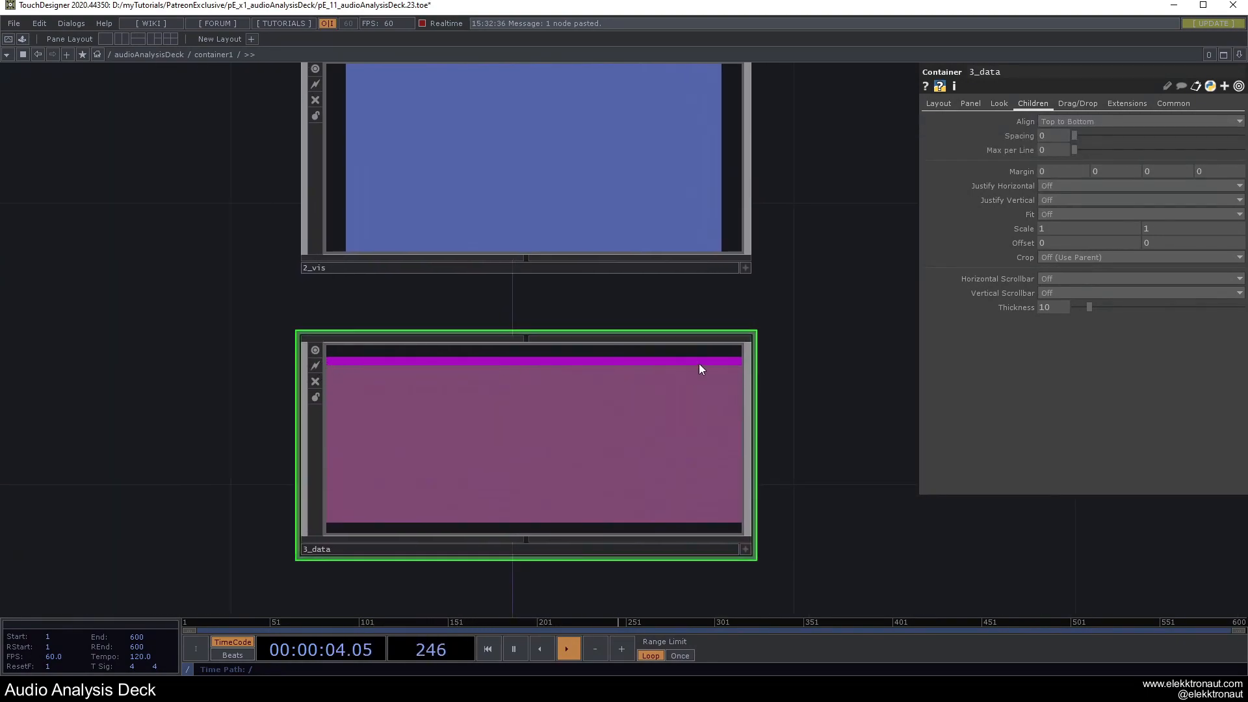
scroll(526, 463, up, 5)
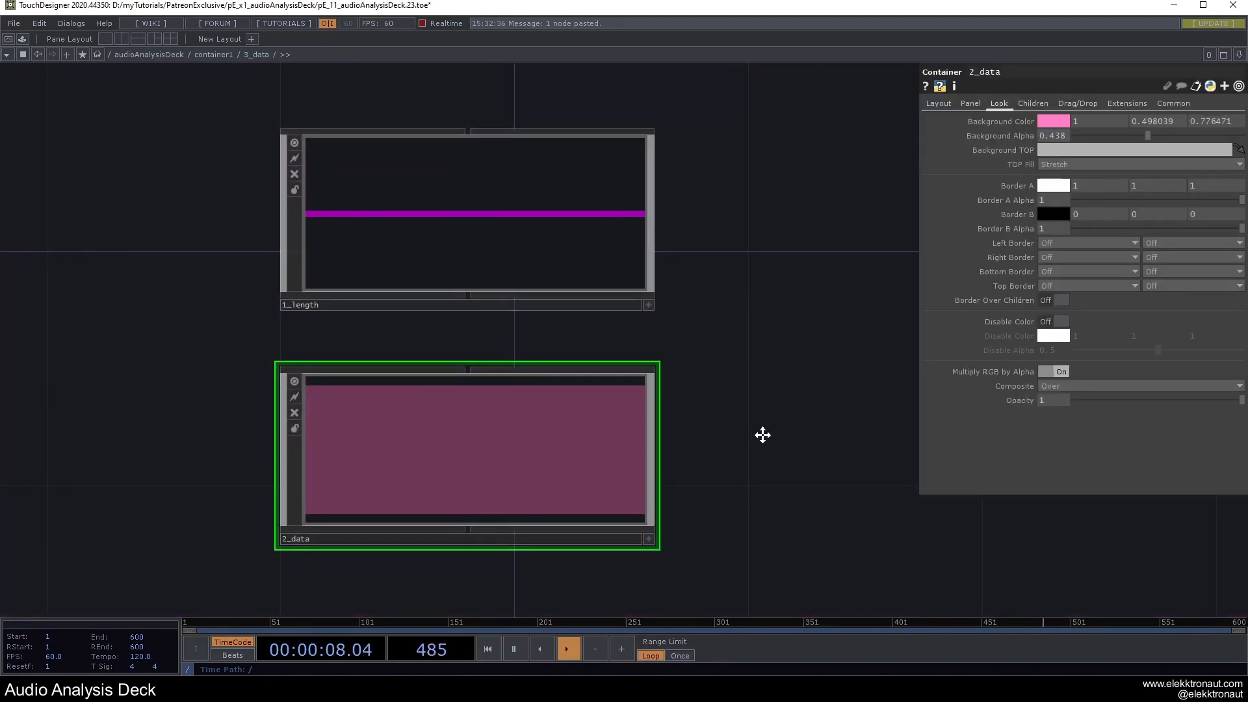
scroll(553, 430, up, 5)
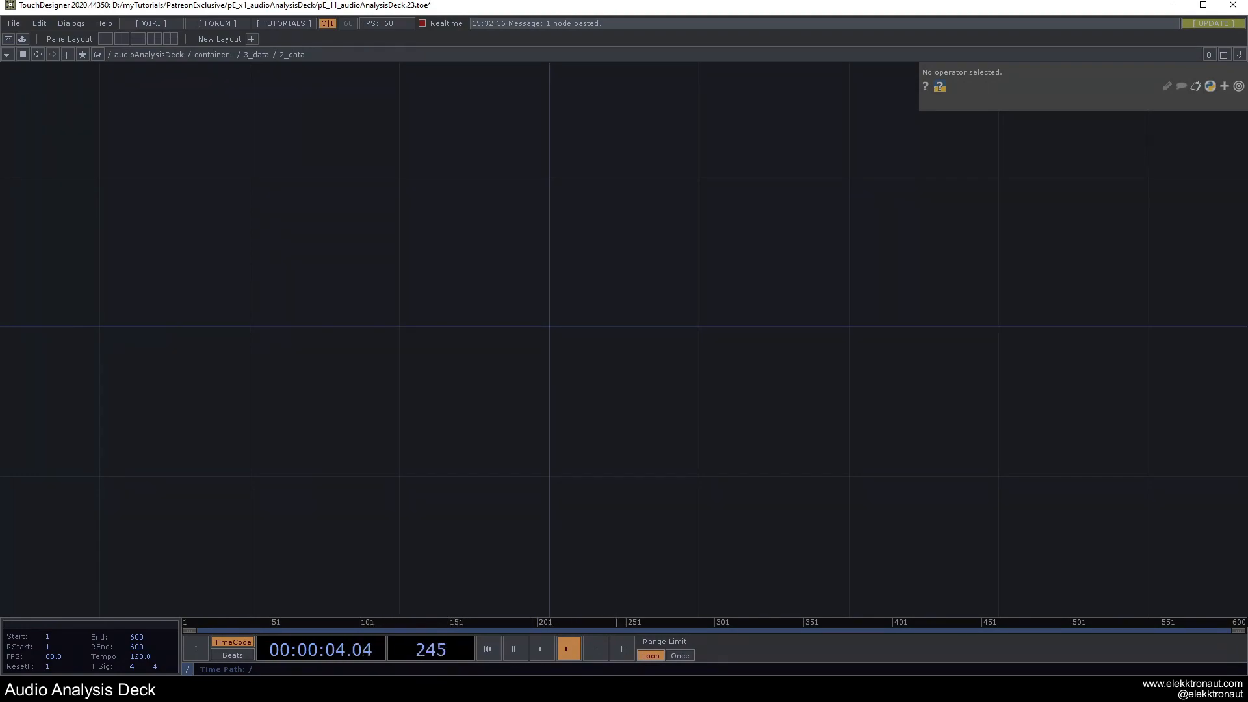
Add a Container COMP inside 2_data and paste a second copy beside it.
key(Tab)
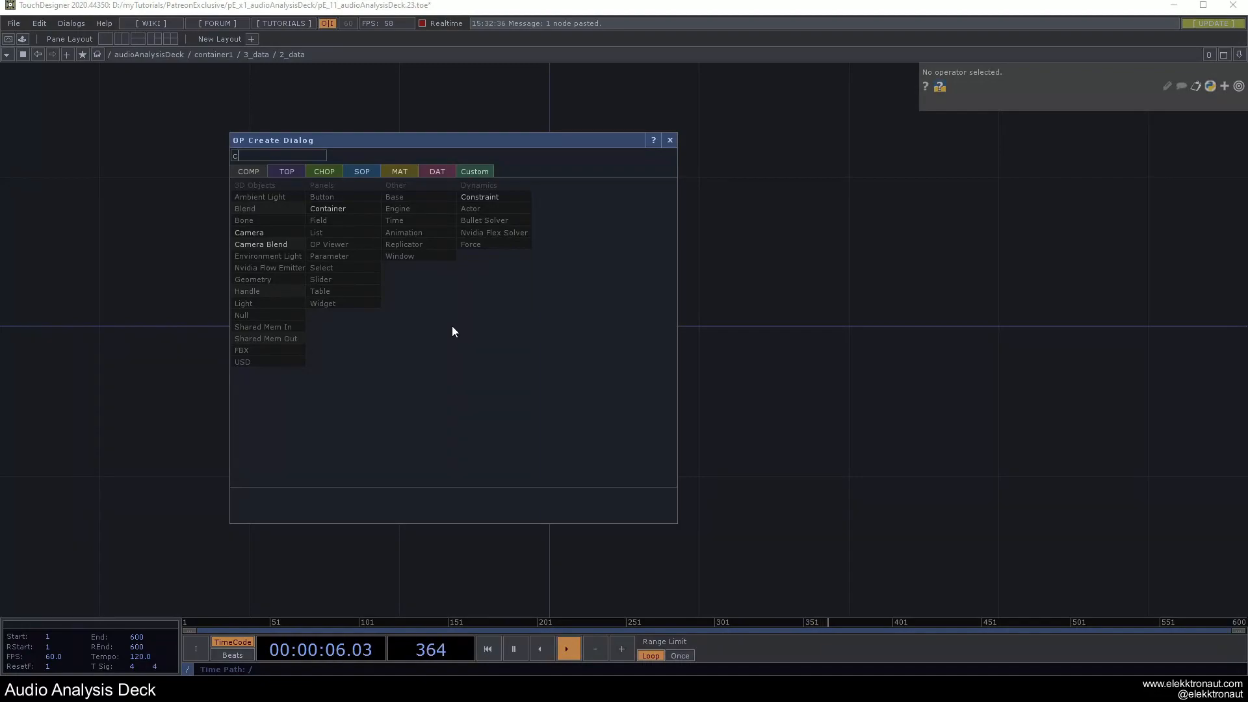
click(345, 210)
click(446, 314)
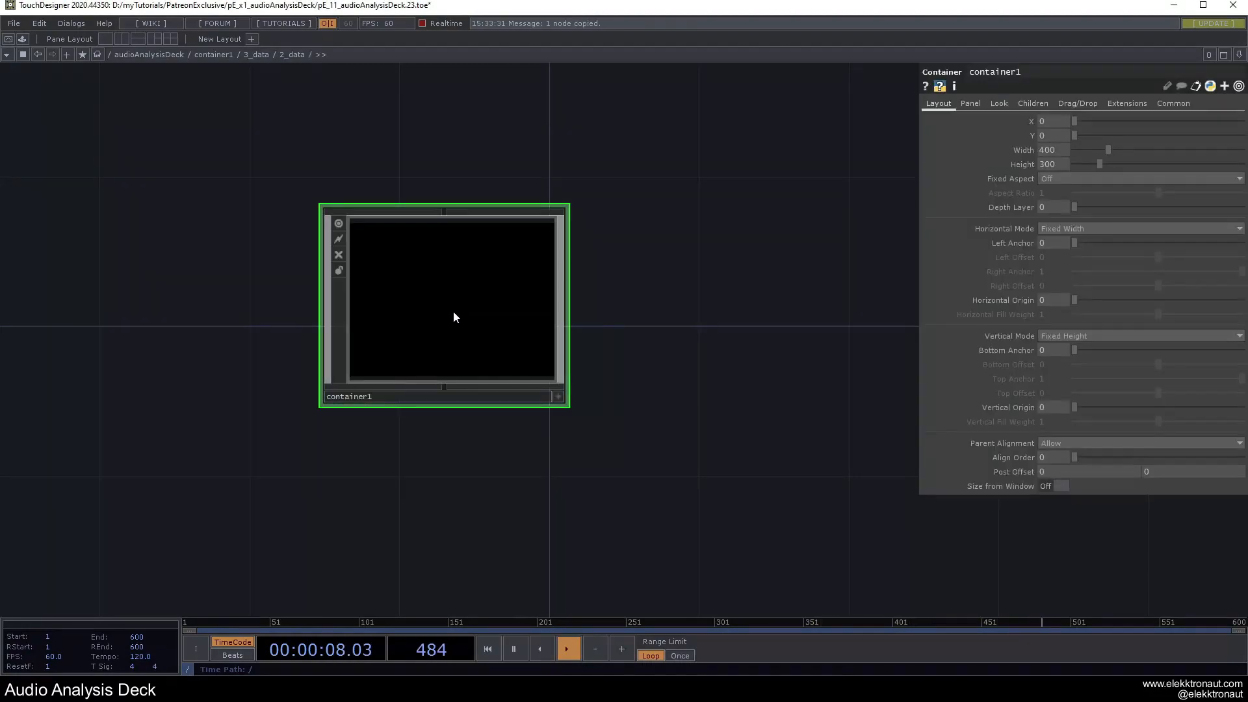
key(ctrl+v)
click(803, 301)
Name the two containers 1_left and 2_right and spread them side by side.
click(385, 396)
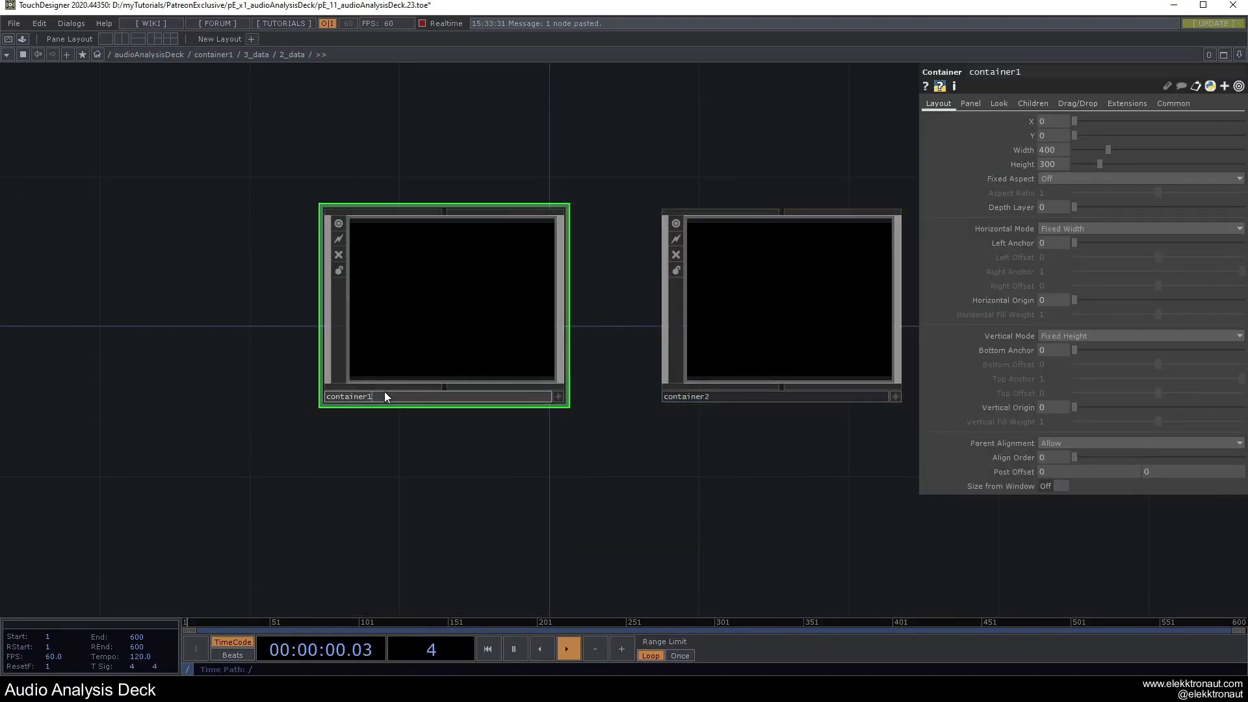
click(385, 396)
text(1_left)
key(Tab)
text(2_right)
key(Return)
scroll(505, 315, down, 2)
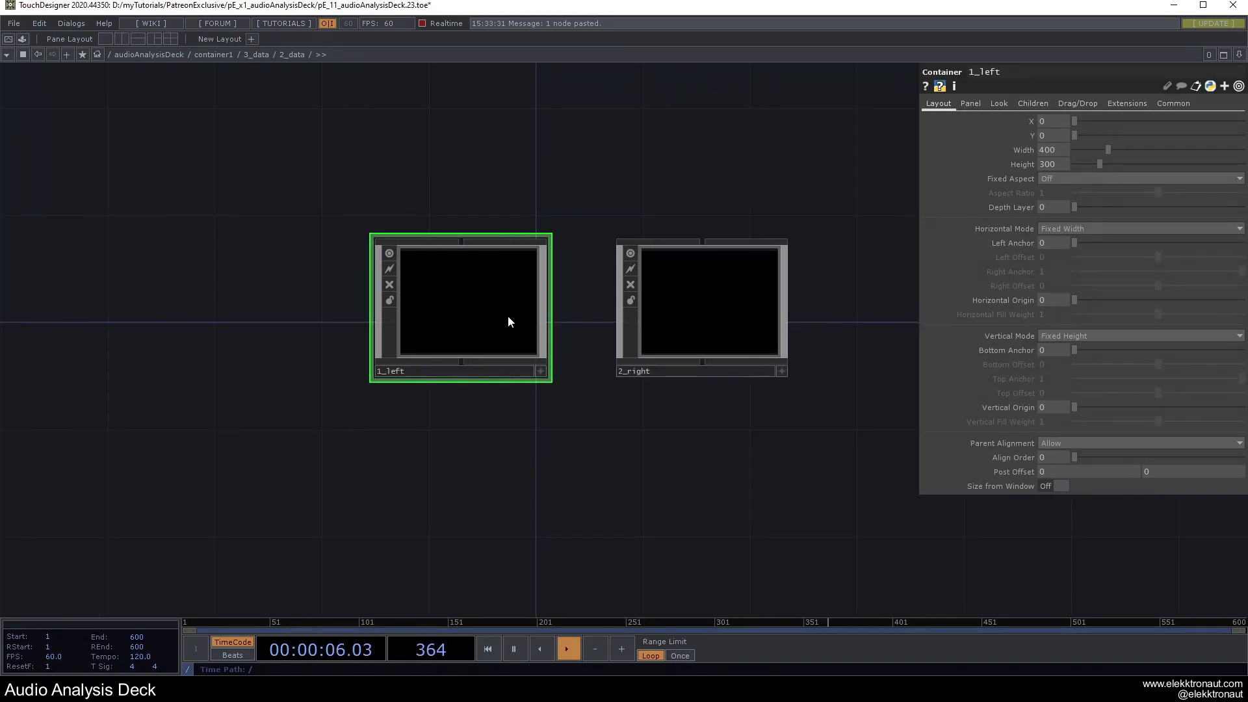
drag(569, 136, 506, 146)
drag(418, 295, 366, 295)
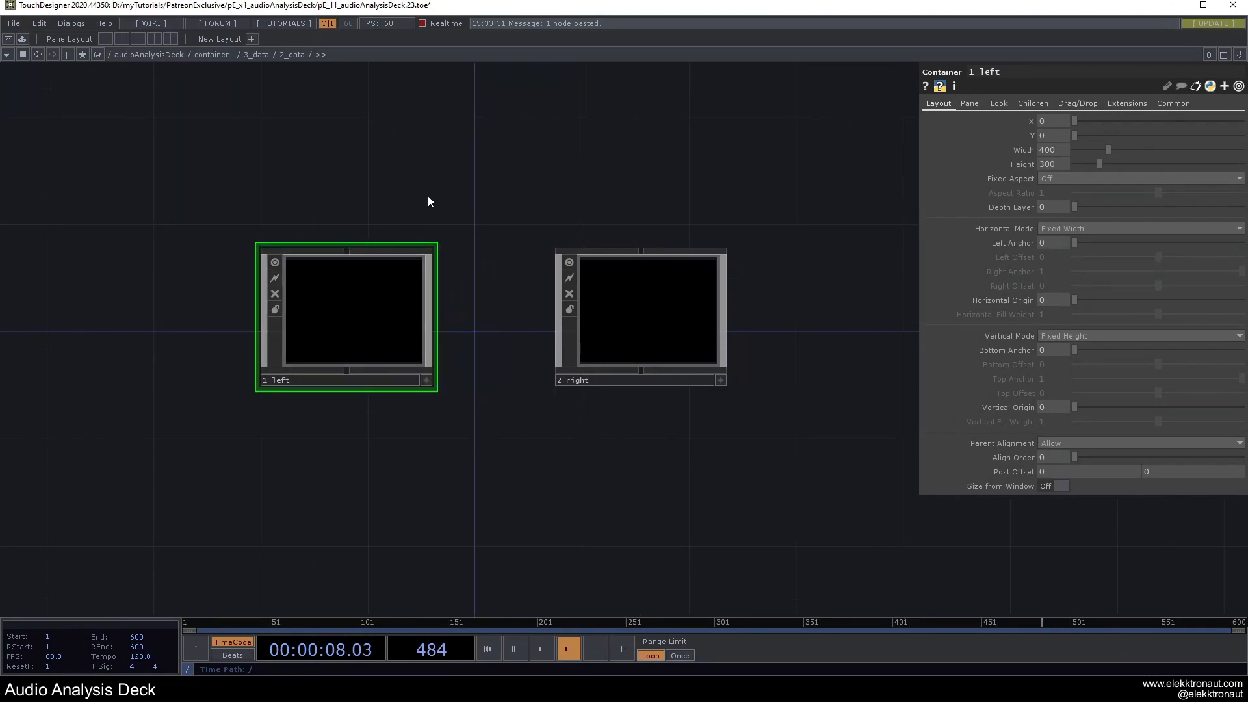
drag(420, 195, 522, 210)
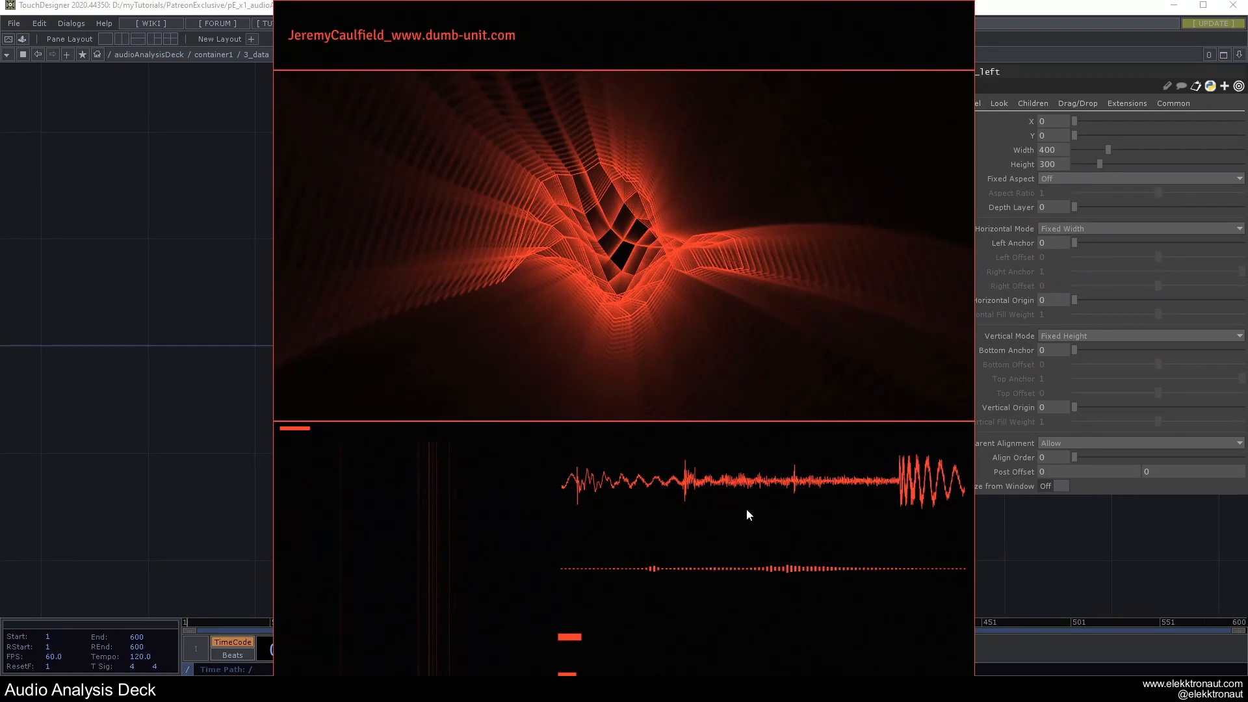
key(Escape)
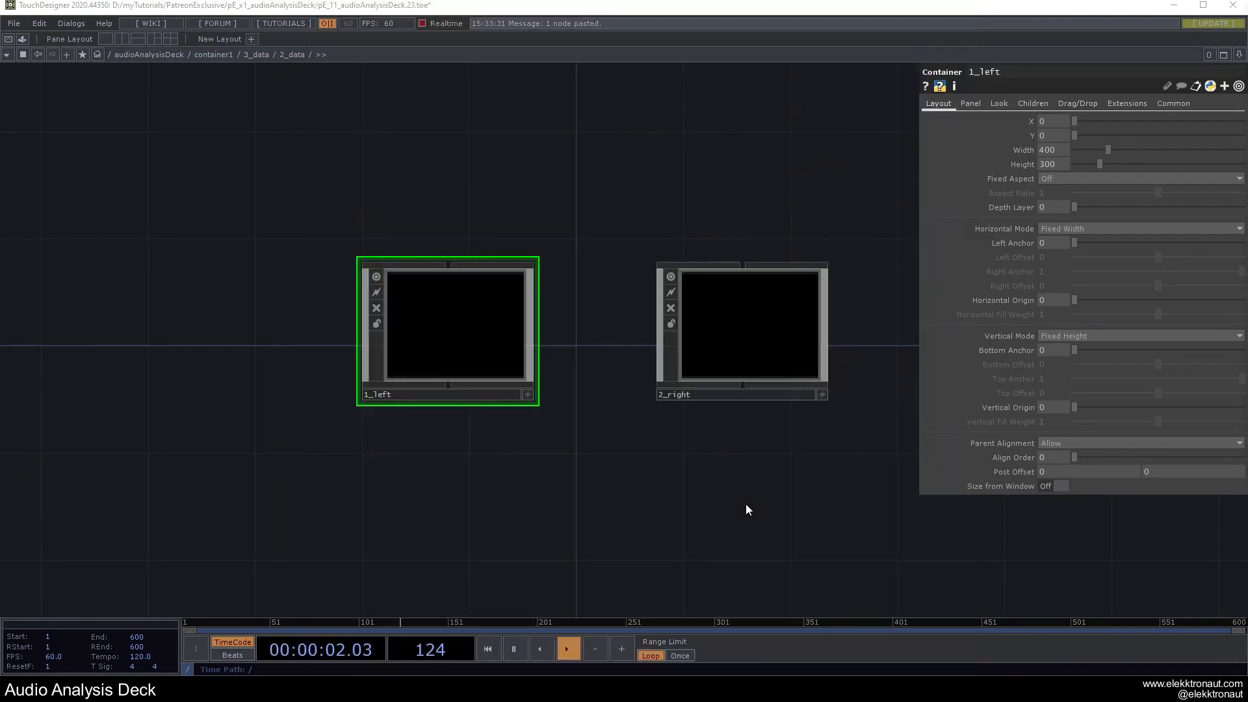
Rename container 1_left to 1_three and 2_right to 2_spec.
click(445, 396)
drag(399, 396, 373, 396)
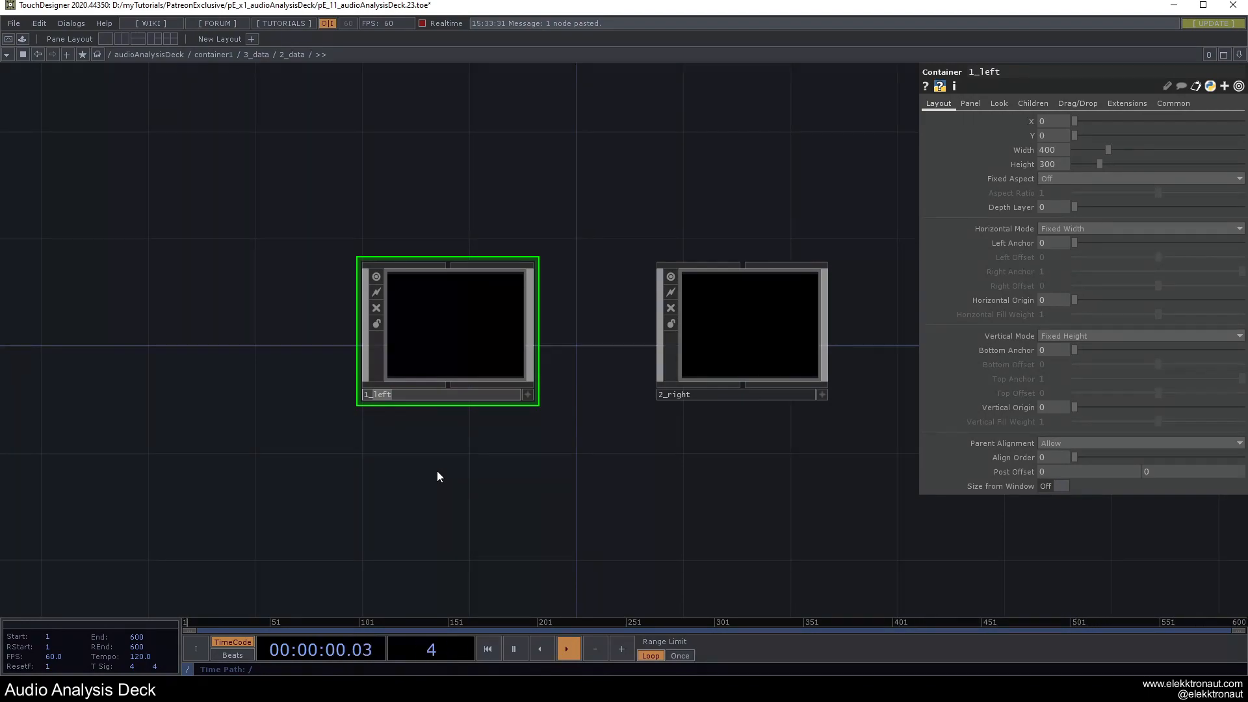
text(three)
key(Return)
drag(690, 395, 675, 398)
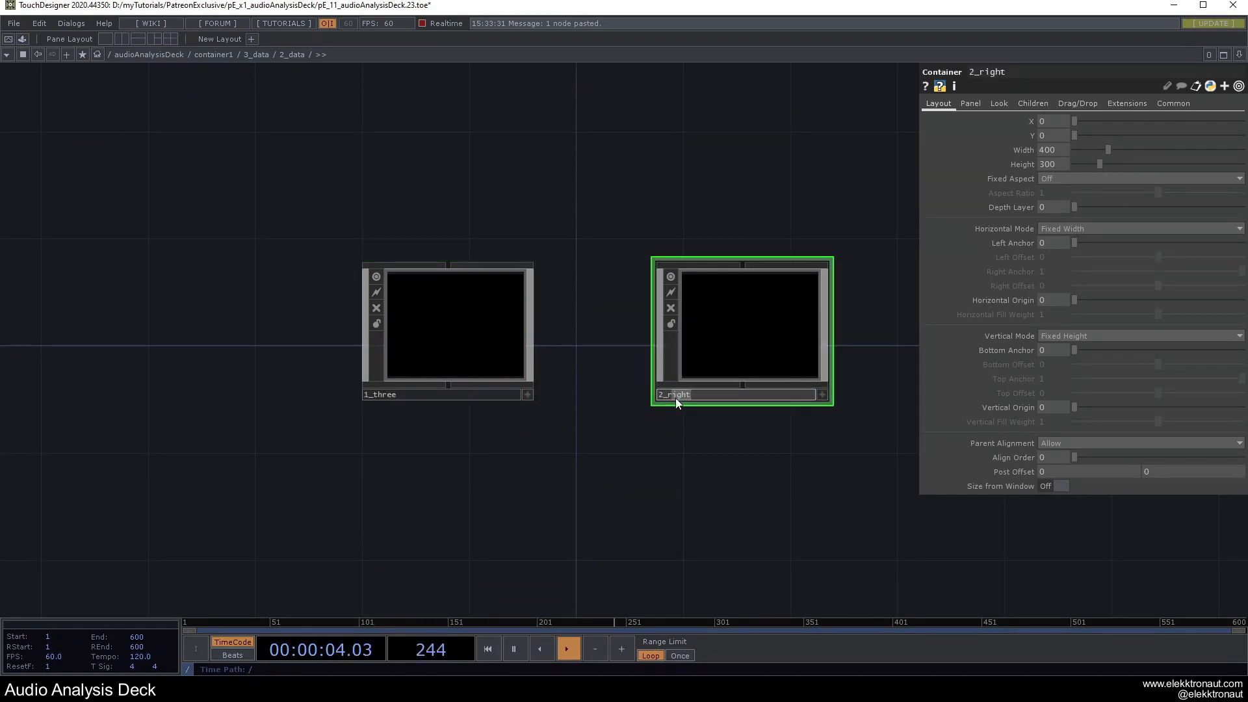
text(spec)
key(Return)
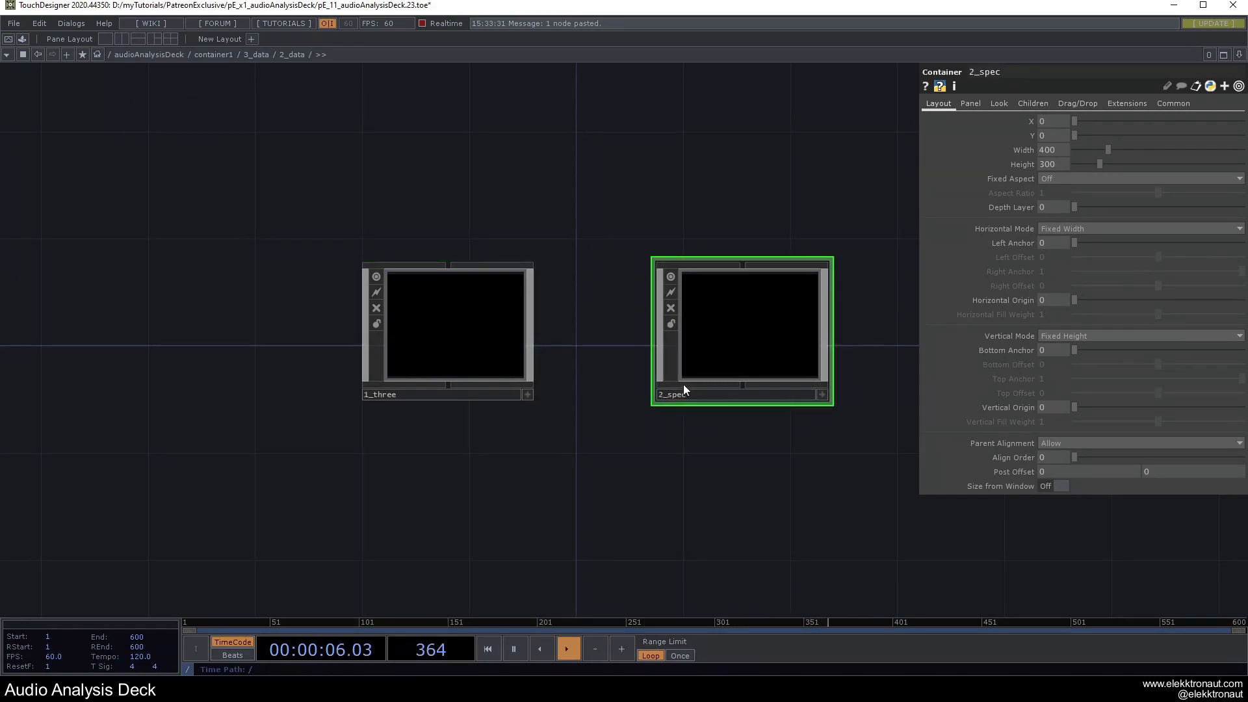
drag(577, 446, 562, 457)
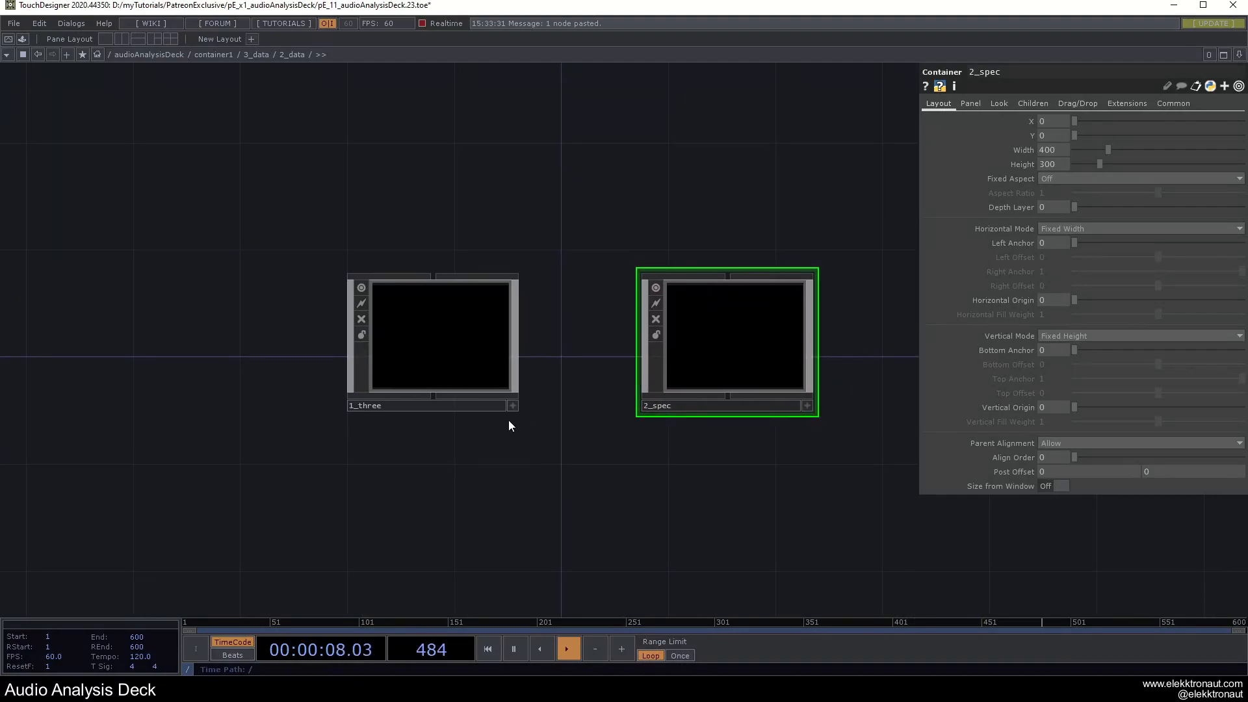
Set 1_three's horizontal mode to Anchors with Right Anchor 0.6.
click(451, 366)
drag(352, 175, 699, 497)
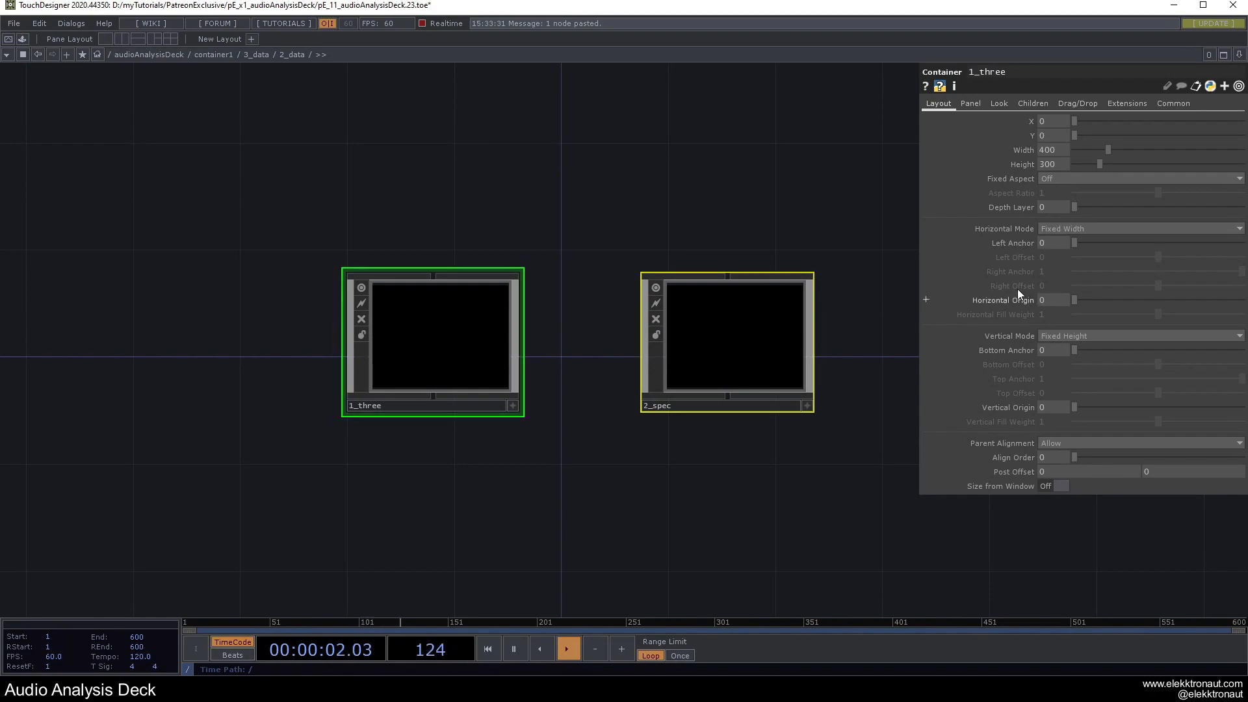
click(468, 341)
click(1067, 231)
click(1055, 254)
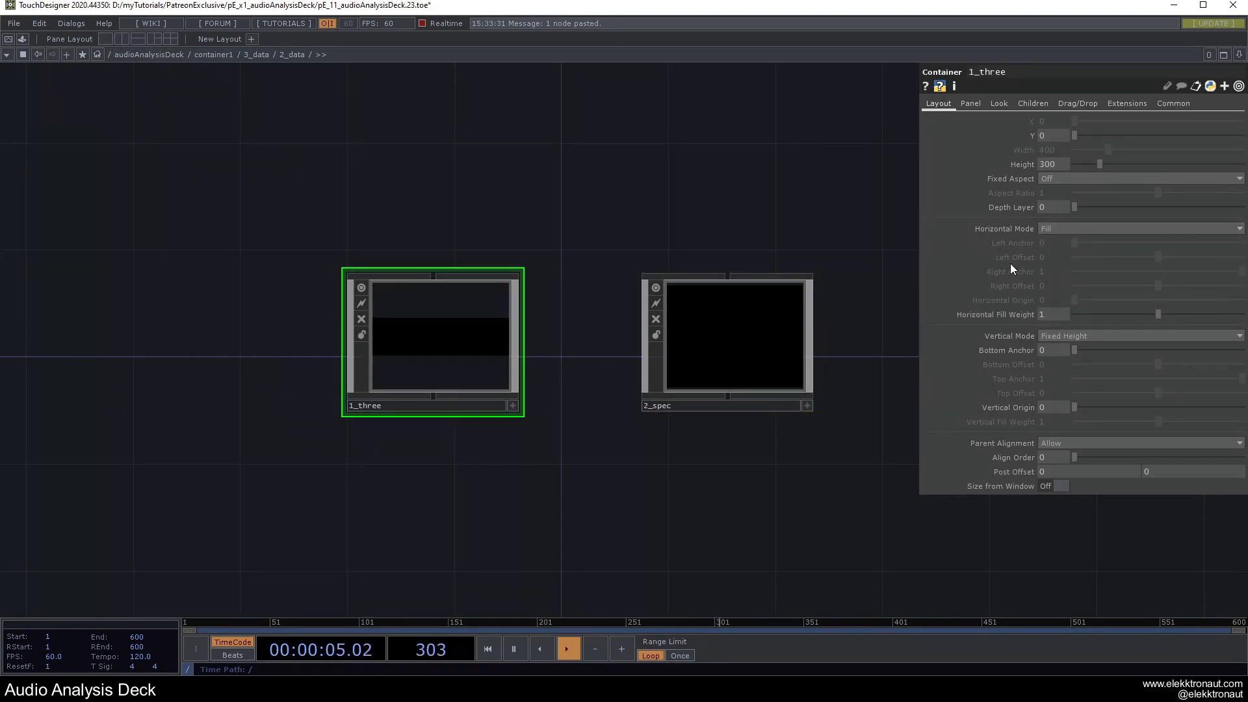
click(1048, 228)
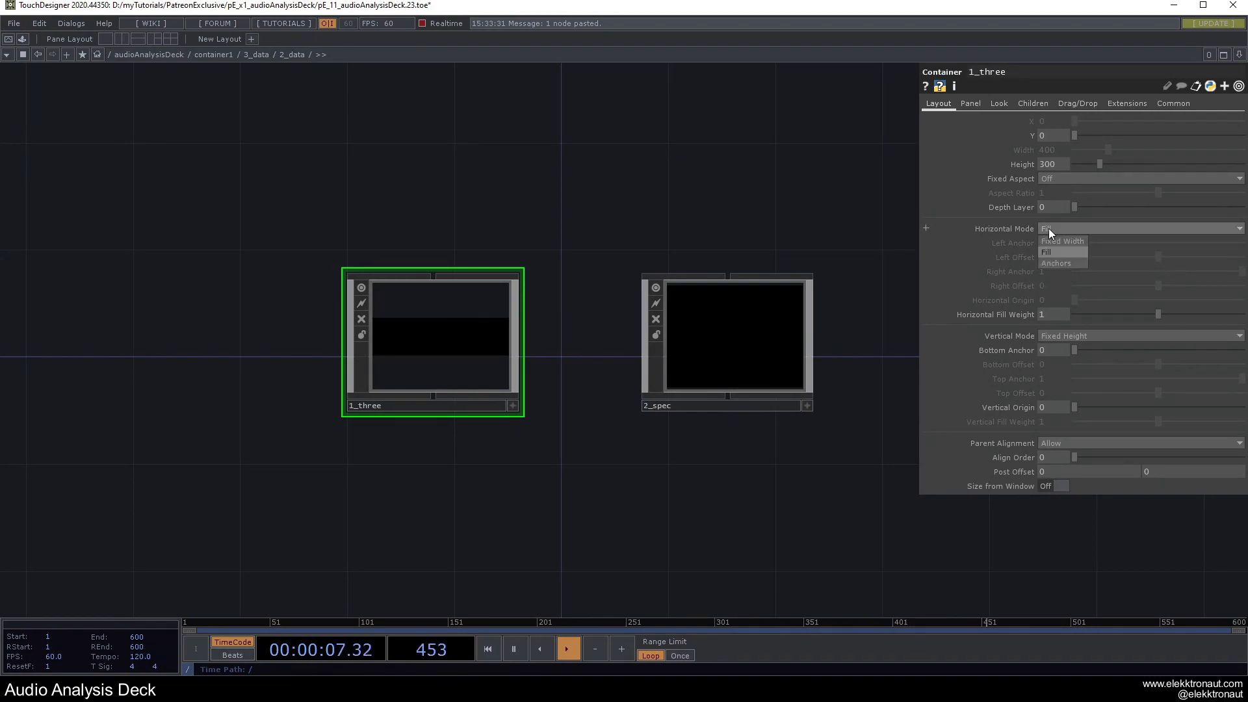
click(1058, 263)
text(.6)
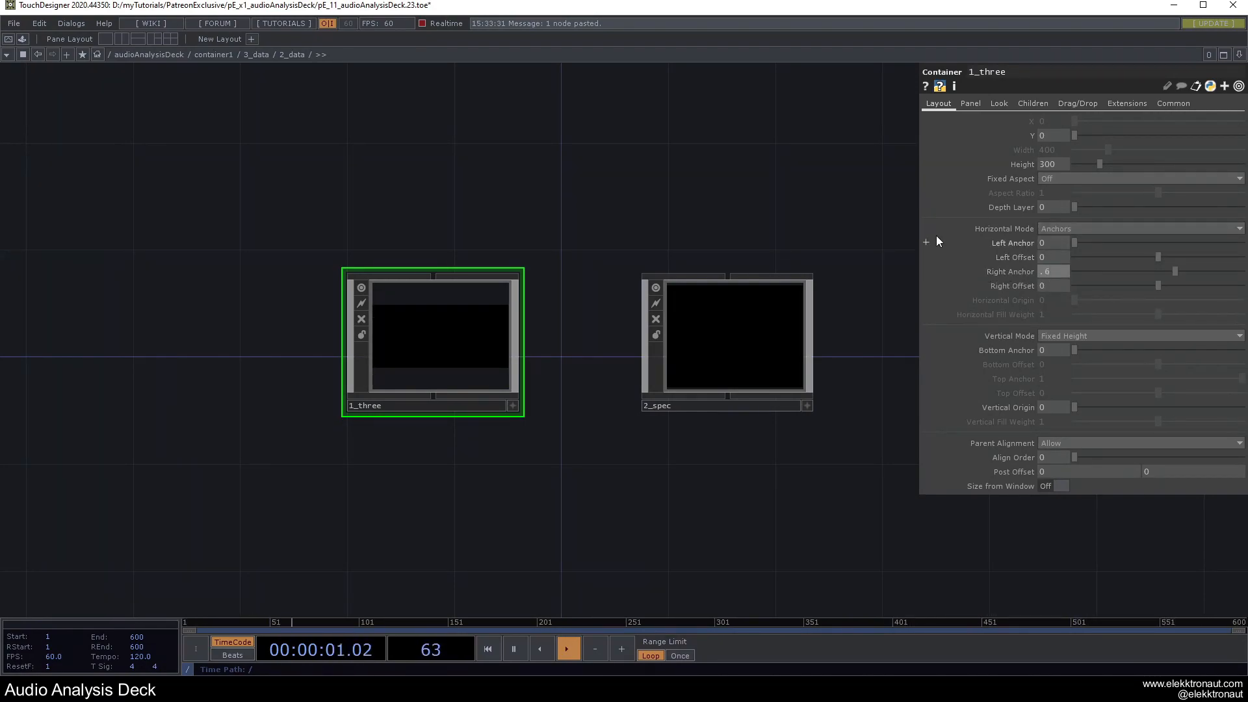
Make 2_spec fill horizontally, both containers fill vertically, and return to 3_data.
click(758, 277)
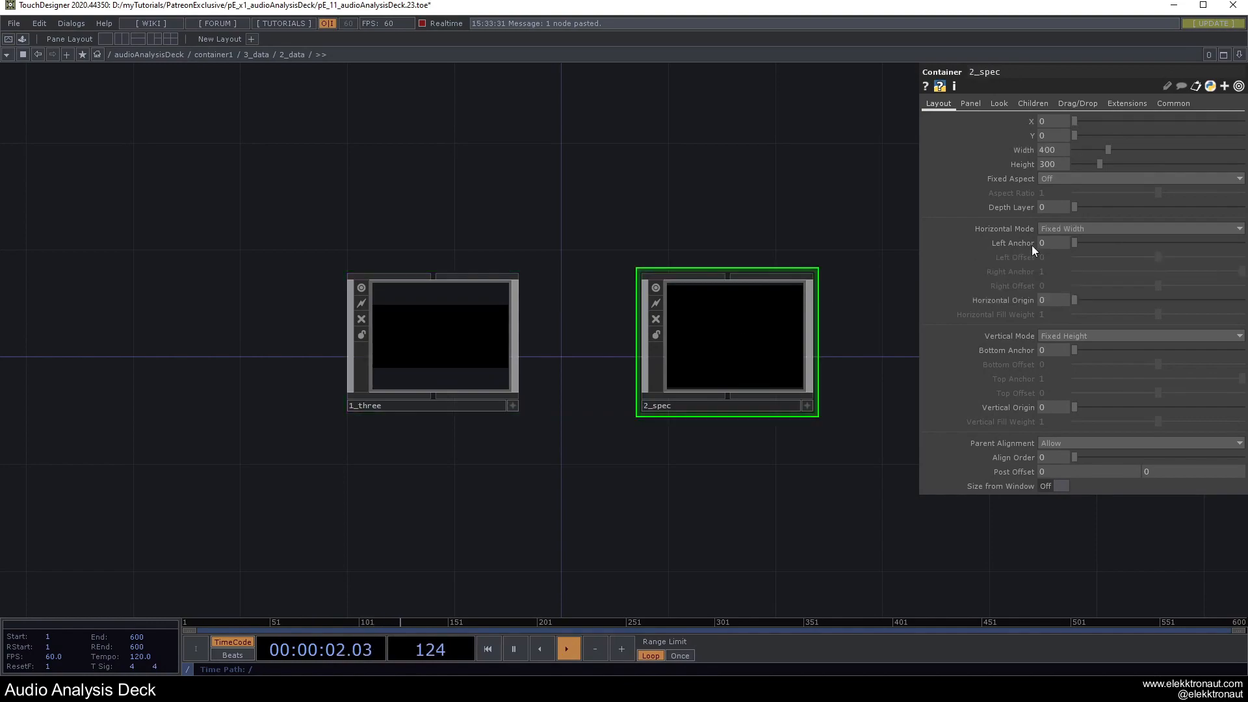
click(1052, 228)
click(1044, 255)
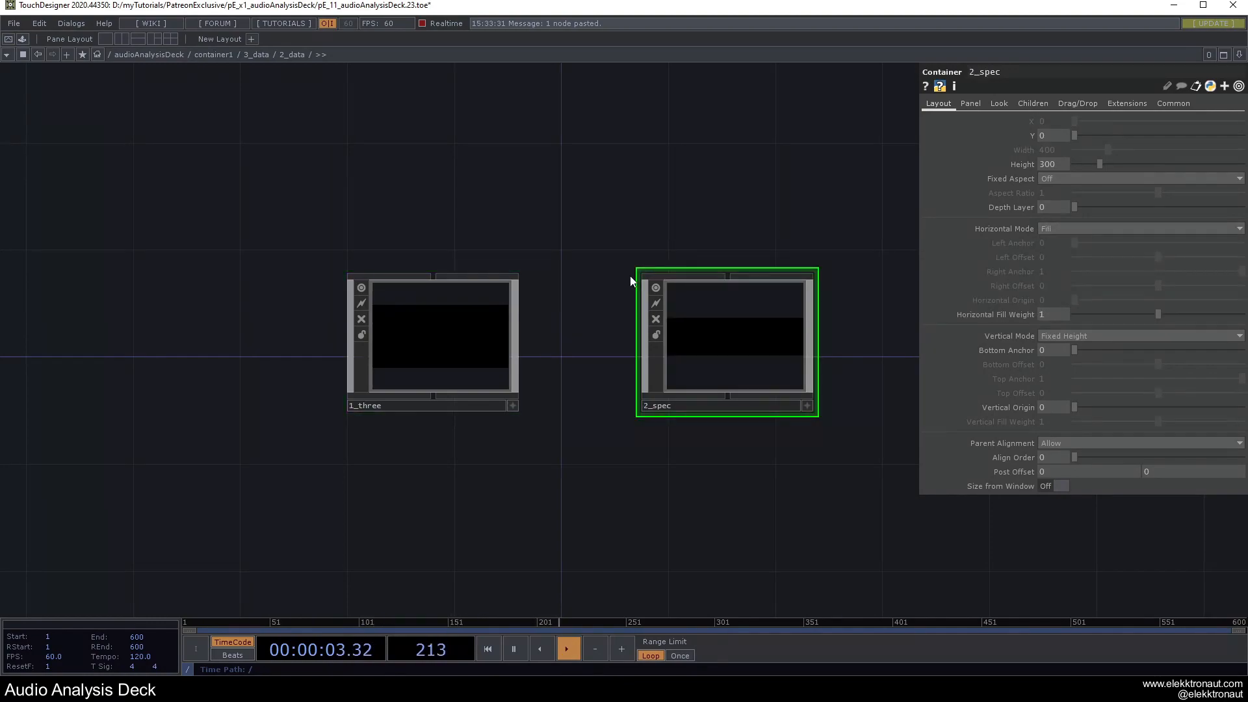
click(463, 342)
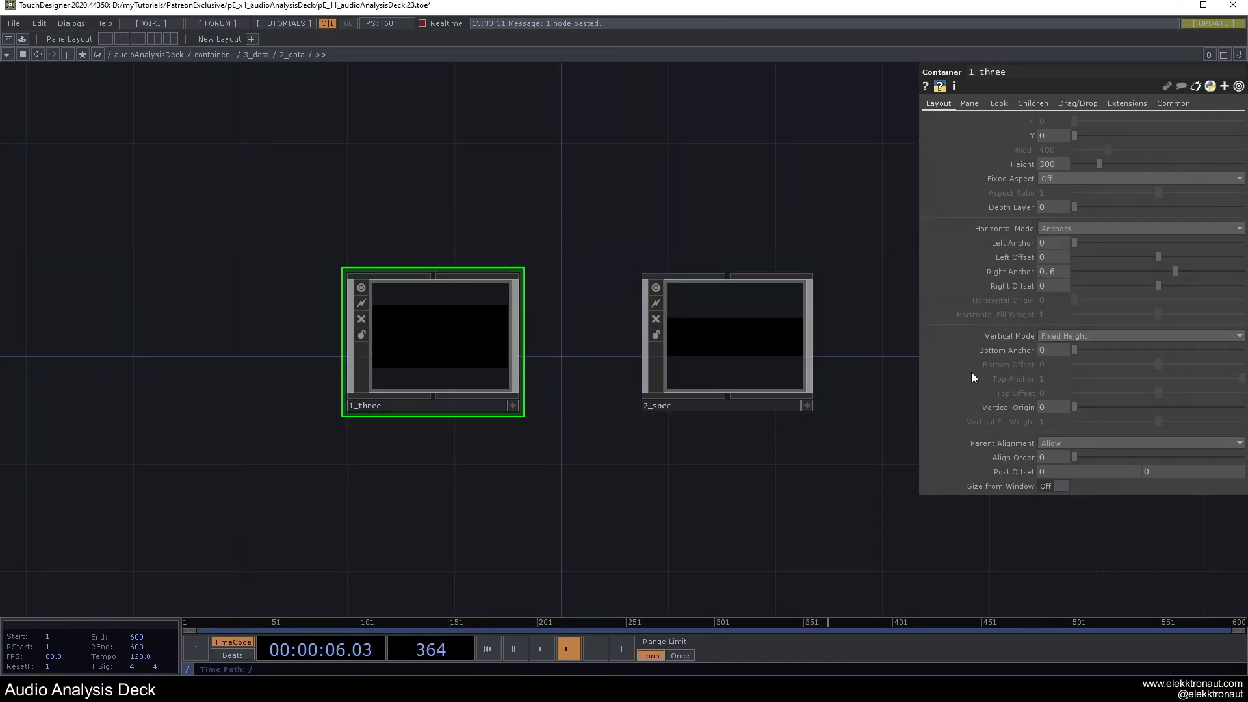
click(1070, 334)
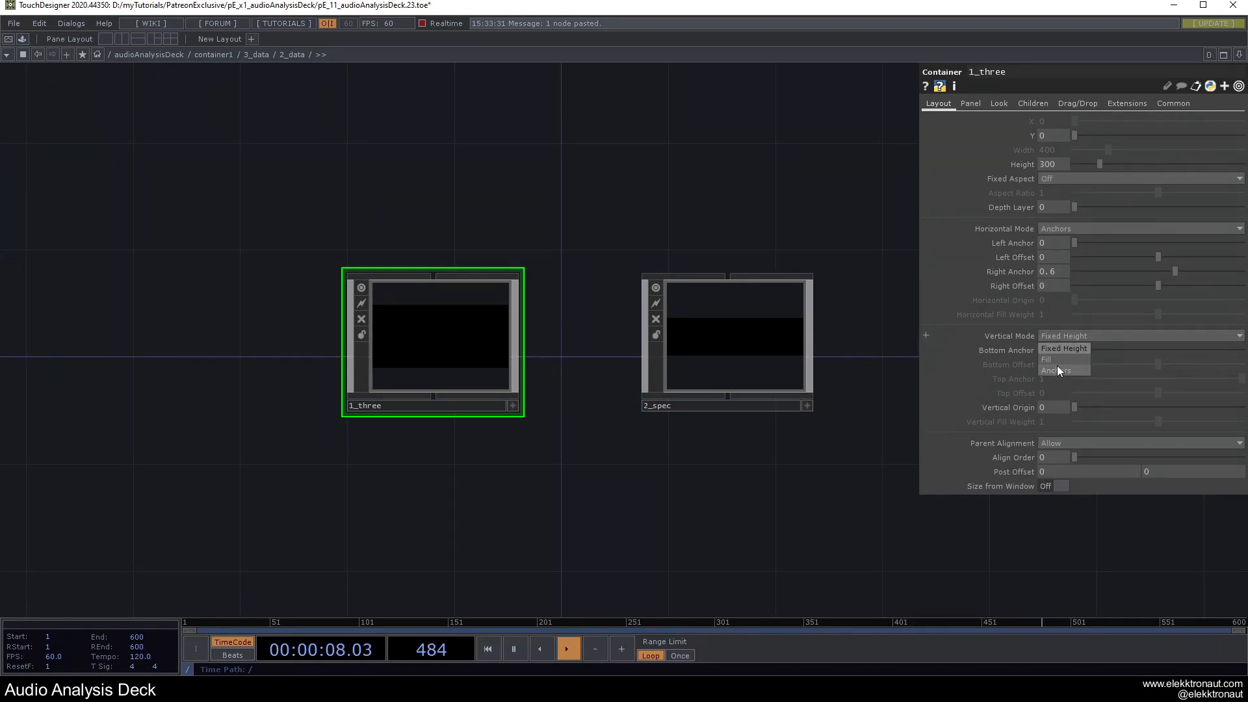
click(1057, 361)
click(694, 357)
click(1064, 337)
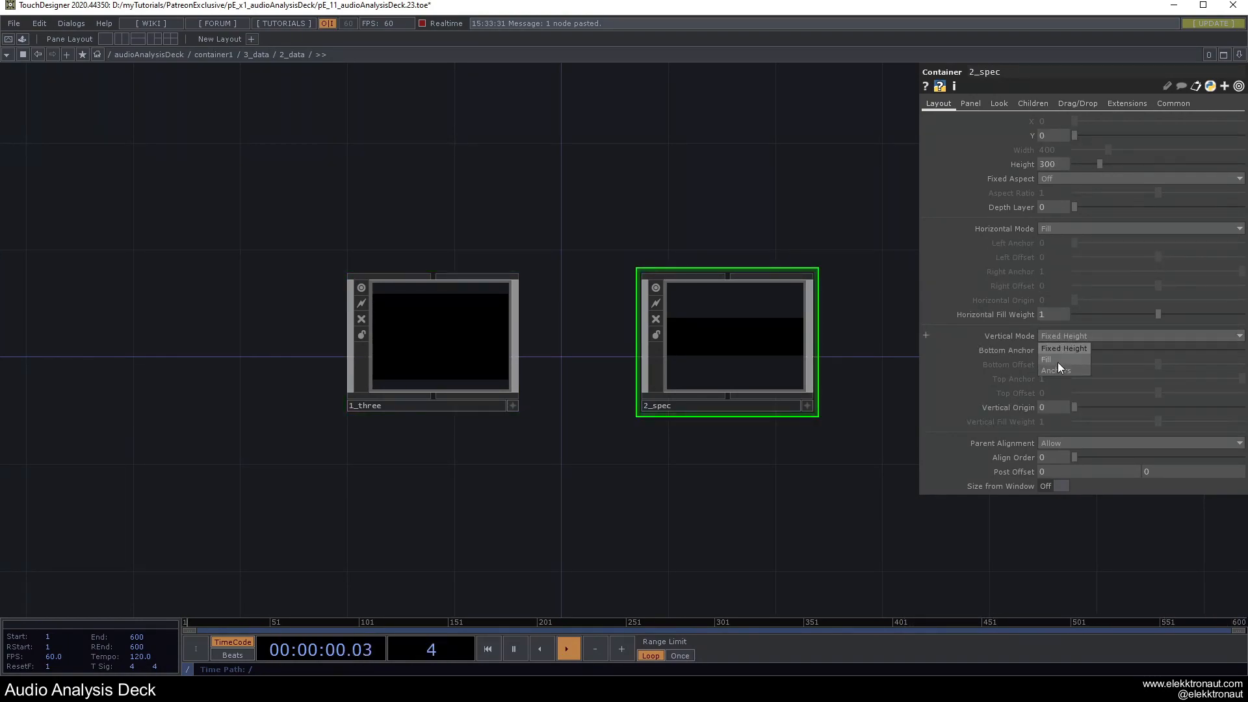
click(1059, 360)
key(u)
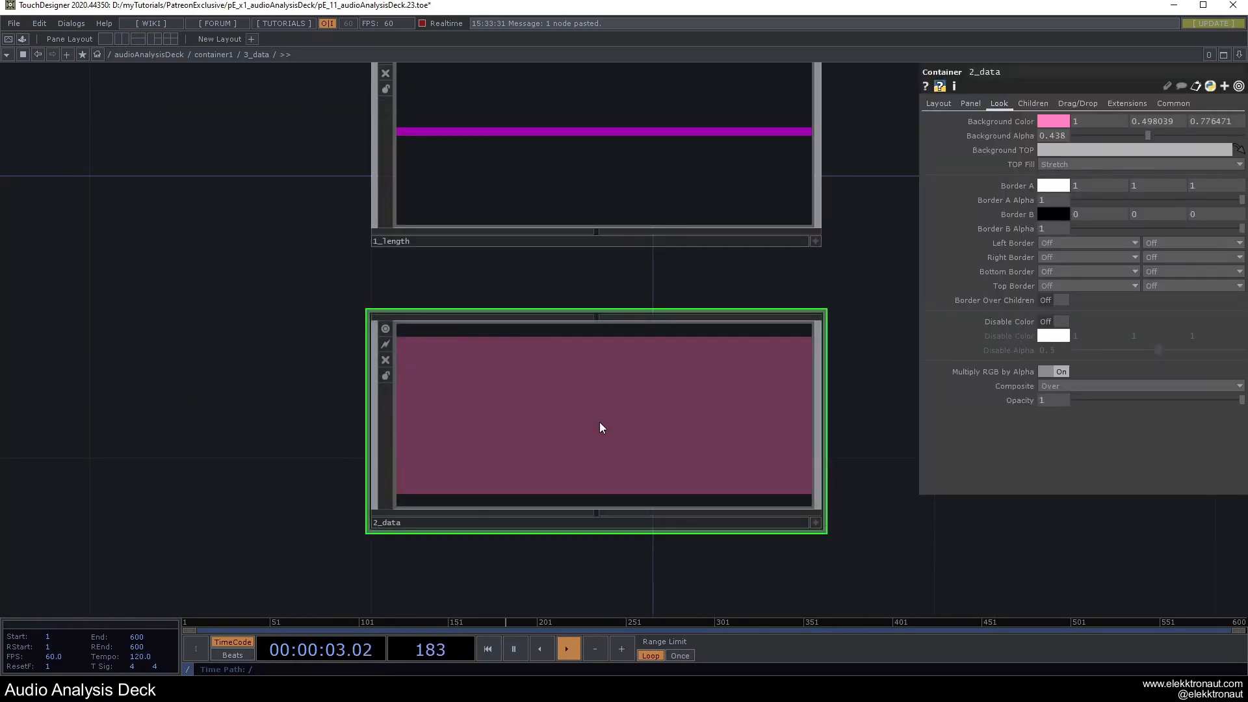
Set 2_data's children alignment to Left to Right.
click(1033, 103)
click(1056, 124)
click(1053, 145)
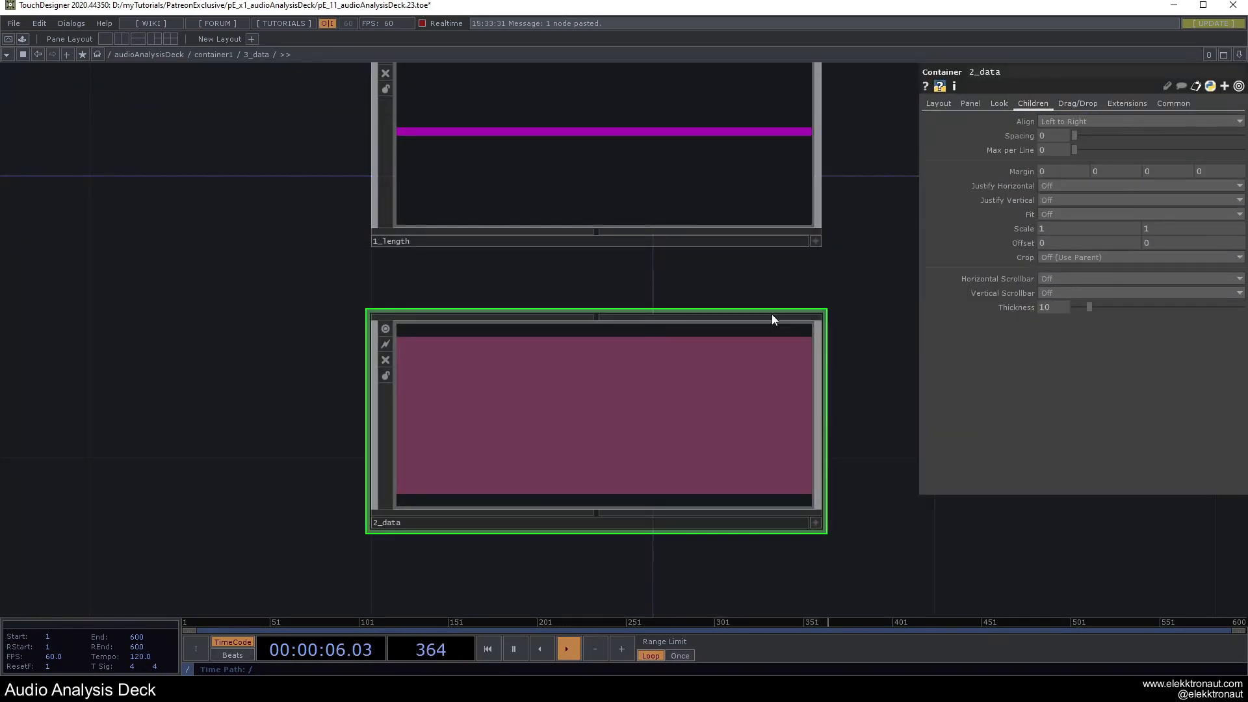
scroll(648, 434, up, 5)
key(u)
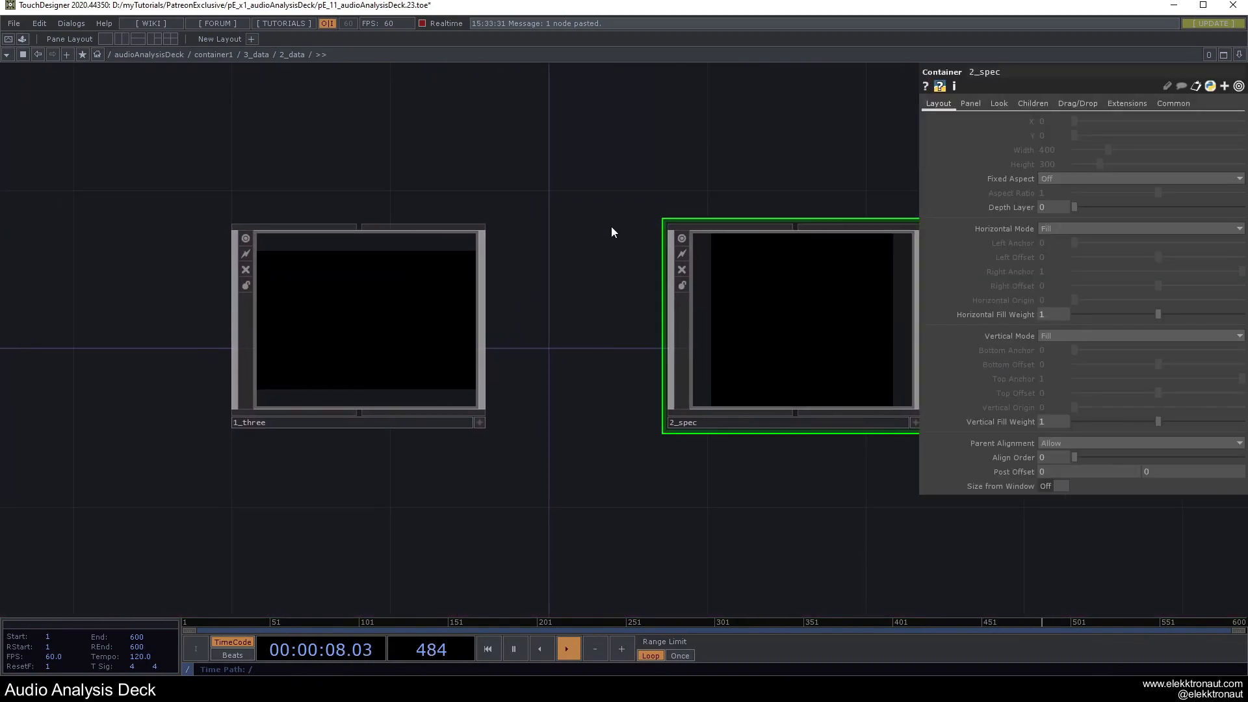
scroll(488, 380, up, 5)
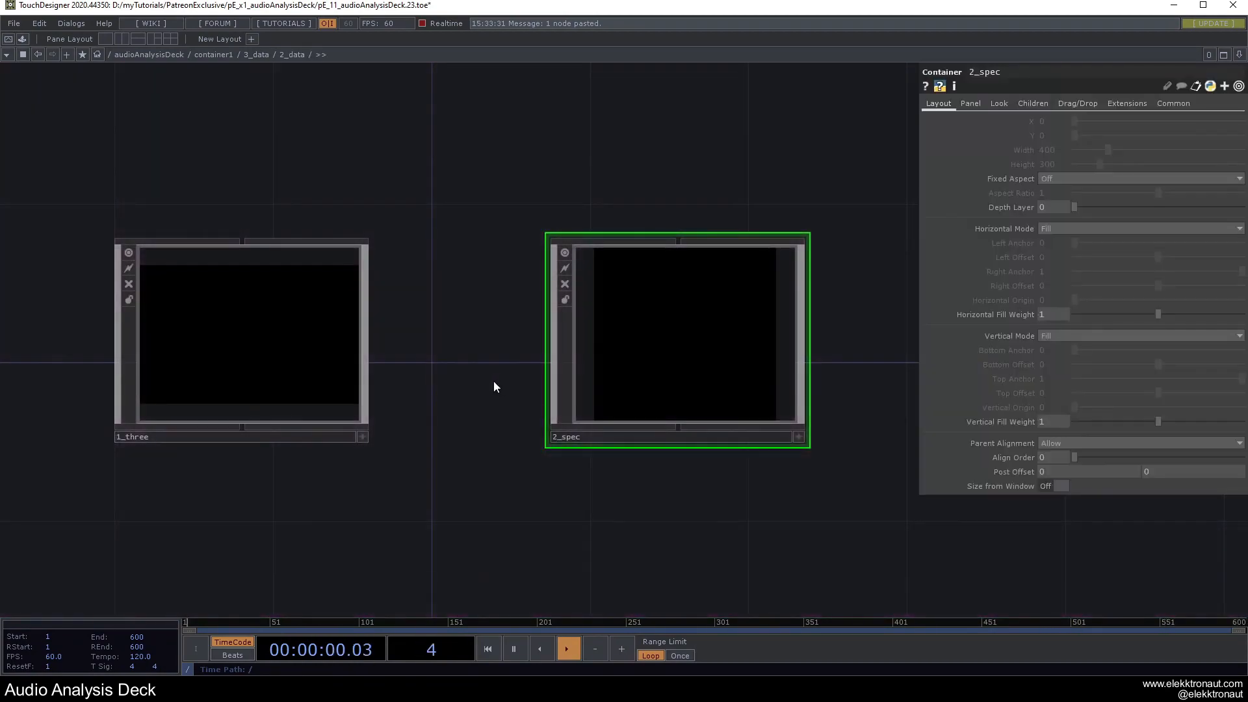
Raise 1_three's background alpha to about 0.457.
click(387, 342)
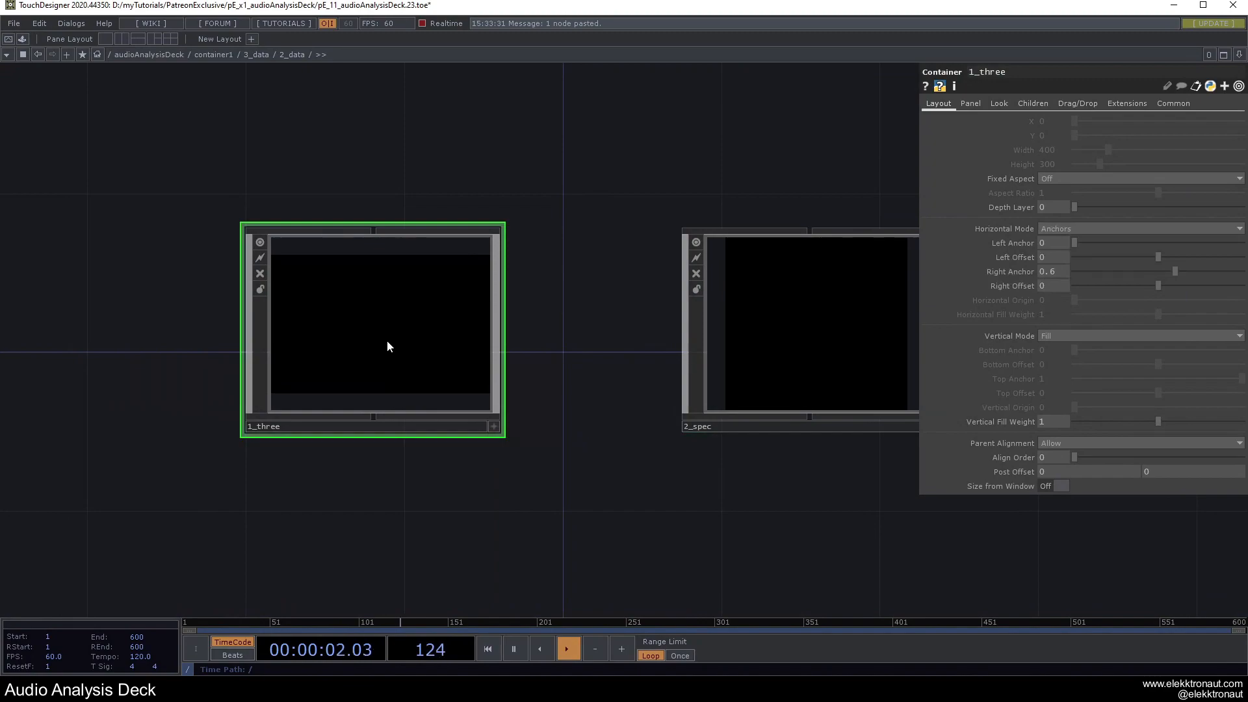
click(1001, 104)
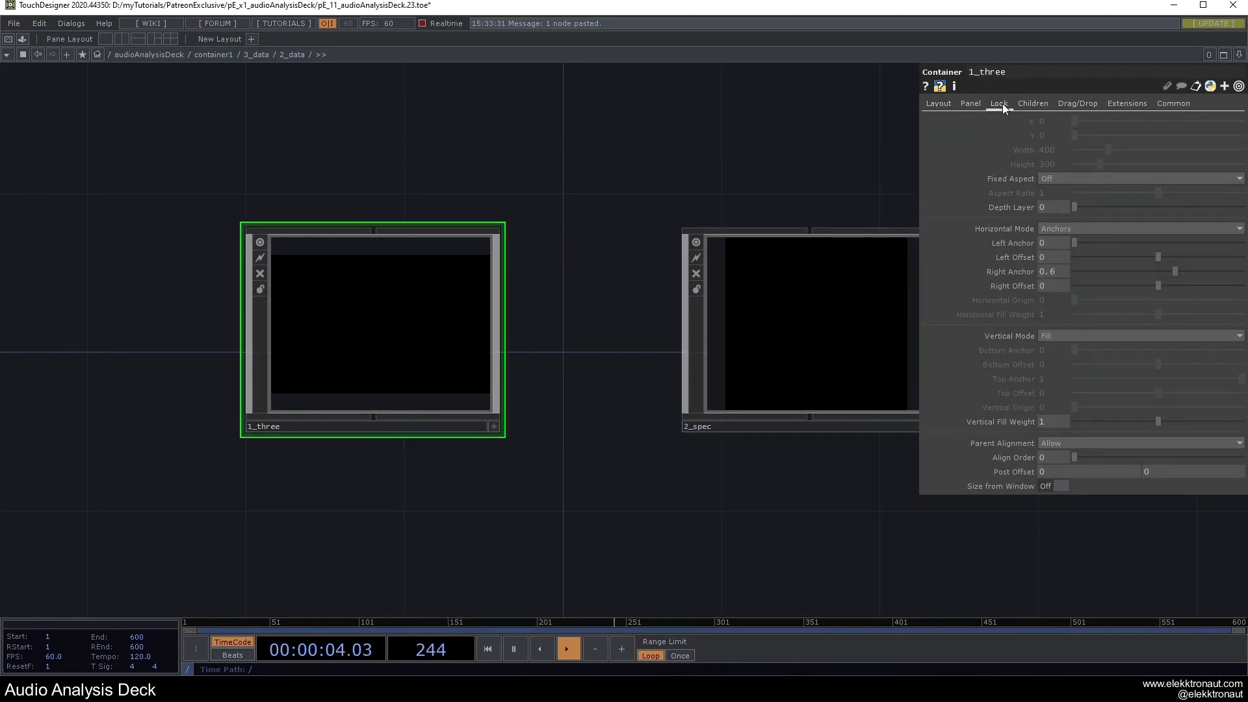
drag(1075, 136, 1152, 137)
scroll(612, 323, down, 3)
scroll(613, 325, down, 3)
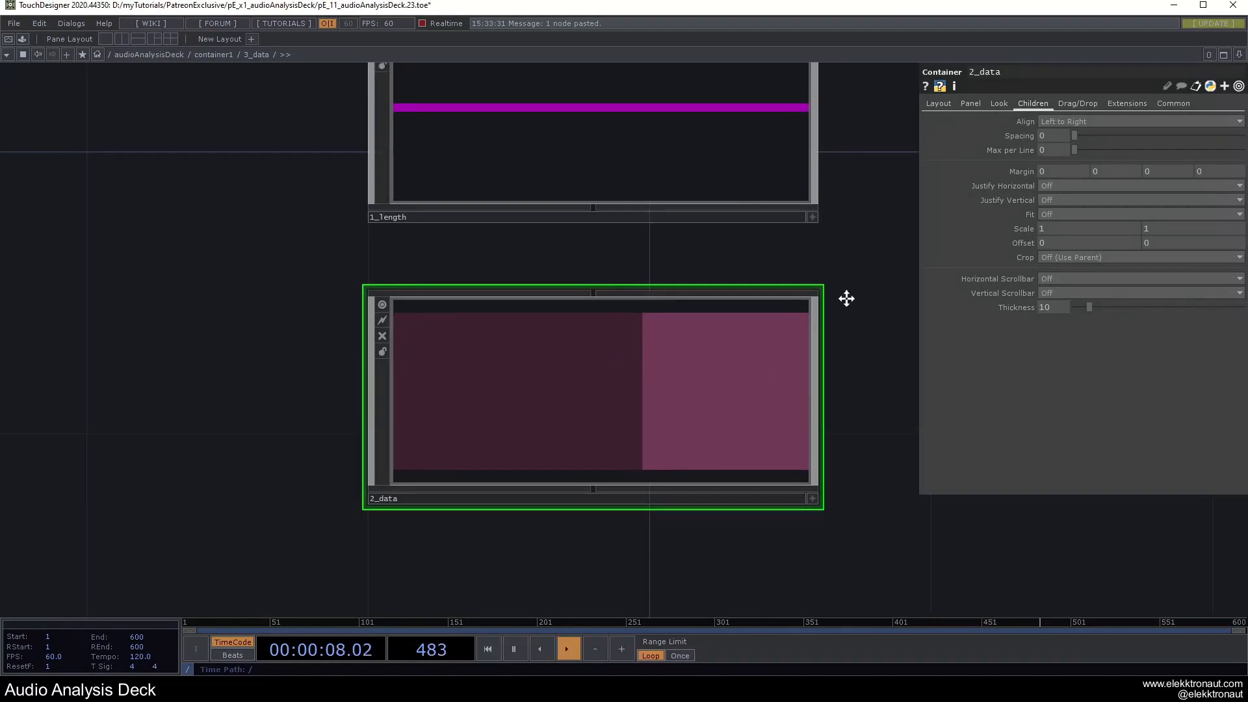
scroll(750, 396, up, 3)
Review 2_spec's Look settings, then zoom into the empty 1_three container.
click(743, 403)
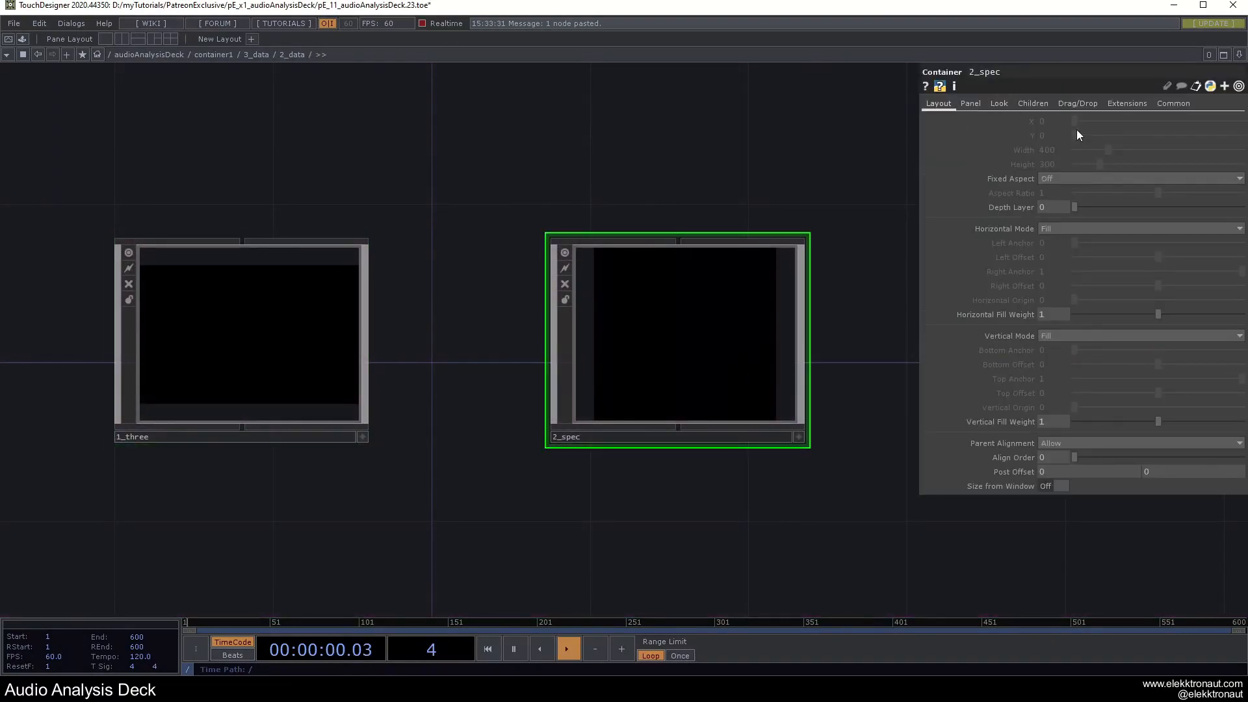
click(1001, 104)
scroll(810, 223, down, 5)
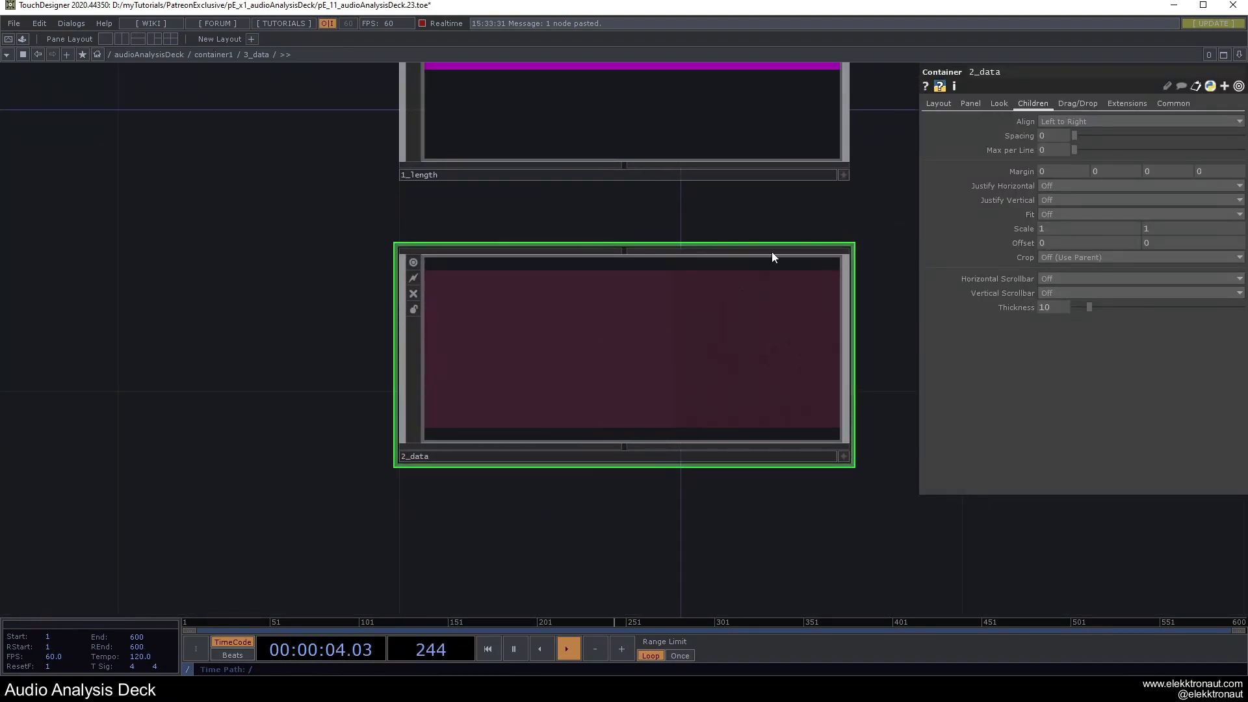
scroll(767, 272, up, 4)
drag(373, 170, 653, 200)
scroll(568, 320, up, 4)
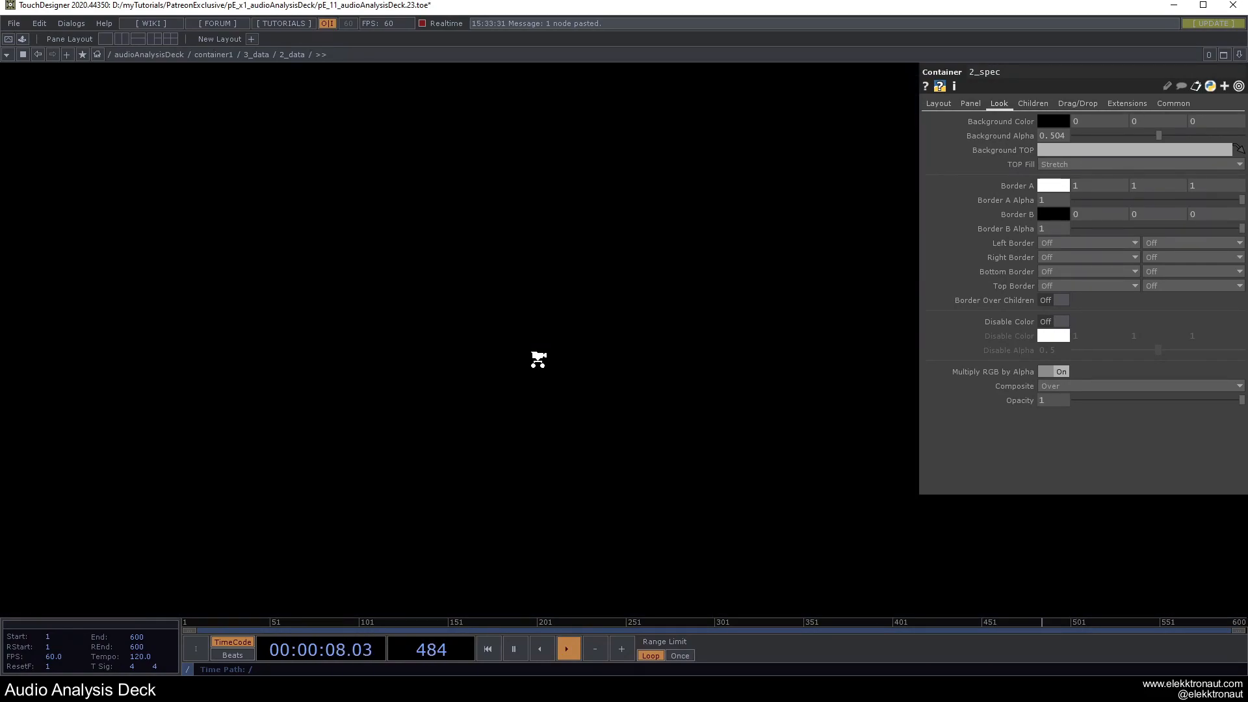
Create a Container COMP named 1_volume inside 1_three.
key(Tab)
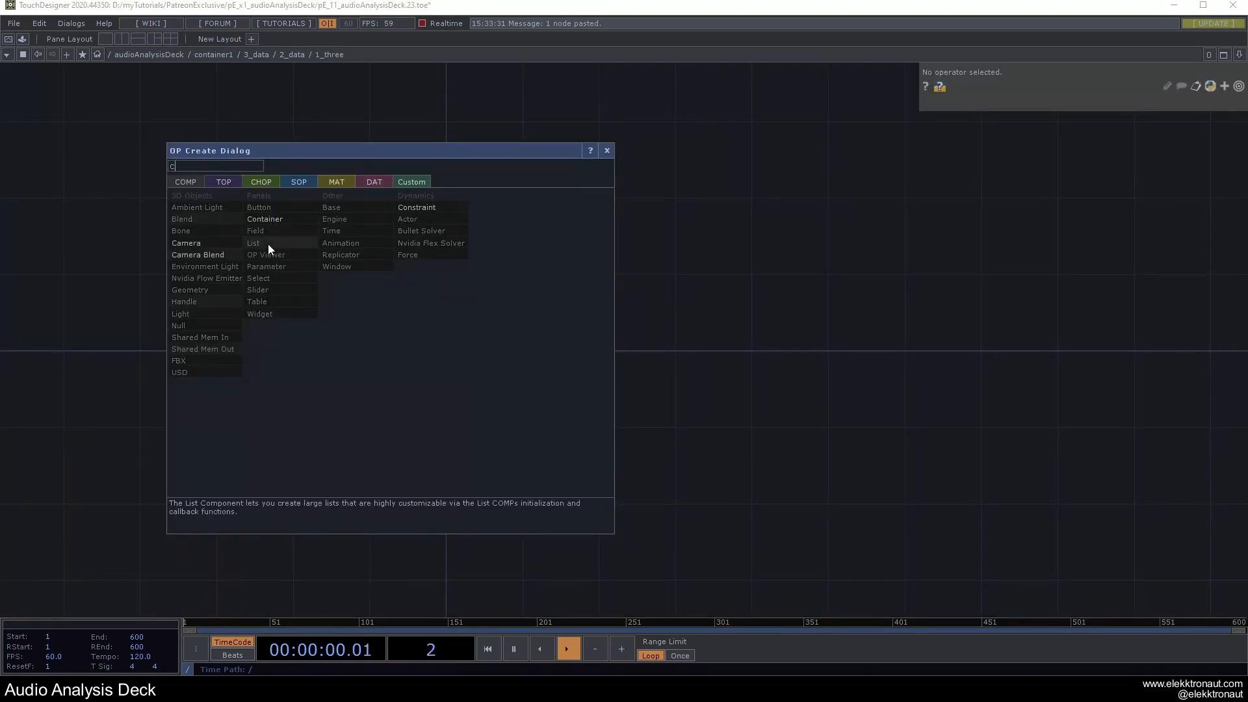
click(257, 220)
click(450, 295)
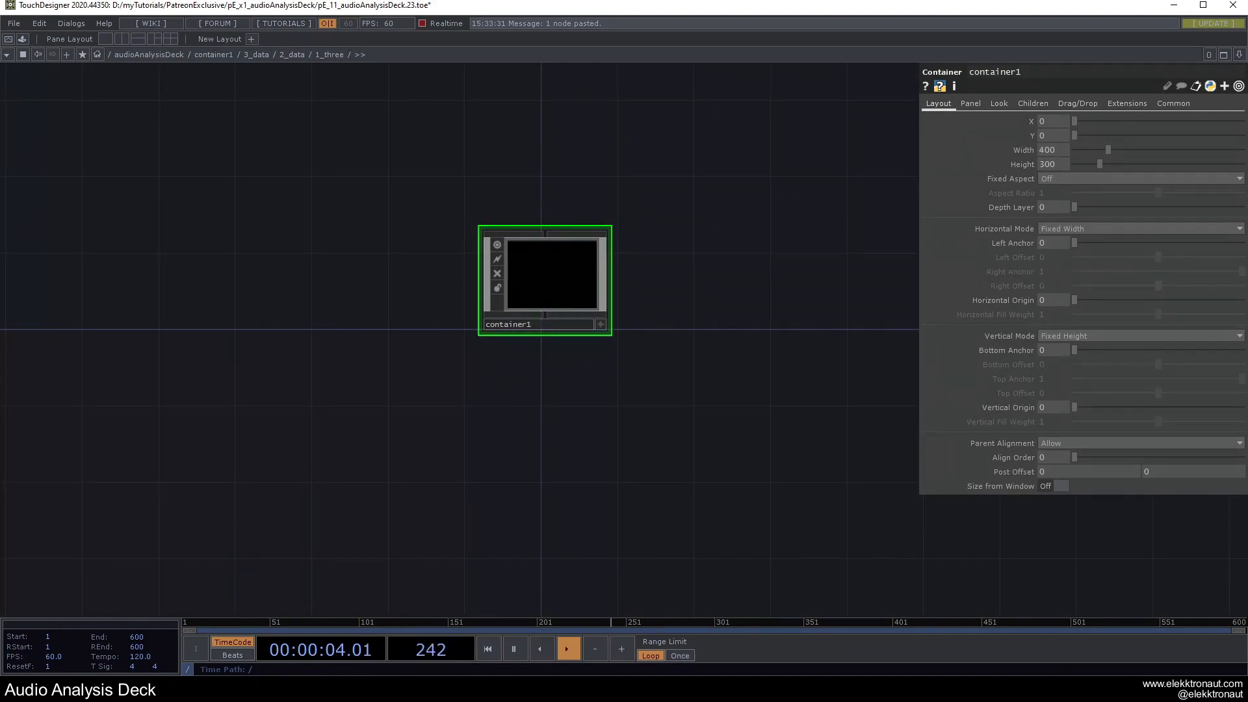
double_click(513, 325)
text(1_volume)
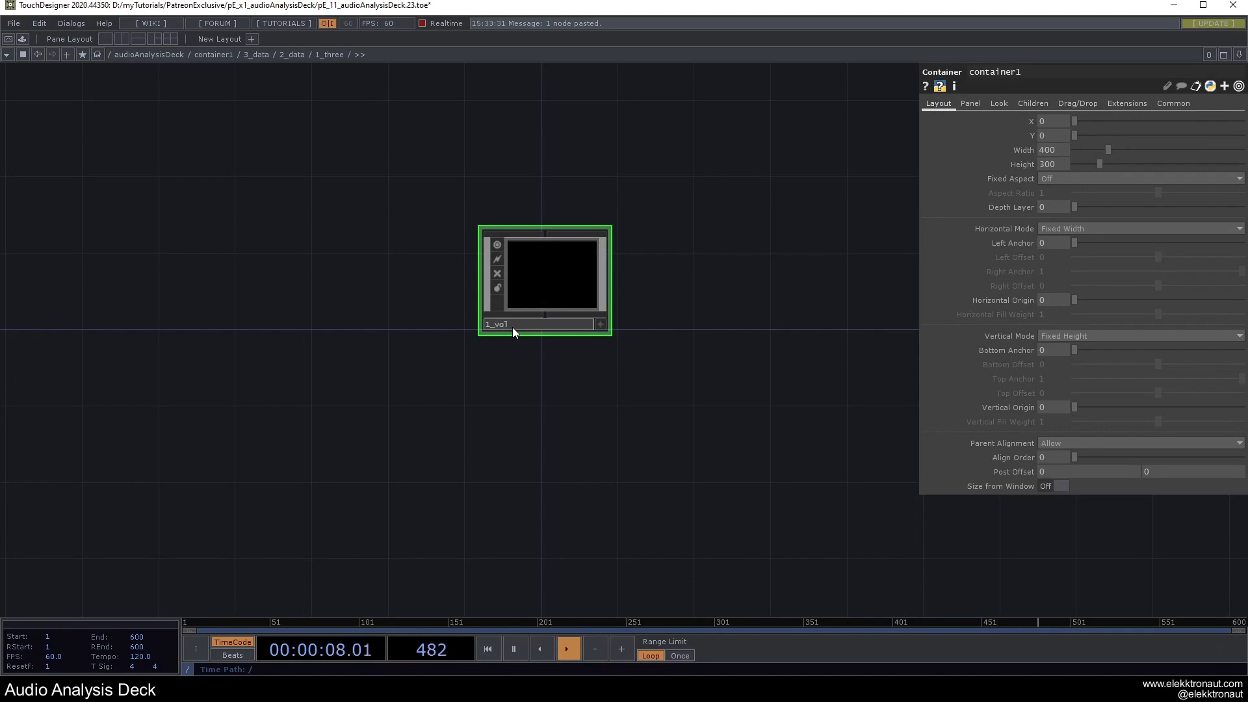
key(Return)
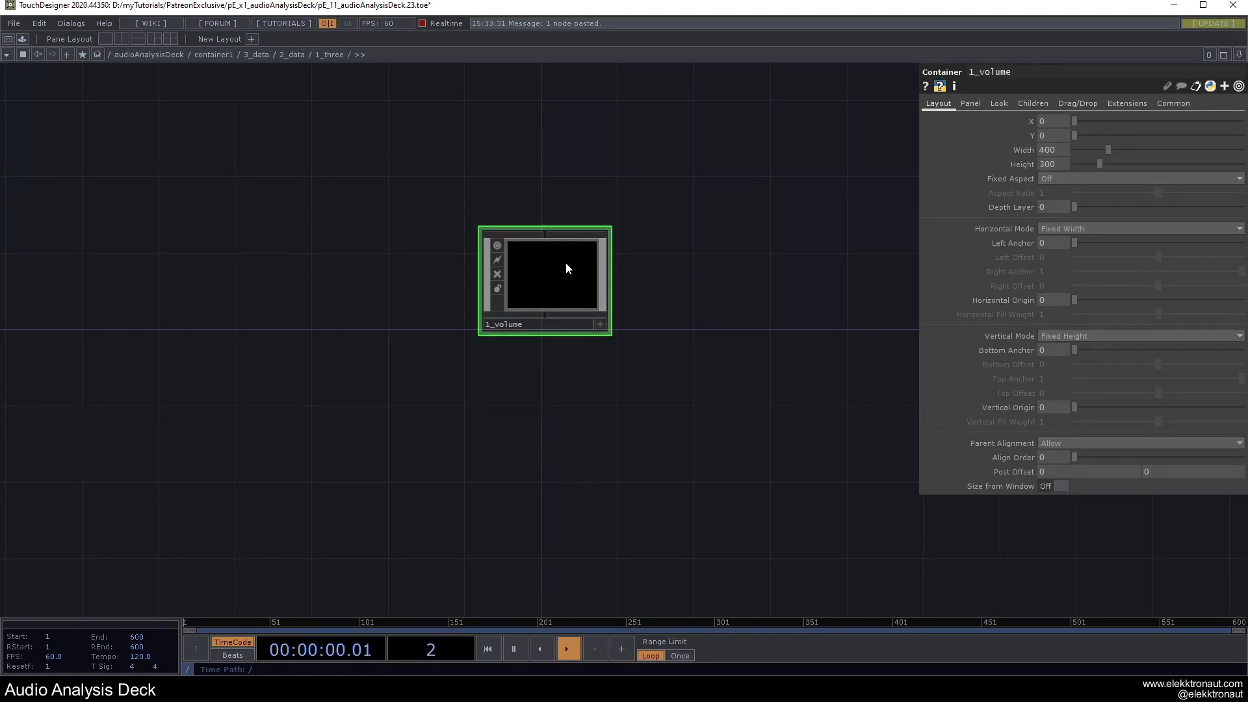
Duplicate 1_volume twice, naming the copies 2_spec and 3_trail.
key(ctrl+c)
key(ctrl+v)
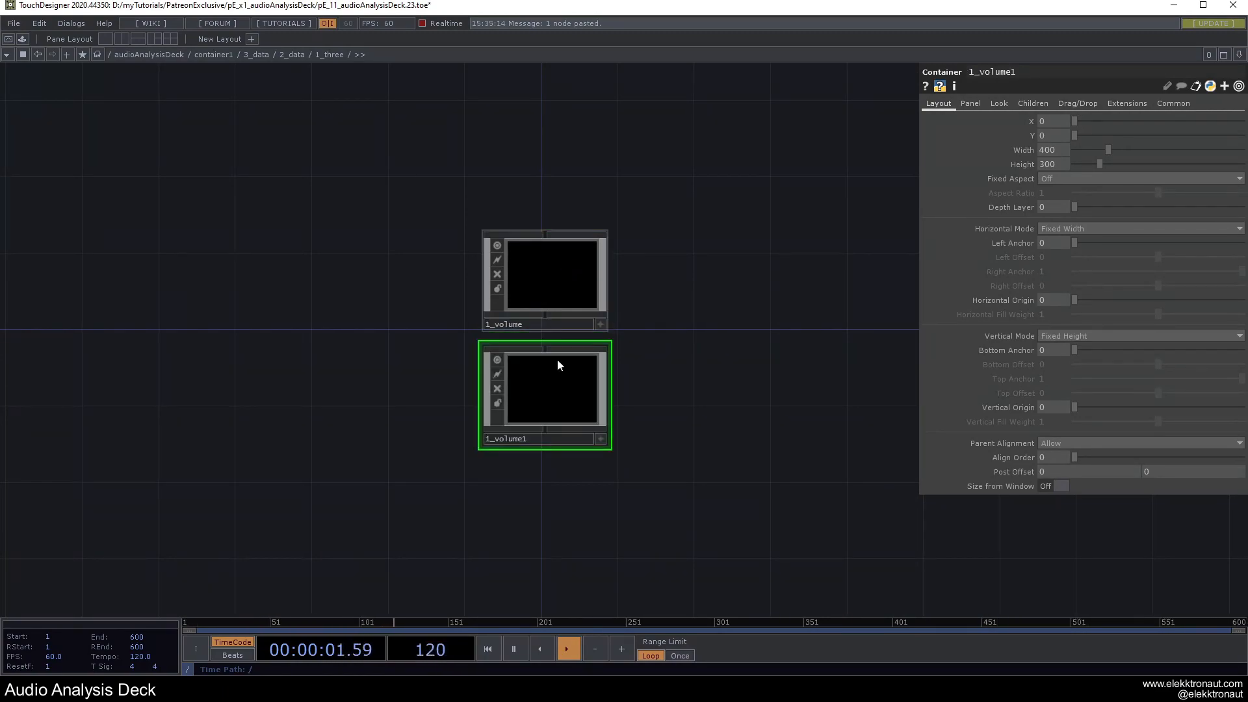
key(ctrl+v)
click(525, 440)
text(2_spec)
key(Return)
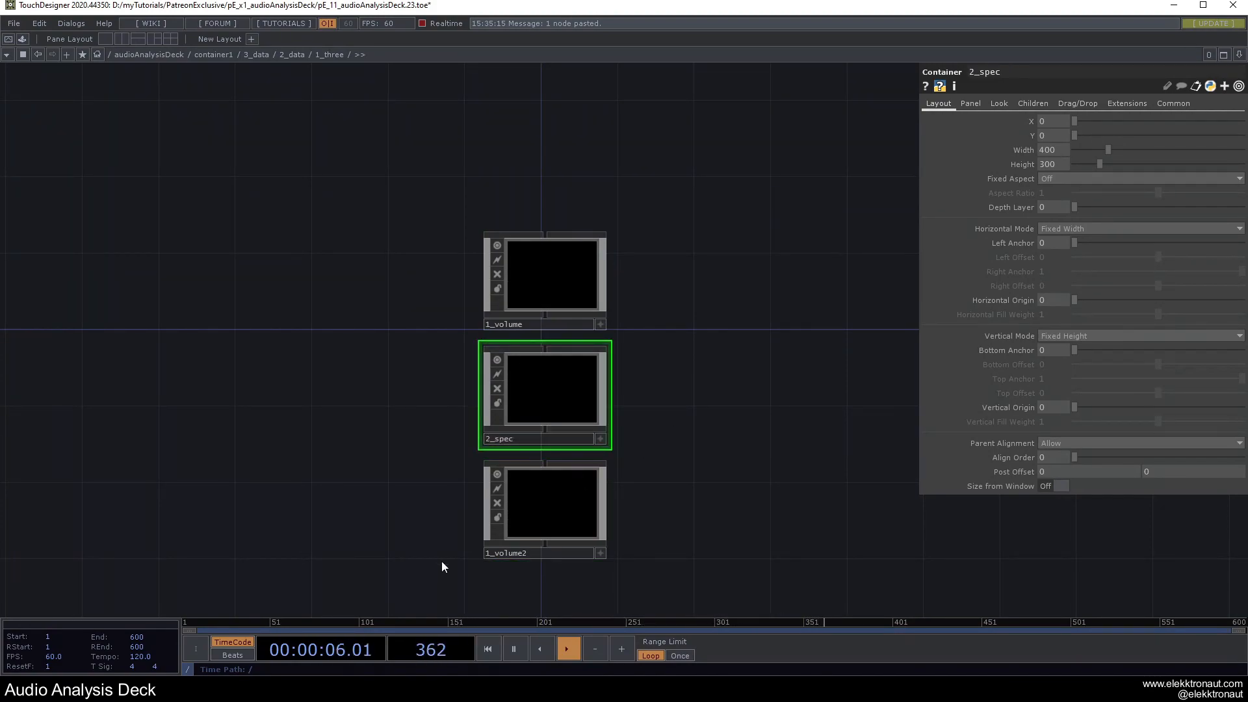
click(516, 554)
text(3_trail)
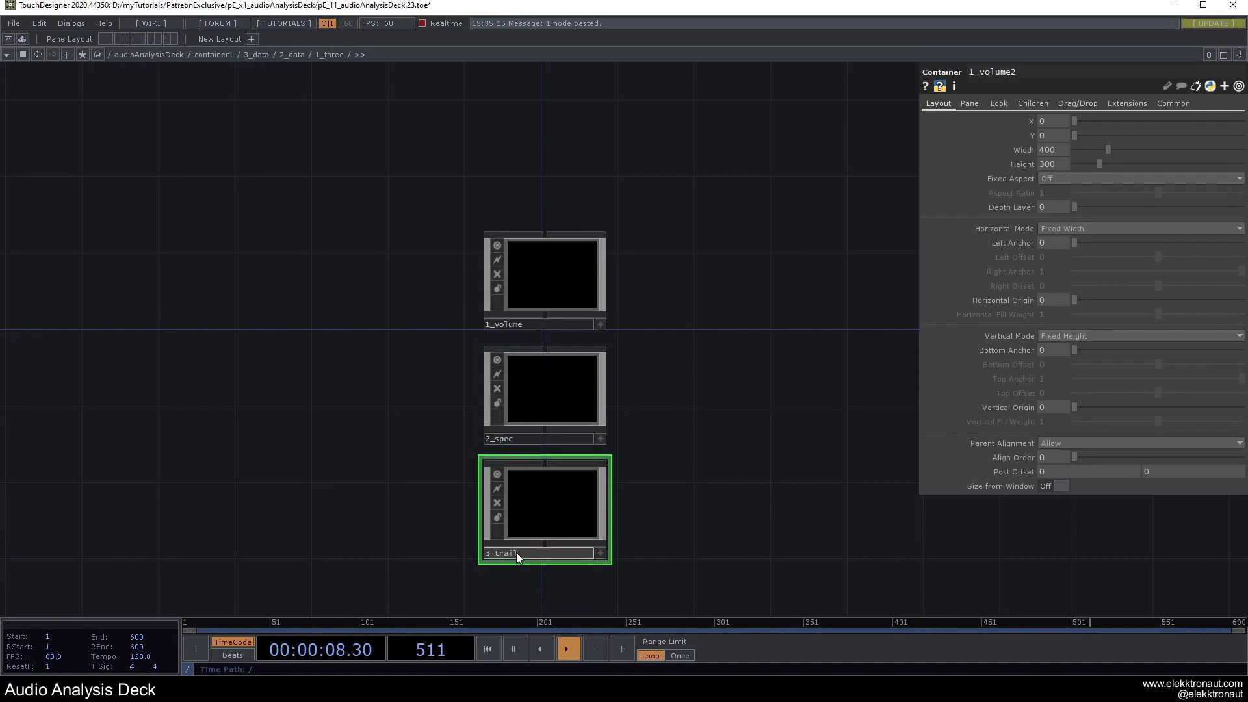
key(Return)
Set all three containers' horizontal and vertical modes to Fill.
drag(679, 370, 602, 340)
right_drag(602, 471, 411, 273)
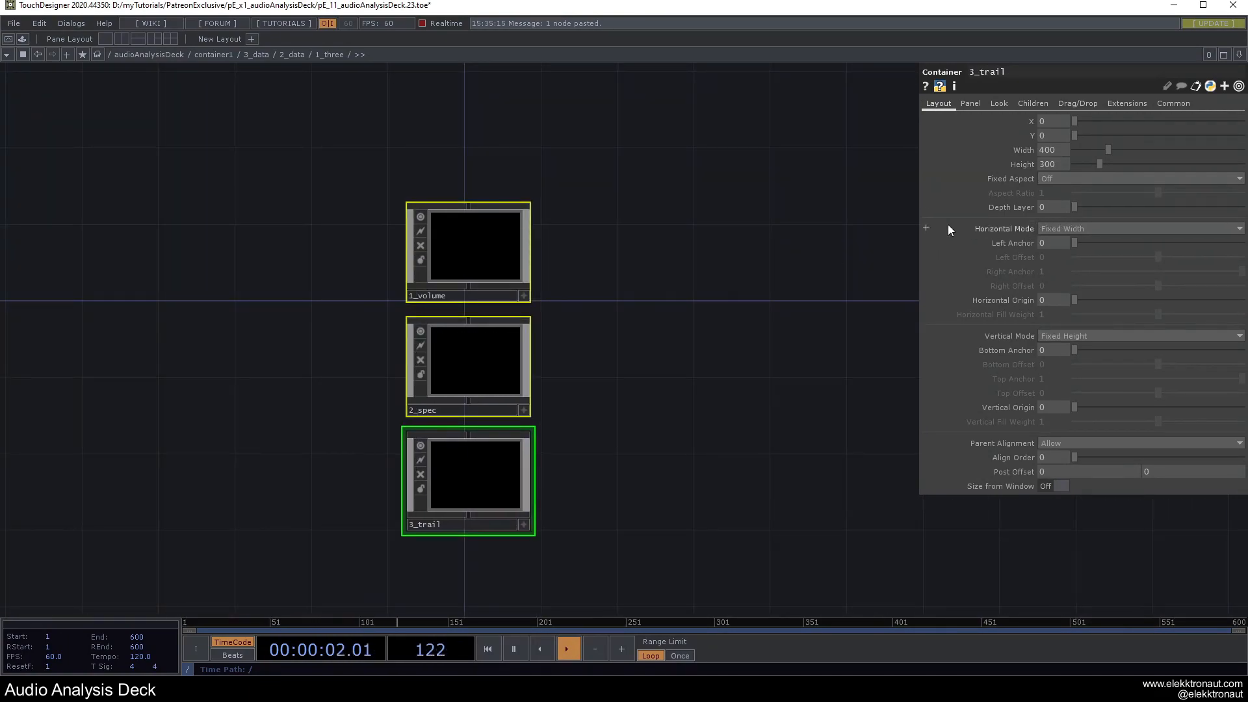
click(1091, 228)
click(1055, 251)
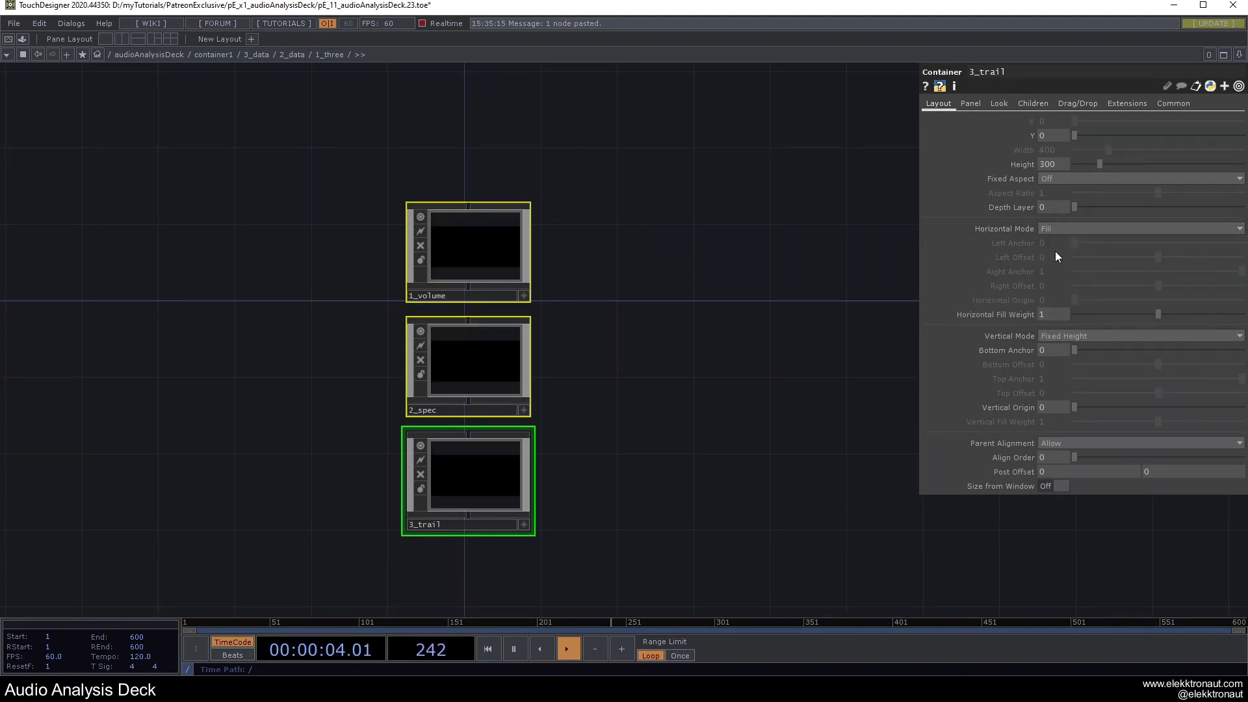
click(1044, 336)
click(1054, 359)
click(695, 390)
Set 1_three's children alignment to Top to Bottom and enter it.
key(u)
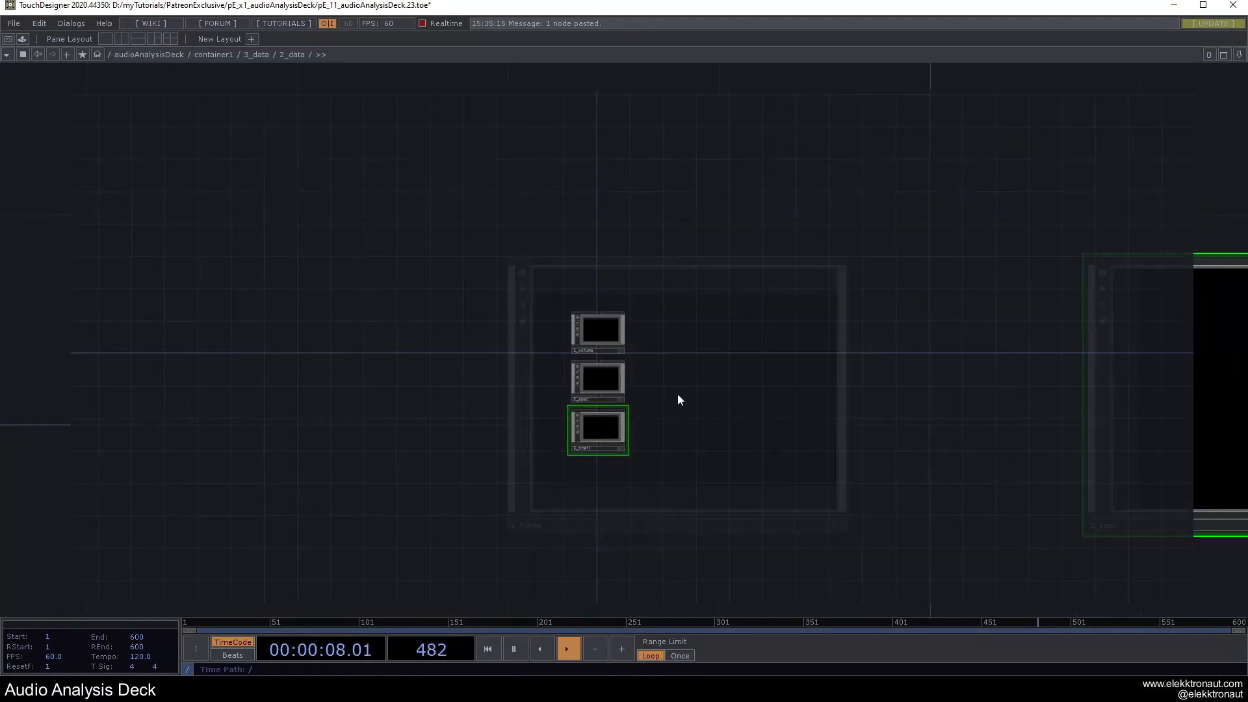
click(1033, 104)
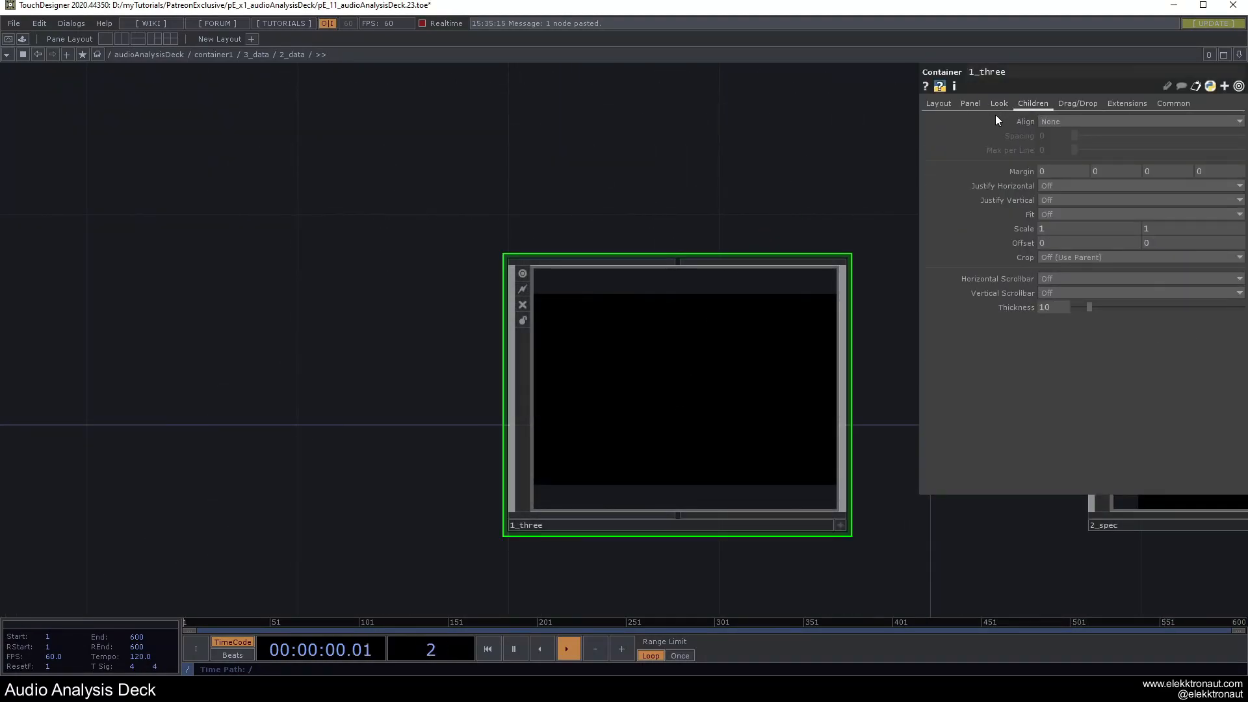
click(1066, 122)
click(1059, 167)
drag(521, 195, 486, 194)
double_click(529, 331)
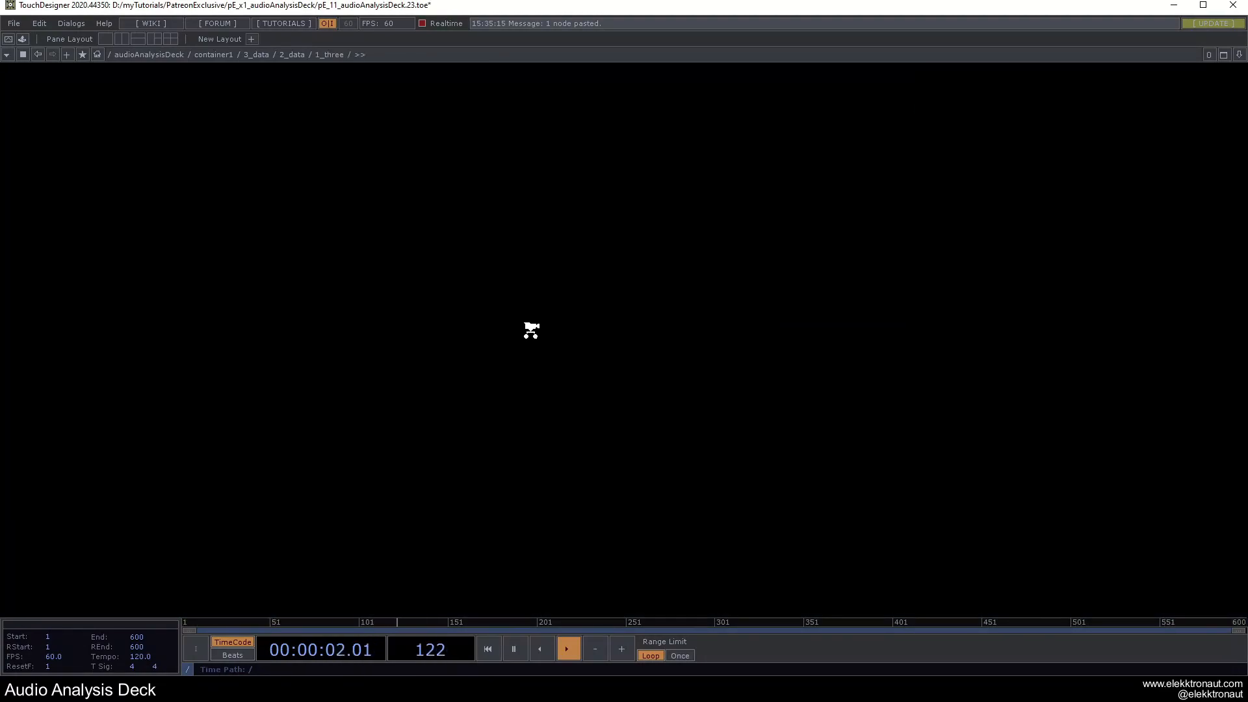
Give 1_volume, 2_spec and 3_trail a pink background with raised opacity.
drag(259, 158, 597, 510)
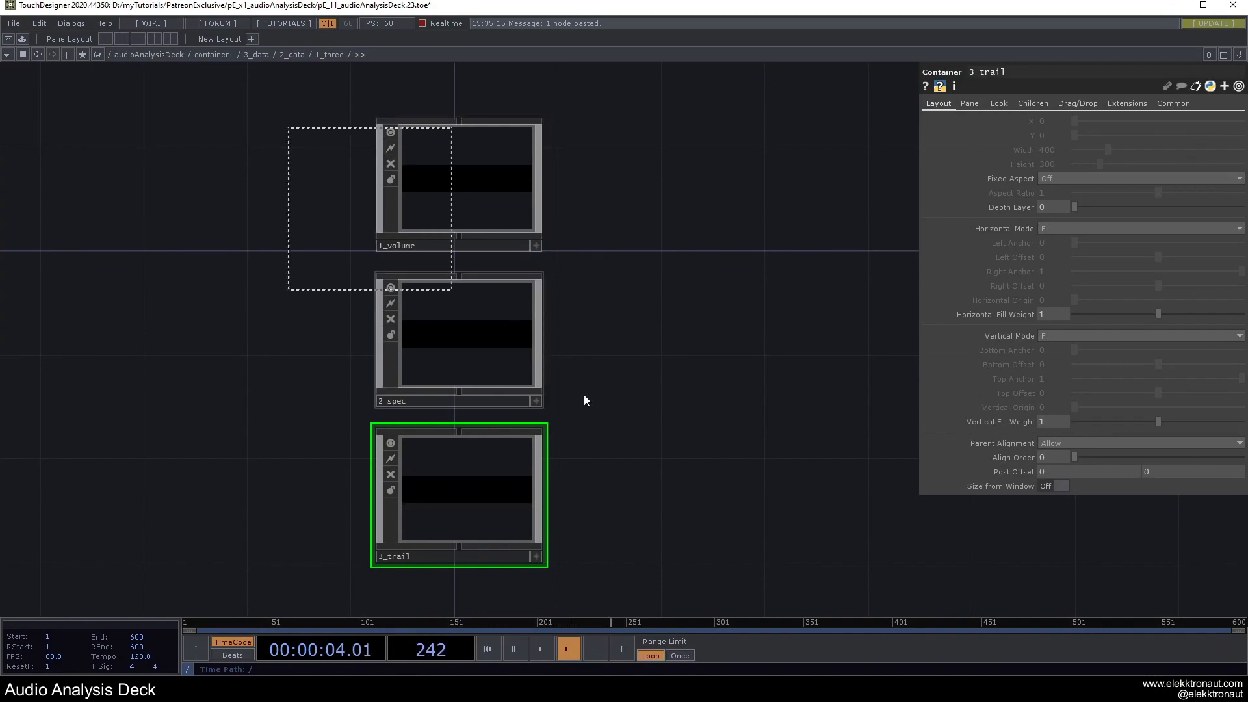
click(999, 104)
drag(1089, 137, 1130, 136)
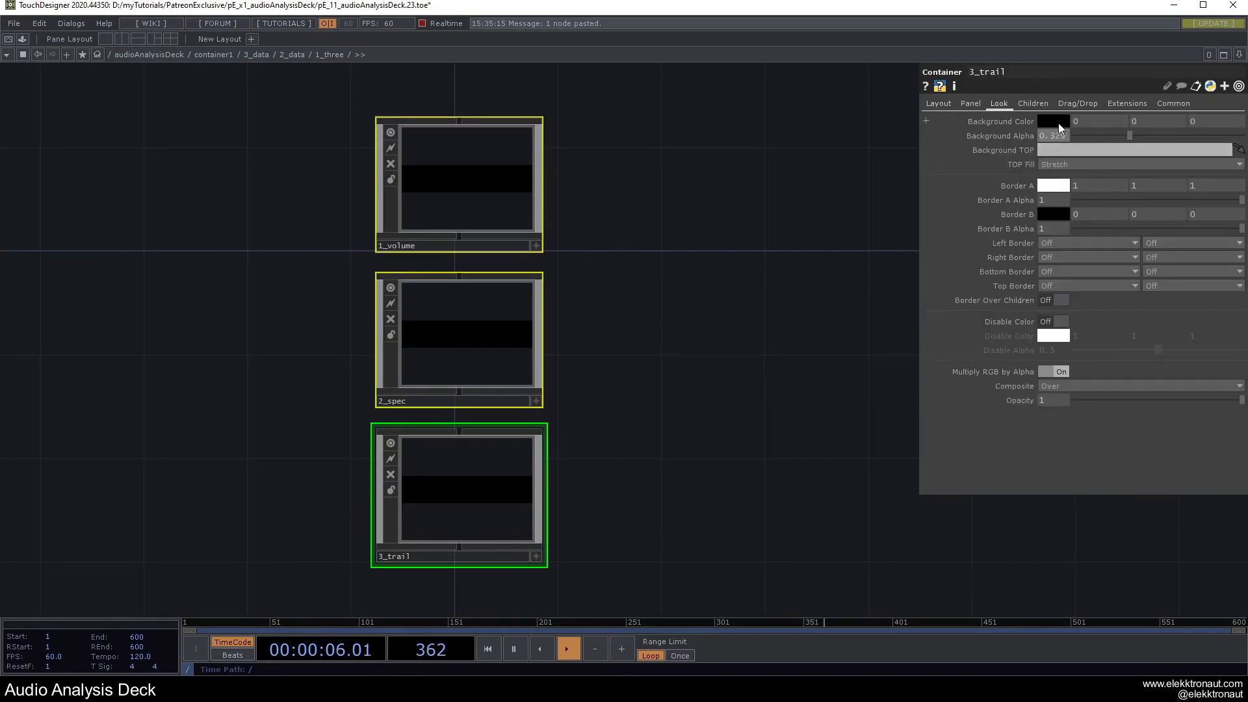
click(1053, 121)
click(1140, 65)
click(1142, 25)
scroll(630, 333, down, 5)
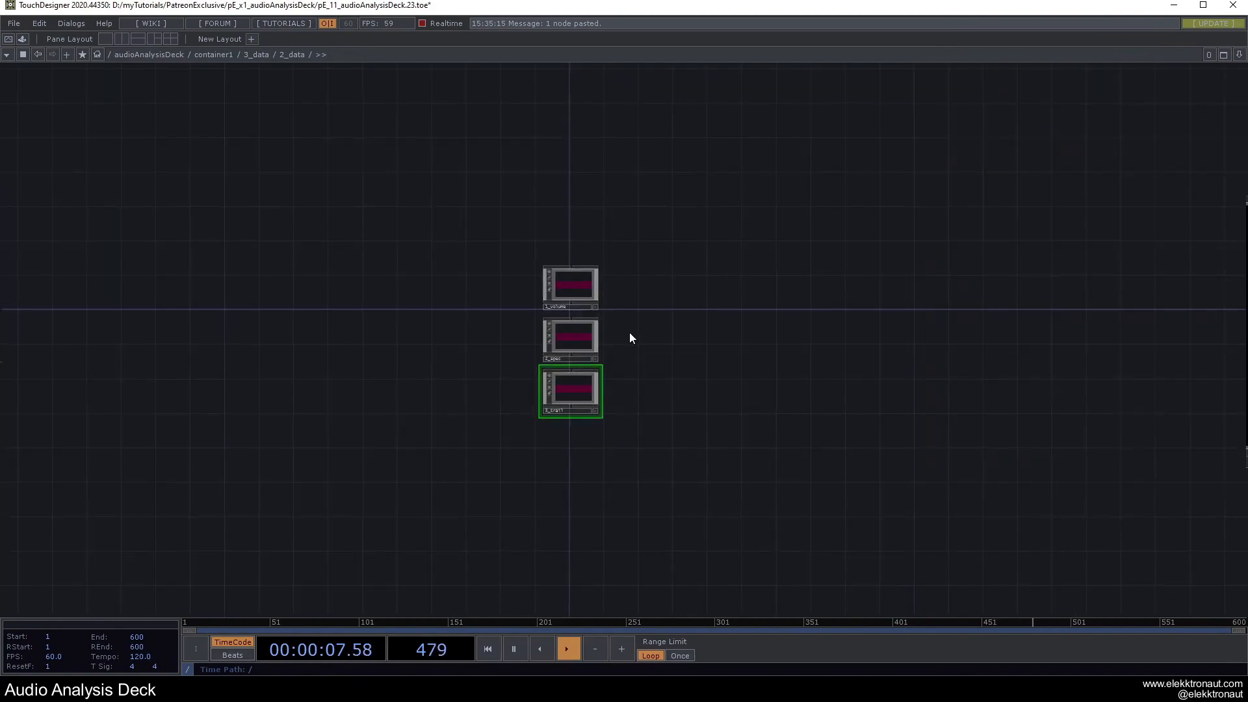
scroll(466, 389, up, 10)
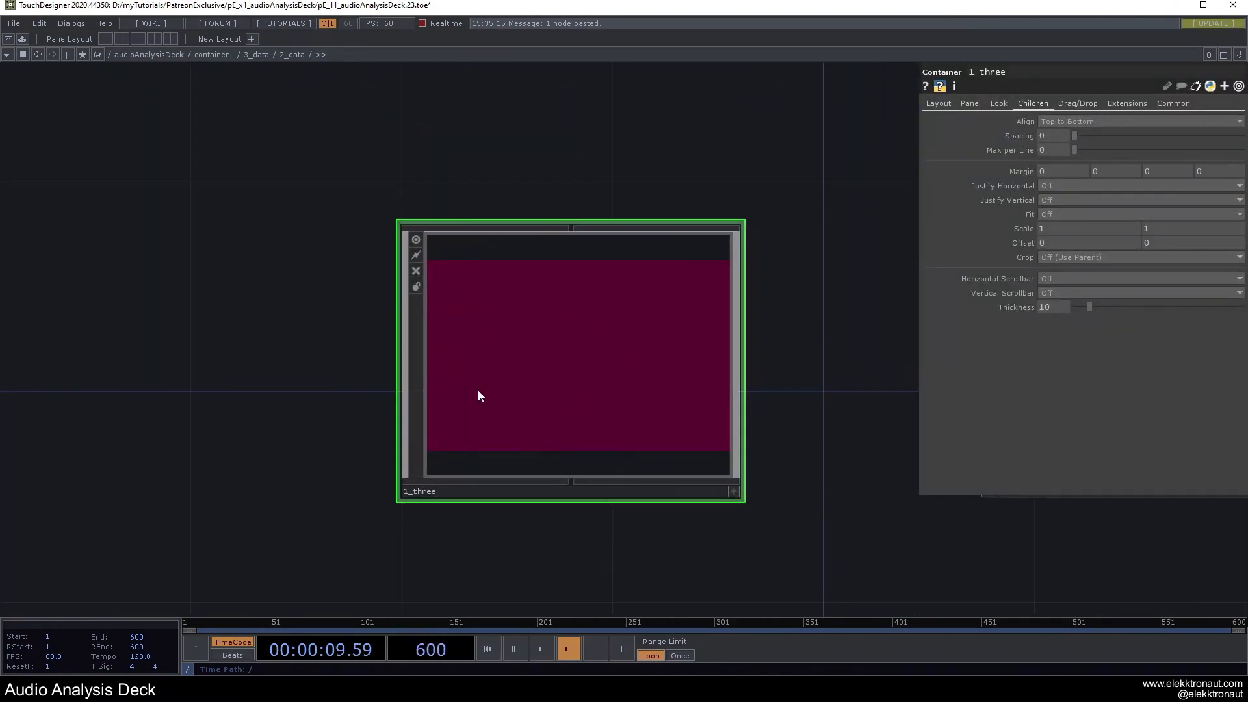
Increase the background opacity of 2_spec and 3_trail for brighter bands.
click(486, 353)
drag(1113, 134, 1122, 178)
click(527, 471)
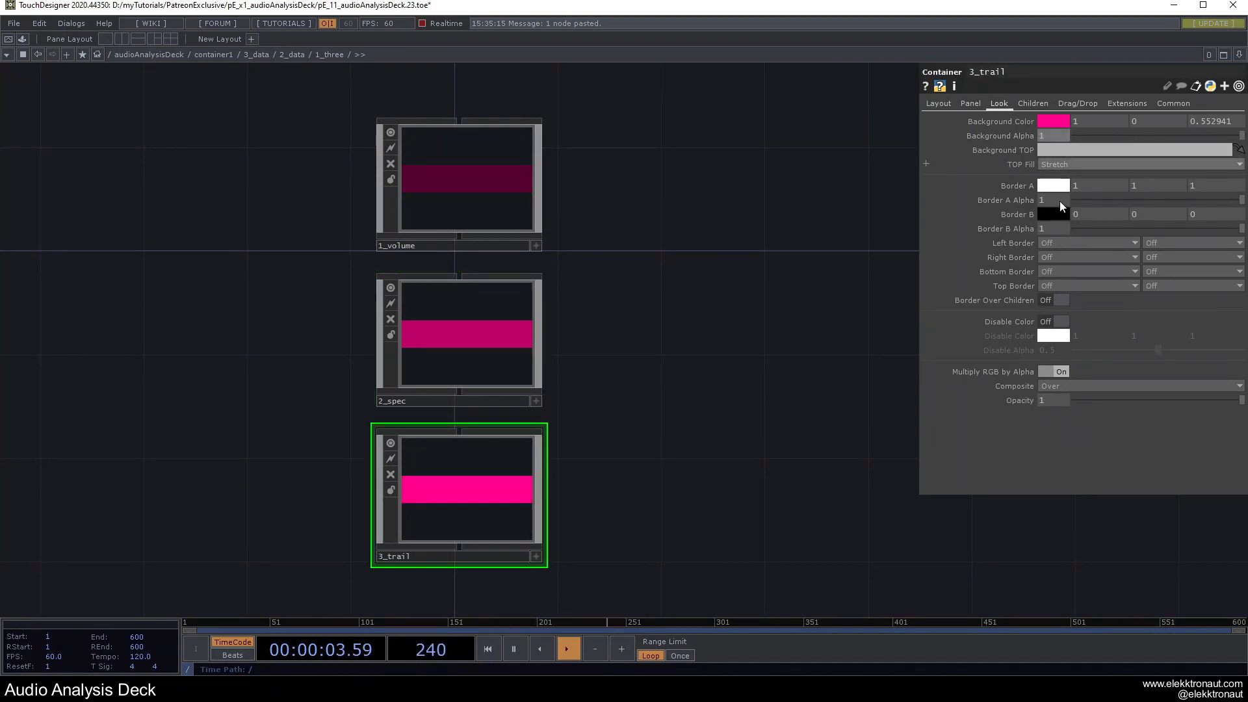
scroll(751, 350, down, 8)
drag(439, 264, 318, 283)
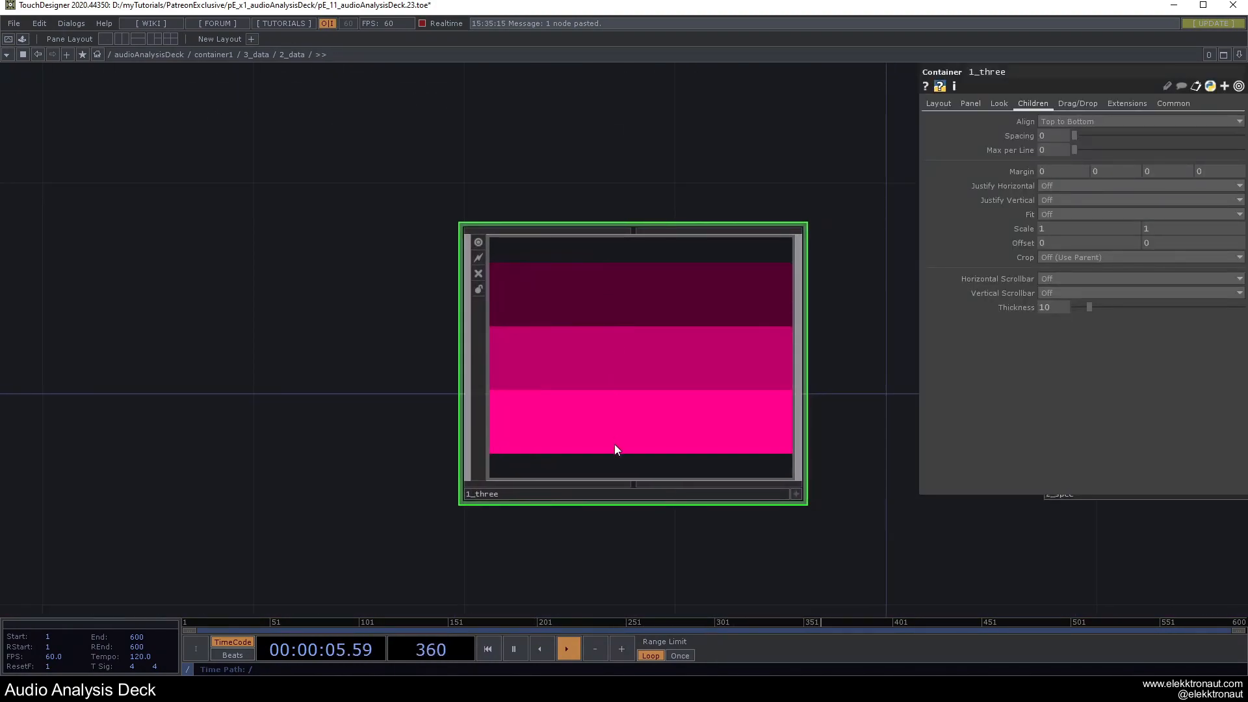
scroll(404, 370, down, 4)
key(F1)
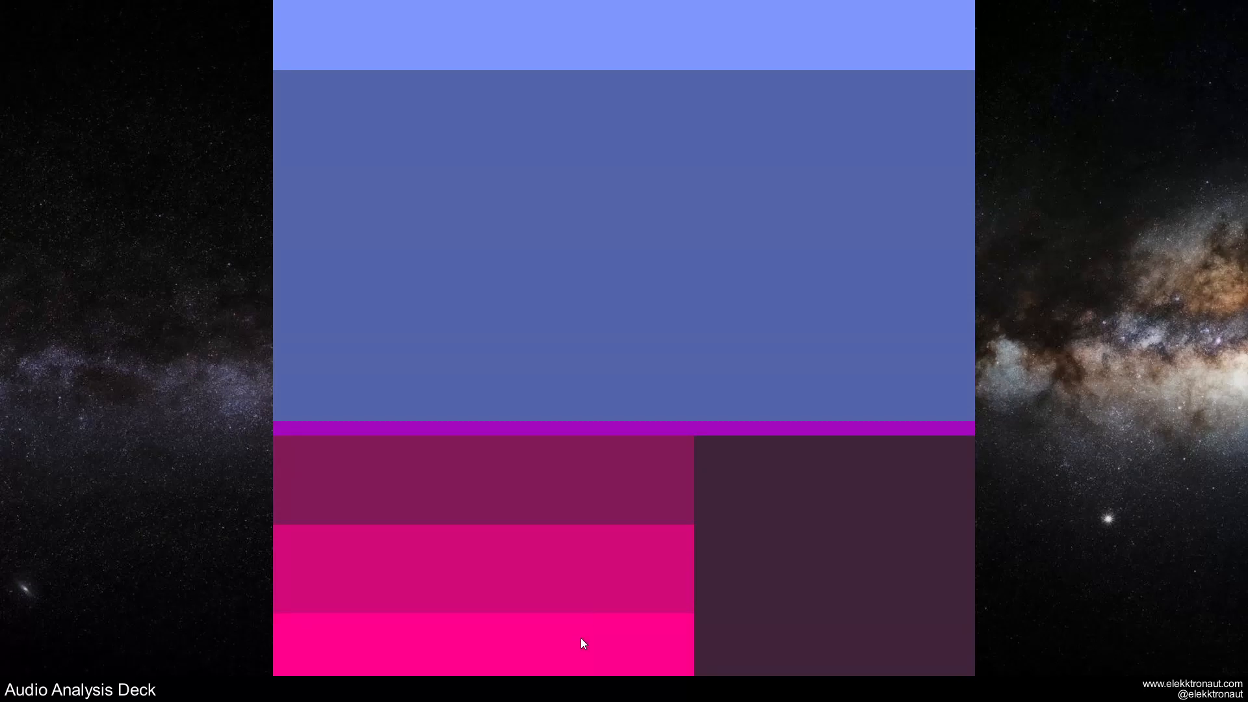
key(Escape)
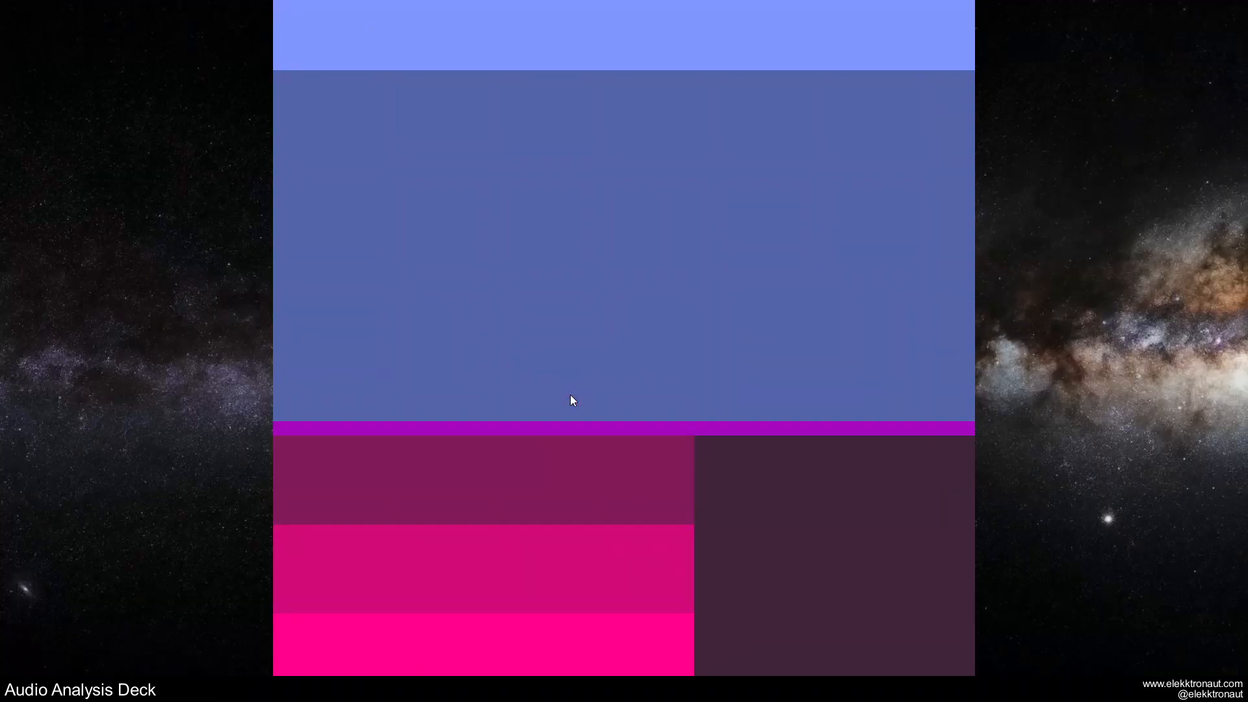
key(Escape)
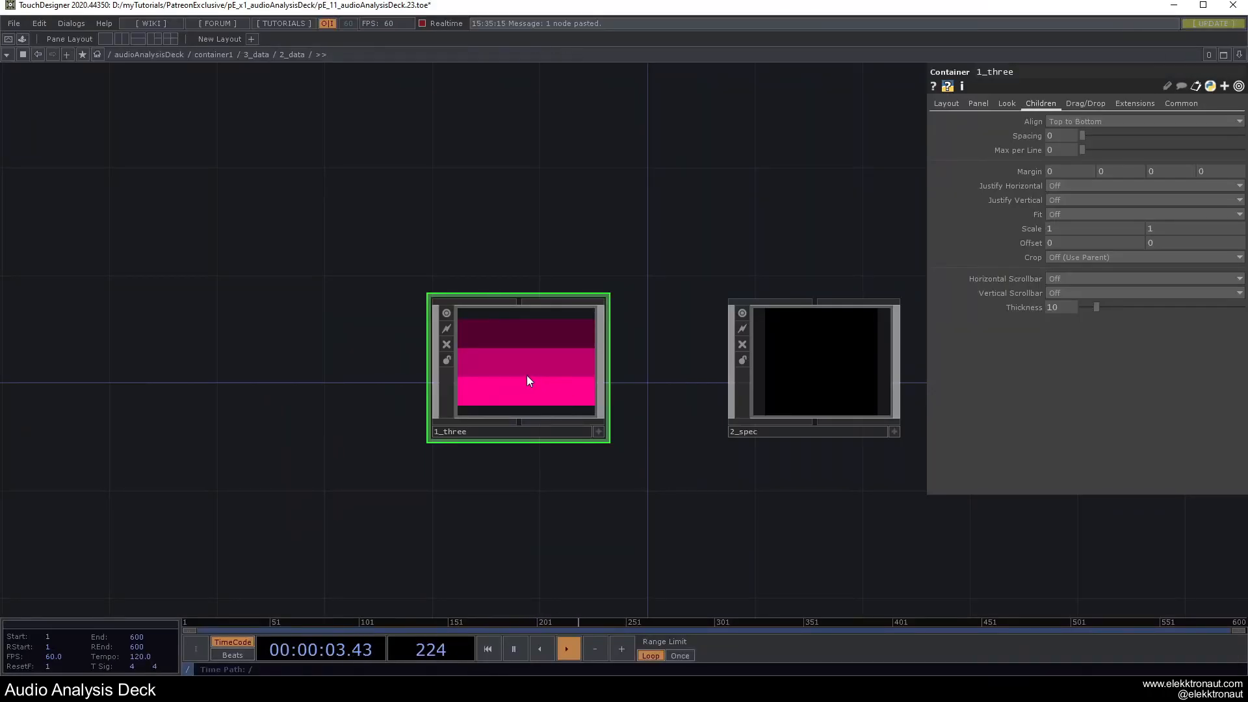
Set the background alpha to 0 on 1_three and its three child containers.
click(1006, 104)
drag(1106, 132, 1052, 134)
scroll(569, 325, up, 6)
right_drag(345, 184, 745, 424)
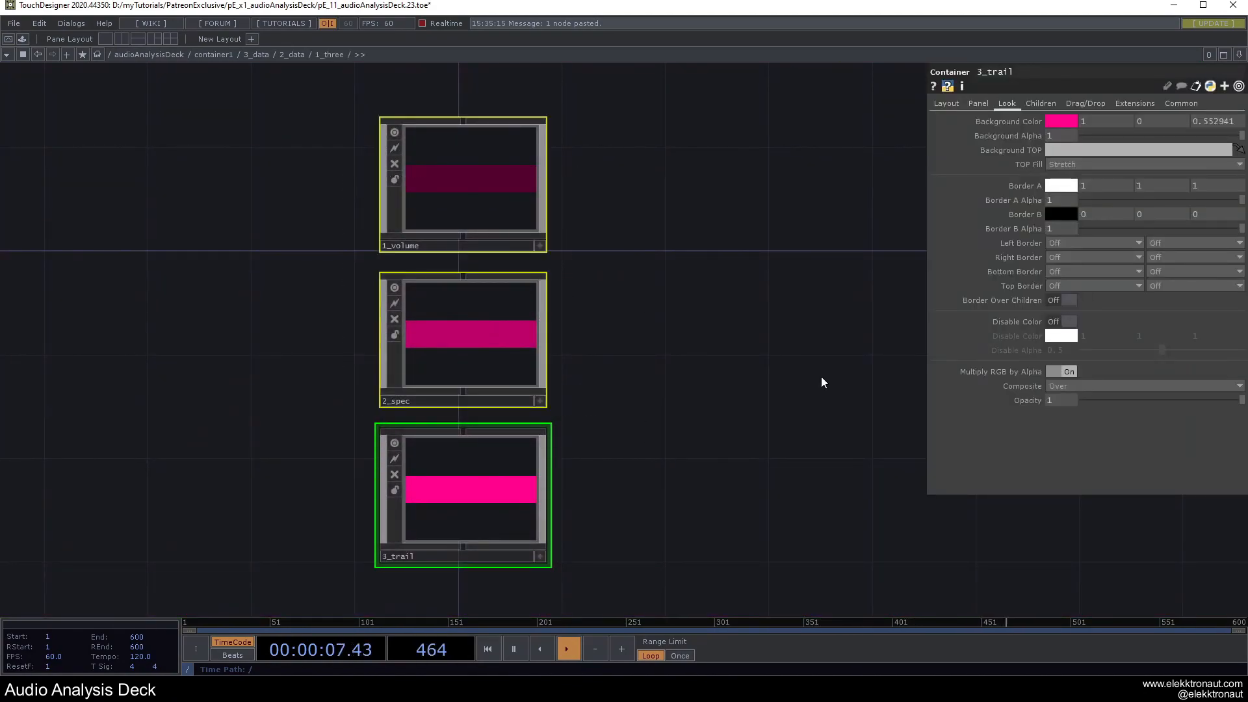
drag(1098, 133, 1050, 135)
scroll(645, 288, down, 8)
scroll(446, 296, down, 10)
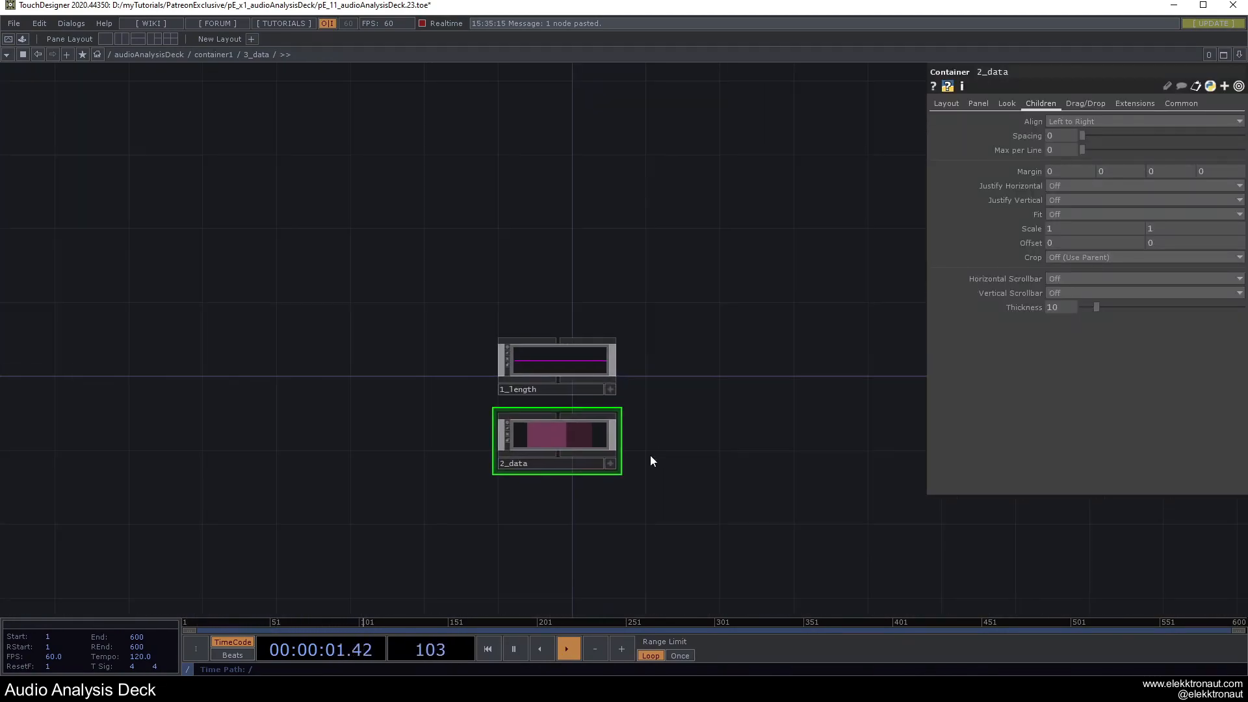
scroll(676, 444, up, 3)
Make the 1_length and 2_data backgrounds transparent, then check 3_data's node options.
right_drag(692, 448, 426, 283)
click(1007, 104)
drag(1094, 134, 1051, 135)
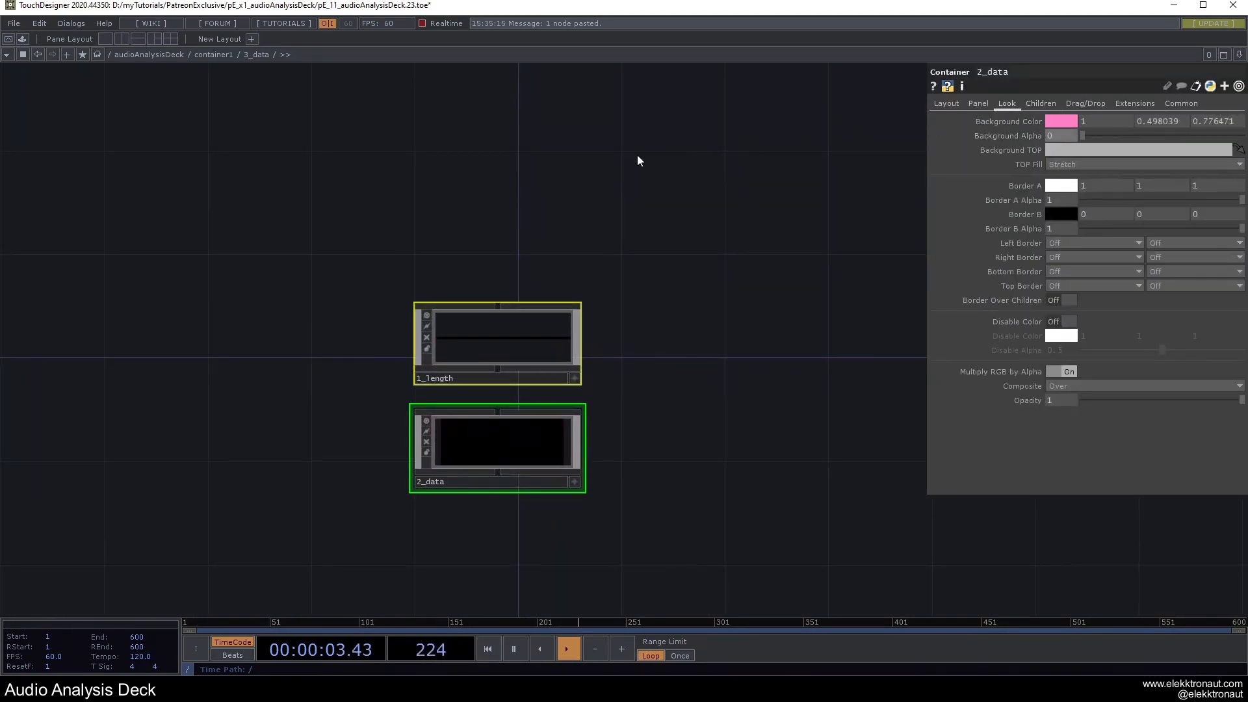
click(644, 154)
scroll(585, 325, down, 10)
right_click(588, 326)
click(306, 241)
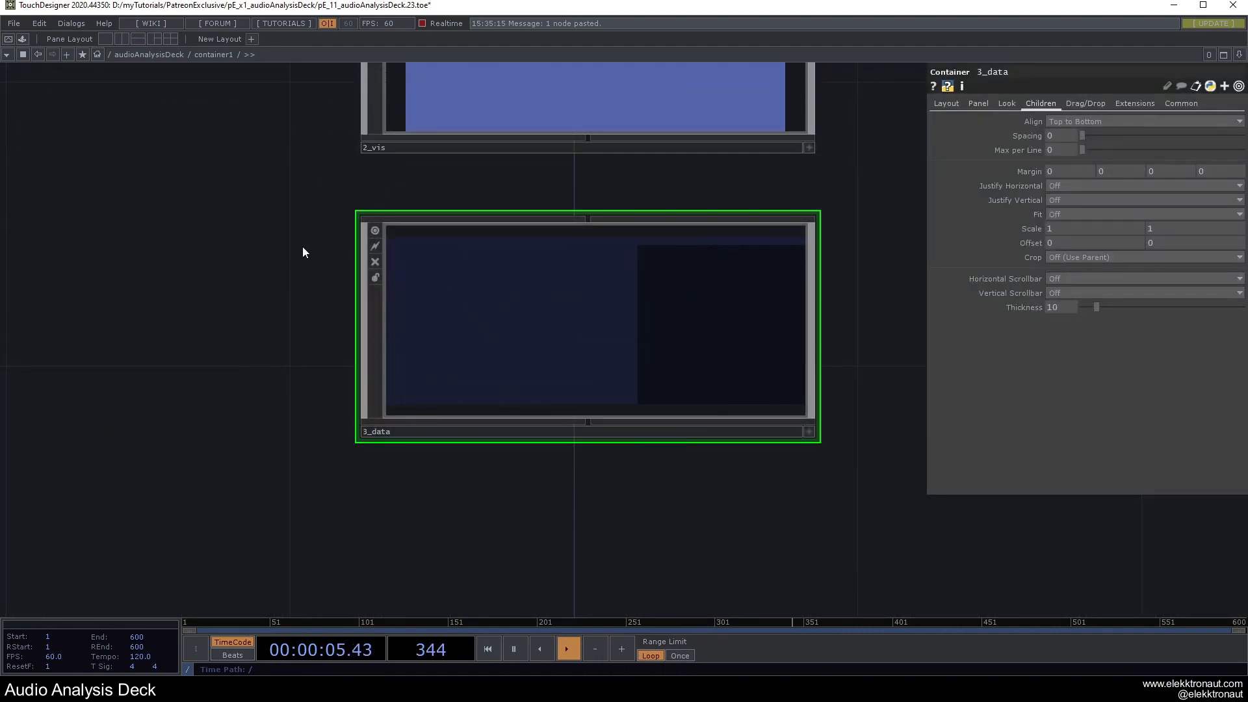
Set the background alpha to 0 for 1_info and 2_vis.
scroll(306, 242, down, 8)
scroll(470, 400, up, 3)
right_drag(618, 518, 463, 242)
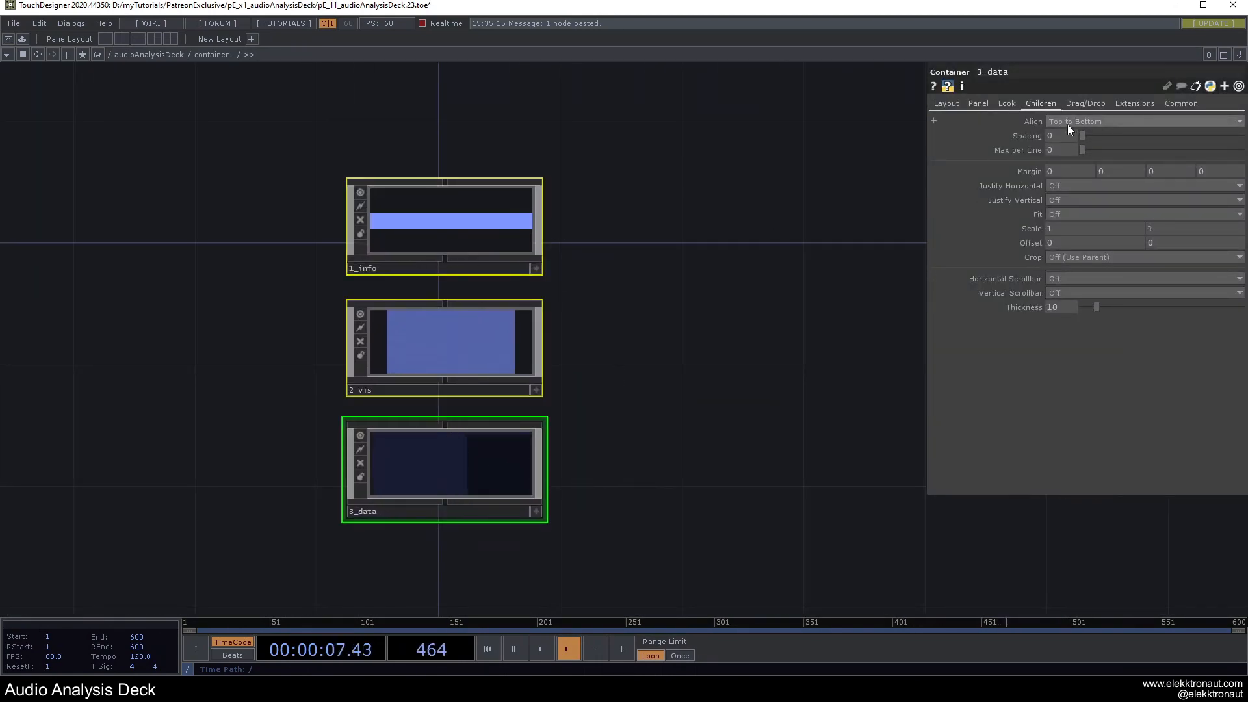
click(1009, 105)
drag(1111, 135, 1055, 136)
click(664, 187)
Make 2_vis taller and restack 2_vis and 3_data beneath 1_info.
drag(626, 315, 693, 323)
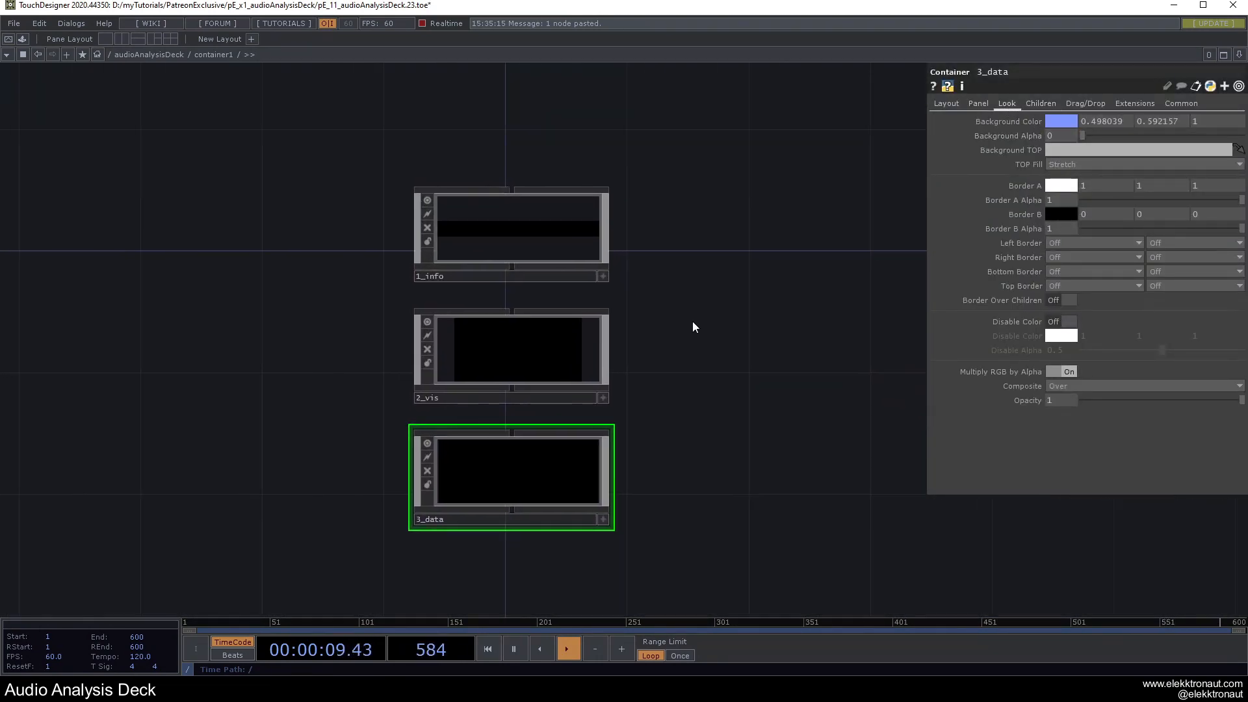
drag(607, 188, 607, 190)
drag(607, 311, 607, 287)
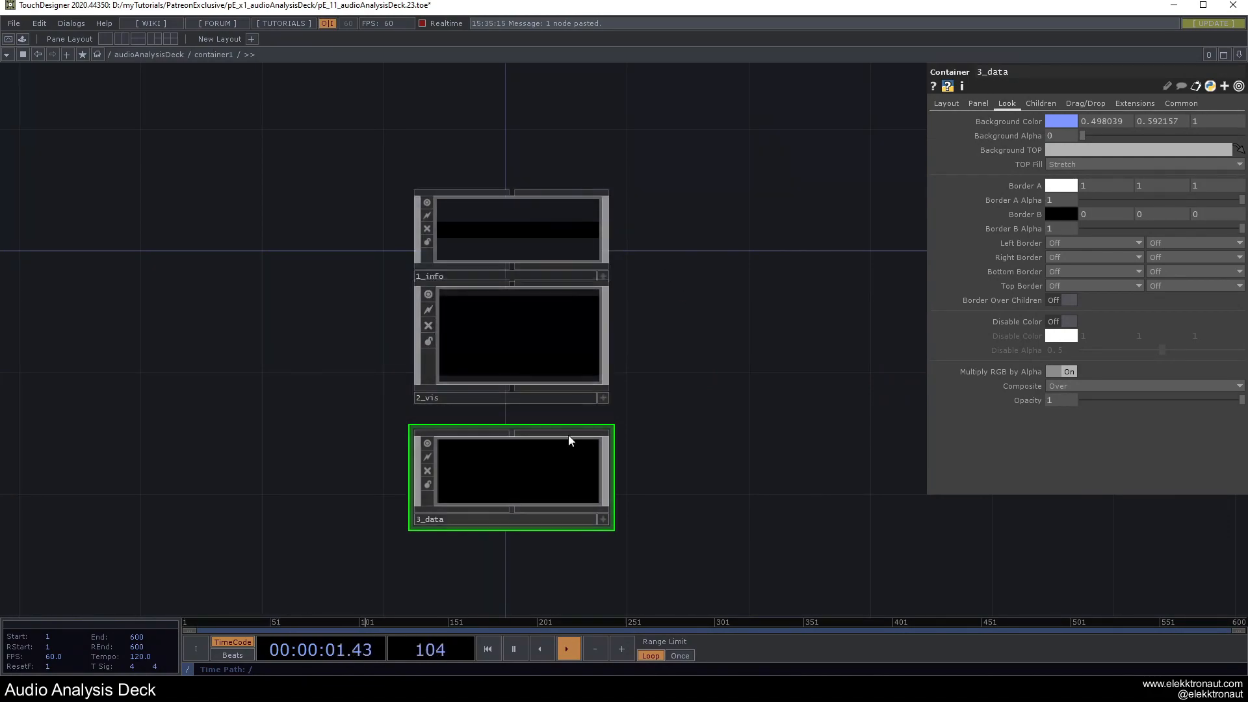
drag(566, 455, 563, 516)
drag(549, 340, 543, 403)
scroll(646, 339, down, 12)
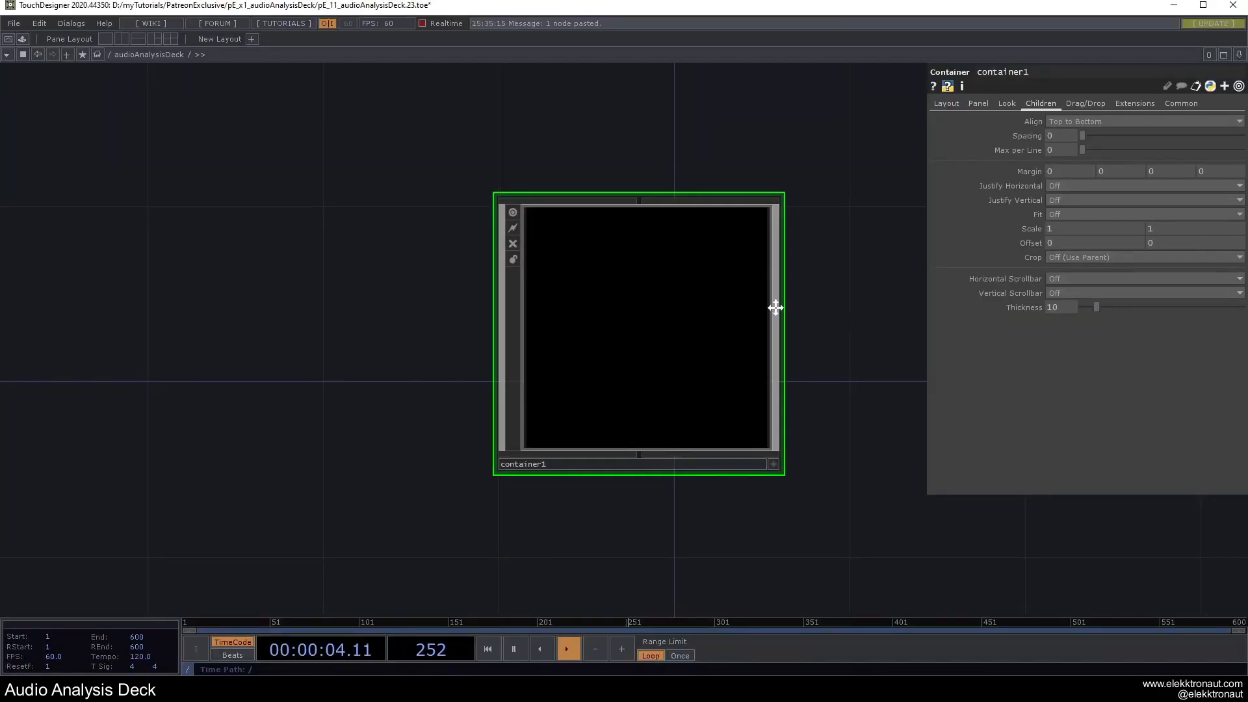
drag(790, 307, 698, 304)
scroll(573, 345, up, 5)
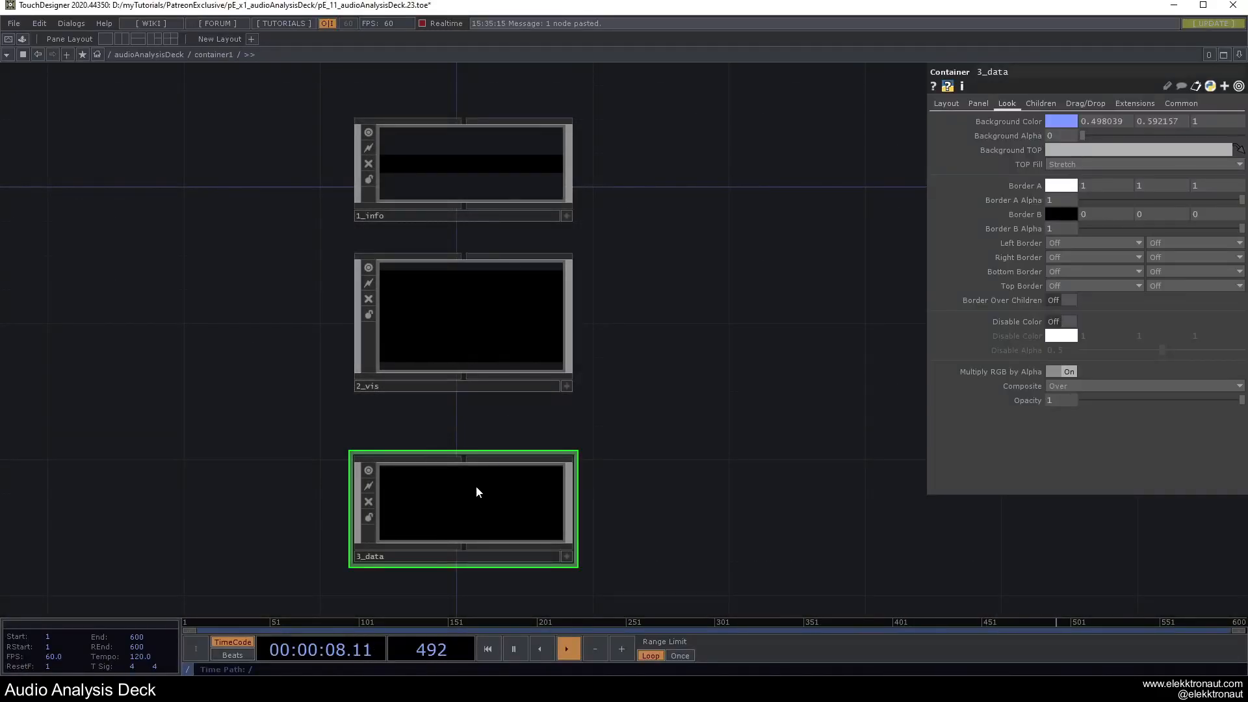
drag(476, 487, 478, 452)
drag(672, 345, 887, 361)
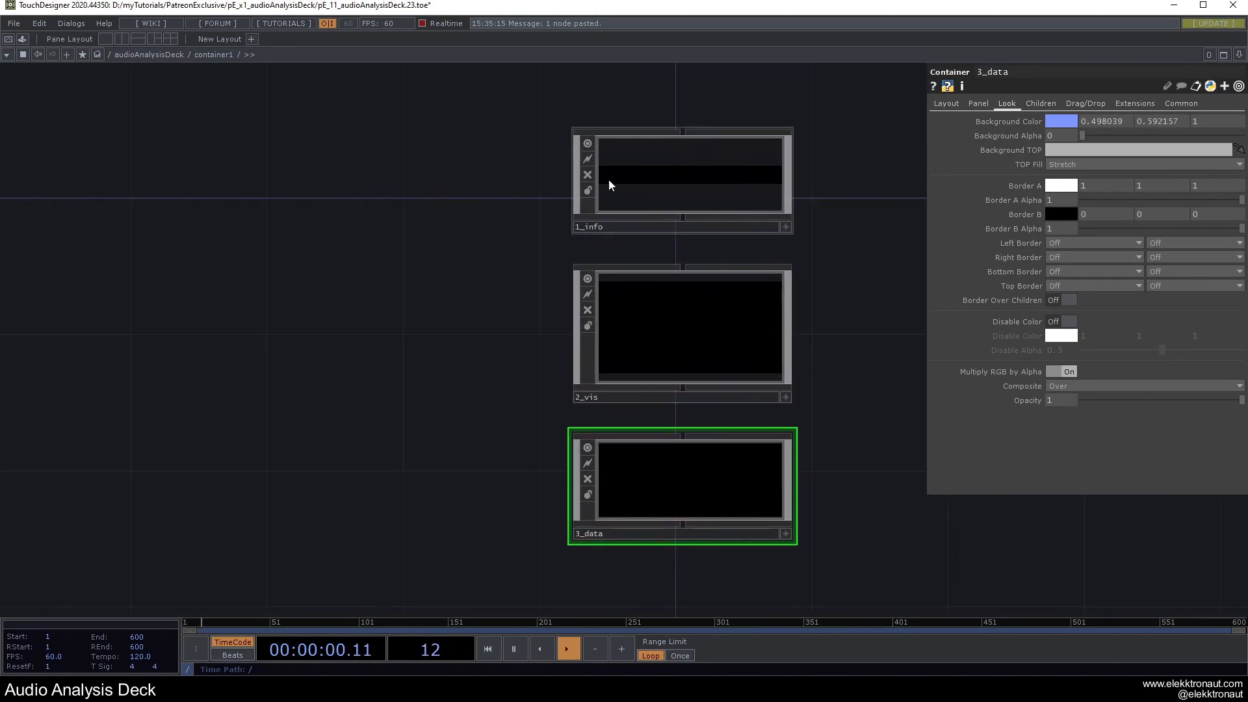
drag(454, 321, 735, 291)
drag(553, 282, 543, 296)
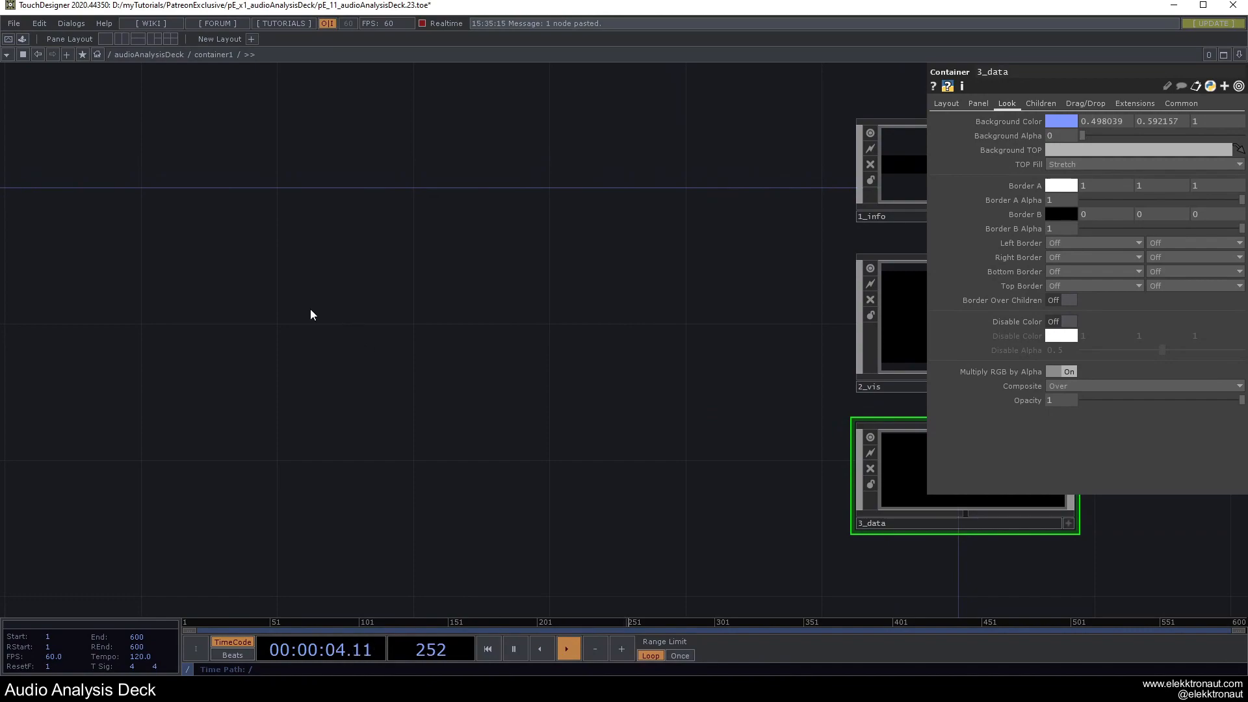
Add an Audio File In CHOP (audiofilein1) to container1 and position it.
key(Tab)
text(a)
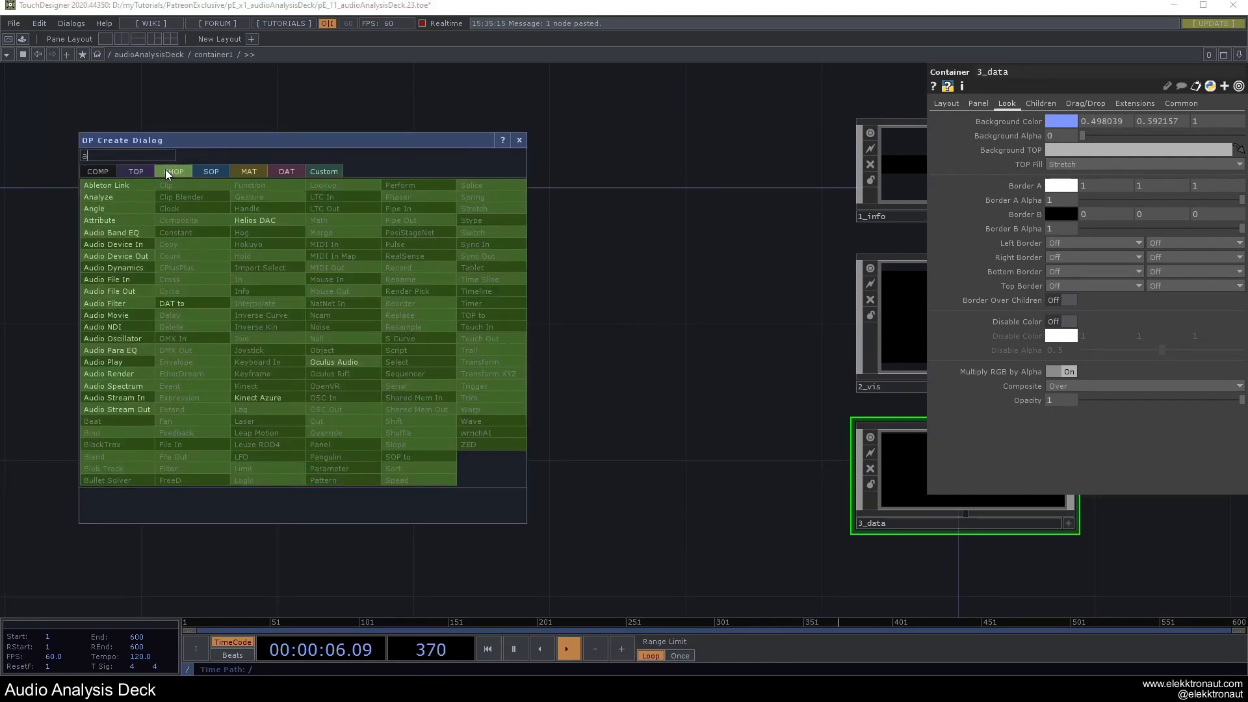
click(124, 282)
click(277, 309)
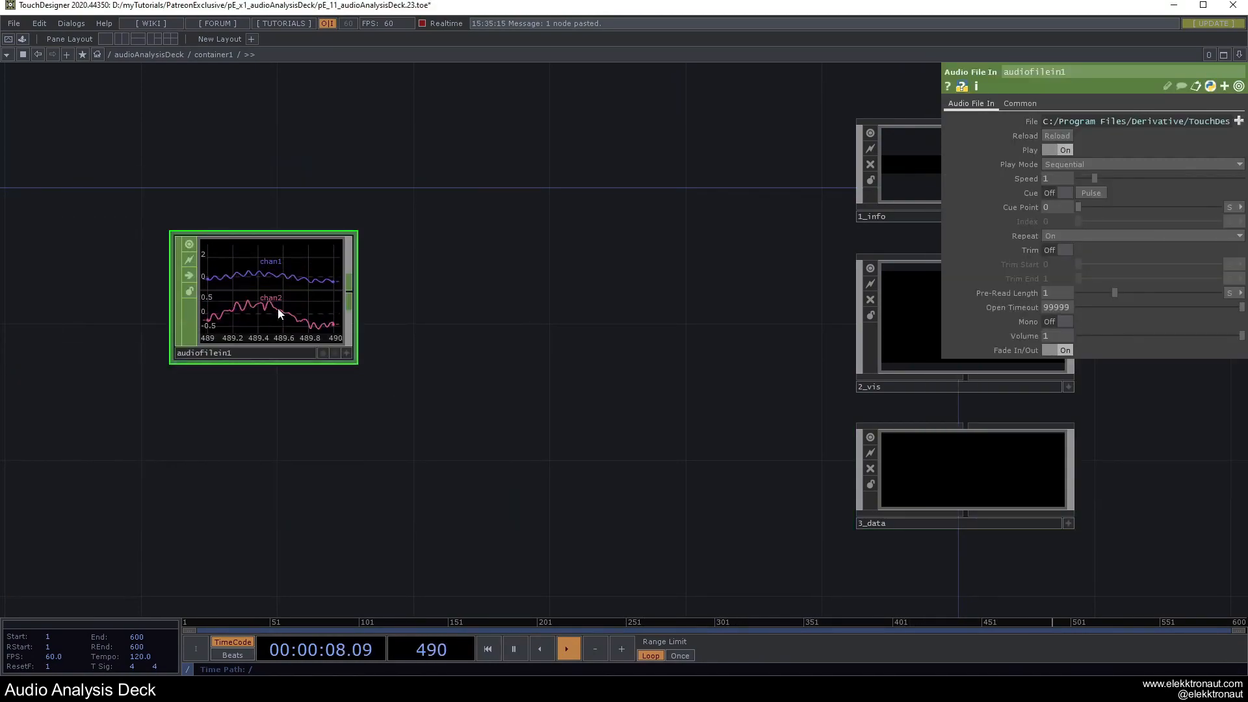
scroll(292, 306, down, 5)
drag(394, 403, 522, 426)
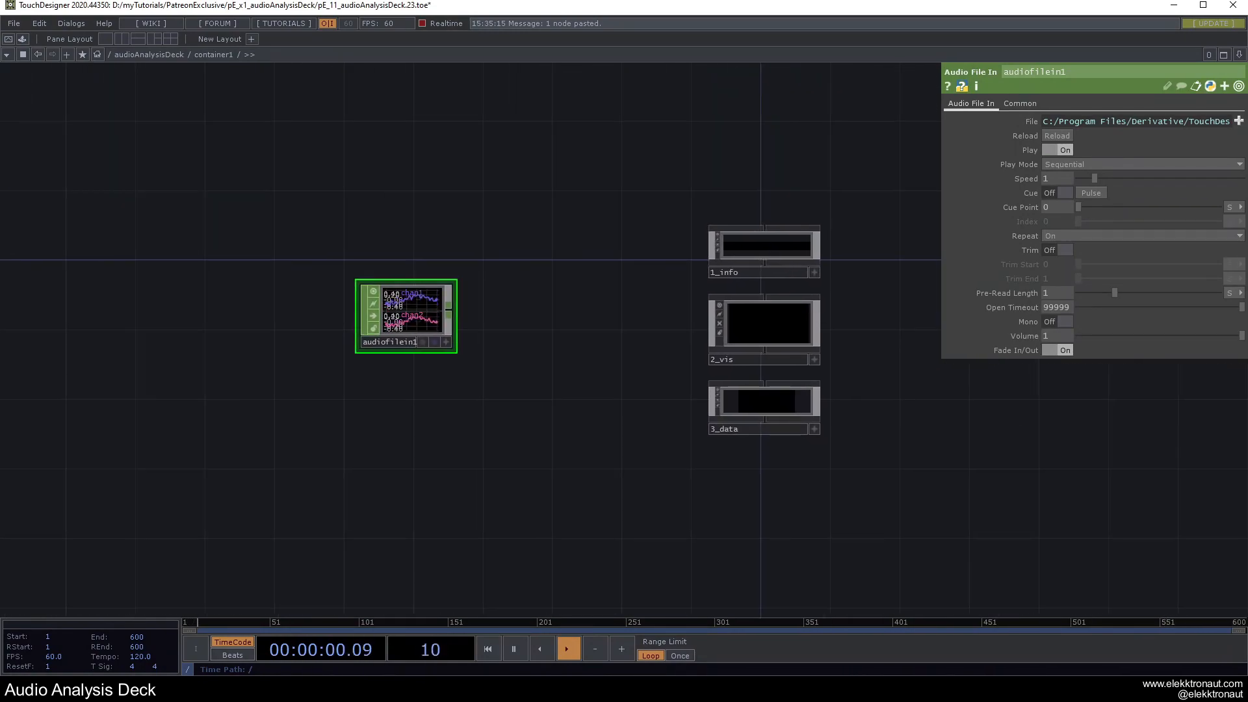
scroll(529, 384, down, 10)
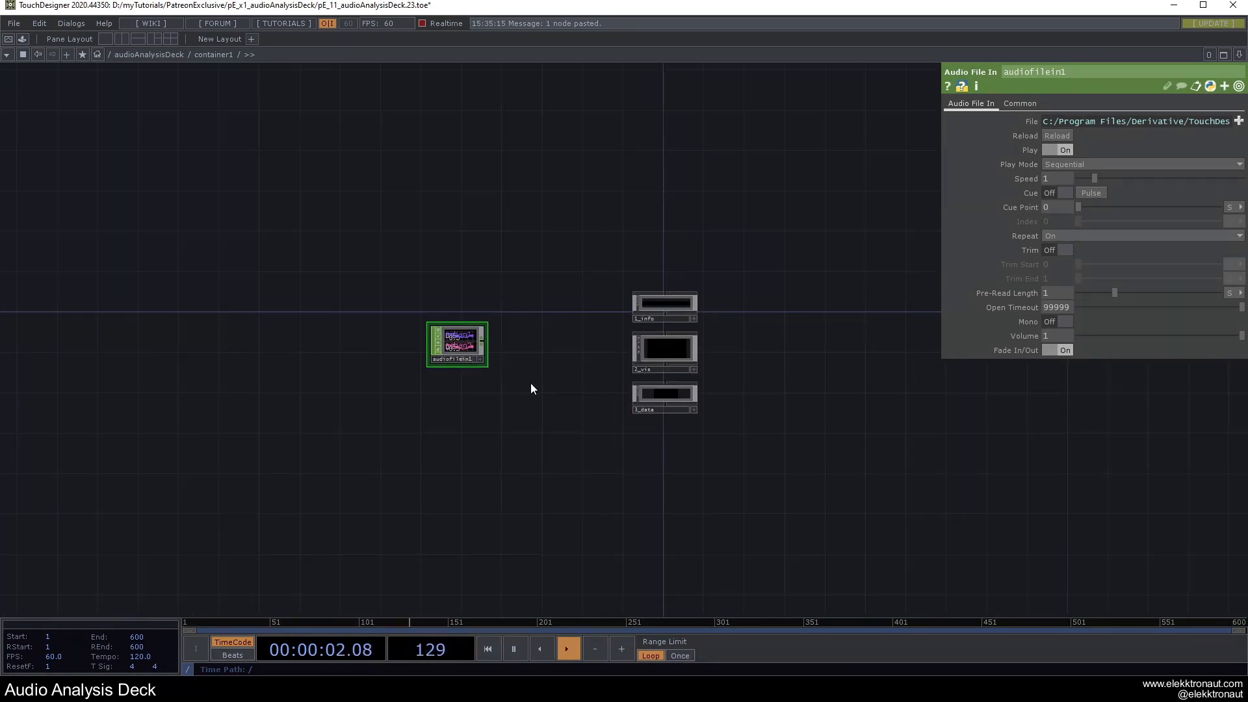
scroll(532, 382, up, 10)
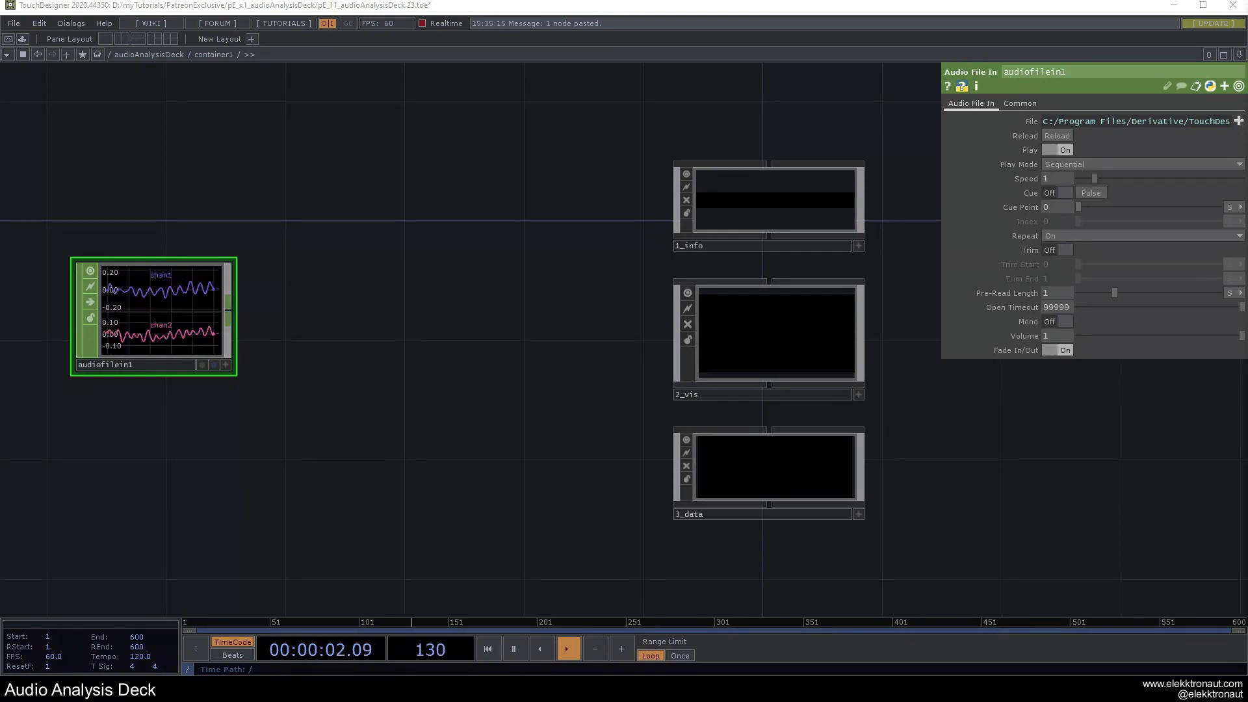
drag(410, 385, 644, 384)
drag(454, 329, 243, 349)
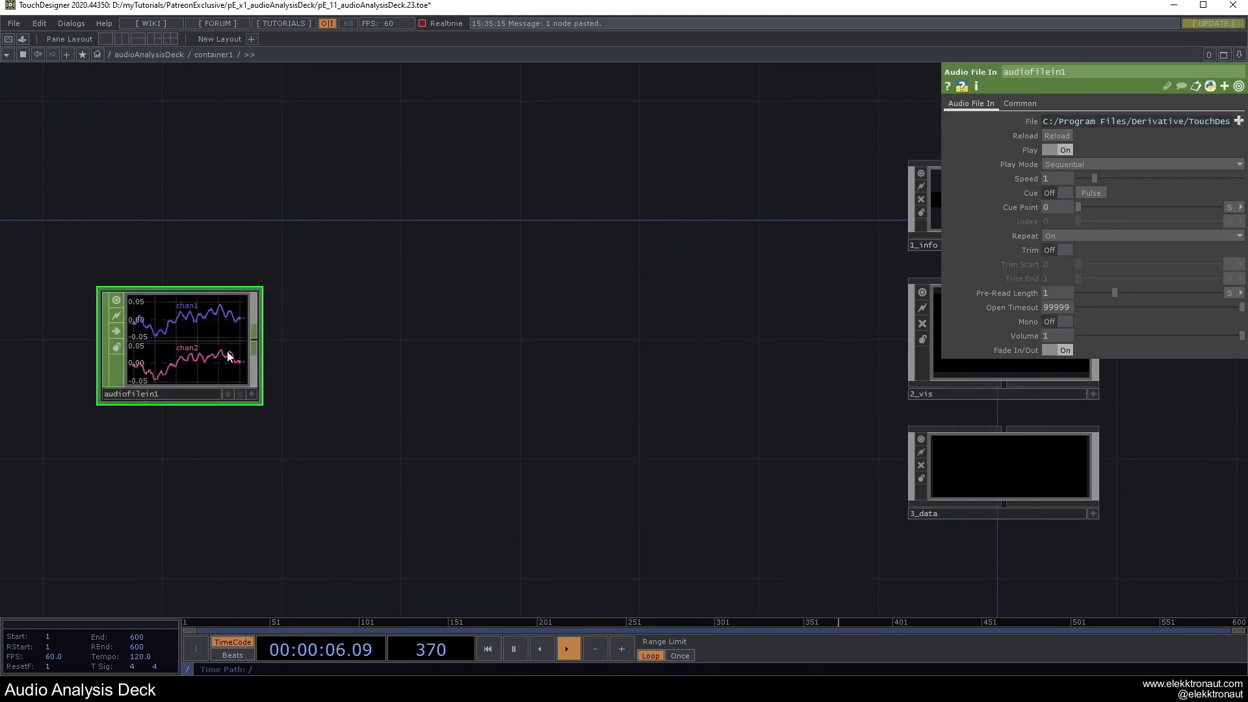
Wire a new Audio Device Out CHOP (audiodevout1) from audiofilein1.
click(261, 342)
text(de)
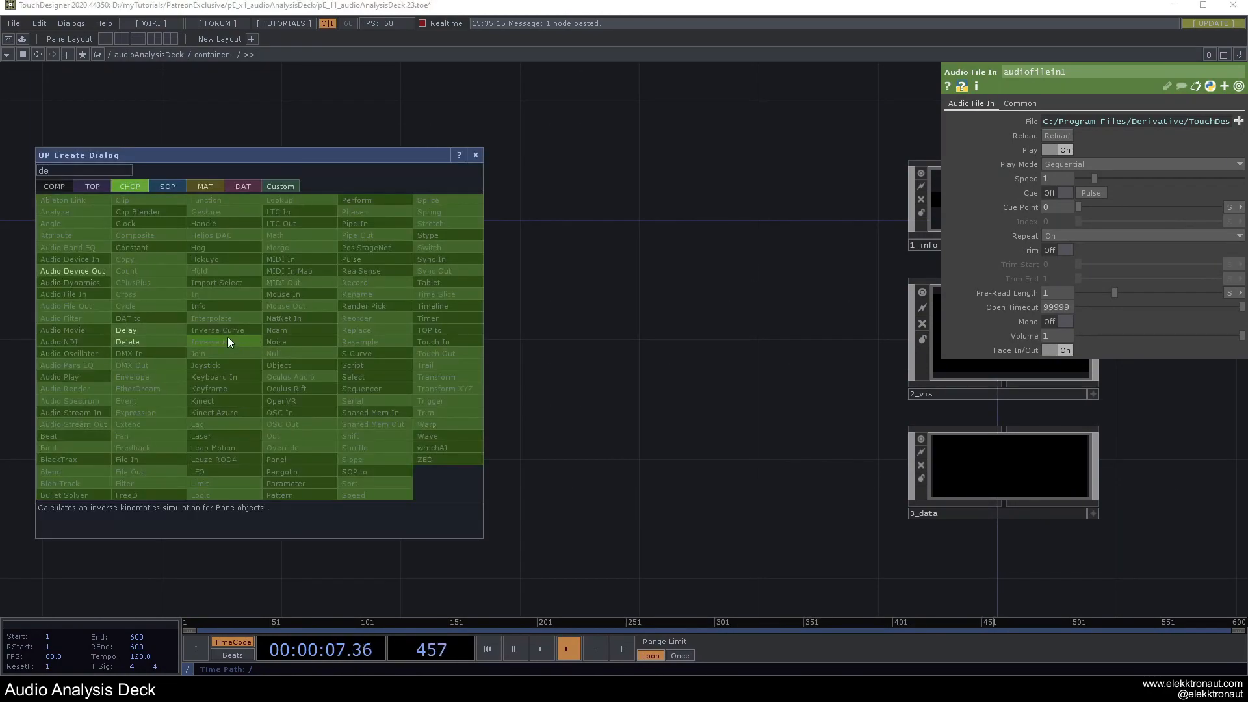
click(96, 271)
click(358, 213)
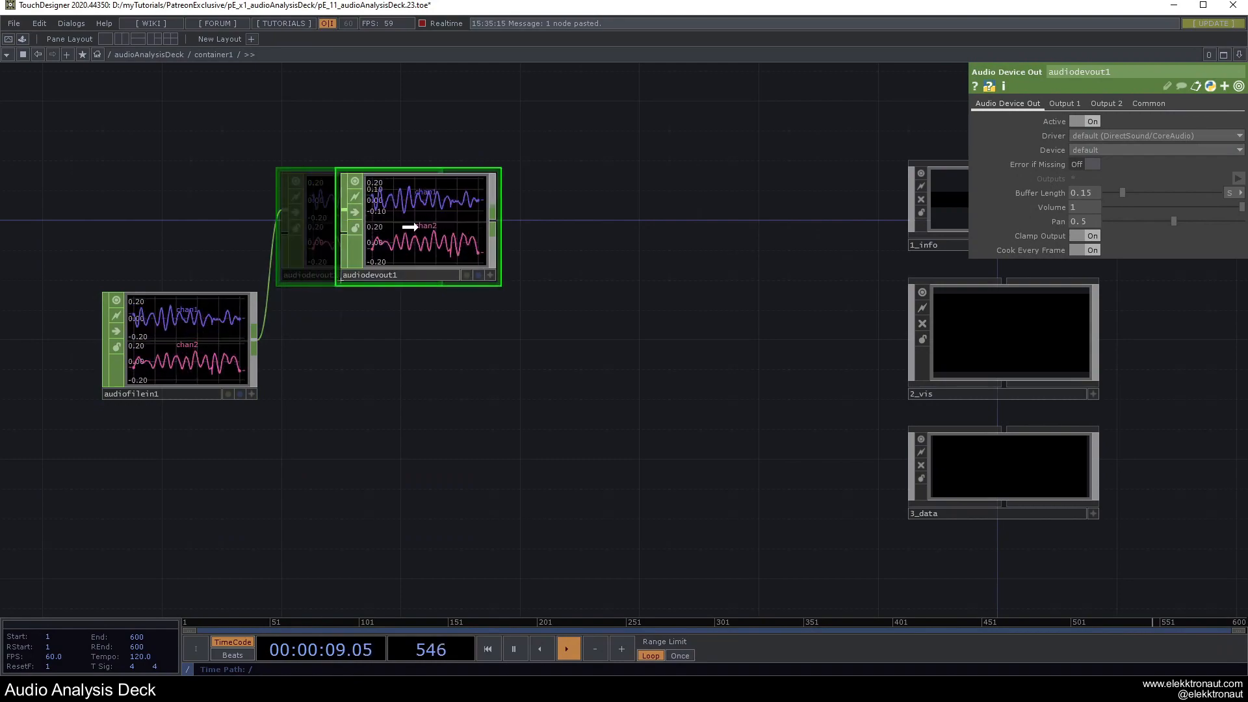
Bypass audiodevout1 and add an info1 Info CHOP fed by audiofilein1 below it.
click(355, 212)
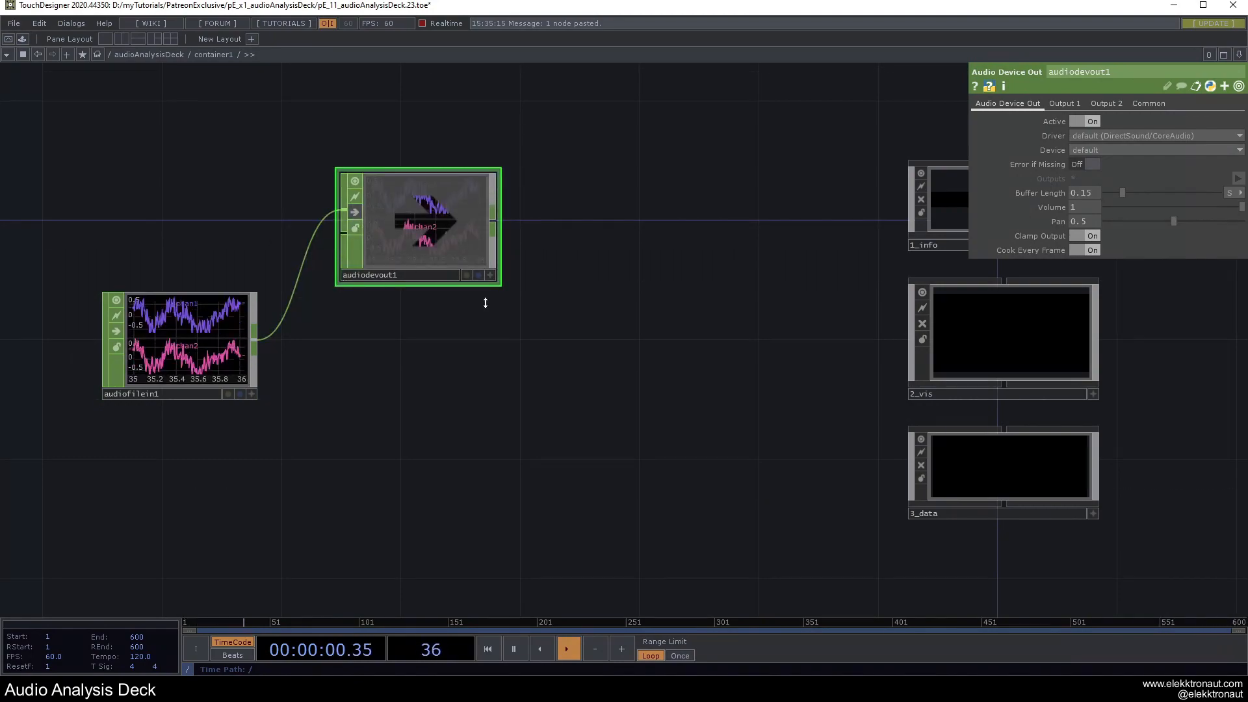
click(256, 345)
text(in)
click(196, 309)
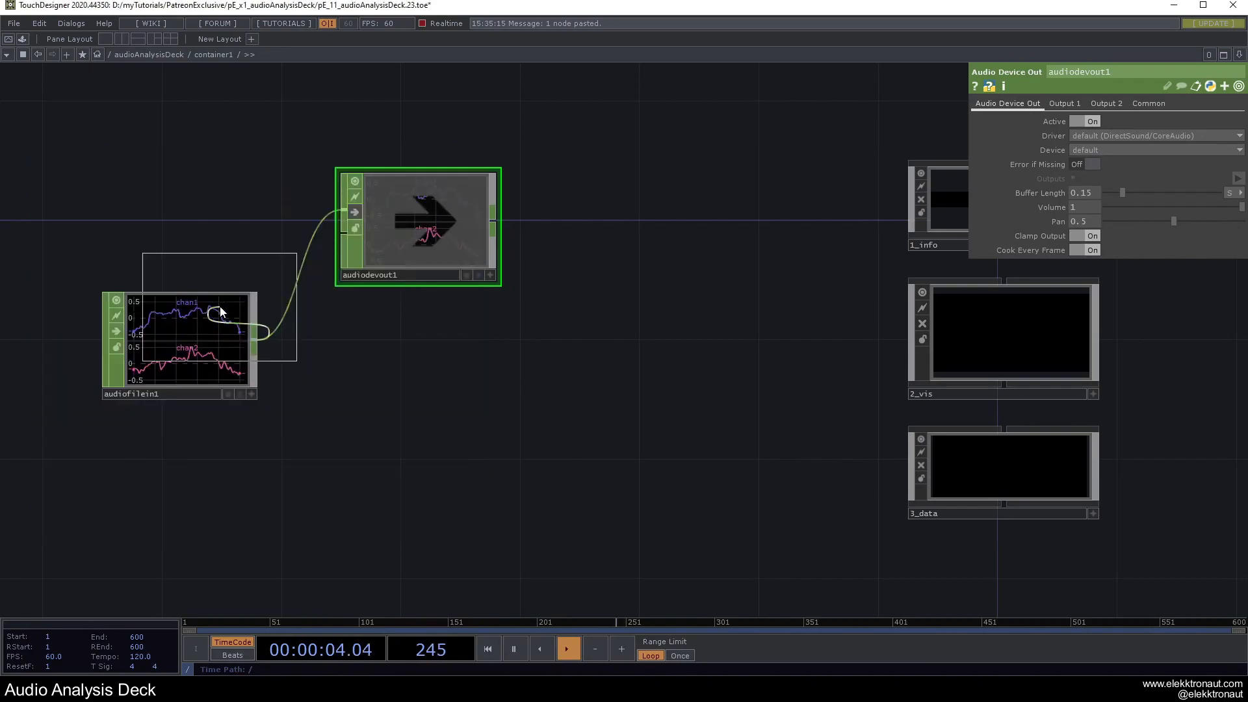
click(414, 348)
drag(521, 484, 602, 415)
drag(533, 395, 530, 409)
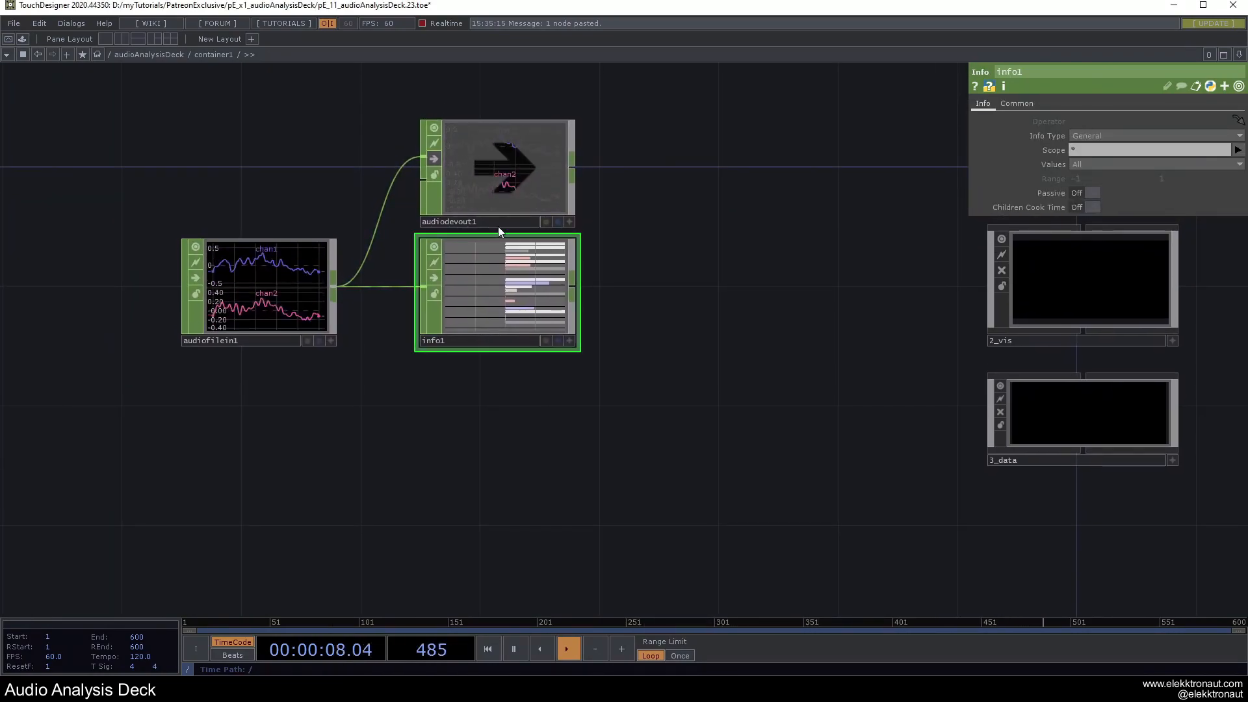
drag(596, 270, 412, 343)
drag(676, 392, 633, 419)
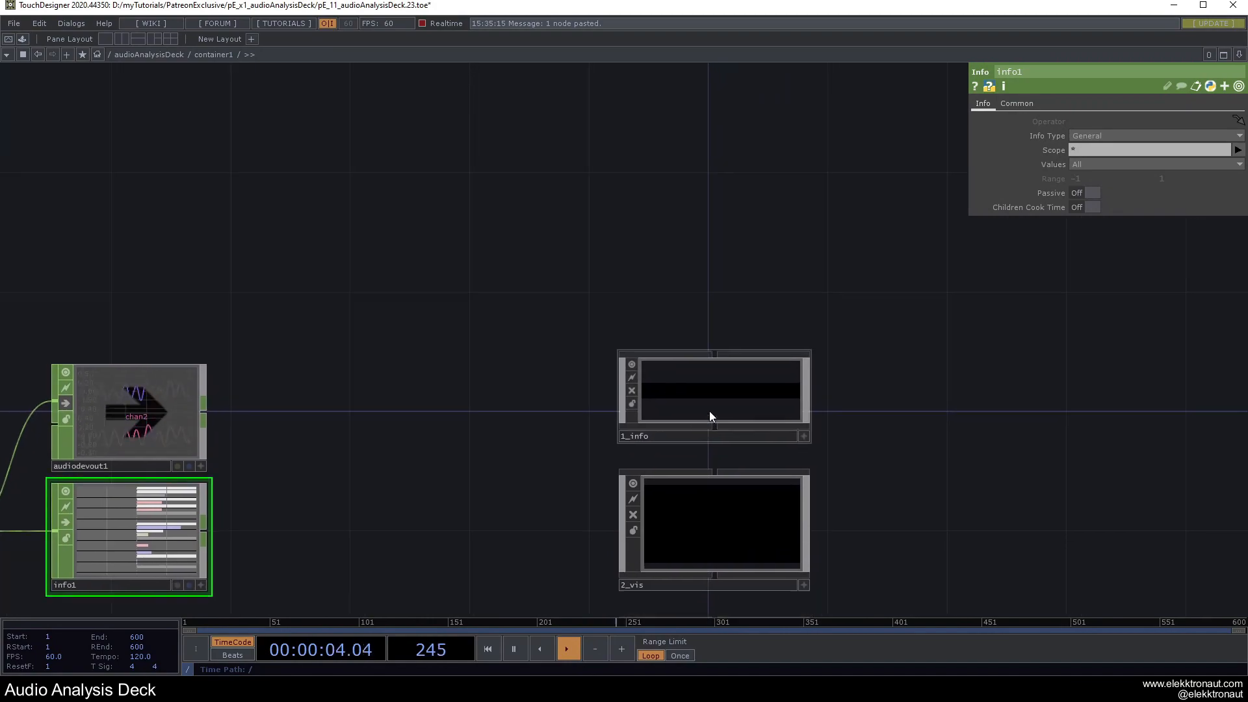
Preview the deck's output window, then go into the empty 1_info network.
click(691, 364)
scroll(692, 364, up, 3)
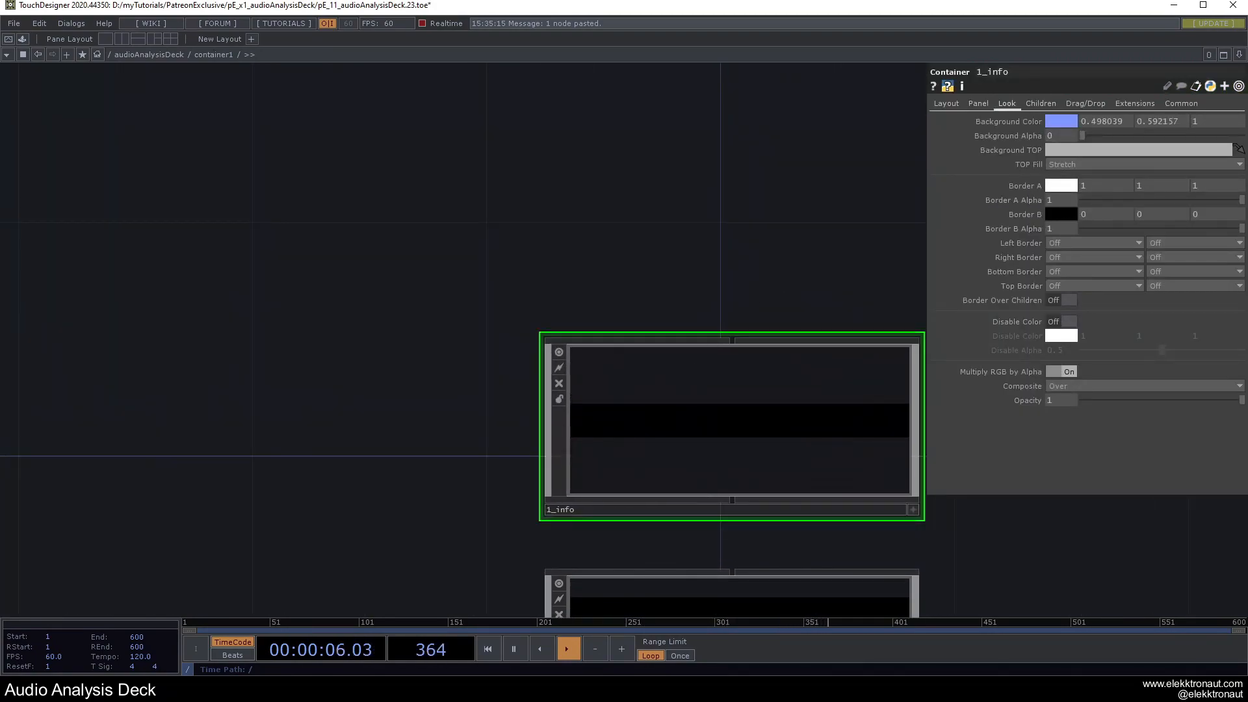
key(alt+Tab)
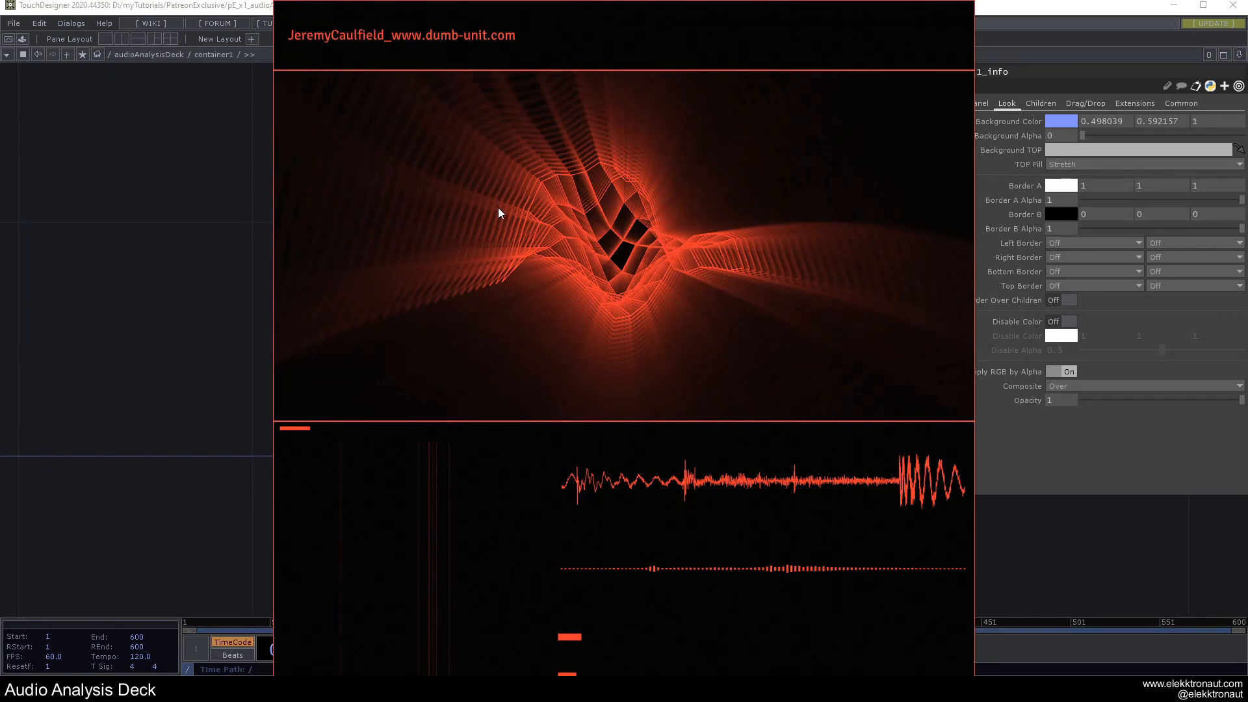
key(Escape)
scroll(714, 442, up, 5)
scroll(437, 220, up, 2)
drag(440, 276, 444, 366)
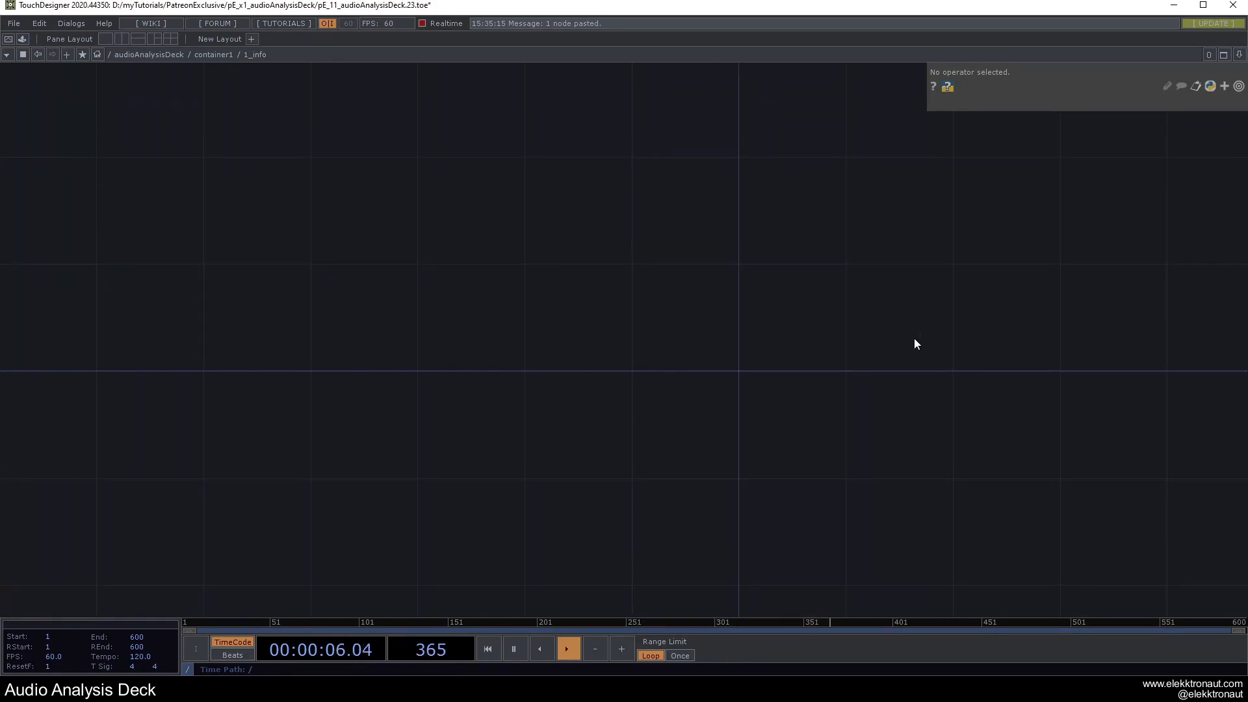
drag(696, 382, 613, 387)
Add a Text TOP named text1 inside 1_info.
key(Tab)
text(te)
click(455, 227)
click(726, 304)
click(642, 358)
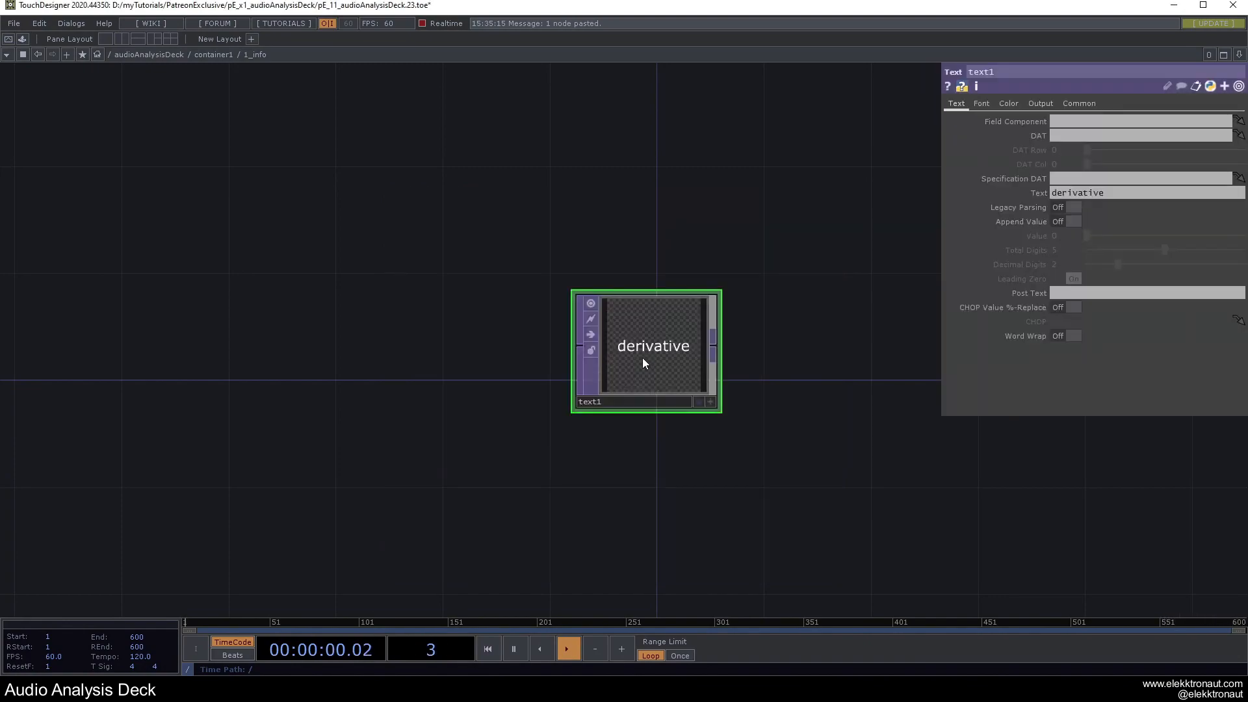
drag(643, 357, 643, 382)
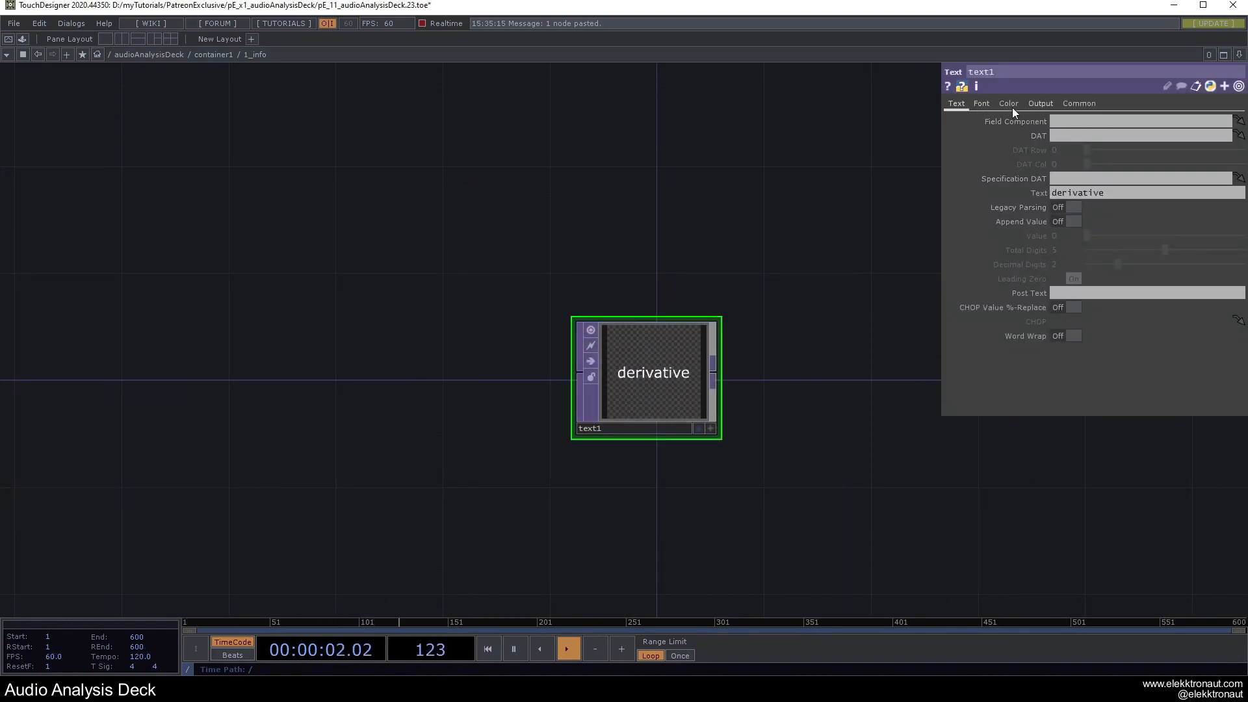
Set text1's resolution to me.parent().width by me.parent().height (1080×108).
click(1067, 103)
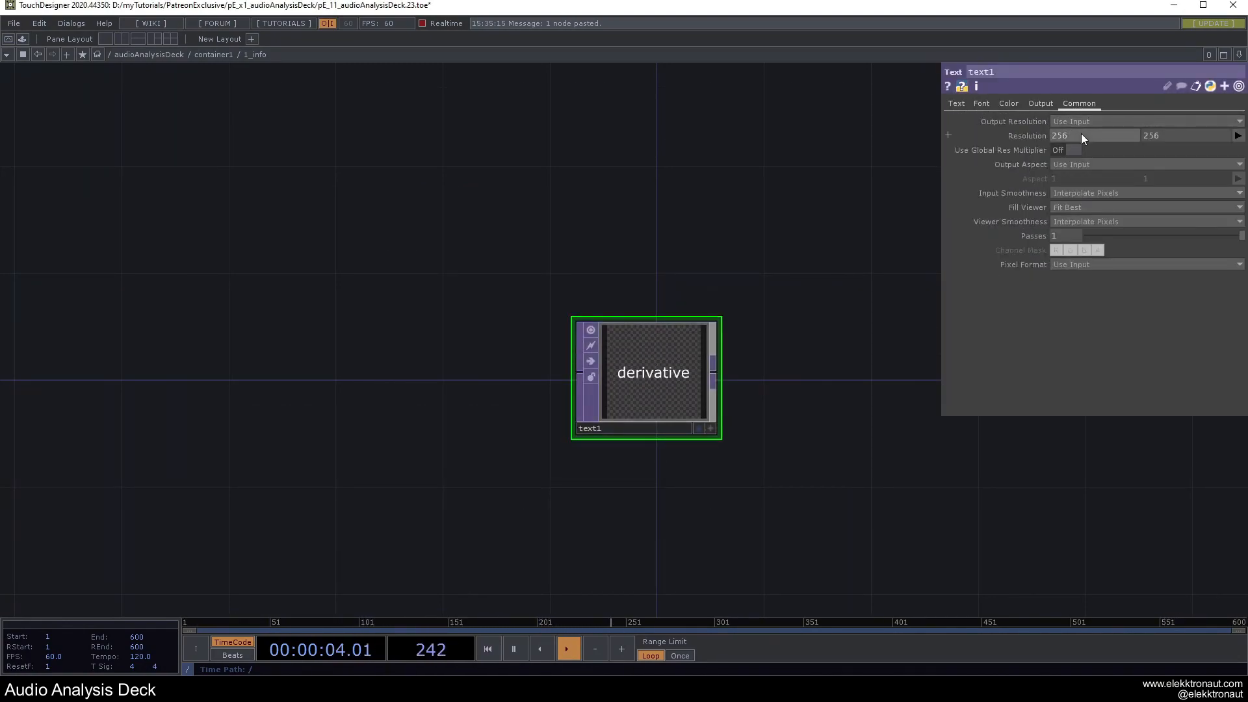
text(me.parent().width)
click(1173, 136)
text(me.parent().width)
click(747, 166)
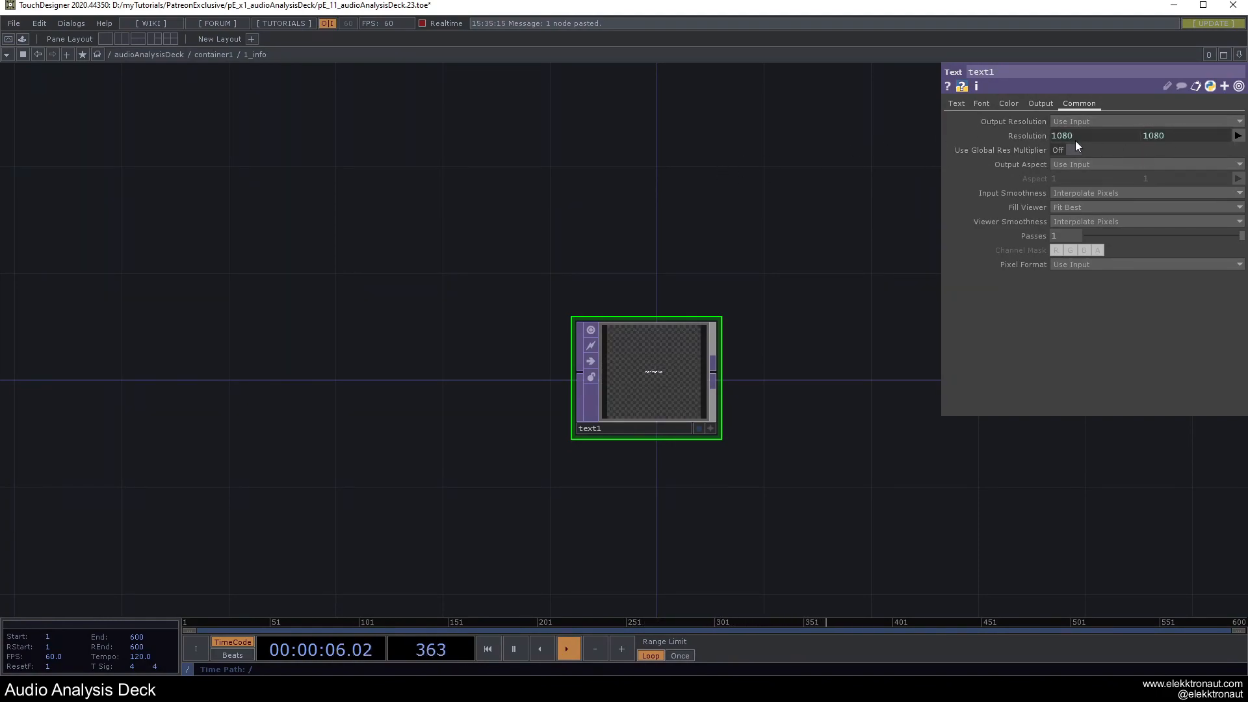
click(1042, 136)
double_click(1113, 164)
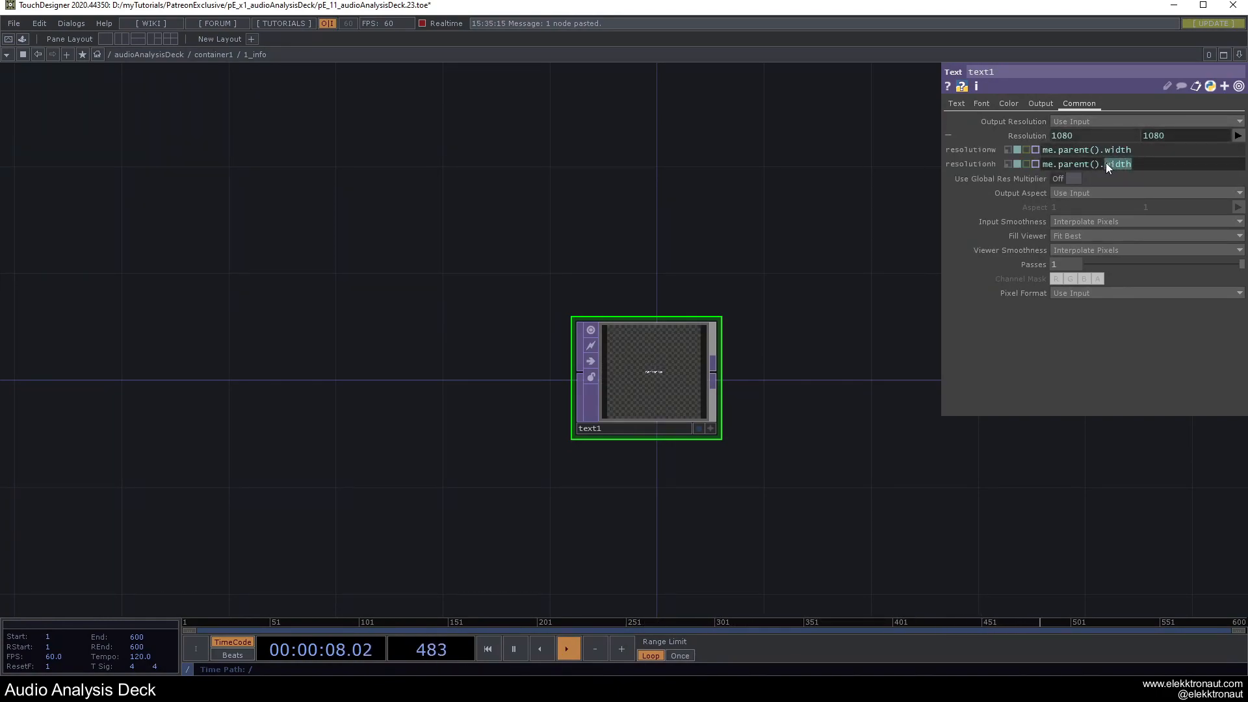
text(height)
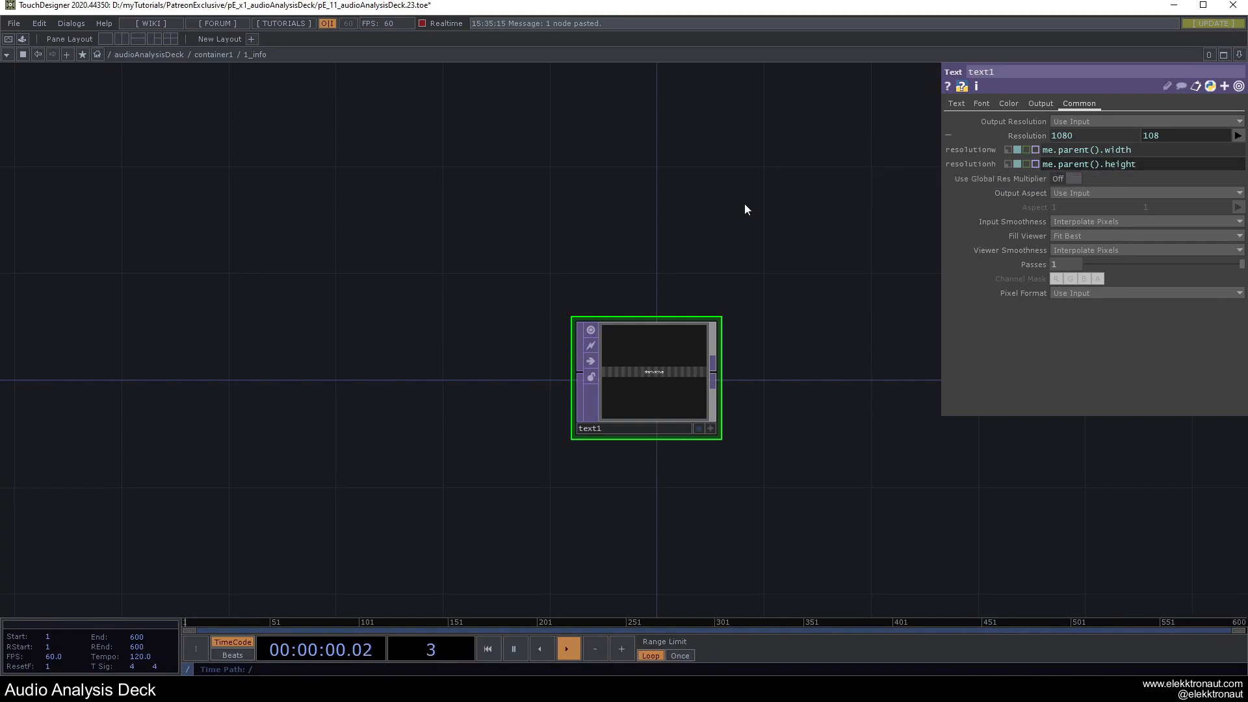
click(719, 325)
Move text1 up and append a Null TOP after it.
scroll(661, 391, up, 5)
drag(648, 359, 647, 307)
drag(479, 229, 151, 199)
key(ctrl+alt+n)
Place null1 after text1, then select the panel containers in container1.
click(719, 349)
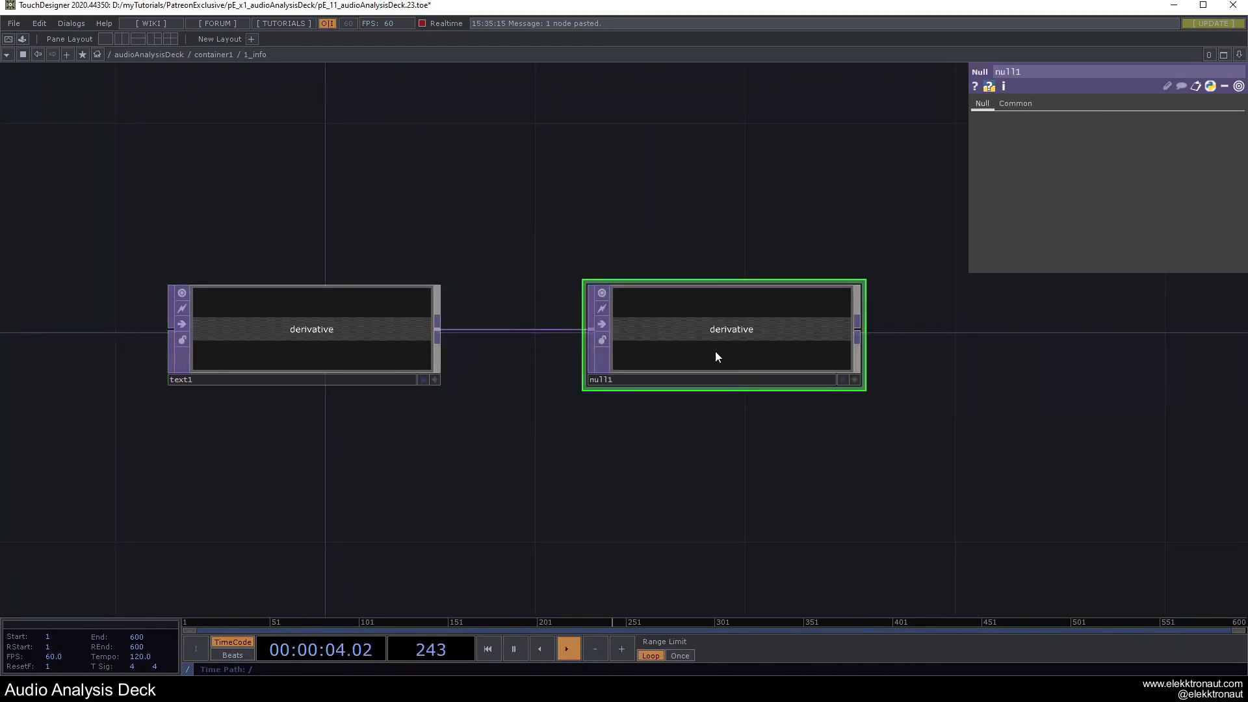
scroll(588, 288, down, 6)
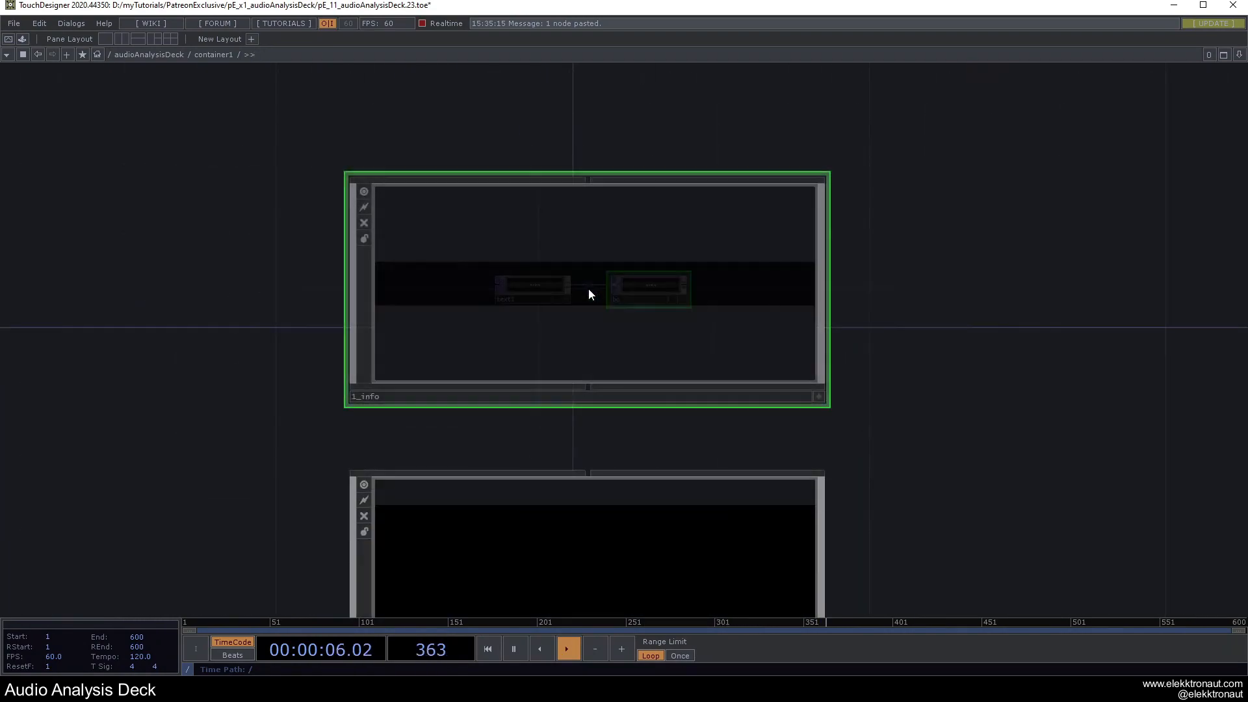
middle_drag(582, 324, 593, 377)
drag(707, 465, 671, 433)
right_drag(678, 492, 495, 231)
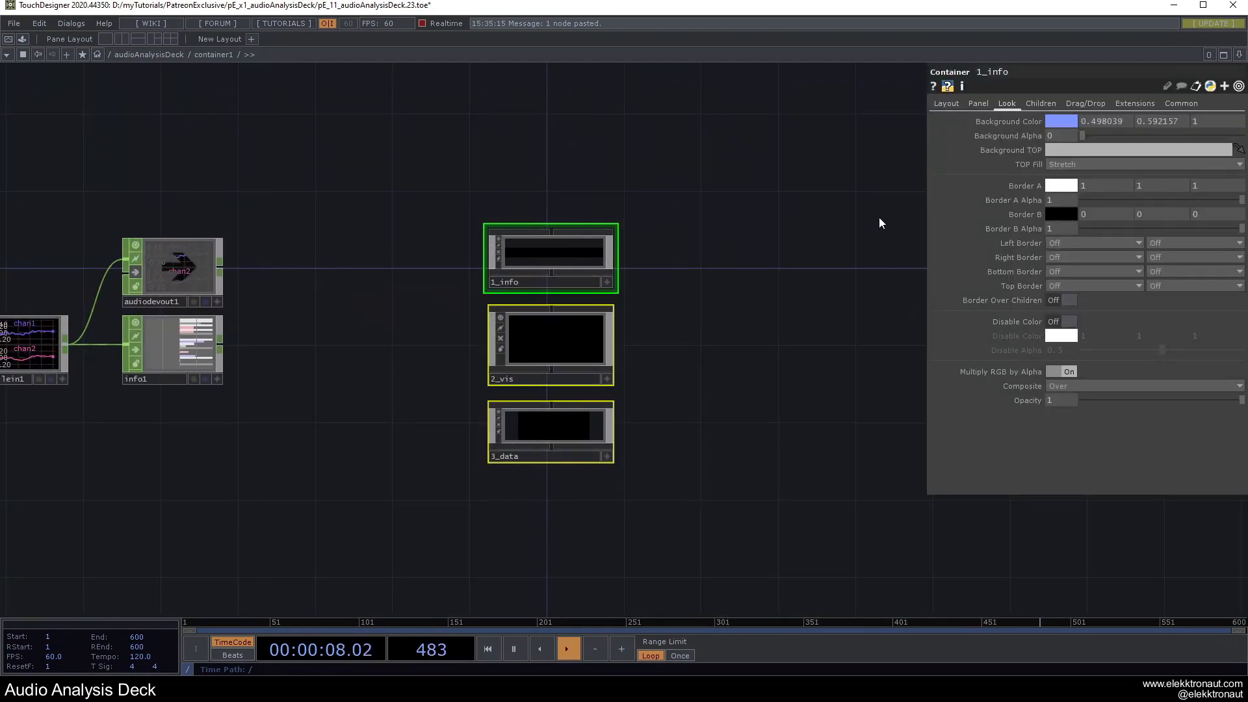
Set 1_info's Background TOP to ./bg.
click(1057, 150)
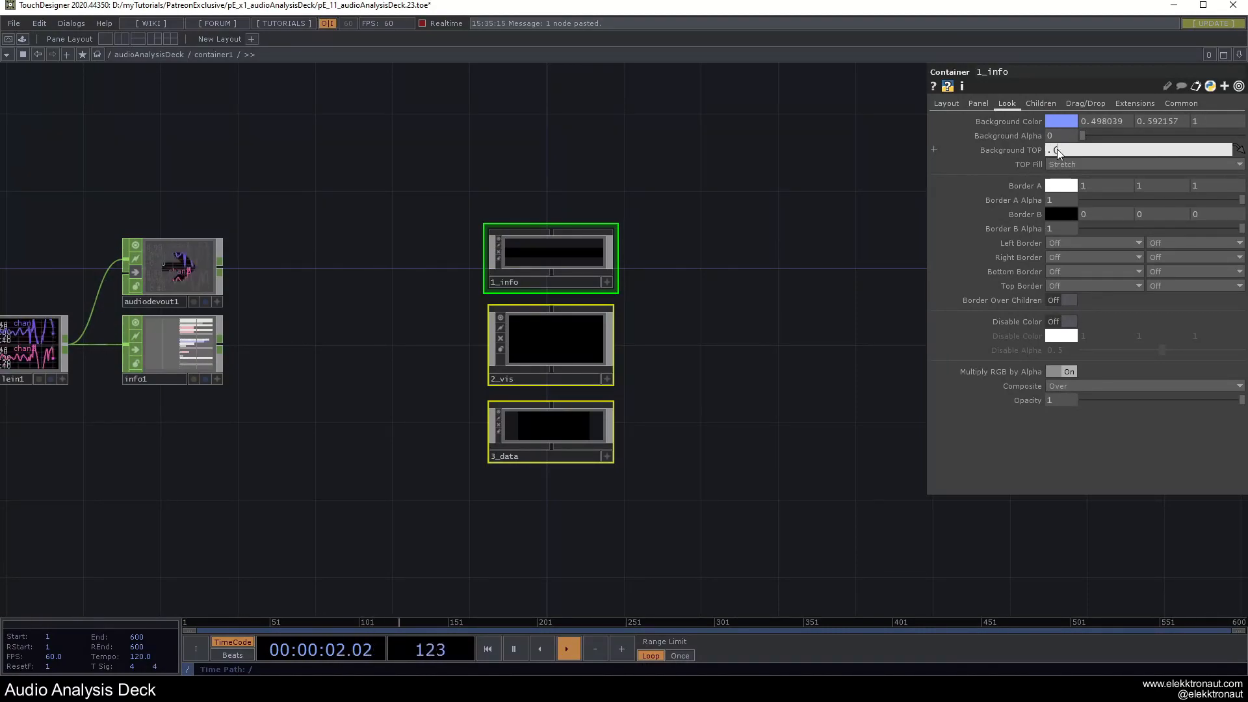
text(./bg)
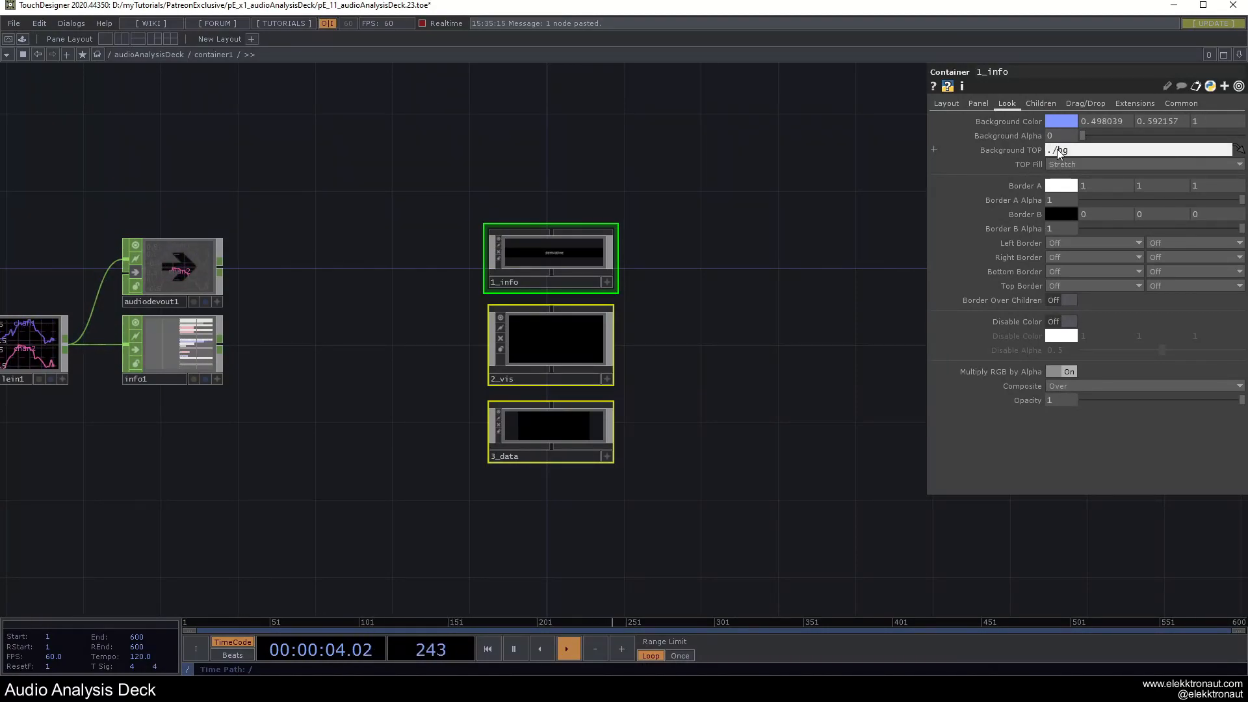
click(560, 266)
scroll(560, 265, up, 3)
drag(817, 292, 814, 384)
scroll(571, 350, up, 1)
scroll(462, 333, up, 6)
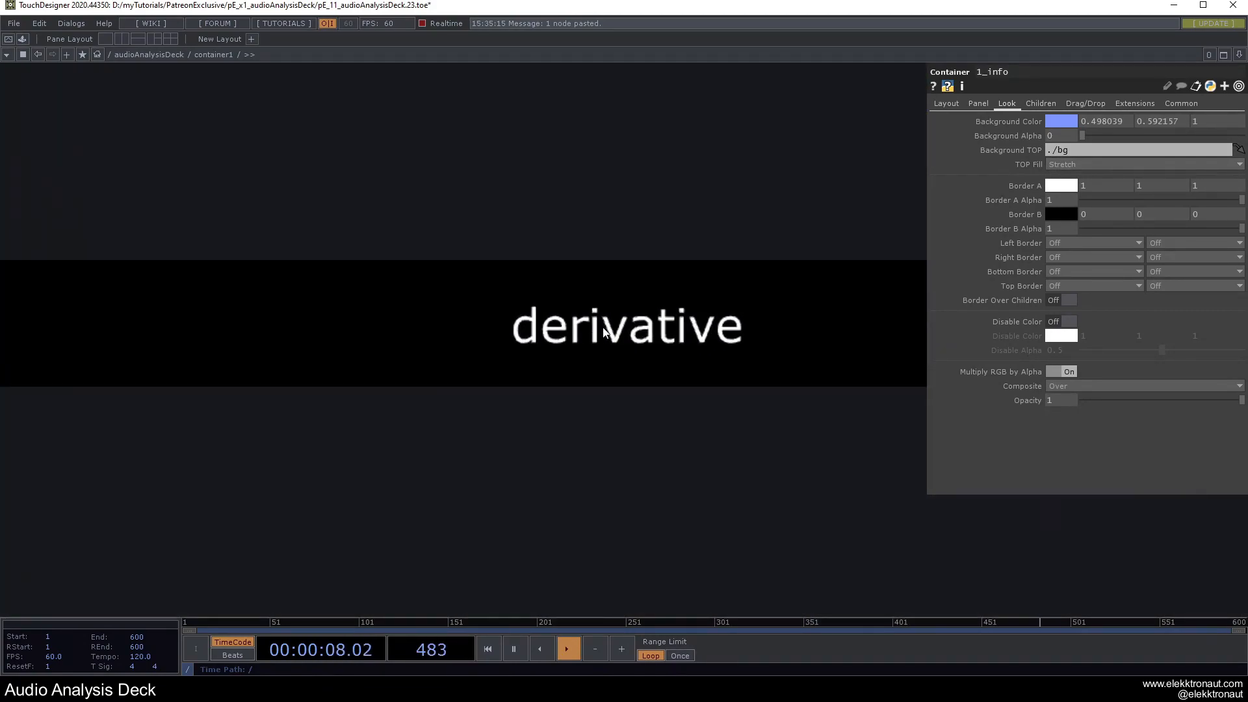
Preview the deck in perform mode with F1, then return and select text1.
key(F1)
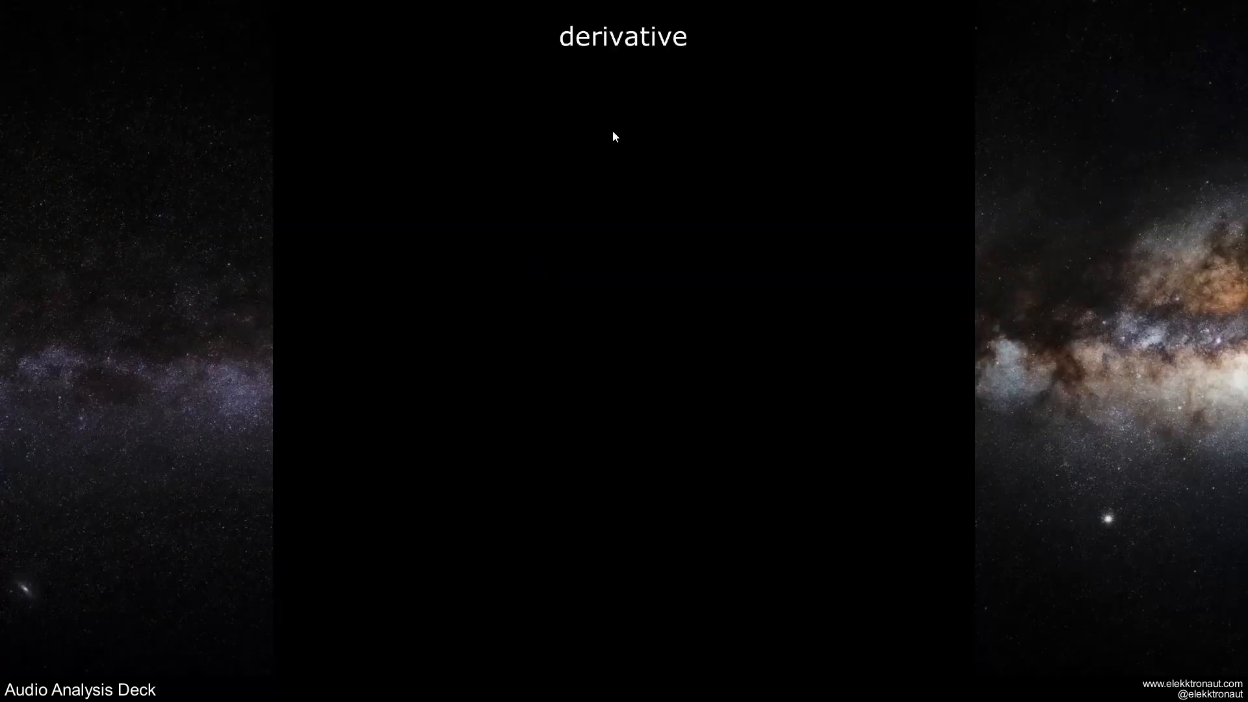
key(Escape)
drag(537, 259, 1019, 266)
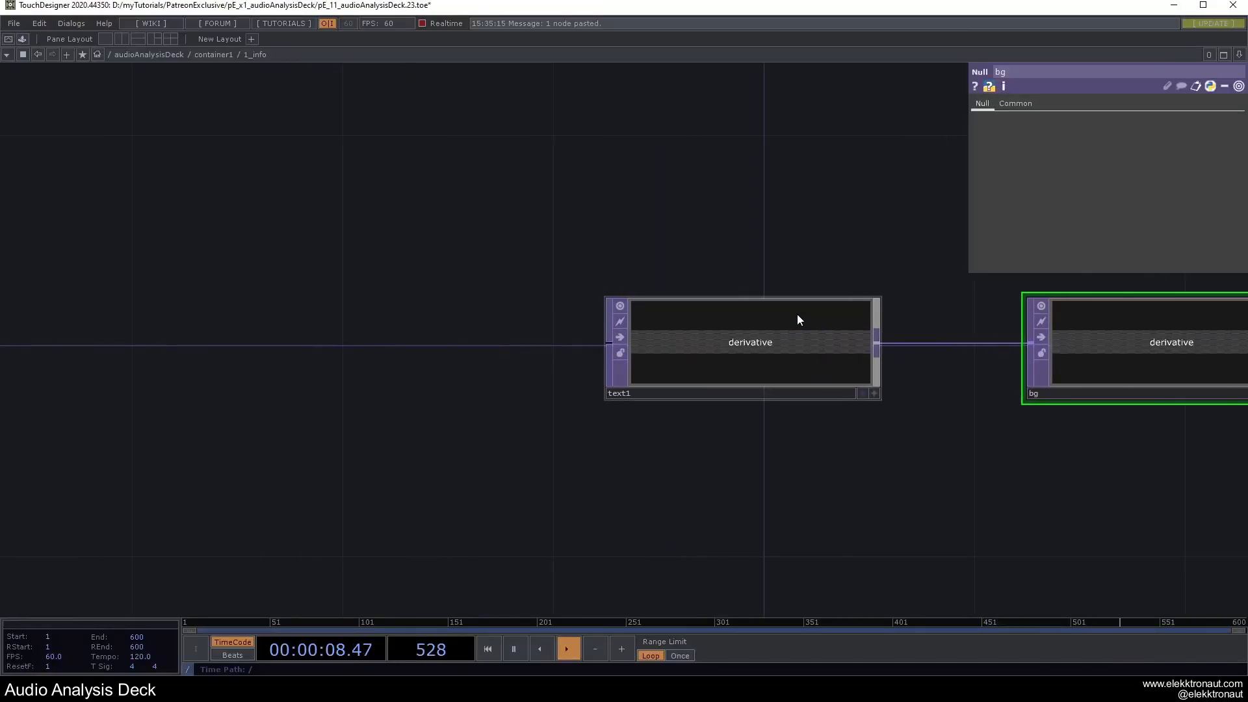
click(799, 312)
Left-align text1's derivative label and offset it 25 along X.
click(1009, 104)
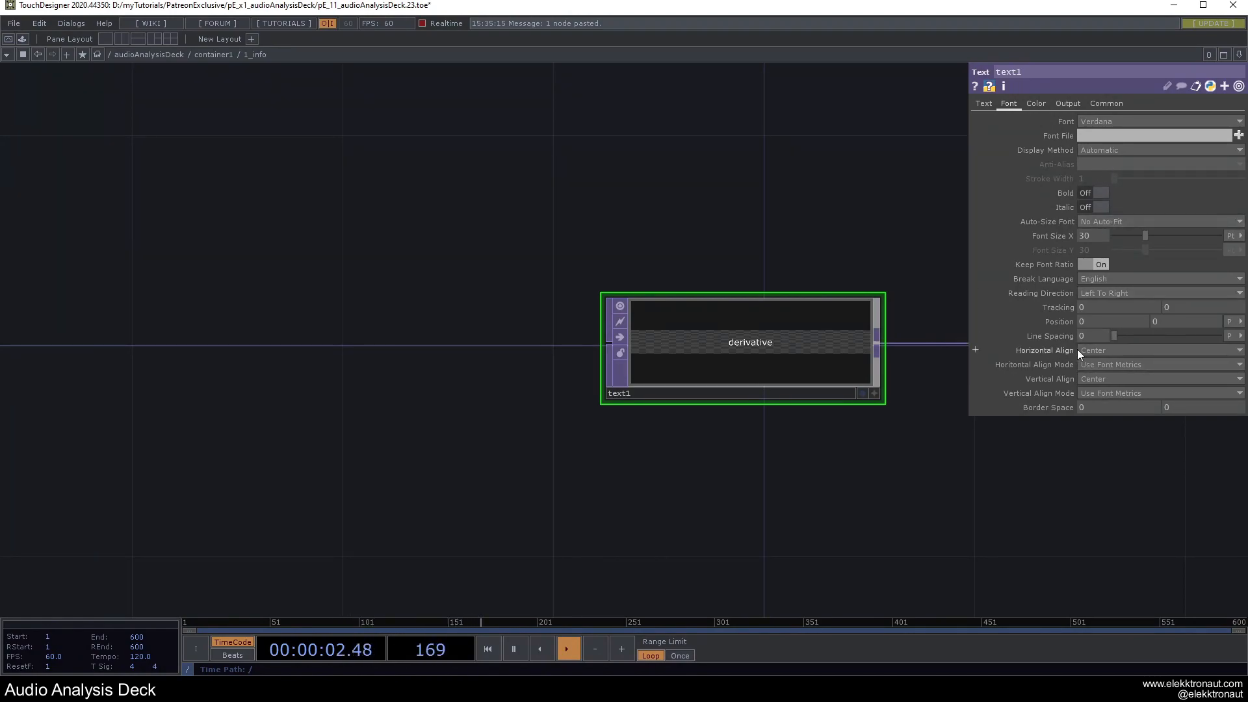
click(1106, 361)
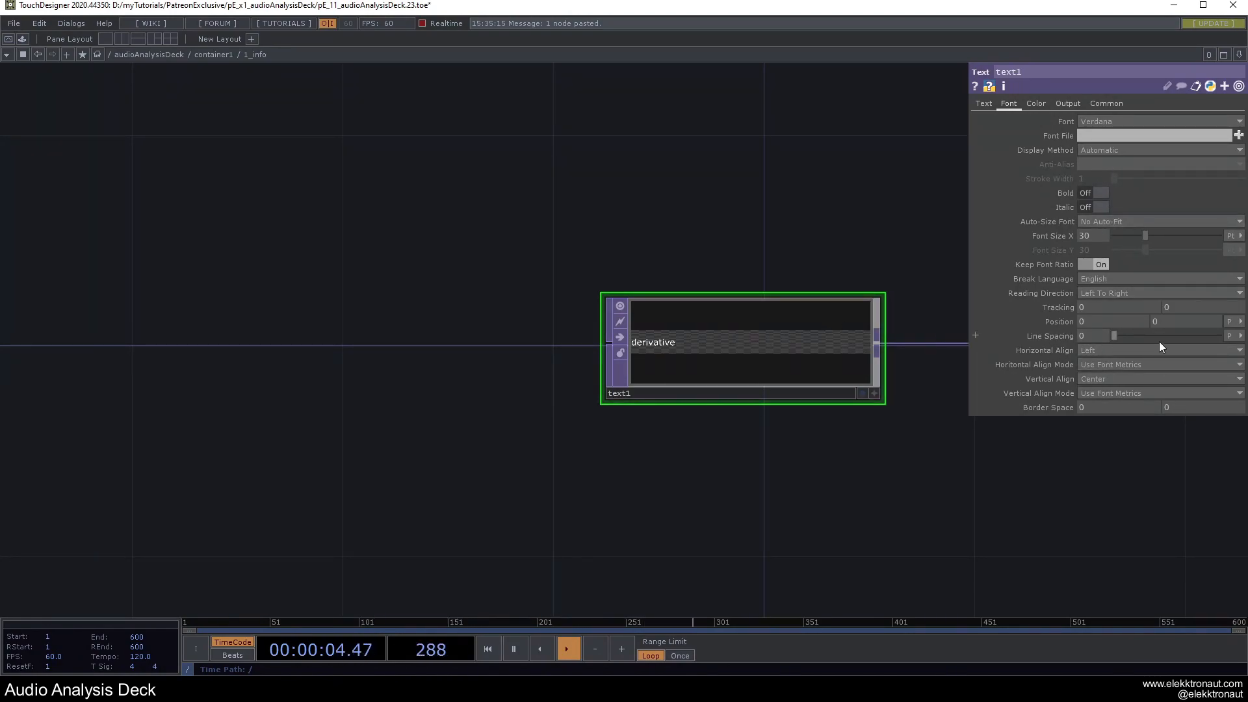
middle_drag(1087, 322, 976, 320)
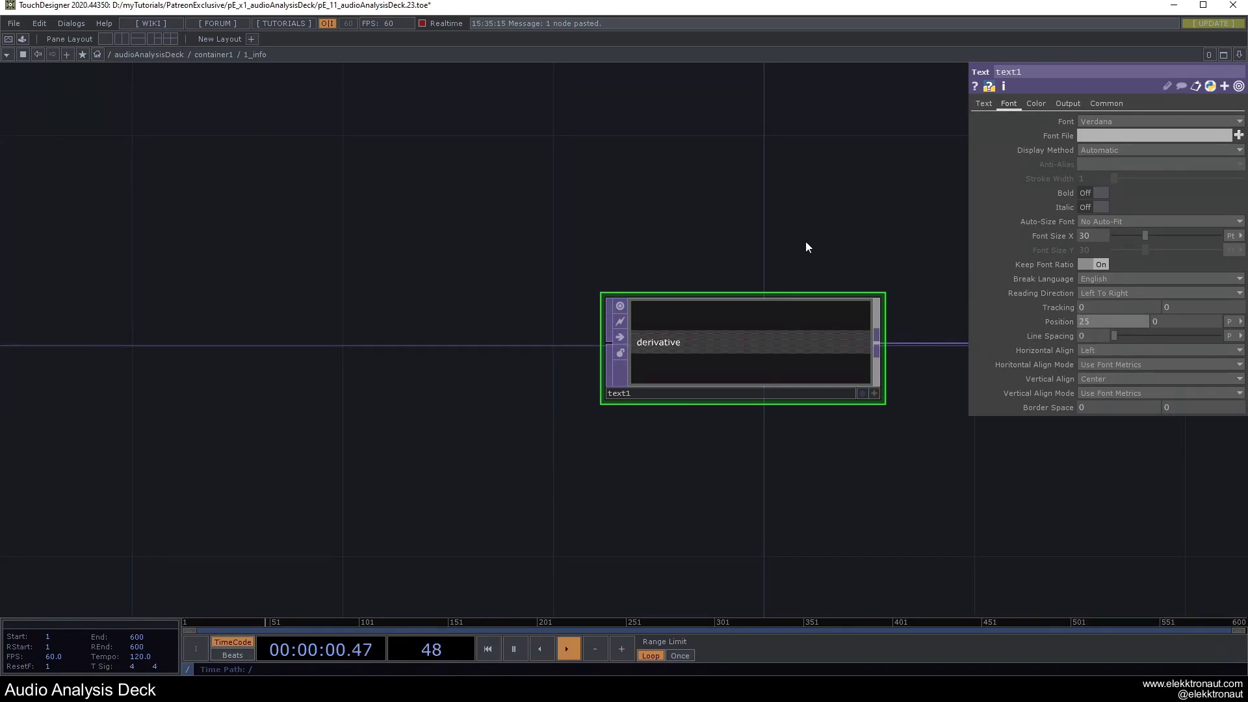
scroll(663, 263, down, 5)
scroll(707, 268, up, 3)
Change text1's font to Signika and zoom out to container1's network.
click(1089, 121)
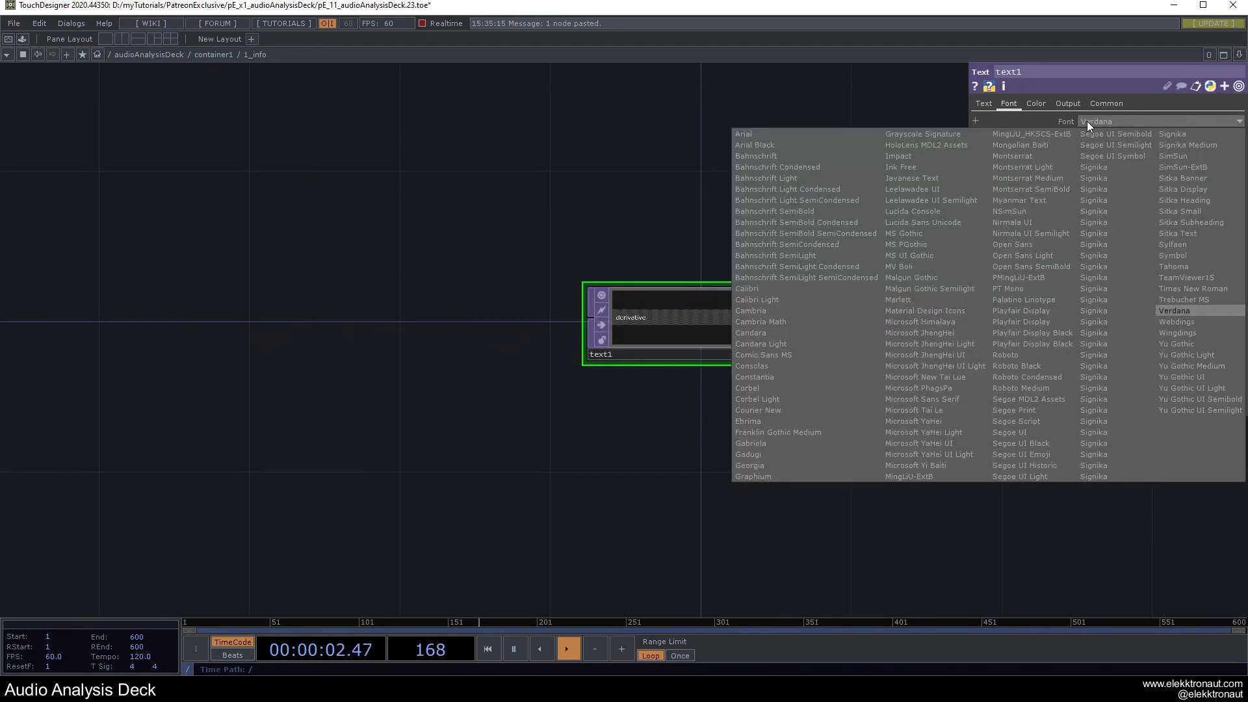
click(1091, 200)
scroll(686, 305, up, 6)
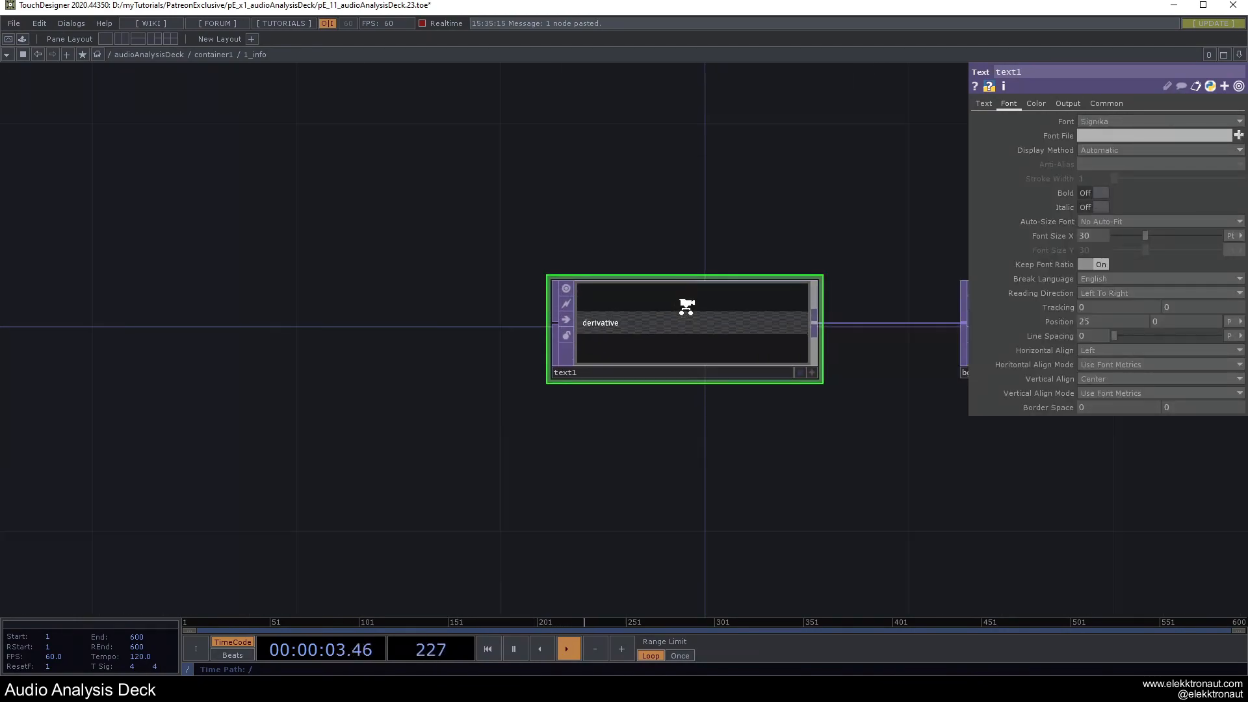
click(985, 104)
scroll(701, 217, down, 3)
drag(413, 182, 608, 295)
scroll(606, 294, down, 5)
mouse_move(477, 303)
mouse_down()
mouse_move(625, 318)
mouse_move(557, 306)
mouse_up()
scroll(551, 331, down, 8)
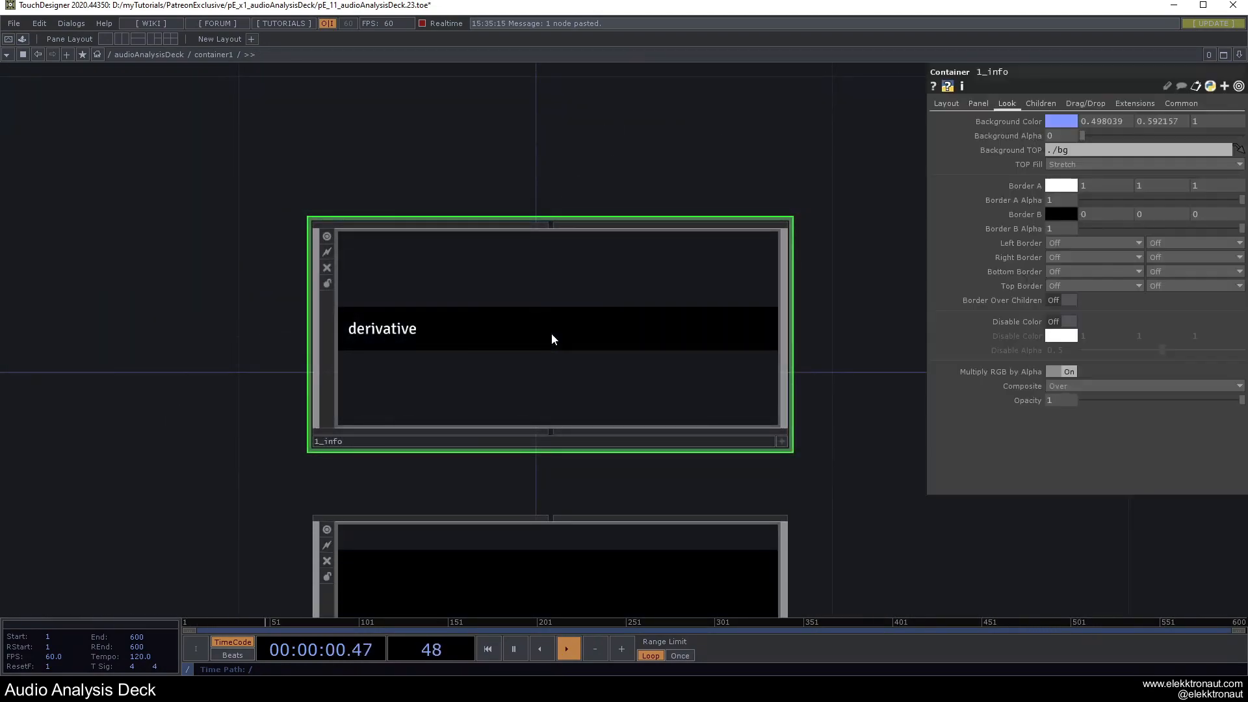
Inspect the expression behind audiofilein1's File parameter.
drag(335, 333, 589, 342)
scroll(490, 353, up, 4)
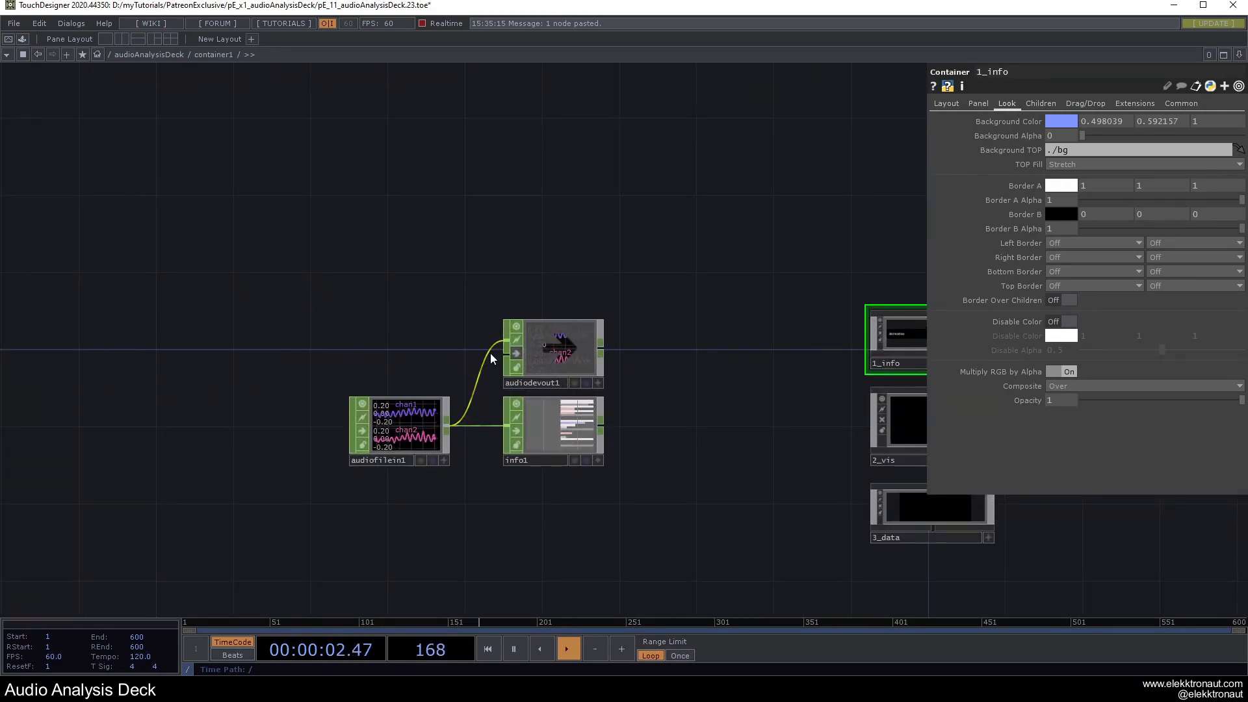
scroll(427, 421, up, 3)
click(420, 416)
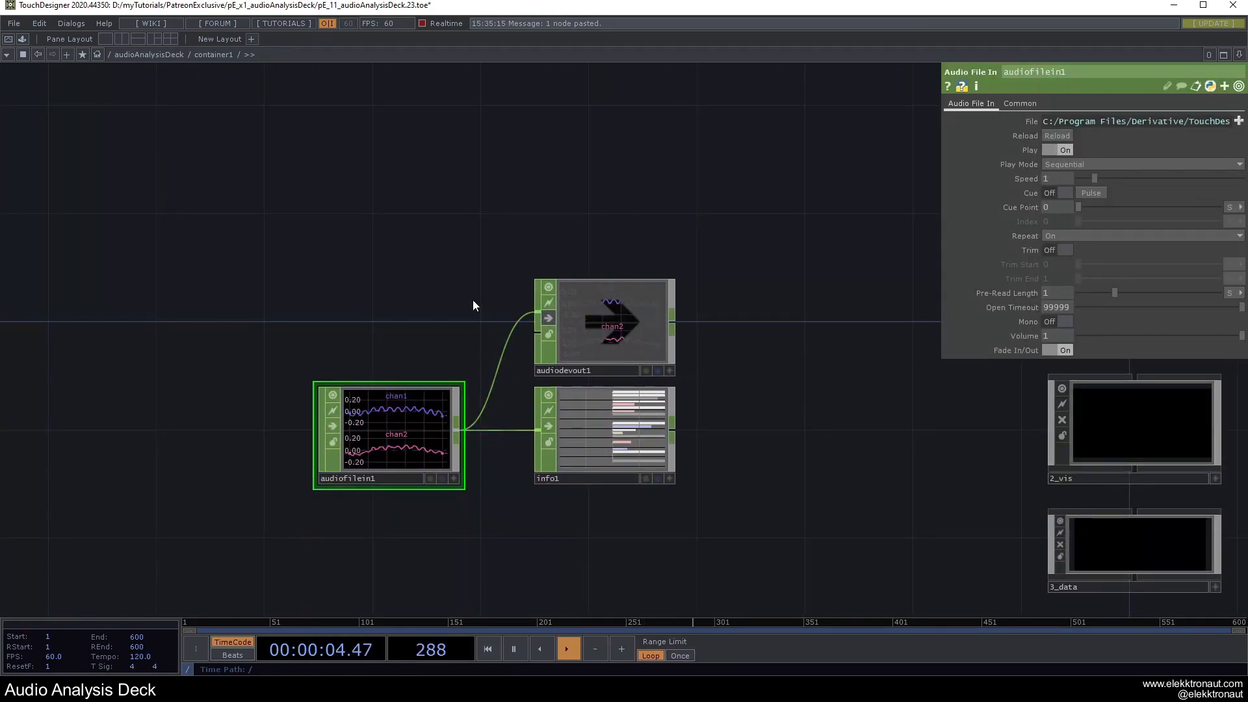
drag(466, 317, 479, 290)
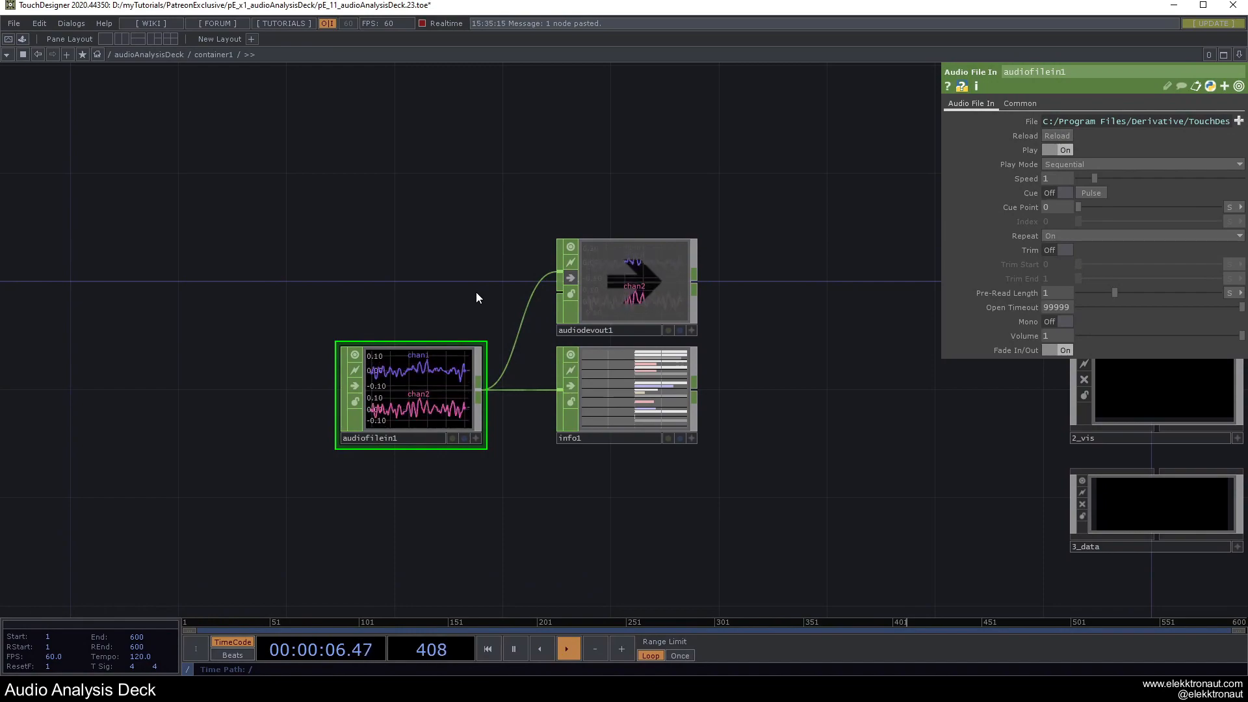
click(1035, 125)
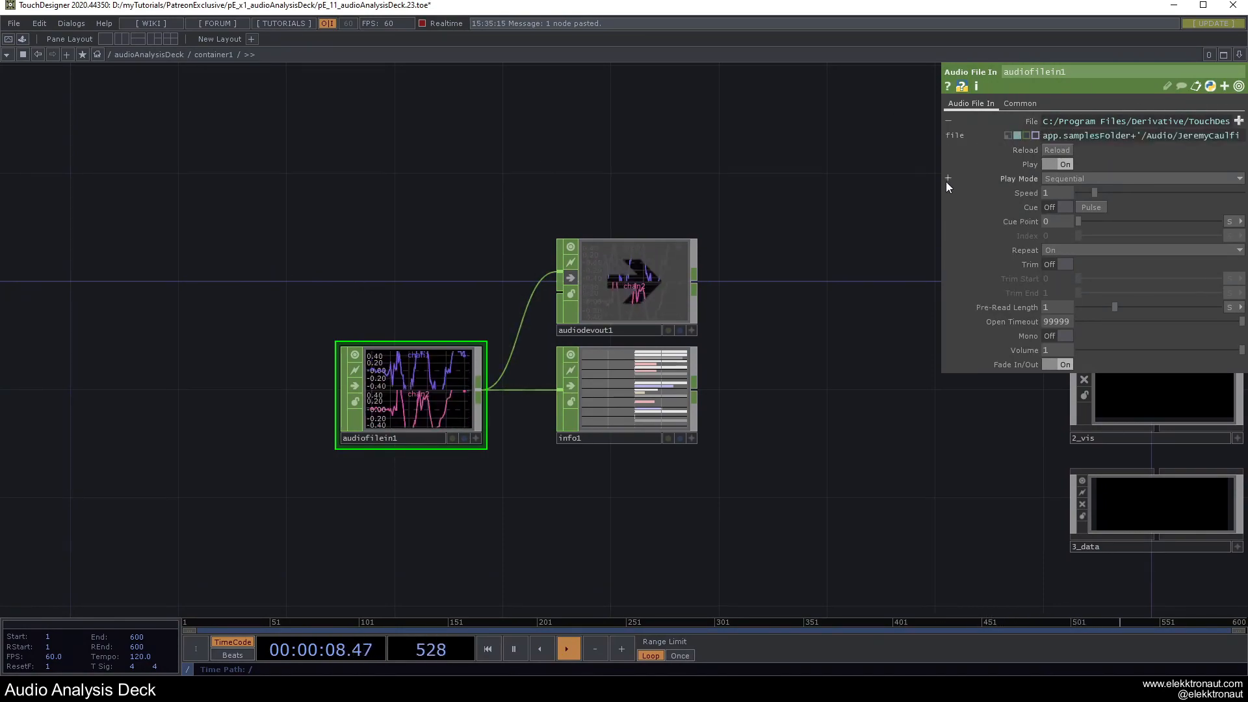
mouse_move(944, 182)
mouse_down()
mouse_move(610, 182)
mouse_move(966, 181)
mouse_up()
click(1048, 101)
click(999, 102)
scroll(656, 397, up, 8)
Check info1's values, return into 1_info, and bring up the operator creation dialog.
click(655, 362)
scroll(655, 362, down, 4)
scroll(657, 371, up, 2)
scroll(657, 373, down, 6)
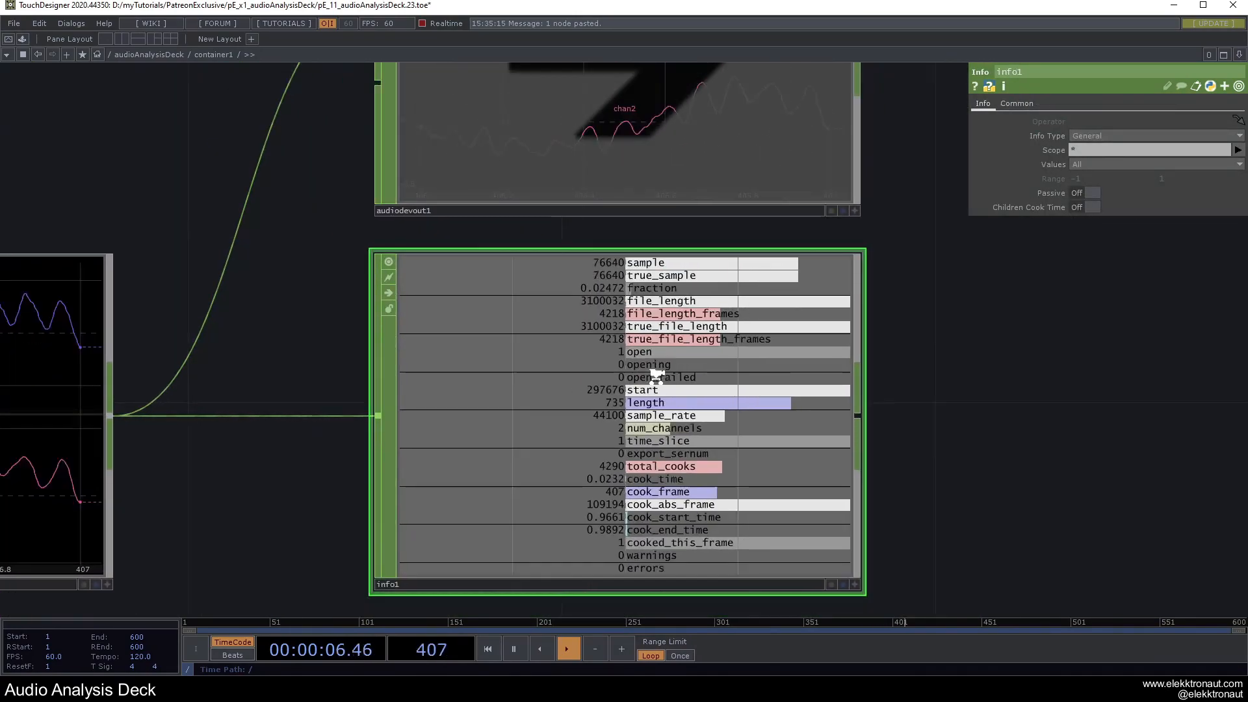
drag(753, 341, 689, 353)
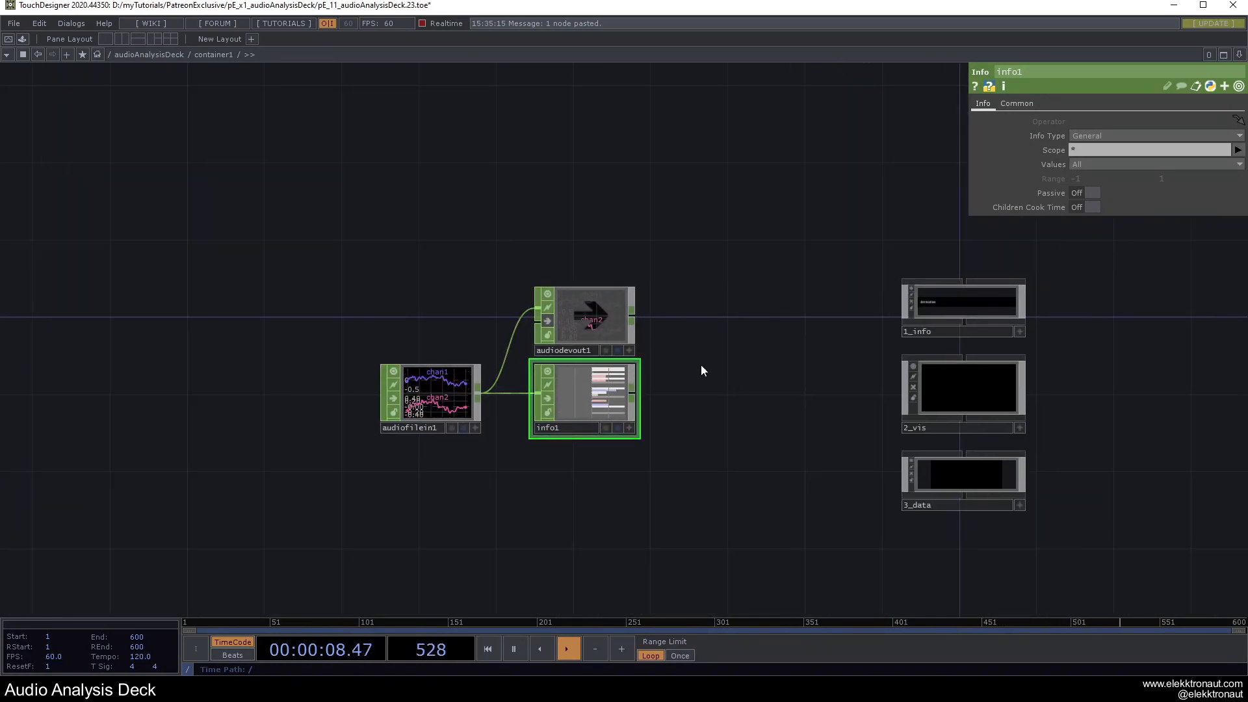
drag(883, 312, 720, 382)
scroll(772, 372, up, 10)
drag(145, 290, 517, 384)
scroll(445, 367, down, 3)
drag(367, 319, 881, 340)
key(Tab)
Create a new Table DAT, table1, inside 1_info.
text(ta)
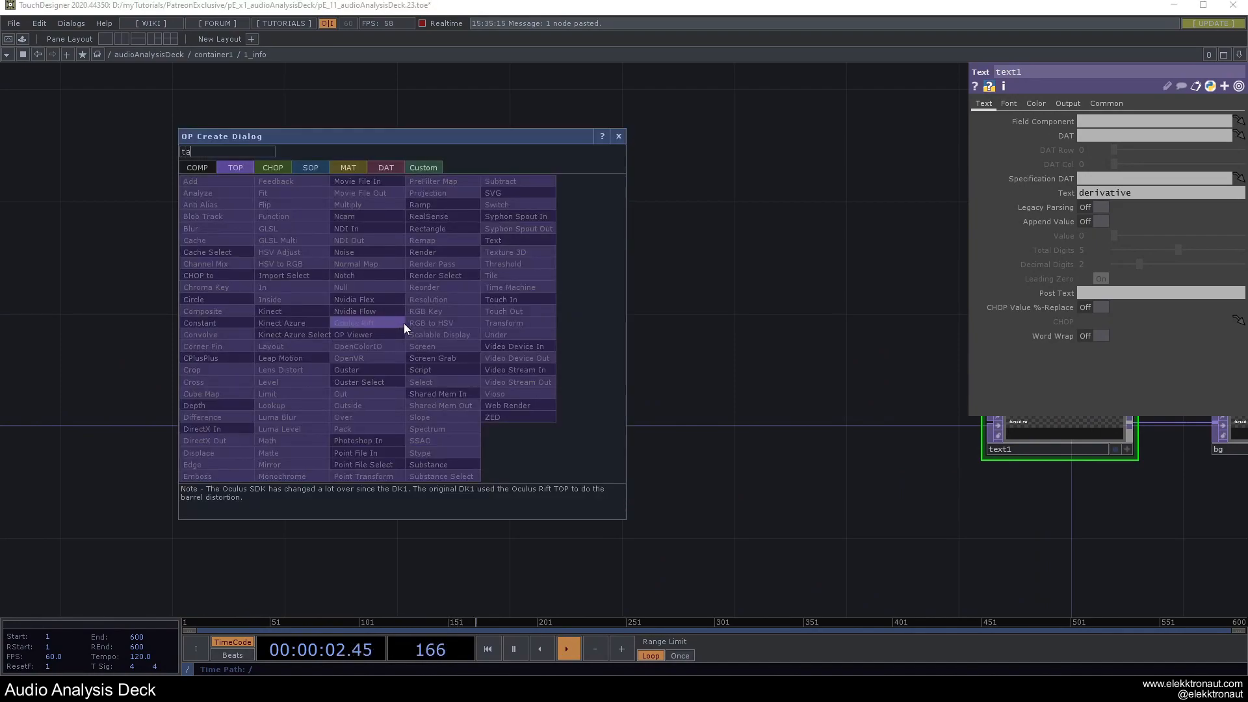
click(382, 169)
click(268, 452)
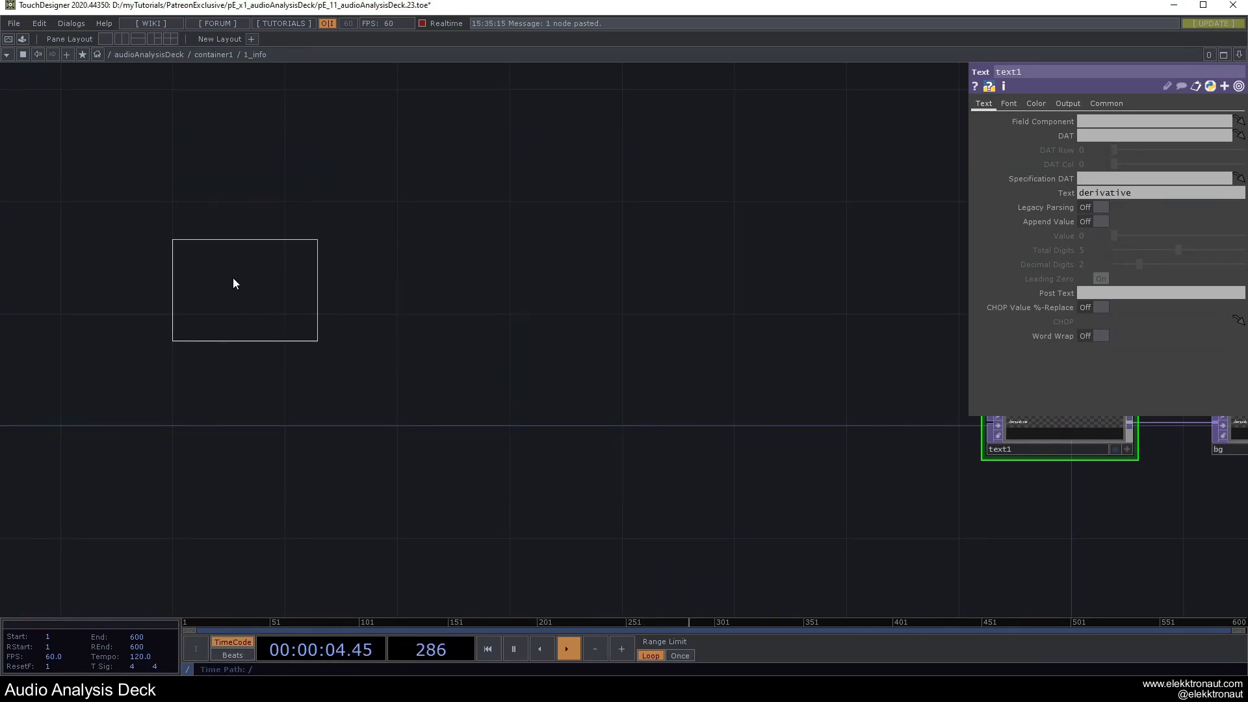
click(202, 254)
drag(290, 366, 457, 381)
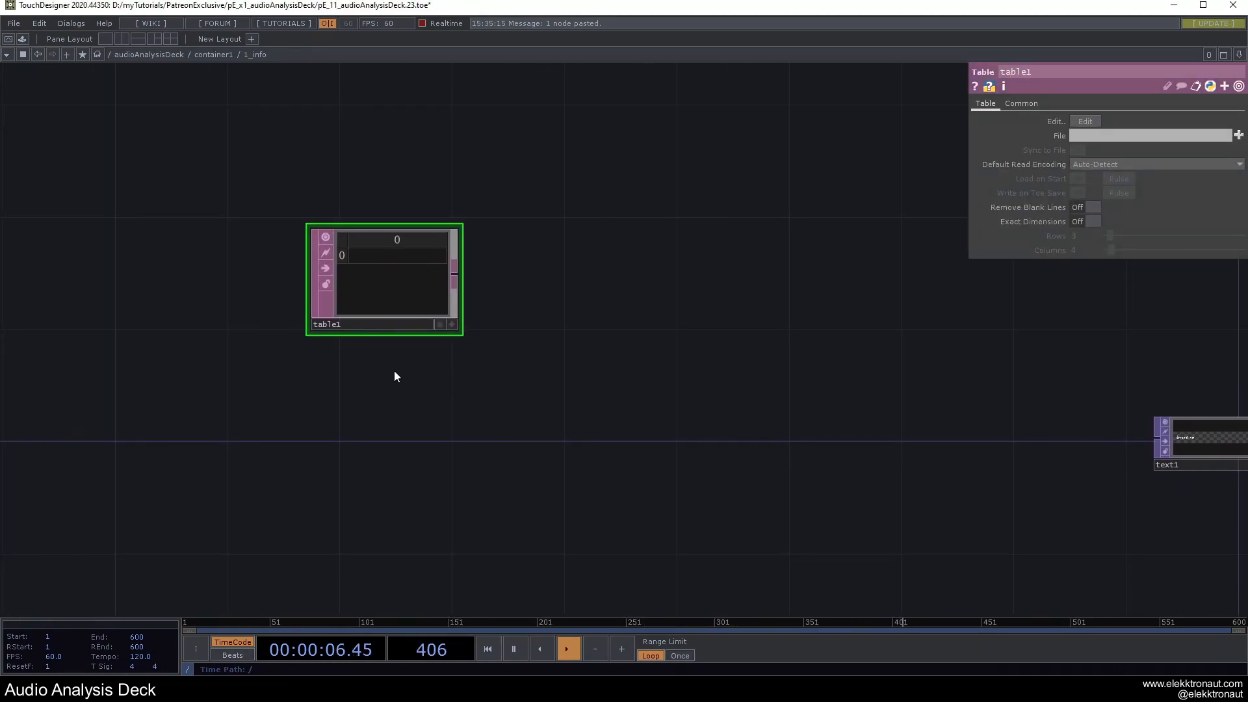
Enter str( op('../audiofilein1').par.file ) into table1's first cell.
scroll(332, 323, up, 3)
click(496, 329)
drag(558, 265, 741, 360)
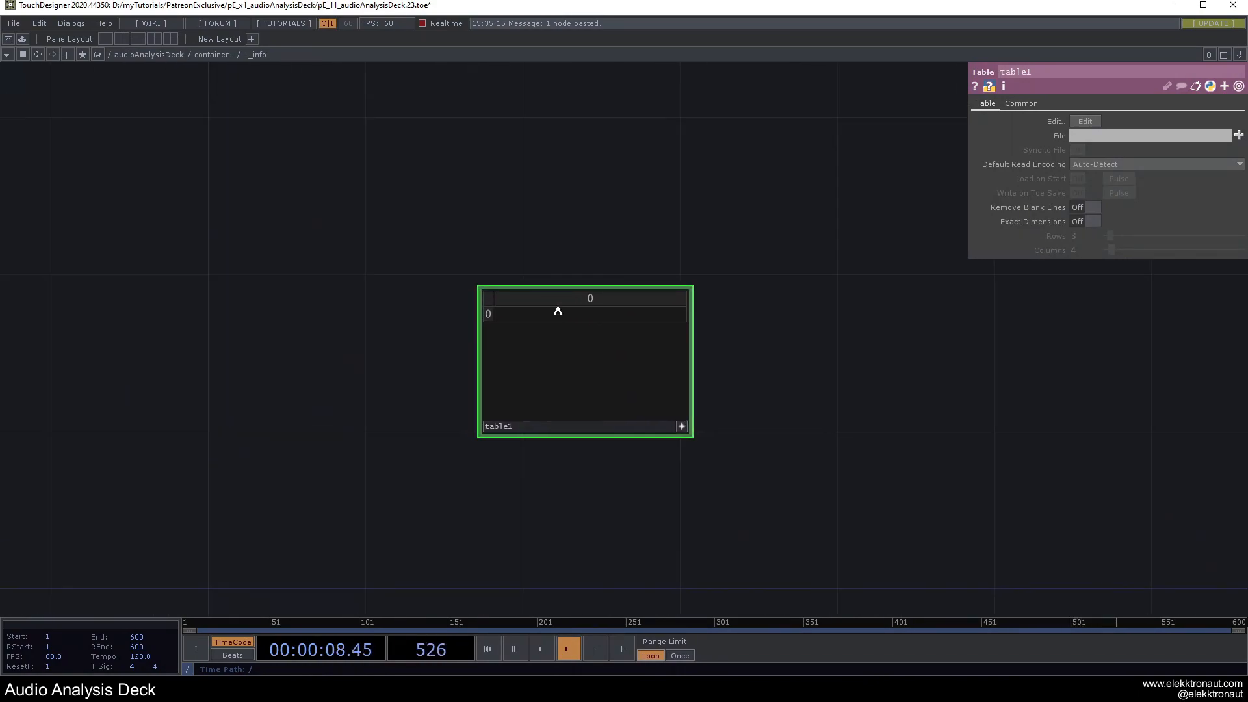
click(563, 319)
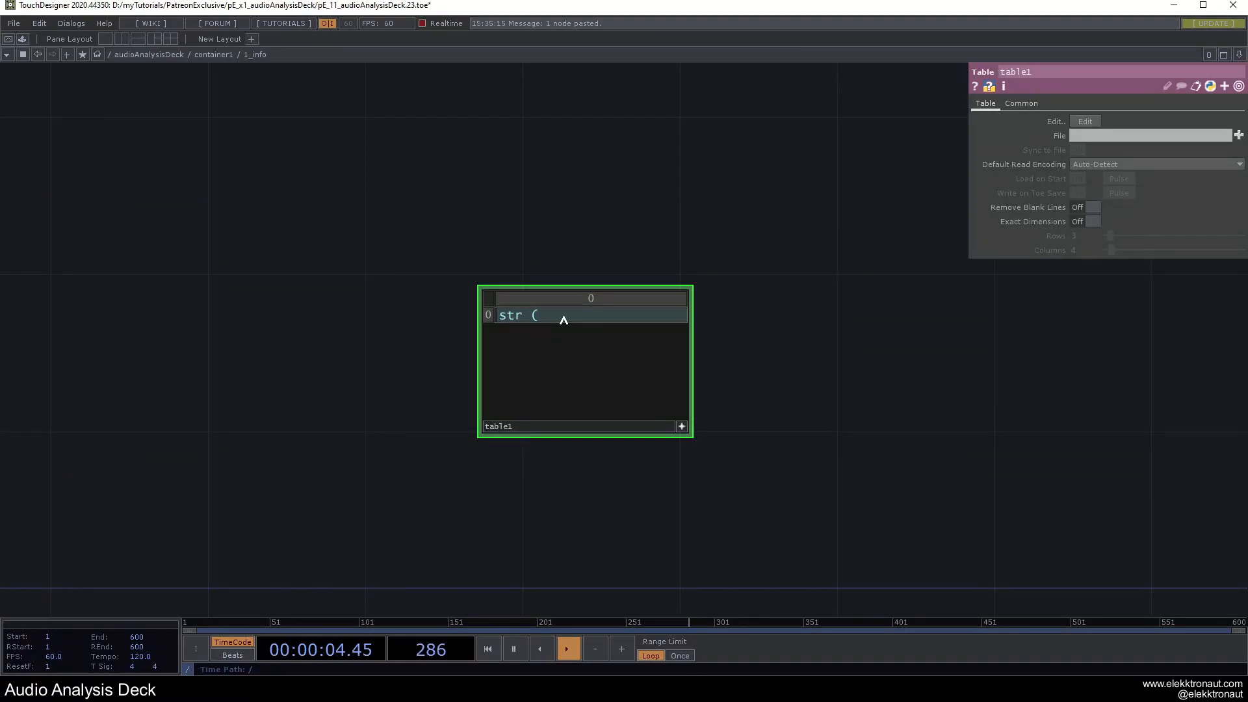
scroll(585, 275, up, 3)
scroll(624, 339, up, 4)
scroll(624, 339, up, 2)
scroll(781, 309, down, 5)
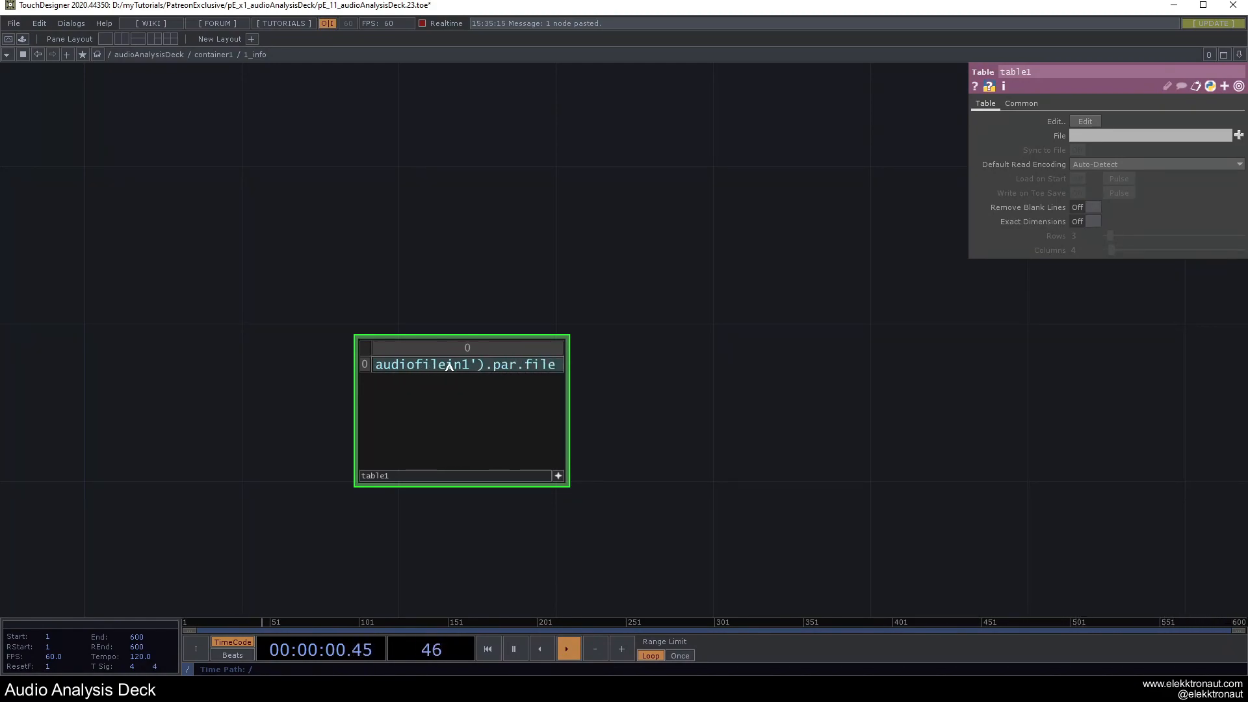
click(508, 271)
scroll(585, 273, down, 15)
Check audiofilein1's full file path in a widened parameter panel.
drag(550, 276, 508, 275)
middle_drag(507, 275, 416, 296)
click(244, 356)
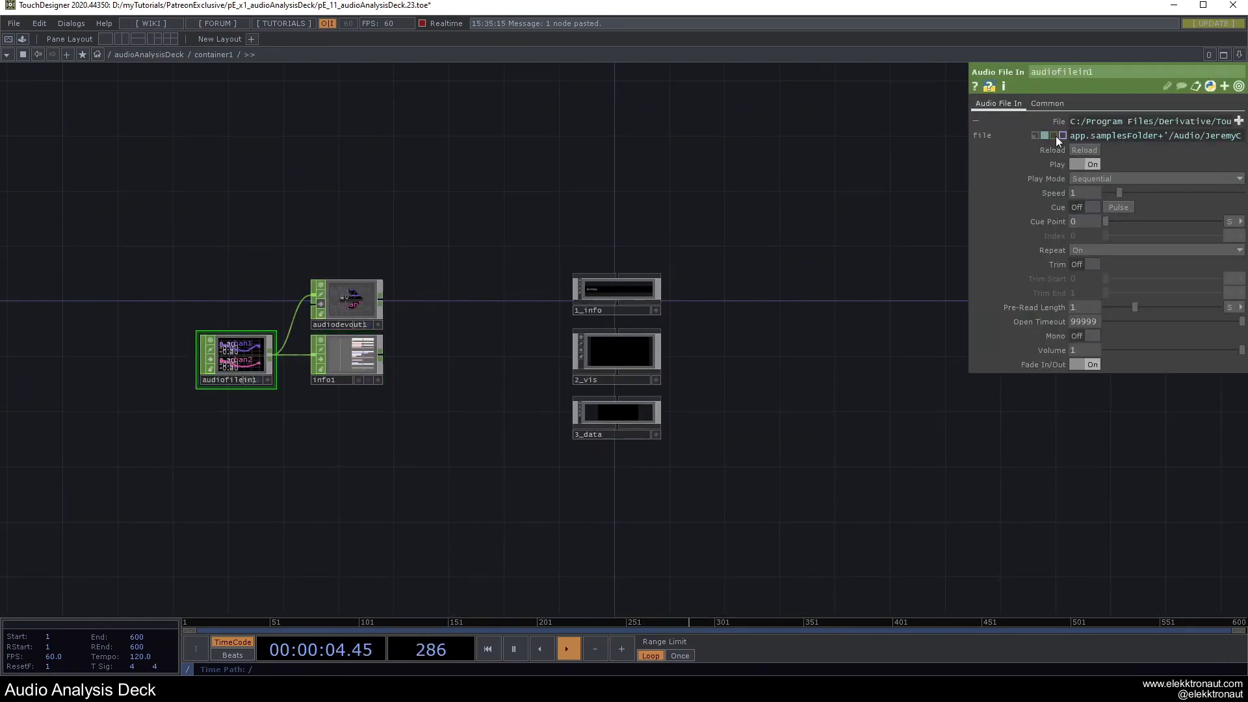
drag(968, 119, 743, 111)
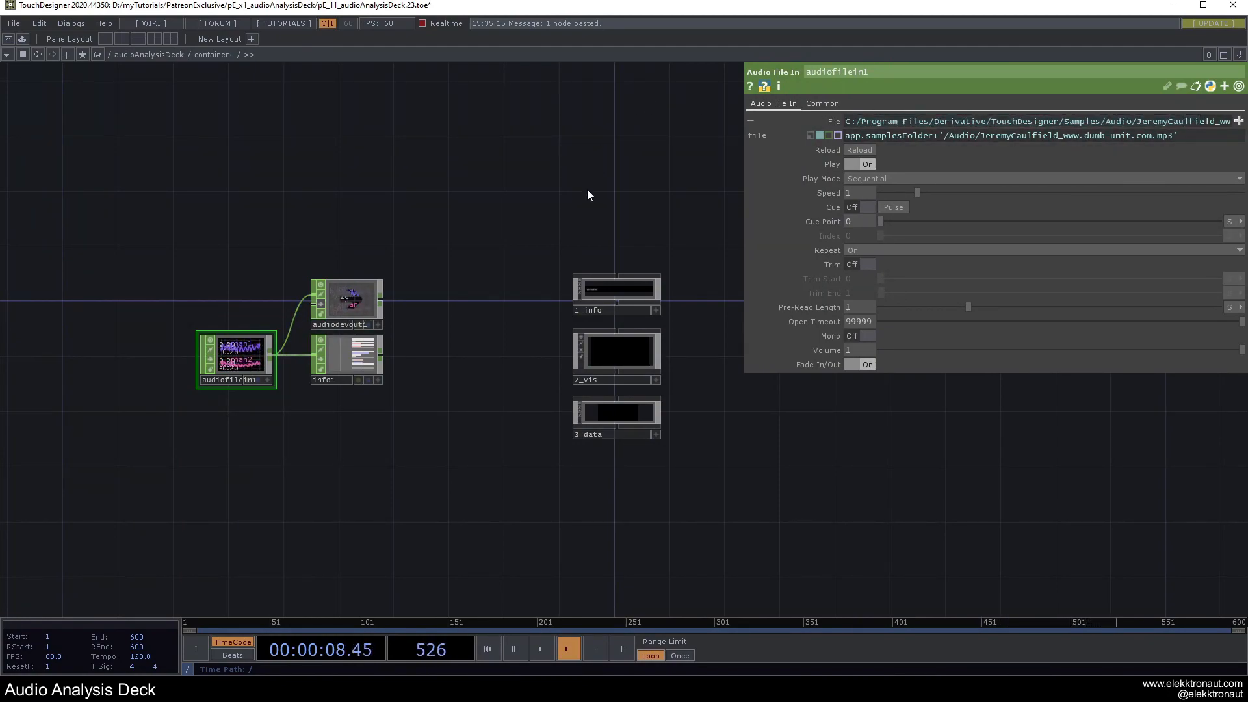
scroll(617, 299, up, 5)
scroll(580, 333, up, 4)
scroll(219, 266, up, 8)
Finish and commit the expression in table1's cell 0,0.
drag(397, 180, 531, 102)
click(428, 246)
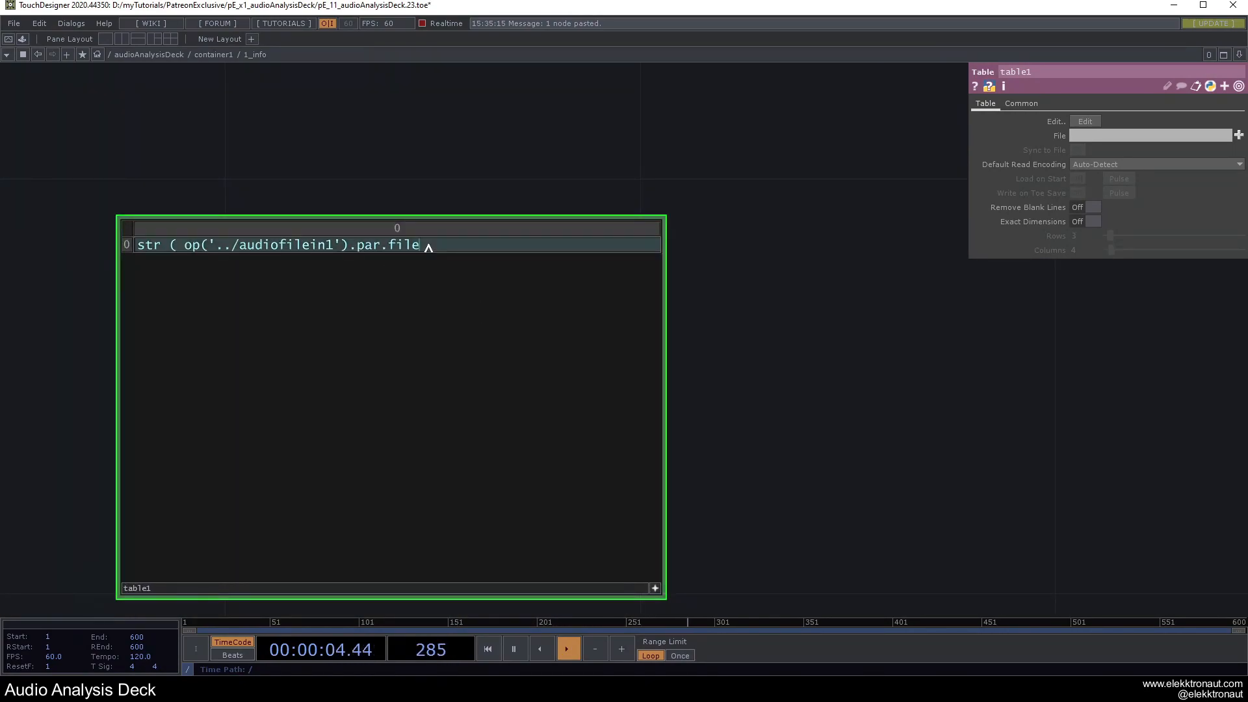
click(595, 139)
scroll(595, 140, down, 4)
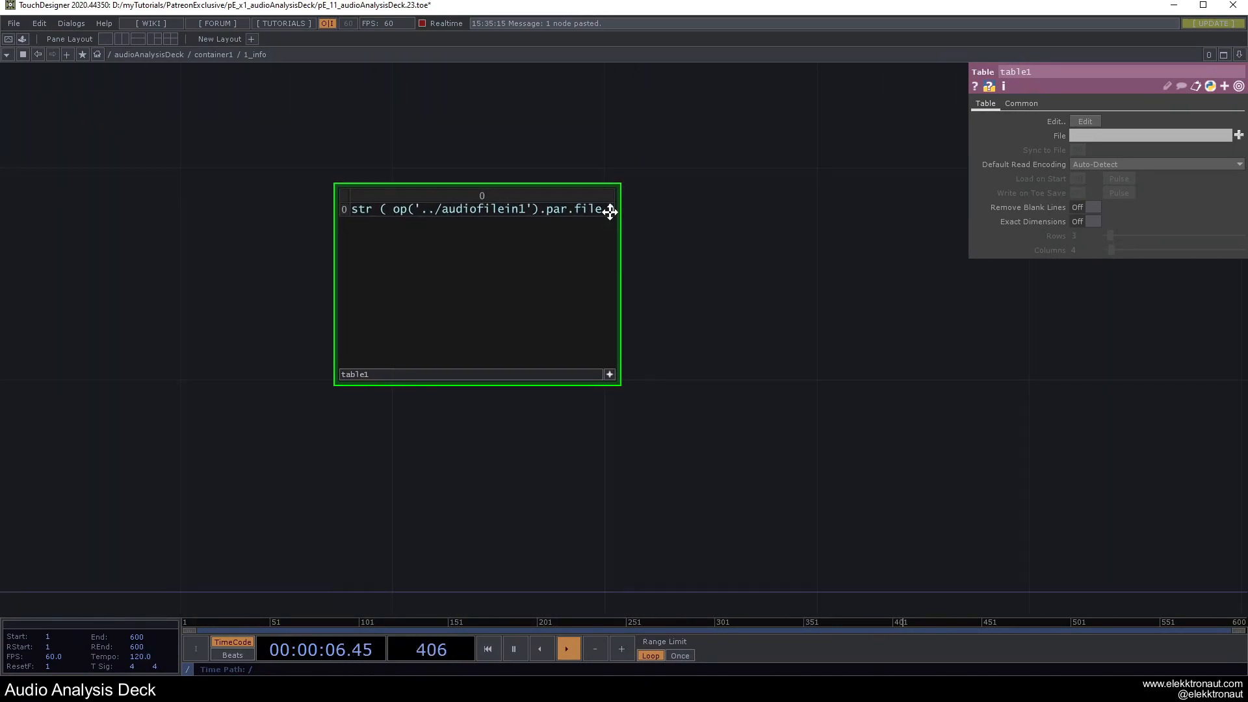
drag(632, 198, 490, 283)
click(470, 457)
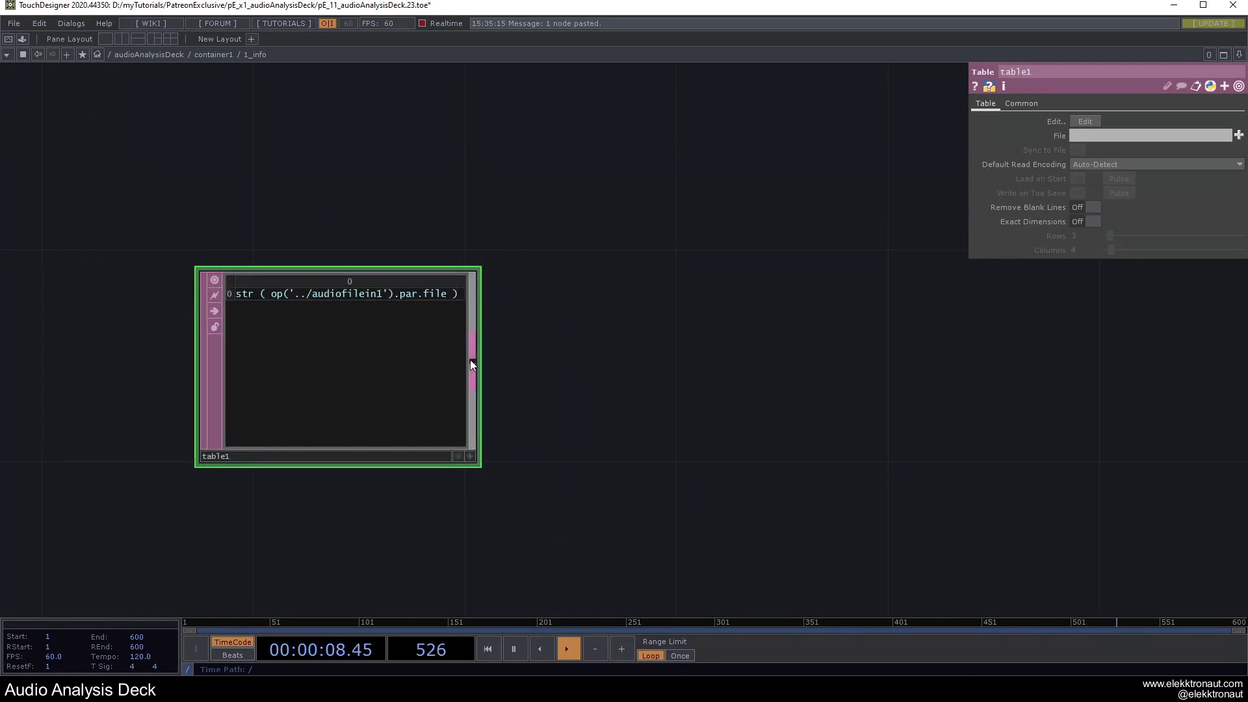
key(Tab)
Add an Evaluate DAT, eval1, wired from table1 to resolve the file path.
text(ev)
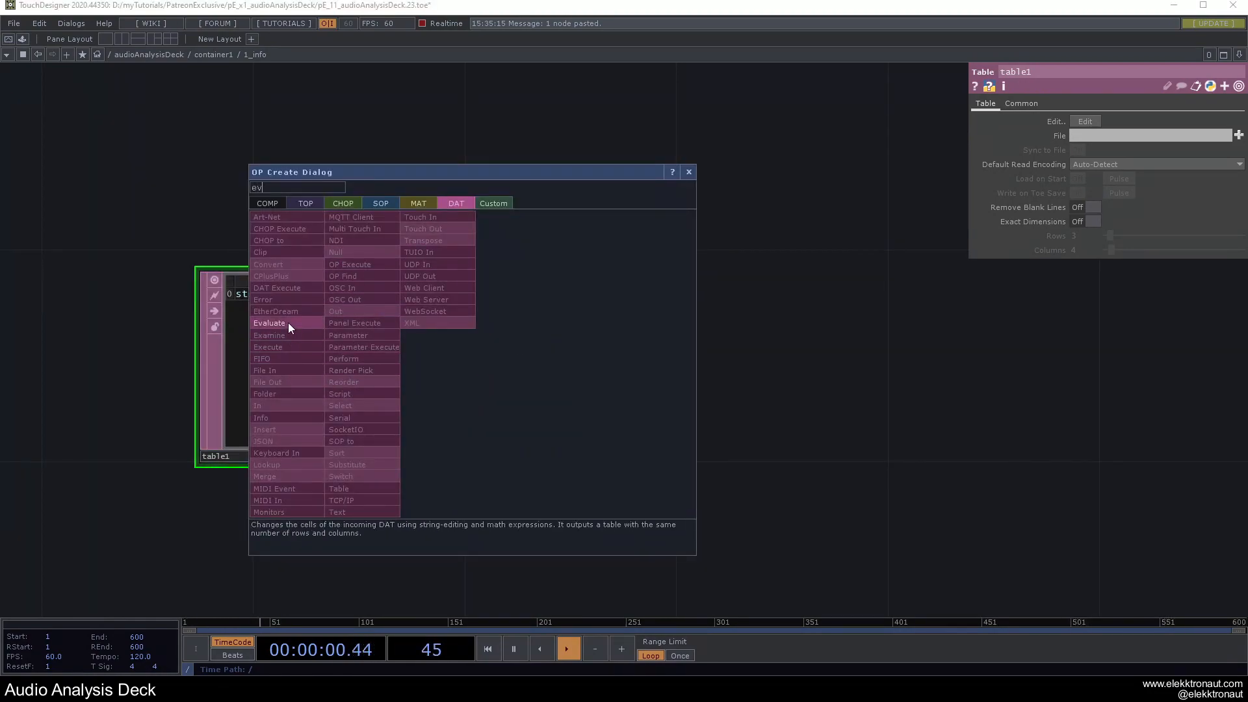
click(269, 323)
click(656, 352)
scroll(280, 291, up, 5)
scroll(338, 300, down, 4)
scroll(387, 297, up, 2)
drag(680, 193, 394, 157)
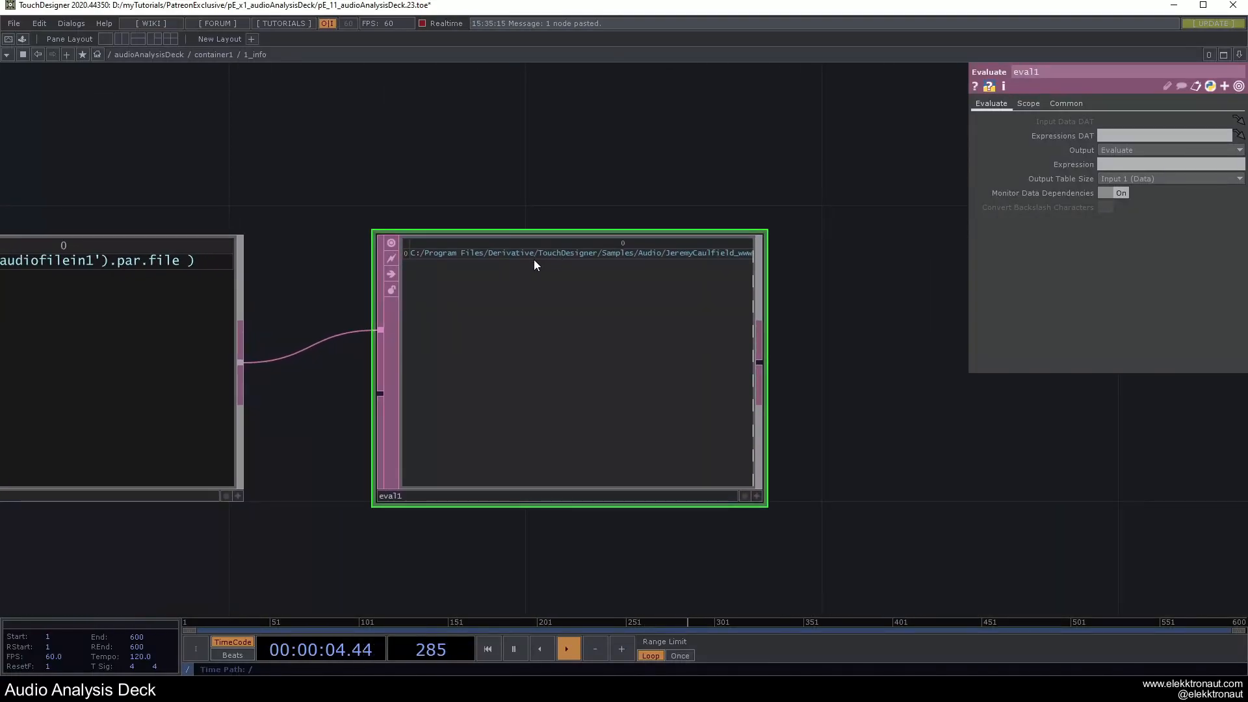
scroll(534, 260, up, 3)
scroll(646, 243, down, 4)
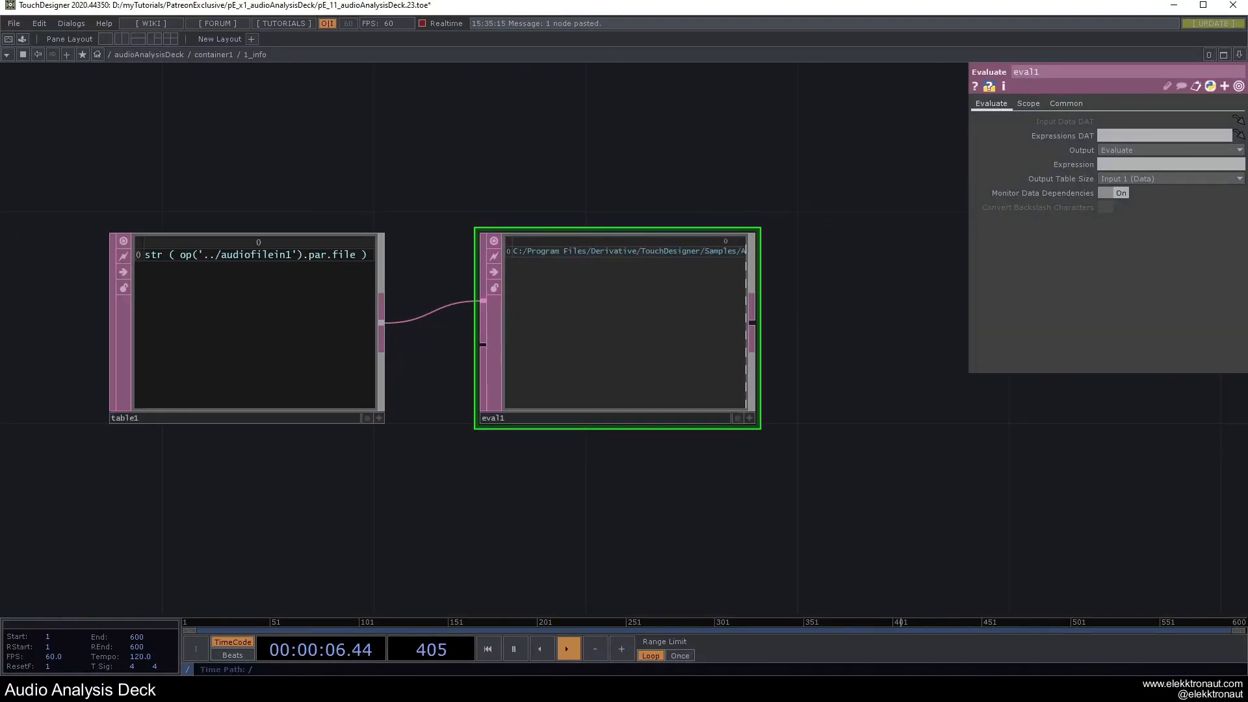
Append a Convert DAT, convert1, after eval1's output.
right_click(755, 332)
click(618, 254)
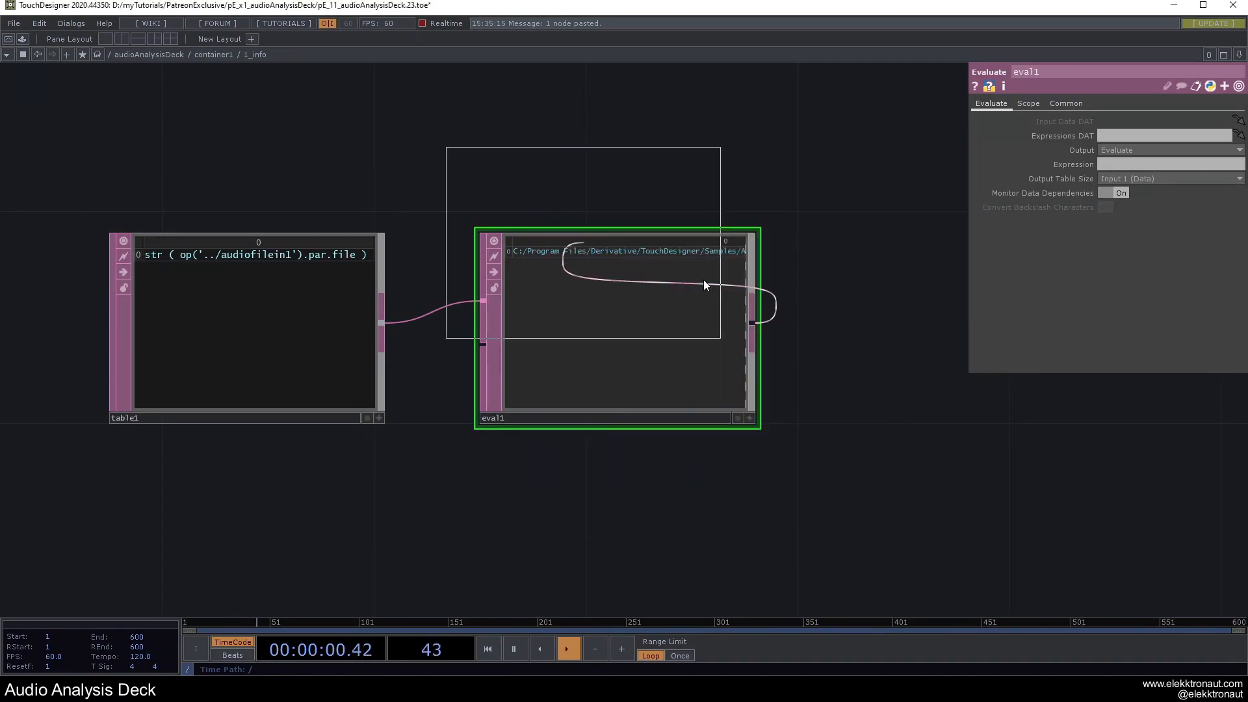
click(983, 329)
drag(713, 148, 388, 154)
scroll(681, 217, up, 3)
scroll(682, 217, up, 1)
Set convert1 to split cells at '/' and compare against eval1's path.
text(/)
drag(400, 175, 785, 197)
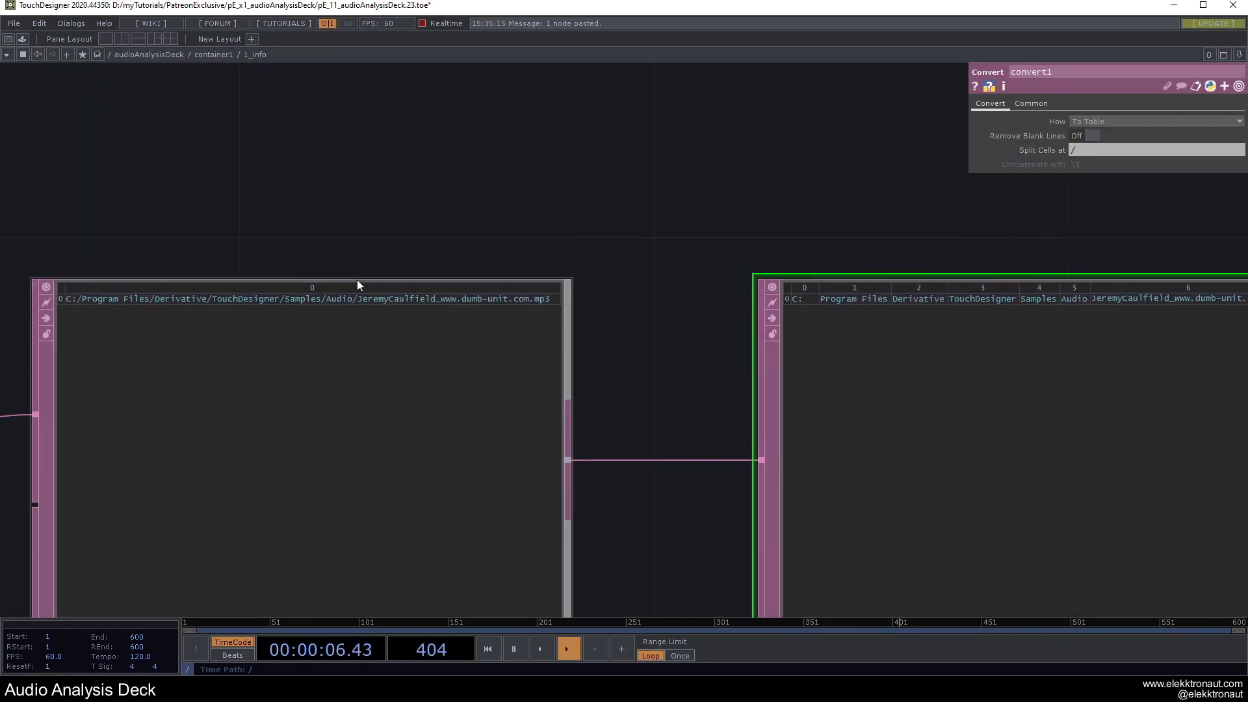
drag(676, 214, 320, 156)
key(ctrl+z)
key(ctrl+y)
drag(669, 149, 506, 136)
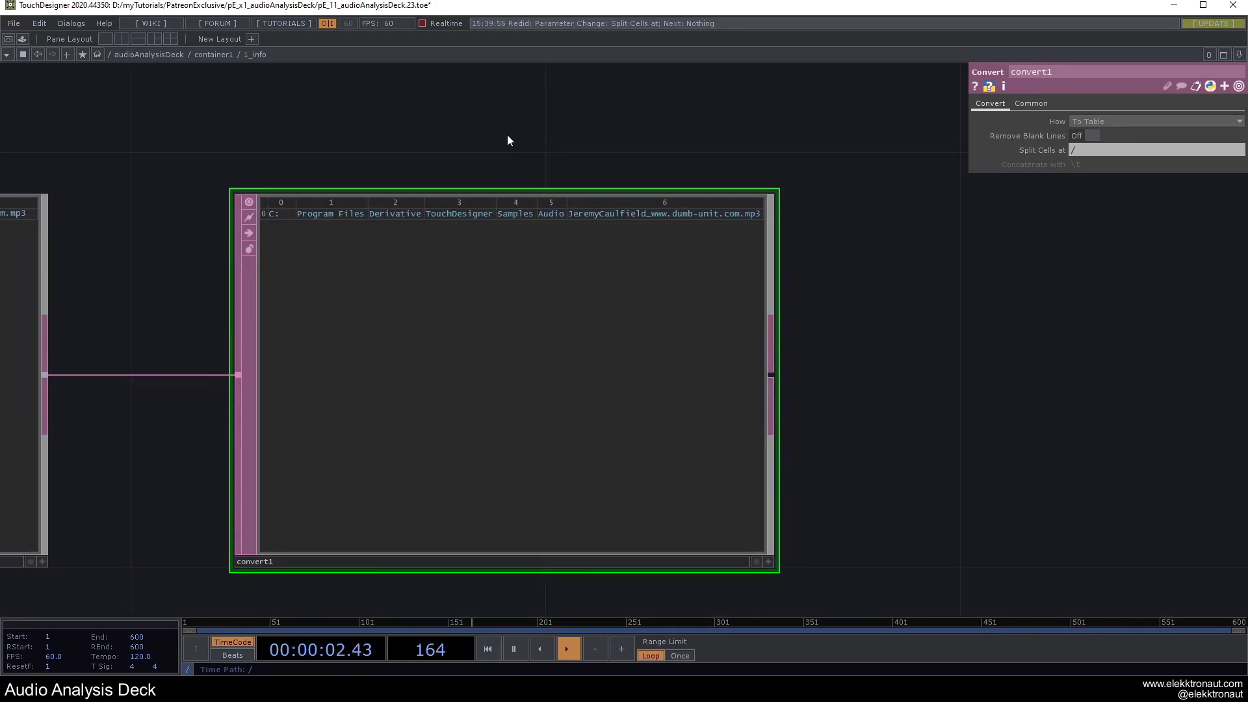
drag(839, 367, 623, 354)
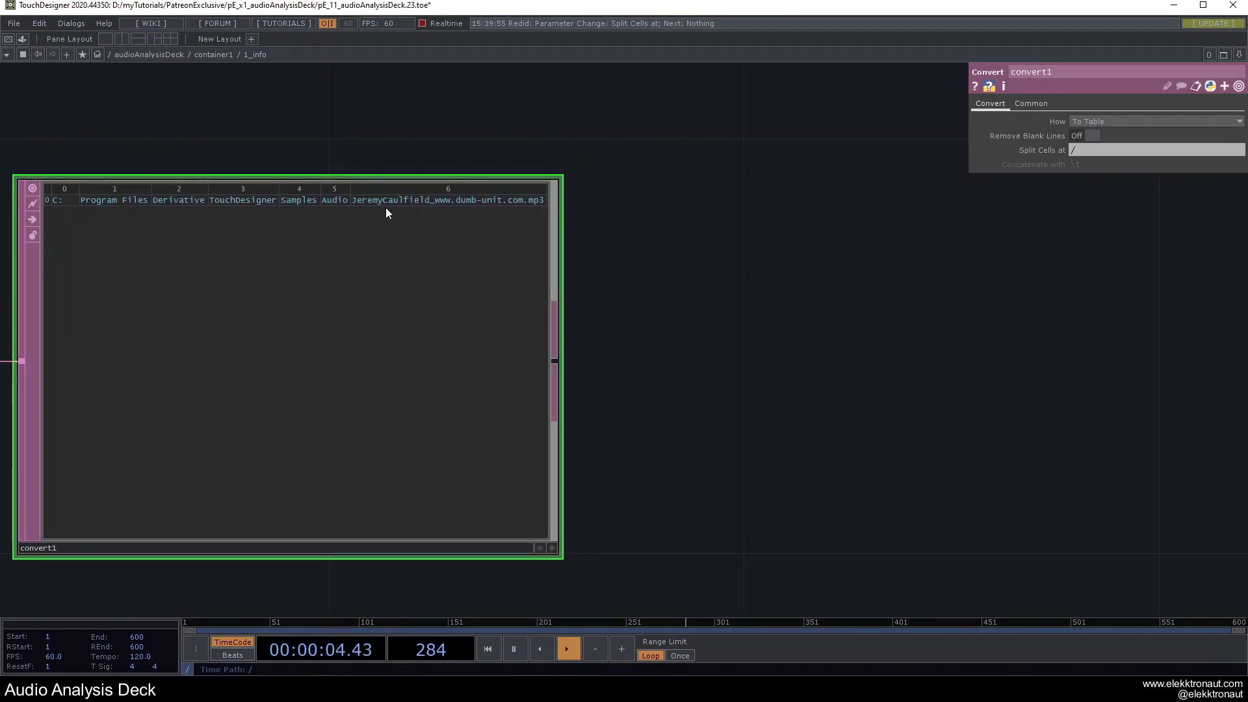
scroll(494, 254, down, 5)
Add a Select DAT, select1, to the right of convert1.
key(Tab)
text(se)
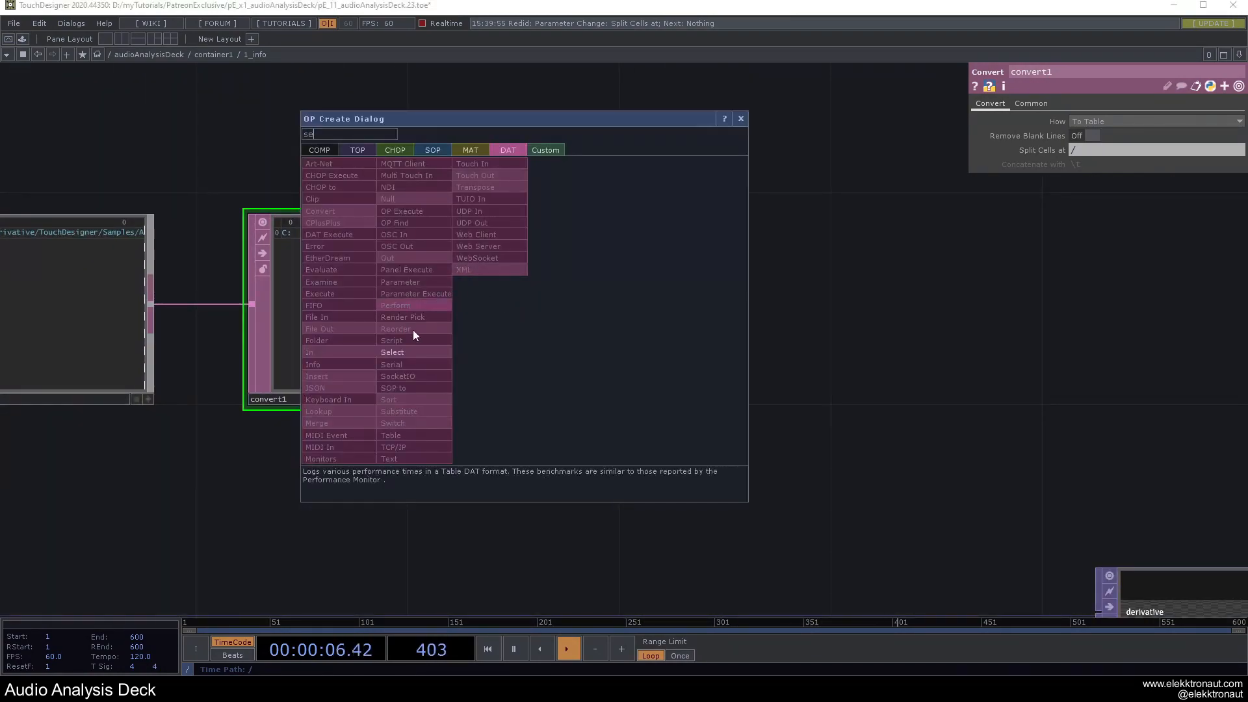
click(393, 352)
click(719, 296)
scroll(712, 273, up, 5)
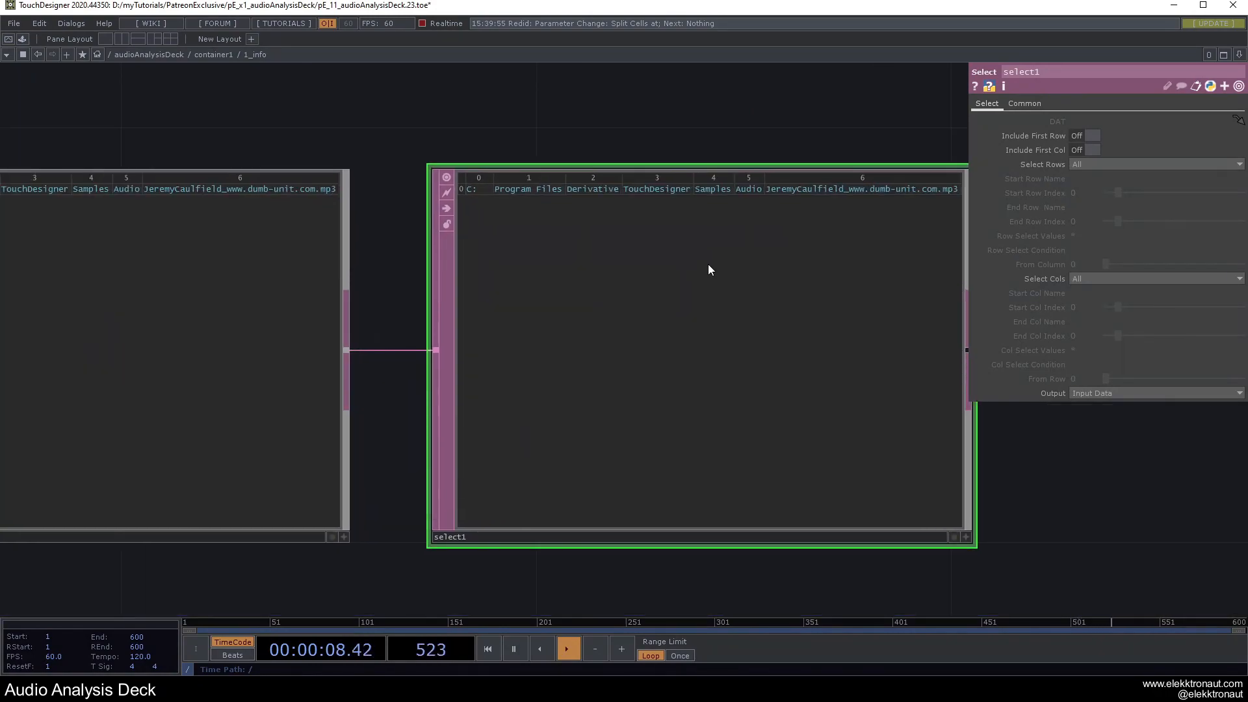
scroll(707, 268, up, 2)
scroll(705, 238, down, 4)
drag(681, 226, 593, 217)
scroll(659, 251, up, 4)
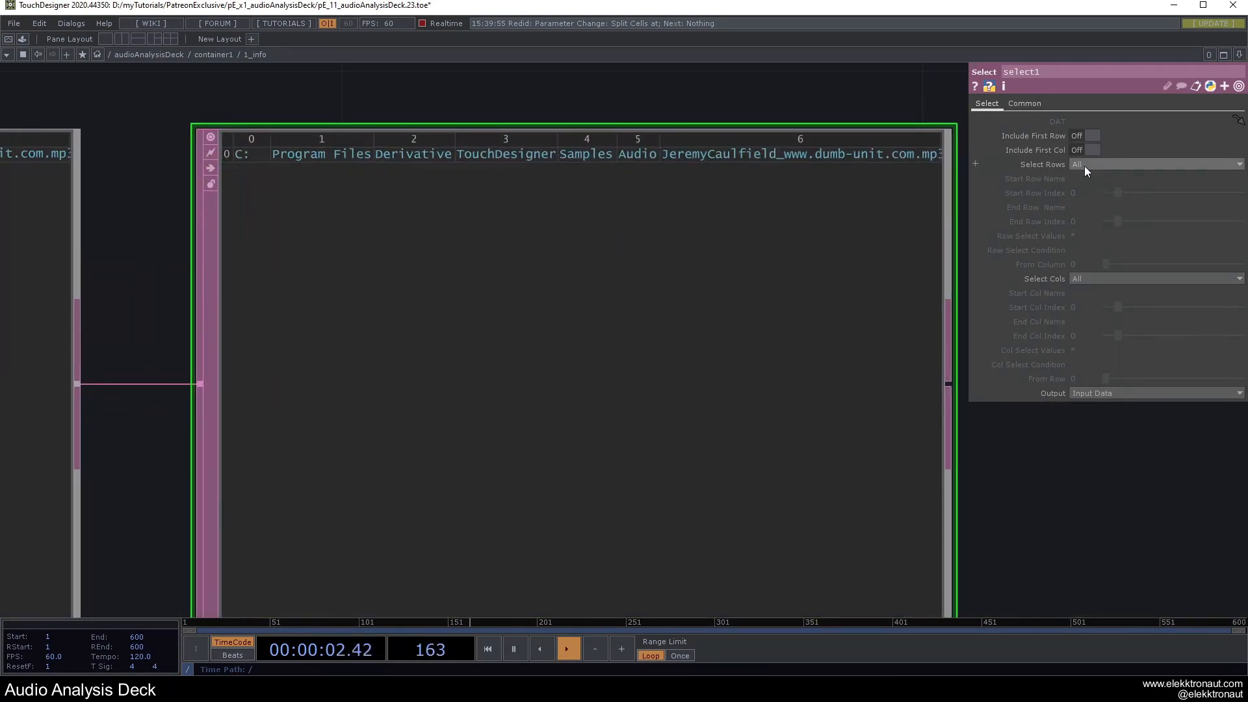
Try Select Rows by Index on select1, then revert rows to All.
click(1085, 164)
click(1098, 198)
click(1101, 279)
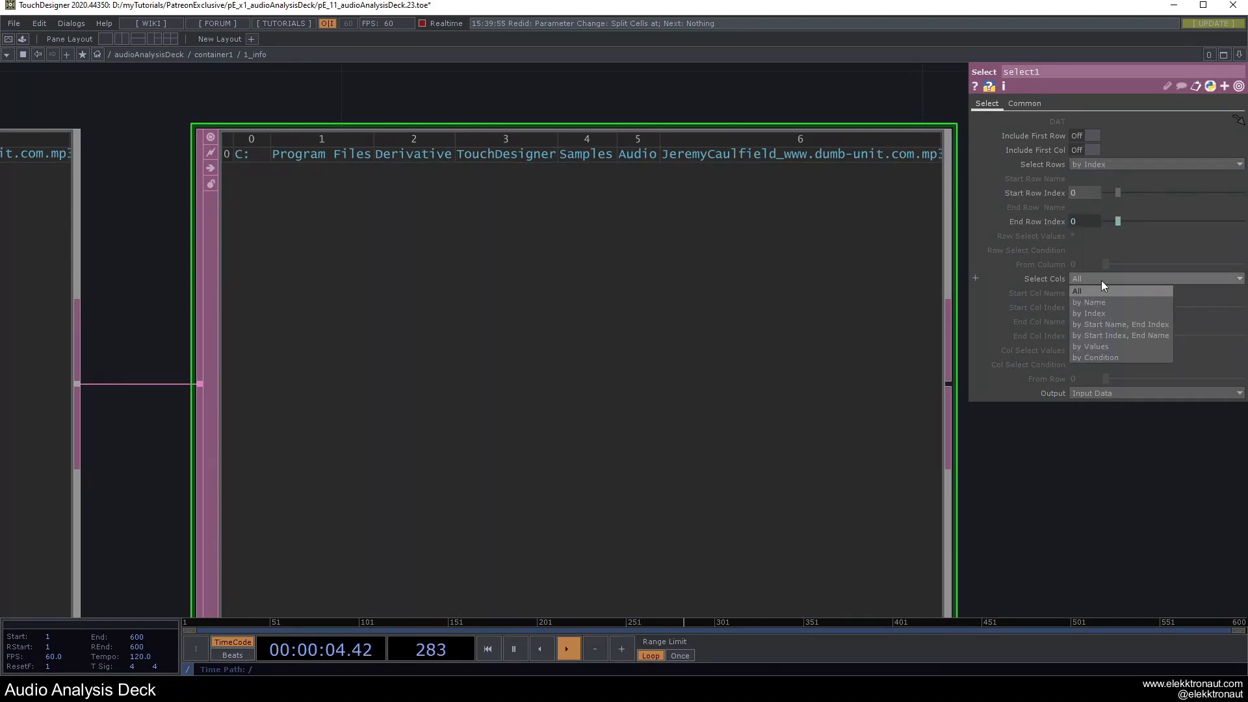
click(1102, 279)
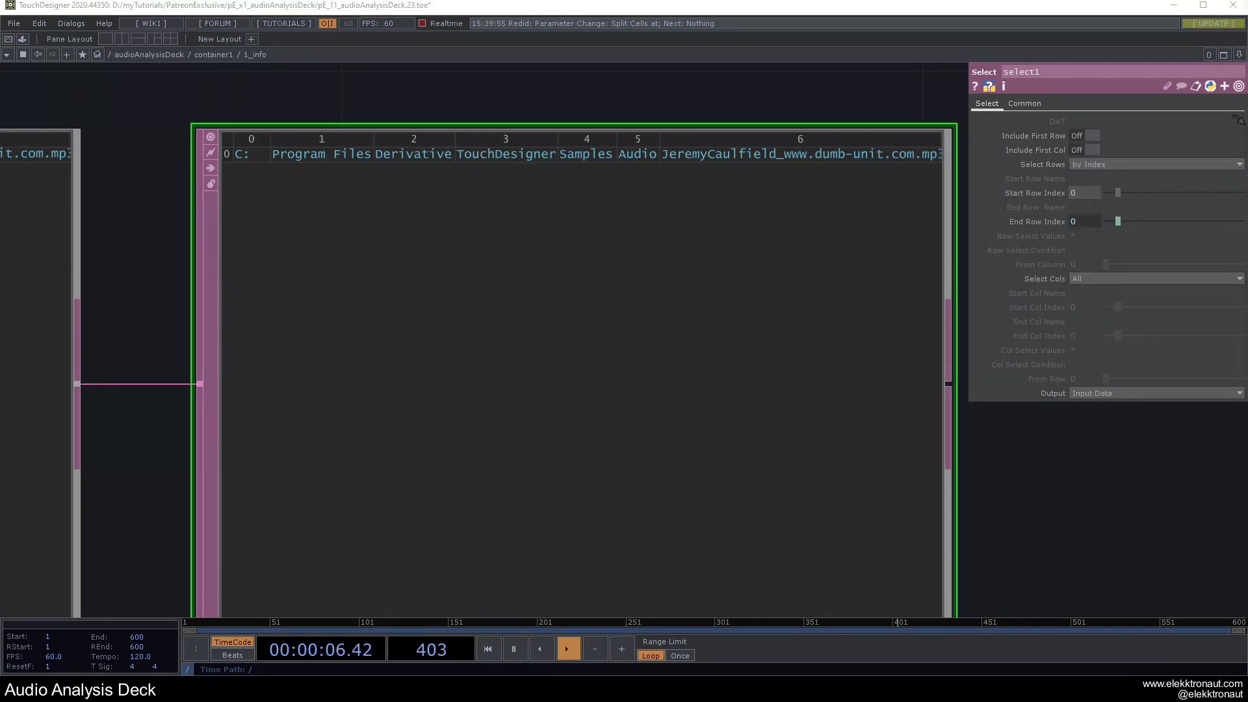
click(1098, 165)
click(1094, 176)
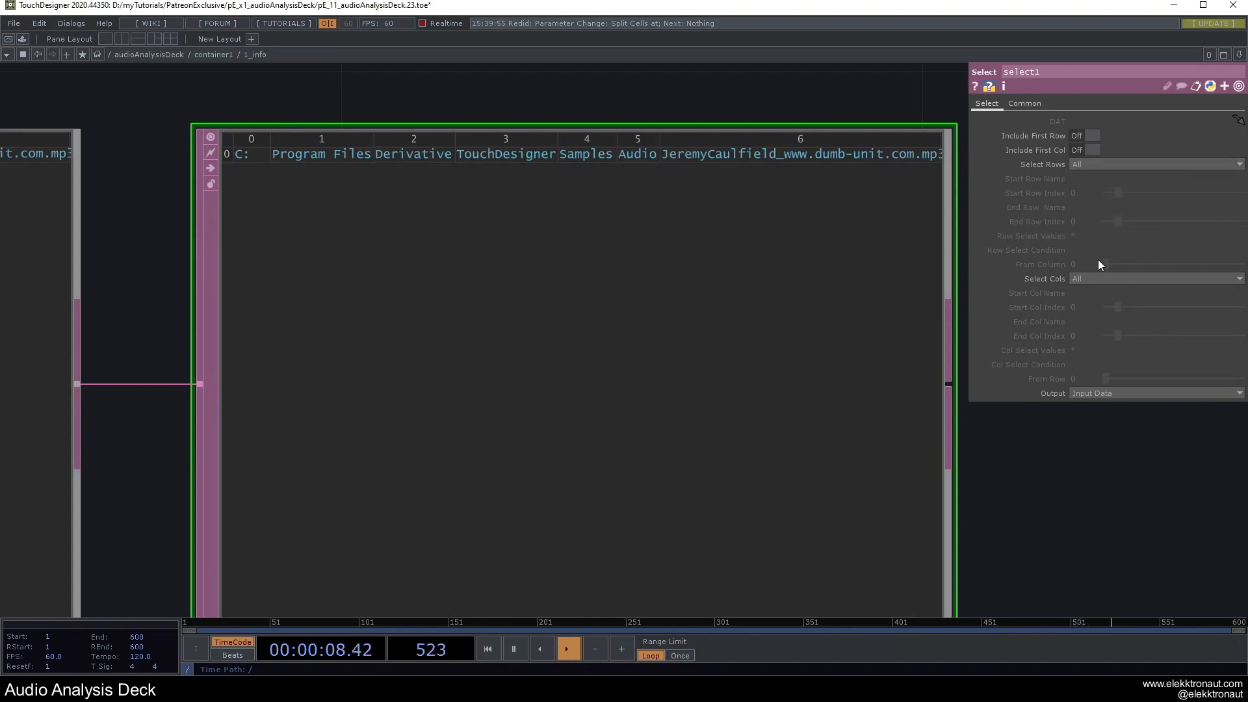
Set select1's Select Cols to by Index with Start Col Index 6.
click(1098, 279)
click(1101, 313)
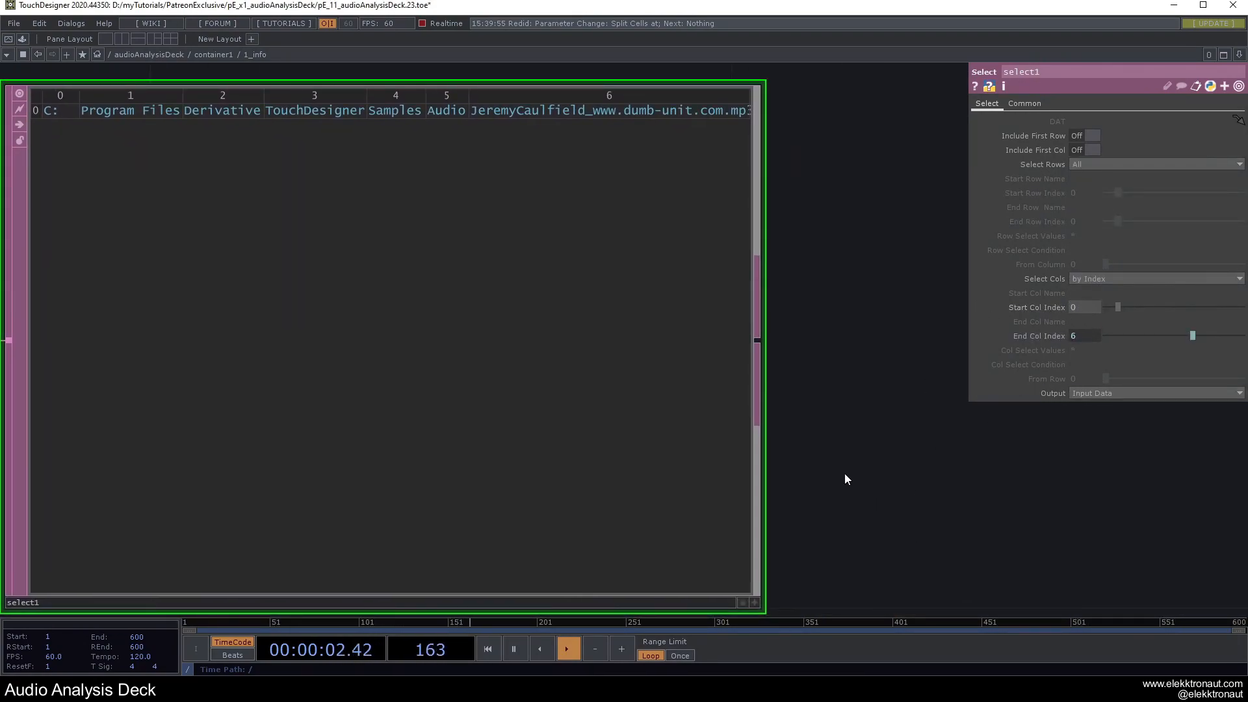
text(6)
key(Return)
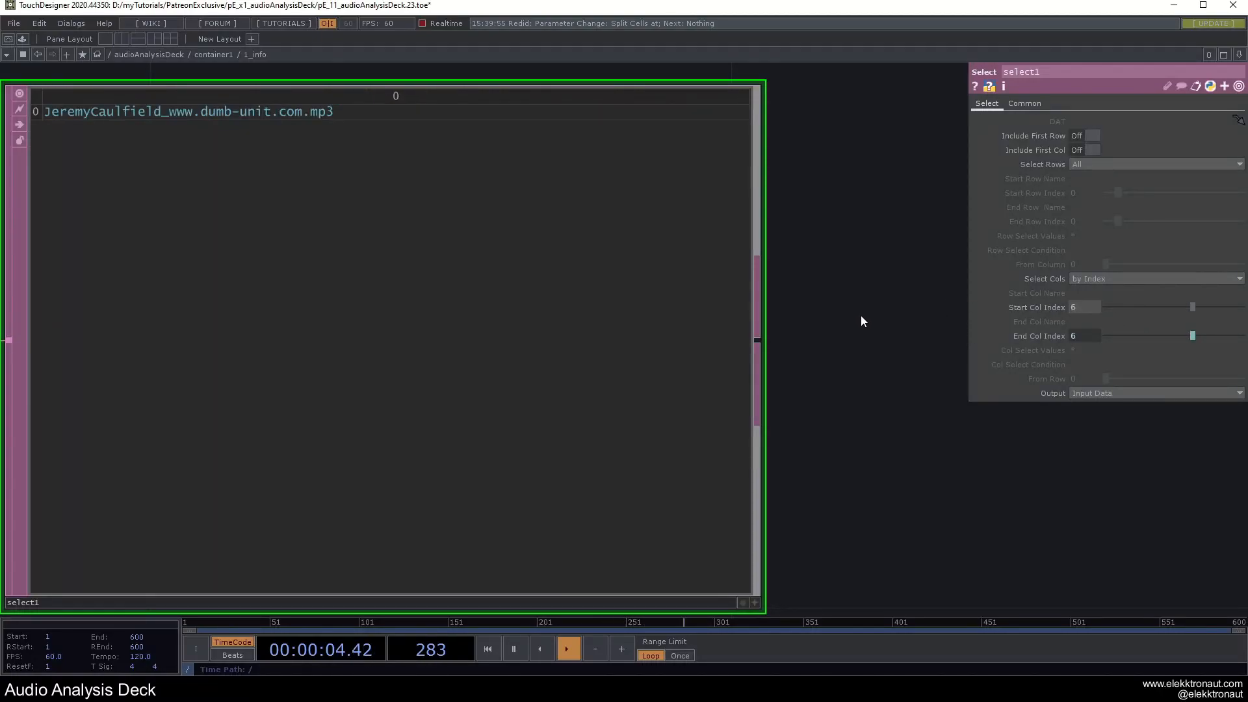
scroll(860, 314, down, 3)
drag(849, 303, 979, 346)
scroll(610, 225, down, 1)
scroll(615, 221, down, 3)
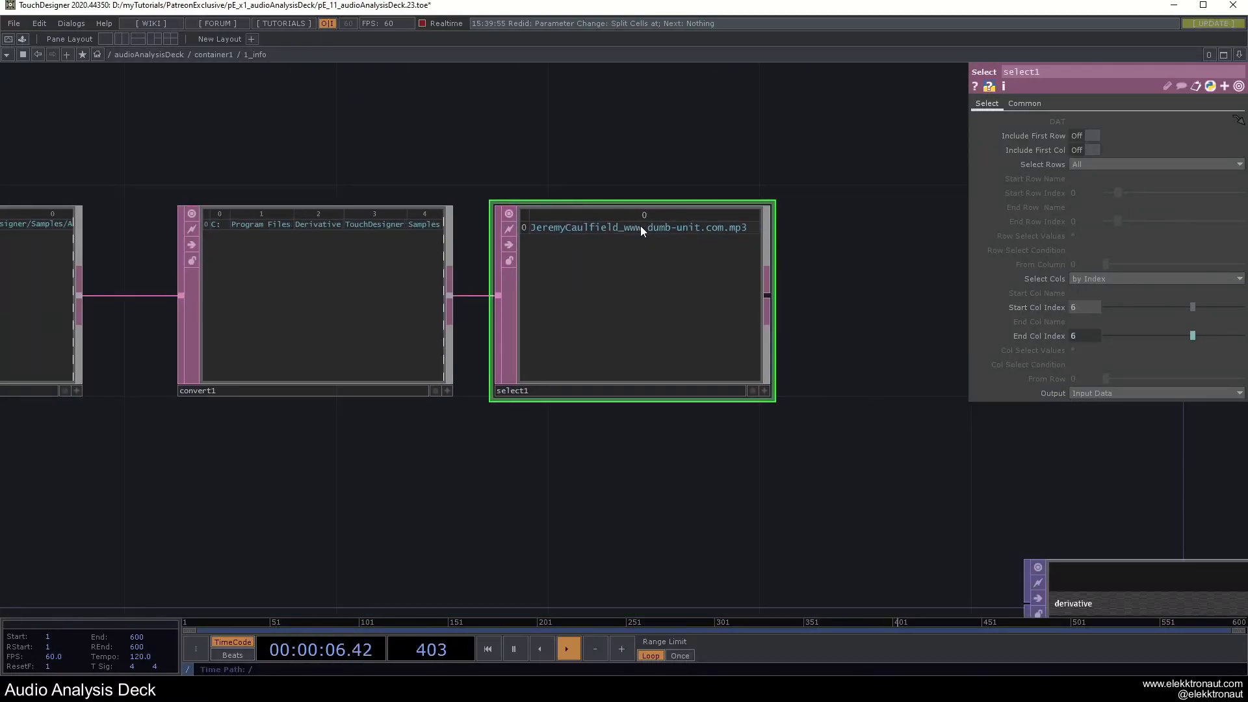
drag(635, 224, 699, 224)
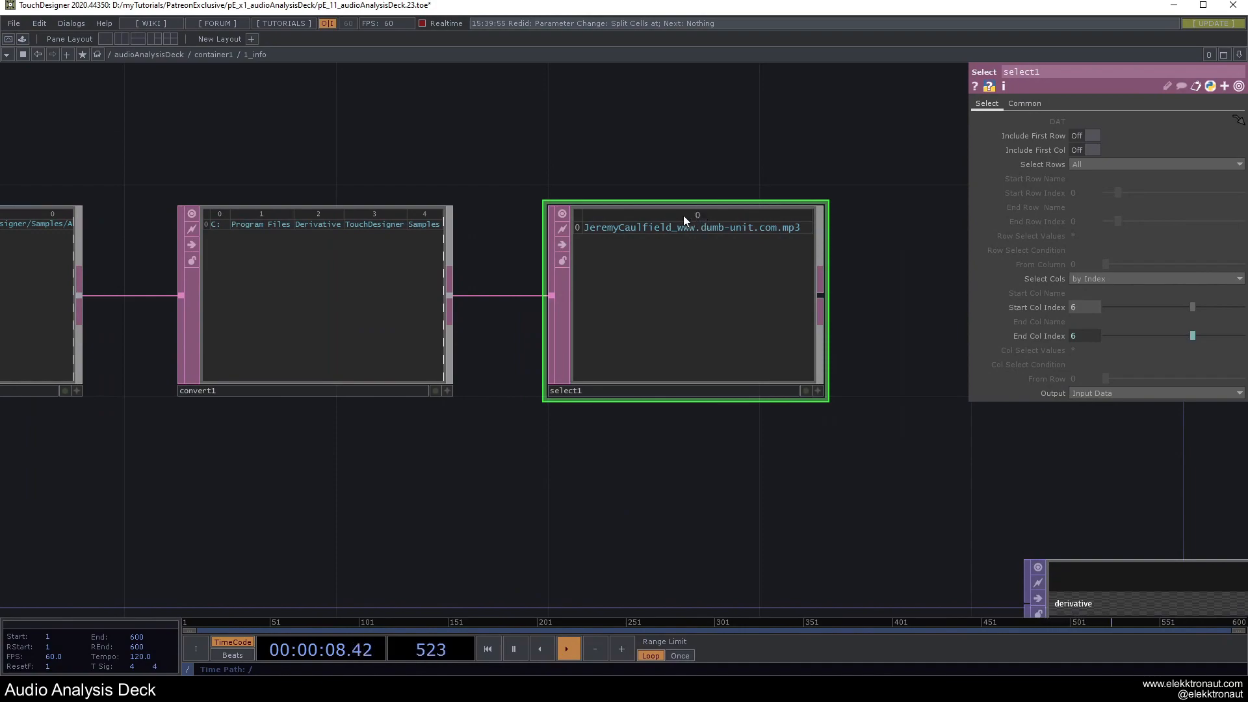
drag(445, 190, 604, 257)
drag(262, 187, 314, 232)
scroll(370, 292, up, 5)
scroll(335, 293, down, 3)
scroll(459, 264, down, 5)
scroll(500, 345, up, 3)
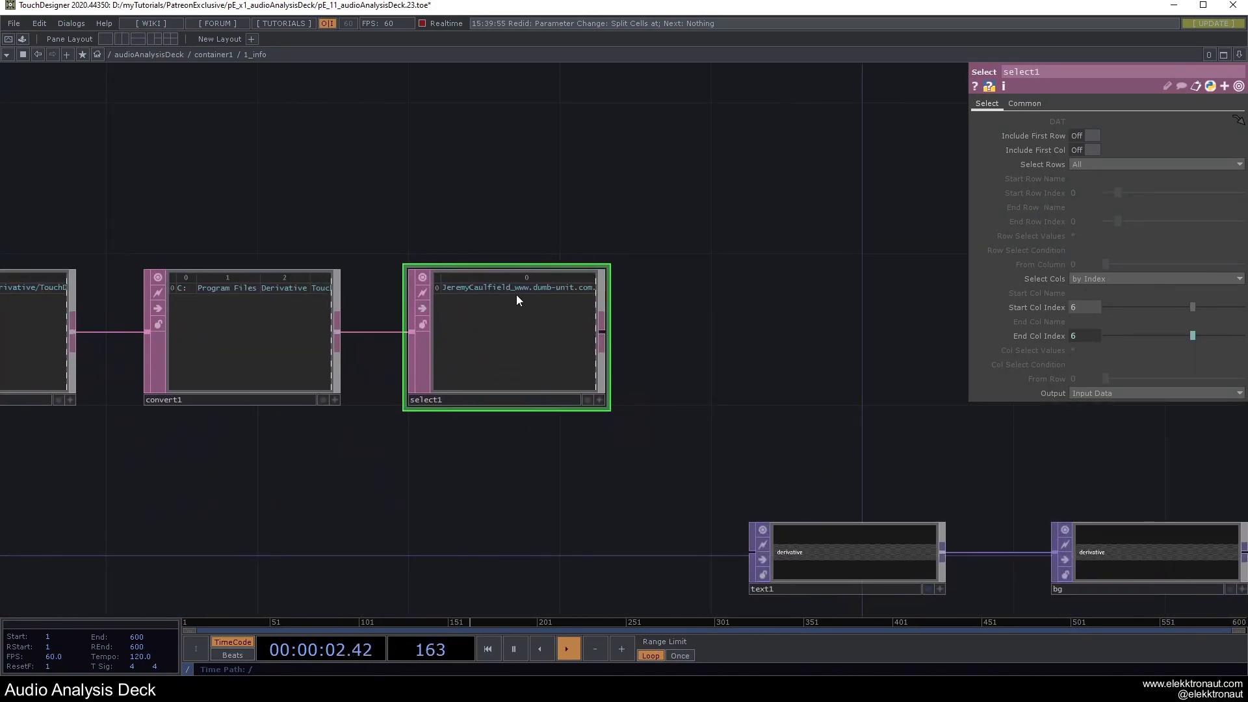
Append a Null DAT, null1, after select1's output.
right_click(600, 323)
click(580, 329)
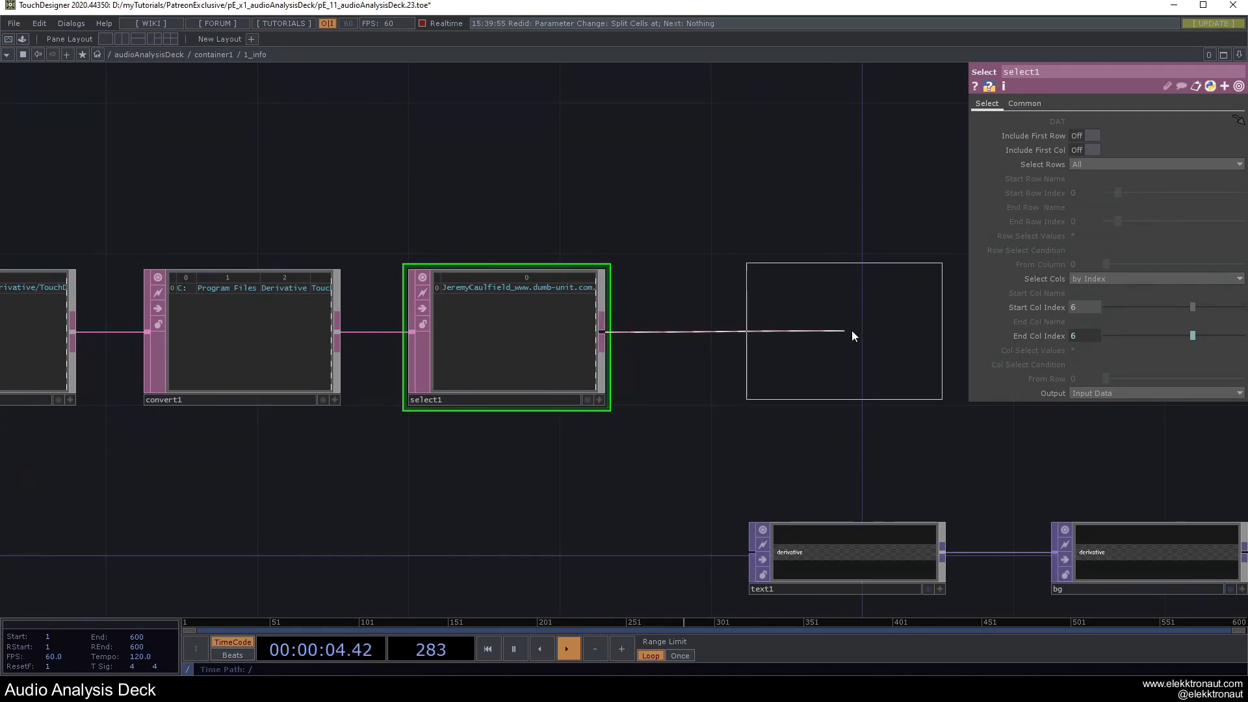
click(853, 331)
drag(755, 244, 562, 197)
Set text1's Text parameter to the expression op('null1')[0,0].
click(654, 475)
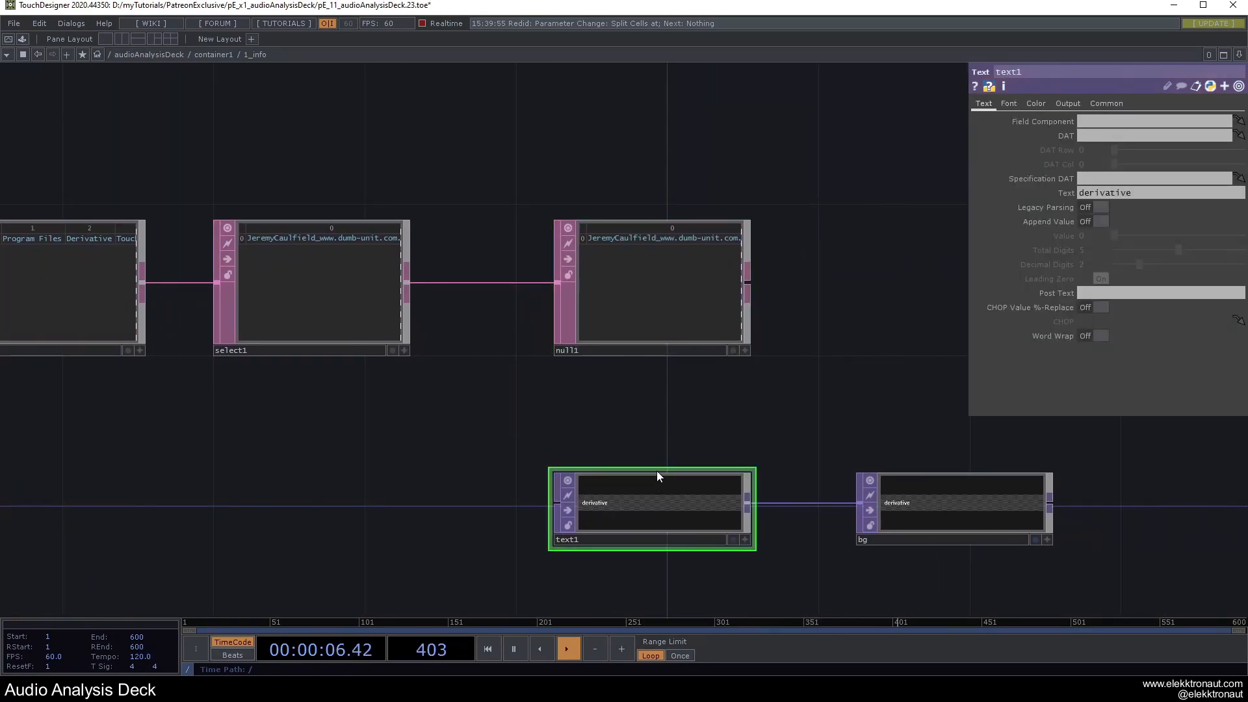
scroll(717, 394, up, 3)
scroll(657, 465, down, 4)
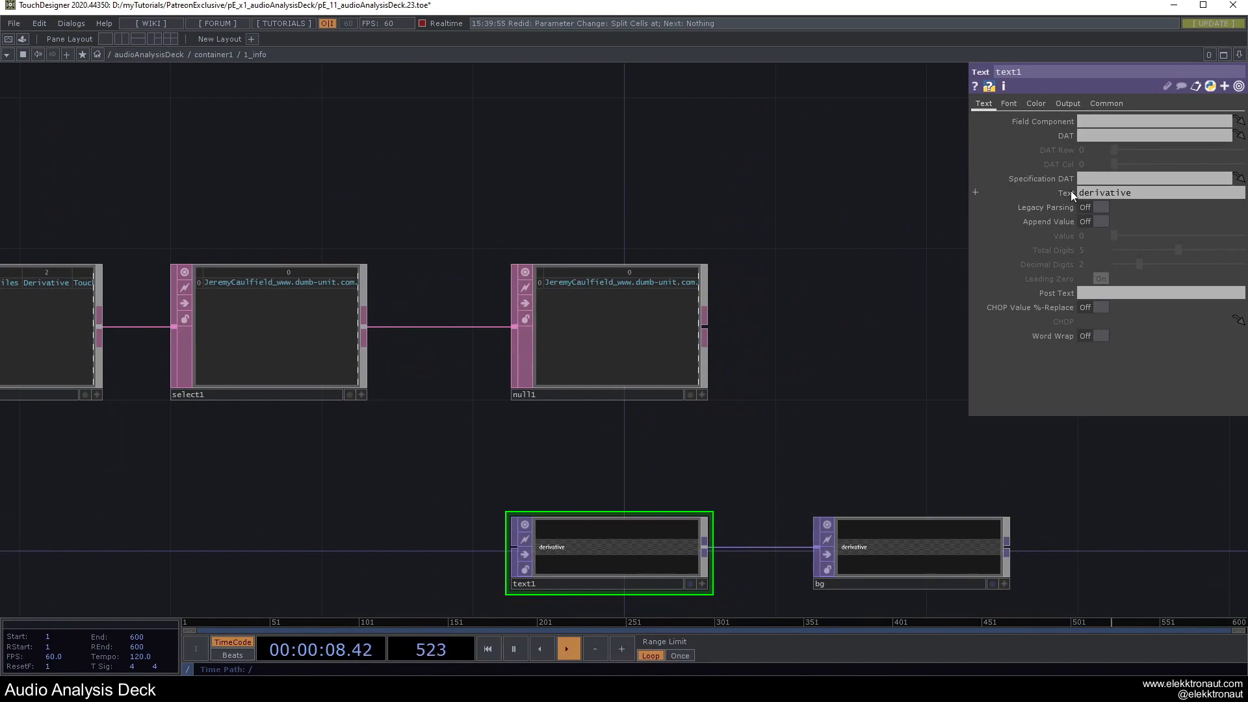
click(1069, 191)
click(1044, 207)
click(1129, 204)
text(op)
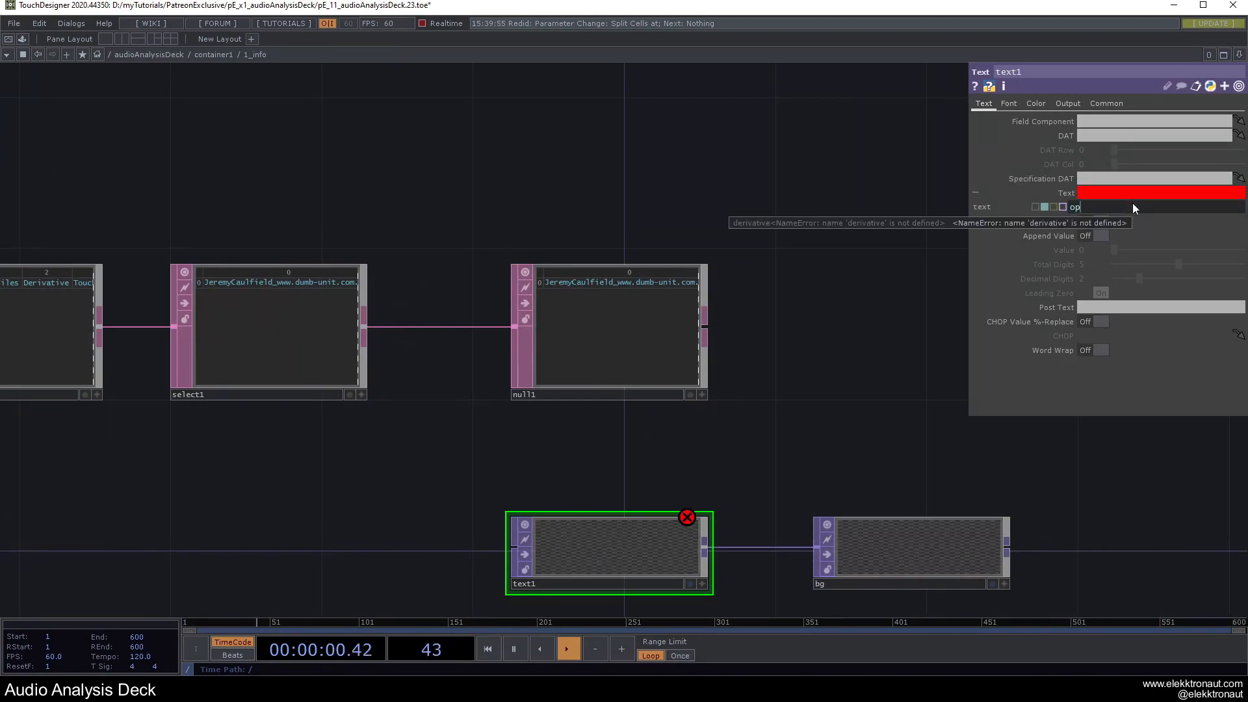
text(('n)
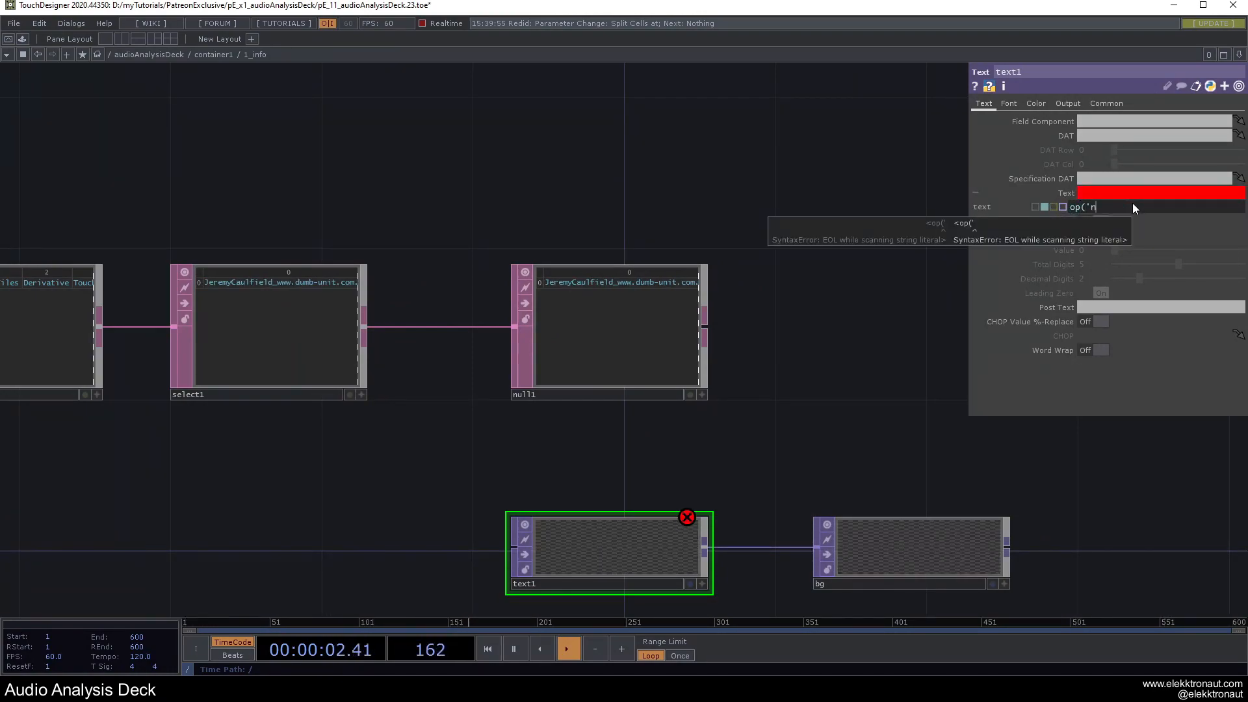
text(ull1'))
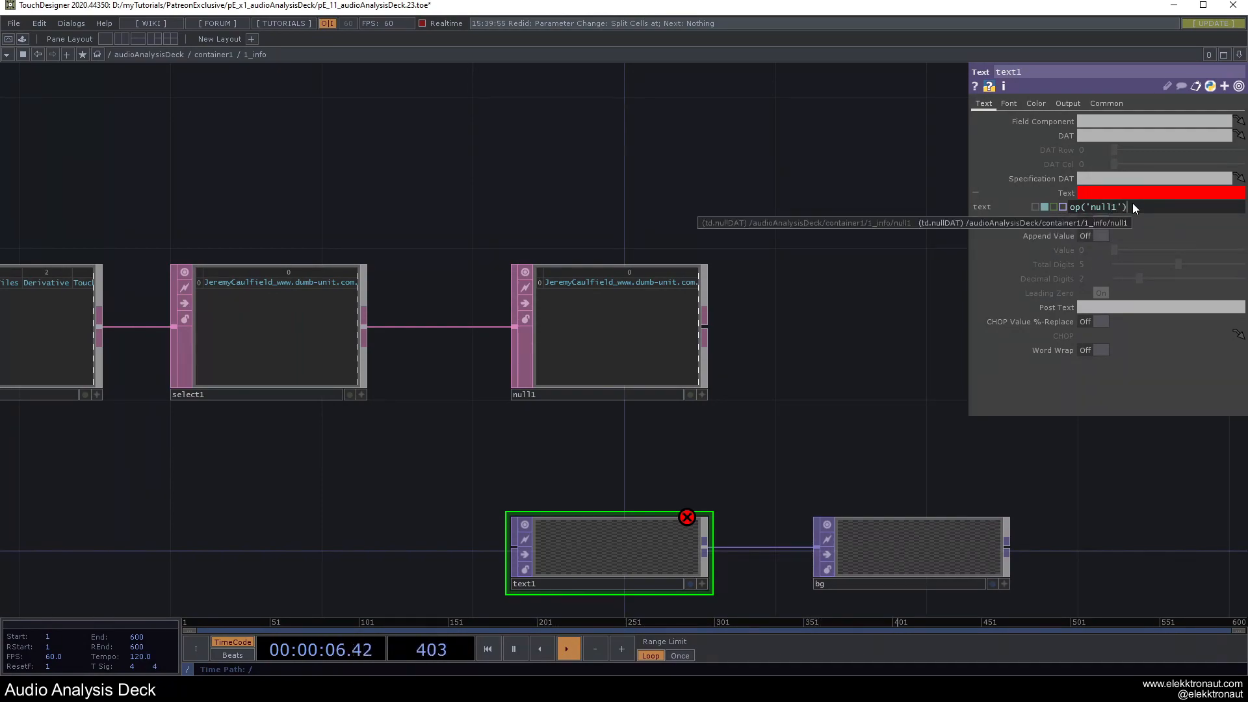
text([0,0])
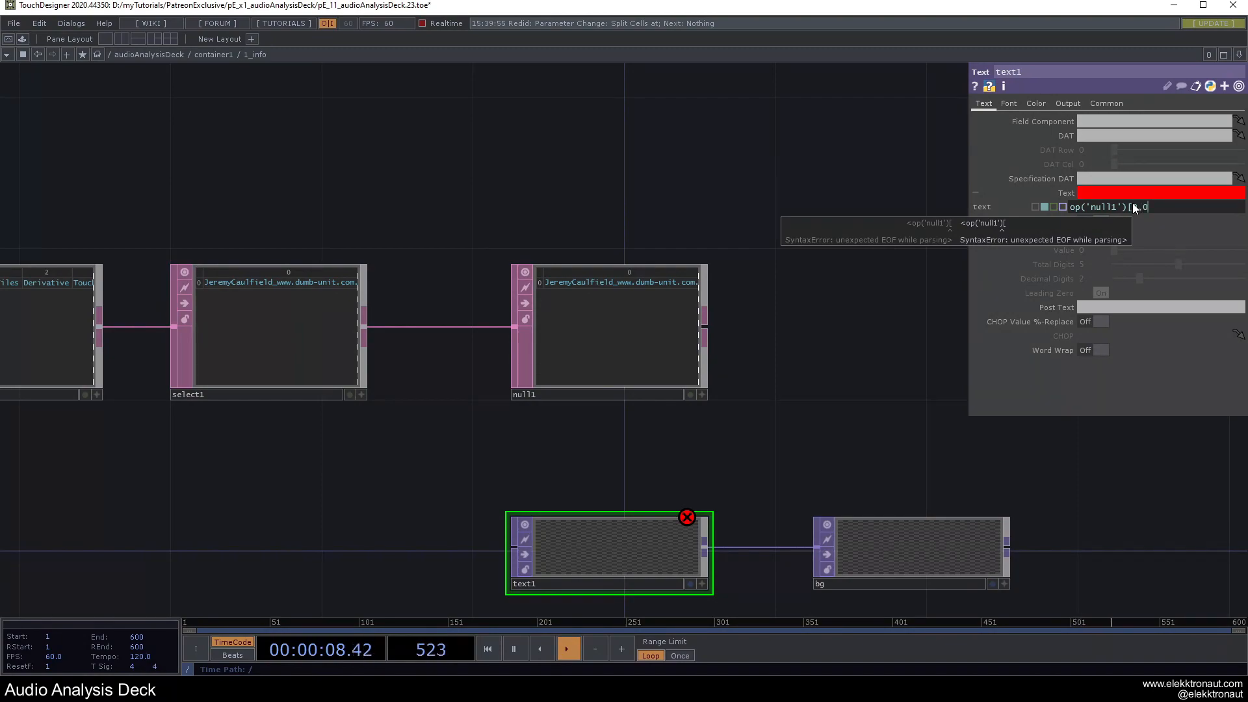
key(Return)
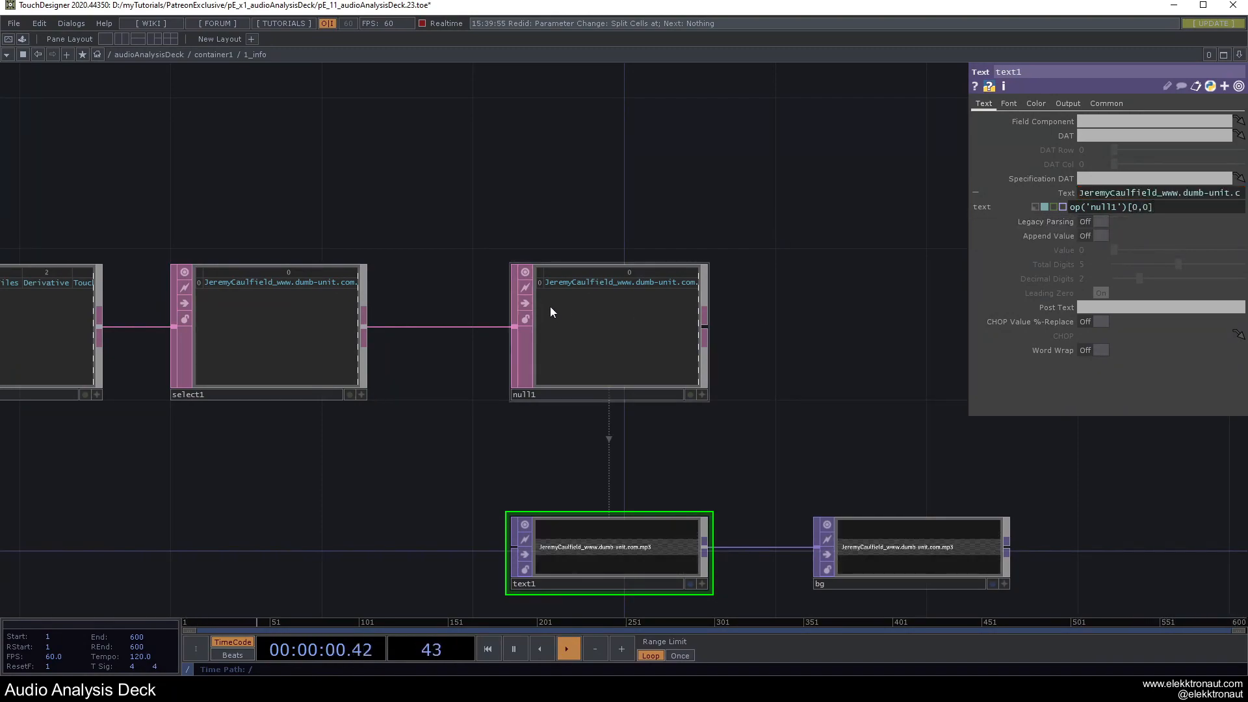
Return to table1 and begin editing its expression cell.
scroll(540, 292, up, 2)
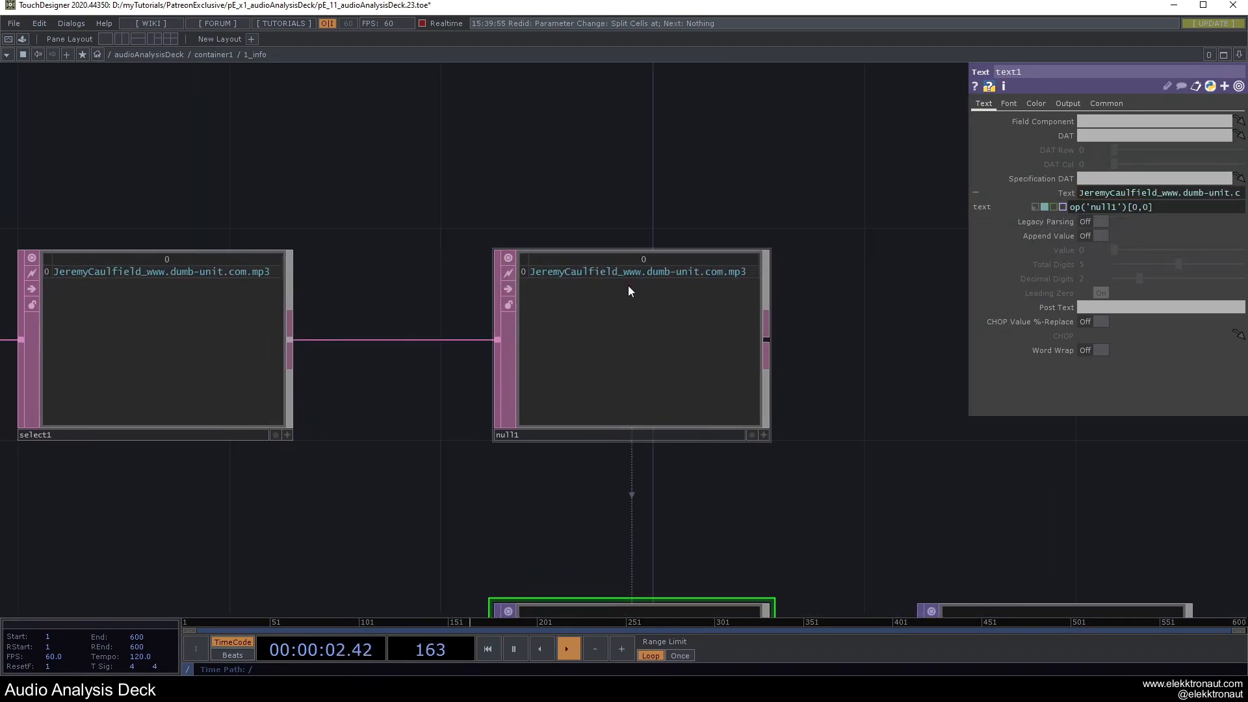
scroll(624, 275, down, 3)
scroll(643, 446, up, 4)
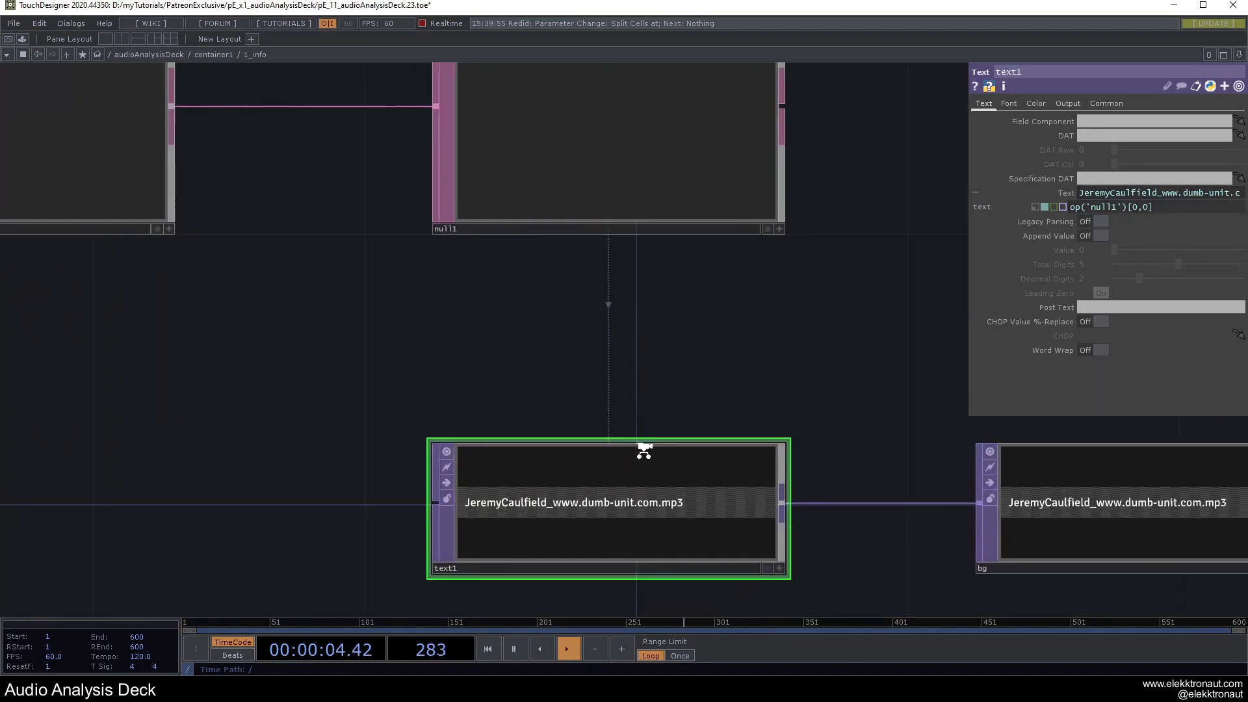
scroll(558, 474, down, 3)
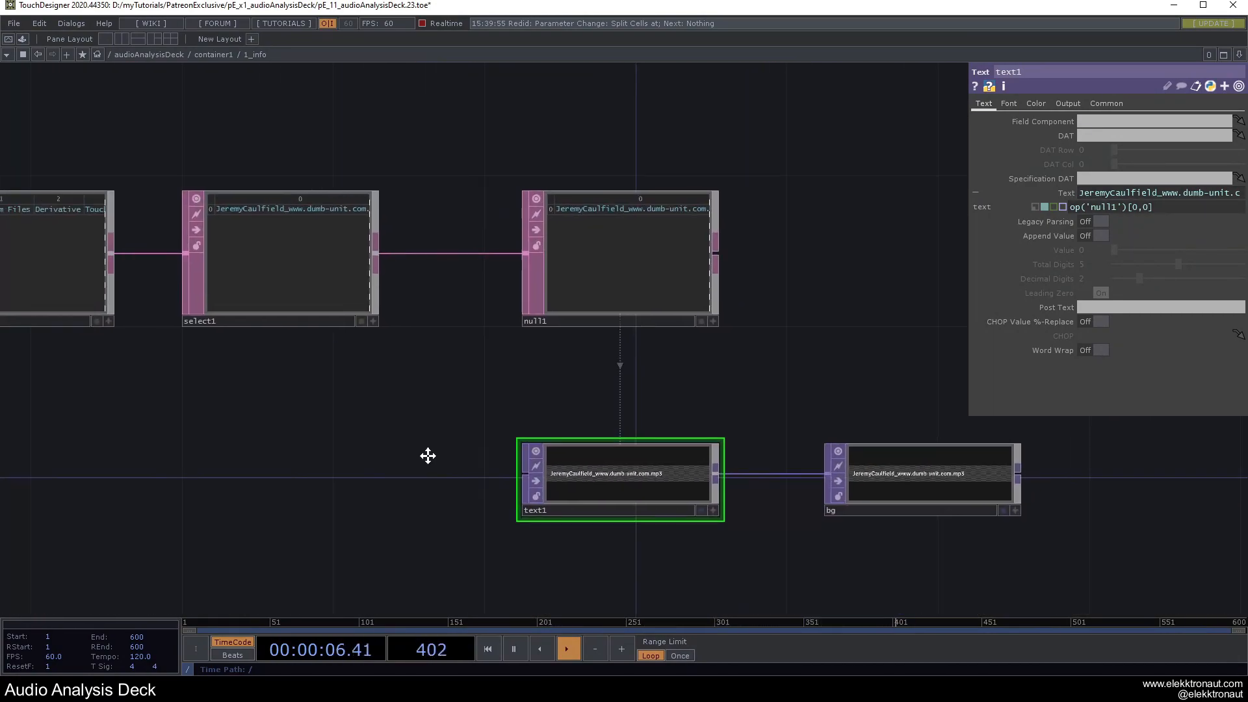
scroll(680, 499, up, 4)
scroll(680, 499, up, 2)
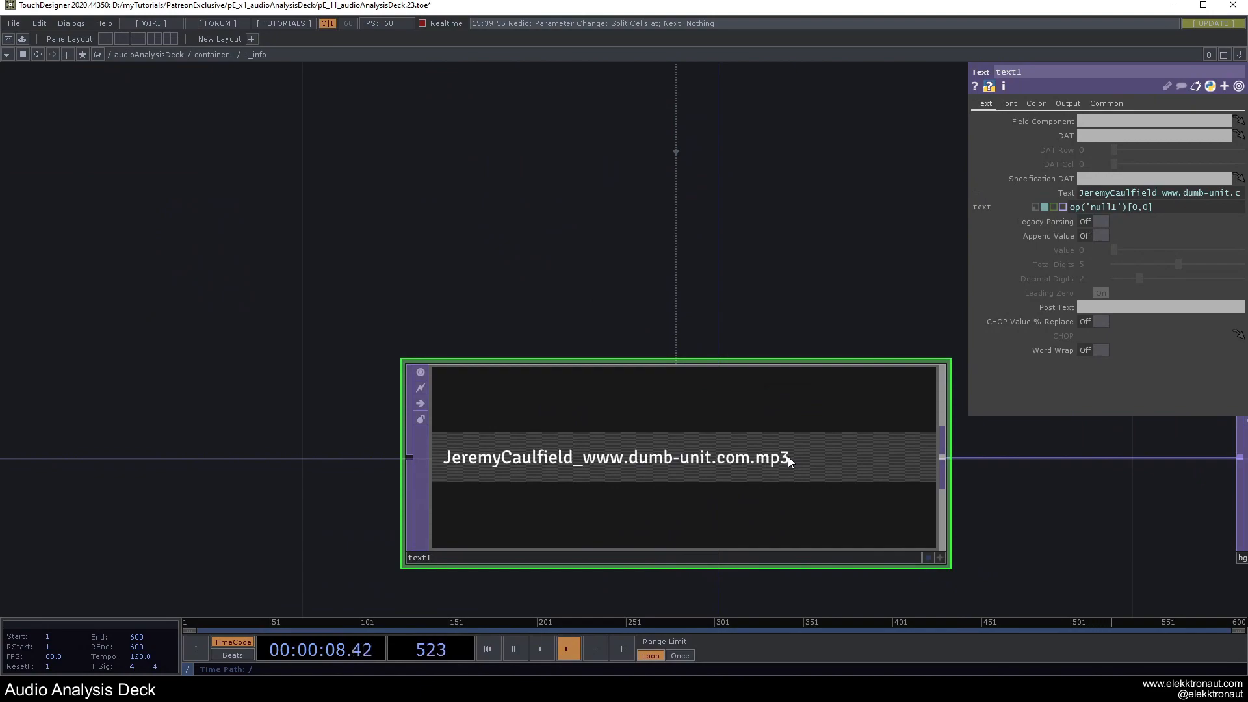
scroll(788, 457, down, 5)
drag(649, 460, 1058, 513)
scroll(365, 360, up, 10)
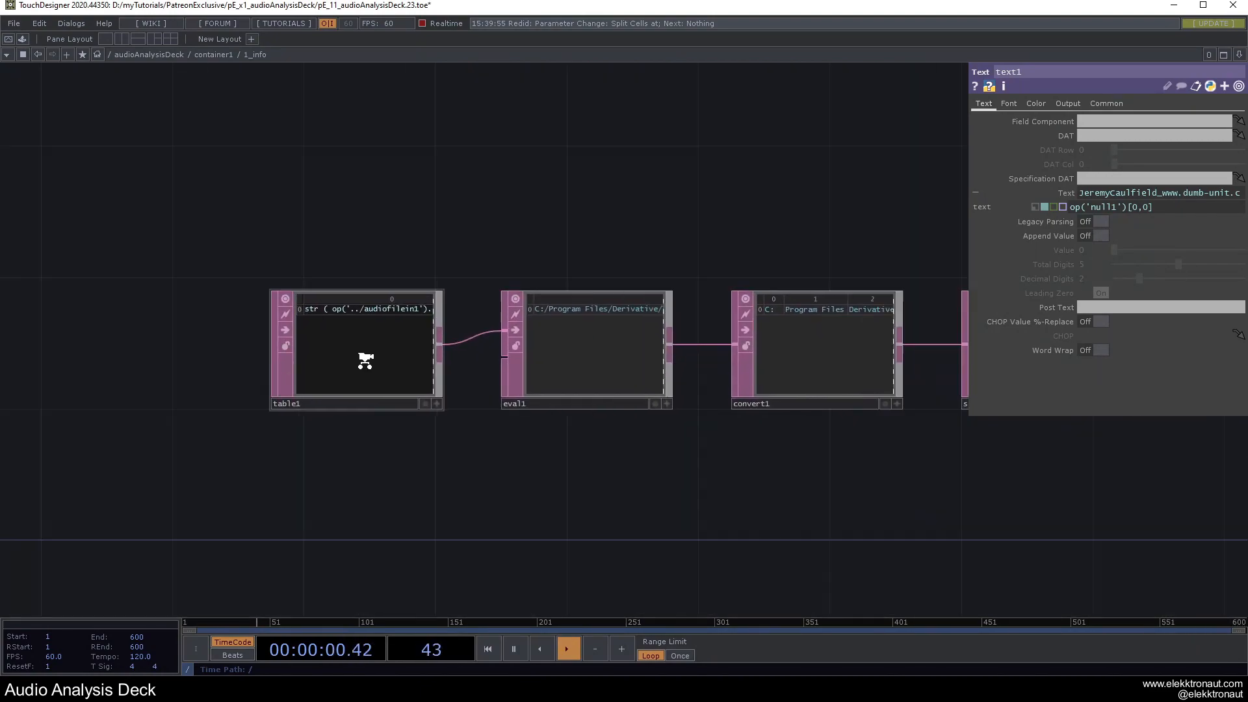
scroll(452, 351, down, 6)
drag(741, 536, 1016, 577)
scroll(816, 416, up, 4)
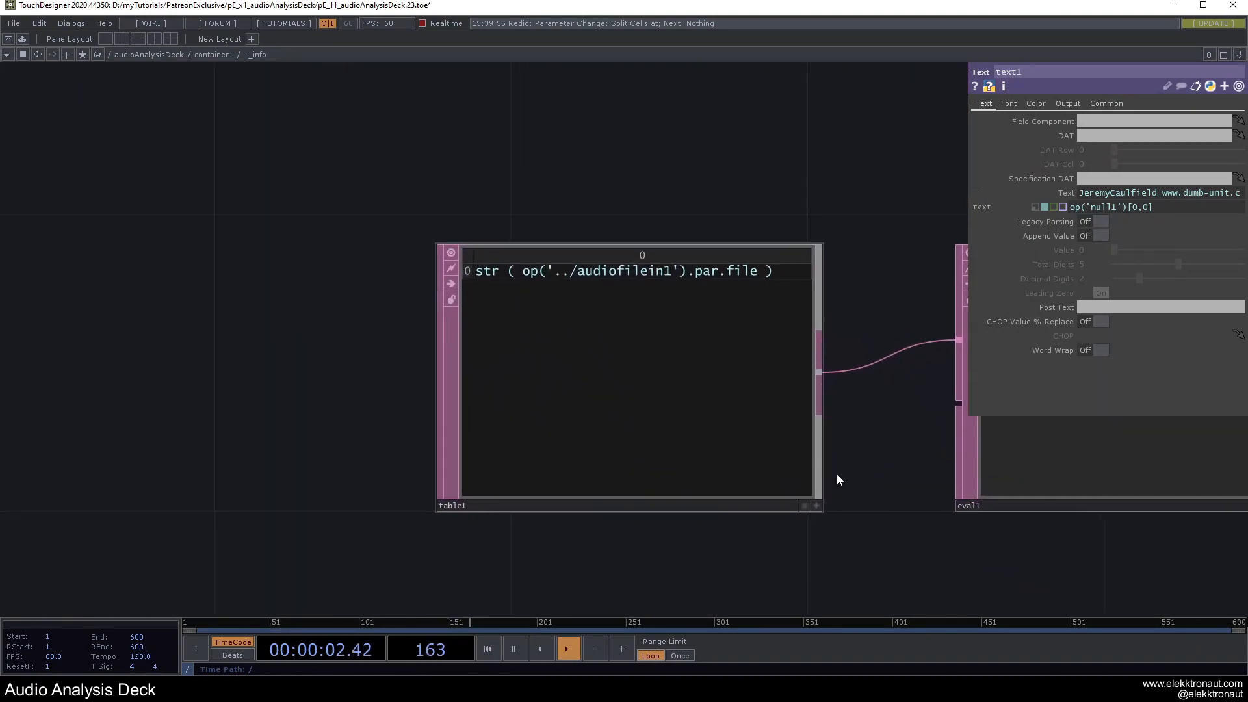
click(815, 508)
drag(831, 479, 793, 500)
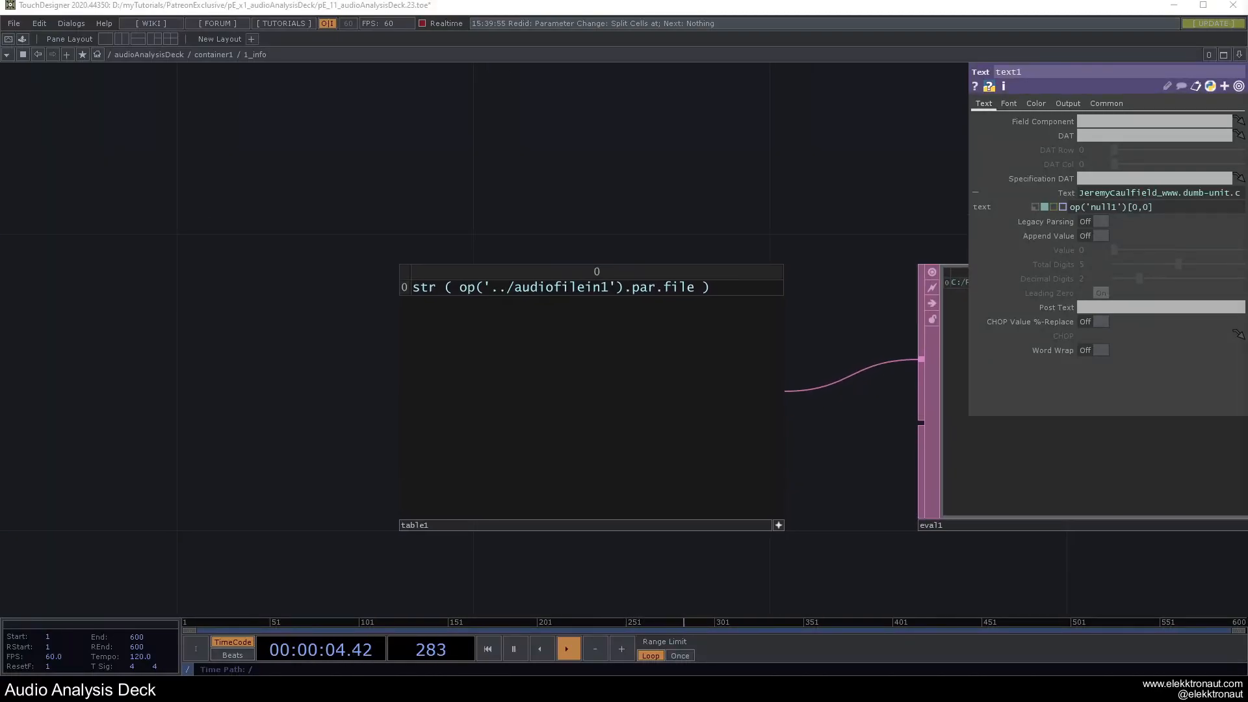
click(740, 291)
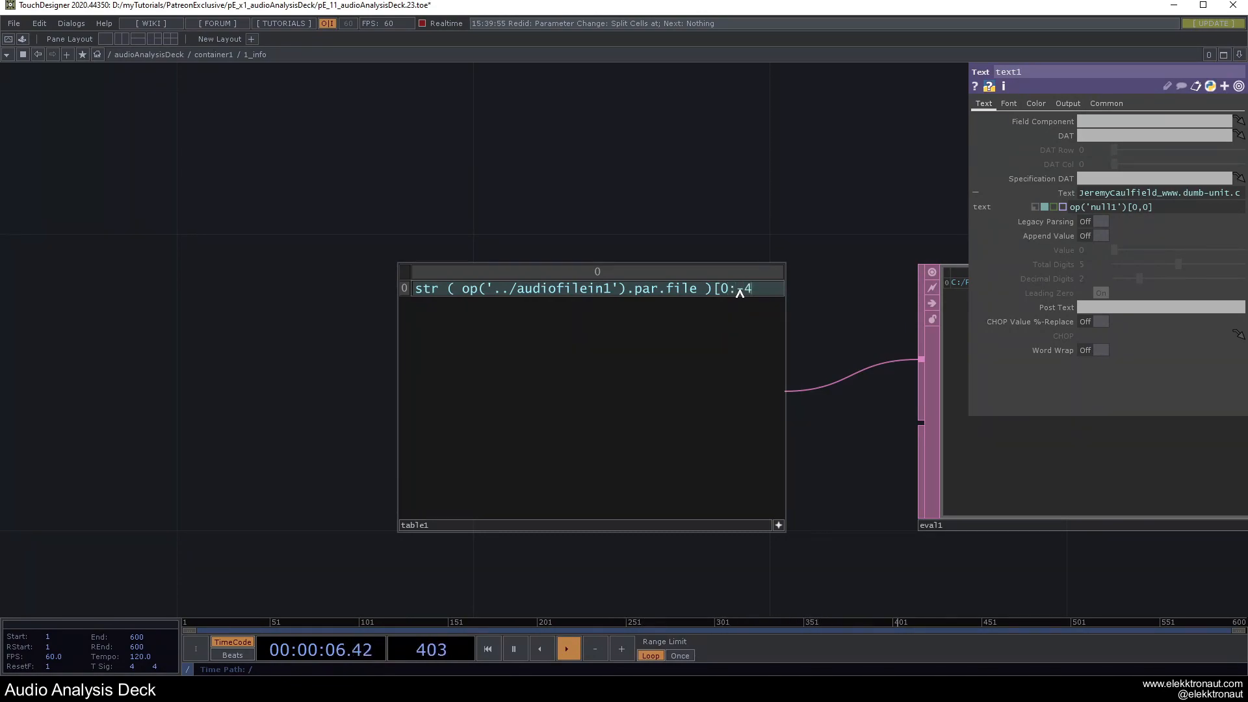
Change table1's expression slice to [0:-4] so the file path drops its last four characters.
text(])
click(736, 291)
text(-)
drag(633, 212, 410, 229)
click(557, 540)
Preview the trimmed track name in Perform mode, then zoom back out to container1's network.
scroll(560, 538, down, 2)
key(F1)
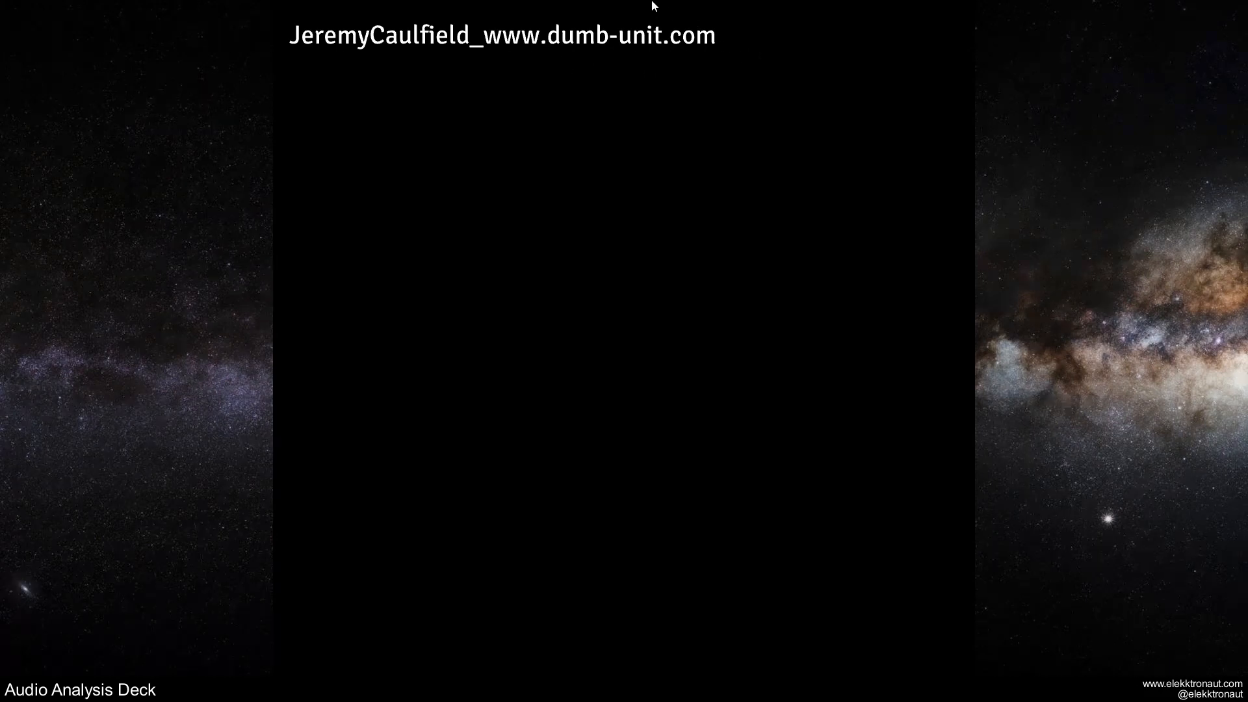
key(Escape)
scroll(620, 302, down, 3)
drag(608, 283, 356, 287)
scroll(452, 368, up, 2)
scroll(451, 367, down, 5)
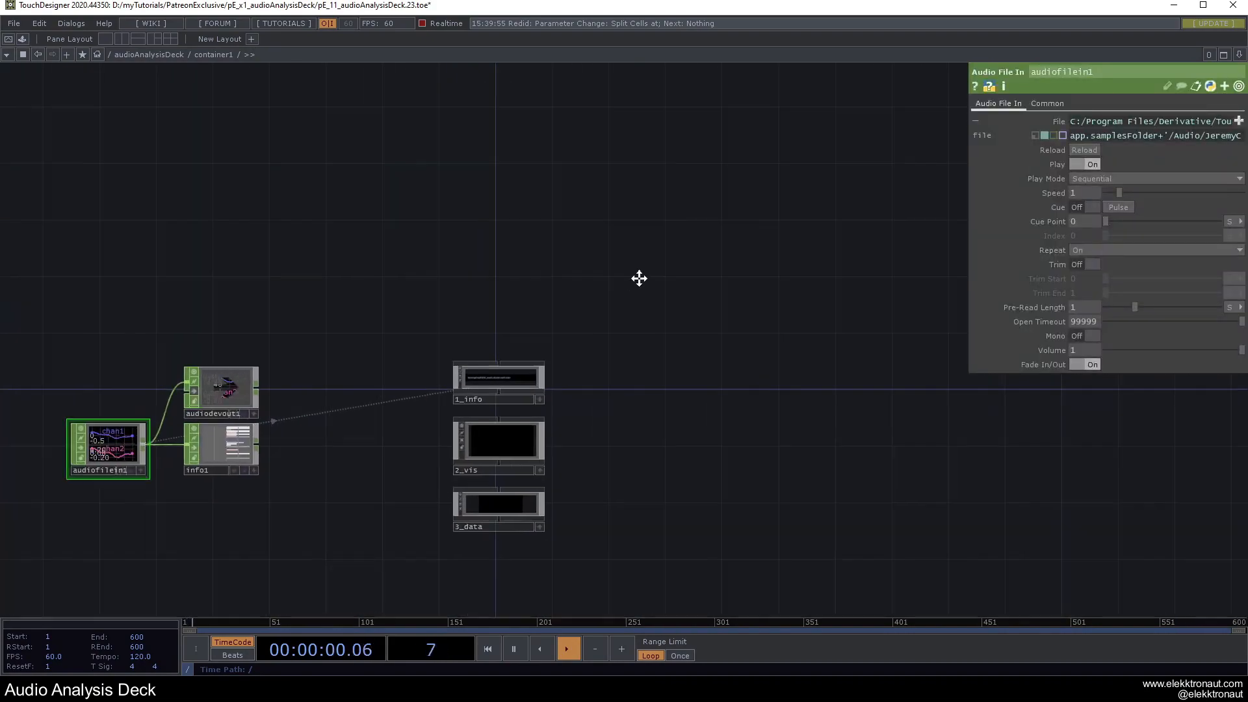
Load the Far and Away track into audiofilein1 through its File browse button.
click(1238, 121)
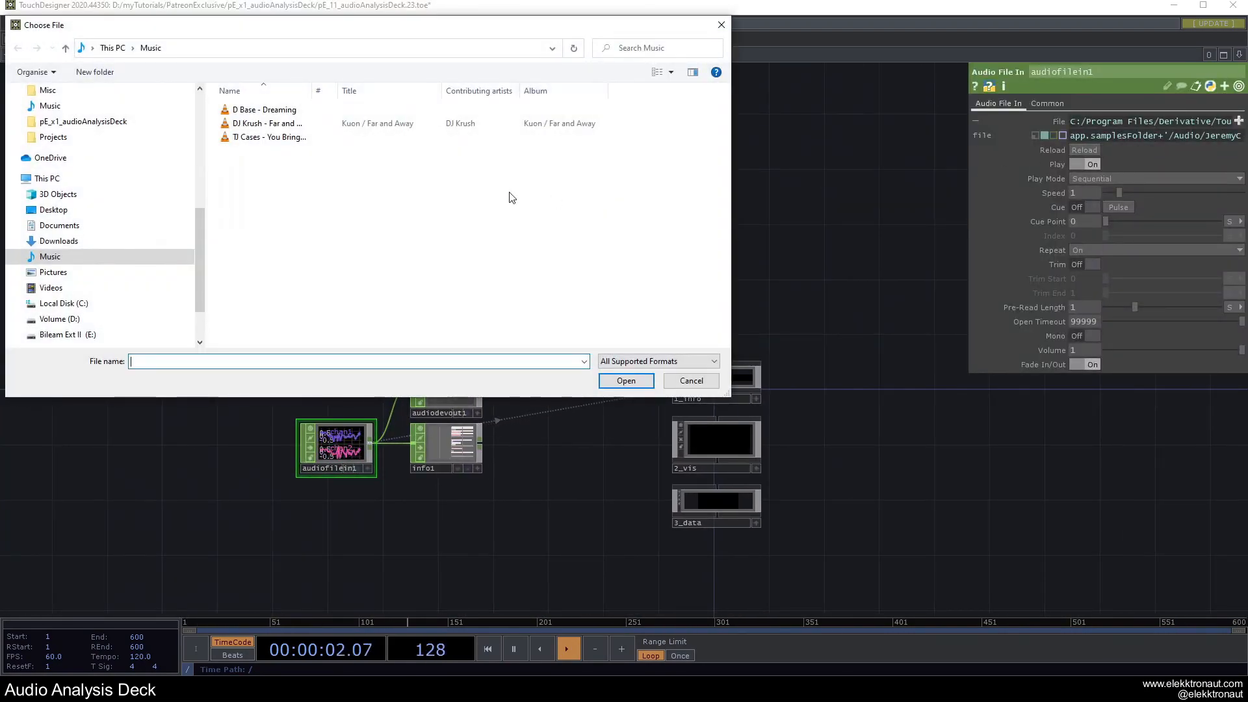
double_click(267, 123)
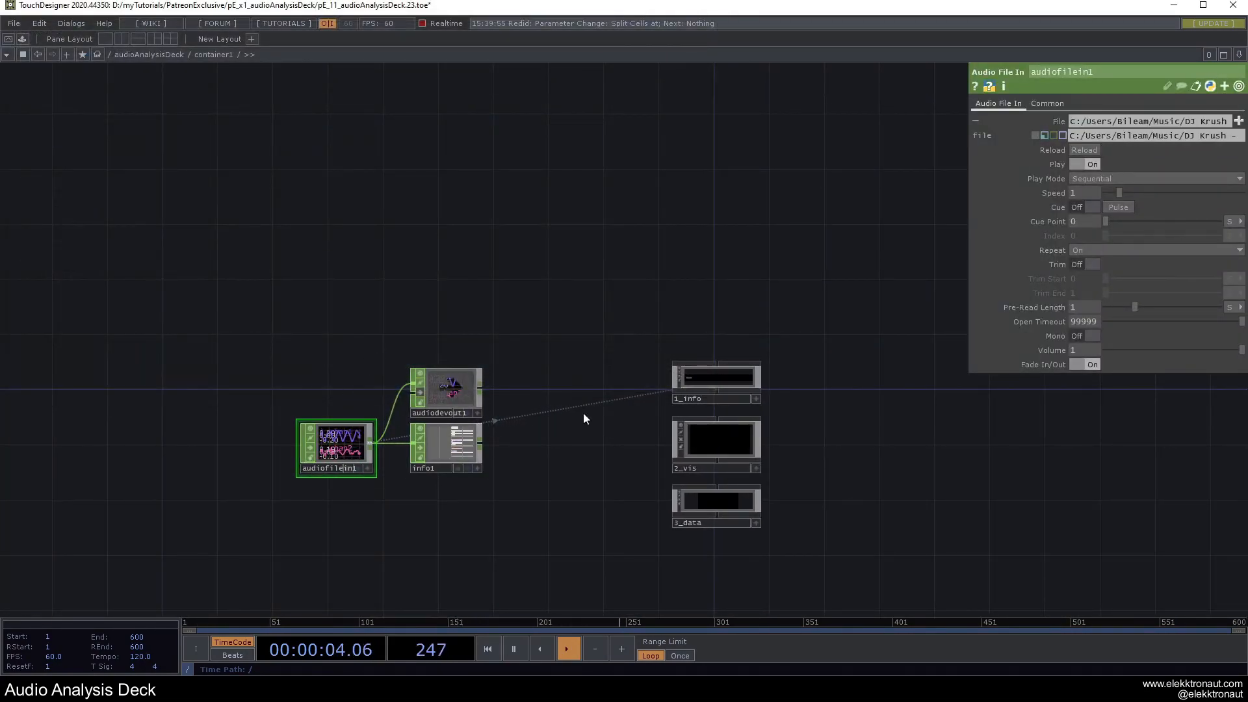
scroll(724, 385, up, 2)
scroll(724, 385, up, 3)
scroll(630, 424, up, 3)
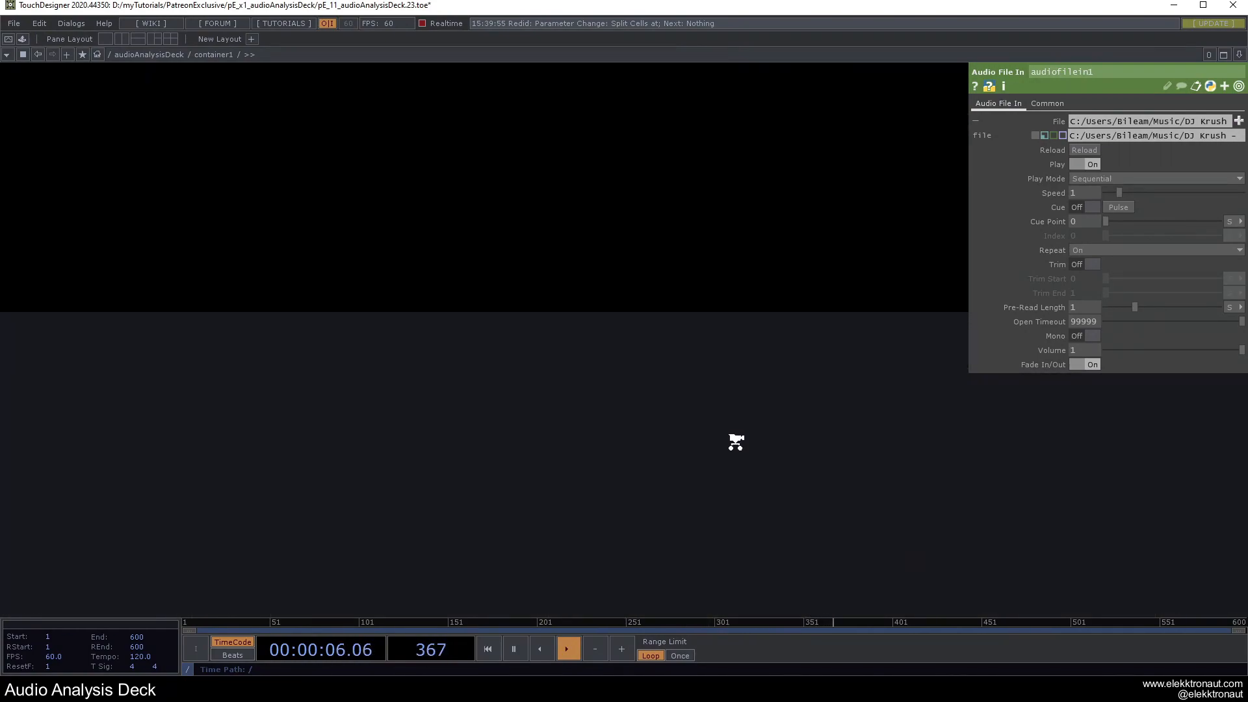
scroll(427, 329, up, 5)
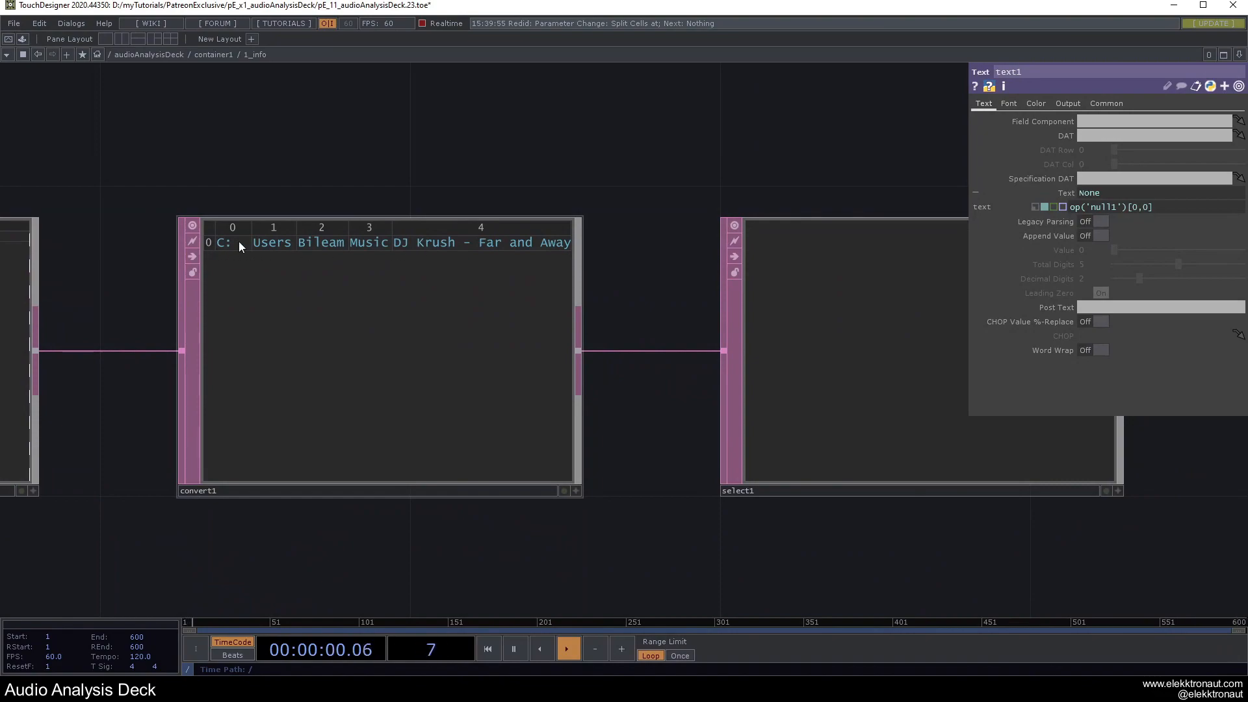
Set select1's Start Col Index to 4, keeping column selection by index.
click(891, 295)
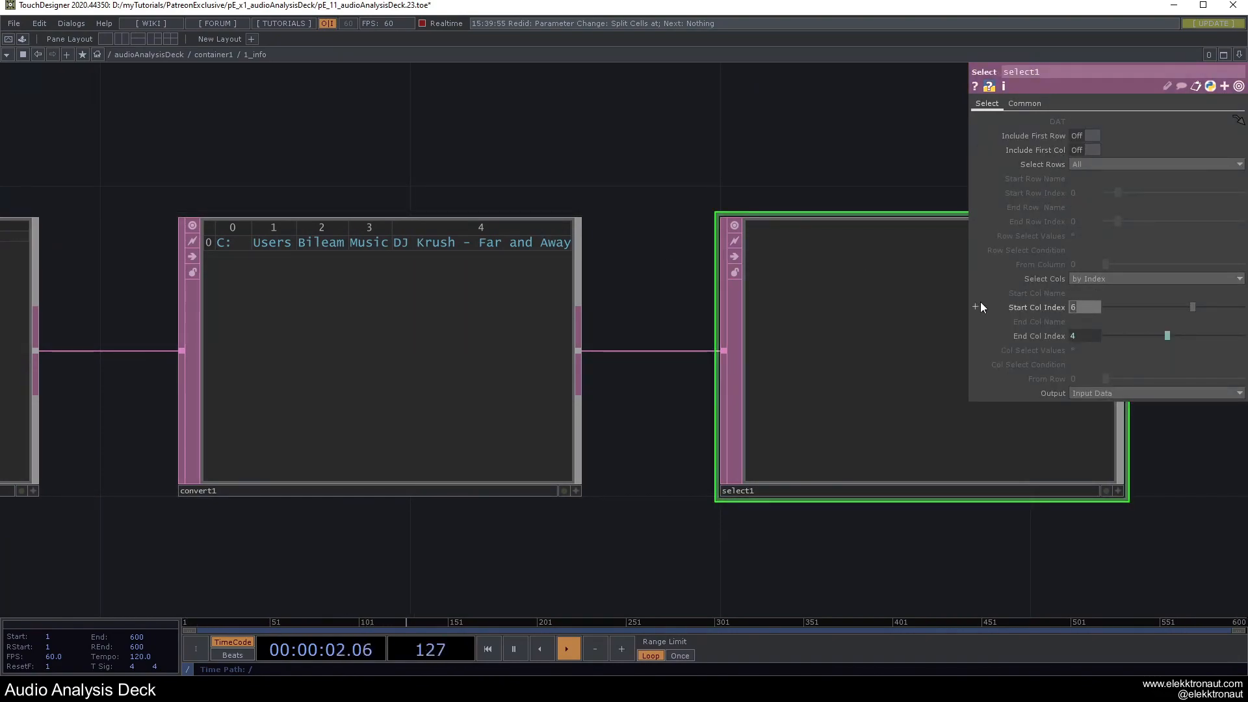
text(4)
key(Return)
drag(556, 177, 594, 185)
click(1049, 306)
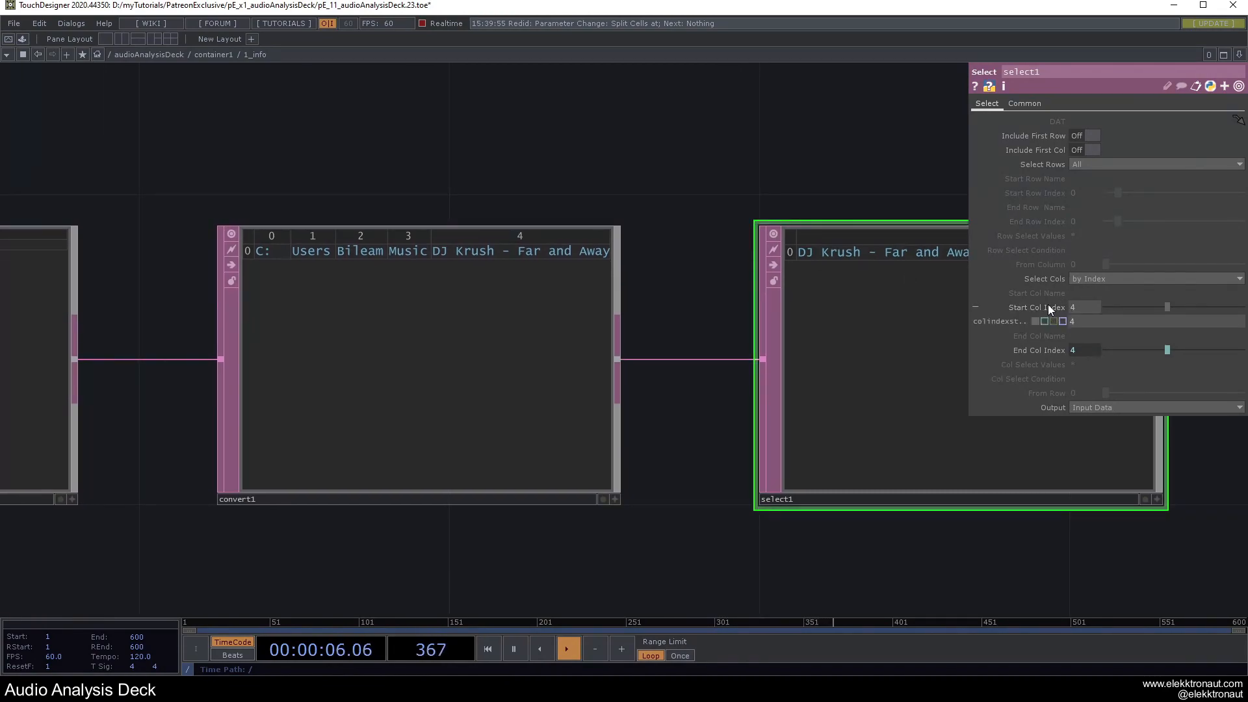
click(1048, 306)
click(1118, 279)
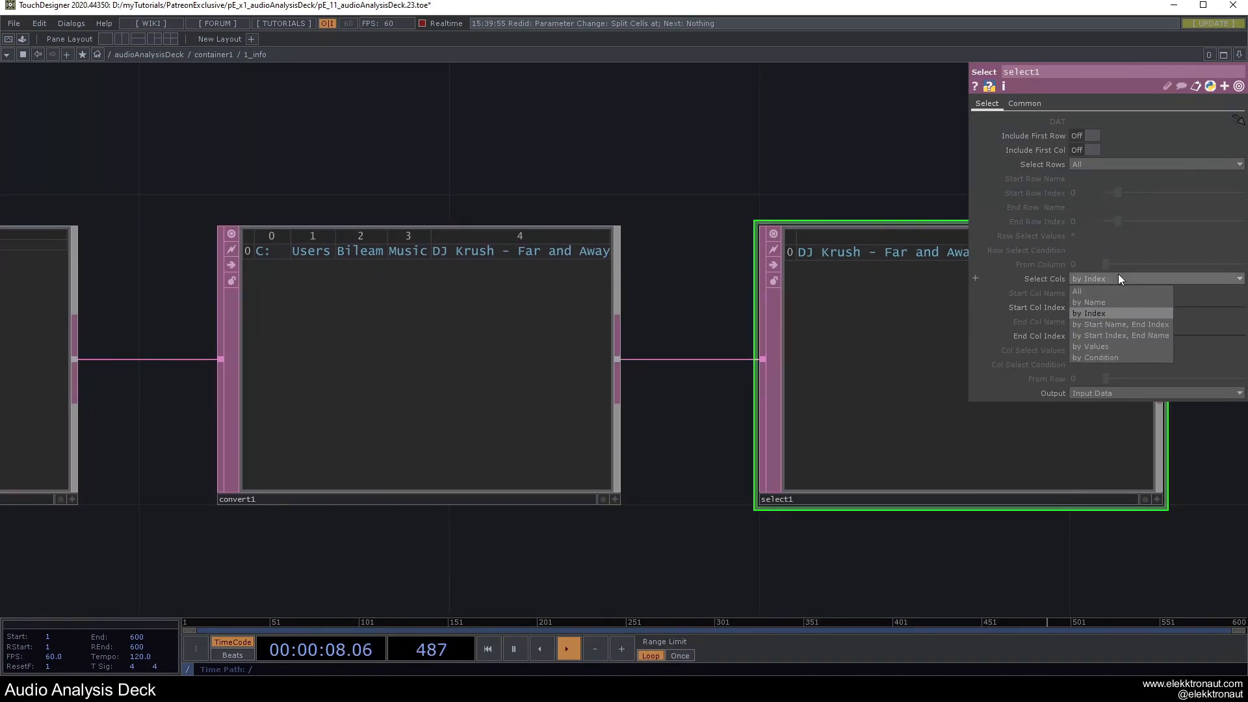
click(1118, 277)
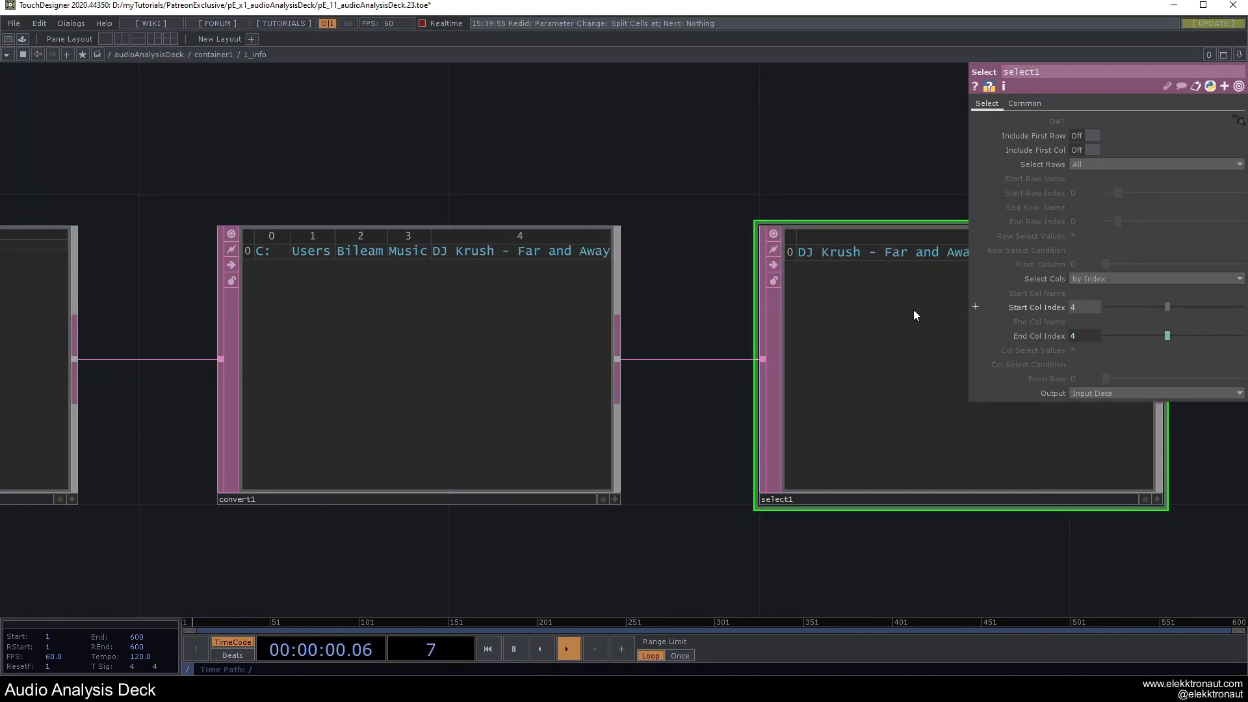
Select null1 and preview full screen, showing only the artist and 'Far and Away' title.
scroll(418, 246, down, 8)
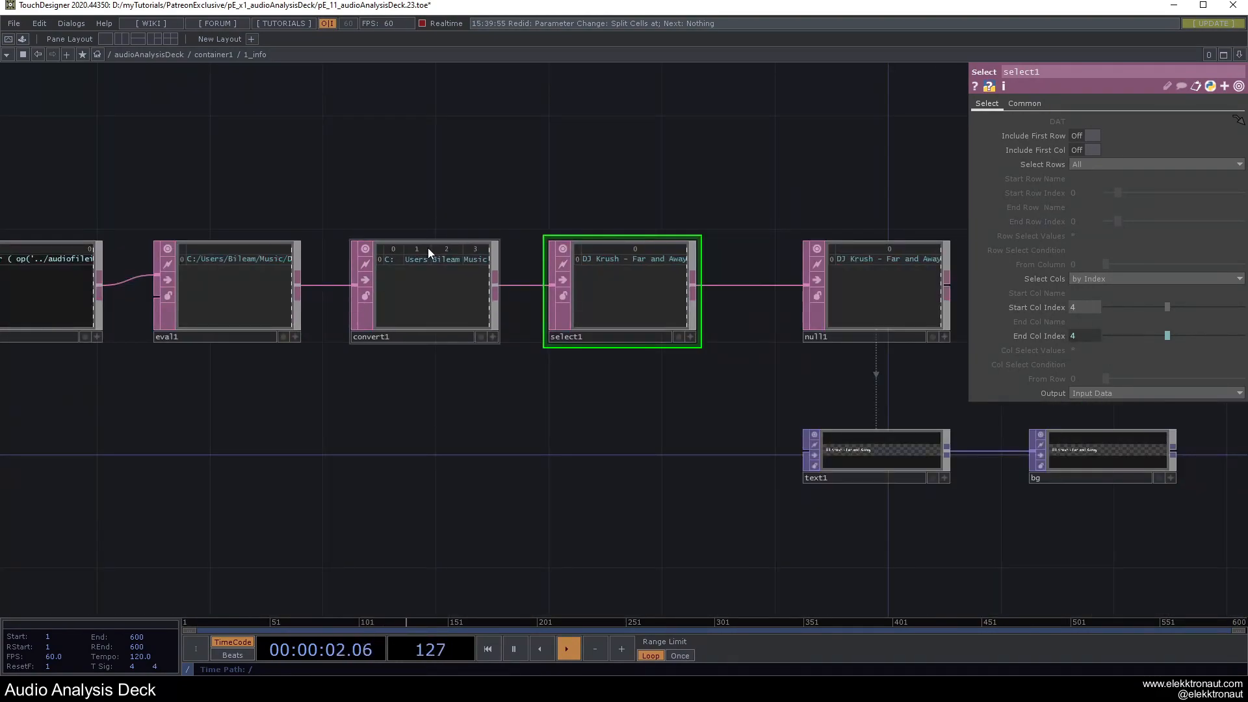
scroll(479, 207, down, 3)
drag(479, 206, 566, 219)
scroll(343, 282, up, 6)
scroll(338, 283, down, 5)
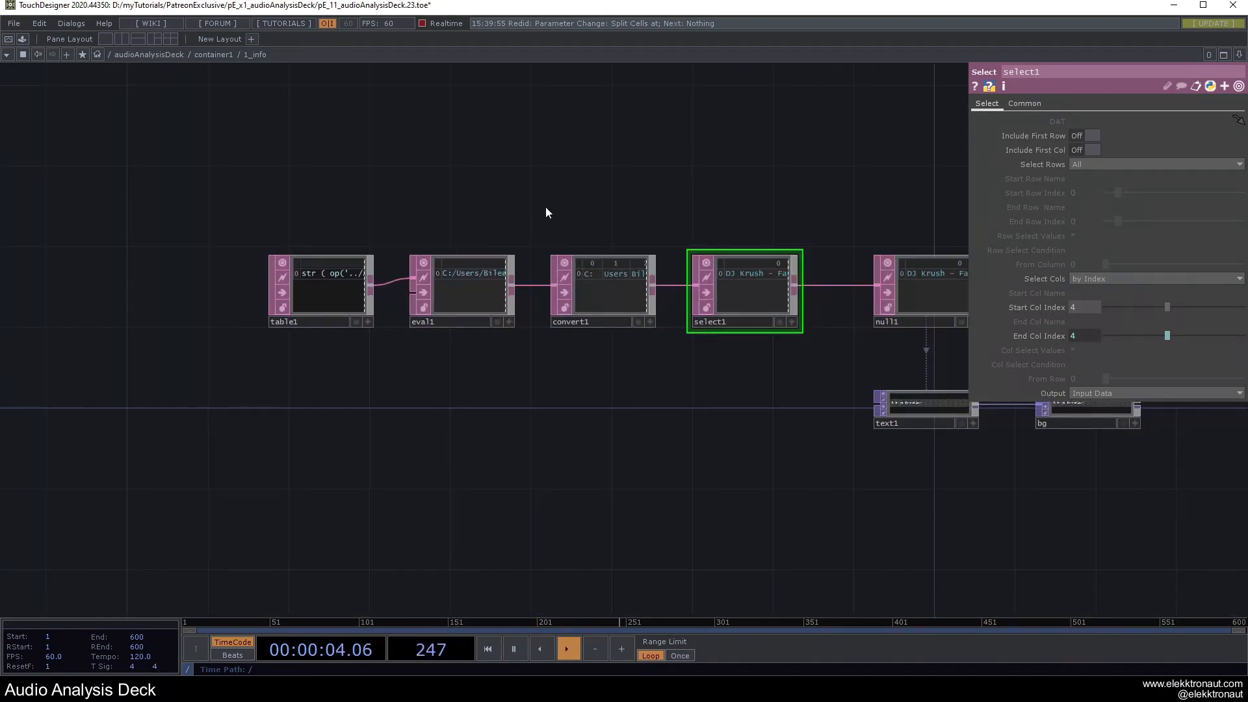
drag(709, 233, 424, 240)
click(634, 287)
scroll(663, 271, up, 5)
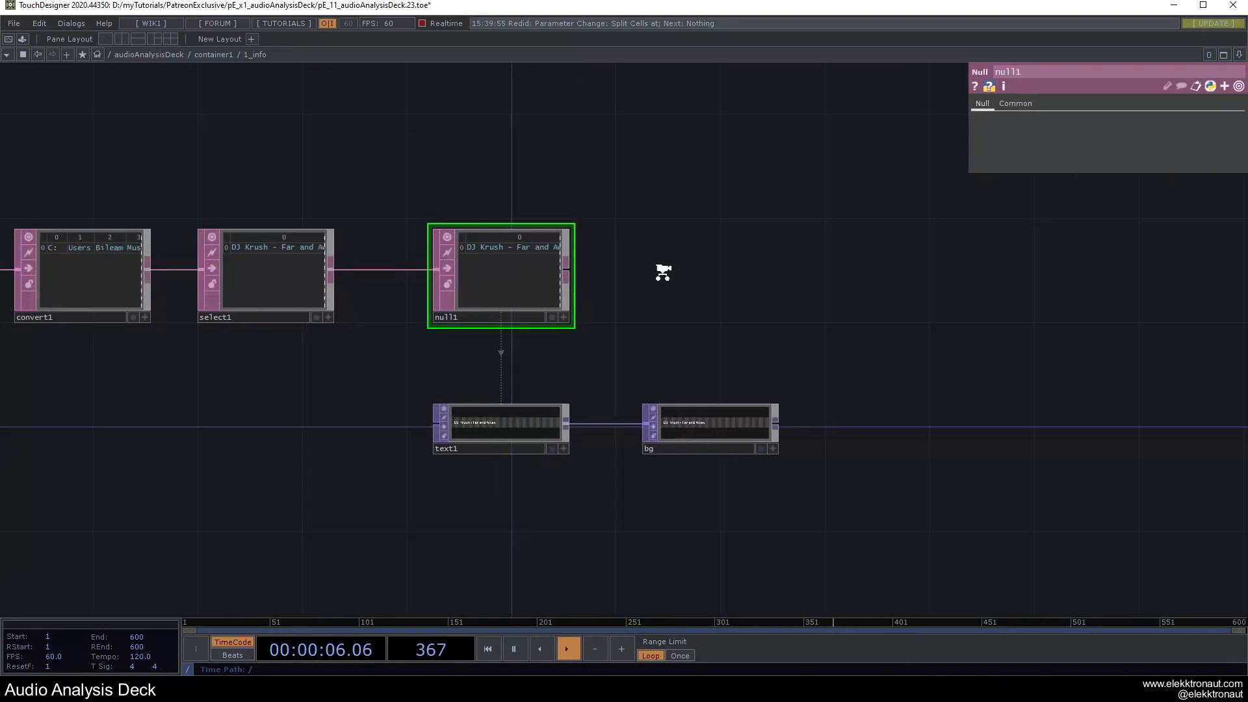
drag(660, 286, 807, 299)
key(F1)
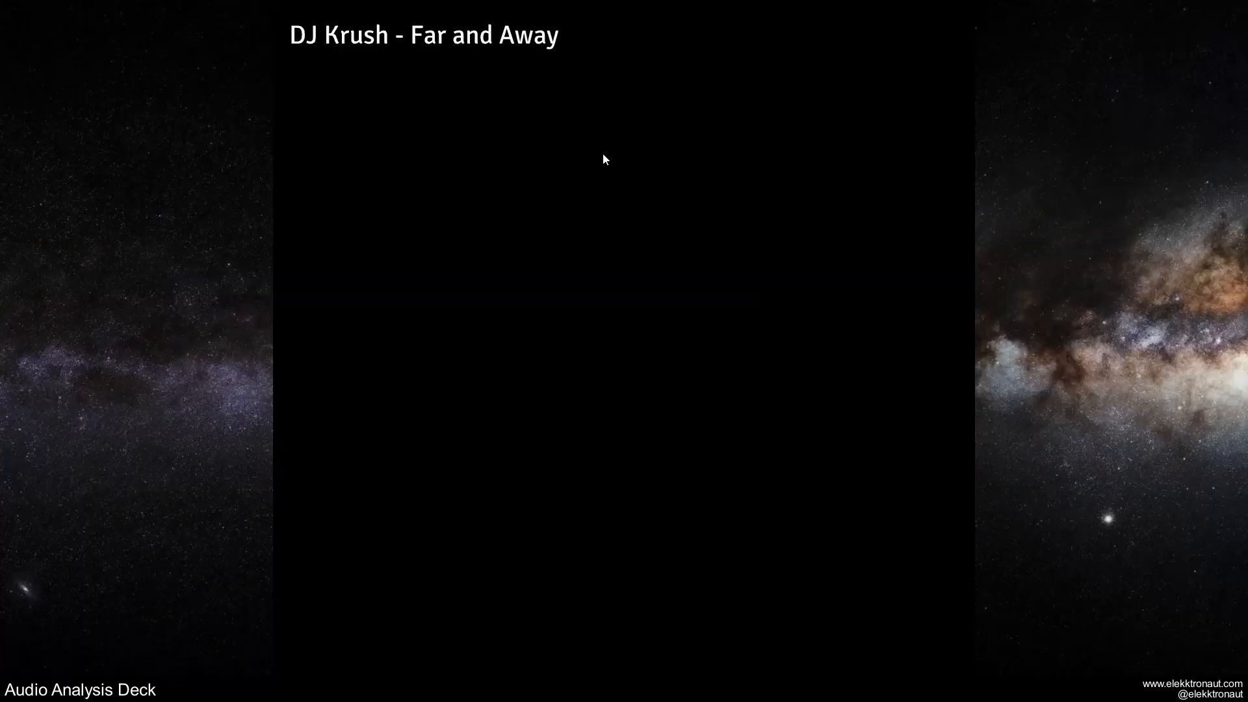
Show text1's Font page and check the current title placement in Perform mode.
key(Escape)
click(610, 498)
drag(677, 436, 705, 377)
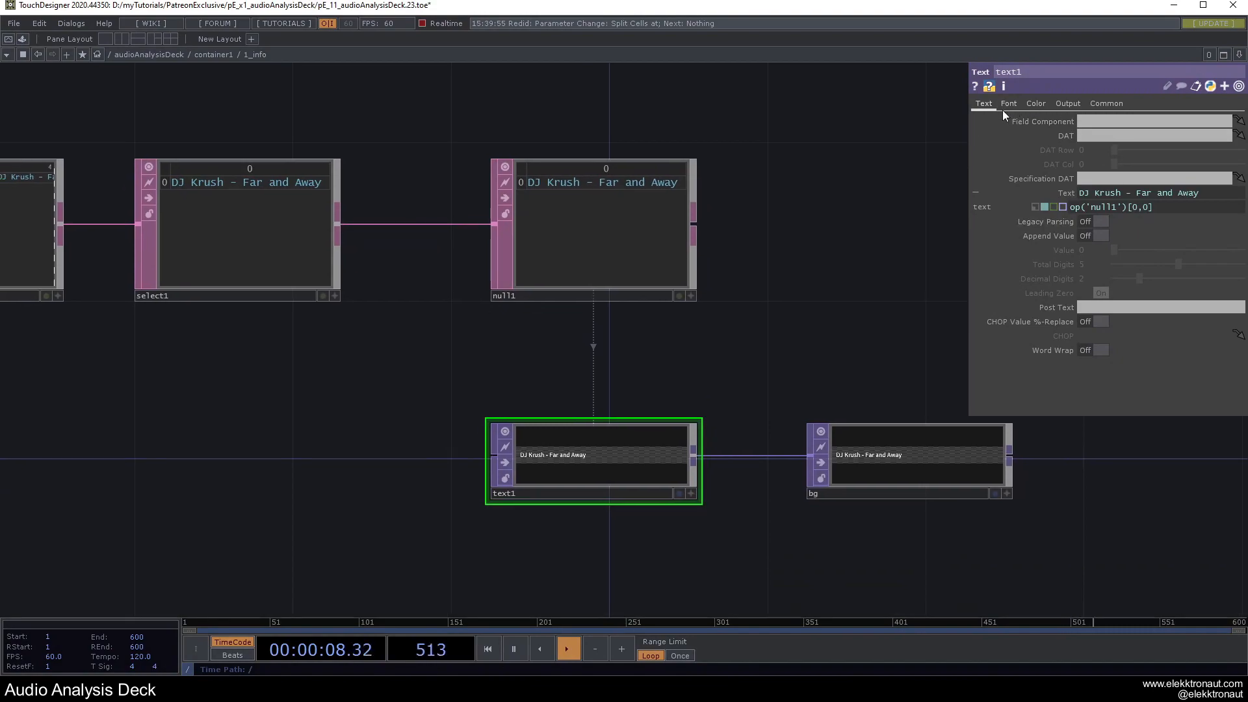
click(1009, 104)
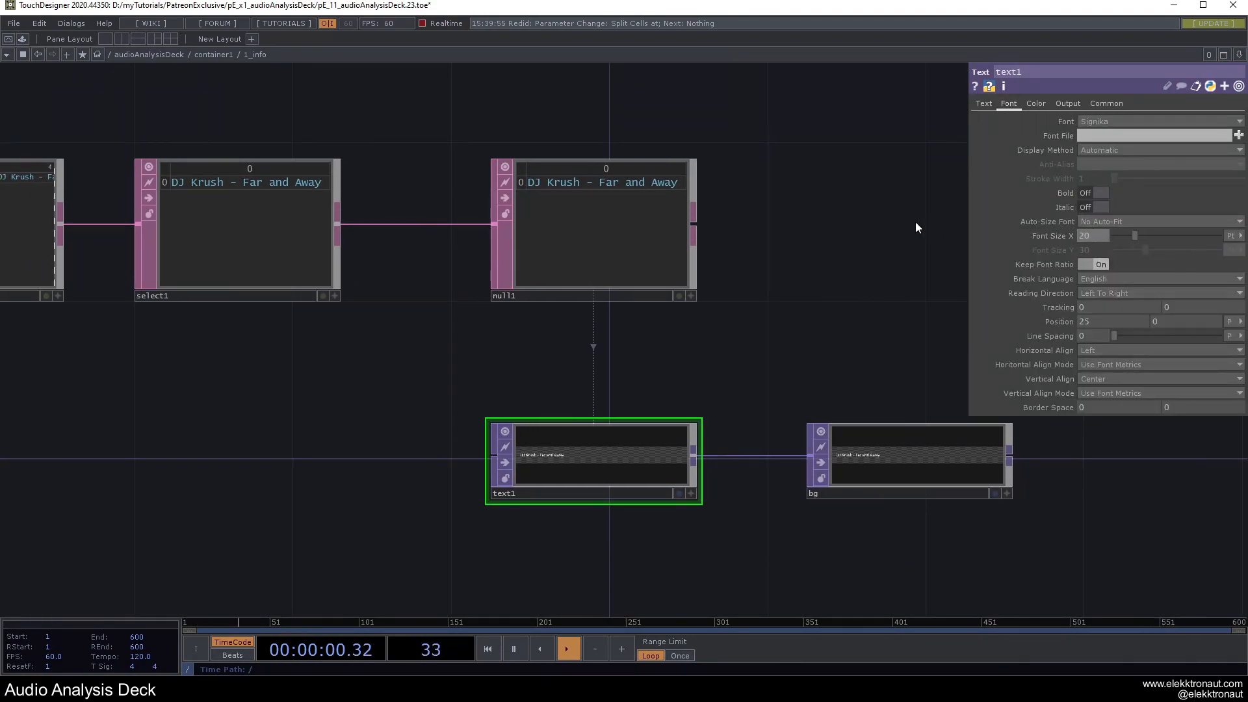
key(F1)
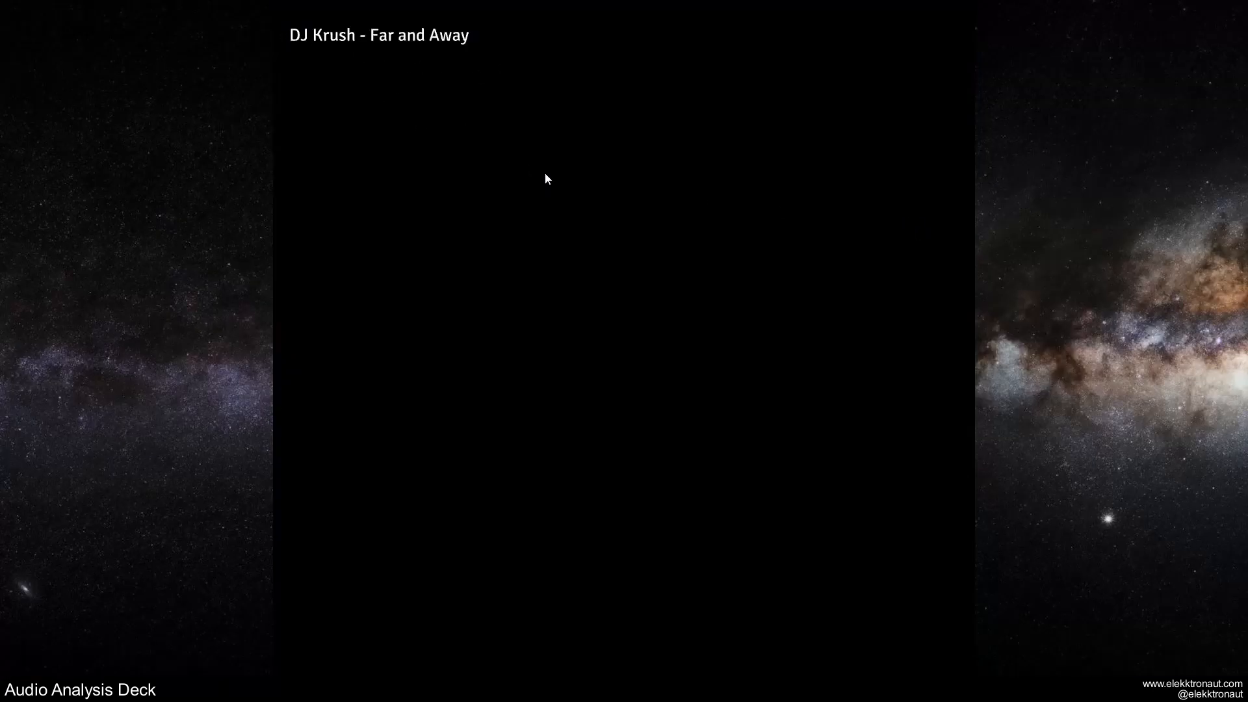
key(Escape)
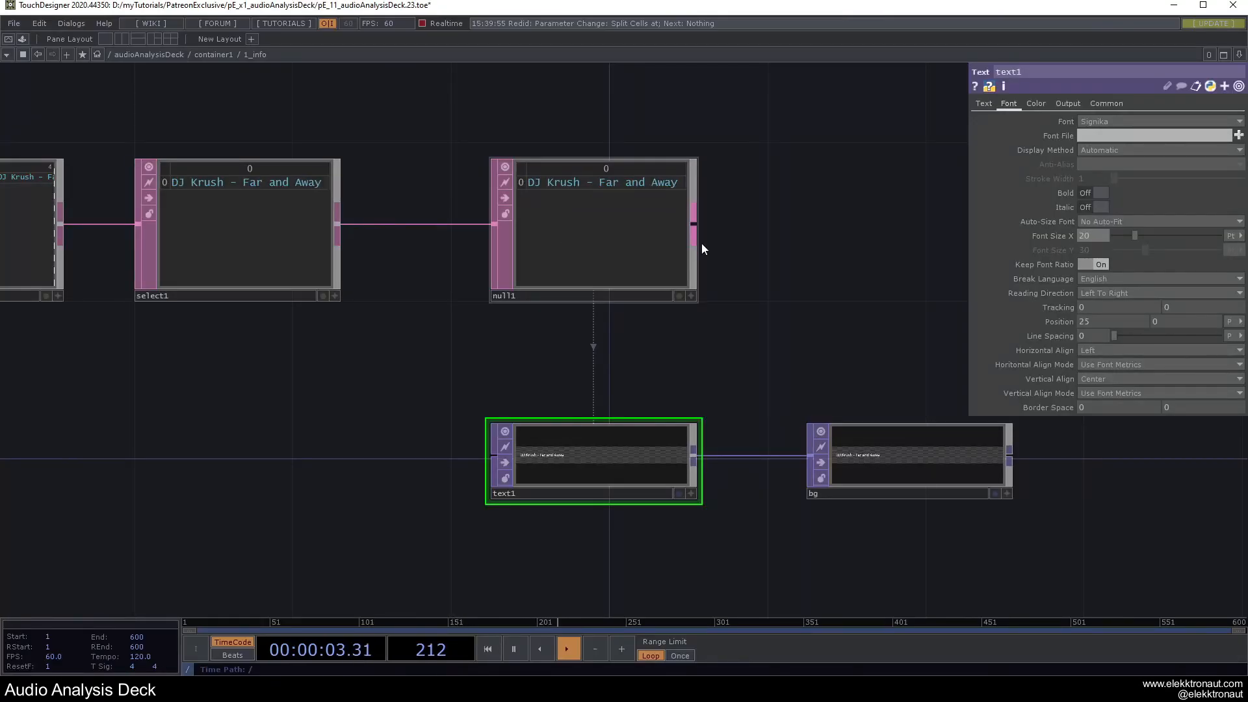
Set text1's Position X to 30, verify it full screen, and zoom out to container1.
click(1094, 323)
text(30)
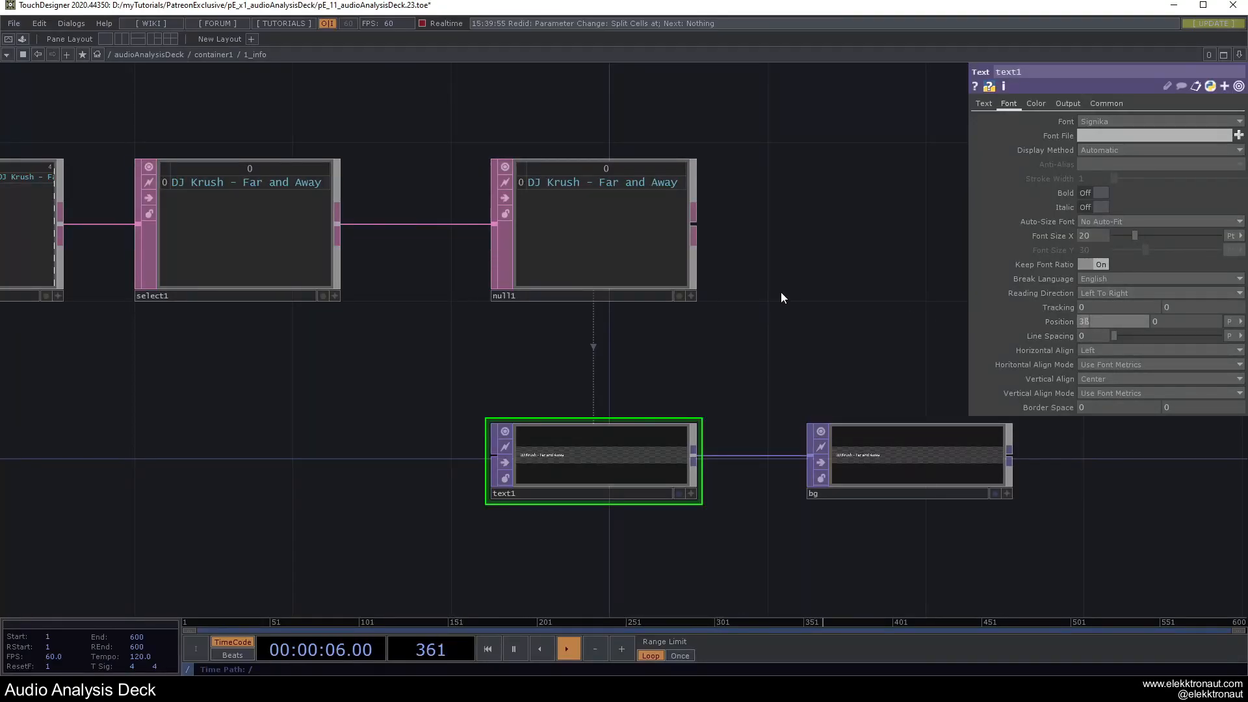
key(Return)
key(F1)
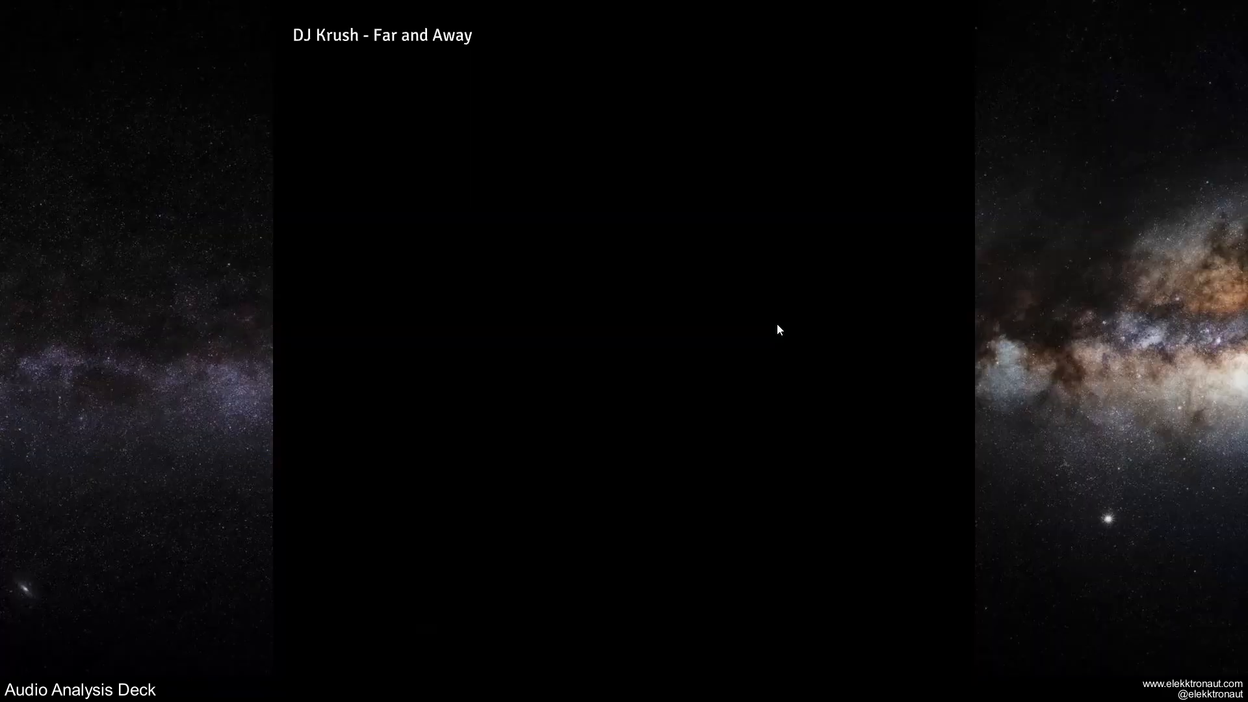
key(Escape)
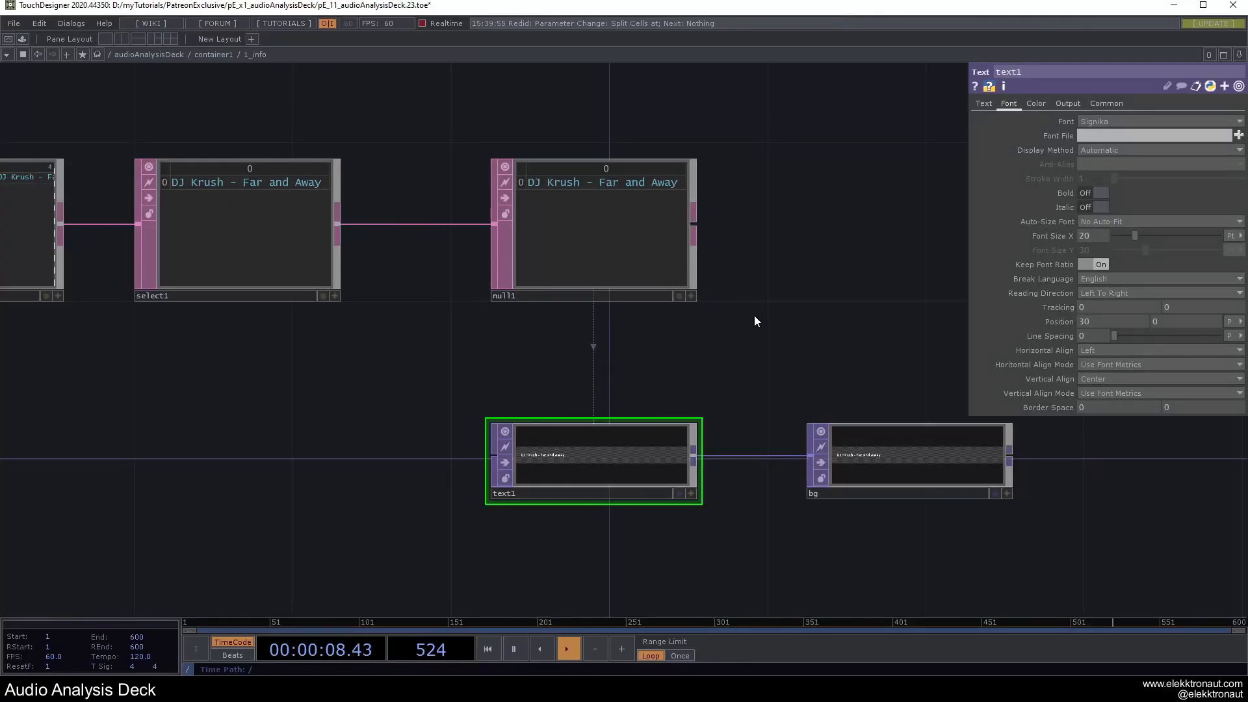
scroll(755, 316, down, 5)
scroll(756, 321, down, 2)
scroll(695, 338, down, 6)
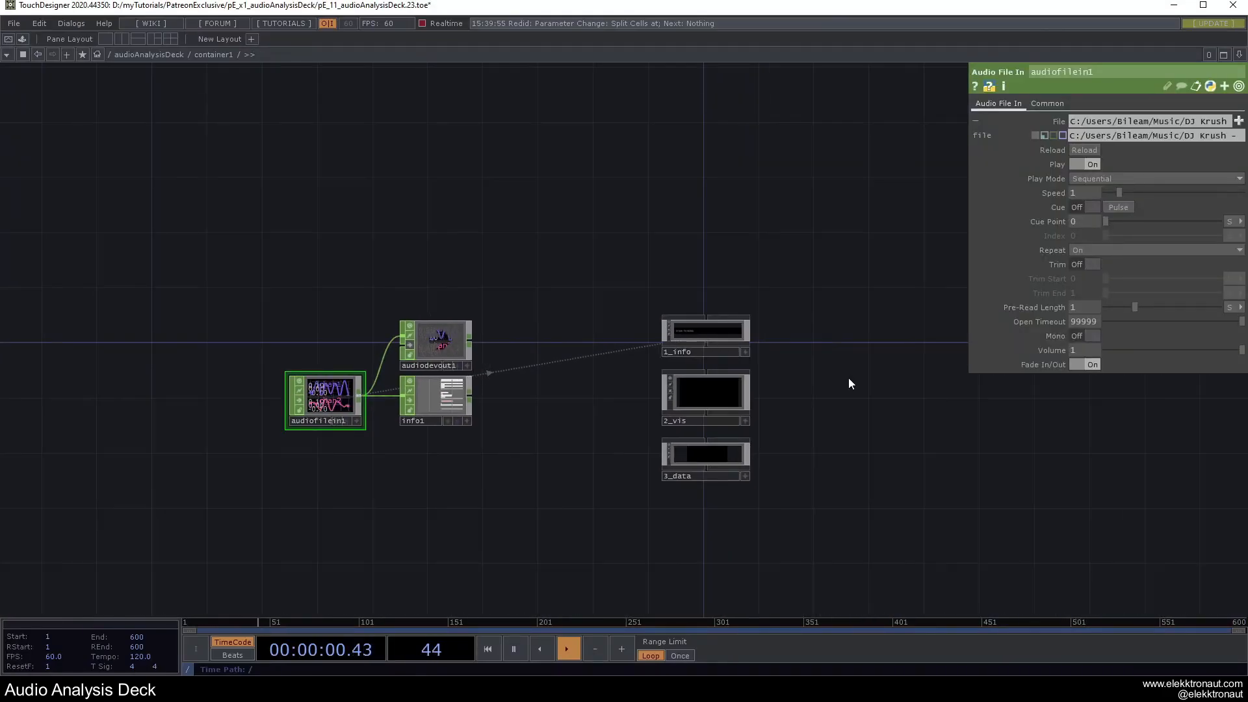
Pan and zoom container1's network to bring the 3_data component into view.
drag(852, 381, 828, 362)
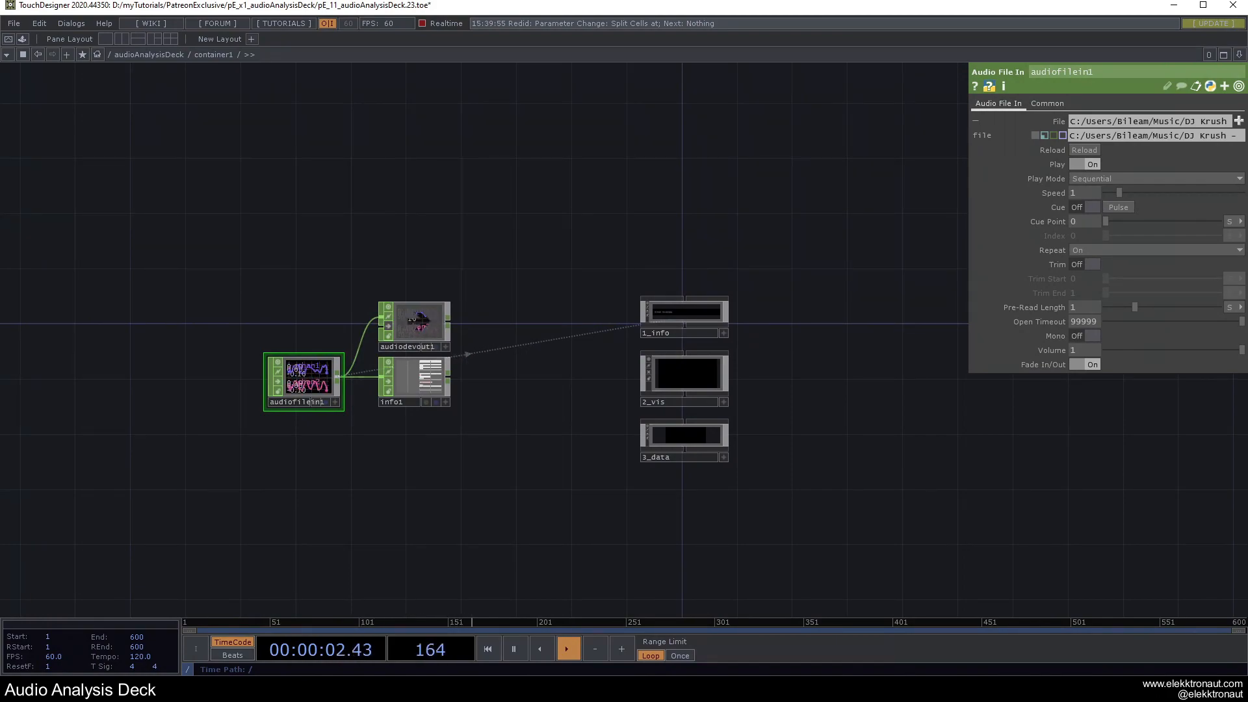
scroll(702, 373, up, 4)
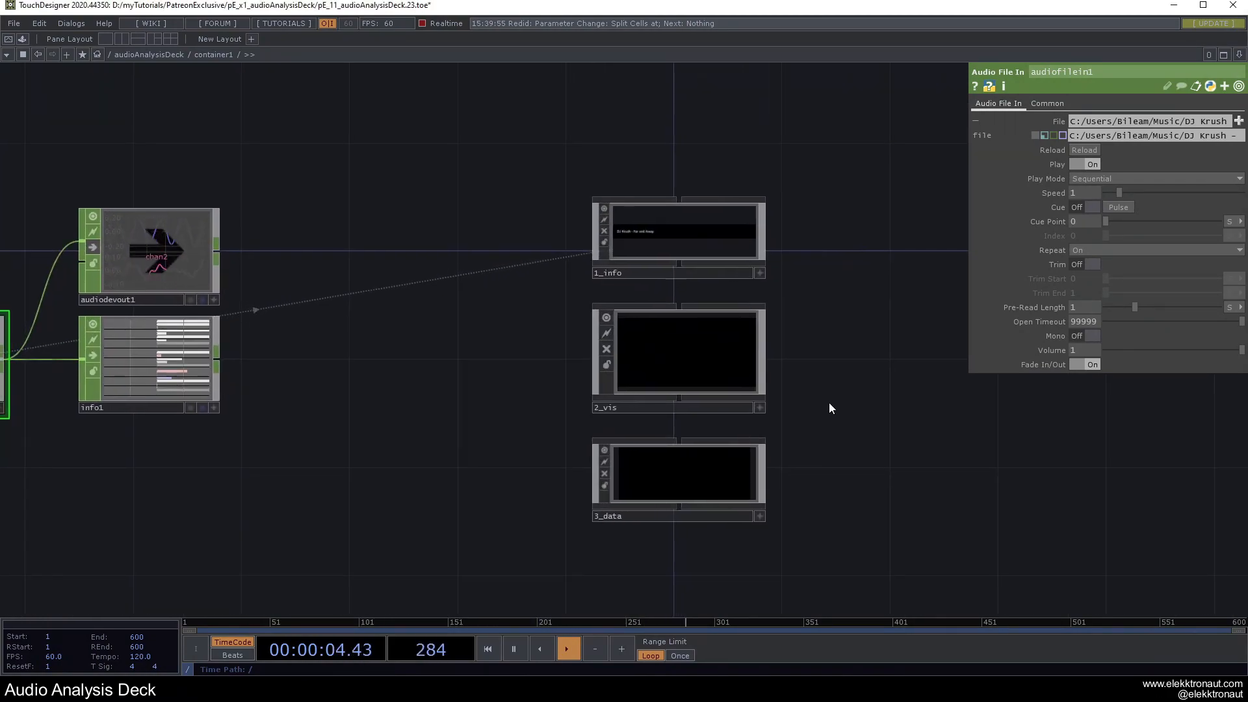
drag(897, 462, 934, 477)
scroll(786, 470, up, 10)
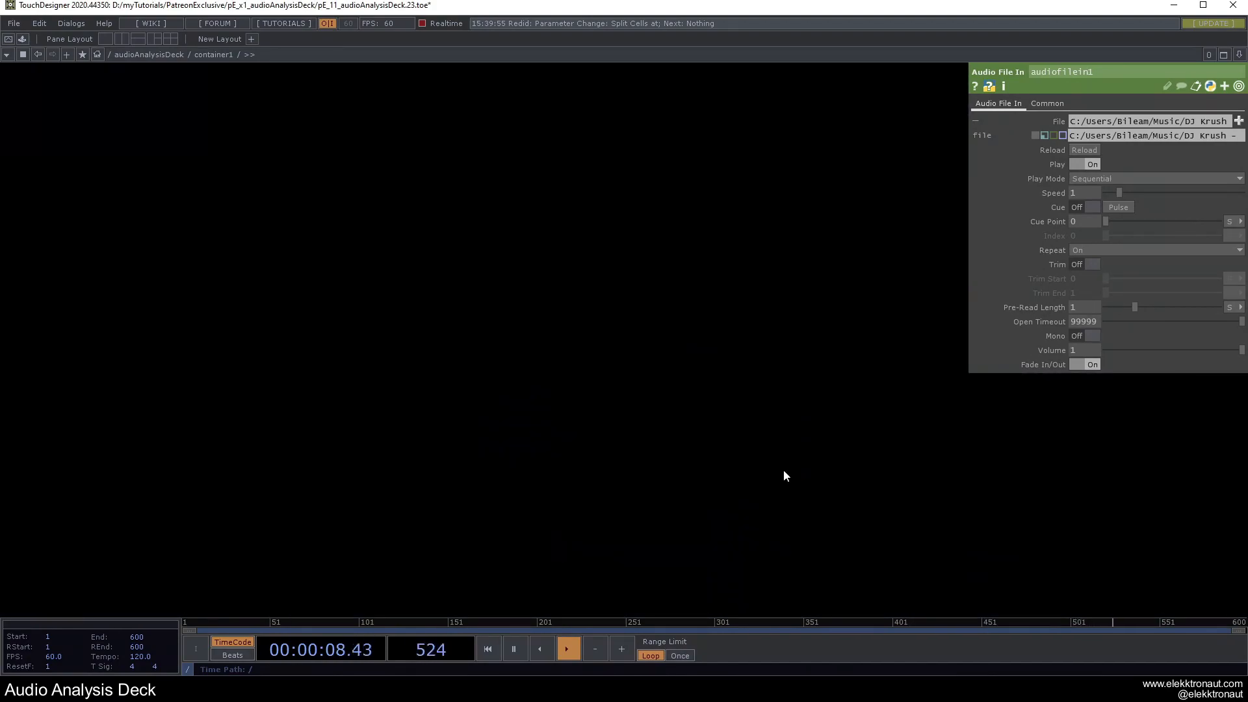
scroll(784, 473, down, 3)
scroll(653, 466, down, 7)
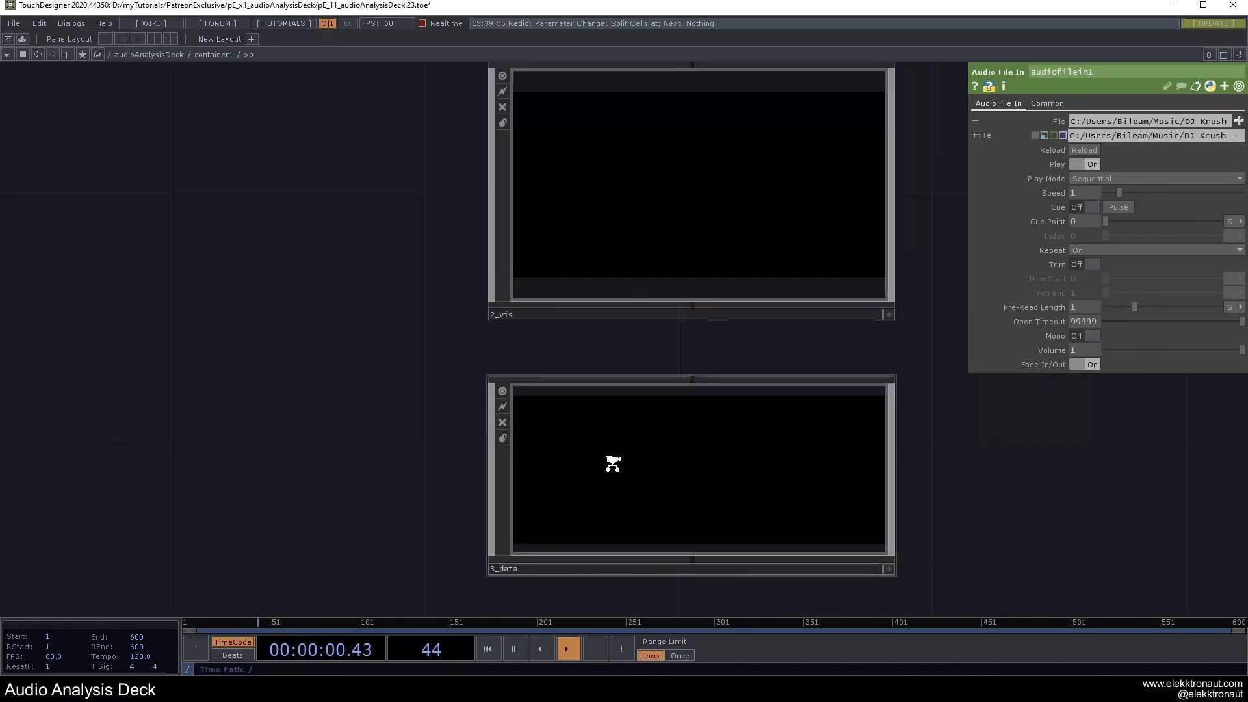
Split the network editor left/right, widen the right pane and enter 3_data's 1_length component.
click(122, 38)
drag(625, 472, 468, 468)
scroll(719, 496, up, 5)
scroll(961, 414, up, 5)
scroll(961, 415, up, 3)
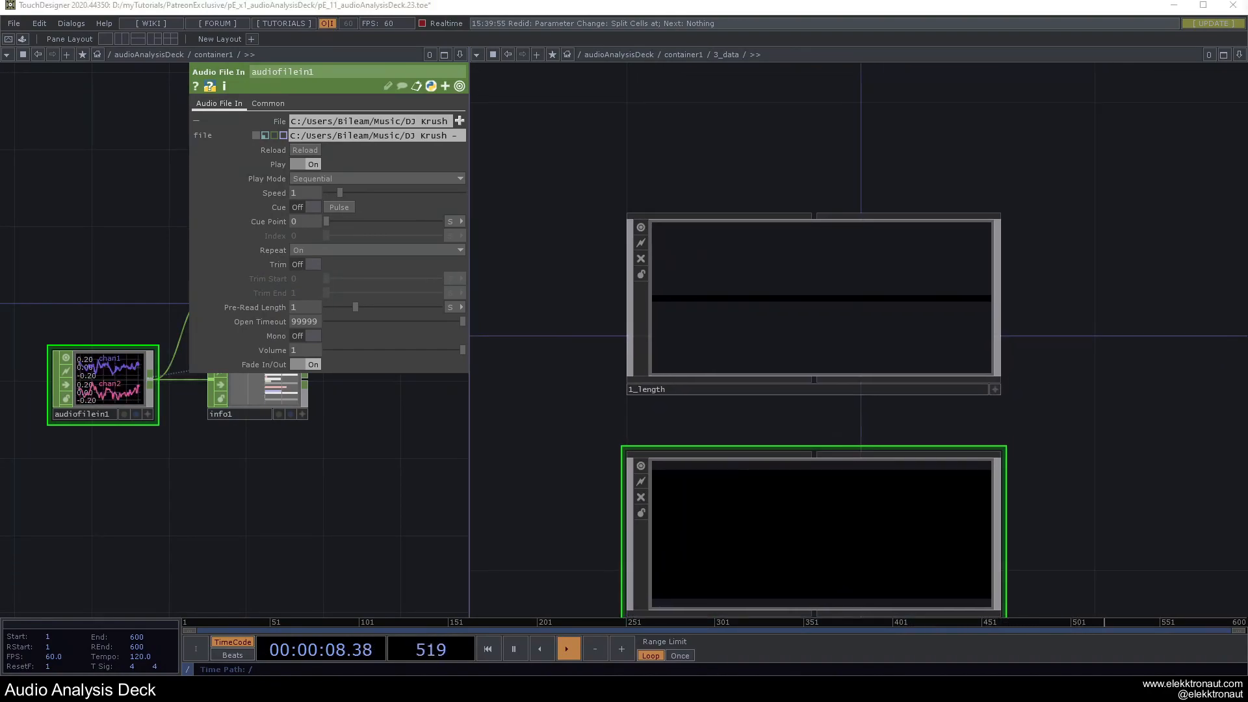
scroll(769, 279, up, 3)
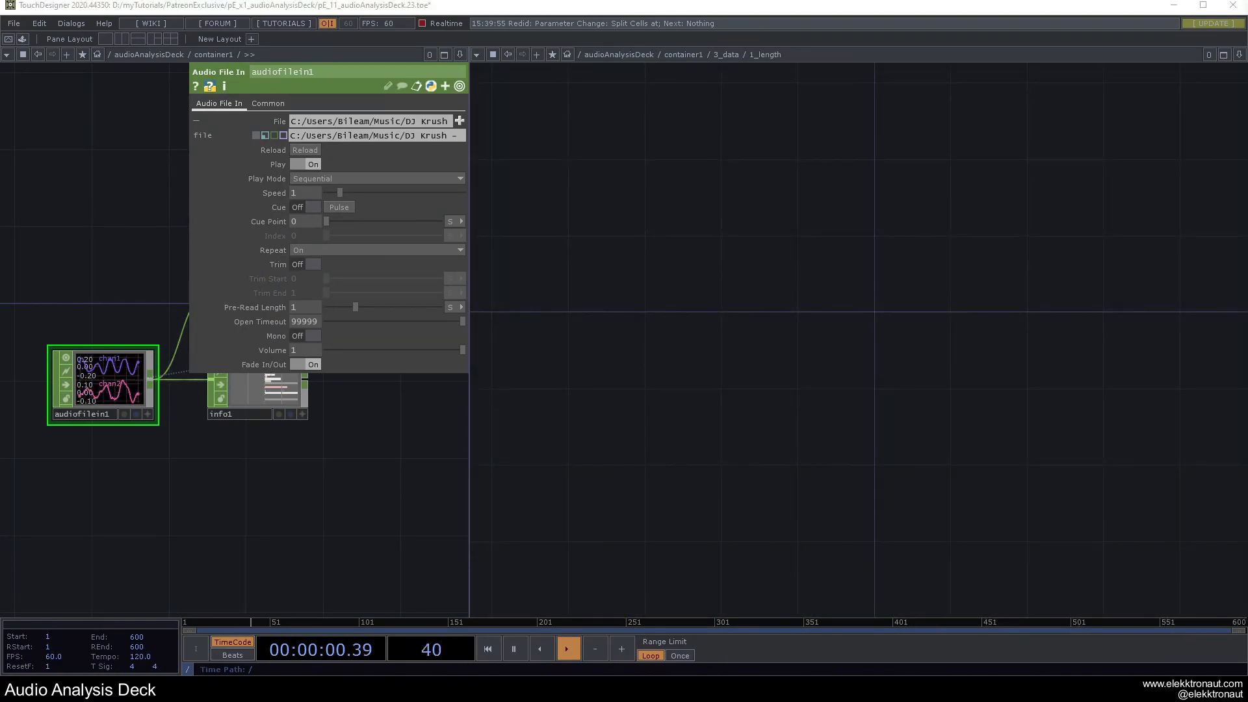
drag(839, 308, 756, 354)
scroll(761, 352, up, 4)
key(F1)
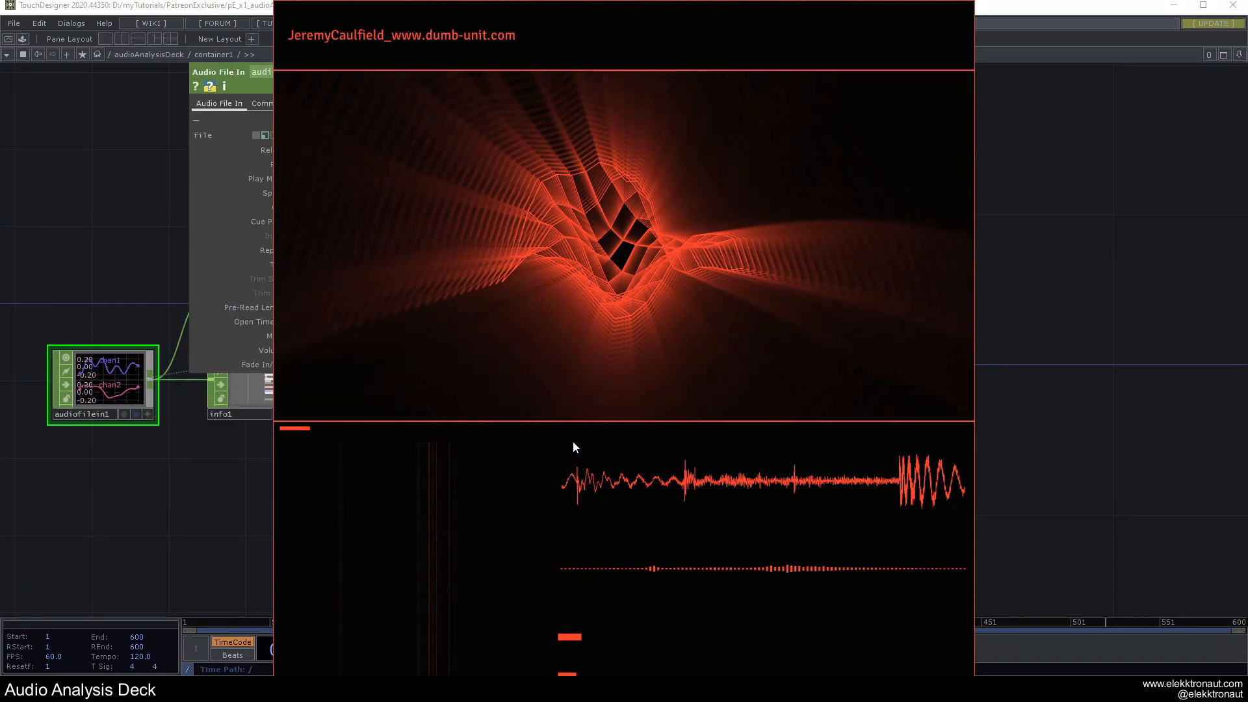
key(Escape)
Add a Rectangle TOP, rectangle1, inside 1_length and show its parameters.
key(Tab)
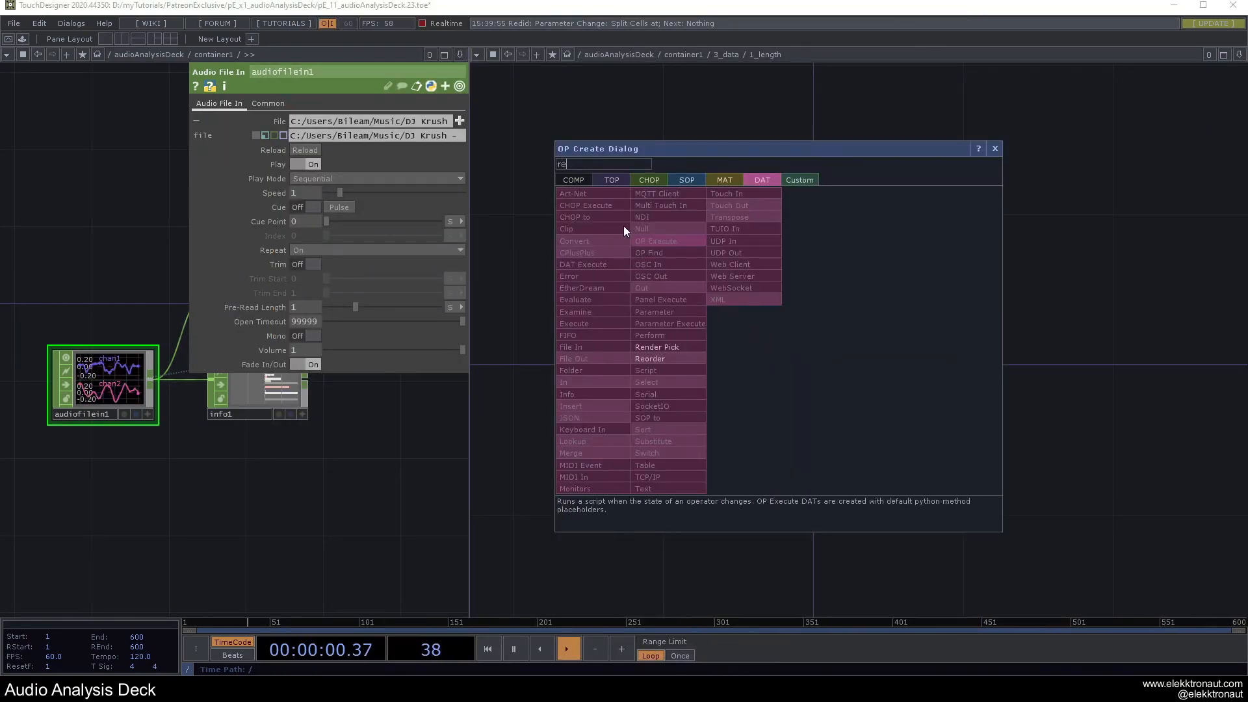
click(611, 179)
text(re)
click(842, 241)
click(759, 333)
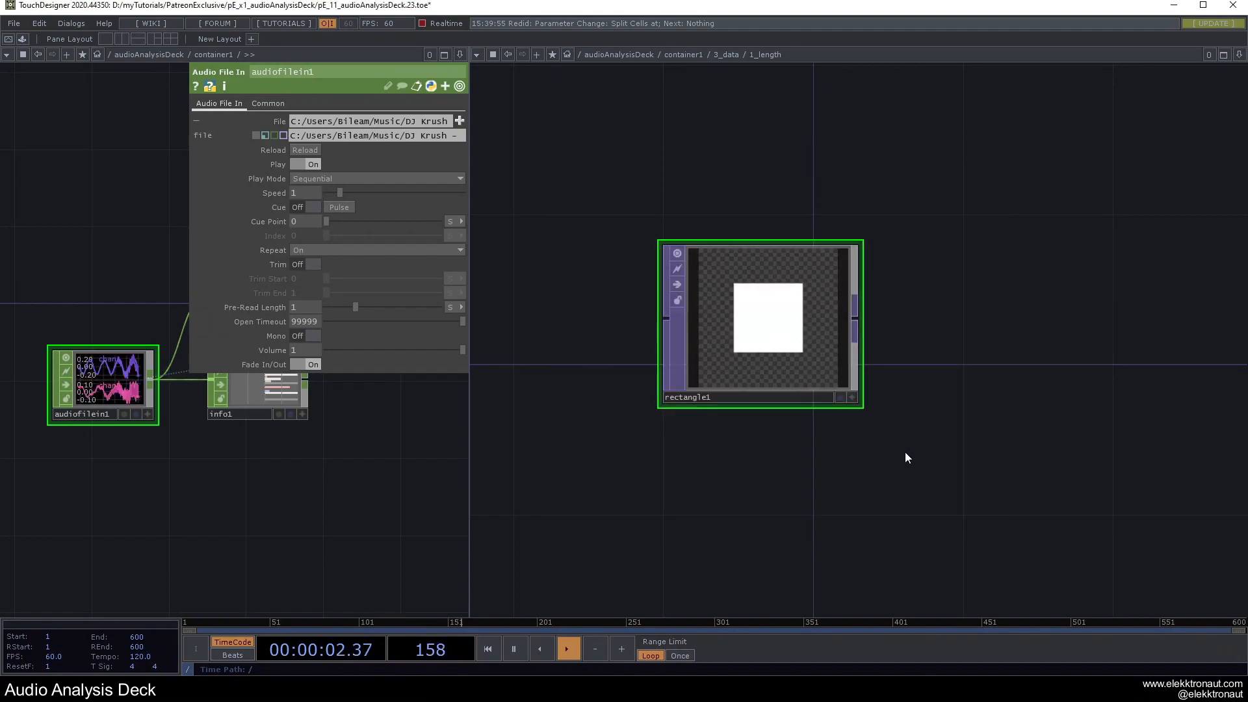
drag(899, 464, 805, 472)
key(p)
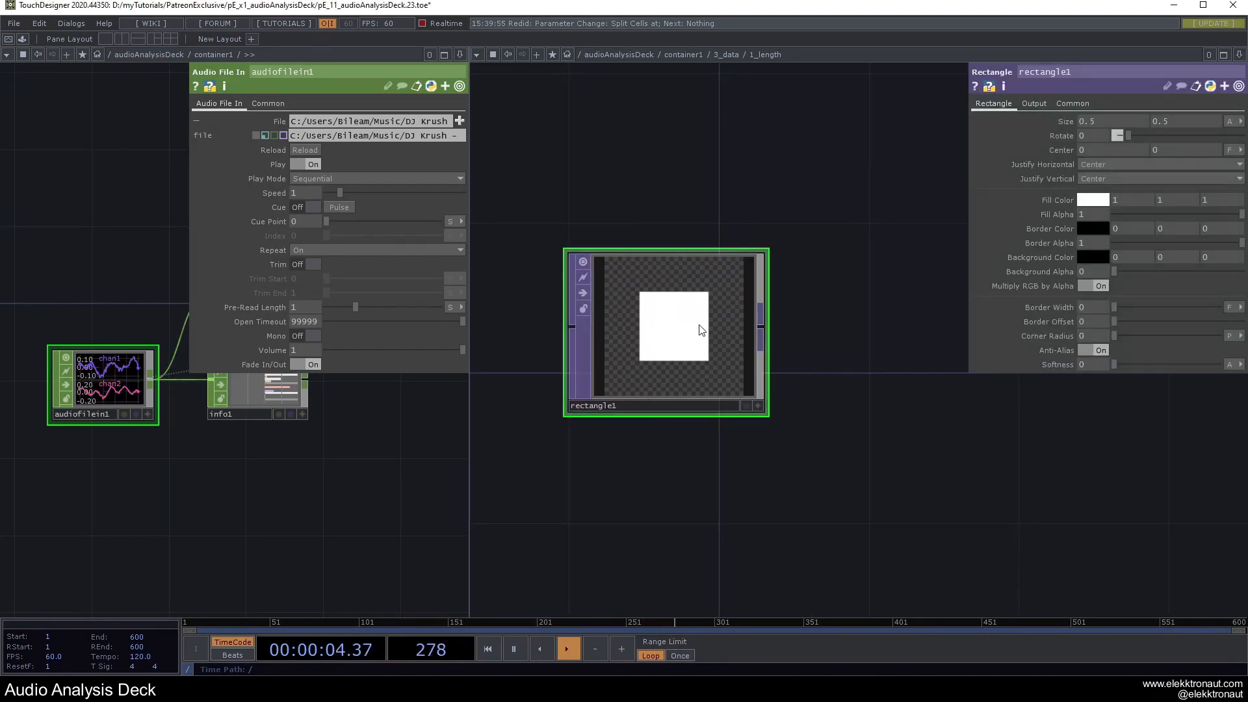
drag(702, 499, 756, 501)
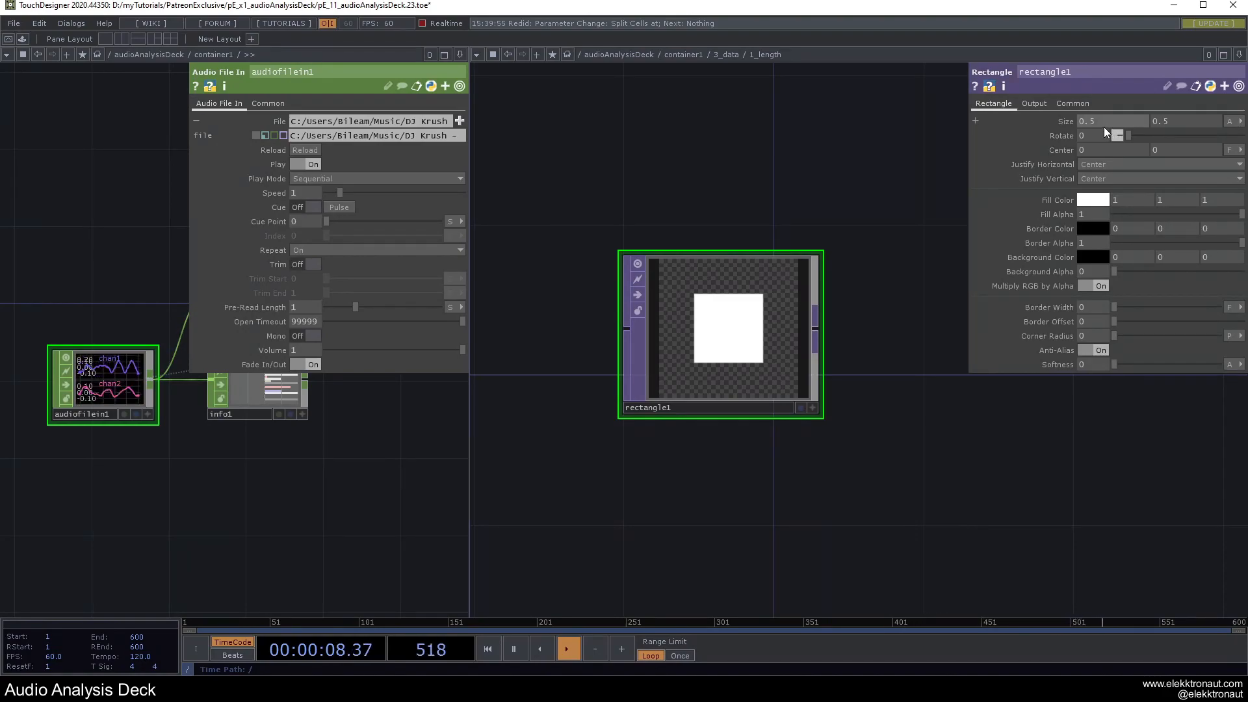
drag(674, 162, 769, 226)
scroll(145, 501, up, 6)
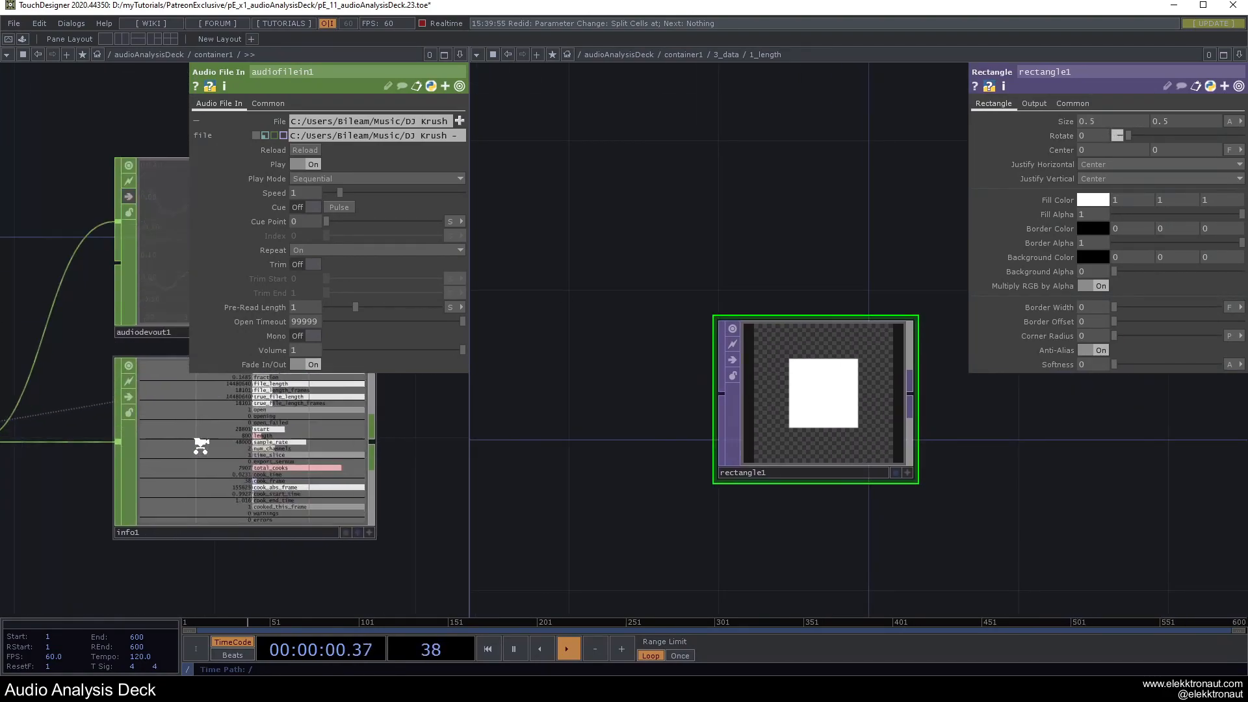
drag(55, 341, 33, 387)
drag(438, 414, 429, 424)
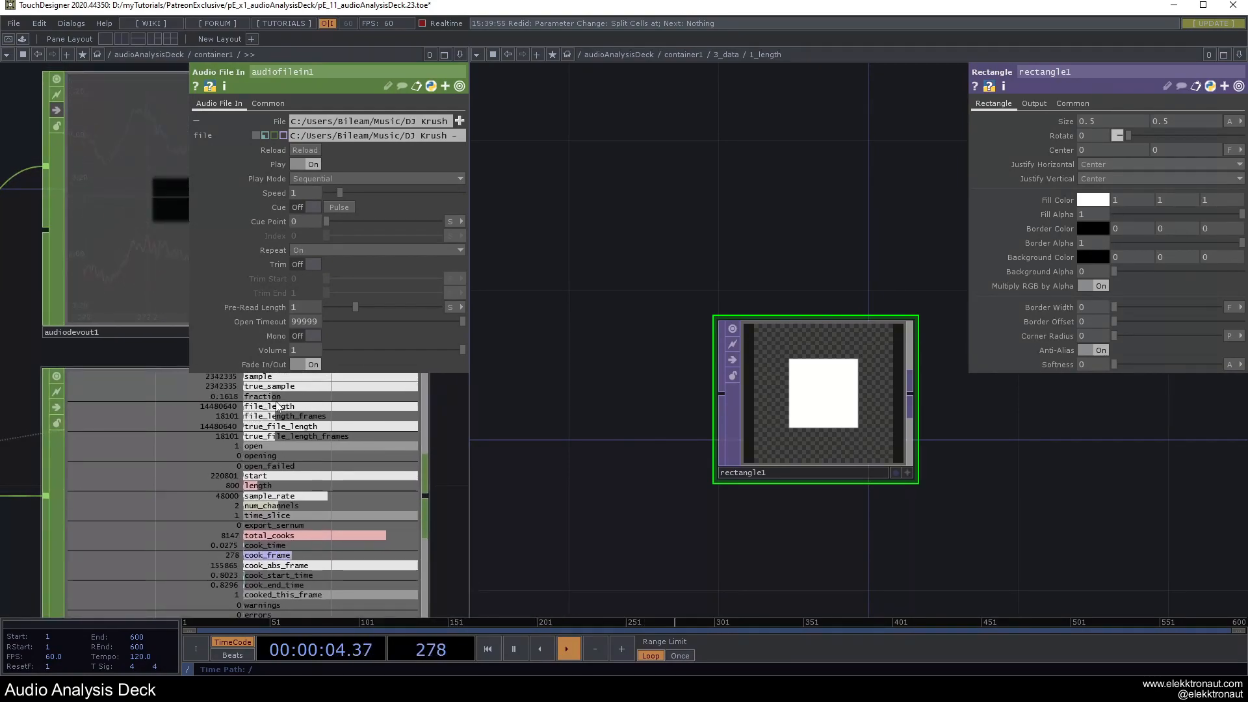
scroll(309, 444, down, 1)
scroll(309, 444, down, 2)
drag(792, 515, 735, 534)
drag(878, 446, 820, 374)
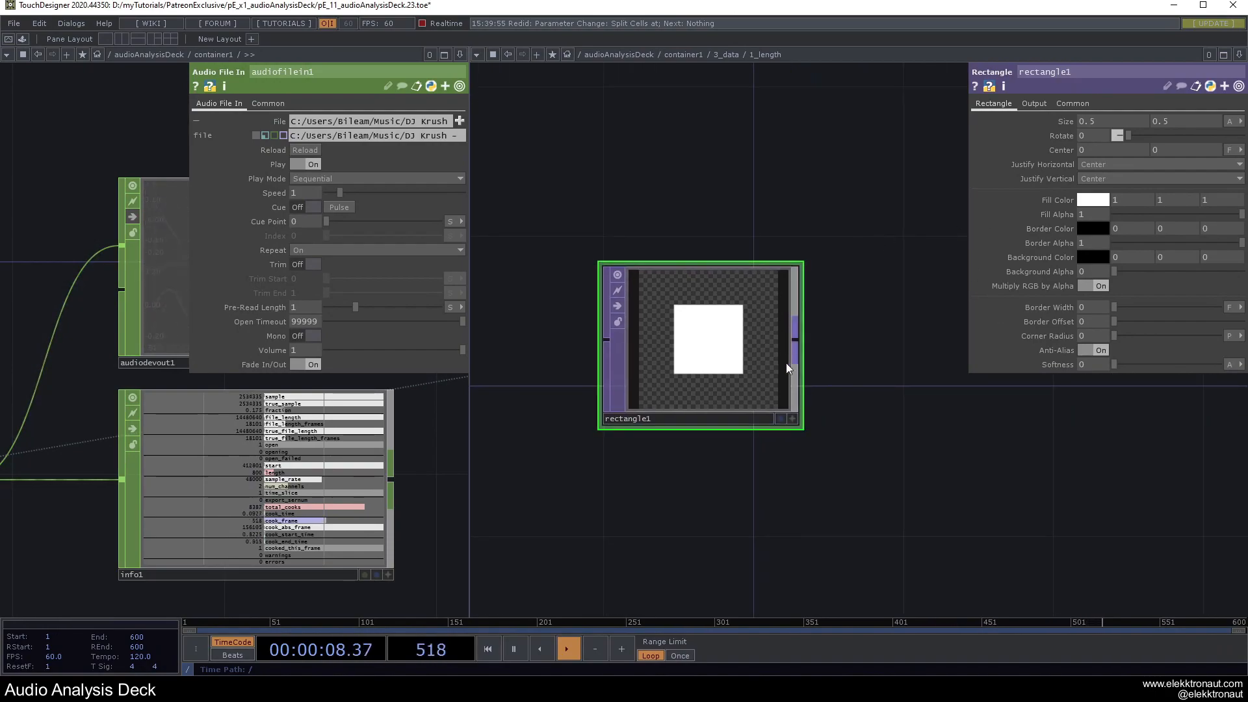
Set rectangle1's resolution to me.parent().width by me.parent().height.
click(1071, 103)
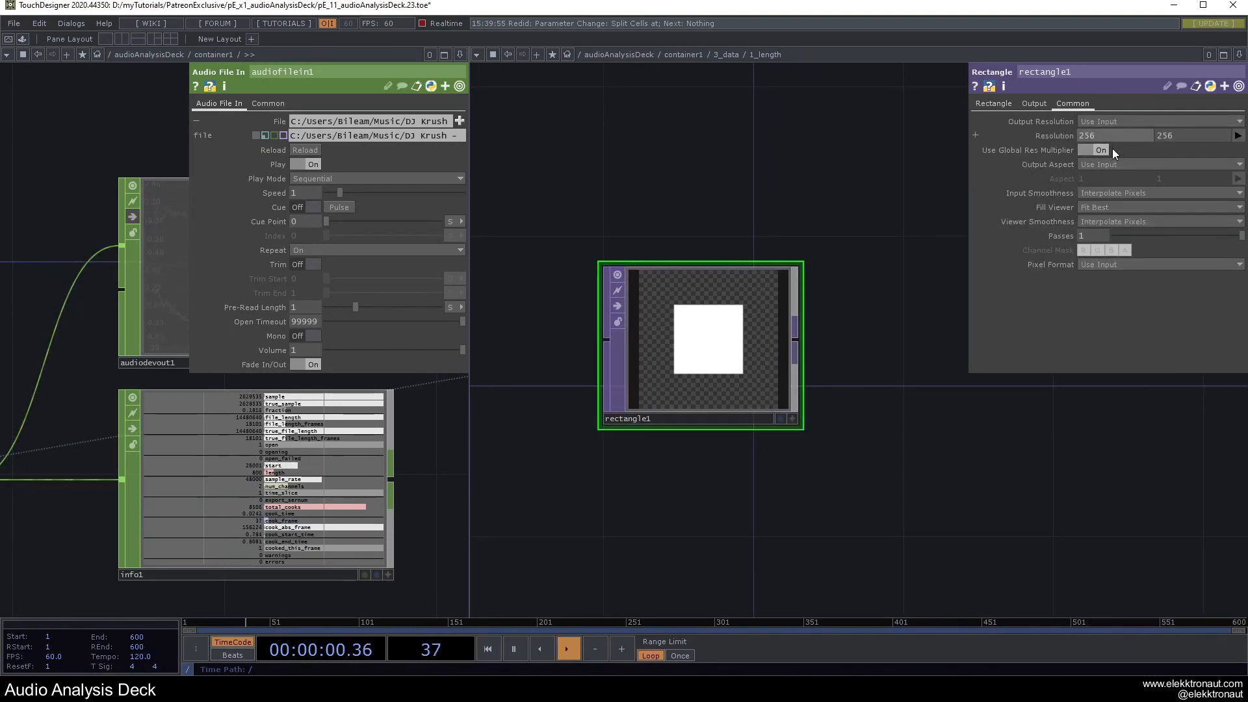
click(1177, 139)
text(me.parent().width)
click(821, 138)
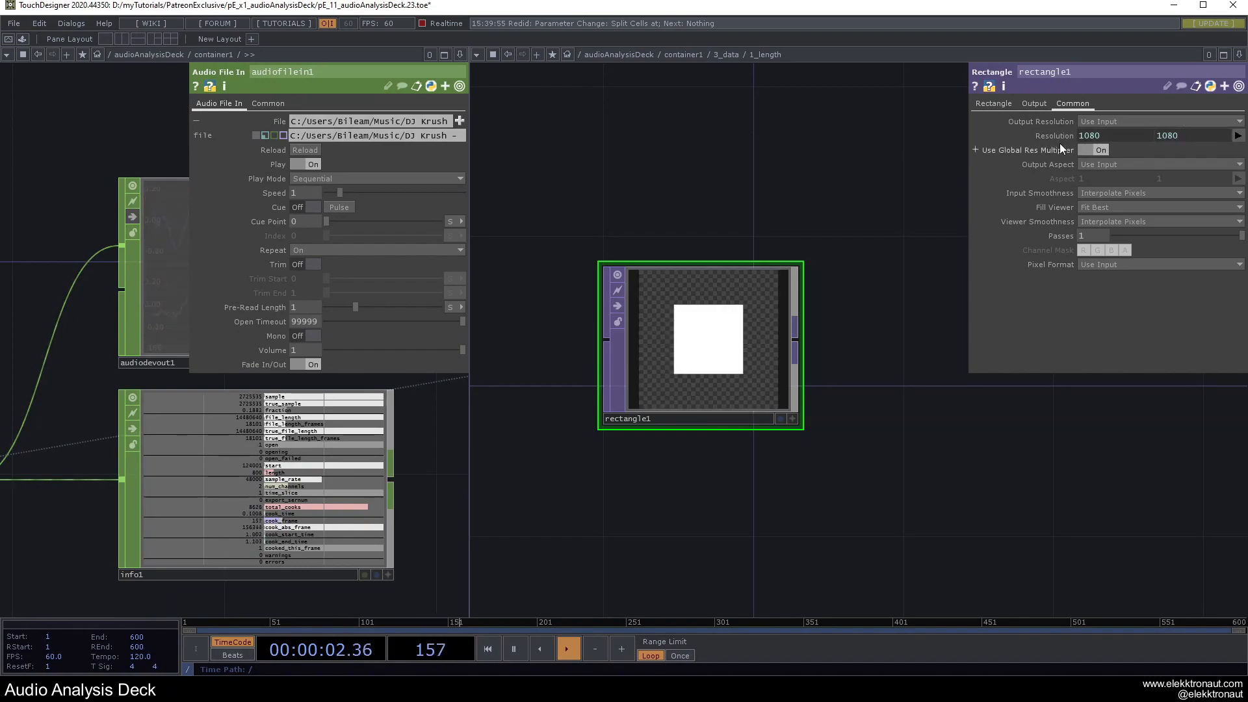
click(1058, 138)
drag(1161, 166, 1133, 168)
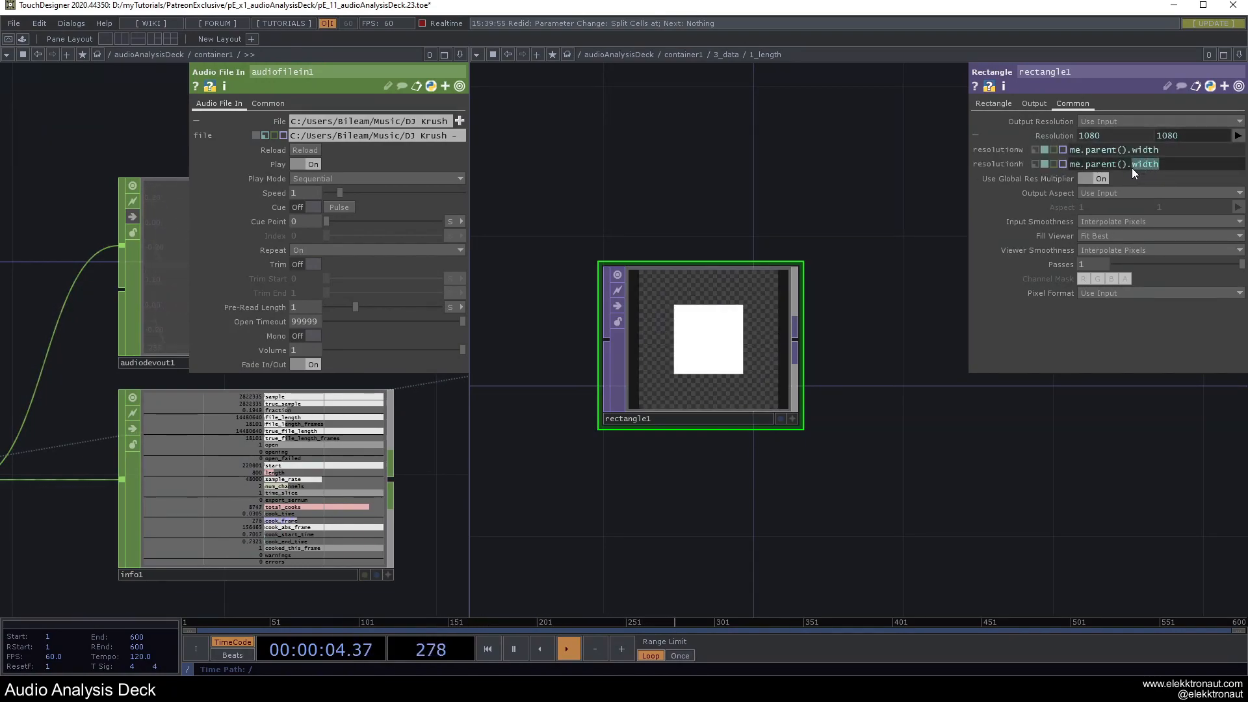
text(hi)
key(BackSpace)
text(eight)
key(Return)
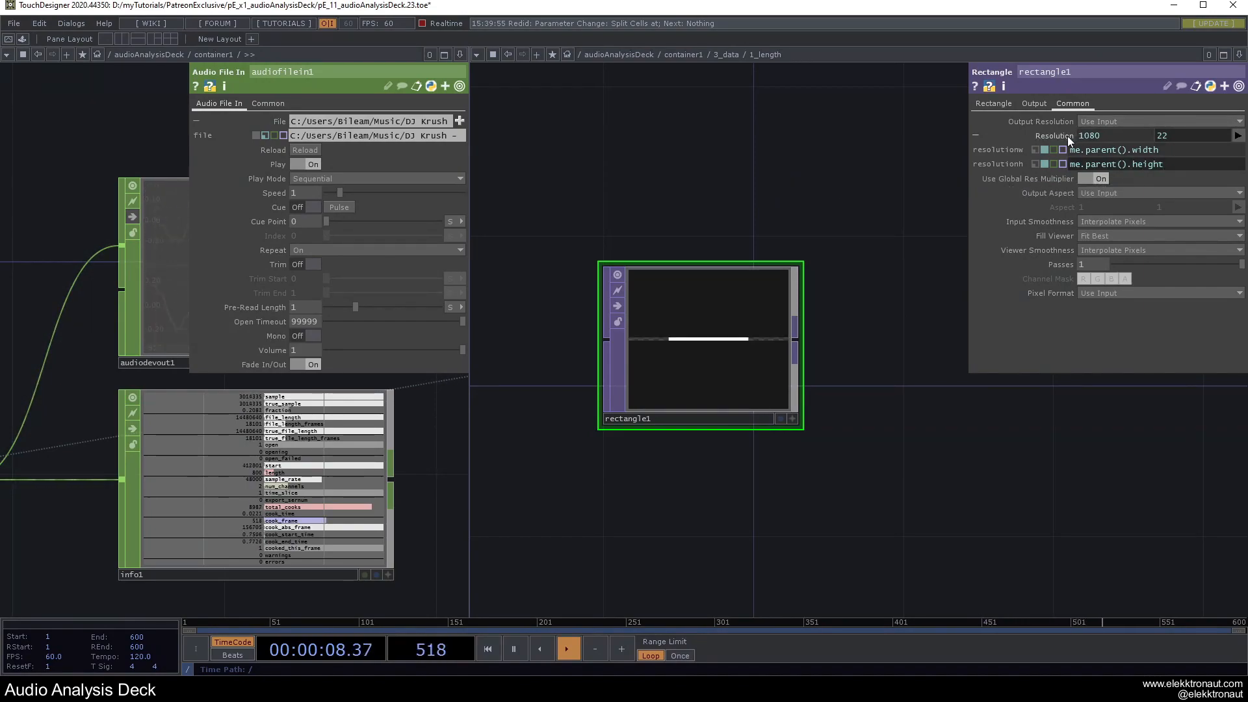
click(1043, 134)
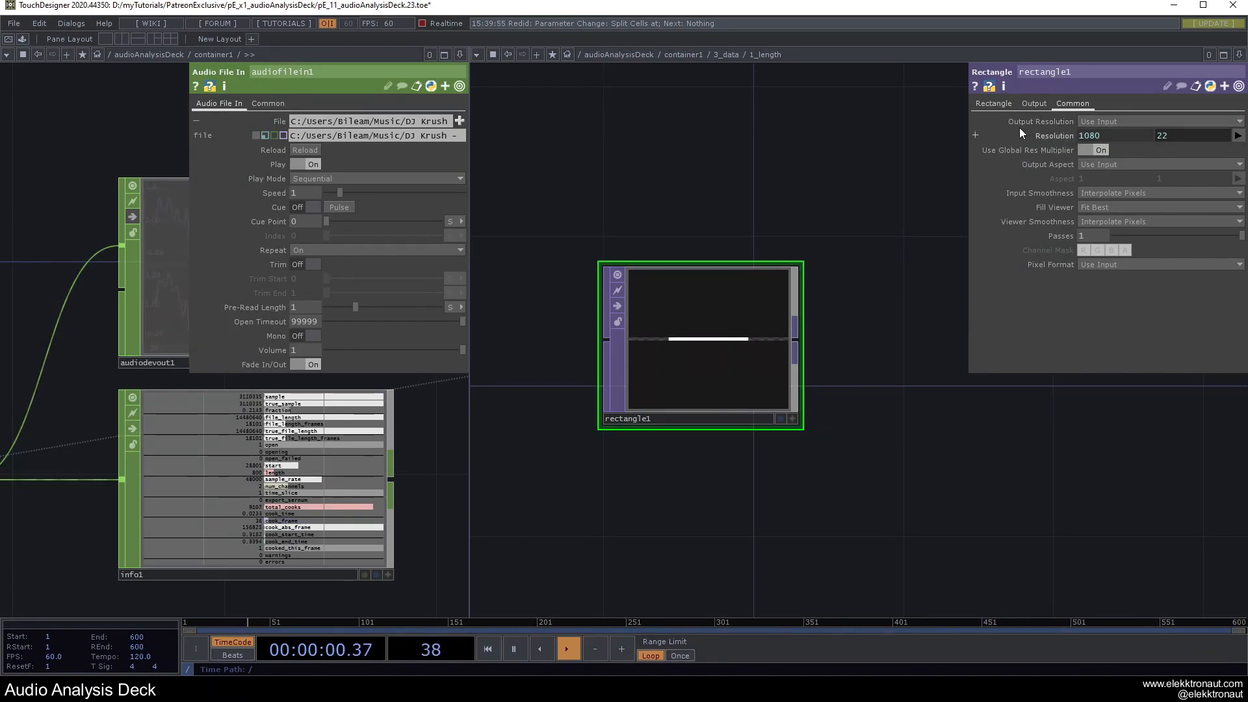
Justify rectangle1 horizontally to Left and set its horizontal size to 0.5.
click(993, 105)
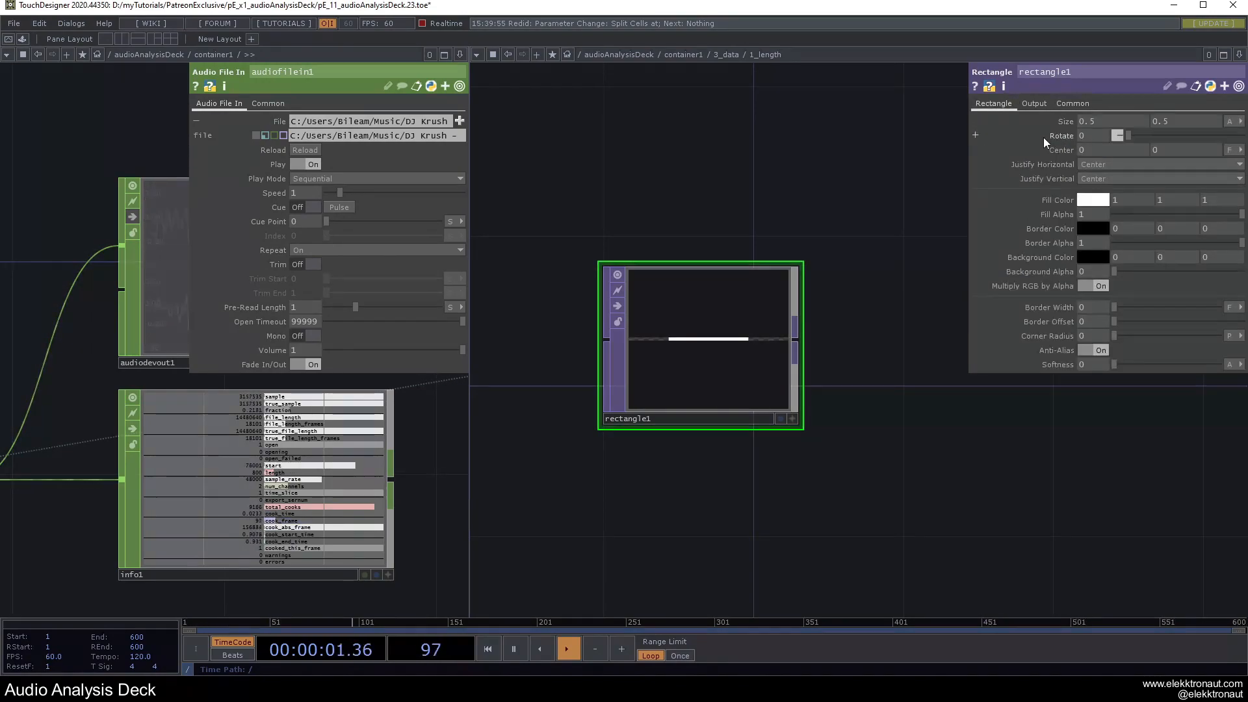
click(1091, 165)
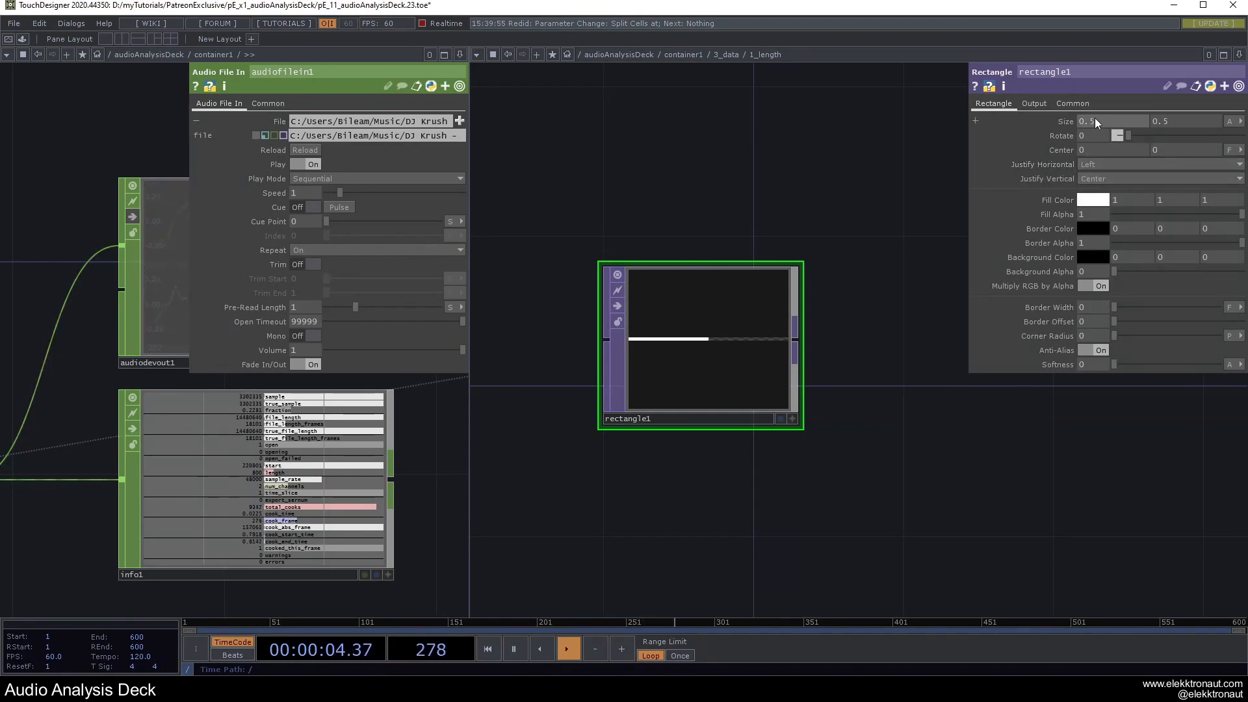
middle_drag(1102, 115, 1066, 108)
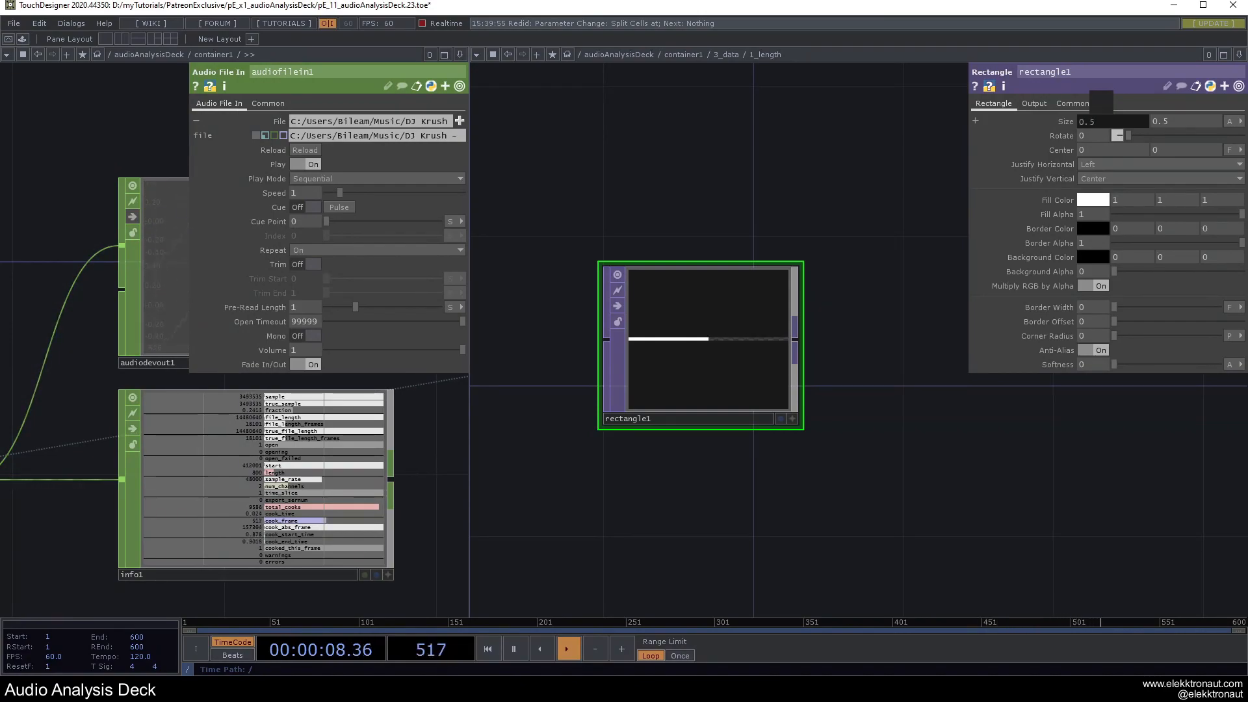
drag(750, 193, 678, 227)
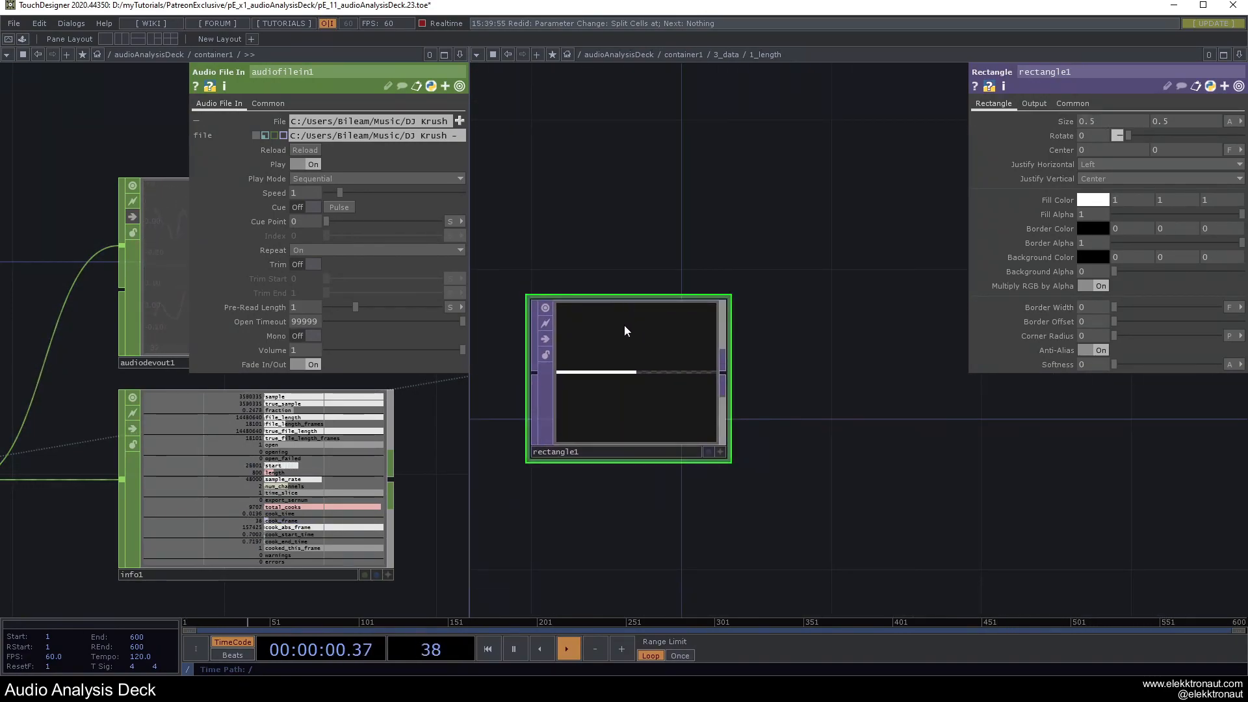
Append a Null after rectangle1 and rename it bg.
key(alt+n)
click(891, 388)
click(821, 454)
text(bg)
key(Return)
scroll(767, 314, down, 6)
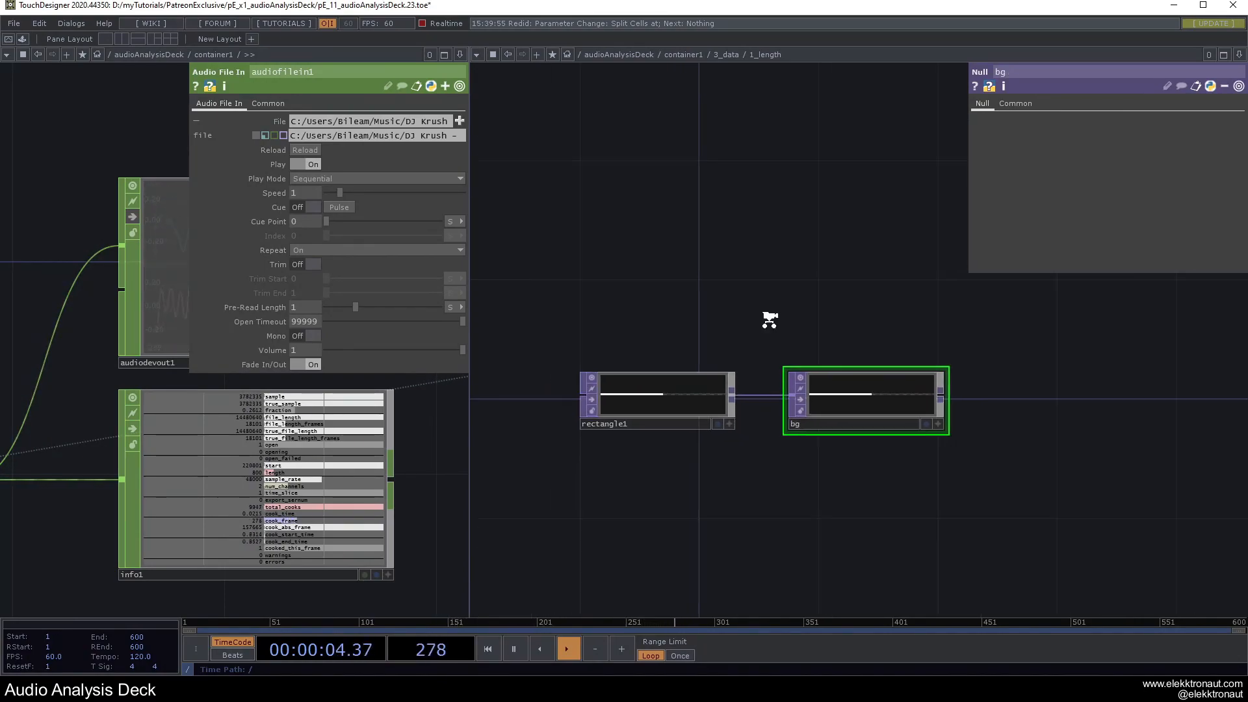
drag(803, 360, 877, 433)
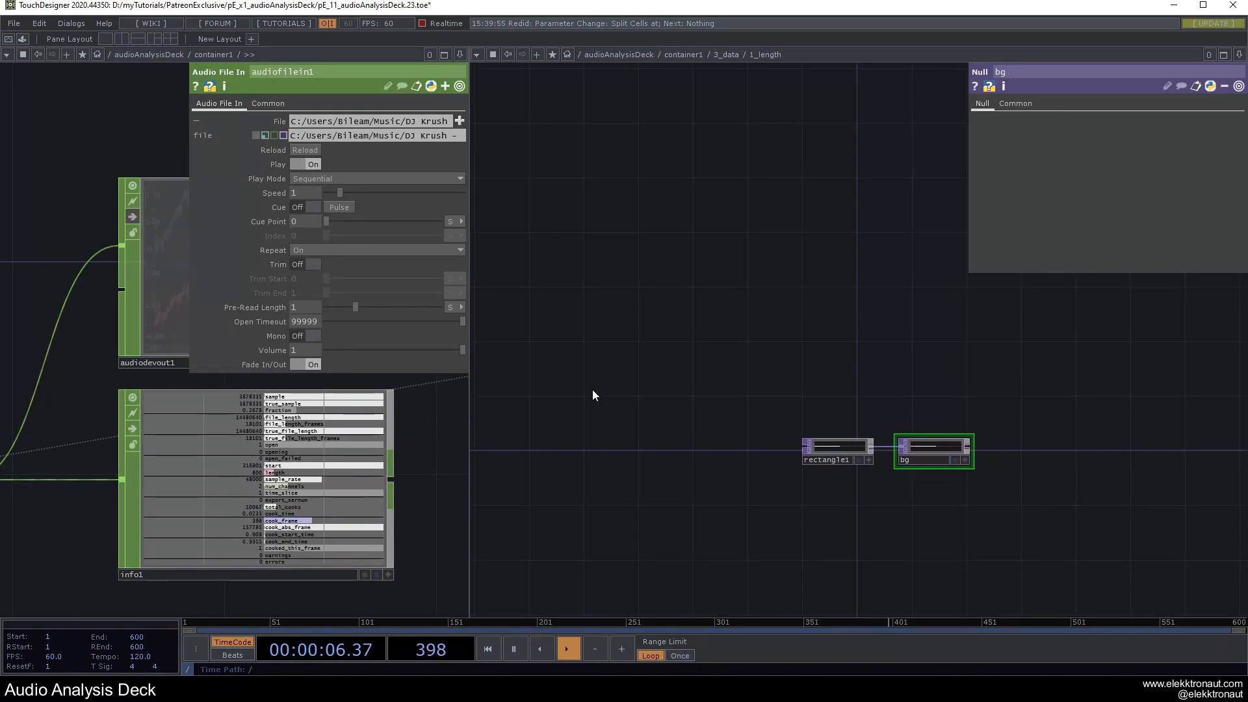
key(Tab)
text(se)
click(457, 224)
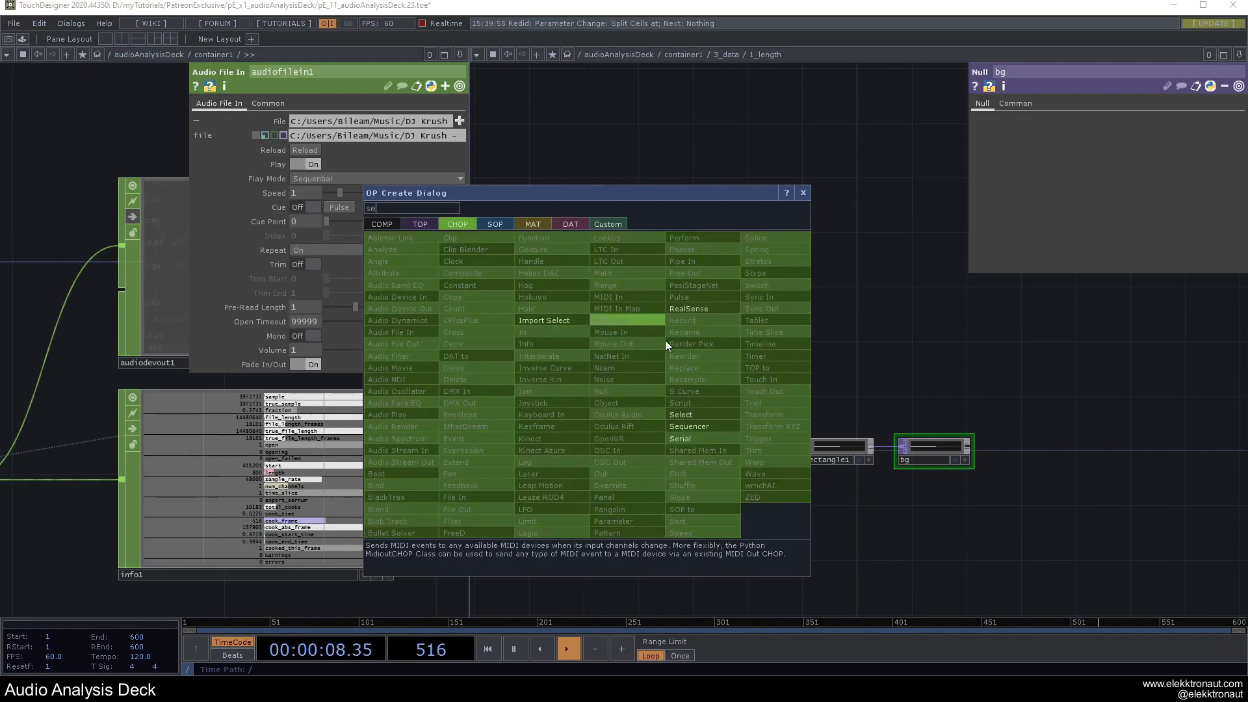
Add a Select CHOP reading from info1 with Channel Names set to fraction.
click(680, 415)
click(634, 332)
drag(247, 482, 637, 329)
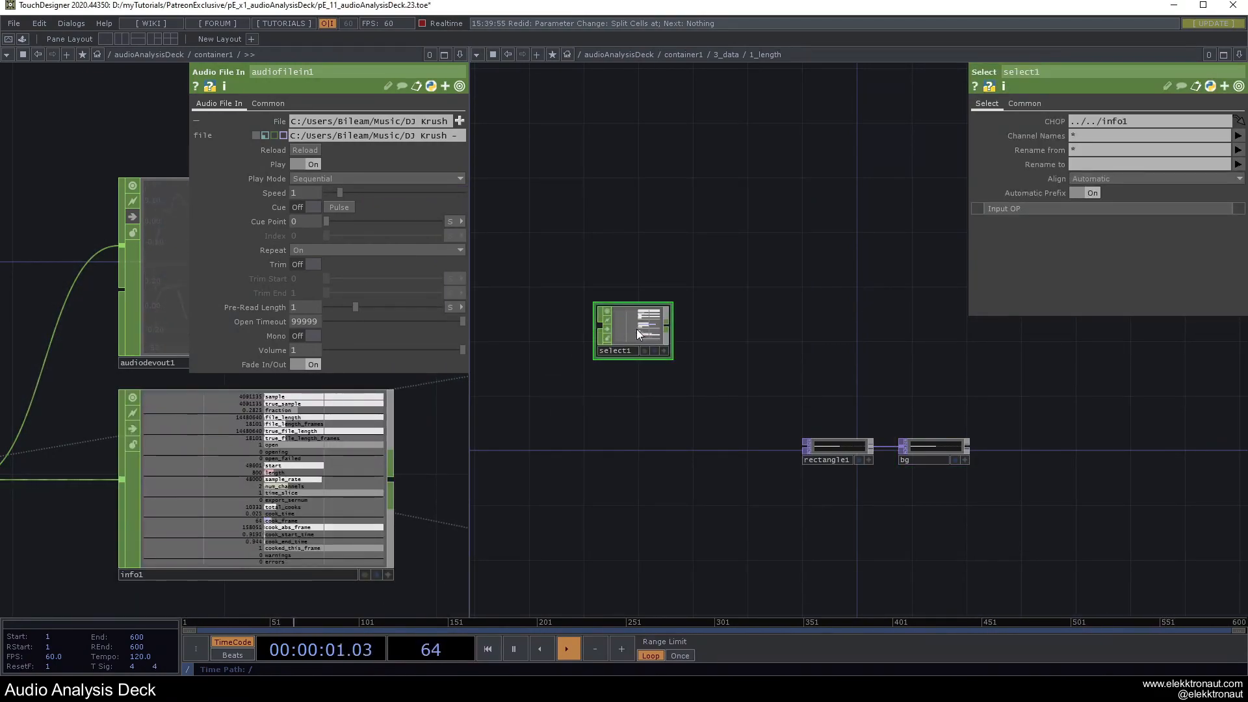
click(1239, 136)
click(1174, 183)
scroll(808, 393, down, 5)
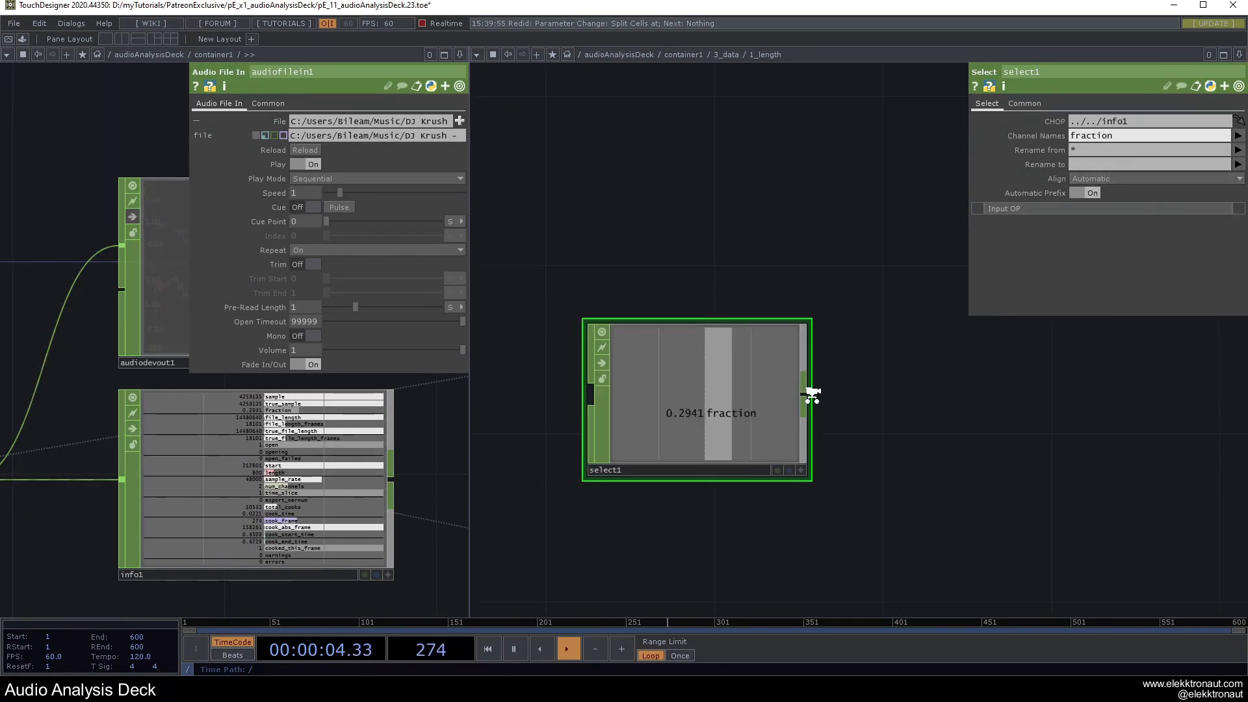
Append null1 after select1 and export its fraction channel to rectangle1's Size X.
click(806, 391)
click(1008, 412)
drag(910, 479, 783, 466)
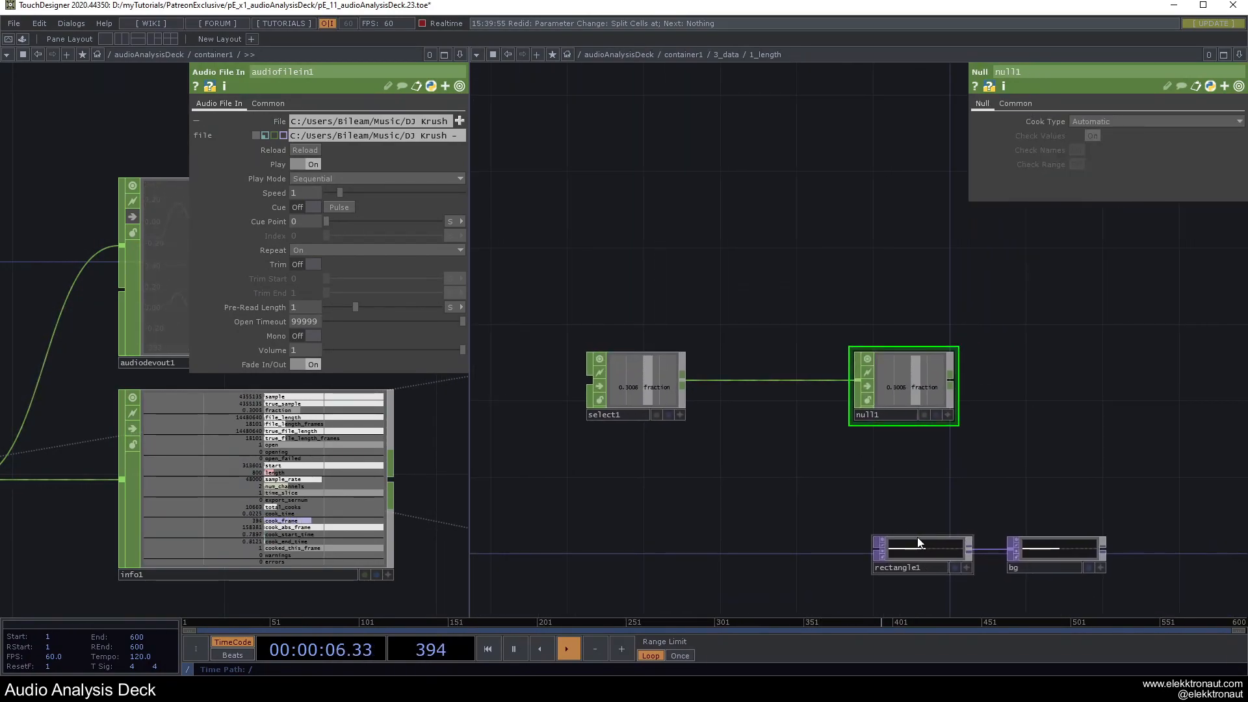
click(901, 554)
click(947, 415)
drag(923, 387, 957, 295)
drag(1091, 129, 1094, 122)
scroll(794, 493, up, 5)
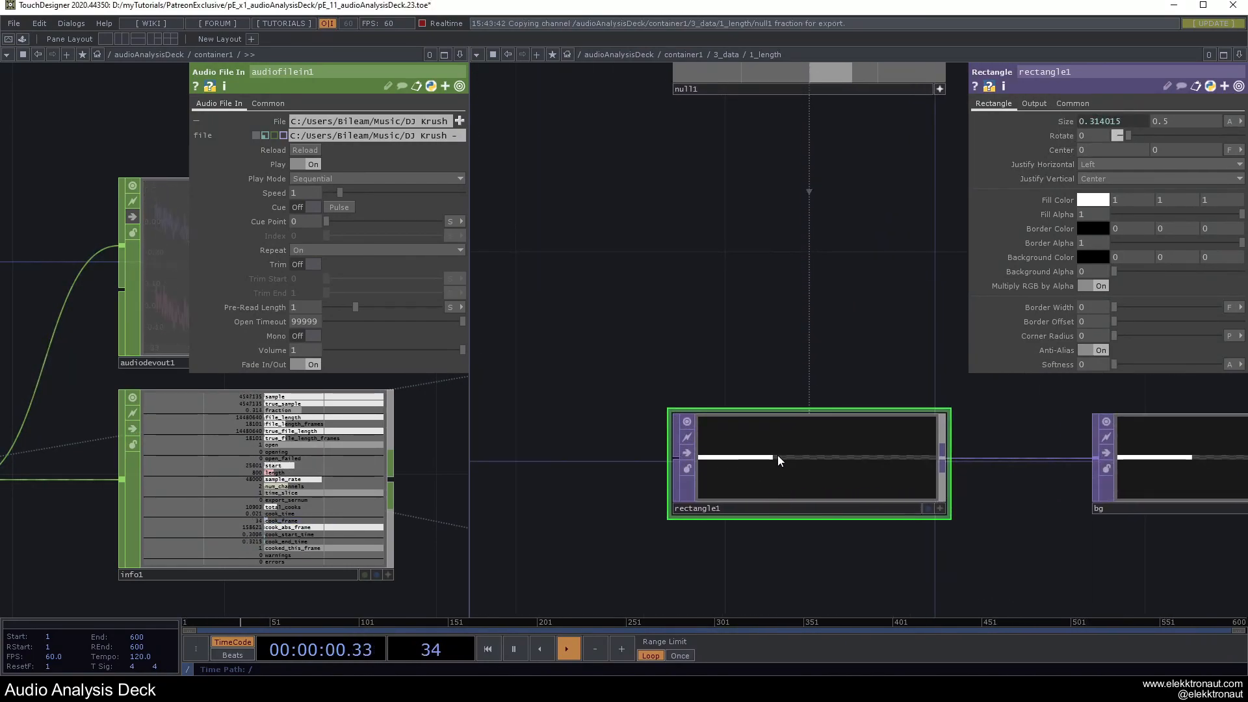
scroll(779, 459, up, 3)
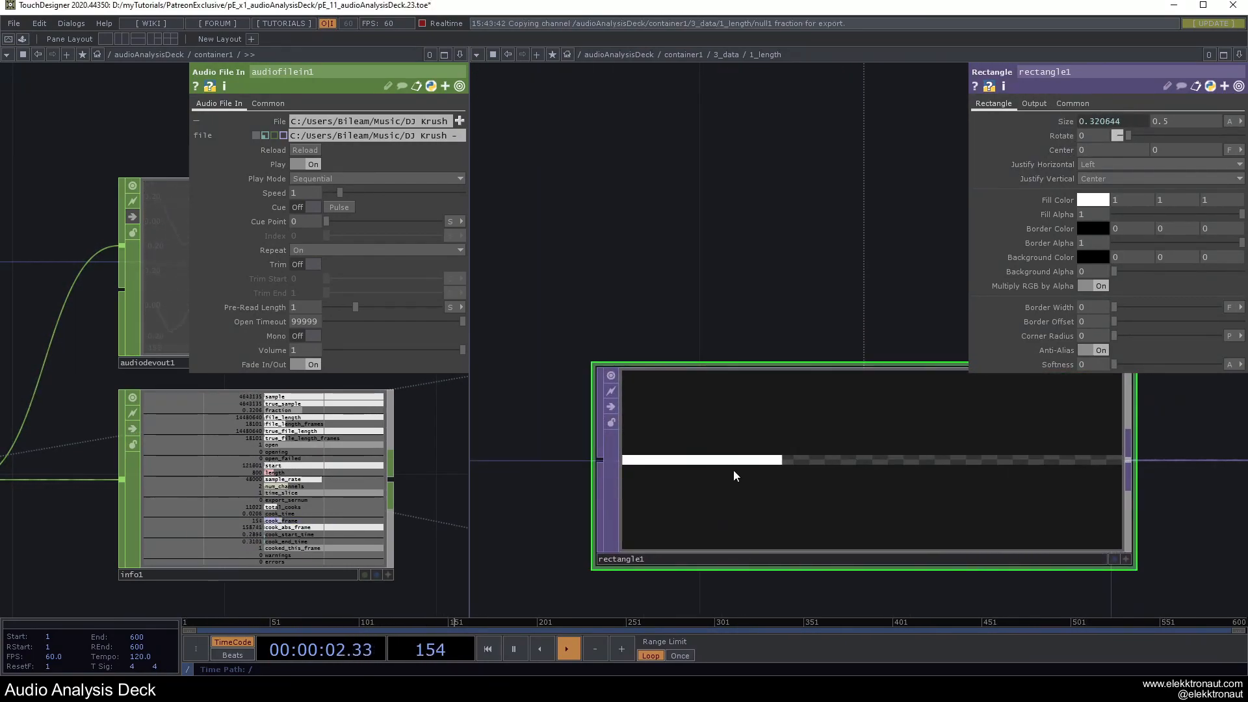
scroll(762, 469, down, 5)
scroll(765, 467, down, 2)
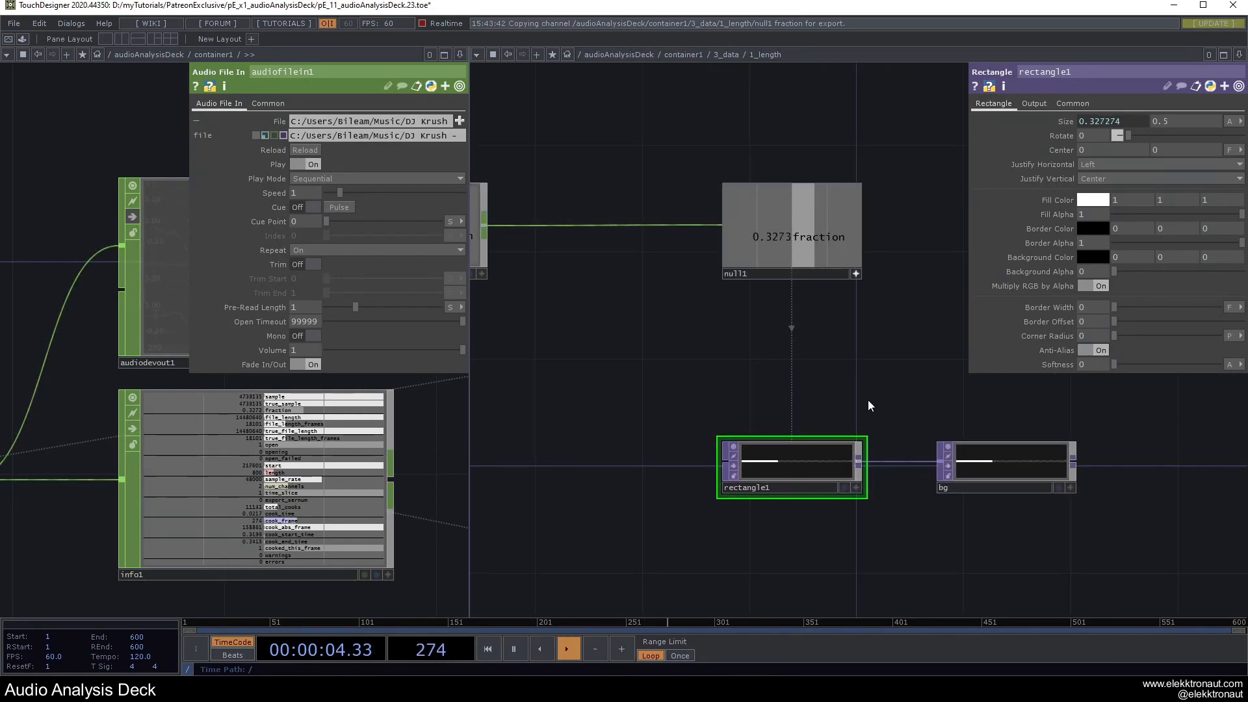
drag(871, 402, 768, 386)
scroll(824, 461, down, 4)
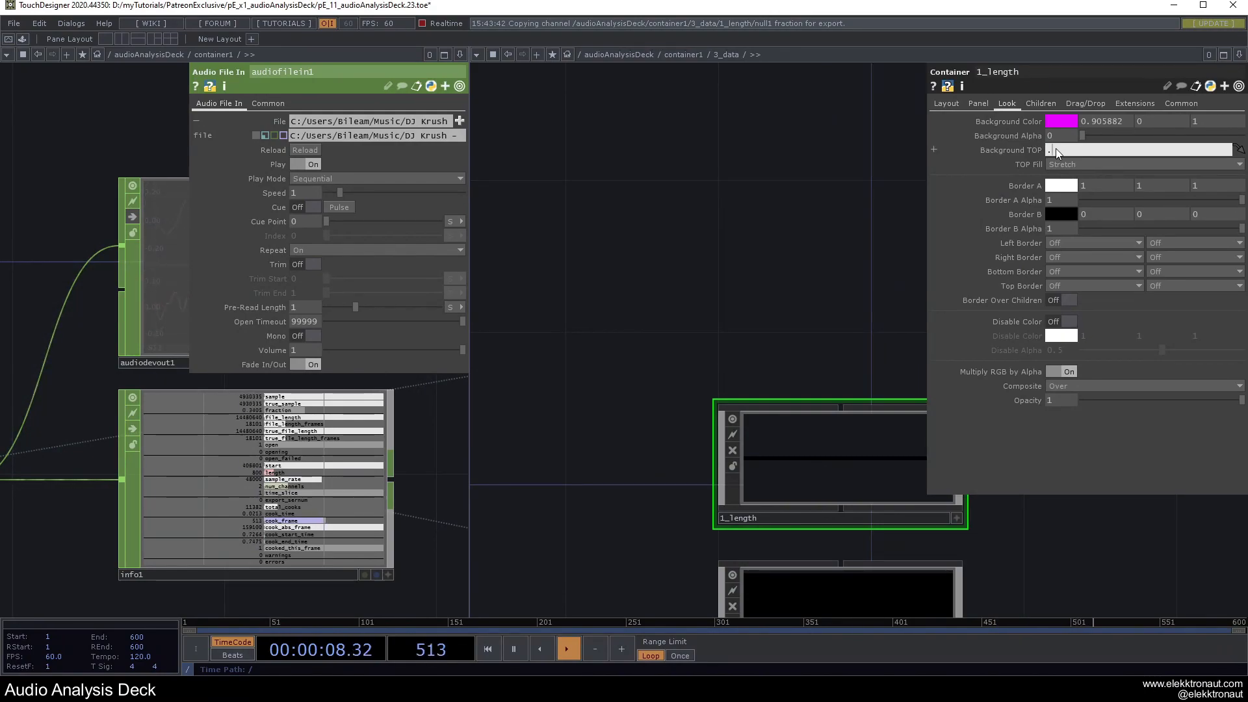
Preview the deck in Perform mode, then bring the 1_length container into view.
key(F1)
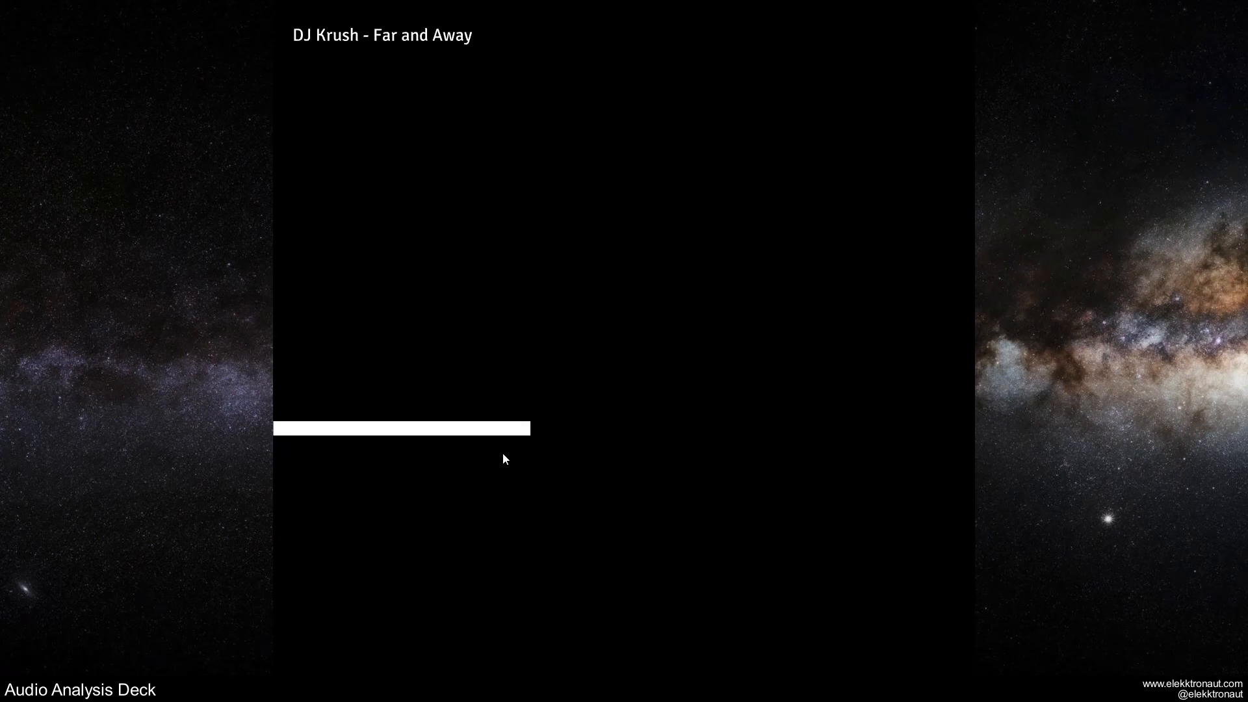
key(Escape)
scroll(639, 437, down, 3)
drag(640, 416, 640, 362)
scroll(688, 379, up, 3)
scroll(688, 378, up, 2)
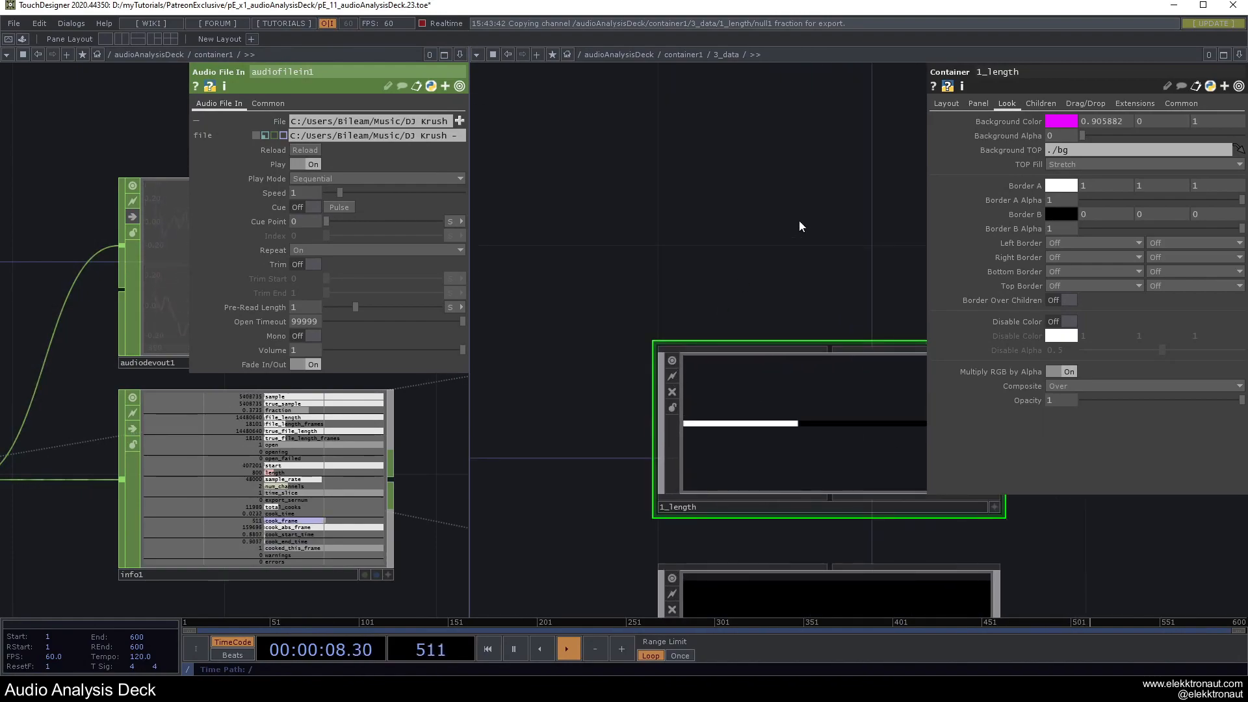
drag(772, 233, 702, 228)
Set 1_length's Children Margin to 10 and check the inset bar in Perform mode.
click(1040, 104)
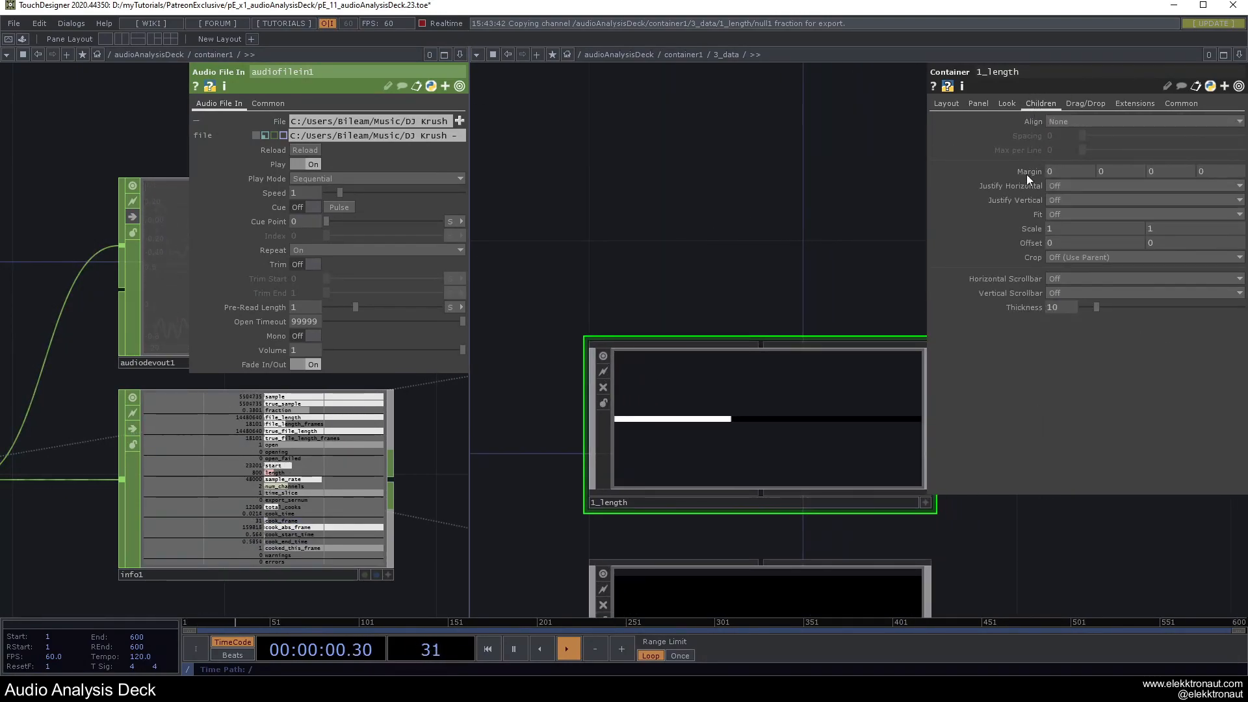
drag(1027, 175, 1028, 147)
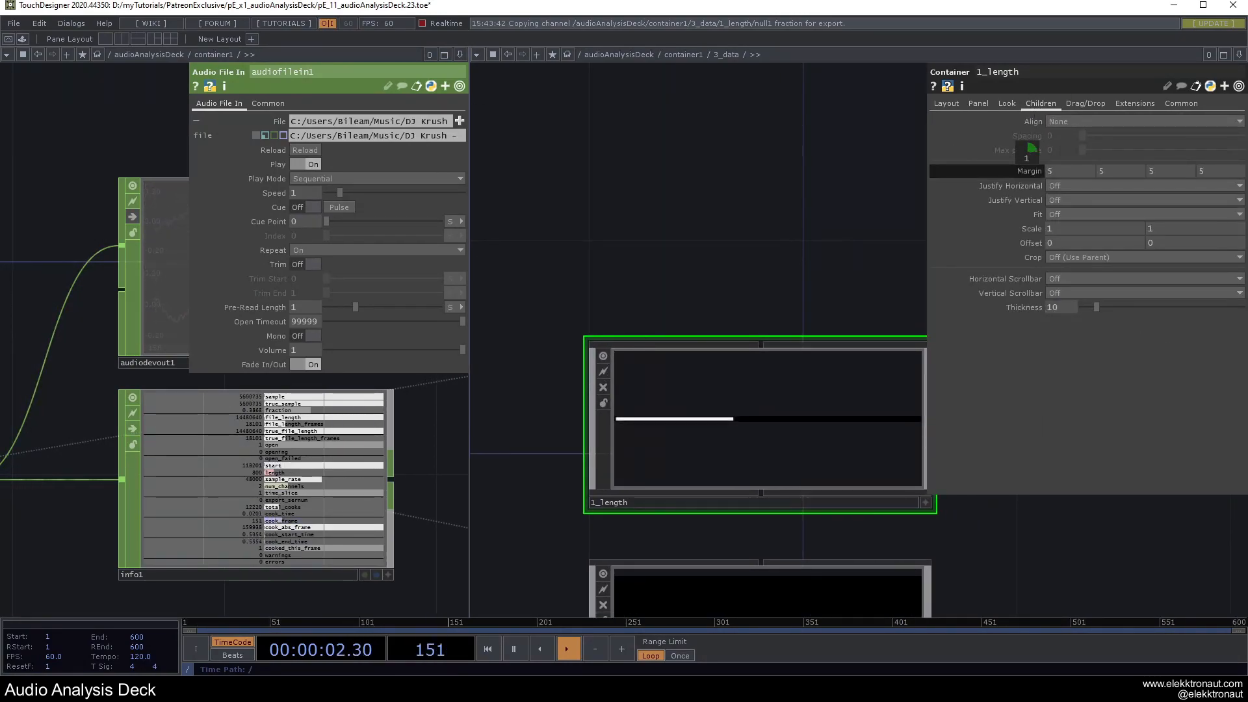
key(F1)
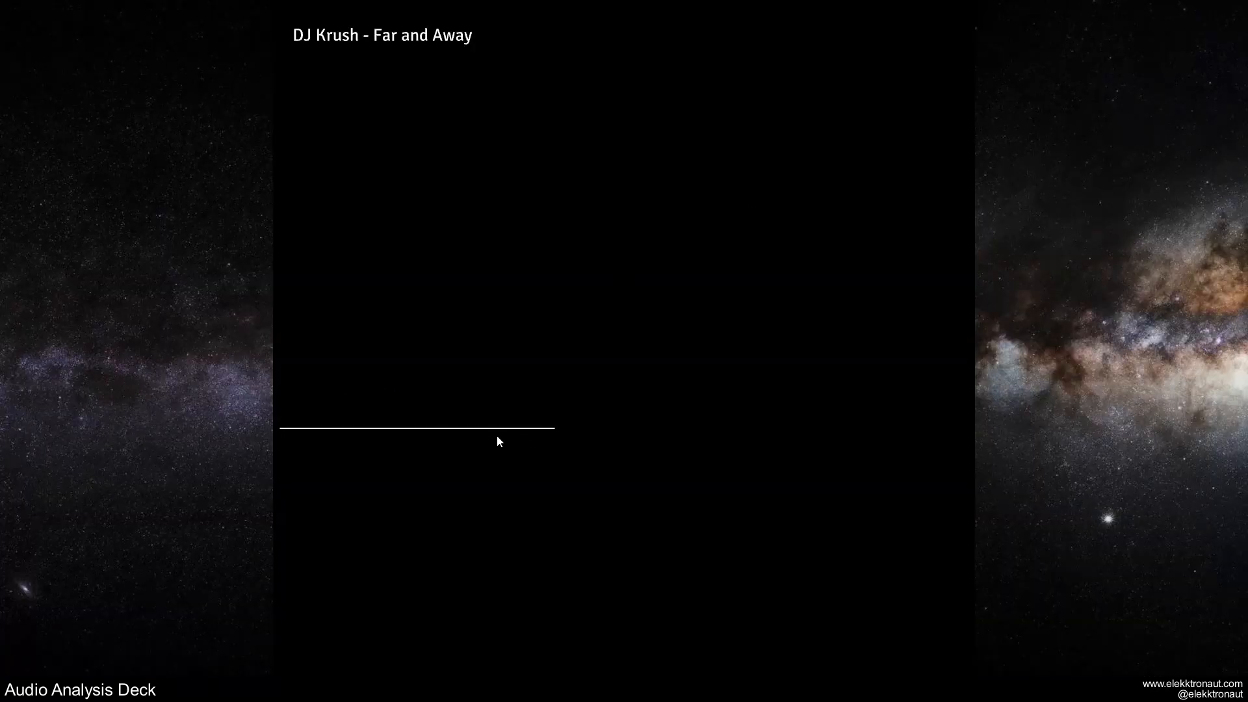
key(Escape)
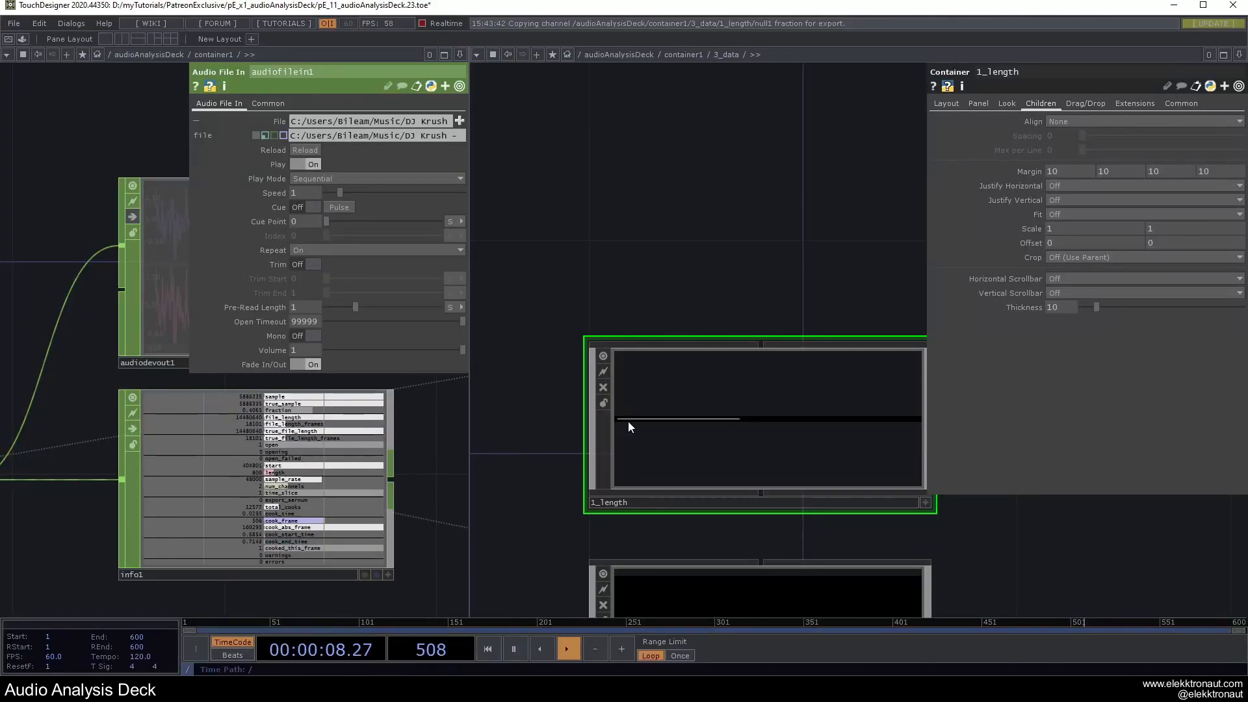
drag(752, 140, 761, 96)
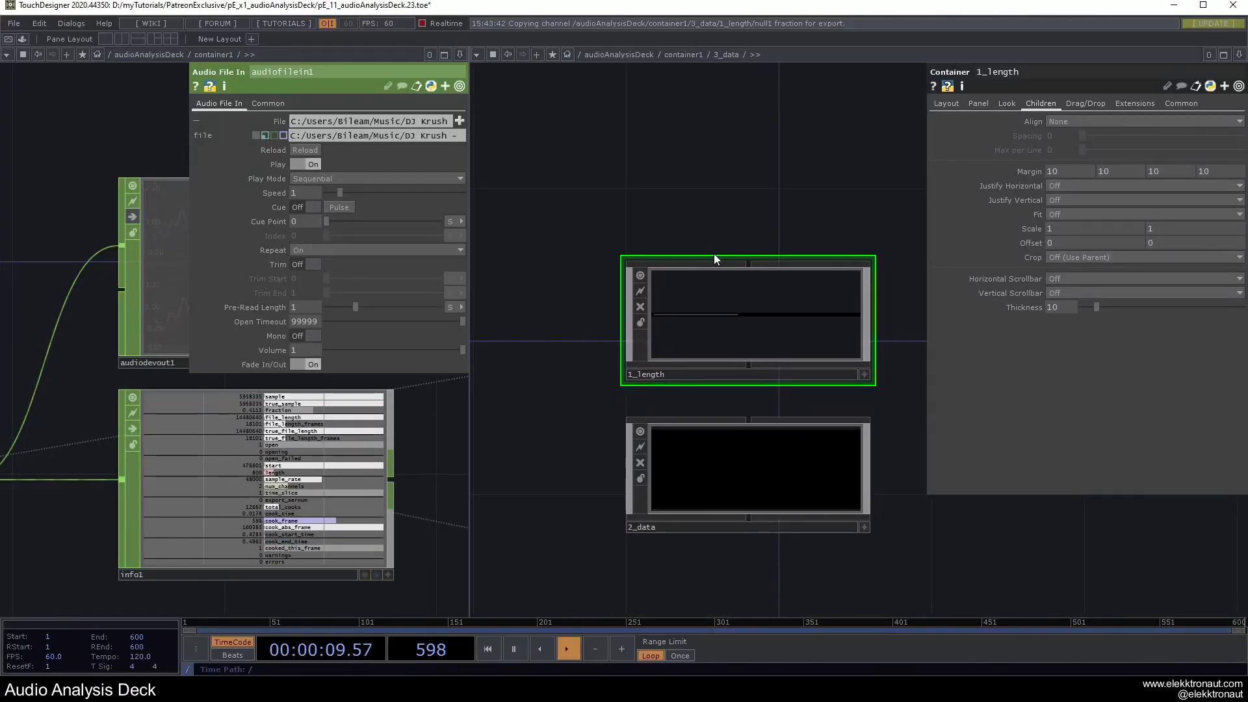
Go inside the 2_data container, then inside its 1_three container.
click(744, 481)
key(i)
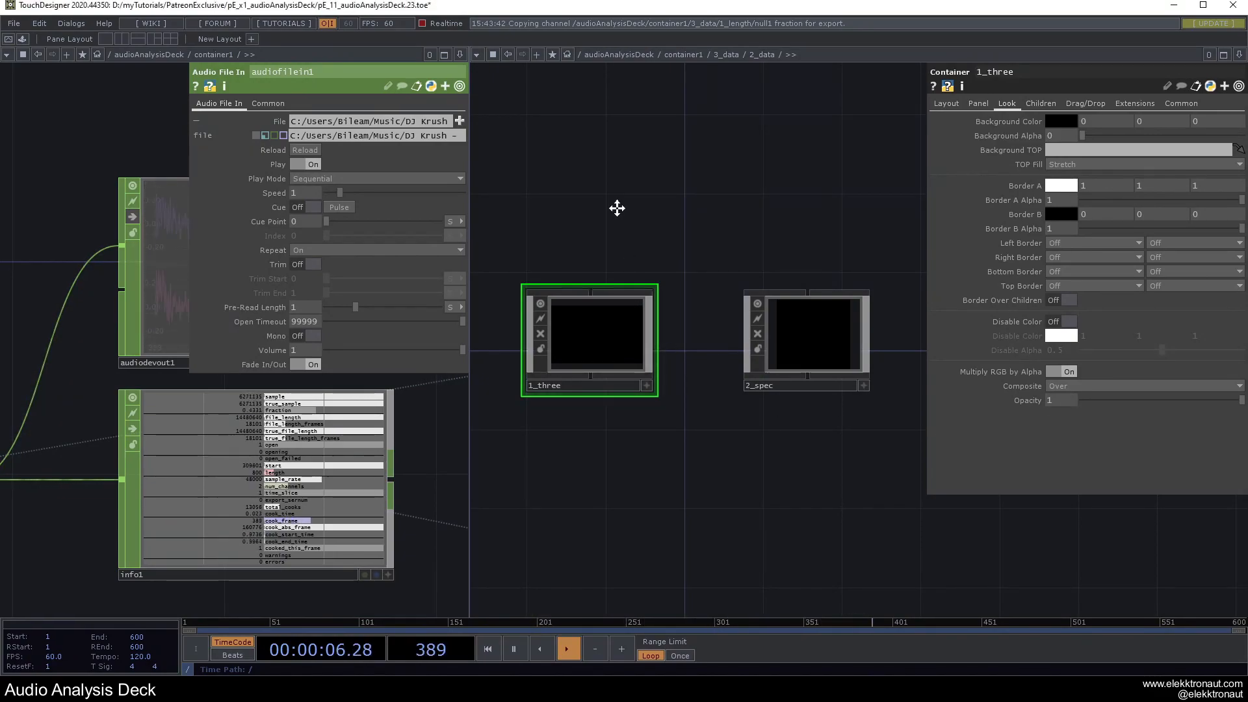
scroll(660, 381, up, 3)
drag(767, 507, 797, 540)
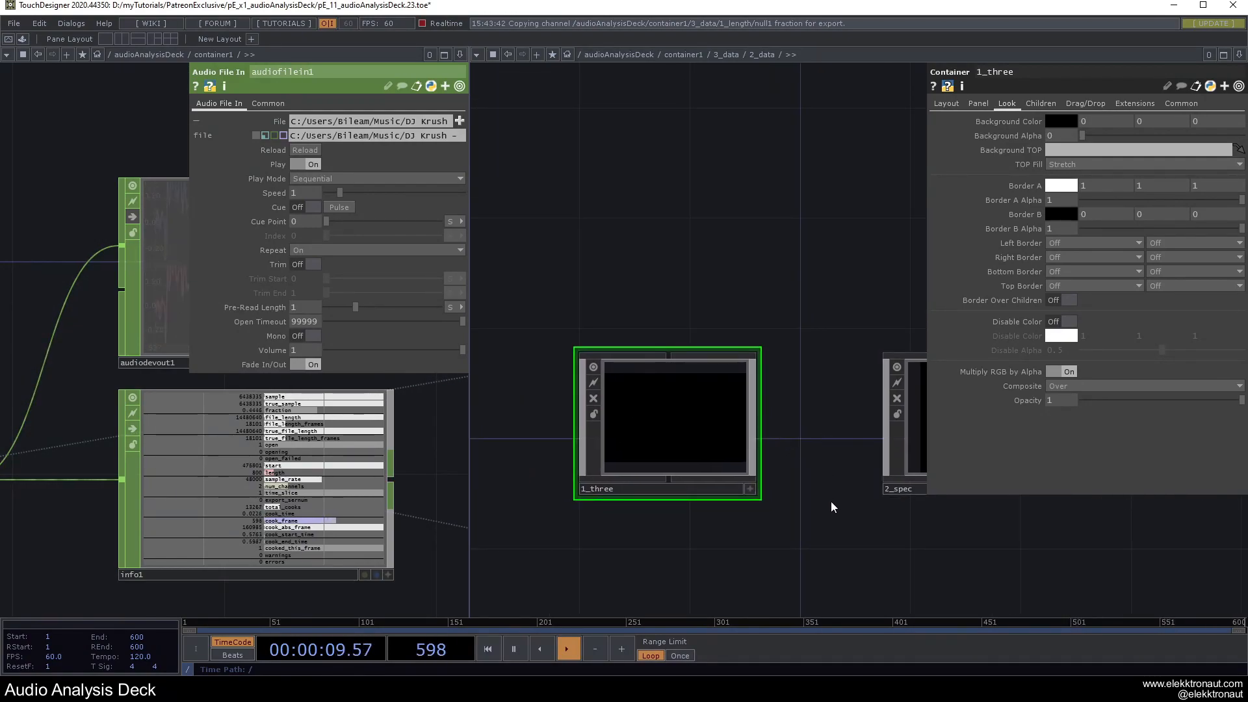
double_click(692, 447)
Shorten all three panel containers and stack 2_spec and 3_trail tightly under 1_volume.
drag(854, 258, 862, 271)
key(ctrl+a)
drag(829, 202, 830, 257)
click(866, 249)
drag(860, 382, 825, 316)
drag(732, 382, 729, 331)
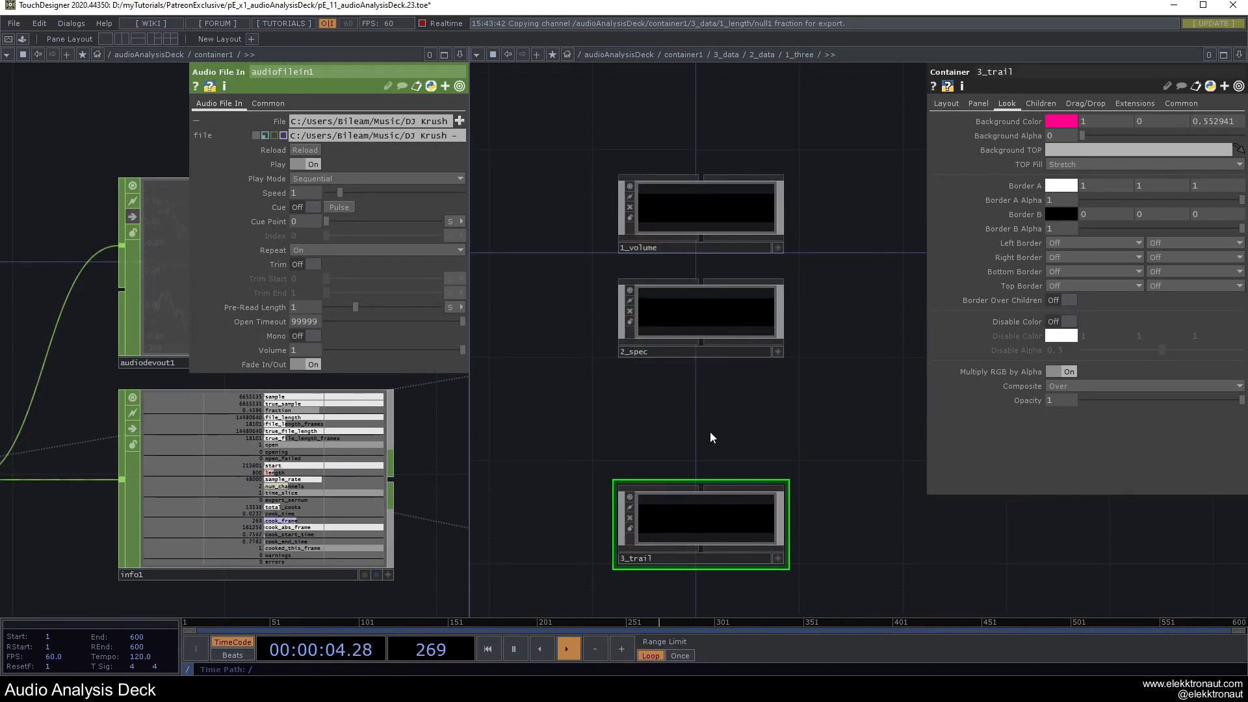
drag(676, 513, 677, 412)
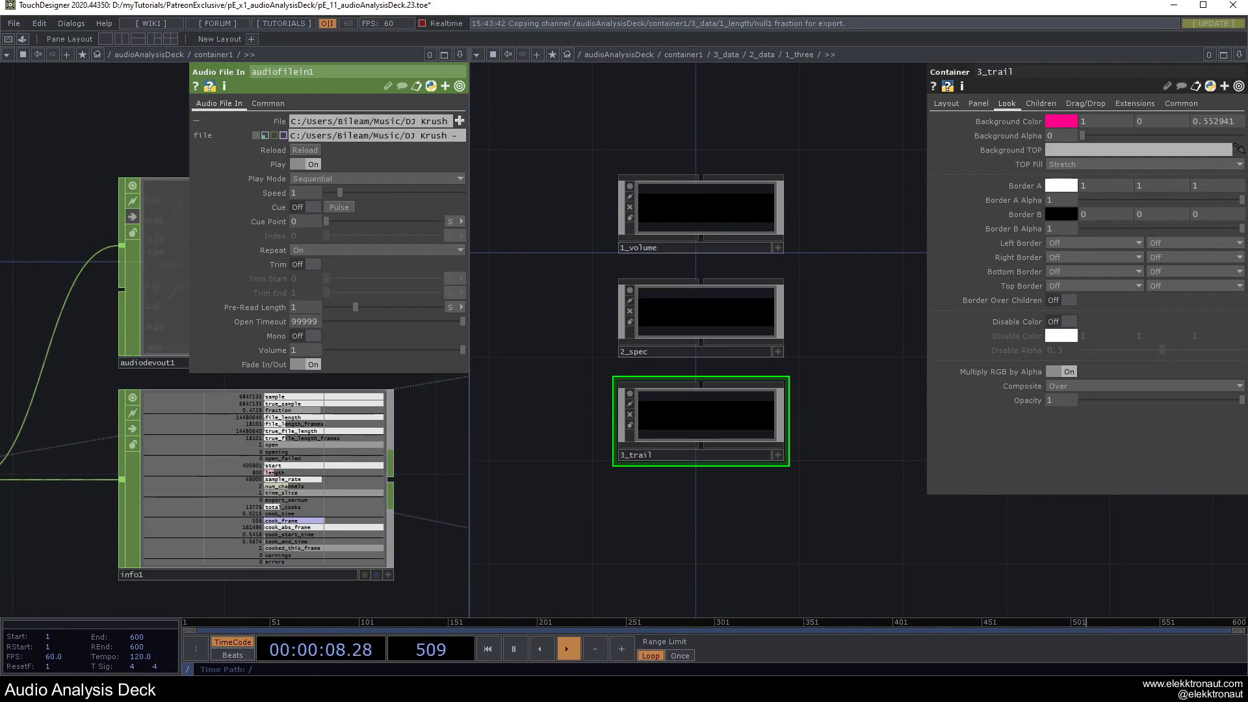
Select 1_volume, then add a stray Select operator and delete the misplaced select1 node.
click(671, 203)
scroll(669, 198, up, 2)
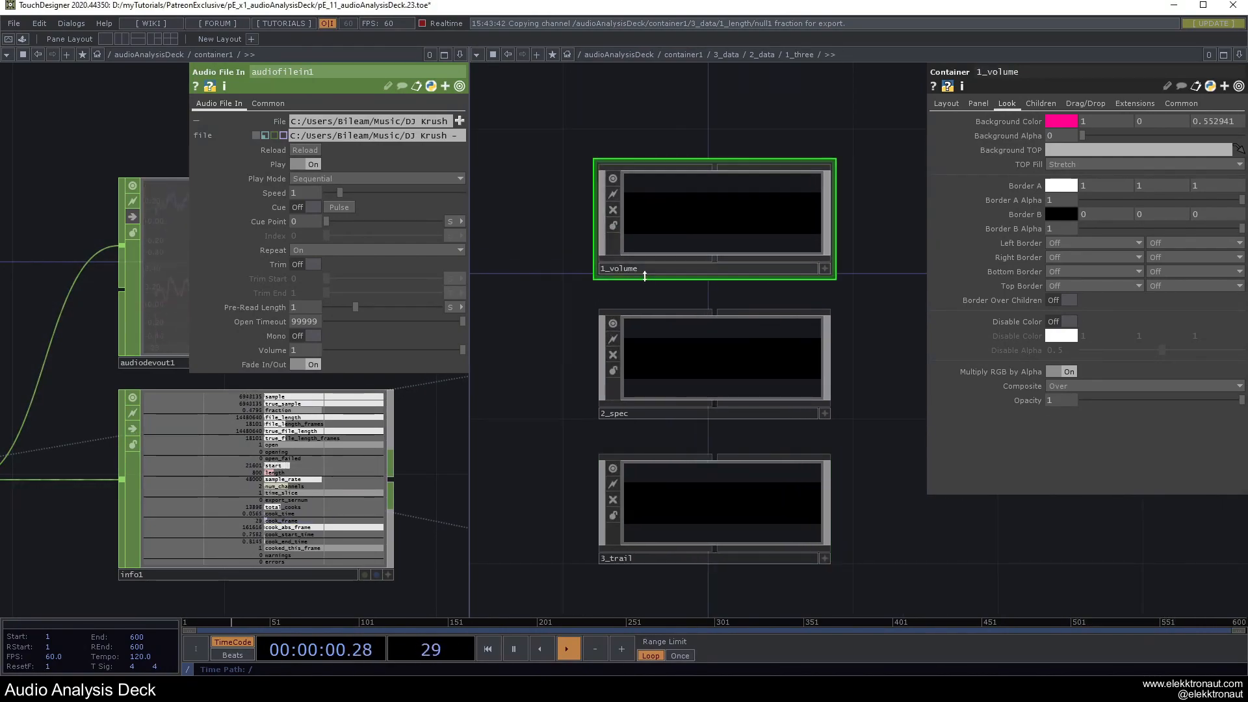
drag(666, 151, 676, 263)
drag(659, 206, 845, 186)
scroll(646, 332, down, 3)
key(Tab)
text(se)
click(702, 385)
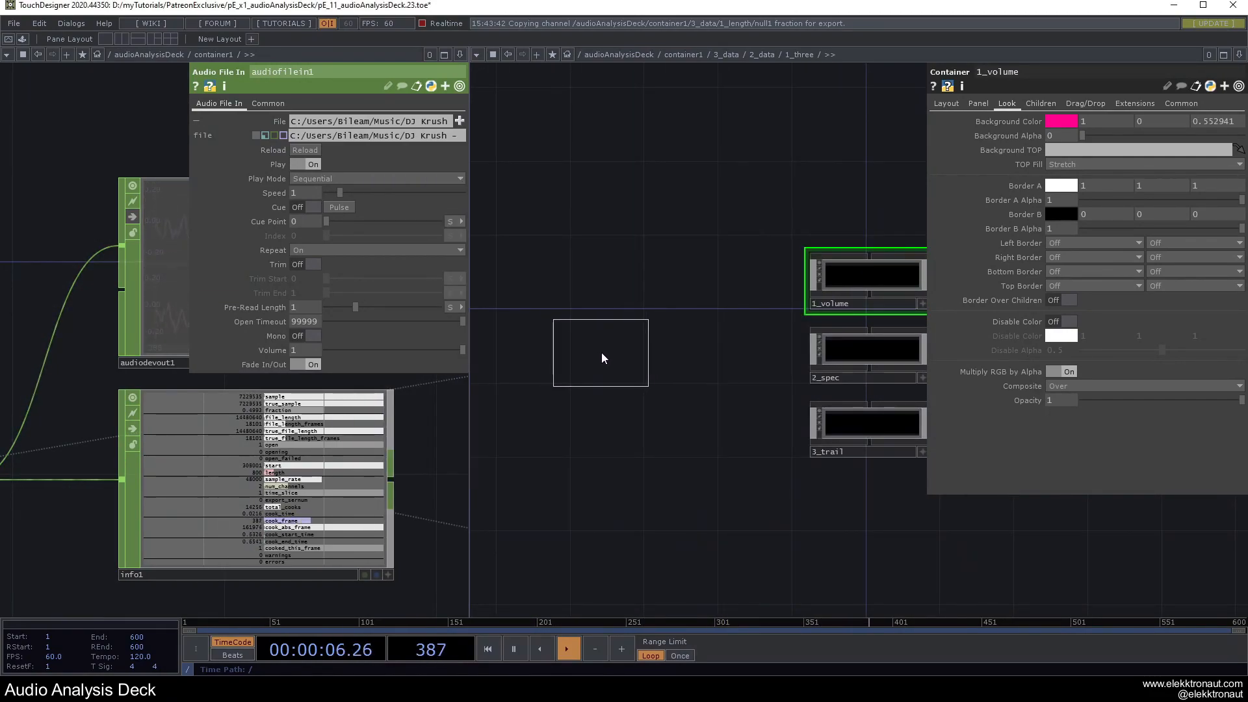
click(602, 354)
key(Delete)
drag(773, 281, 697, 353)
scroll(771, 353, up, 10)
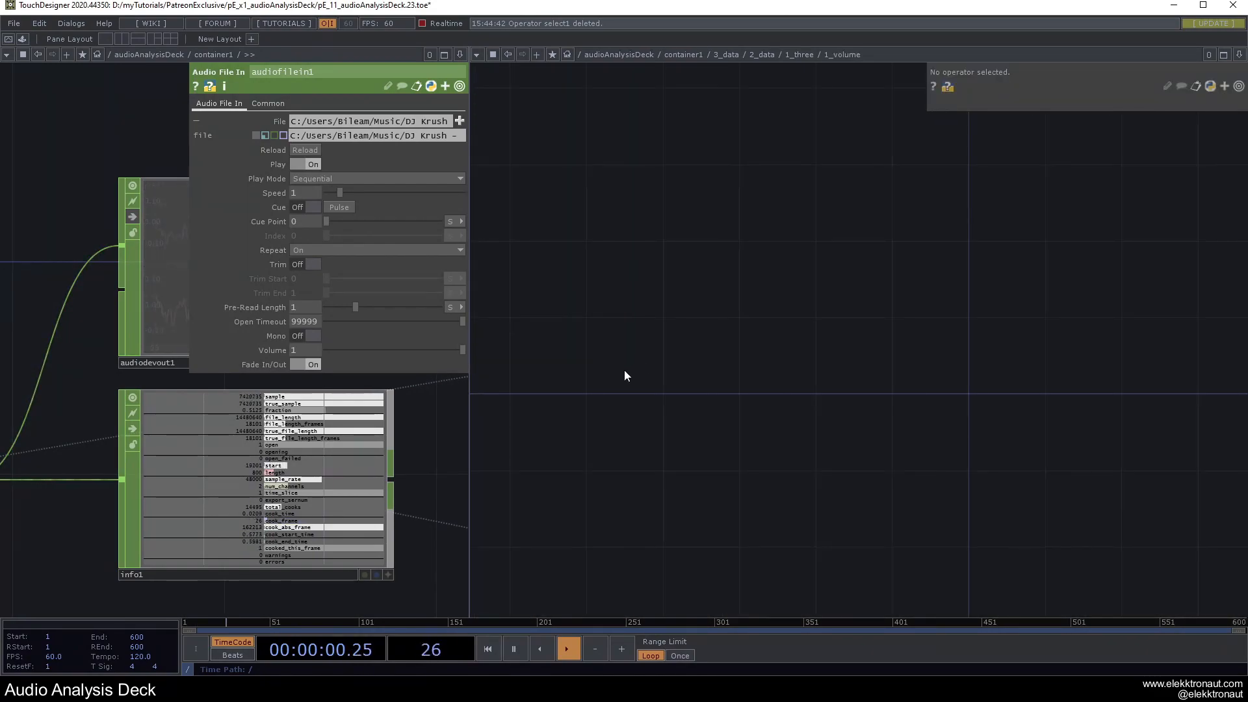
Add a select1 CHOP in 1_volume that reads from audiofilein1.
key(Tab)
text(se)
click(718, 404)
click(585, 364)
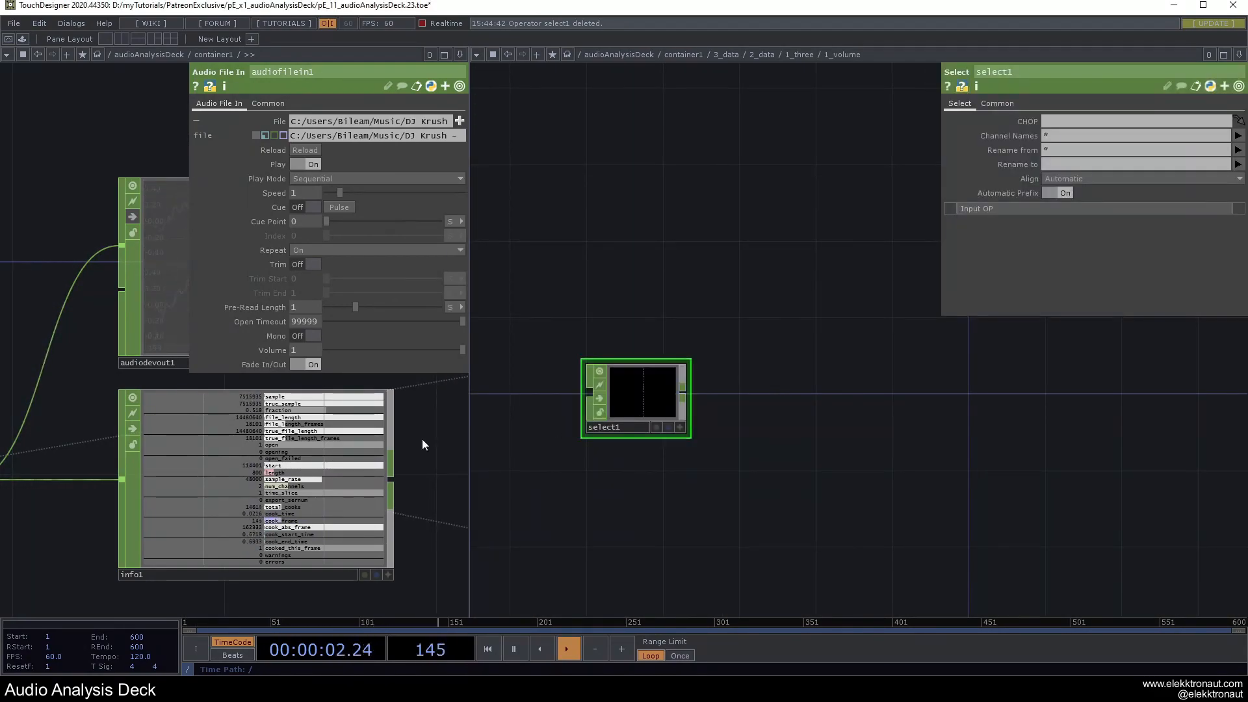
scroll(614, 387, up, 5)
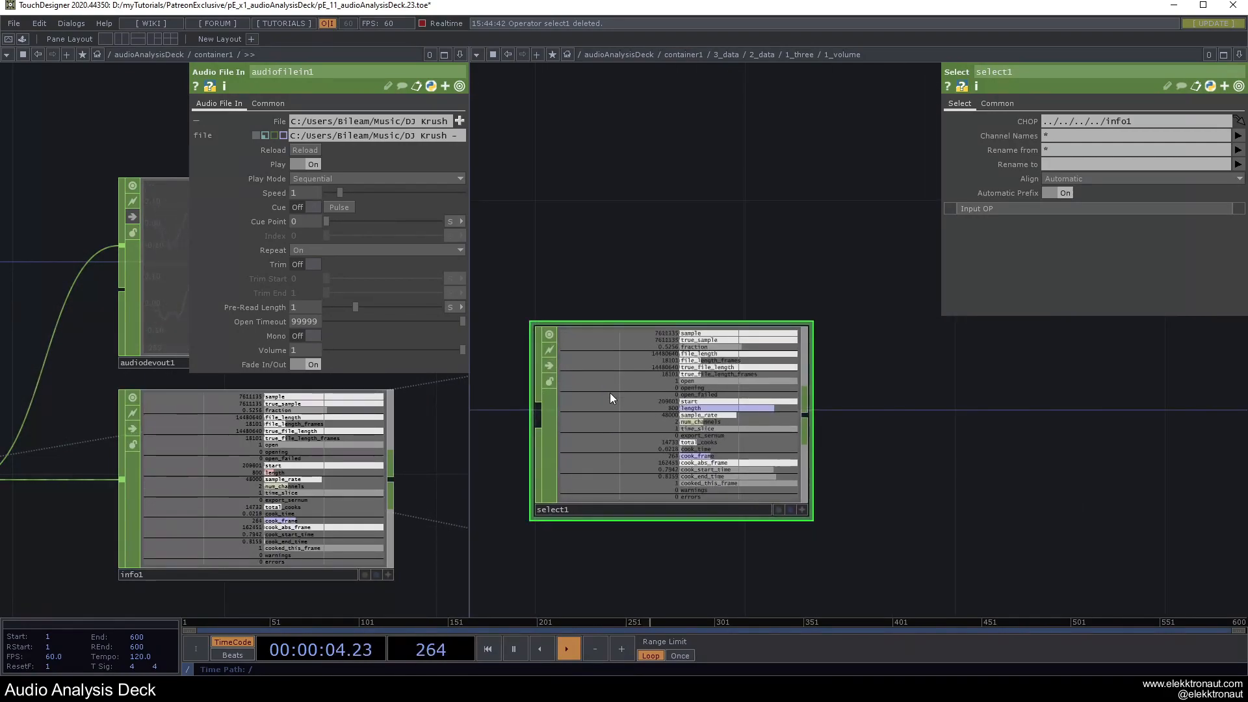
scroll(618, 412, down, 6)
scroll(303, 480, down, 5)
drag(134, 492, 603, 429)
scroll(604, 423, up, 4)
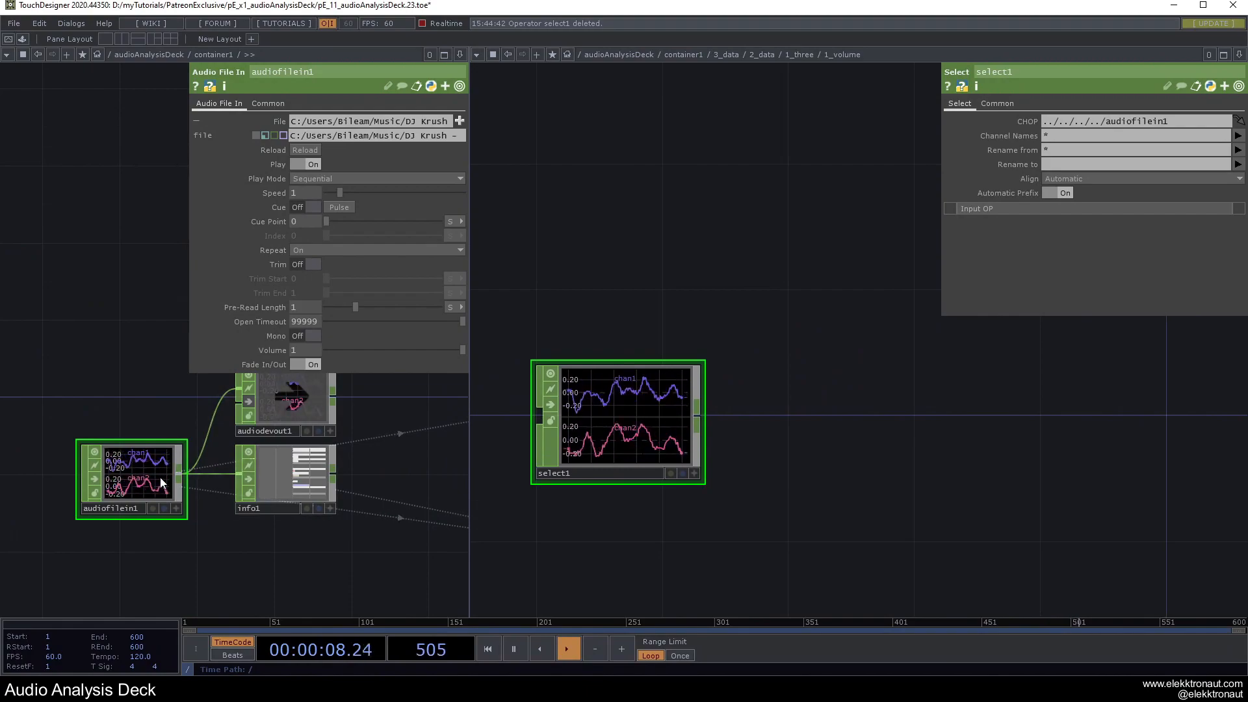
scroll(806, 407, down, 3)
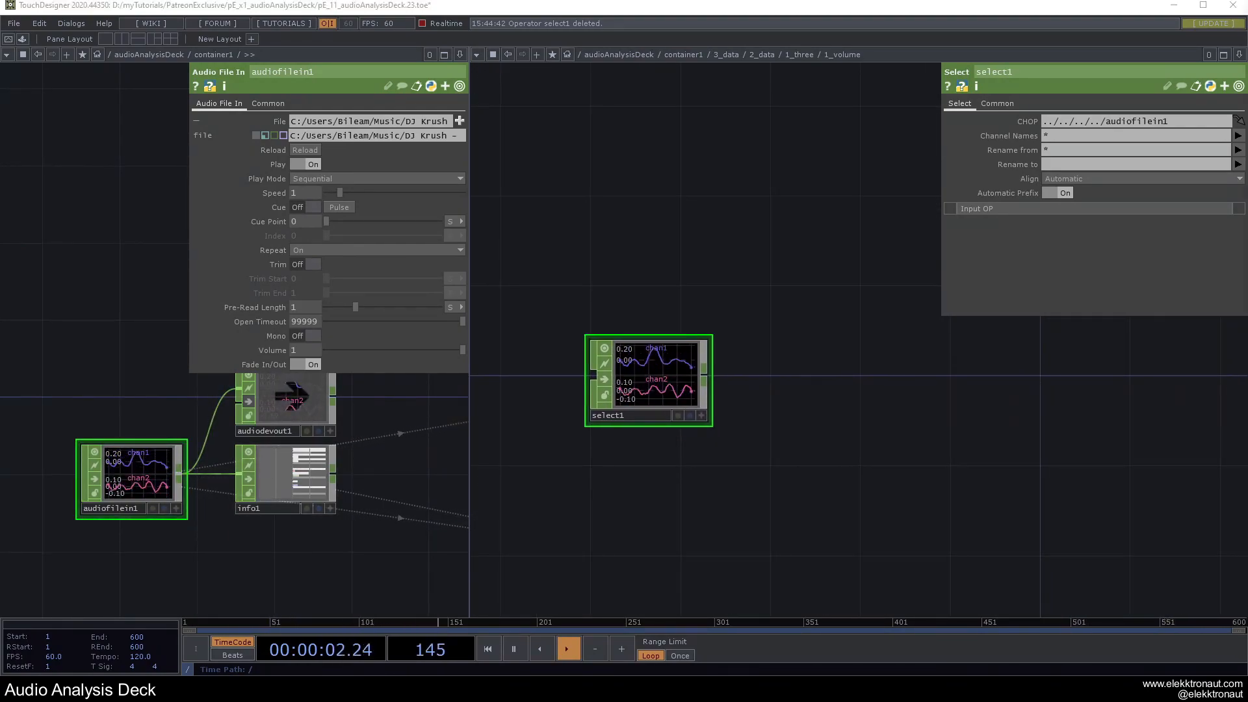
Narrow the left network pane and reframe the view so select1 sits upper left.
drag(844, 351, 819, 343)
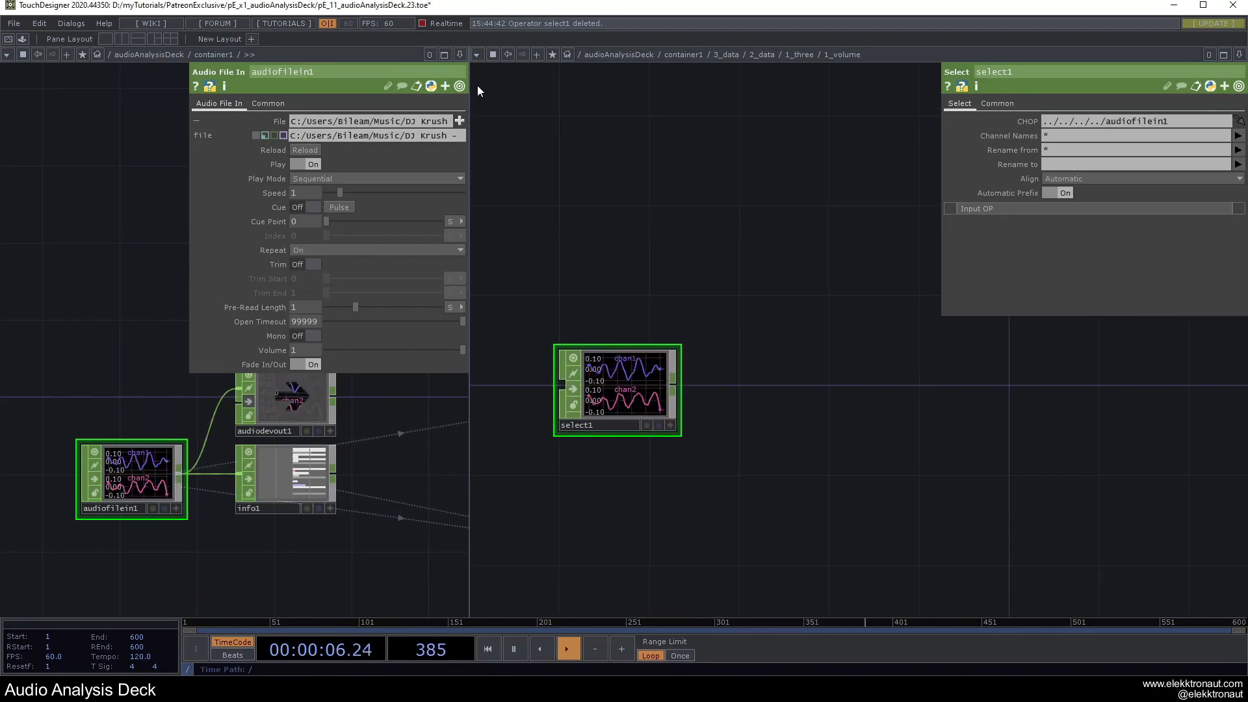
drag(188, 103, 189, 104)
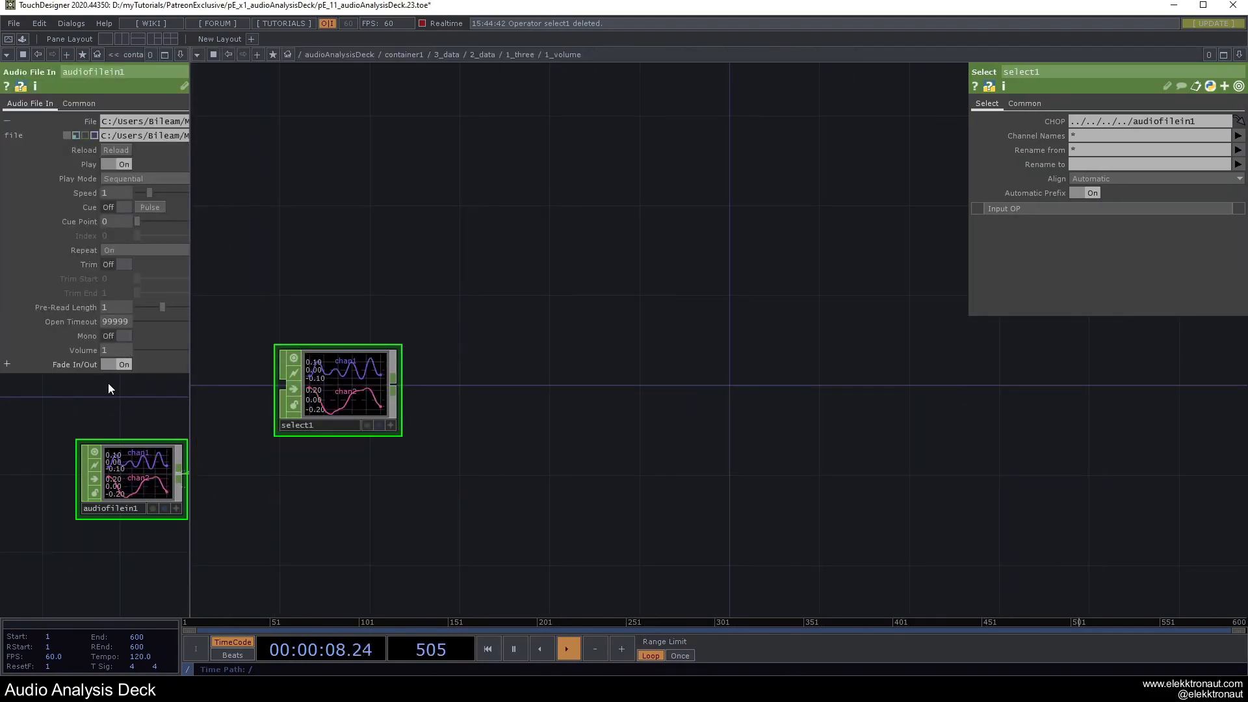
drag(381, 226, 493, 212)
drag(615, 305, 462, 225)
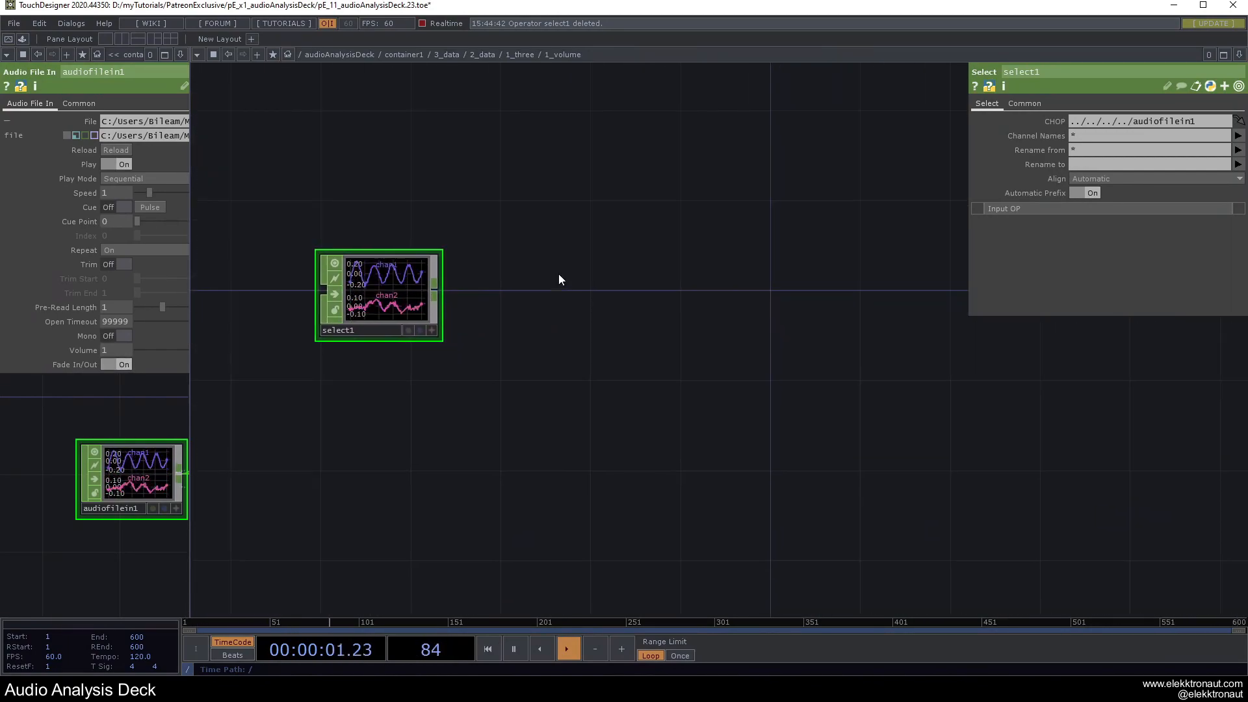
right_click(433, 290)
text(s)
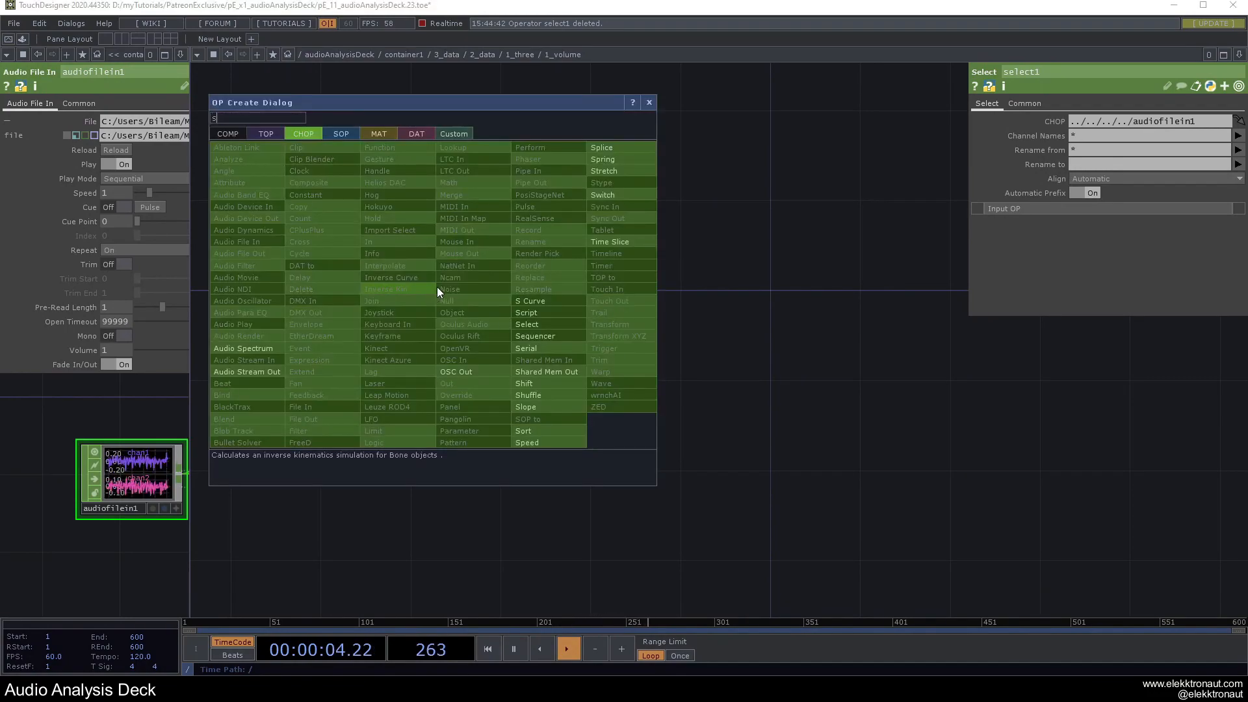
click(644, 107)
Duplicate select1 as select2 below it; select1 keeps chan1, select2 keeps chan2.
key(ctrl+c)
key(ctrl+v)
drag(446, 318, 479, 326)
click(478, 327)
click(1151, 136)
text(chan1)
key(Return)
click(483, 398)
click(1239, 135)
click(1237, 170)
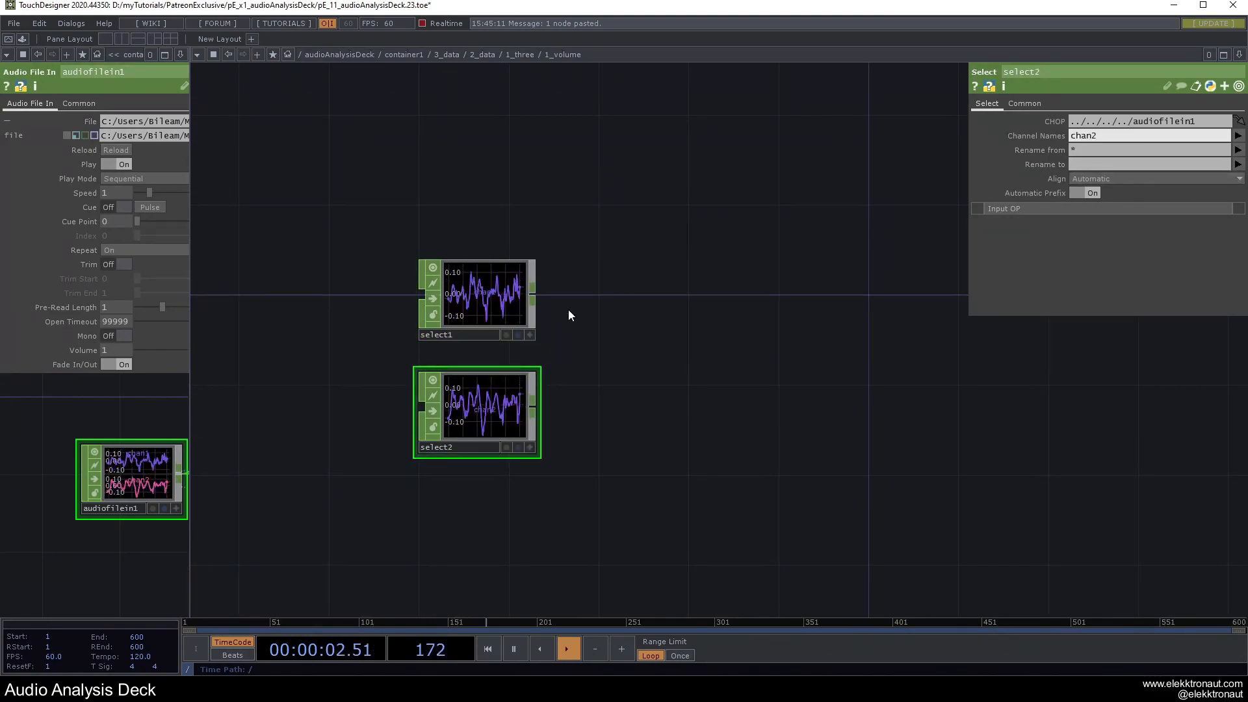
Rename select2's channel to R and select1's channel to L.
click(1086, 166)
text(R)
key(Return)
click(500, 278)
click(1113, 166)
text(L)
key(Return)
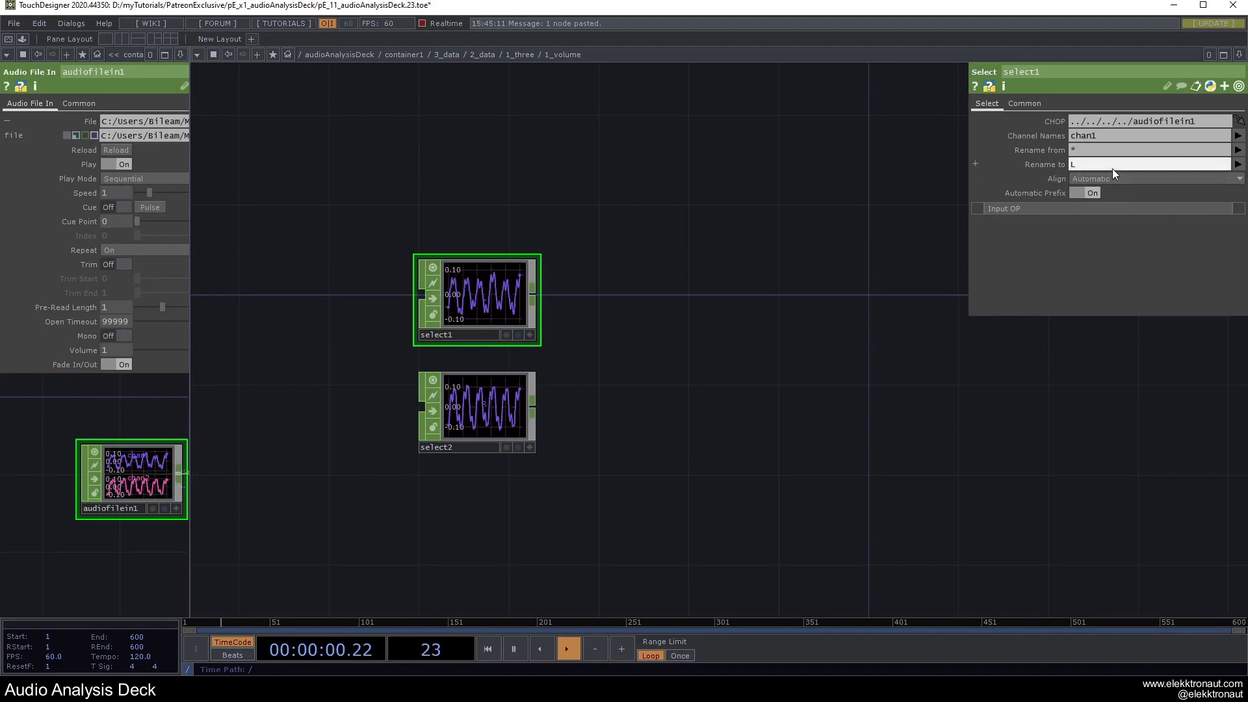
scroll(497, 322, up, 3)
scroll(494, 320, up, 2)
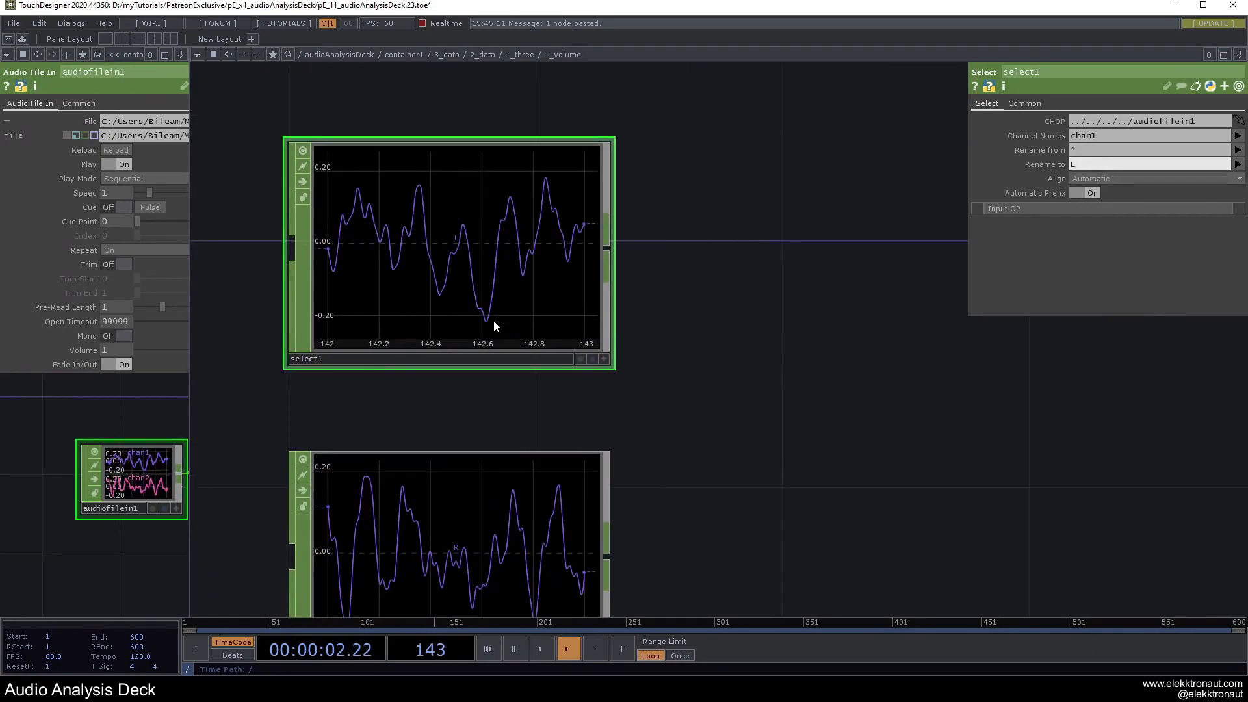
scroll(494, 320, down, 5)
drag(611, 315, 549, 391)
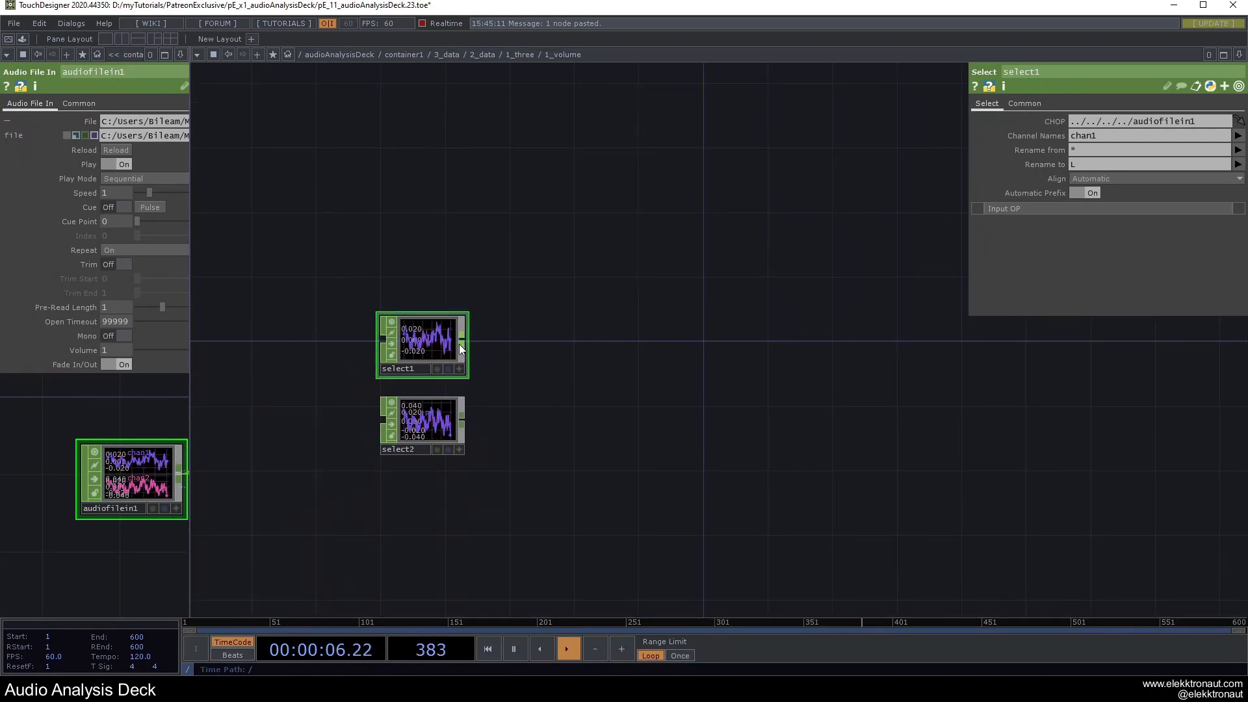
scroll(462, 347, up, 3)
scroll(677, 346, down, 1)
scroll(626, 357, down, 1)
drag(683, 362, 611, 359)
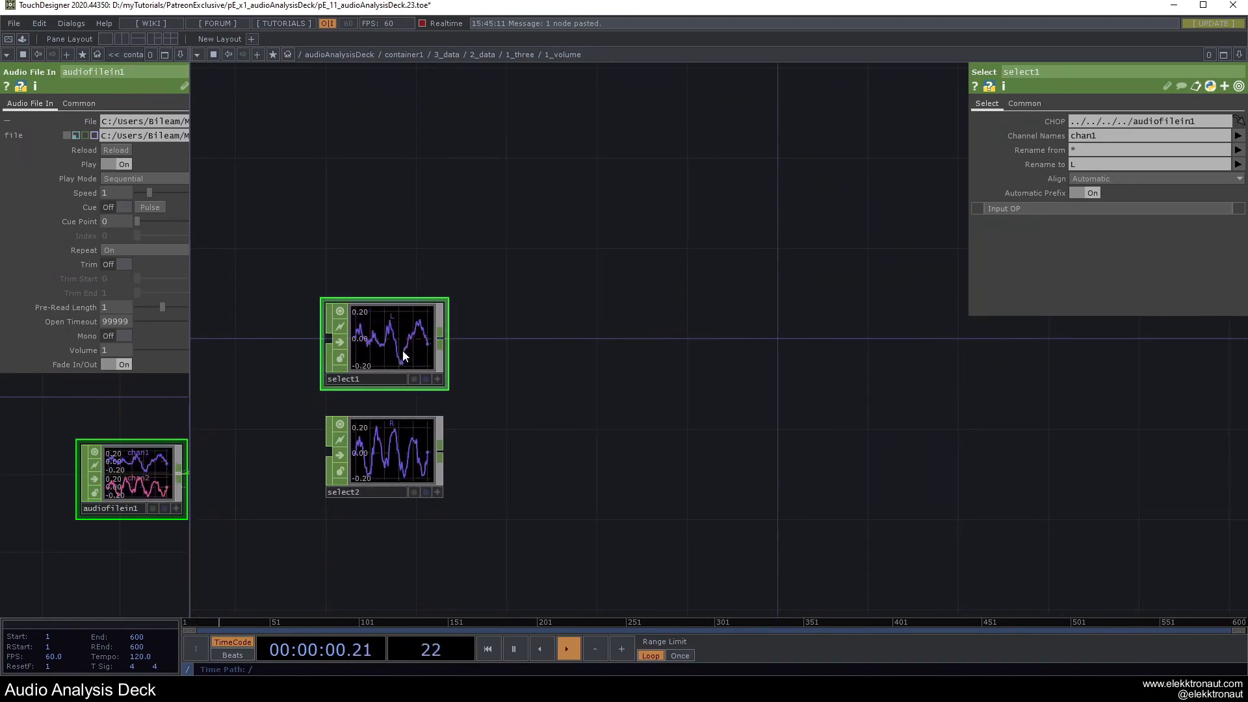
Try an Analyze CHOP set to RMS Power after select1, then delete it.
right_click(442, 337)
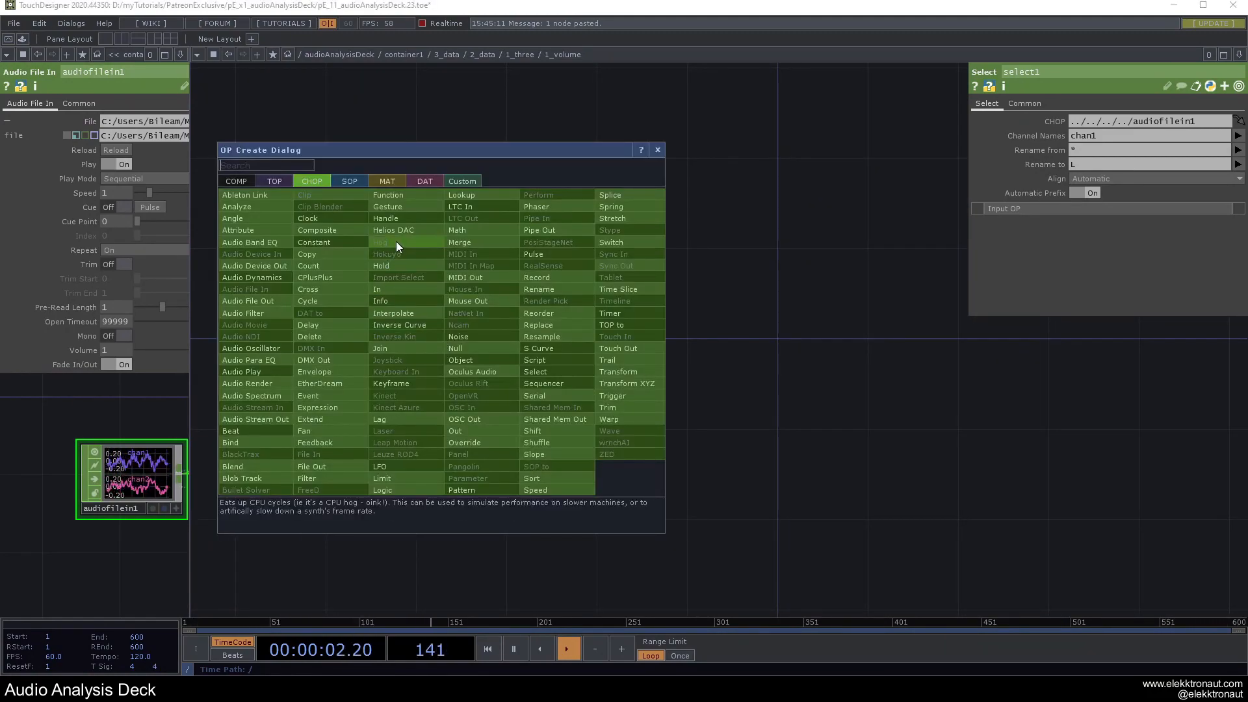
click(276, 208)
click(607, 345)
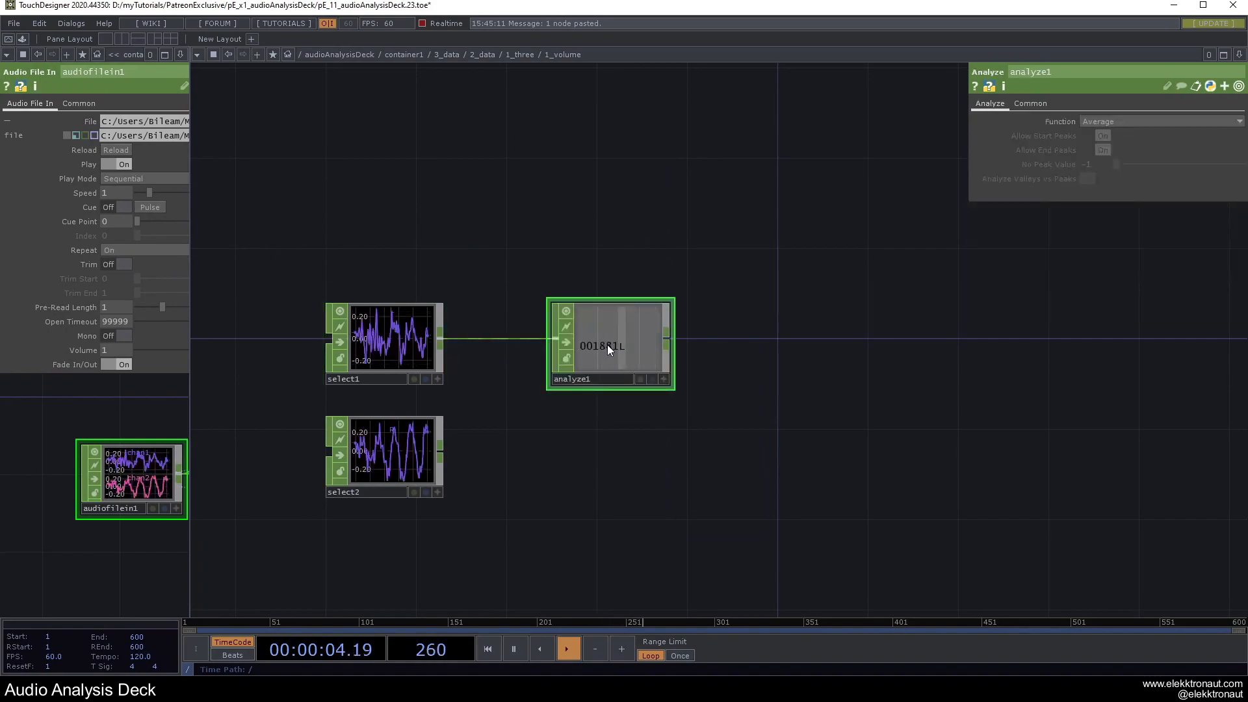
click(1112, 121)
click(1103, 198)
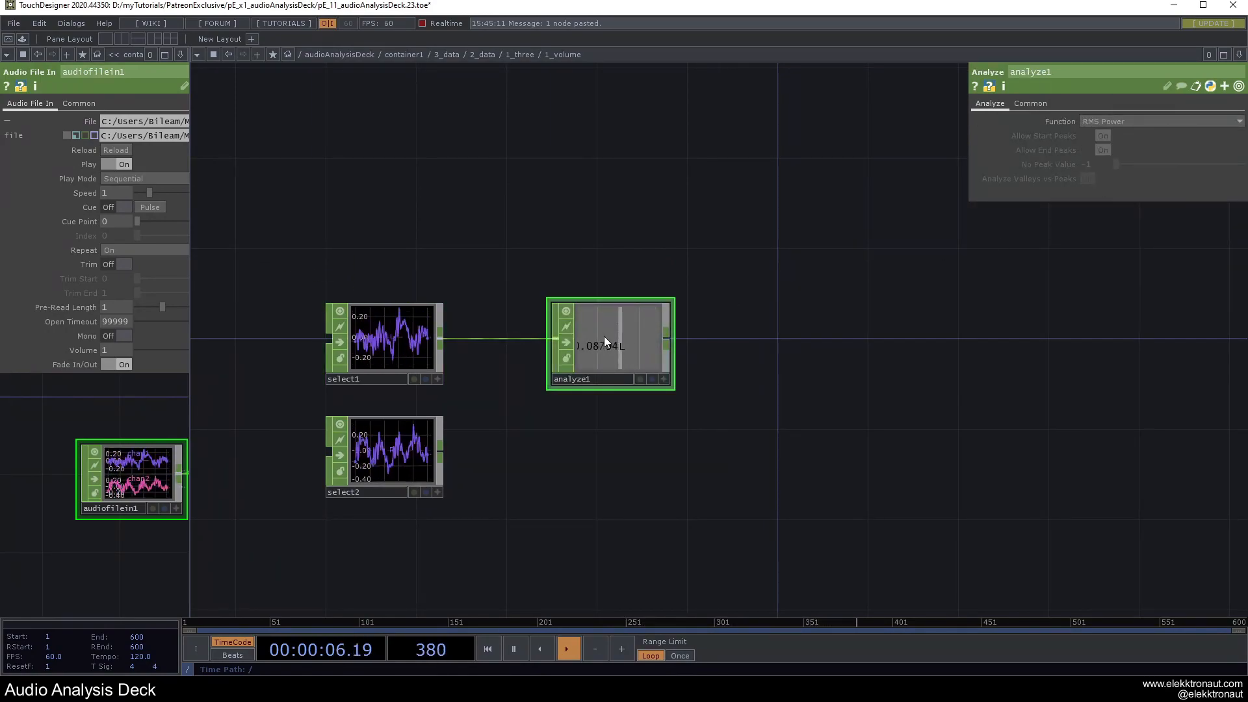
scroll(624, 335, up, 2)
scroll(614, 338, down, 2)
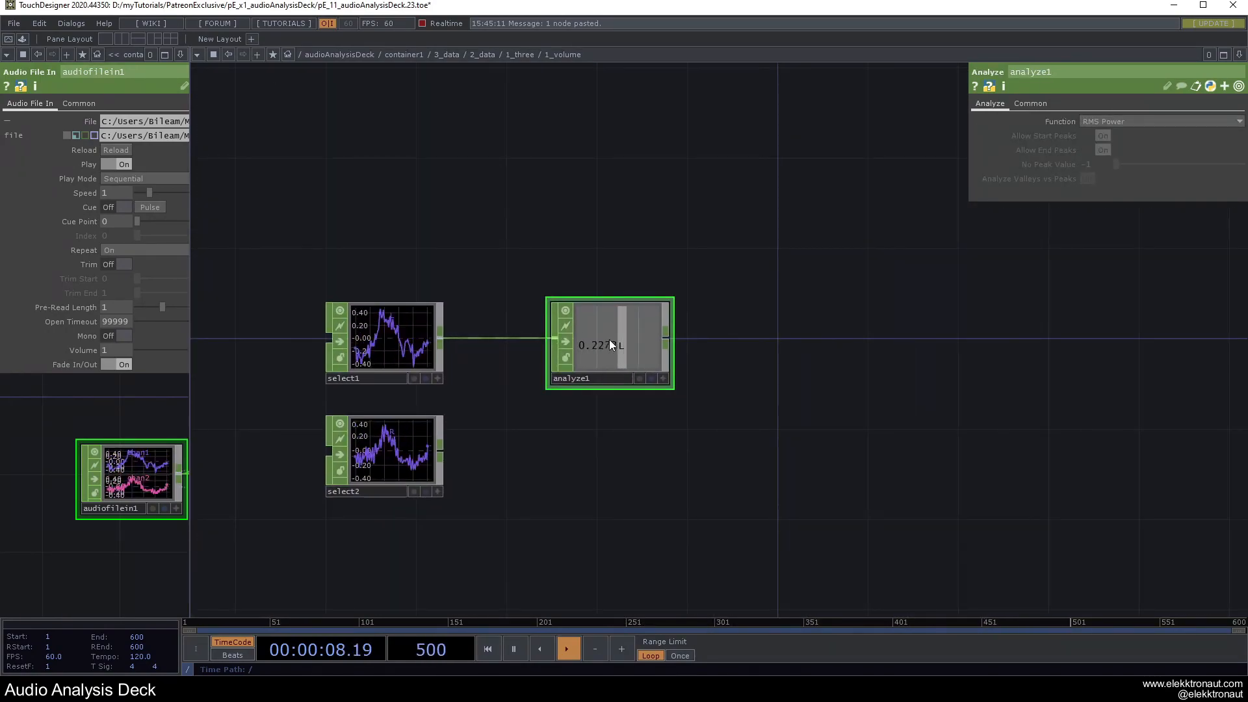
key(Delete)
Drag audioNormalized from Palette My Components > Audio into the network and feed select1 into it.
click(22, 39)
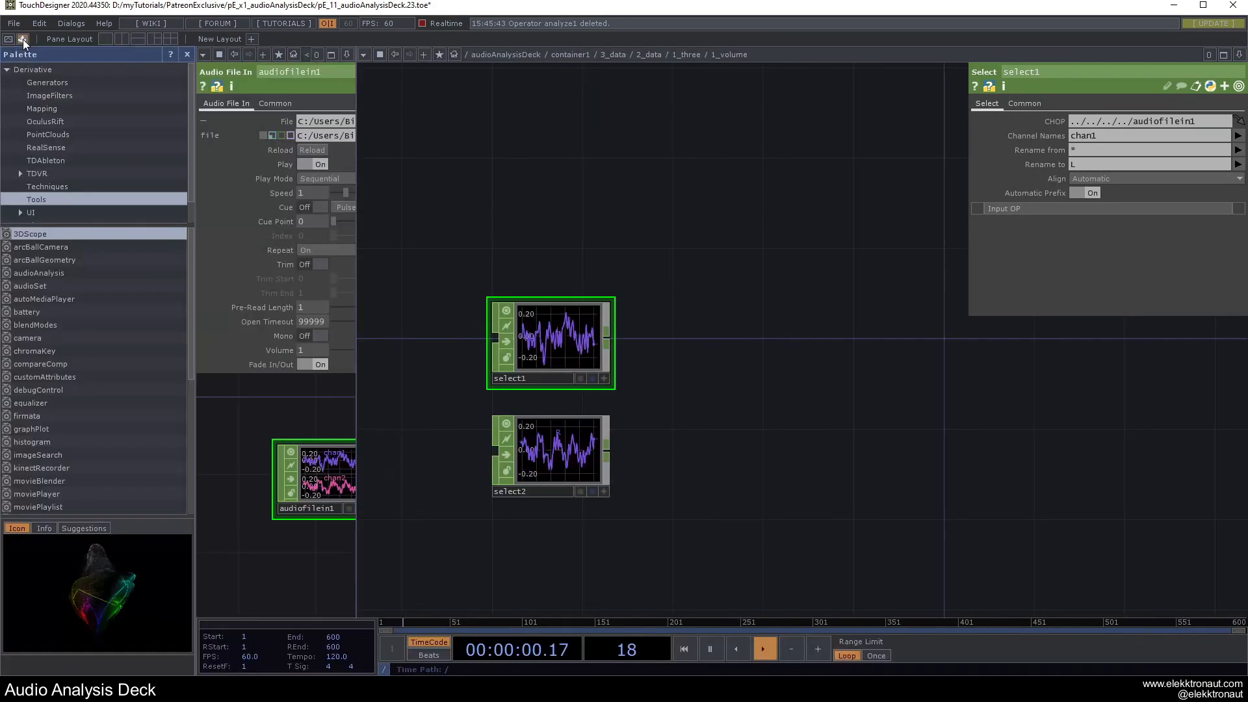
click(80, 211)
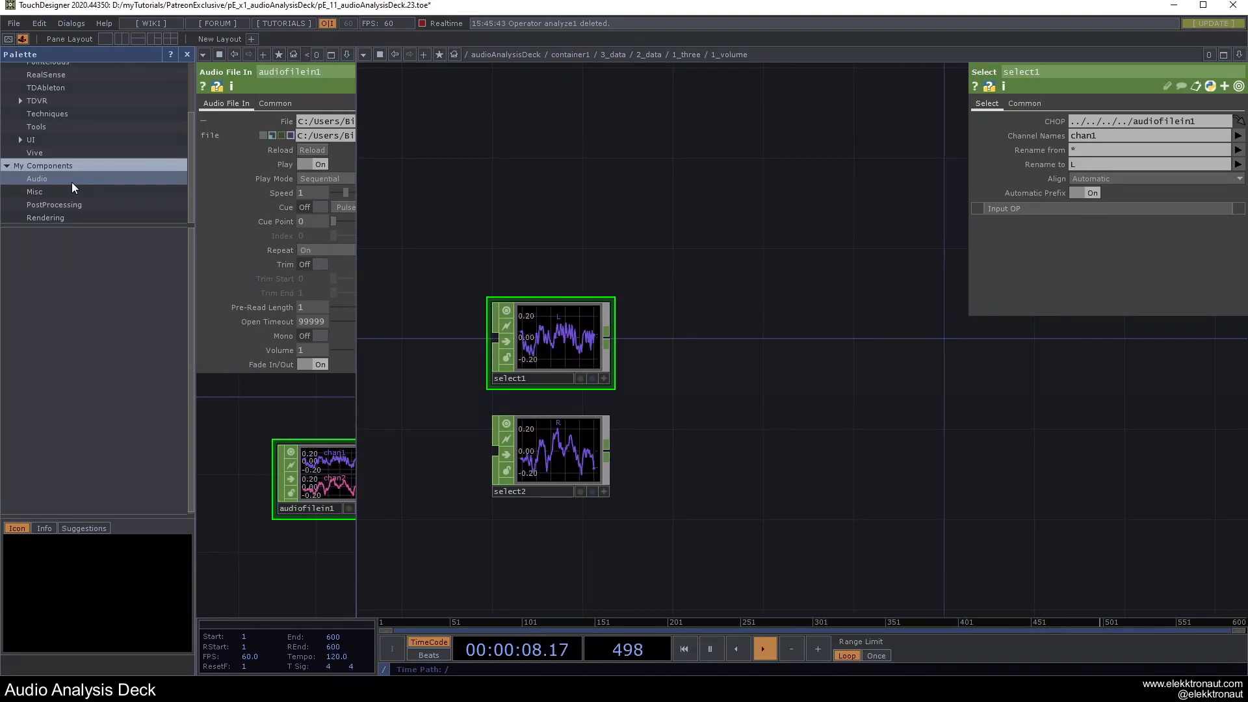
click(71, 181)
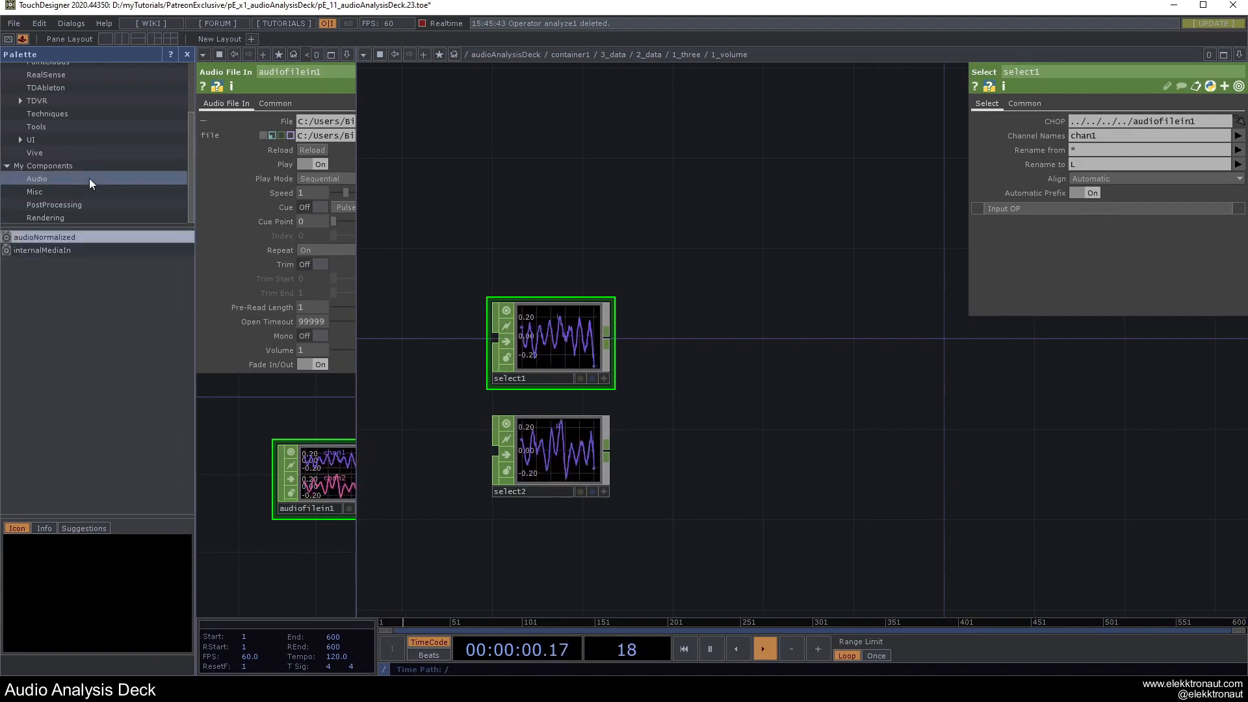
drag(43, 238, 613, 328)
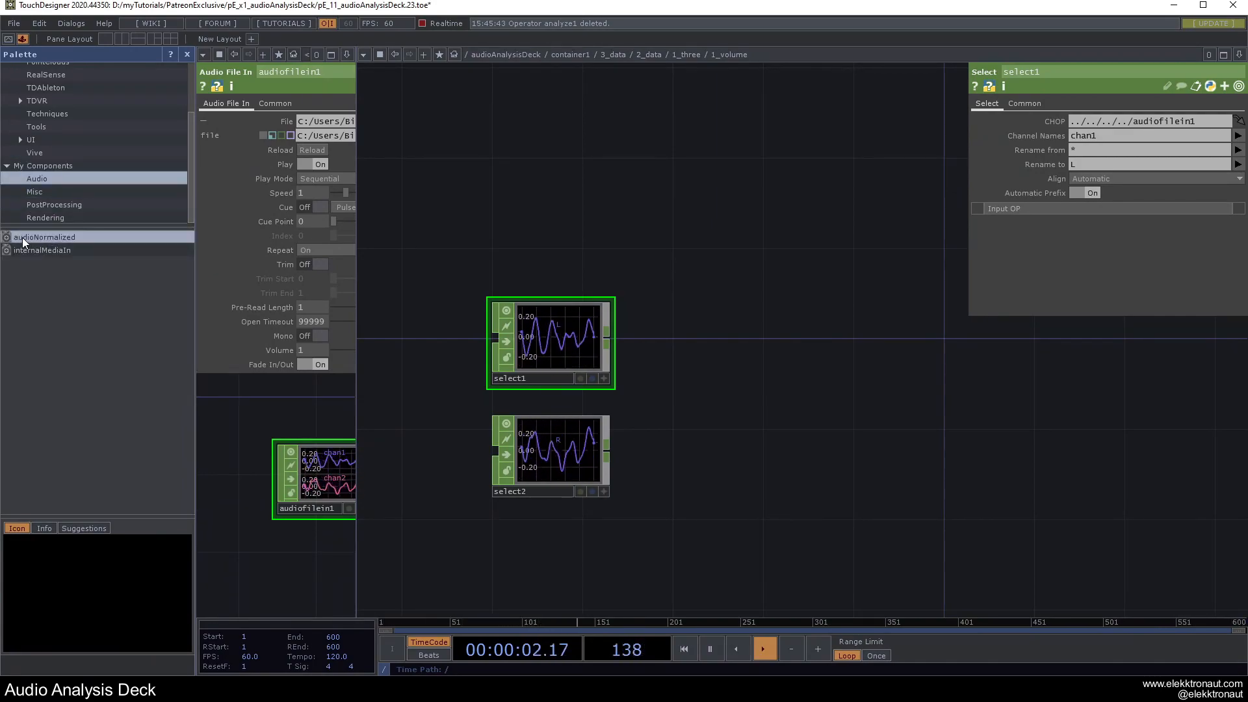
drag(695, 353, 685, 339)
drag(737, 301, 788, 348)
drag(619, 289, 541, 280)
drag(533, 325, 658, 310)
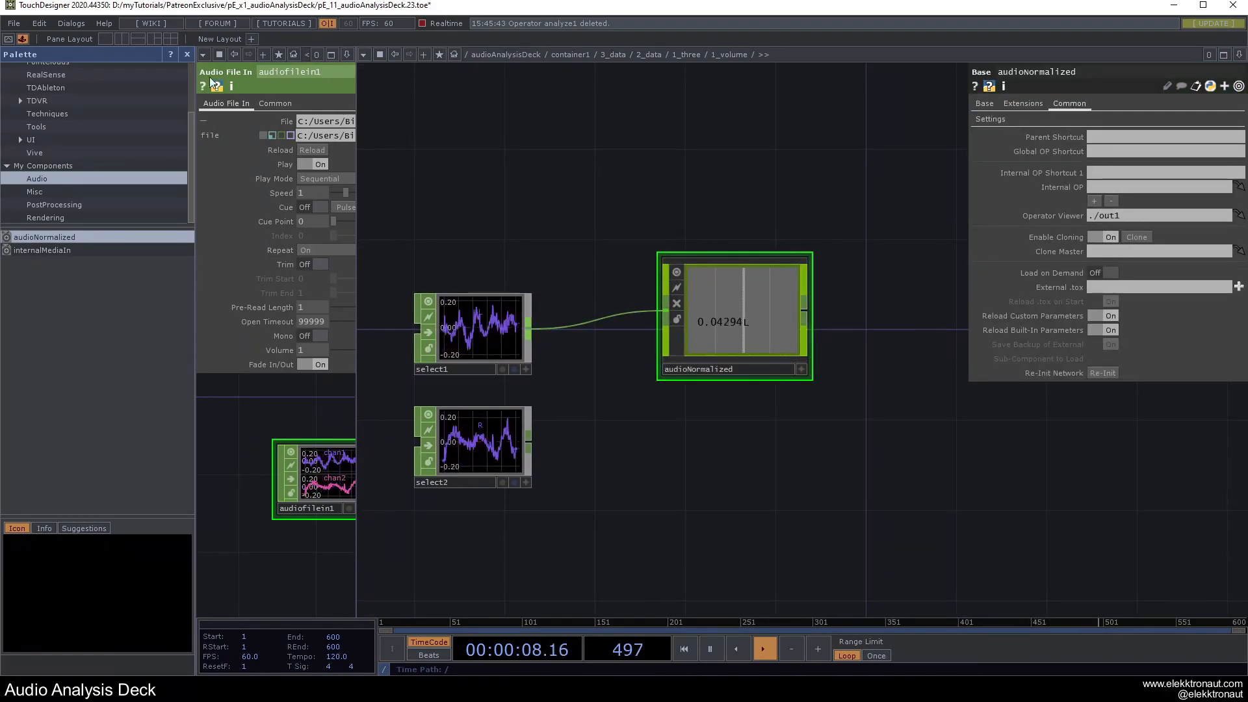
Give audioNormalized Smooth Output 0.2, Filter Cutoff 18838, Audio Filter Off; paste a copy fed by select2.
click(187, 54)
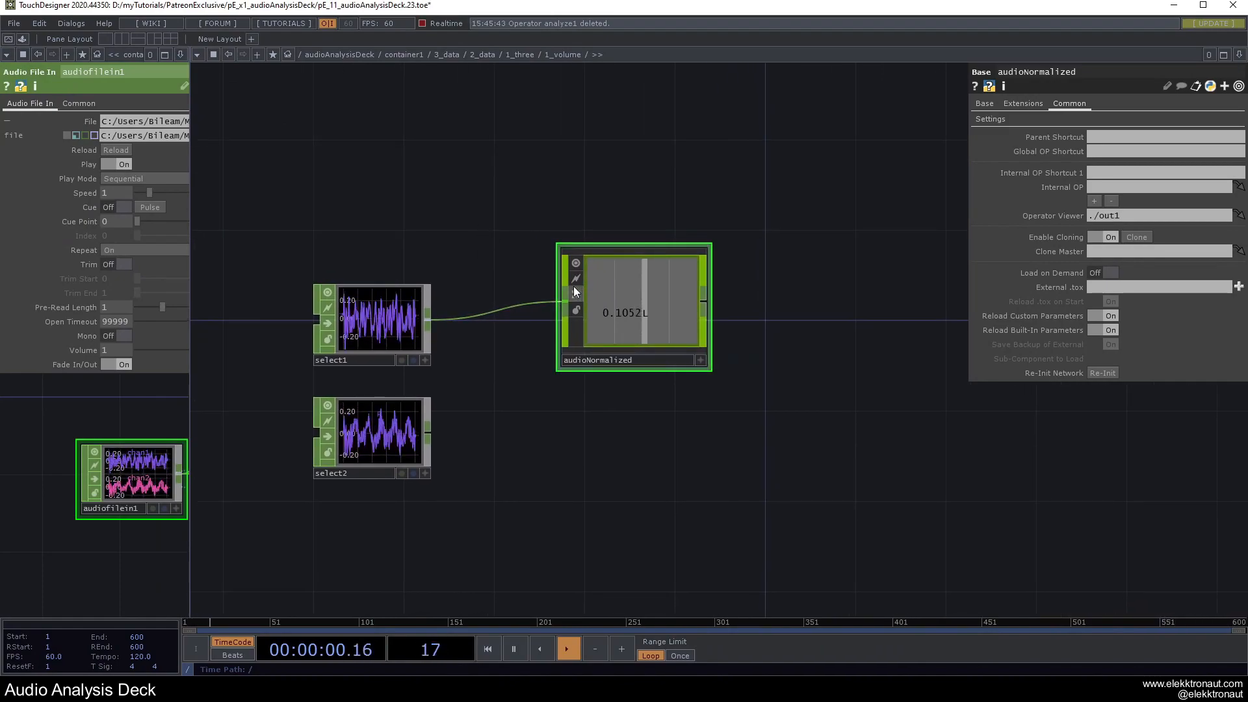
drag(608, 301, 634, 287)
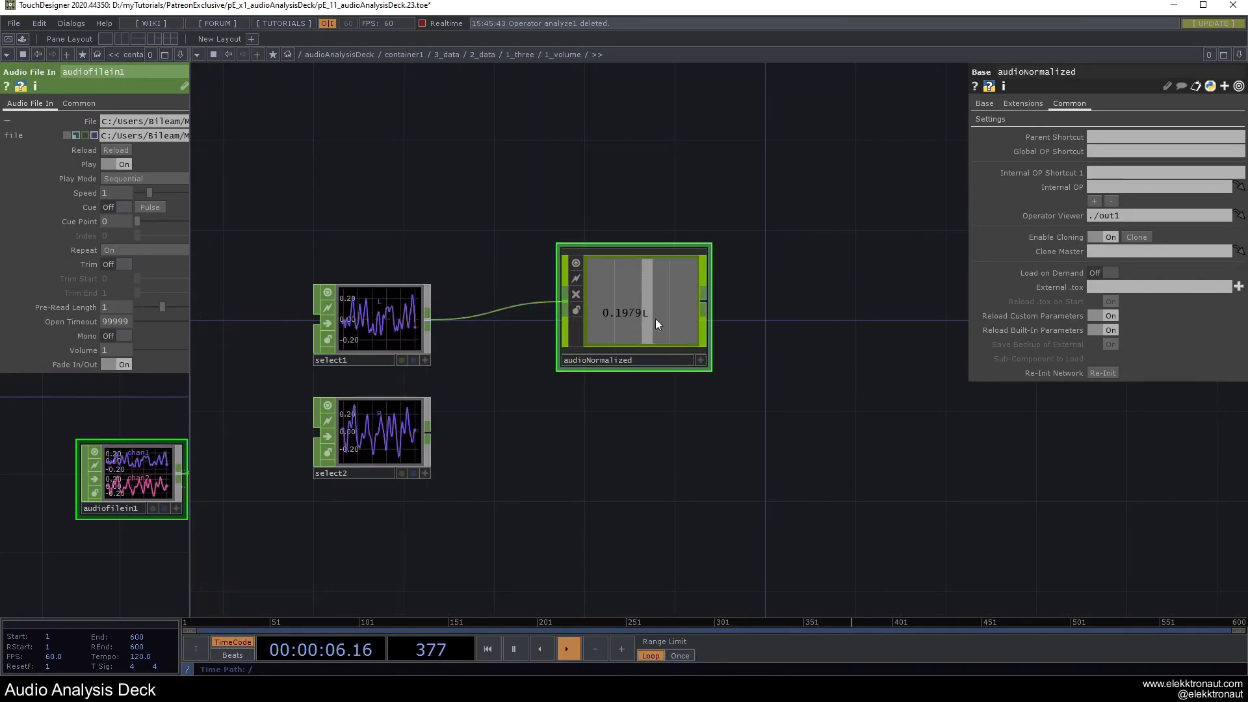
click(990, 119)
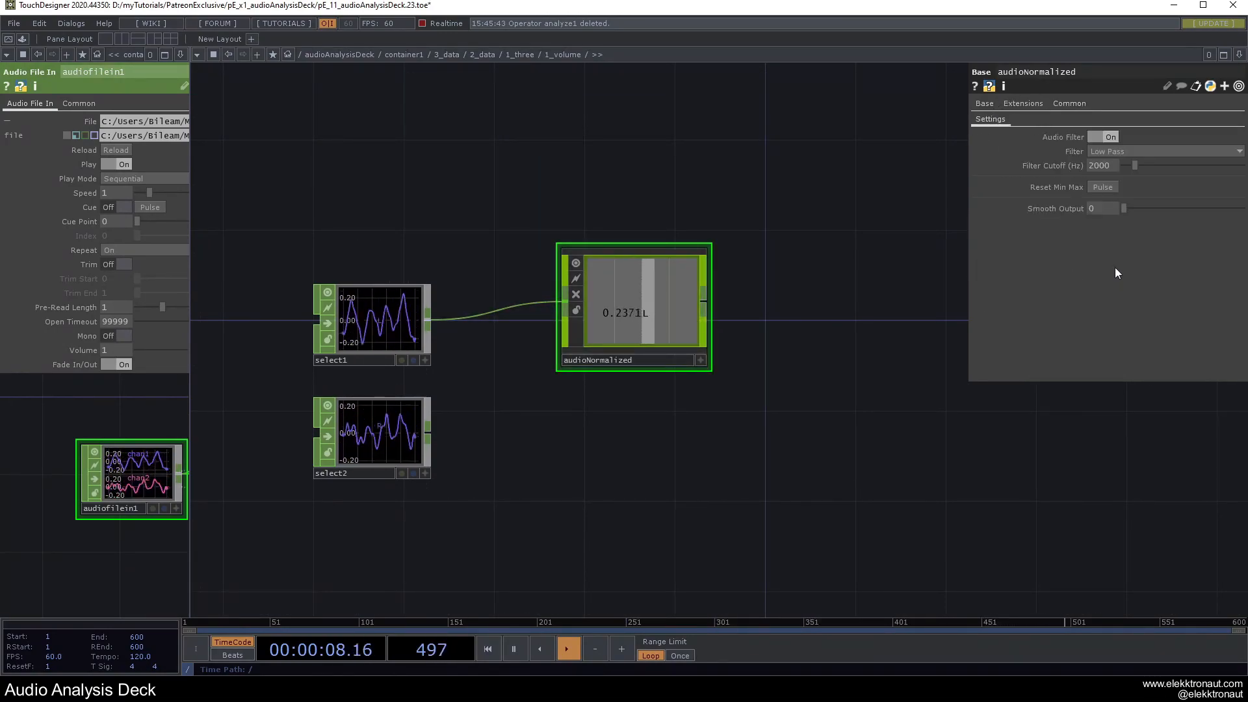
drag(1125, 209, 1245, 209)
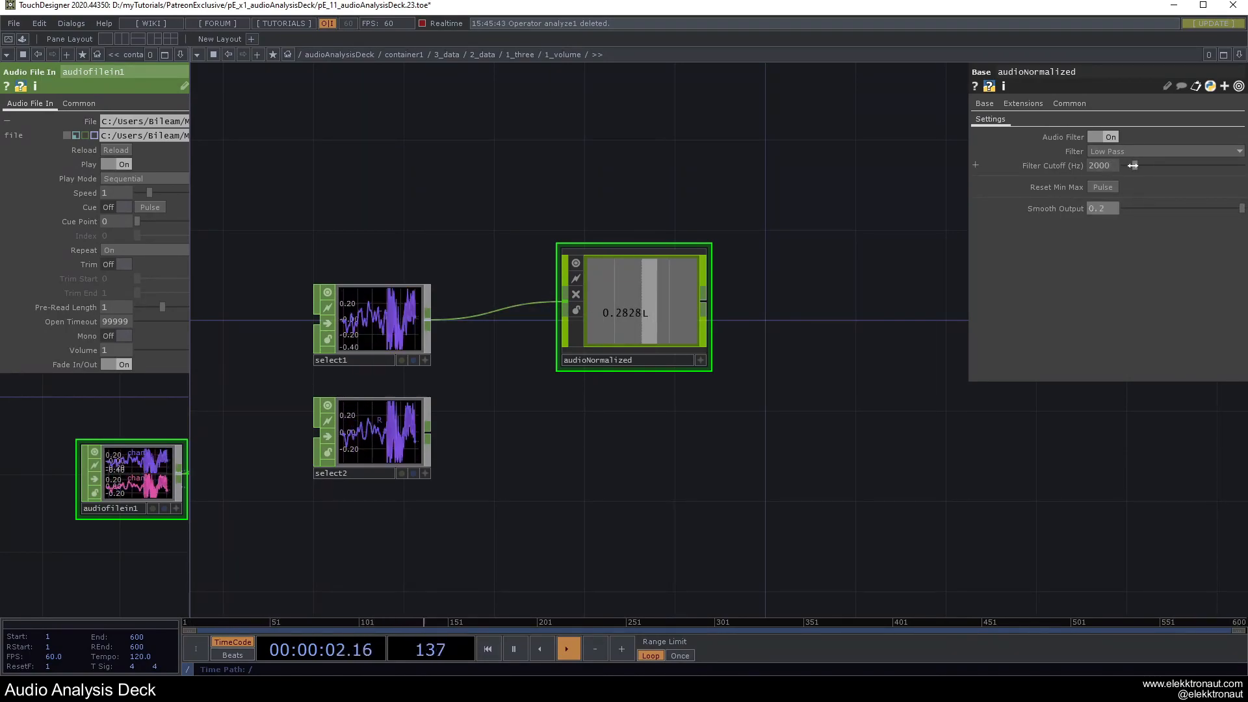
drag(1133, 166, 1235, 166)
click(1106, 137)
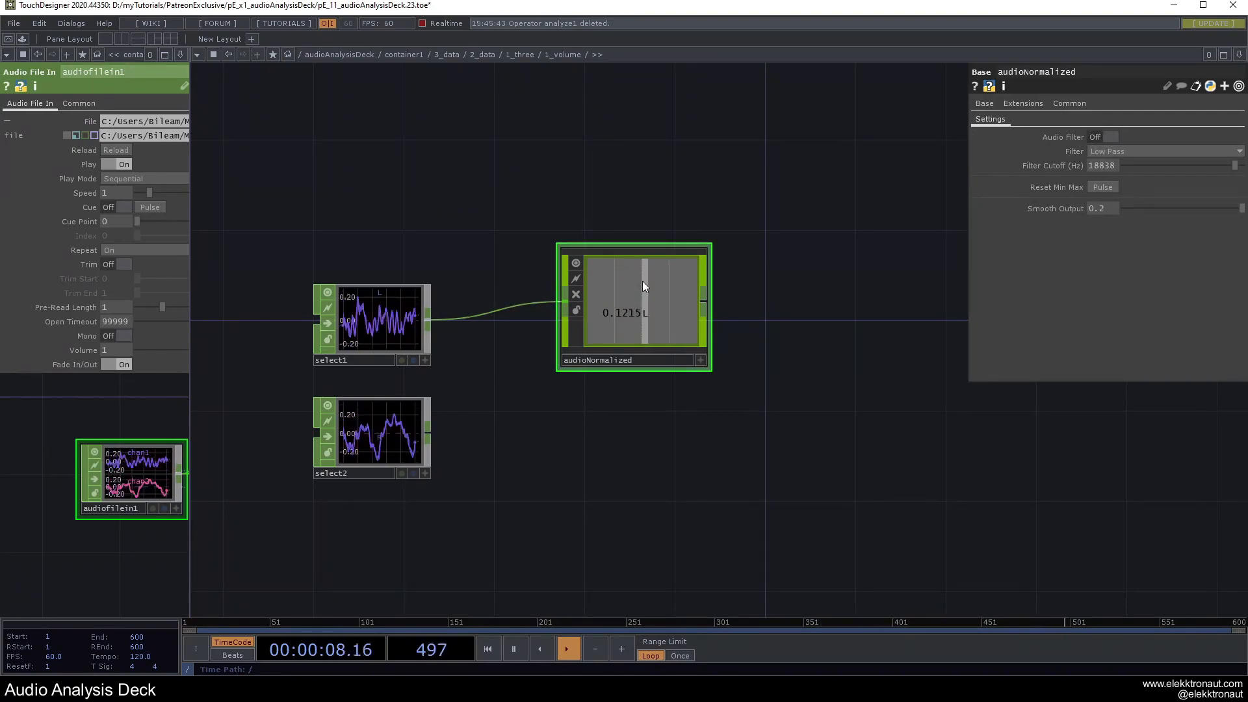
key(ctrl+v)
drag(429, 429, 624, 440)
scroll(628, 271, up, 5)
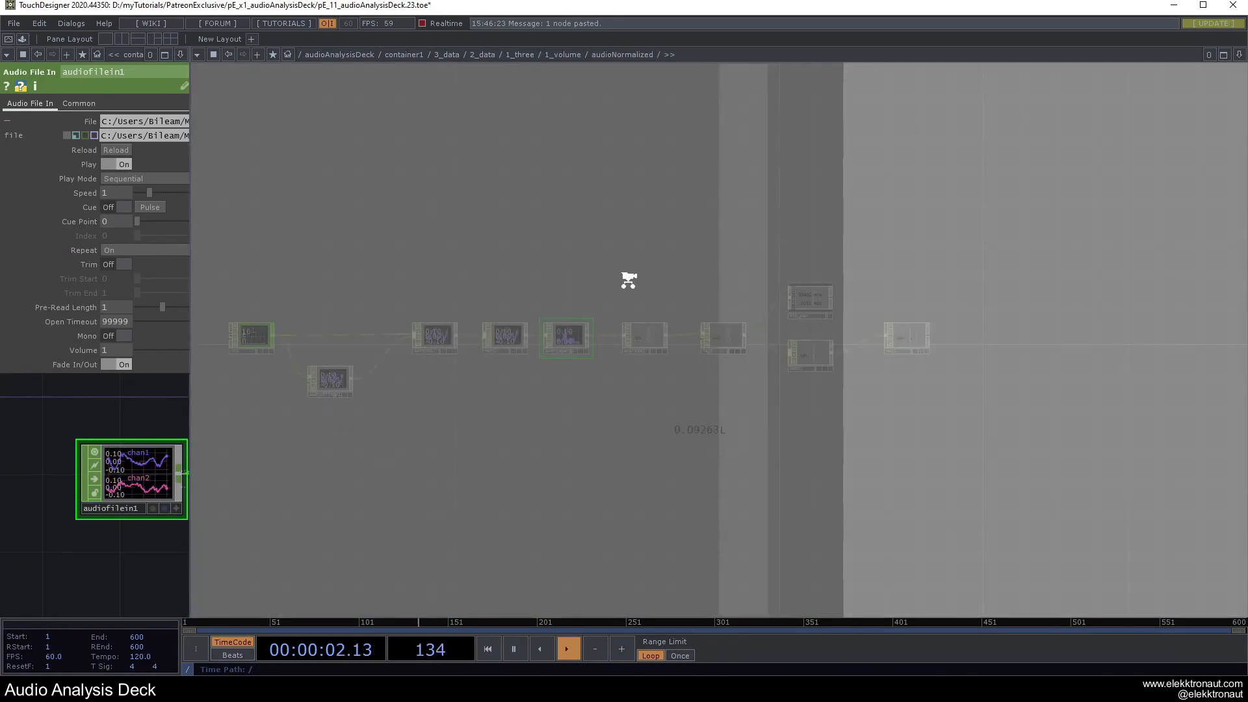
scroll(509, 348, up, 6)
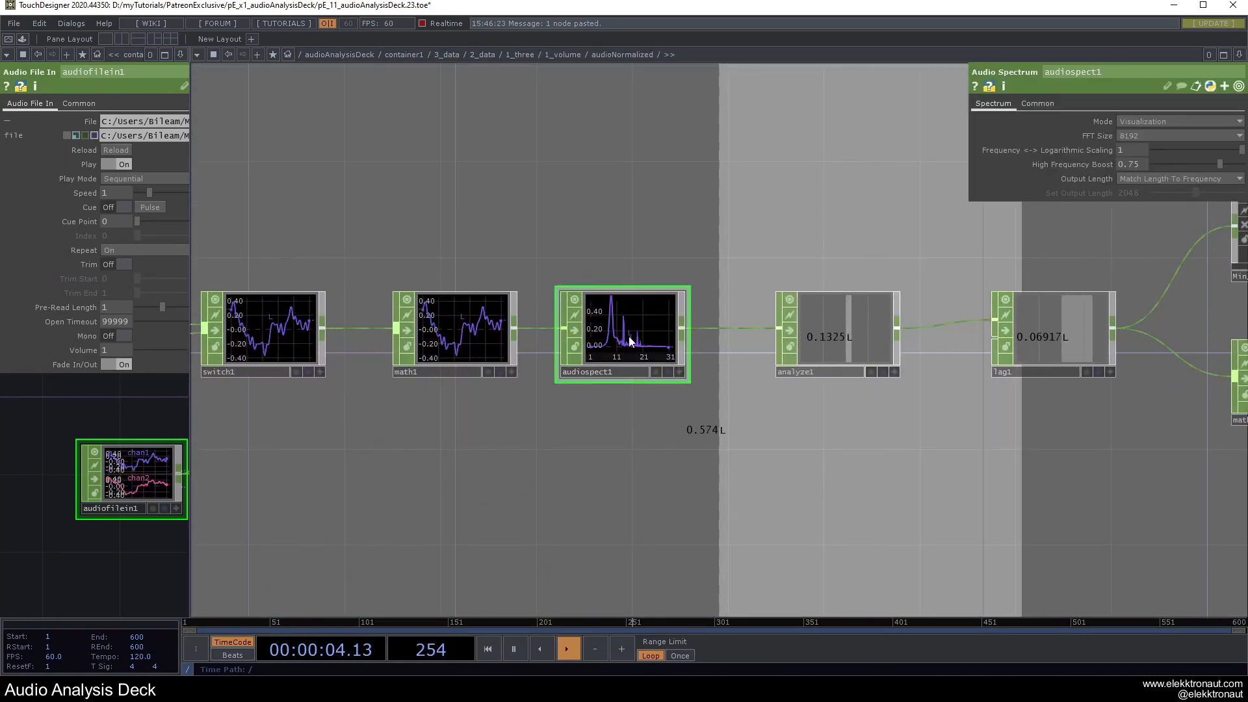
drag(742, 252, 473, 253)
click(571, 347)
scroll(606, 290, down, 3)
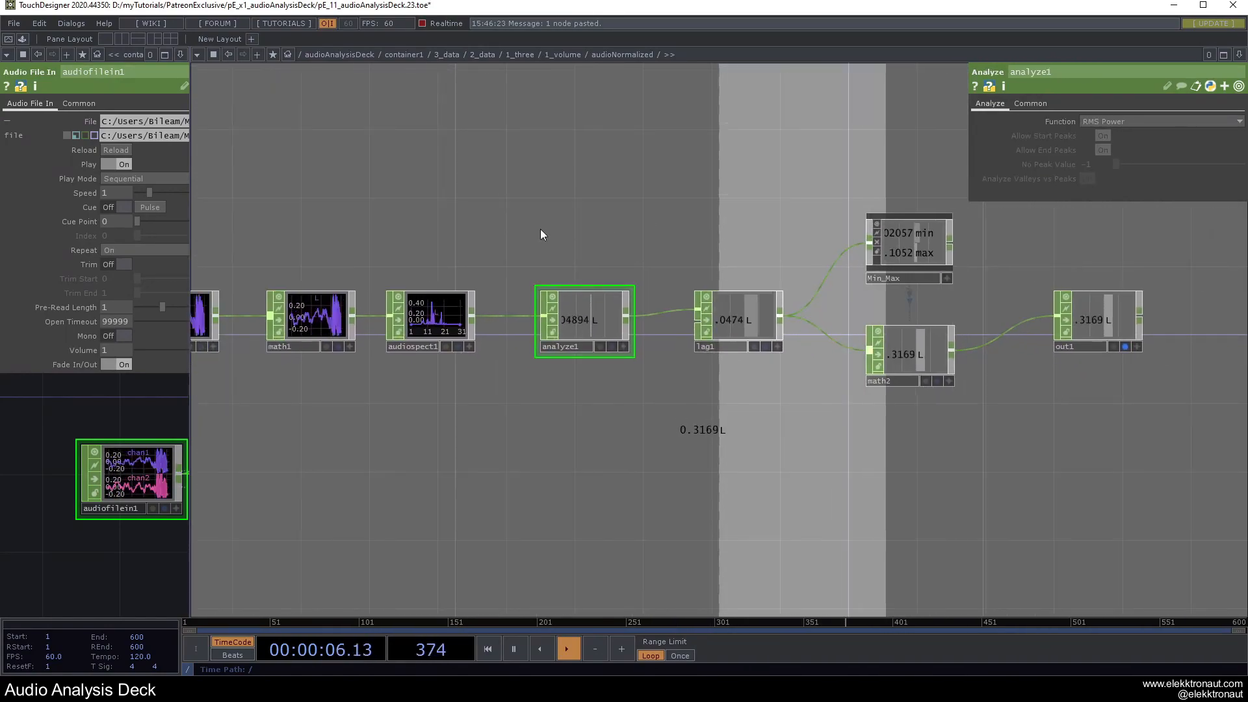
drag(674, 220, 598, 225)
right_drag(598, 229, 983, 390)
drag(942, 416, 856, 431)
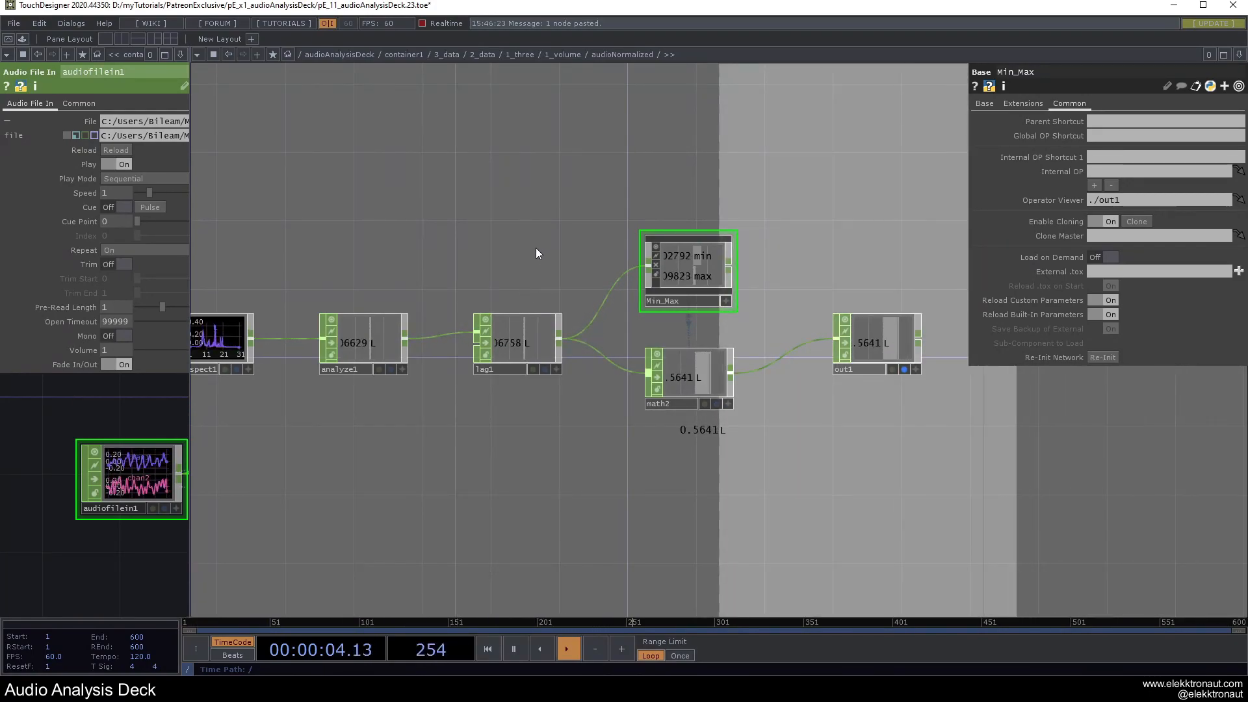
drag(529, 260, 562, 288)
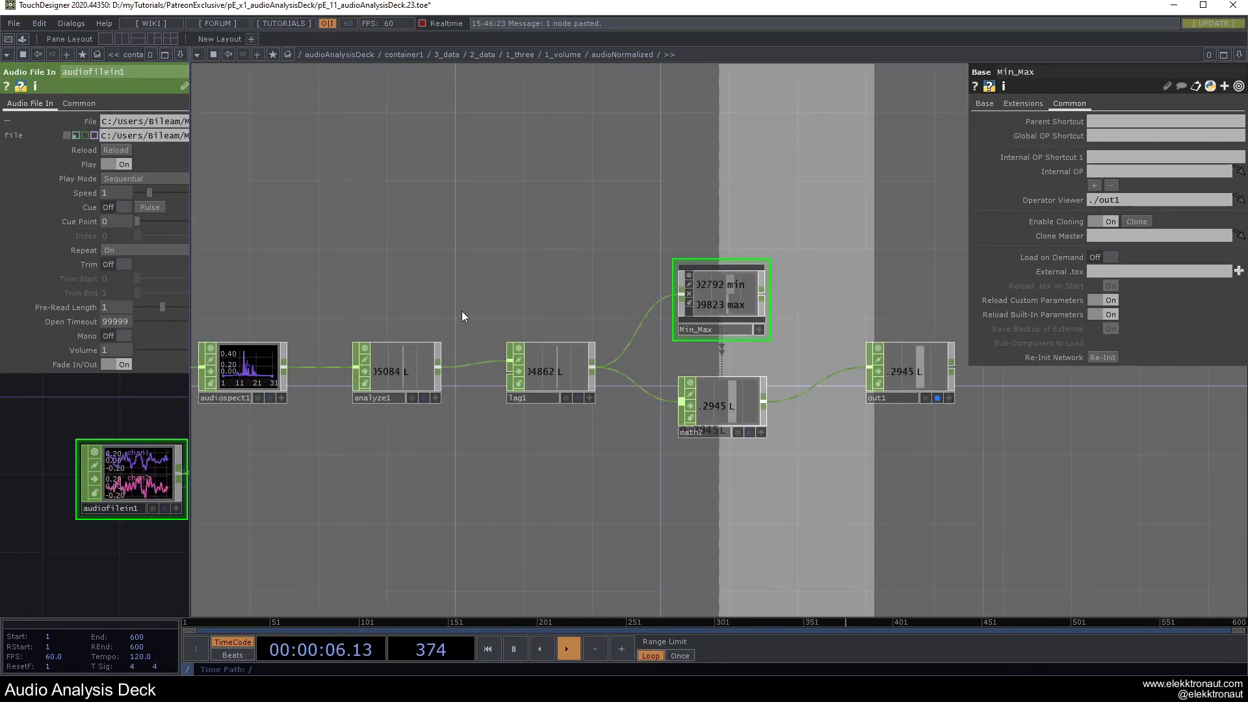
scroll(625, 318, down, 6)
key(p)
scroll(620, 323, down, 5)
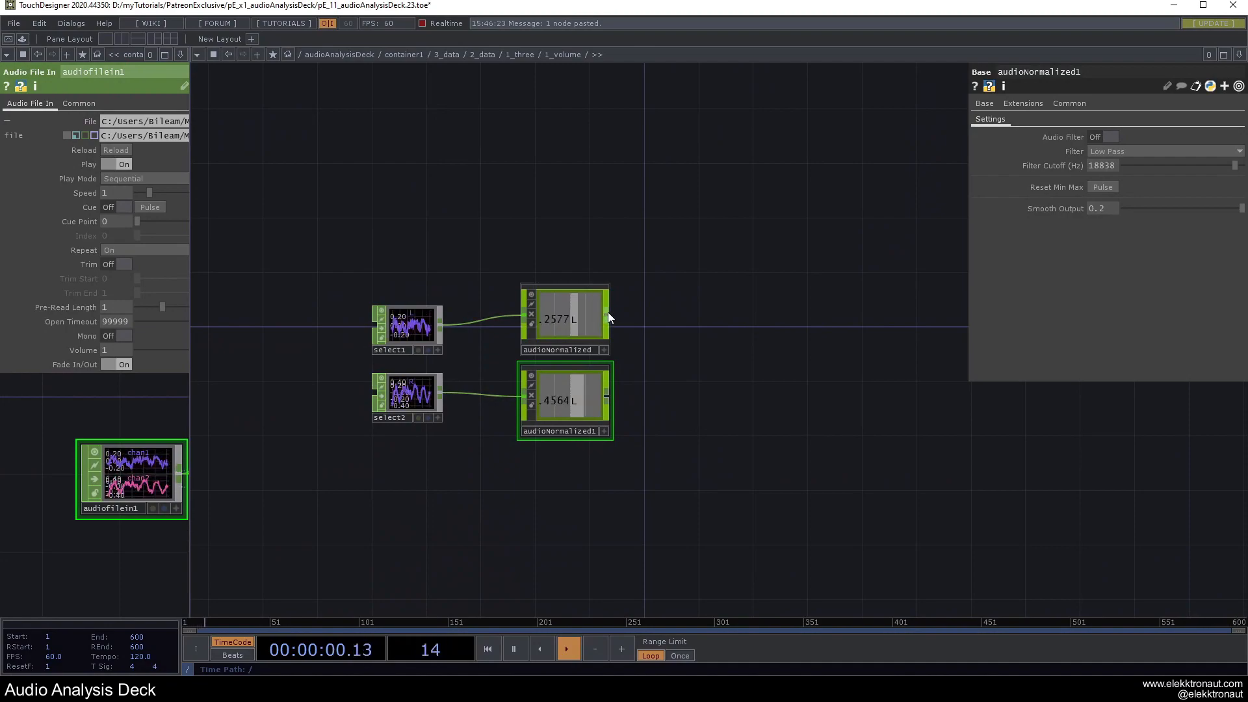
Attach null1 after audioNormalized and a copied null2 fed by audioNormalized1.
right_click(607, 315)
click(643, 315)
click(706, 326)
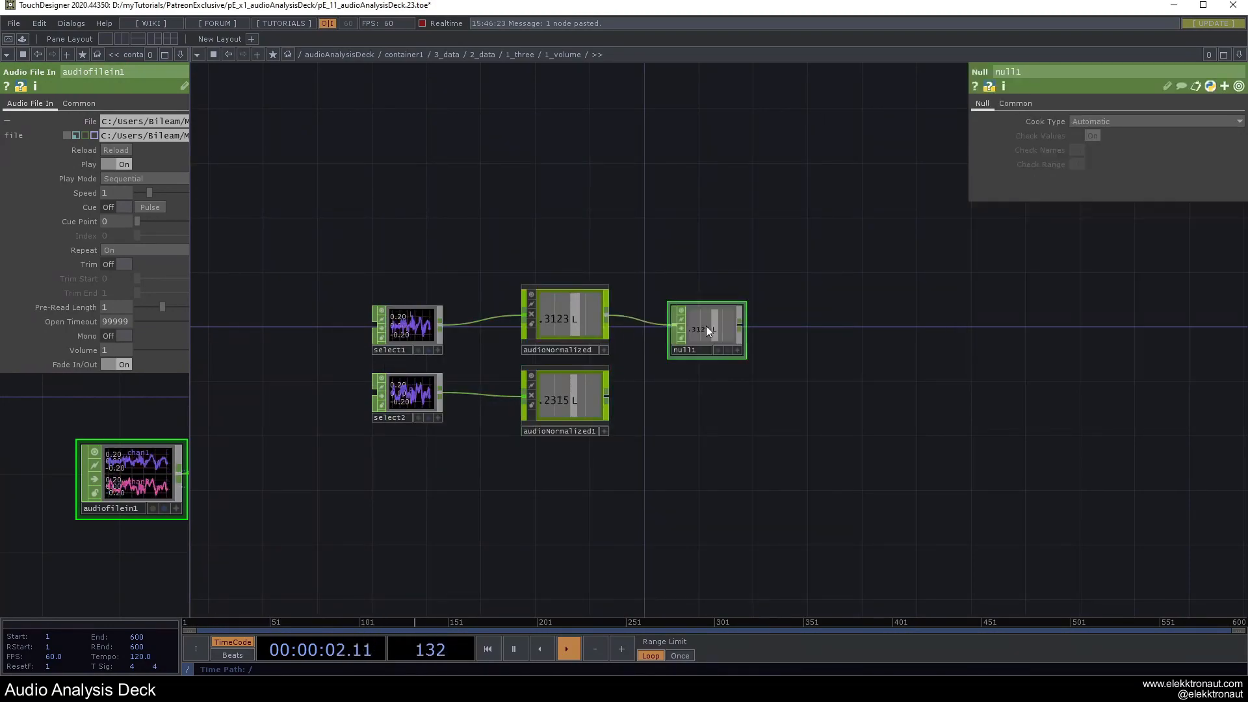
key(ctrl+c)
key(ctrl+v)
drag(607, 396, 674, 393)
Tidy the layout, moving null2 up level with audioNormalized1.
scroll(706, 394, up, 4)
drag(496, 531, 611, 526)
scroll(540, 408, up, 10)
scroll(530, 376, up, 5)
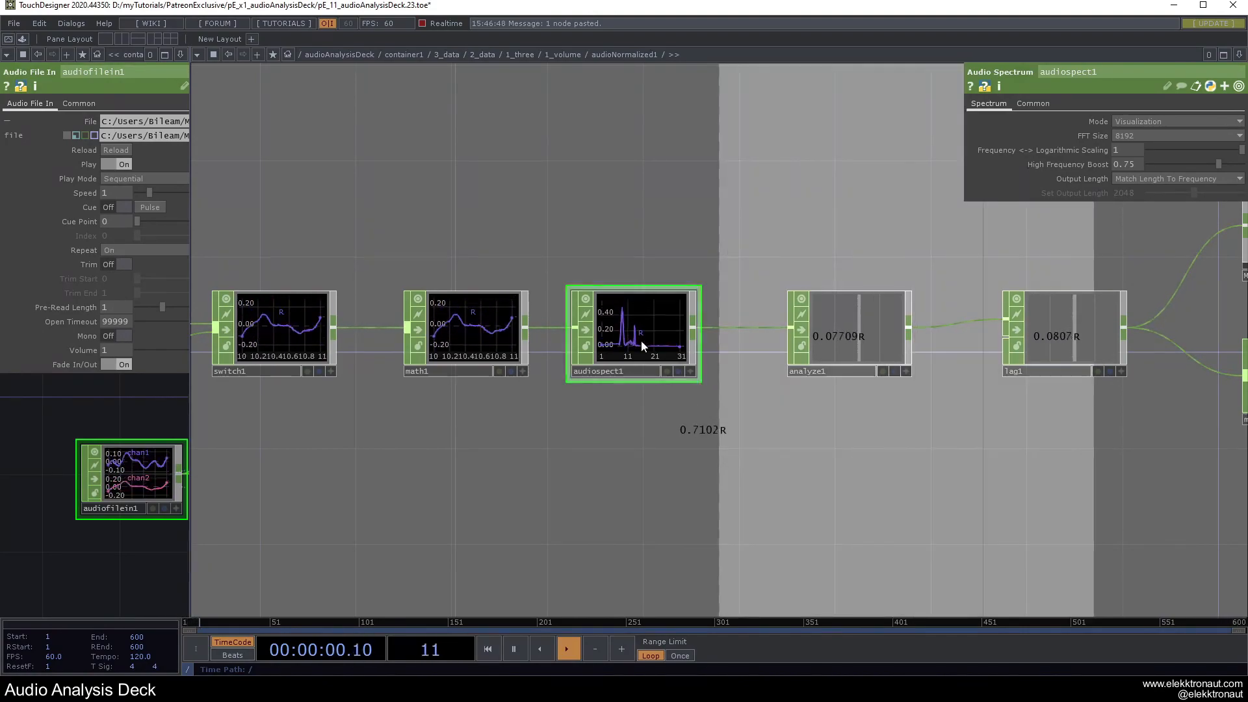
scroll(631, 441, down, 3)
scroll(637, 361, up, 3)
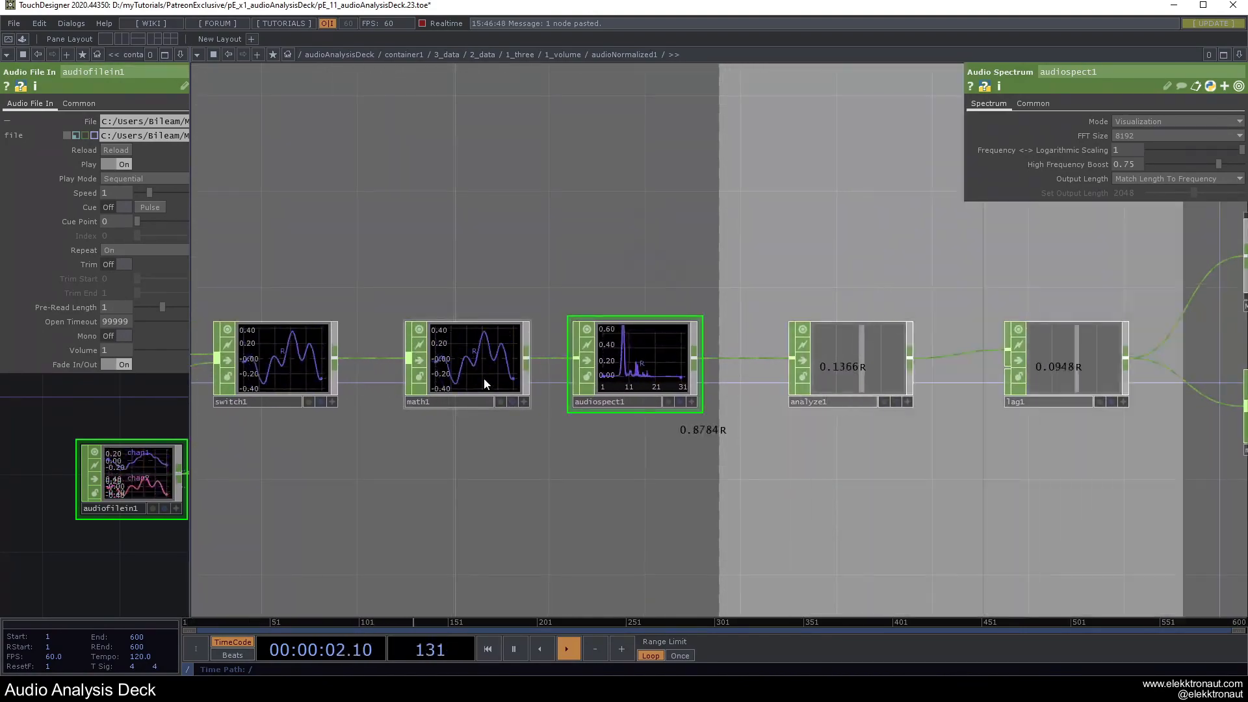
scroll(469, 329, down, 6)
scroll(470, 329, down, 3)
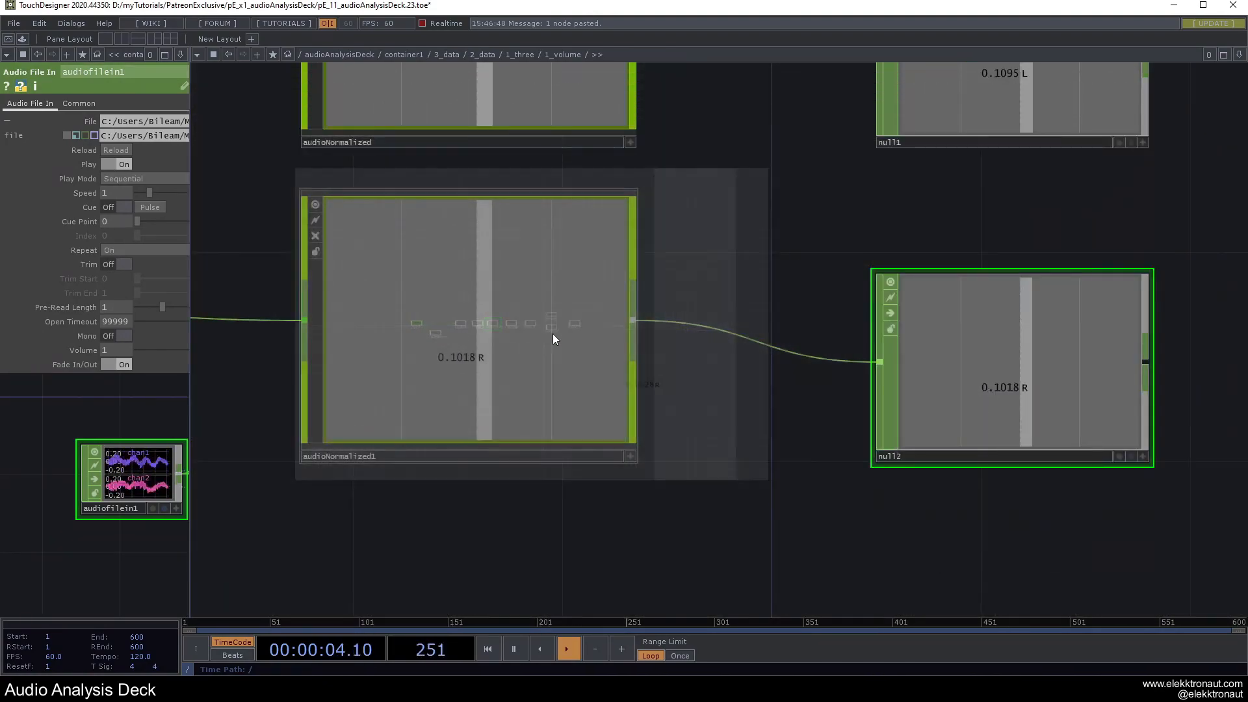
drag(643, 294, 535, 366)
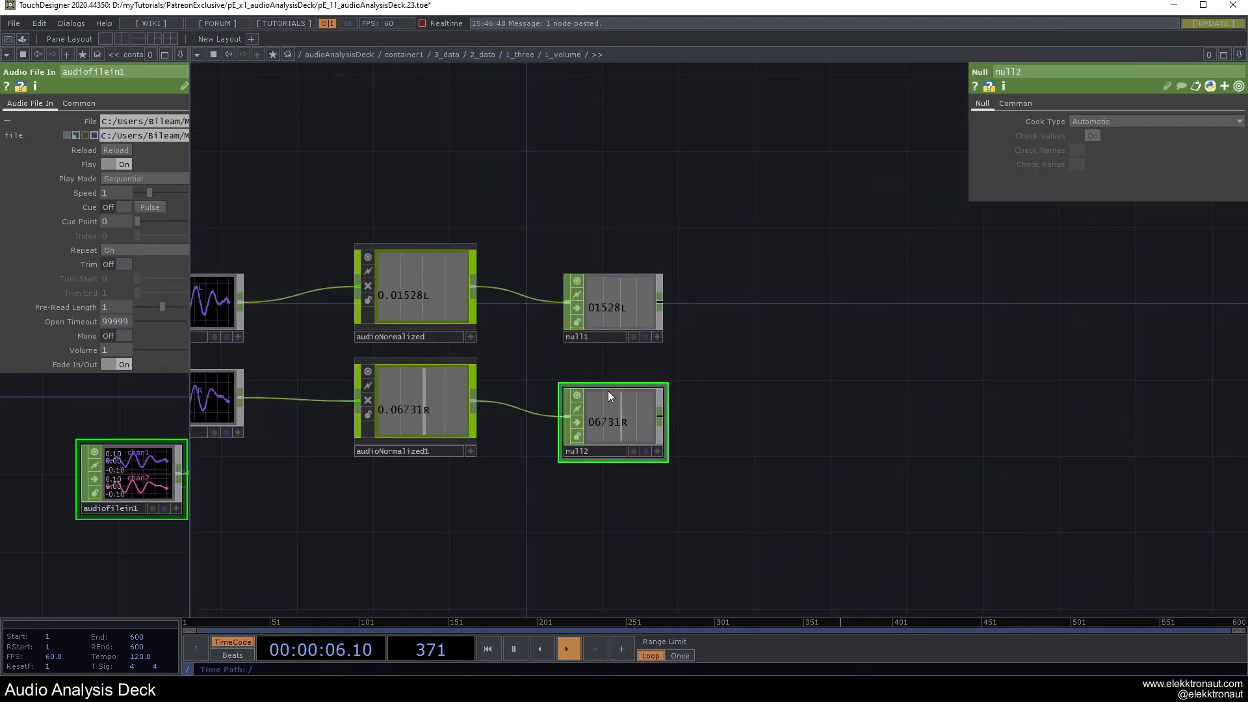
drag(597, 390, 598, 371)
drag(781, 346, 645, 368)
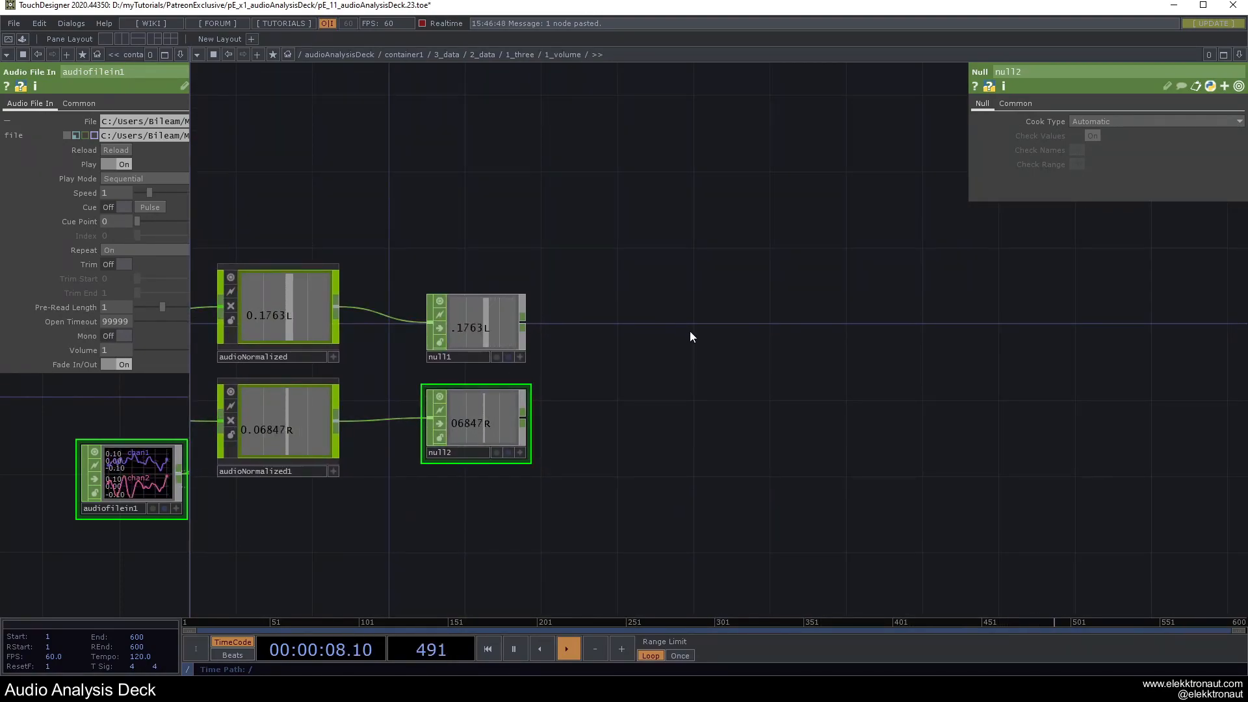
key(Tab)
Add rectangle1 with resolution width 648 and height expression 'height / 2'.
text(re)
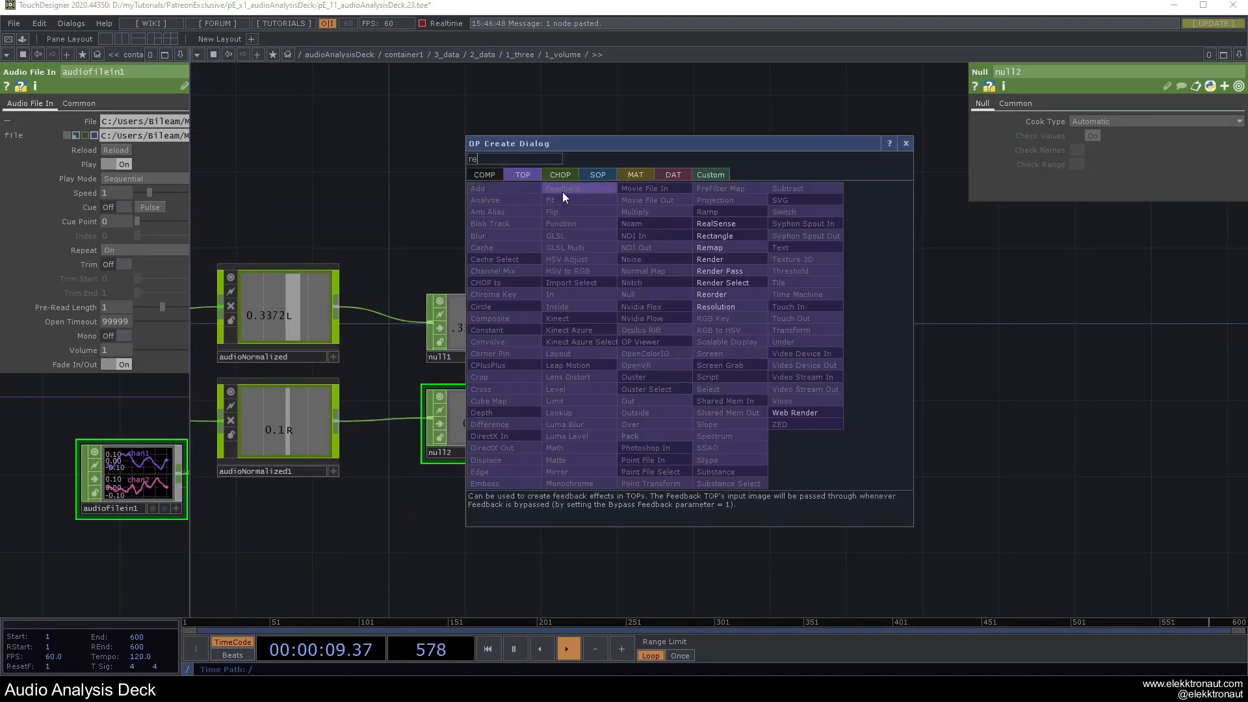
click(720, 236)
click(700, 327)
drag(735, 402, 714, 400)
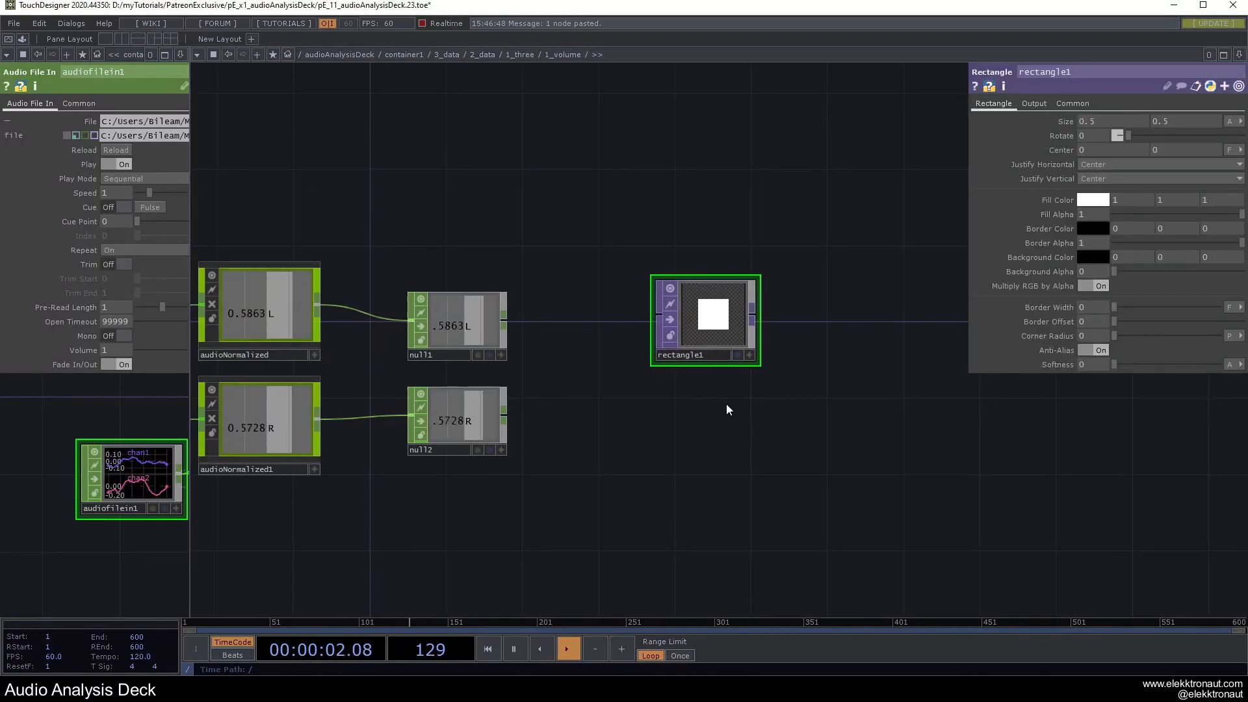
click(1074, 105)
drag(1080, 136, 1132, 161)
text(648)
key(Tab)
text(648)
key(Return)
click(1067, 136)
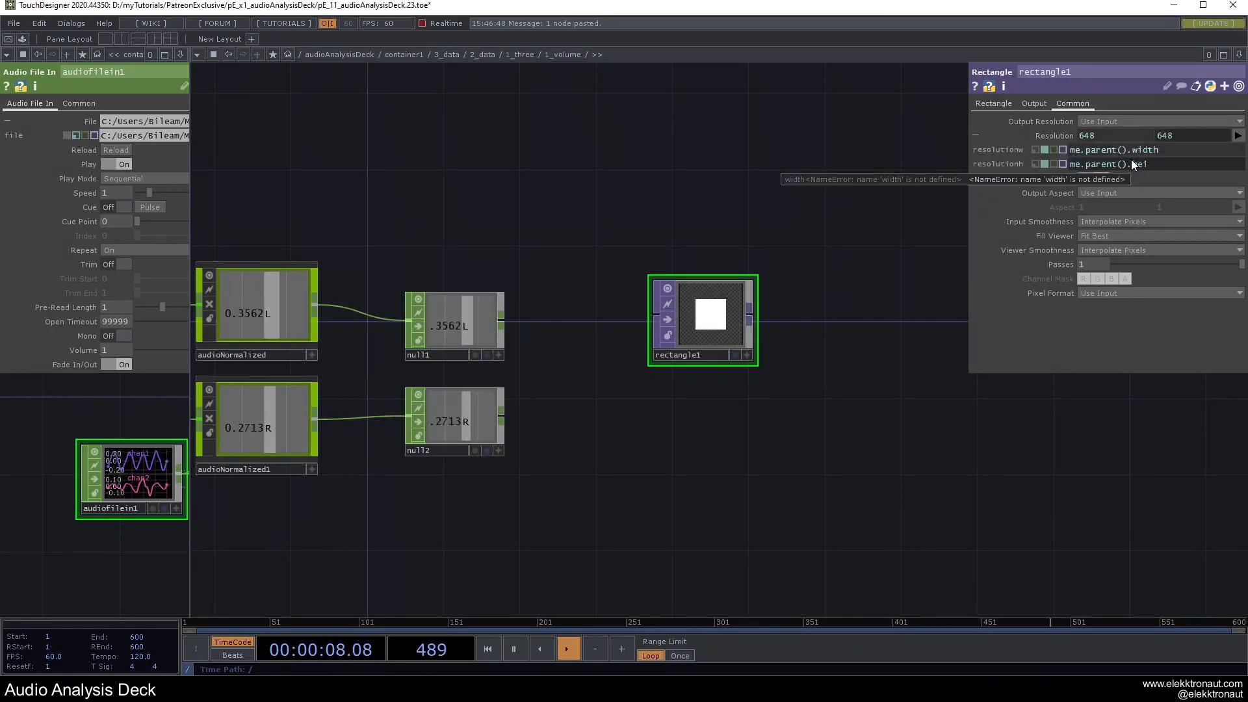
text(height / 2)
key(Return)
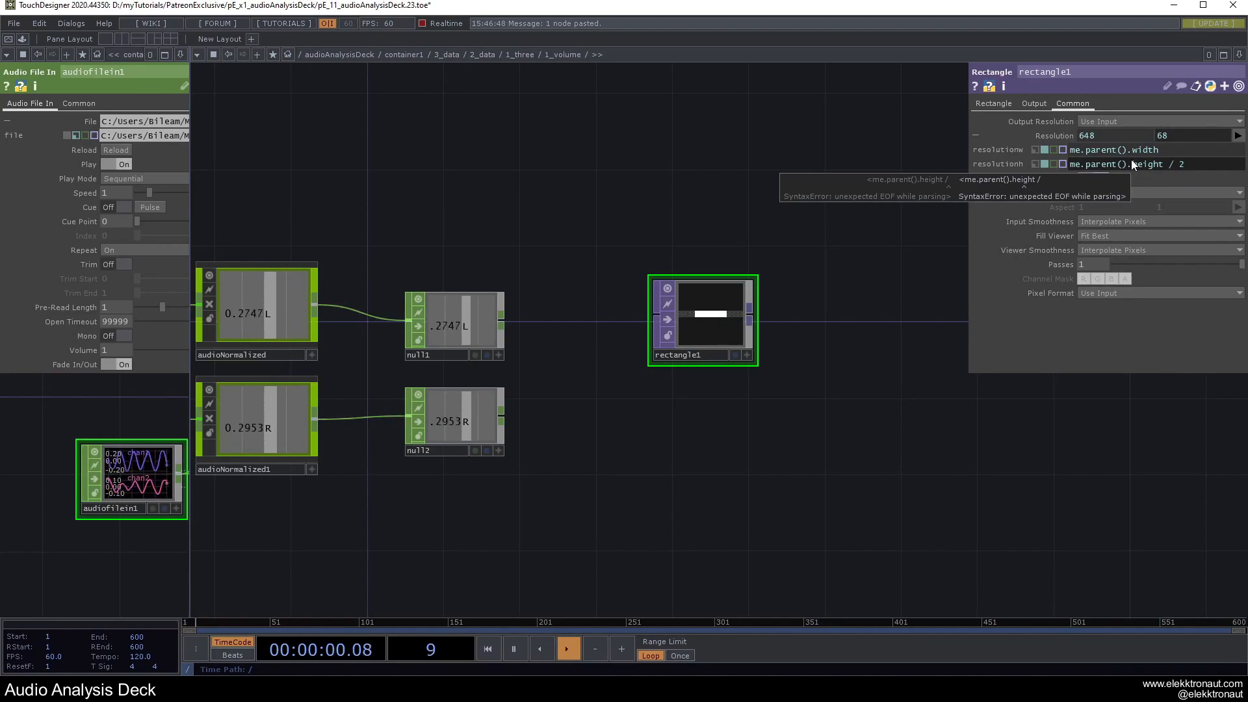
Duplicate rectangle1 as rectangle2 and set rectangle1's Size Y to .02.
key(ctrl+c)
key(ctrl+v)
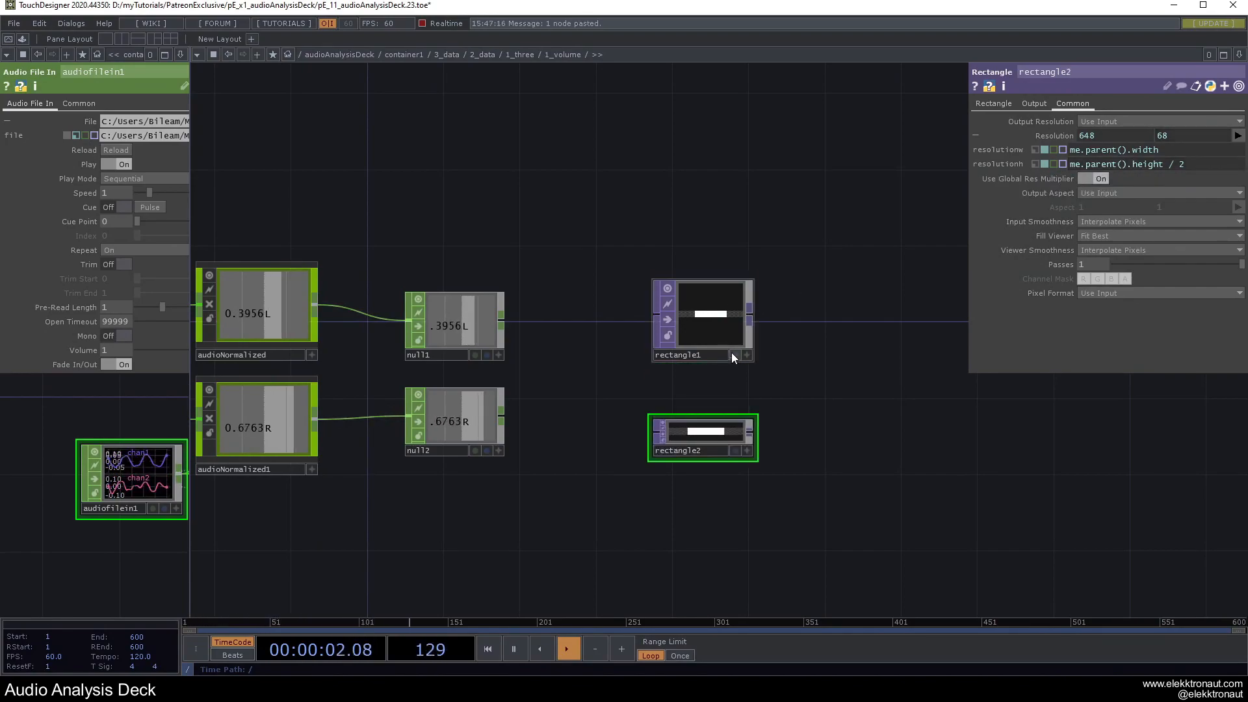
click(712, 336)
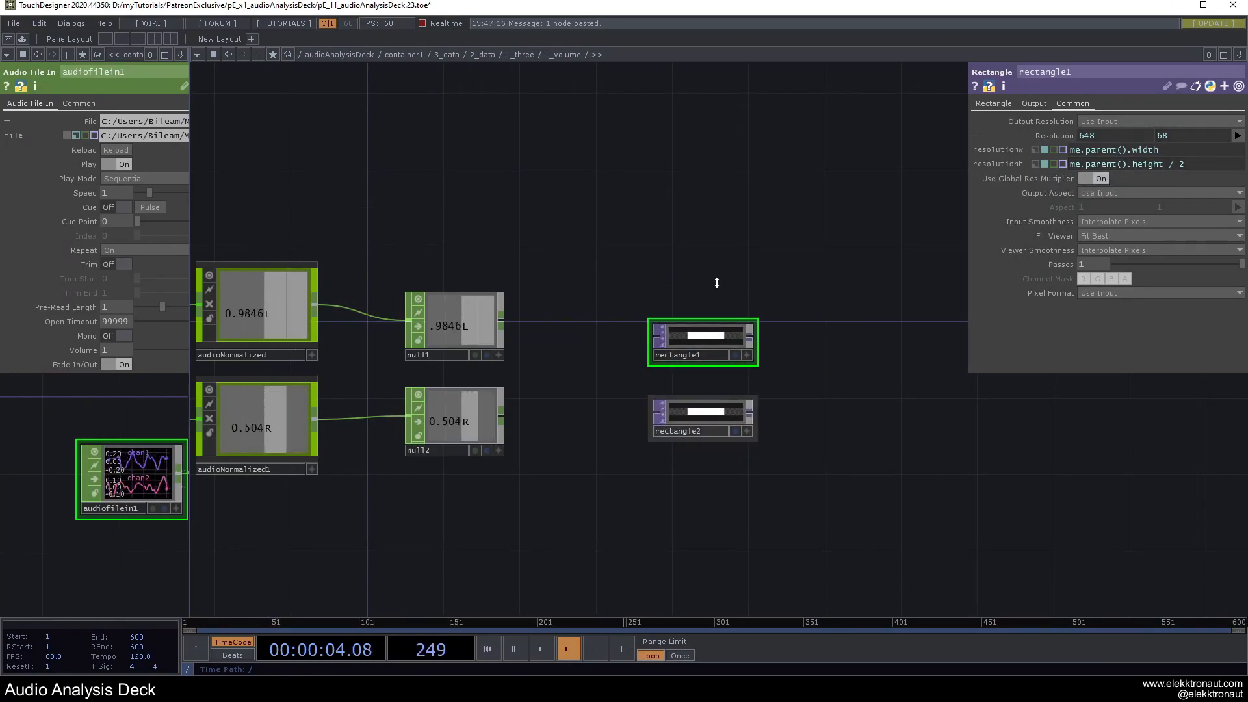
scroll(746, 443, up, 5)
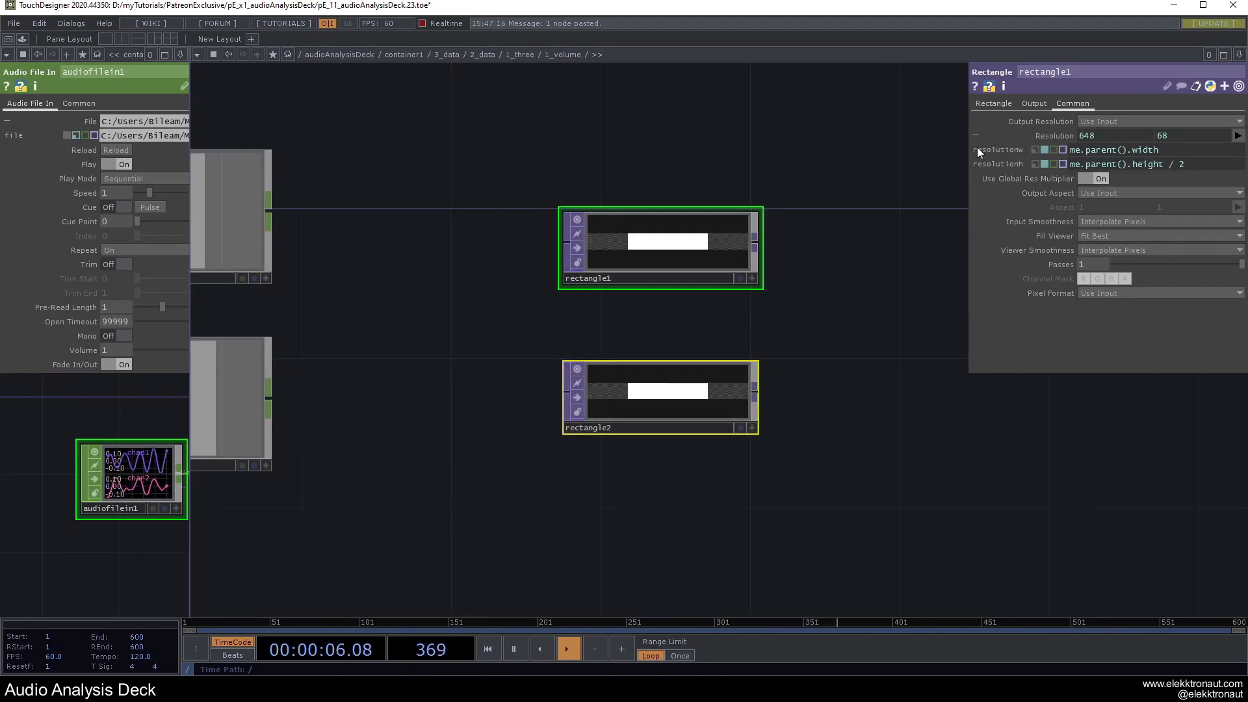
click(993, 104)
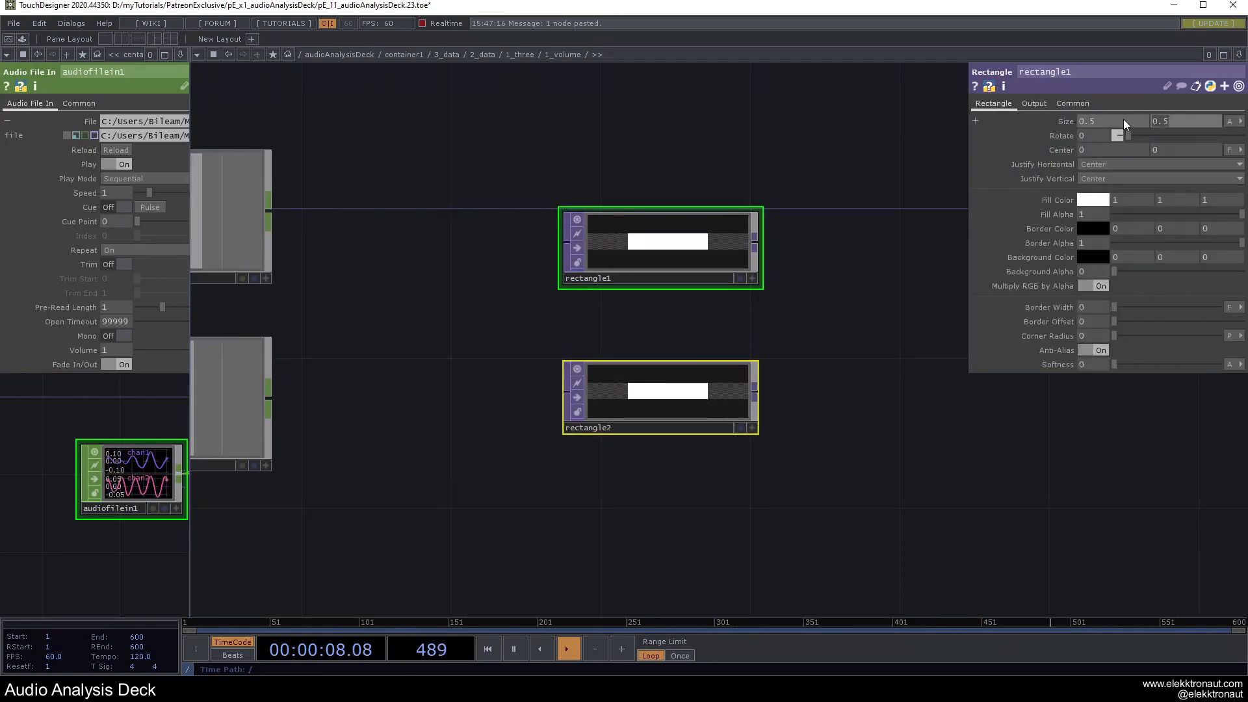
text(.03)
key(BackSpace)
text(2)
Set both rectangles' horizontal justification to Left.
click(887, 119)
right_drag(632, 169, 763, 444)
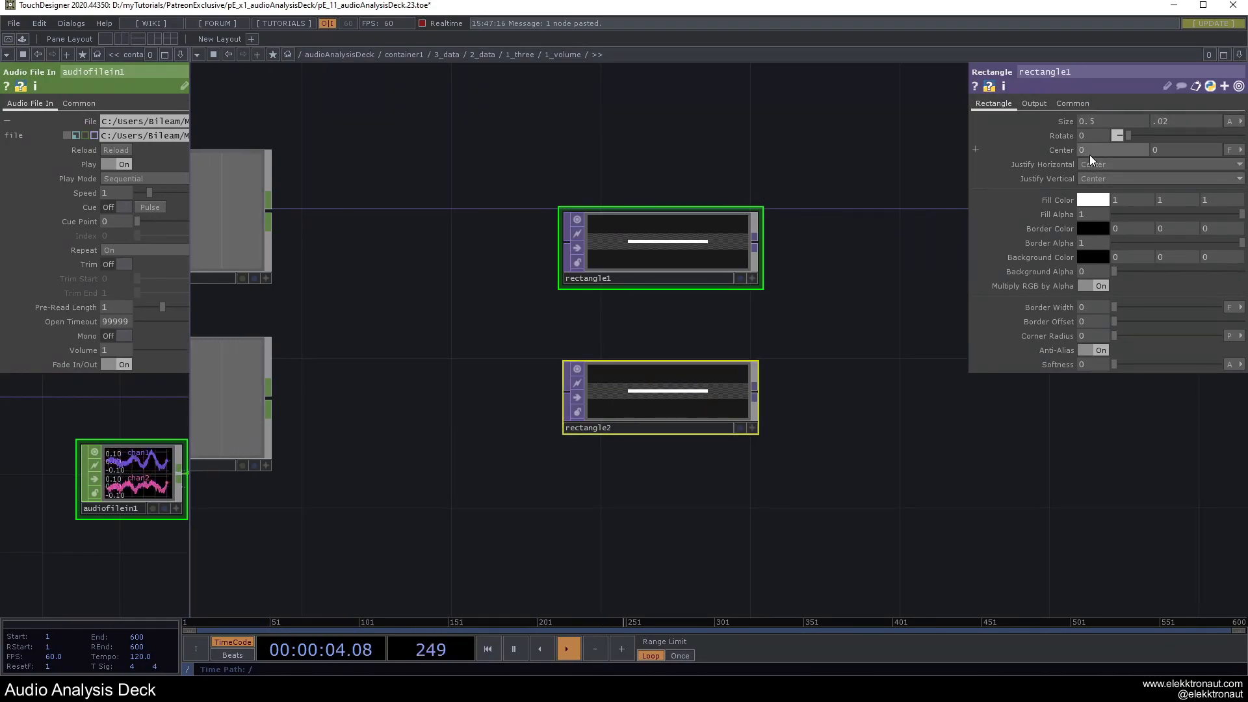
click(1109, 164)
click(1087, 177)
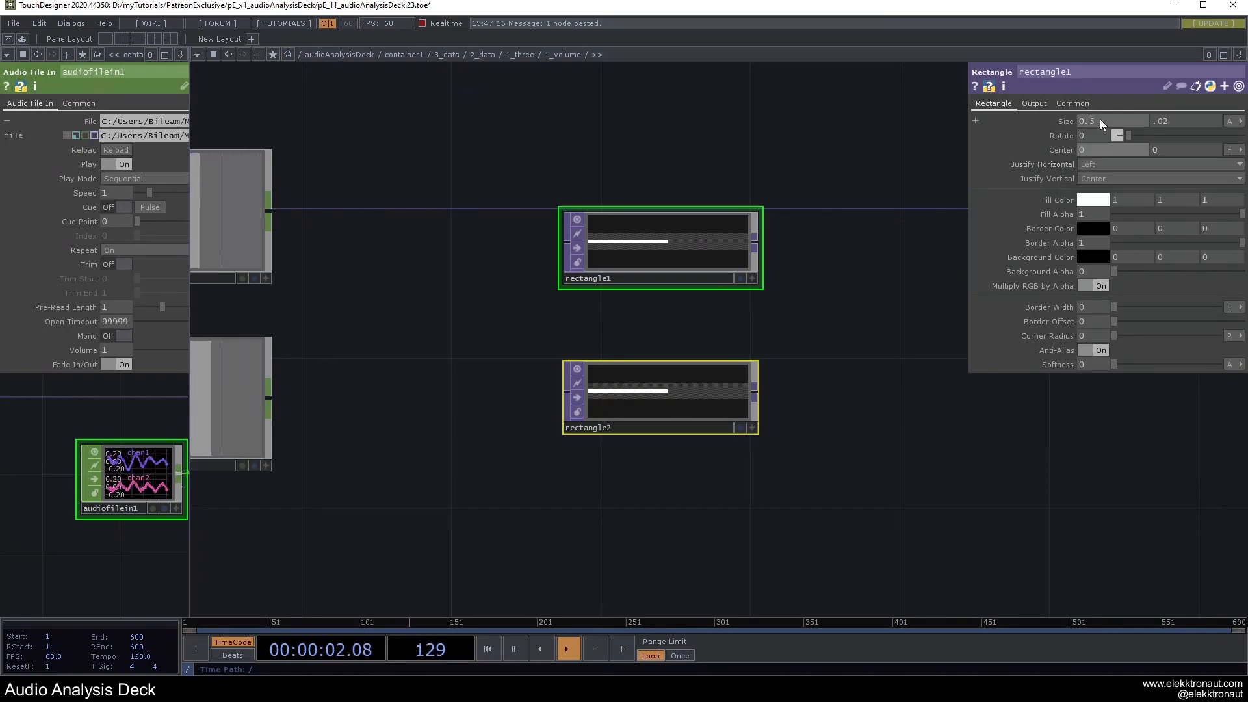
Add layout1 after rectangle1 and wire rectangle2 into it too.
click(782, 149)
drag(782, 149, 704, 186)
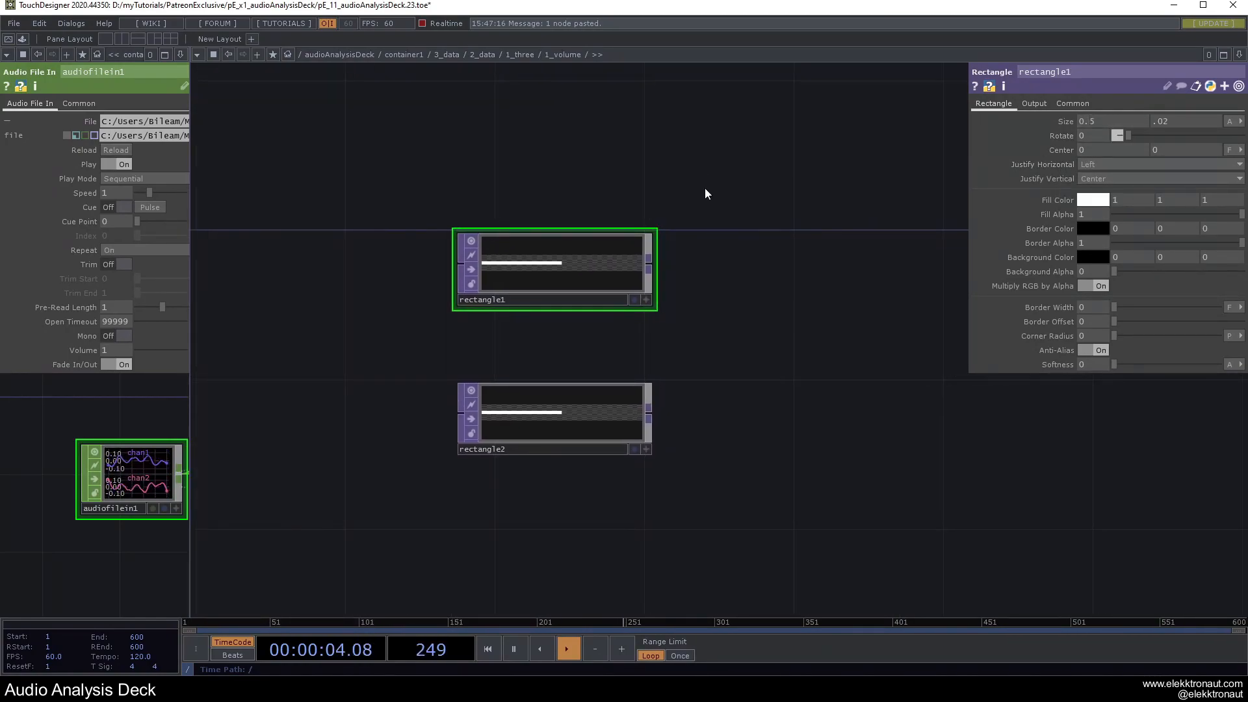
drag(736, 326, 662, 287)
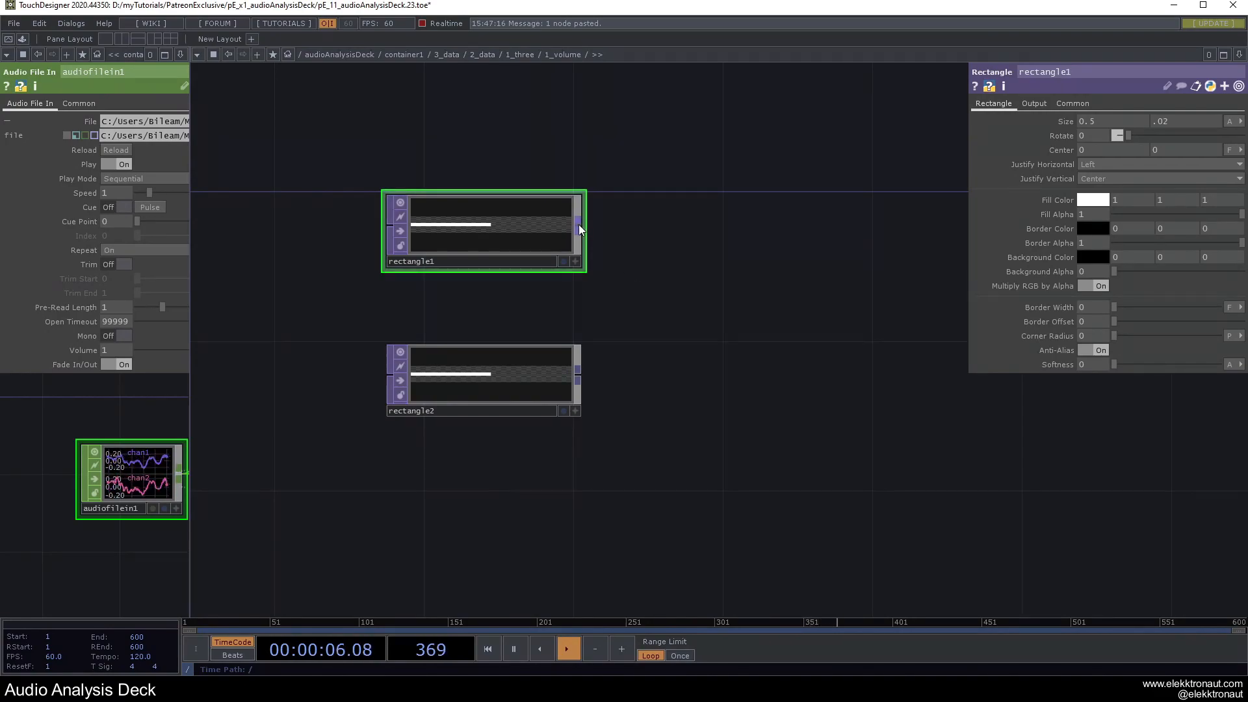
key(Tab)
text(lay)
key(Return)
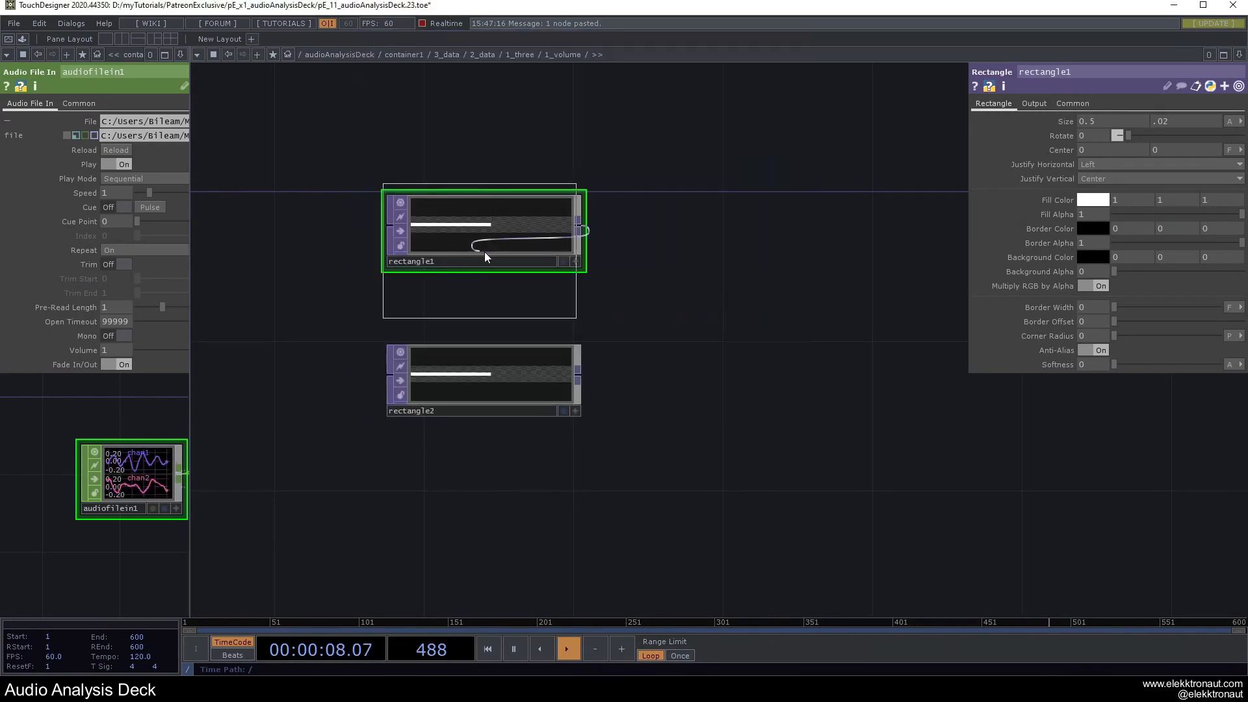
click(780, 289)
drag(578, 374, 686, 328)
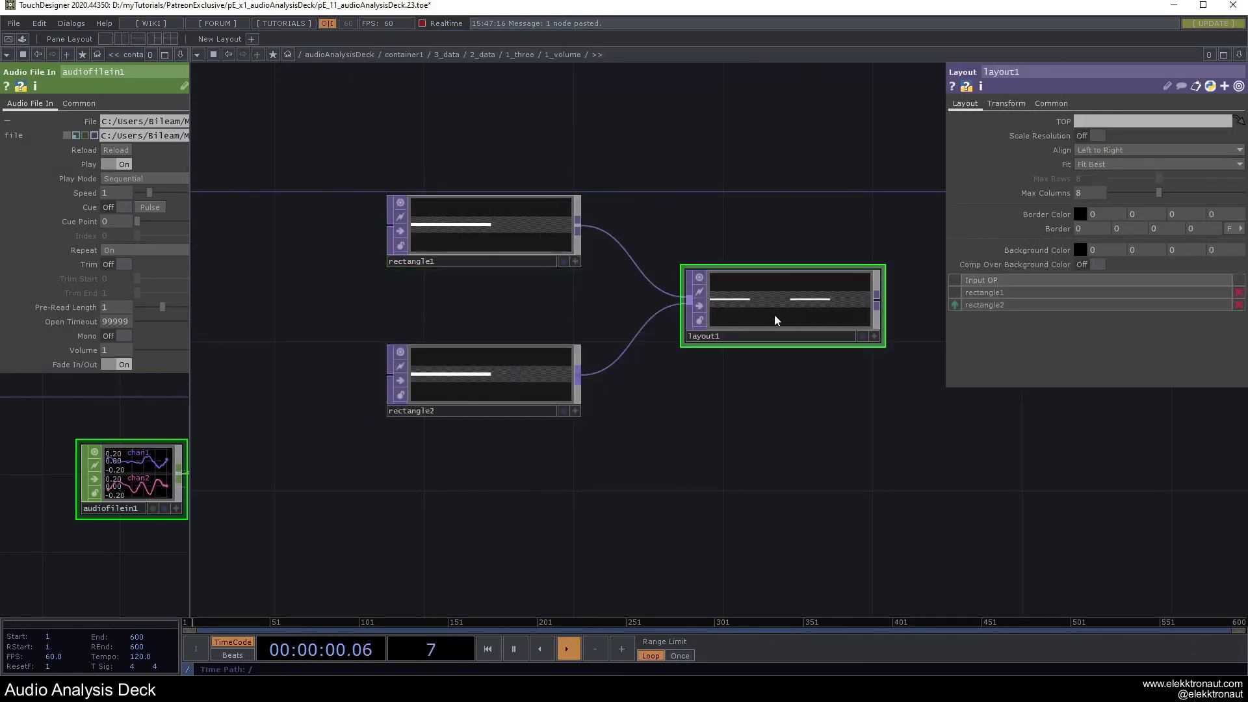
scroll(815, 286, up, 2)
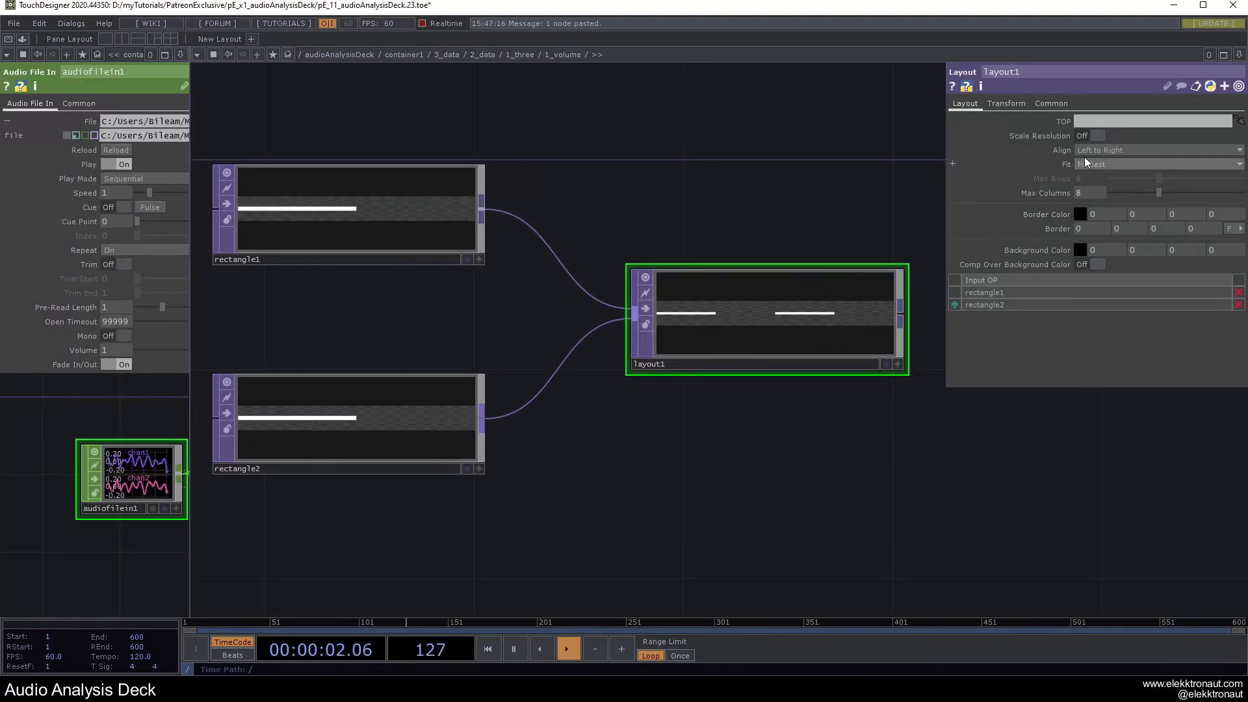
Set layout1 to align Top to Bottom, with Custom output resolution and aspect following resolution.
click(1105, 150)
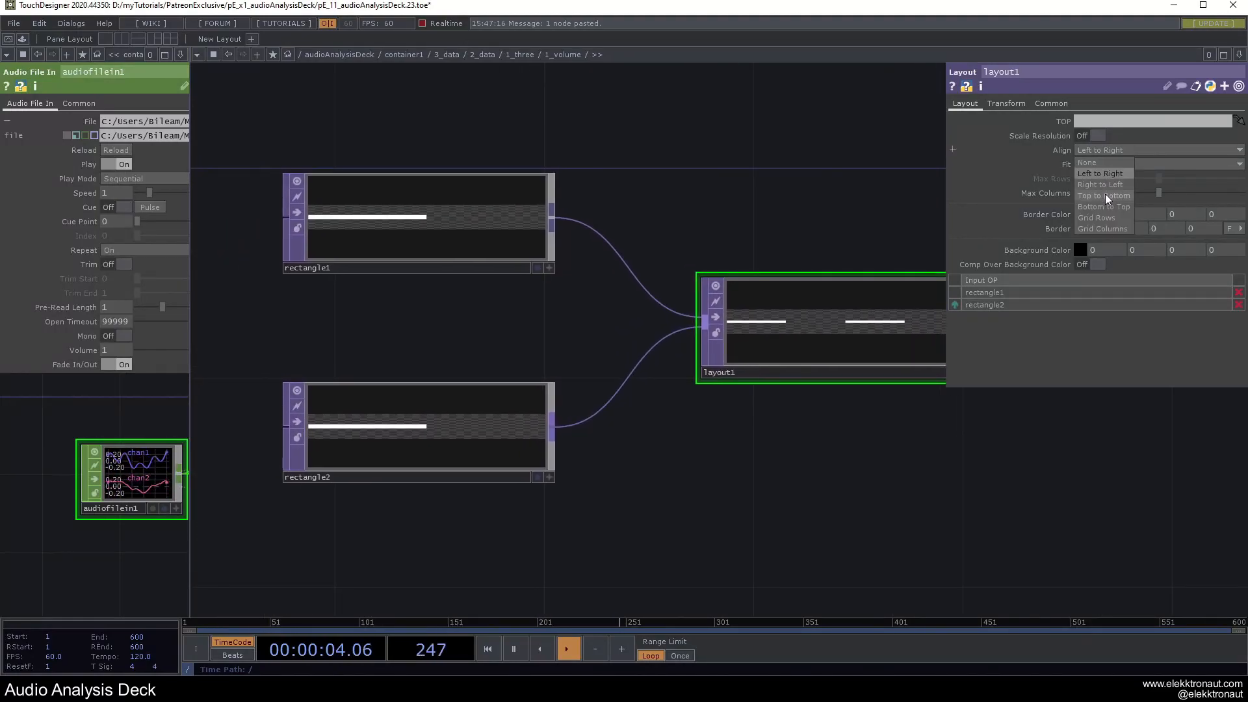
click(1105, 195)
click(1043, 103)
click(1105, 121)
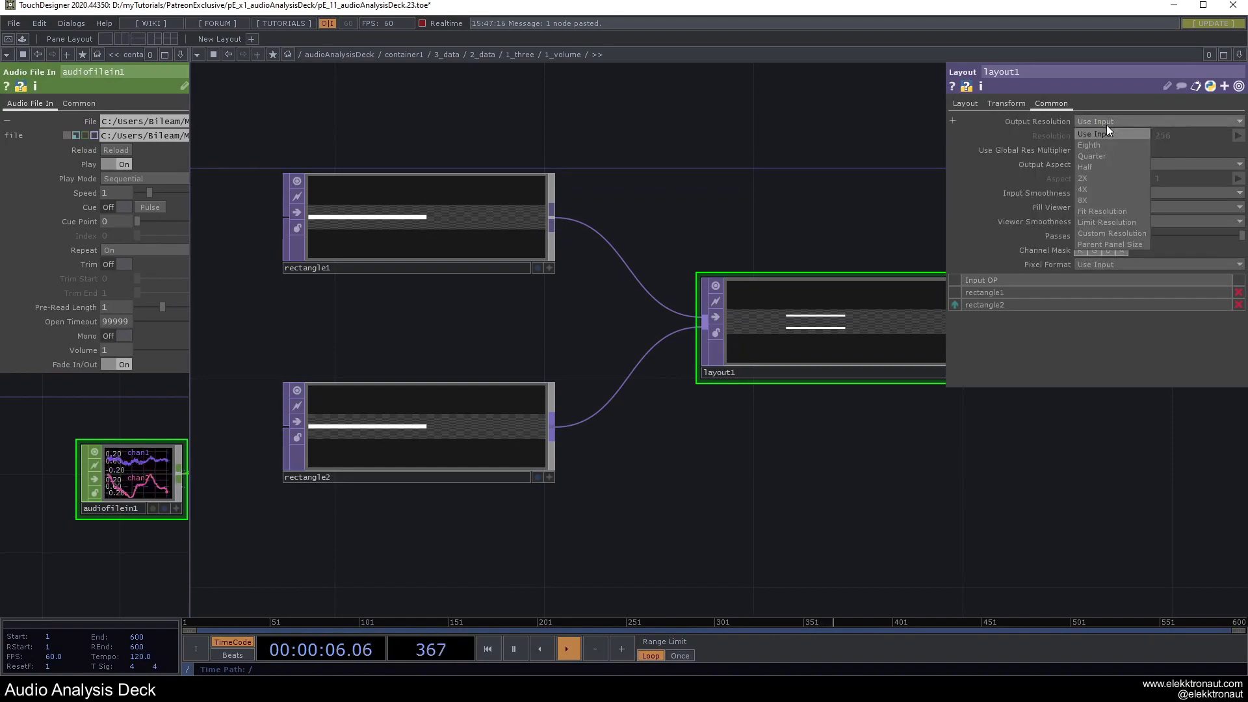
click(1104, 228)
click(1098, 168)
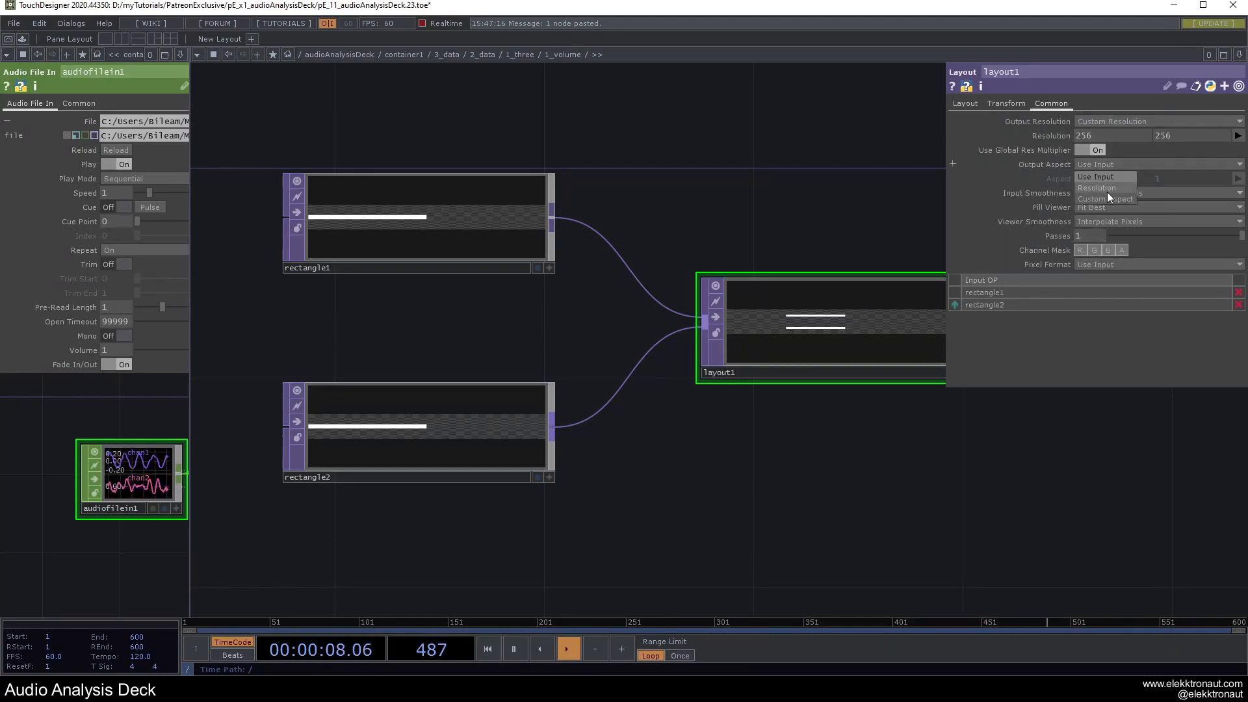
click(1101, 189)
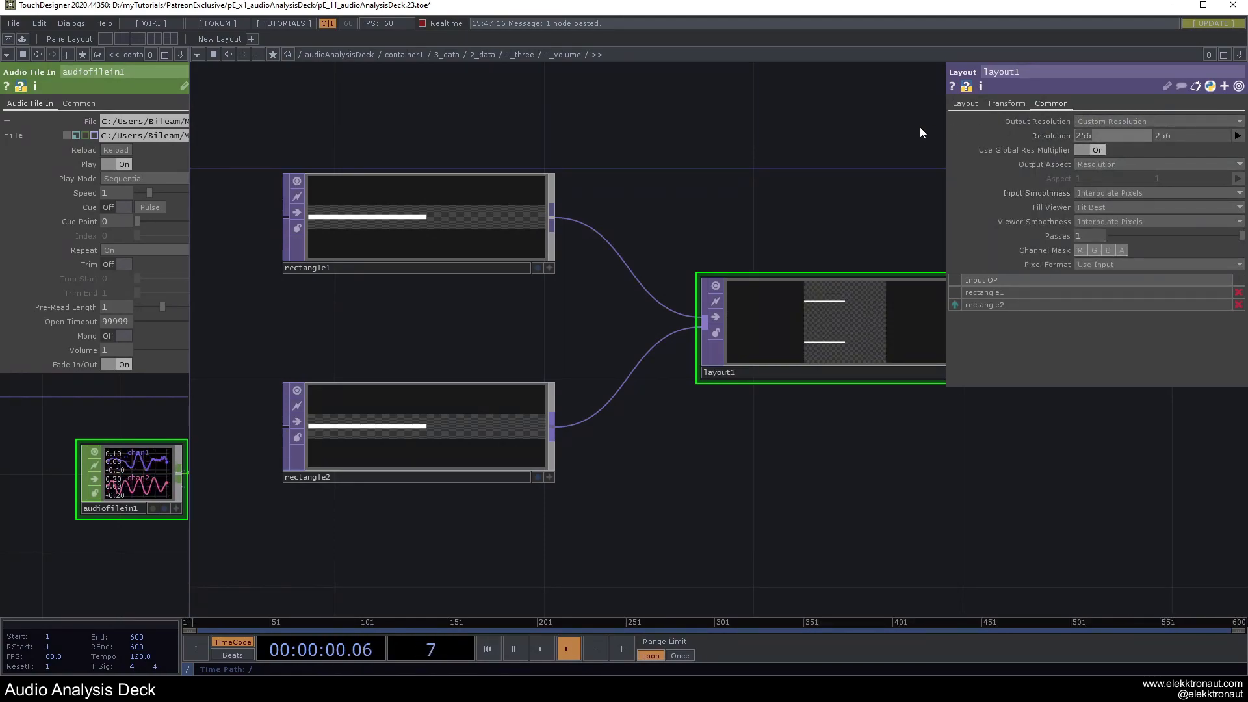
Drive layout1's resolution with the parent width and parent height expressions, then go up a level.
key(Return)
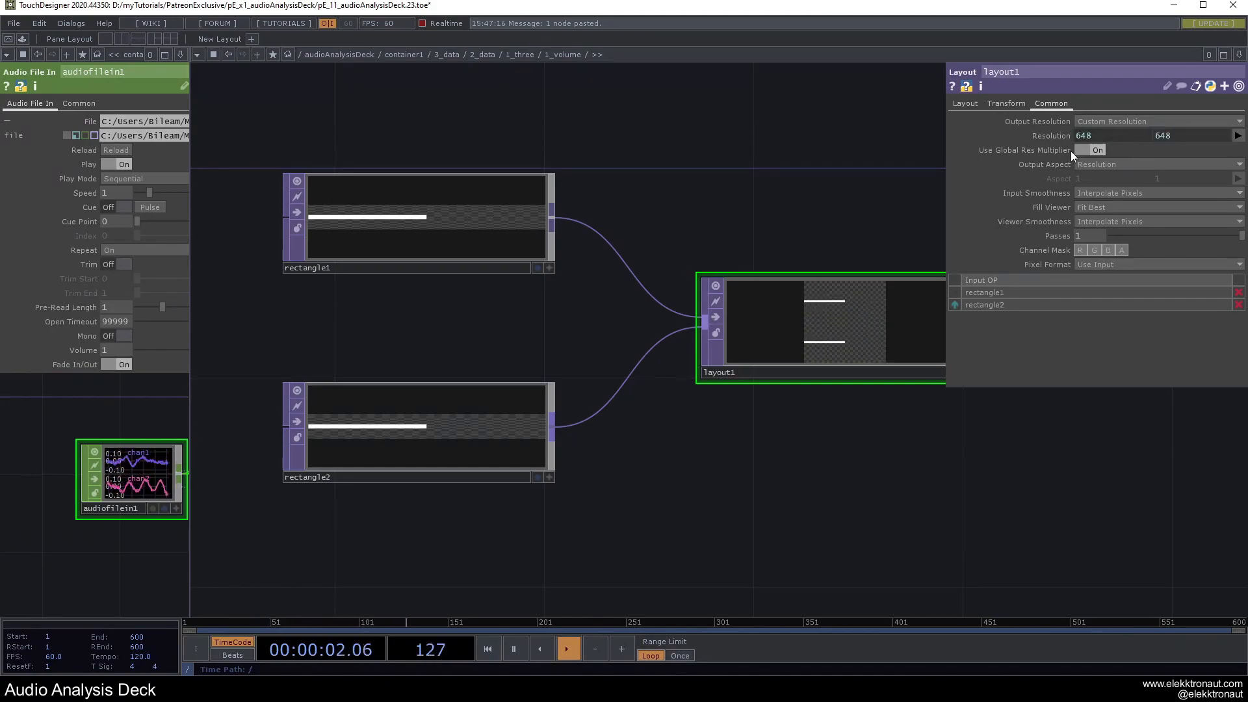
click(1054, 136)
double_click(1110, 164)
text(height)
key(Return)
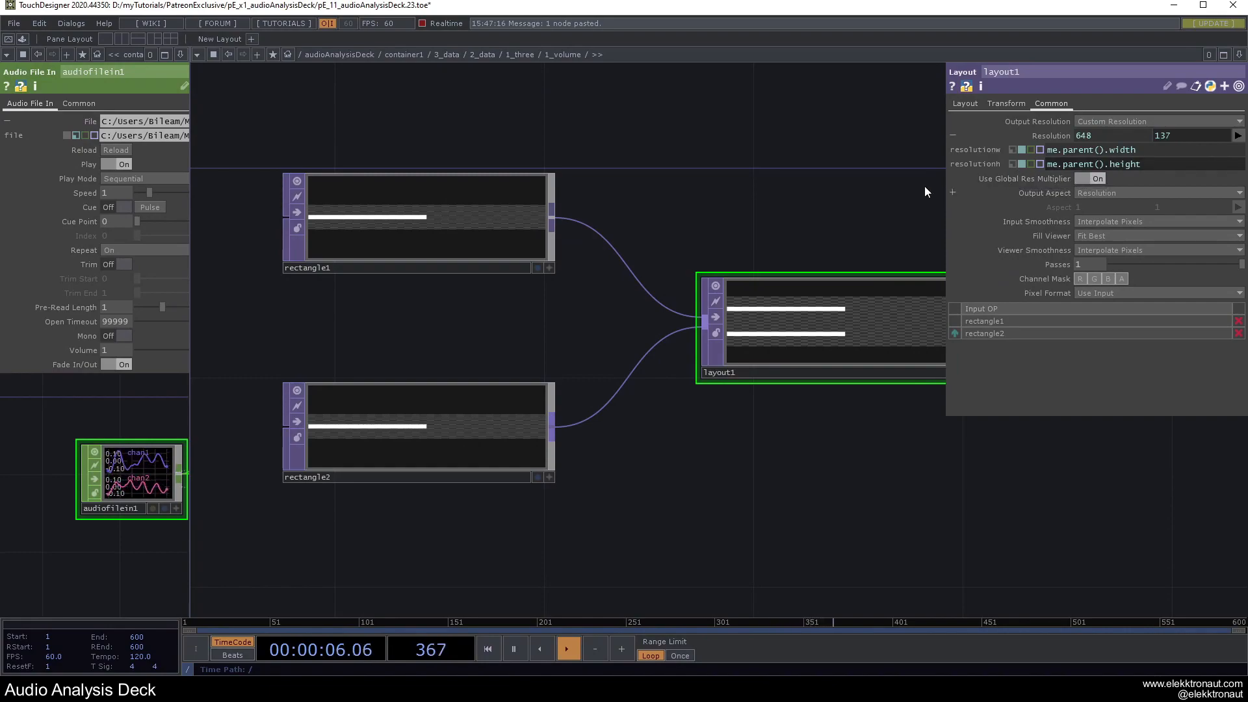
key(u)
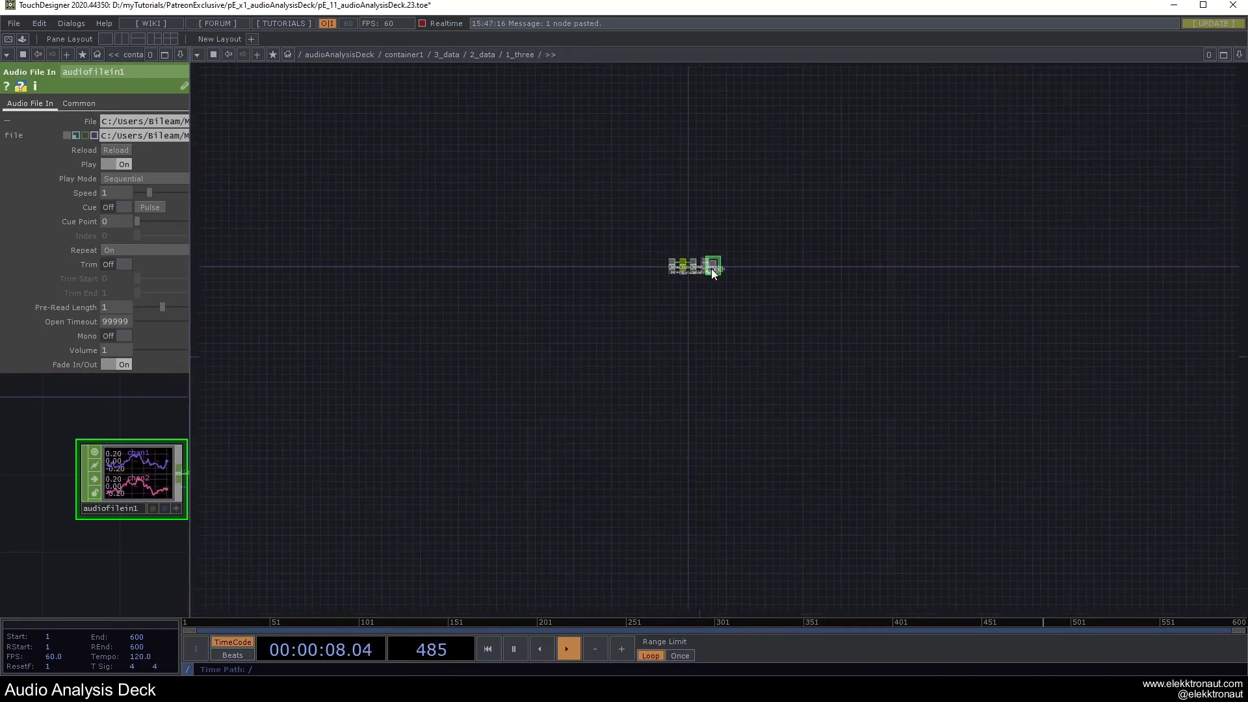
Add a Null TOP after layout1 and name it bg.
scroll(731, 230, up, 10)
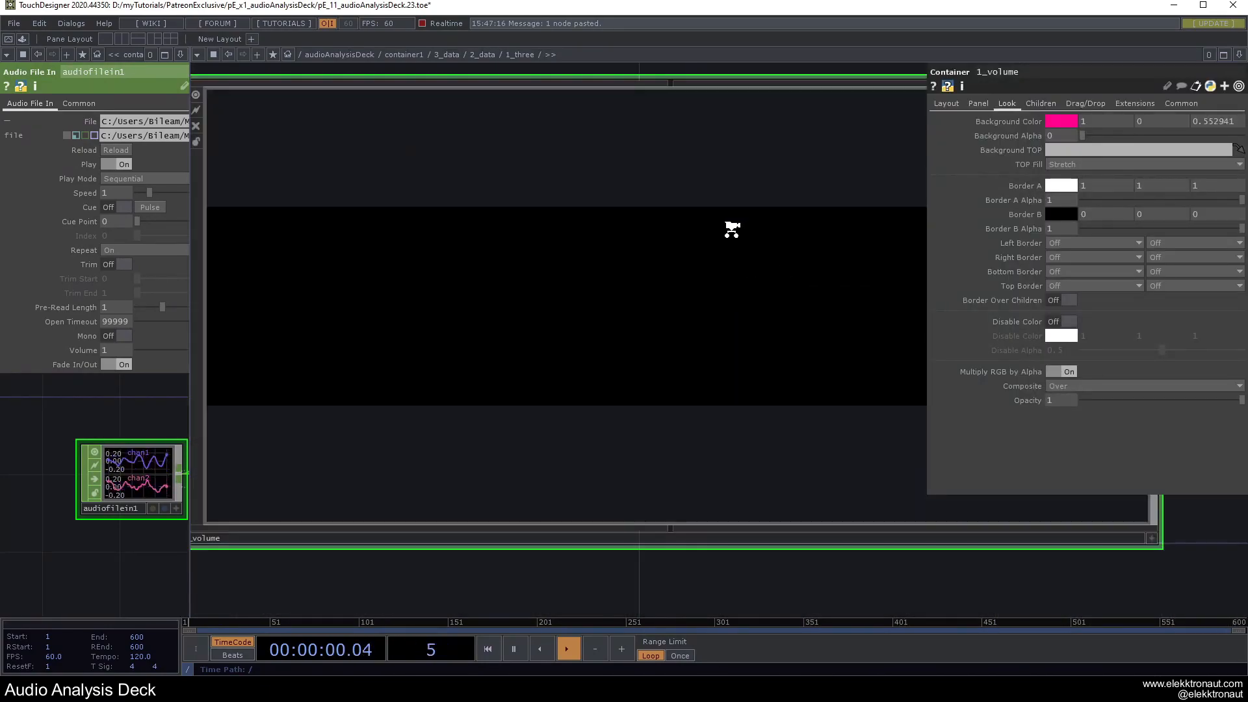
scroll(722, 237, up, 2)
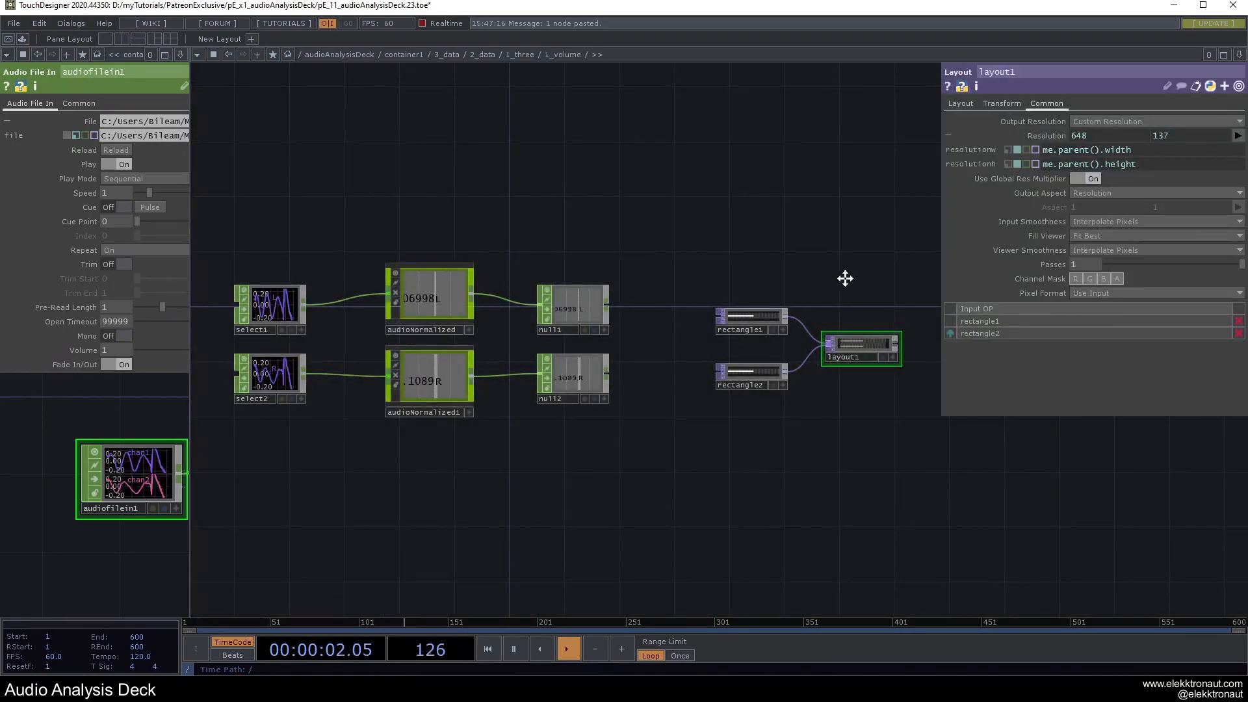
drag(851, 279, 766, 276)
scroll(769, 323, up, 1)
scroll(724, 299, up, 3)
click(614, 302)
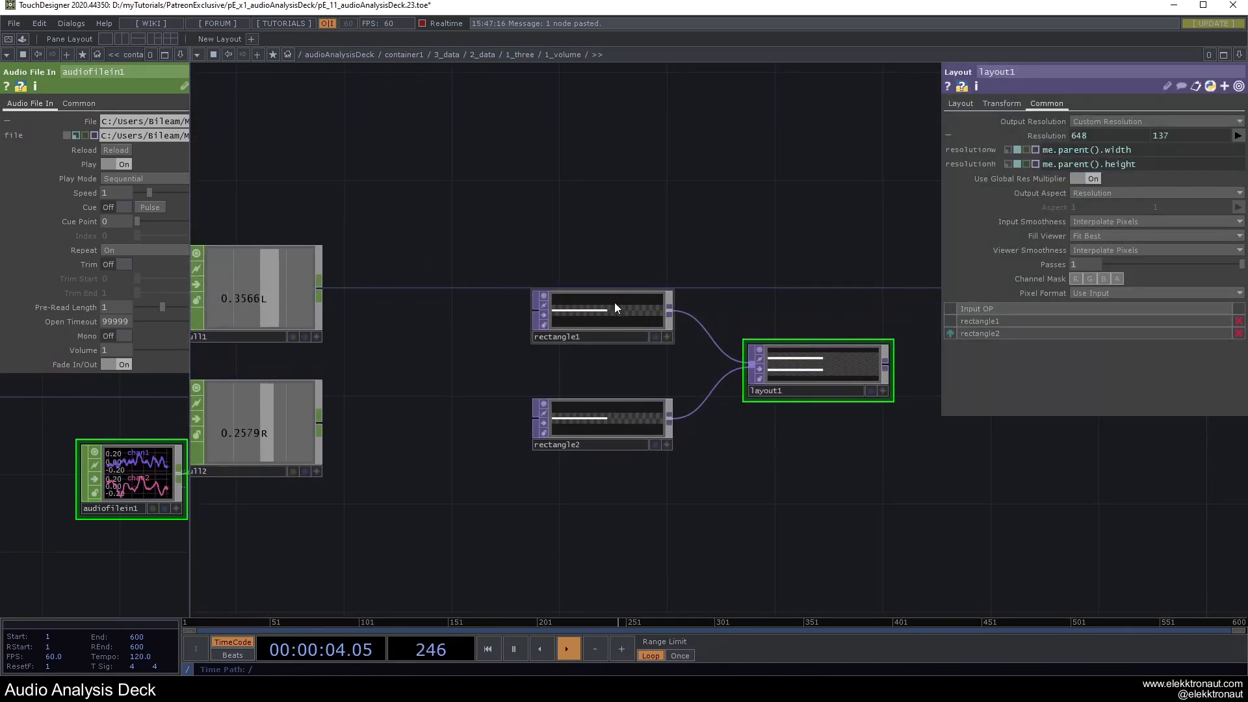
drag(705, 262, 539, 241)
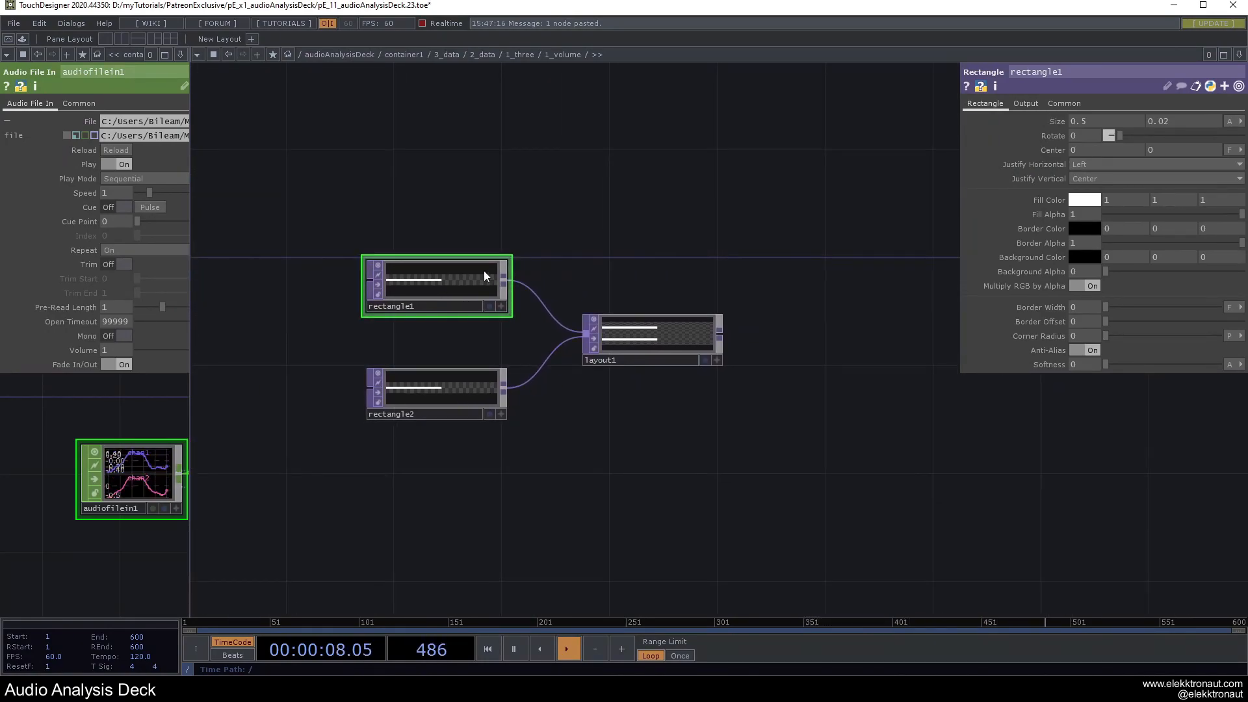
click(697, 334)
key(ctrl+alt+n)
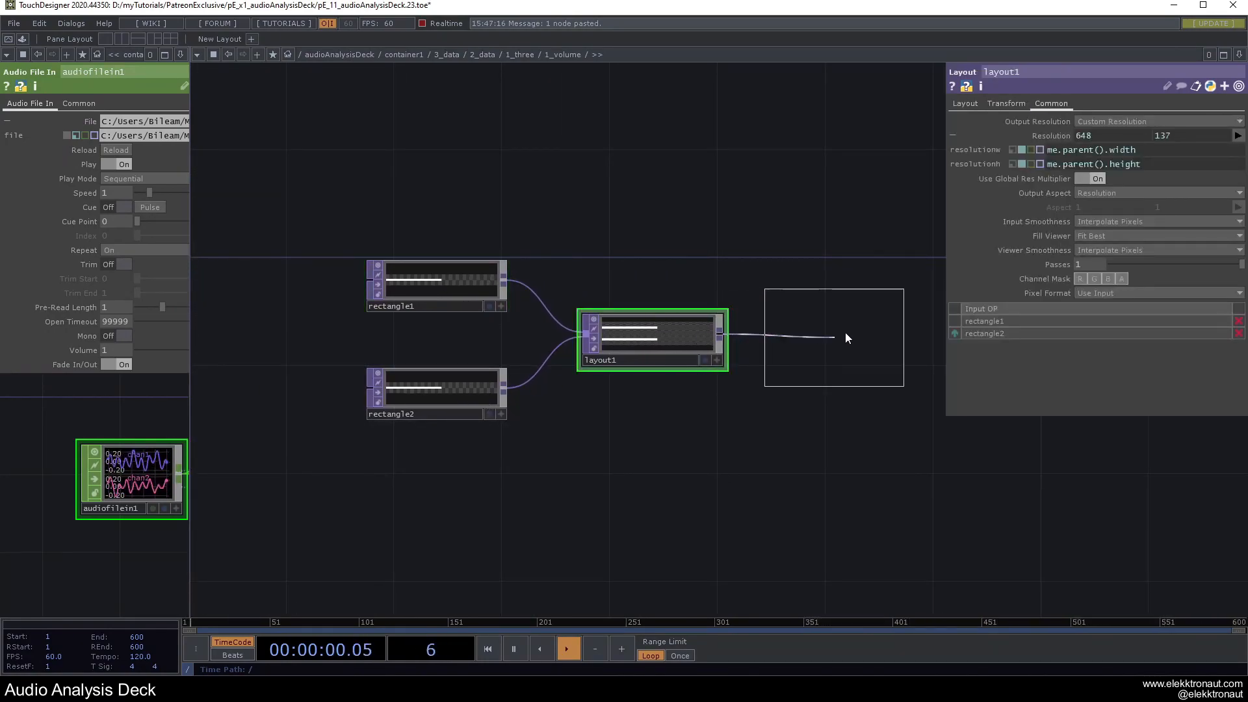
click(841, 338)
click(806, 384)
text(bg)
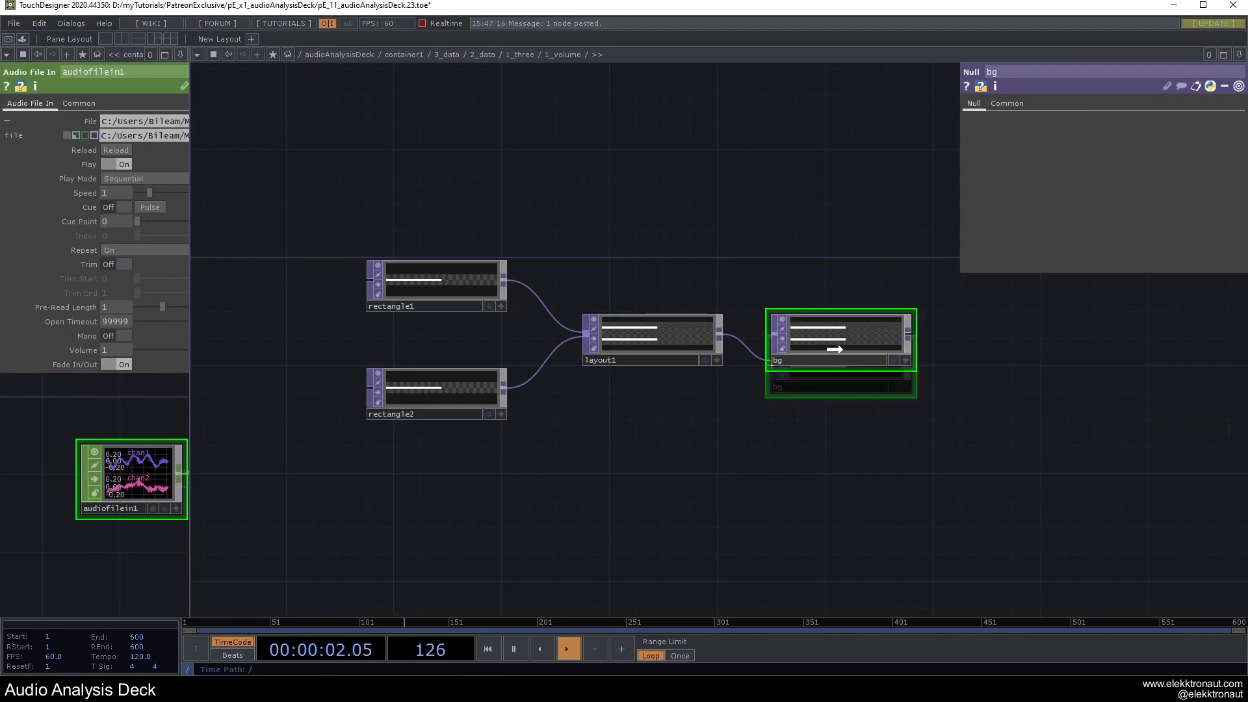
key(Return)
Set 1_volume's Background TOP to ./bg.
scroll(836, 356, down, 5)
scroll(836, 357, down, 6)
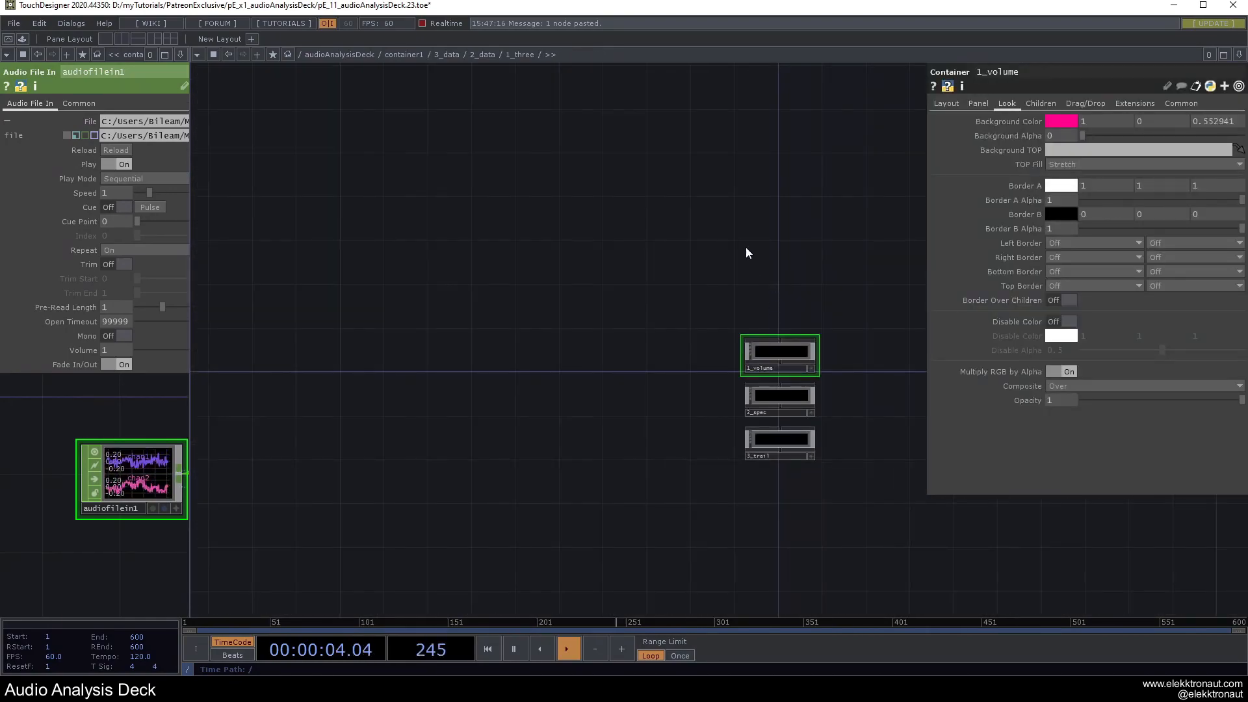
scroll(814, 478, up, 3)
click(1055, 150)
text(.)
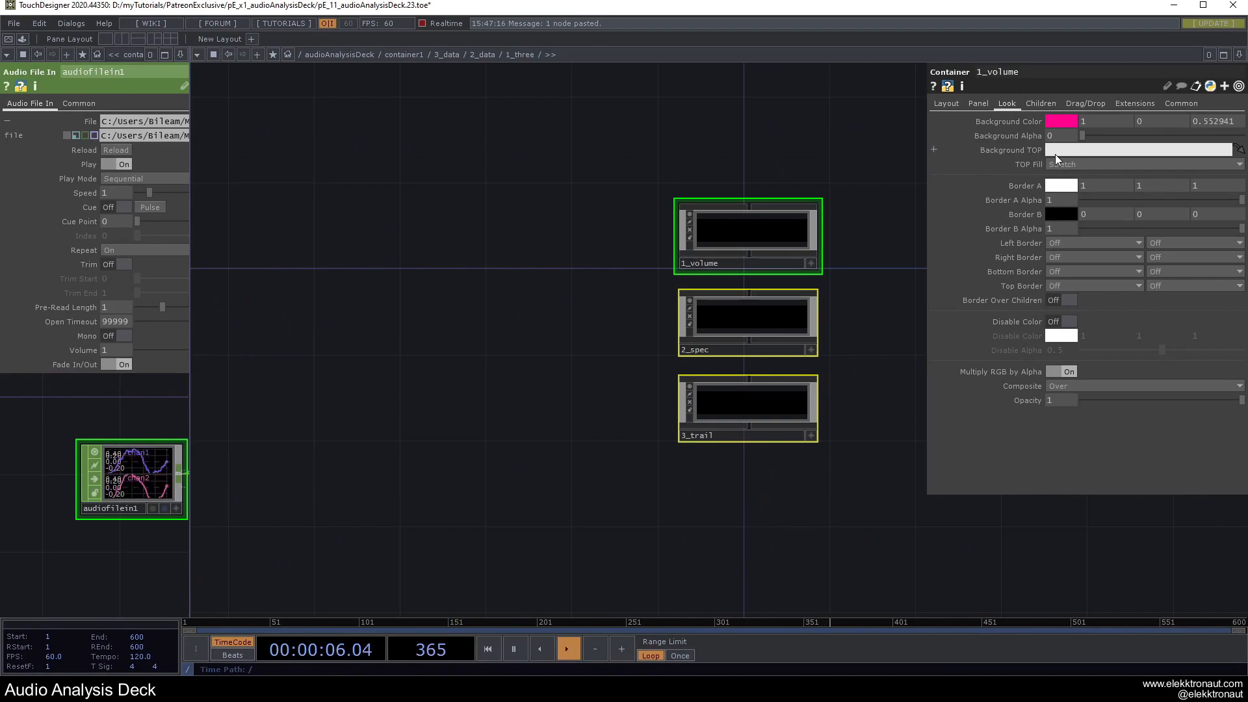
text(/bg)
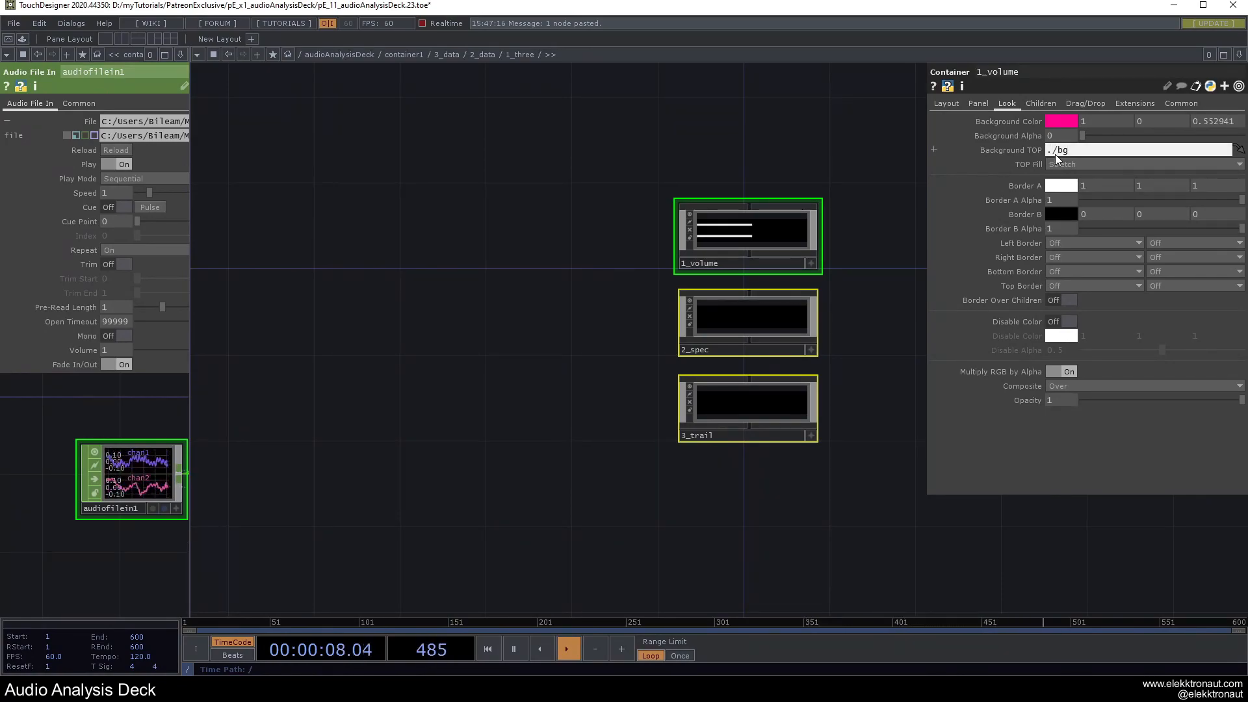
key(Return)
scroll(747, 189, up, 4)
scroll(716, 286, up, 5)
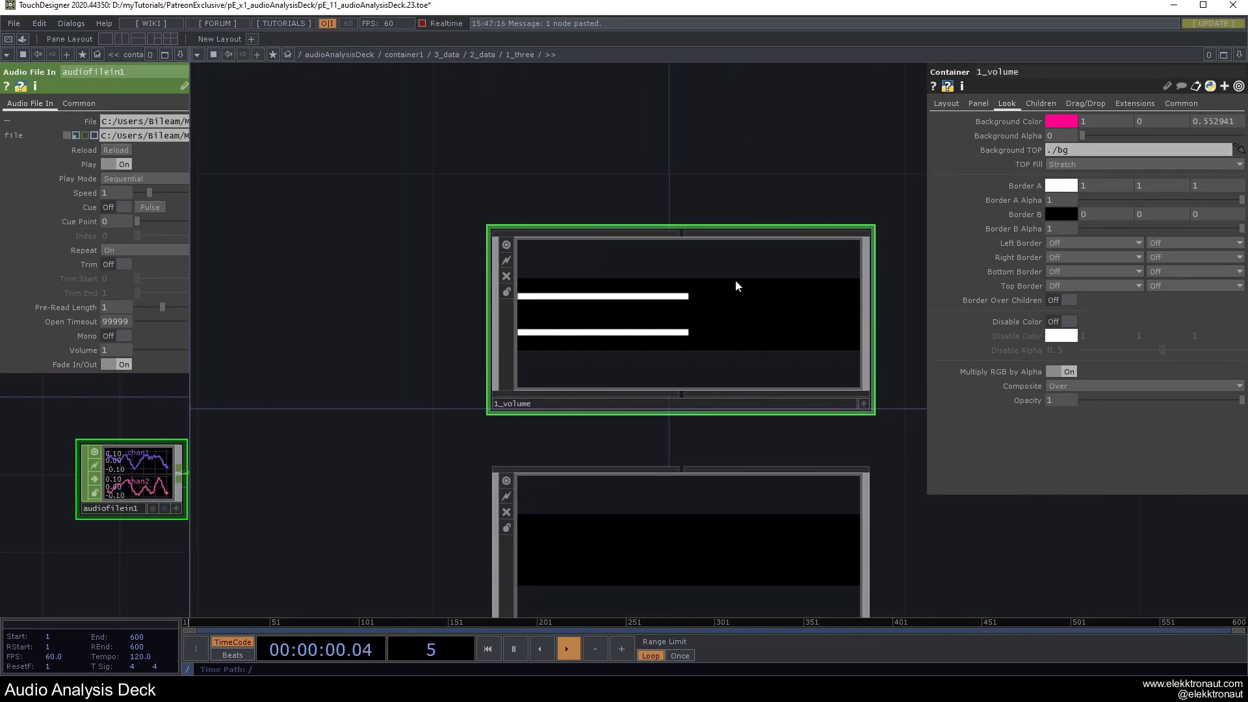
scroll(659, 313, up, 2)
scroll(676, 318, up, 4)
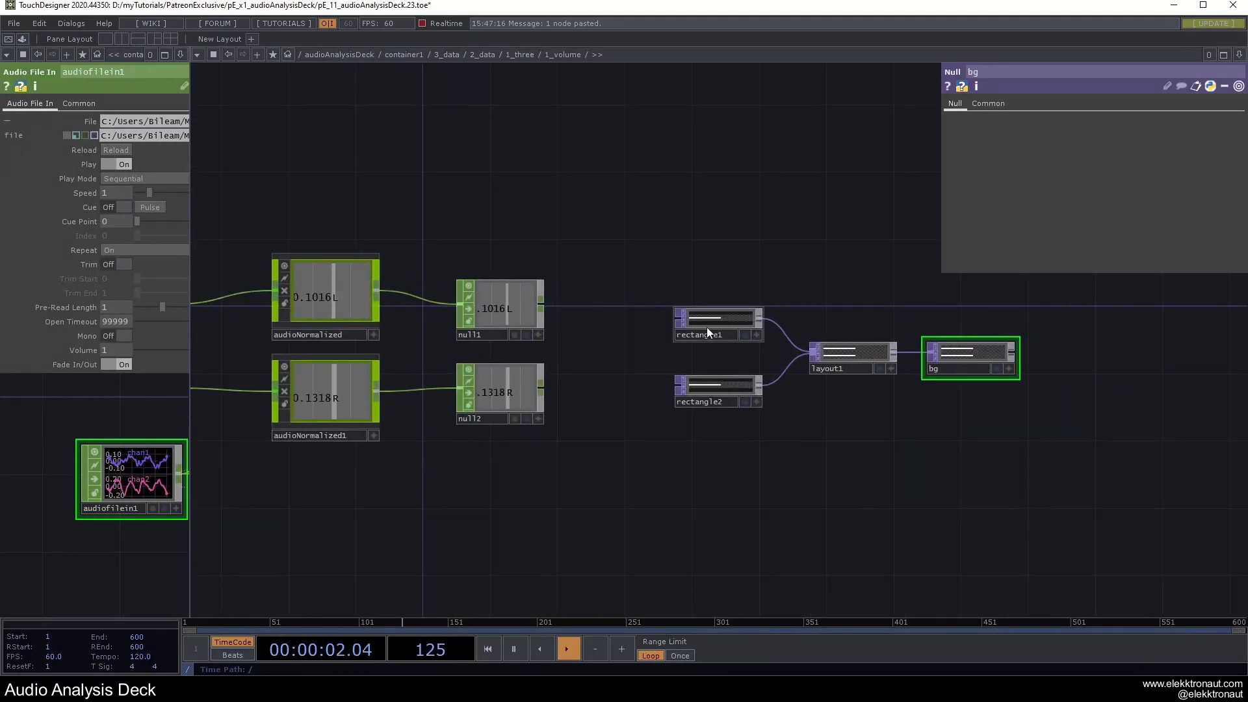
Reference null1's L channel in rectangle1's Size X and null2's R channel in rectangle2's.
click(709, 322)
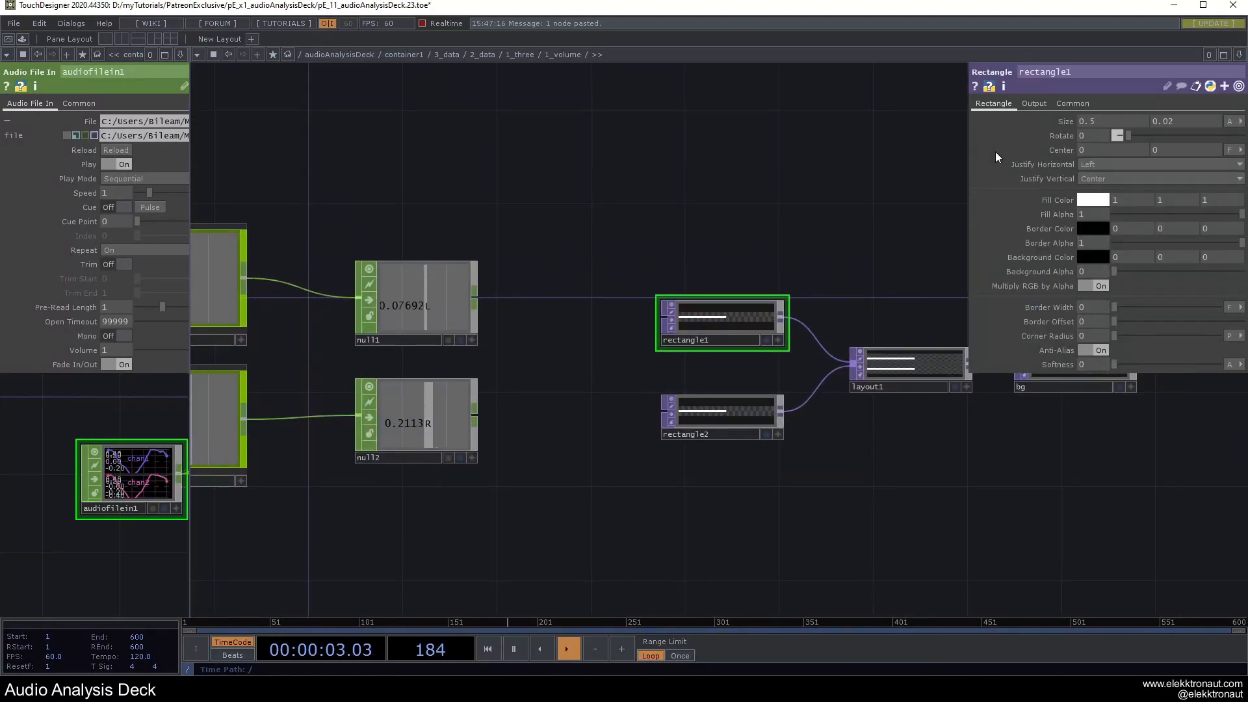
click(472, 339)
drag(416, 306, 1105, 123)
click(1106, 116)
click(722, 416)
click(472, 458)
drag(426, 429, 1105, 123)
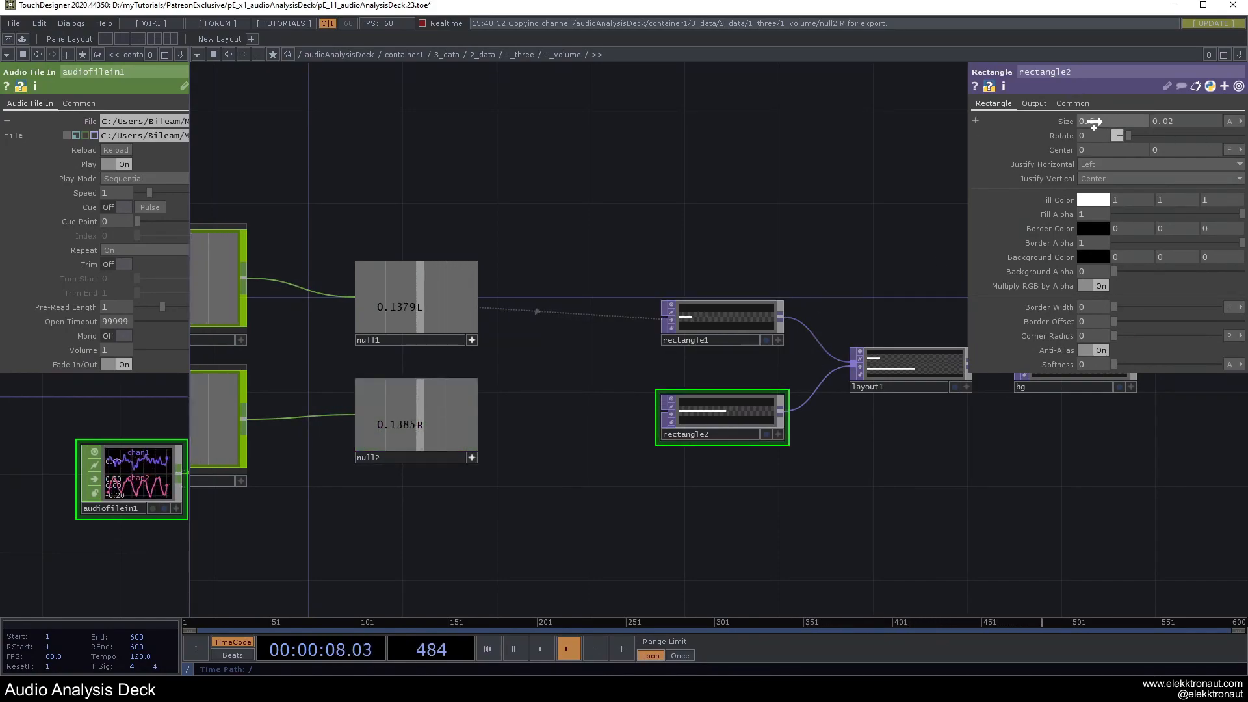
click(1101, 116)
click(472, 458)
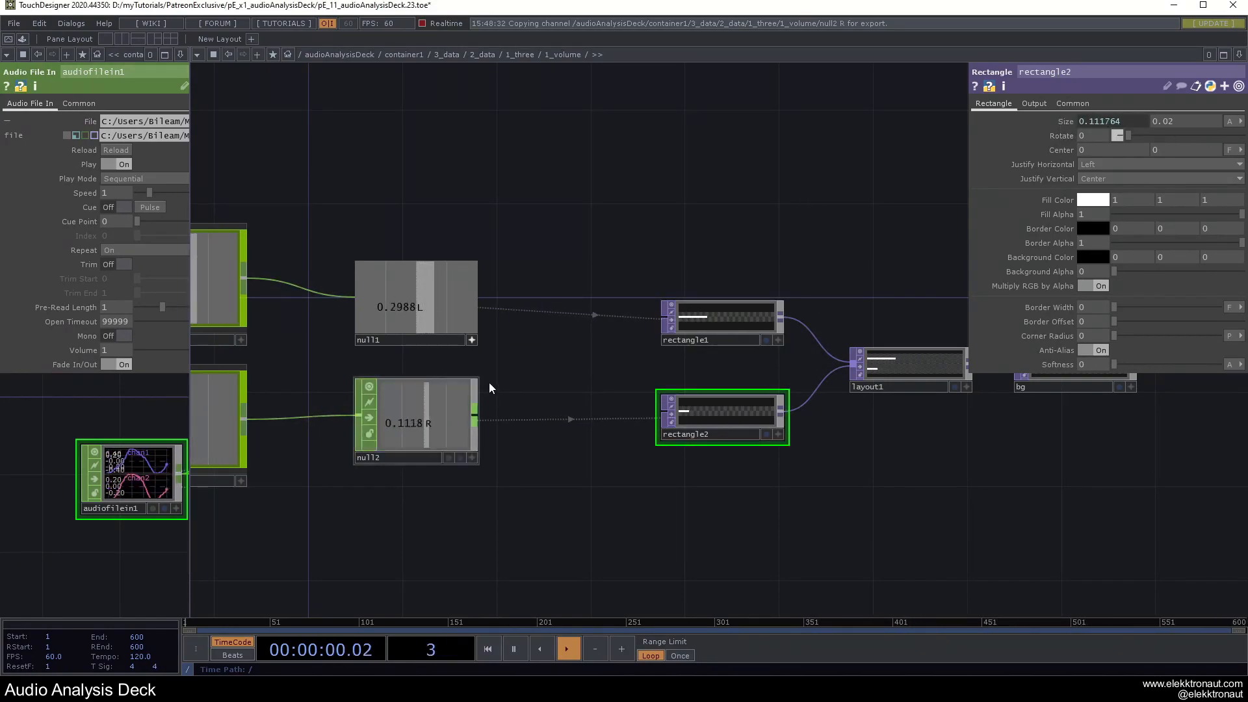
click(471, 340)
Preview the deck full screen to check the audio-reactive level bars.
drag(619, 192, 578, 187)
key(F1)
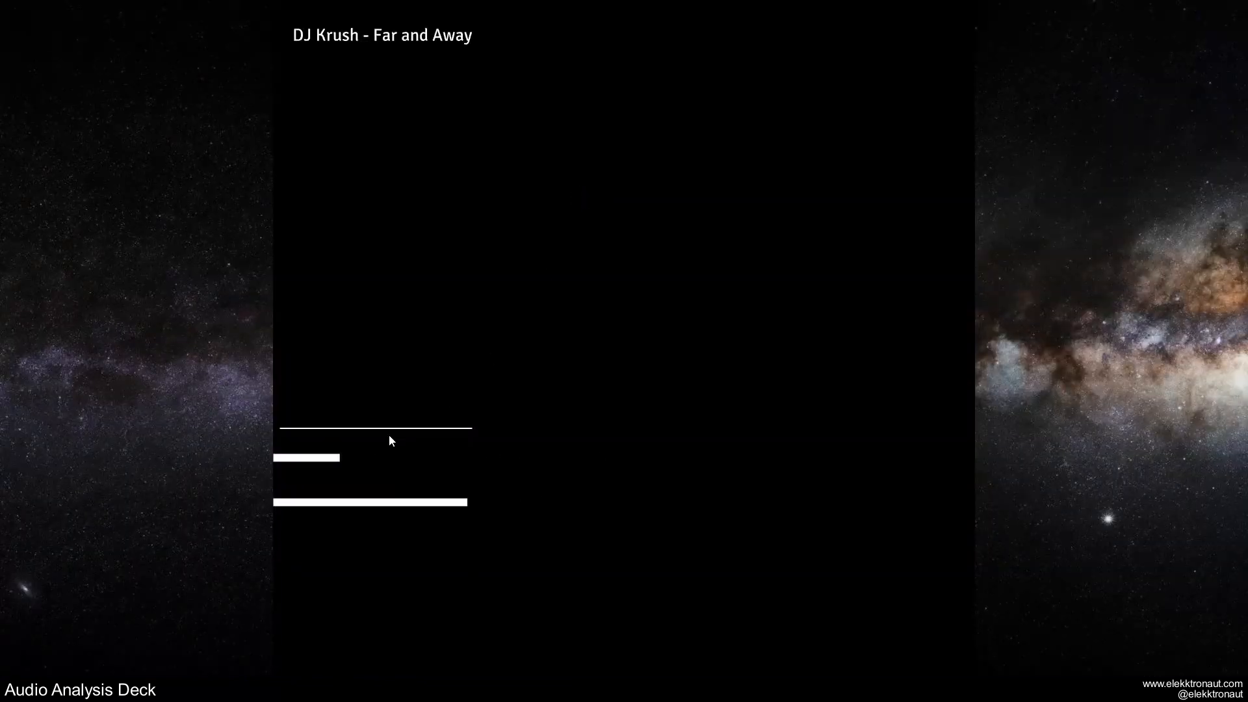
key(Escape)
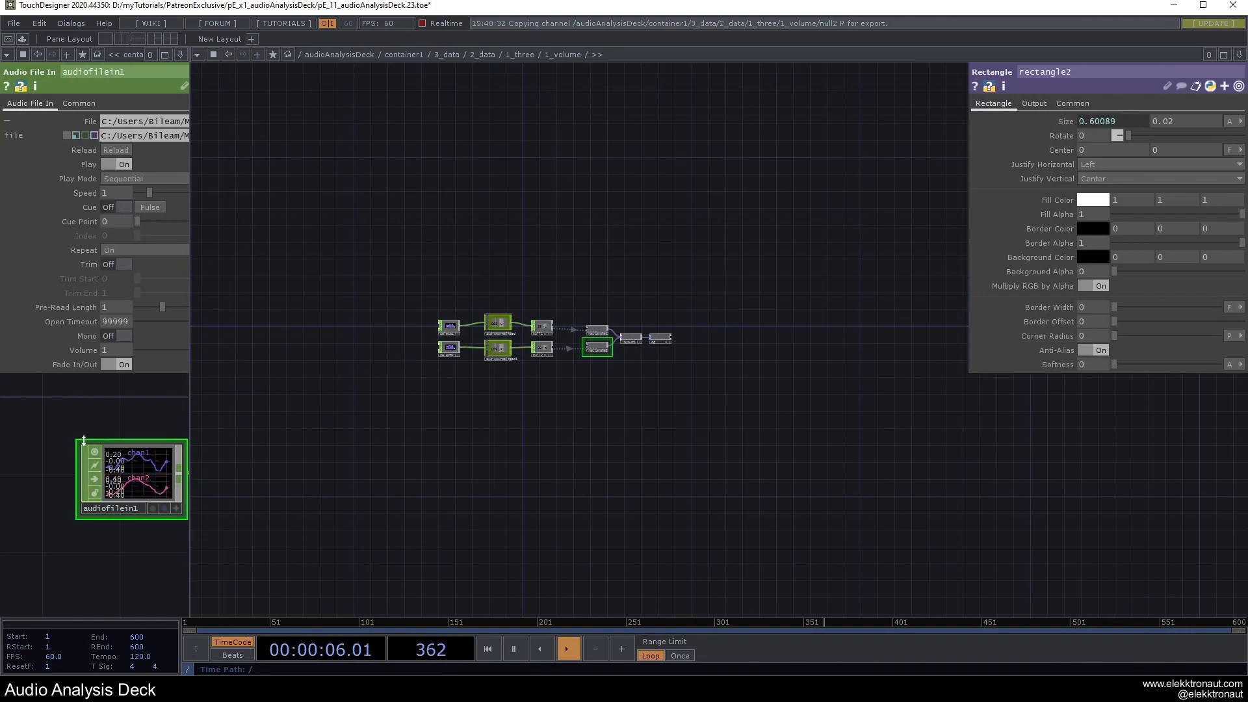
drag(455, 411, 453, 411)
drag(114, 391, 209, 405)
drag(393, 469, 305, 478)
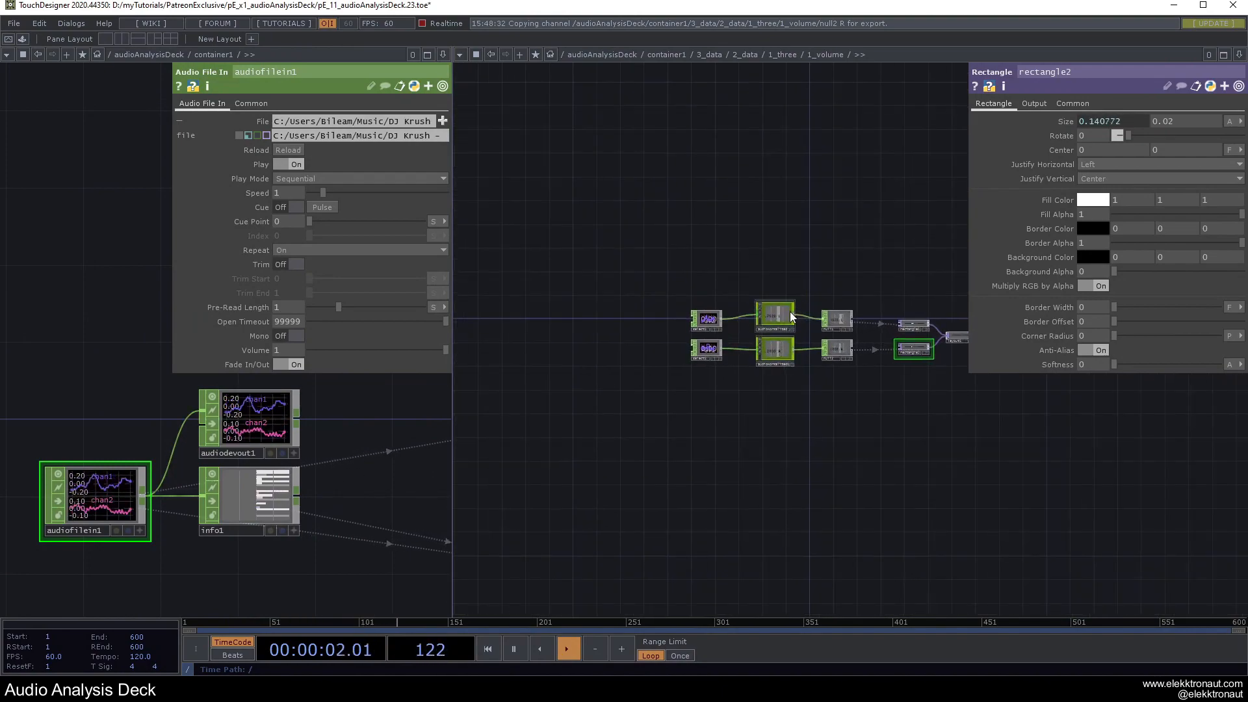
key(F1)
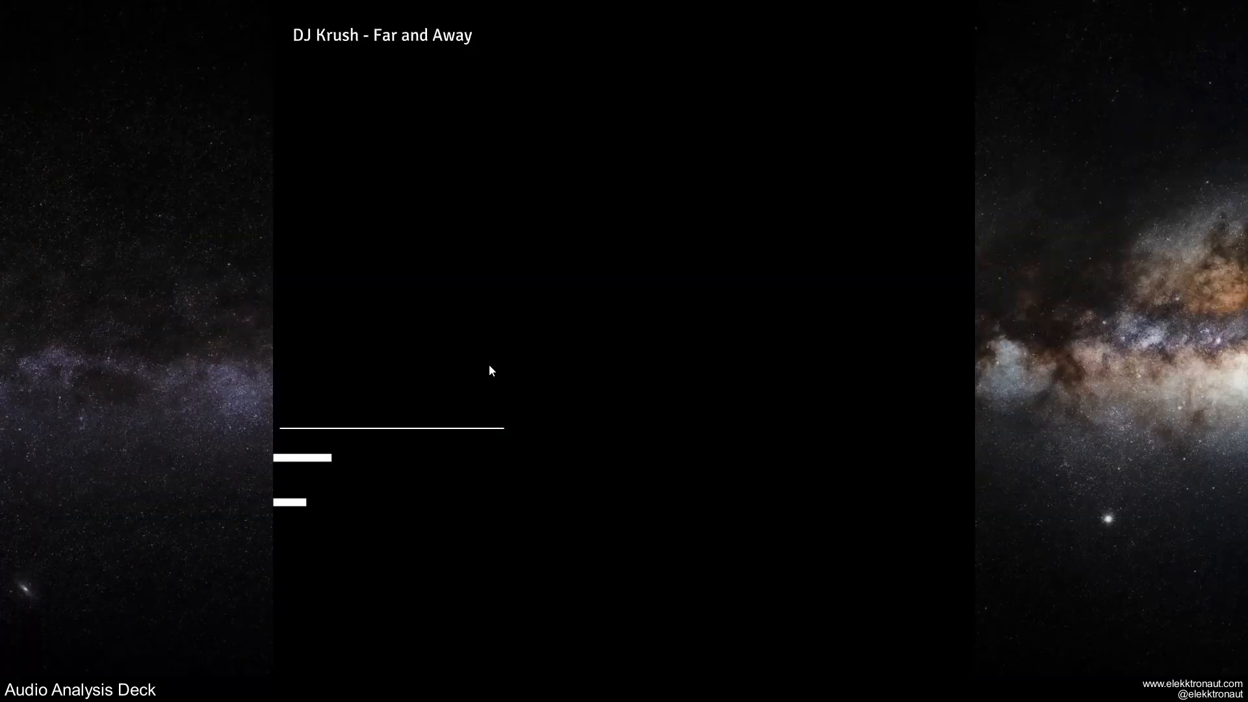
key(Escape)
Bypass audiodevout1.
click(212, 425)
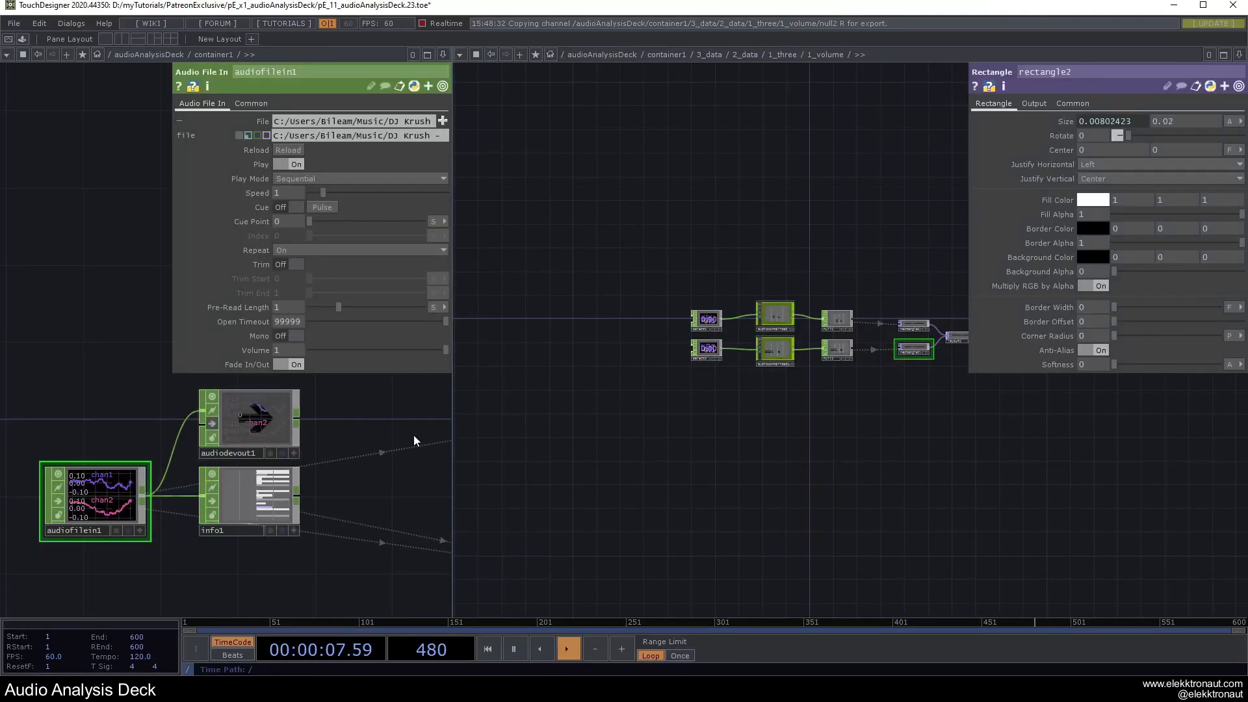
drag(412, 435, 325, 441)
drag(880, 326, 802, 381)
scroll(794, 373, up, 6)
scroll(745, 283, down, 4)
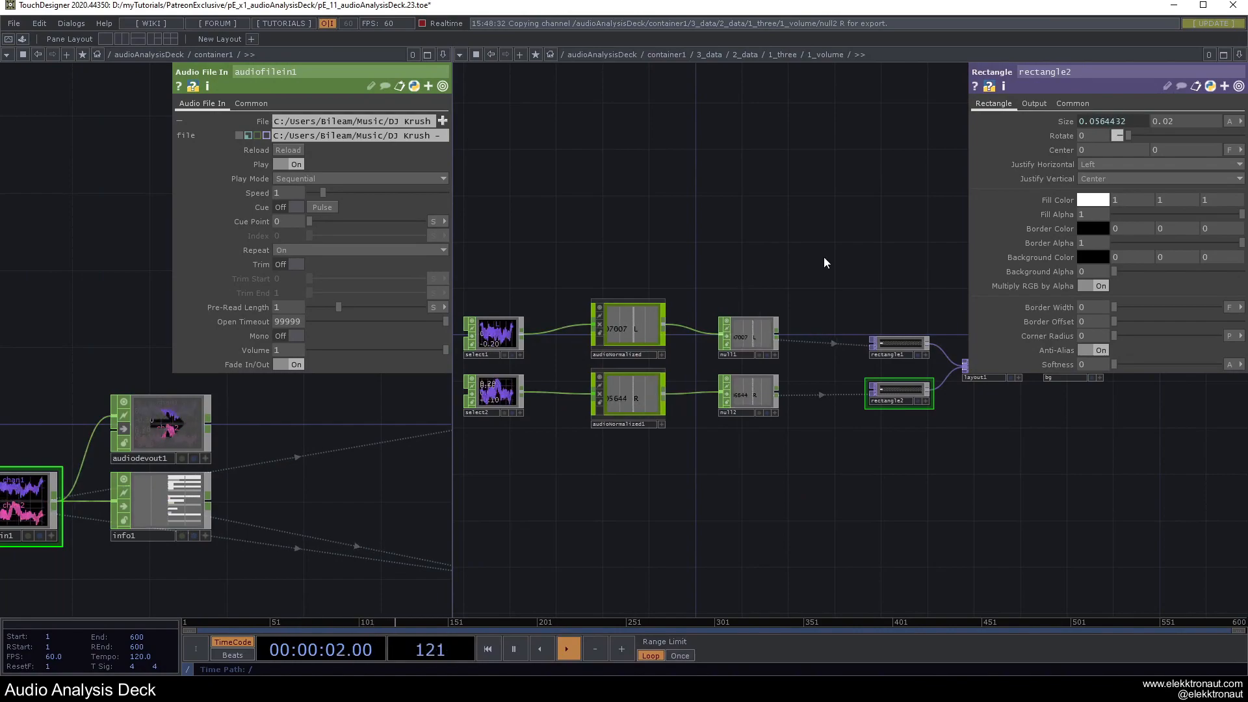
Raise 1_volume's children margin to 10 on all sides and preview the output.
scroll(767, 365, down, 6)
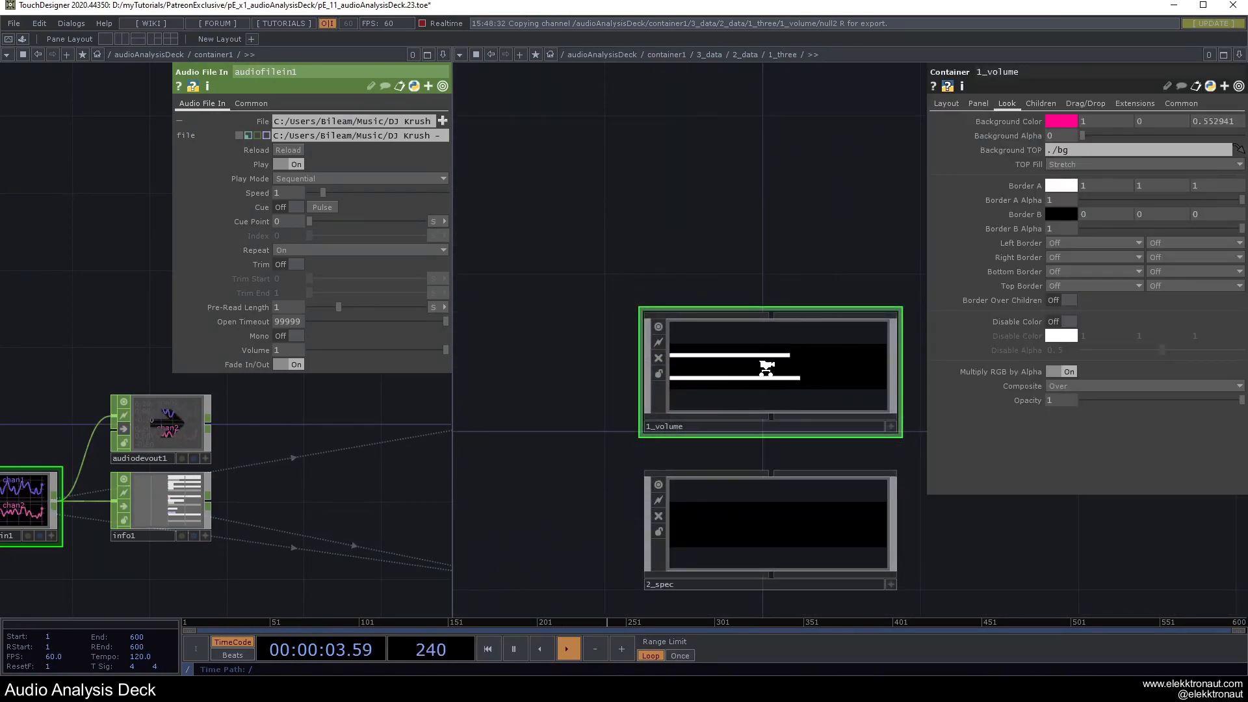
scroll(769, 372, up, 2)
click(1040, 103)
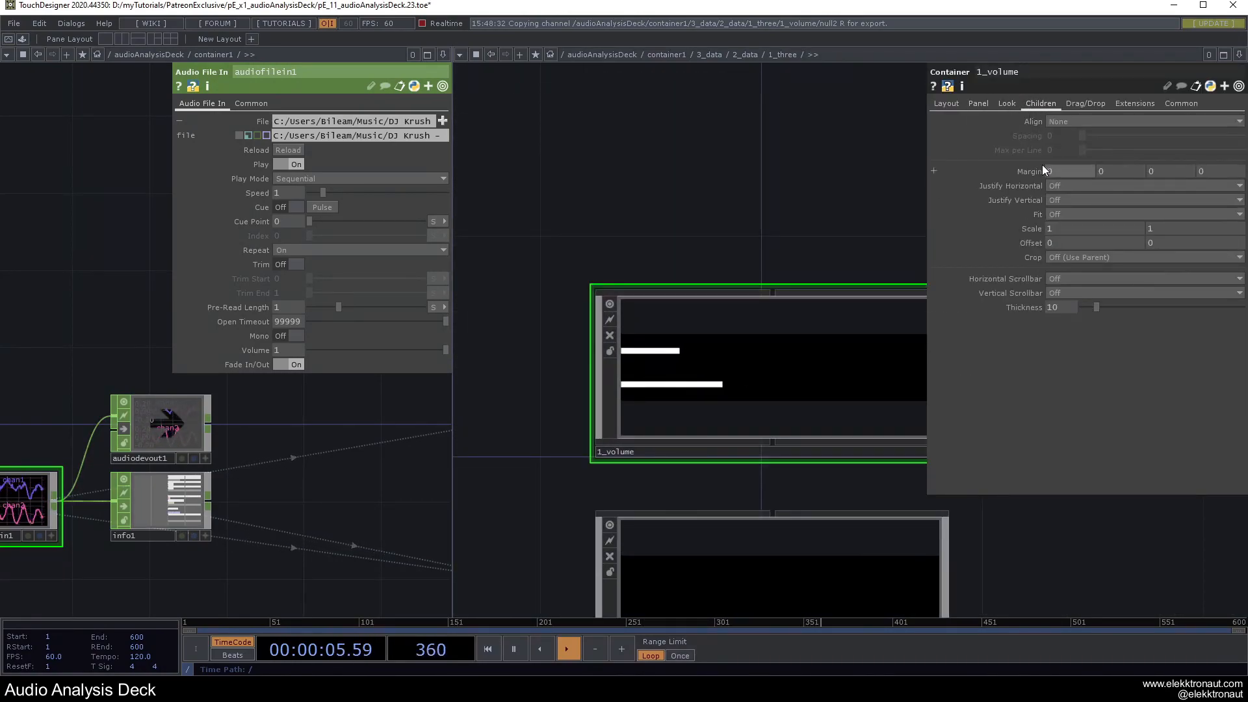
middle_drag(1022, 168, 1053, 168)
key(F1)
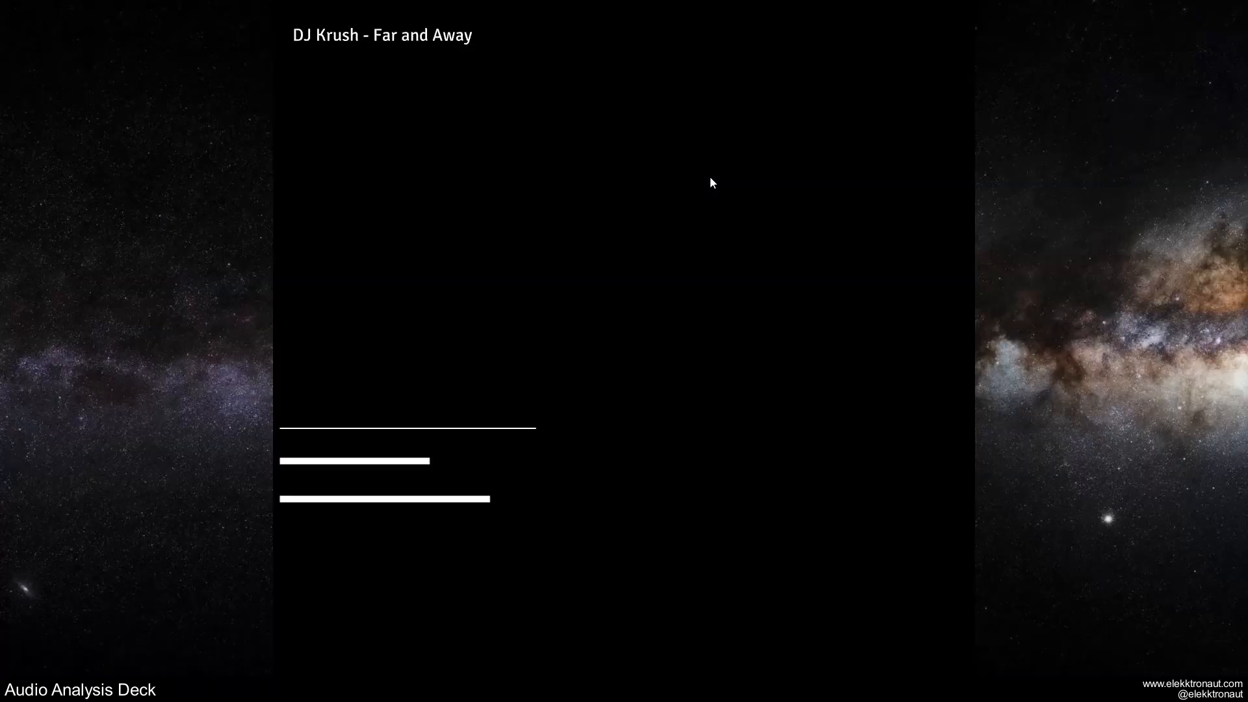
key(Escape)
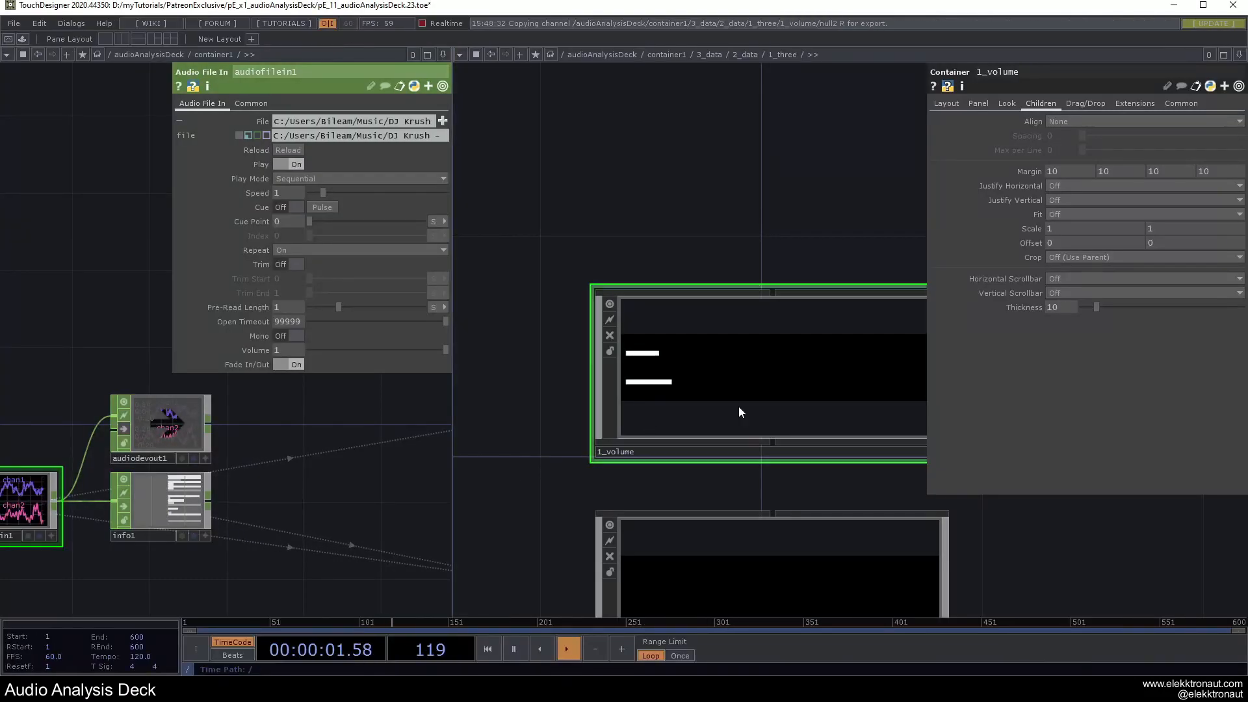
scroll(725, 412, down, 3)
scroll(763, 369, up, 8)
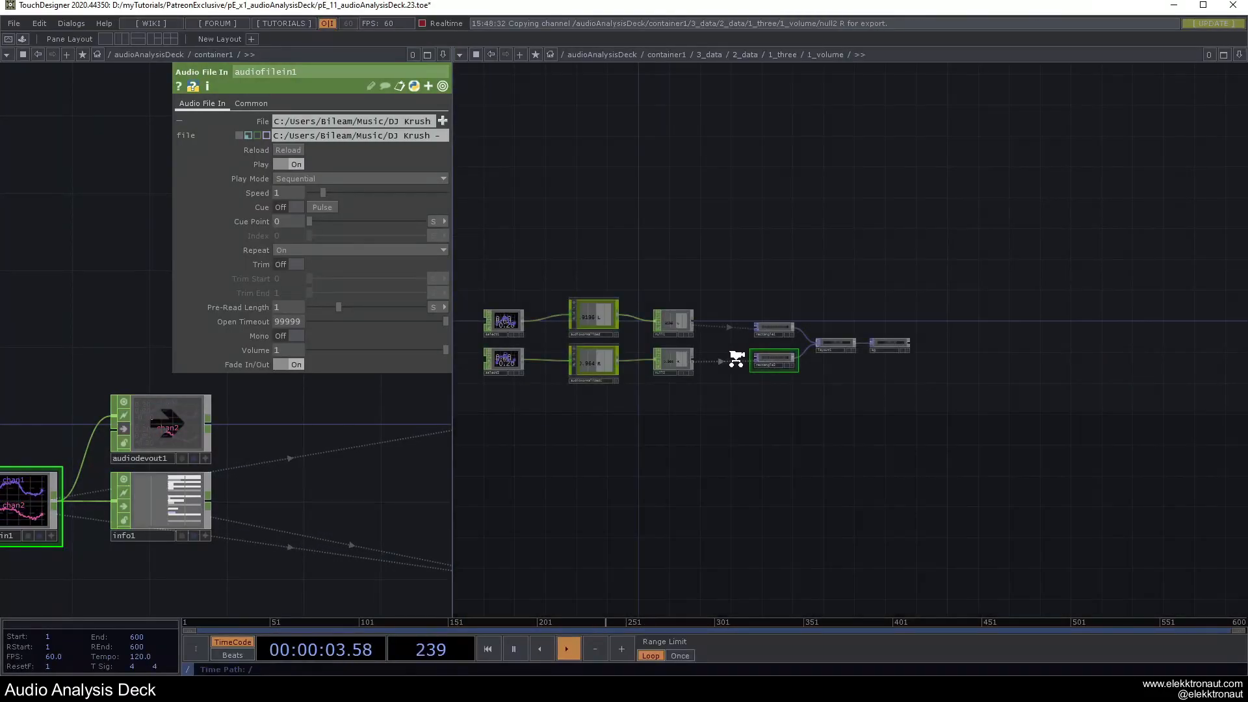
Set rectangle1 to 0.02 tall, centred at -0.1, then return to 1_three.
middle_drag(1156, 134, 1131, 138)
click(729, 214)
key(F1)
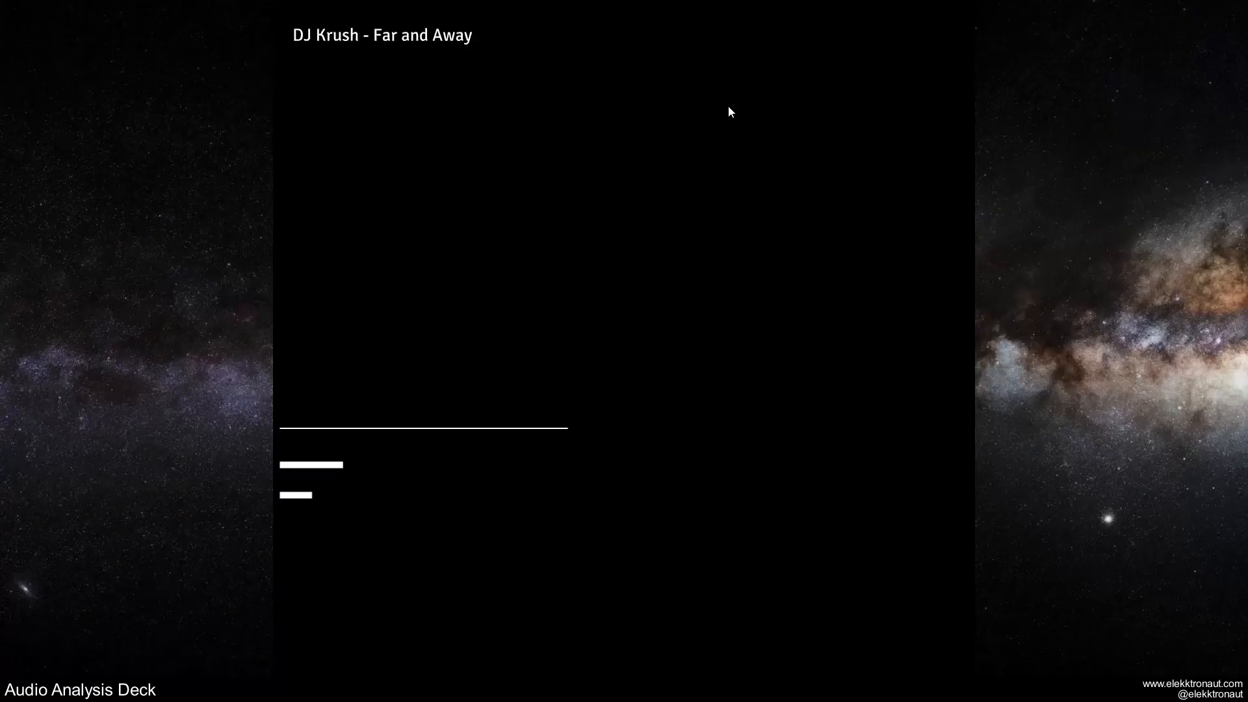
key(Escape)
scroll(794, 365, down, 5)
scroll(812, 310, down, 2)
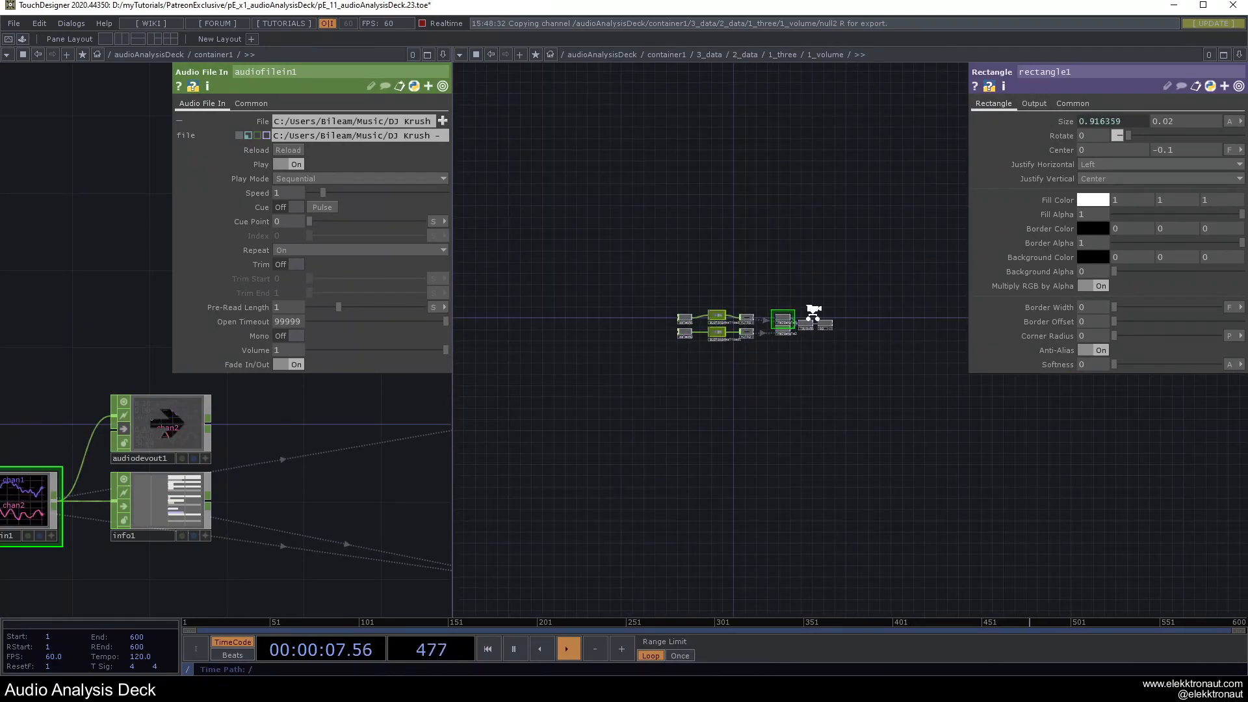
scroll(810, 317, down, 3)
drag(595, 402, 563, 379)
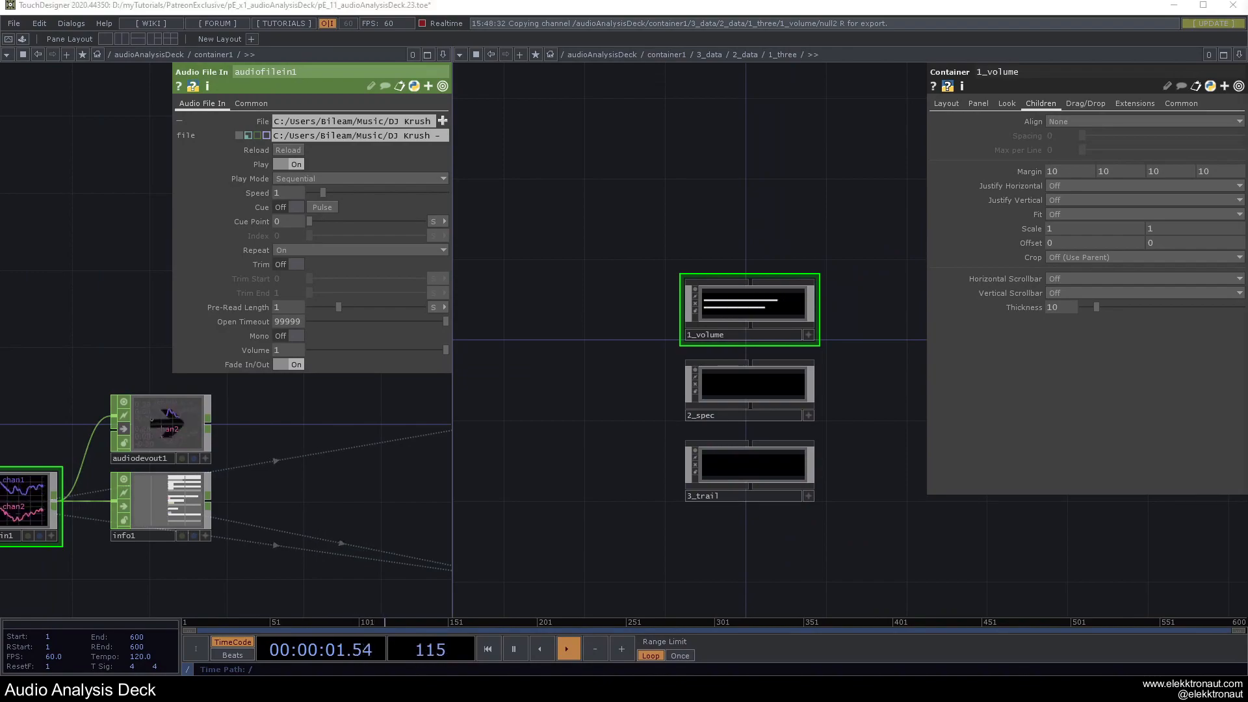
Dive into the empty 2_spec container and search operators for 'se'.
click(743, 396)
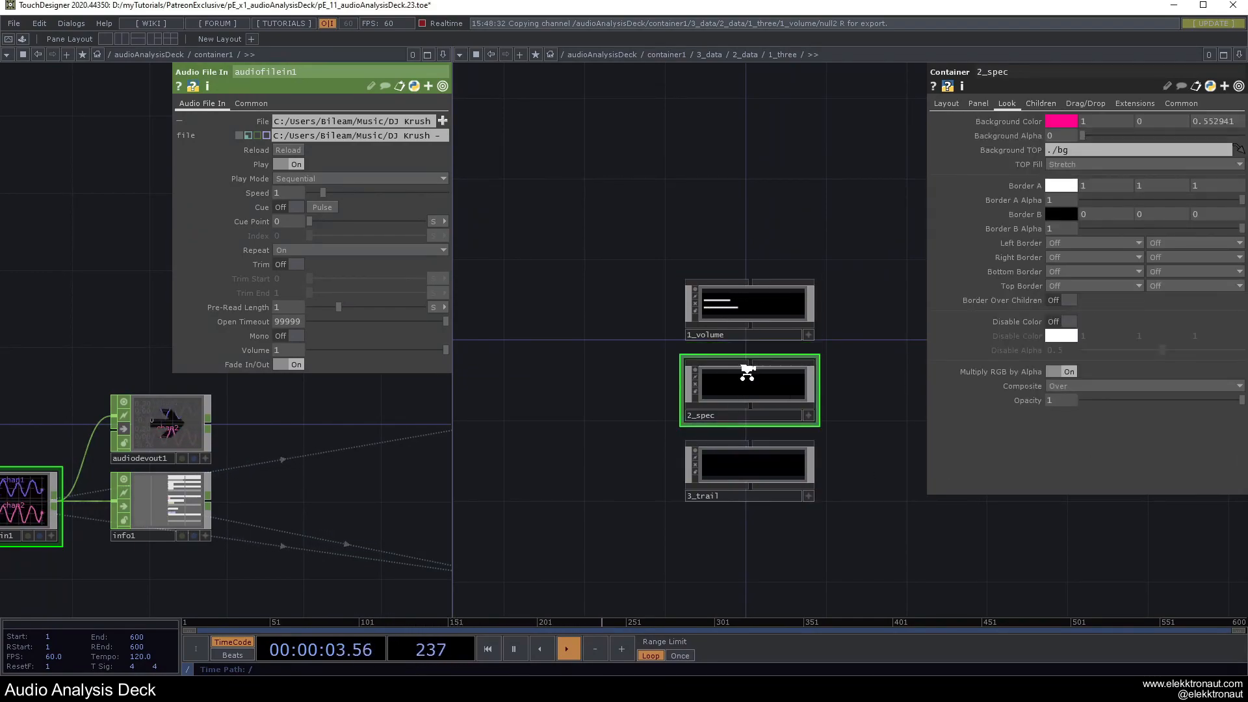
scroll(747, 371, up, 5)
drag(615, 337, 830, 410)
drag(617, 362, 739, 397)
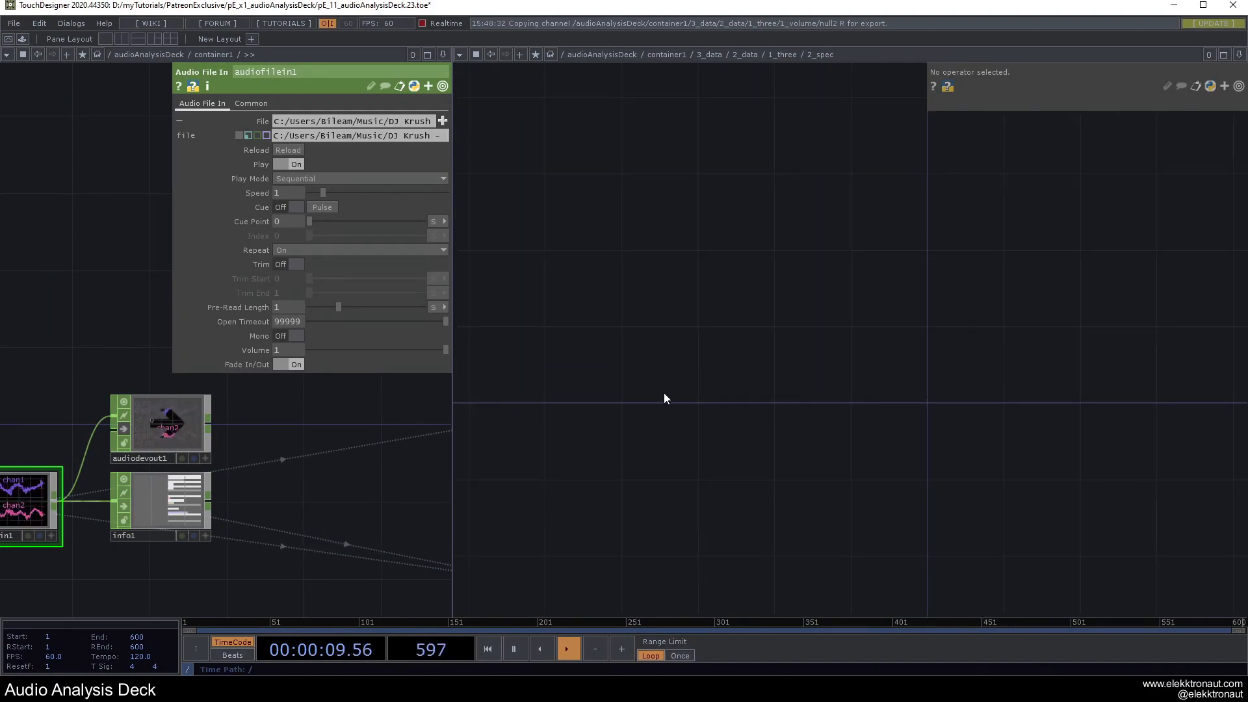
key(Tab)
text(se)
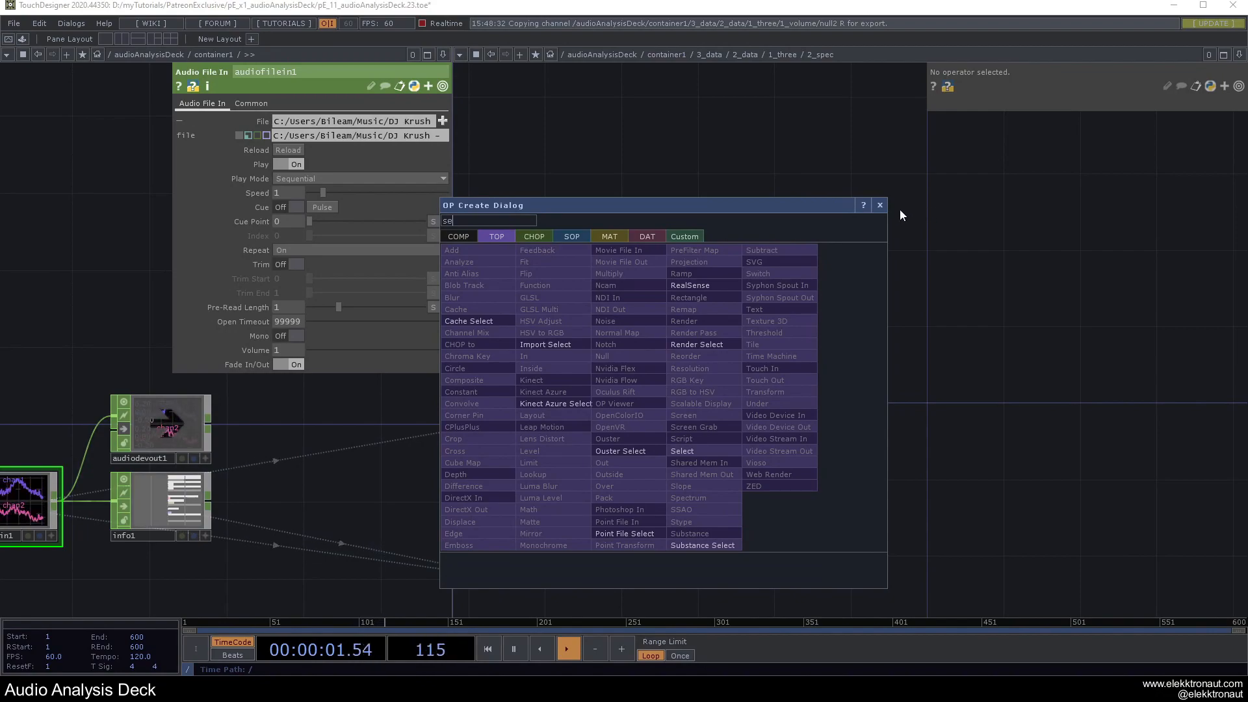
click(880, 206)
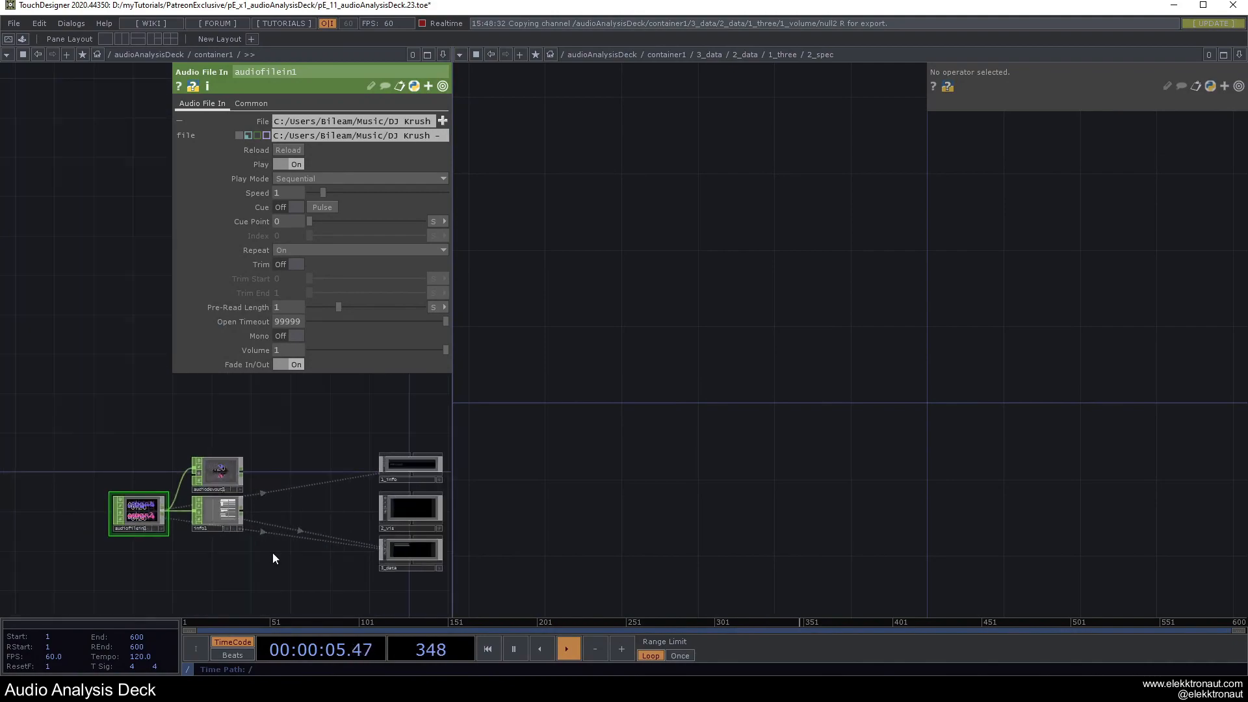
Move audiofilein1 further left and widen the left network pane.
drag(270, 544, 312, 424)
drag(208, 468, 189, 502)
drag(130, 439, 104, 442)
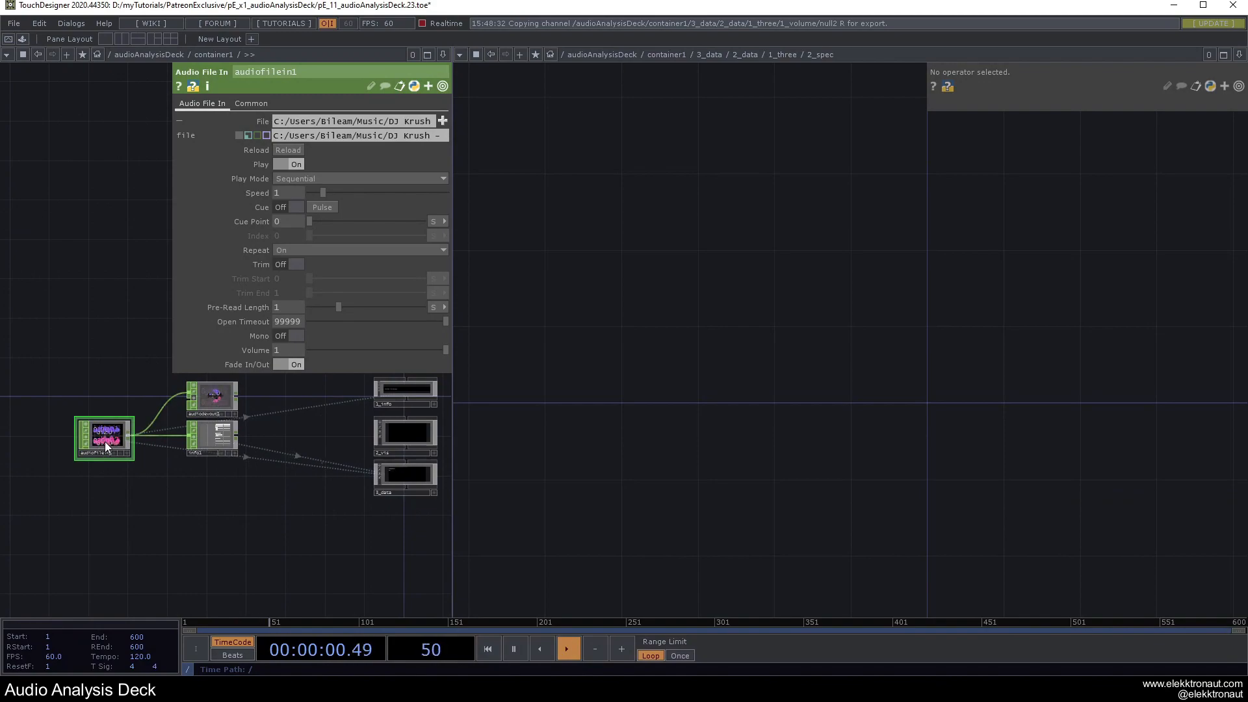
drag(452, 501, 619, 506)
scroll(198, 498, up, 3)
drag(245, 504, 443, 532)
Add math1 after audiofilein1 and set Combine Channels to Average.
drag(250, 446, 167, 445)
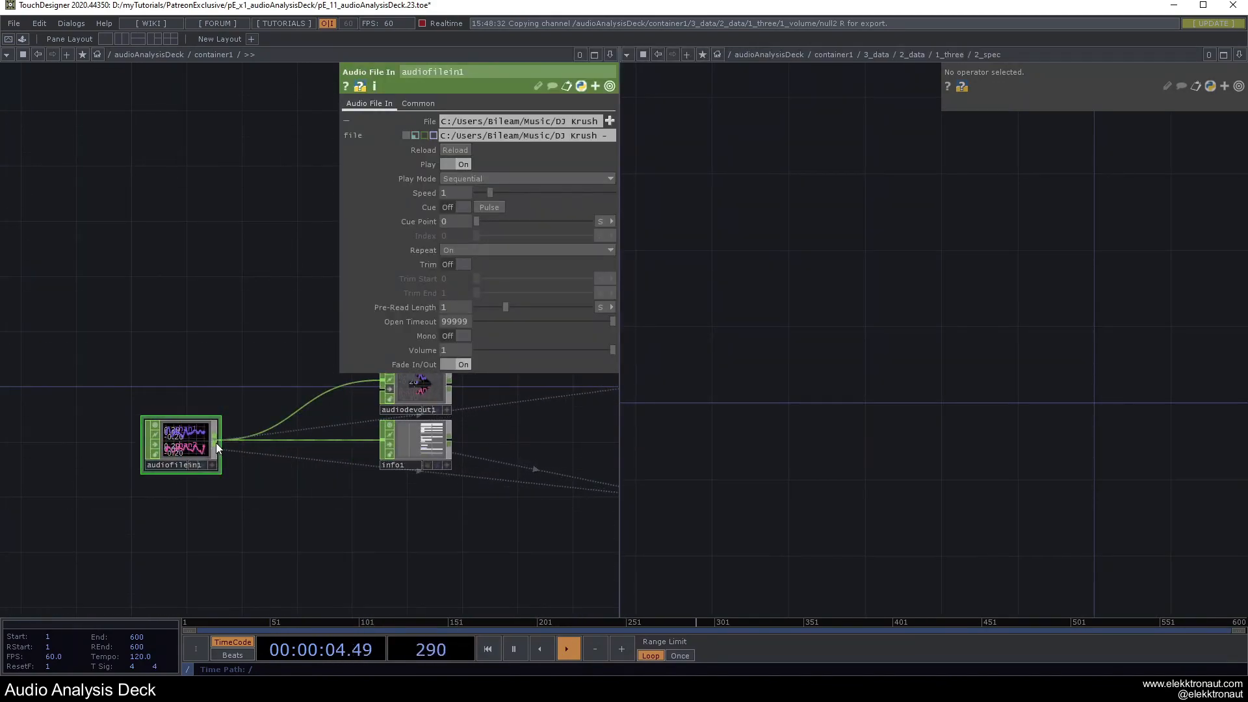
right_click(216, 443)
text(ma)
click(240, 335)
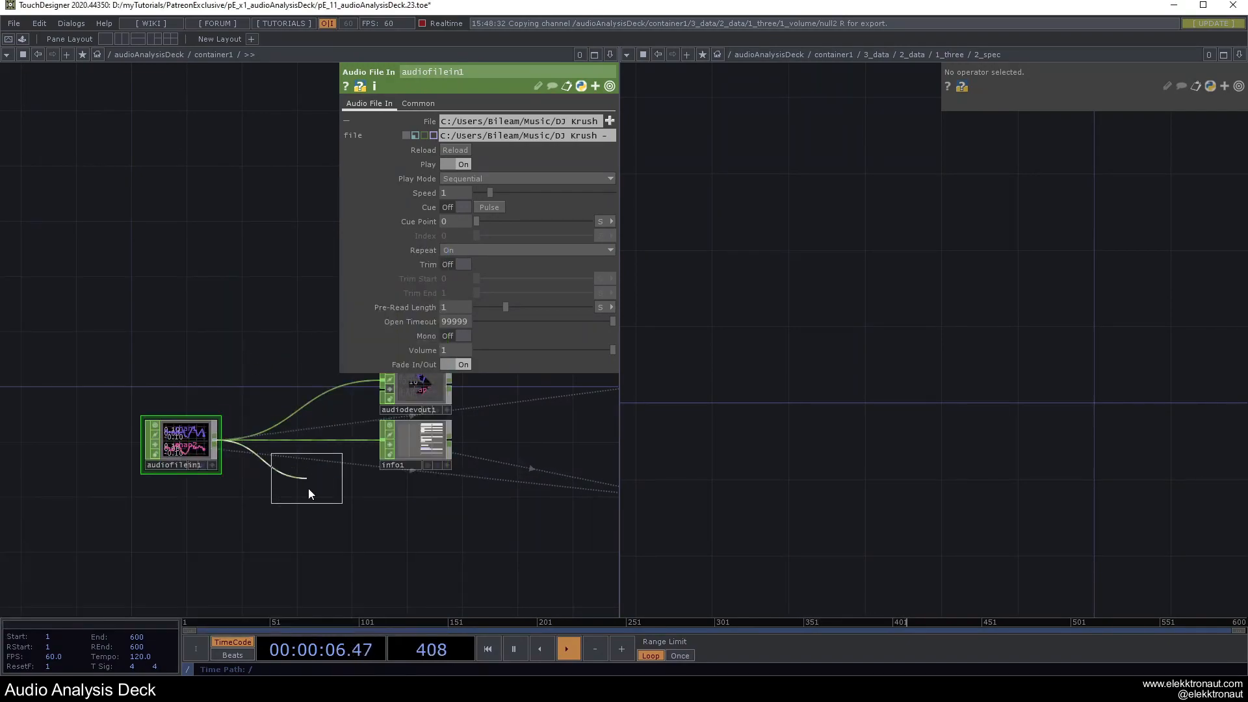
click(306, 510)
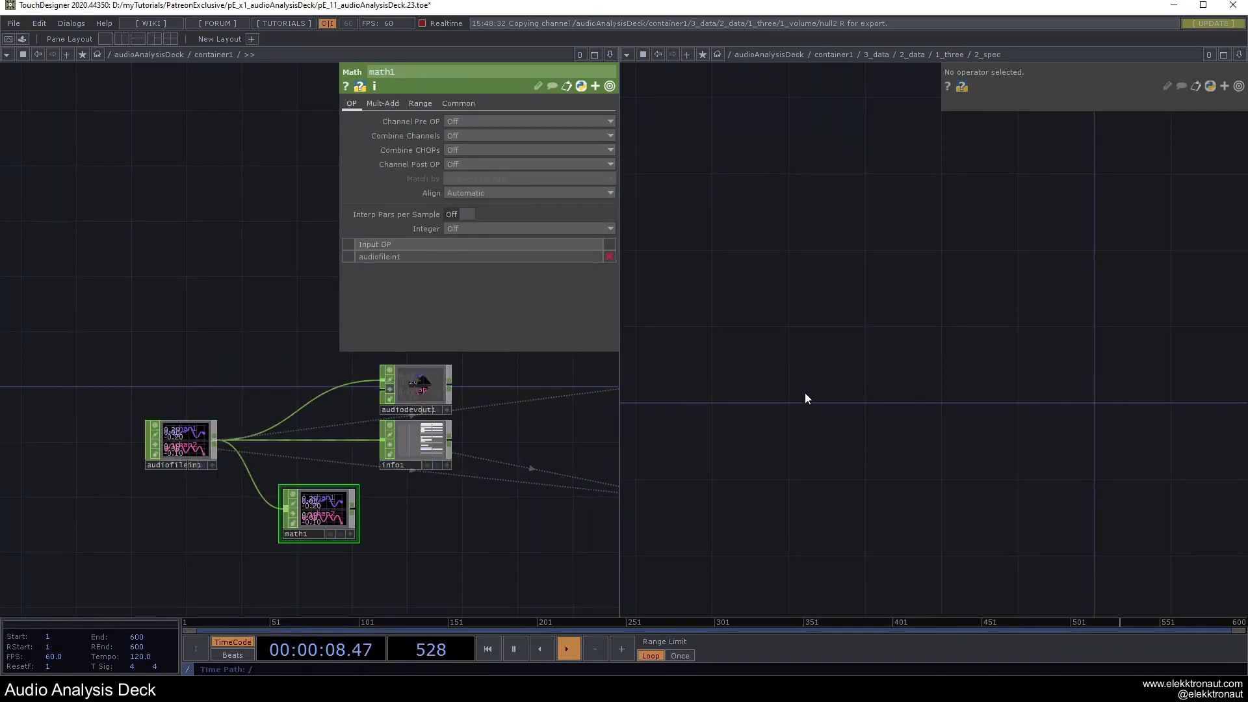
drag(186, 442, 144, 442)
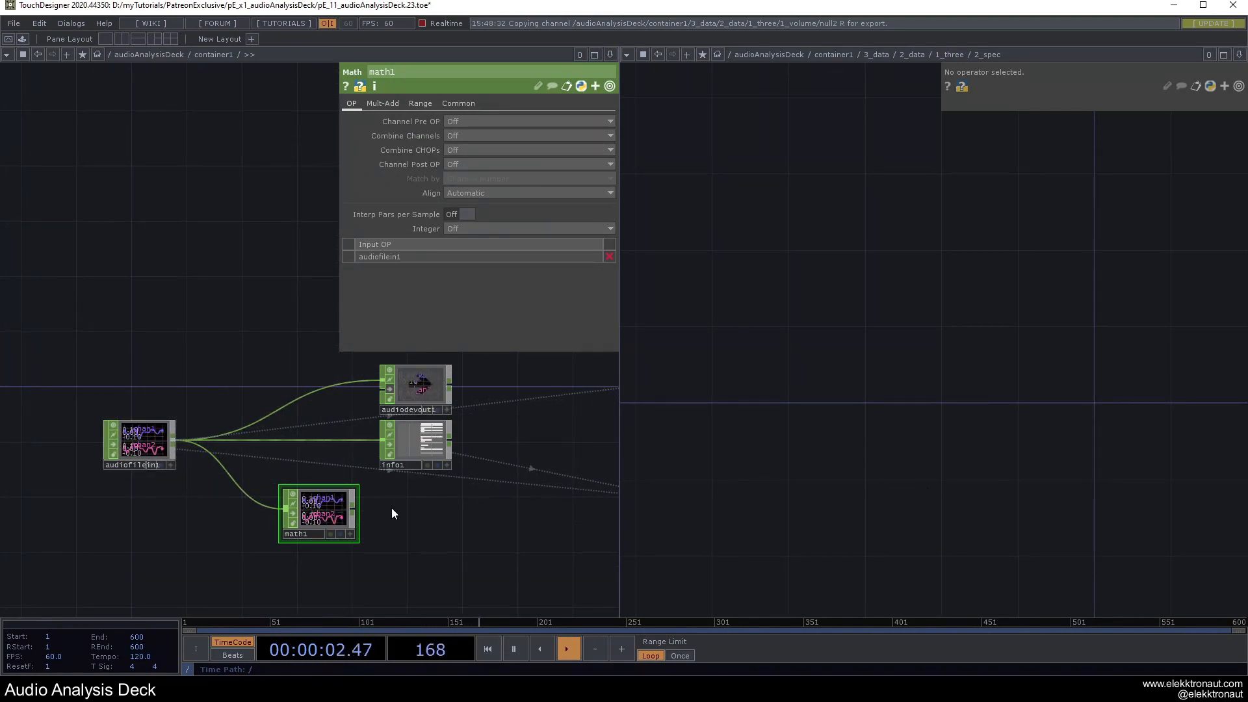
scroll(392, 514, down, 2)
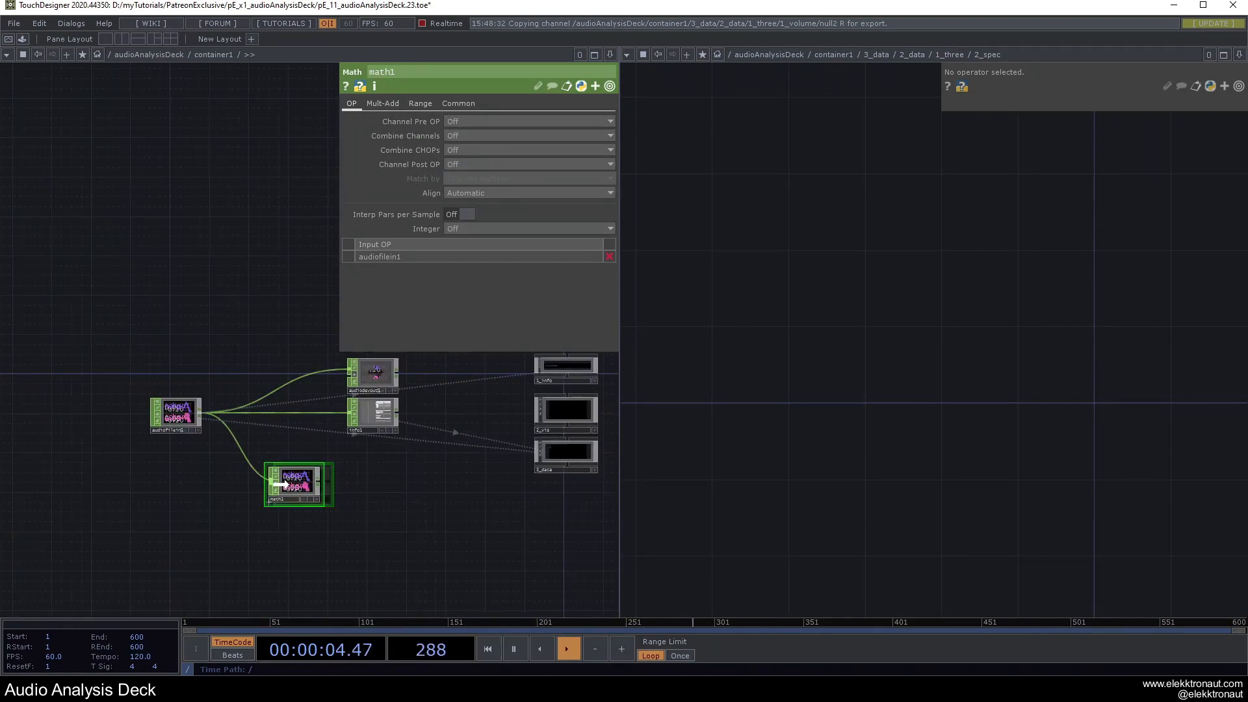
scroll(285, 484, up, 3)
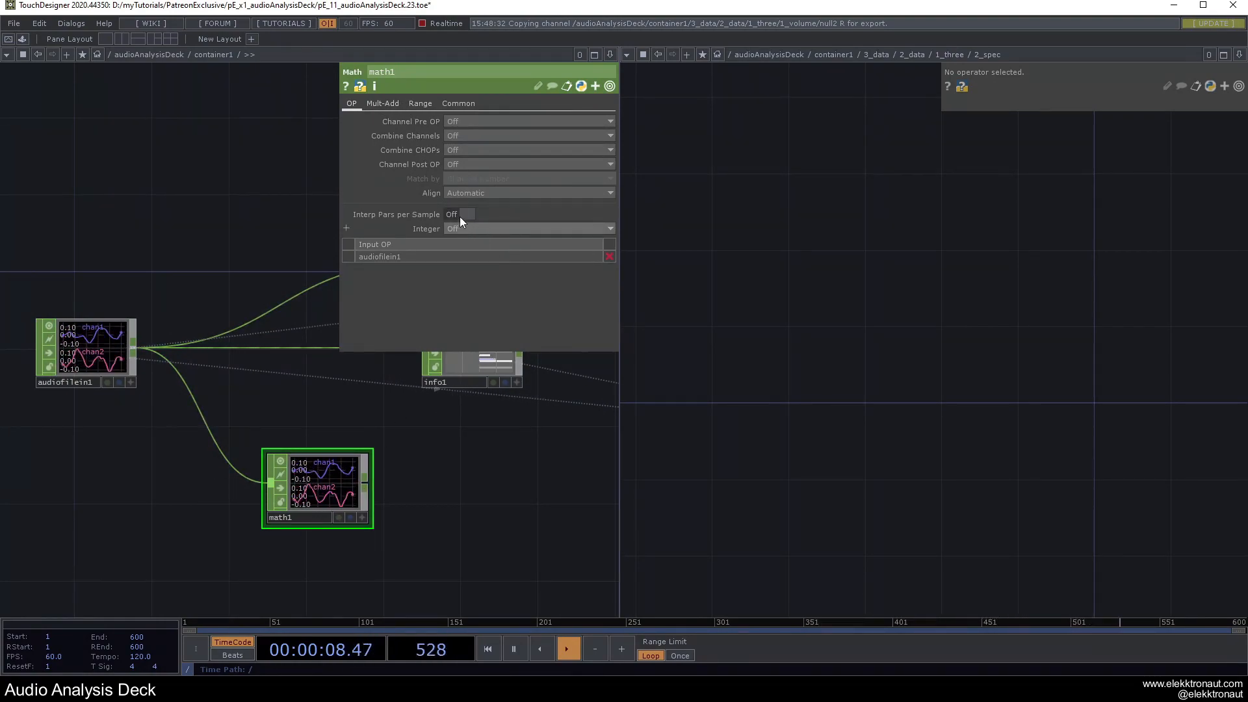
click(481, 135)
click(471, 194)
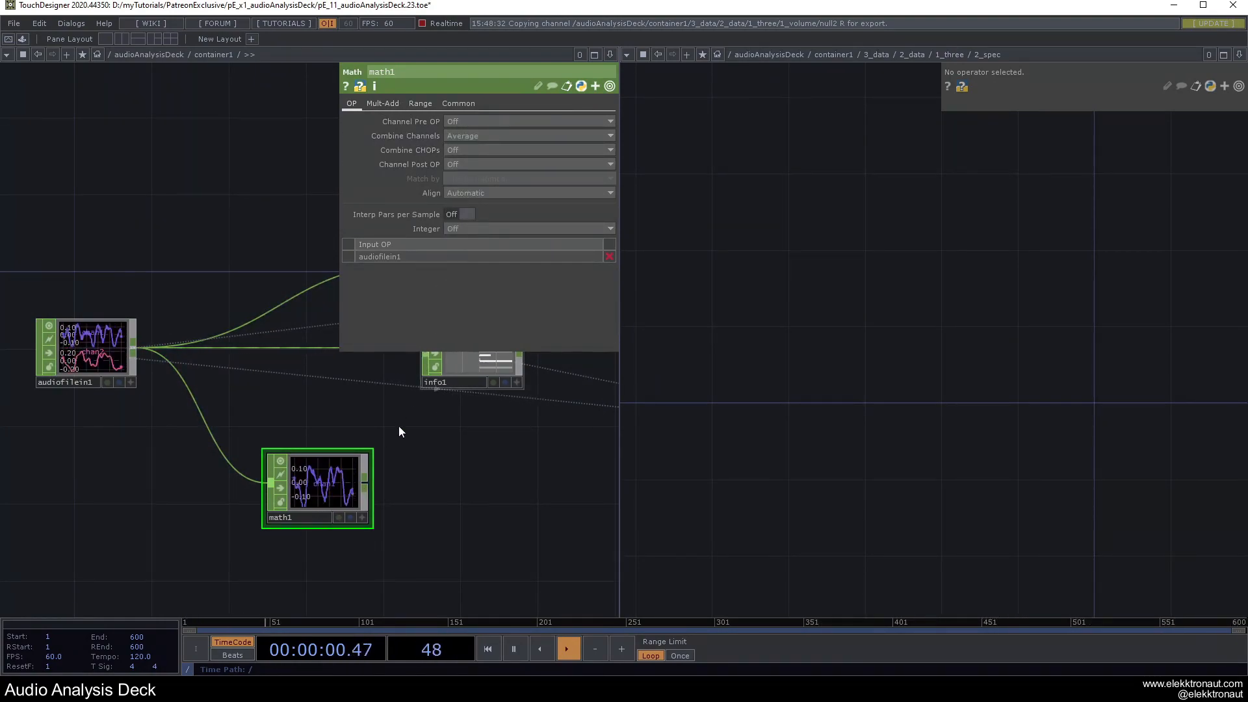
Add audiospect1 after math1 with FFT size 16384.
right_click(369, 486)
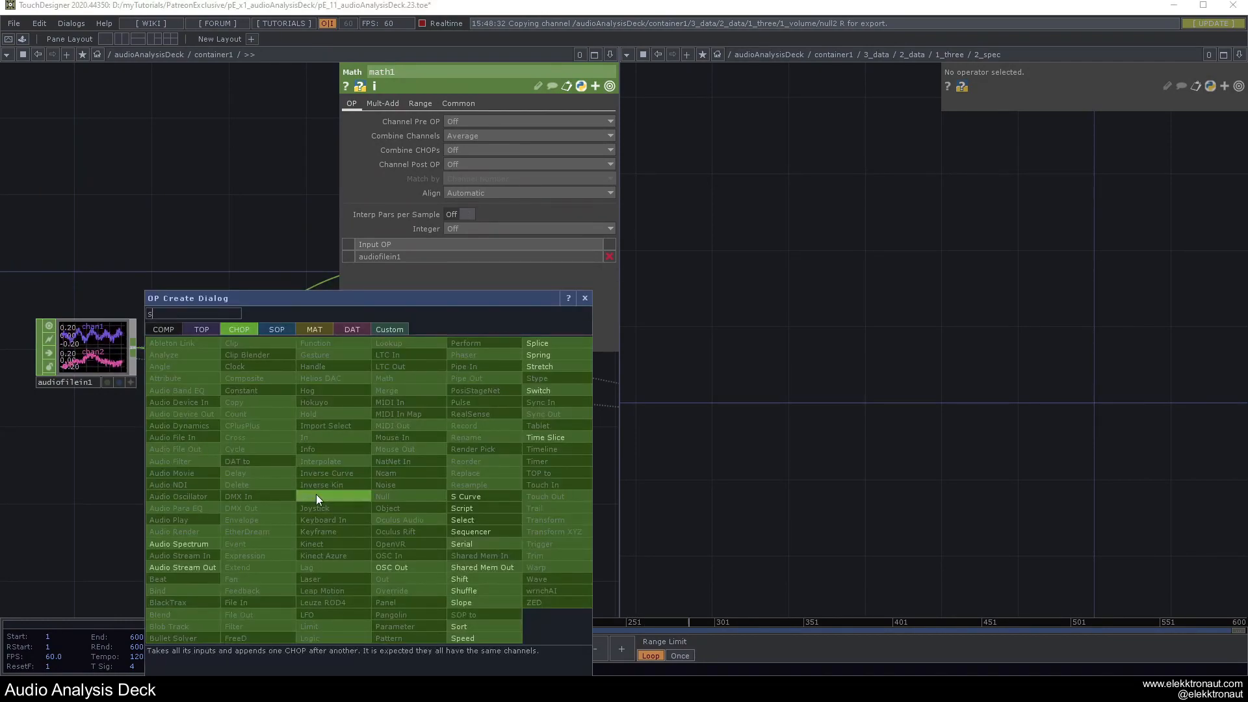
click(204, 542)
click(475, 490)
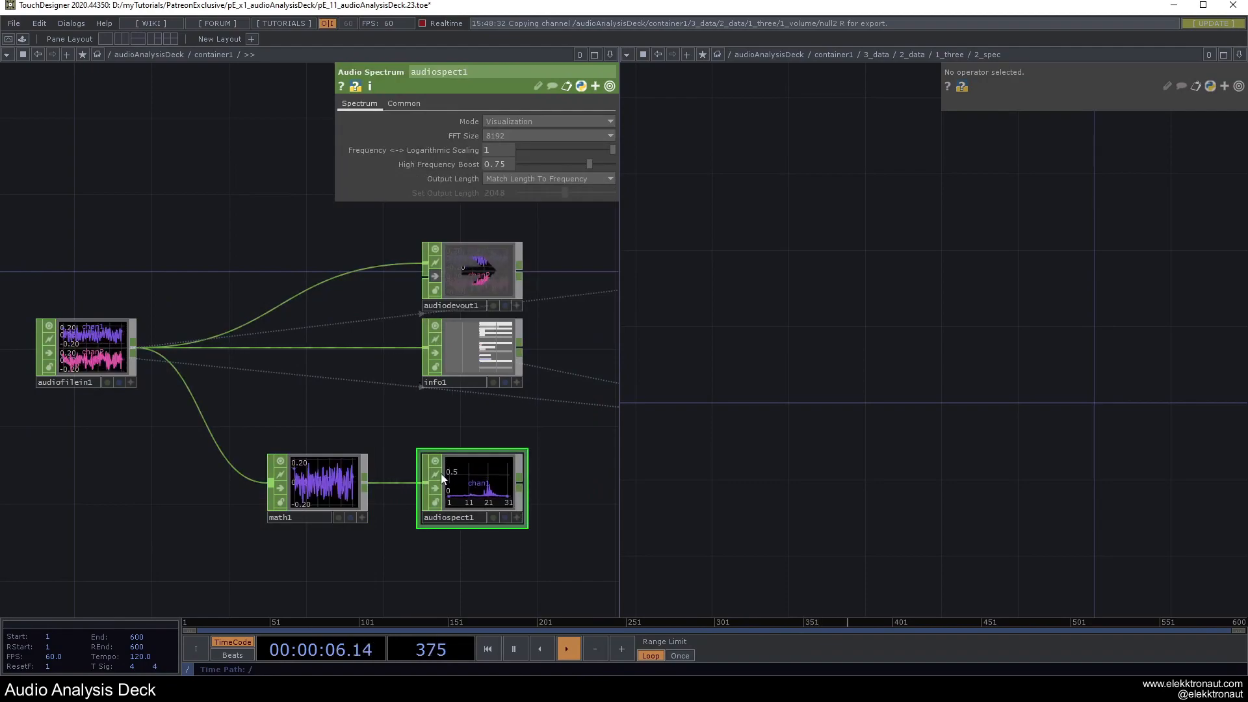
click(484, 136)
click(493, 236)
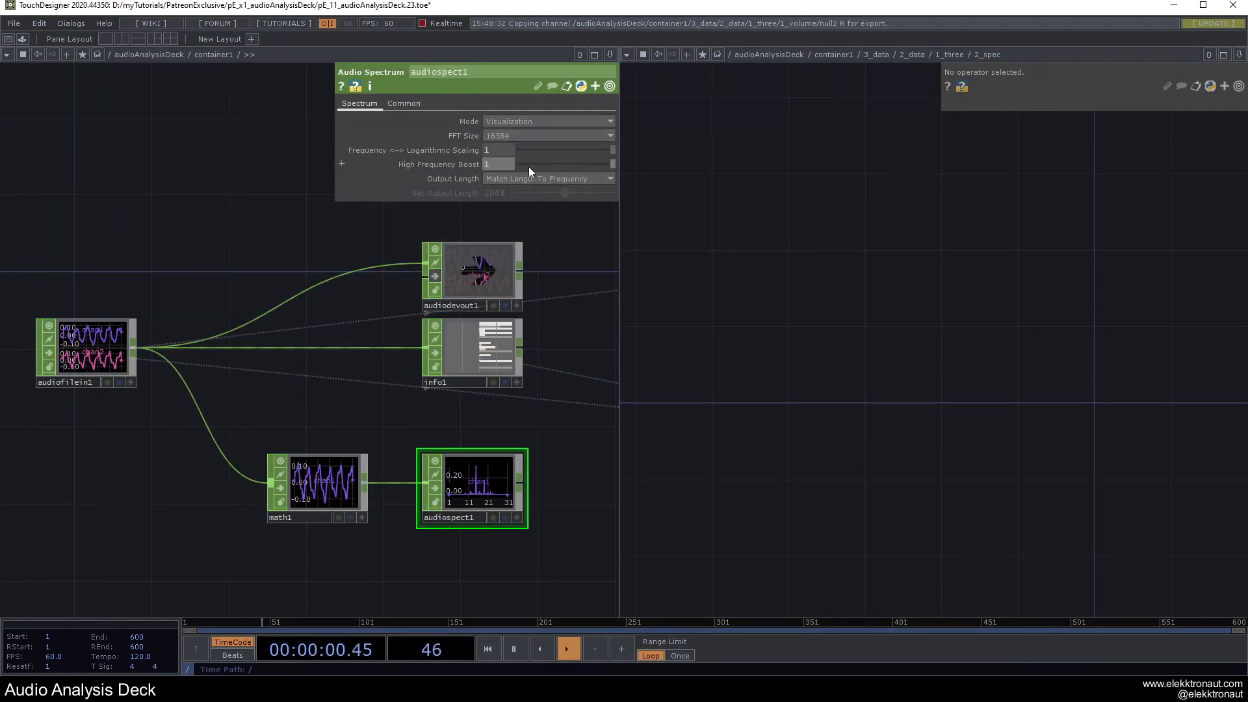
Append a null after audiospect1 and name it spec.
drag(492, 455, 439, 448)
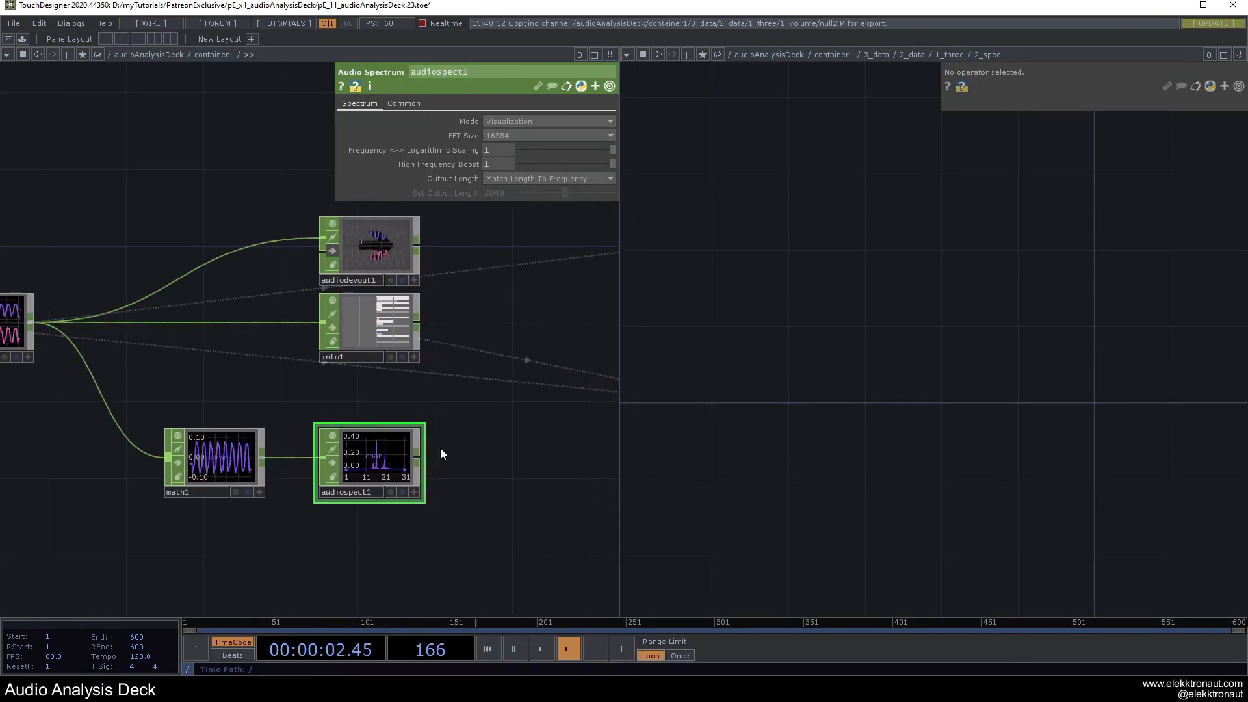
key(alt+n)
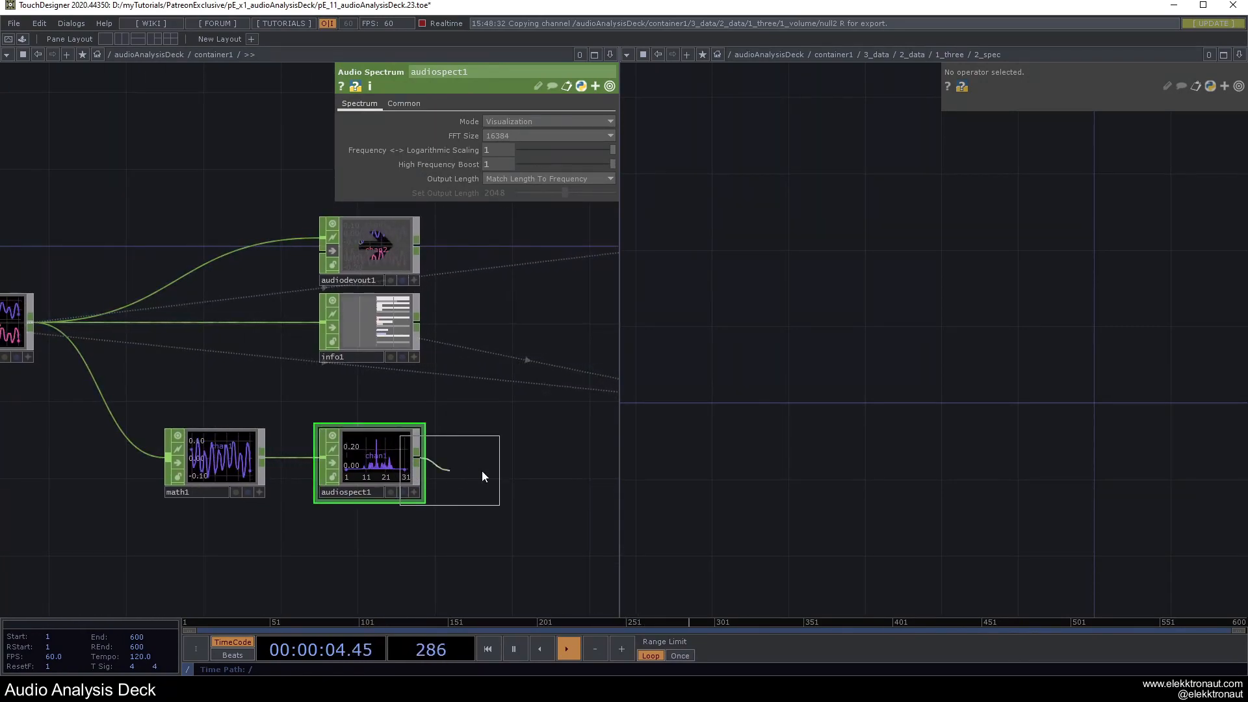
click(514, 473)
click(513, 491)
text(spec)
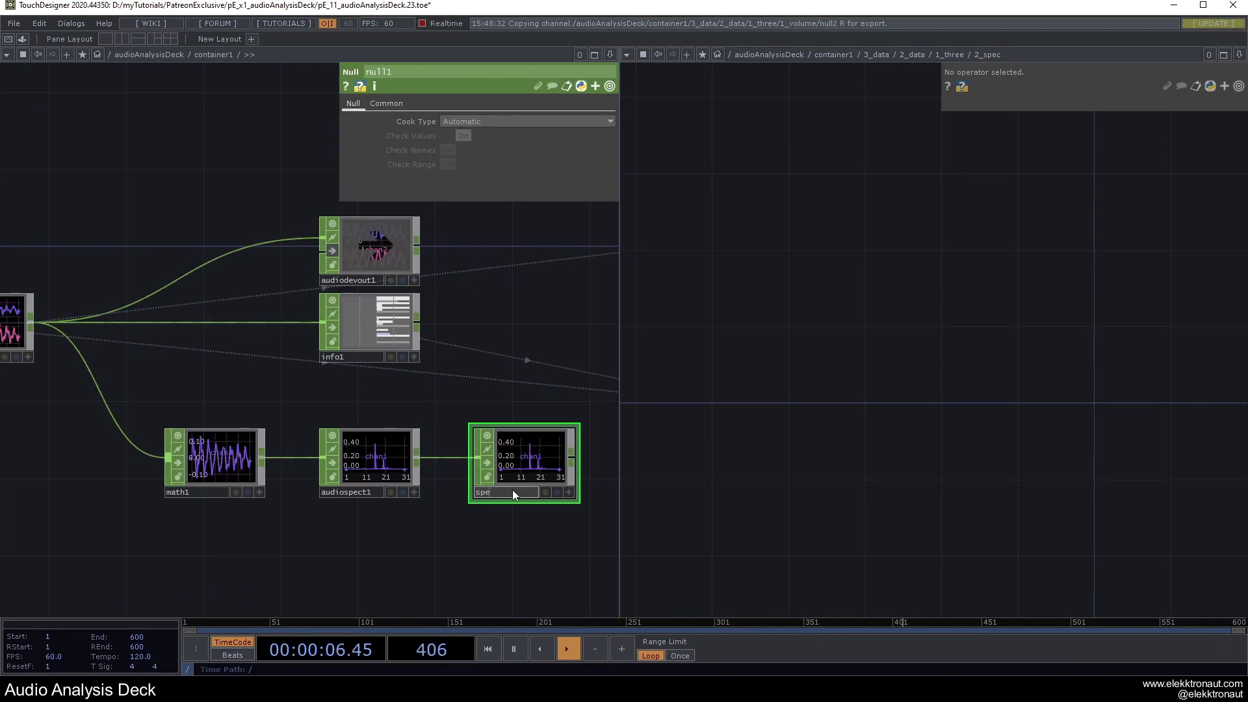
key(Return)
scroll(494, 429, down, 3)
drag(513, 389, 324, 394)
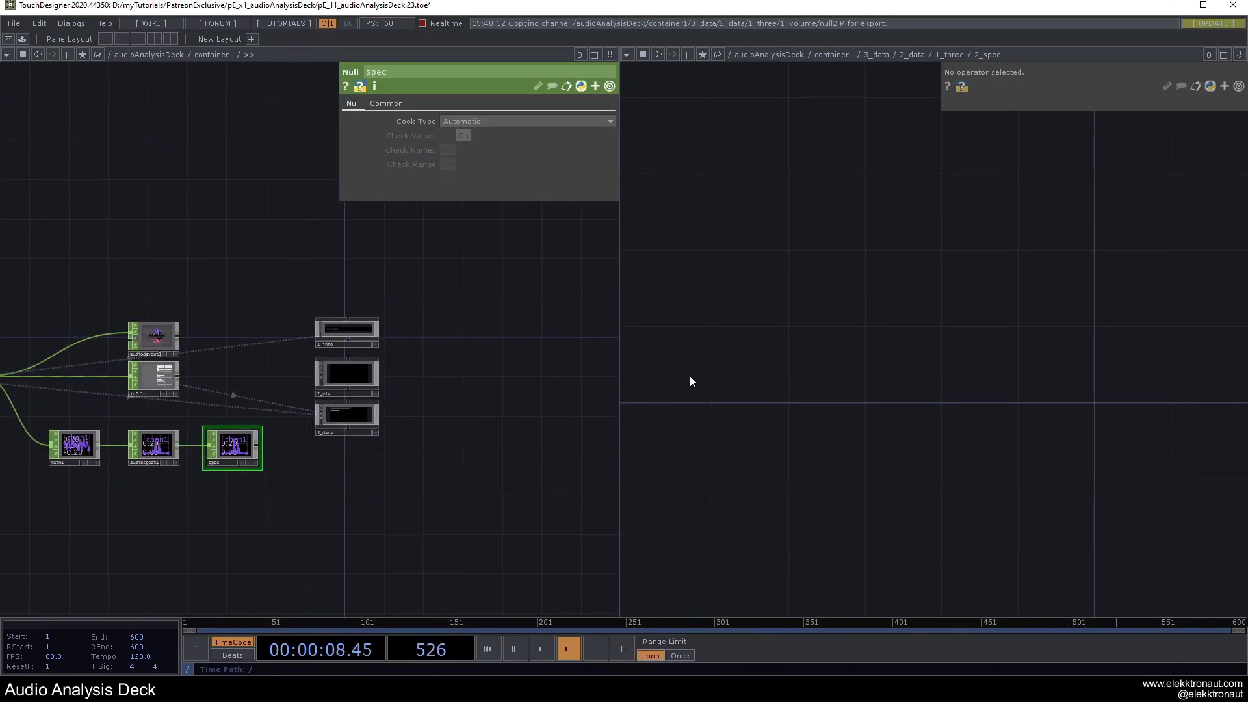
Add select1 in 2_spec, fed by the spec null, and rename its channel to sizeY.
key(Tab)
click(882, 419)
click(761, 403)
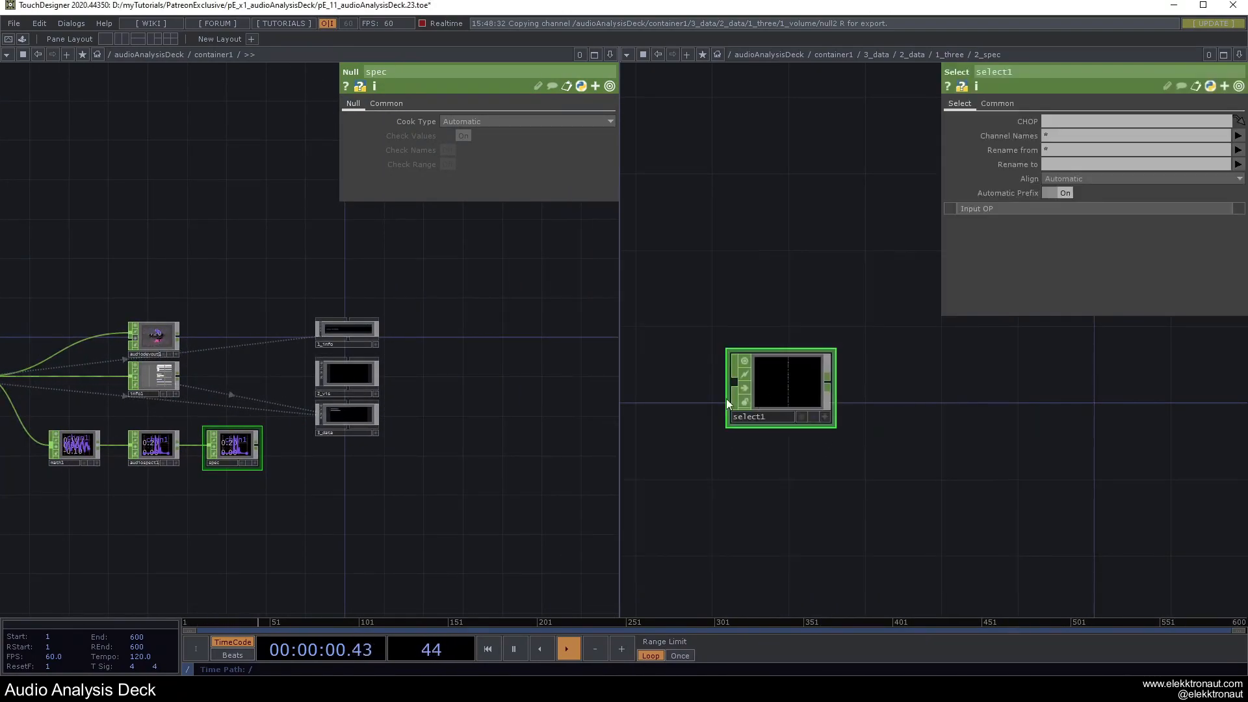
drag(718, 410, 777, 415)
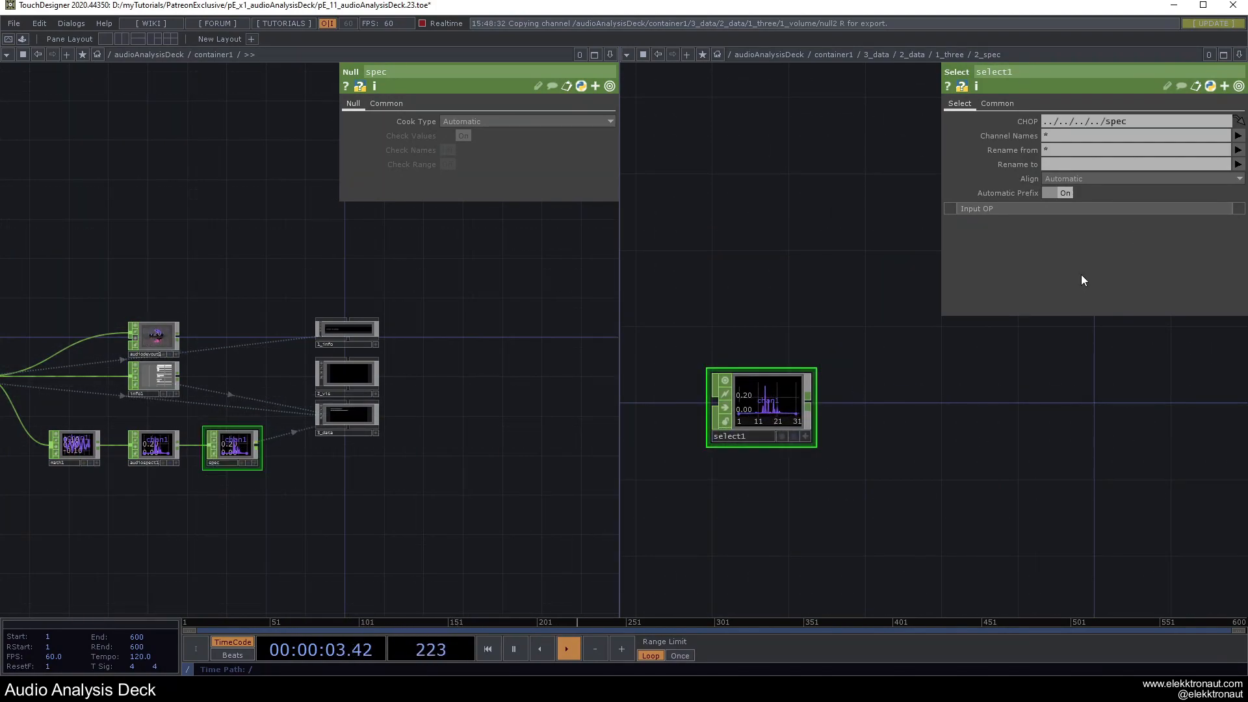
click(1082, 164)
text(size)
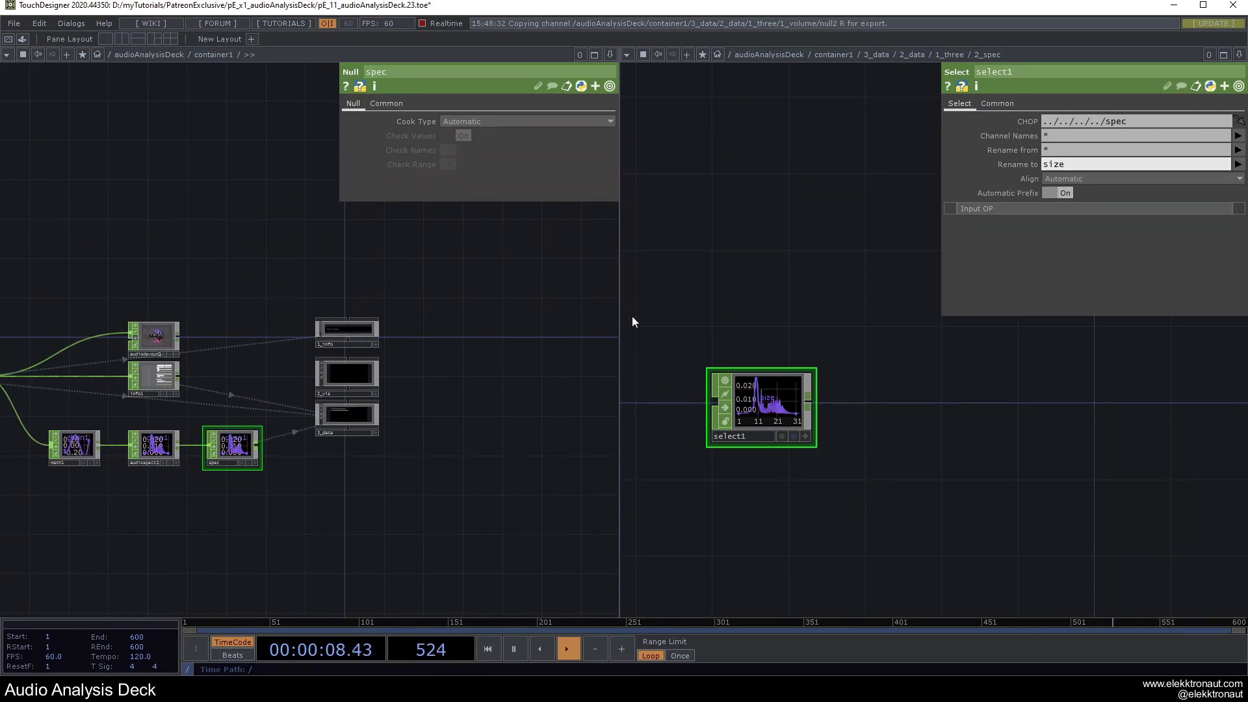
drag(618, 314, 344, 312)
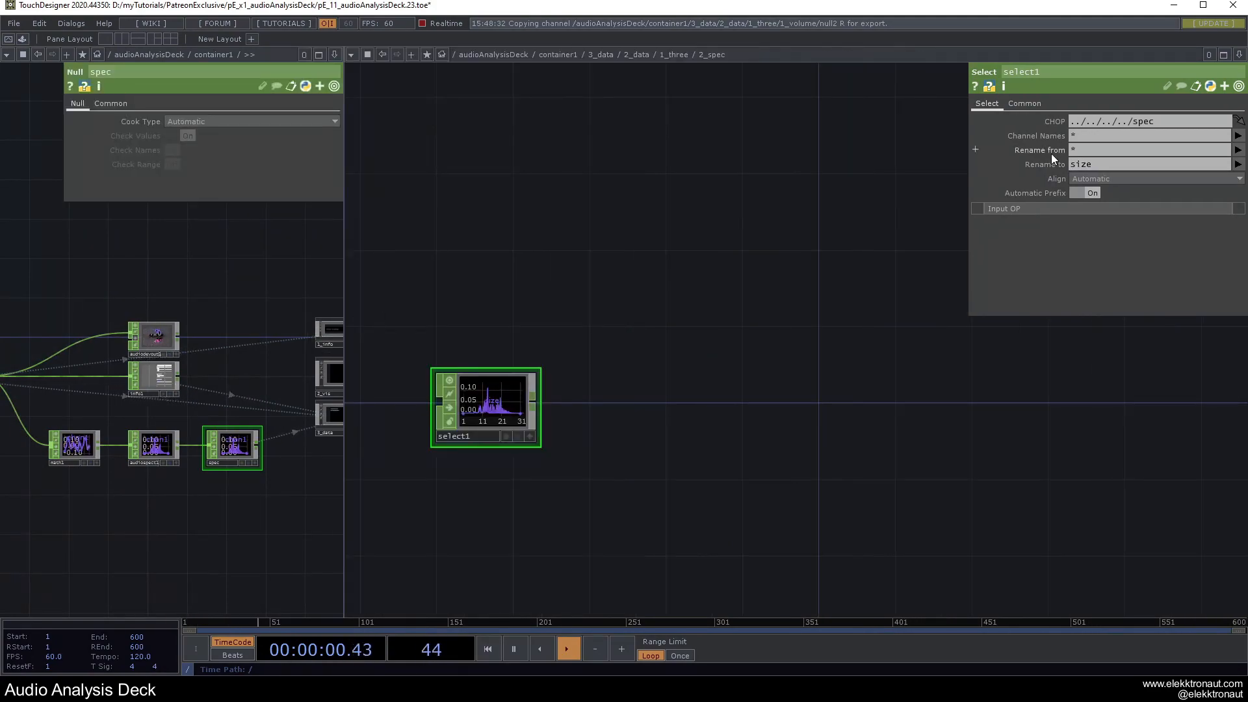
click(1117, 162)
text(Y)
key(Return)
scroll(514, 412, up, 4)
drag(641, 407, 657, 403)
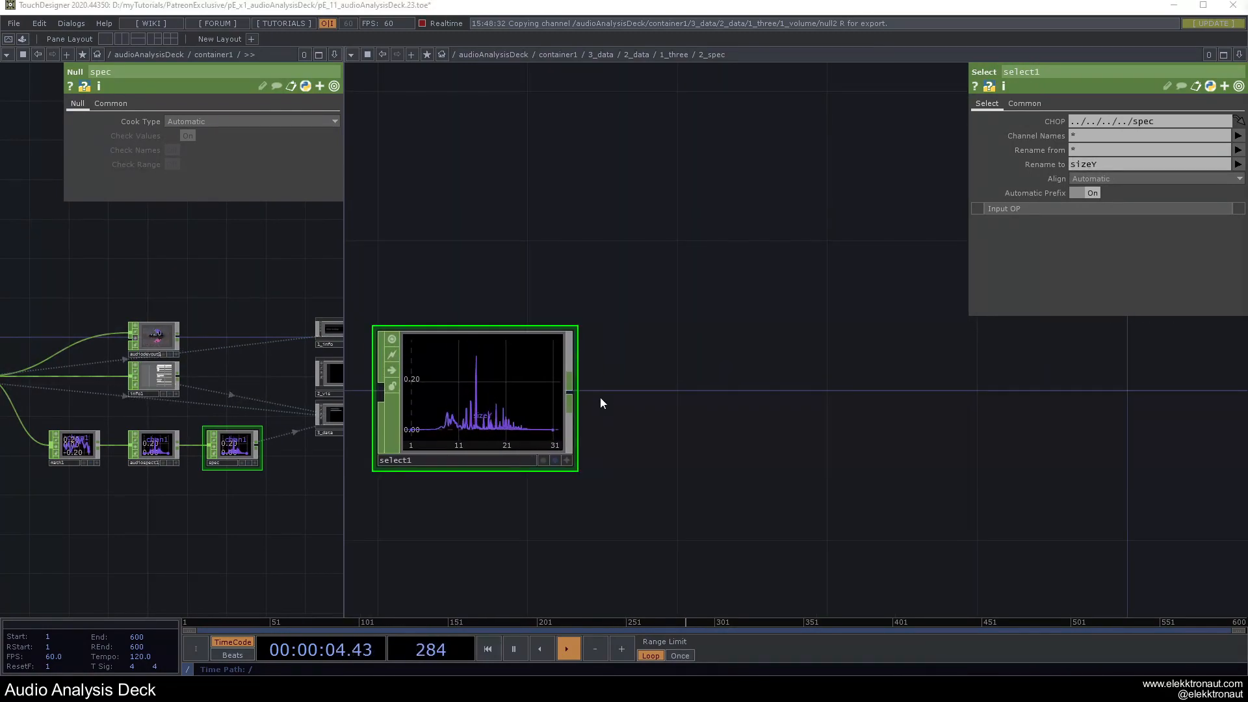
middle_click(507, 397)
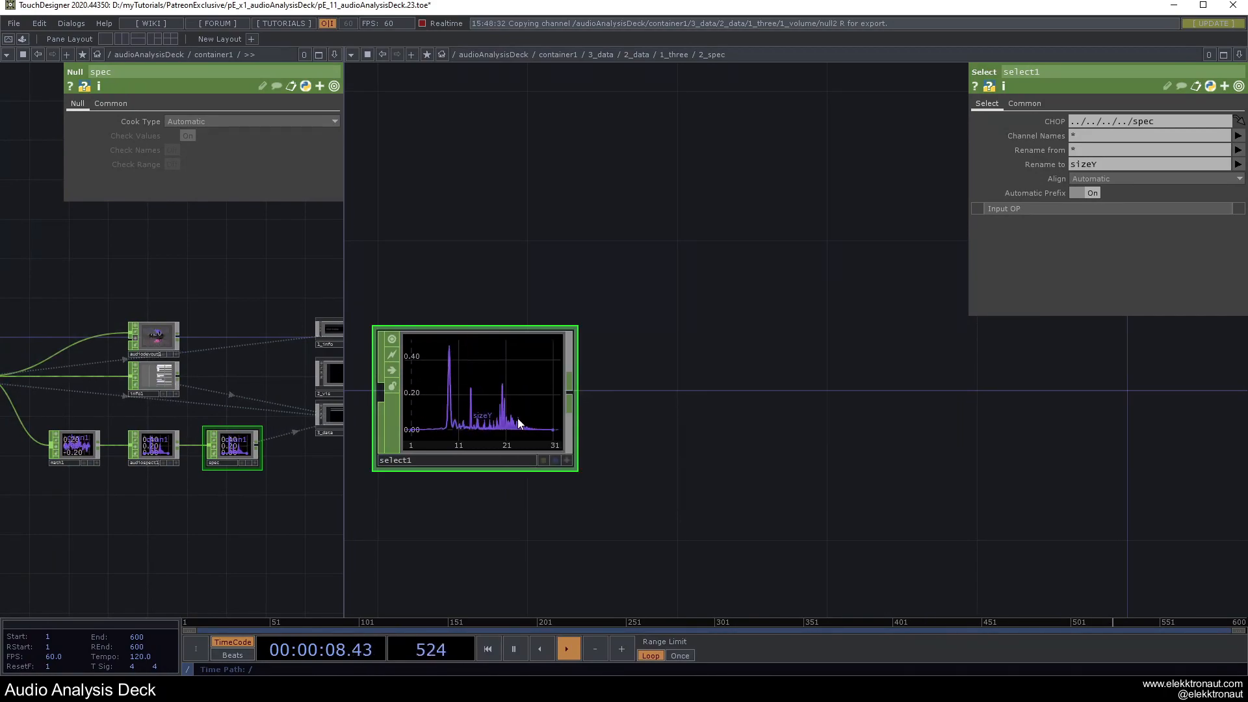
Add resample1 wired after select1.
right_click(572, 404)
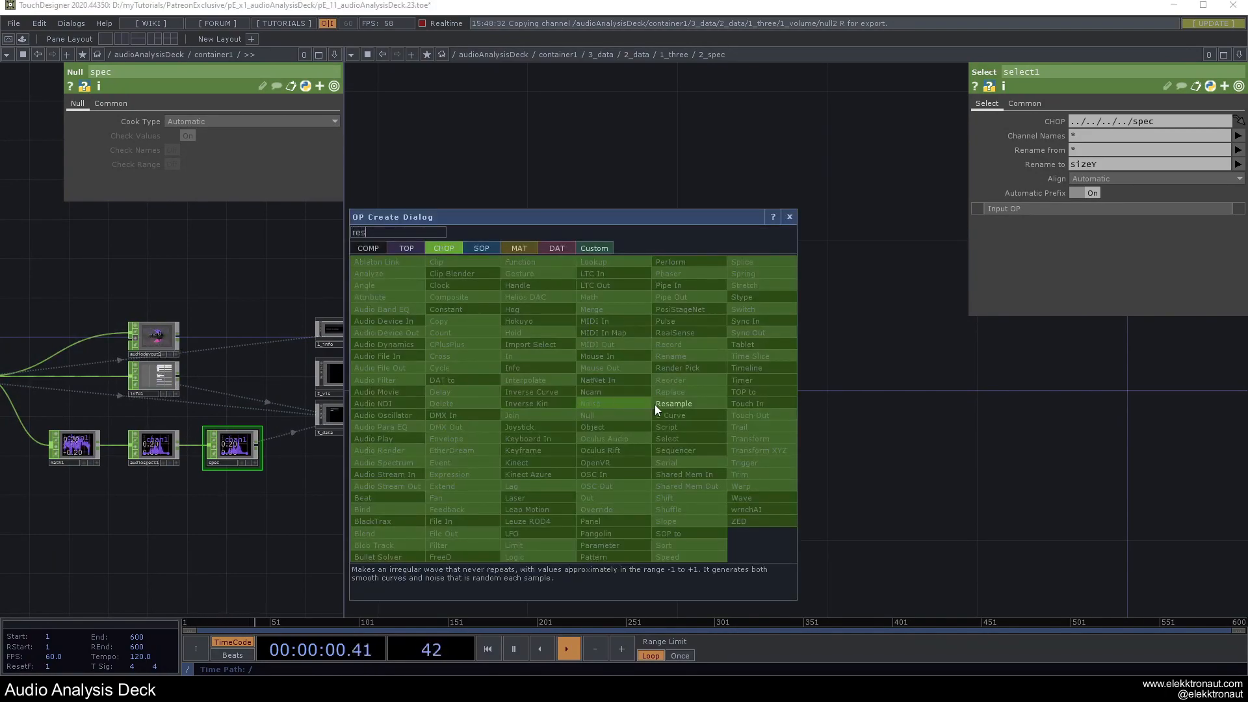
click(634, 407)
click(732, 401)
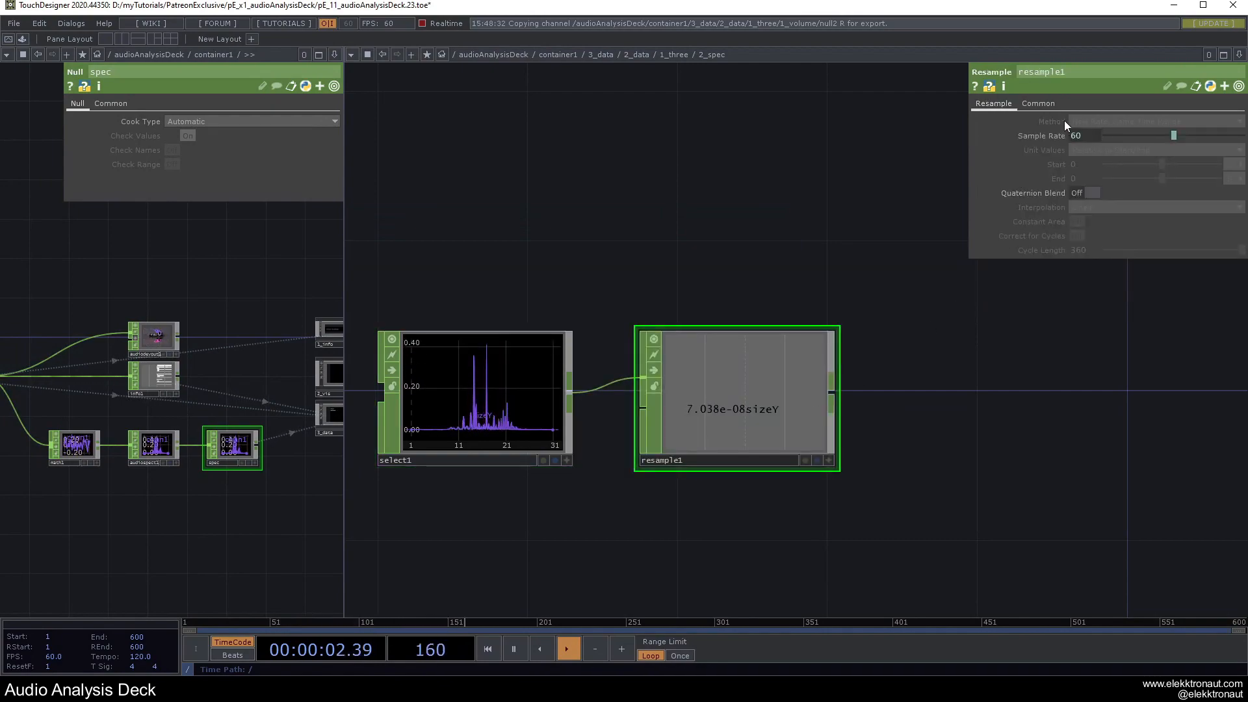
click(1048, 105)
click(1002, 103)
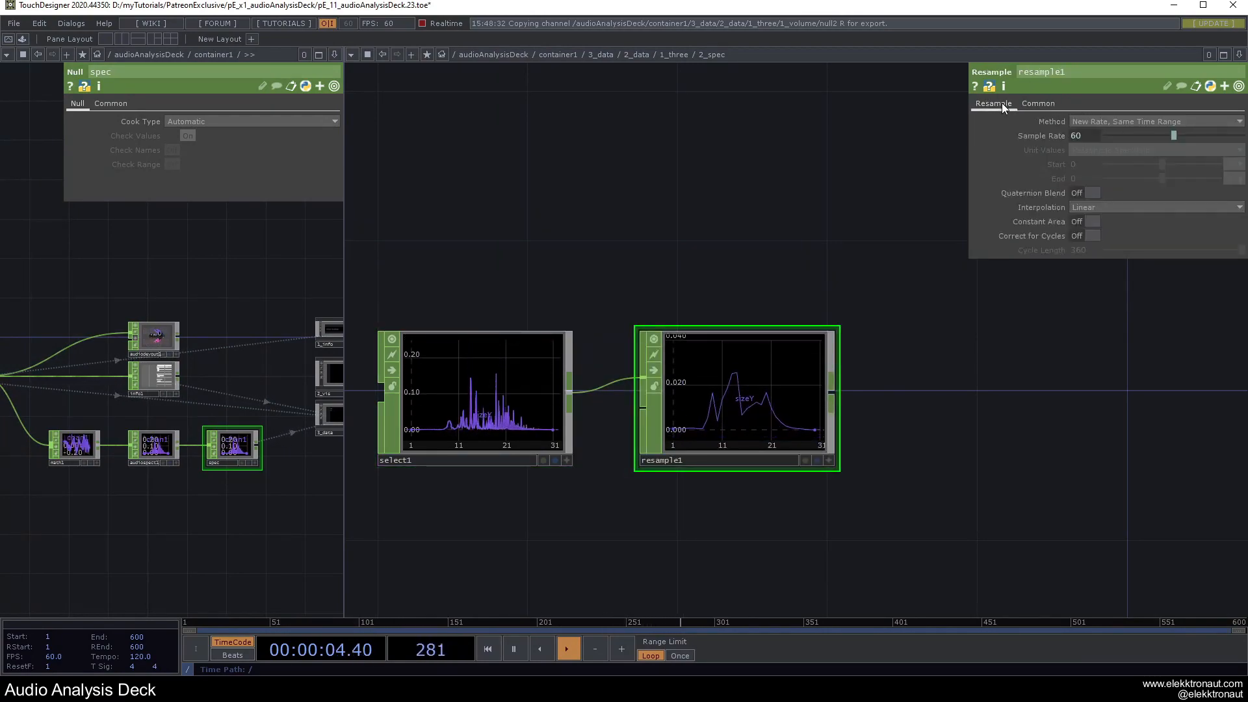
Set resample1 to New Rate, New Interval with absolute Start and End measured in samples.
click(1092, 121)
click(1105, 167)
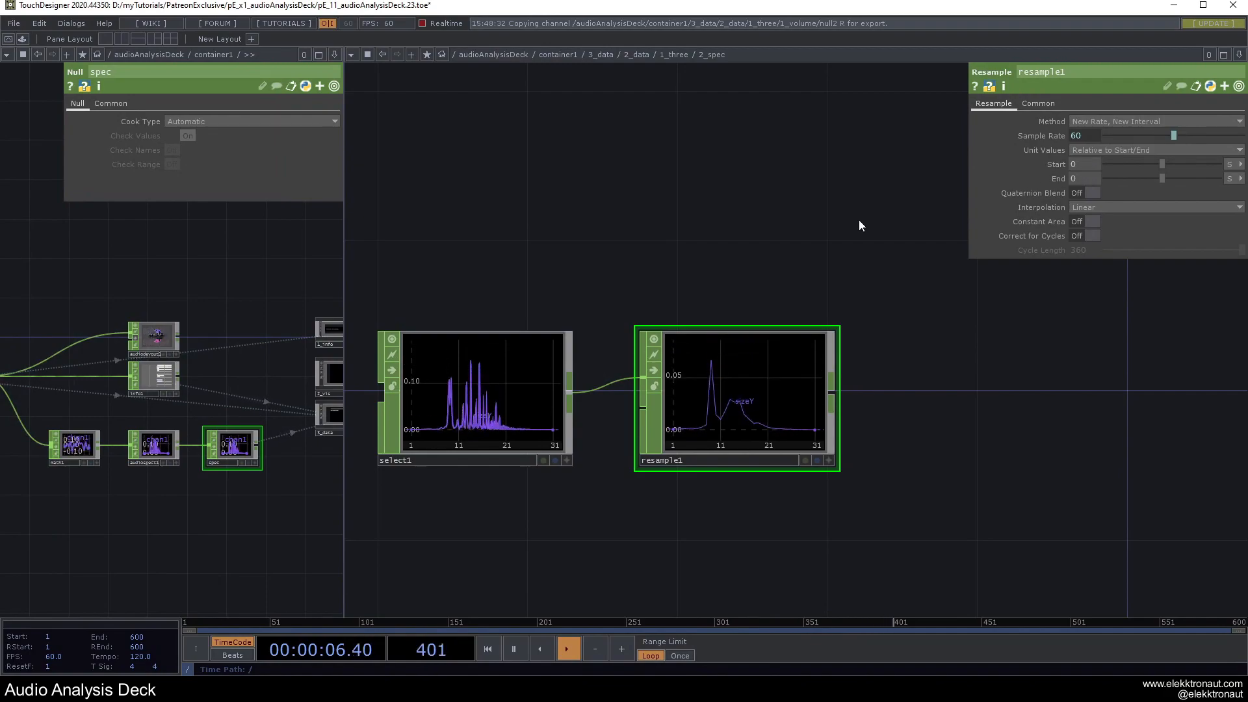
scroll(822, 276, up, 3)
click(1090, 150)
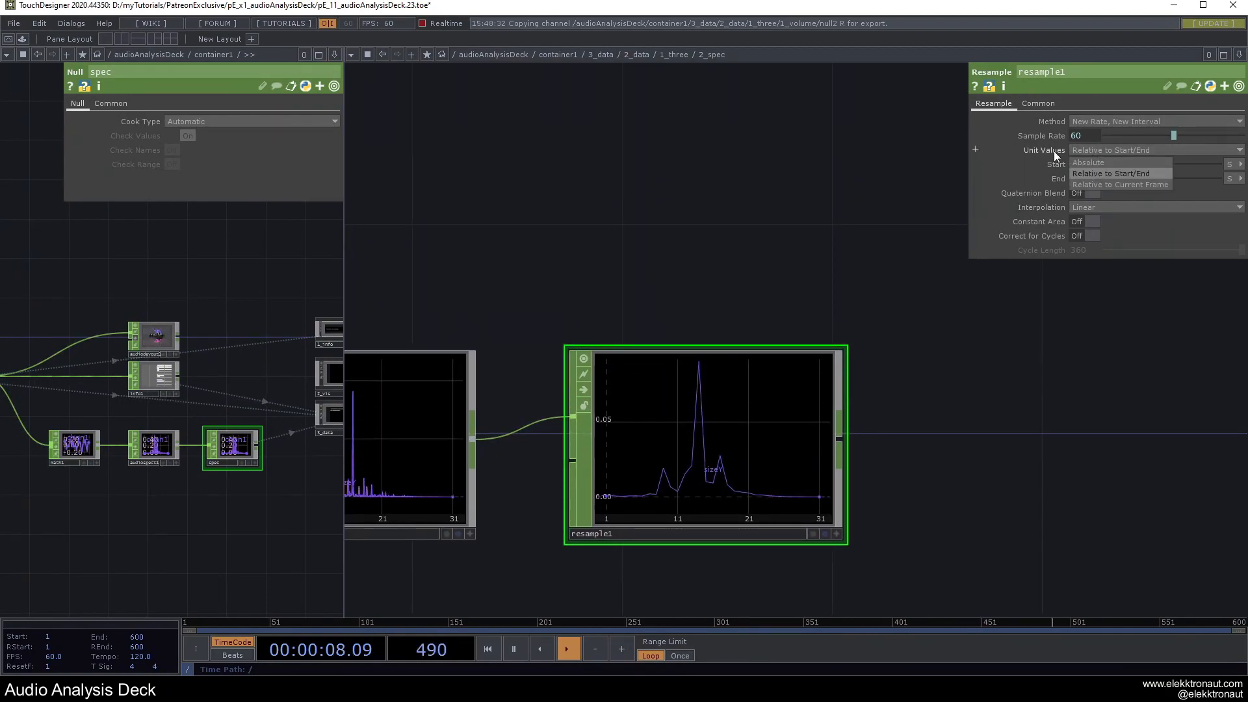
click(1092, 170)
click(1233, 165)
click(1232, 176)
click(1231, 179)
click(1229, 192)
Set resample1's End to 99 so it outputs 100 samples.
click(1096, 180)
text(100)
key(Return)
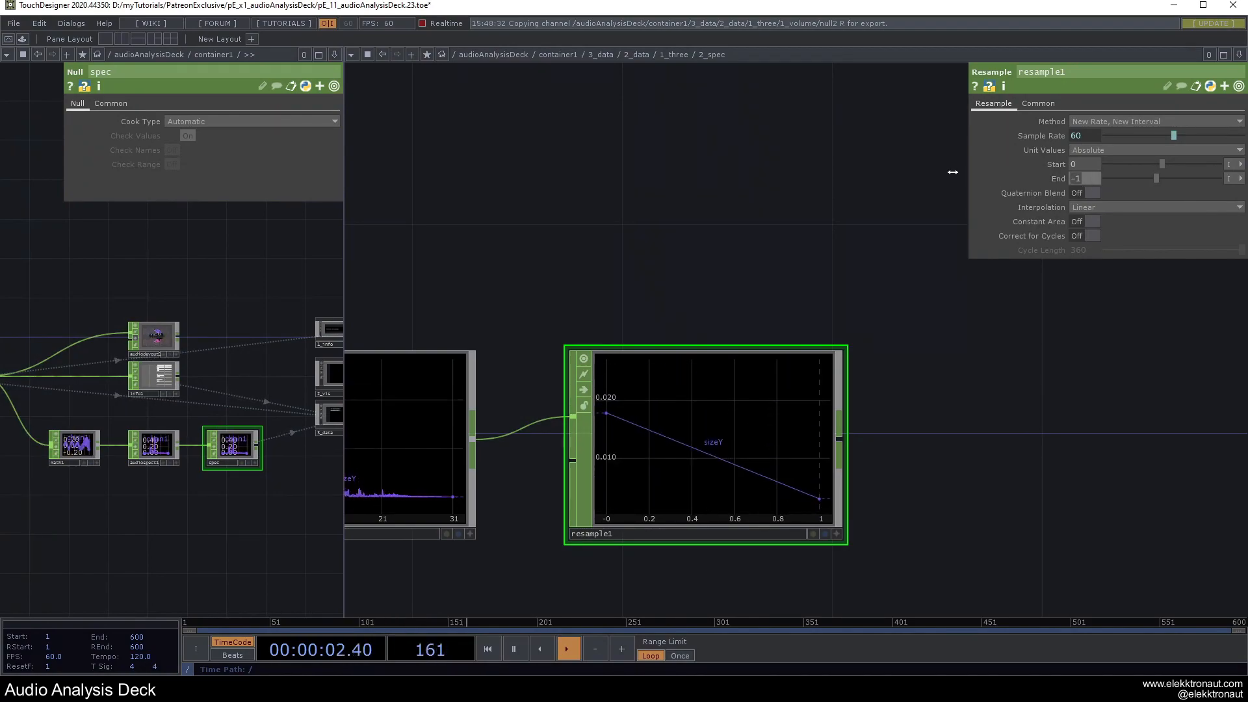
middle_click(718, 380)
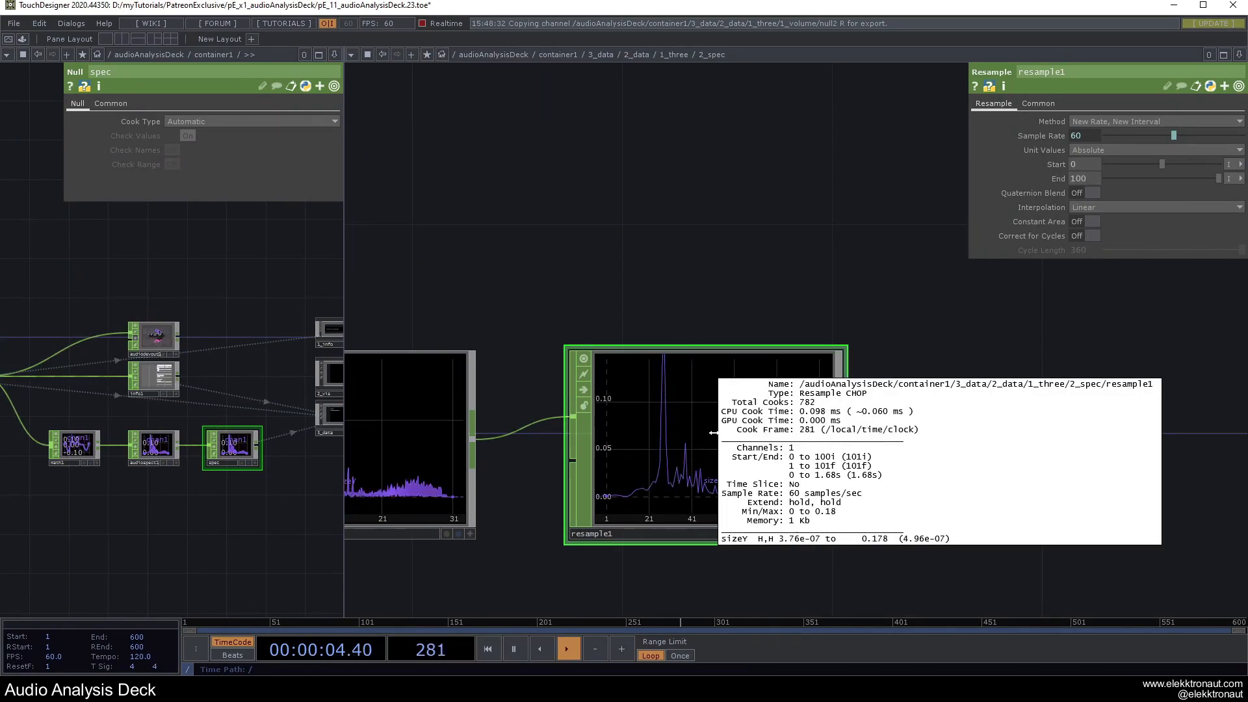
click(1085, 180)
text(99)
key(Return)
middle_click(768, 355)
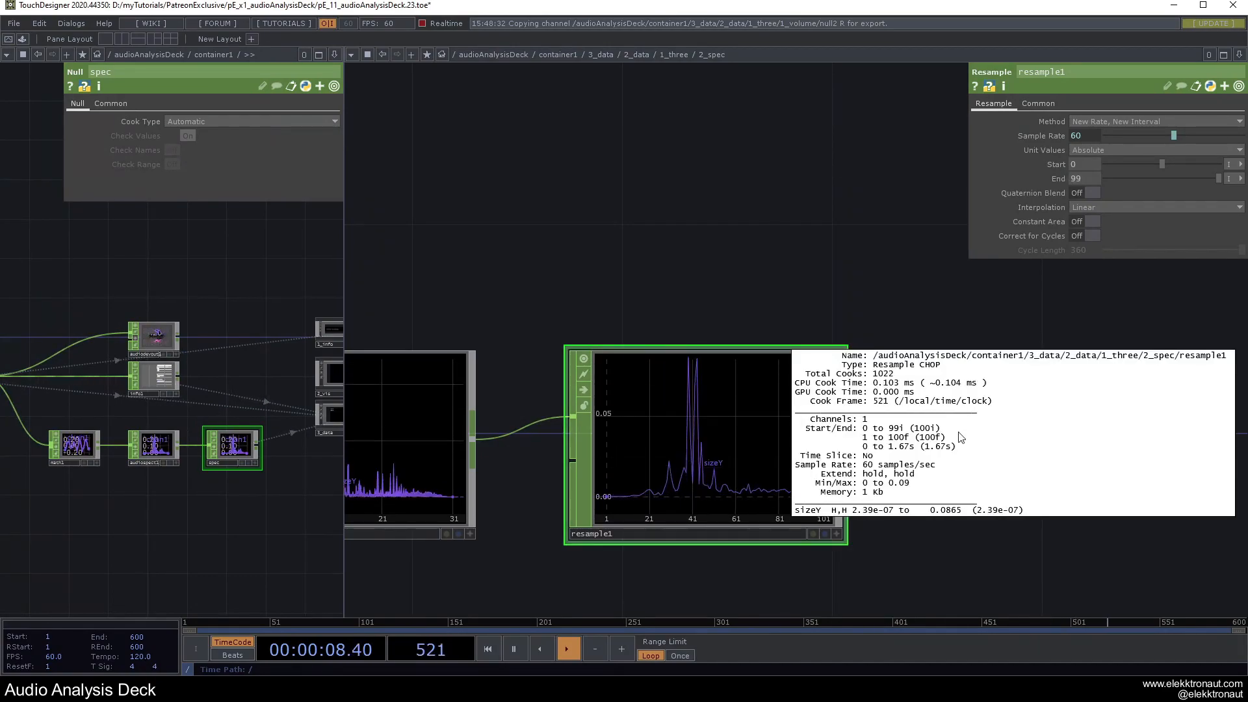
scroll(764, 291, down, 3)
drag(761, 245, 680, 317)
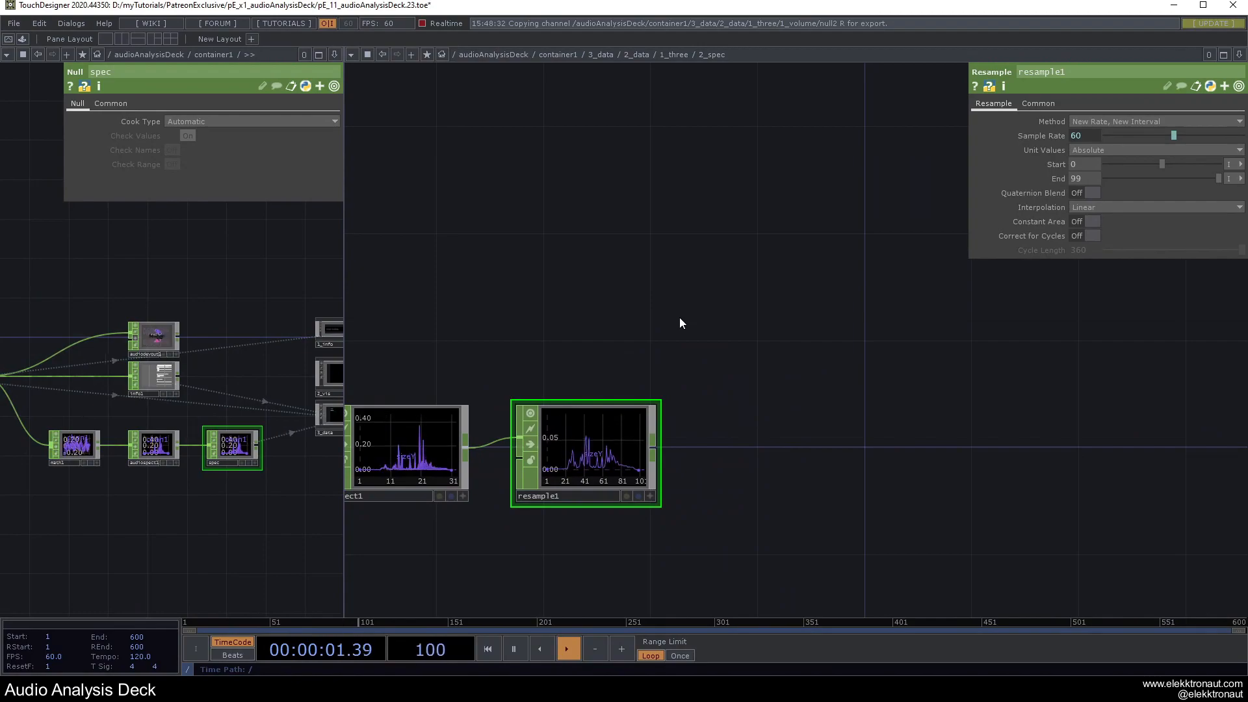
Chain math1 and then merge1 after resample1.
right_click(654, 450)
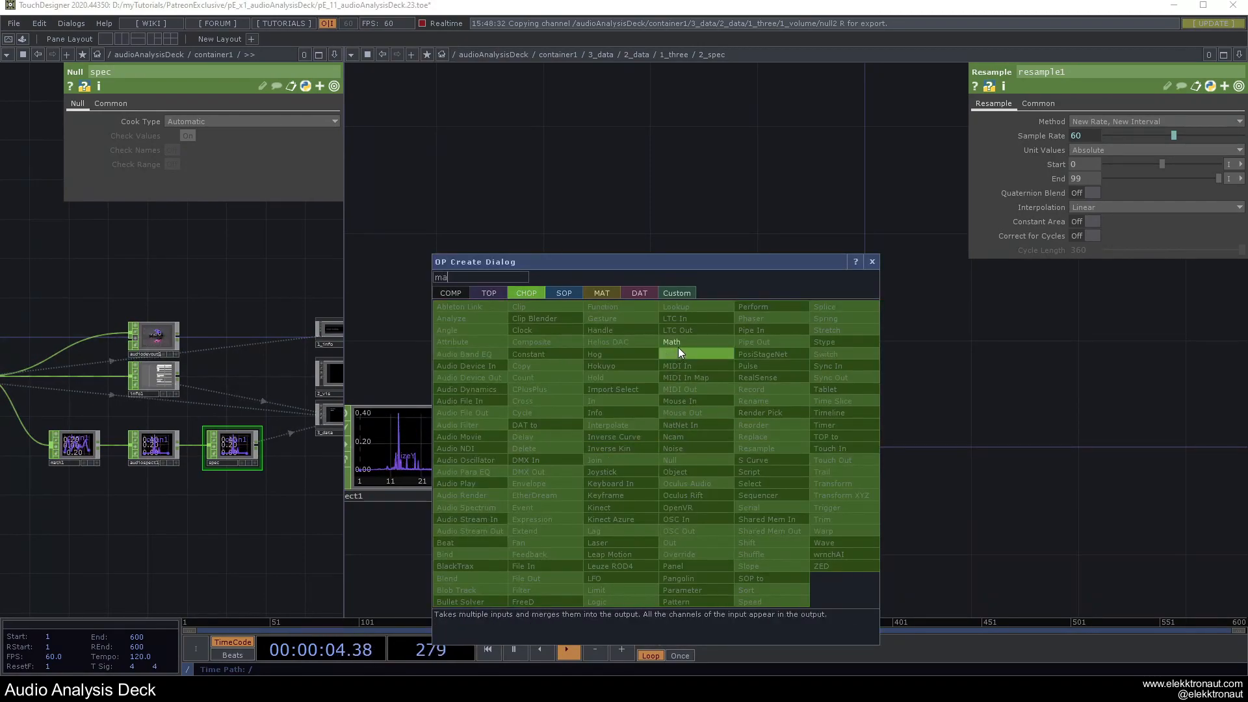
click(676, 344)
click(810, 449)
drag(782, 361, 637, 338)
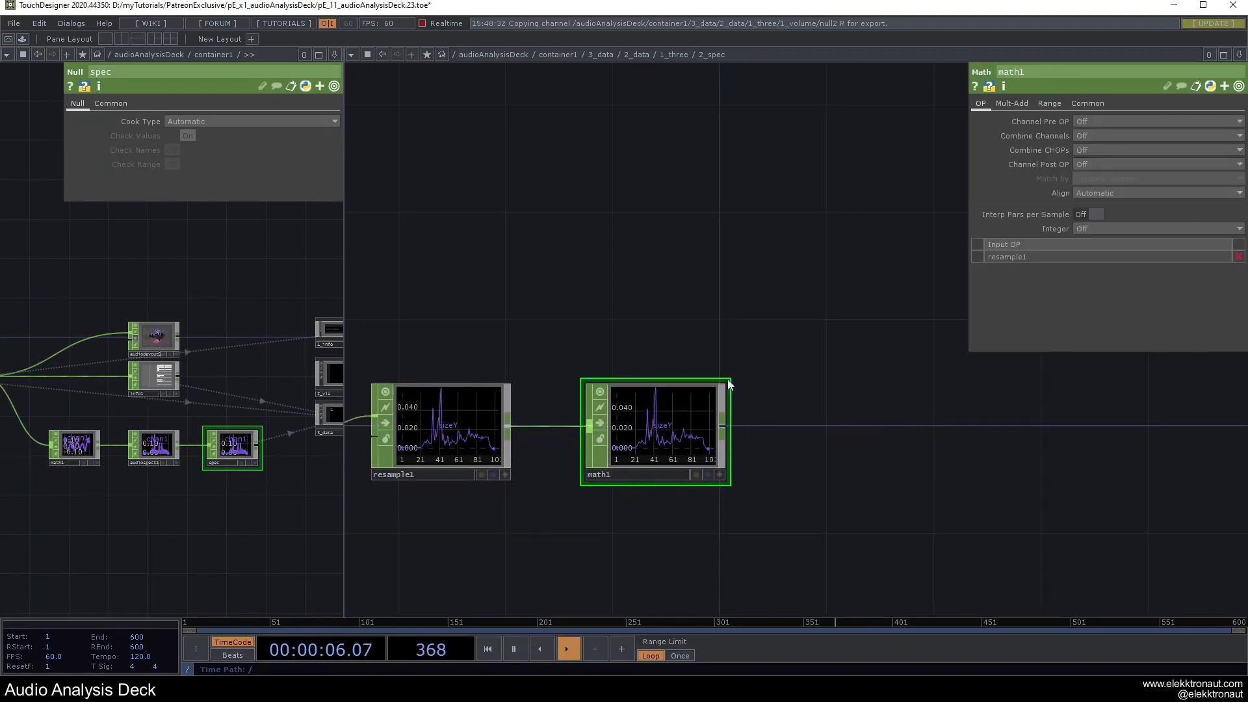
right_click(724, 432)
text(m)
click(745, 336)
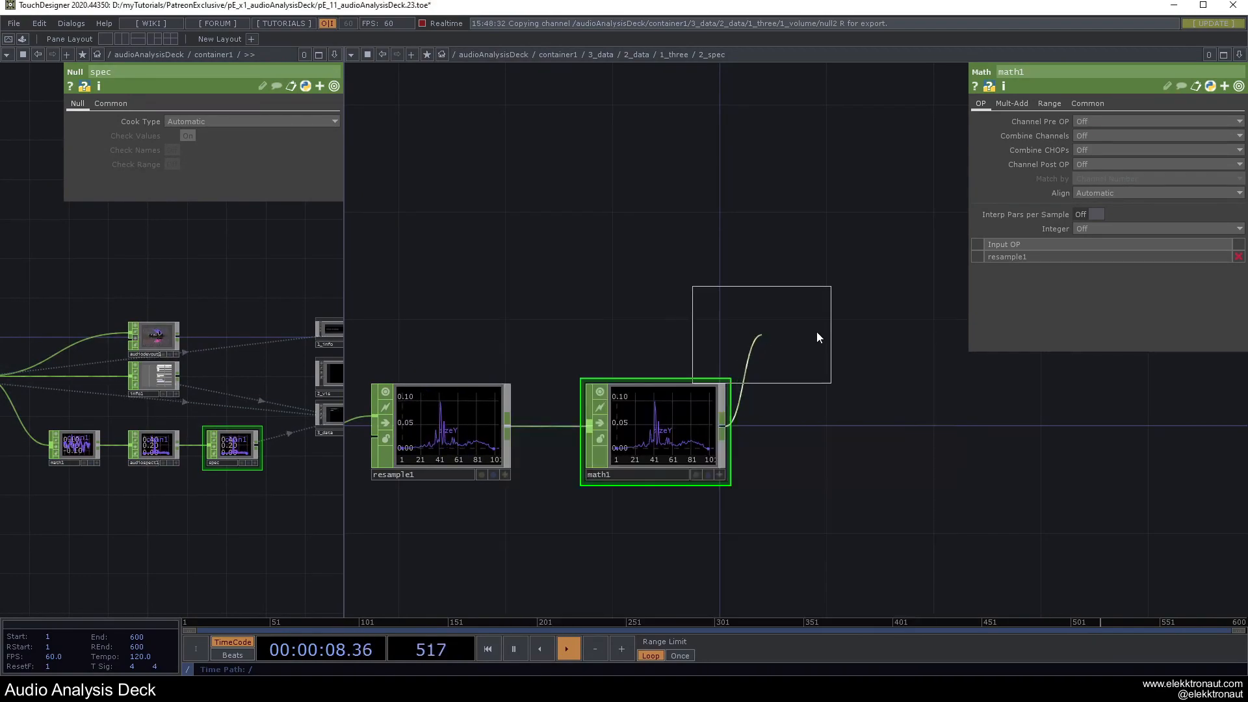
click(949, 296)
drag(716, 278, 832, 315)
Add a pattern1 CHOP to the network and move select1 further left.
key(Tab)
text(pa)
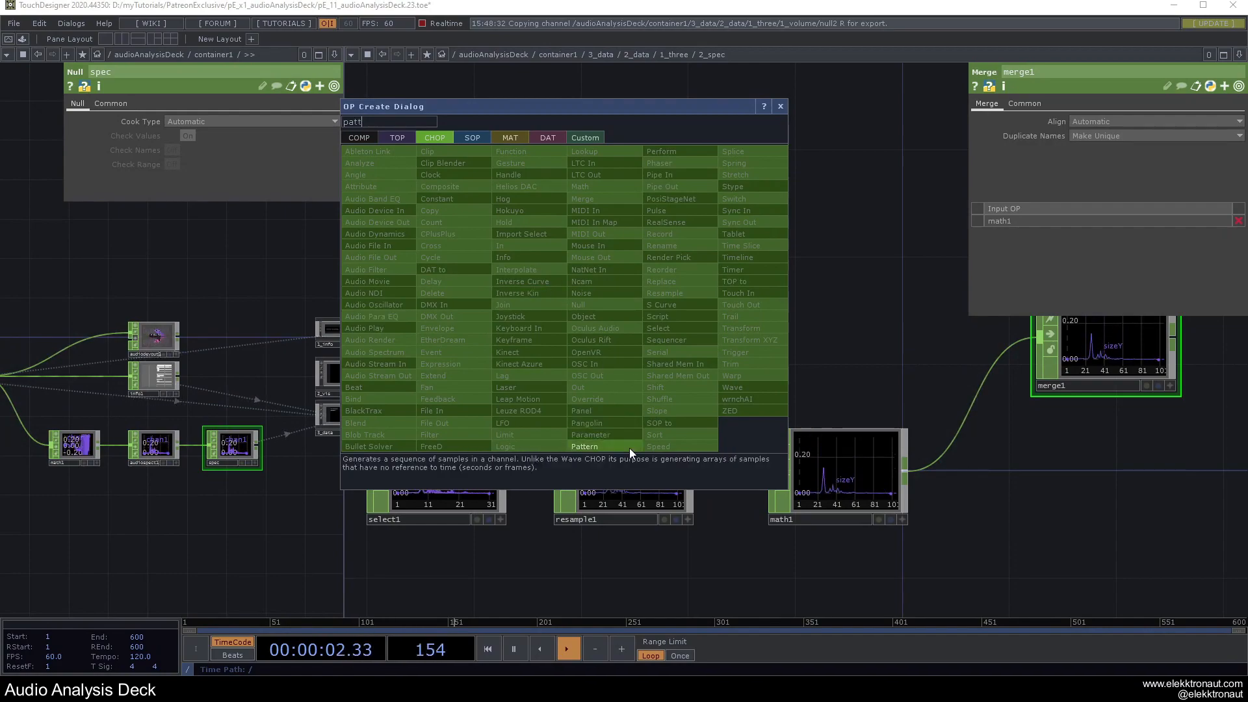
click(630, 448)
click(627, 216)
scroll(633, 312, down, 3)
drag(633, 312, 605, 341)
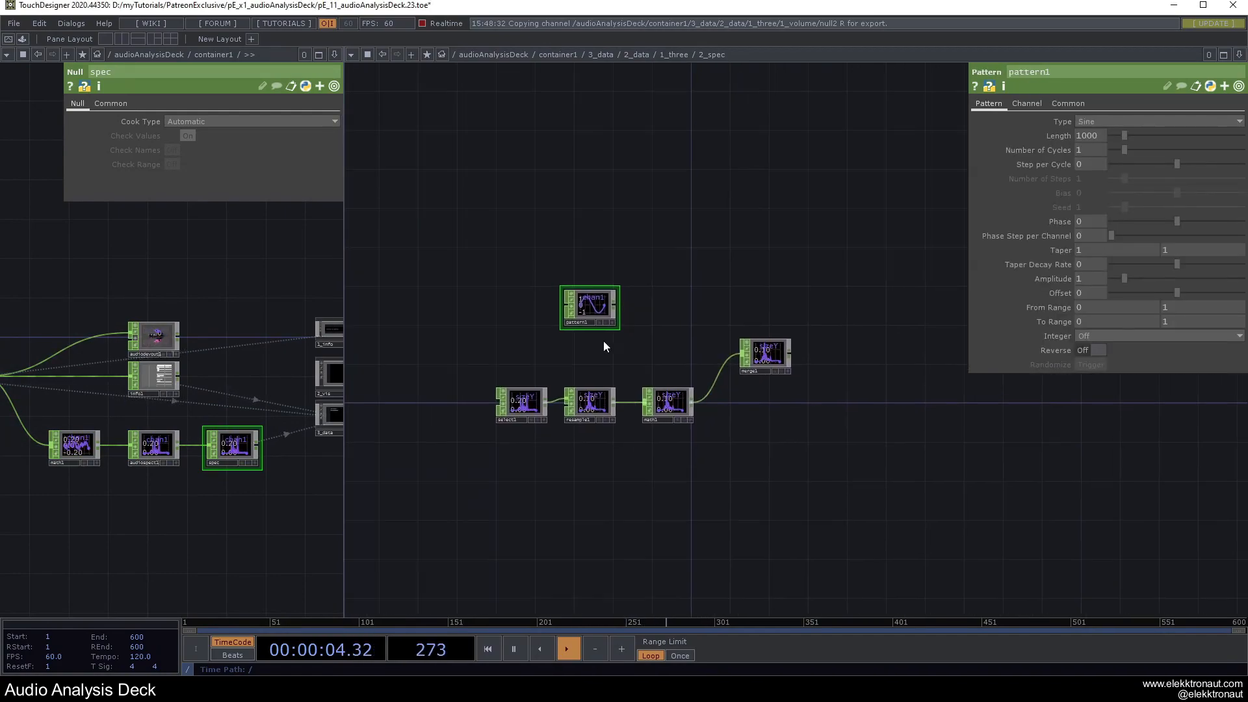
scroll(606, 340, up, 1)
drag(478, 438, 411, 438)
drag(699, 361, 671, 373)
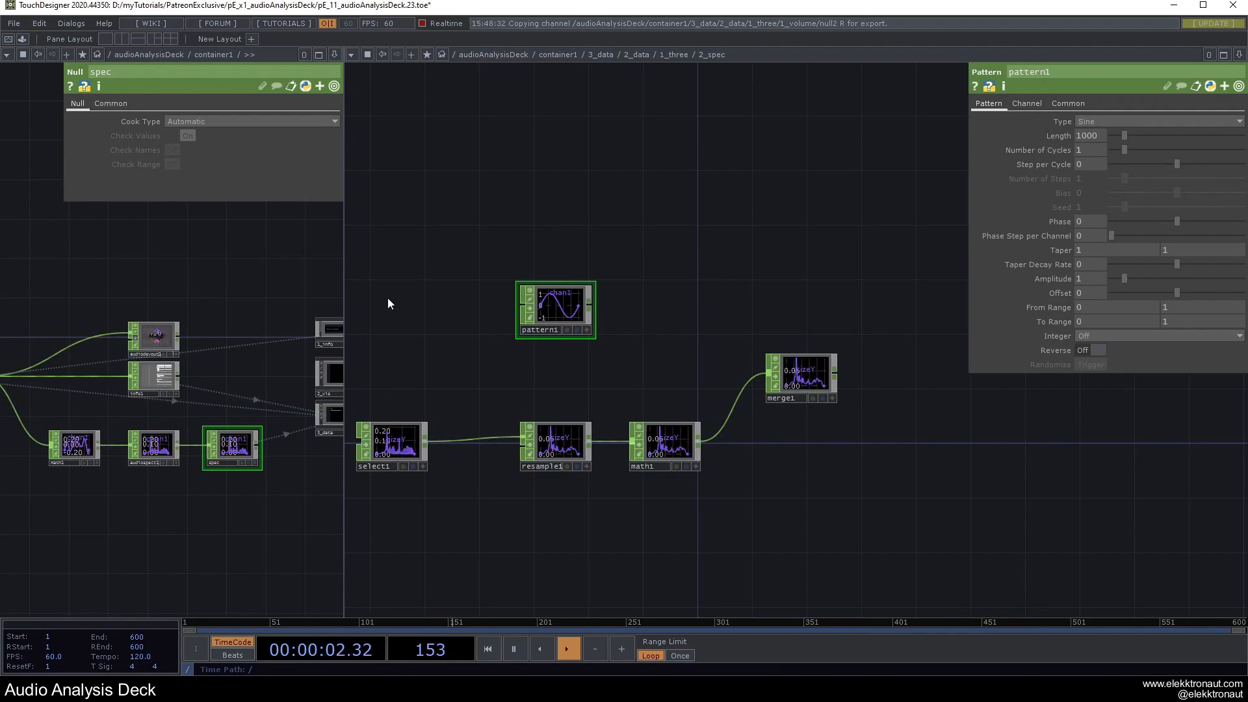
Set pattern1's type to Ramp and line it up above resample1.
click(1130, 120)
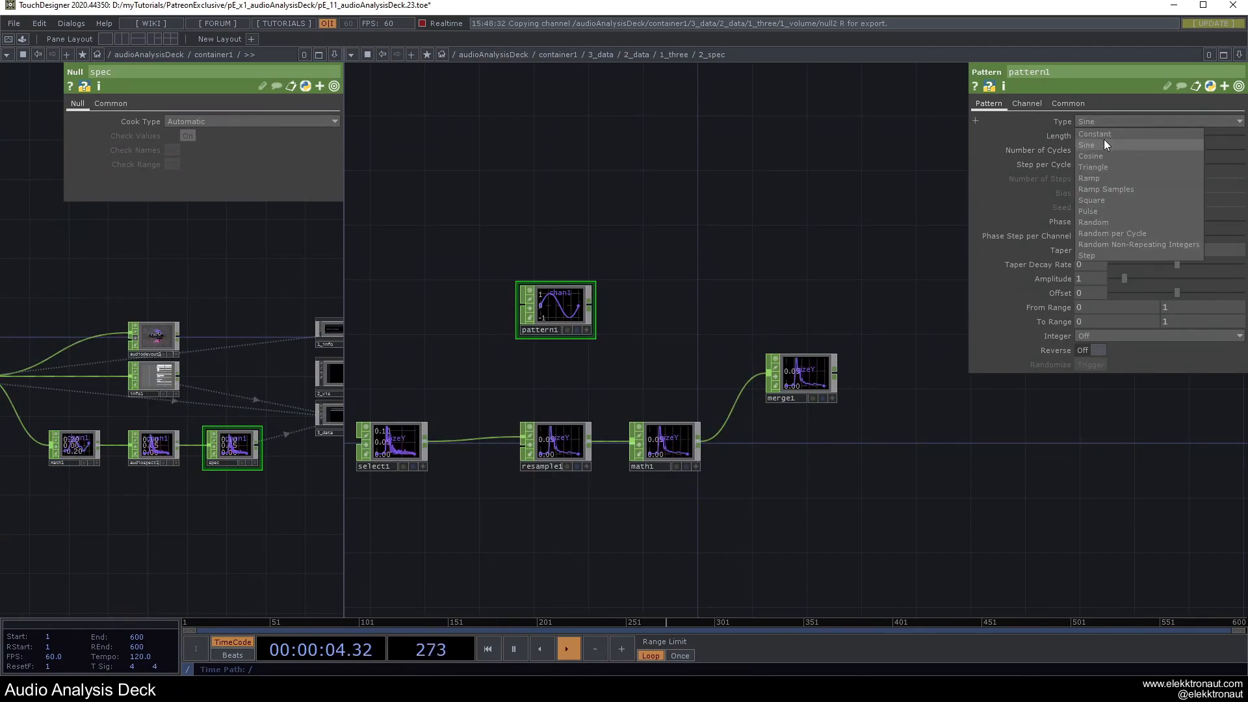
click(1101, 174)
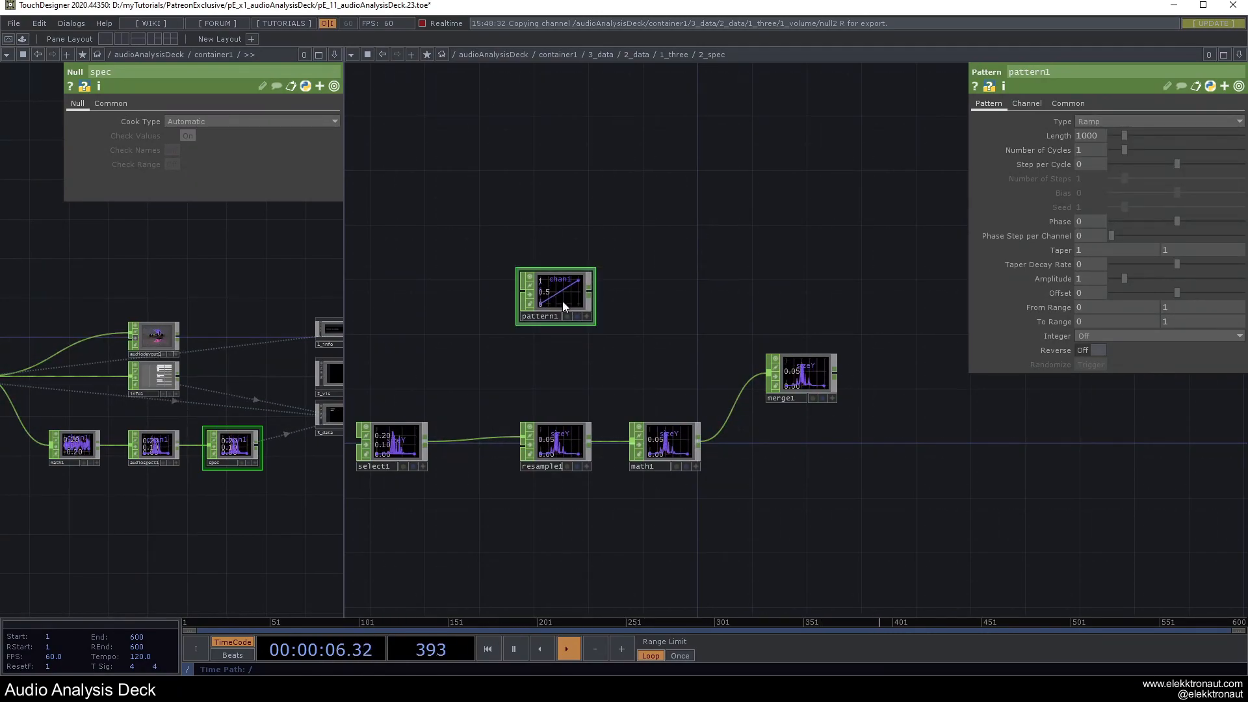
drag(563, 302, 577, 316)
drag(742, 293, 730, 298)
drag(568, 303, 554, 304)
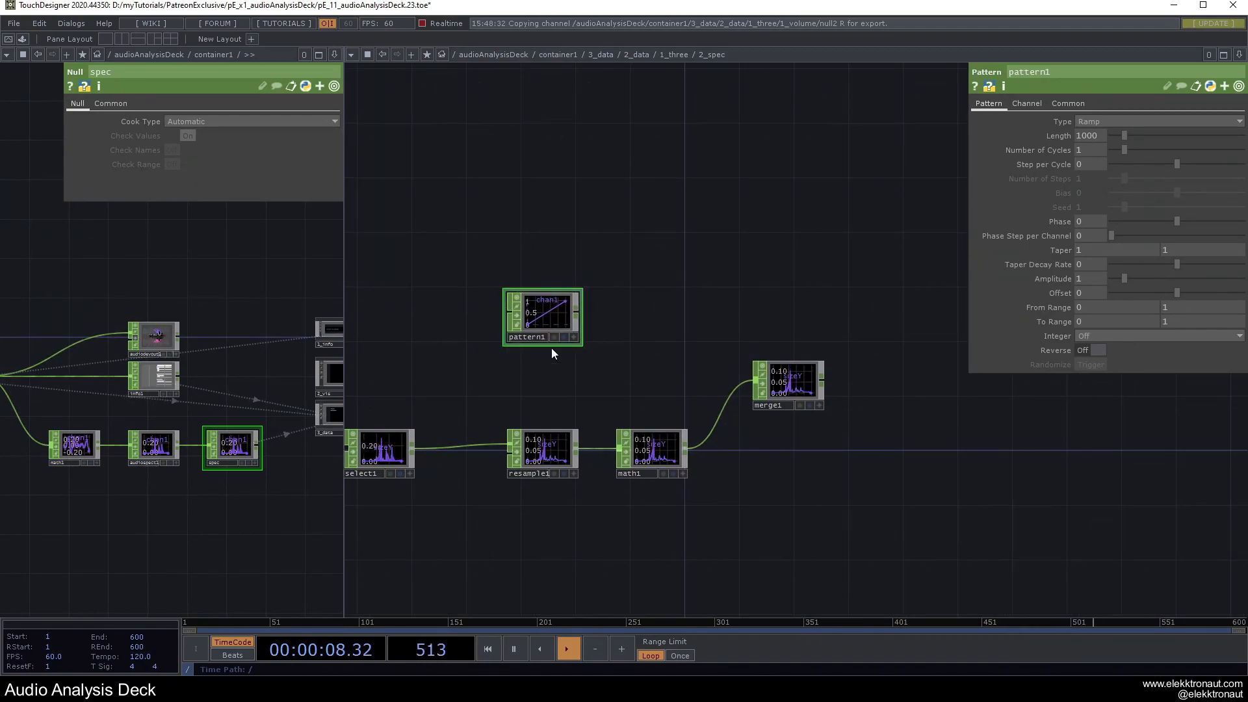
scroll(547, 451, up, 5)
click(541, 476)
scroll(557, 475, down, 4)
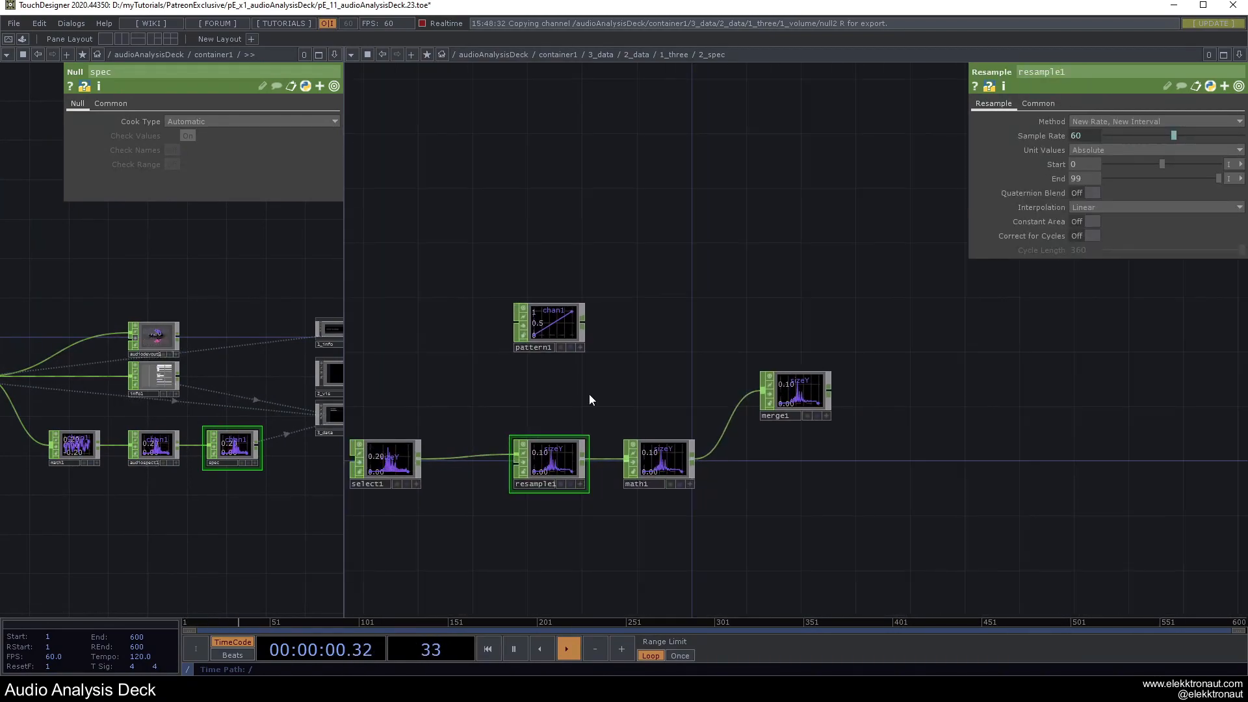
drag(576, 398, 511, 400)
click(493, 333)
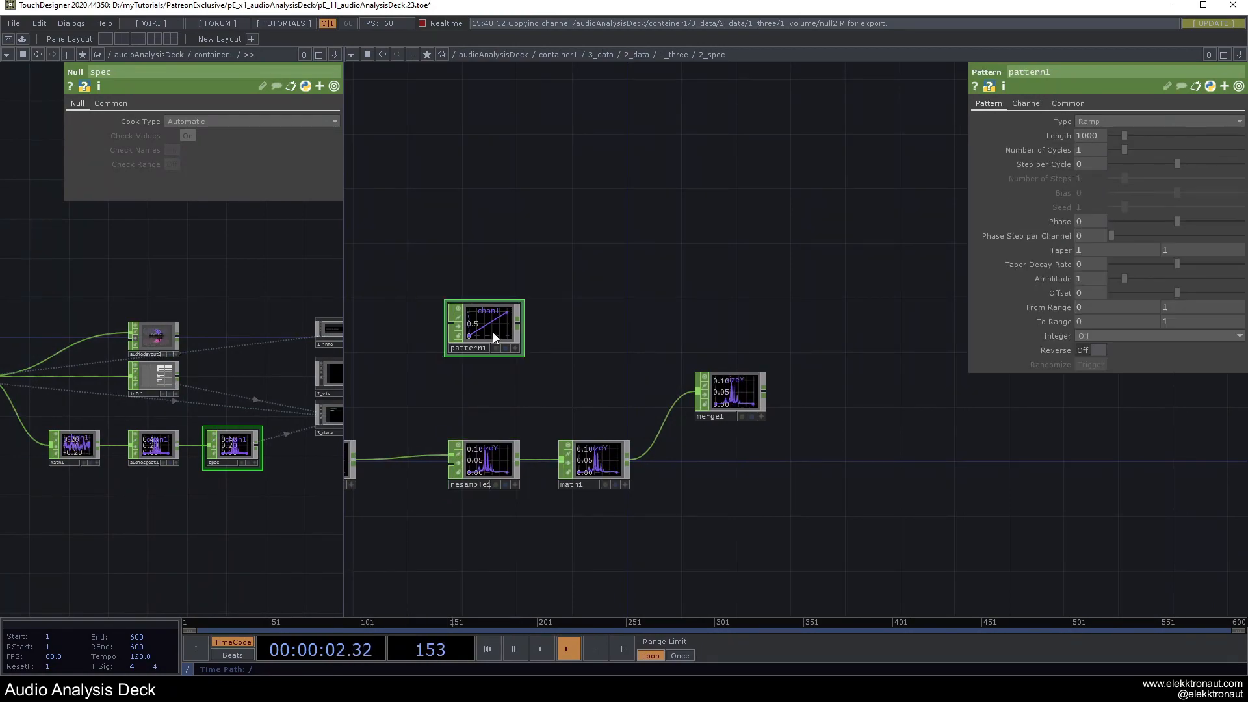
scroll(514, 351, up, 2)
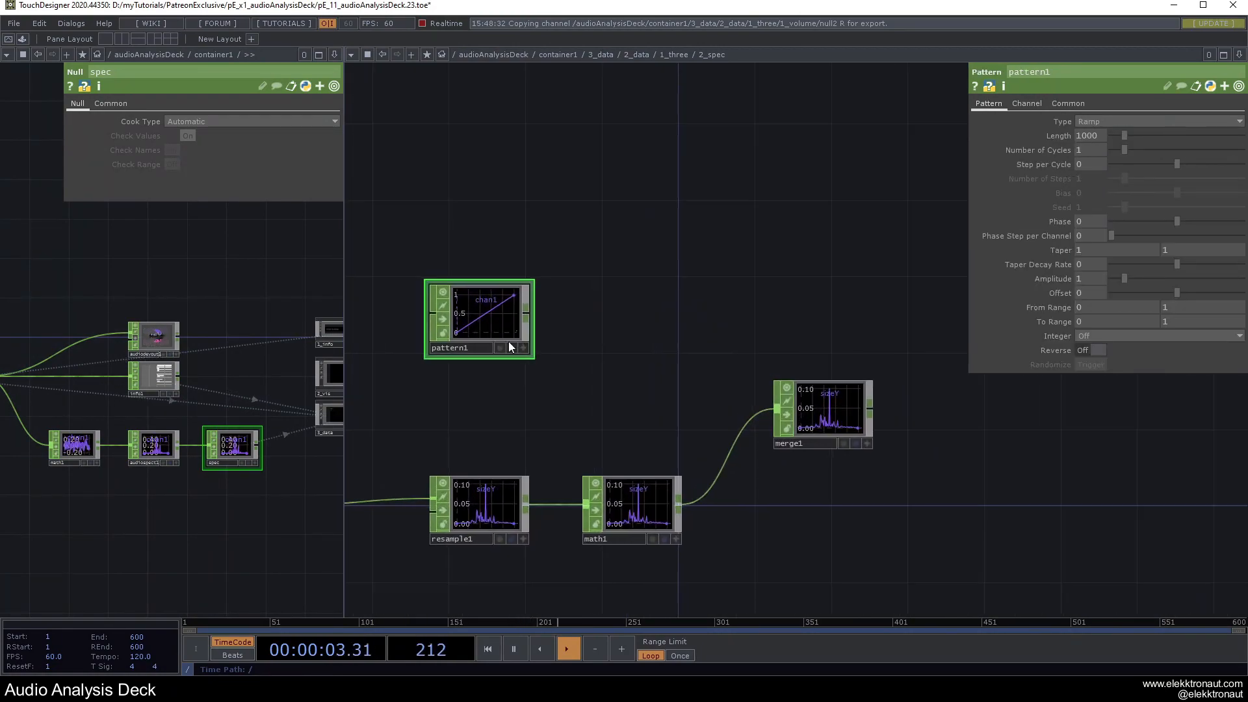
click(1028, 104)
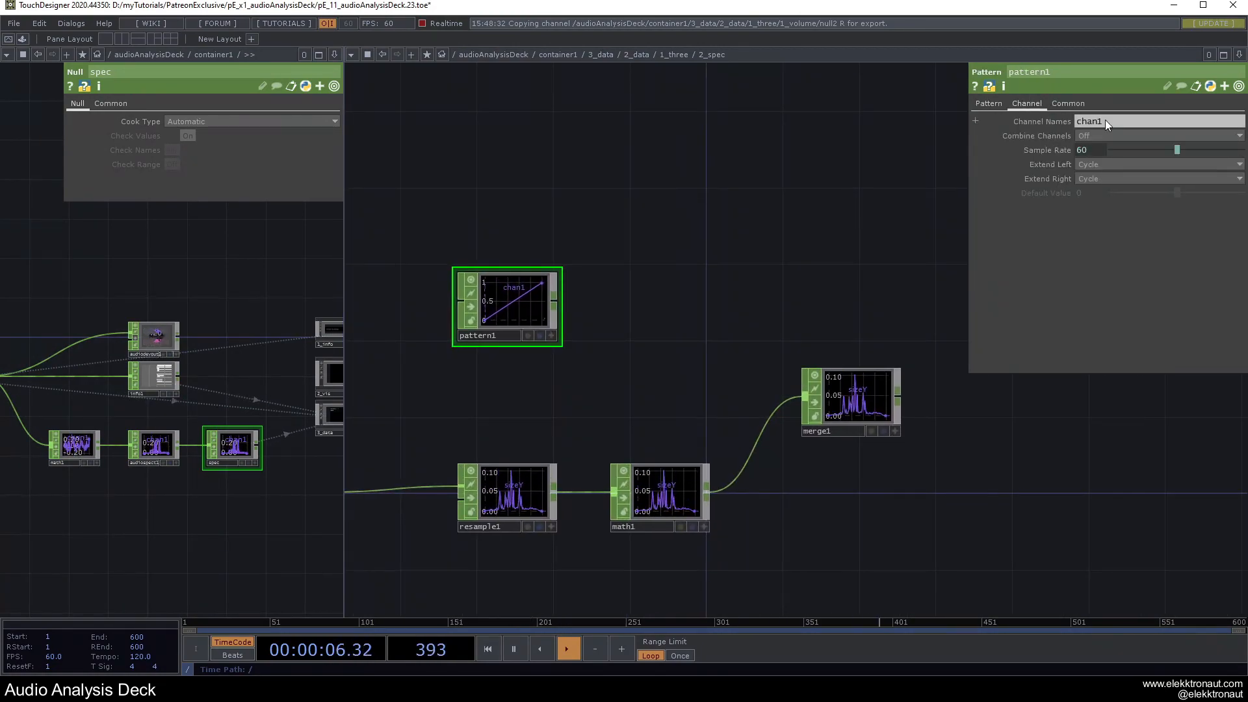
Rename pattern1's channel to tx.
text(tx)
key(Return)
click(984, 103)
scroll(770, 234, up, 3)
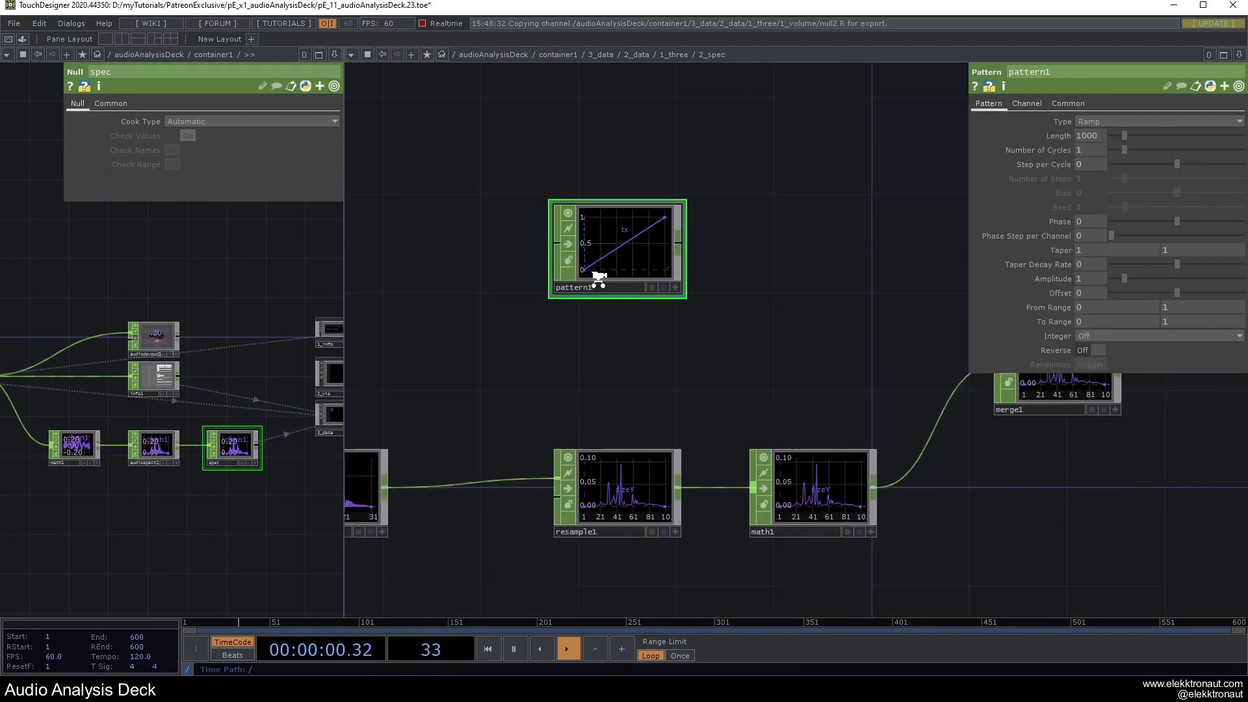
middle_click(643, 238)
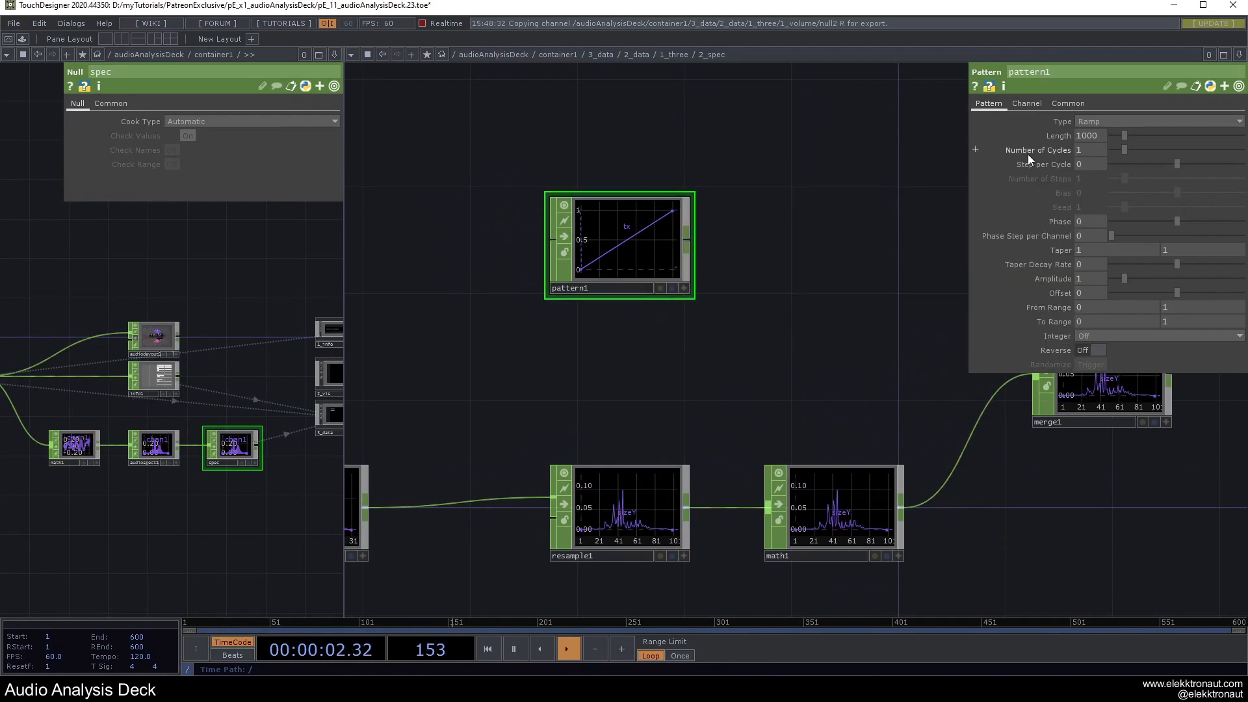
middle_click(652, 262)
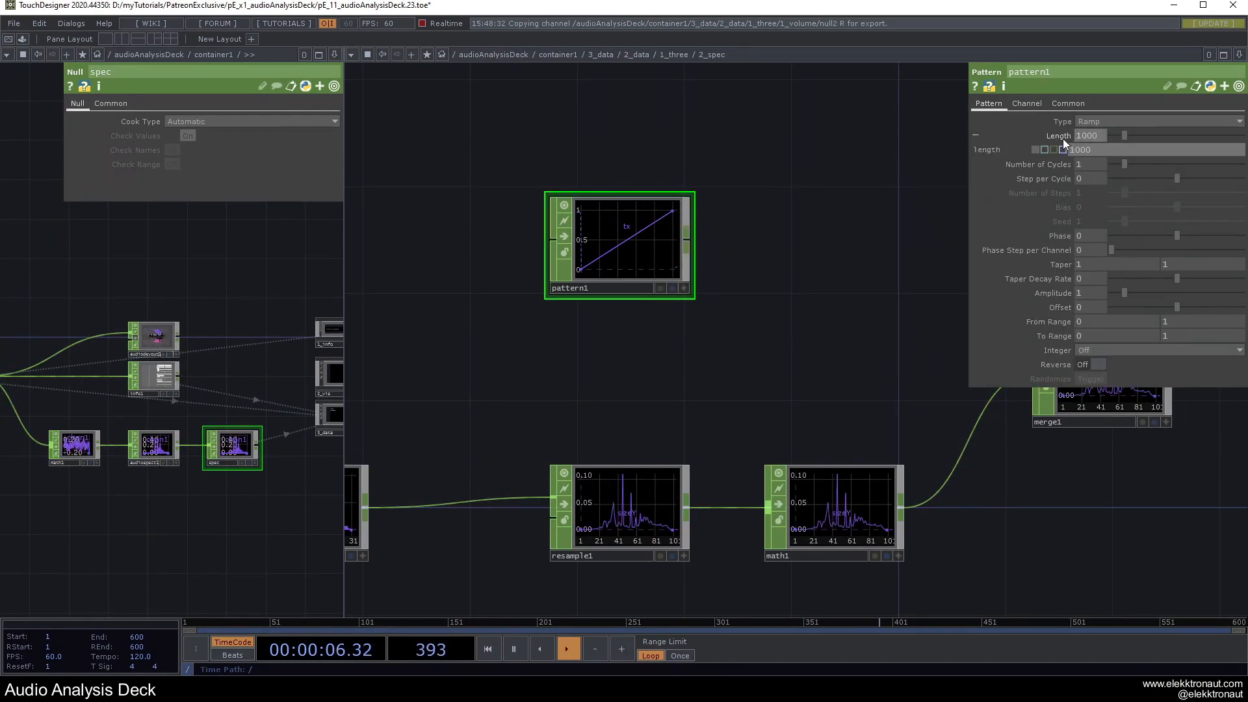
Make pattern1's Length reference resample1's End plus 1, giving 100 samples.
click(644, 527)
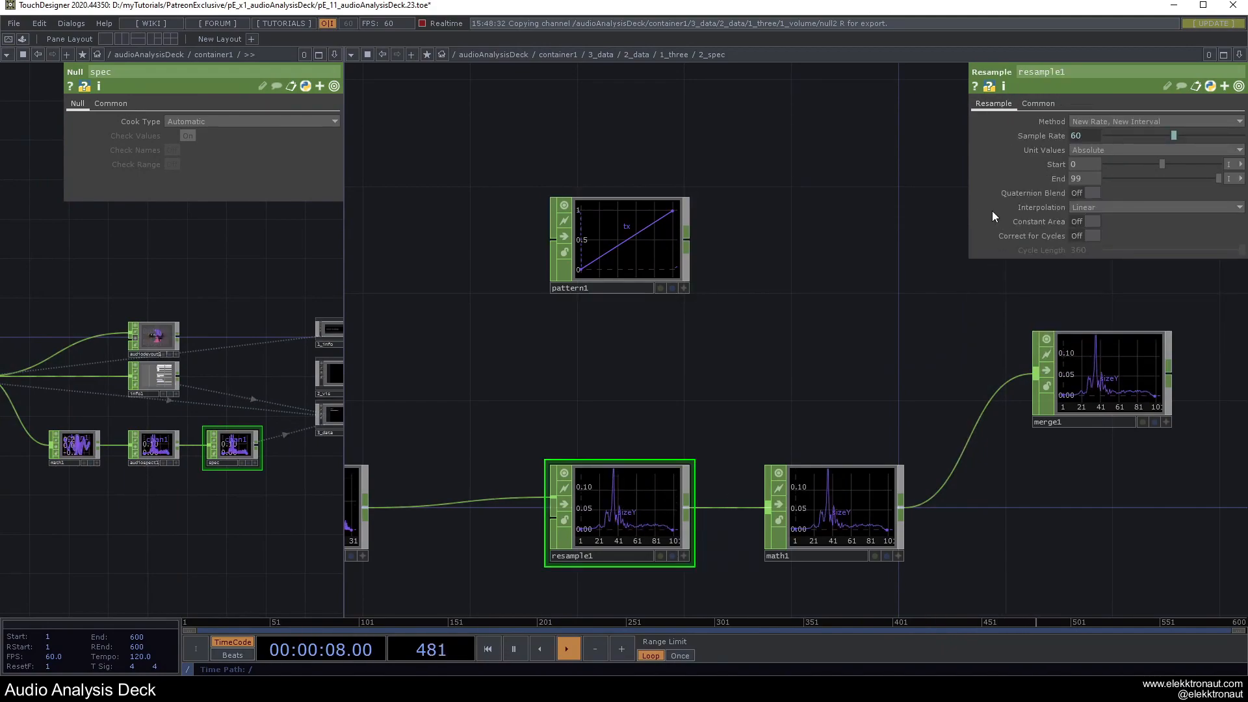
right_click(1081, 179)
click(938, 150)
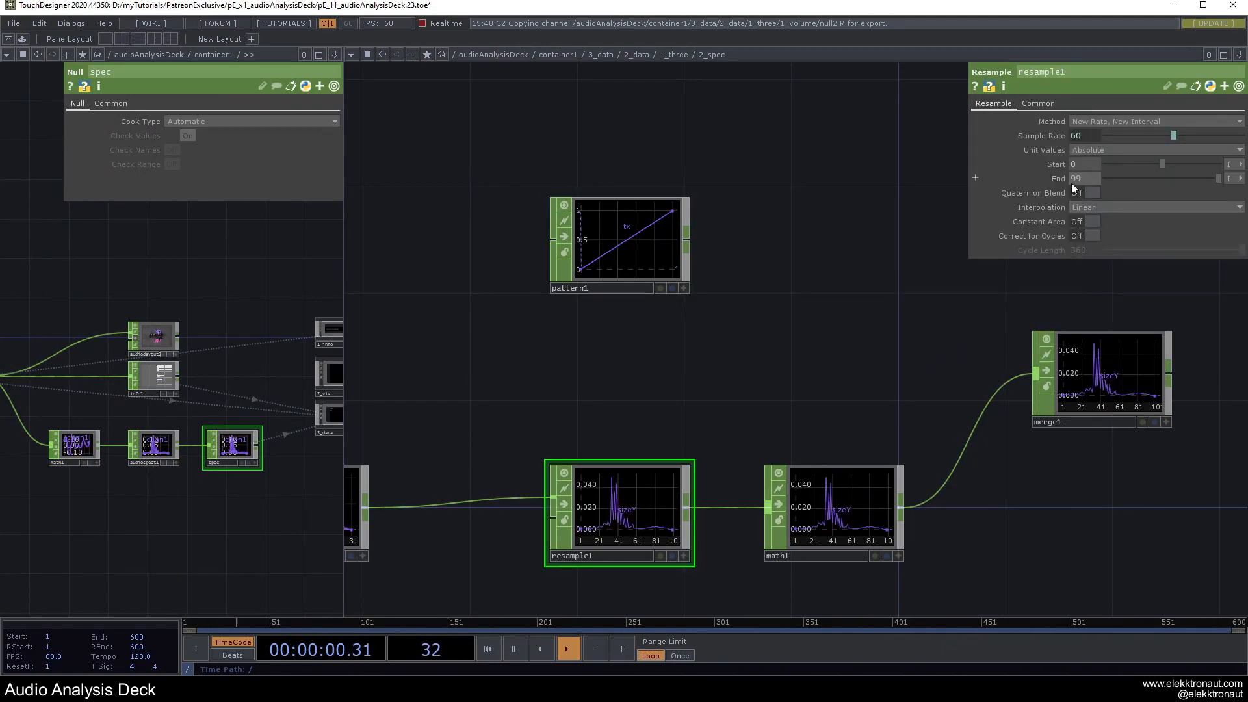
click(650, 215)
right_click(1081, 139)
click(1012, 139)
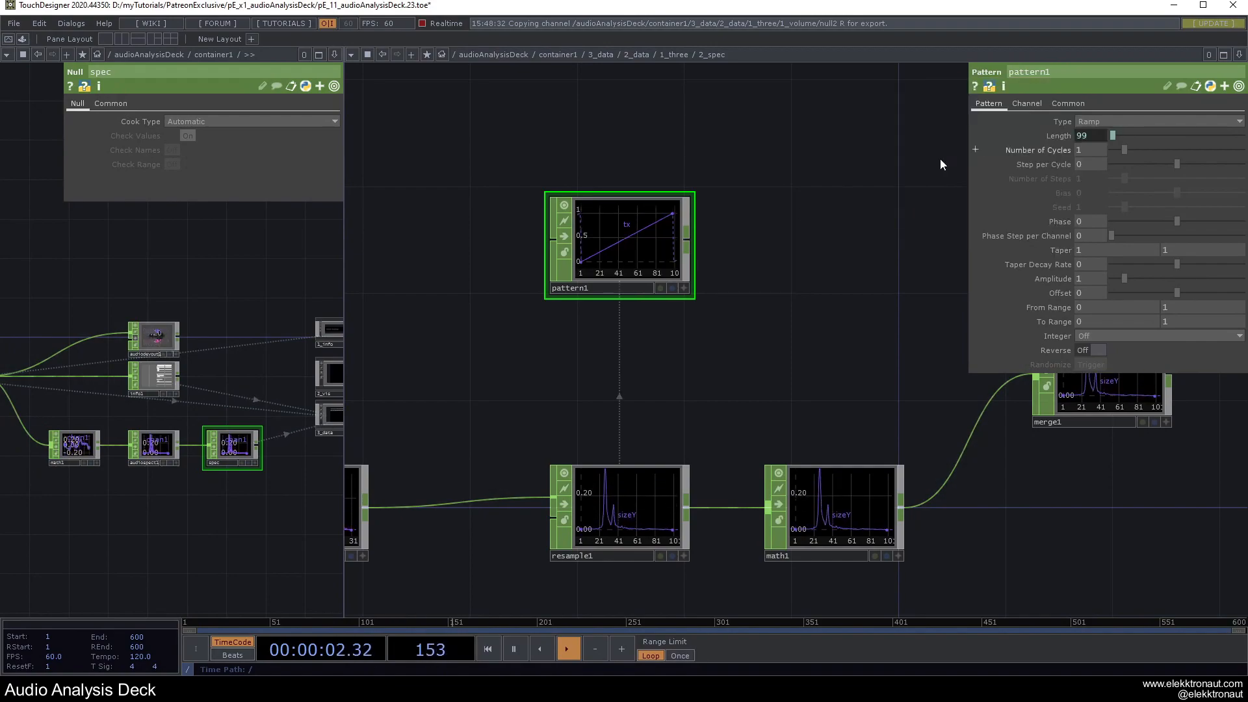
middle_click(623, 230)
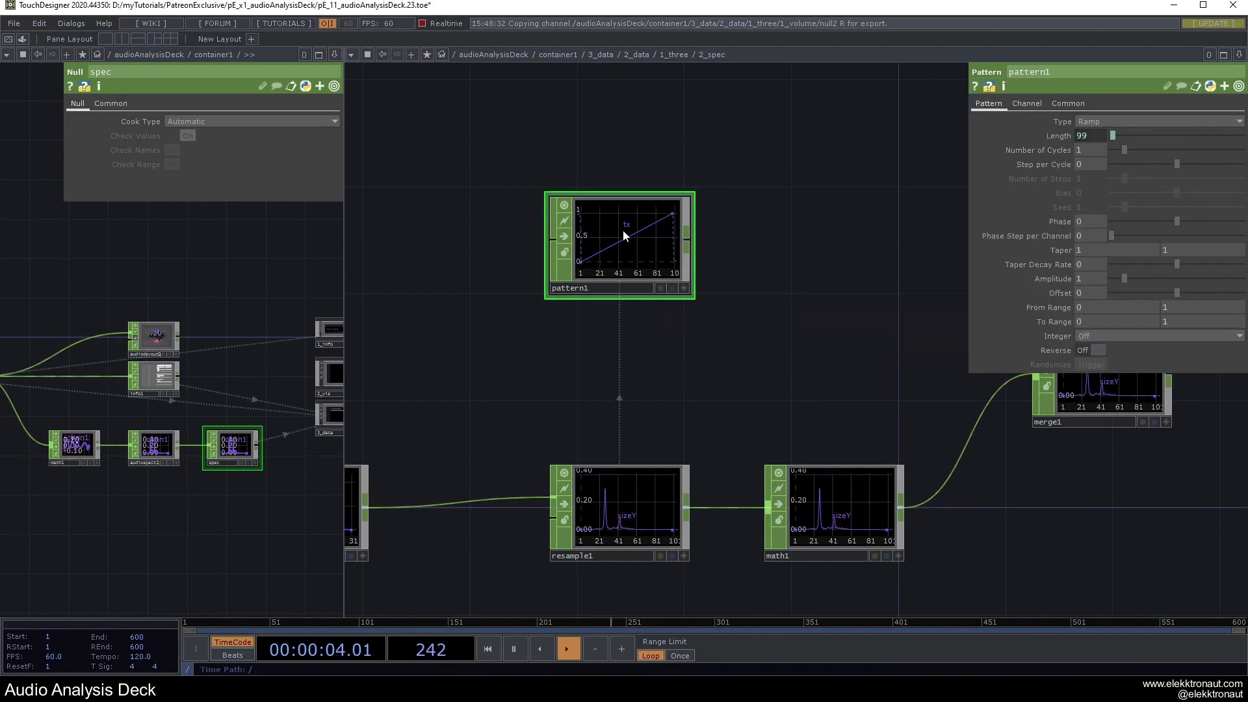
click(1100, 135)
text(+ 1)
key(Return)
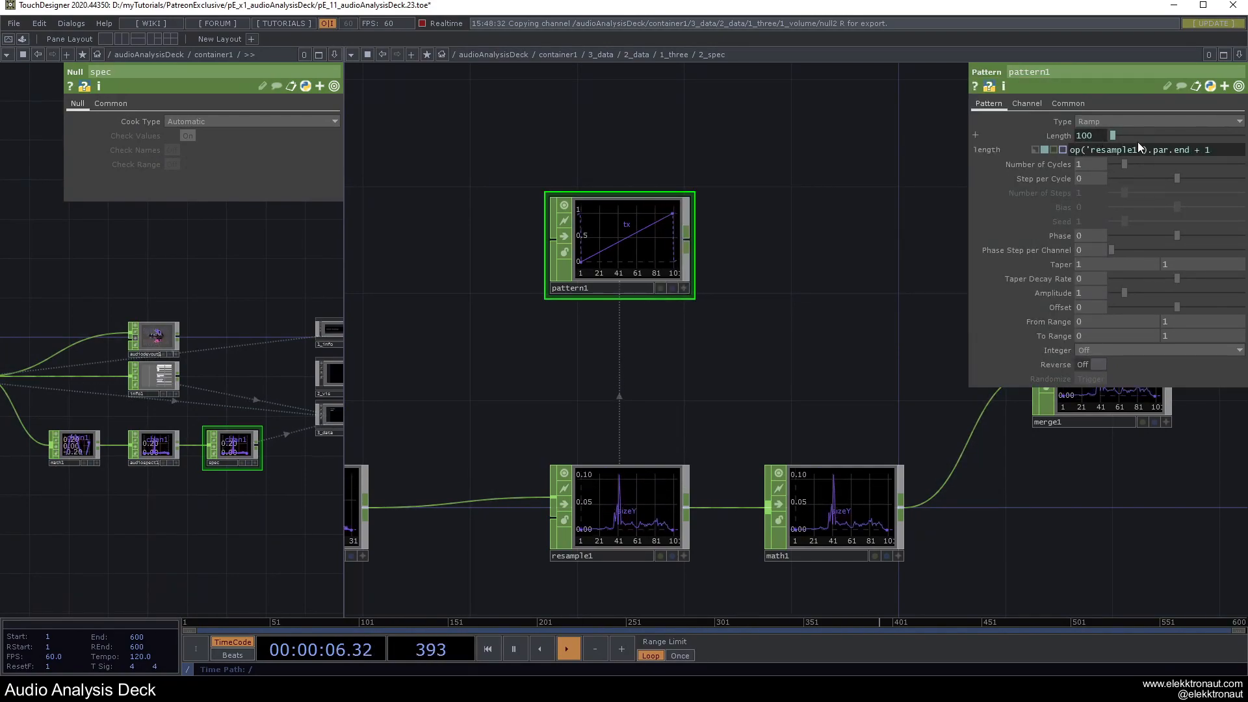
middle_click(625, 235)
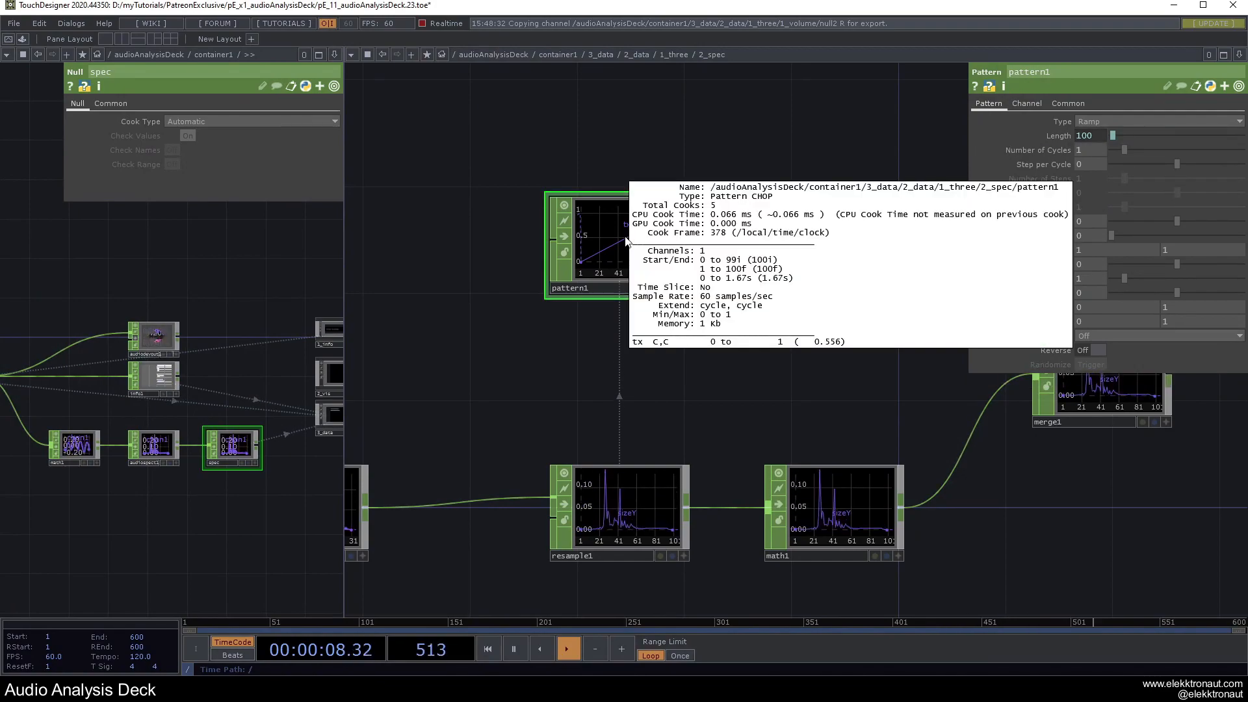
middle_click(646, 532)
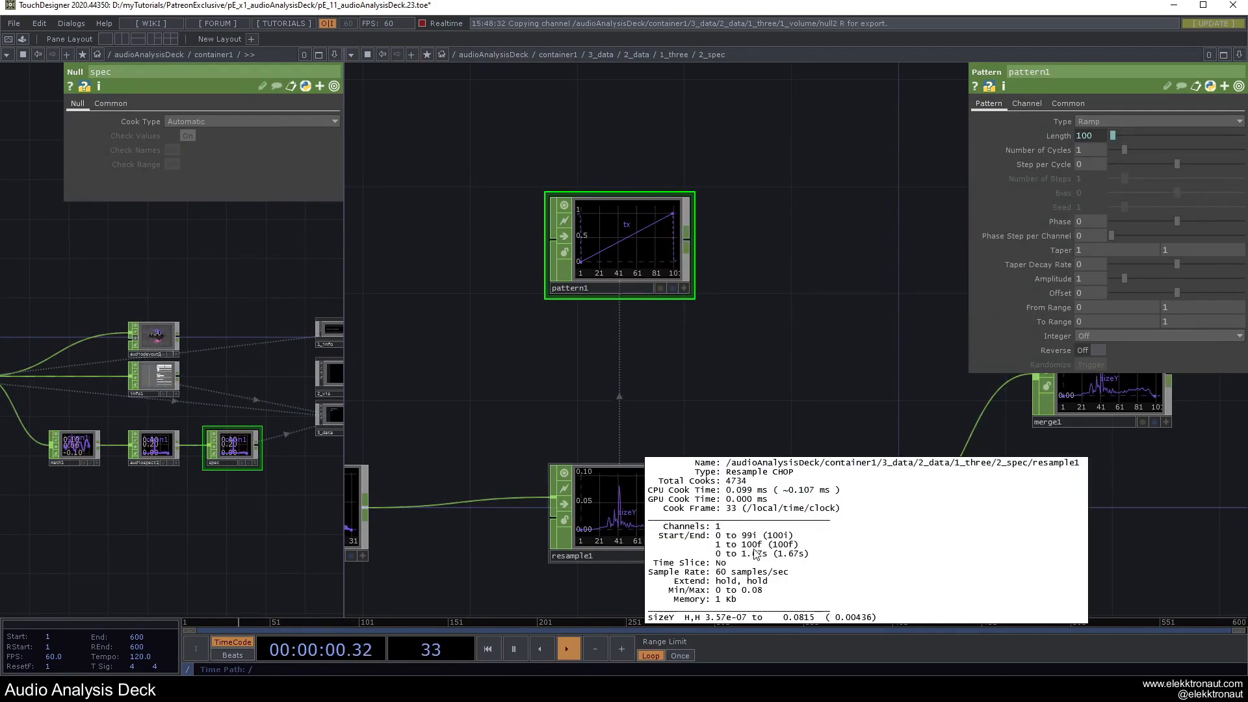
Set pattern1's ramp To Range from -2 to 2.
drag(876, 355, 636, 335)
drag(714, 244, 906, 245)
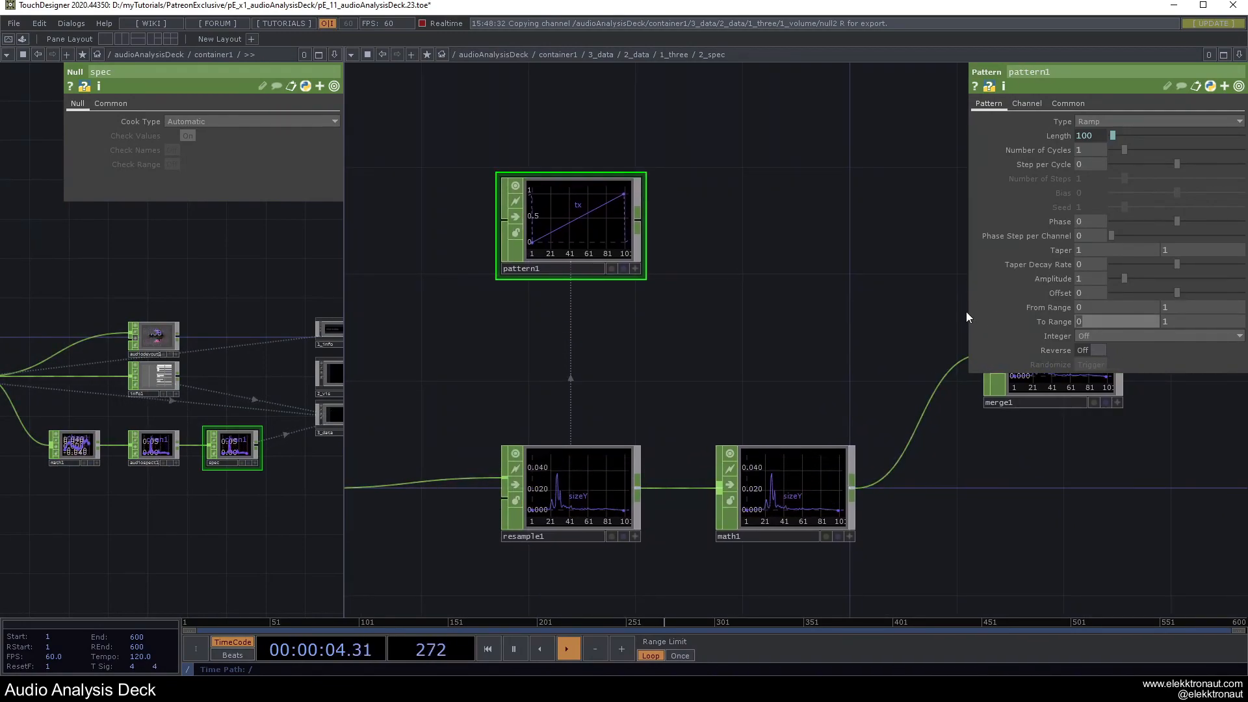
text(-2)
key(Tab)
text(2)
key(Return)
Wire pattern1 into merge1 and order it ahead of math1.
drag(657, 220, 925, 382)
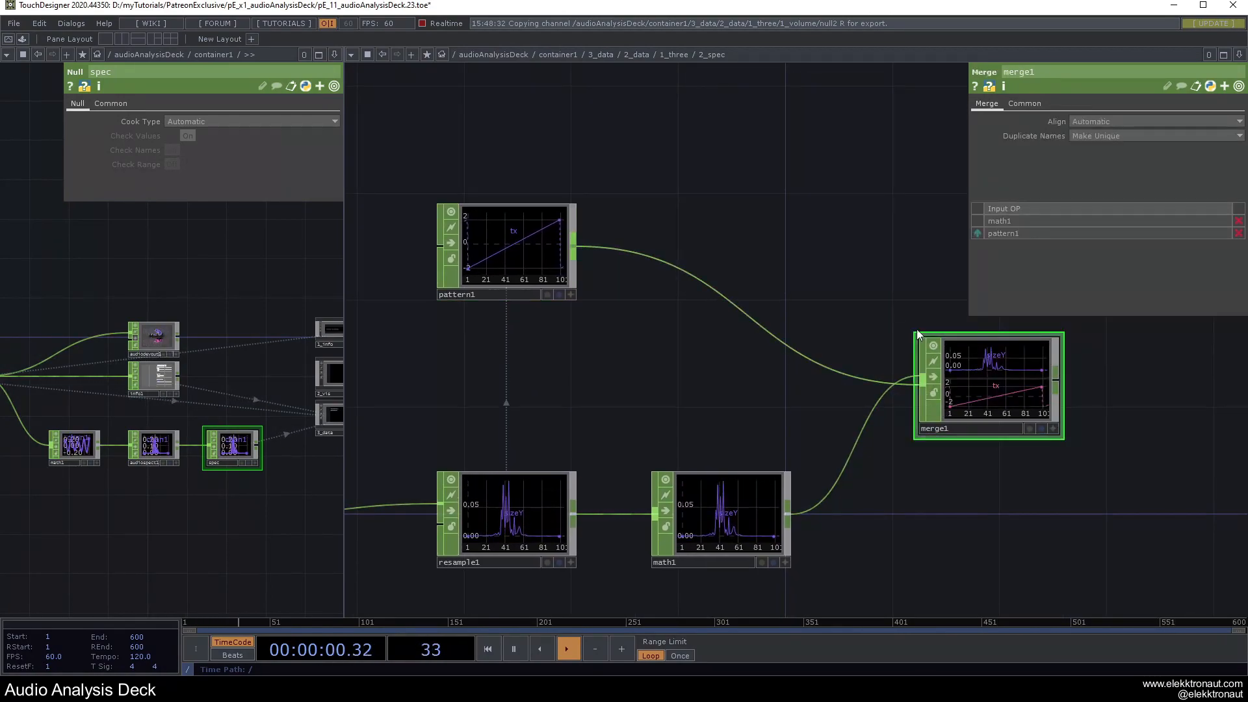
drag(853, 249, 695, 244)
click(980, 233)
drag(831, 208, 696, 196)
drag(769, 216, 609, 212)
Append a null after merge1 and name it instances.
key(alt+n)
click(718, 410)
text(ins)
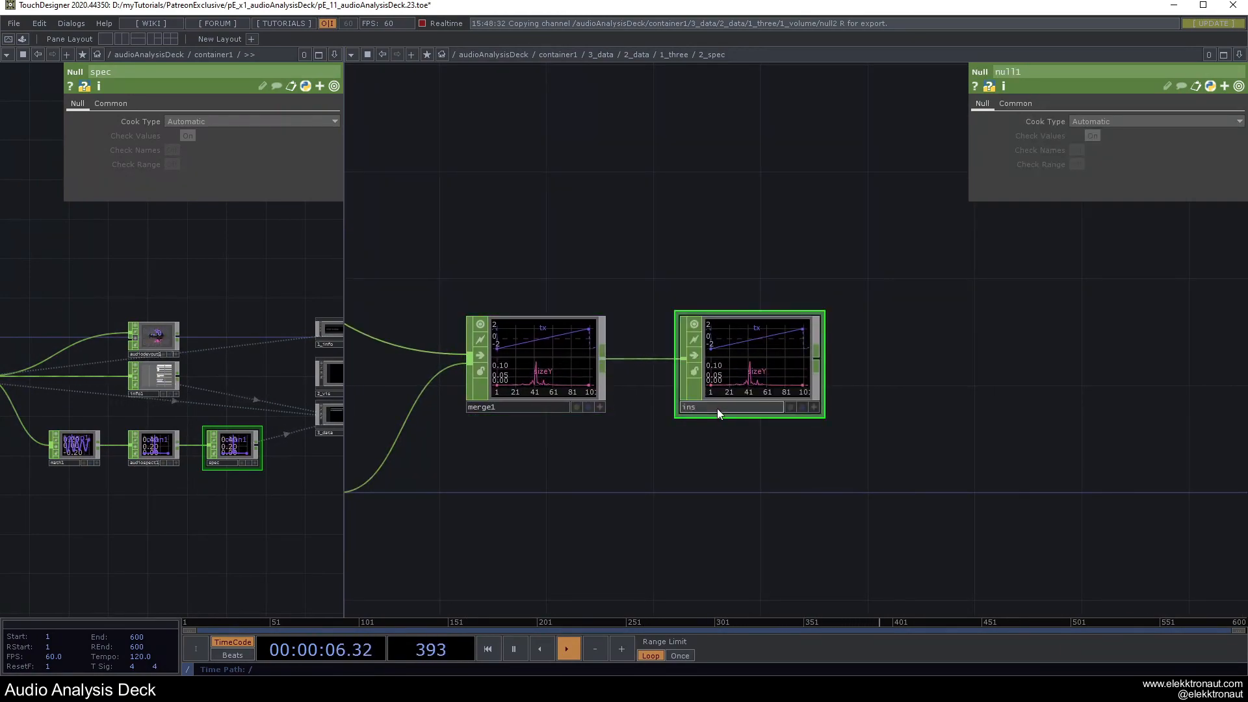
text(tances)
key(Return)
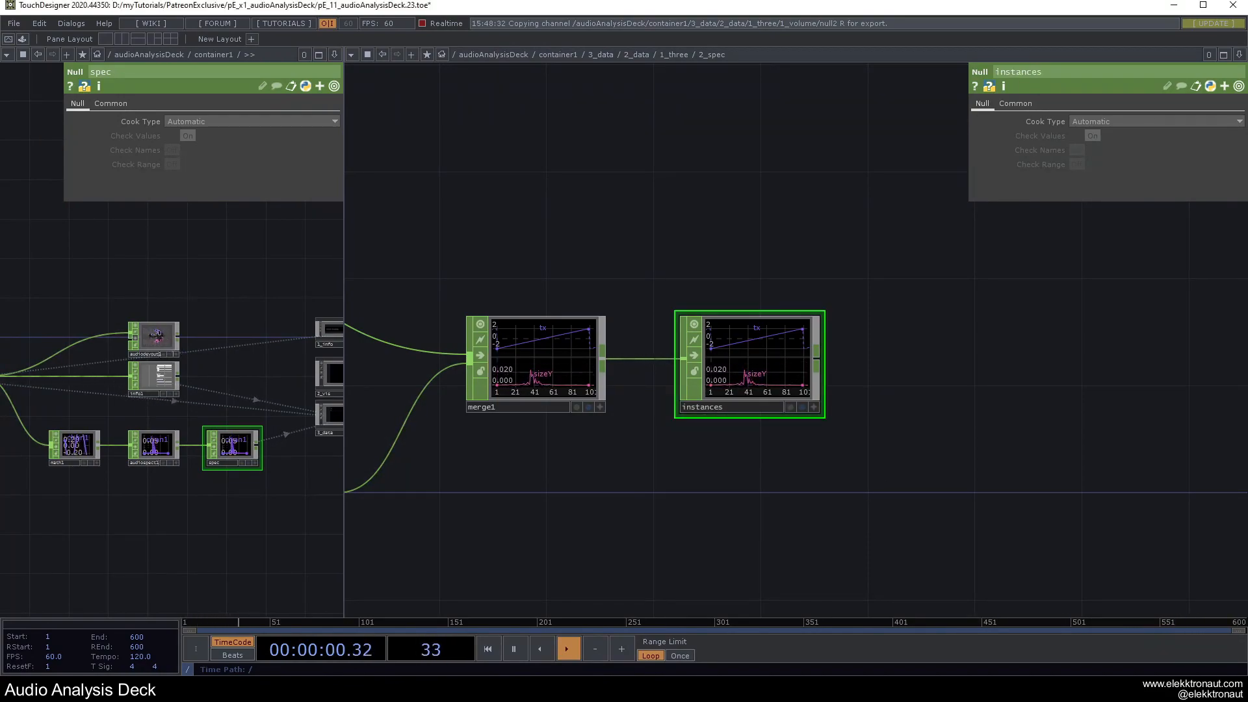
Add a Rectangle SOP, rectangle1, to the network.
drag(890, 350, 743, 392)
key(Tab)
text(re)
click(505, 119)
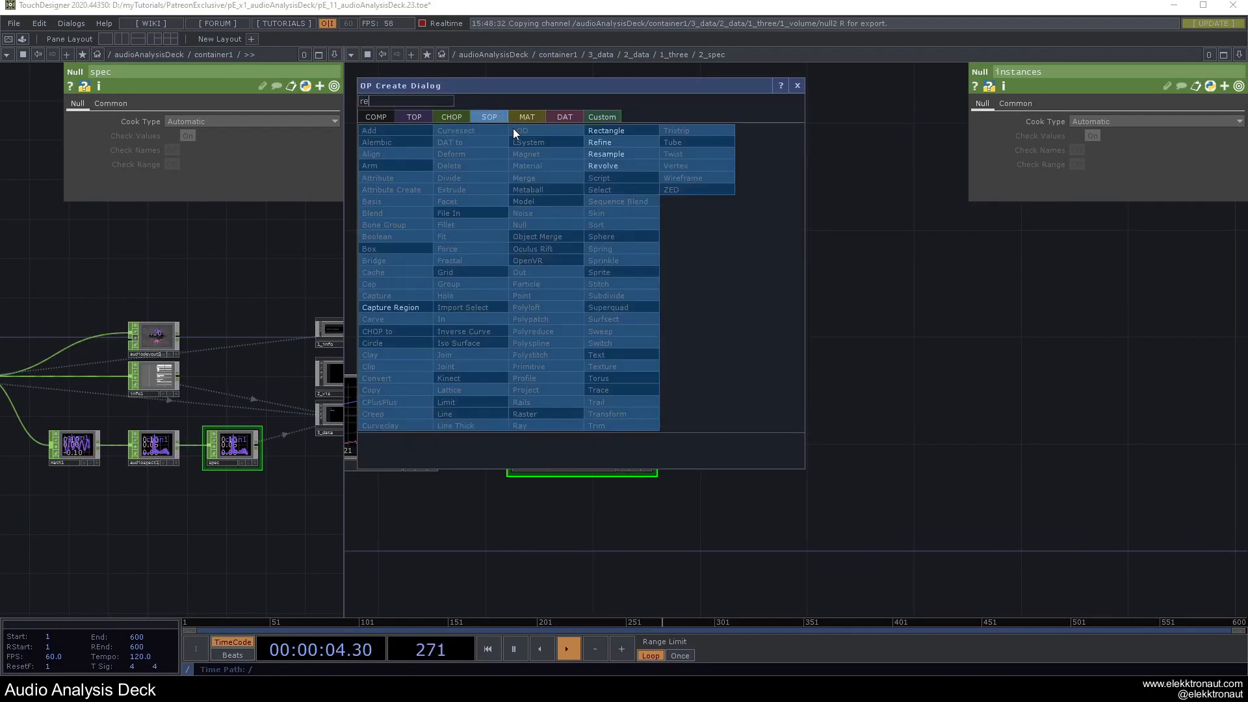
click(615, 131)
click(589, 218)
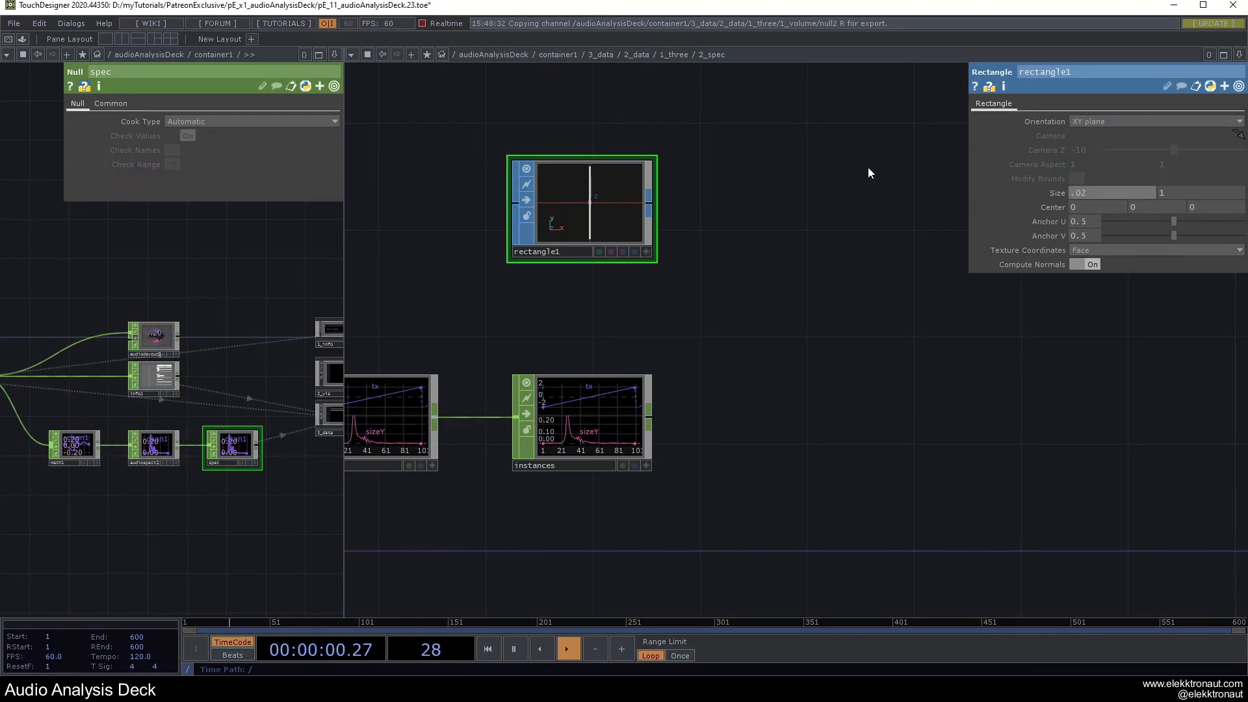
Create geo1 beside rectangle1 and cam1 lined up above it.
key(Tab)
text(ge)
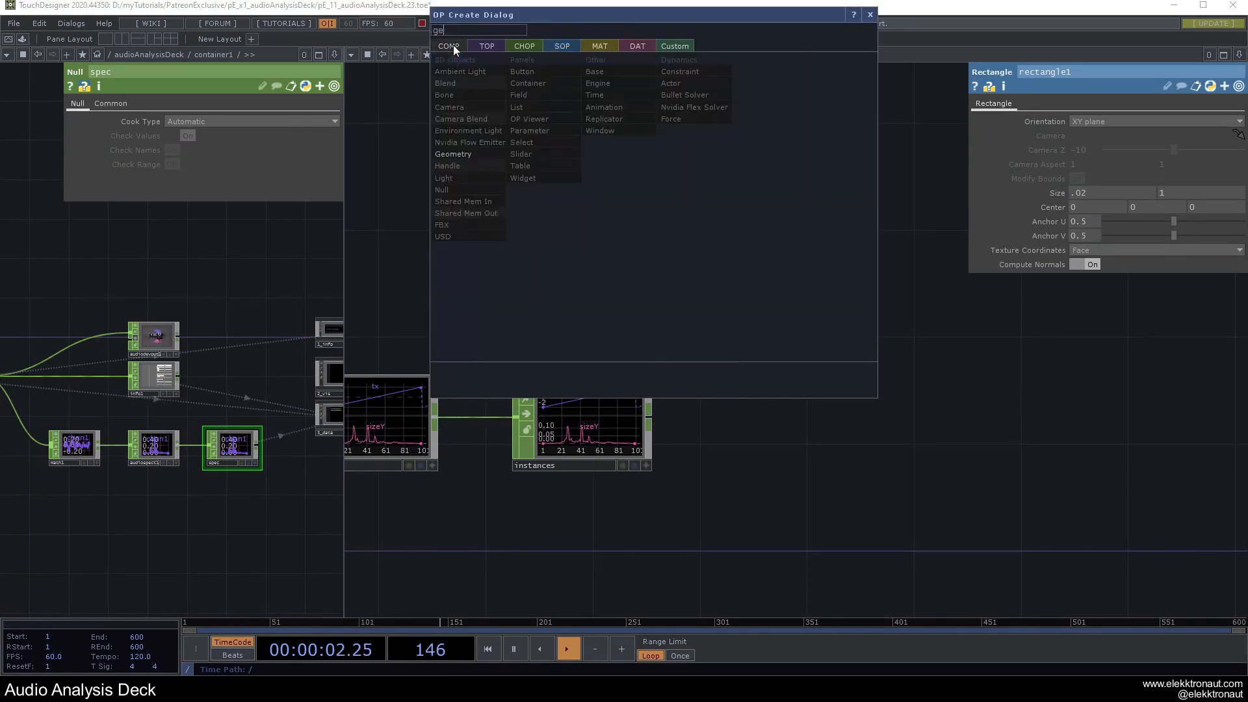
click(461, 153)
click(868, 403)
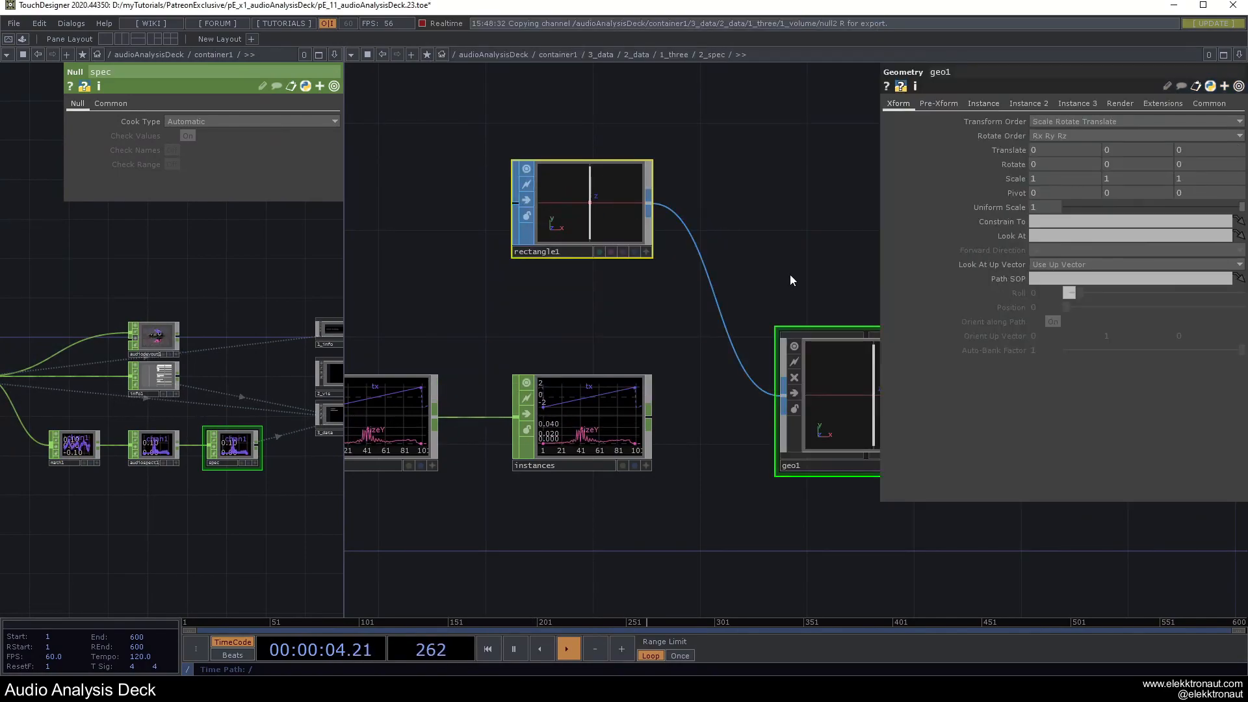
key(Tab)
text(c)
click(593, 178)
click(838, 239)
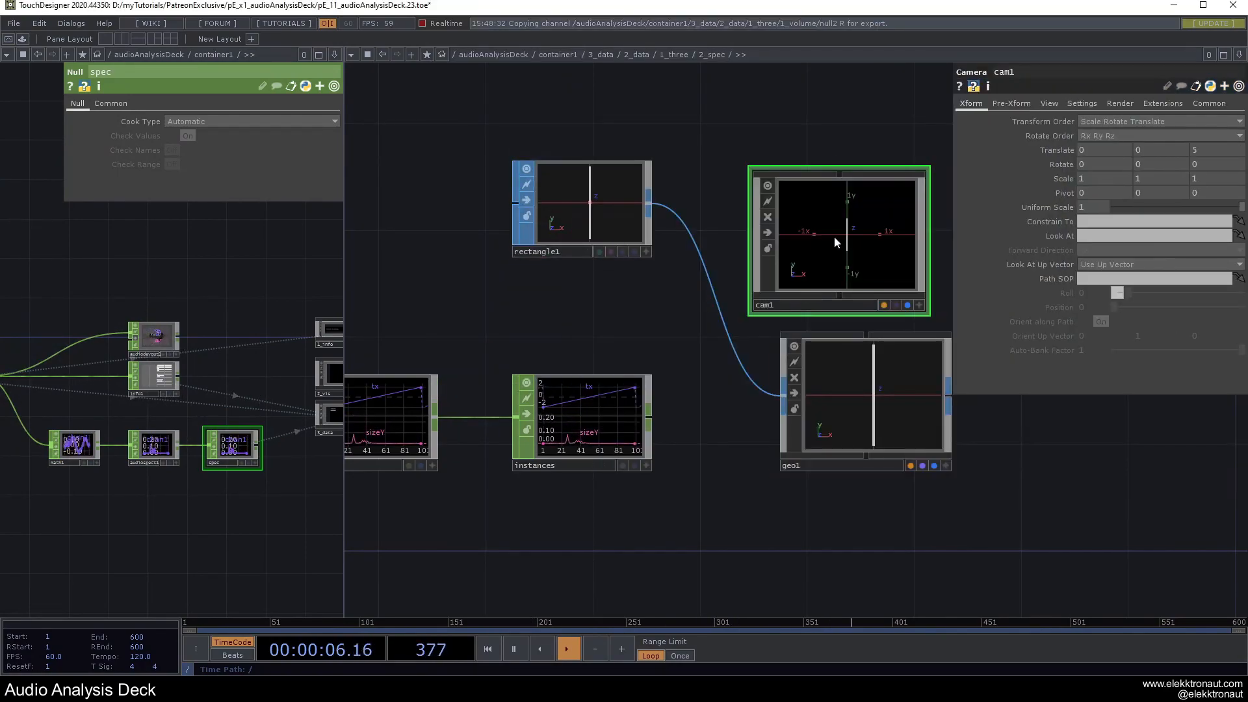
drag(686, 130, 543, 126)
mouse_move(731, 232)
mouse_down()
mouse_move(743, 234)
mouse_move(740, 219)
mouse_up()
Create a Constant material, constant1, assign it to geo1, and show geo1's instancing settings.
scroll(741, 390, down, 2)
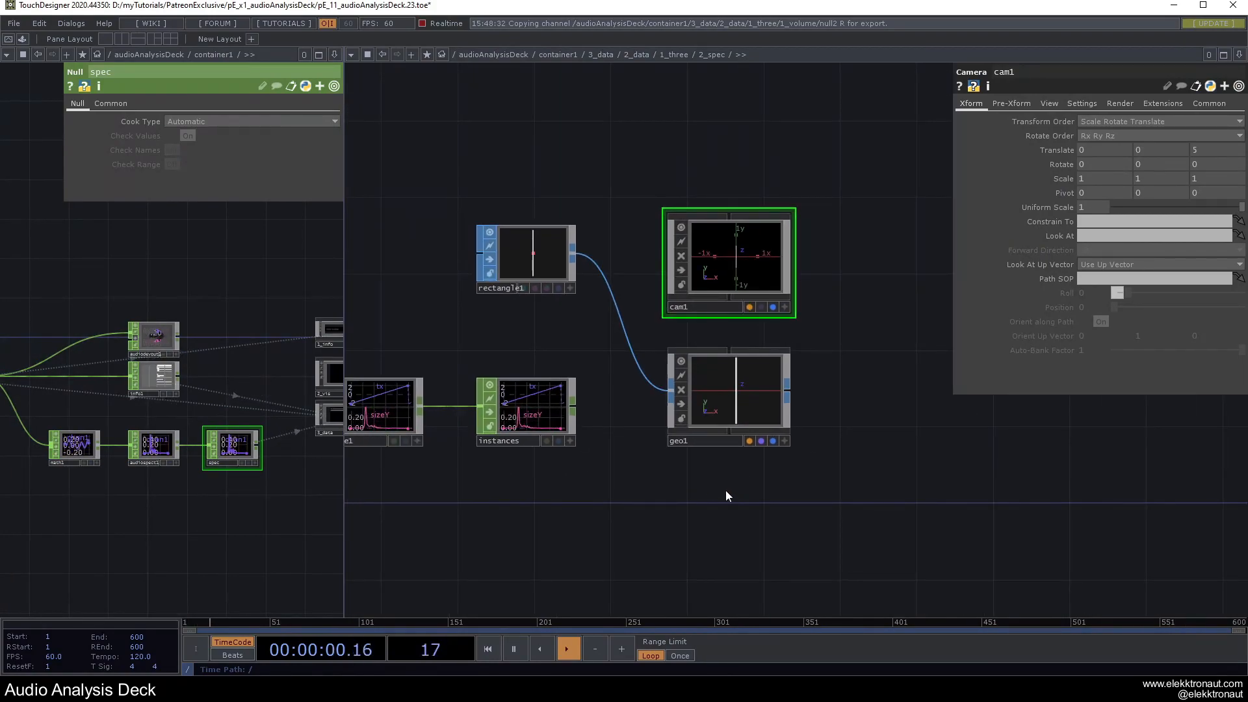
key(Tab)
click(644, 325)
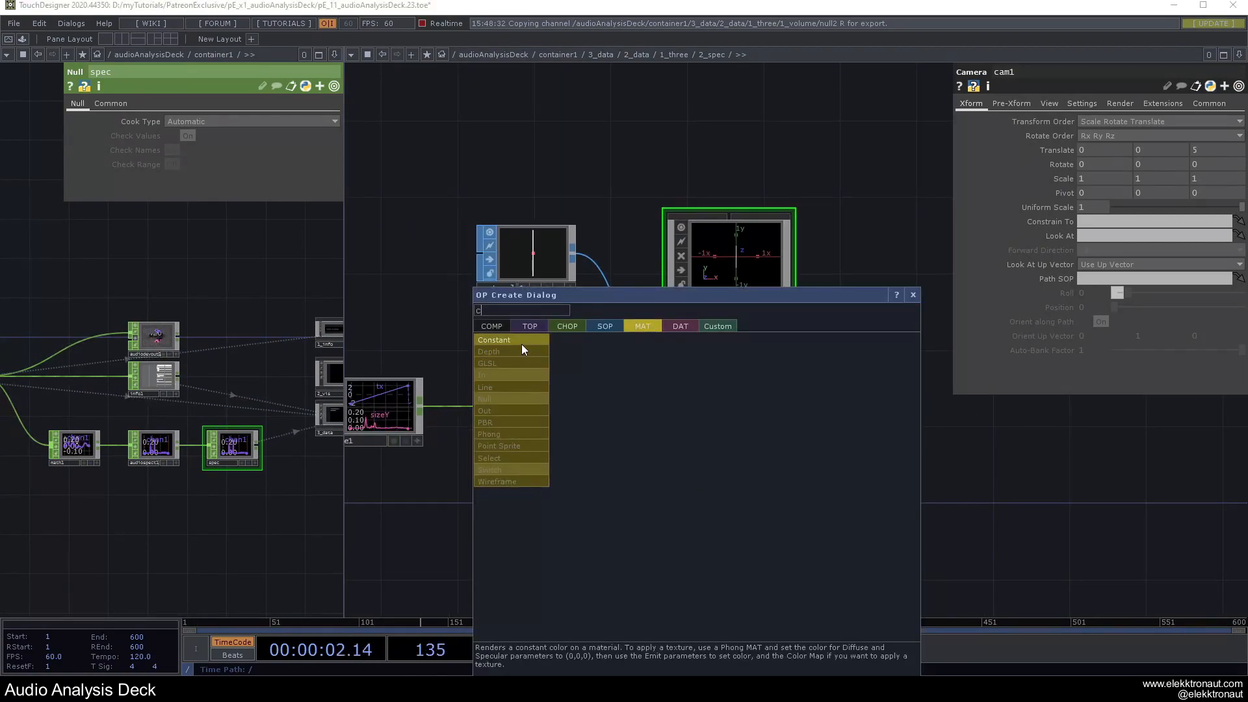
click(520, 351)
click(726, 518)
drag(728, 519, 727, 386)
click(738, 408)
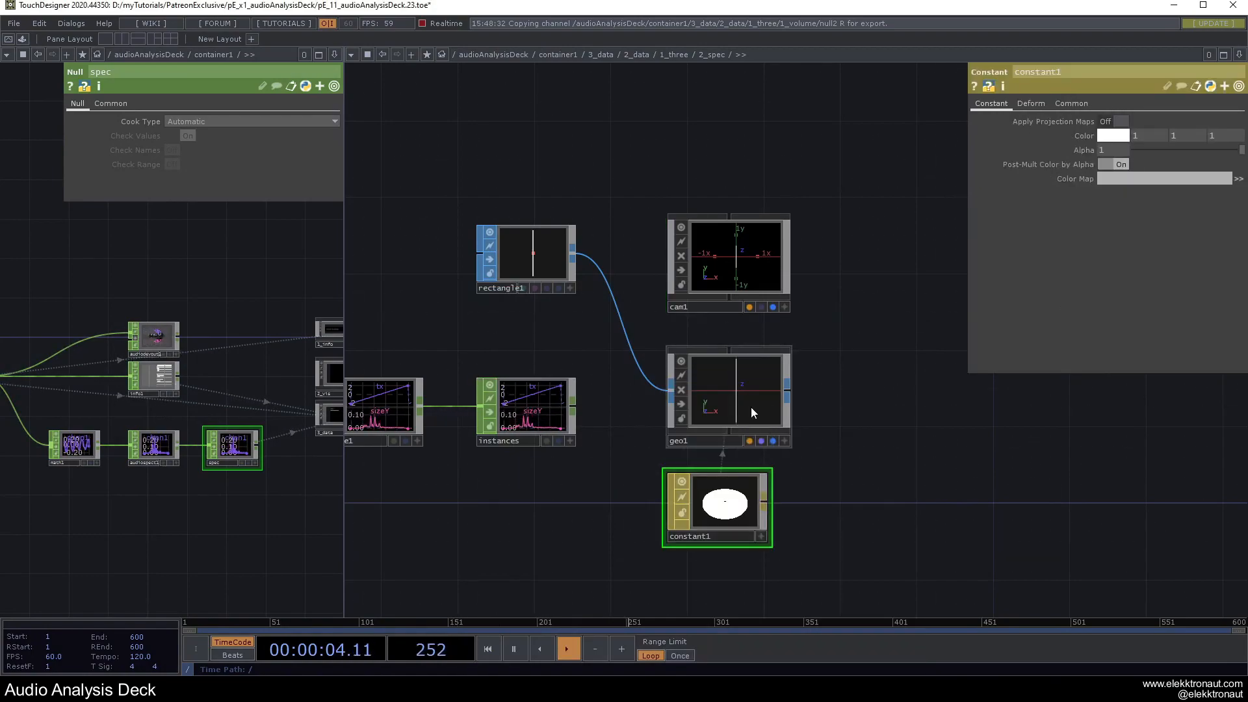
click(735, 382)
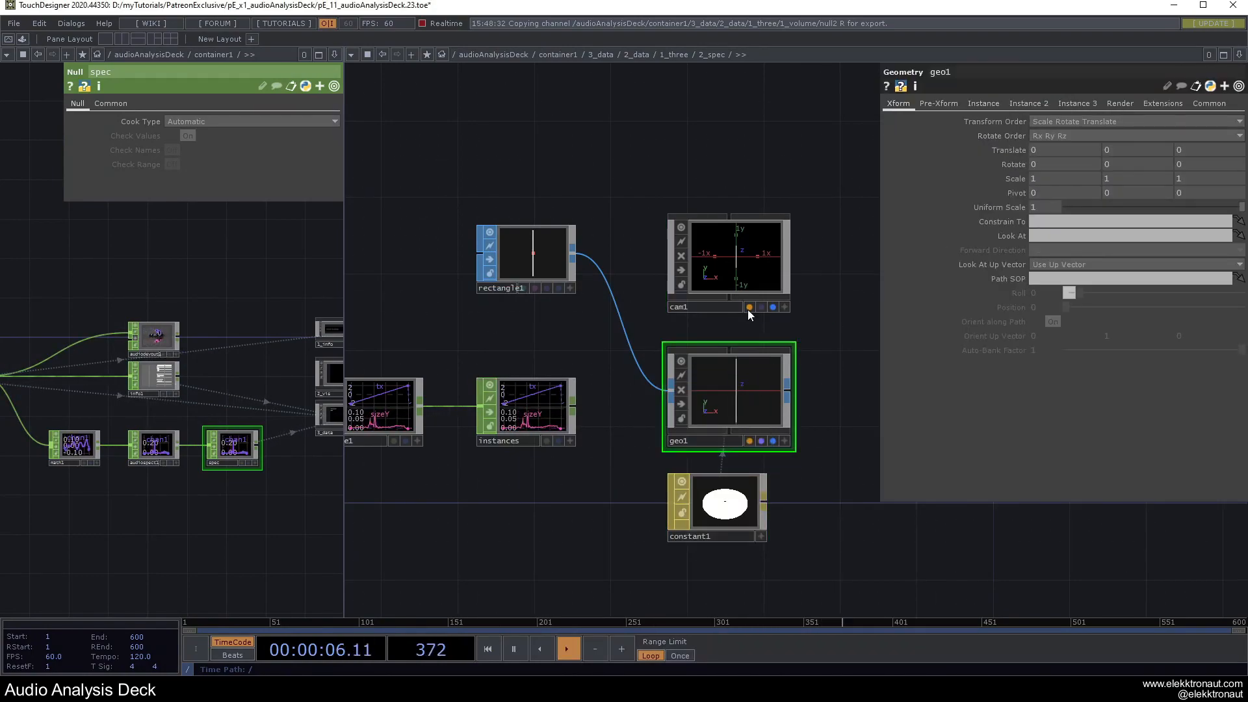
click(983, 104)
Enable instancing on geo1 with the instances CHOP as the Default Instance OP.
click(1047, 121)
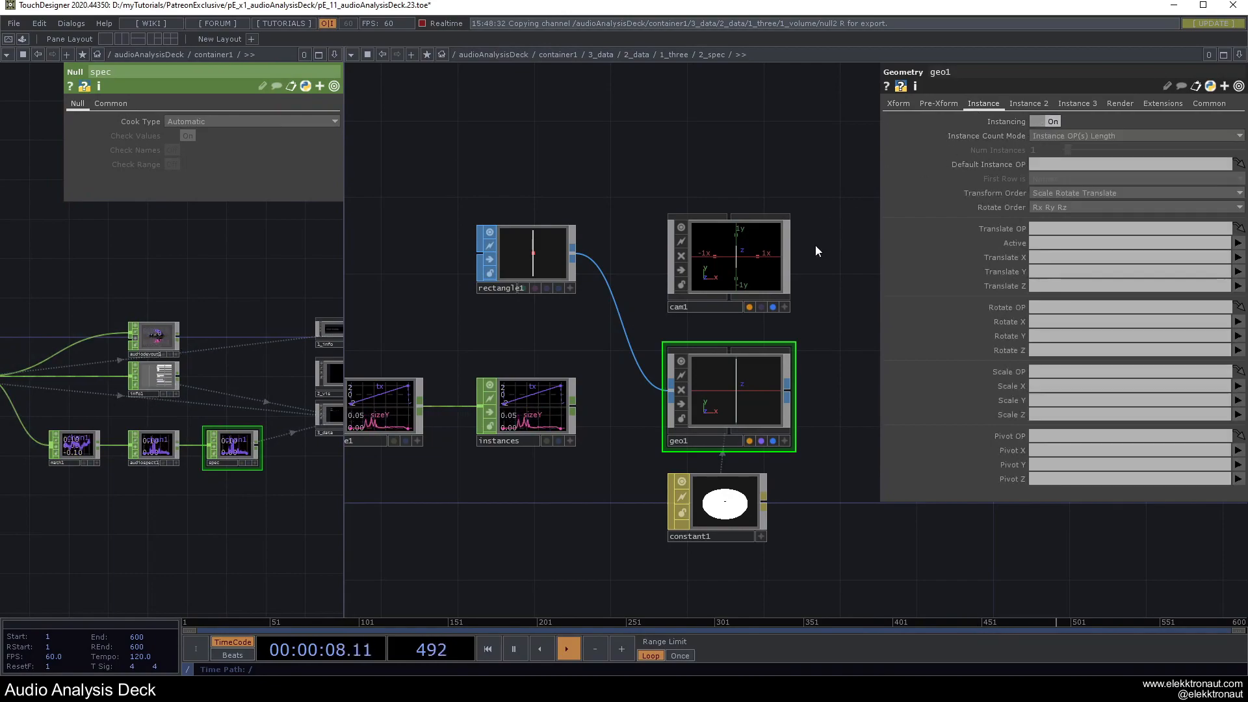
drag(556, 402, 1060, 166)
drag(846, 271, 757, 258)
drag(774, 329, 696, 293)
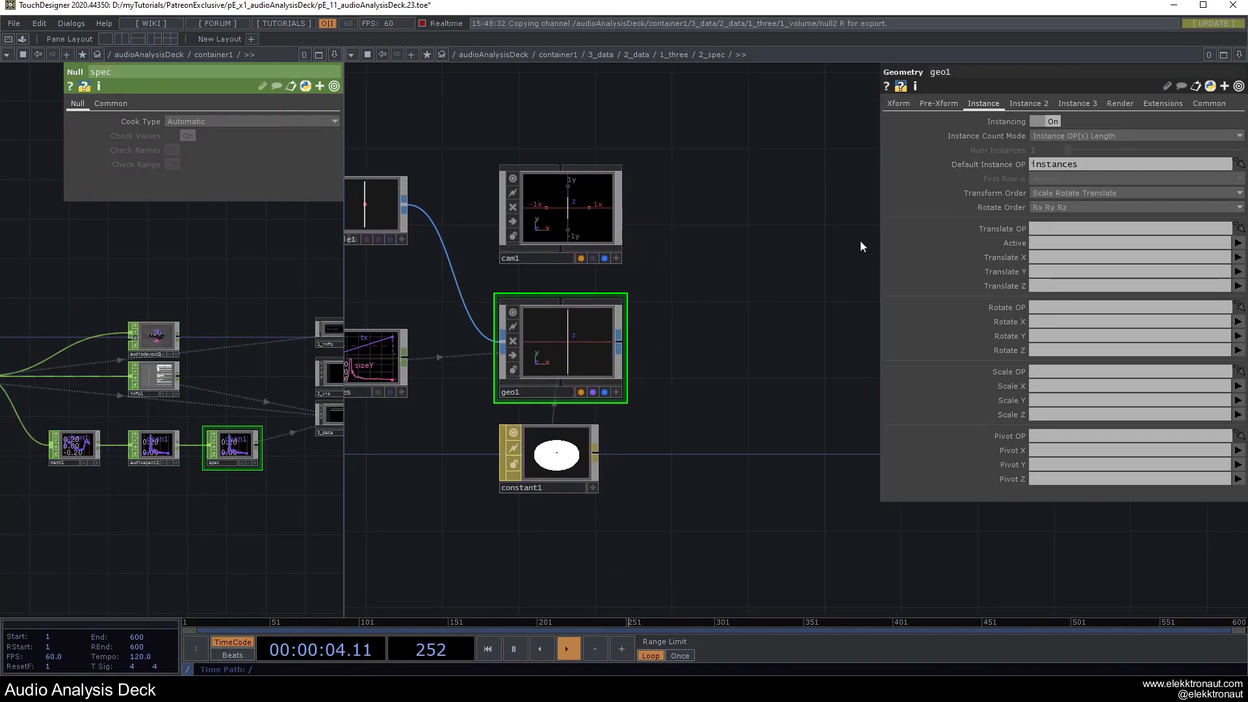
Drive instance Translate X from tx and Scale Y from sizeY.
click(1150, 257)
text(tx)
key(Return)
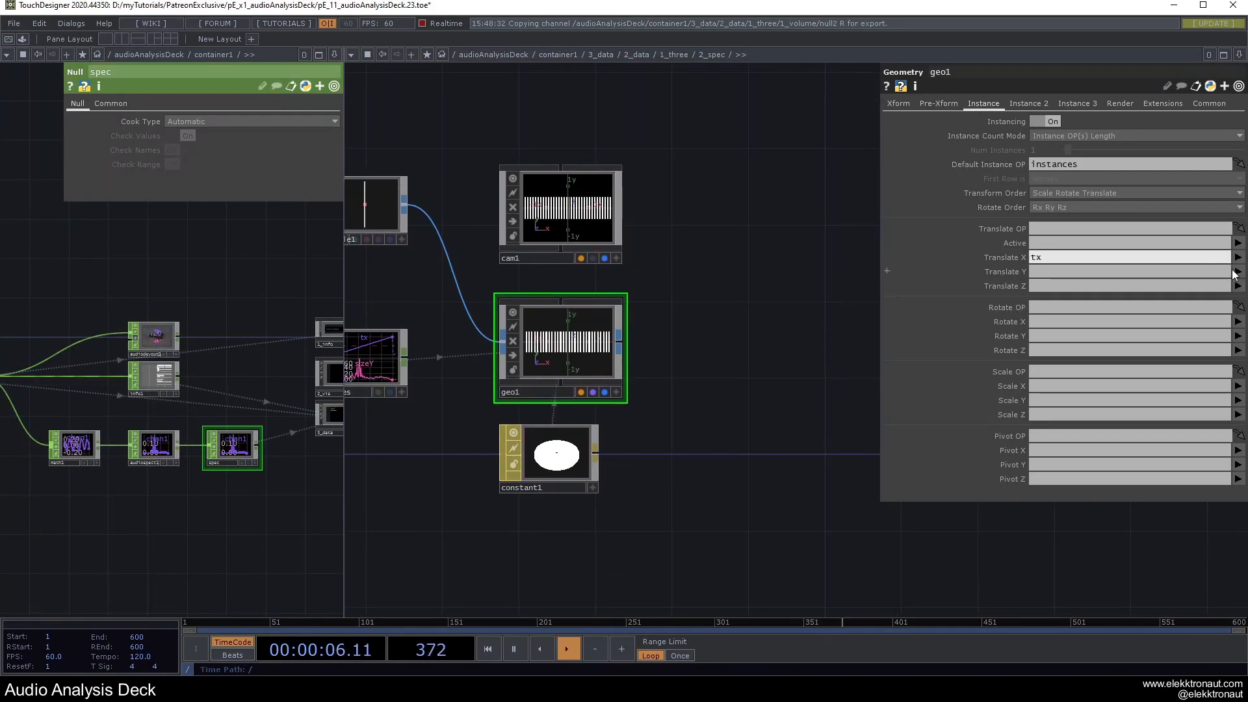
click(1237, 400)
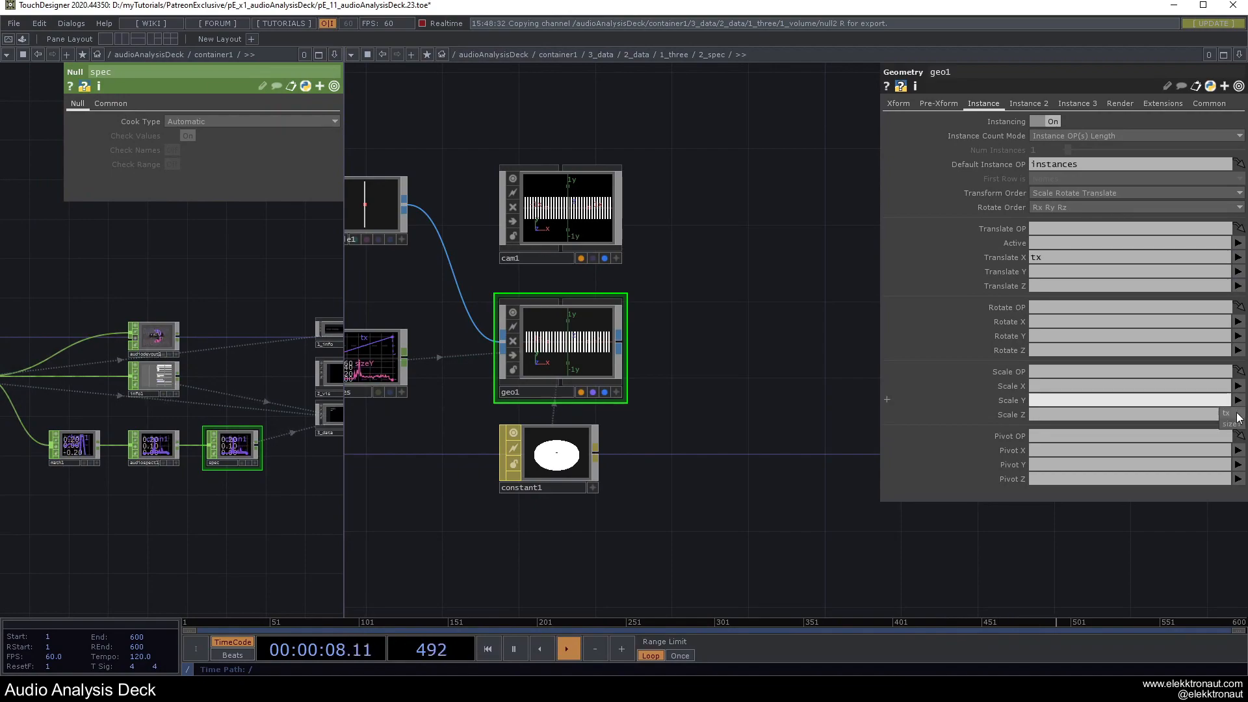
click(1232, 423)
scroll(562, 337, up, 6)
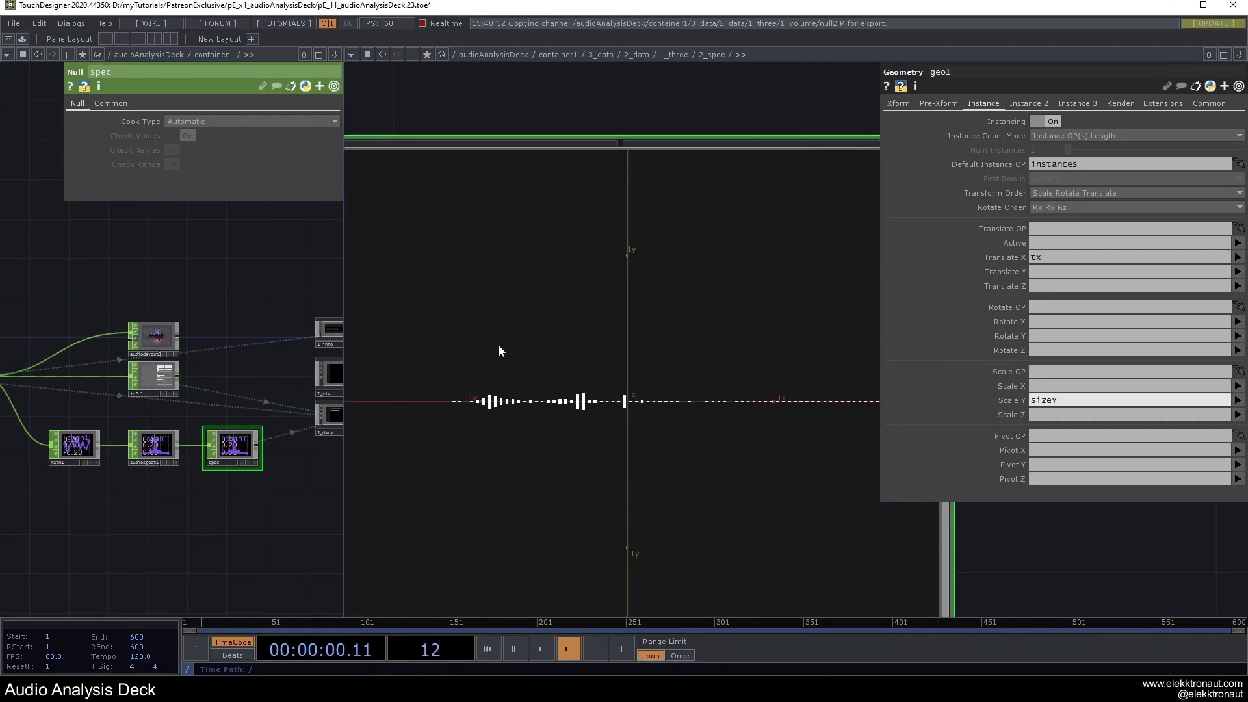
scroll(591, 395, down, 5)
scroll(486, 396, up, 3)
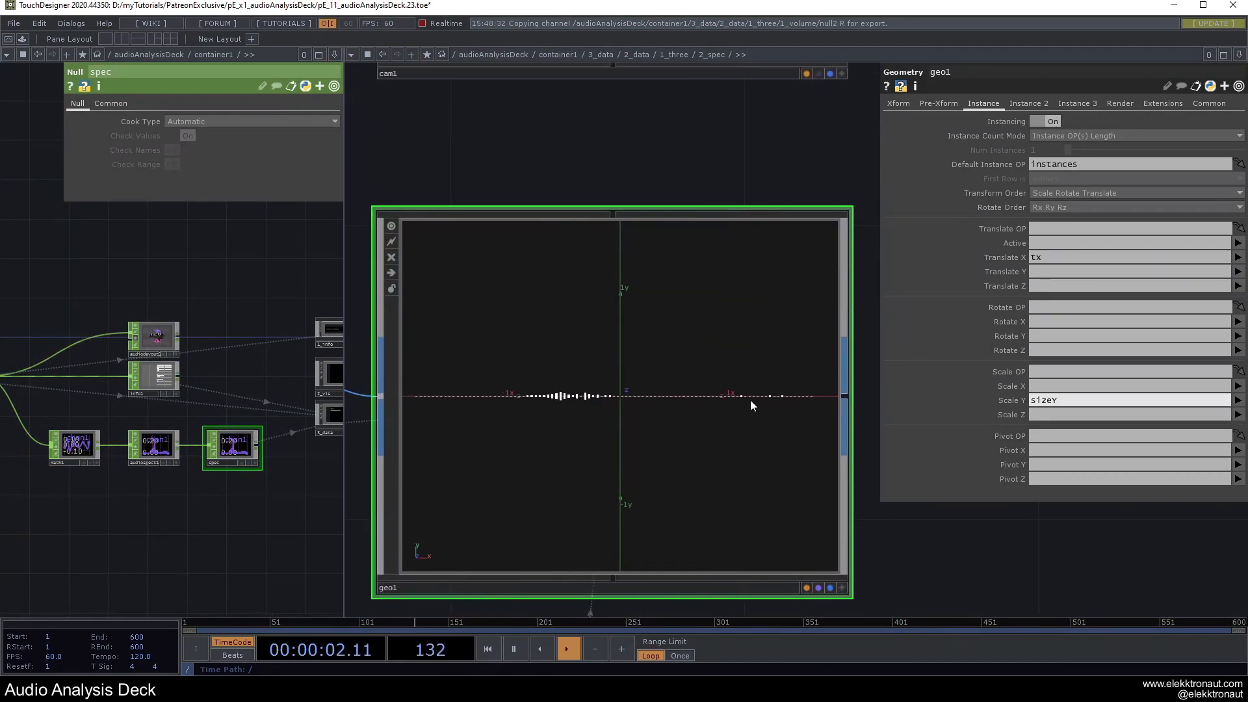
scroll(496, 399, up, 2)
scroll(497, 400, down, 6)
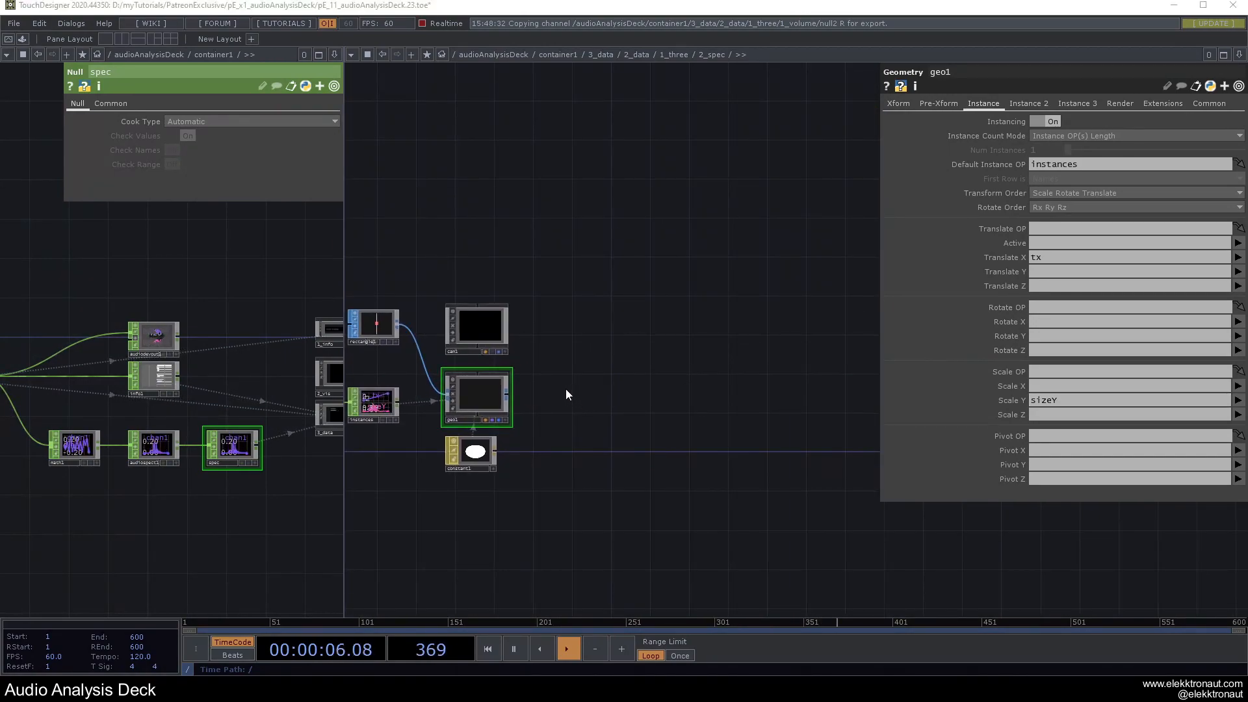
Add a Render TOP, render1, beside geo1.
key(Tab)
text(re)
click(401, 233)
click(602, 316)
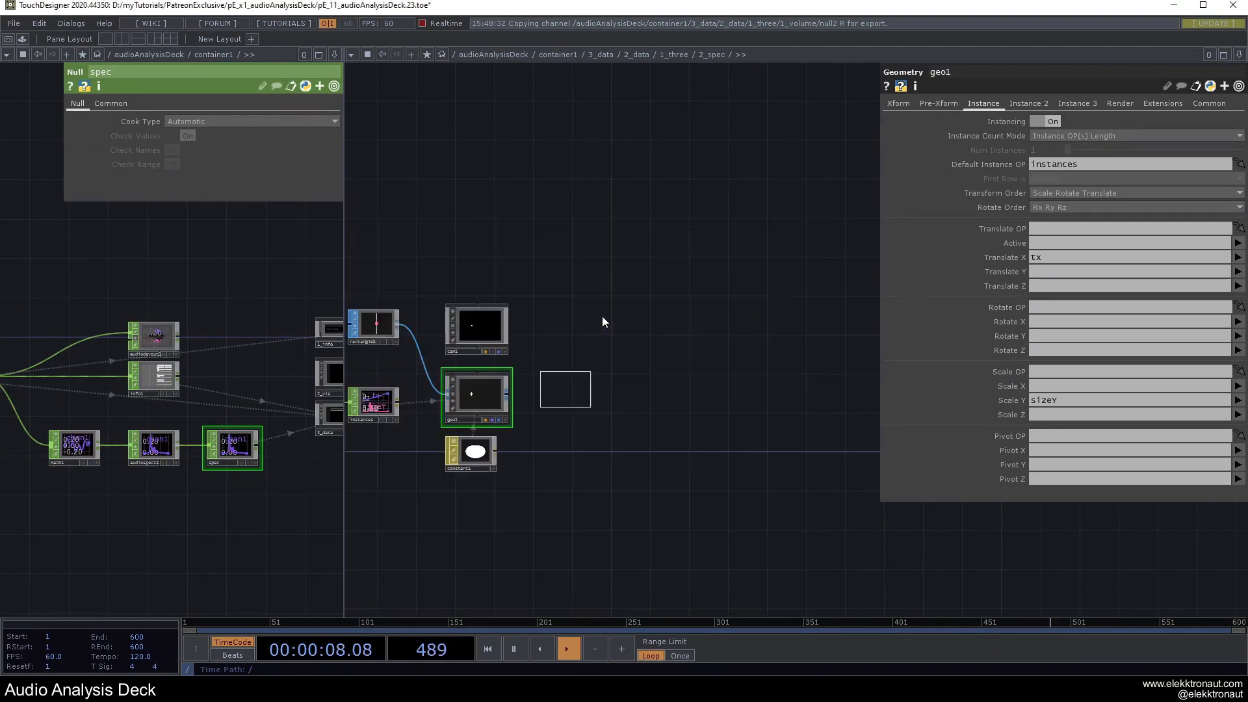
click(575, 396)
scroll(554, 403, up, 5)
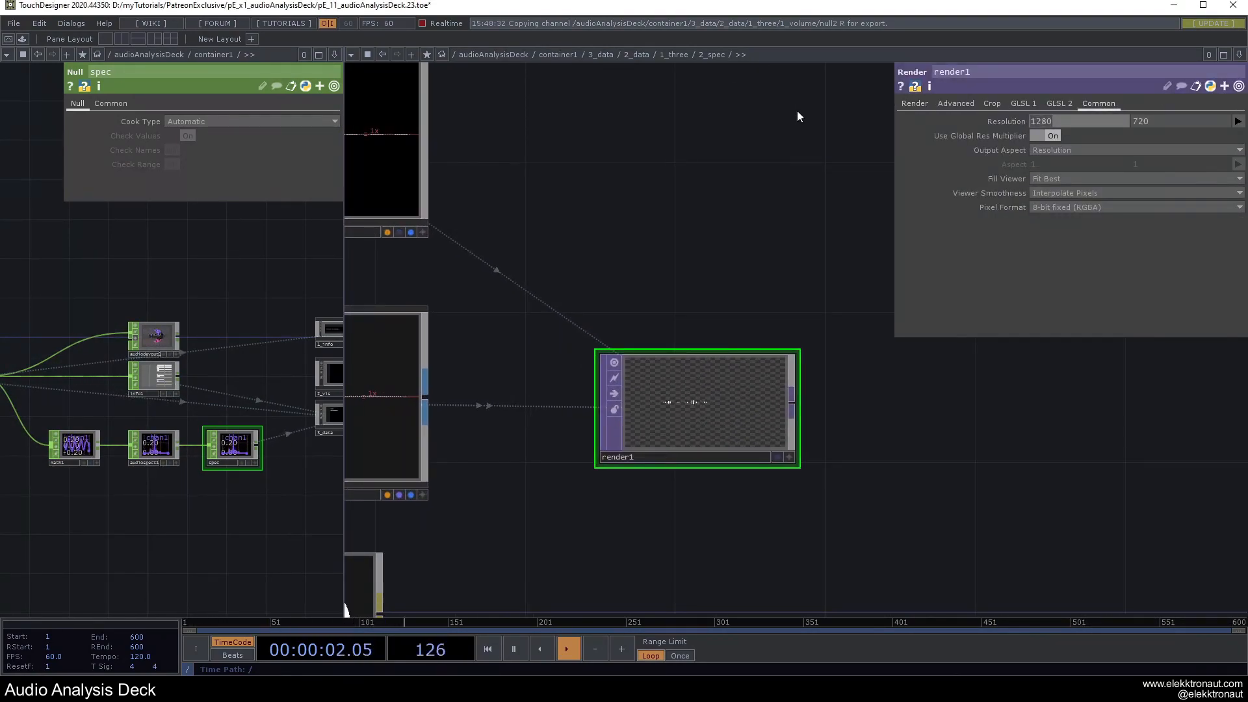
Set render1's resolution to width 648 and the parent's height, then check its Render page.
text(648)
key(Return)
click(990, 120)
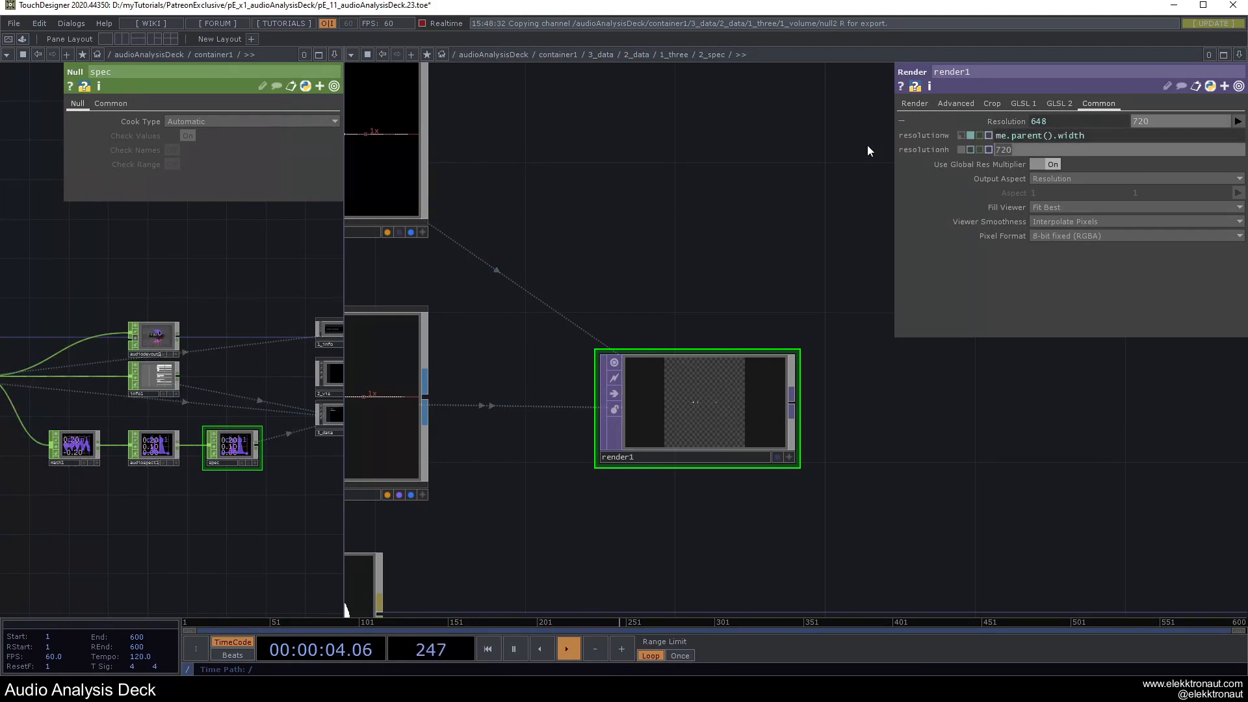
text(height)
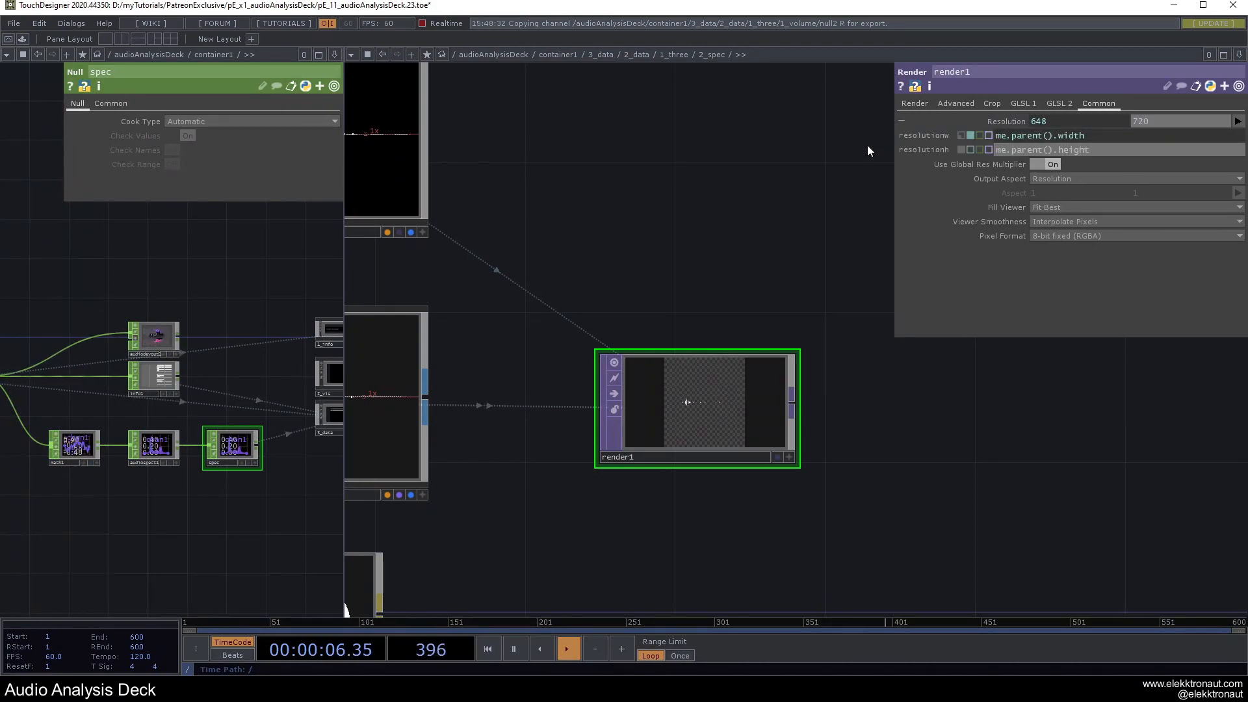
key(Return)
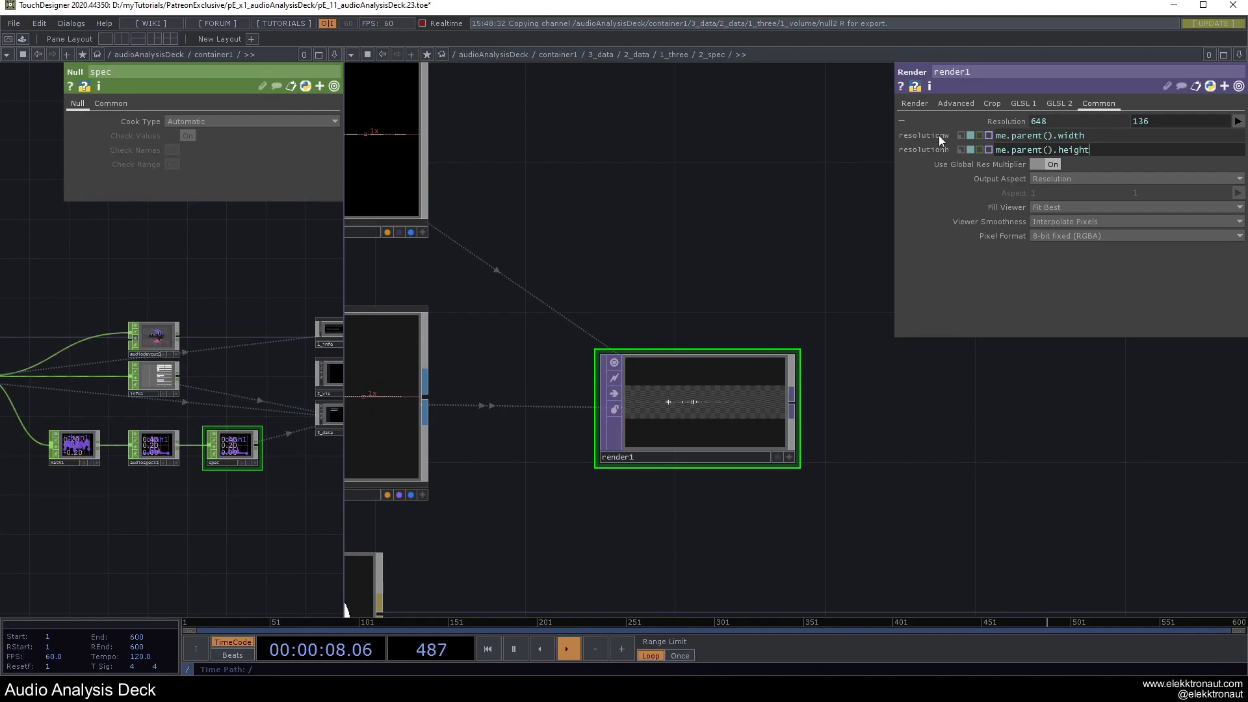
click(905, 105)
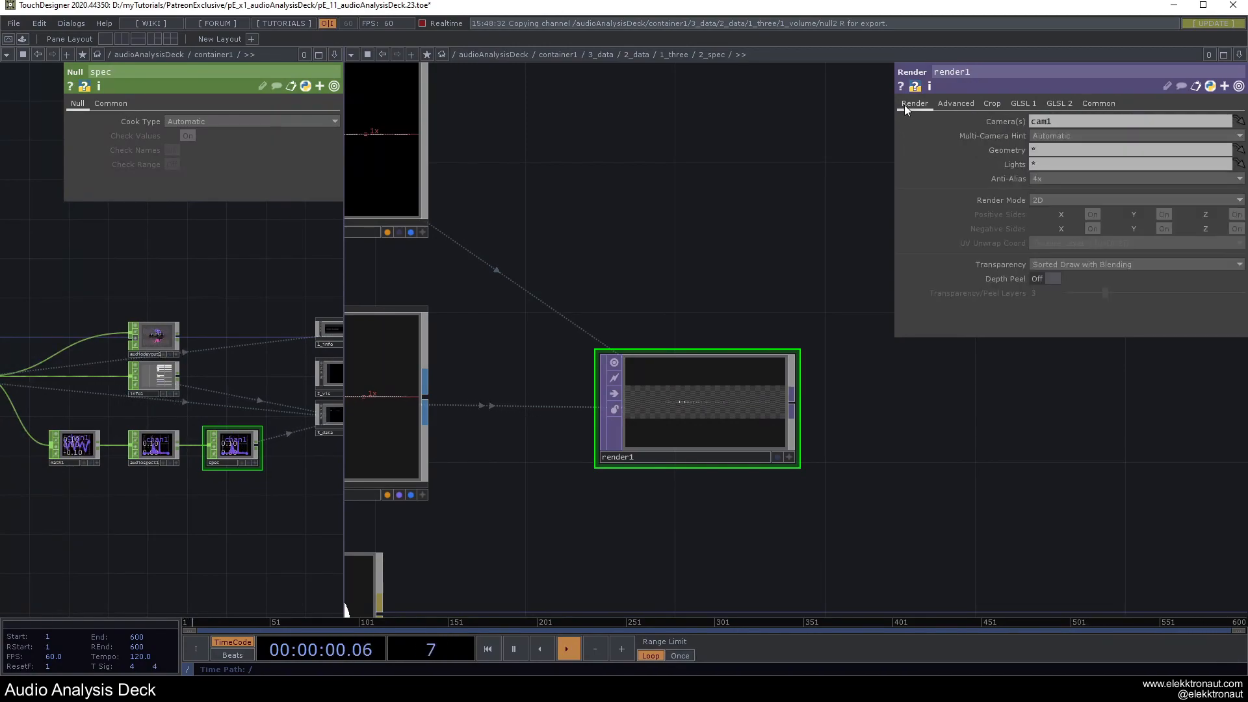
scroll(733, 267, down, 3)
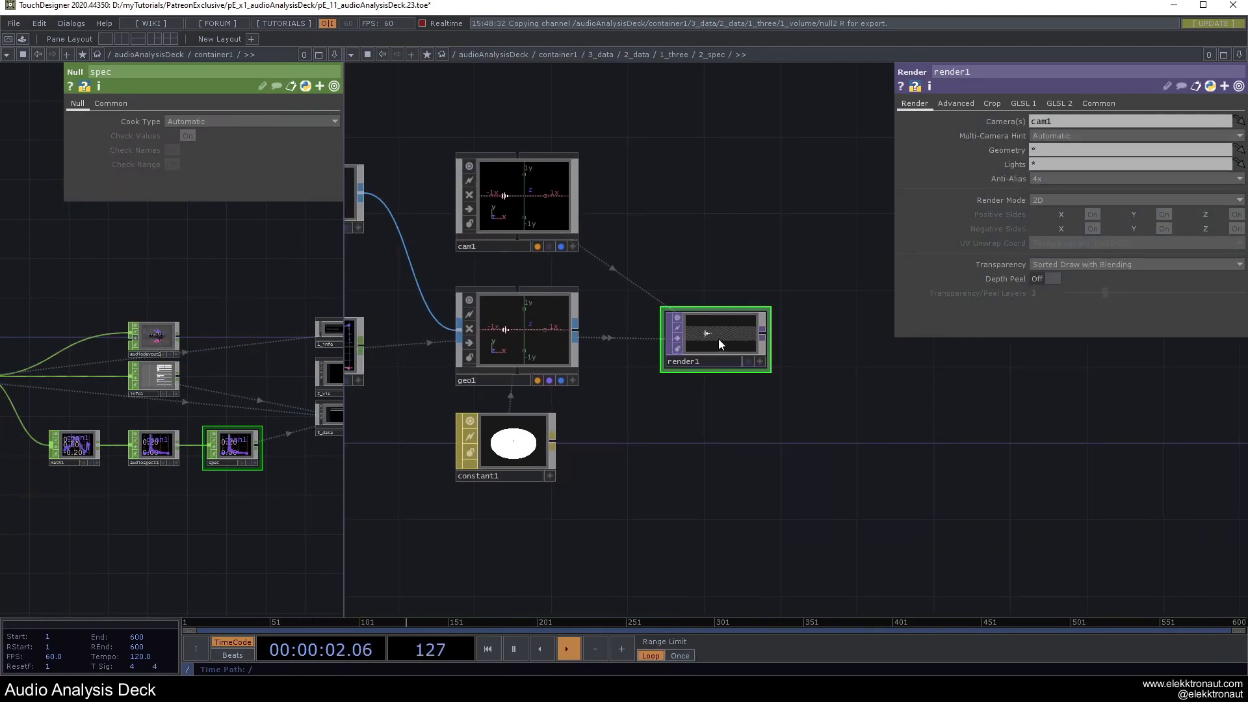
Append a Null TOP named bg after render1 and view the full-screen deck output.
key(alt+n)
click(852, 338)
click(832, 361)
text(bg)
key(Return)
key(F1)
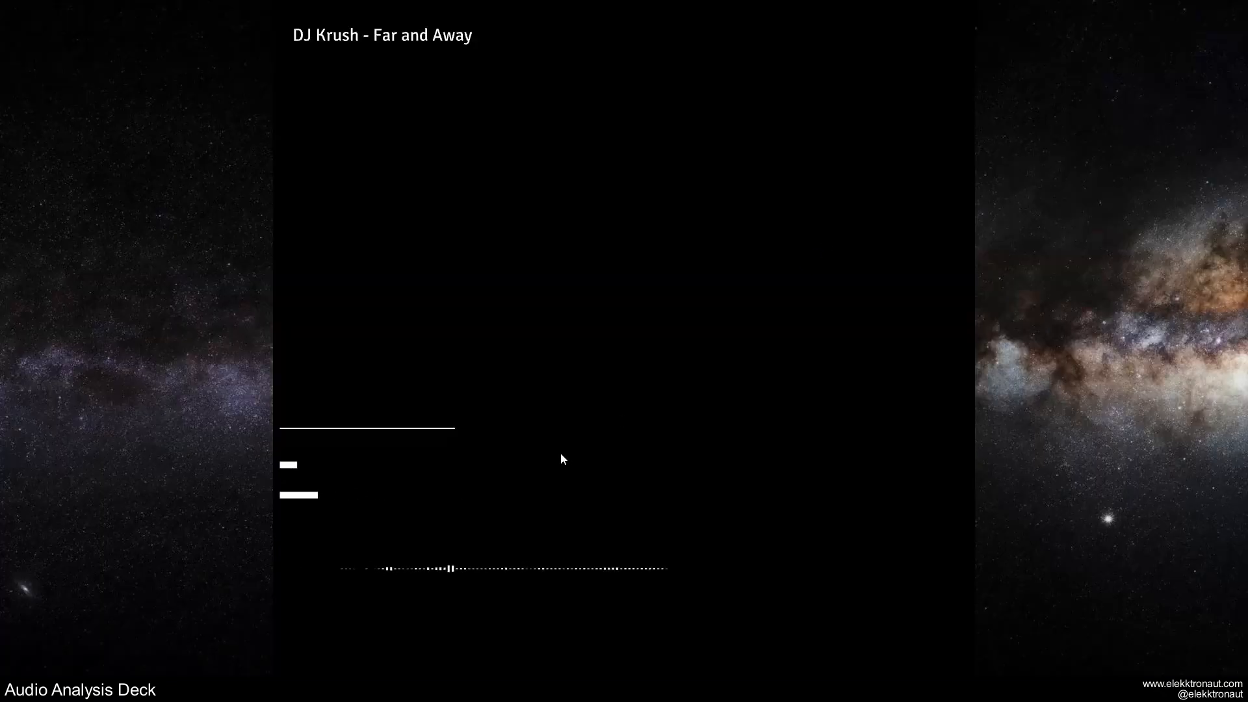
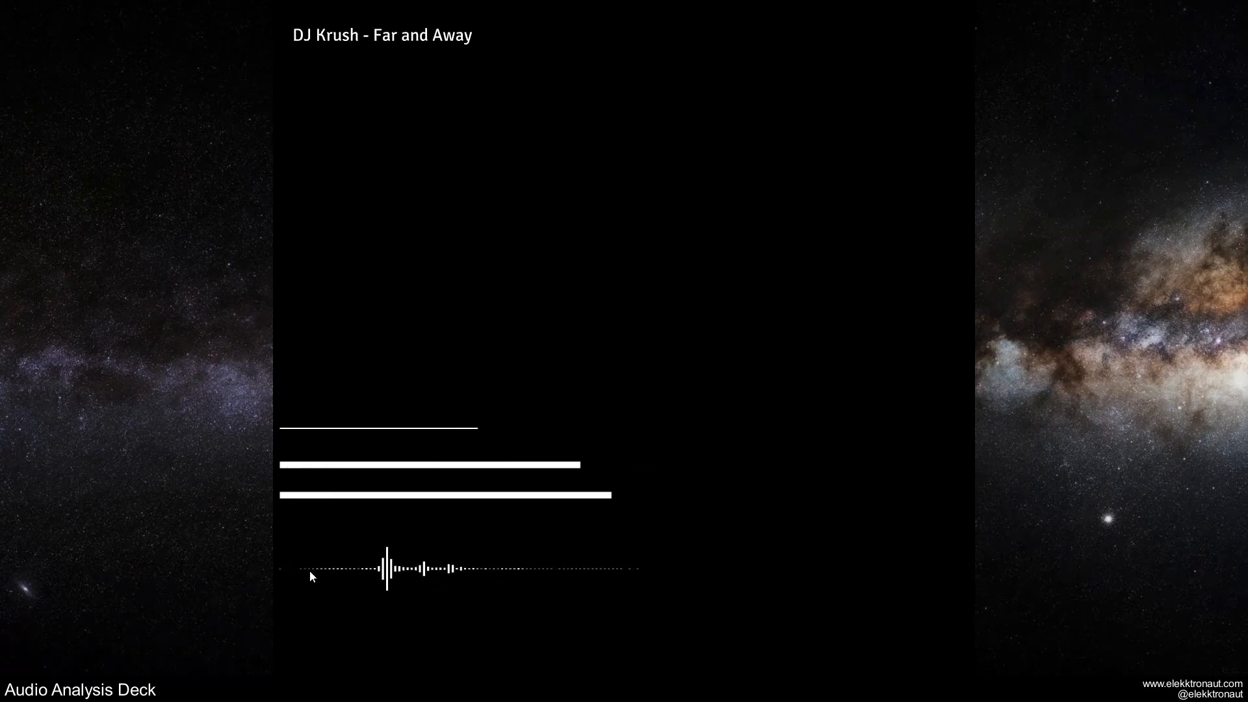
Leave the full-screen deck and center the spectrum chain with math1's parameters shown.
key(Escape)
scroll(641, 532, down, 1)
drag(706, 525, 1040, 499)
click(493, 467)
scroll(465, 526, up, 1)
drag(640, 501, 734, 507)
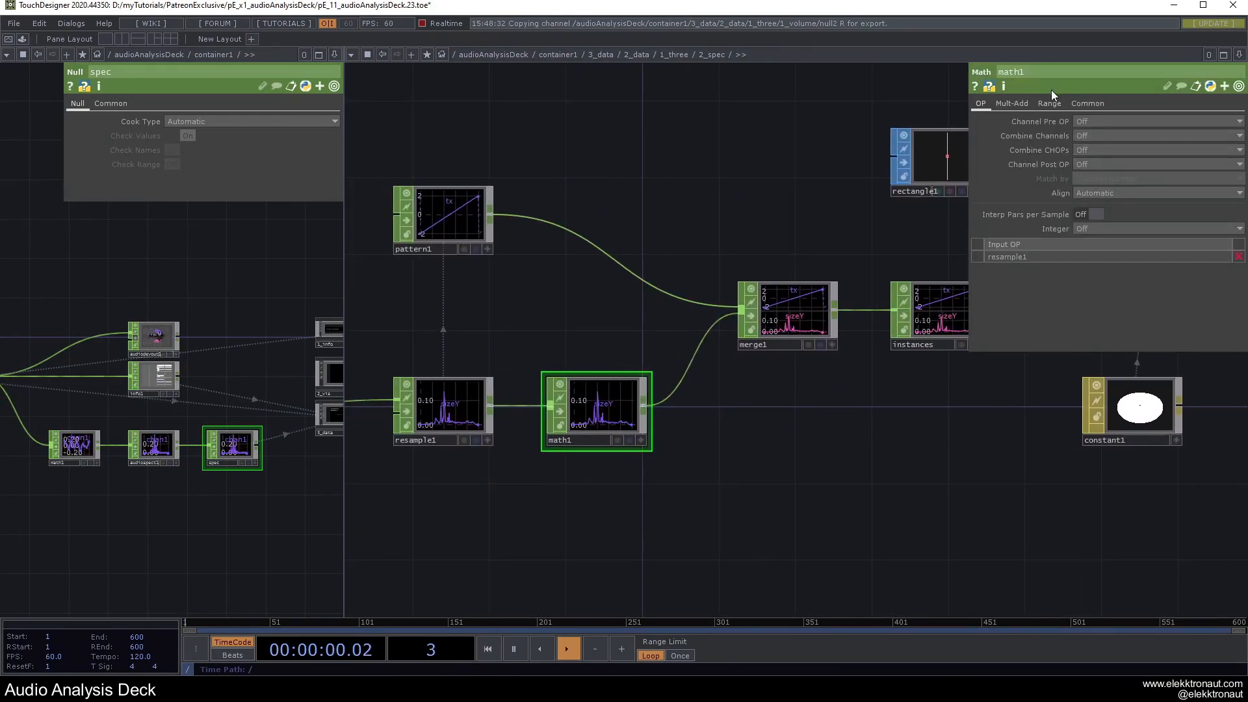
Show math1's Range page, preview the deck, and bring rectangle1, geo1, cam1, render1 and bg into view.
click(1050, 103)
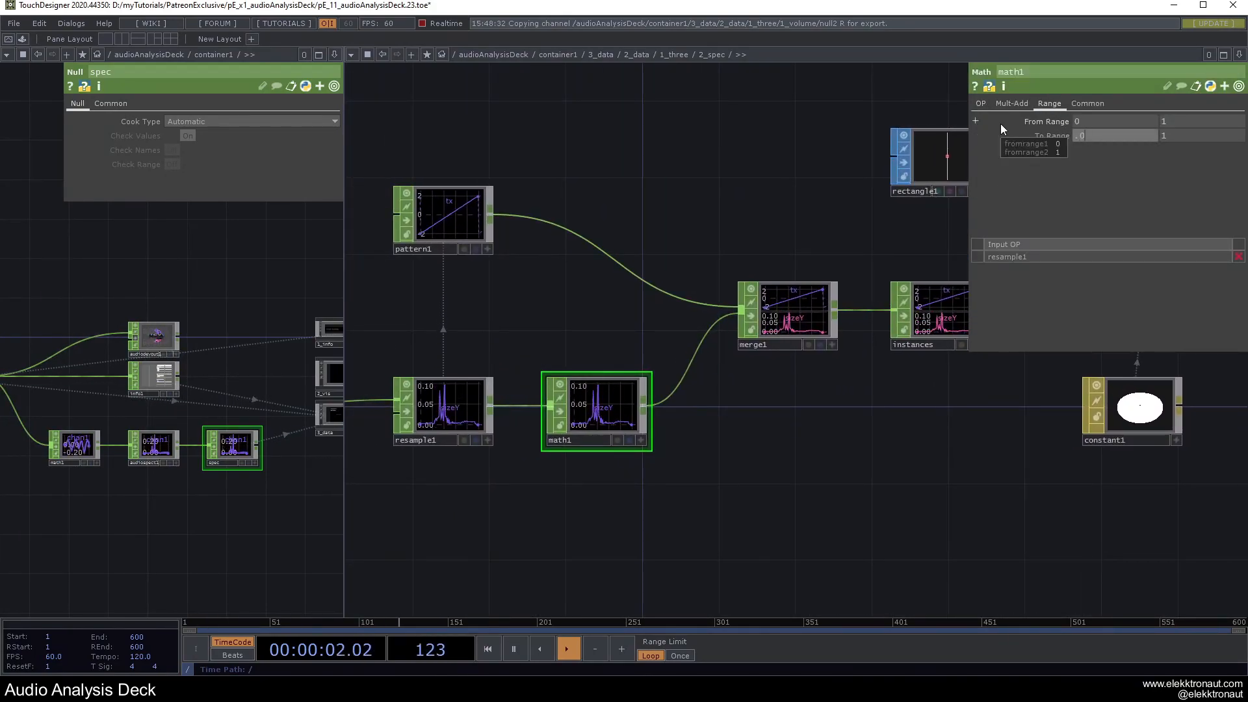
key(F1)
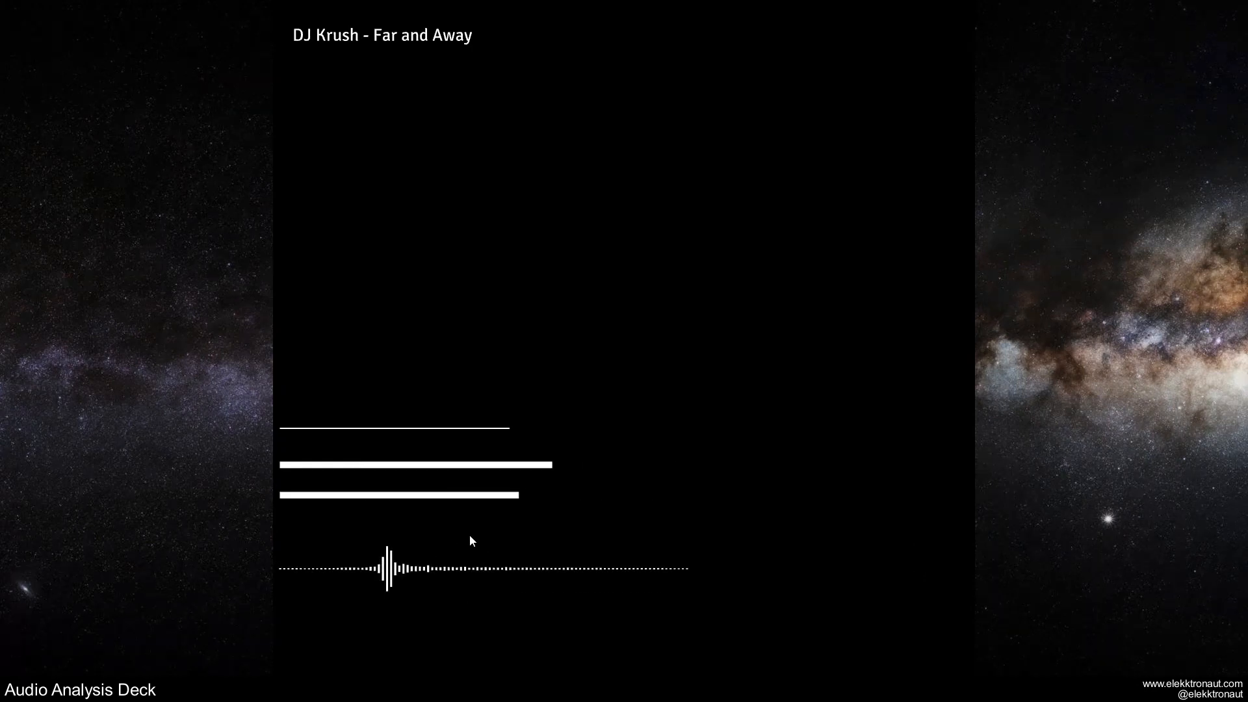
key(Escape)
scroll(787, 476, down, 2)
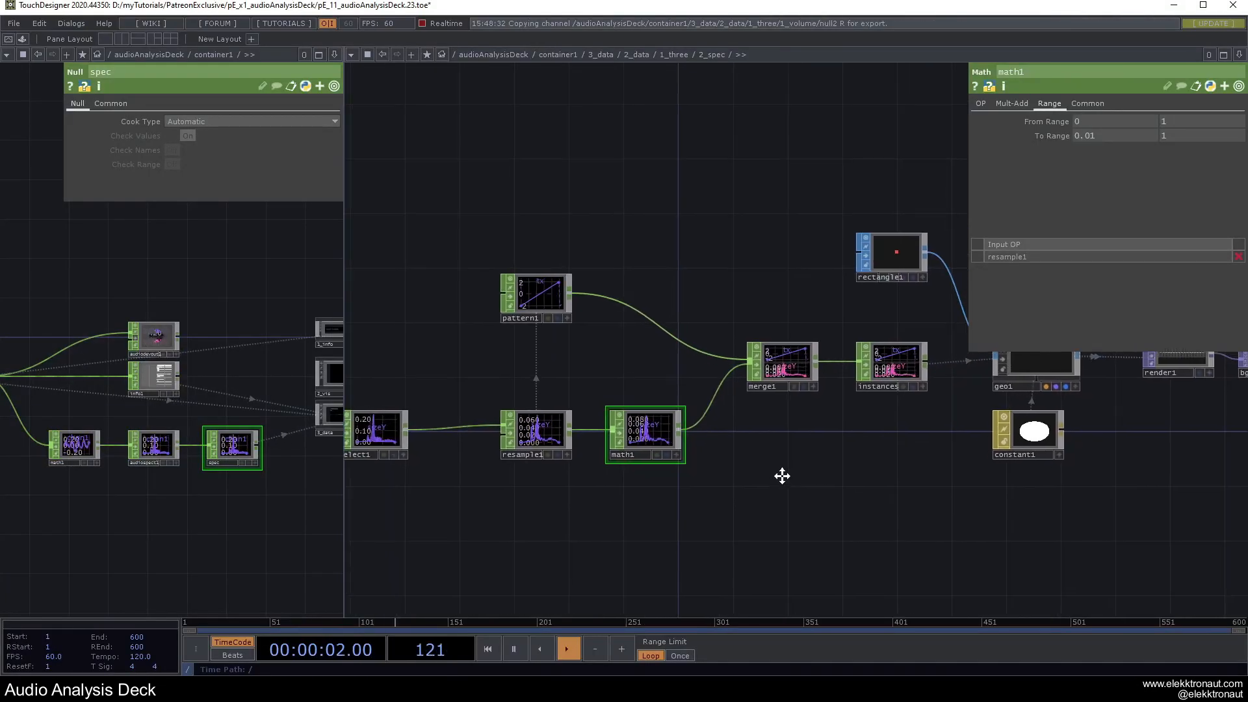
drag(868, 215, 510, 205)
scroll(638, 332, up, 5)
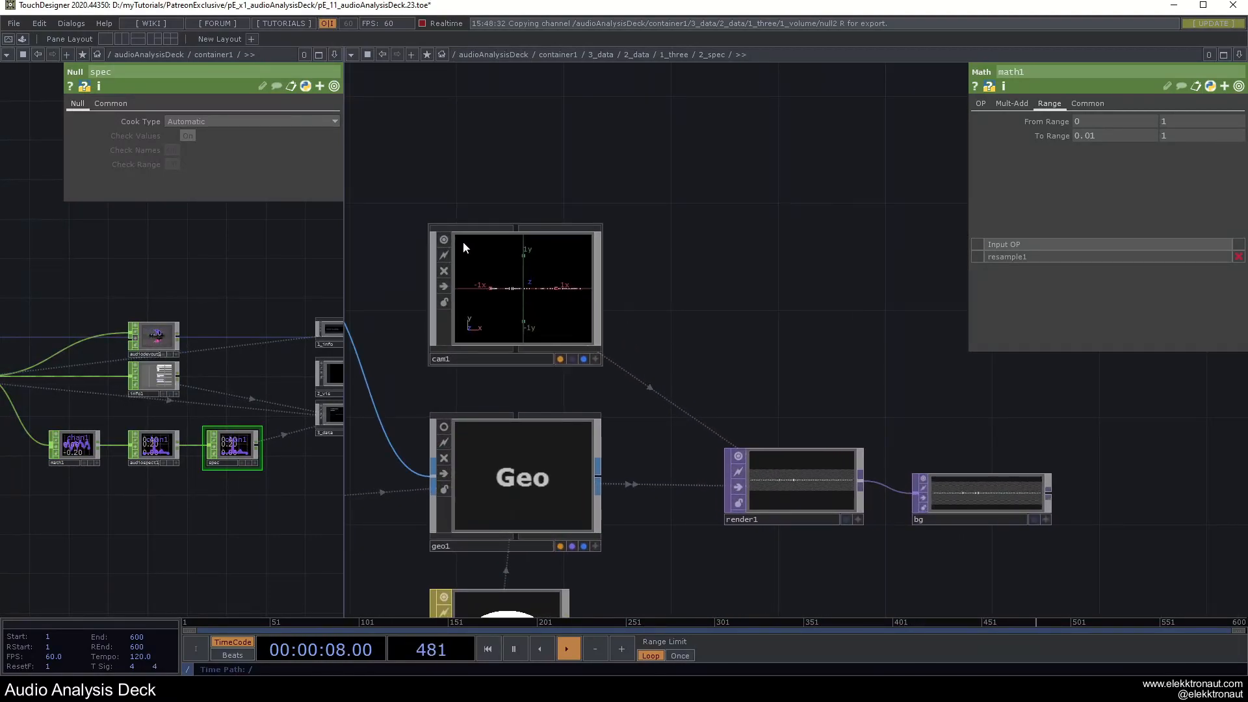
scroll(805, 487, up, 8)
scroll(801, 482, down, 1)
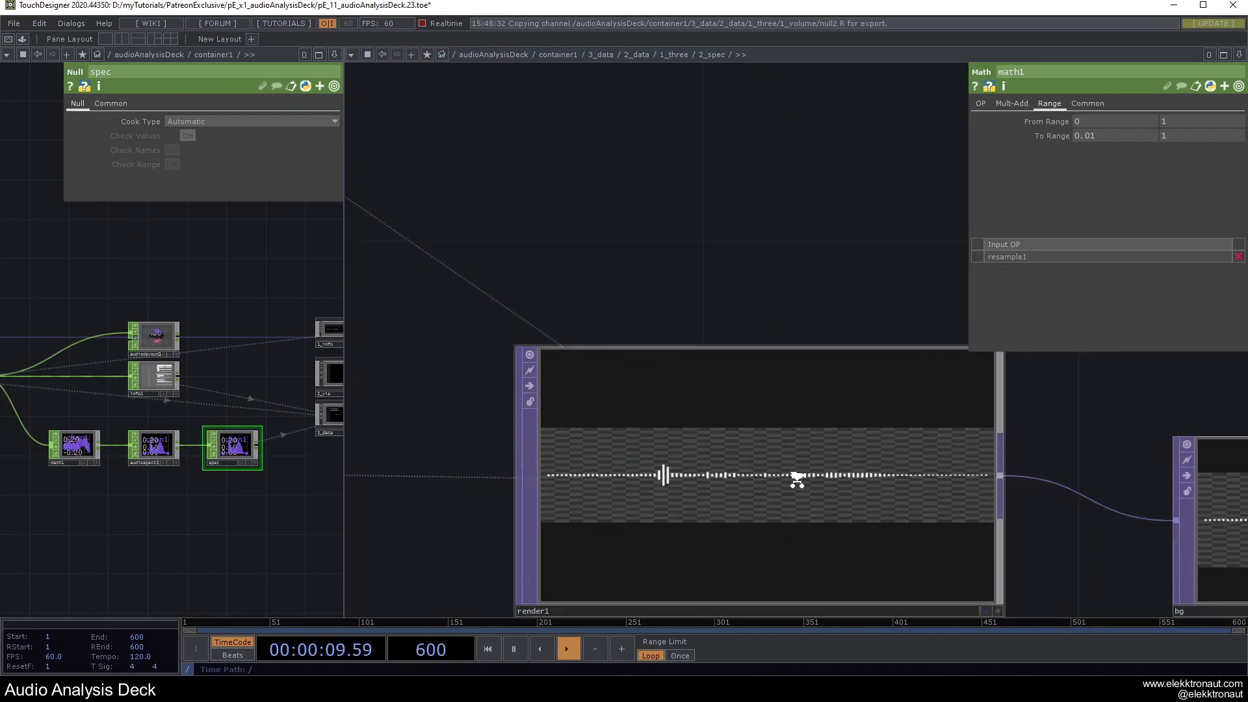
scroll(797, 480, down, 6)
key(F1)
key(Escape)
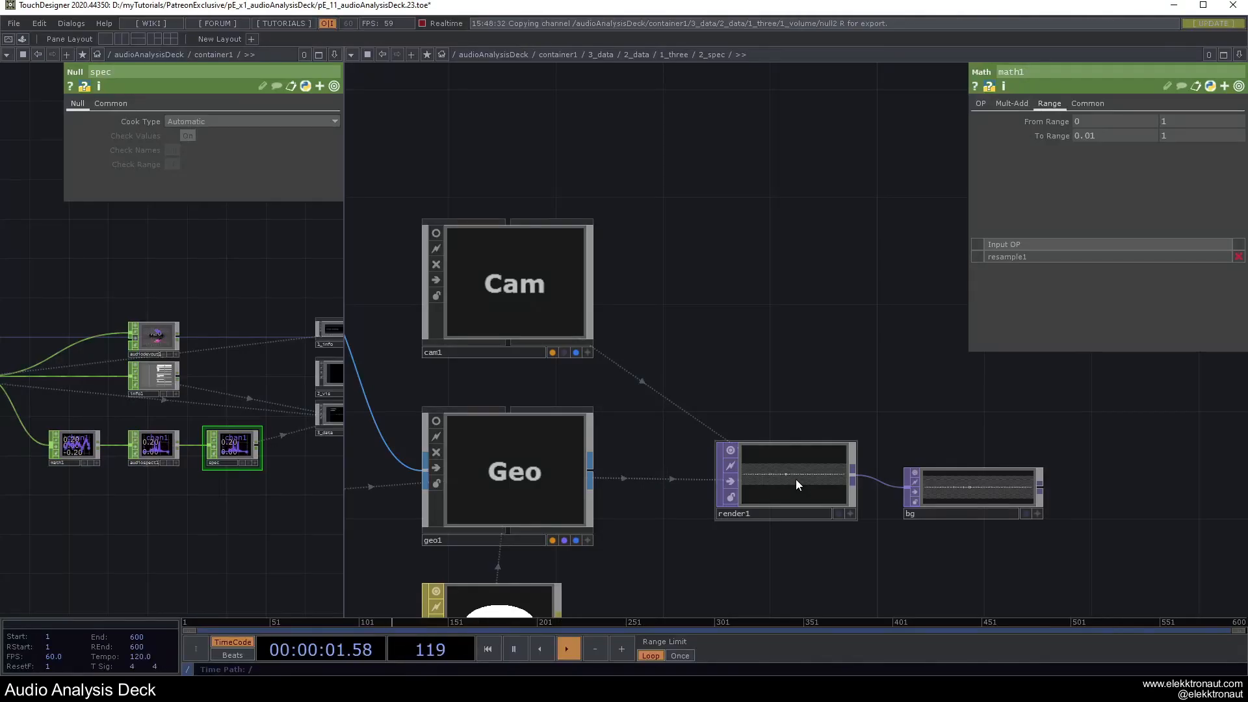
Show cam1's transform parameters (translate 0, 0, 5) and enlarge the render1 preview tile.
click(536, 285)
scroll(630, 348, down, 4)
drag(652, 356, 1081, 412)
drag(748, 377, 263, 325)
scroll(705, 409, up, 4)
drag(574, 373, 619, 345)
key(F1)
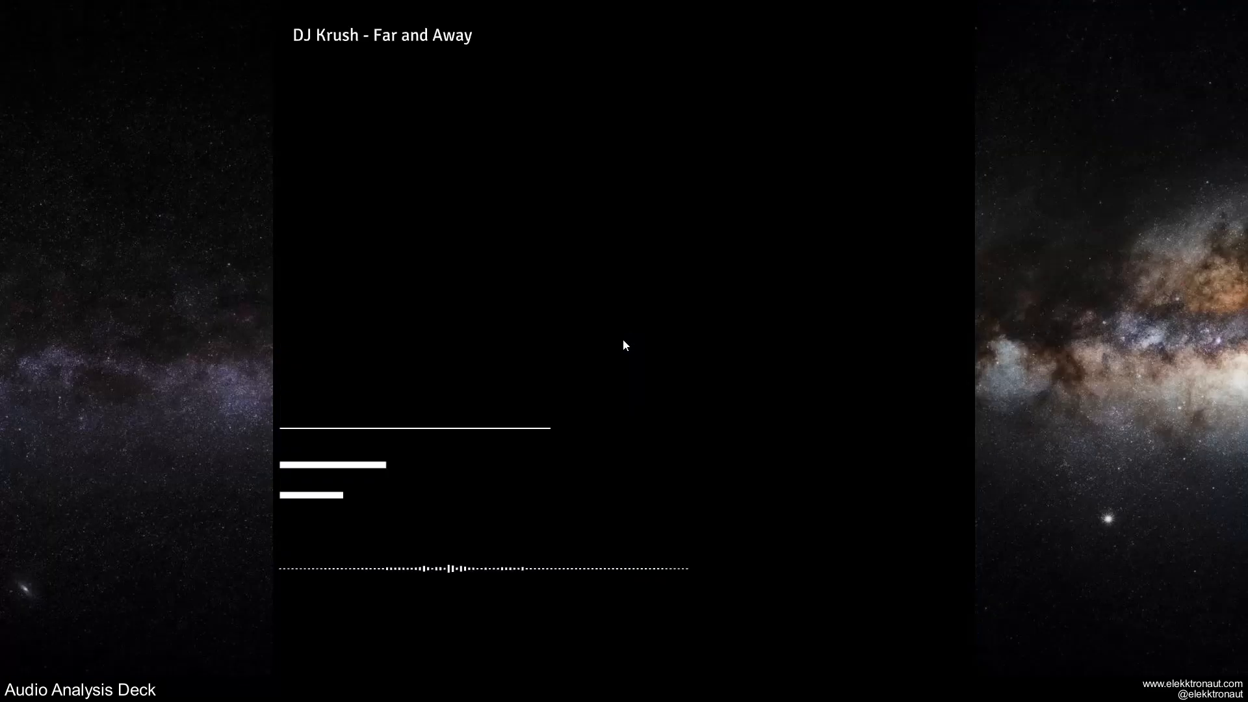
key(Escape)
drag(583, 492, 789, 476)
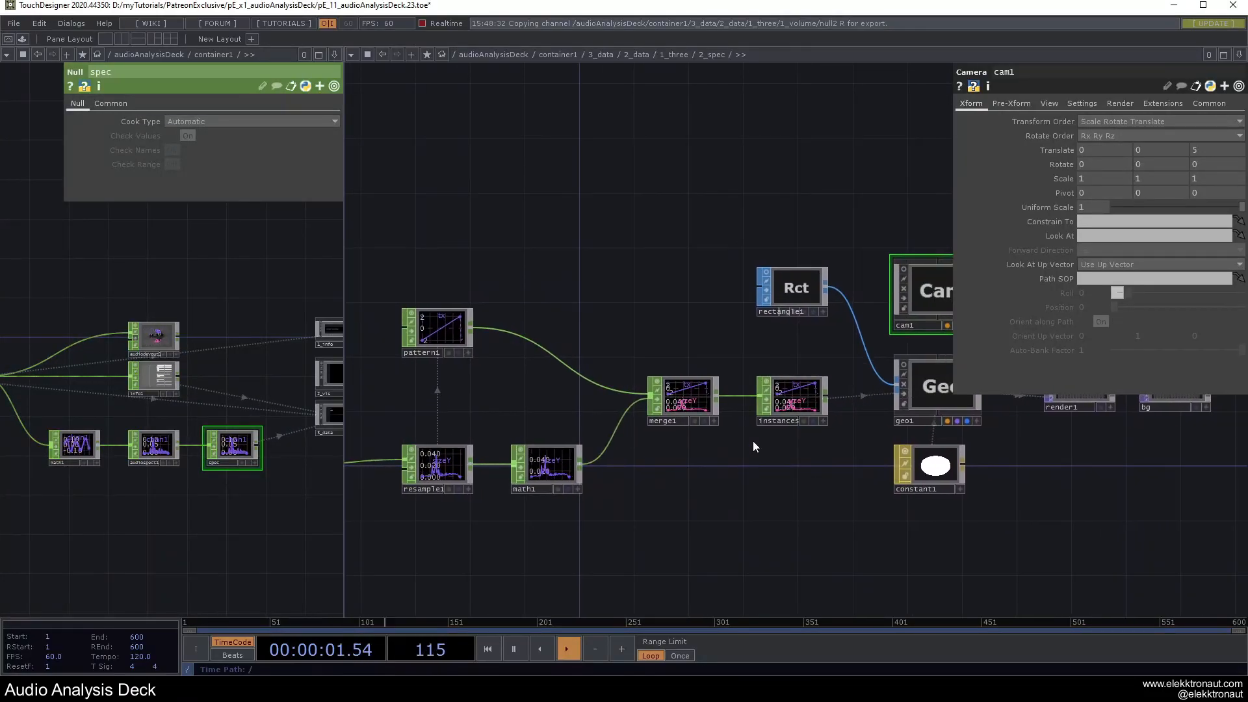
Try rectangle1's Center Y at 0.5, preview the deck, then undo the change.
drag(920, 440, 730, 463)
scroll(877, 368, up, 7)
click(376, 268)
scroll(494, 341, down, 1)
scroll(494, 342, down, 3)
scroll(585, 351, up, 6)
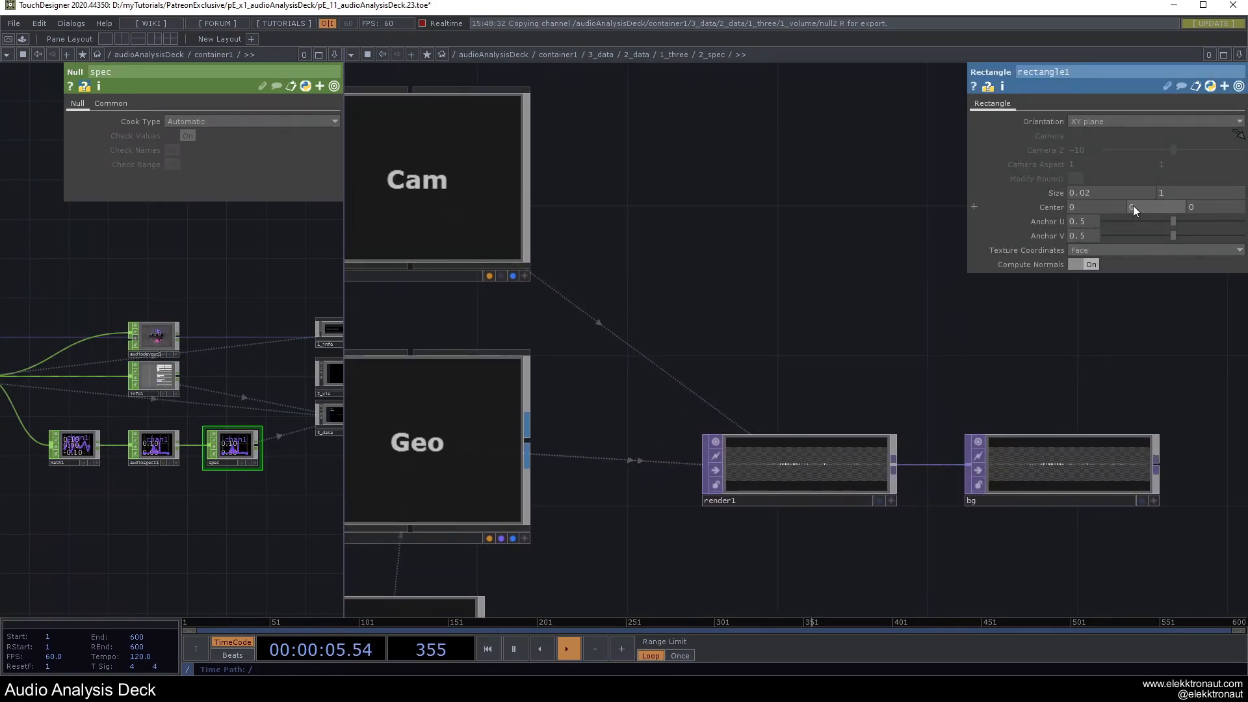
text(.5)
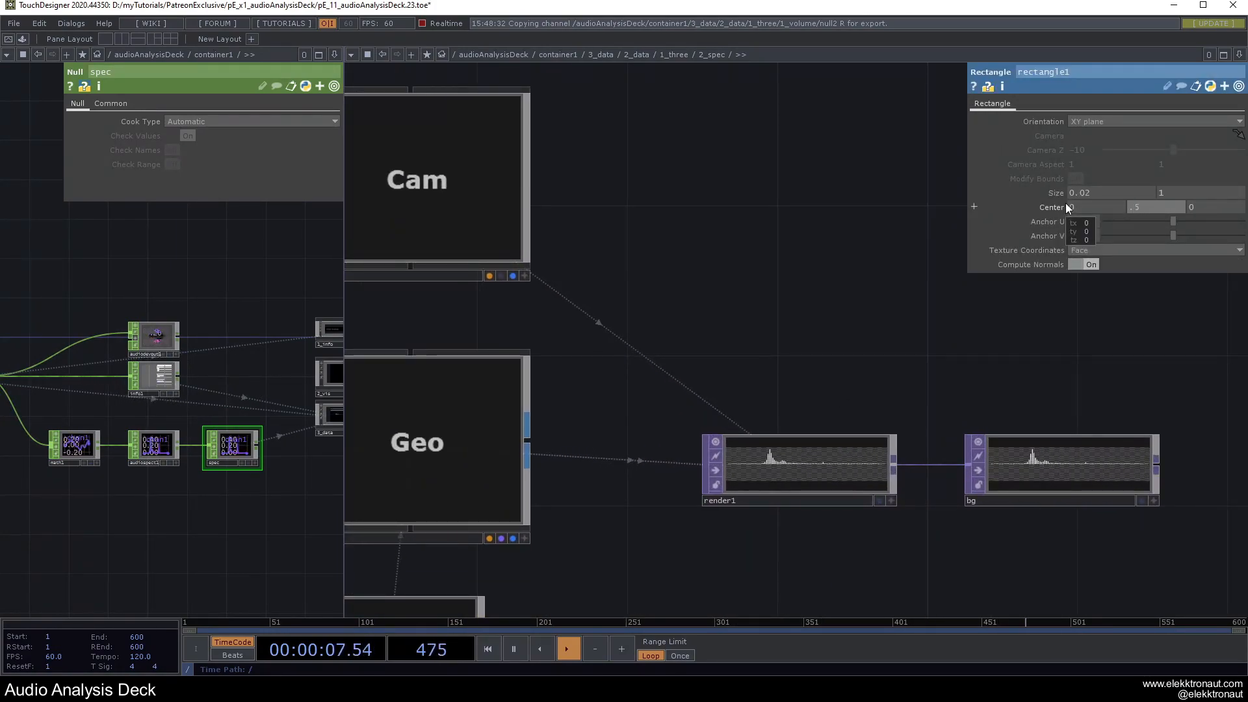
scroll(711, 426, up, 5)
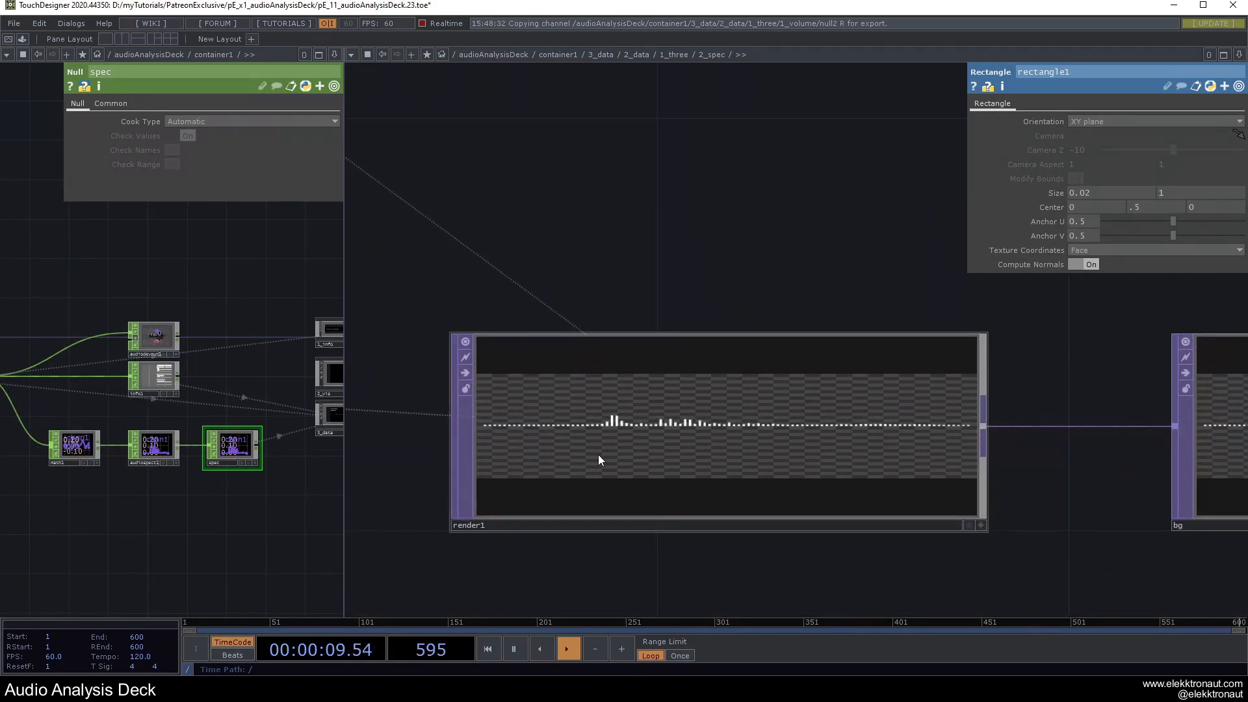
key(F1)
key(Escape)
key(ctrl+z)
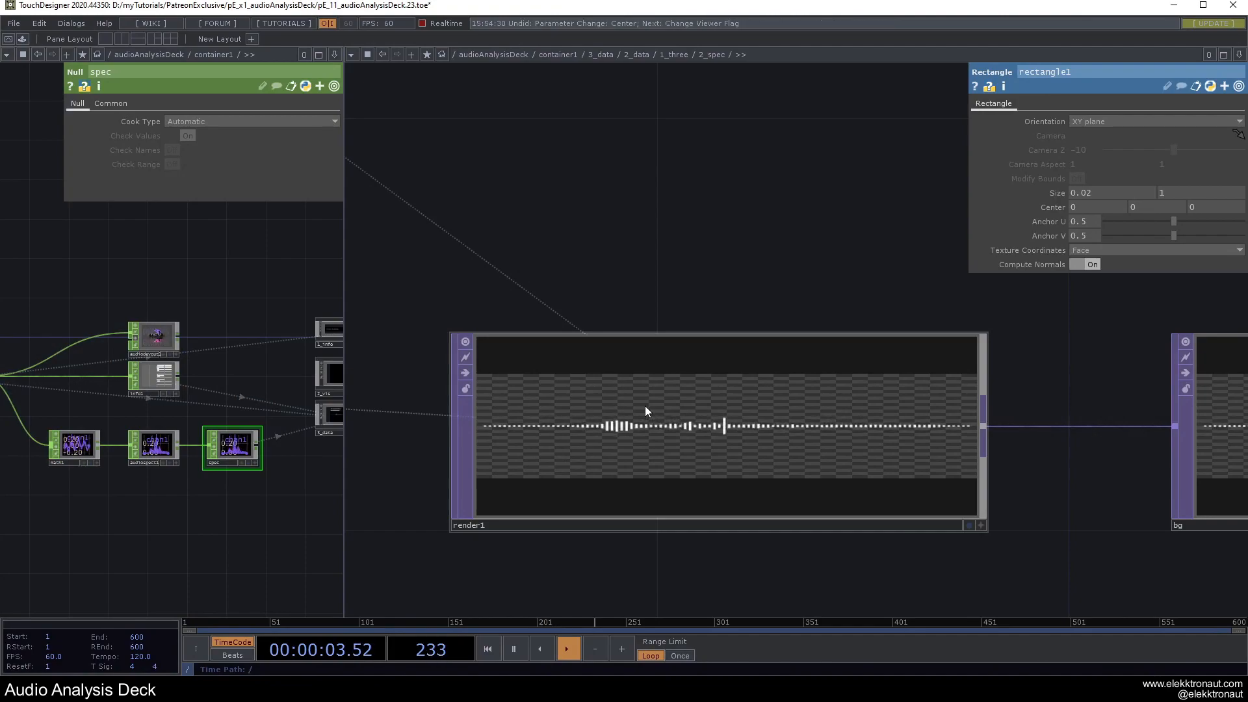
key(F1)
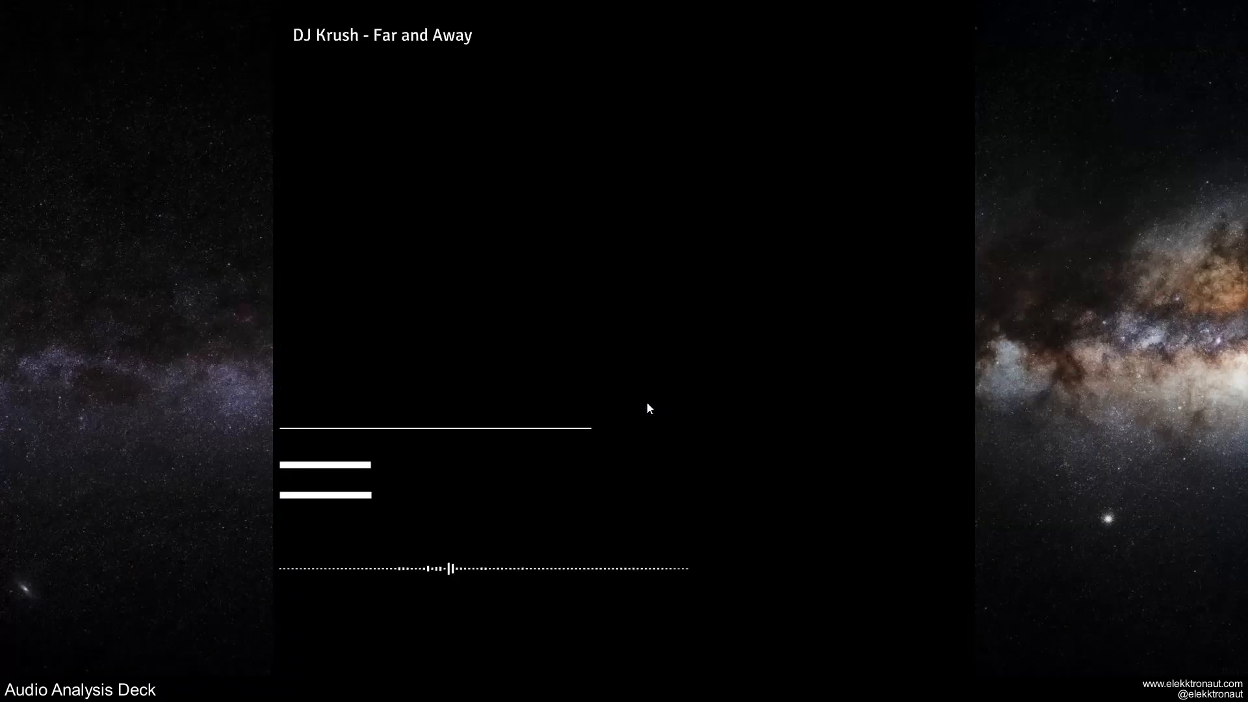
key(Escape)
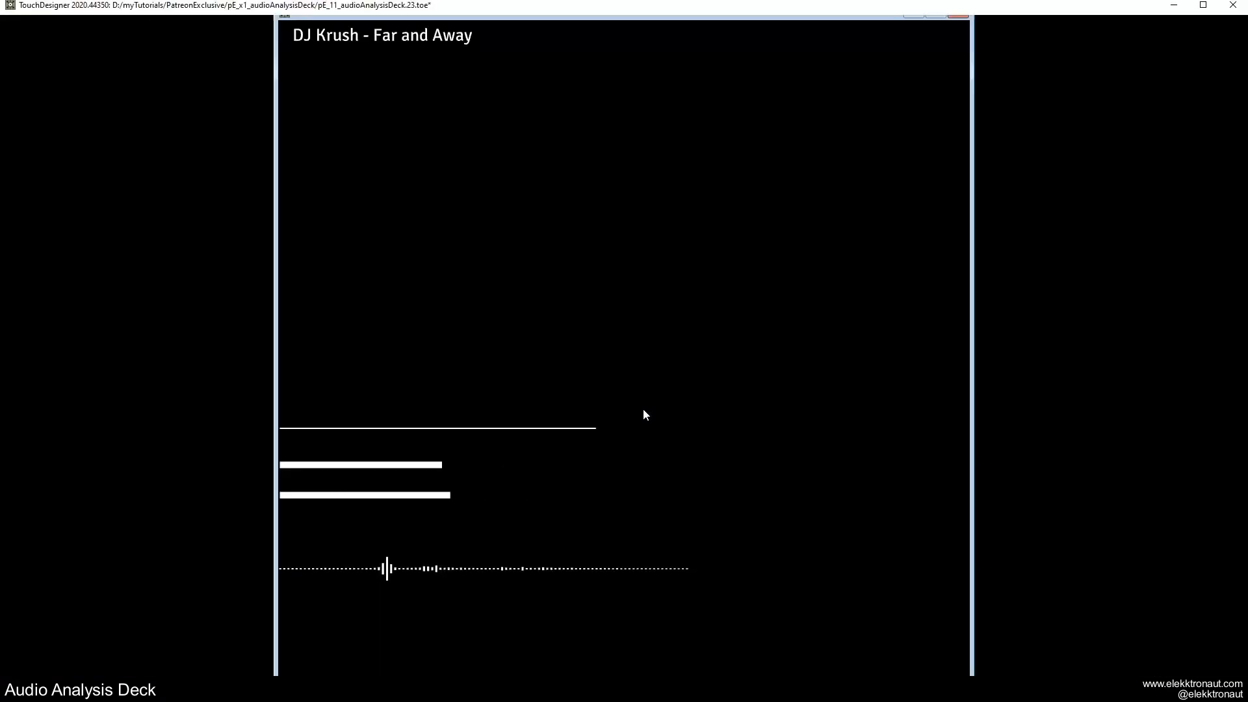
Set math1's upper To Range value to 2 and preview the taller spectrum bars.
scroll(640, 411, down, 3)
drag(351, 512, 884, 438)
scroll(887, 437, down, 8)
drag(572, 387, 684, 394)
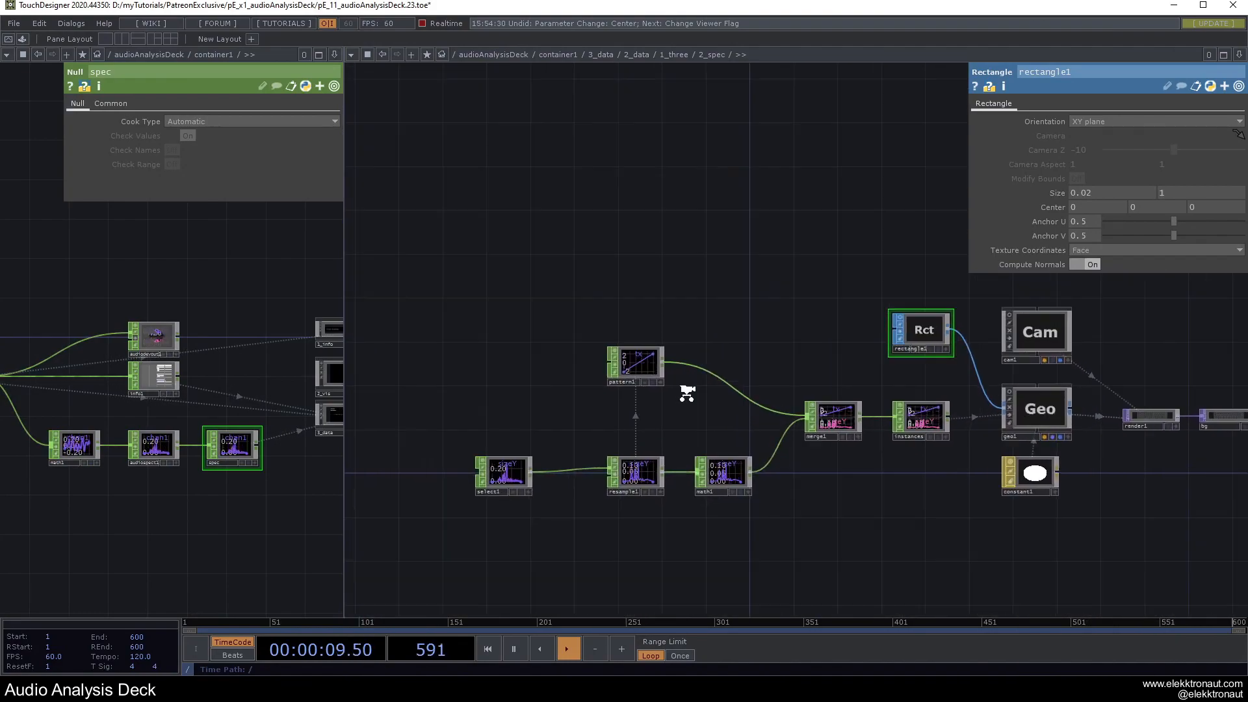
scroll(683, 395, up, 5)
click(757, 527)
drag(920, 532, 672, 398)
text(2)
key(Return)
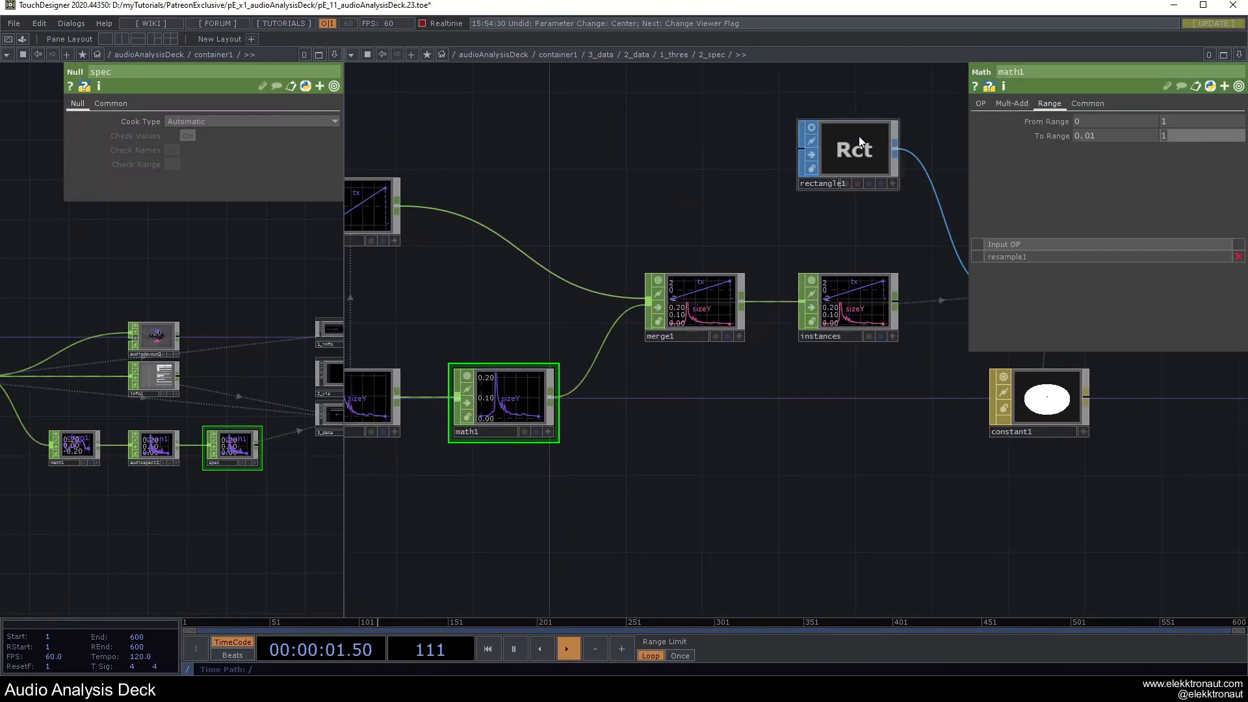
key(F1)
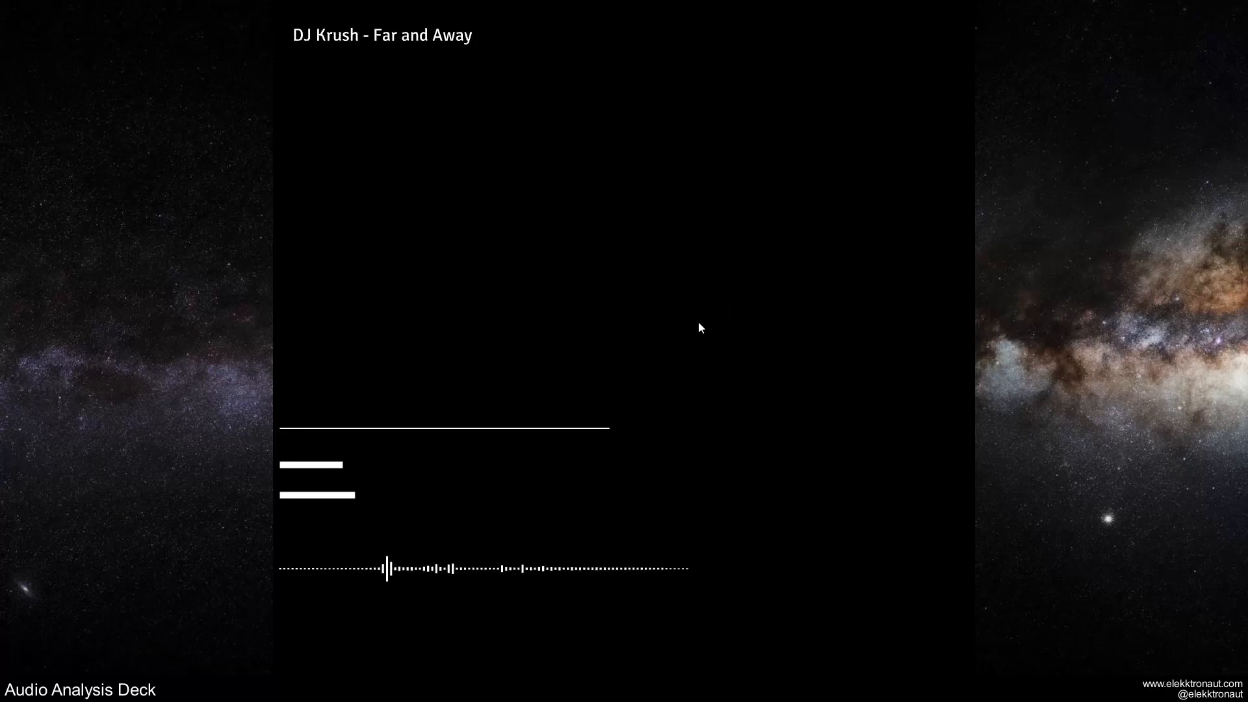
key(Escape)
key(F1)
key(Escape)
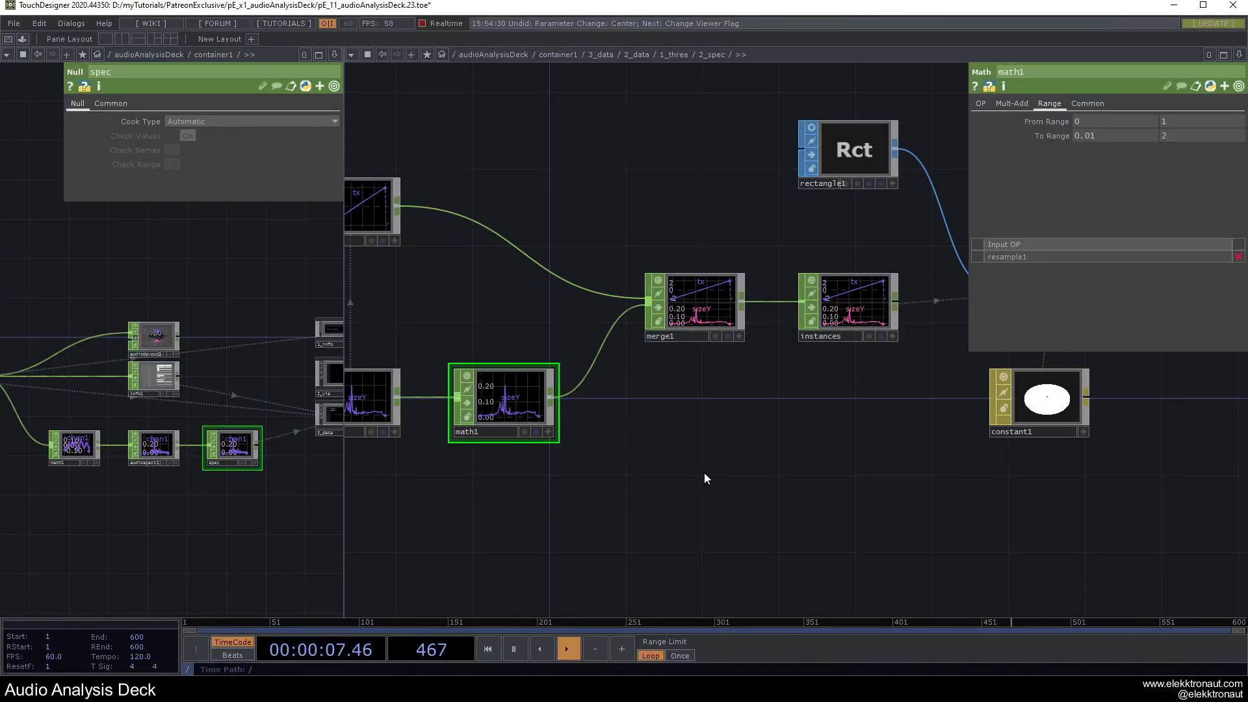
scroll(701, 479, down, 10)
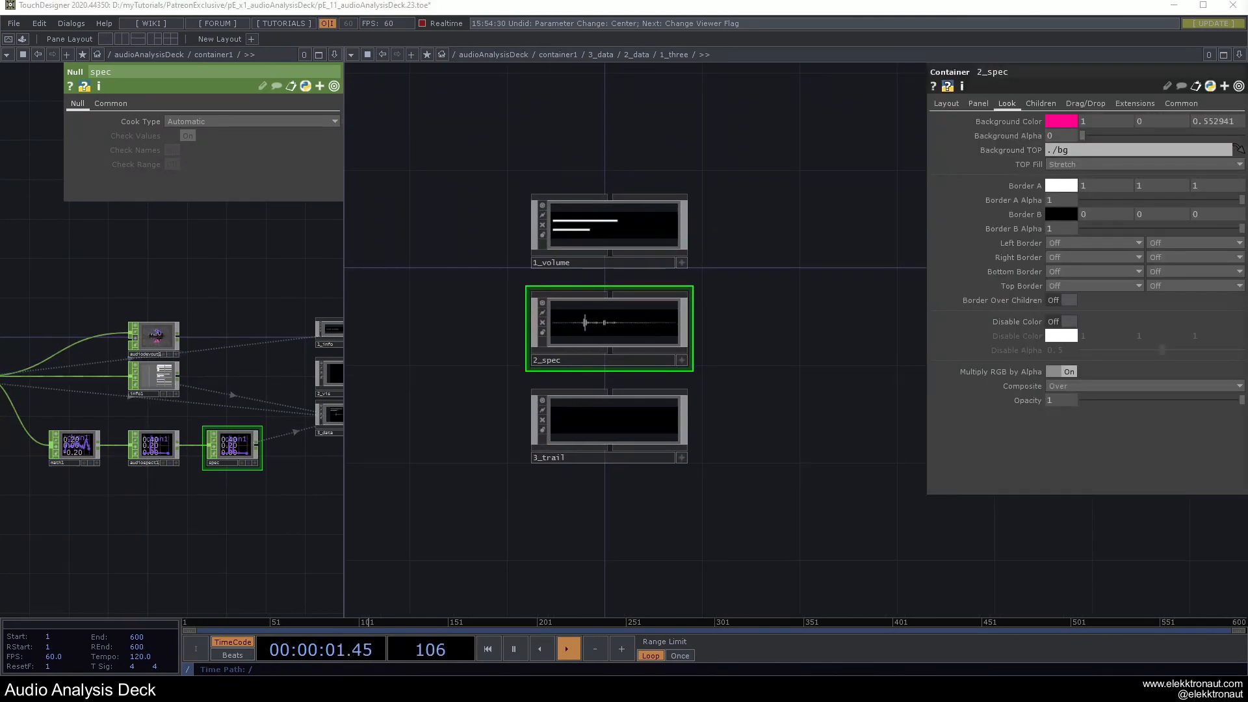
Enter the 3_trail panel, then add and delete a stray Script CHOP.
click(623, 442)
scroll(611, 442, up, 5)
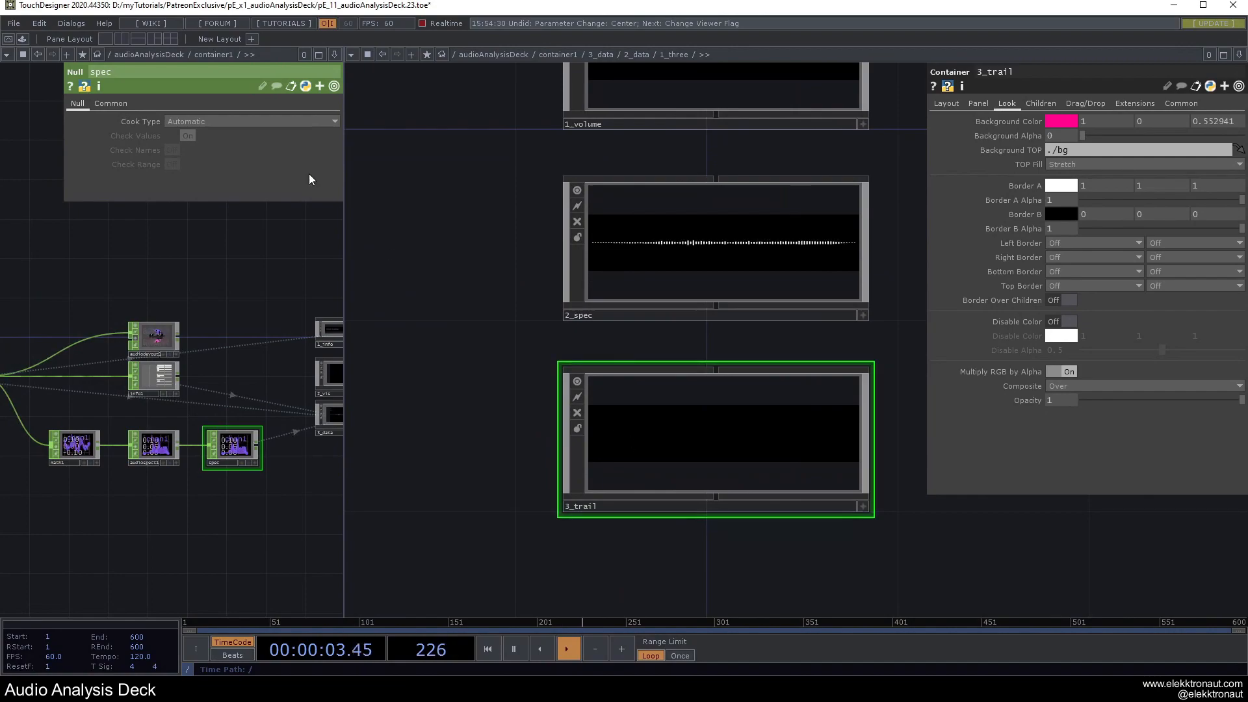
scroll(720, 463, up, 5)
key(Tab)
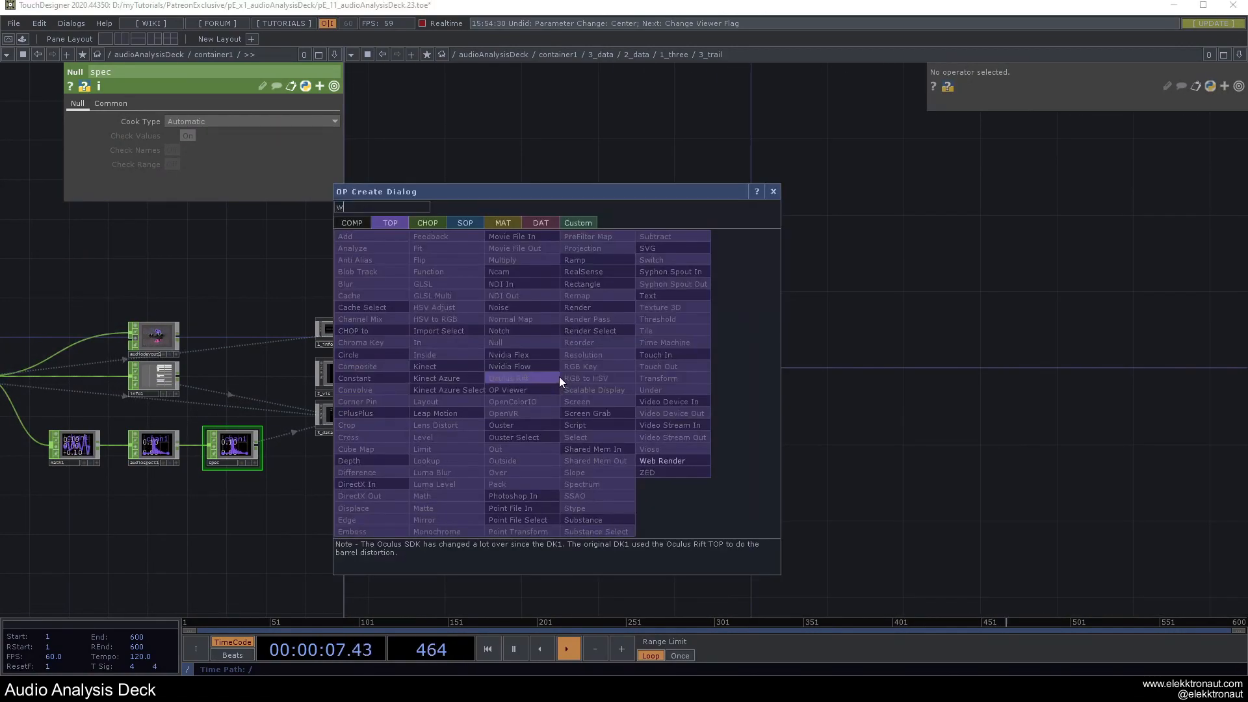
click(432, 222)
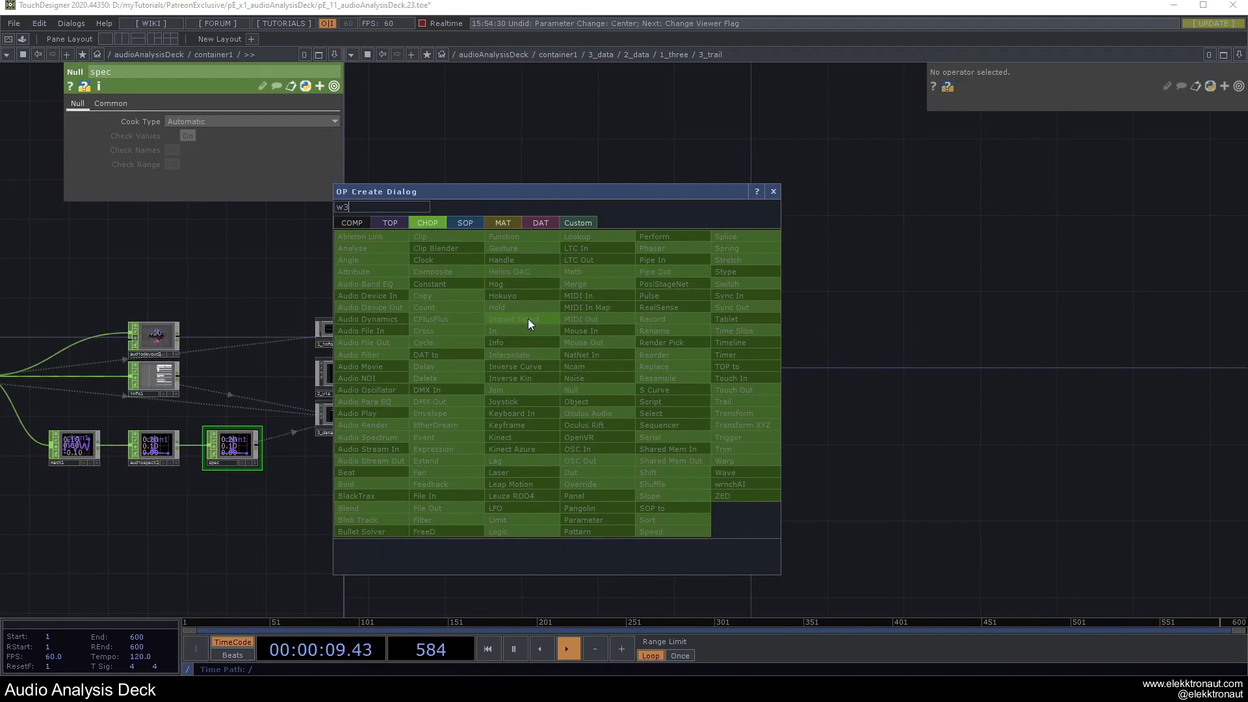
text(se)
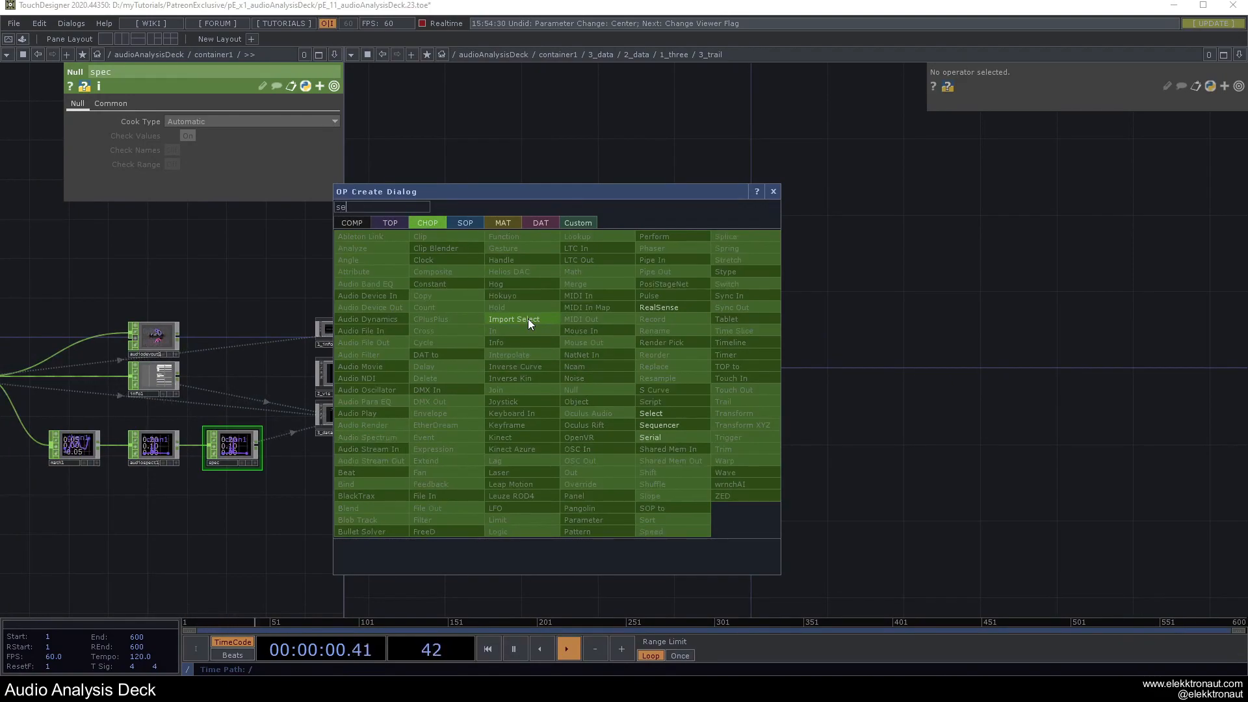
click(670, 402)
click(517, 374)
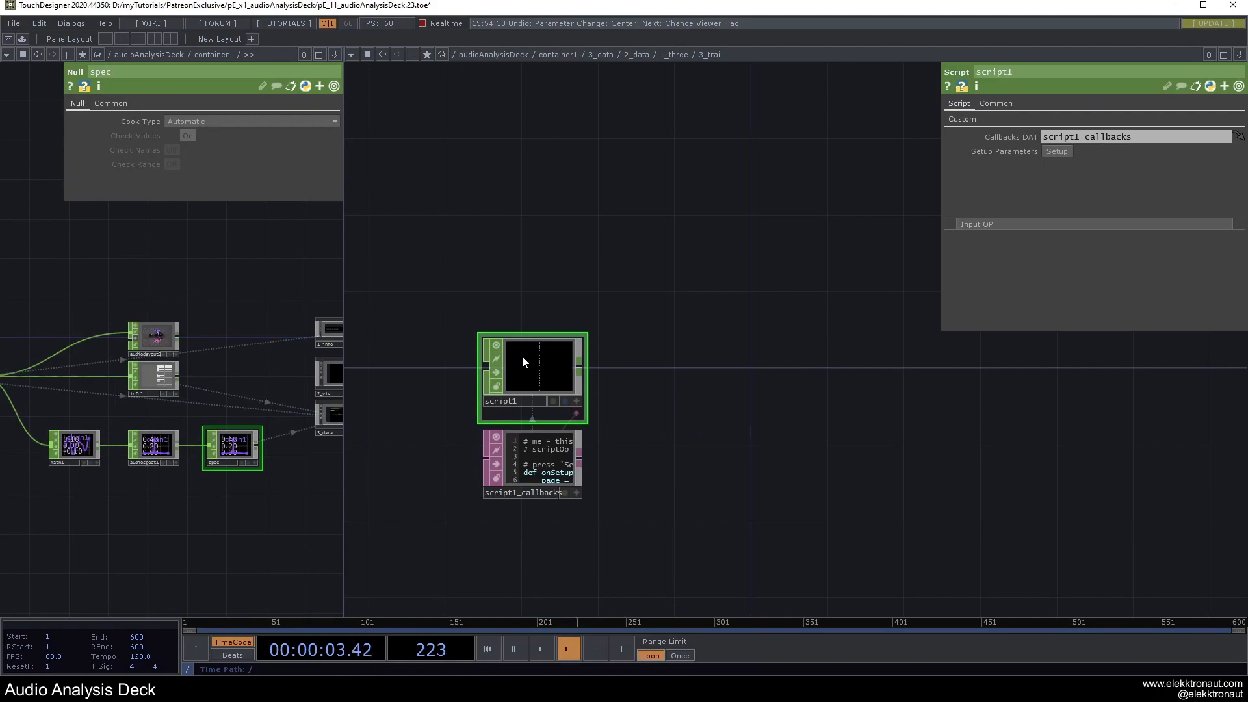
key(Delete)
Add a Select CHOP, select1, that pulls chan1 and chan2 from audiofilein1.
key(Tab)
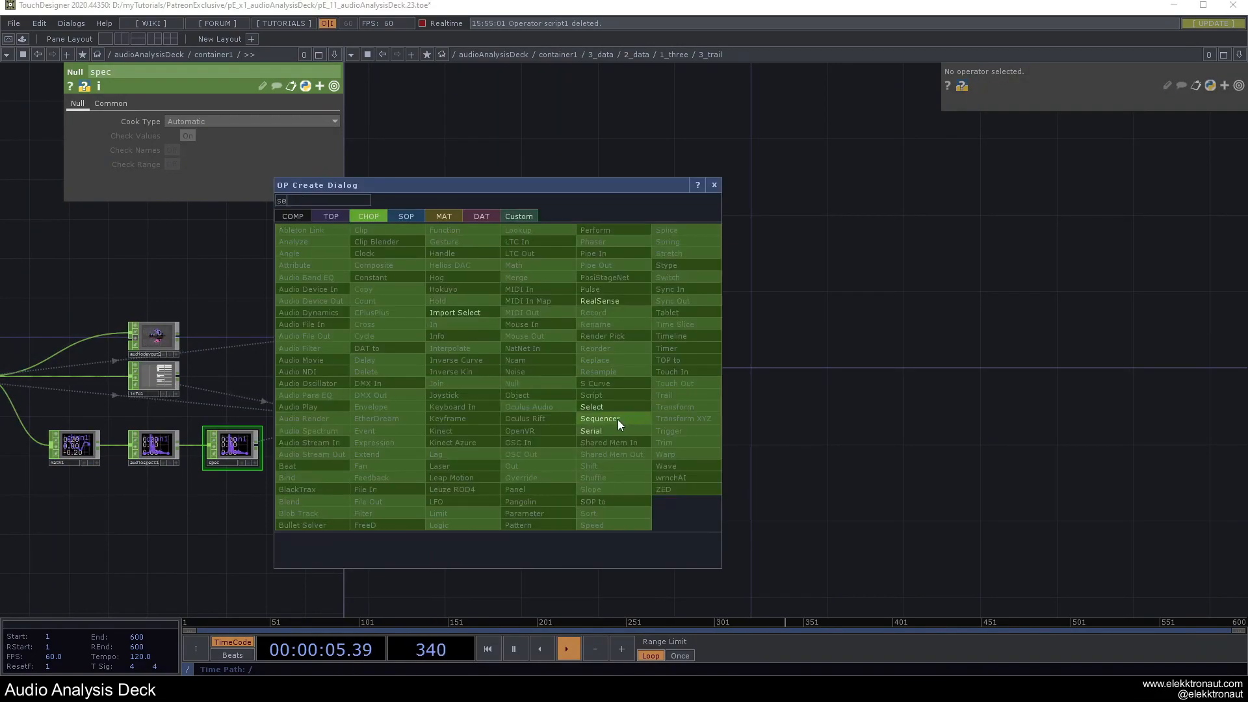
click(592, 407)
click(520, 359)
drag(195, 505, 322, 519)
drag(88, 392, 555, 372)
scroll(556, 371, up, 5)
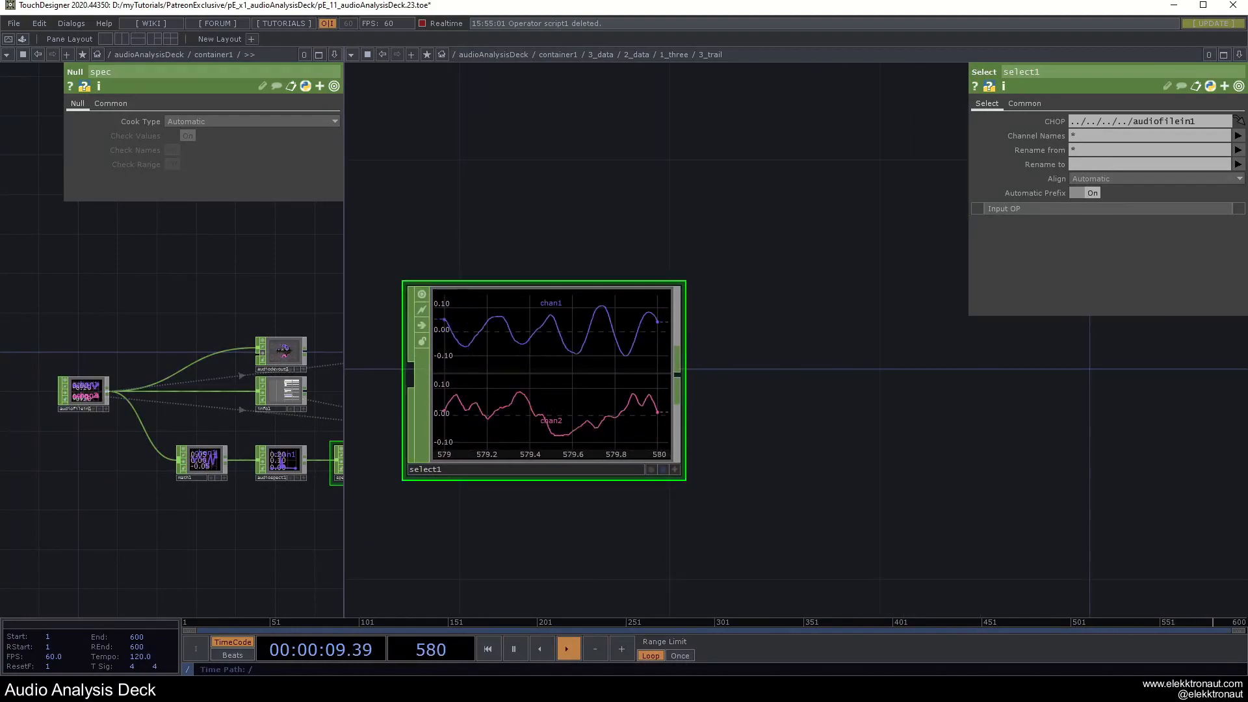
scroll(767, 387, down, 6)
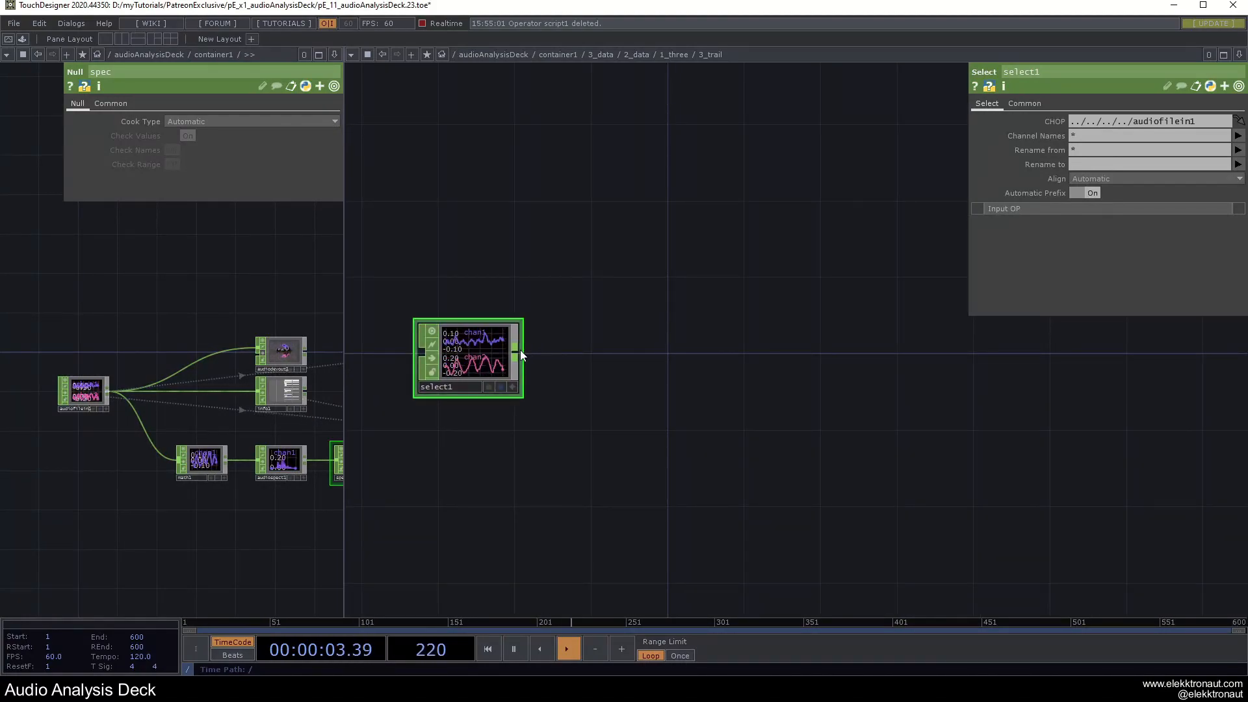
key(Tab)
Add a Math CHOP, math1, after select1 that averages both channels into one.
text(ma)
click(558, 241)
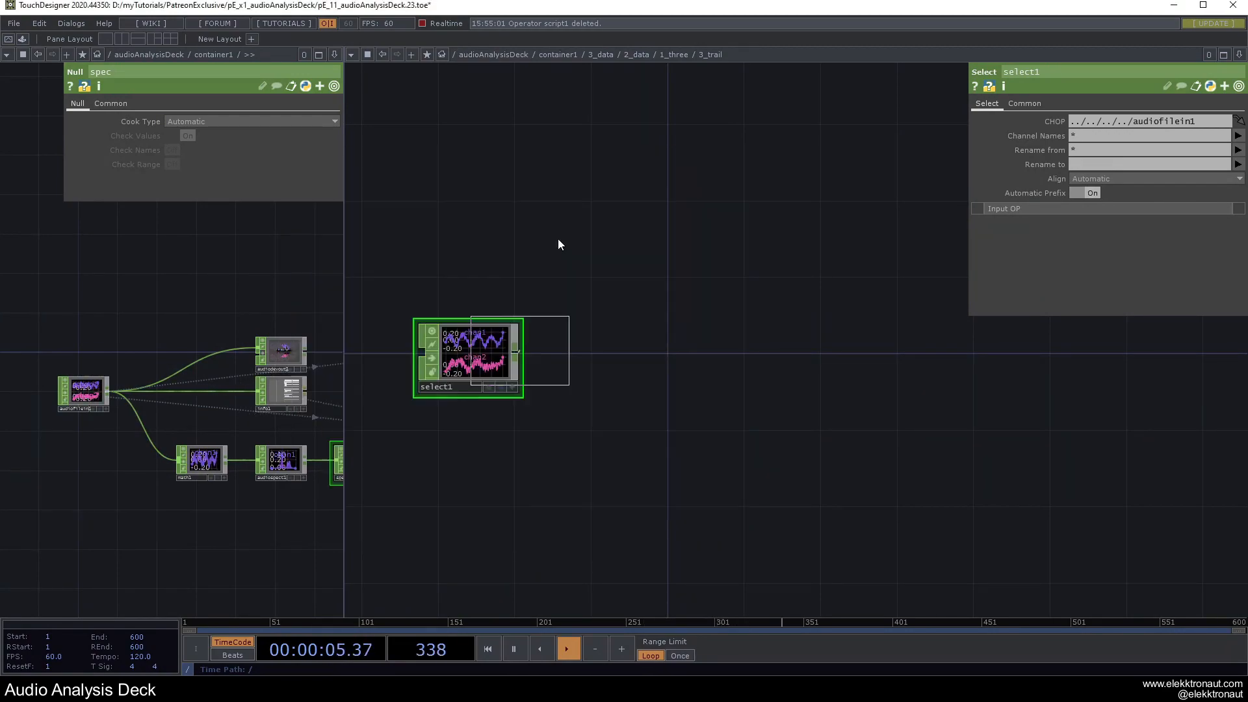
click(611, 360)
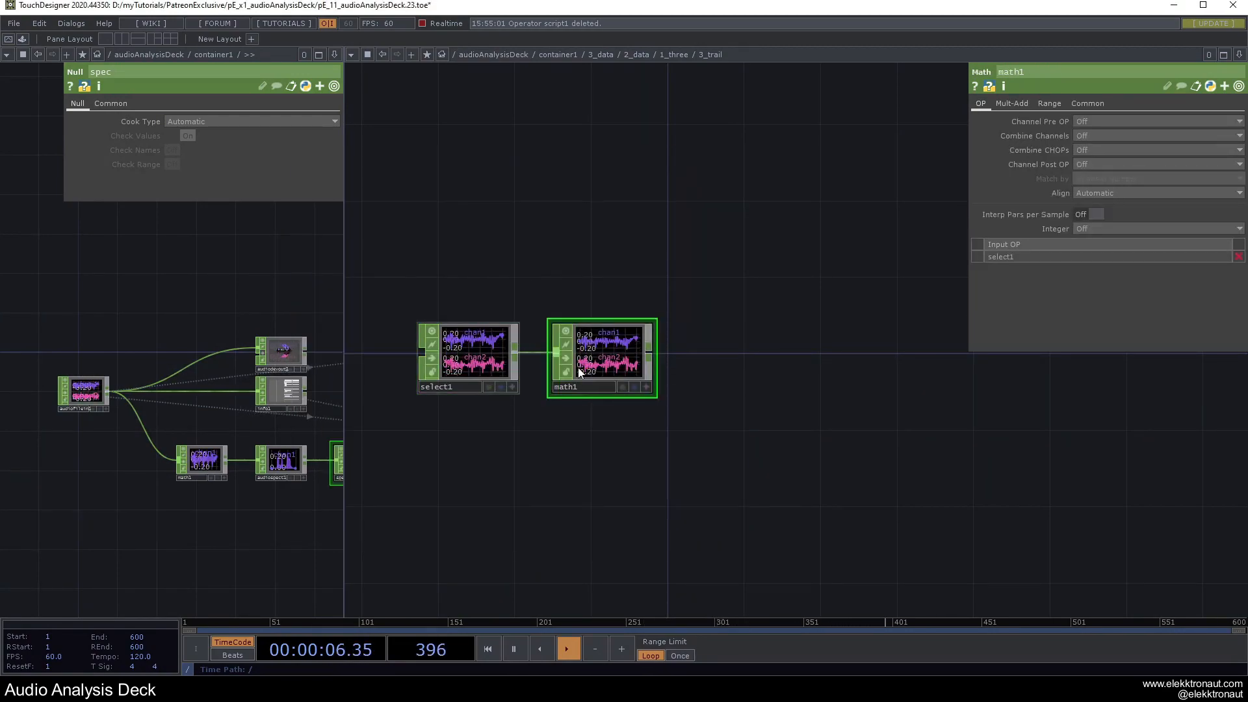
click(1107, 135)
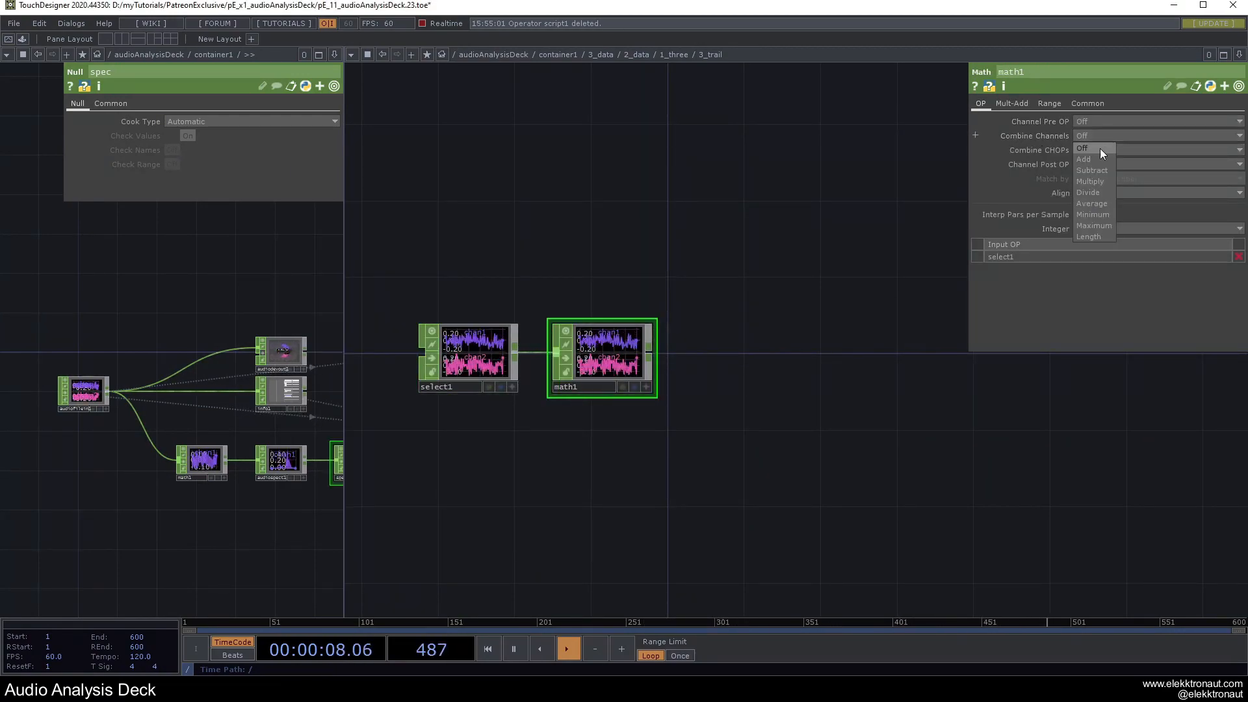
click(1094, 202)
drag(661, 420, 572, 428)
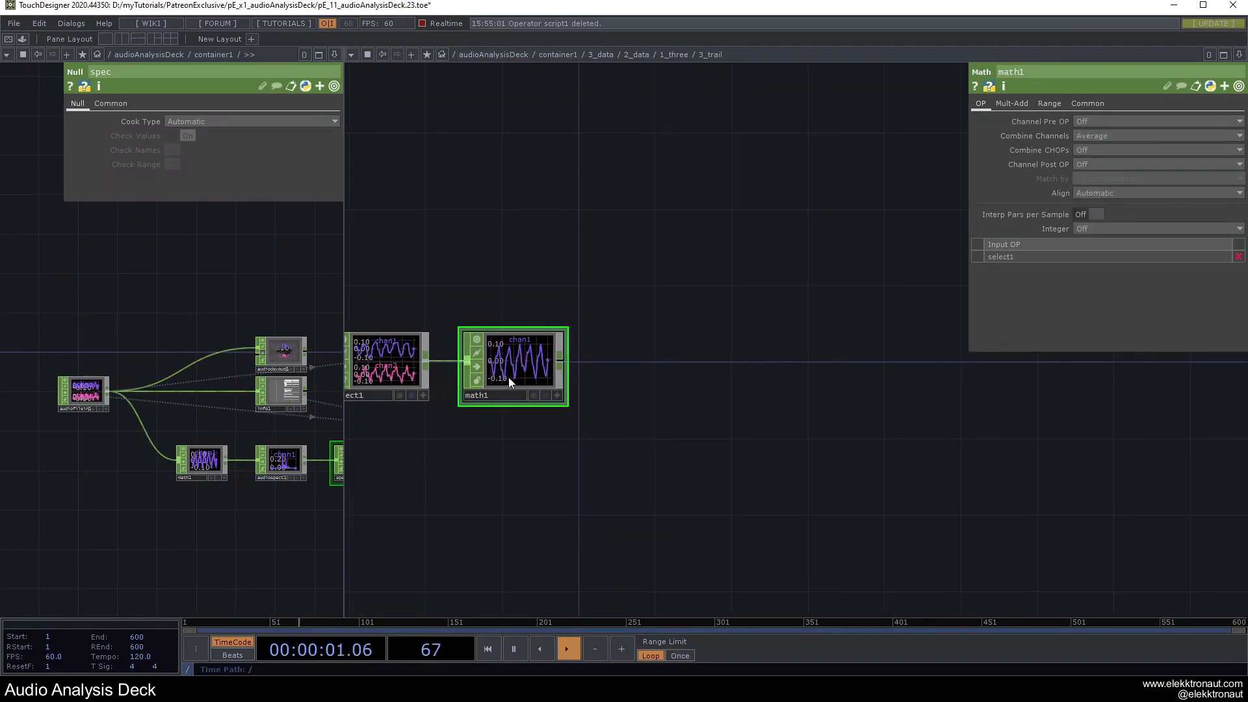
Add a Trail CHOP, trail1, after math1 with Window Length 20000 samples.
right_click(562, 361)
click(748, 352)
click(650, 372)
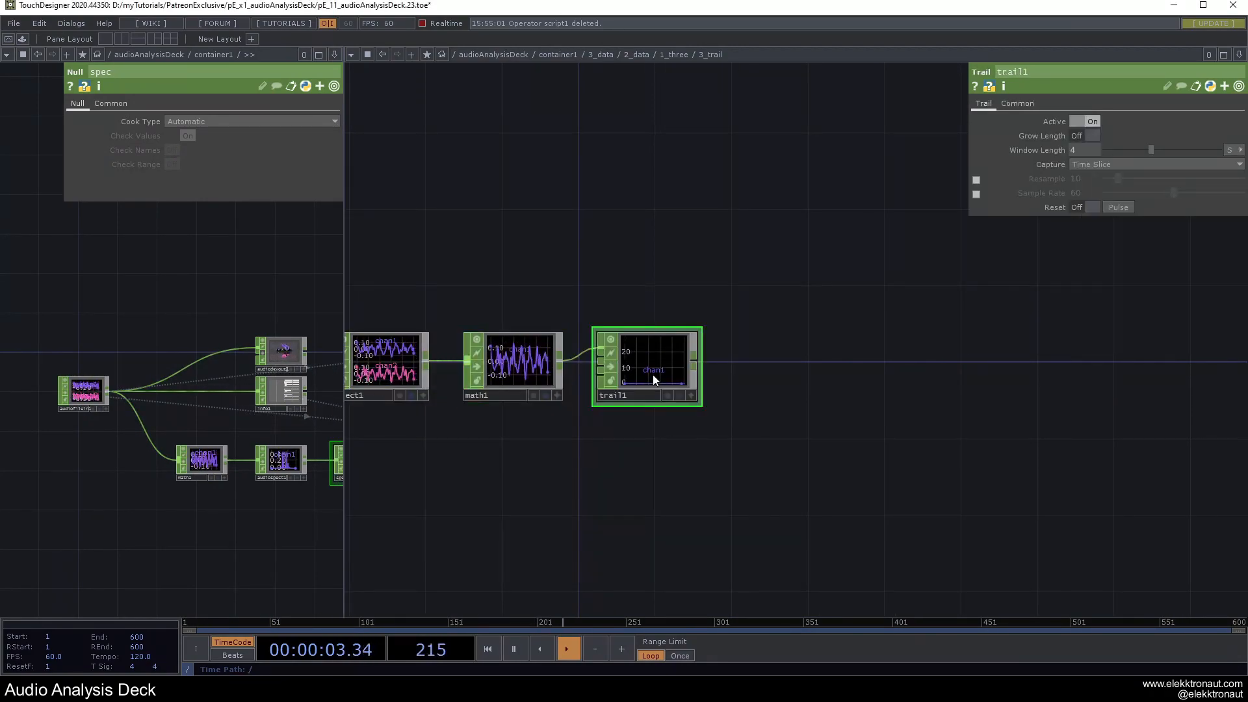
scroll(655, 372, up, 5)
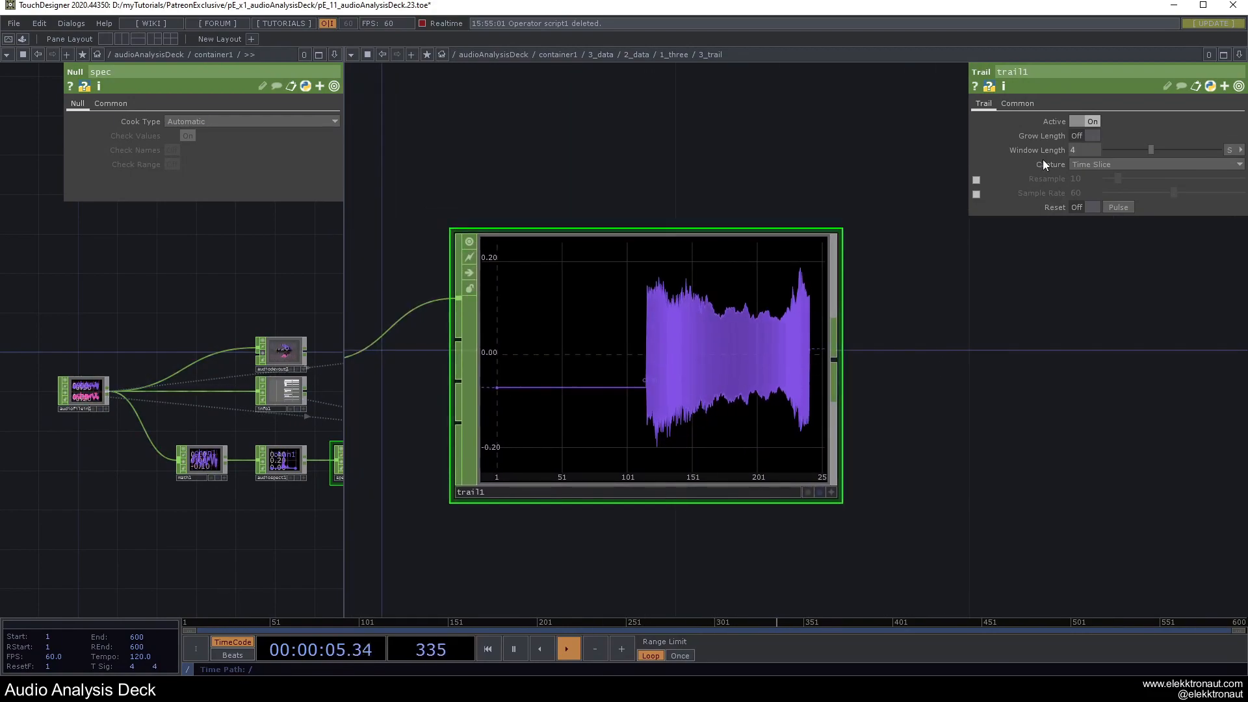
click(1230, 150)
click(1222, 163)
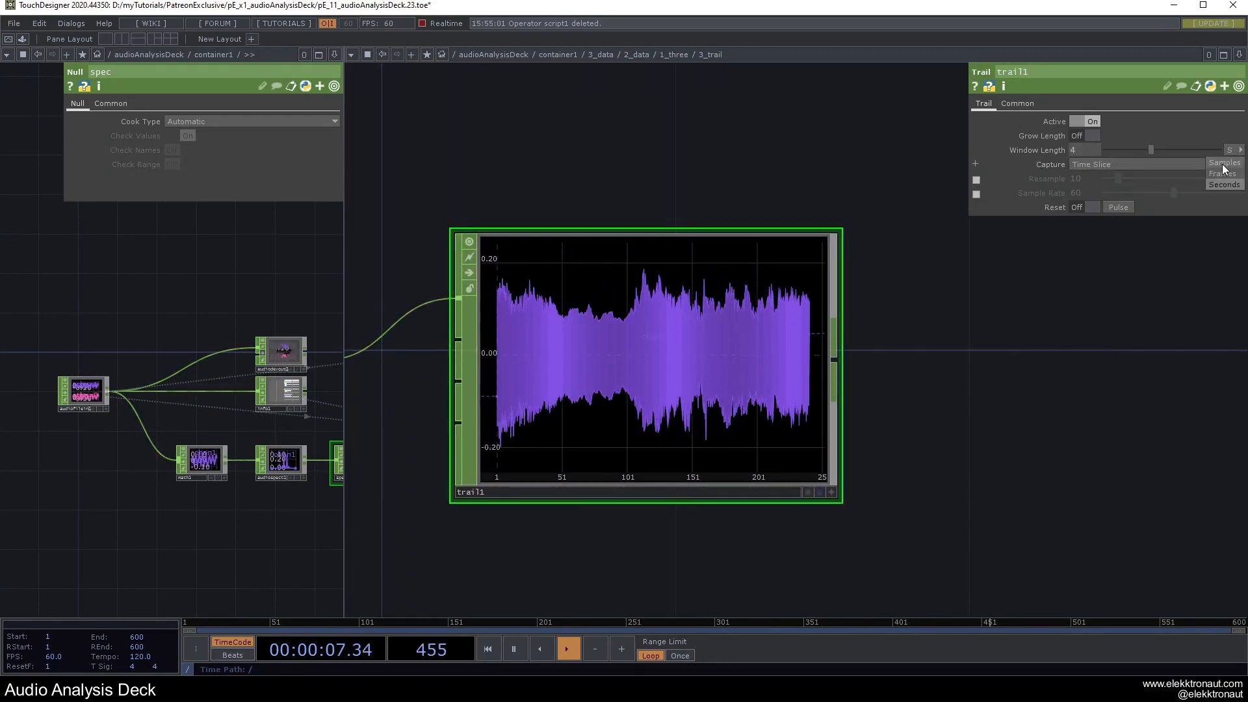
click(1084, 151)
text(20000)
key(Return)
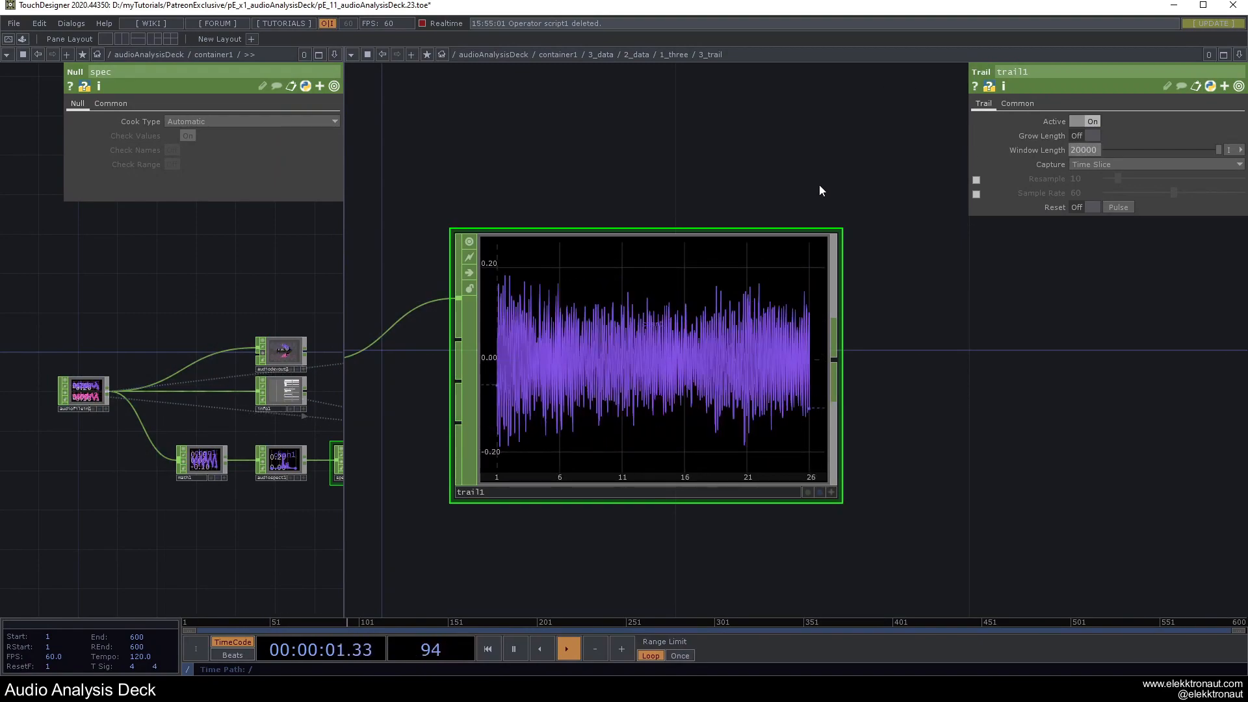
key(ctrl+z)
key(ctrl+y)
Try a 200000 window length on trail1, then undo back to 20000.
scroll(677, 263, down, 3)
click(1039, 149)
click(1101, 164)
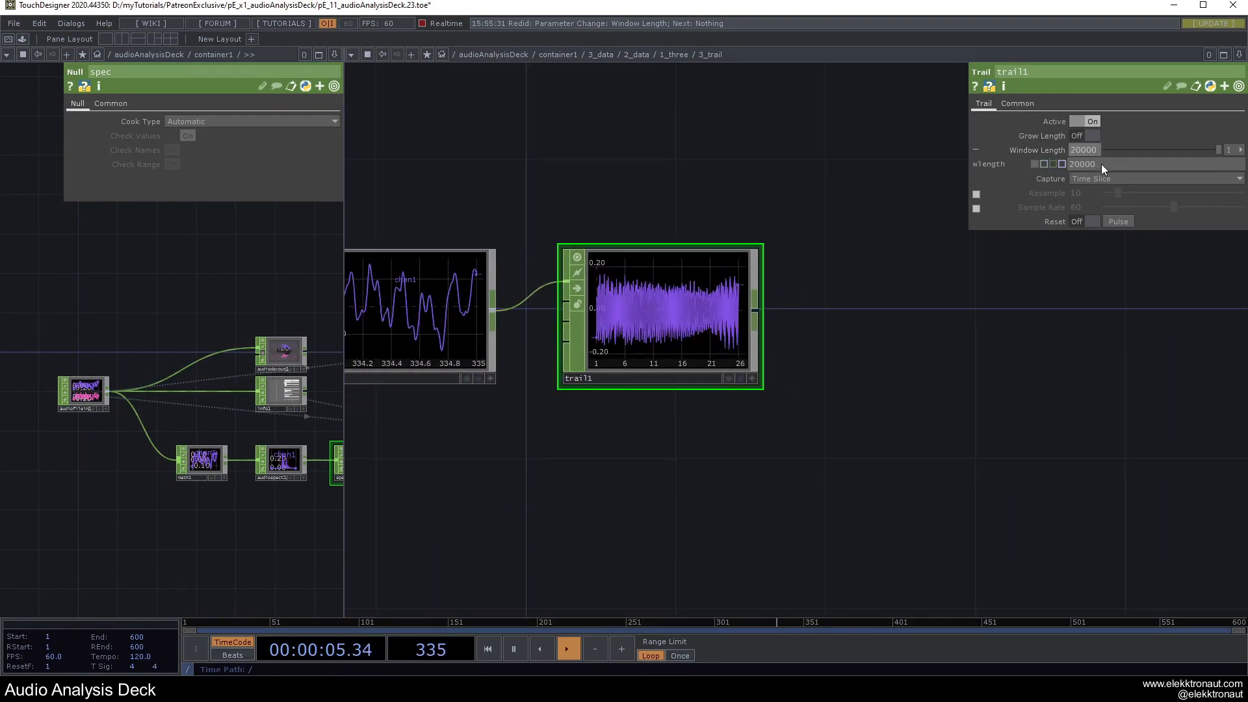
text(0)
key(Return)
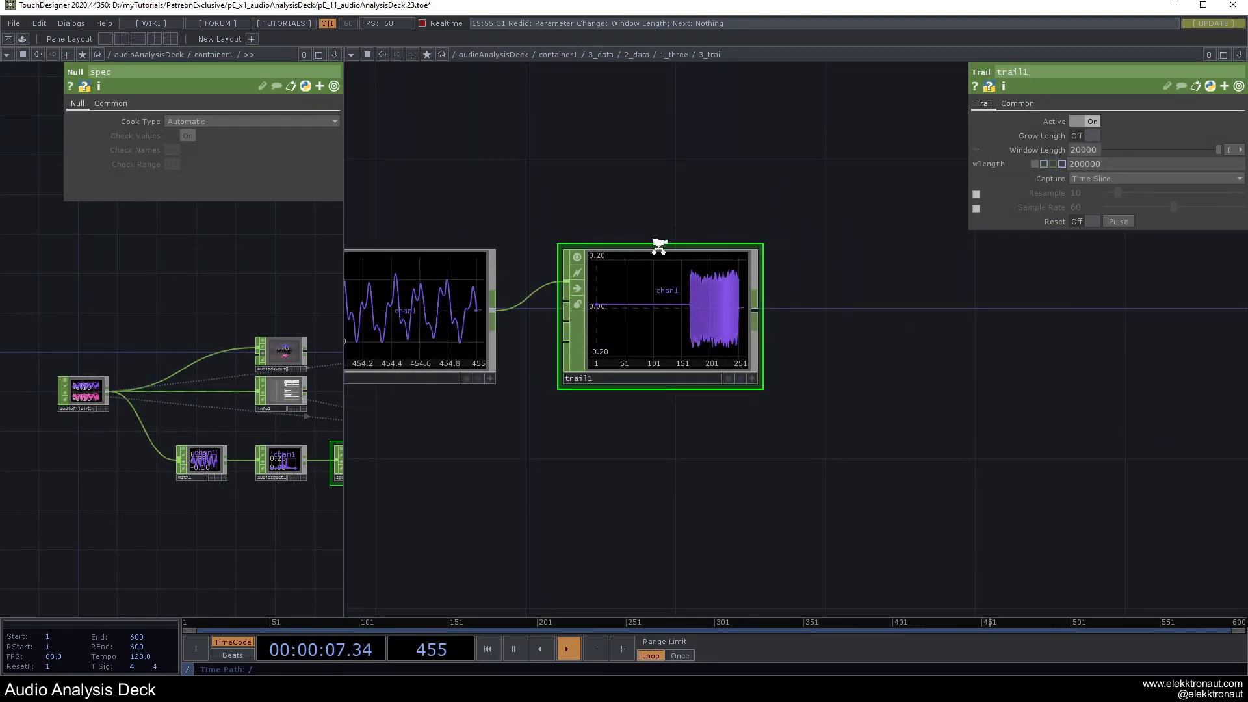
scroll(660, 243, up, 3)
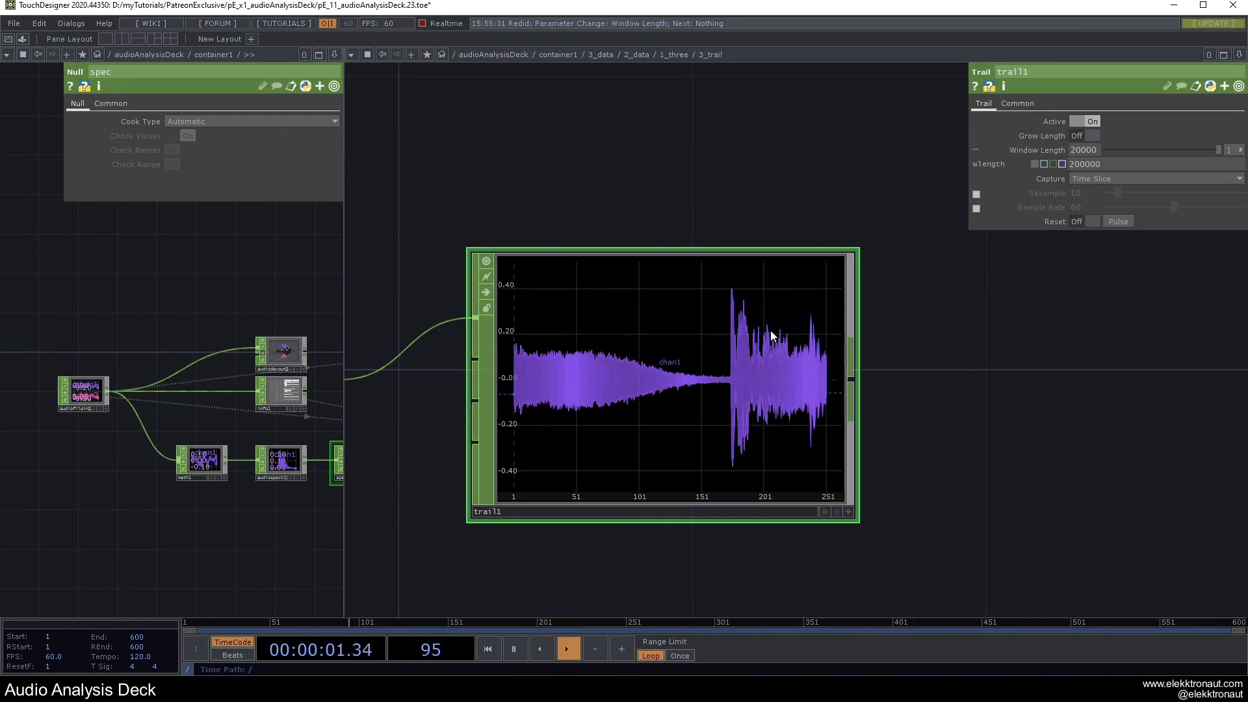
key(ctrl+z)
scroll(684, 377, down, 3)
scroll(754, 376, down, 4)
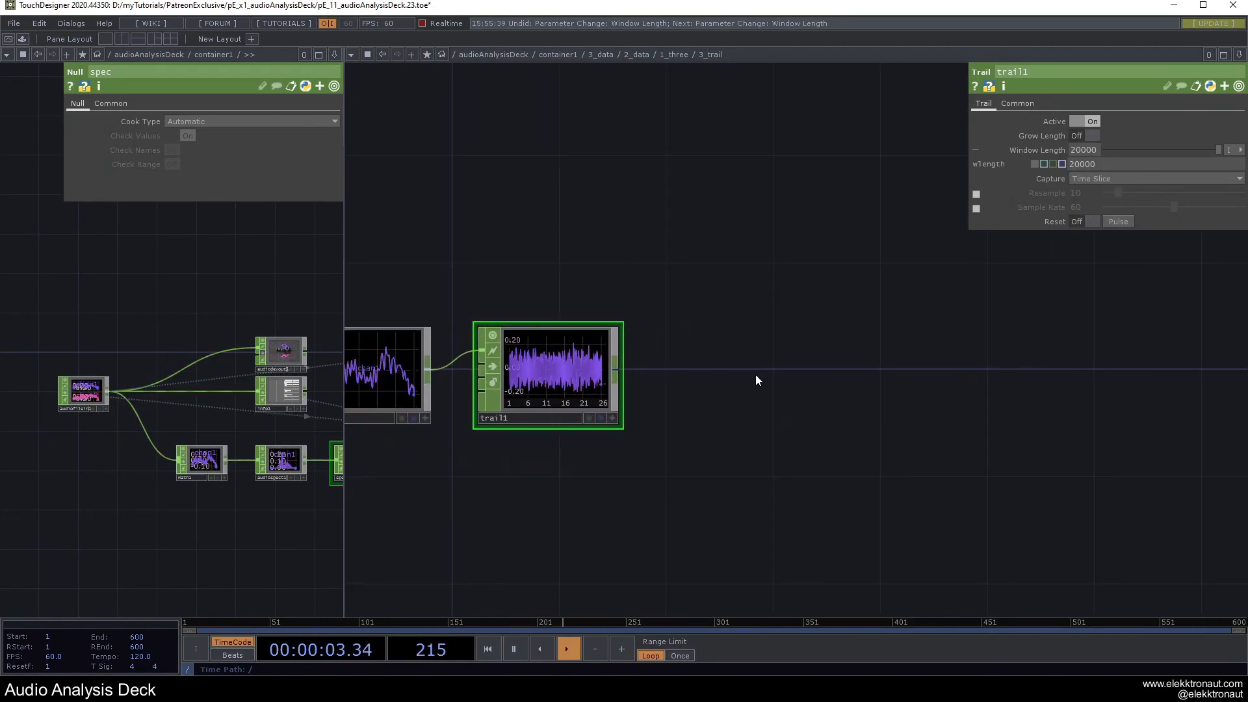
Dismiss the operator dialog and shift trail1 toward the left of the view.
key(Tab)
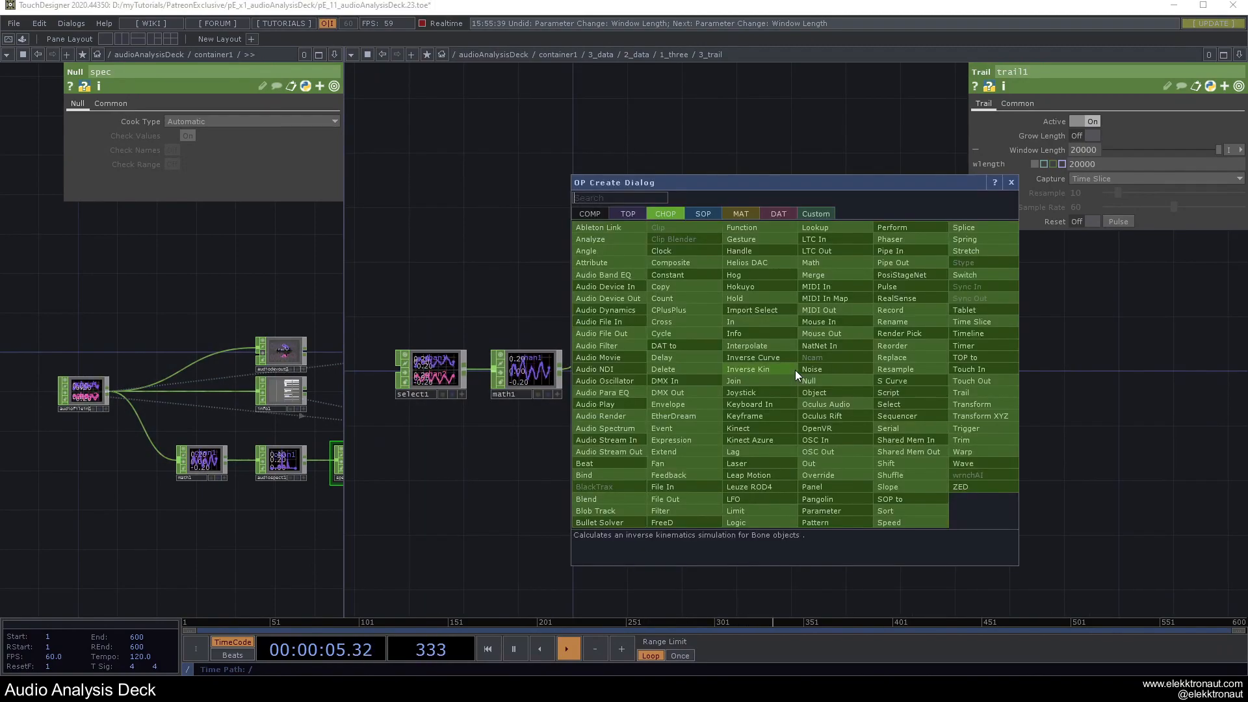
click(1013, 185)
scroll(559, 379, up, 5)
scroll(700, 374, down, 3)
drag(845, 365, 637, 348)
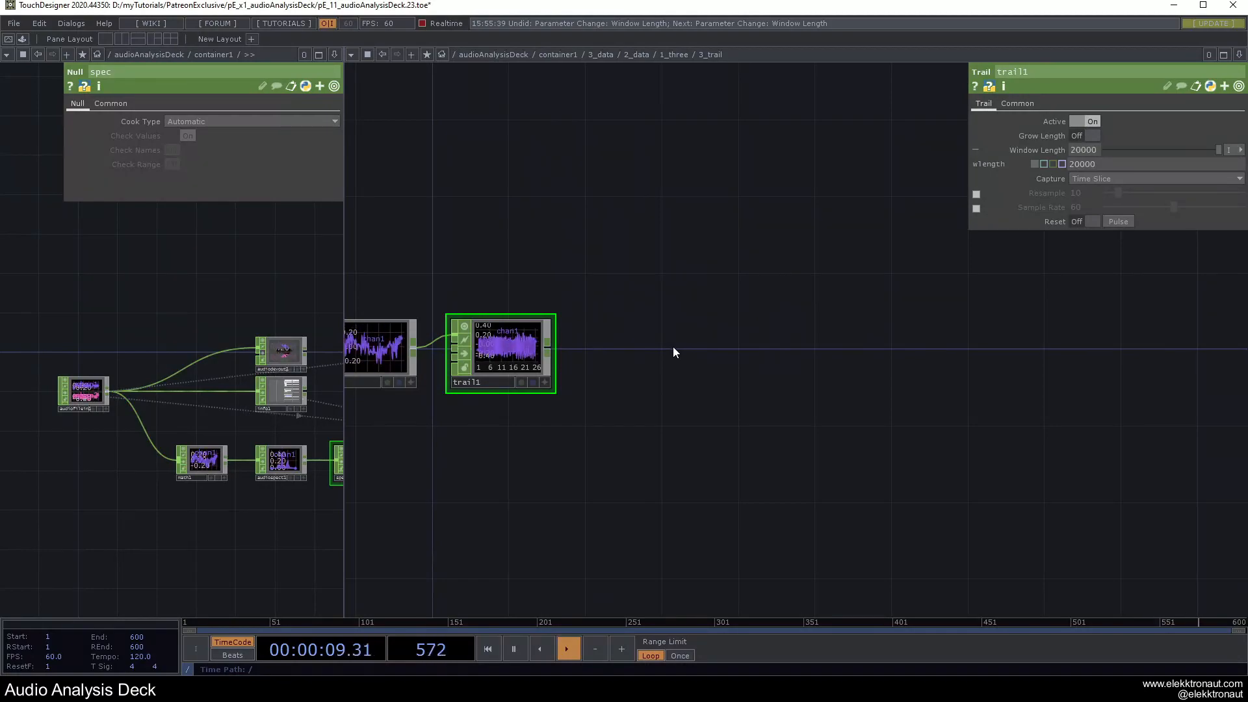
scroll(478, 348, up, 3)
scroll(478, 348, down, 2)
scroll(497, 348, down, 3)
scroll(518, 347, up, 3)
scroll(566, 345, down, 3)
Add a Line SOP, line1, to the right of trail1.
key(Tab)
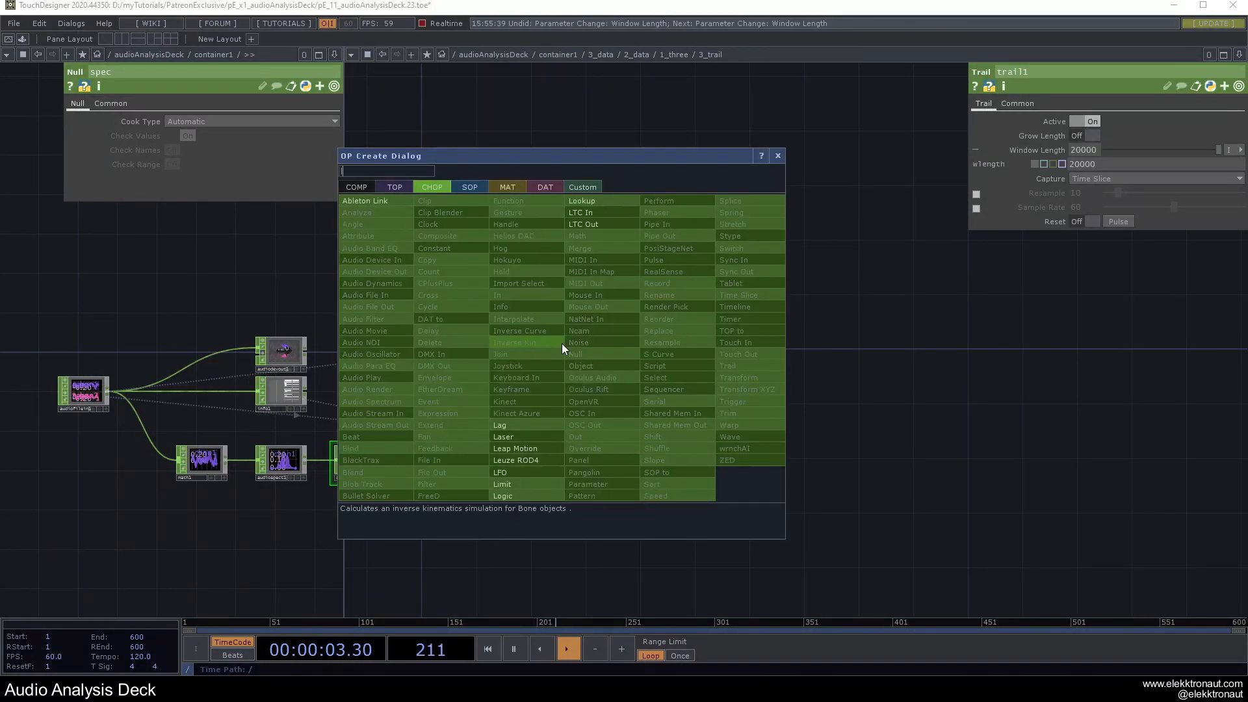
click(470, 187)
text(l)
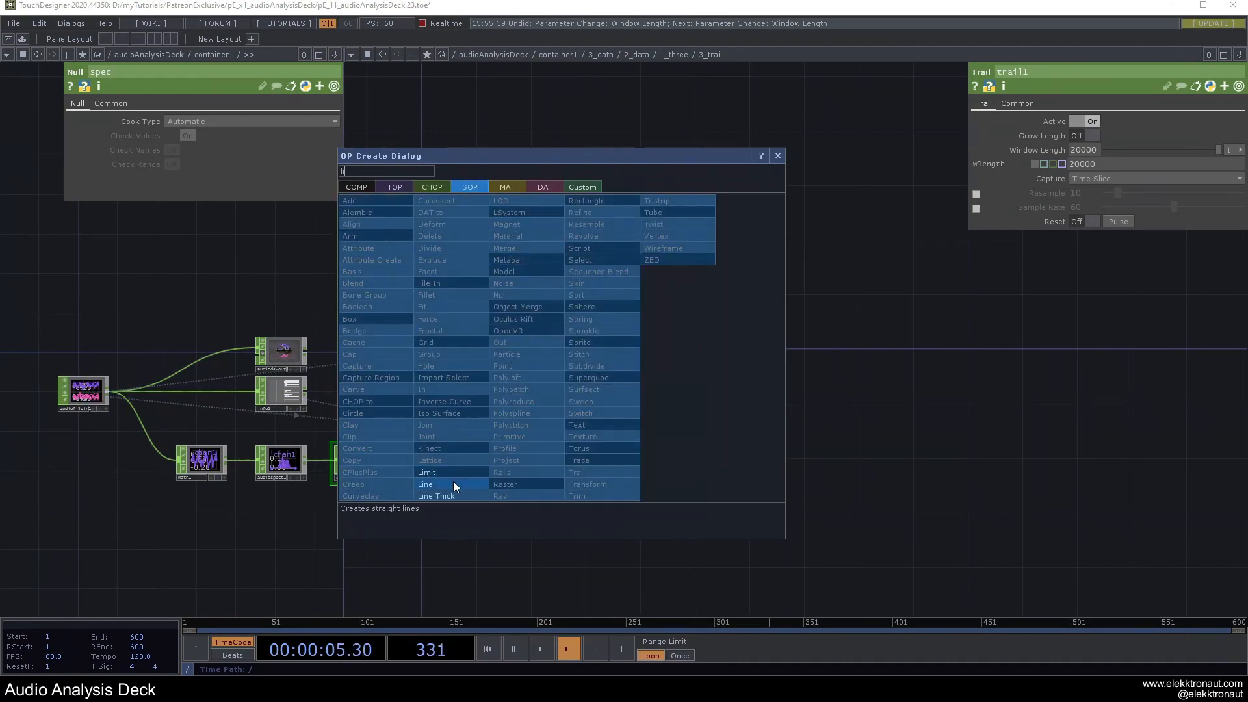
click(454, 484)
click(703, 352)
drag(598, 302, 677, 319)
drag(473, 351, 647, 357)
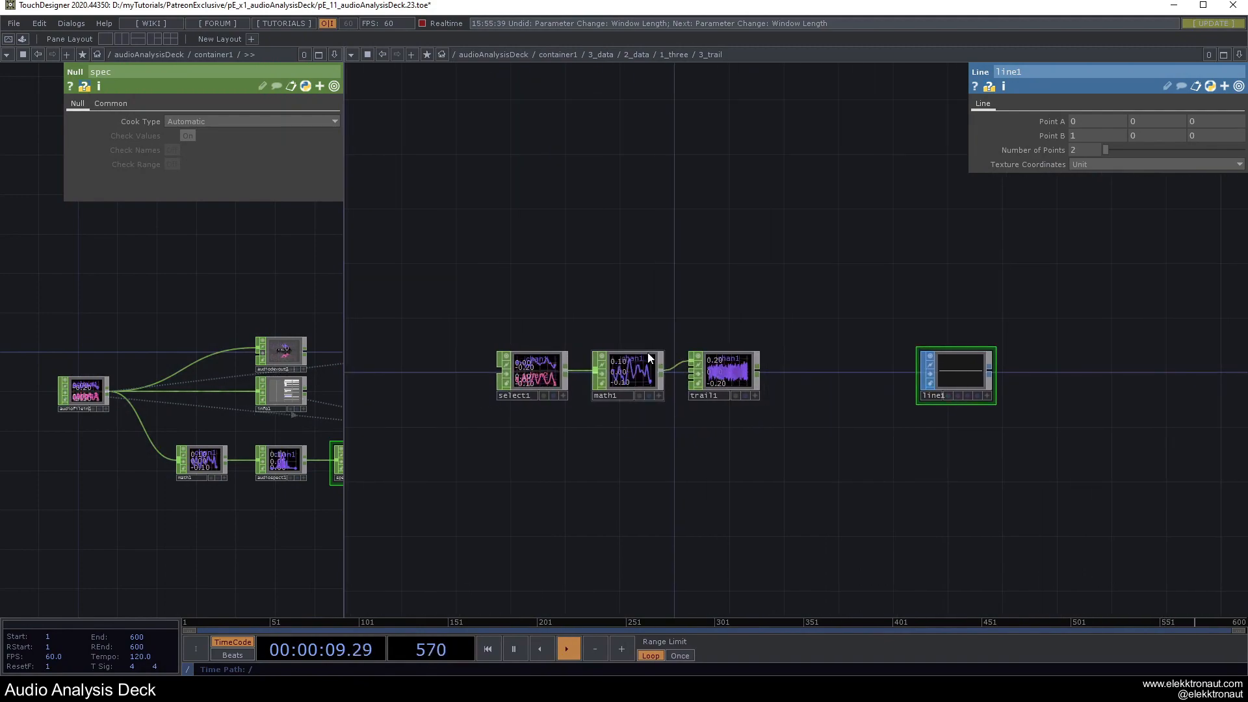
scroll(919, 390, up, 4)
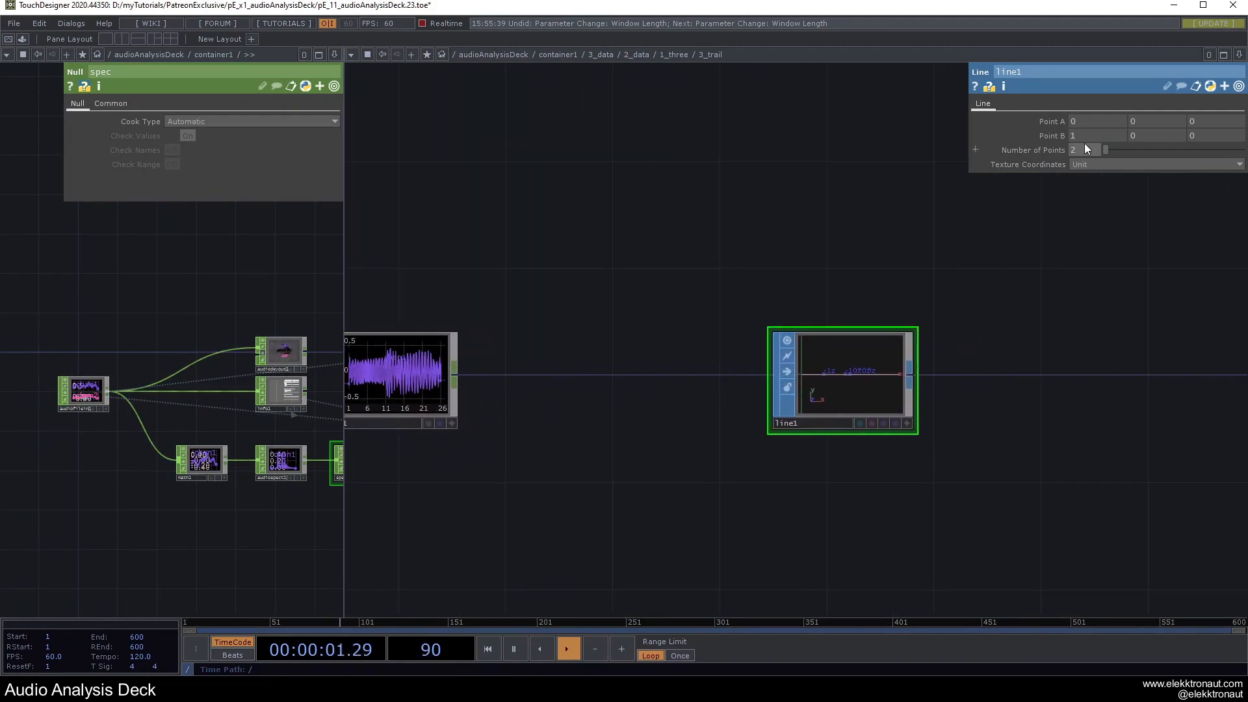
Set line1's Point A x to -20 and Point B x to 20.
text(20)
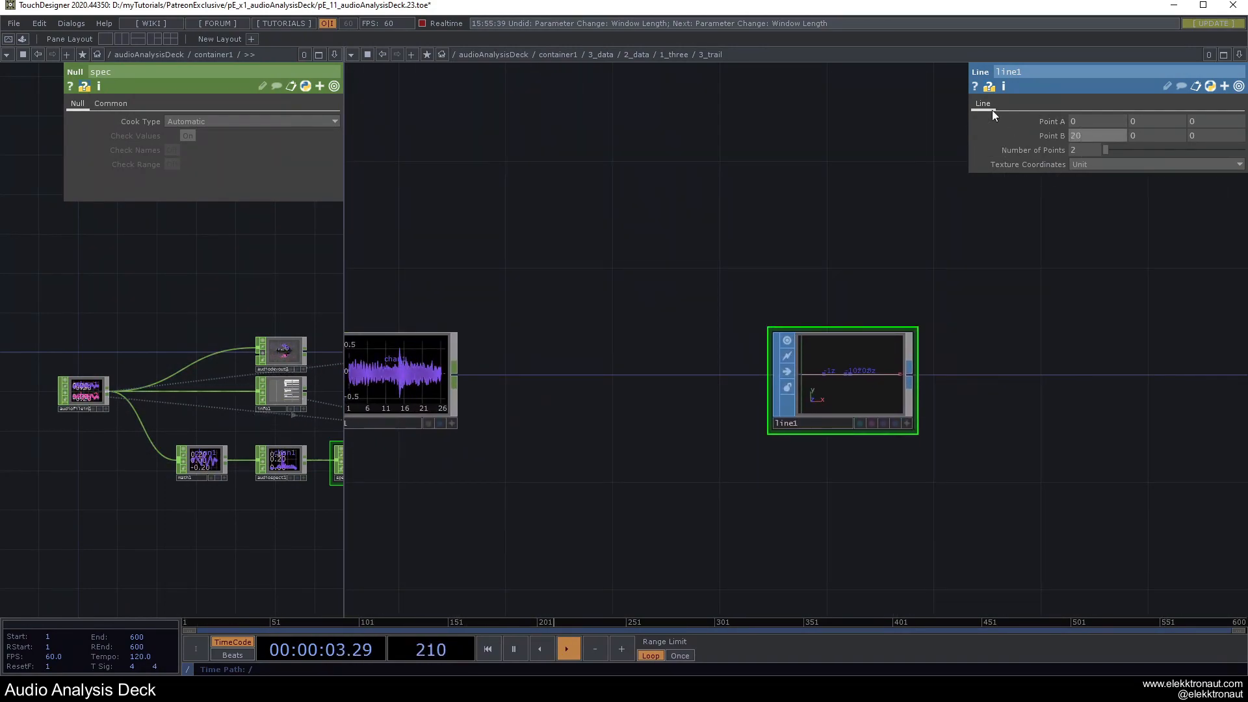
click(1086, 121)
text(-20)
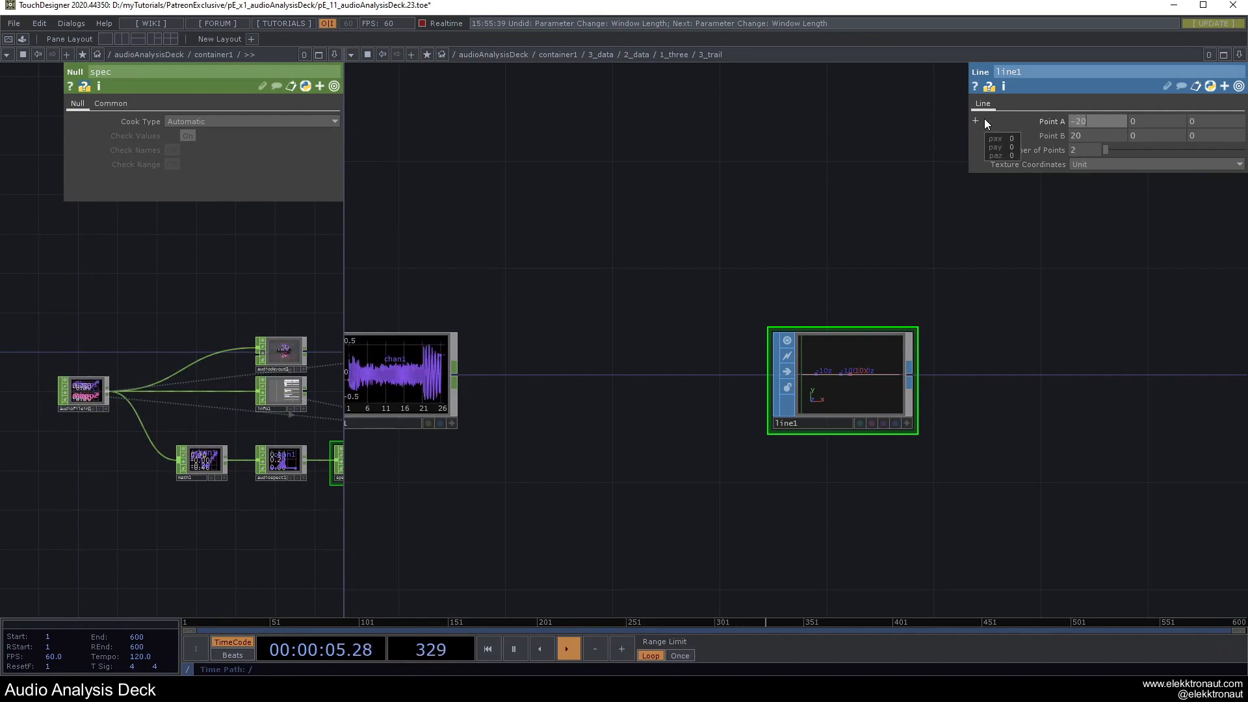
key(Return)
scroll(942, 377, up, 3)
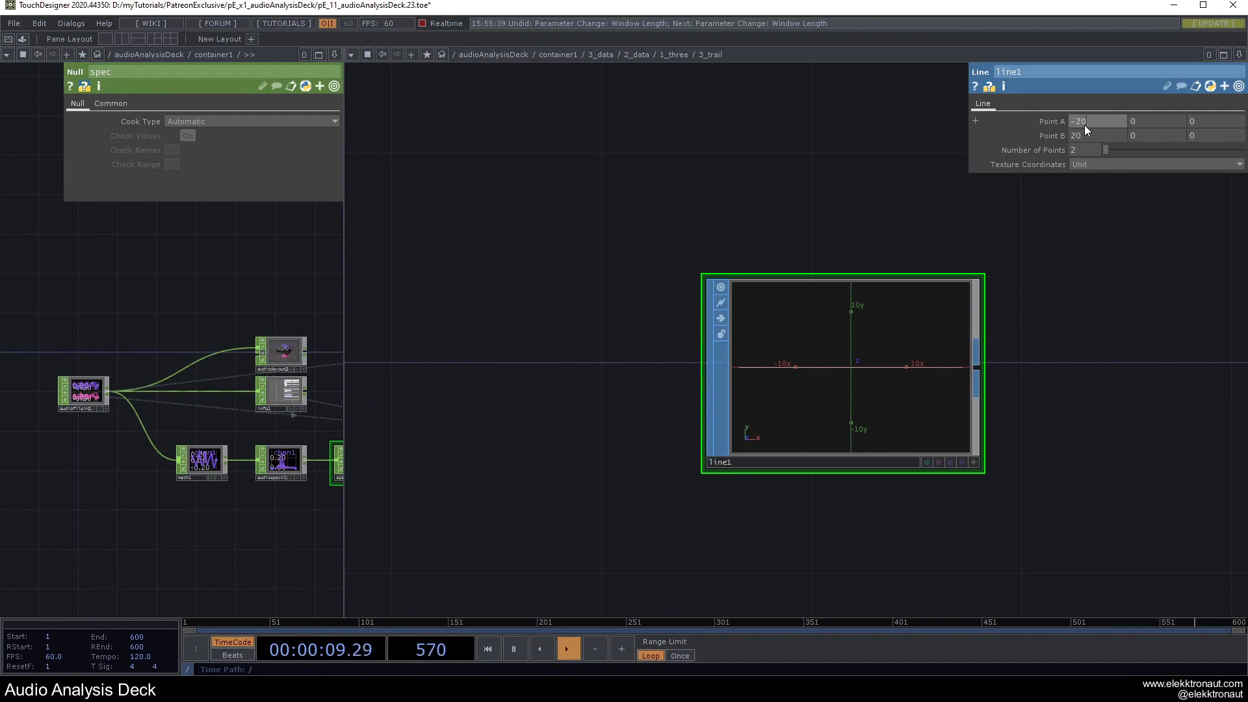
click(1051, 121)
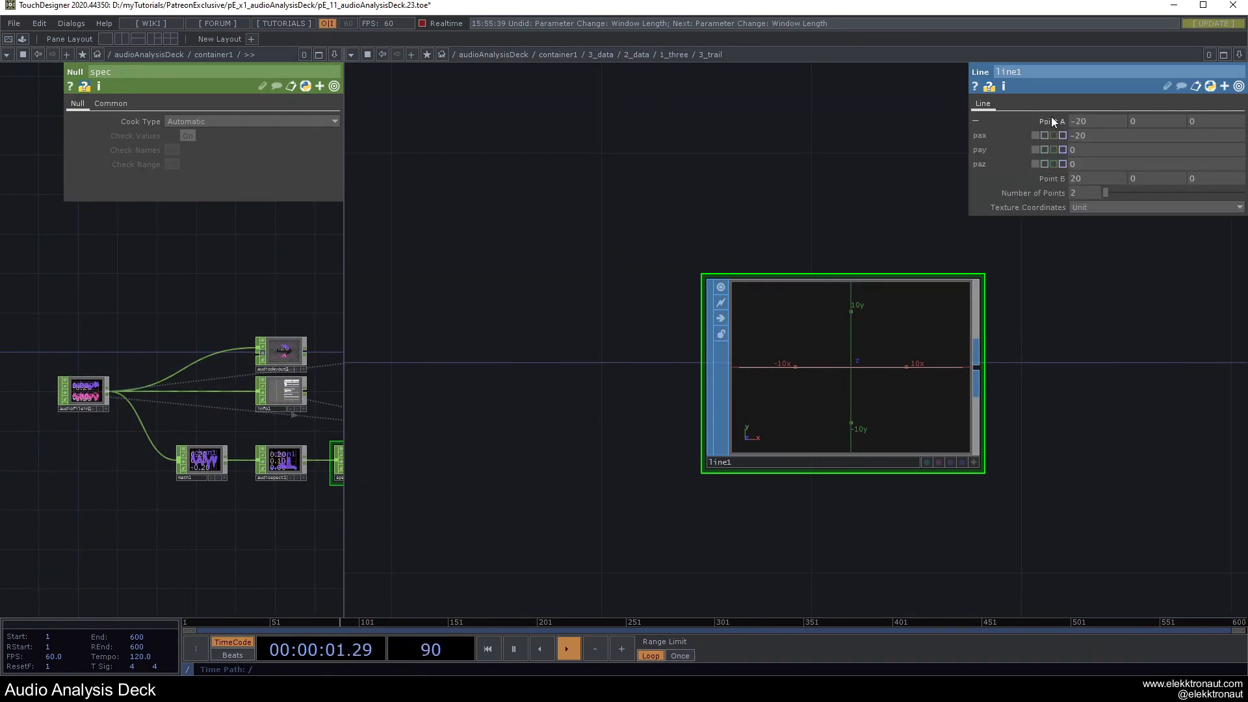
click(1044, 121)
scroll(891, 205, down, 5)
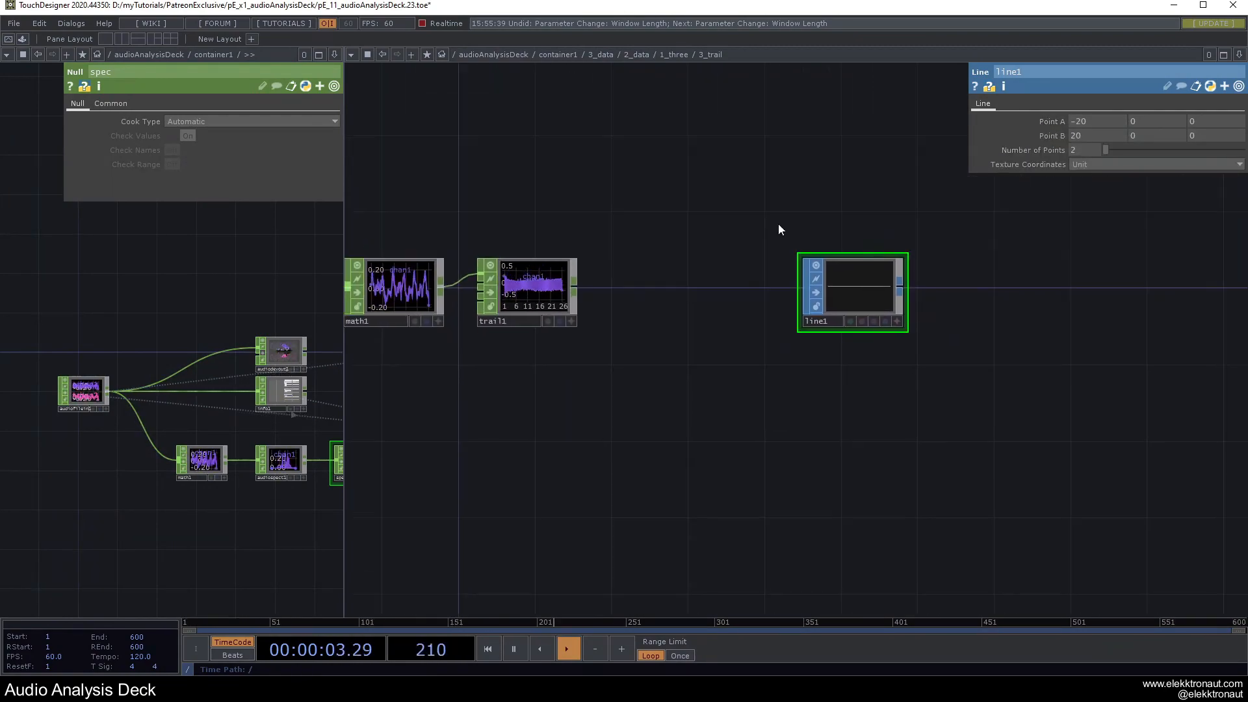
key(Tab)
Add chopto1 after line1, plus a Null named 'trailed' after trail1 as chopto1's source CHOP.
text(c)
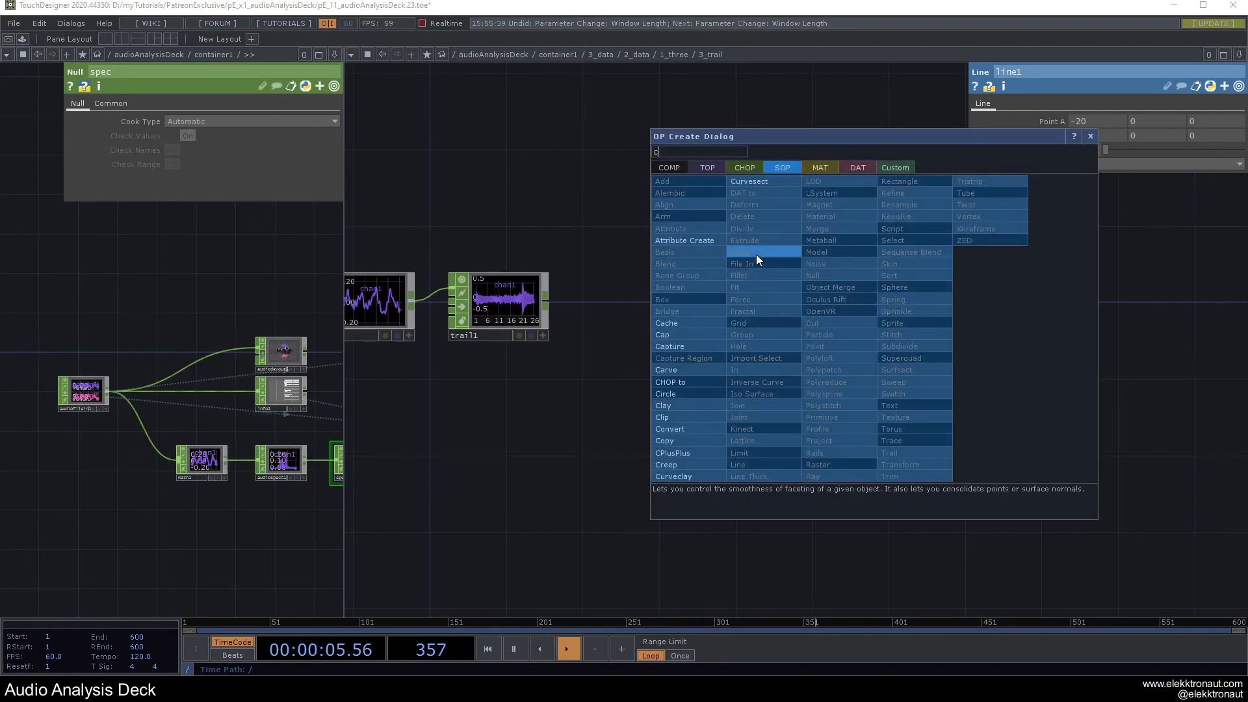
click(679, 380)
click(956, 291)
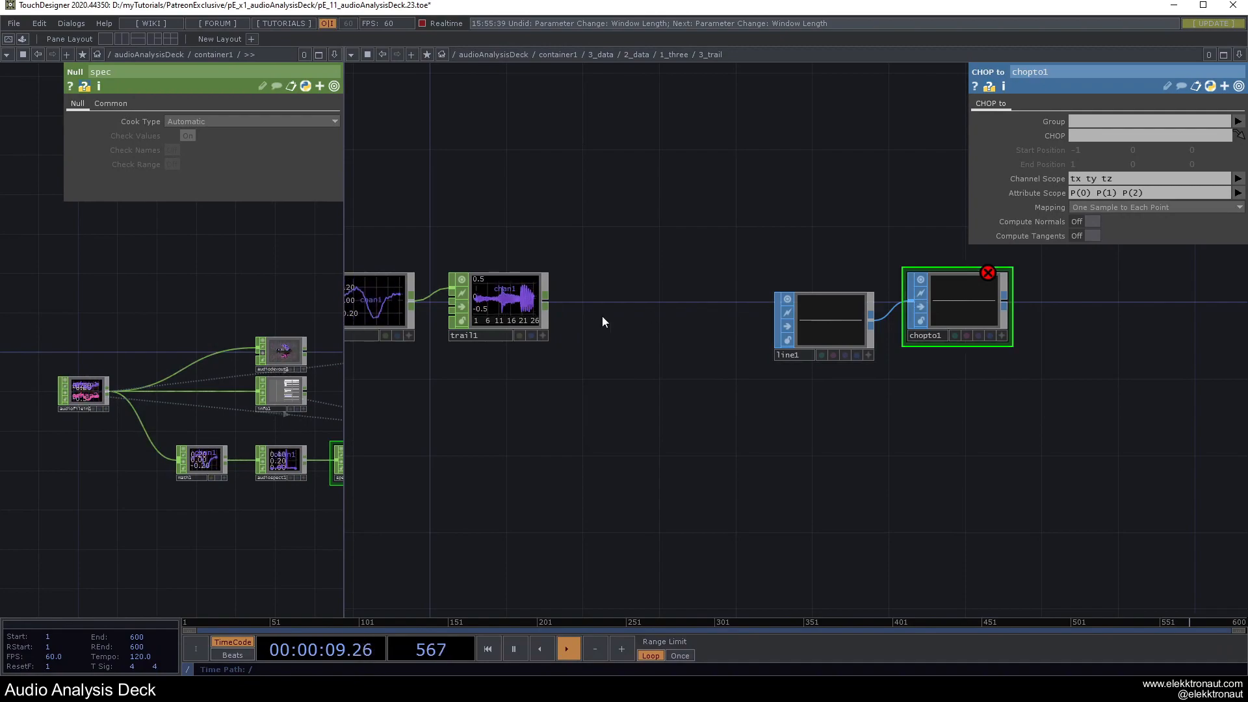
click(523, 301)
key(alt+n)
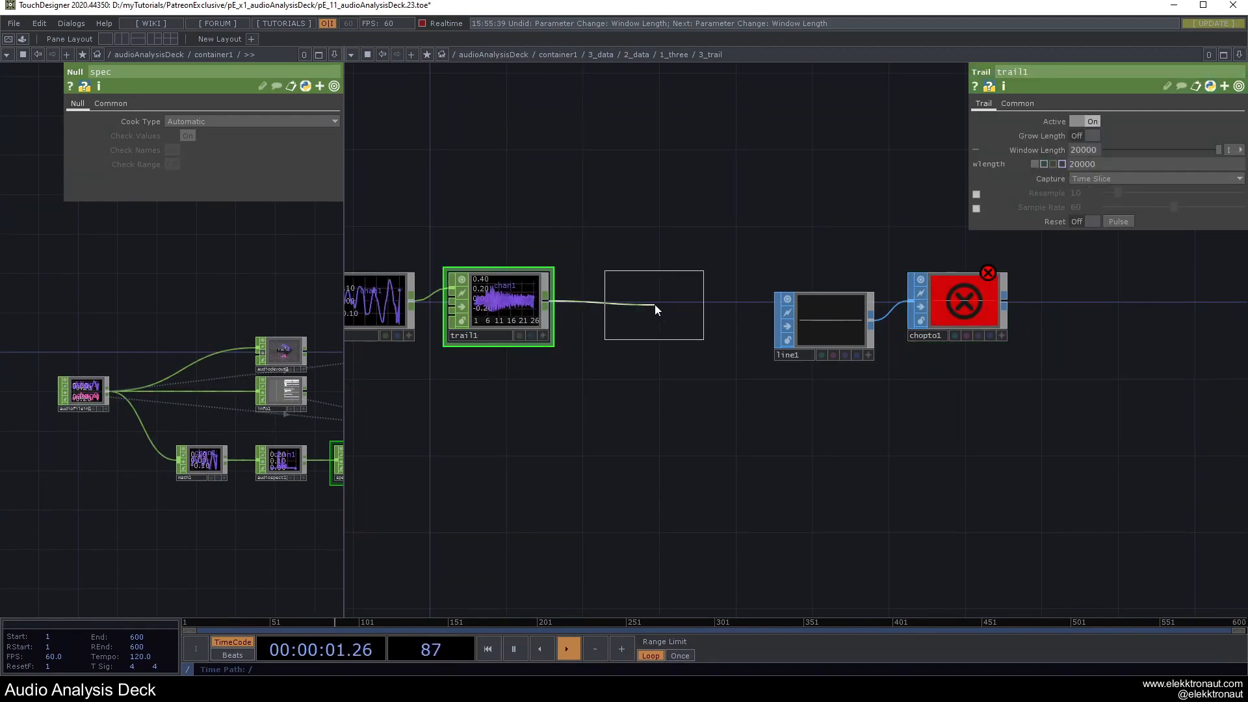
click(654, 305)
click(636, 334)
text(t)
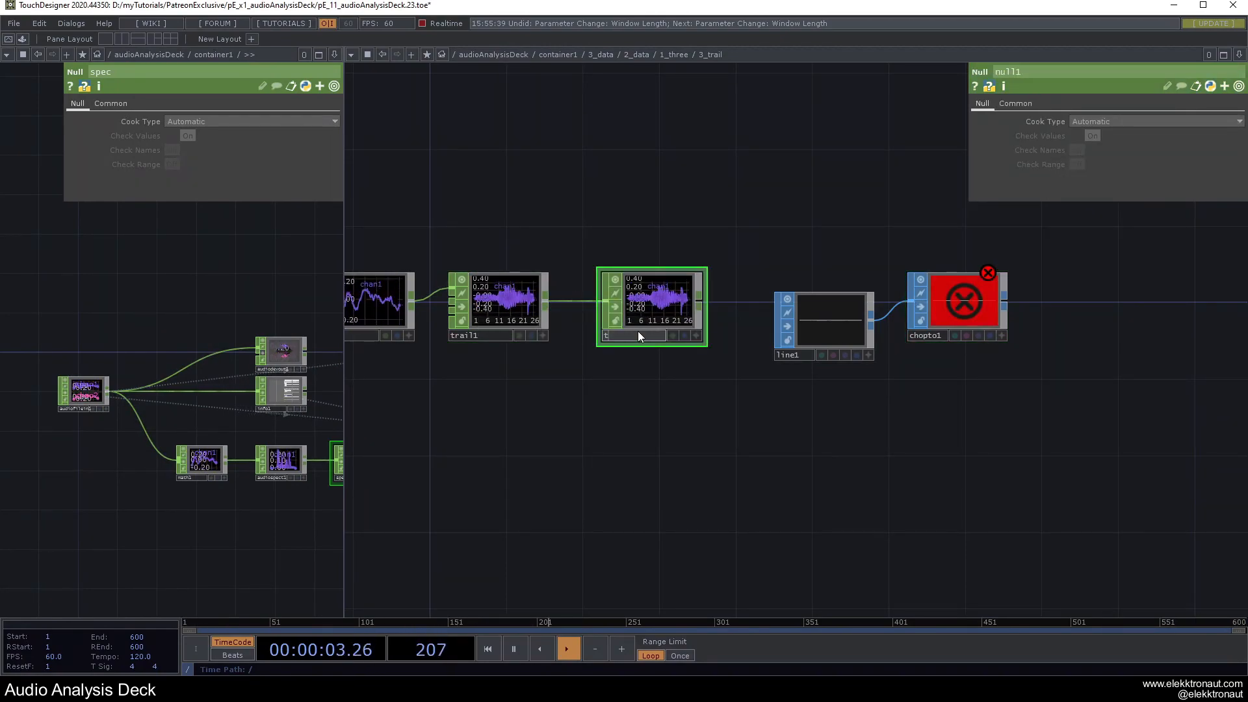
text(railed)
key(Return)
drag(641, 329, 960, 314)
click(960, 315)
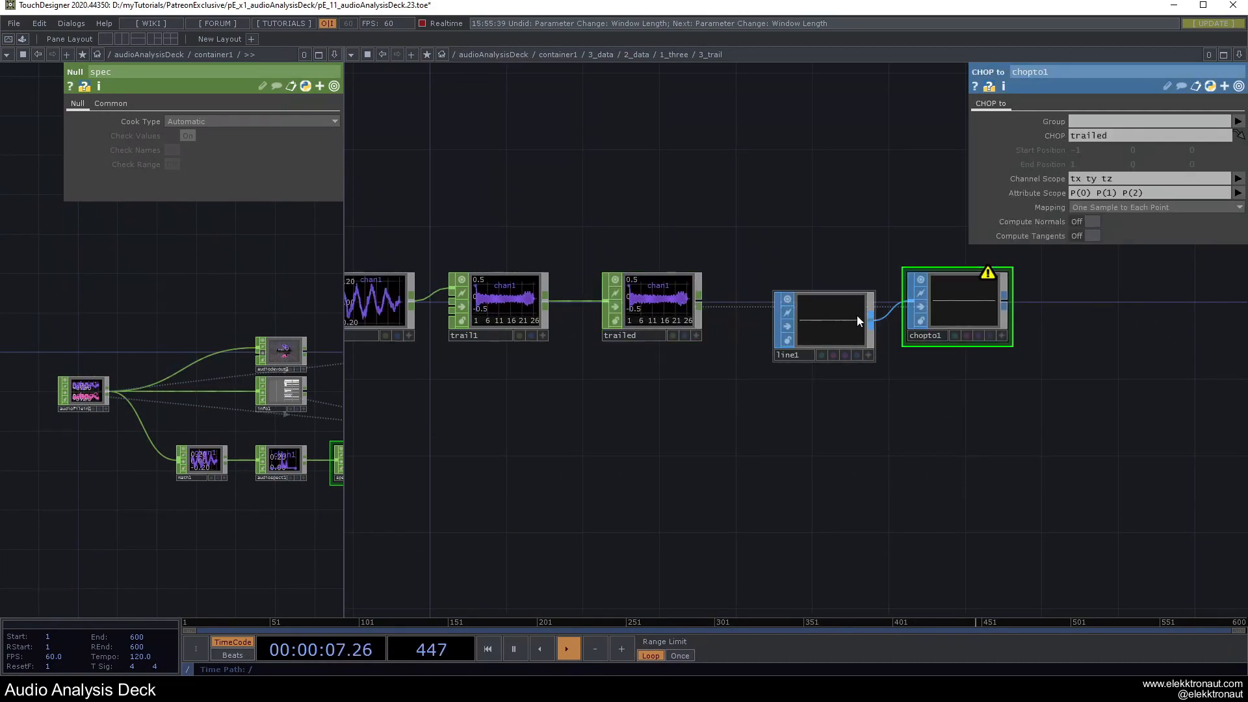
Make line1's Number of Points reference trail1's Window Length of 20000.
drag(768, 236, 683, 251)
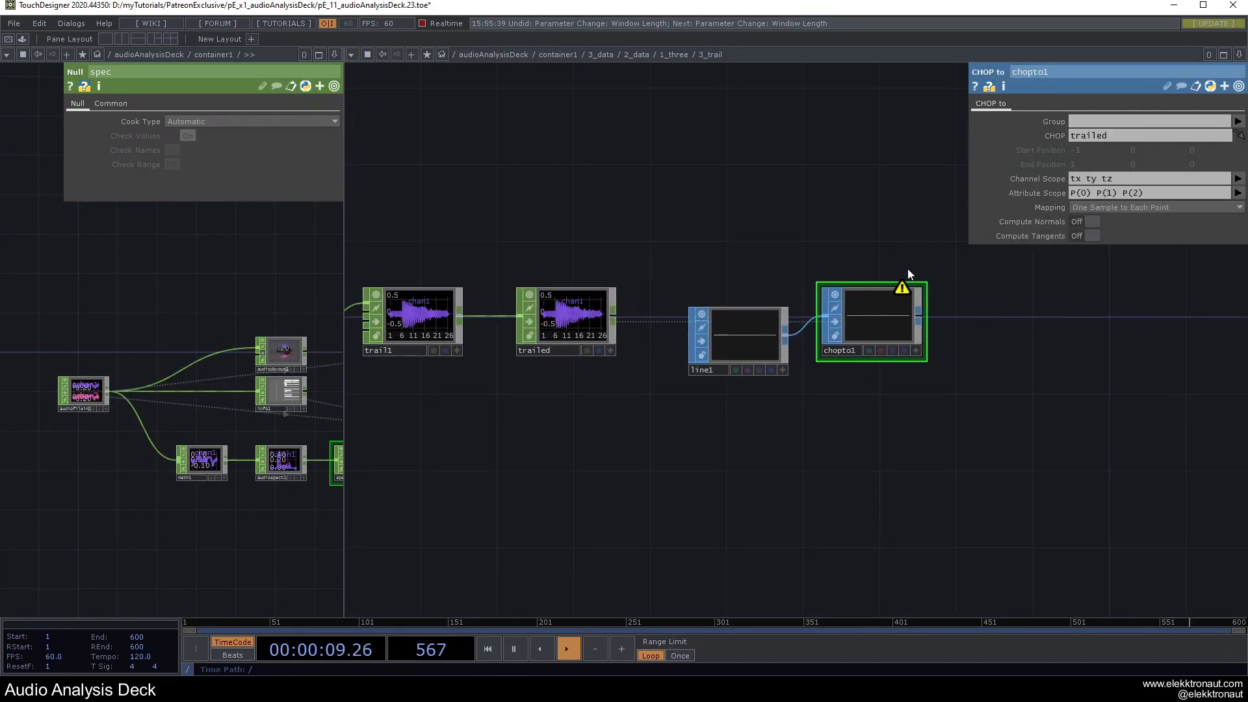
drag(775, 326, 773, 364)
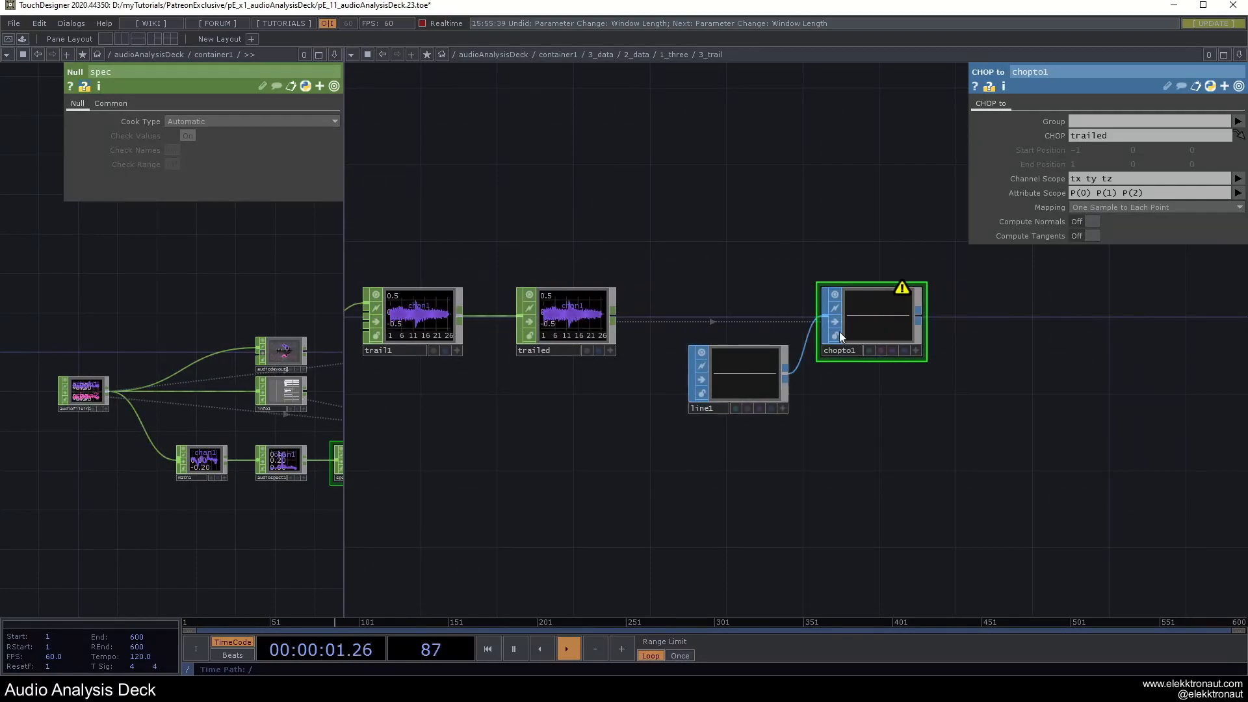
click(763, 353)
drag(687, 215, 891, 279)
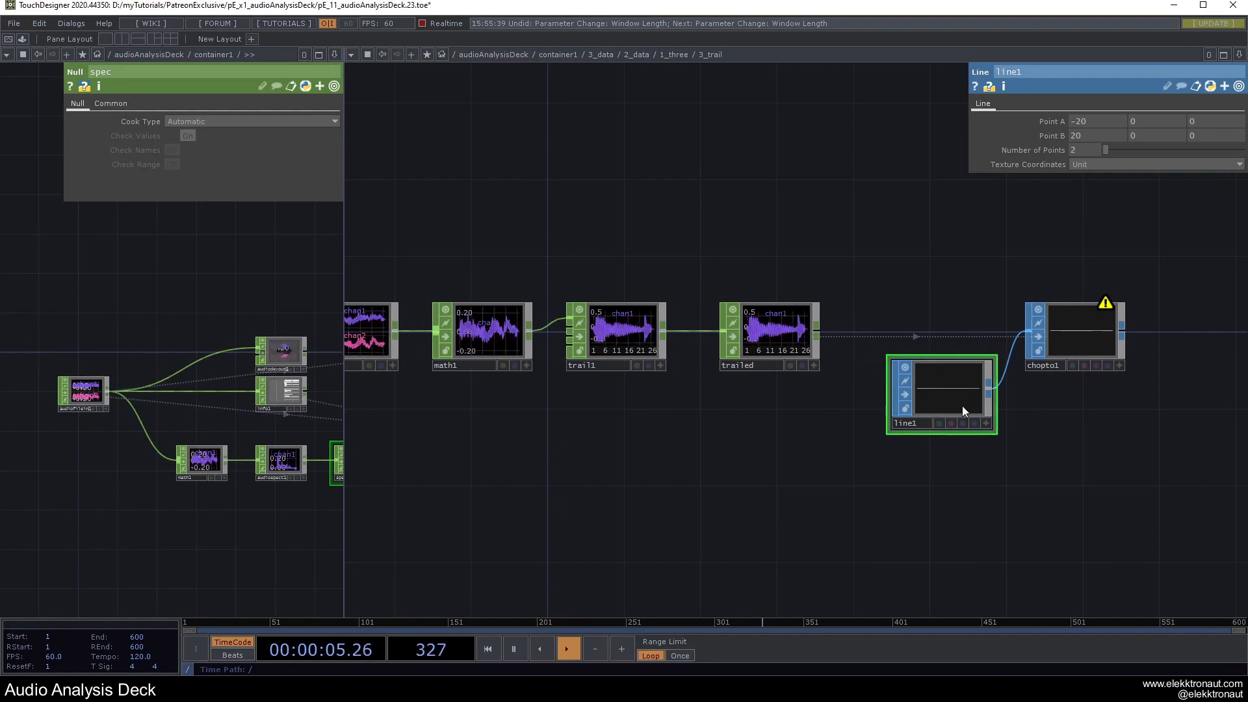
click(951, 423)
click(632, 336)
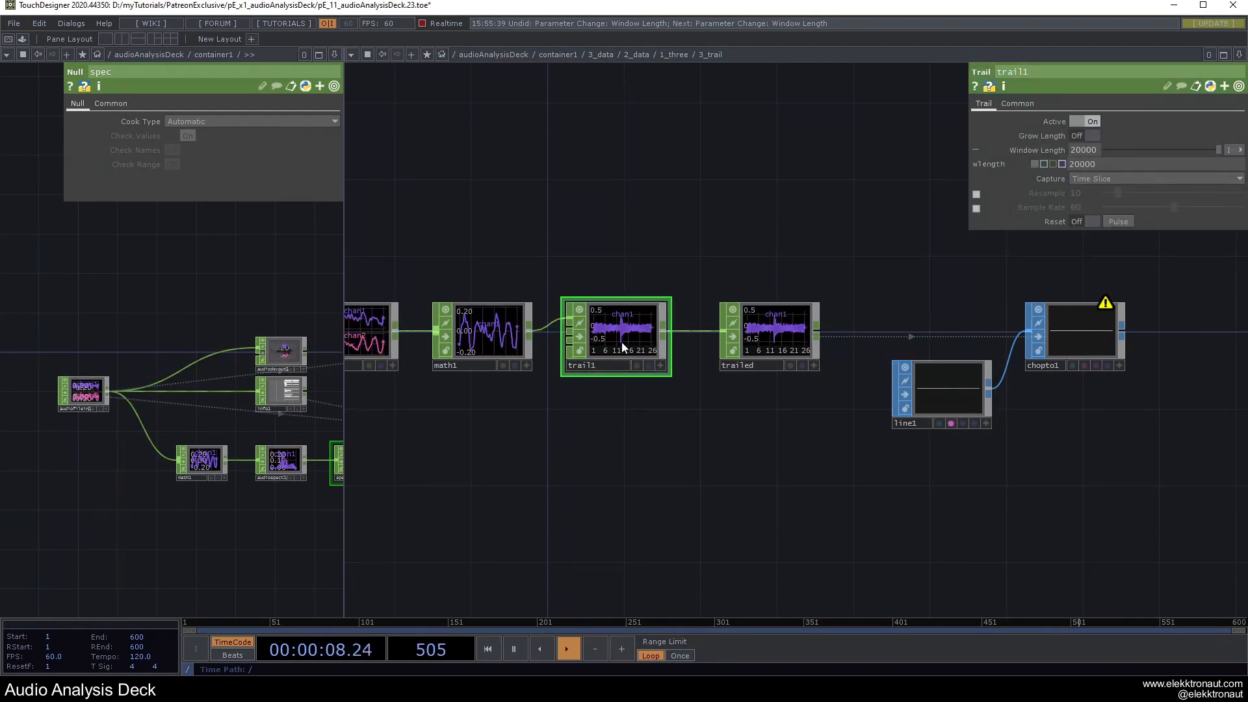
right_click(1048, 149)
click(1030, 150)
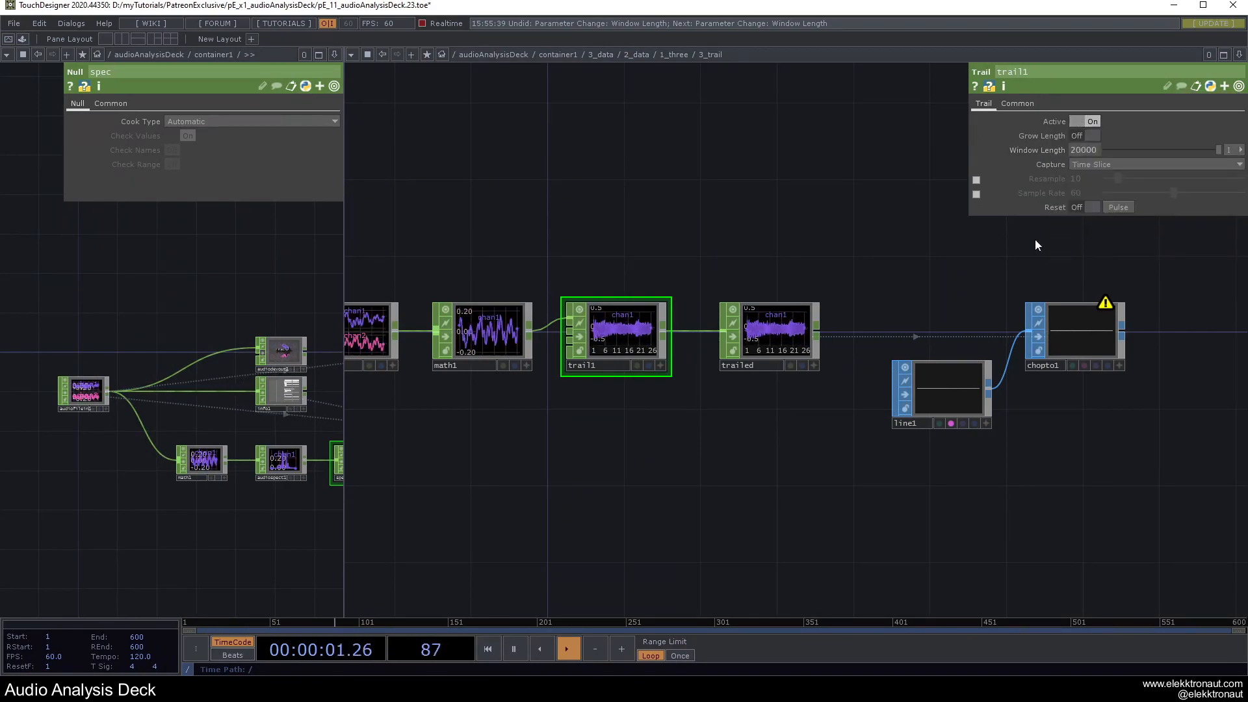
click(958, 380)
right_click(1078, 151)
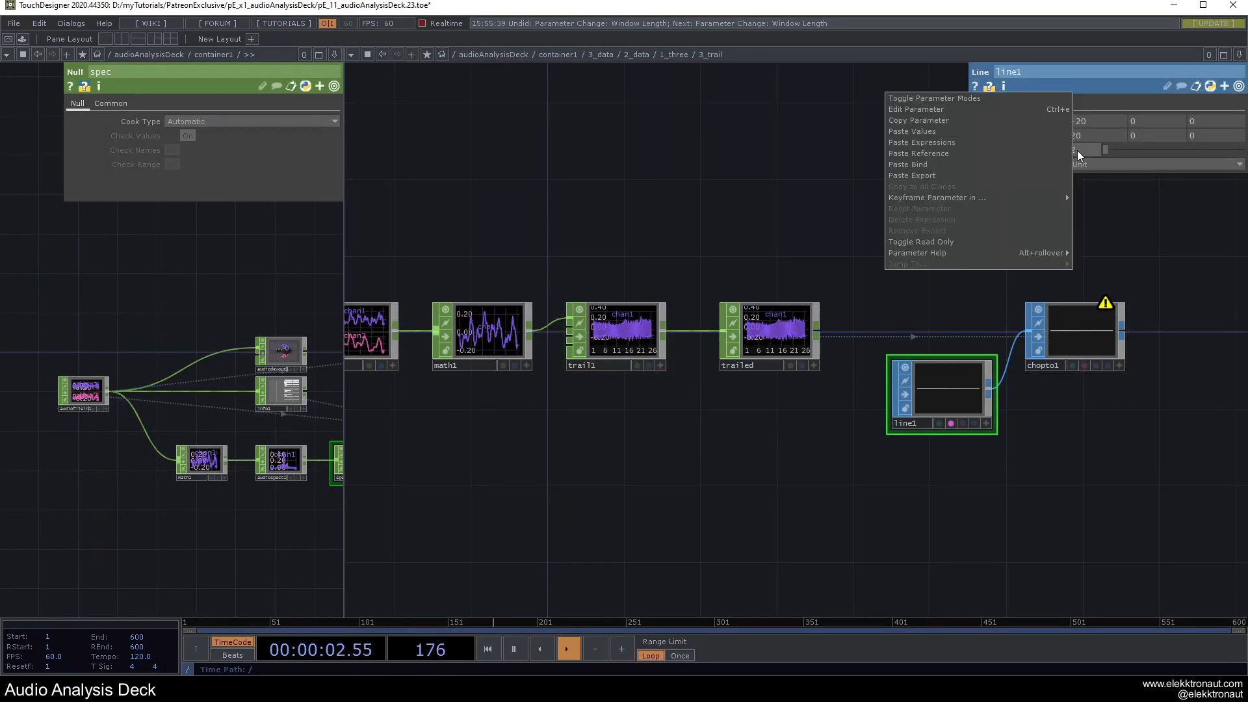
click(937, 153)
Set chopto1's Channel Scope to chan1.
drag(856, 271, 640, 269)
right_click(1000, 149)
click(752, 188)
drag(823, 237, 674, 228)
click(717, 333)
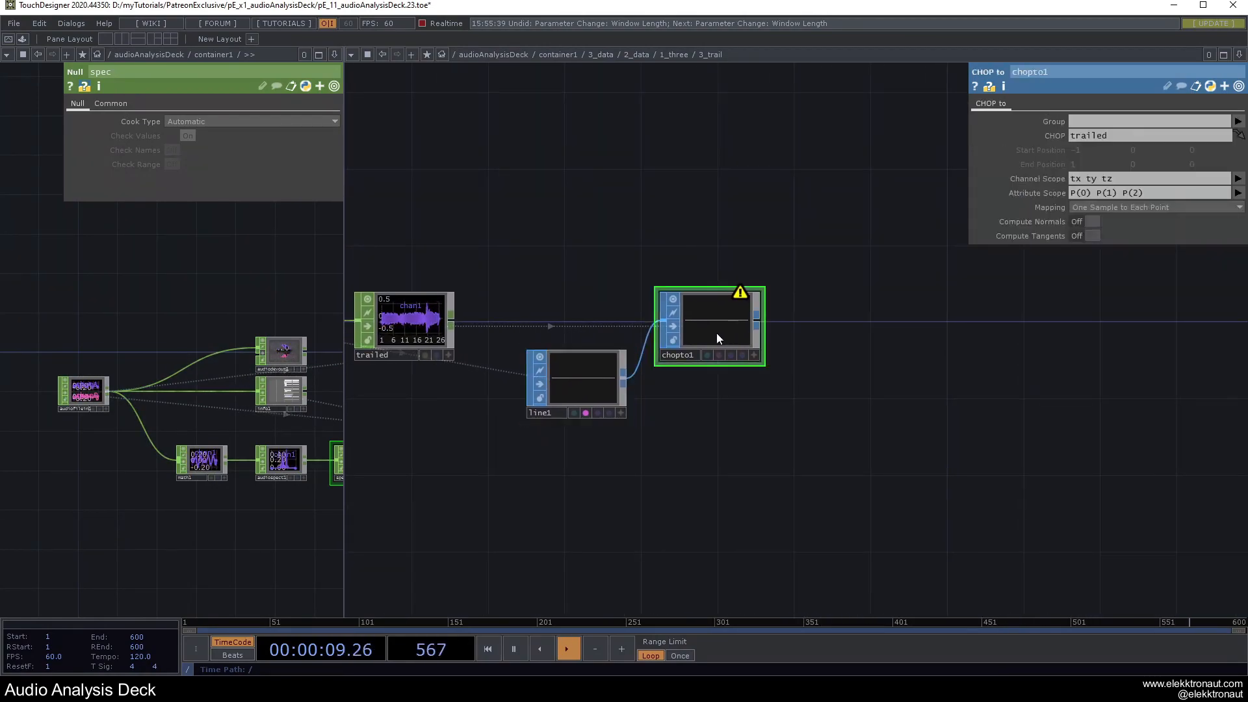
drag(579, 234, 715, 264)
middle_drag(852, 342, 853, 342)
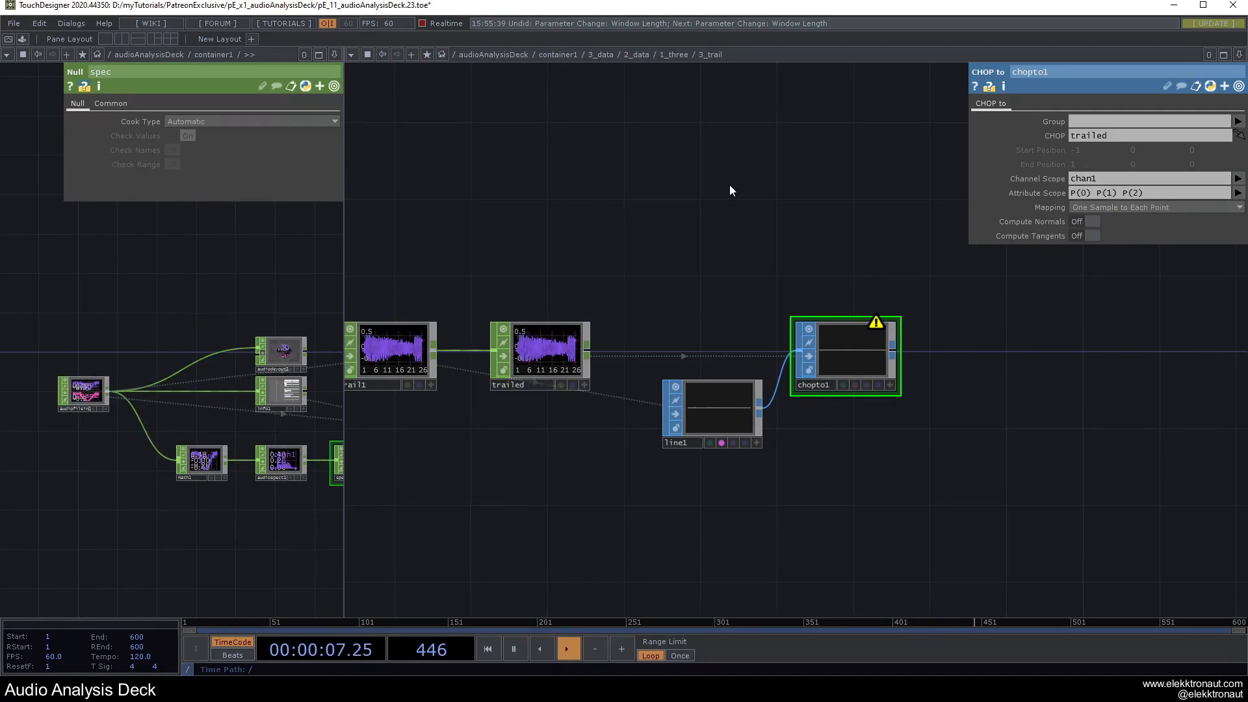
Set chopto1's Attribute Scope to P(1).
click(1095, 194)
key(BackSpace)
key(BackSpace)
key(BackSpace)
key(BackSpace)
key(BackSpace)
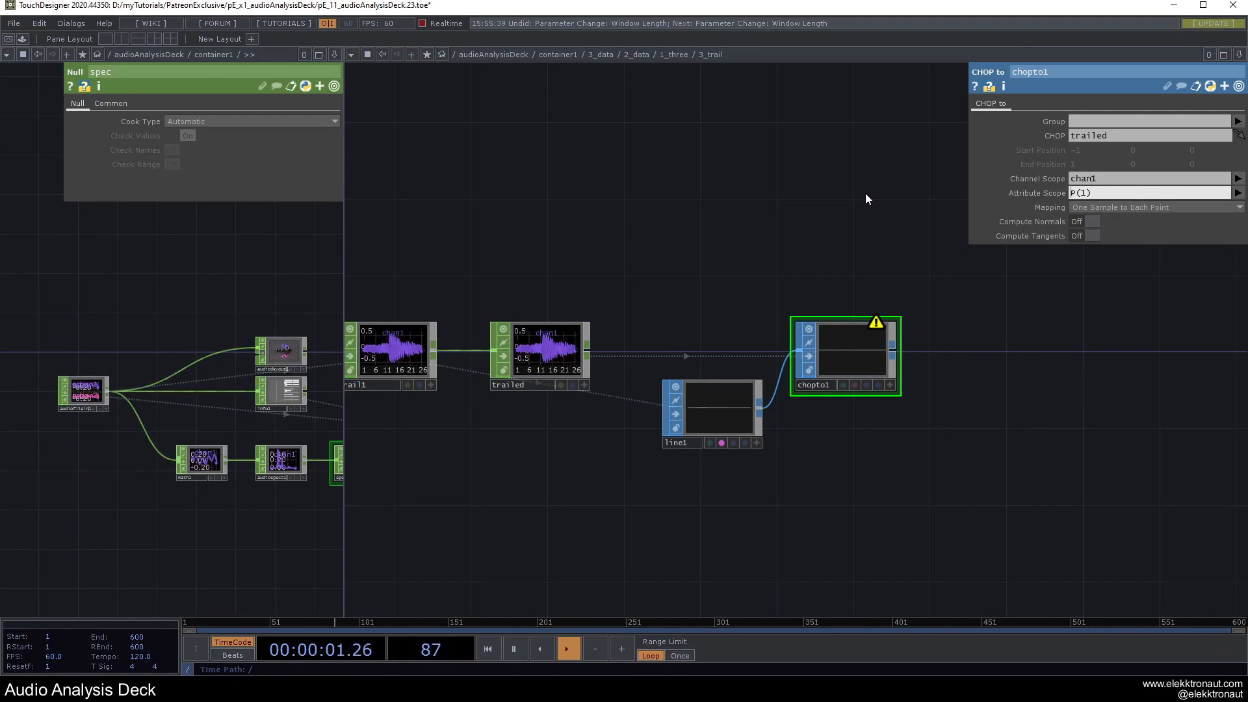
scroll(825, 349, up, 10)
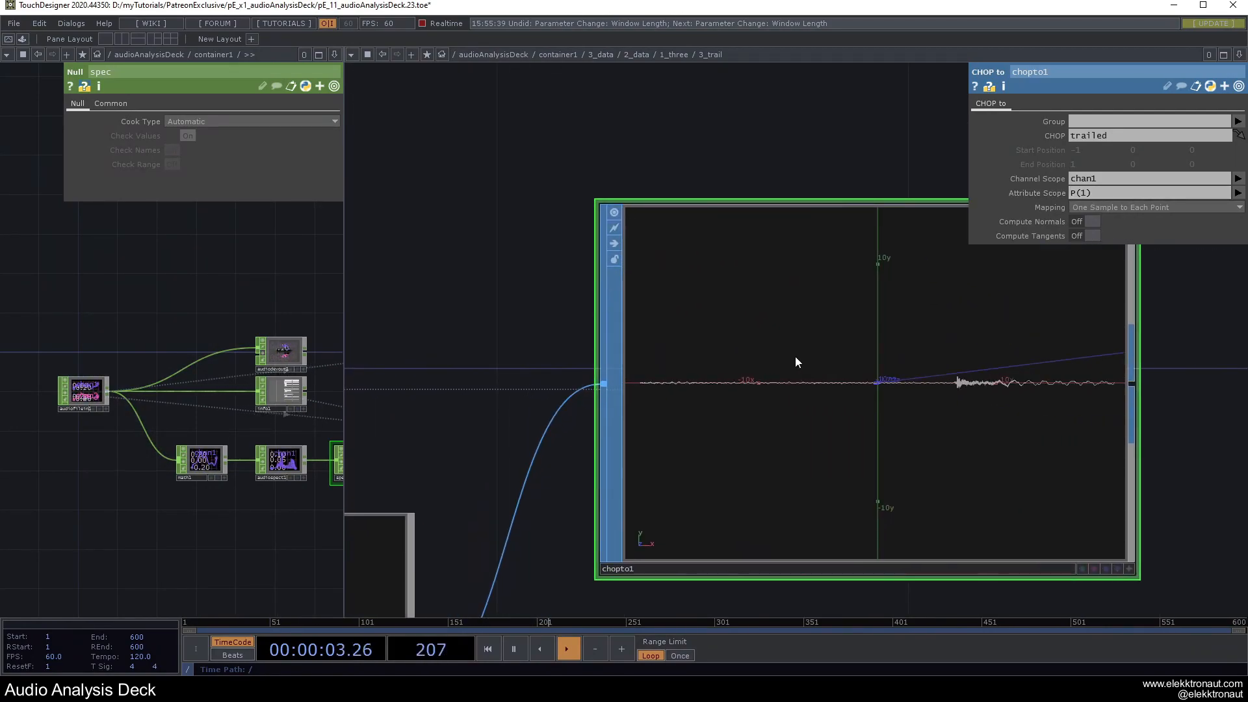
scroll(806, 351, down, 10)
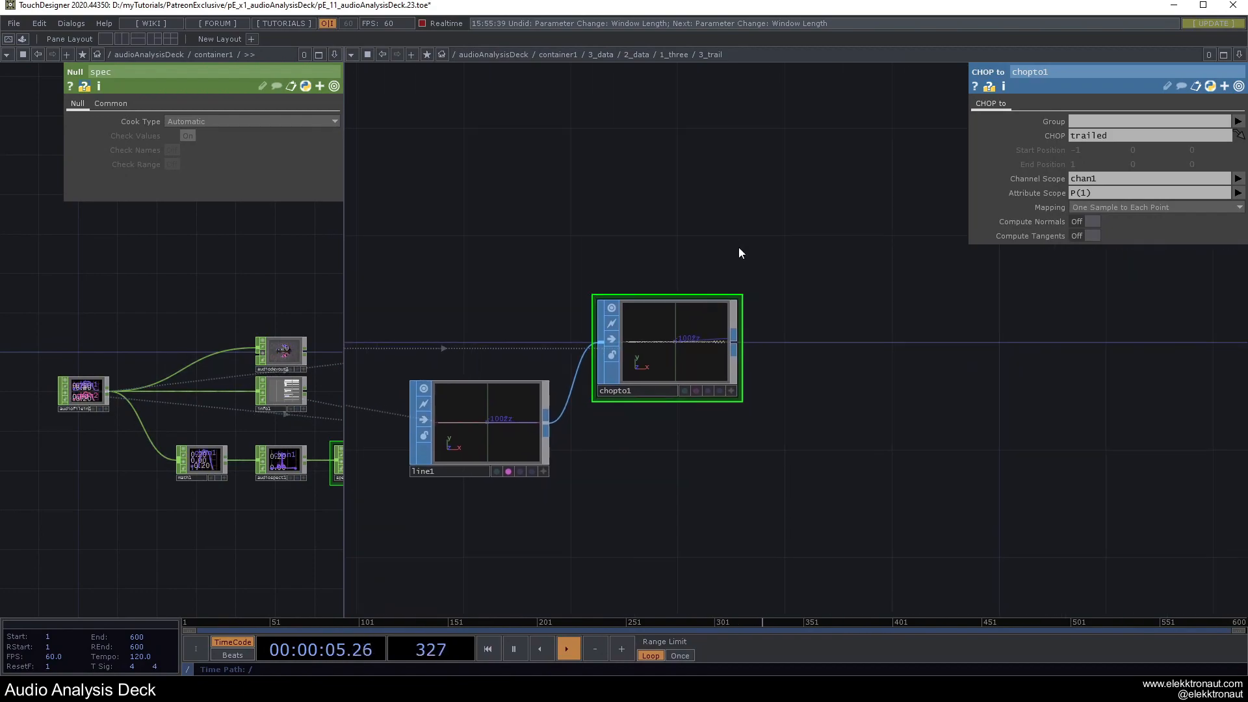
Append a Transform SOP, transform1, after chopto1 with Scale Y of 3.
right_click(732, 345)
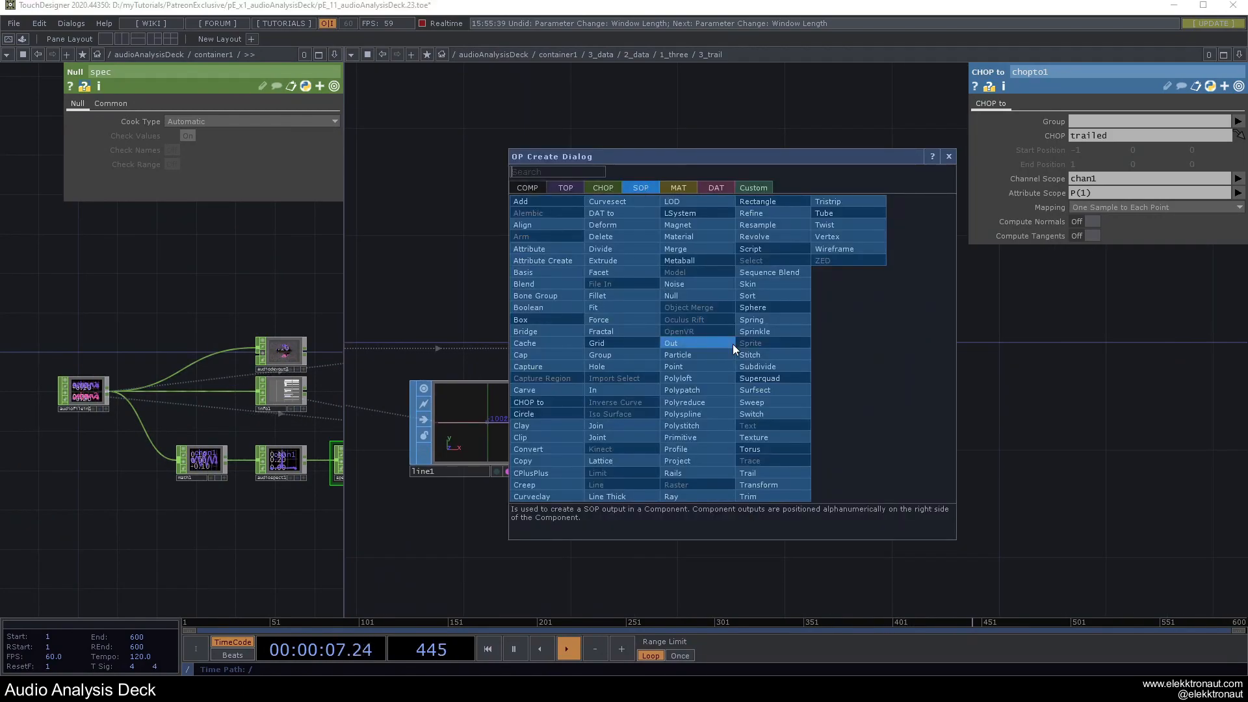
click(759, 485)
click(829, 346)
click(1148, 191)
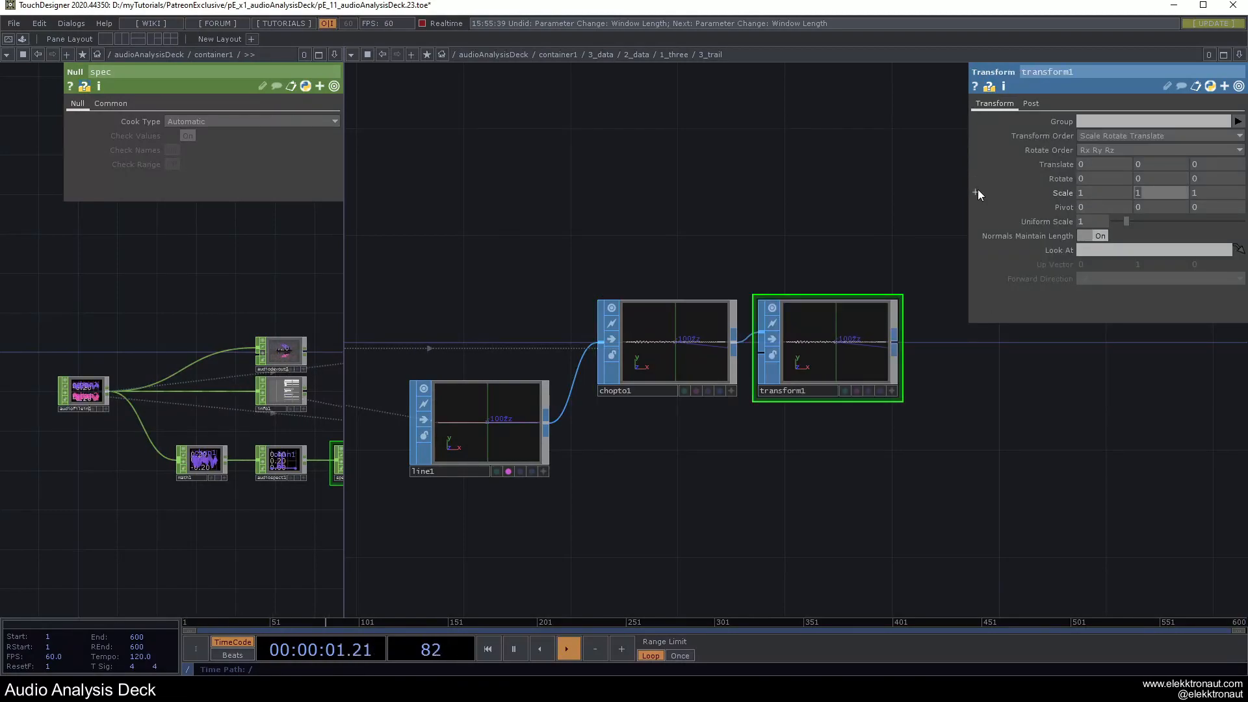
key(Return)
scroll(848, 364, up, 5)
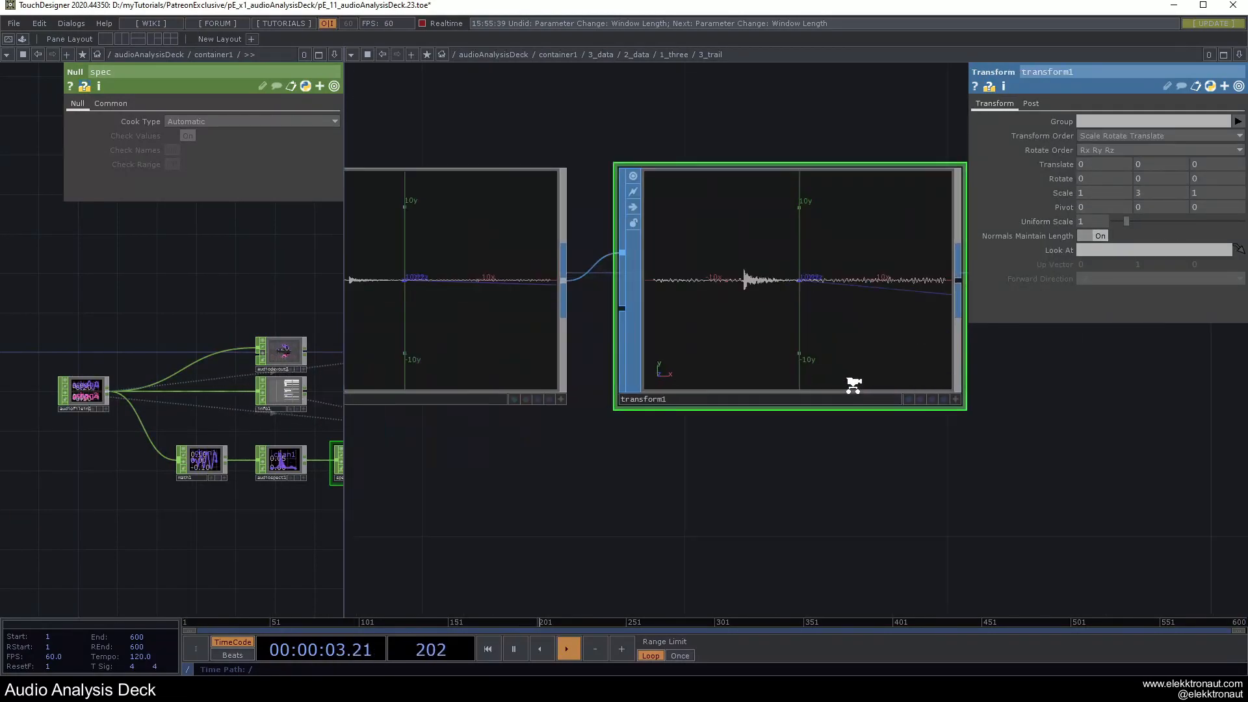
scroll(844, 346, down, 8)
scroll(861, 334, up, 5)
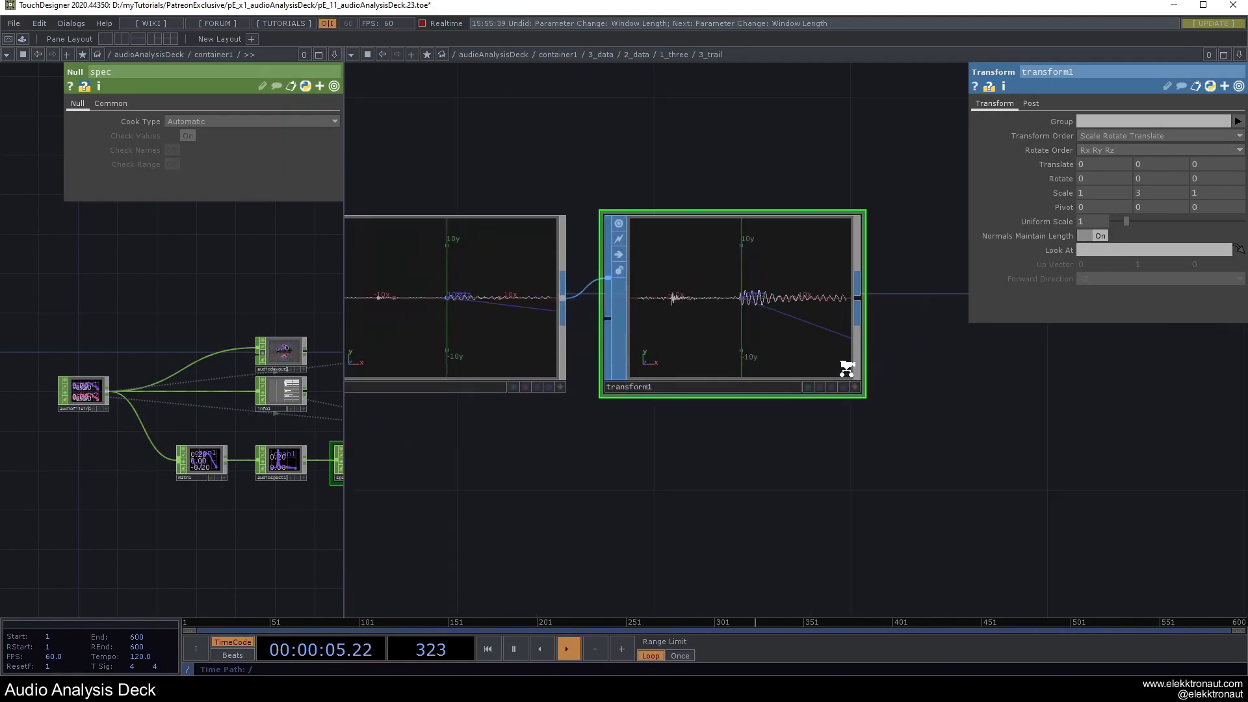
Adjust transform1's viewer display options and orbit it to tilt the waveform.
right_click(757, 220)
click(798, 250)
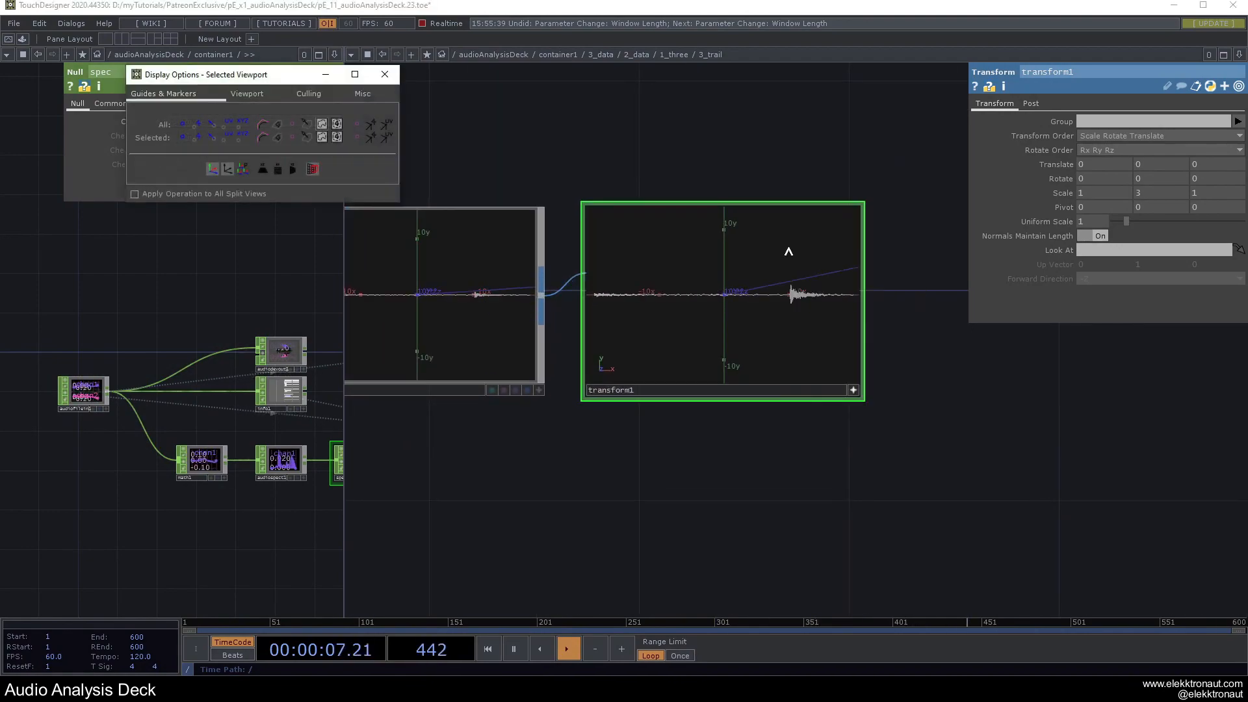
right_click(727, 193)
click(753, 210)
scroll(710, 280, up, 2)
drag(704, 304, 758, 308)
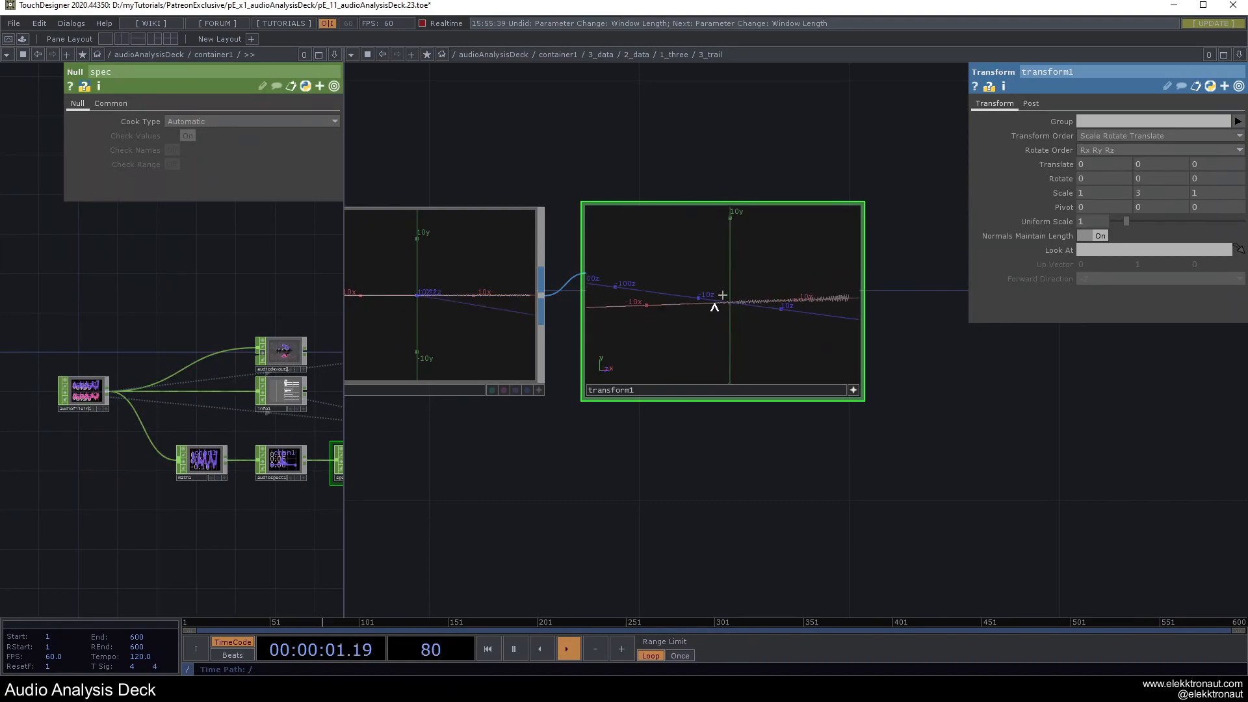
scroll(839, 387, down, 5)
drag(697, 297, 531, 292)
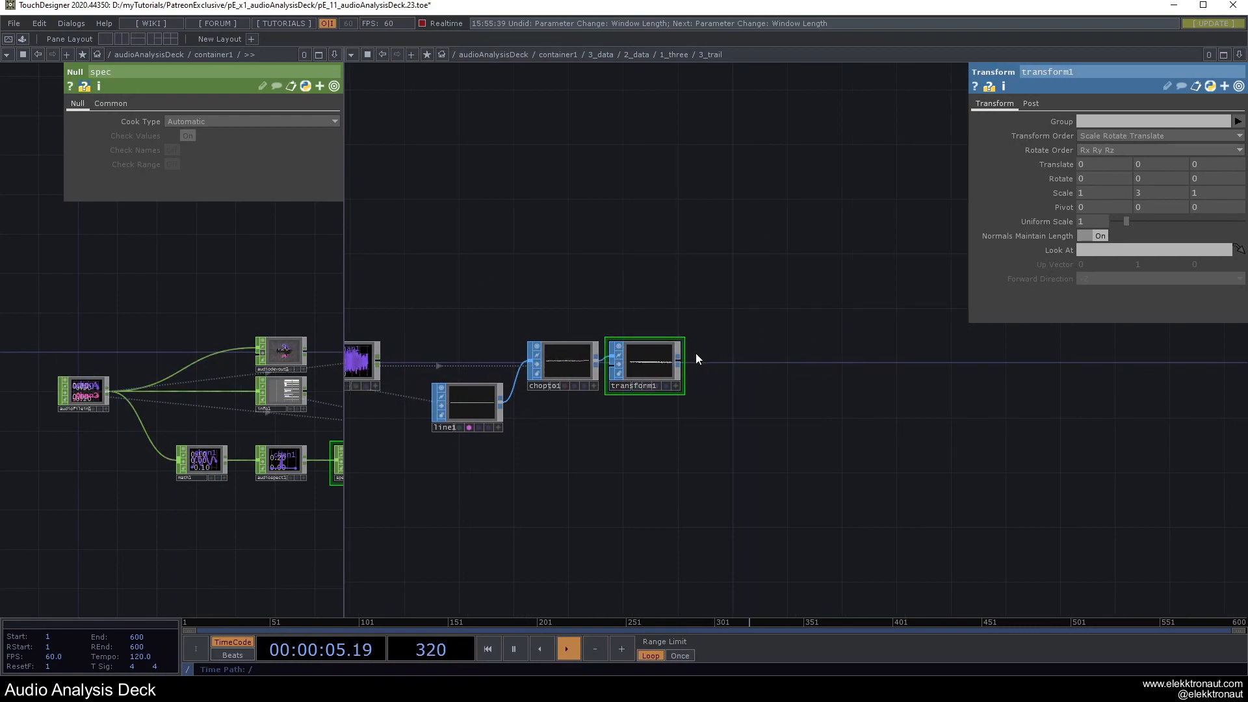
Add a Geometry COMP, geo1, after transform1.
click(678, 364)
text(ge)
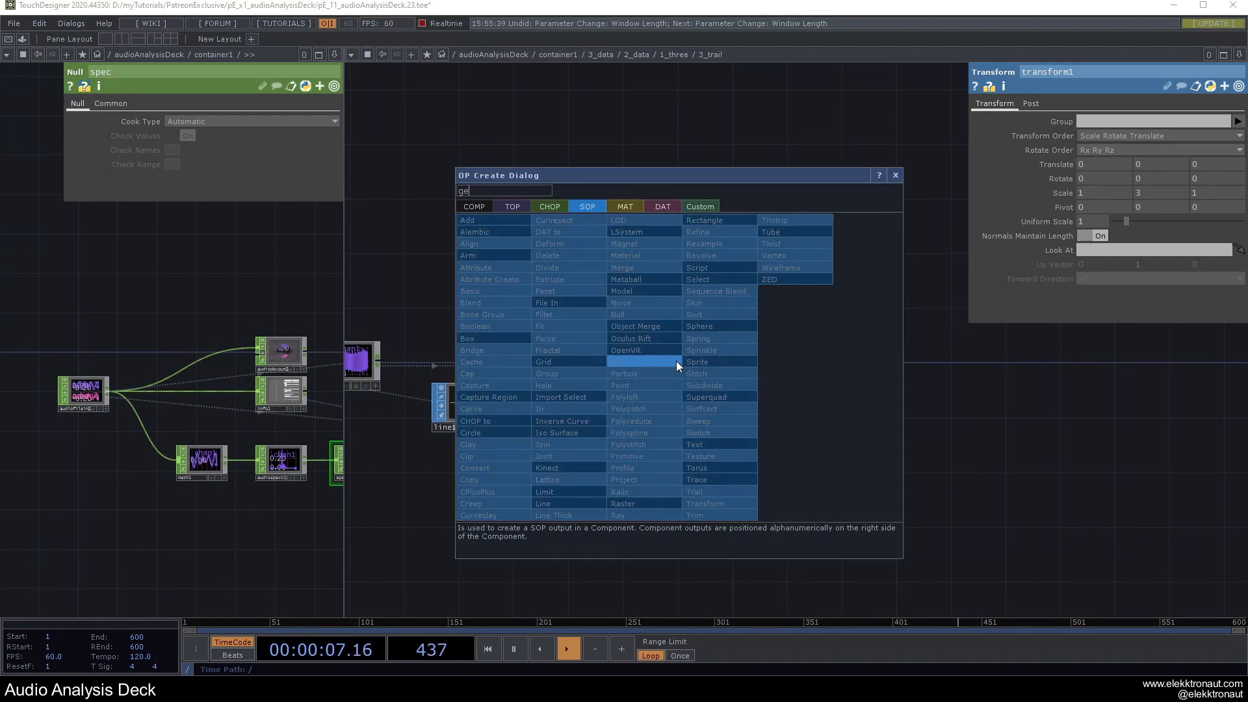
click(478, 207)
click(486, 314)
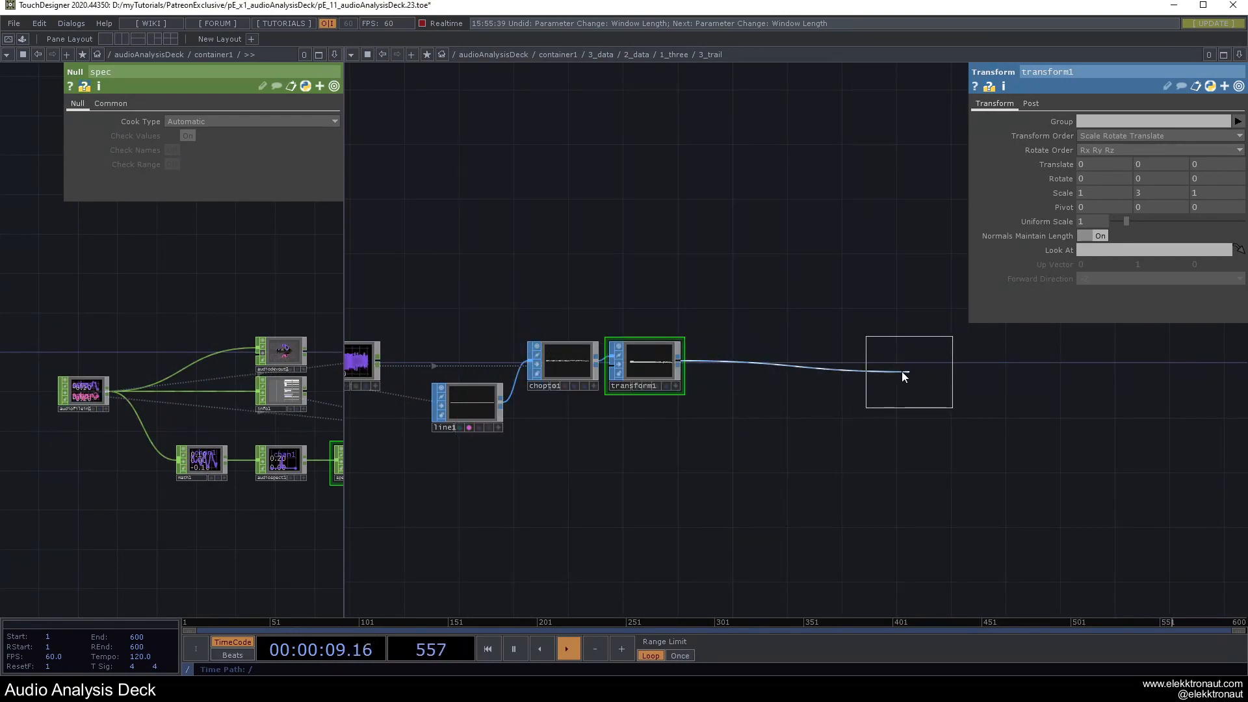
click(781, 368)
Add a Camera, cam1, above geo1 with Translate Z set to 50.
key(Tab)
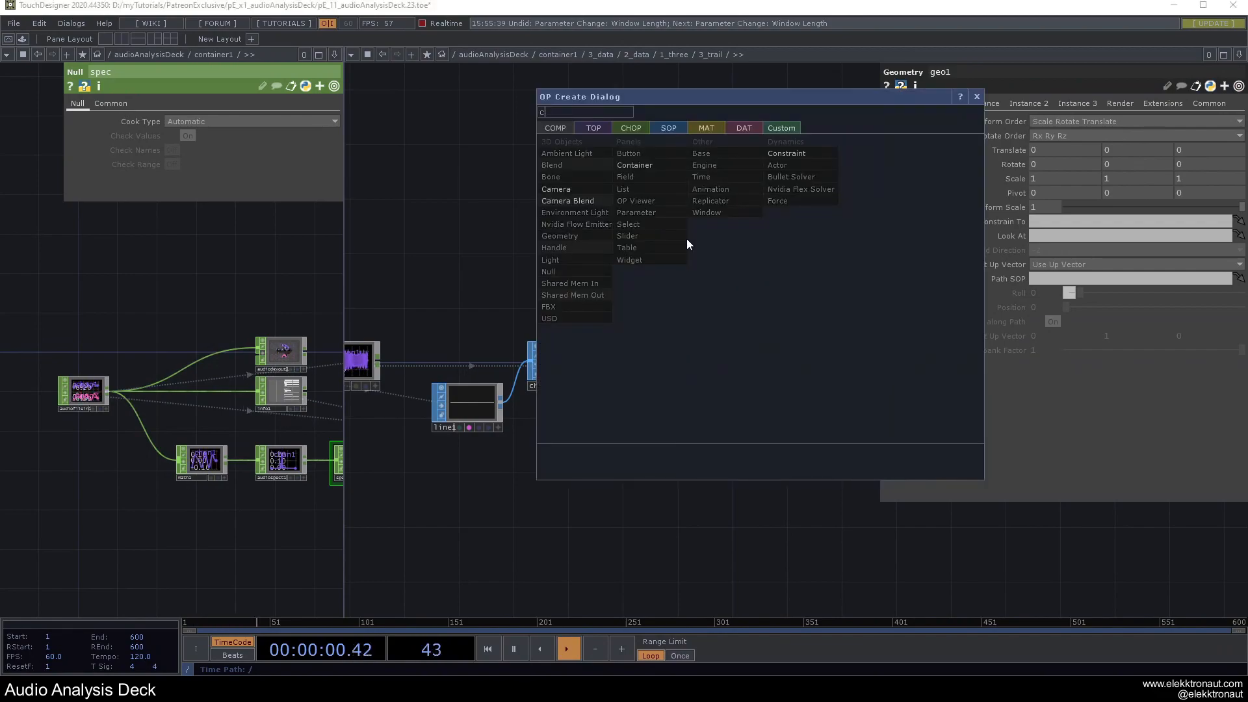
click(578, 185)
click(771, 277)
scroll(807, 261, up, 3)
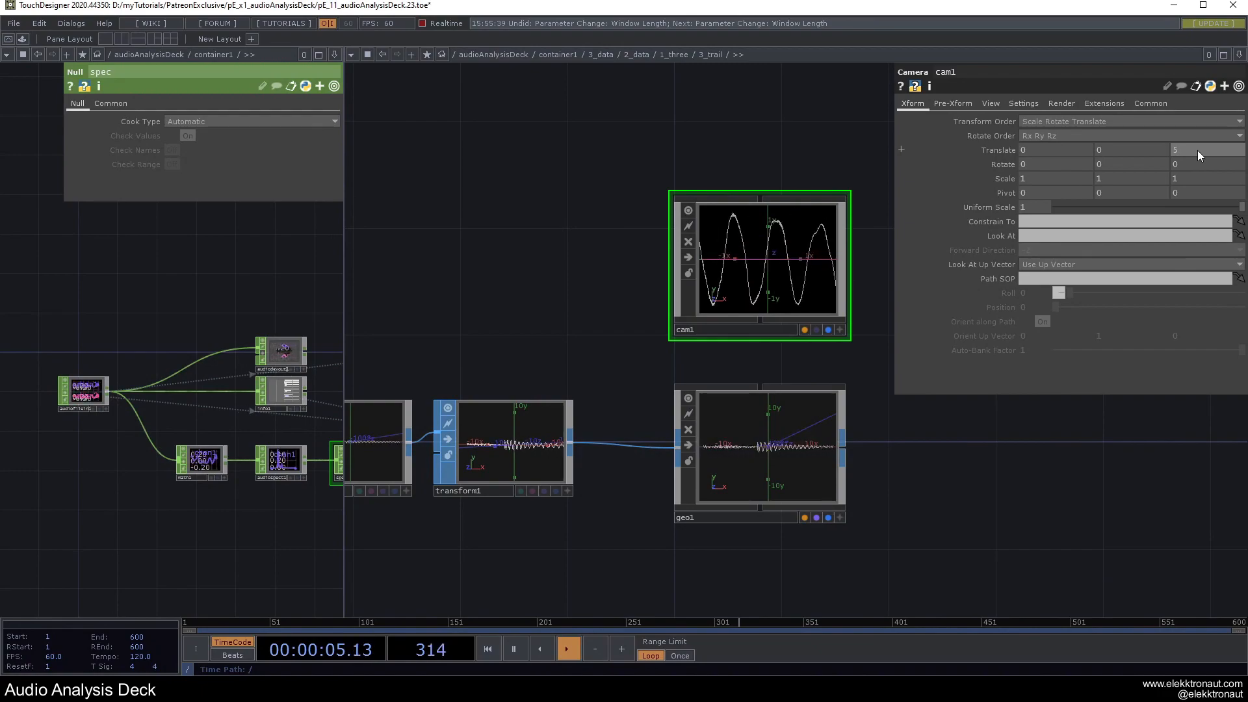
text(0)
key(Return)
scroll(791, 208, up, 5)
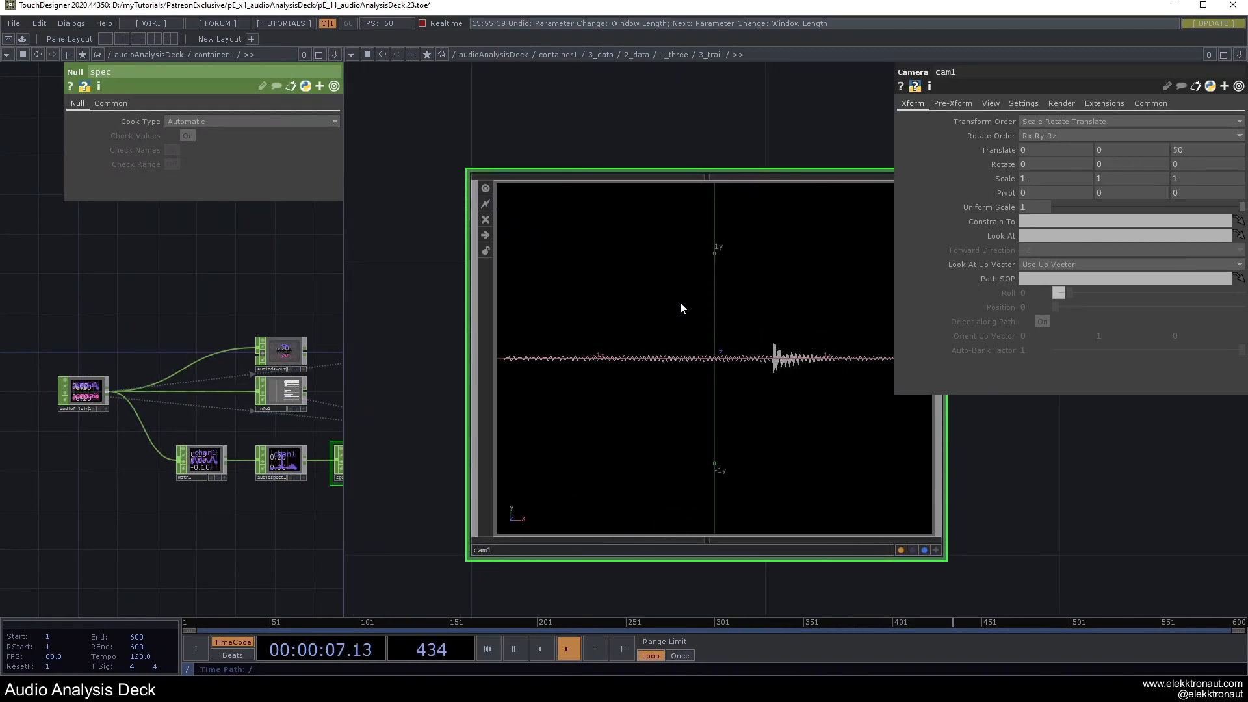
scroll(680, 302, down, 6)
Add a Constant material, constant1, below geo1.
key(Tab)
click(510, 326)
text(c)
key(Return)
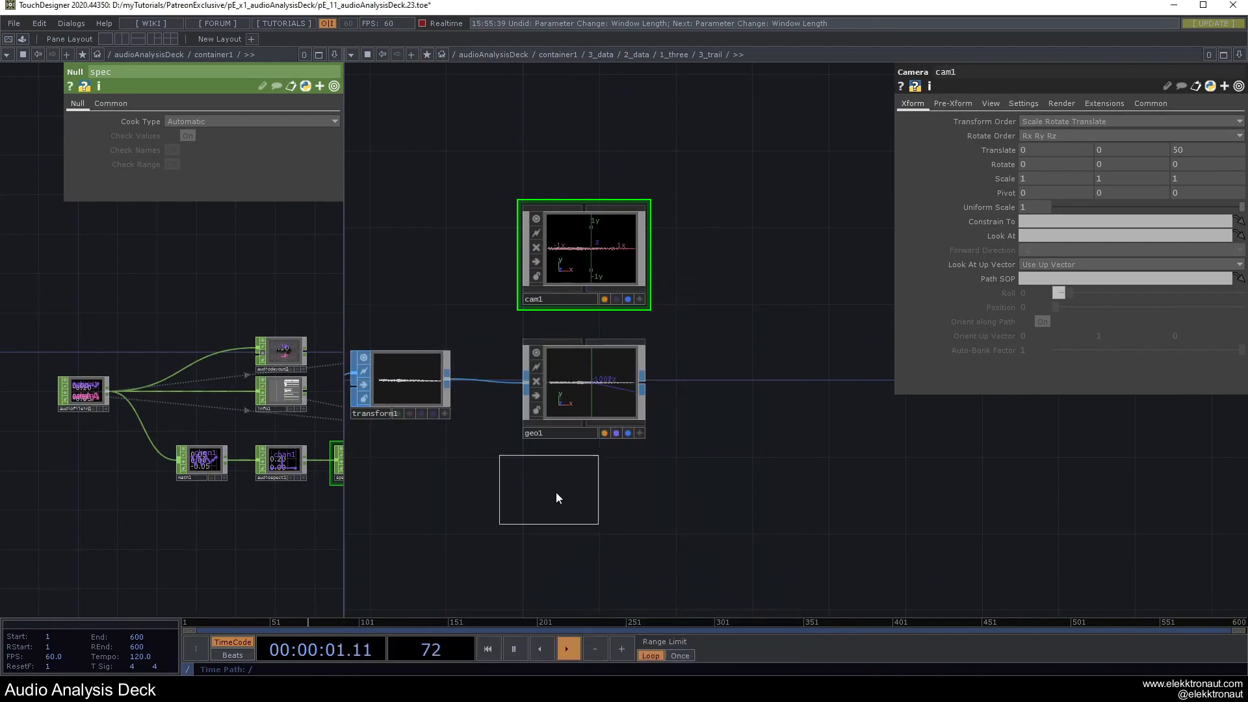
click(571, 497)
Add a Render TOP, render1, after geo1.
key(Tab)
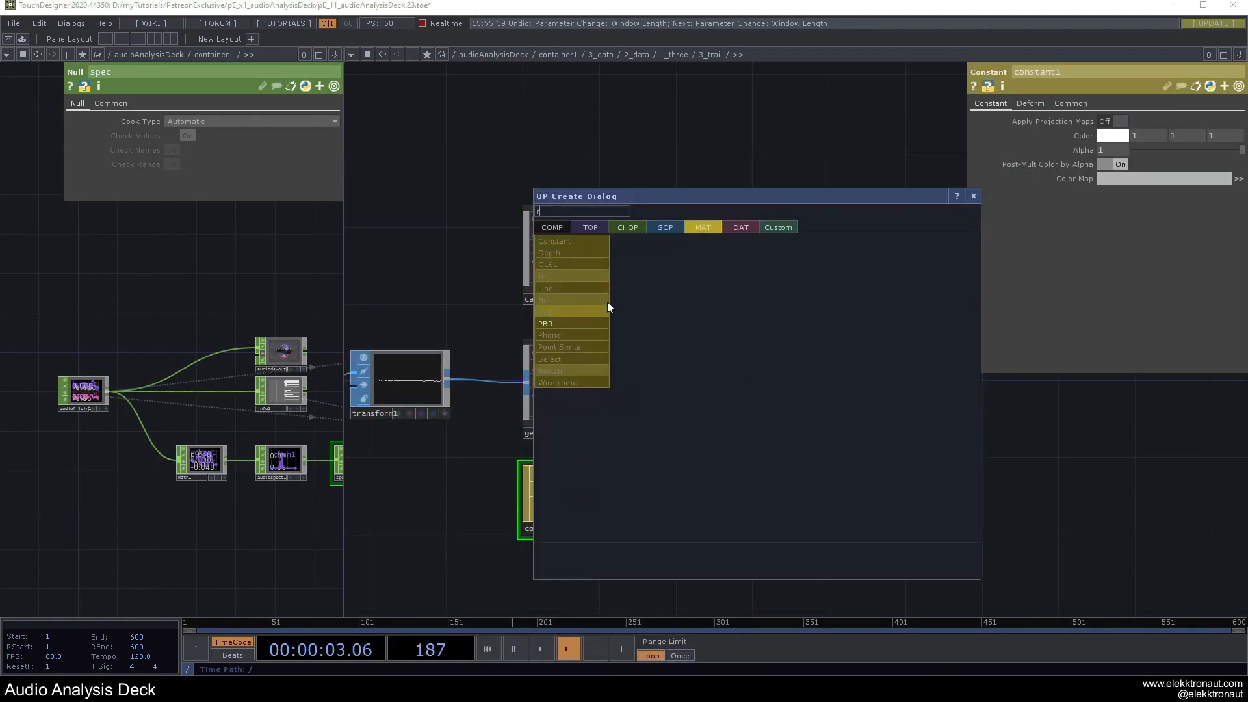
click(593, 227)
text(re)
click(773, 310)
click(752, 380)
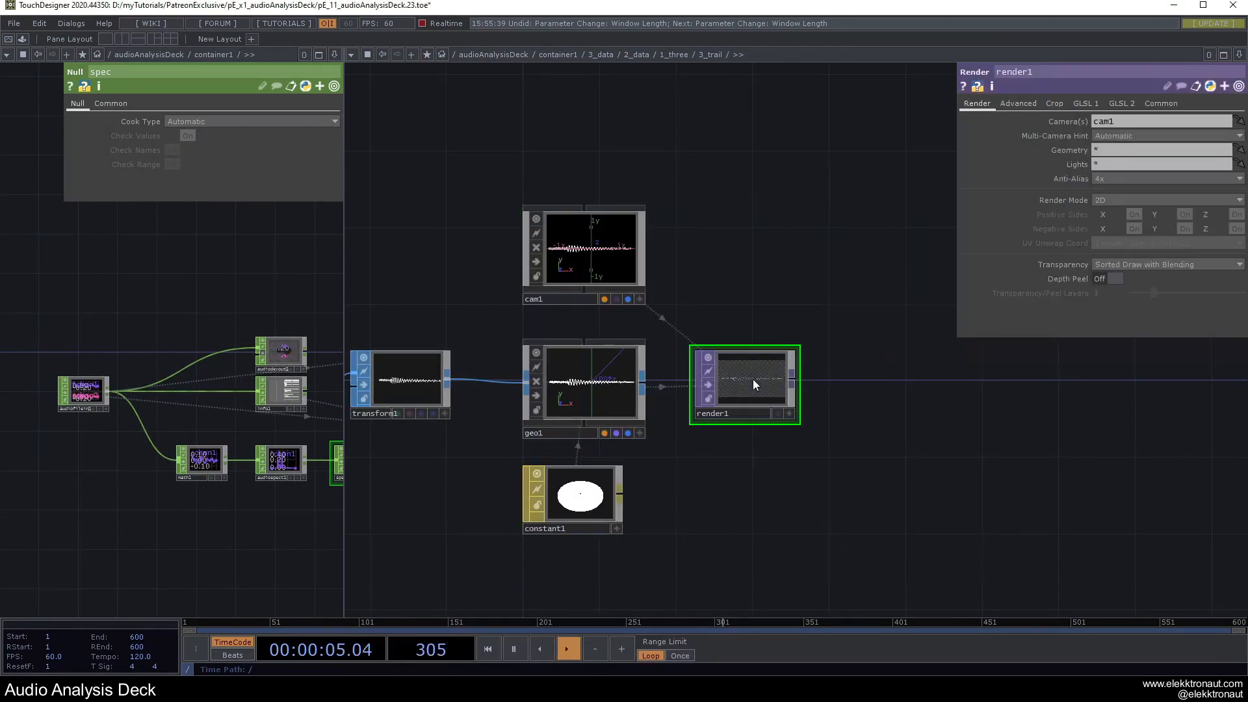
scroll(708, 447, up, 5)
Base render1's height on the parent's height, append null1, and view the deck full screen.
click(1158, 104)
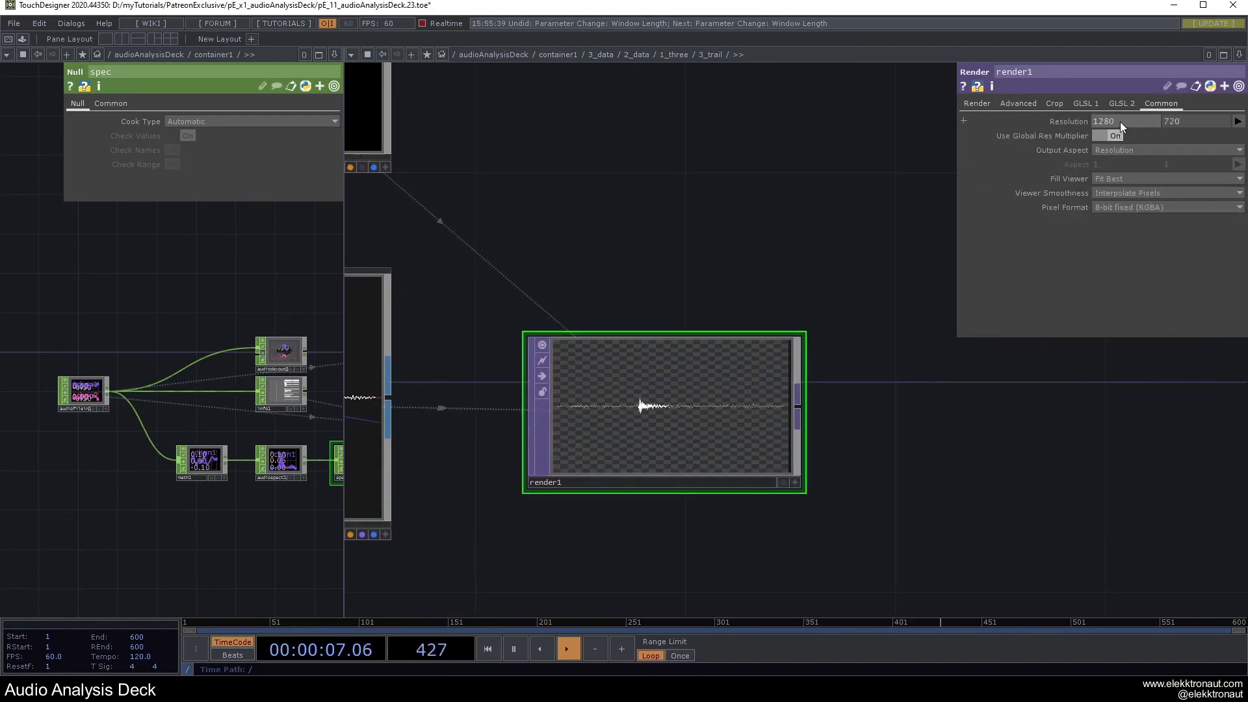
click(1181, 122)
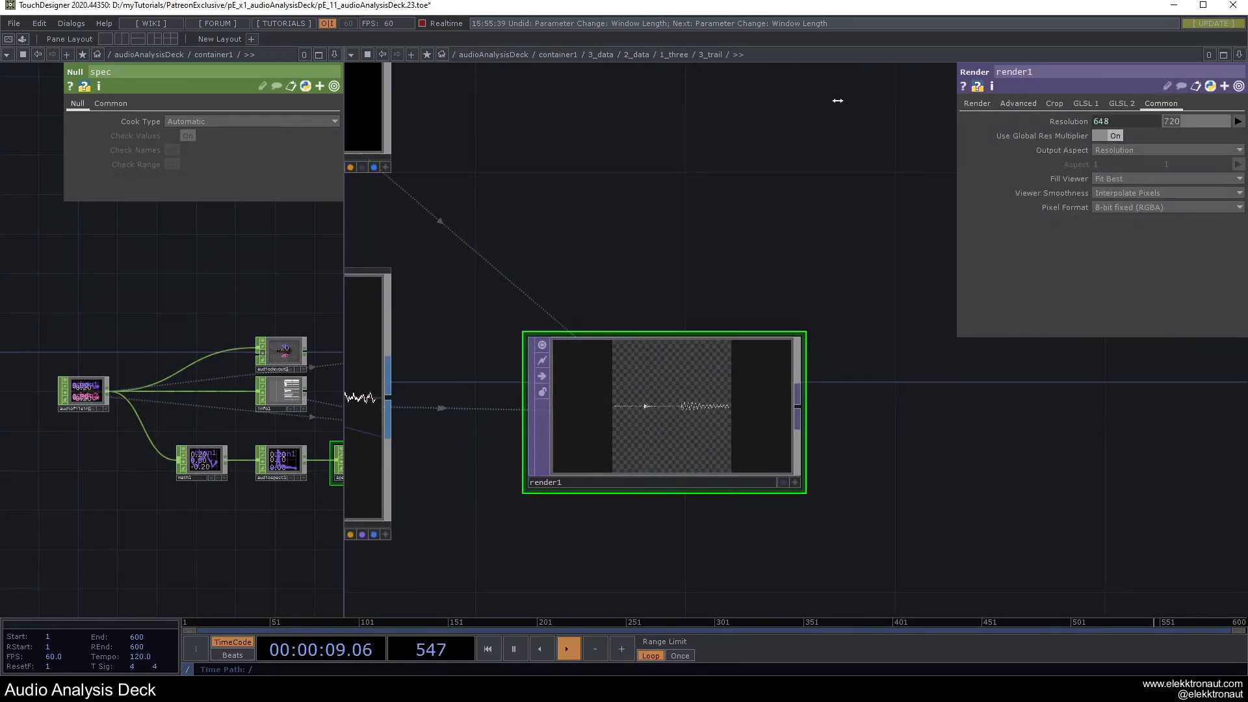
key(ctrl+v)
key(Return)
click(1073, 122)
drag(1150, 154, 1118, 154)
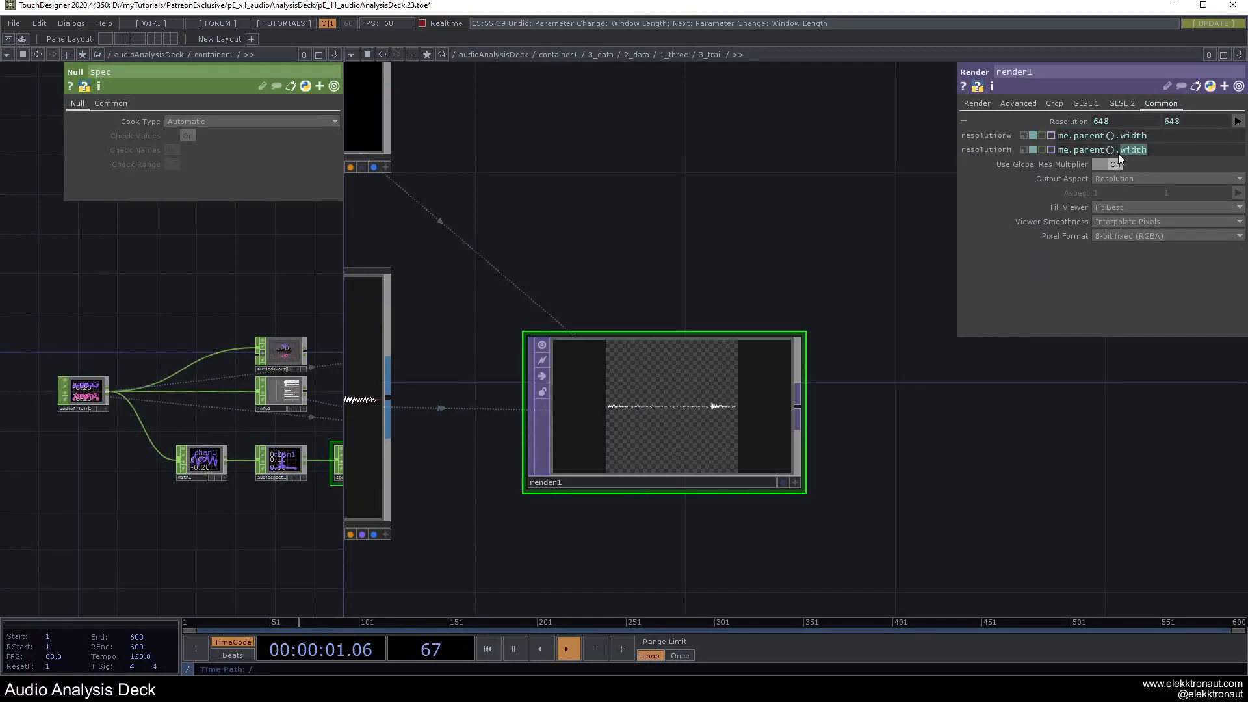
text(height)
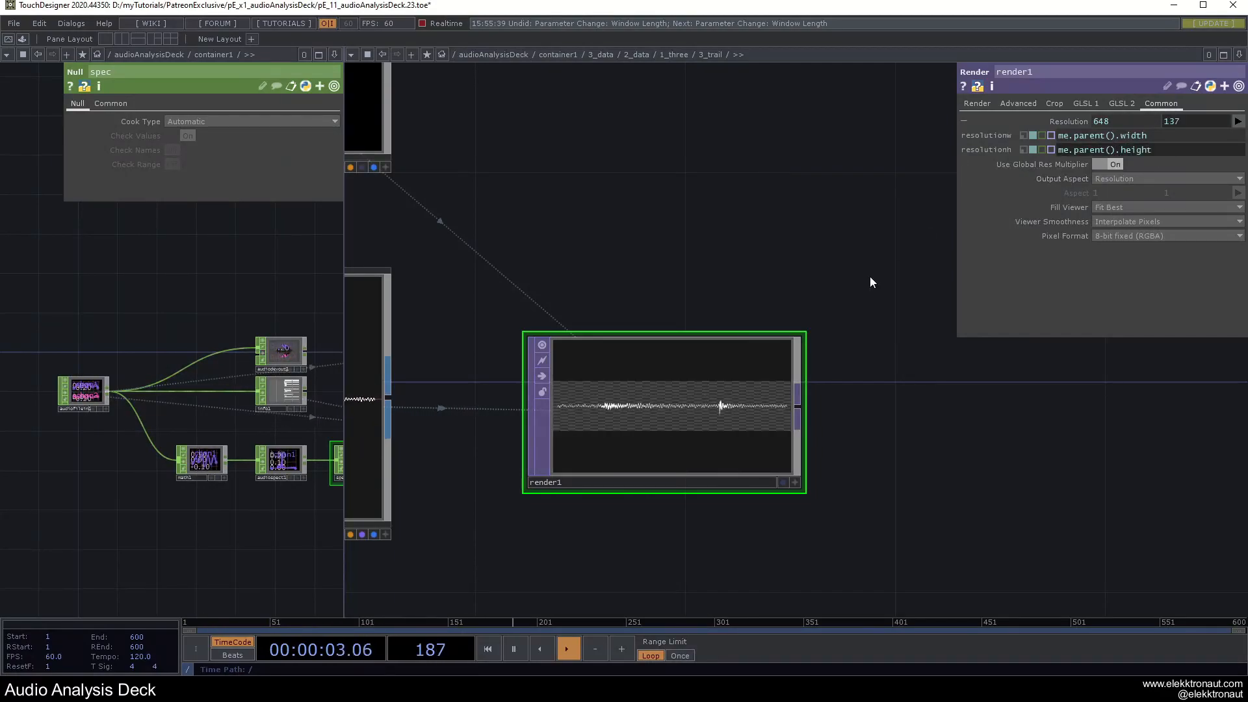
click(1009, 400)
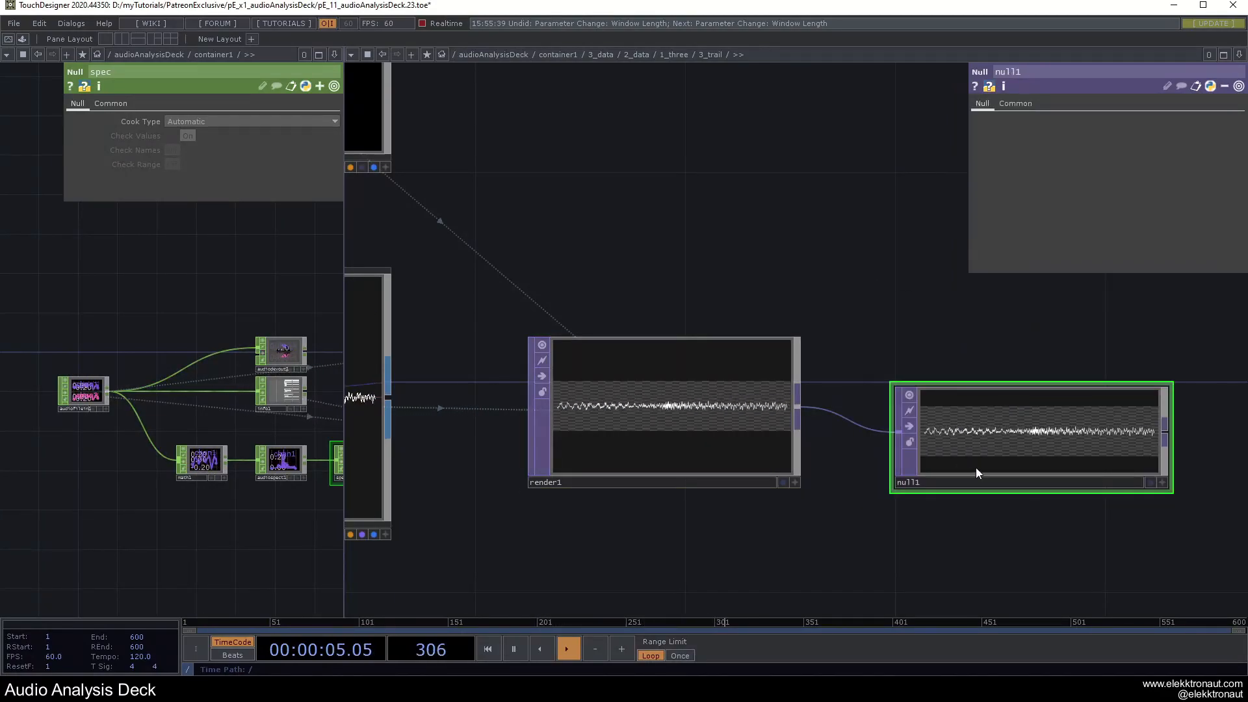
key(F1)
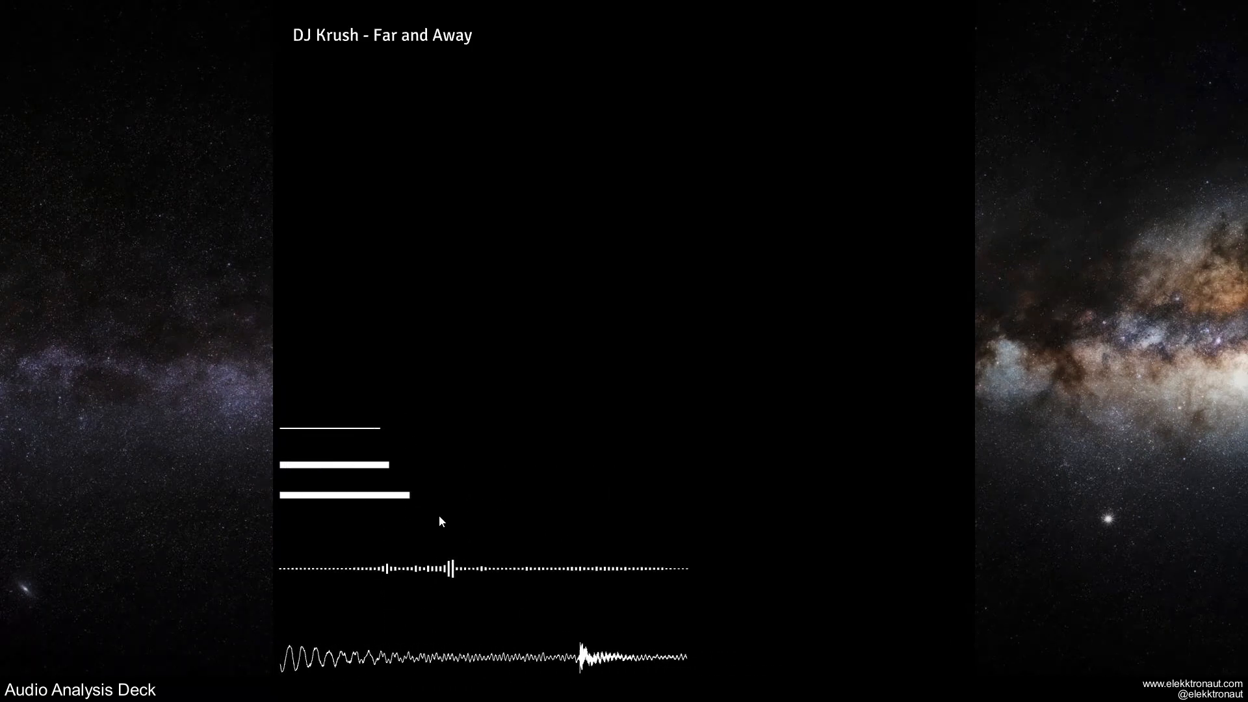
Leave perform mode, zoom out to 2_data, and dive into the 2_spec container.
key(Escape)
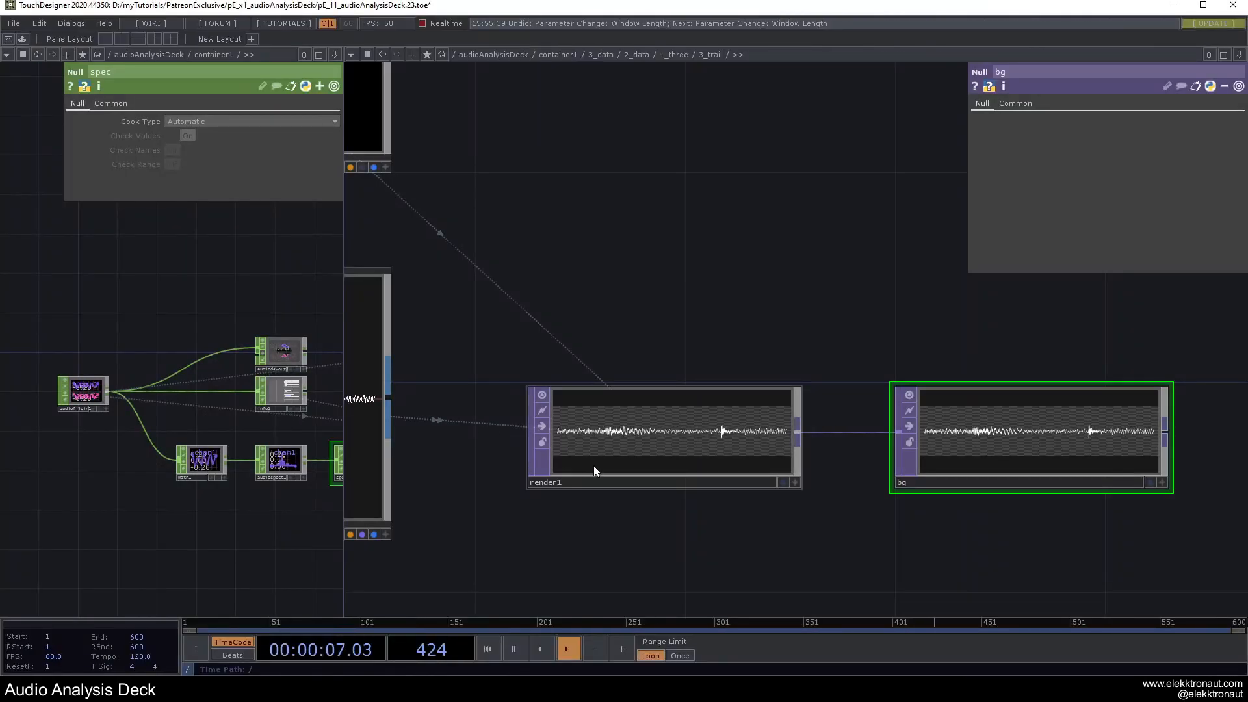
scroll(664, 390, down, 12)
scroll(665, 390, down, 12)
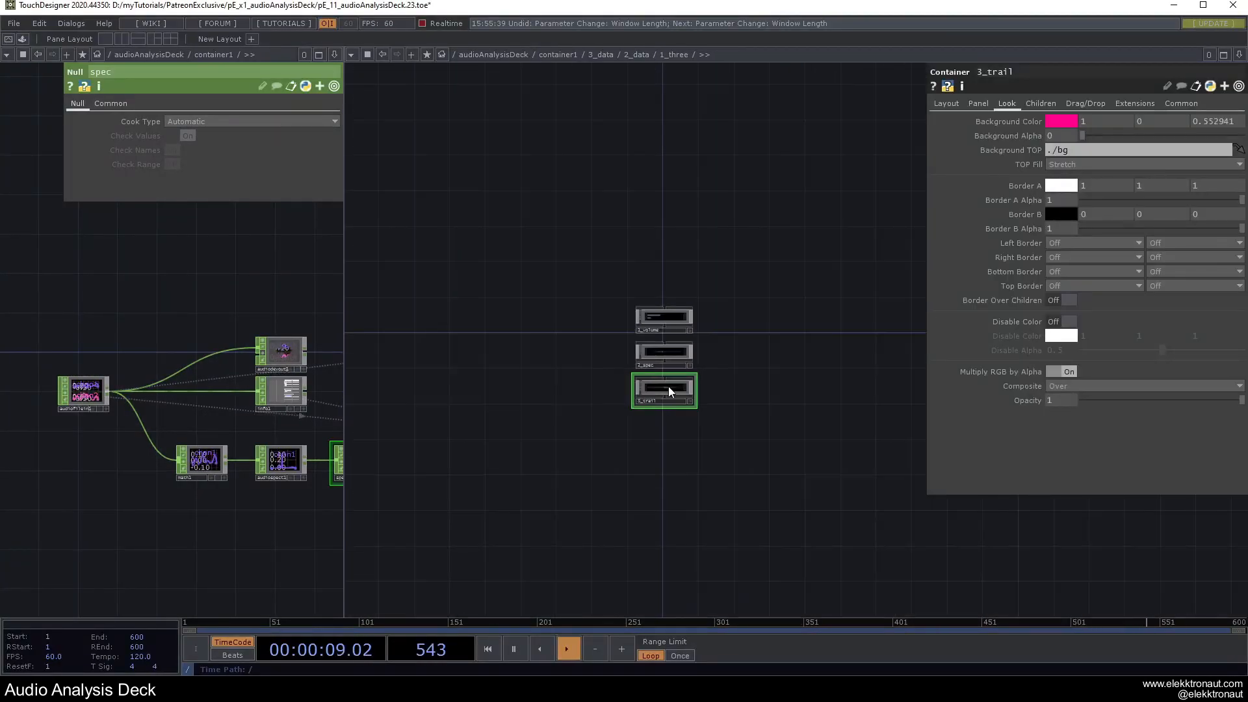
scroll(675, 375, down, 4)
drag(816, 338, 651, 343)
click(700, 413)
scroll(691, 355, up, 12)
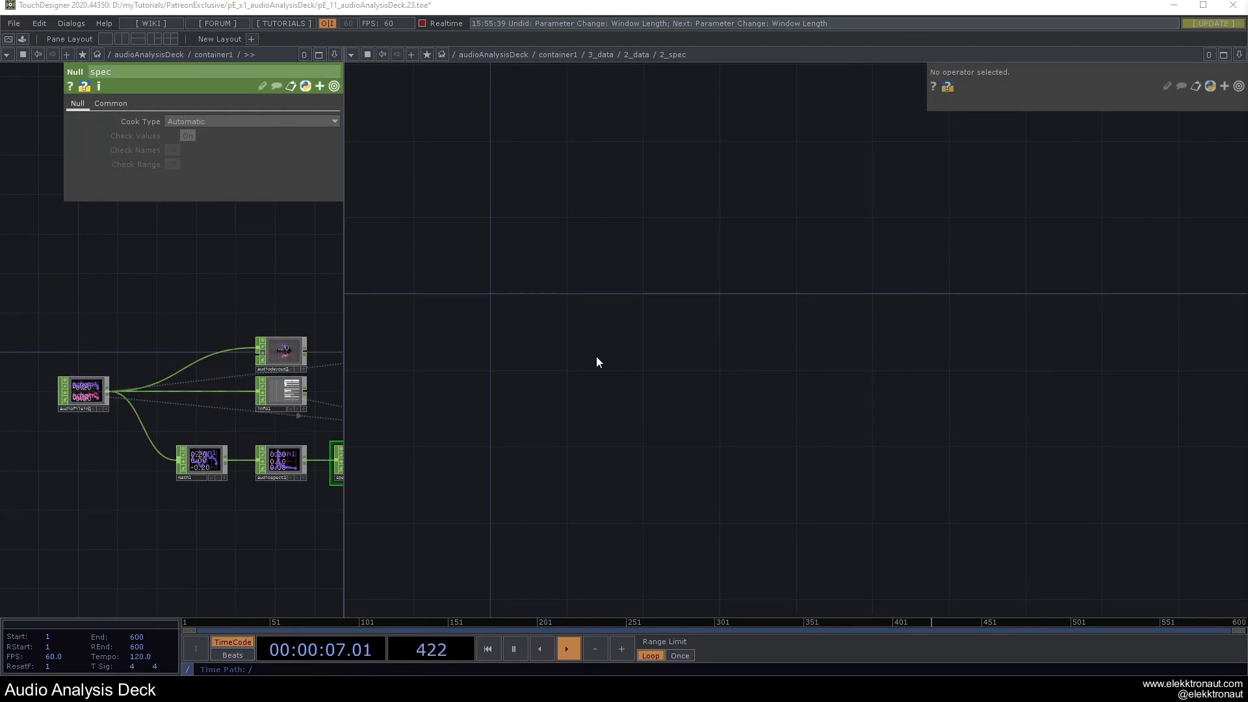
Create select1 in 2_spec, reading the spec node's channels via ../../../spec.
key(Tab)
text(s)
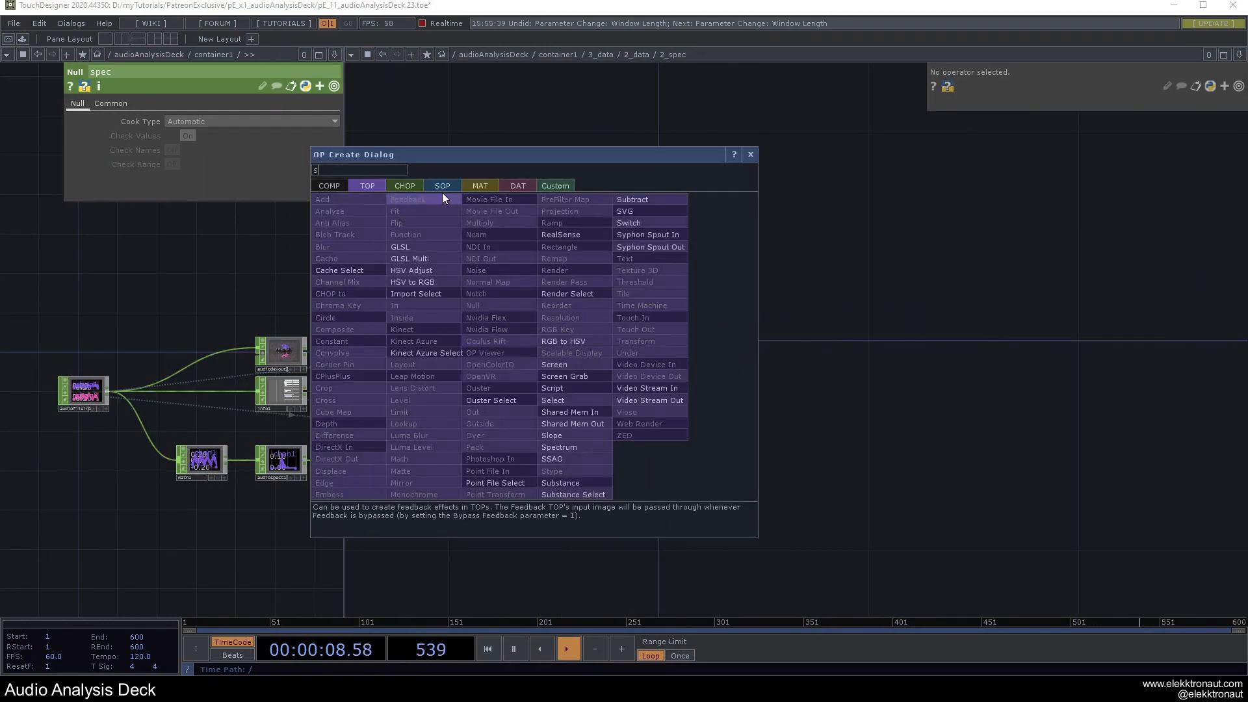
text(e)
click(404, 185)
click(628, 376)
click(542, 297)
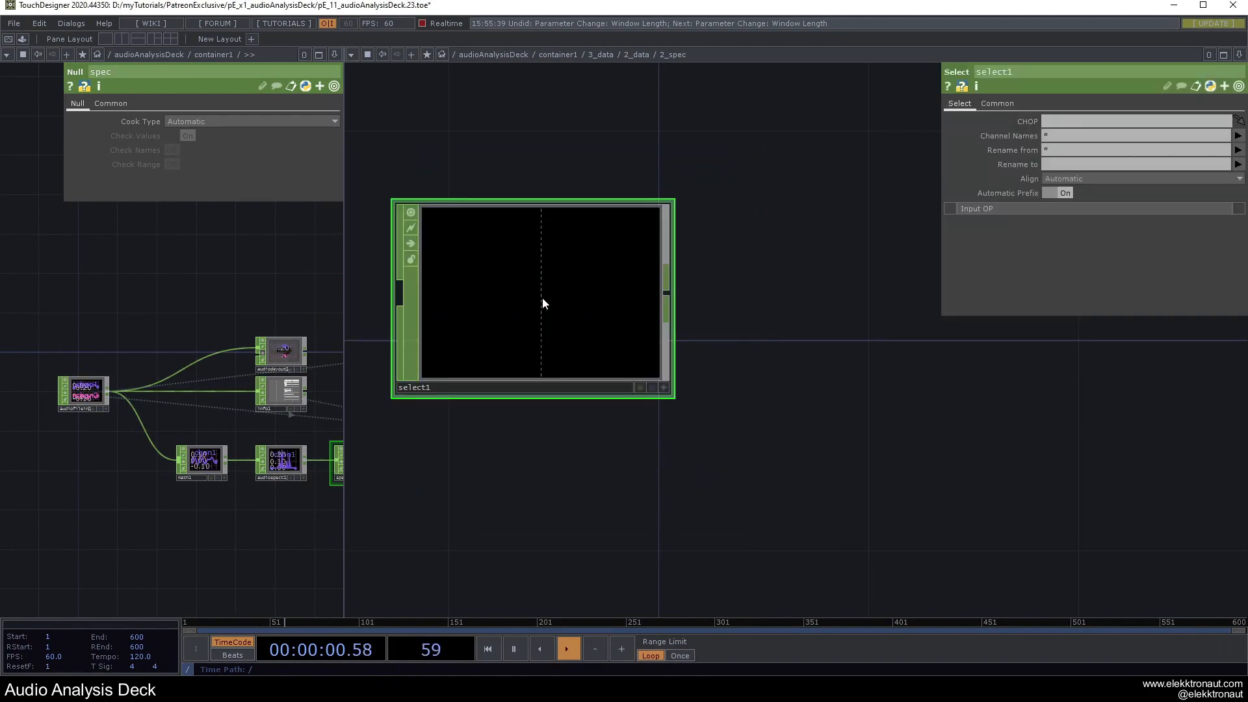
drag(207, 508, 128, 510)
scroll(277, 477, up, 3)
drag(270, 453, 623, 285)
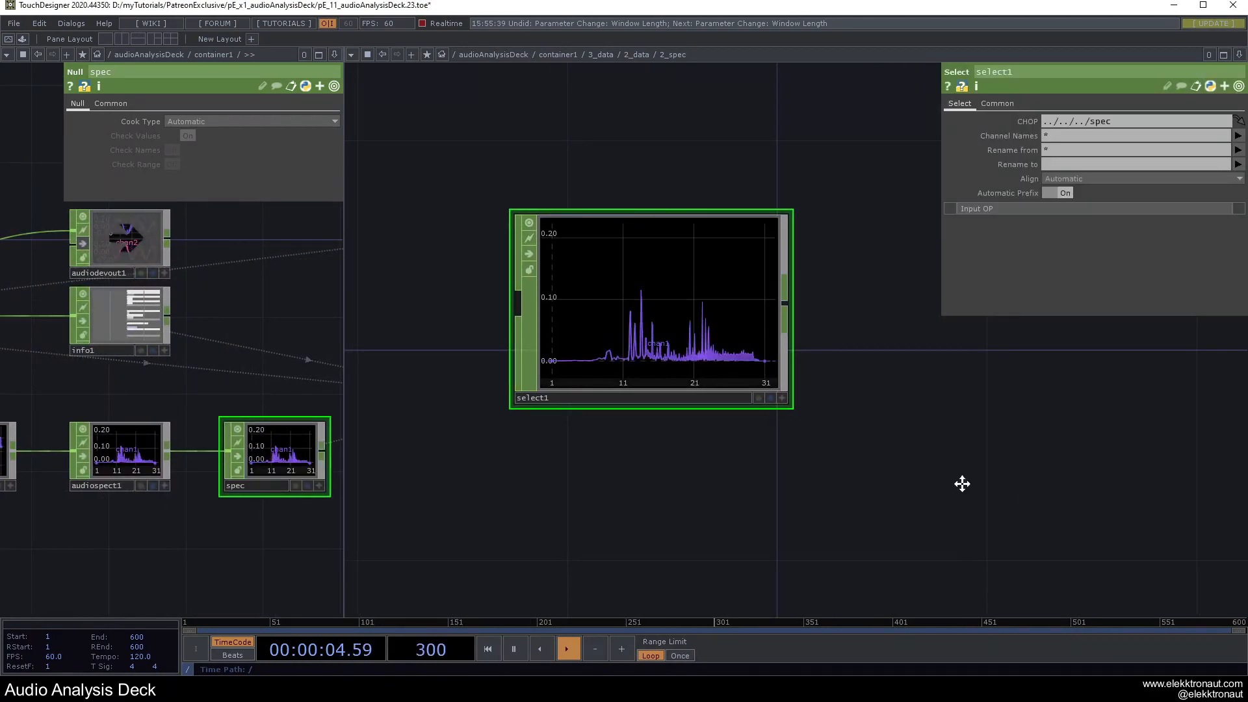
Append a Null CHOP, null1, after select1.
drag(971, 483, 936, 484)
key(alt+n)
click(949, 306)
drag(720, 496, 427, 505)
drag(656, 456, 530, 464)
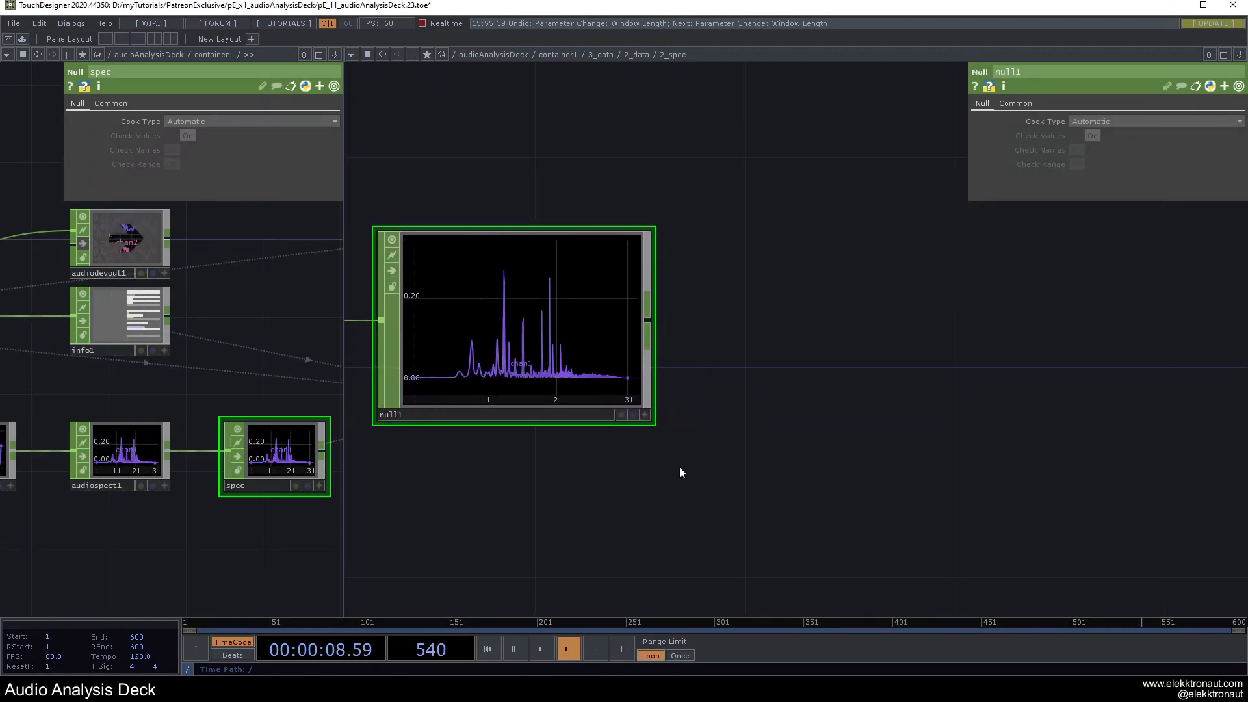
scroll(680, 467, down, 3)
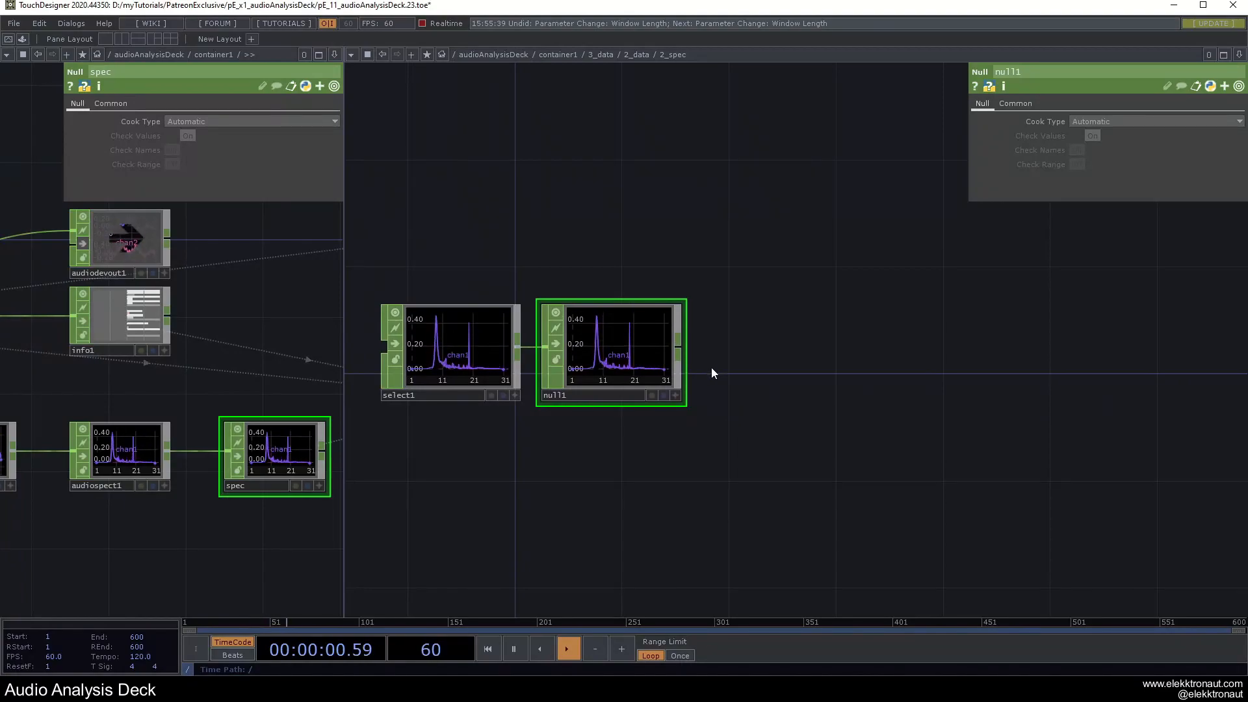
Add a CHOP to TOP, chopto1, after null1.
click(676, 341)
text(c)
click(509, 185)
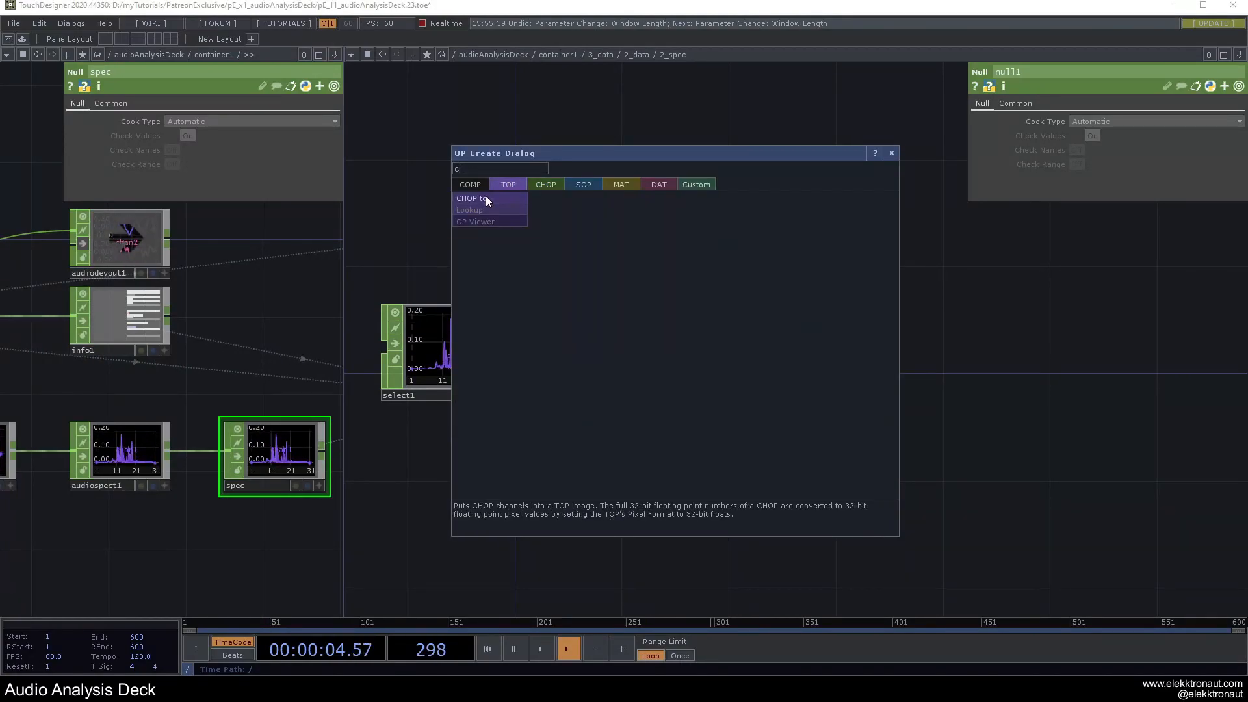
click(485, 197)
click(829, 363)
drag(903, 333, 742, 319)
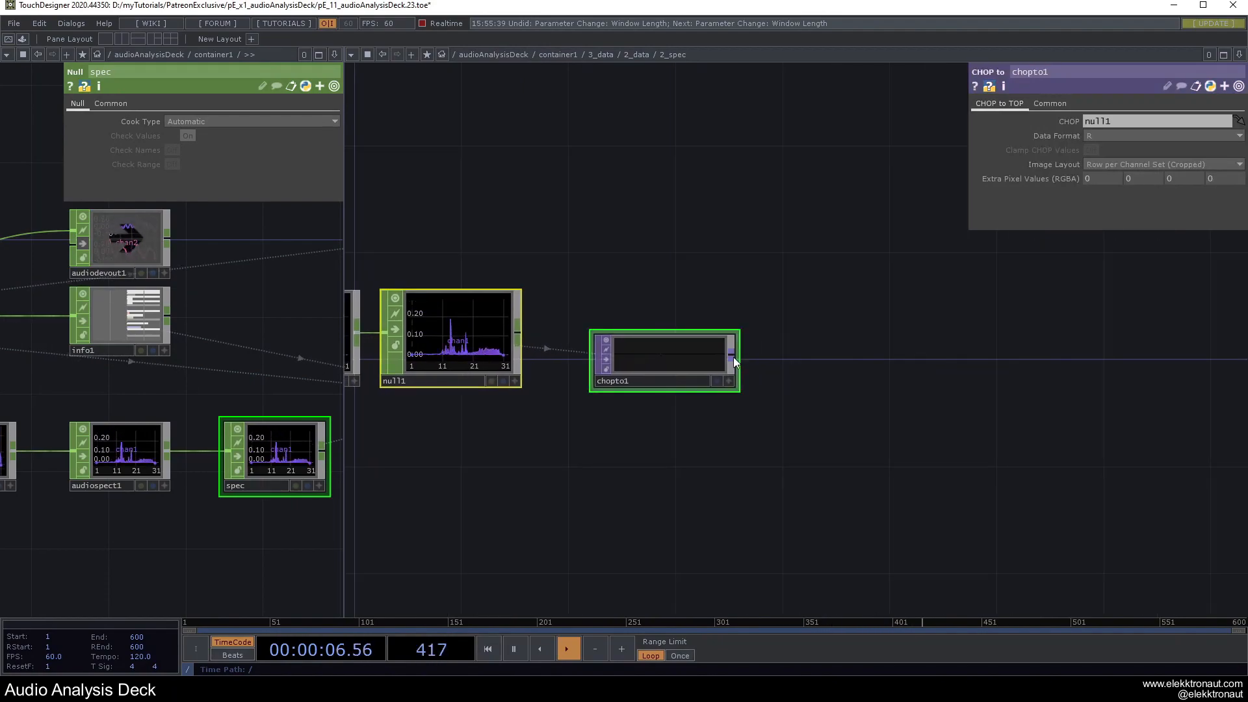
Add res1 after chopto1 with Custom Resolution and Output Aspect set to Resolution.
click(735, 357)
click(759, 330)
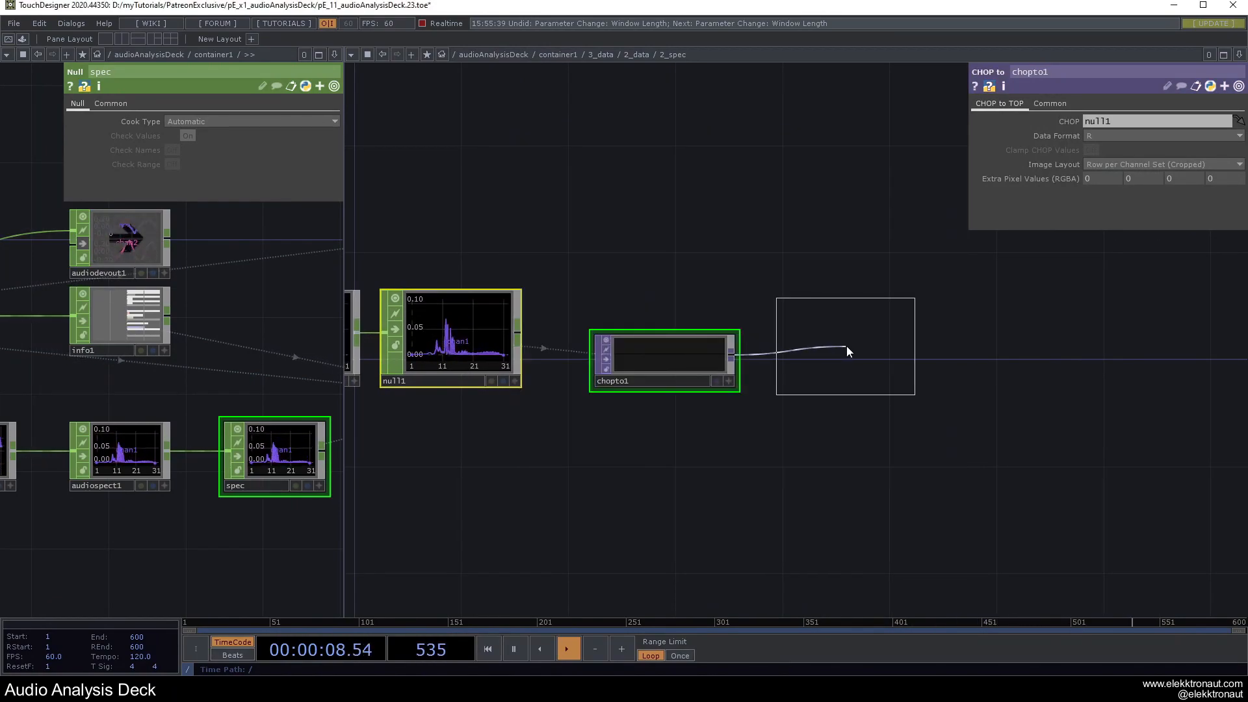
click(849, 349)
click(1042, 103)
click(1124, 122)
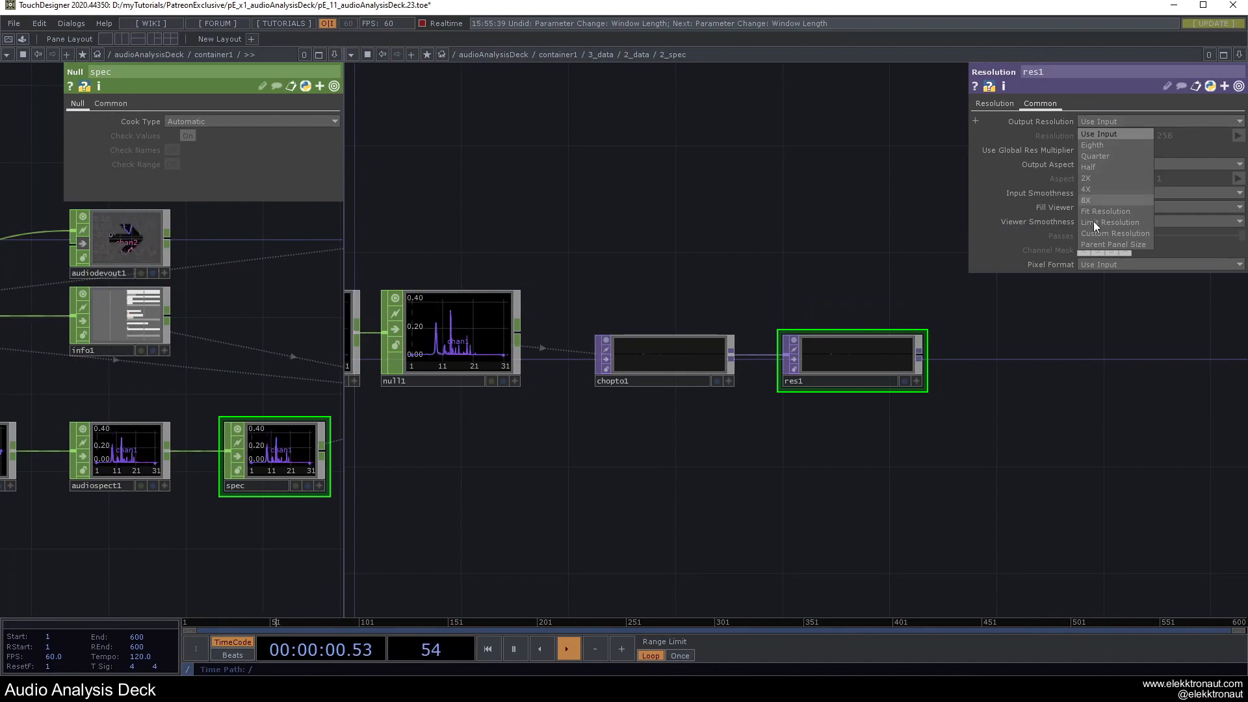
click(1097, 233)
click(1087, 165)
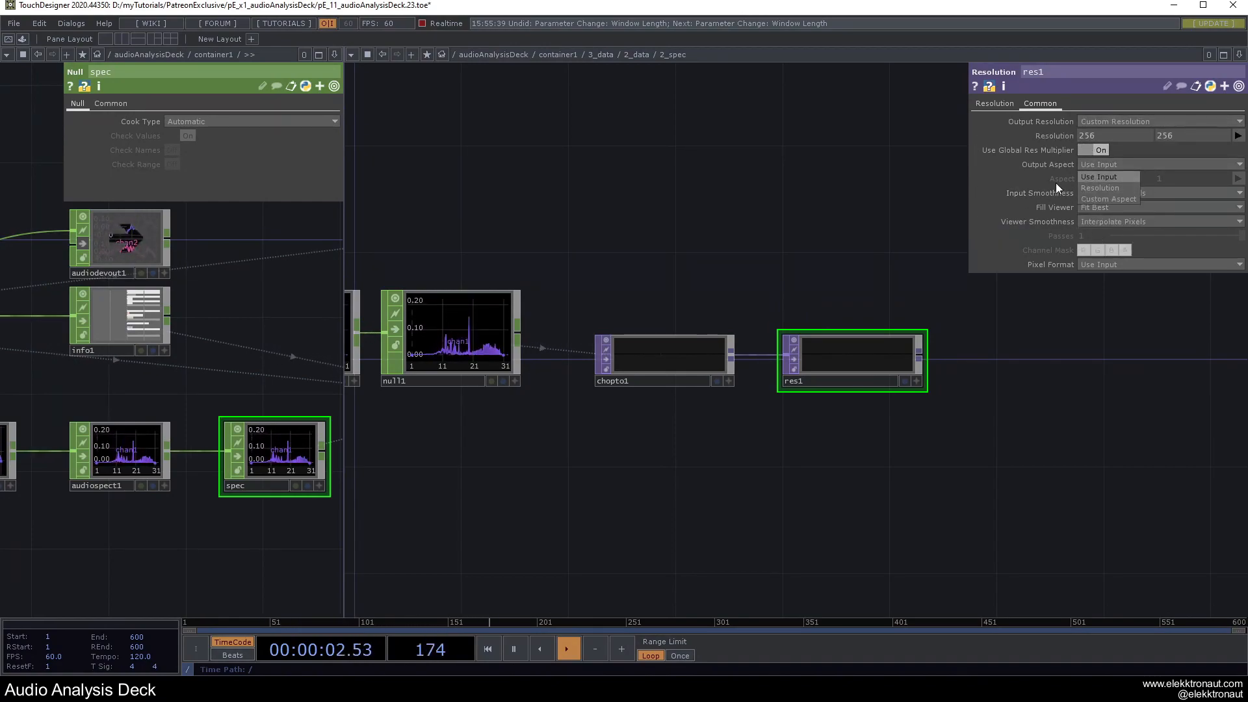
click(1100, 188)
drag(926, 334, 926, 273)
drag(839, 348, 866, 348)
drag(780, 231, 627, 231)
scroll(631, 230, up, 3)
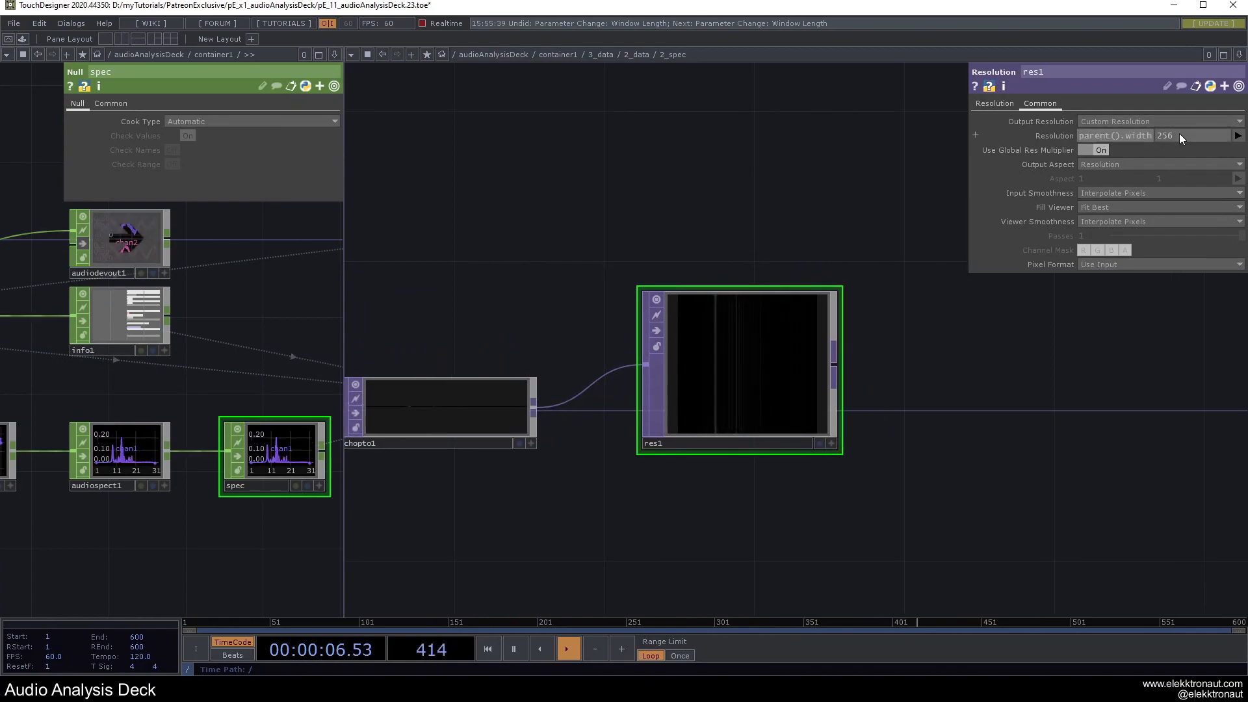
Set res1's resolution to me.parent().width and me.parent().height, giving 432×410.
click(1050, 135)
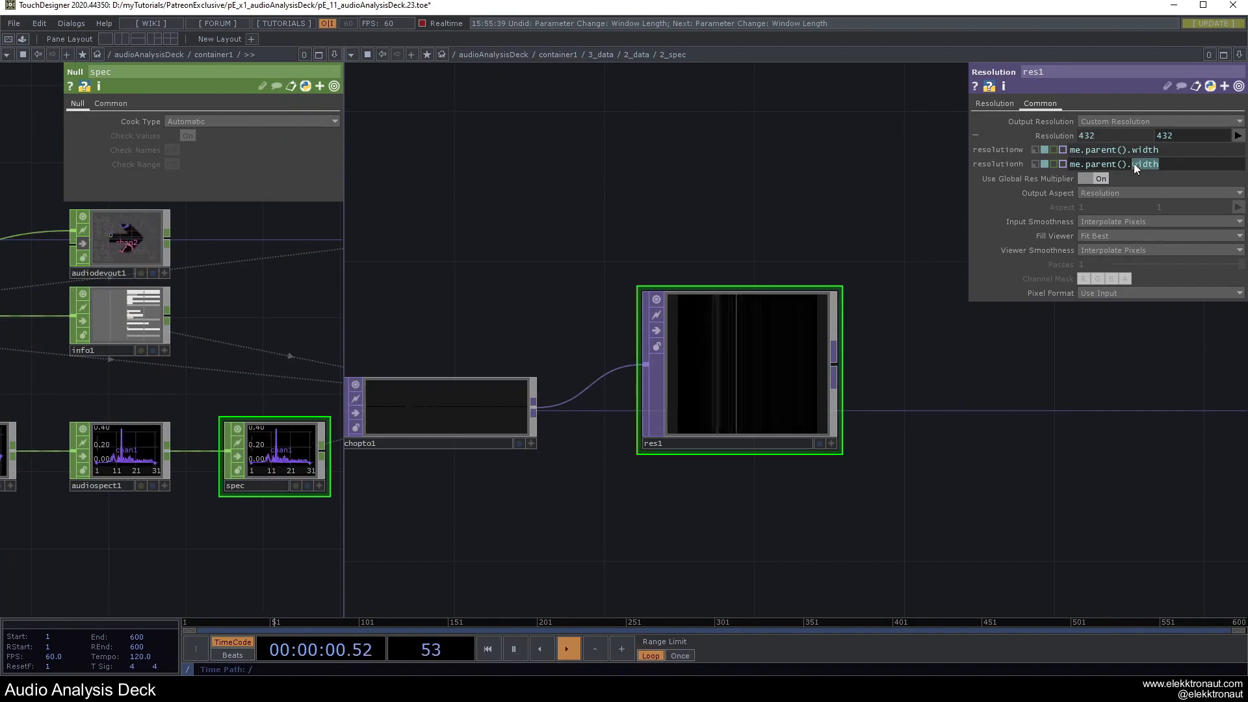
text(heigh)
key(Return)
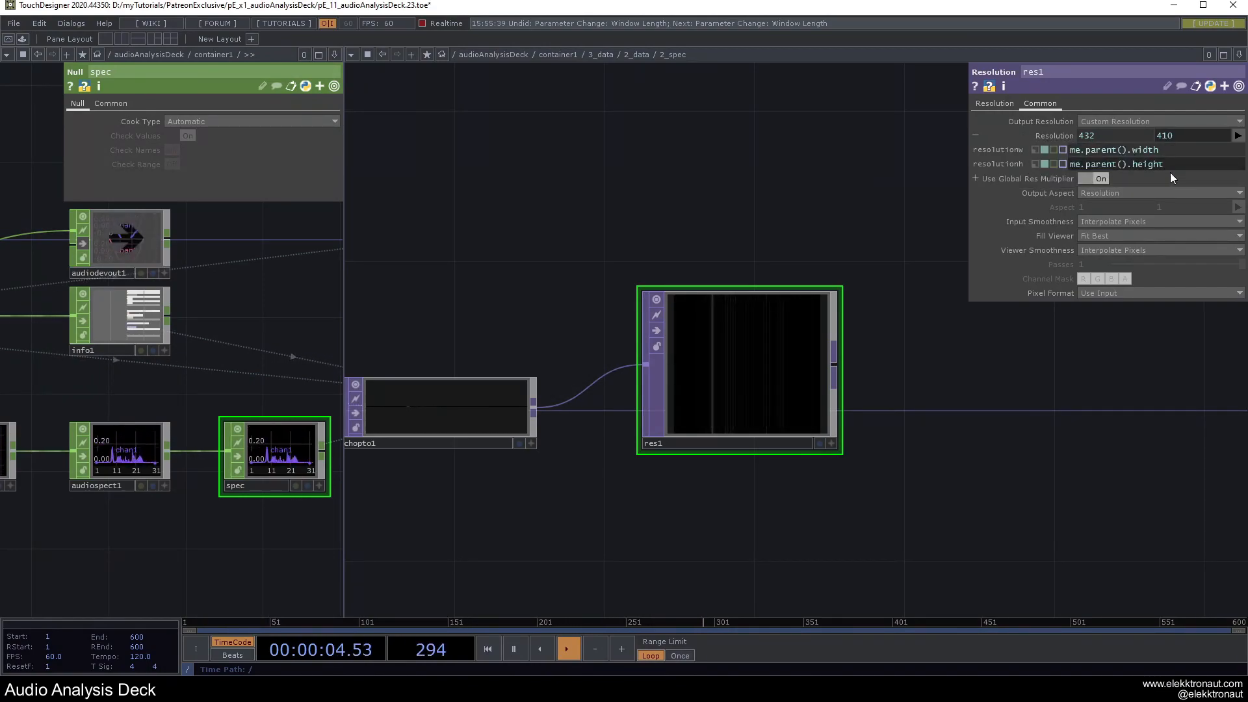
click(1046, 139)
drag(802, 186, 672, 151)
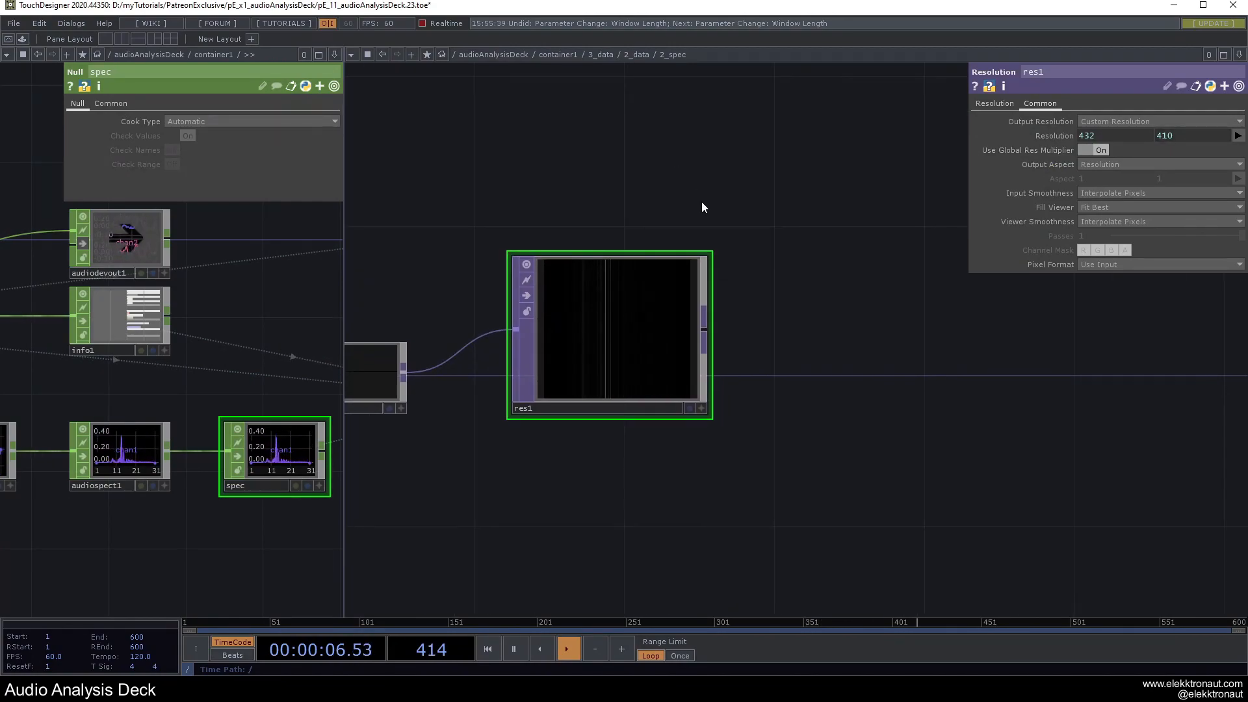
drag(711, 258, 712, 265)
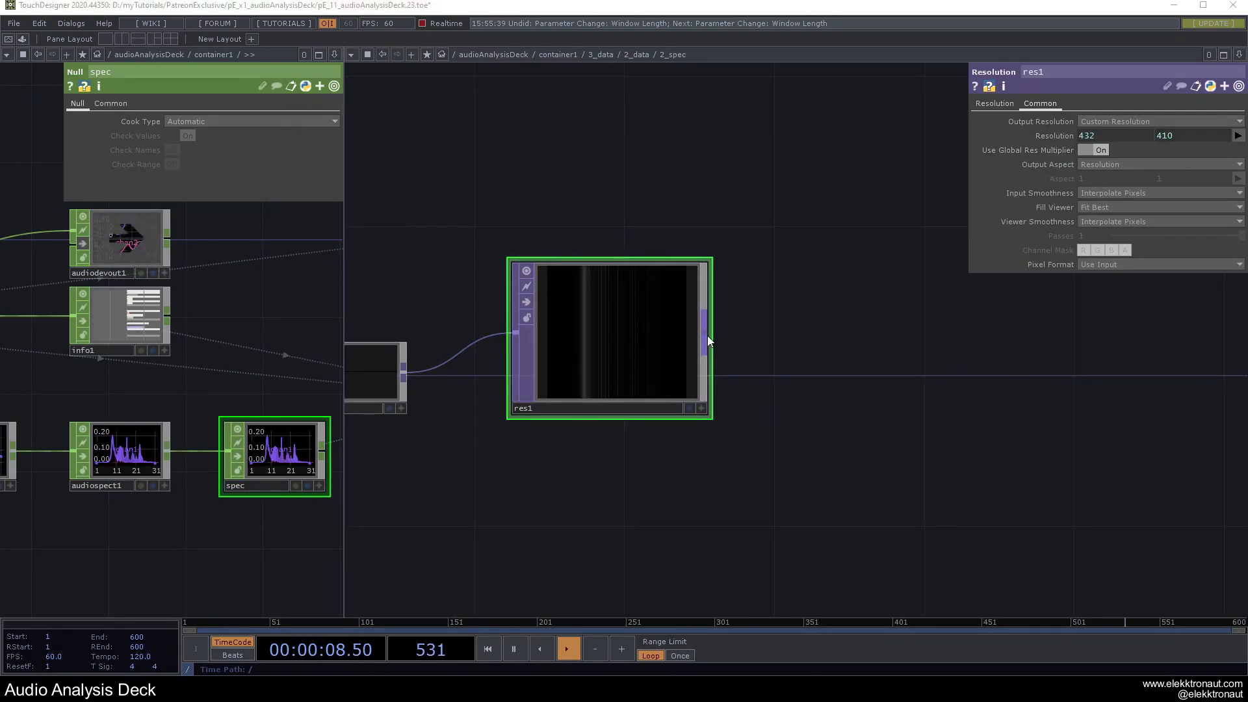
right_click(708, 335)
Add a Level TOP after res1, followed by a Null renamed bg.
click(591, 391)
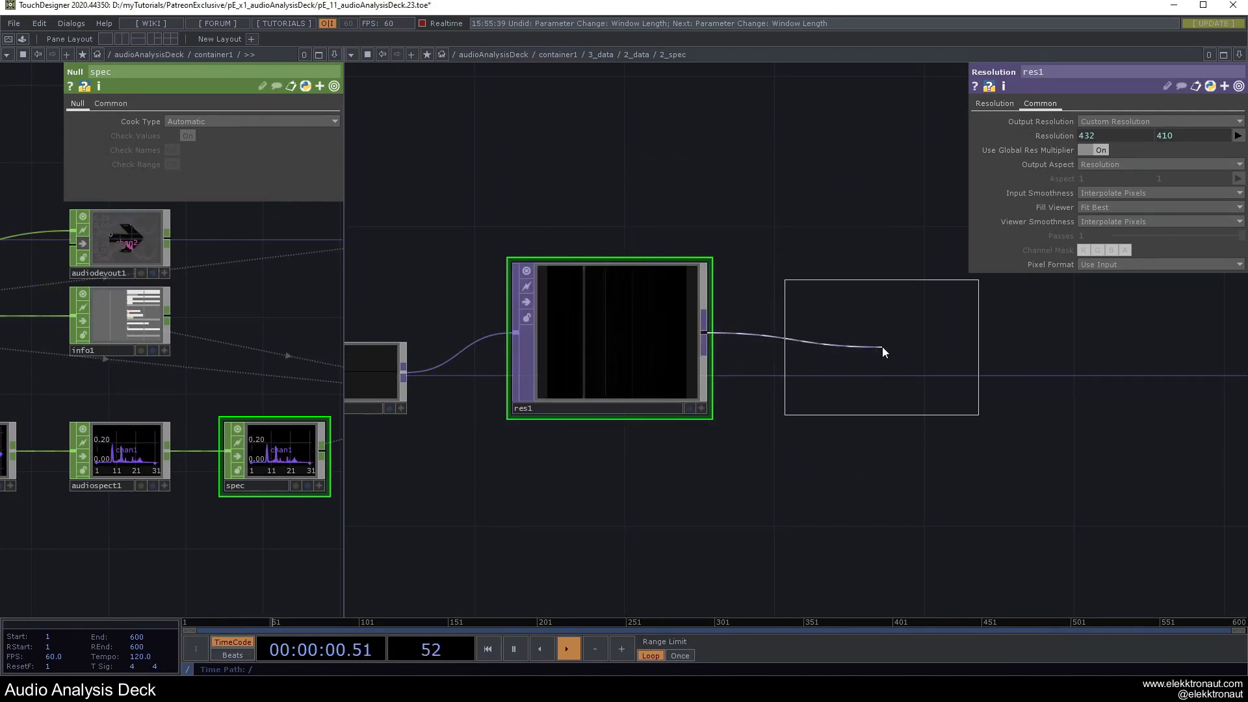
click(880, 350)
key(ctrl+shift+n)
click(1079, 352)
click(1079, 408)
text(bg)
key(Return)
Set bg as the Background TOP of the 2_spec container.
scroll(809, 474, down, 10)
scroll(815, 469, down, 3)
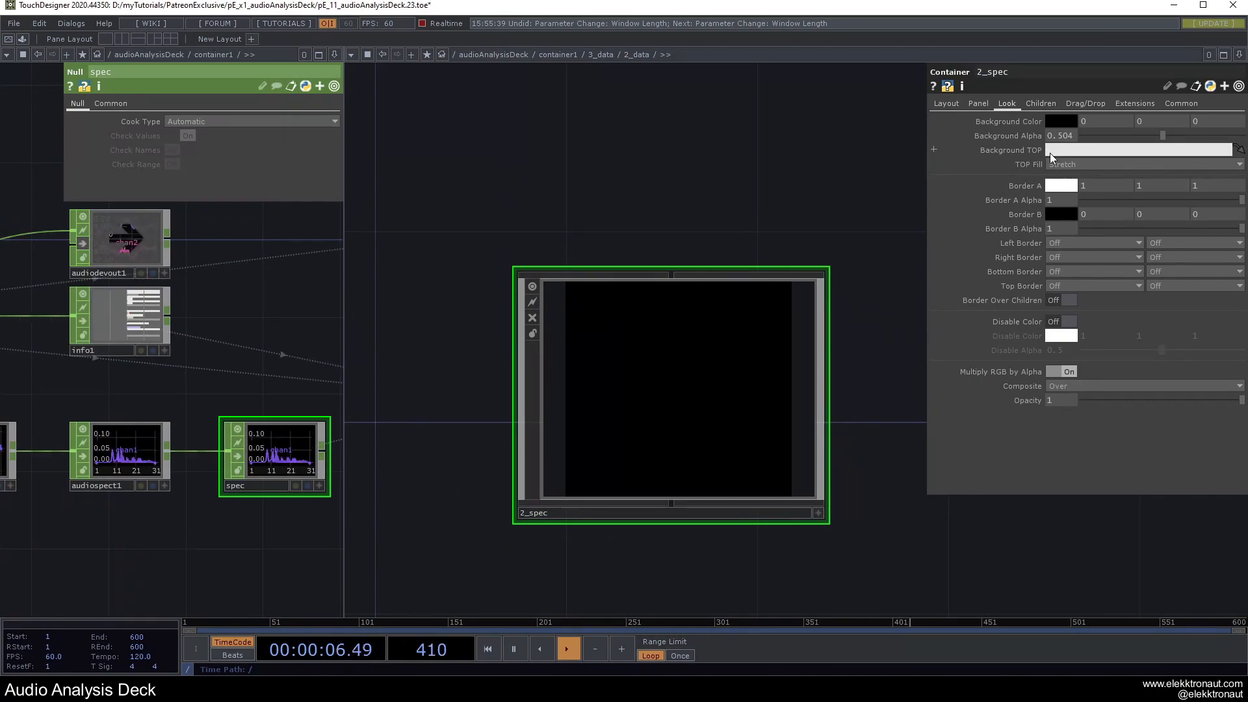
drag(1051, 154, 1050, 154)
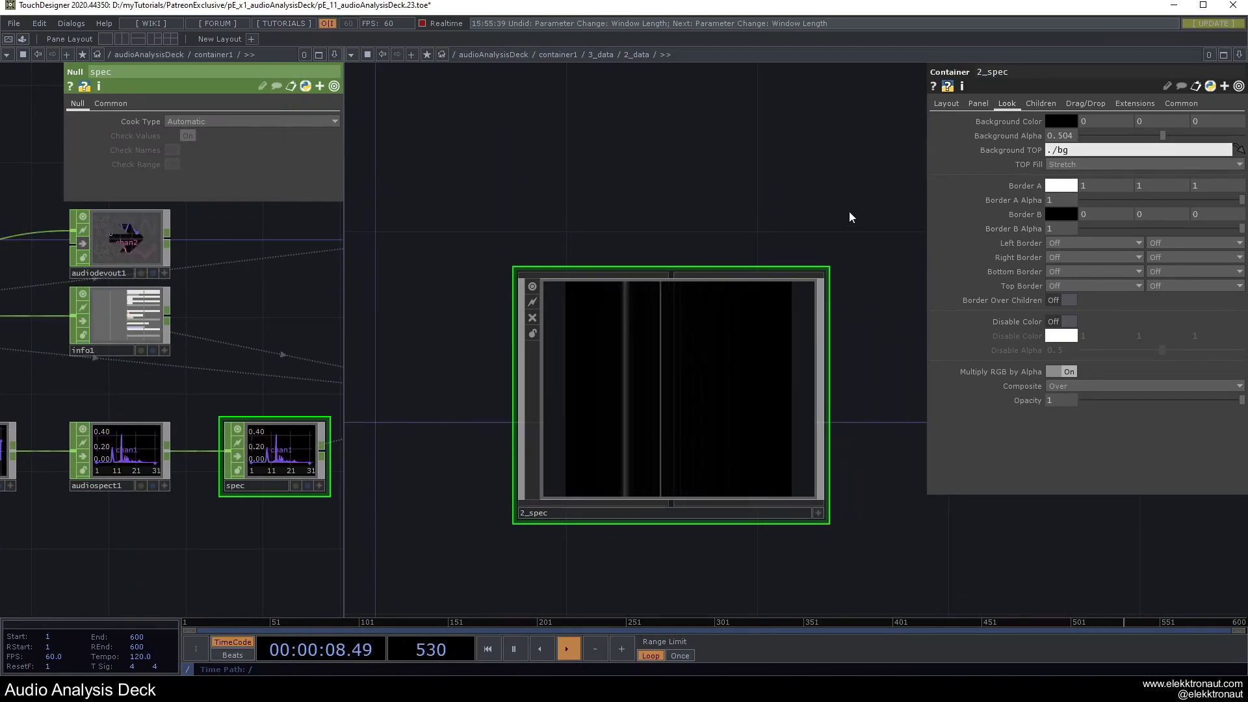
Brighten level1 with Gamma 1.68 and Contrast 1.19, then preview the deck full screen.
scroll(668, 383, up, 5)
click(797, 345)
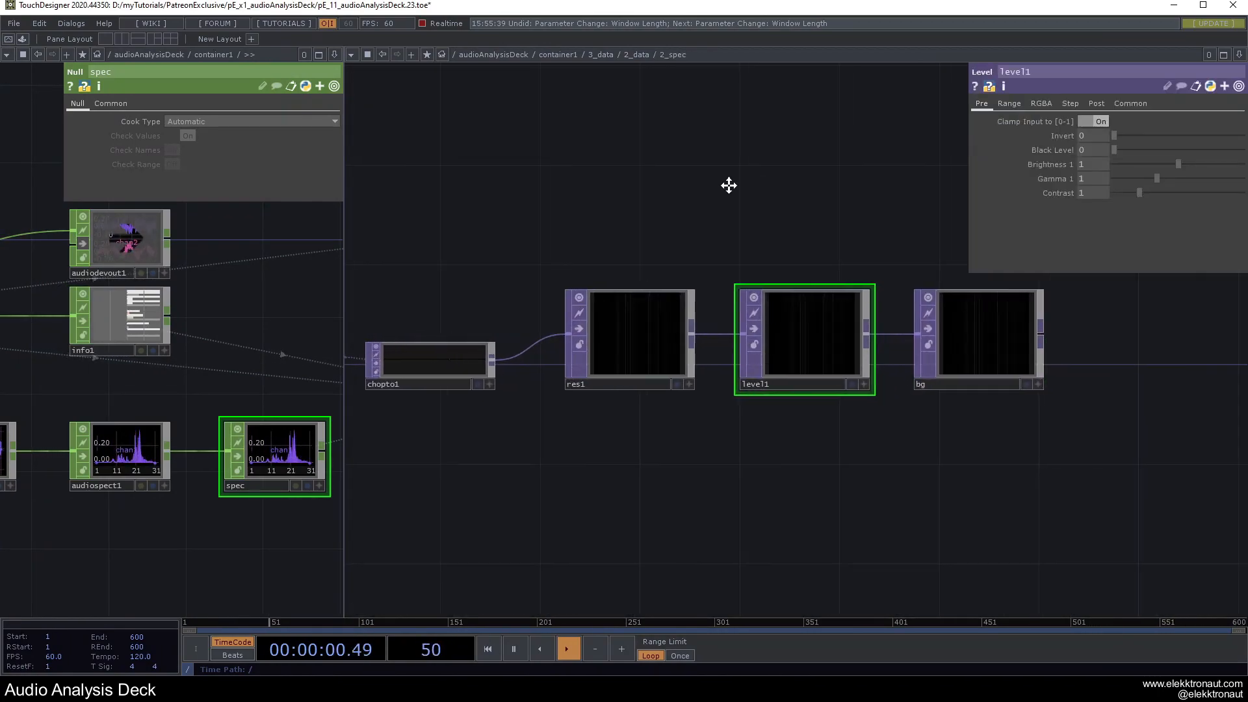
mouse_move(1179, 178)
mouse_down()
mouse_move(1175, 199)
mouse_move(1146, 205)
mouse_move(1203, 178)
mouse_up()
key(F1)
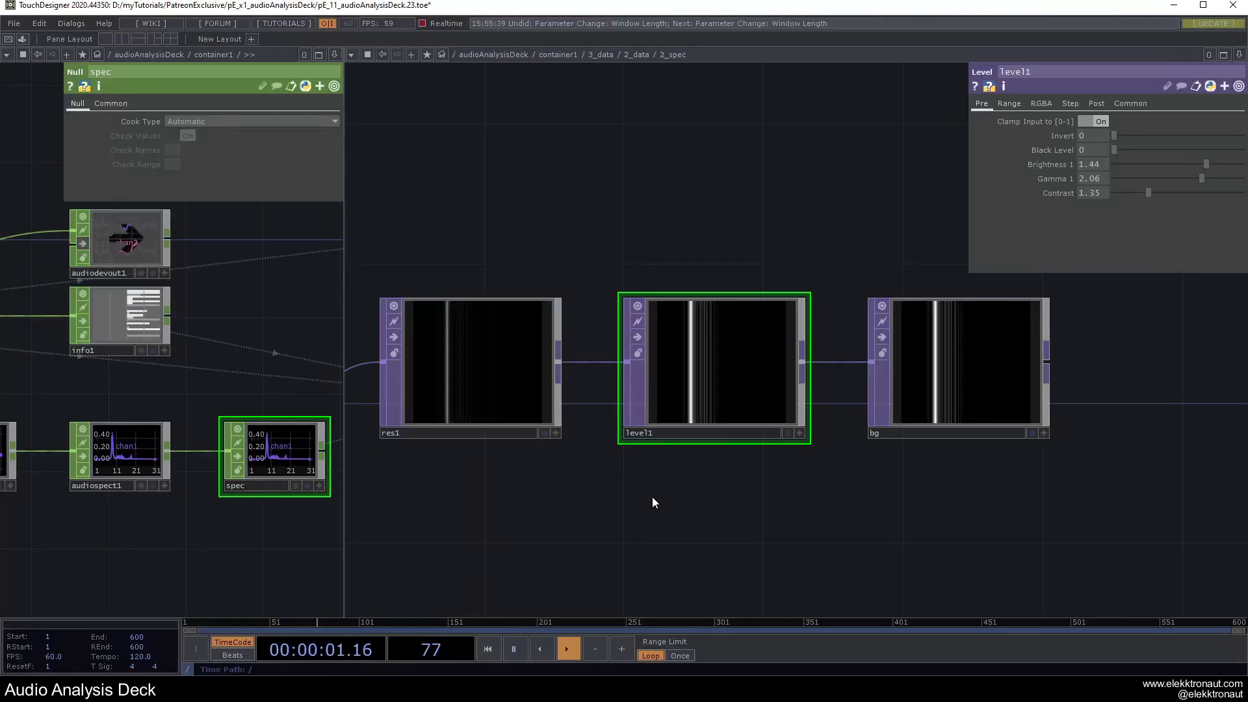
Leave full-screen output and bring up the 2_spec container's parameters.
key(Escape)
scroll(650, 490, down, 5)
key(p)
scroll(747, 442, down, 5)
scroll(594, 451, up, 3)
Inside 1_three, raise the background opacity of 1_volume, 2_spec and 3_trail together.
click(593, 451)
scroll(593, 452, up, 4)
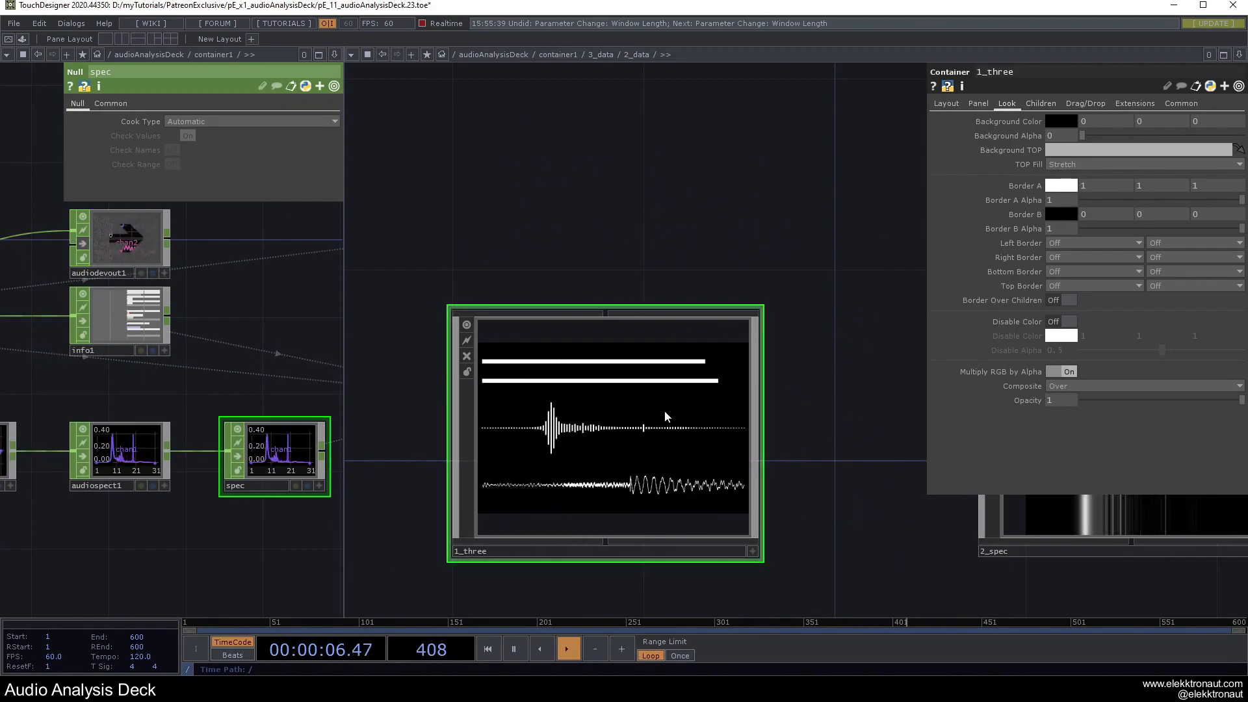
key(i)
key(p)
right_drag(426, 117, 677, 499)
drag(1083, 136, 1240, 143)
Give 2_spec a light blue background at alpha 0.378 and check the deck full screen.
key(u)
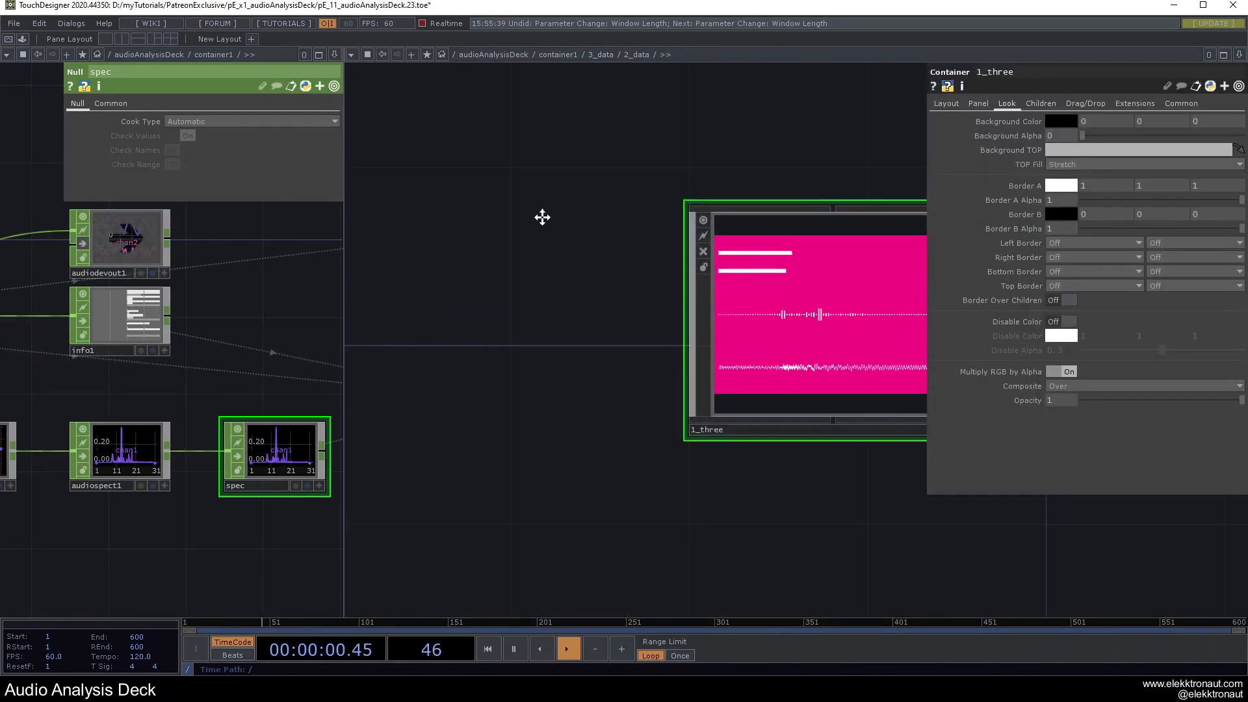
key(F1)
key(Escape)
drag(820, 249, 493, 290)
click(871, 368)
click(1076, 121)
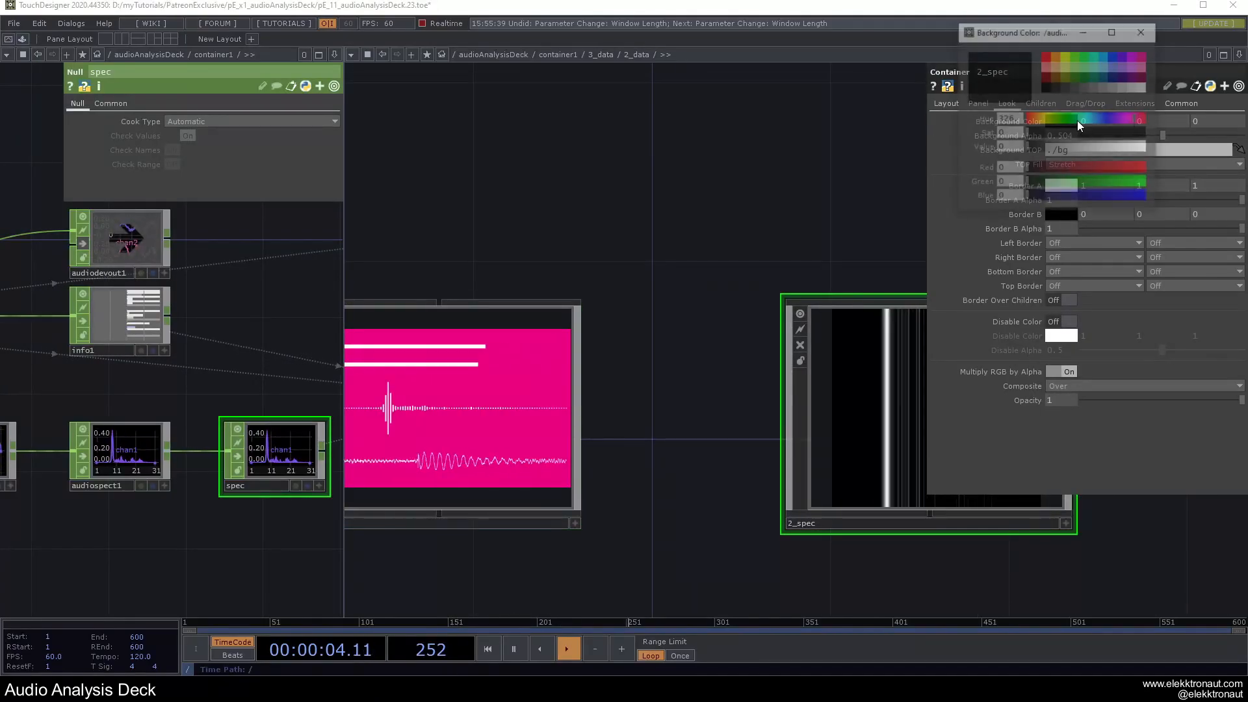
click(1114, 87)
drag(1168, 132, 1143, 137)
scroll(715, 247, down, 2)
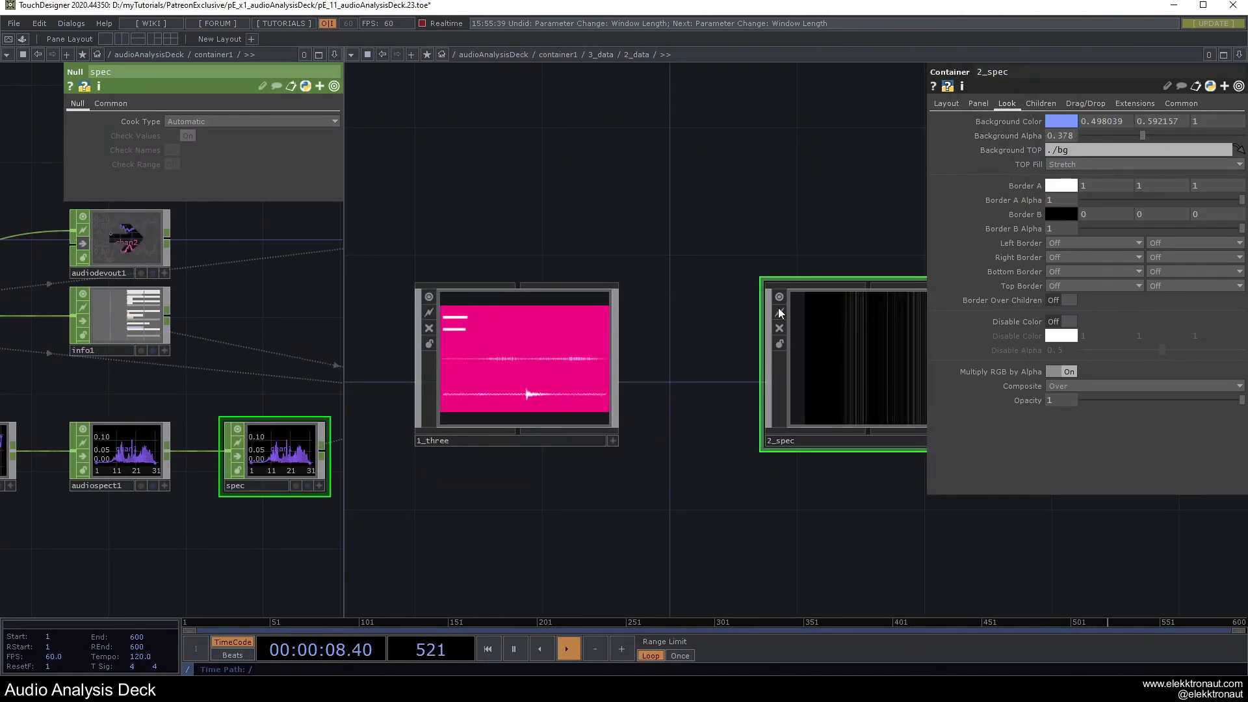
key(F1)
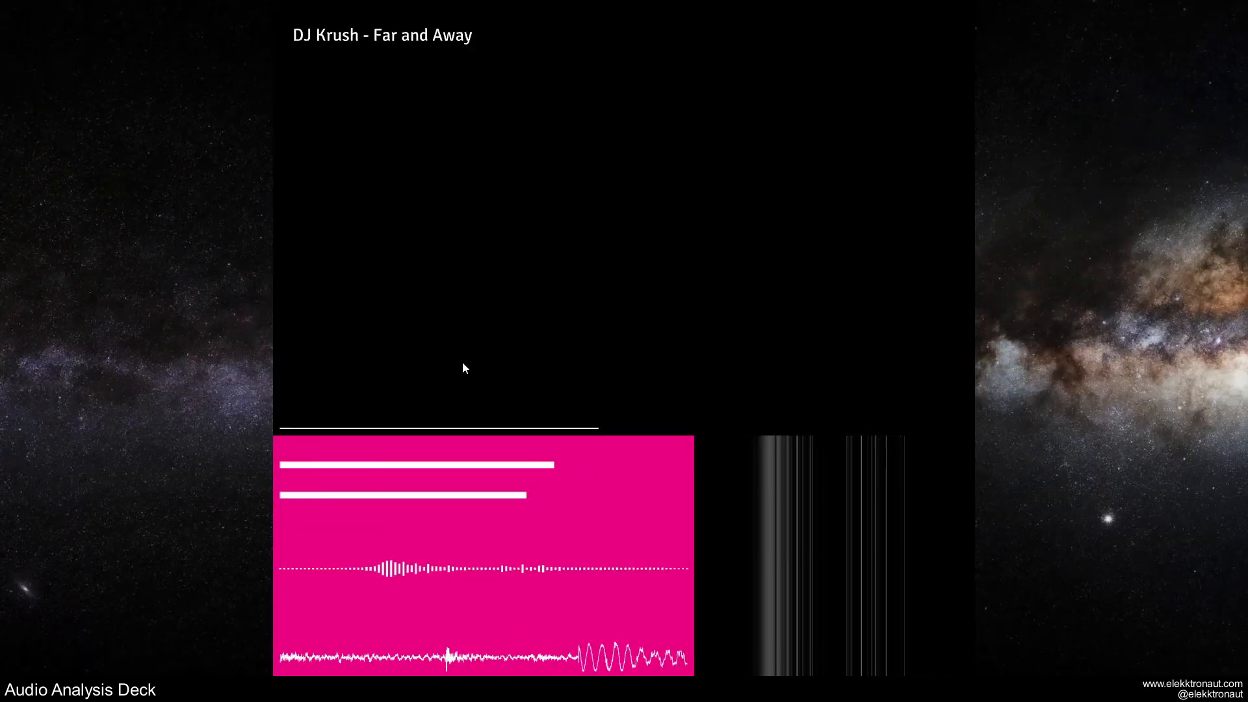
key(Escape)
scroll(492, 392, down, 8)
Set 2_data's Children Margin and Spacing to 5.
drag(468, 476, 595, 496)
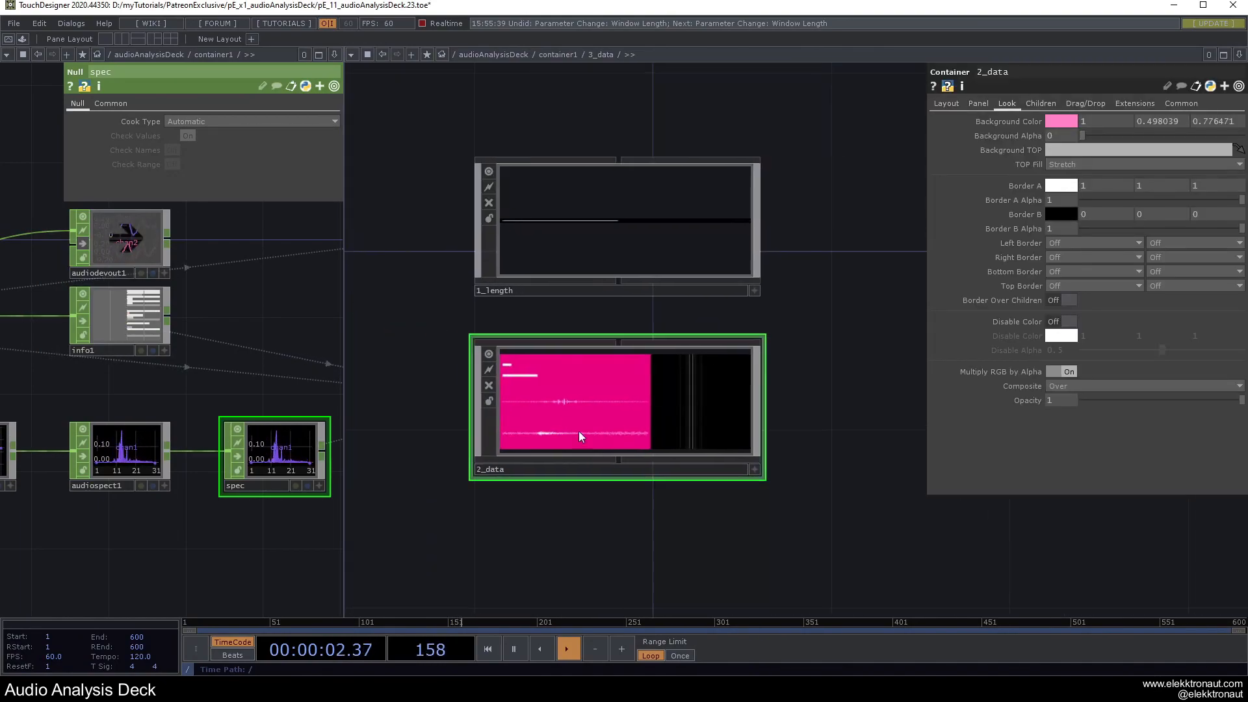
scroll(585, 403, up, 3)
click(1038, 102)
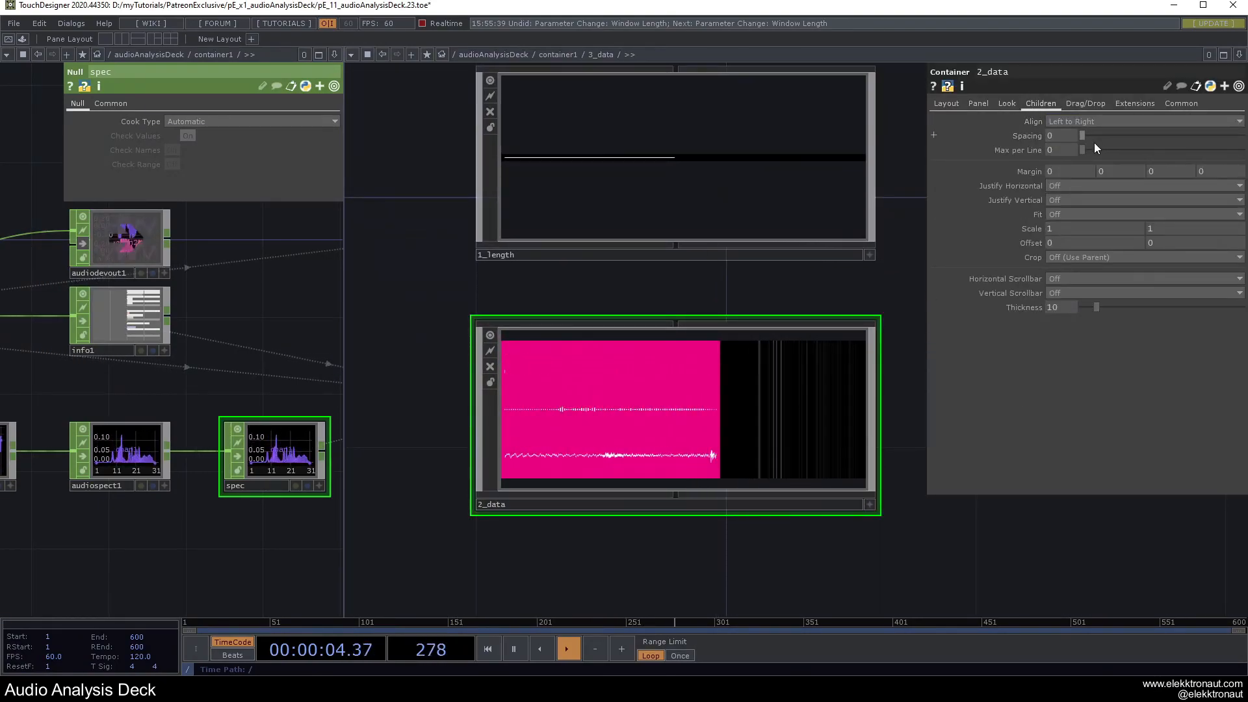
mouse_move(1016, 171)
middle_down()
mouse_move(1035, 157)
mouse_move(1020, 149)
middle_up()
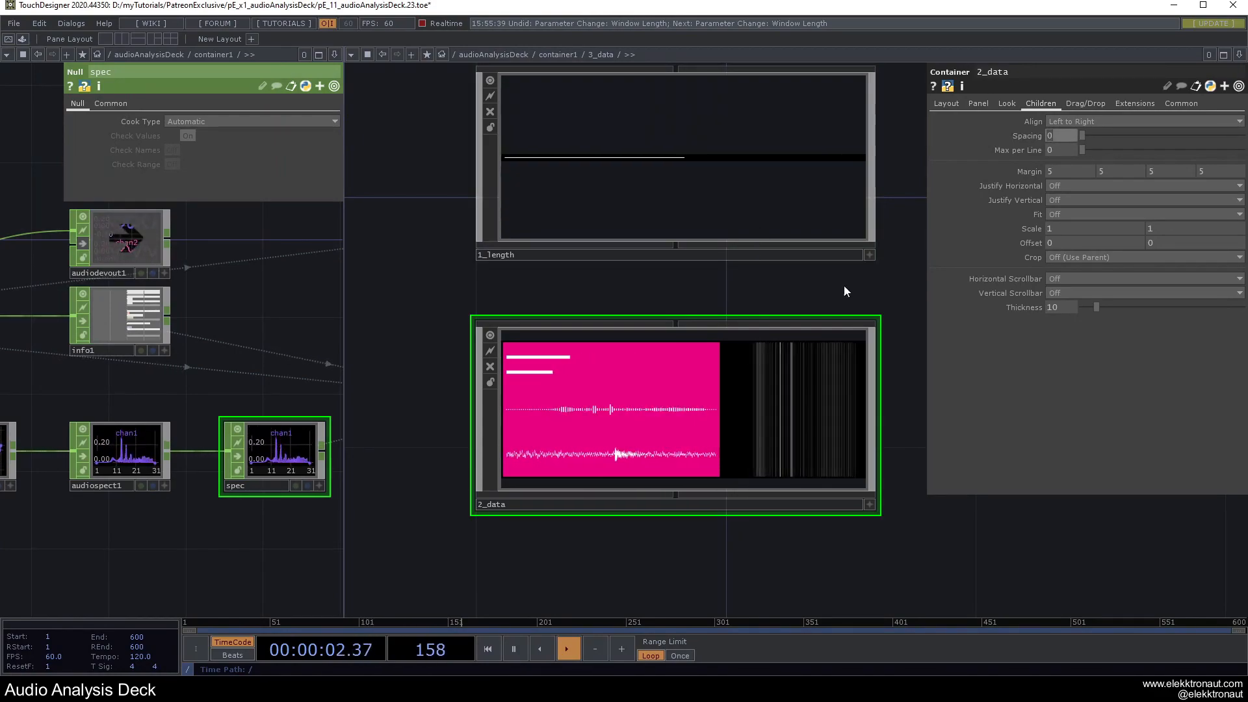
scroll(731, 304, up, 3)
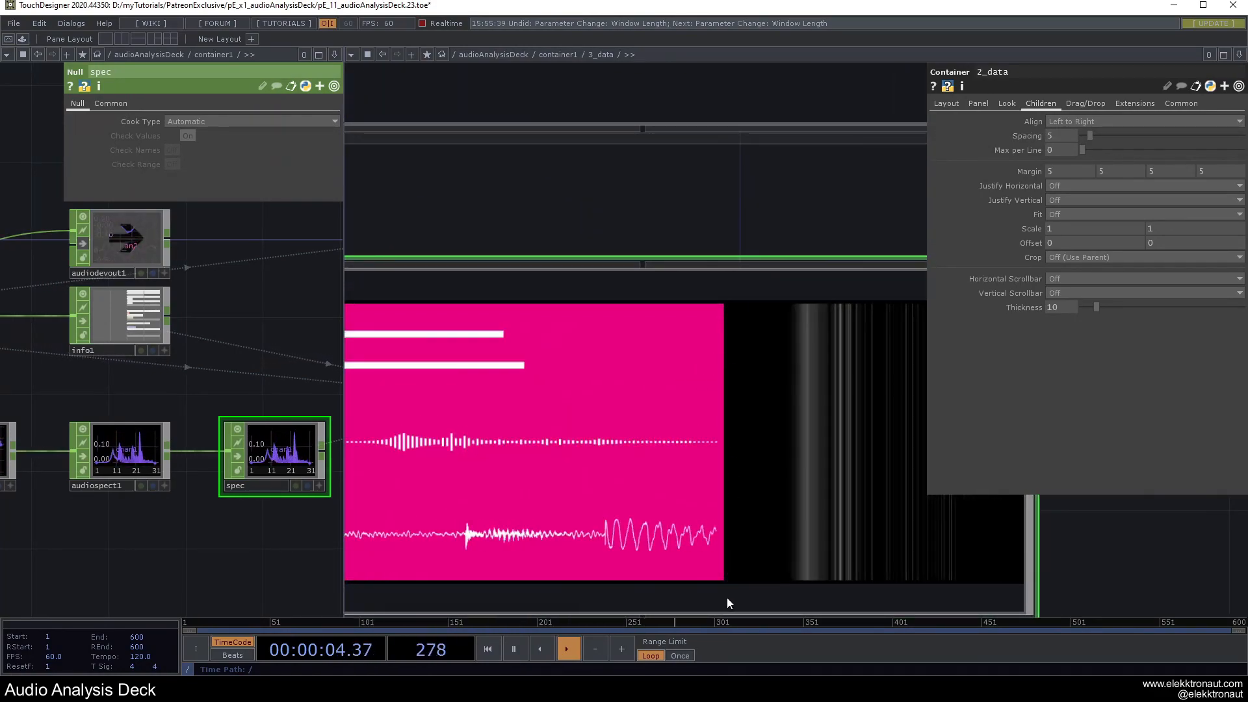
scroll(731, 390, down, 4)
scroll(735, 427, up, 3)
scroll(721, 460, down, 2)
scroll(718, 454, up, 6)
scroll(745, 422, up, 5)
scroll(660, 337, down, 3)
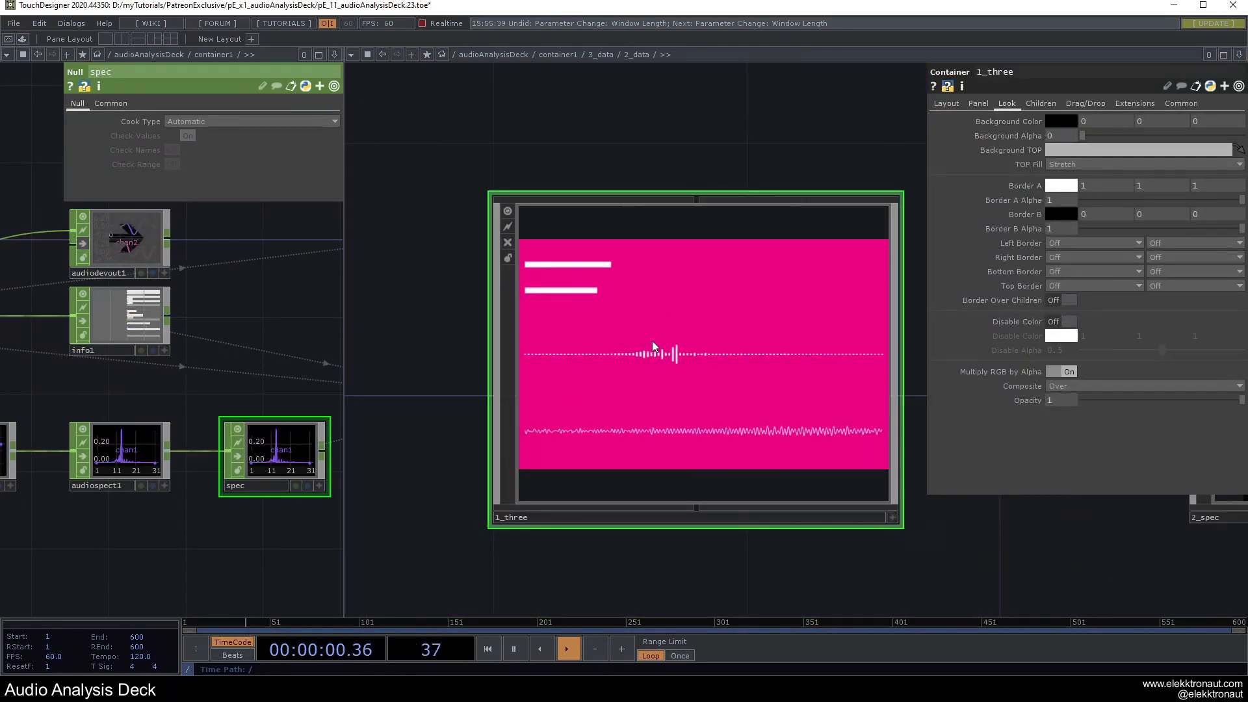
Set 1_three's Children Spacing to 5 and check the panel gaps full screen.
click(1040, 104)
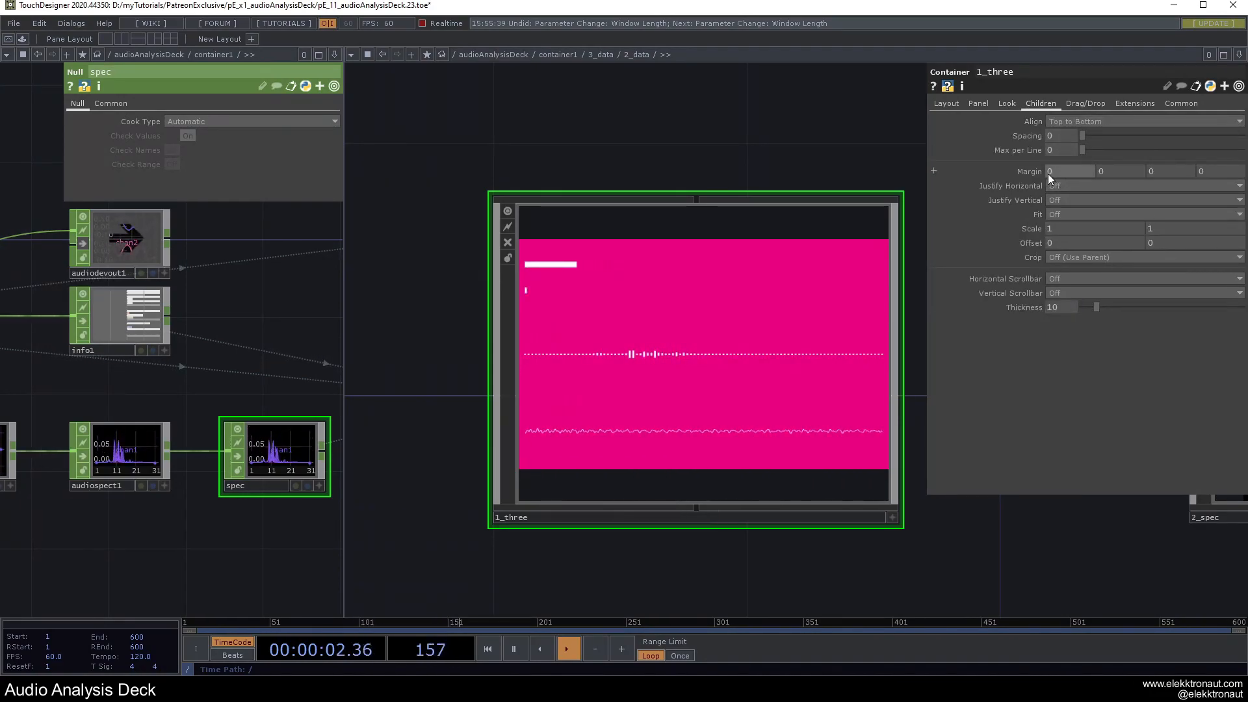
key(F1)
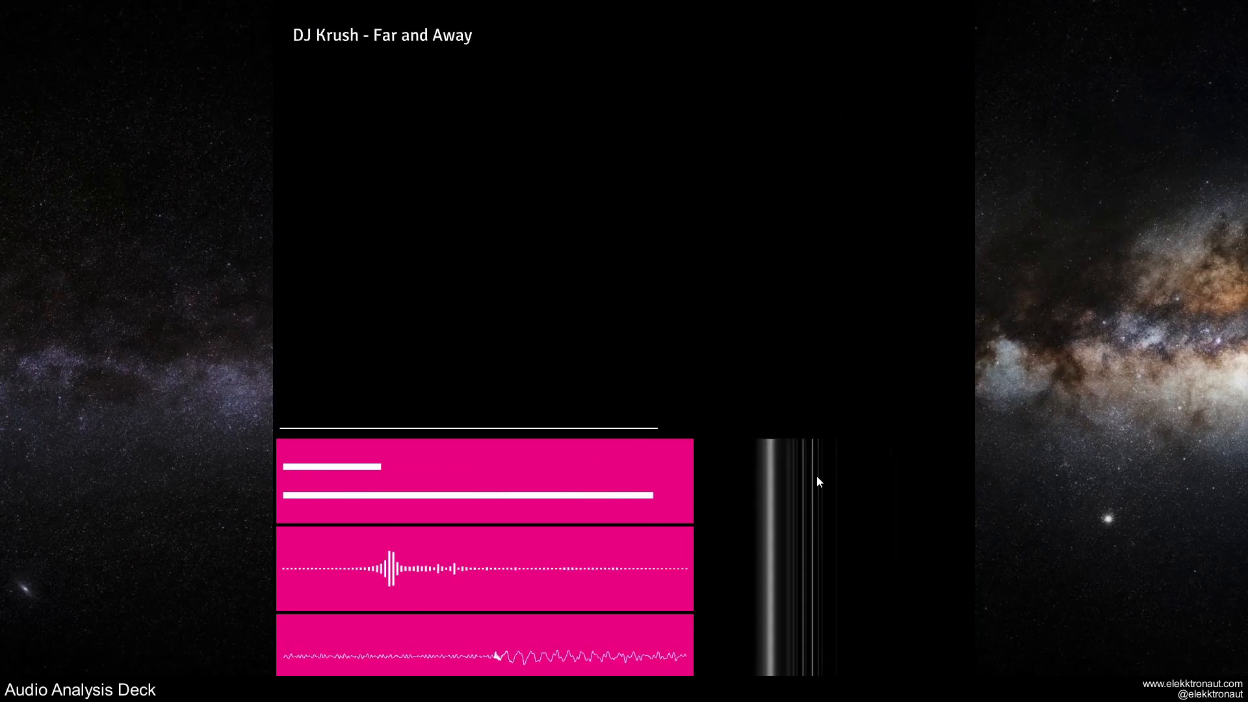
key(Escape)
middle_drag(735, 442, 716, 400)
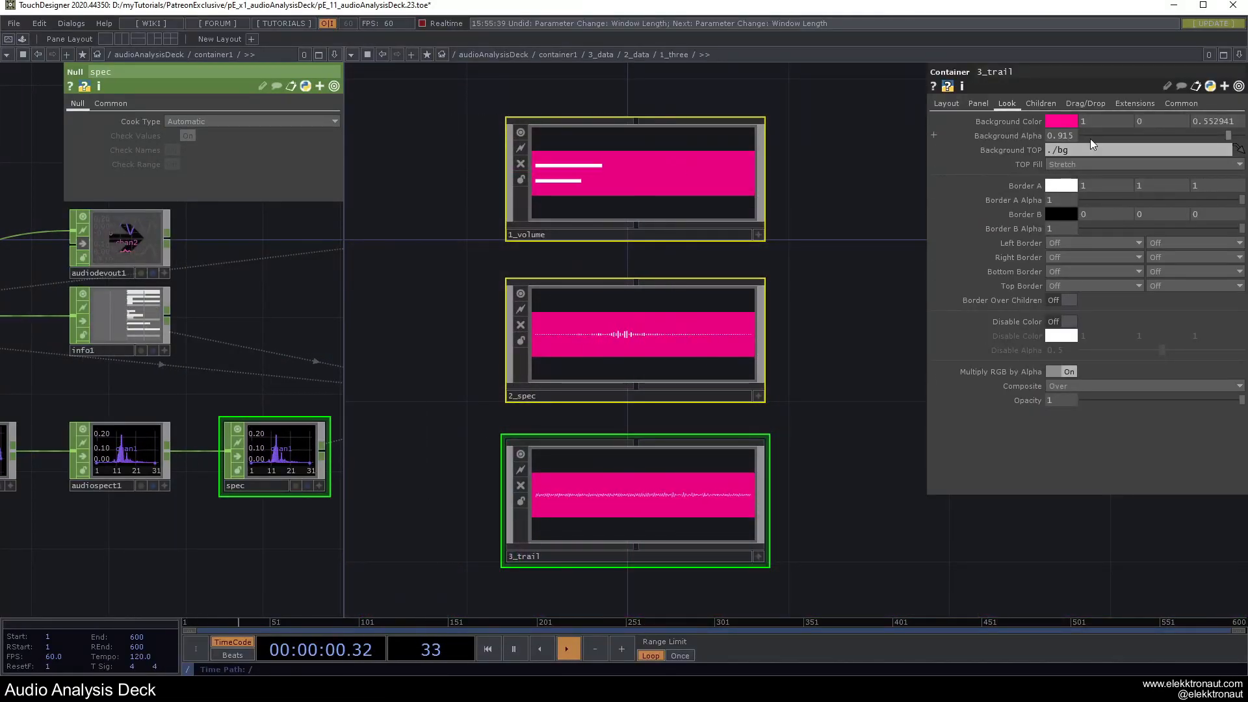
Give the 3_trail panel left, right and top Border A edges and preview them.
key(F1)
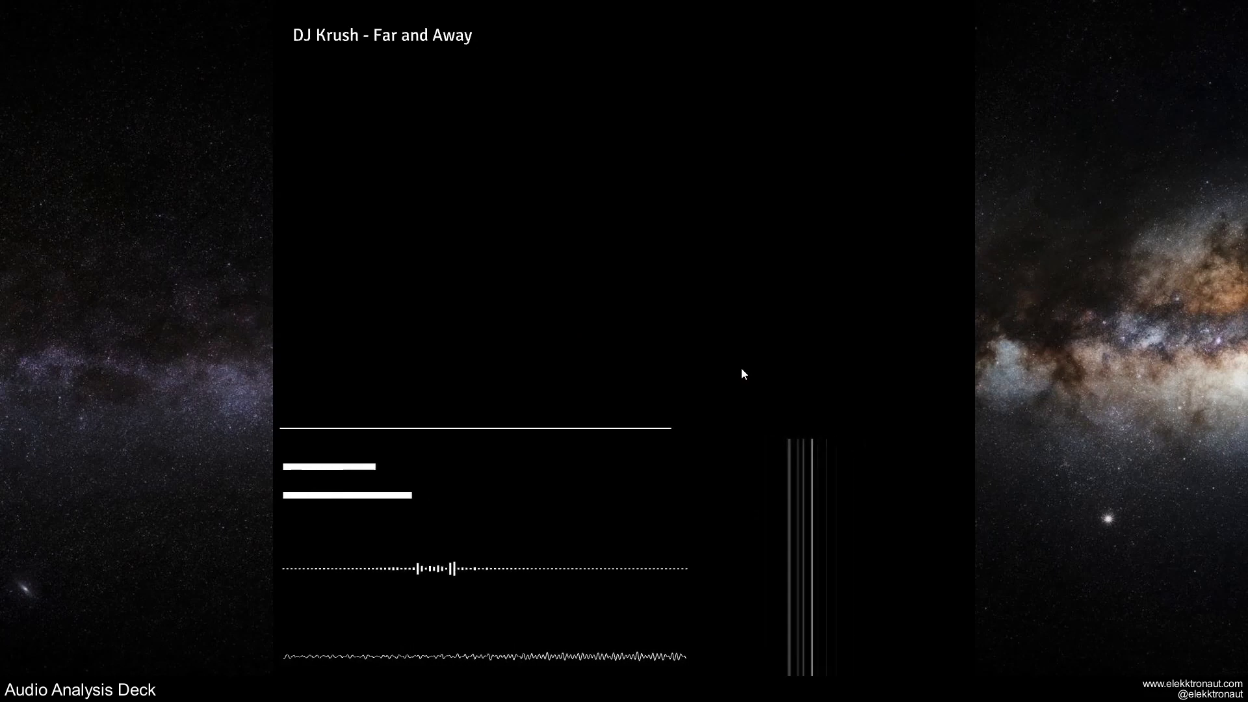
key(Escape)
middle_drag(741, 368, 771, 415)
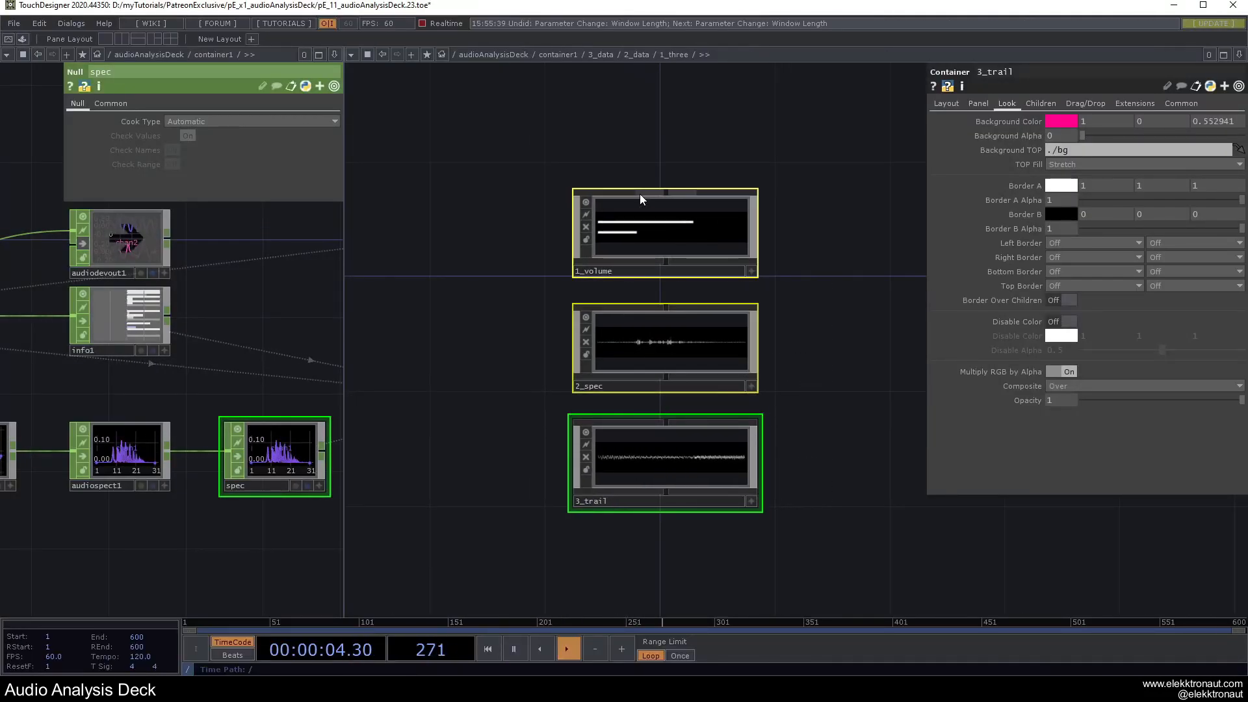
click(824, 280)
scroll(826, 281, down, 5)
scroll(826, 339, up, 4)
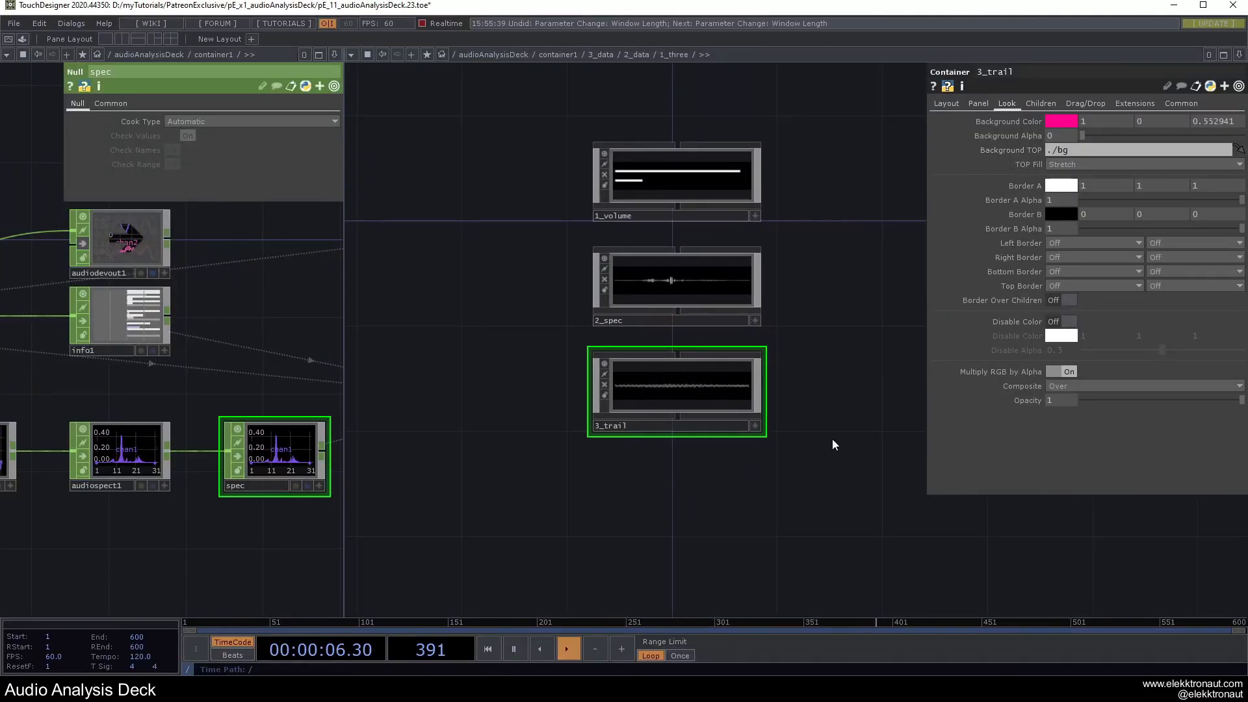
click(1070, 247)
click(1070, 265)
click(1070, 262)
click(1066, 278)
click(1066, 276)
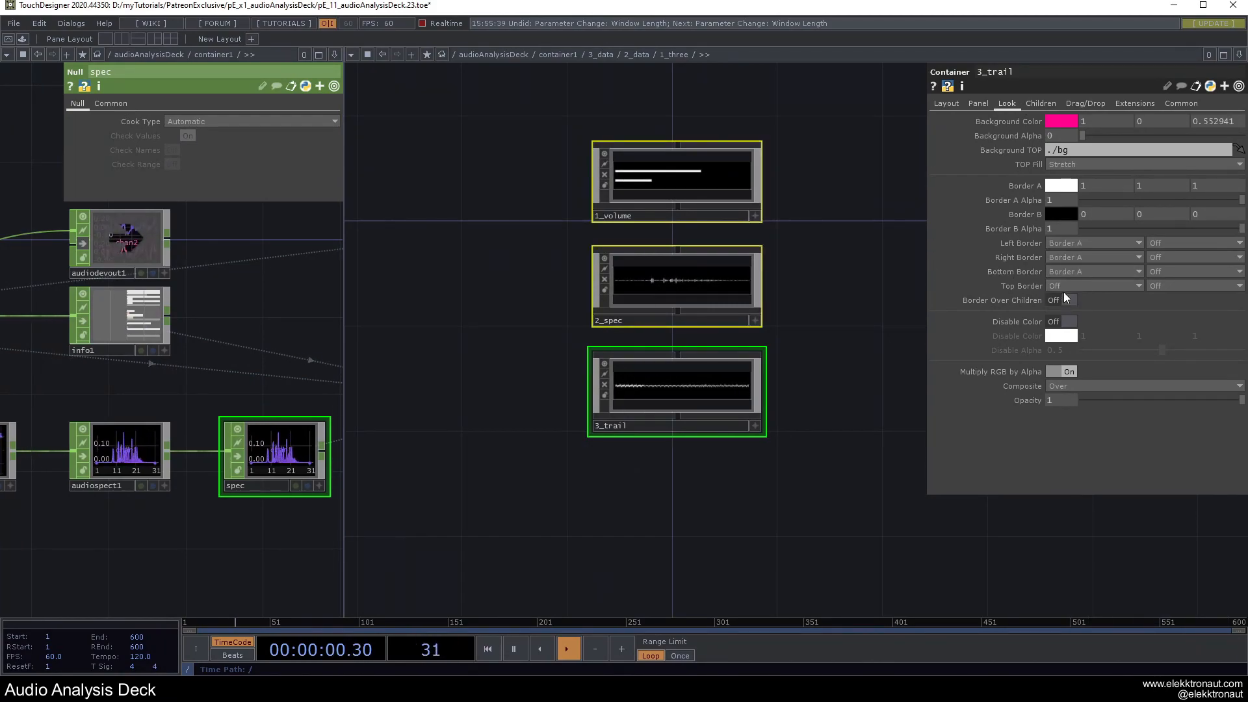
click(1059, 310)
key(F1)
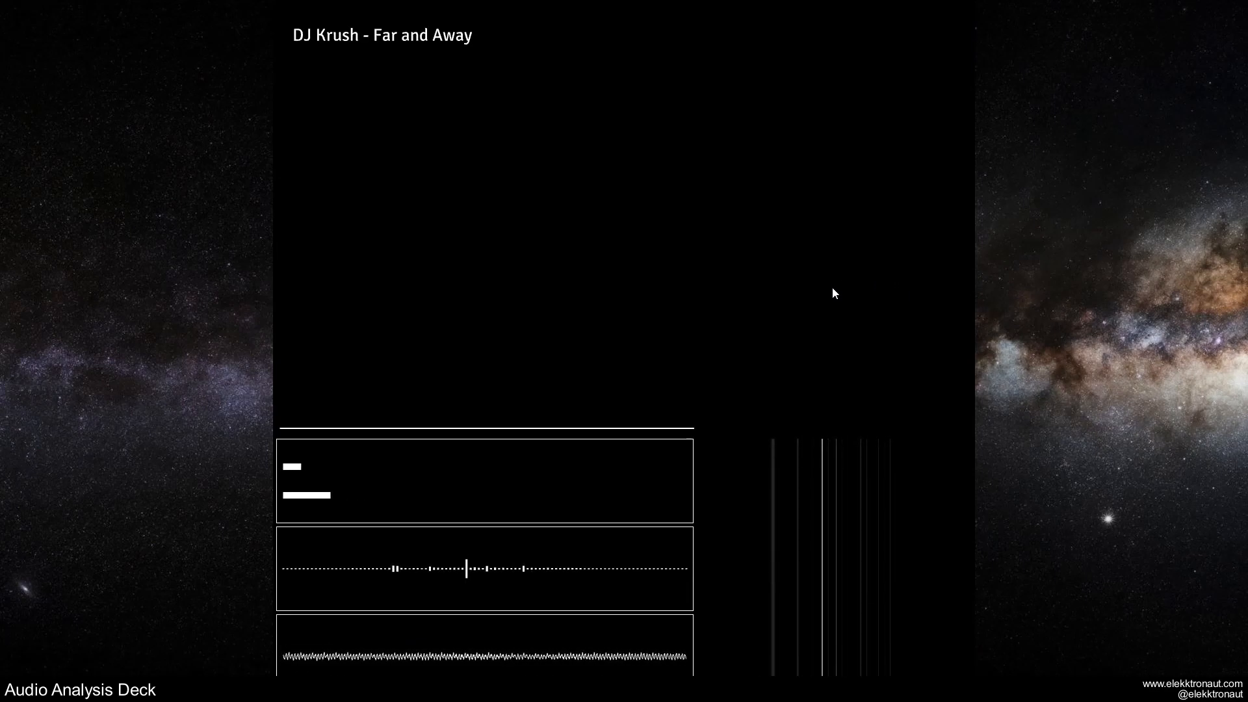
key(Escape)
Give the 2_spec panel right, bottom and top Border A edges and preview.
scroll(761, 308, down, 7)
drag(816, 90, 494, 148)
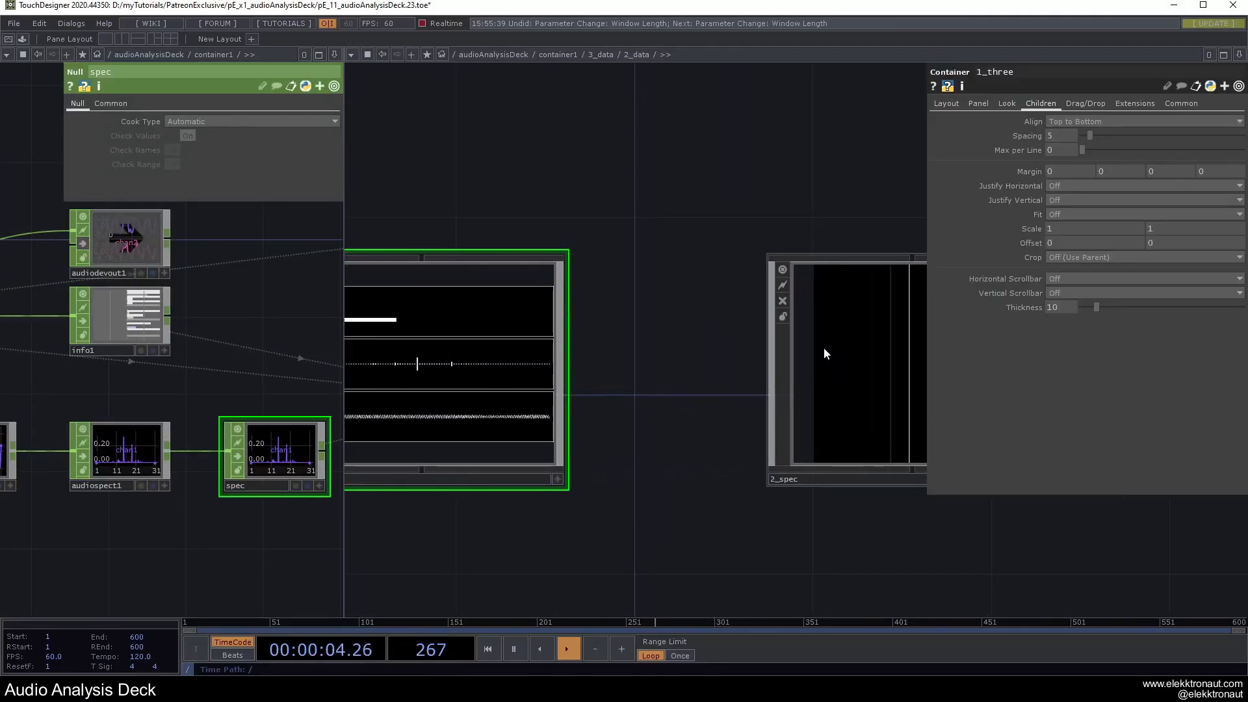
click(823, 347)
click(1071, 256)
click(1071, 270)
click(1071, 271)
click(1071, 285)
click(1071, 286)
click(1064, 306)
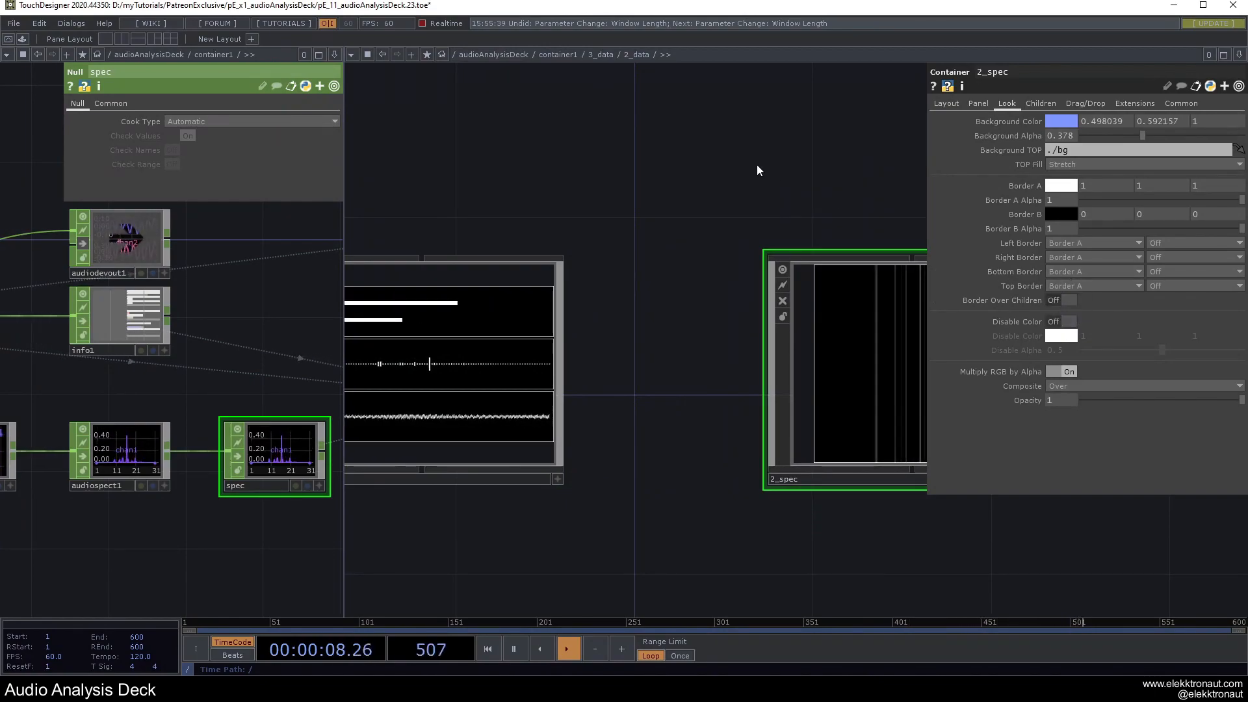
key(F1)
key(Escape)
Give the 1_length panel right and bottom Border A edges and preview.
scroll(693, 395, down, 6)
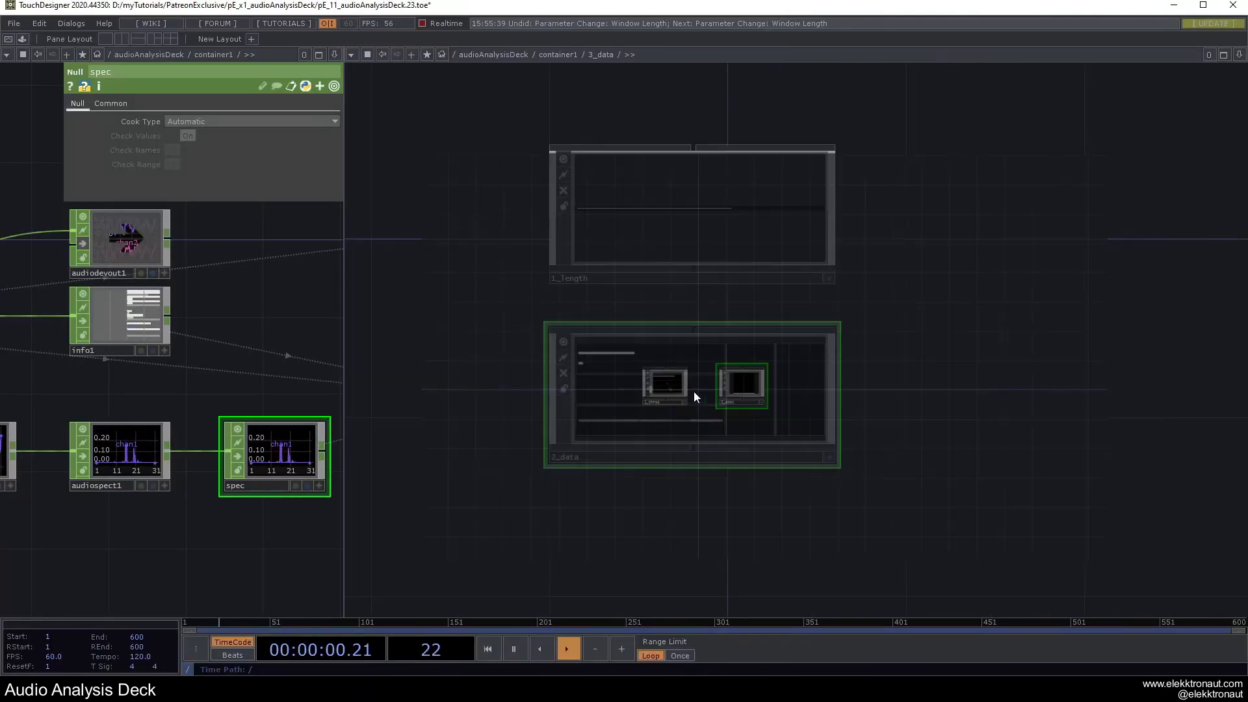
click(680, 249)
click(1006, 103)
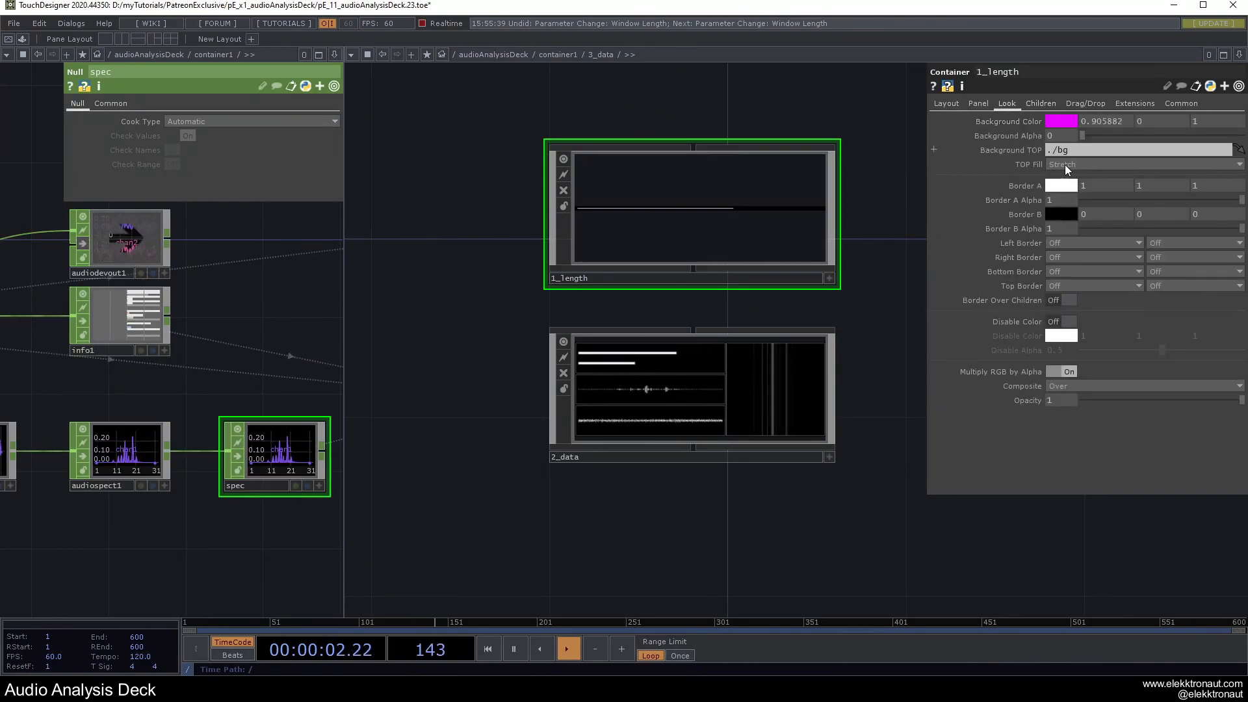
click(1064, 282)
click(1066, 272)
click(1062, 310)
key(F1)
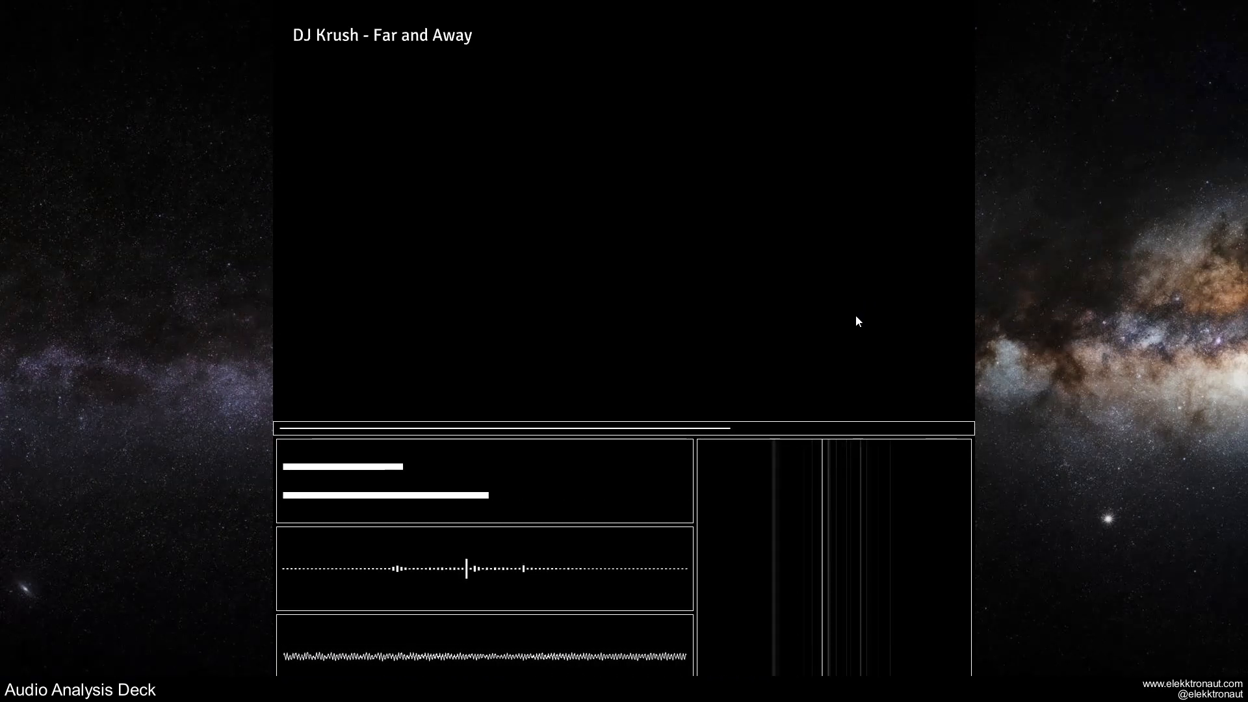
key(Escape)
Inside 1_three, remove the left, right, bottom and top borders from the inner panels.
double_click(680, 385)
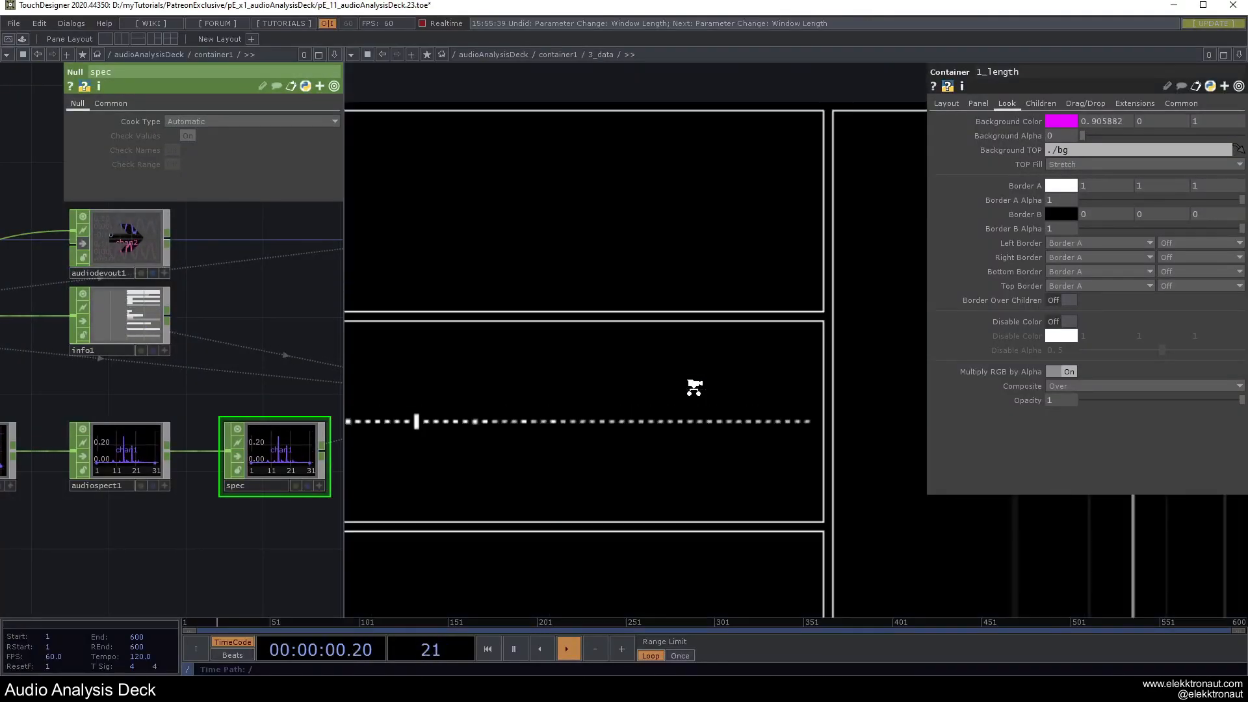
double_click(591, 364)
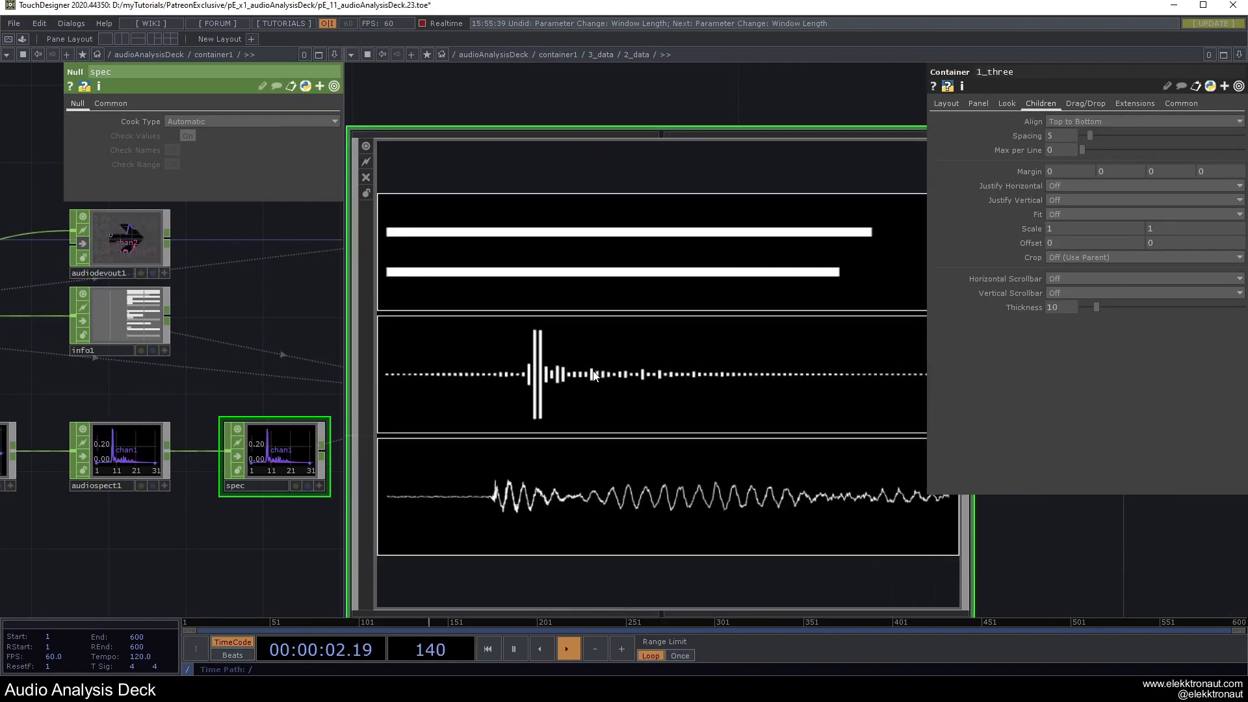
key(p)
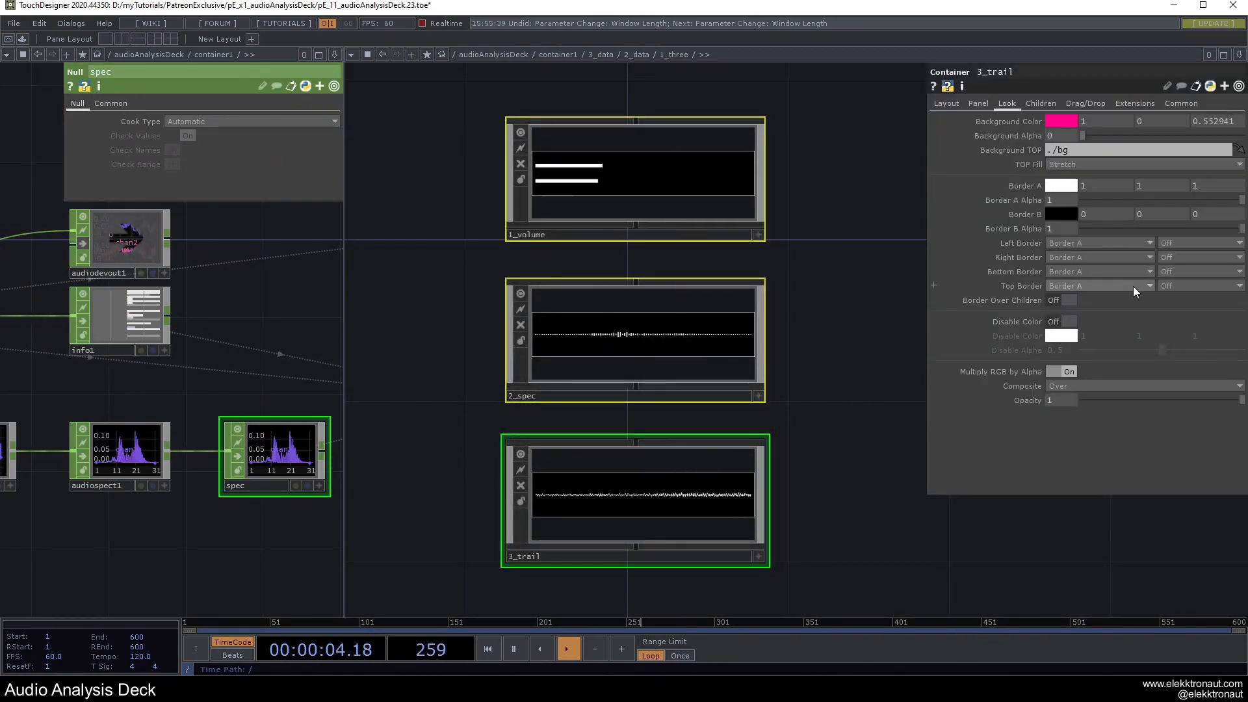
click(1094, 245)
click(1073, 256)
click(1076, 258)
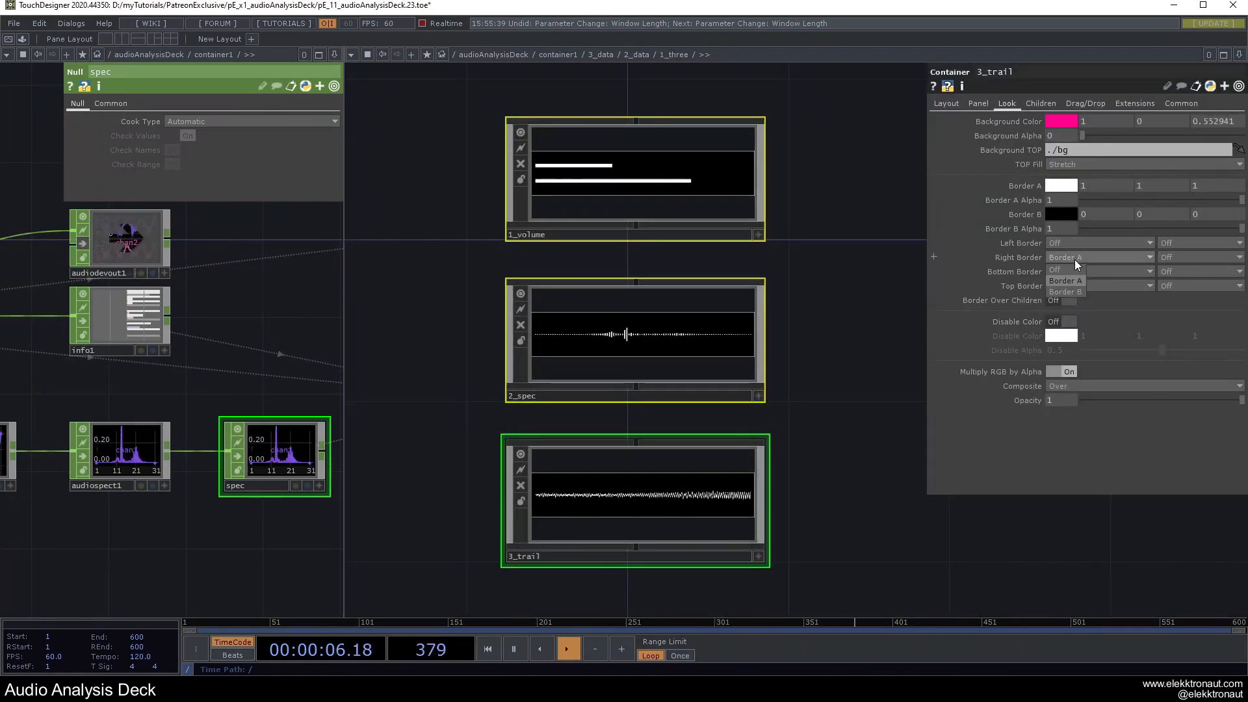
click(1072, 273)
click(1065, 285)
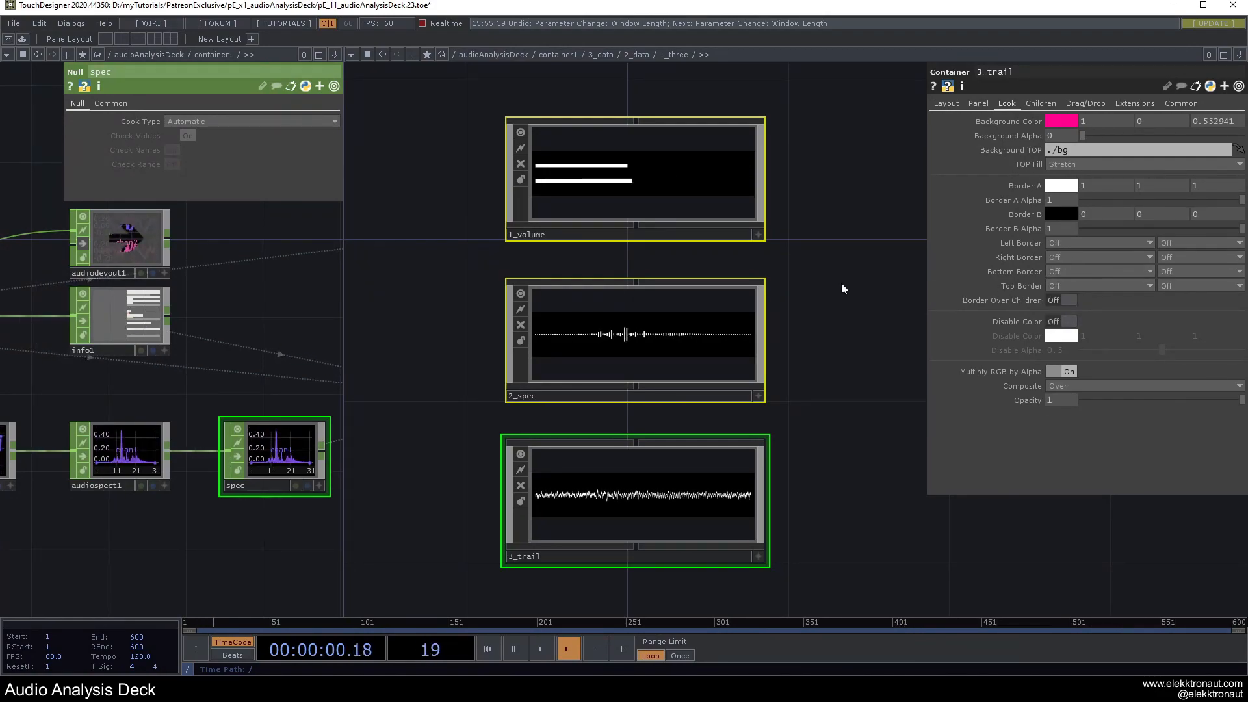
scroll(842, 283, down, 3)
key(F1)
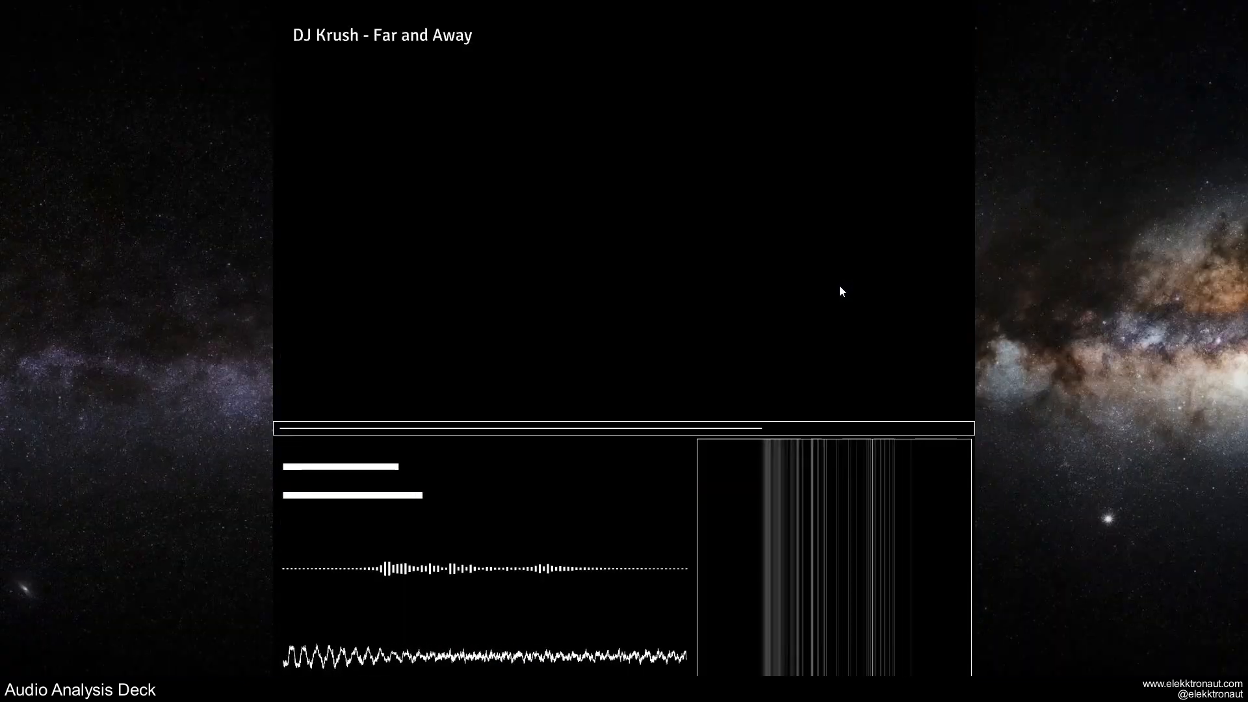
key(Escape)
Give the 1_three container left, right and top Border A edges and preview.
scroll(827, 293, down, 3)
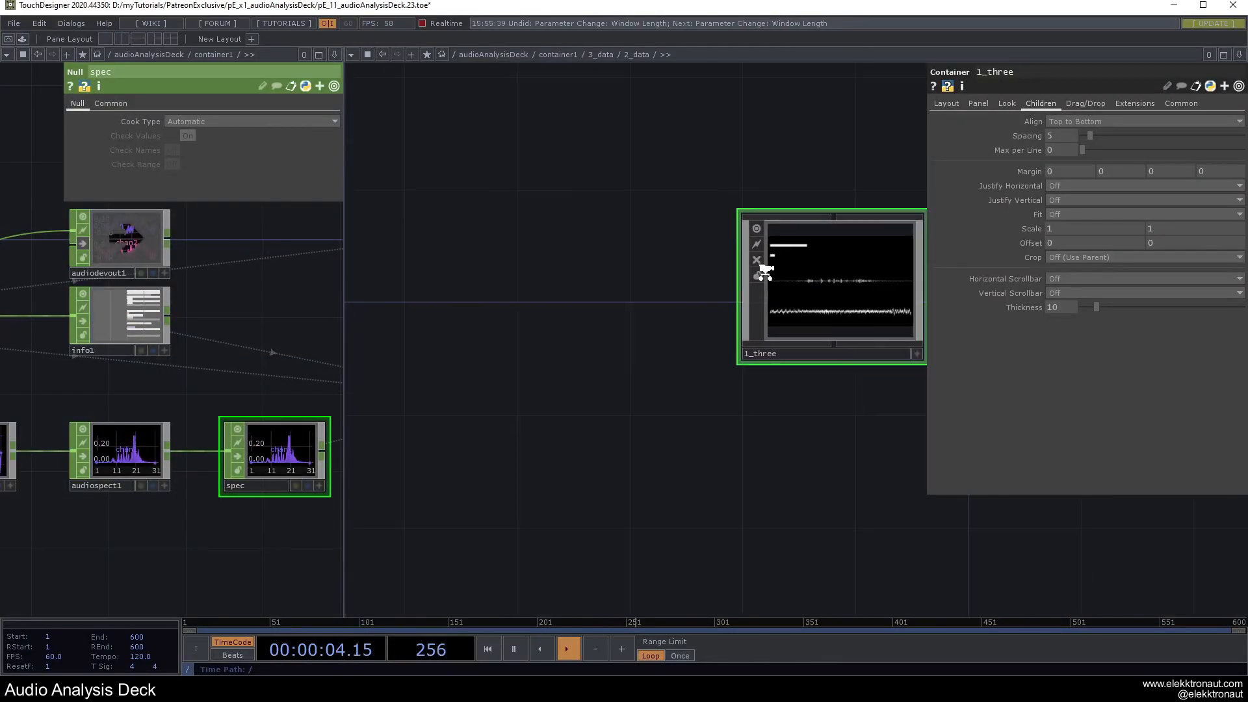
drag(800, 207, 643, 245)
scroll(715, 221, up, 2)
click(1007, 104)
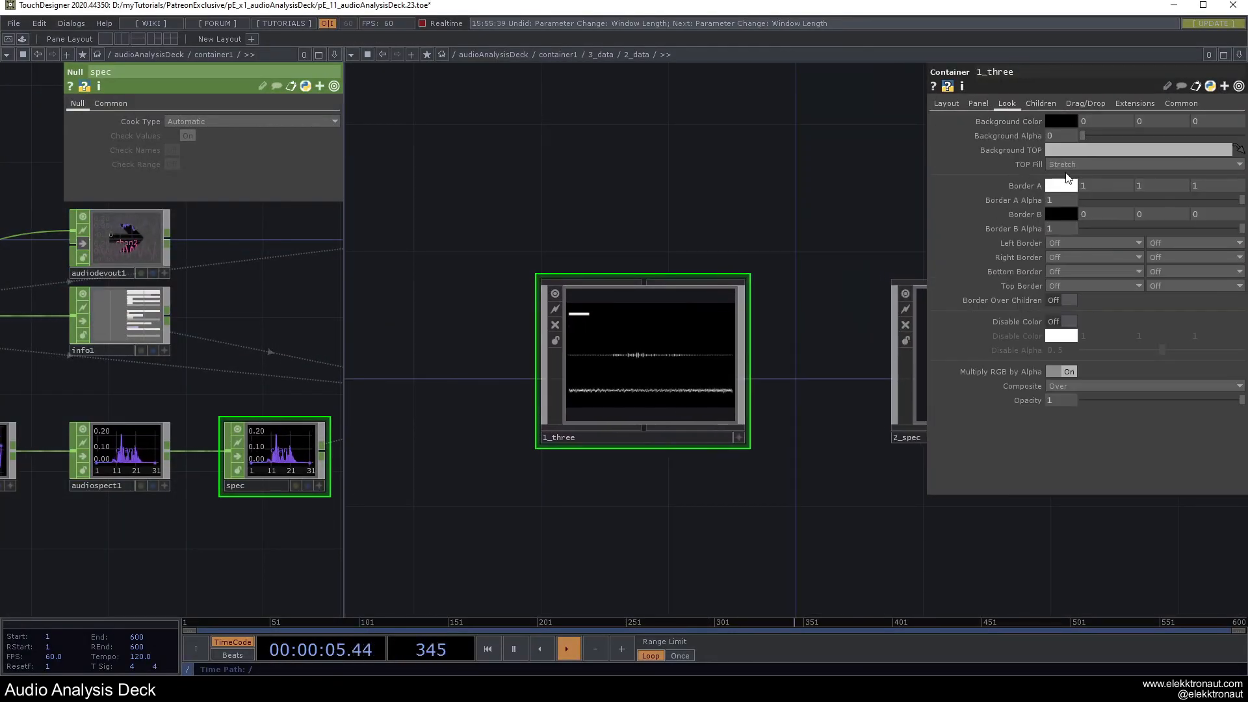
click(1071, 246)
click(1069, 268)
click(1070, 260)
click(1068, 278)
click(1069, 285)
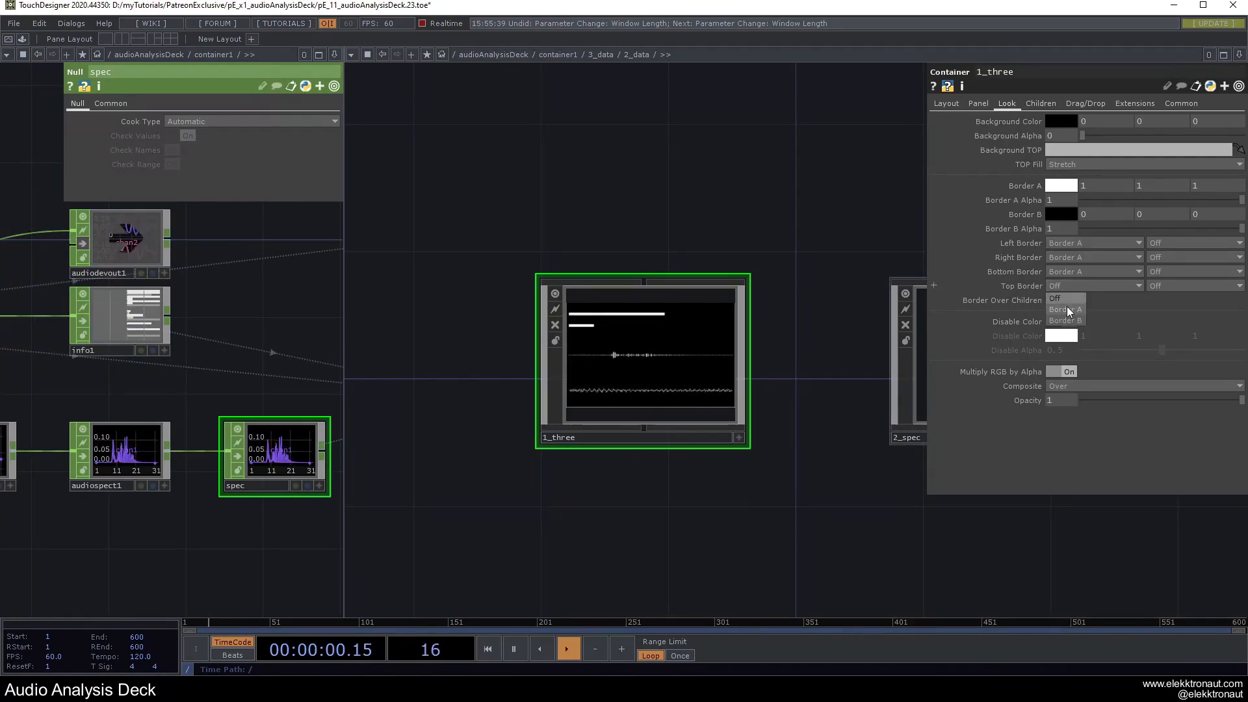
click(1067, 307)
key(F1)
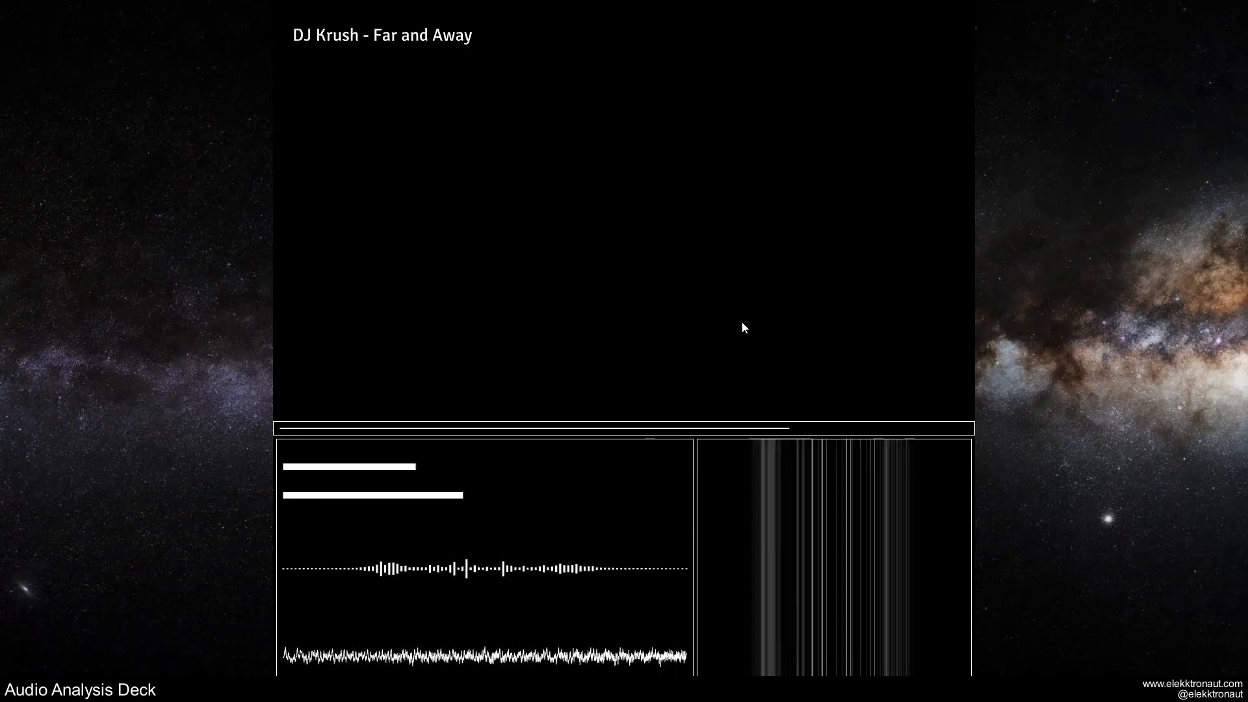
key(Escape)
Give 2_data a bottom Border A edge and preview the whole deck.
key(u)
click(675, 385)
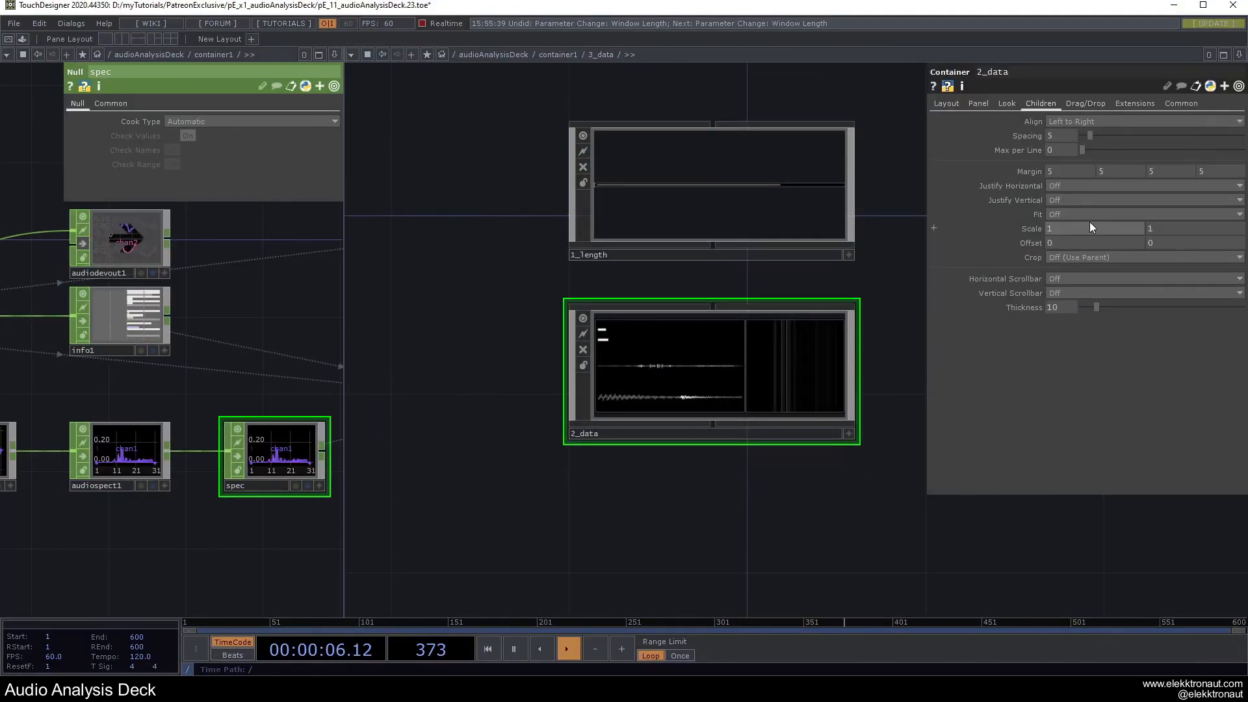
click(1007, 103)
click(1063, 268)
click(1064, 281)
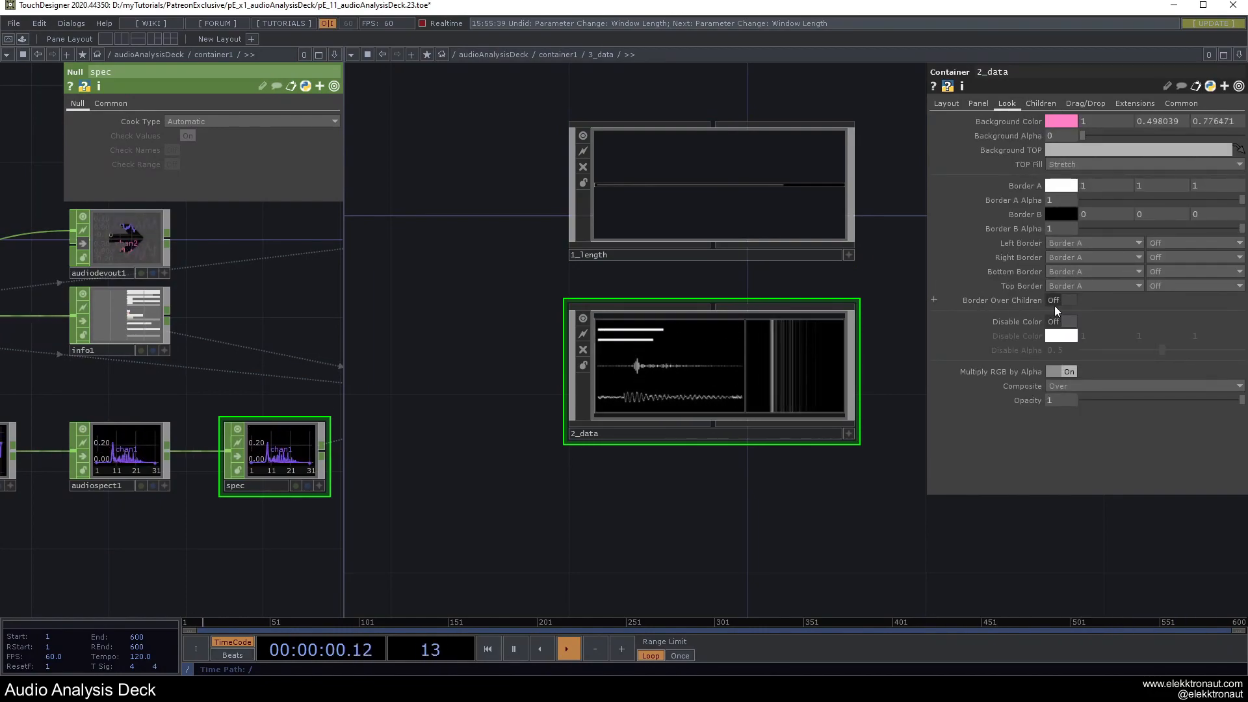
key(F1)
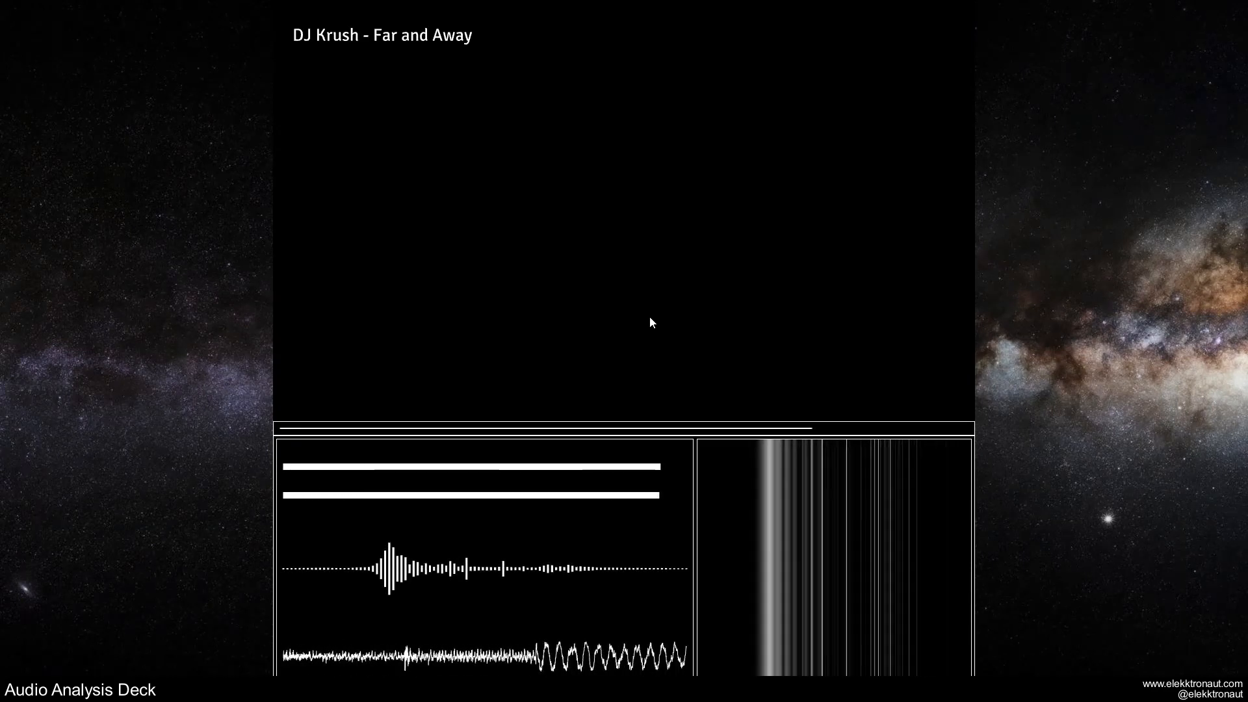
key(Escape)
scroll(652, 364, down, 15)
drag(750, 356, 801, 430)
drag(701, 375, 825, 379)
scroll(743, 389, up, 5)
Nudge the 3_data panel lower, enter 2_vis, and add a Select CHOP.
click(742, 388)
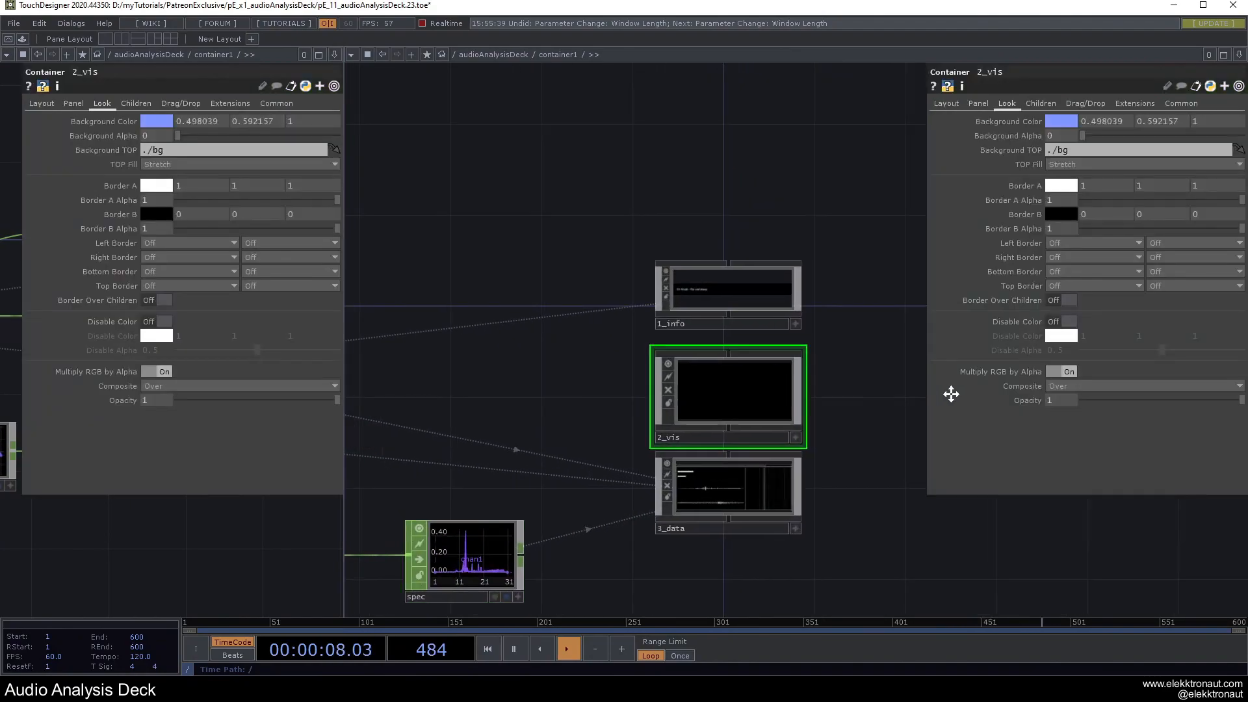
drag(793, 488, 793, 511)
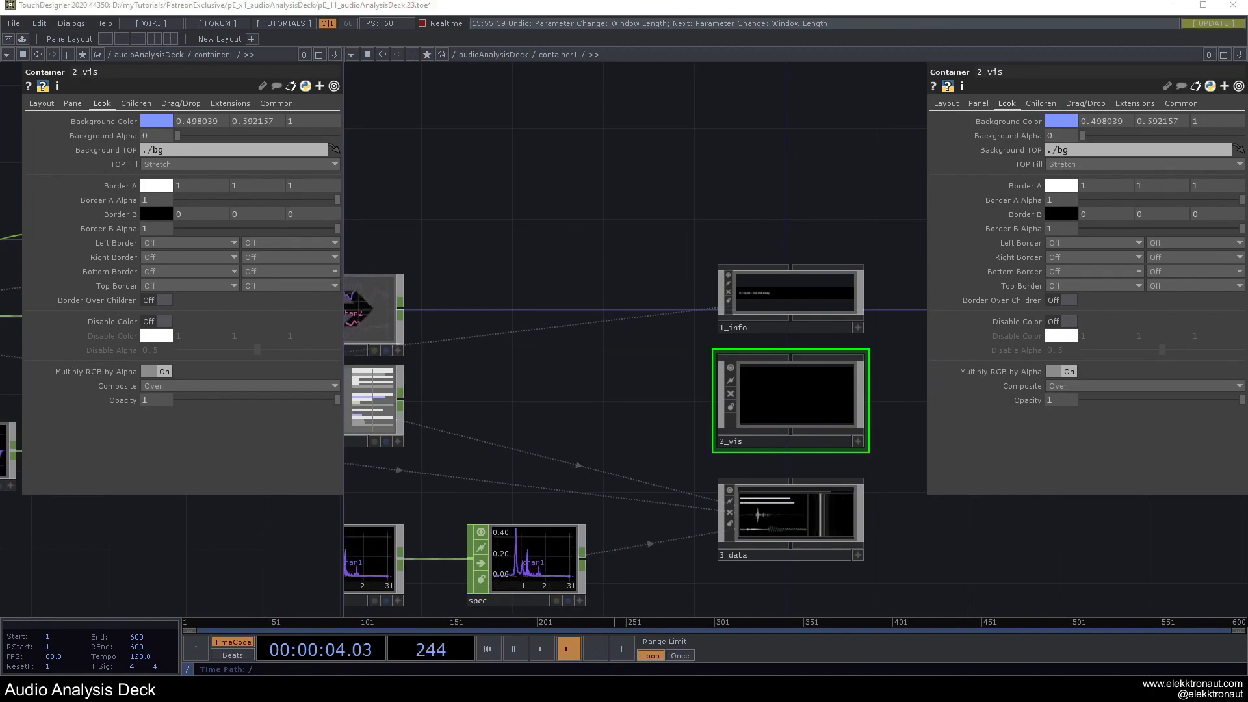
double_click(771, 431)
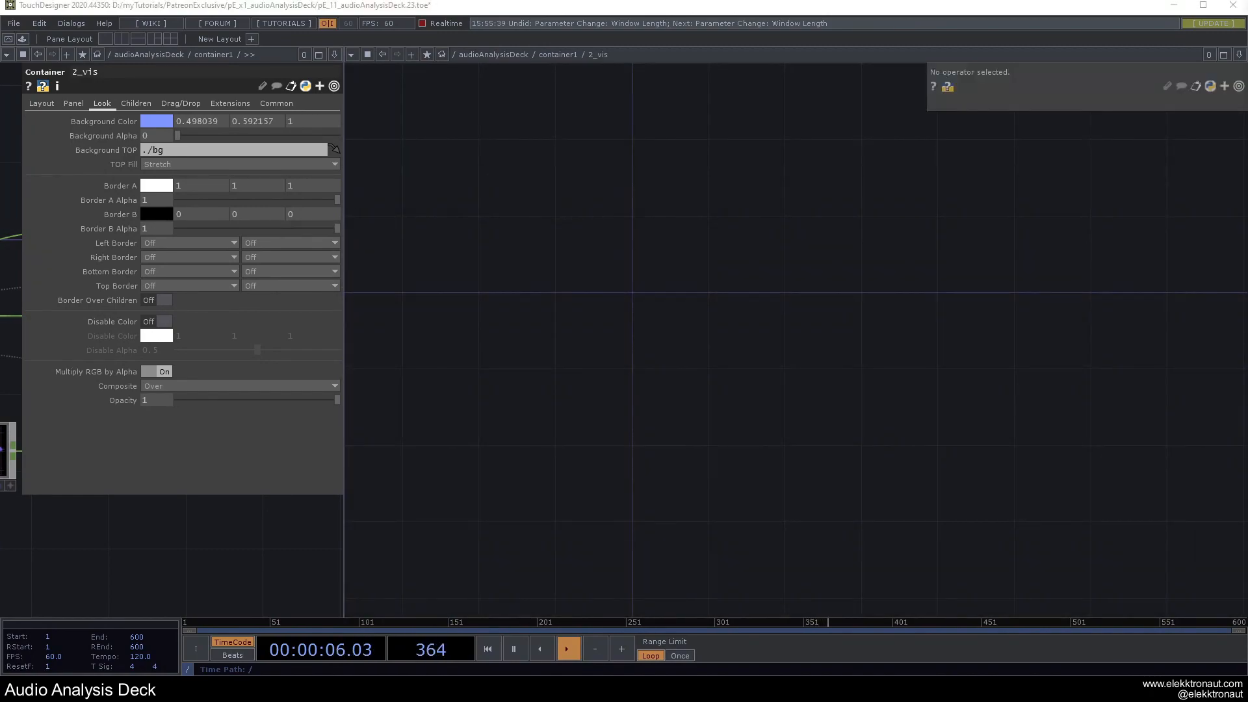
drag(471, 312, 684, 369)
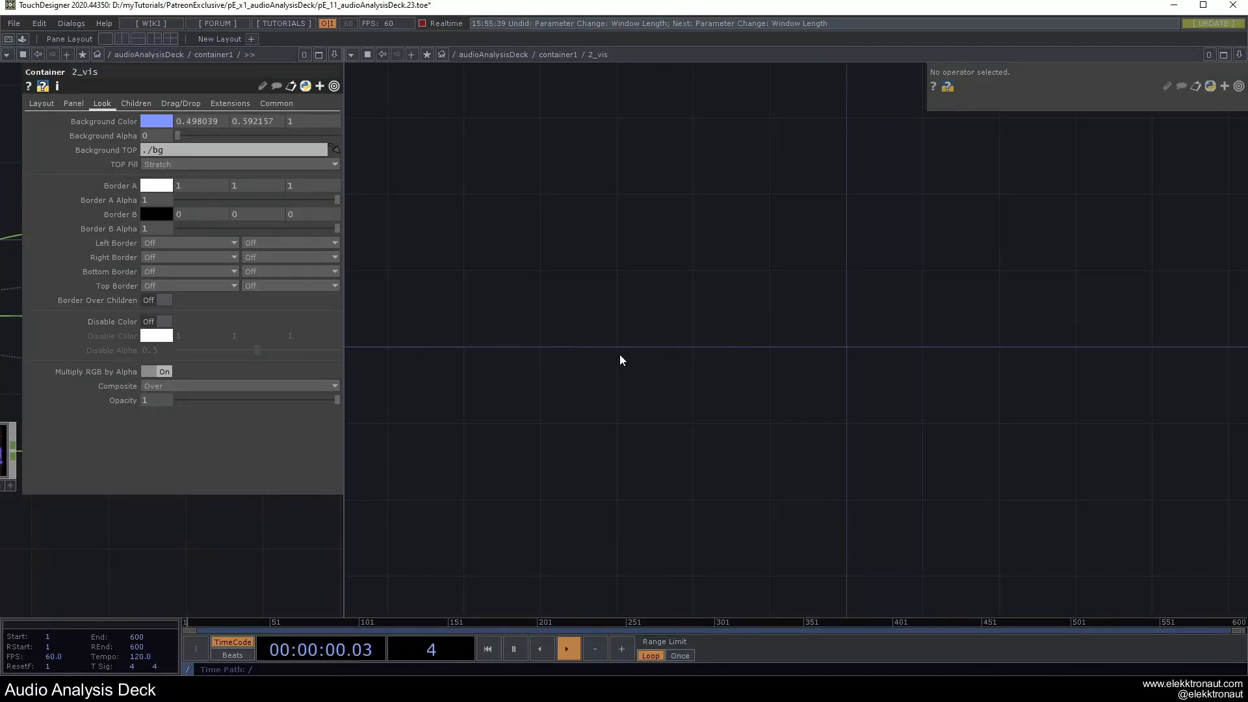
key(Tab)
text(se)
click(497, 199)
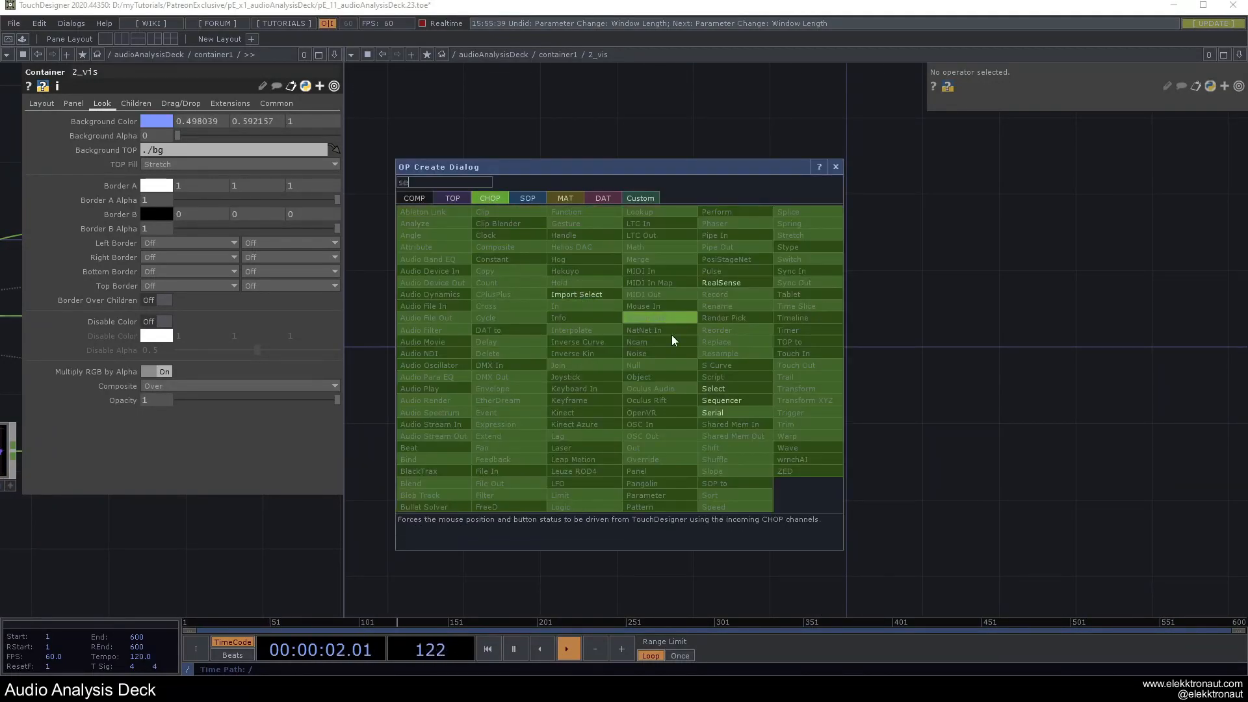
click(715, 389)
Point select1 at ../audiofilein1 to pull its chan1 and chan2 channels.
drag(344, 499, 583, 477)
drag(391, 540, 558, 559)
drag(151, 450, 255, 473)
scroll(145, 443, down, 3)
drag(68, 400, 830, 338)
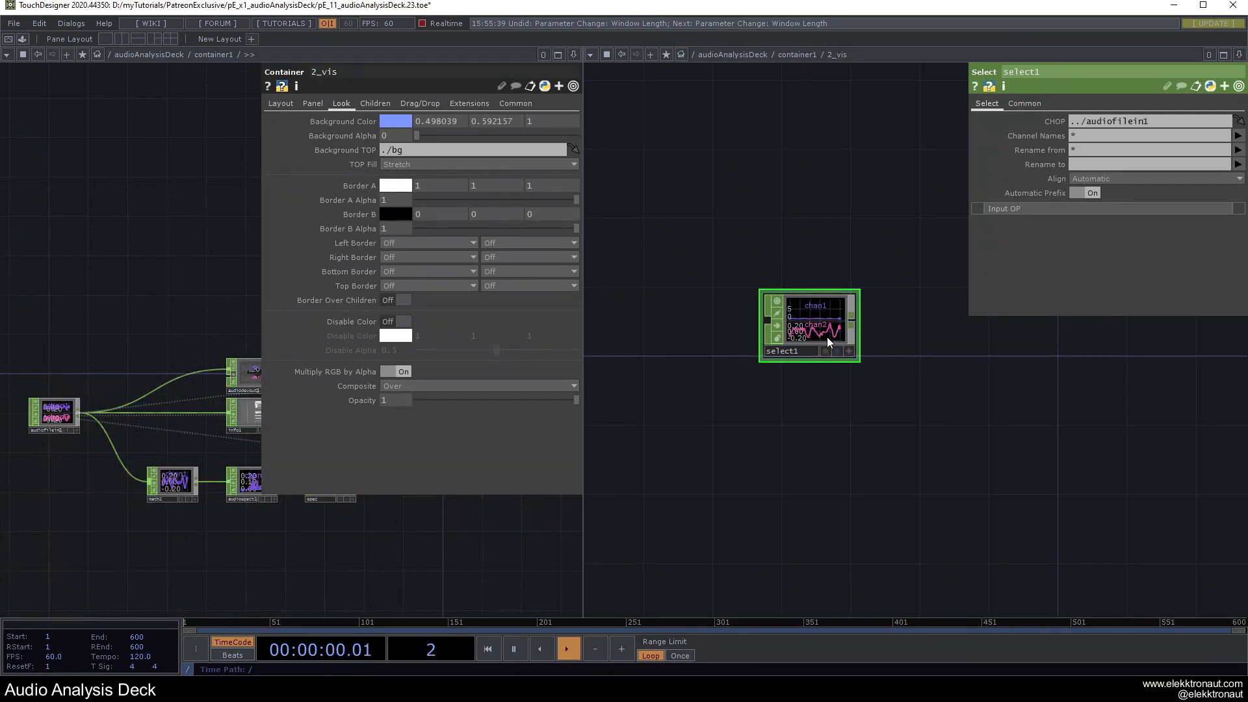
click(574, 56)
click(483, 145)
mouse_move(531, 231)
mouse_down()
mouse_move(673, 241)
mouse_move(519, 235)
mouse_up()
scroll(416, 327, up, 2)
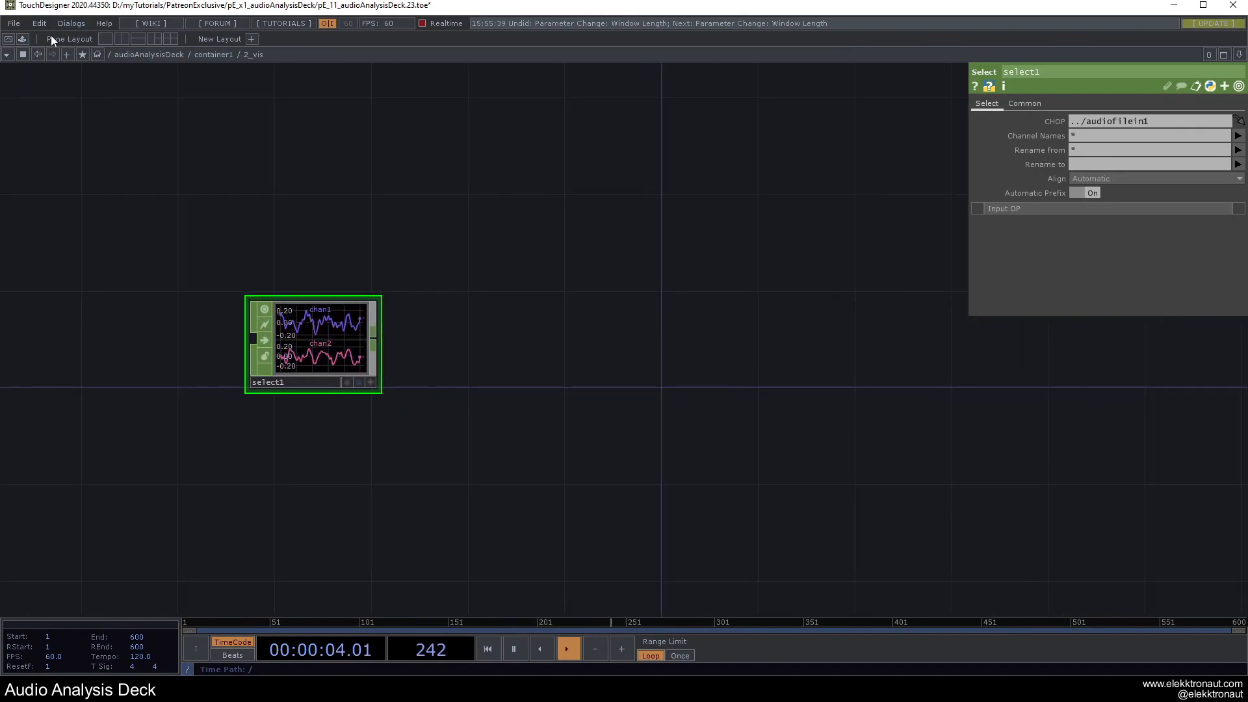
Bring audioNormalized in from the Palette, feed it select1, and set Smooth Output to 0.2.
click(26, 40)
scroll(76, 177, down, 4)
drag(37, 216, 662, 362)
drag(571, 342, 686, 331)
click(679, 277)
drag(732, 211, 649, 222)
scroll(721, 306, up, 3)
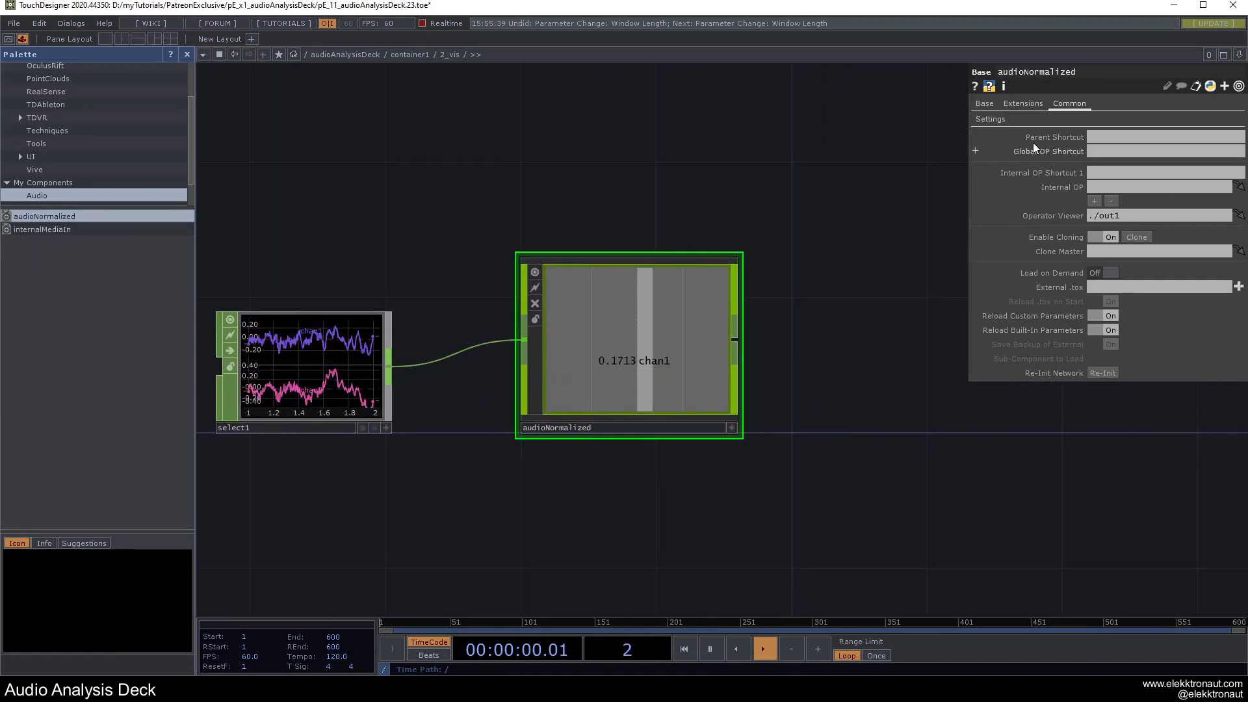
click(997, 121)
drag(1124, 208, 1242, 209)
drag(797, 211, 681, 174)
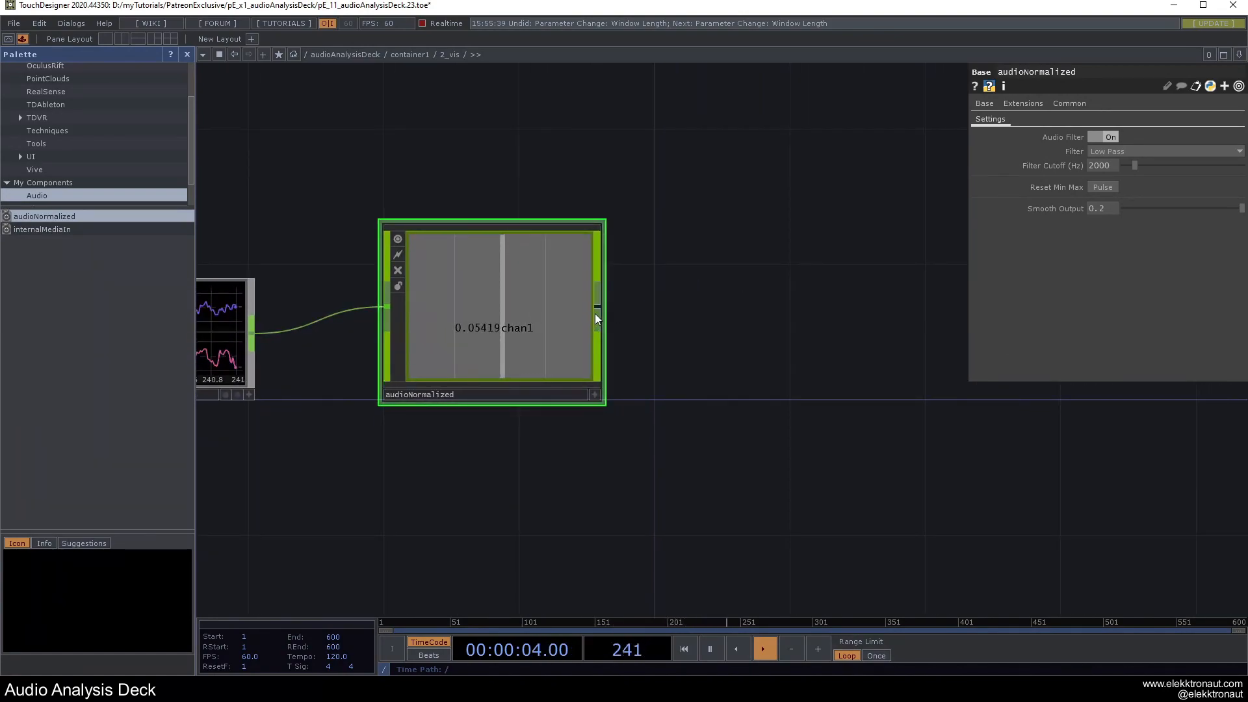
Add a Math CHOP, math1, wired after audioNormalized.
key(Tab)
text(m)
click(640, 204)
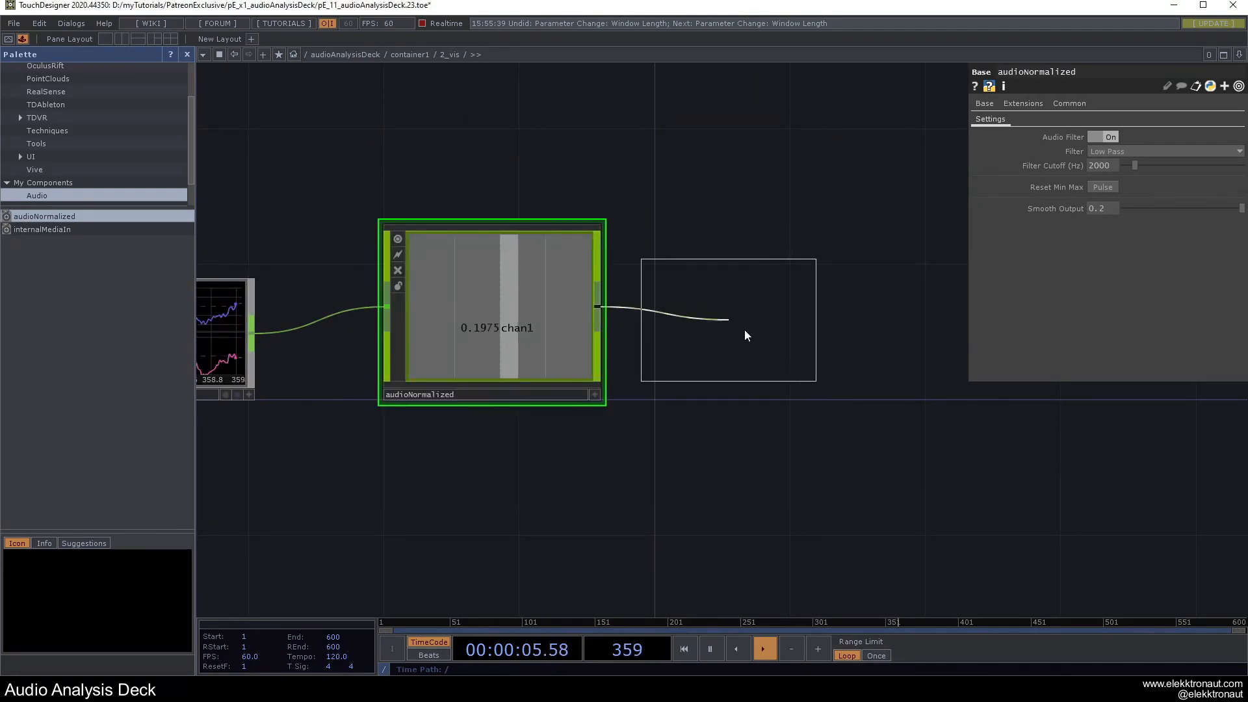
click(821, 319)
click(188, 56)
scroll(324, 227, down, 3)
drag(596, 233, 480, 247)
Append a Speed CHOP, speed1, after math1.
right_click(474, 301)
text(sp)
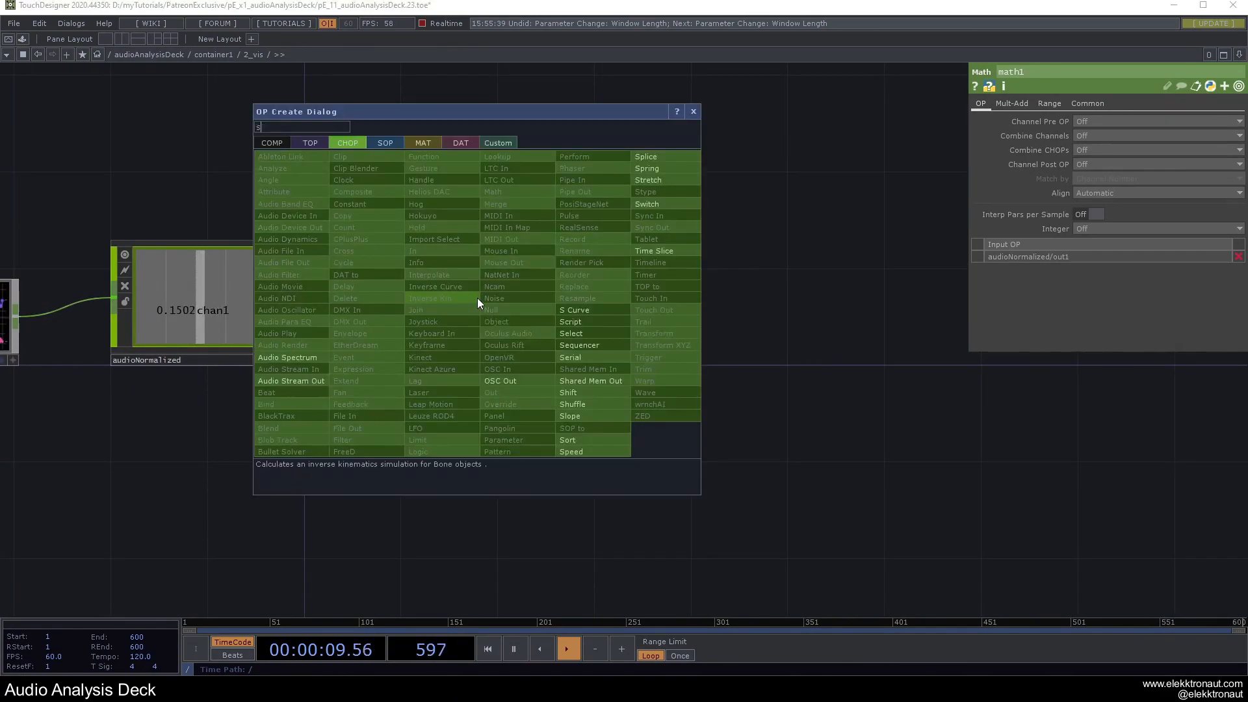
click(598, 455)
click(662, 310)
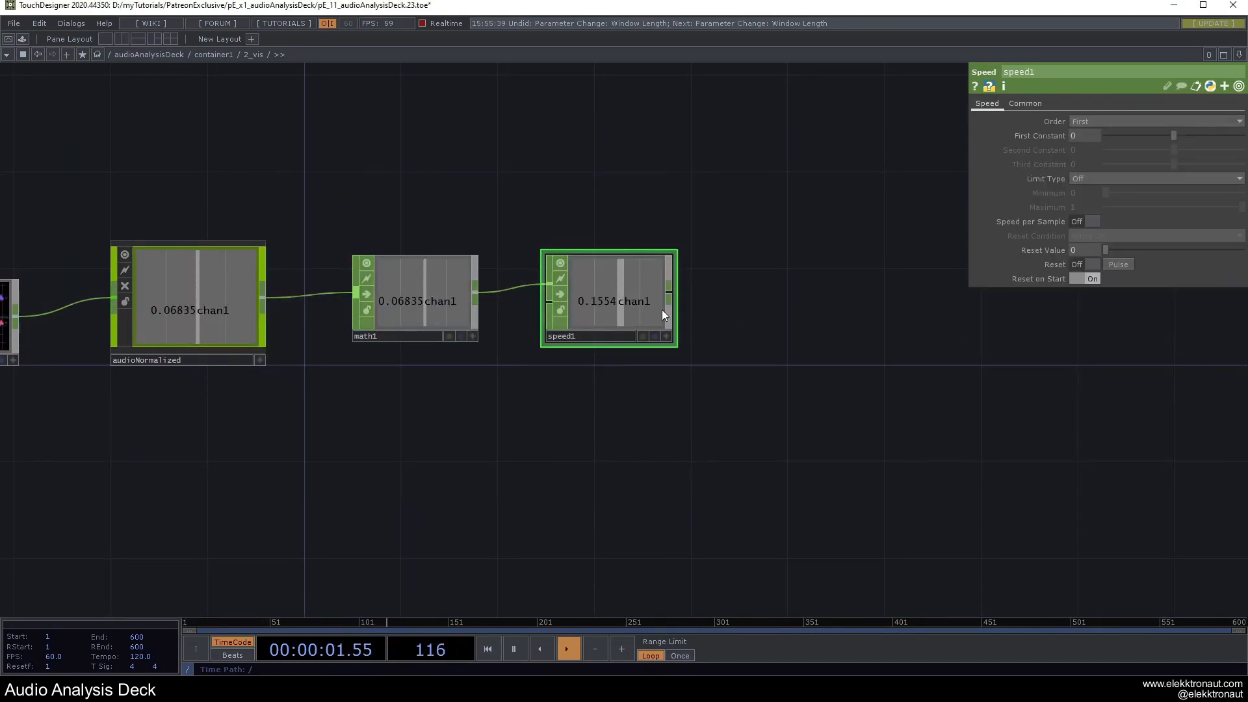
Append null1 after speed1 and frame the whole channel chain.
key(space)
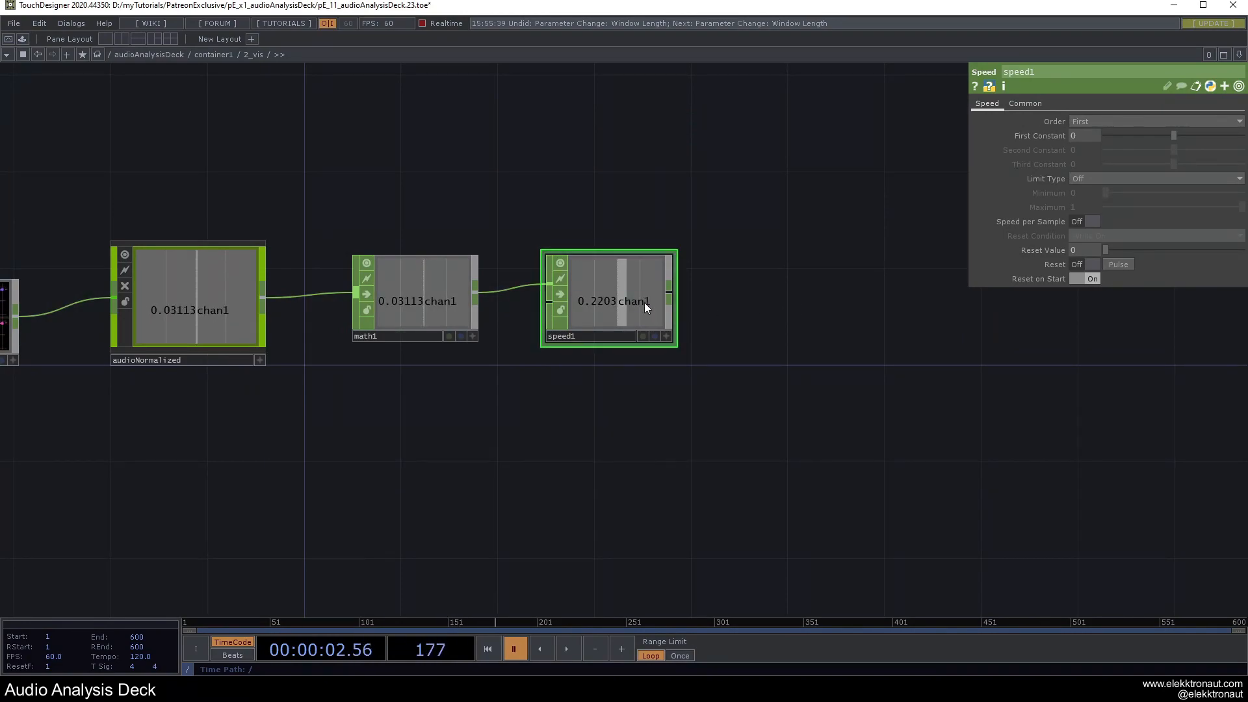
key(alt+n)
click(848, 299)
drag(838, 311, 813, 311)
key(space)
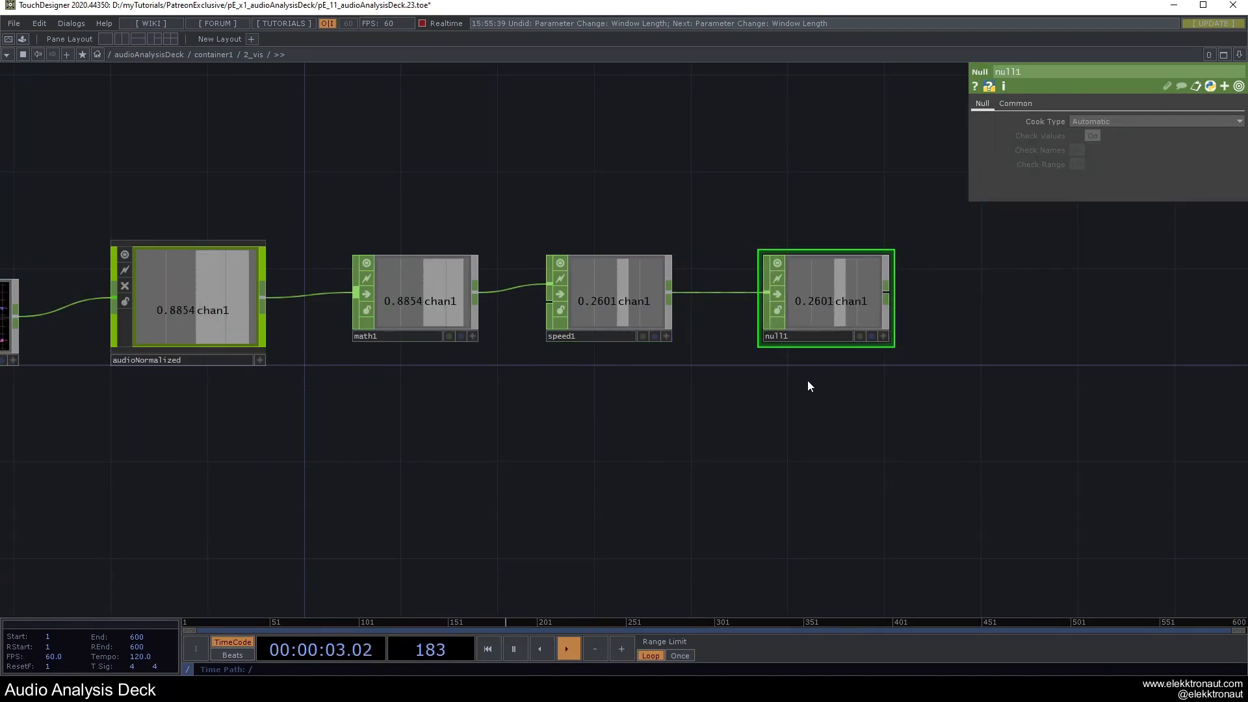
drag(803, 372, 632, 445)
scroll(632, 448, down, 3)
drag(695, 287, 610, 287)
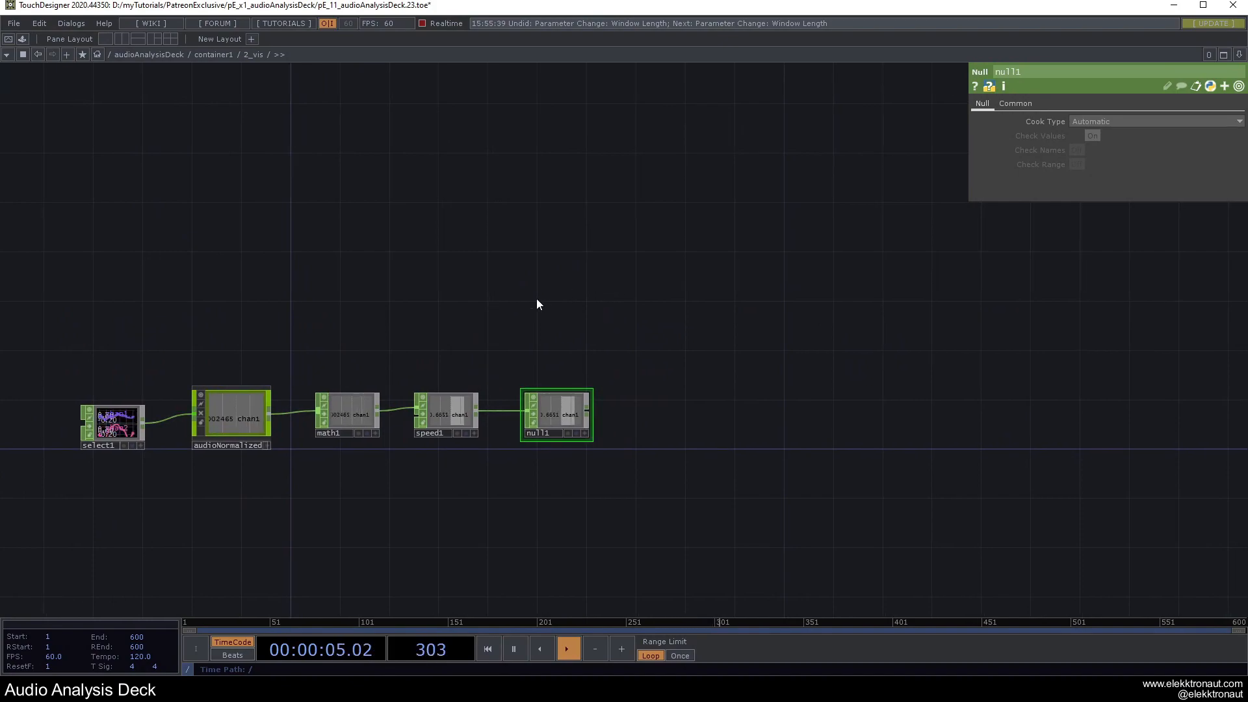
key(Tab)
Create grid1 lying on the ZX plane with 10 rows and 10 columns.
text(gr)
click(433, 135)
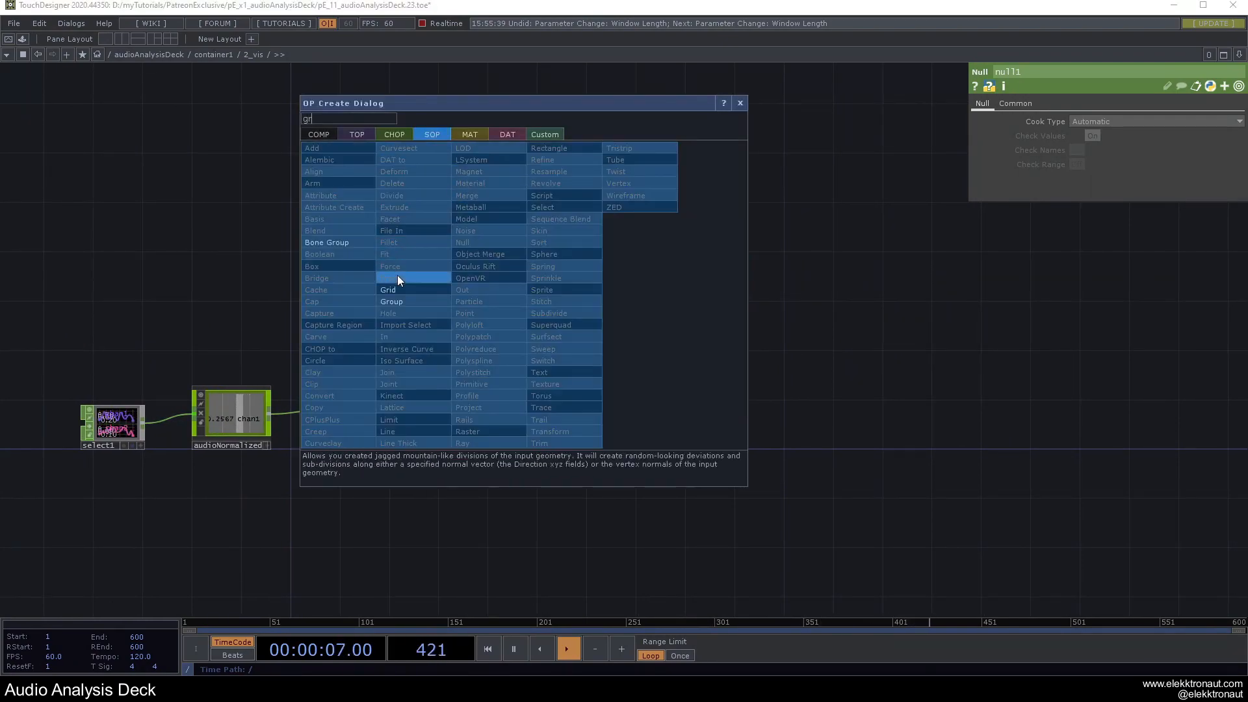
click(390, 290)
click(524, 290)
scroll(524, 286, up, 4)
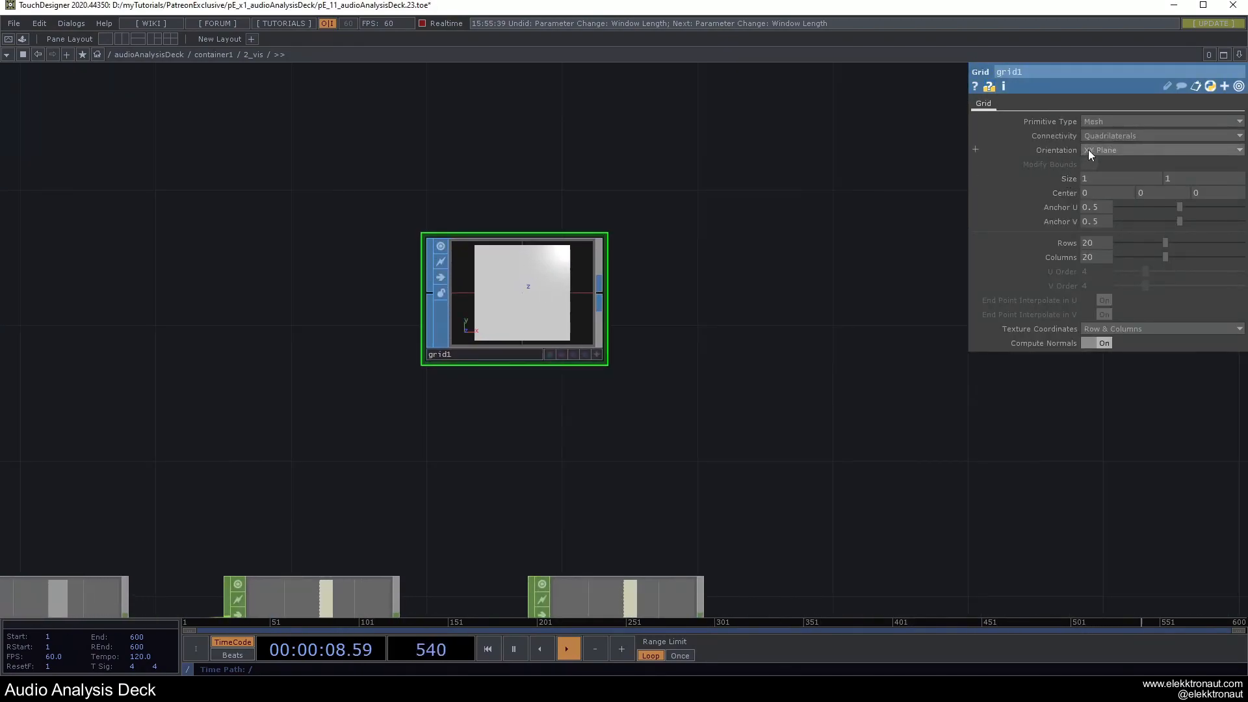
click(1098, 185)
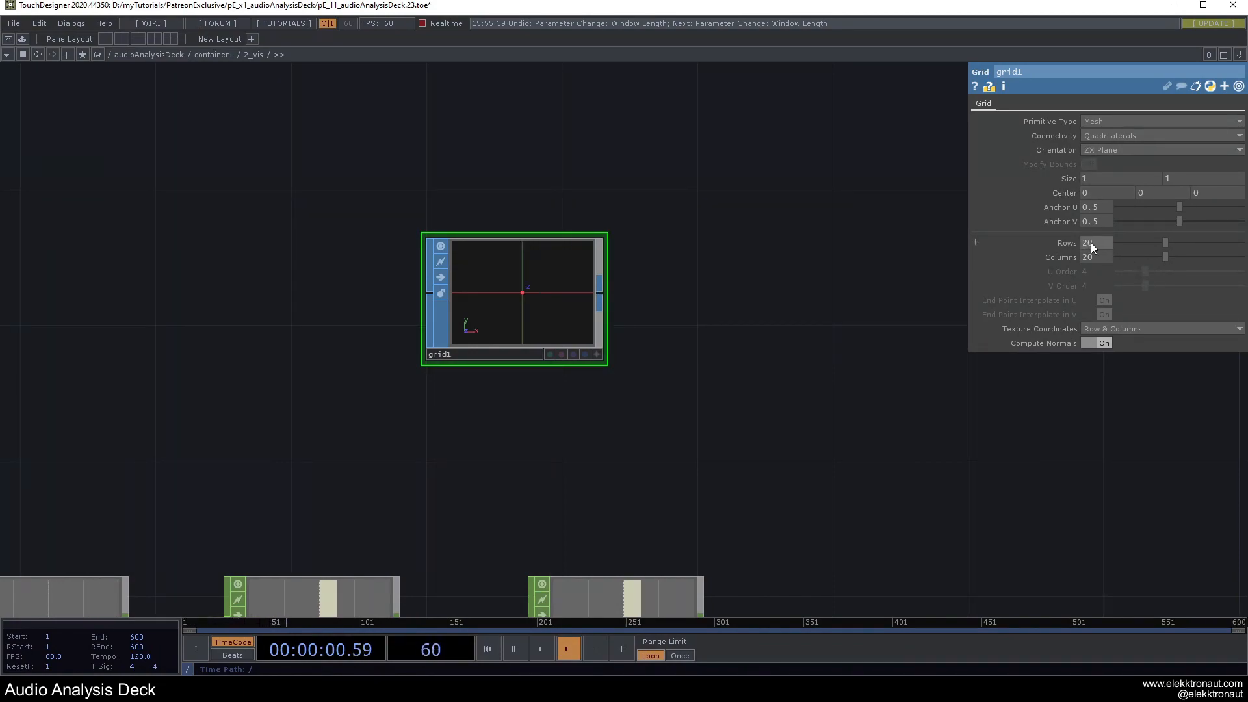
text(10)
key(Return)
Show grid1's preview as an angled wireframe.
click(597, 355)
mouse_move(530, 322)
mouse_down()
mouse_move(548, 323)
mouse_move(521, 292)
mouse_move(471, 291)
mouse_move(510, 284)
mouse_move(520, 310)
mouse_up()
key(w)
key(w)
key(w)
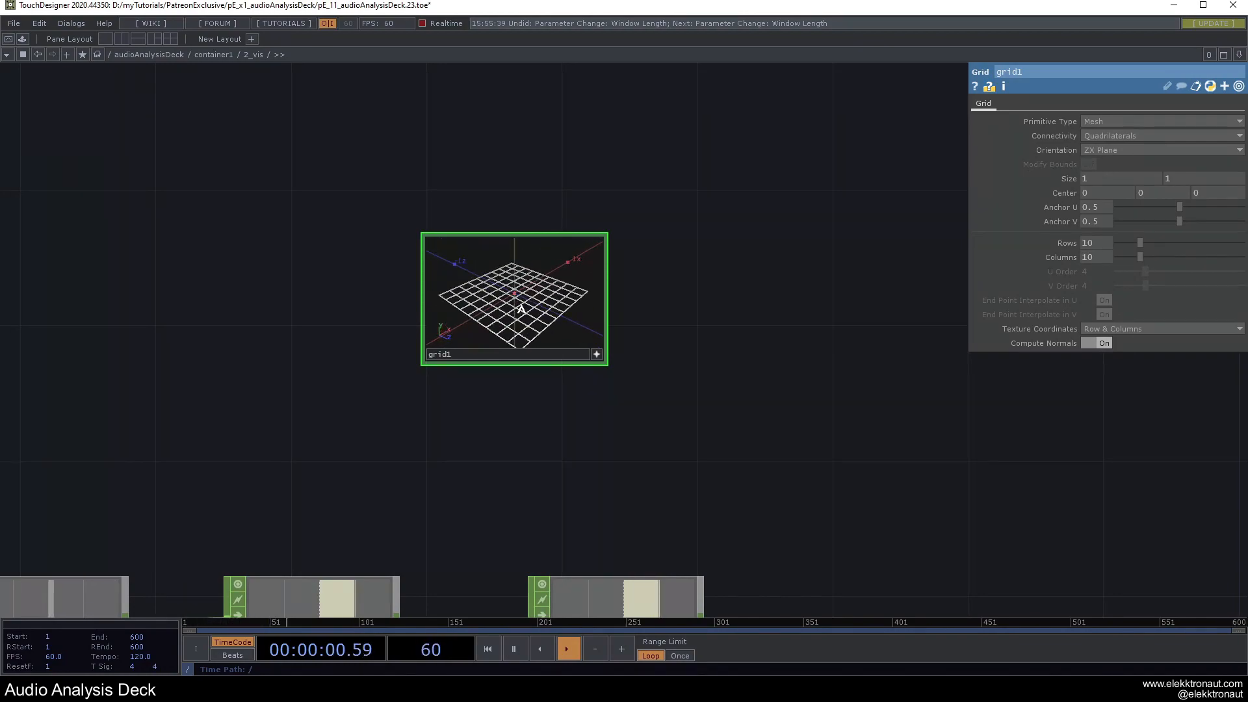
click(597, 355)
drag(647, 306, 442, 258)
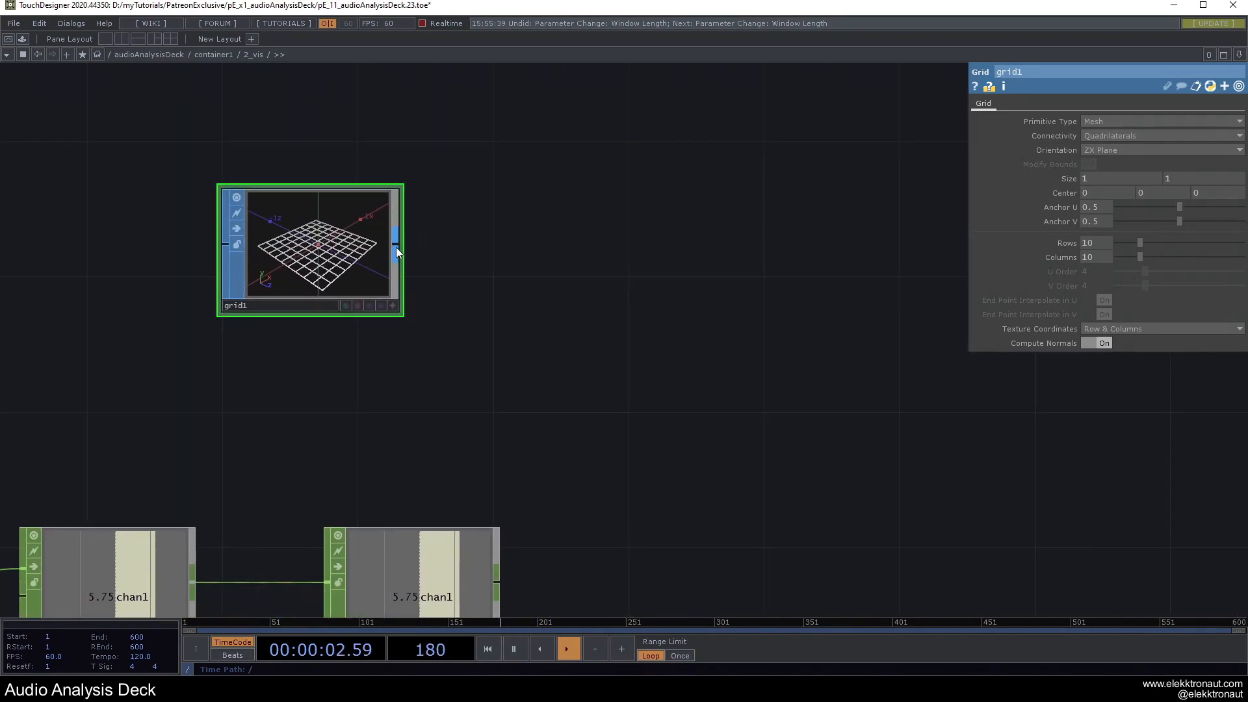
Append a Noise SOP, noise1, after grid1 and view the warped grid at an angle.
right_click(396, 247)
click(349, 185)
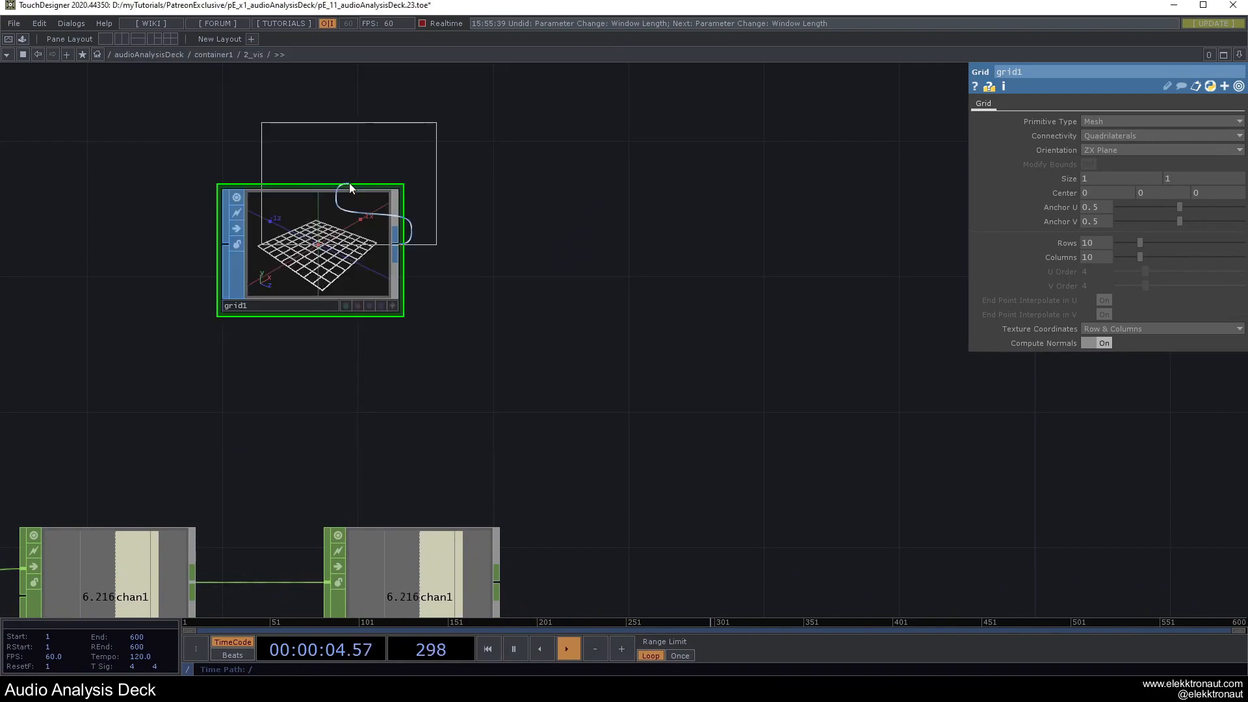
click(547, 250)
drag(512, 337, 585, 357)
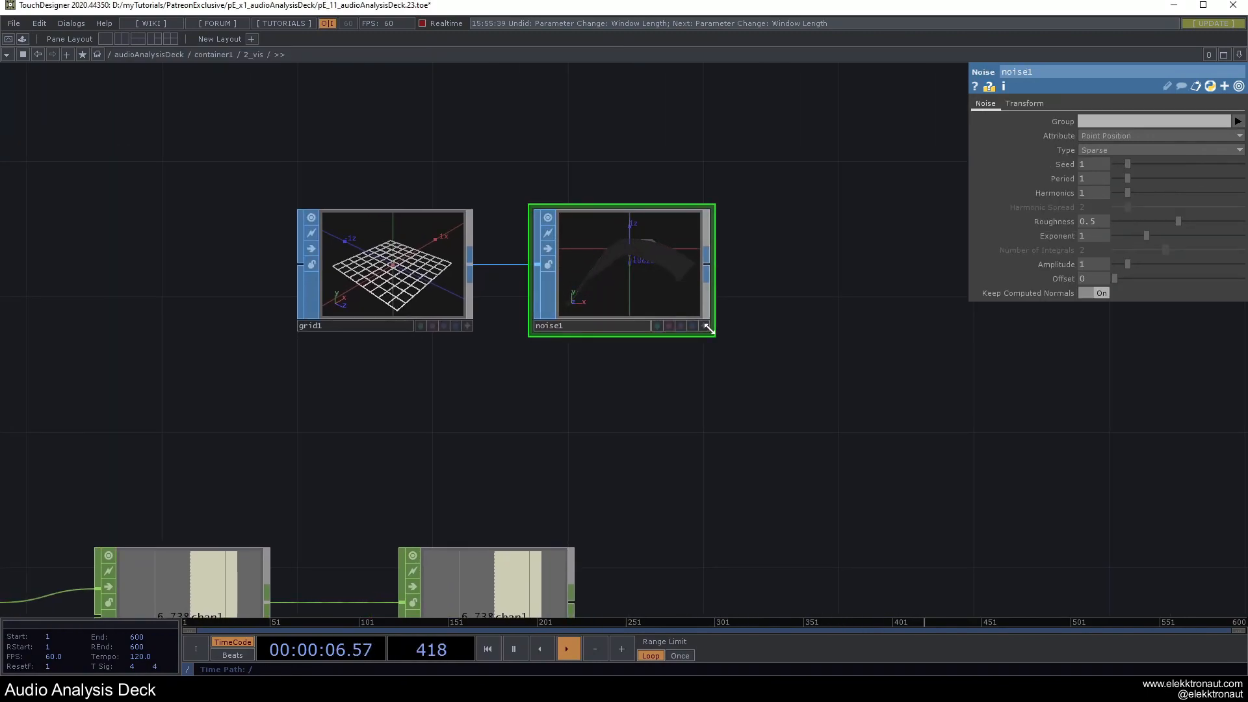
click(704, 325)
right_click(646, 253)
click(677, 214)
drag(607, 276, 664, 299)
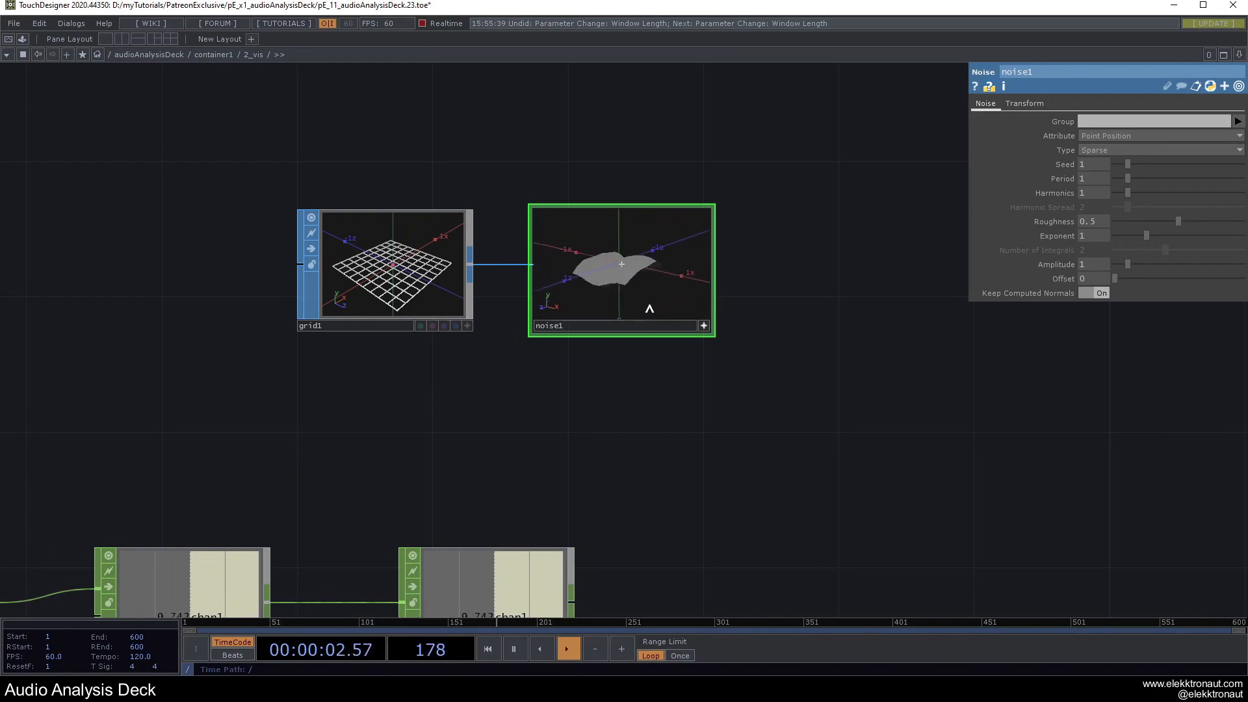
click(704, 326)
scroll(719, 255, up, 6)
scroll(665, 271, down, 3)
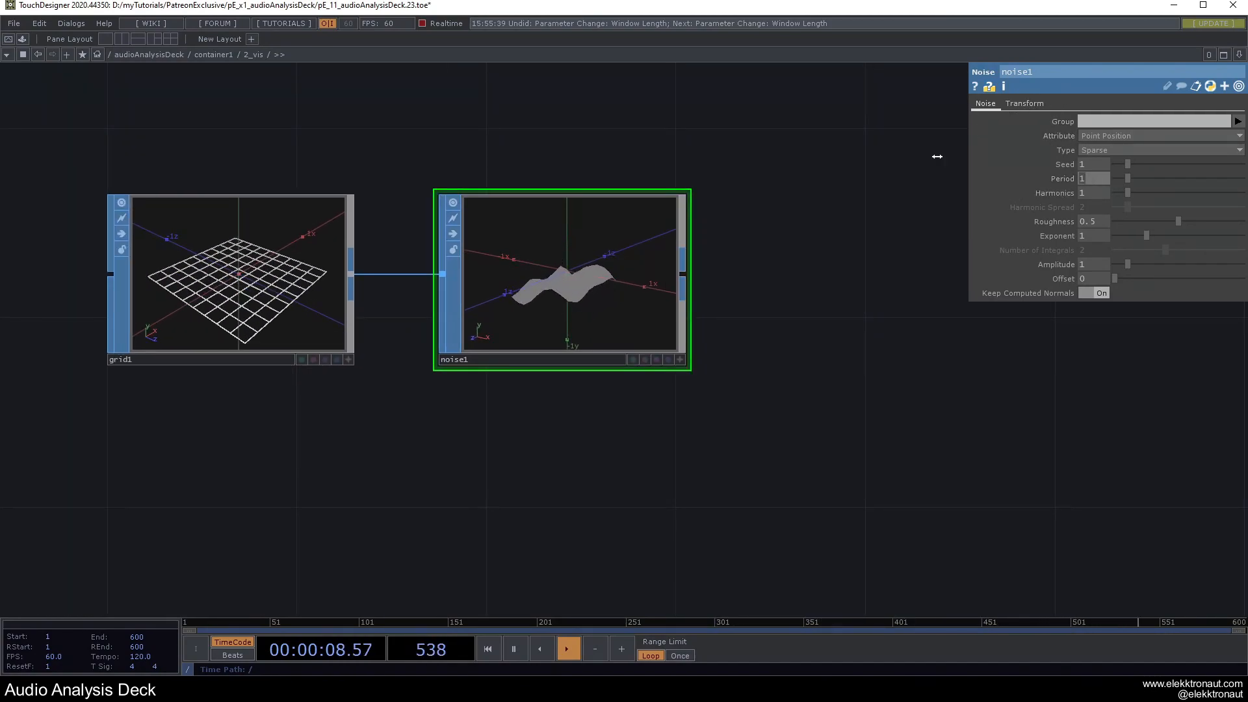
scroll(910, 156, down, 4)
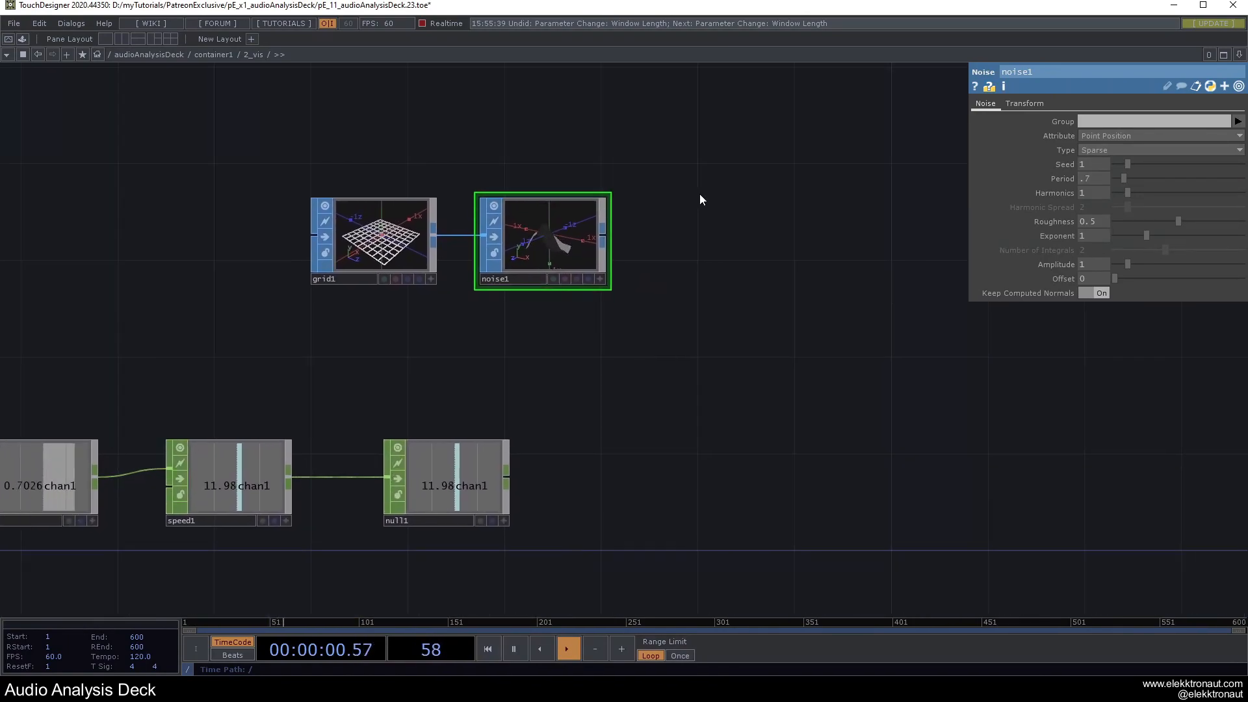
Add a Geometry COMP, geo1, wired after noise1.
right_click(601, 239)
click(411, 85)
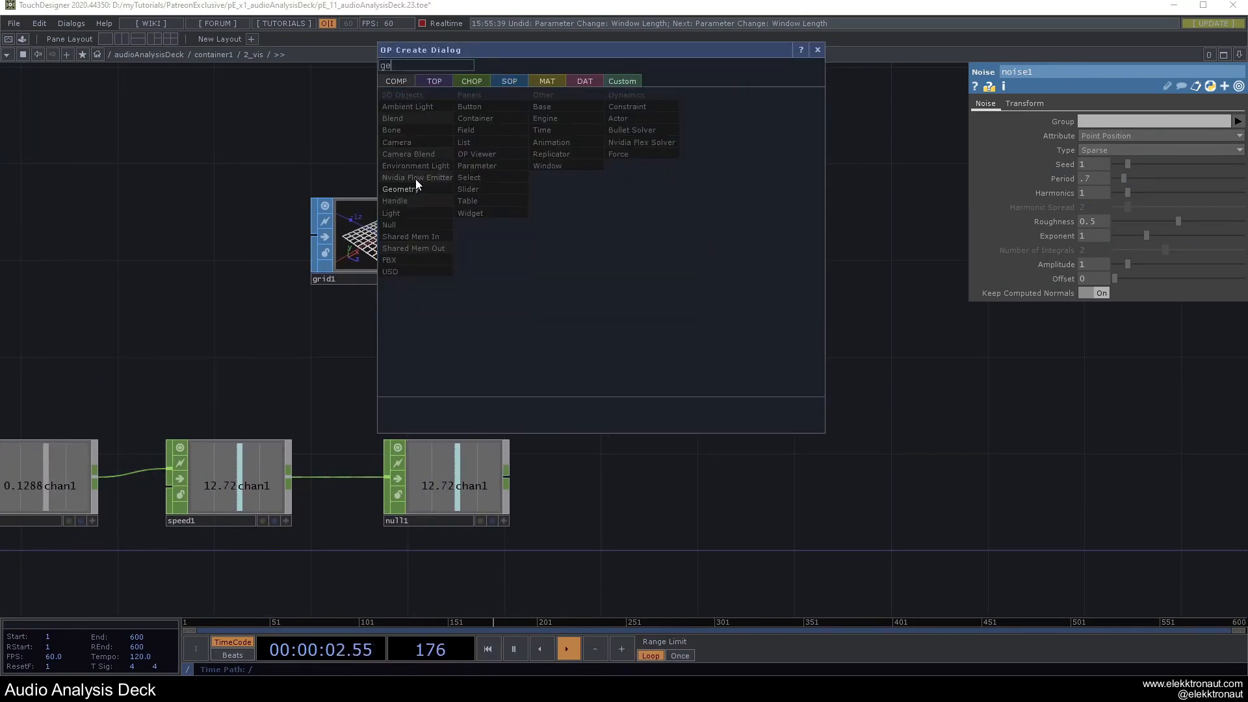
click(414, 179)
click(707, 255)
drag(680, 149, 535, 224)
Add a Camera COMP, cam1, placed above geo1.
key(Tab)
text(c)
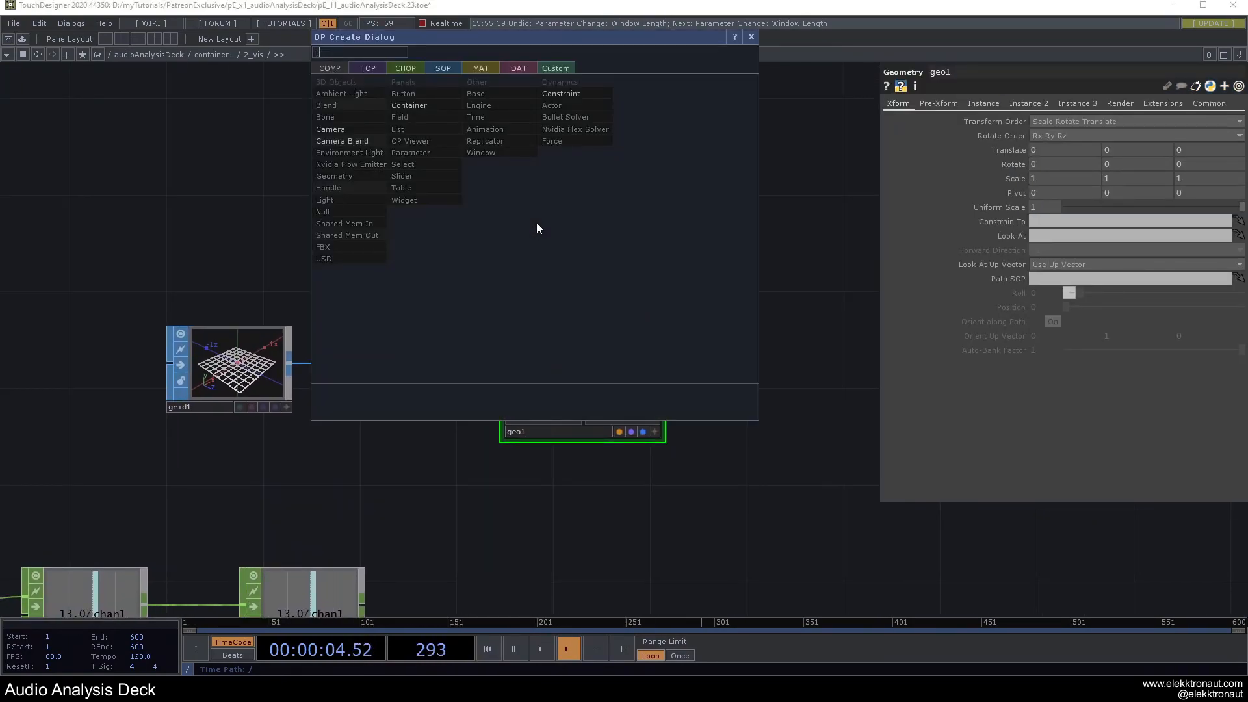
click(344, 130)
click(571, 214)
drag(670, 298, 590, 188)
Add a Line MAT, line1, and drop it onto geo1.
key(Tab)
text(li)
click(425, 221)
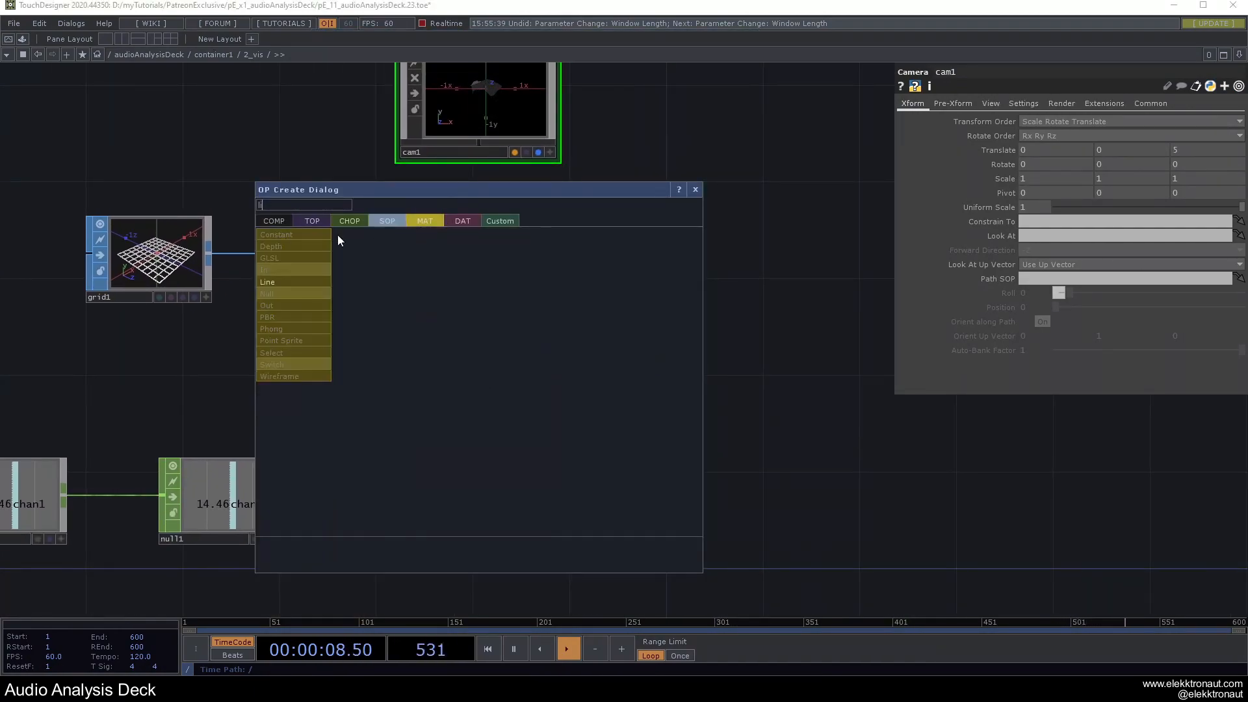
click(274, 282)
click(491, 411)
drag(470, 408, 497, 277)
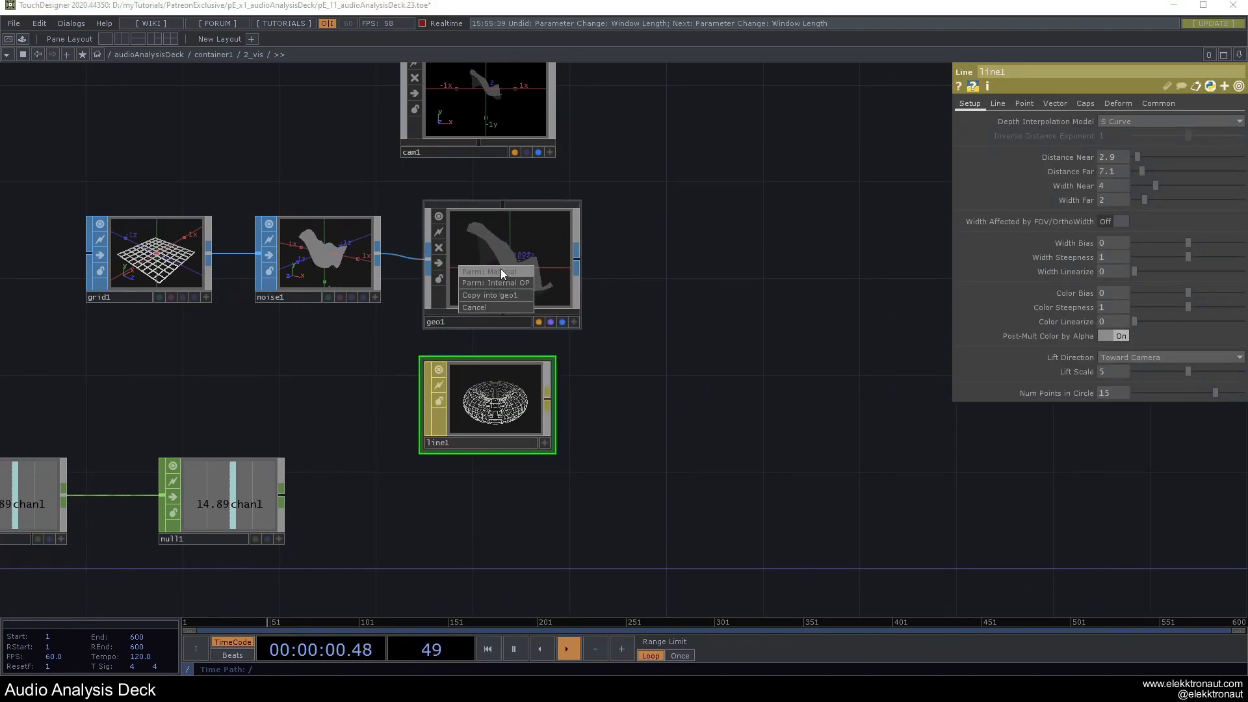
Assign line1 as geo1's material and add a Render TOP, render1.
click(500, 271)
drag(483, 115, 507, 140)
drag(624, 214, 411, 279)
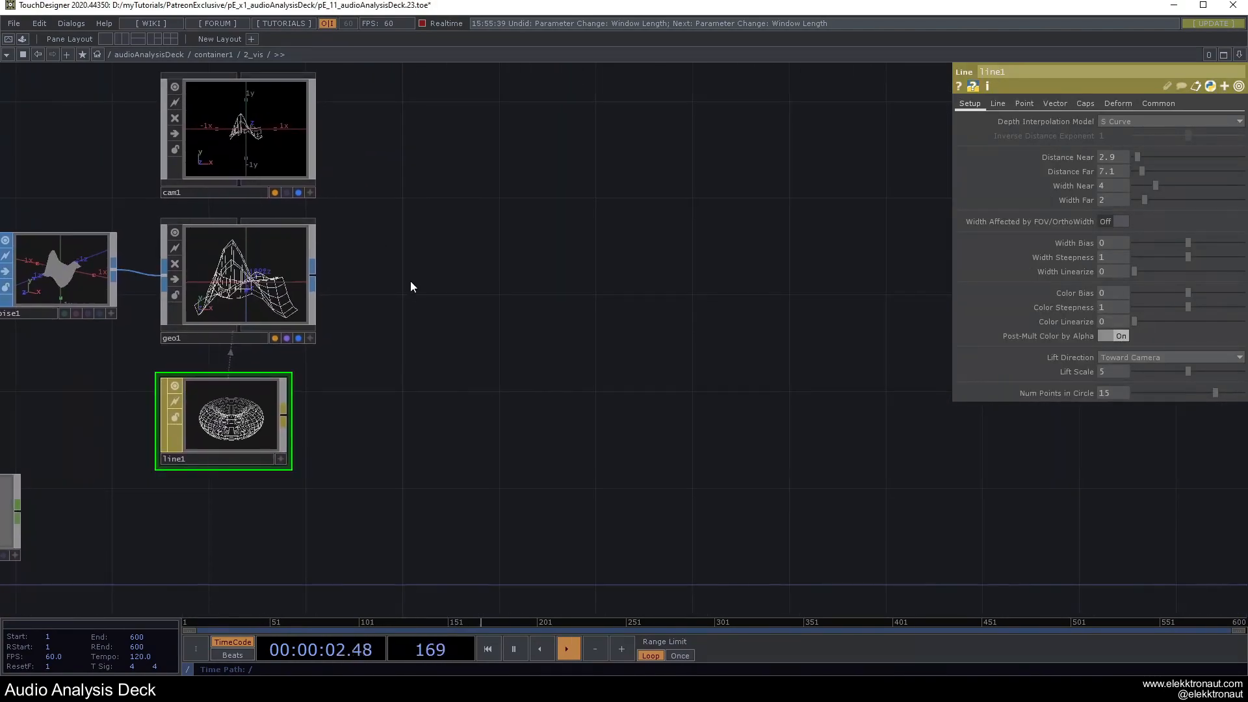
key(Tab)
click(239, 130)
text(re)
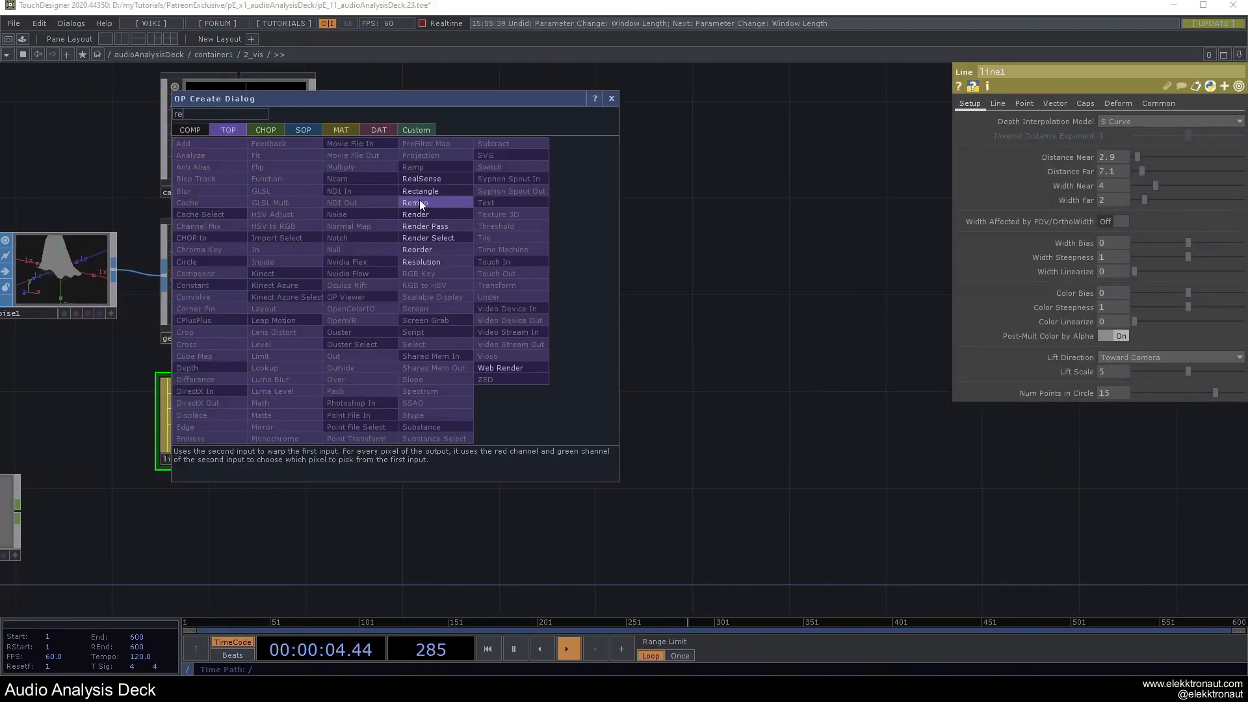
click(420, 209)
click(471, 287)
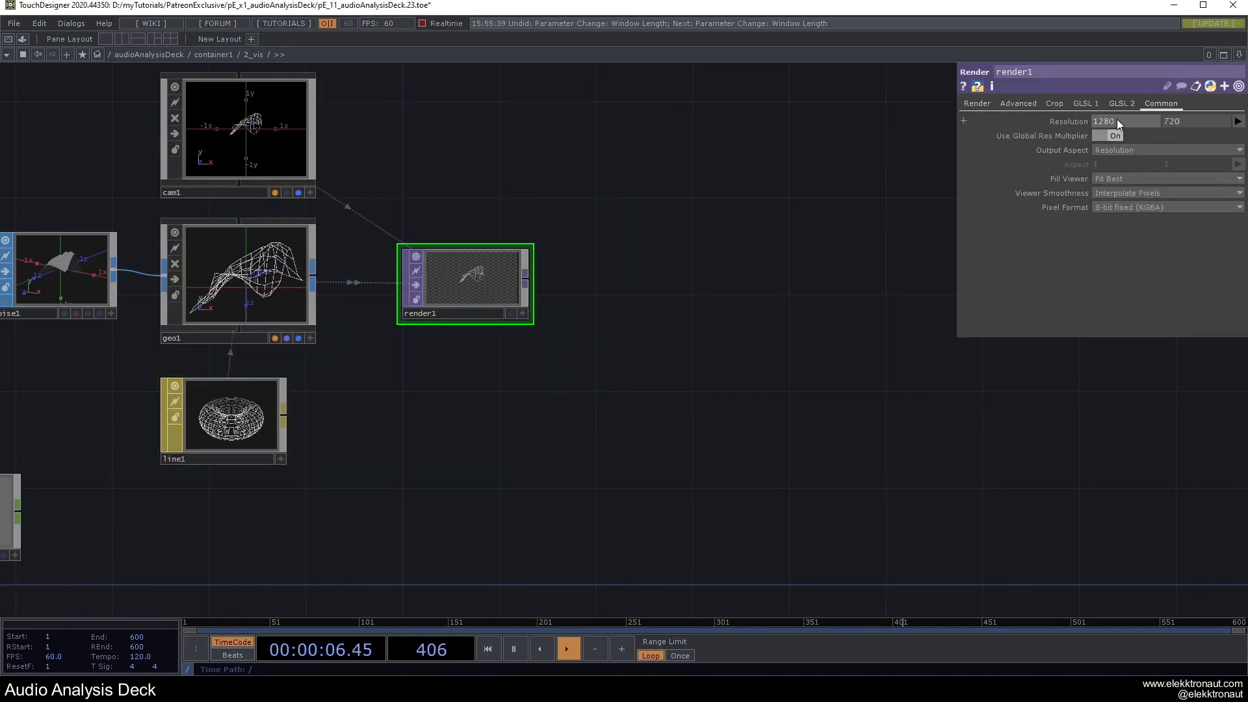
Set render1's resolution to me.parent().width and me.parent().height.
drag(1203, 123, 726, 119)
text(me.parent().width)
key(Return)
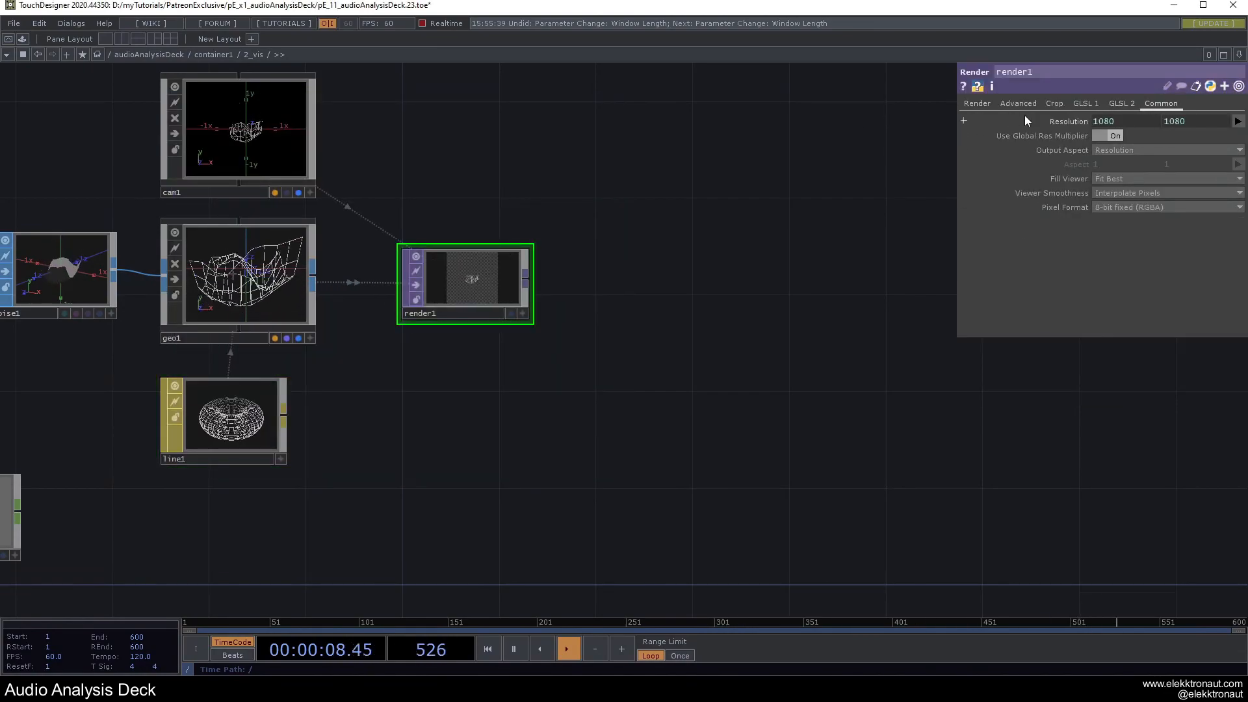
click(1064, 122)
text(height)
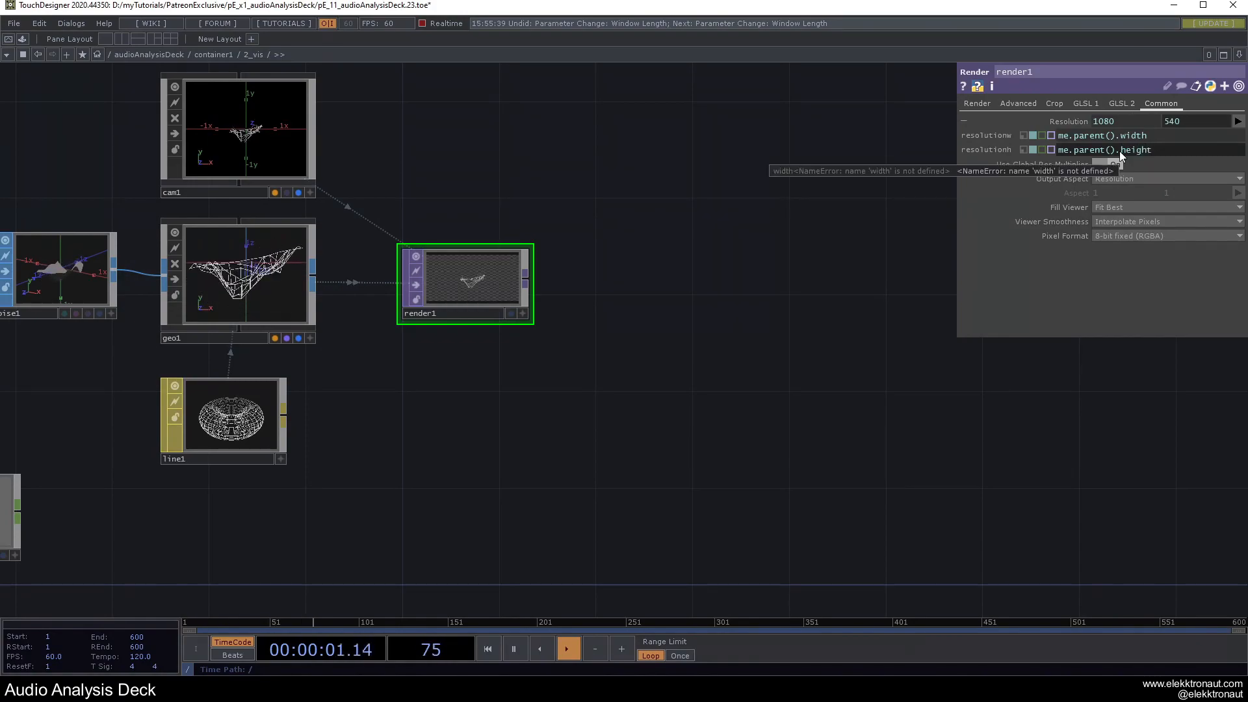
key(Return)
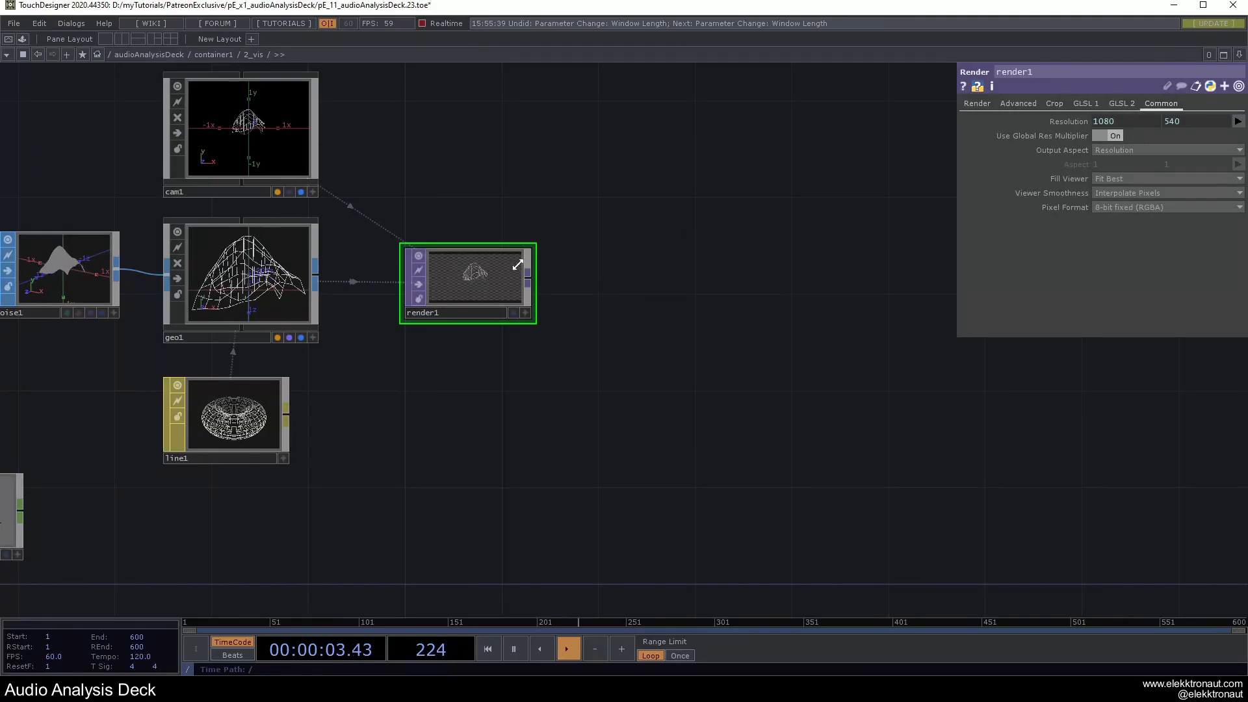
Append a Null TOP after render1 and name it bg.
key(ctrl+alt+n)
click(789, 281)
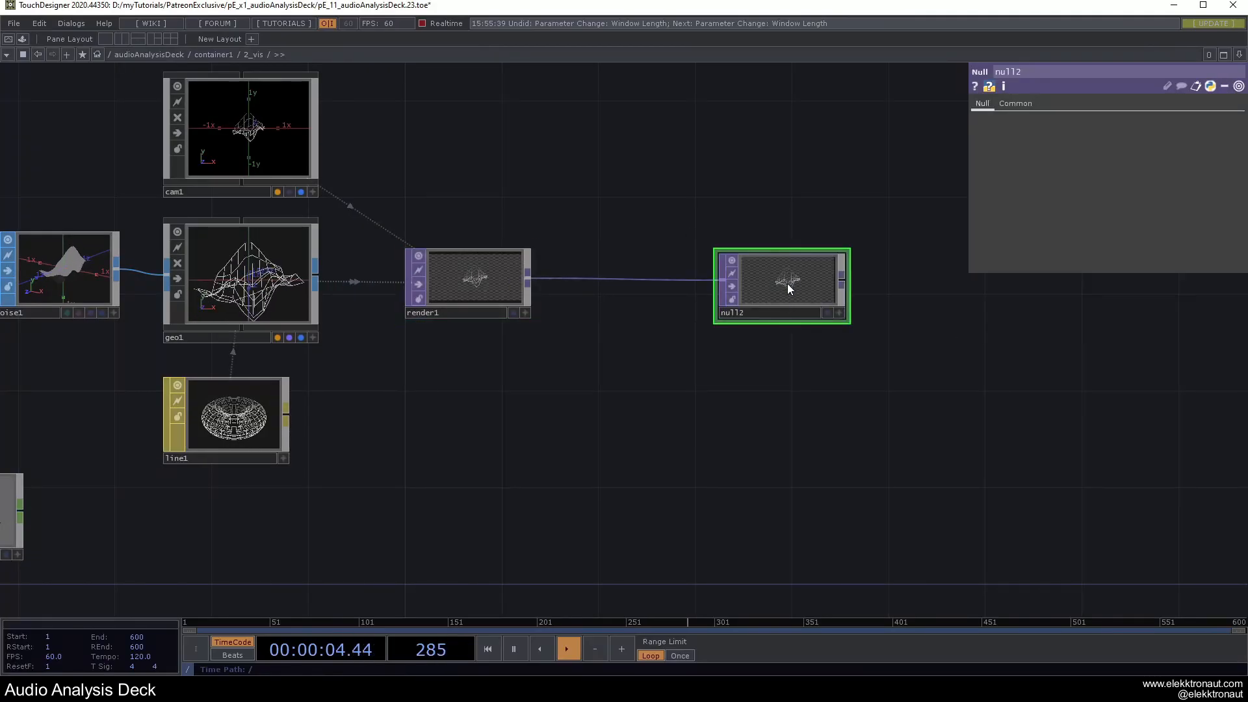
click(766, 312)
text(bg)
key(Return)
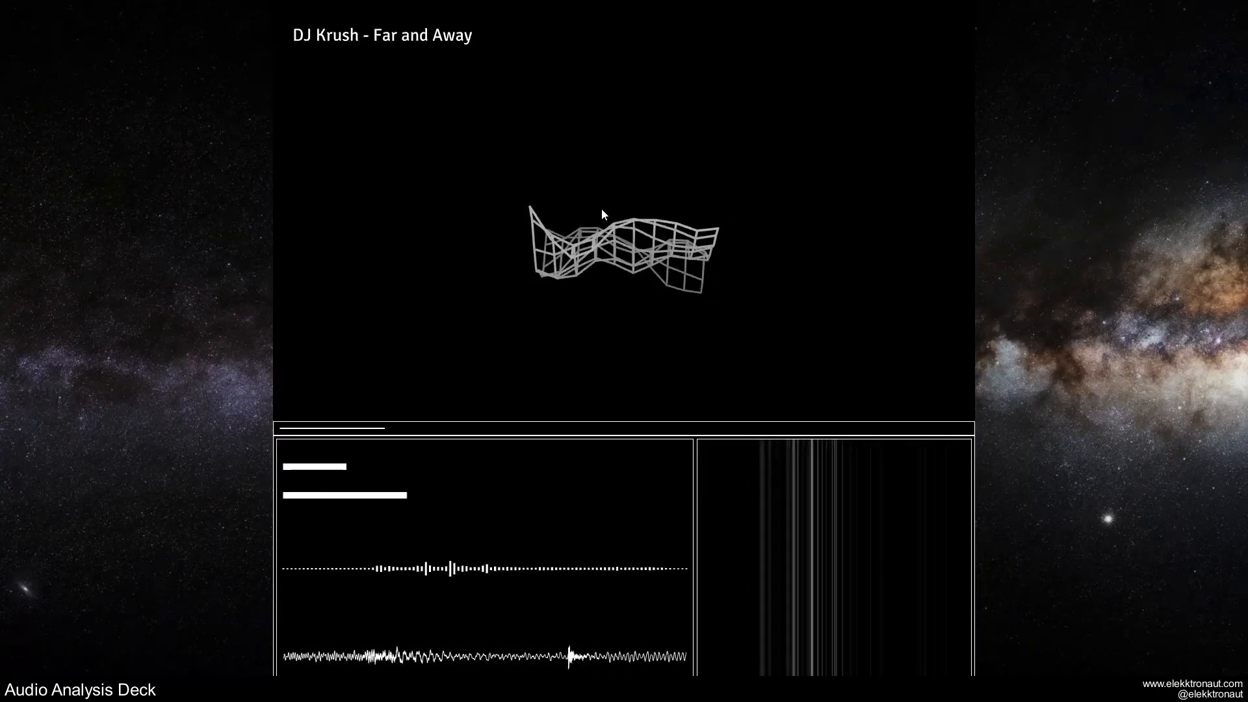
key(Escape)
drag(504, 374, 740, 390)
click(551, 355)
Link null1's chan1 to noise1's Translate Z.
right_click(507, 273)
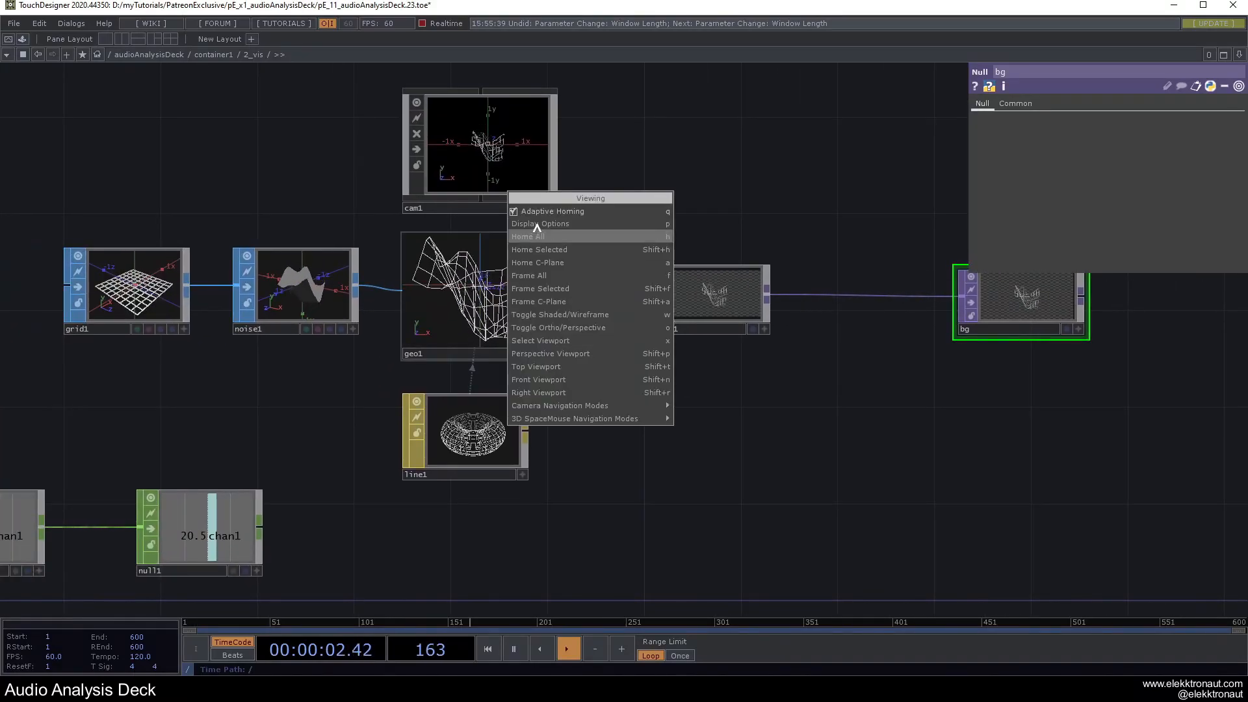
click(535, 213)
drag(507, 299, 520, 352)
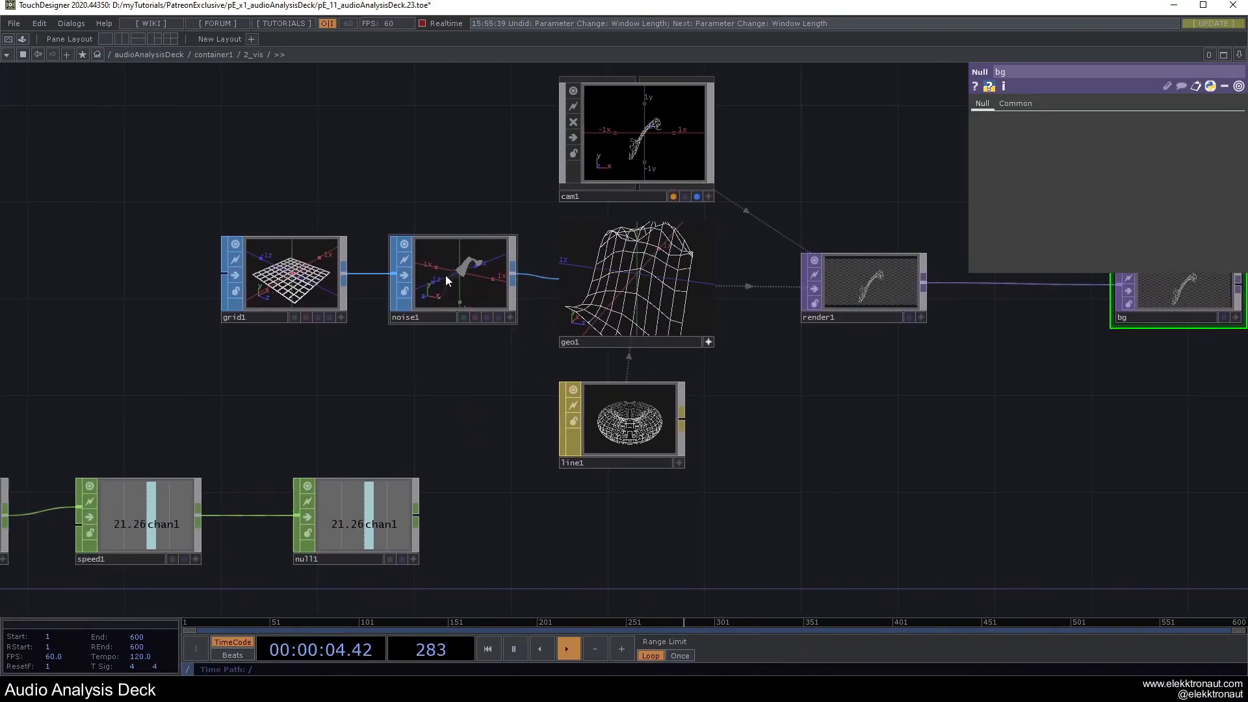
click(445, 279)
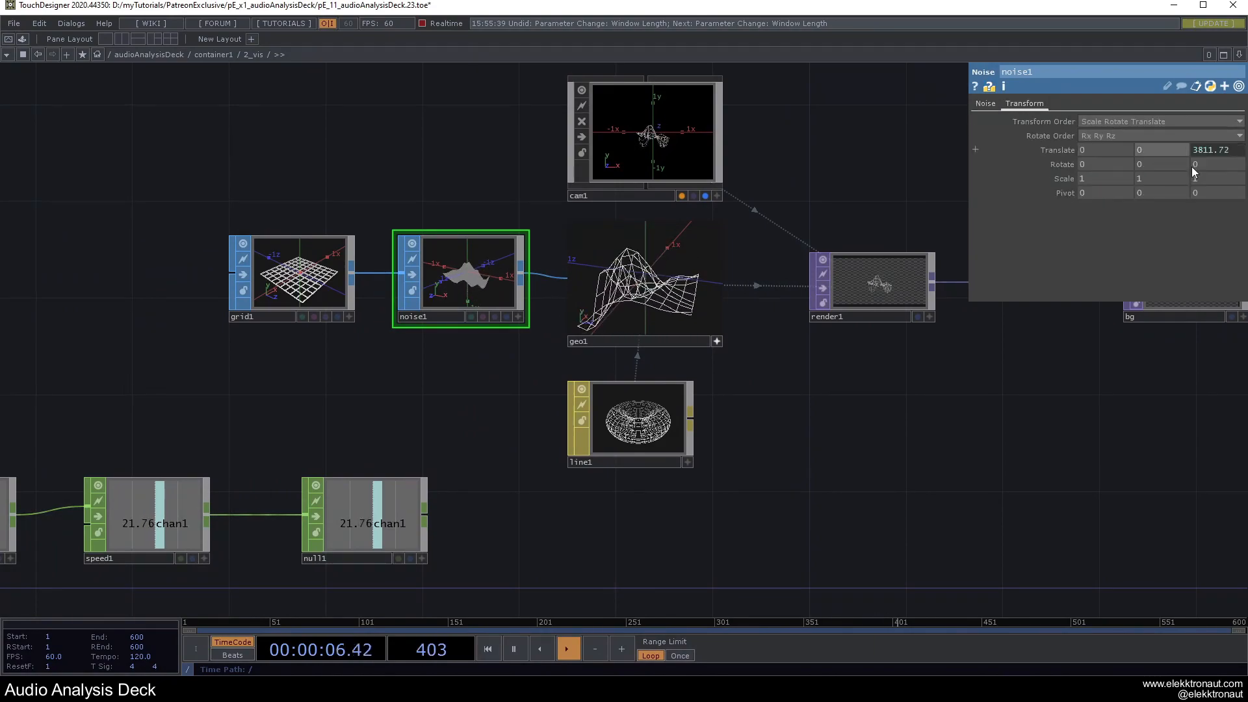
drag(592, 511, 701, 494)
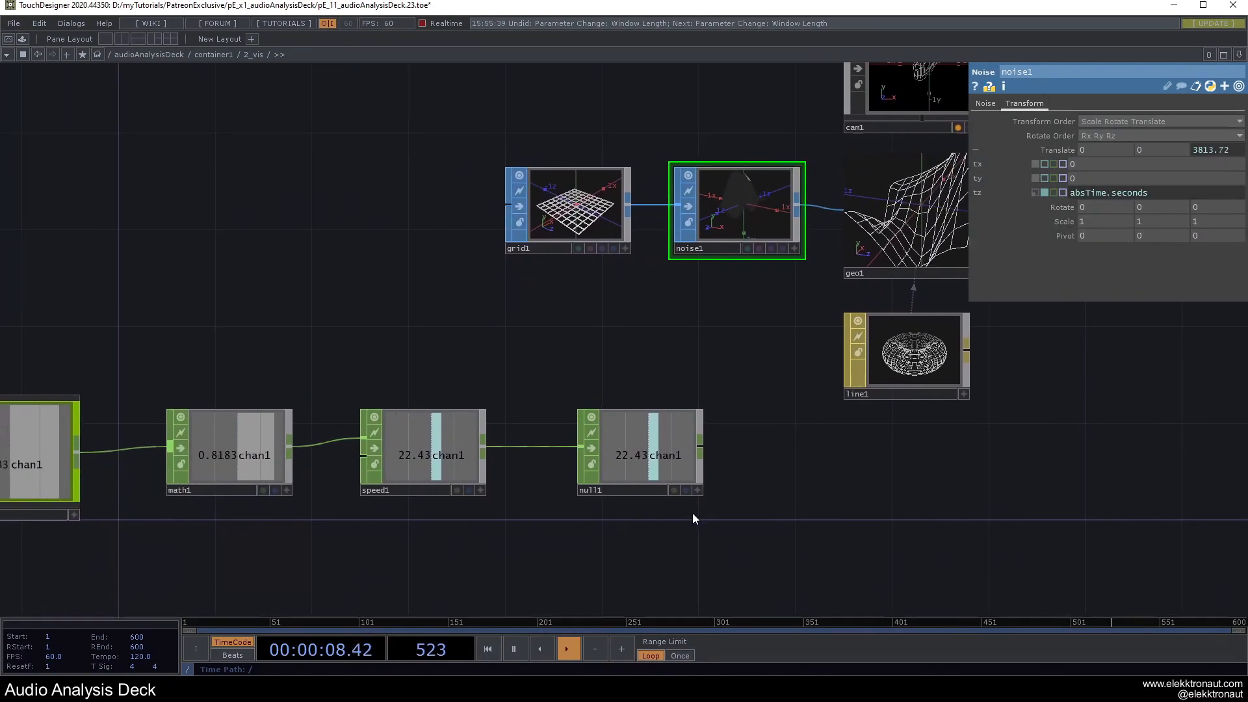
click(704, 487)
drag(638, 441, 1215, 154)
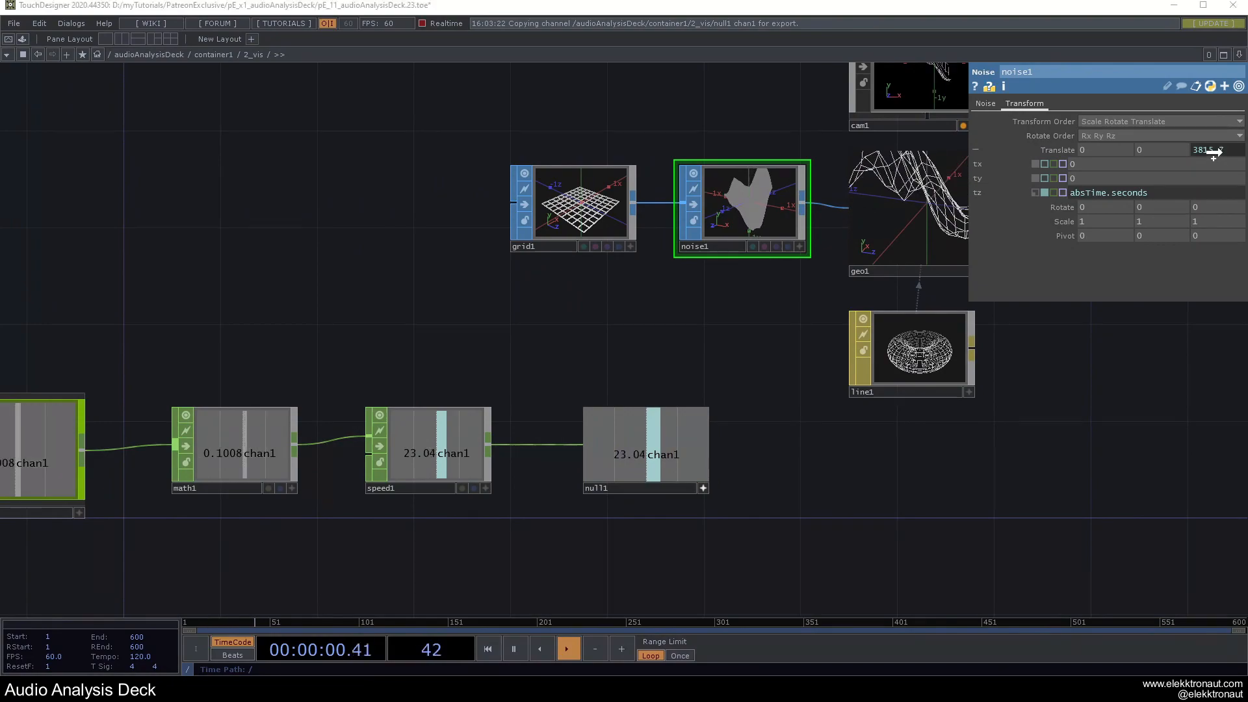
Turn audioNormalized's Audio Filter off.
scroll(744, 263, down, 6)
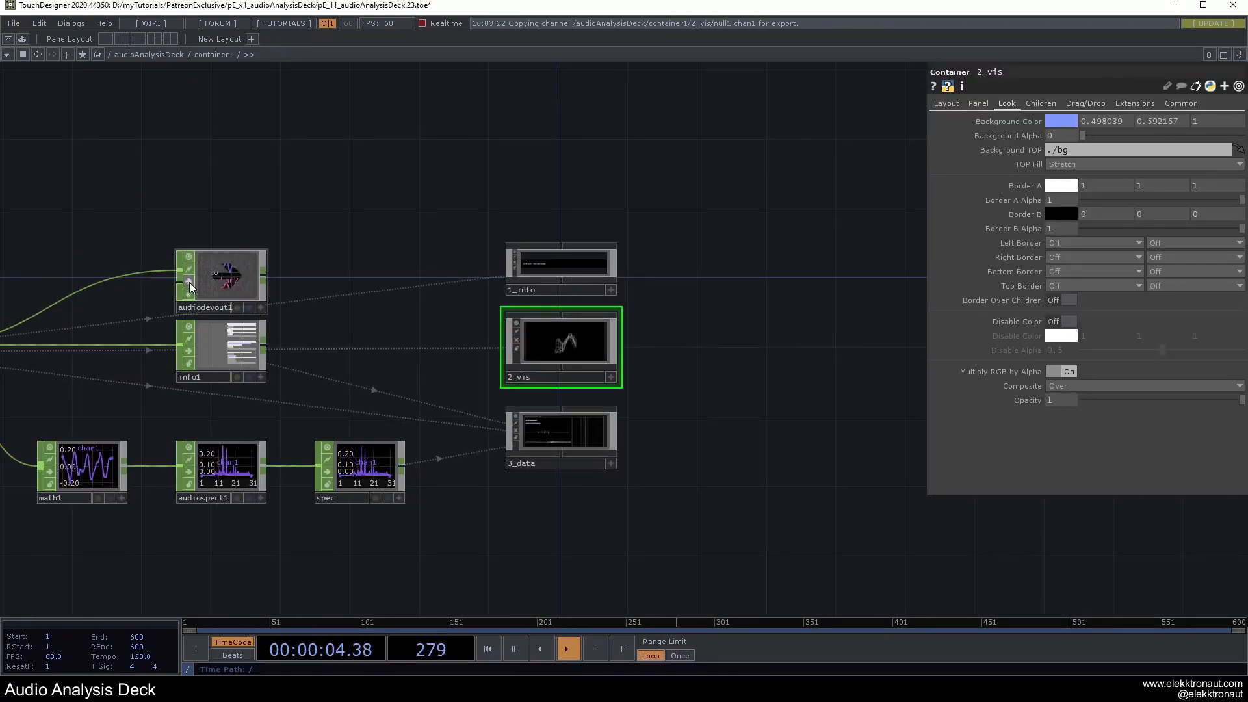
scroll(579, 336, up, 5)
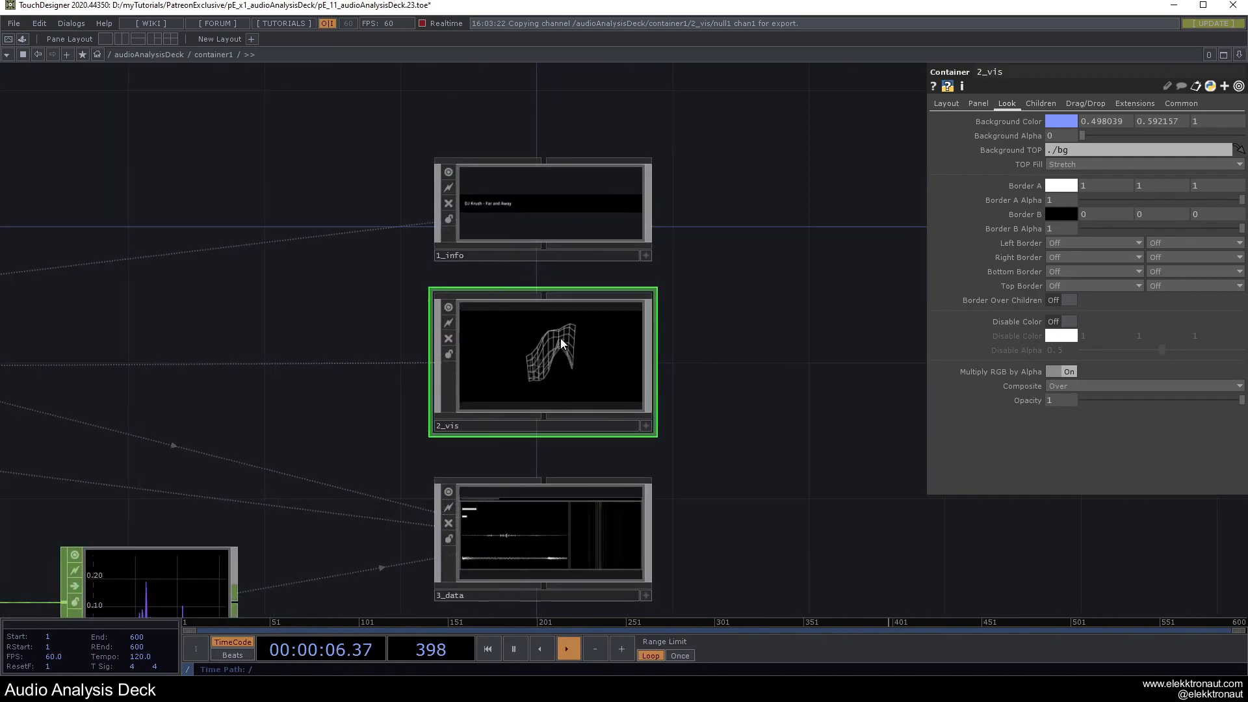
drag(682, 485, 752, 401)
scroll(628, 302, up, 3)
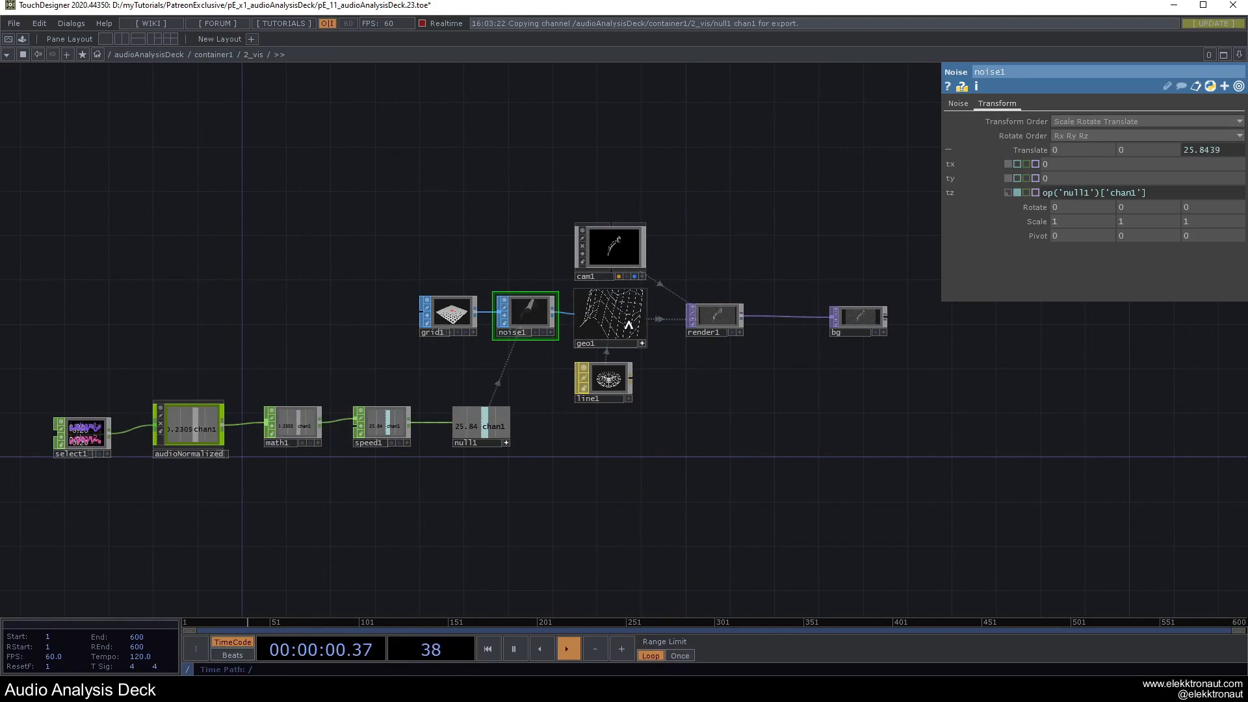
drag(675, 378, 802, 377)
click(314, 416)
drag(275, 401, 127, 438)
scroll(590, 267, up, 5)
click(1110, 137)
Review math1 and null1 settings and reframe the network around noise1.
drag(843, 276, 895, 186)
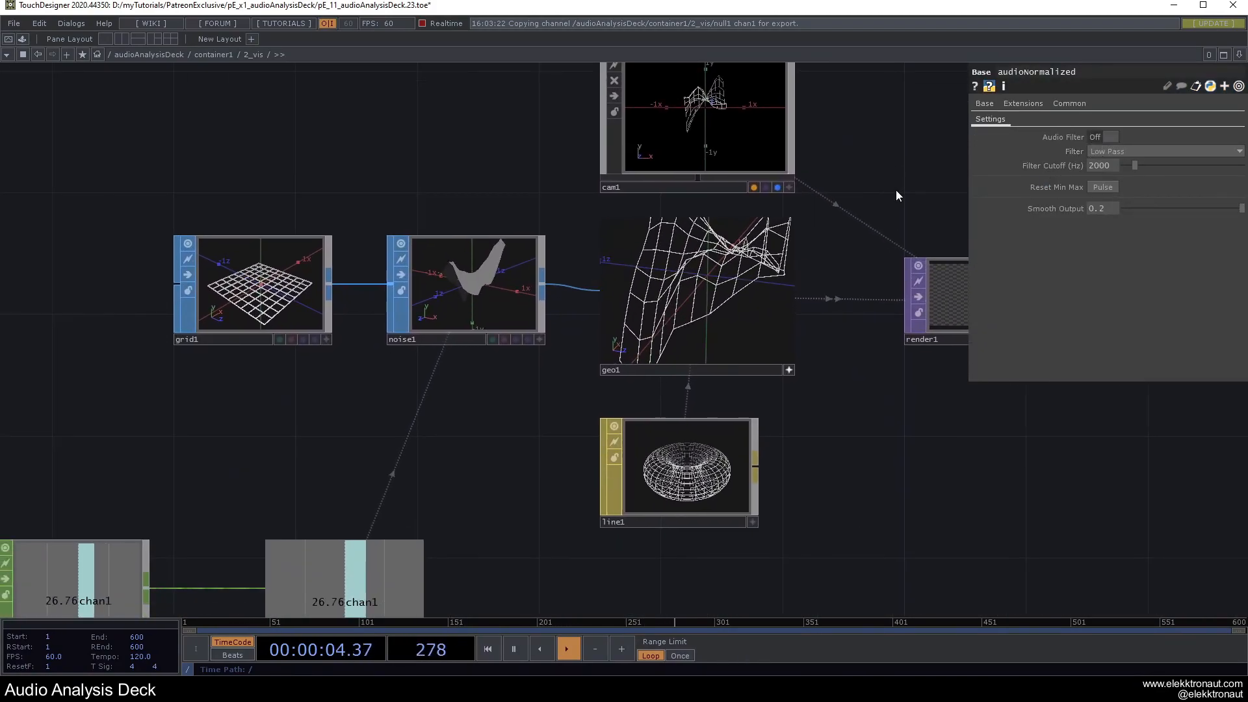
drag(849, 371, 885, 306)
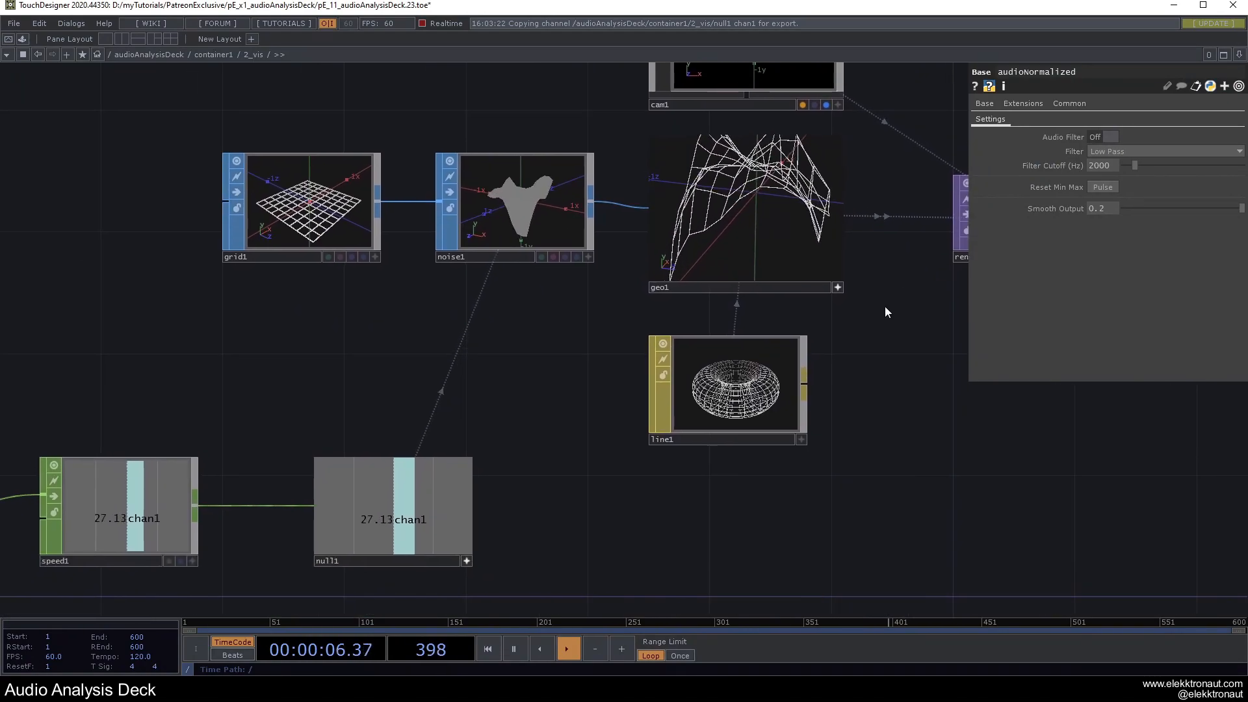
scroll(883, 290, down, 2)
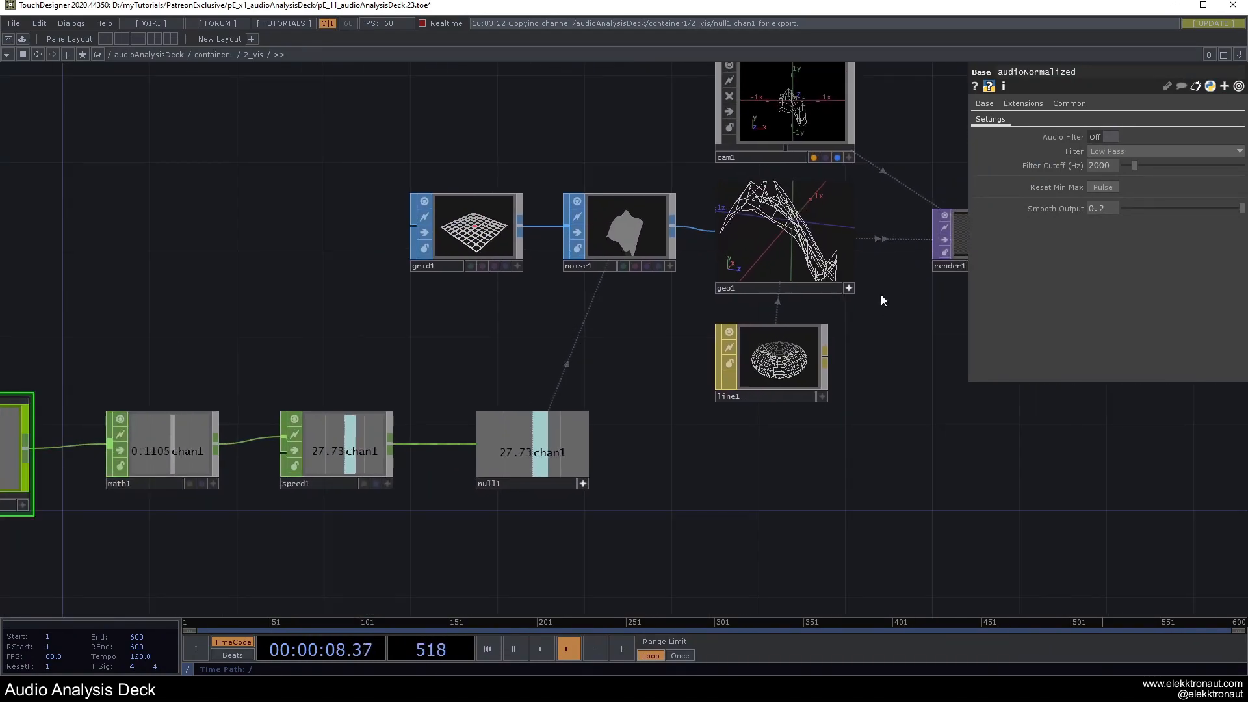
click(165, 460)
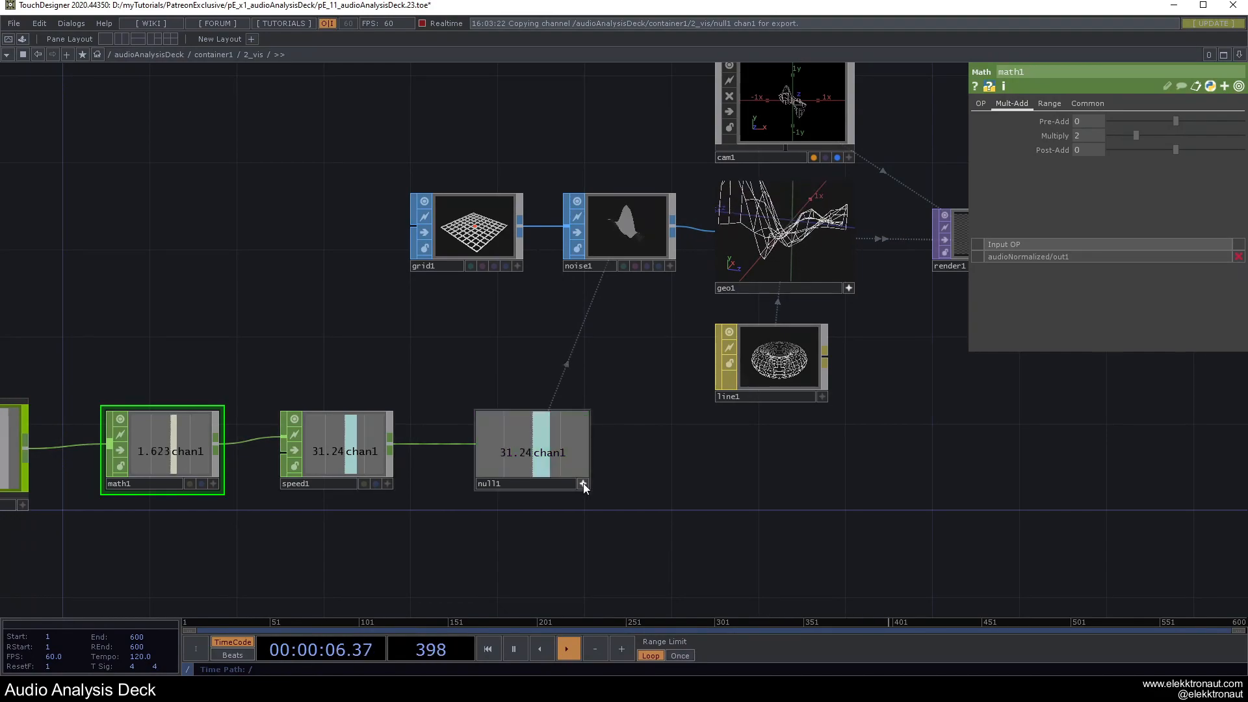
click(552, 454)
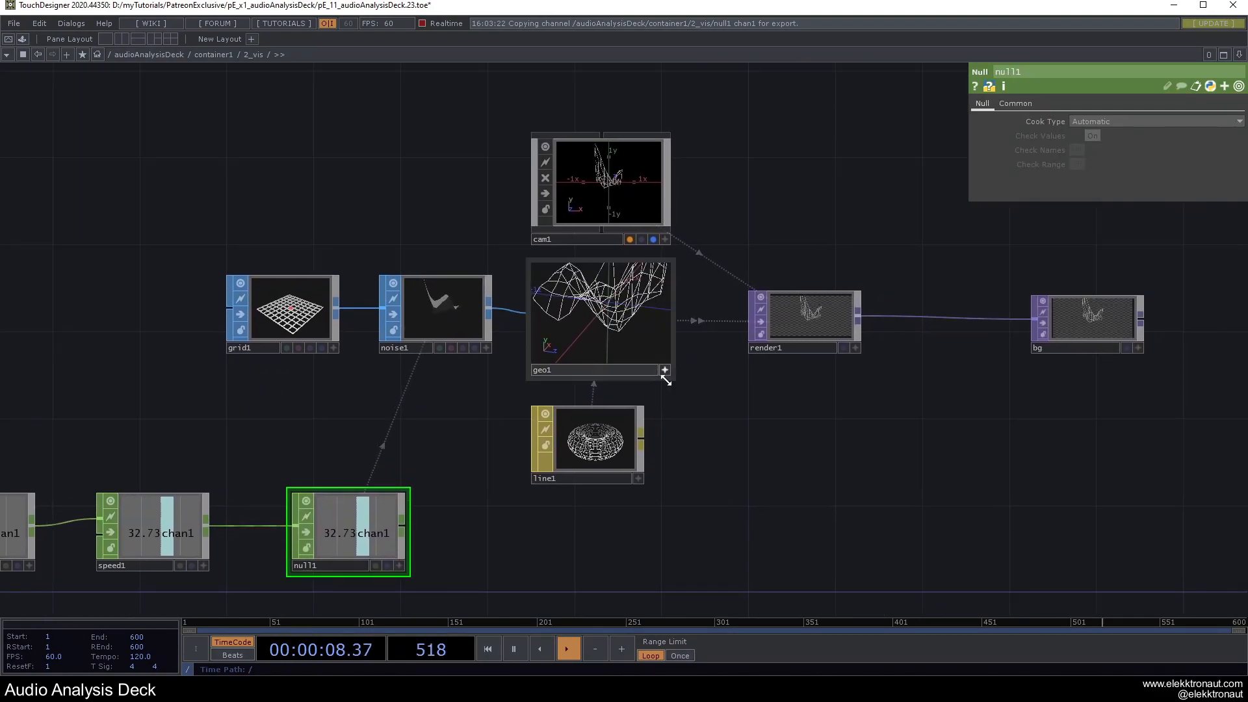
click(665, 370)
drag(724, 384, 652, 500)
scroll(496, 295, up, 6)
scroll(844, 443, down, 2)
scroll(844, 442, down, 5)
drag(844, 443, 682, 361)
scroll(426, 438, up, 5)
Set noise1's Amplitude to 0.7 and view the mesh from above through cam1.
click(427, 434)
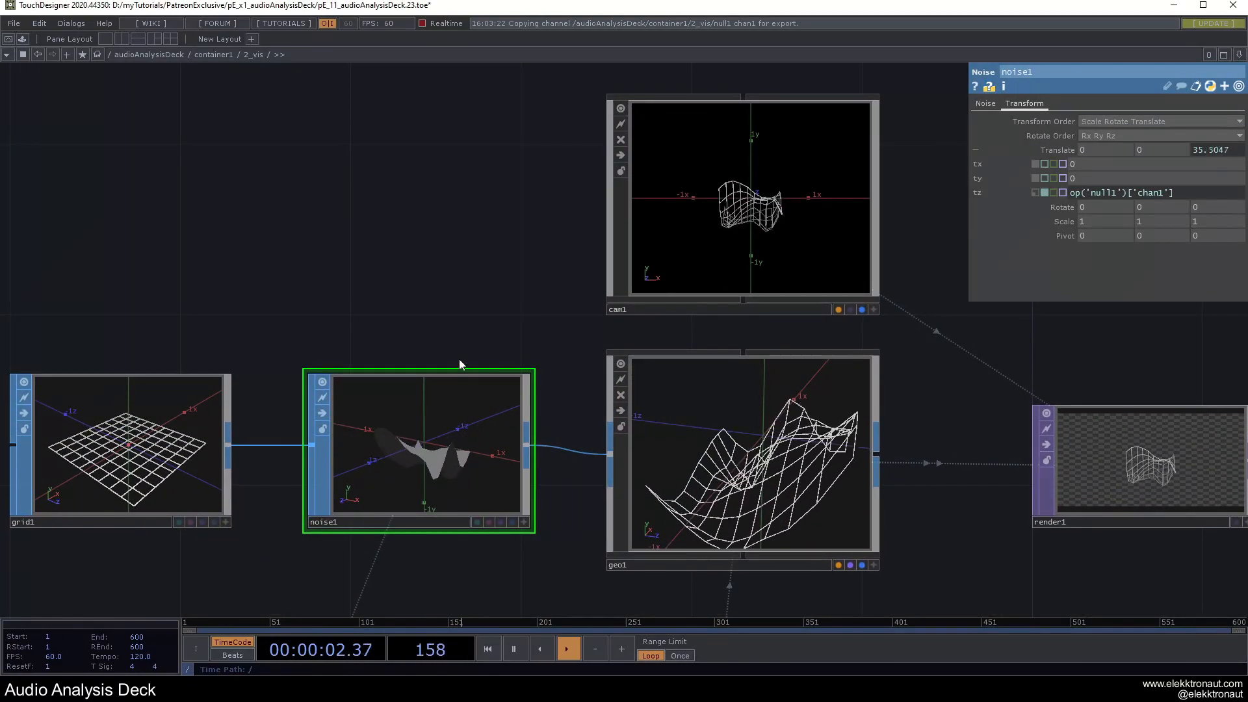
click(987, 104)
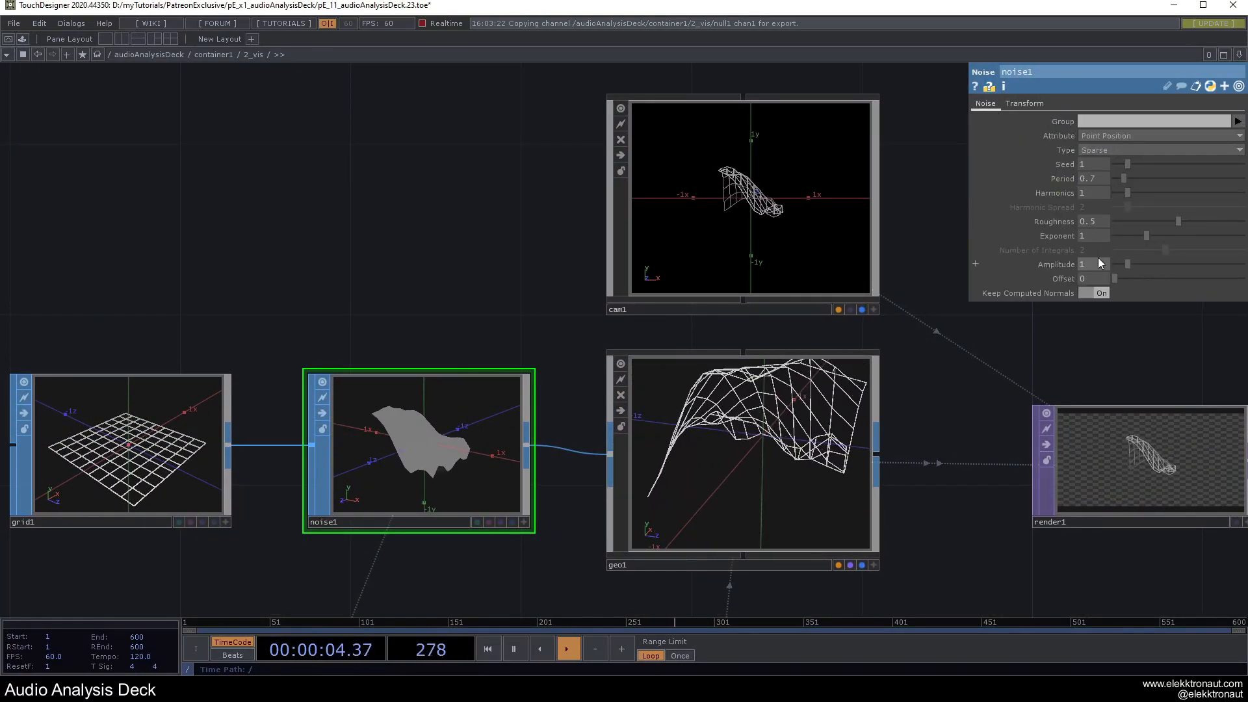
text(.7)
drag(456, 218, 339, 288)
scroll(749, 325, up, 3)
scroll(749, 325, up, 1)
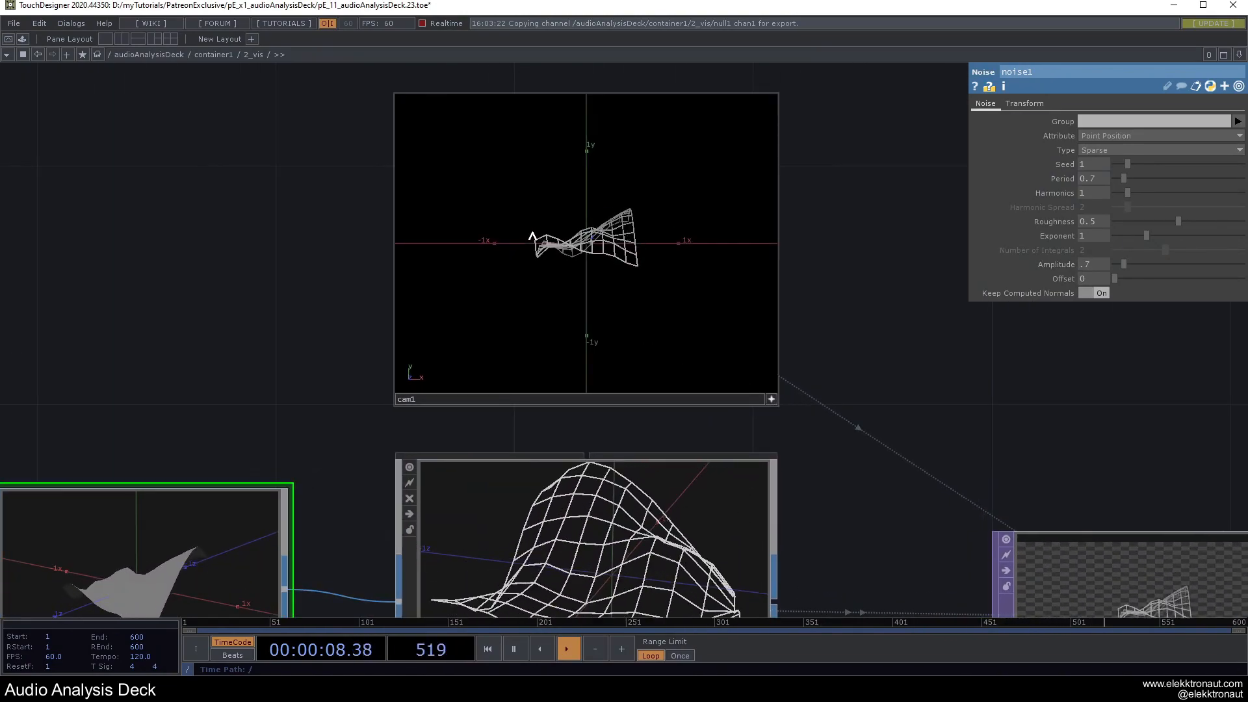
drag(542, 264, 576, 286)
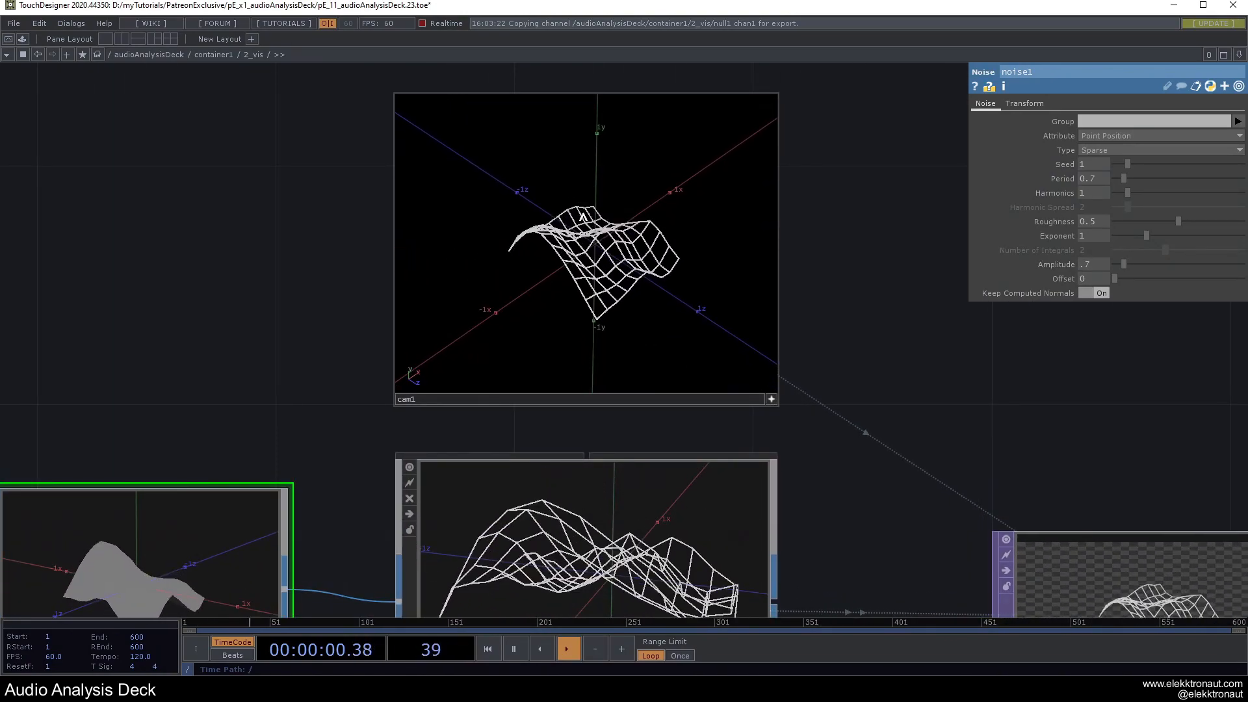
scroll(764, 279, down, 6)
Show bg's render as the network background and toggle cam1's live viewer off and on.
click(946, 374)
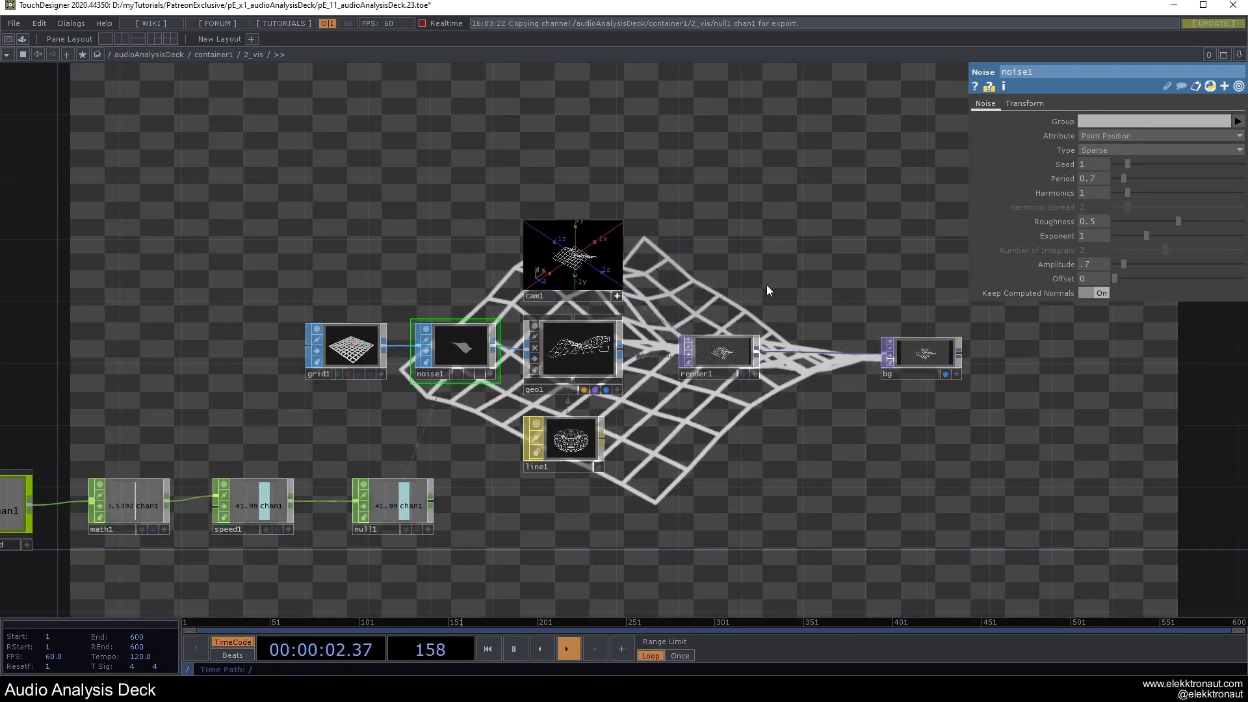
scroll(773, 289, up, 3)
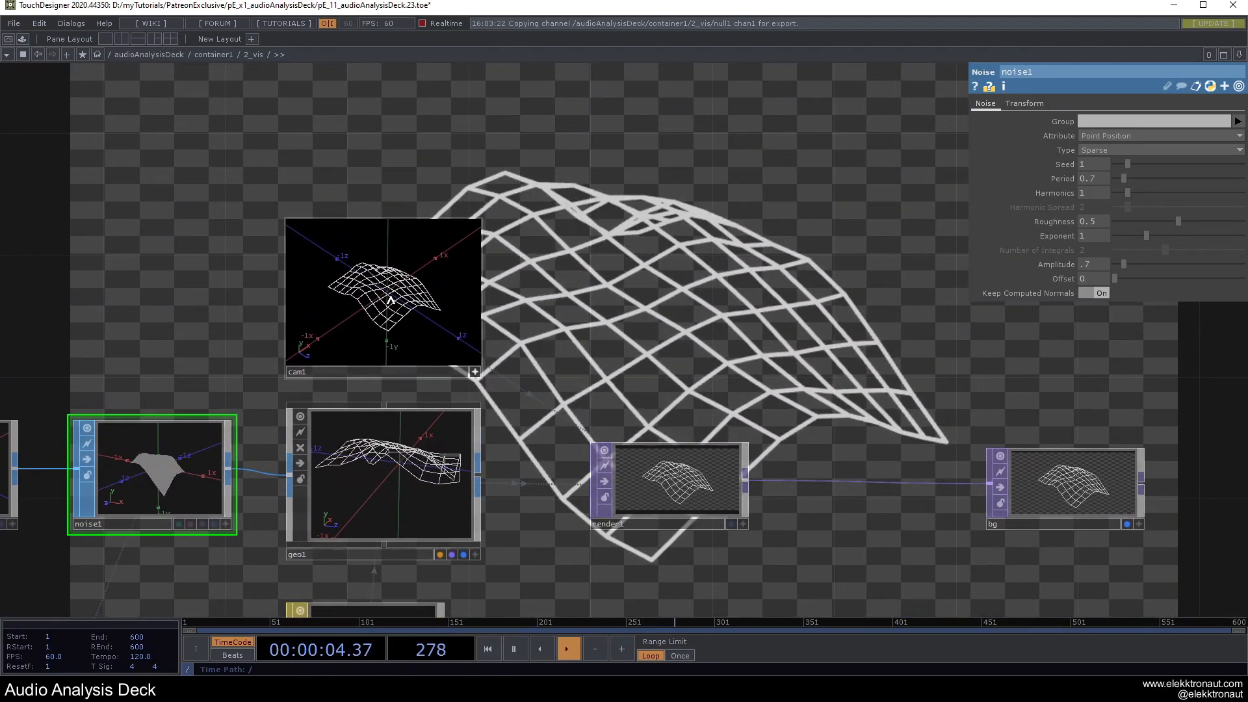
click(473, 373)
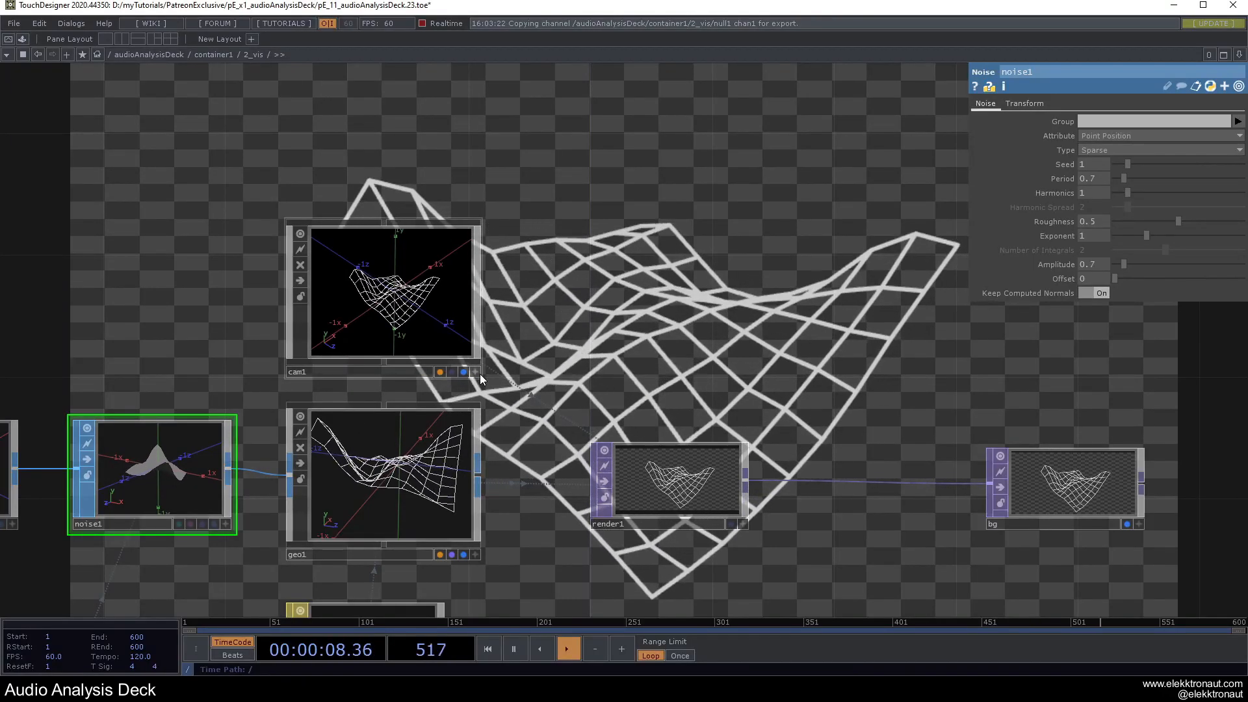
click(475, 372)
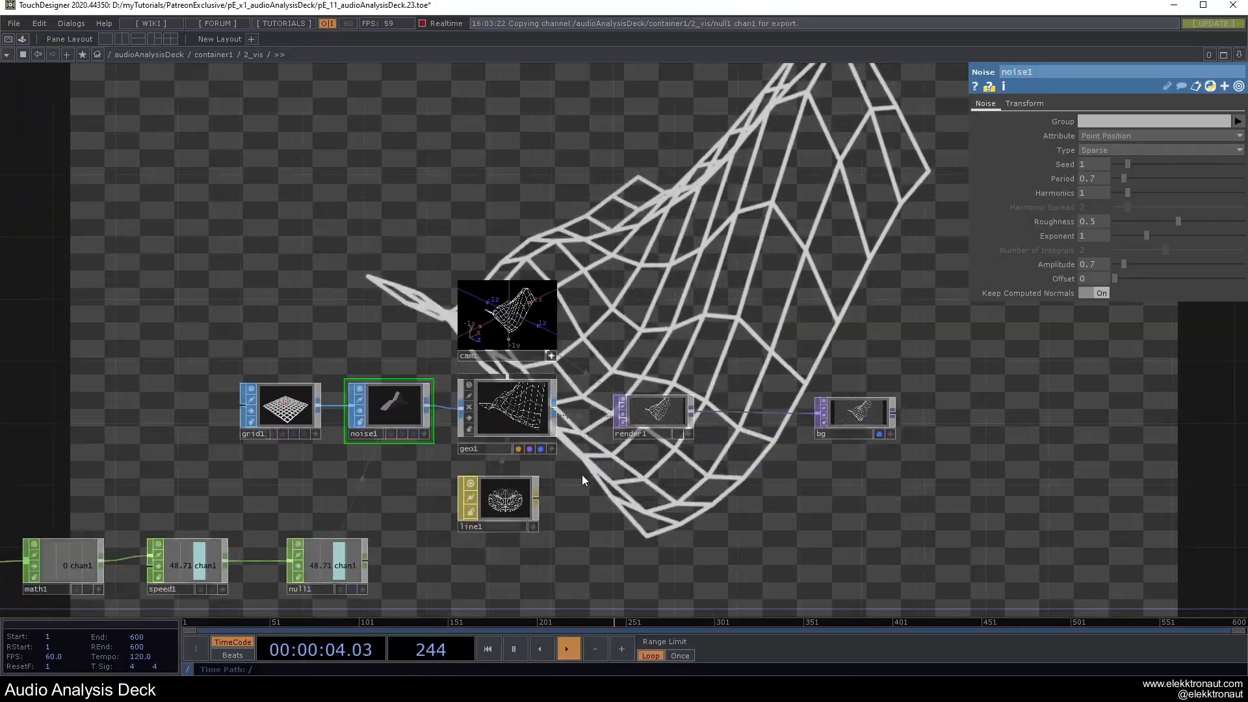
On line1, set Line Near Color to white (1 1 1) and brighten Line Far Color.
click(508, 504)
scroll(610, 457, up, 3)
drag(611, 456, 479, 366)
click(999, 104)
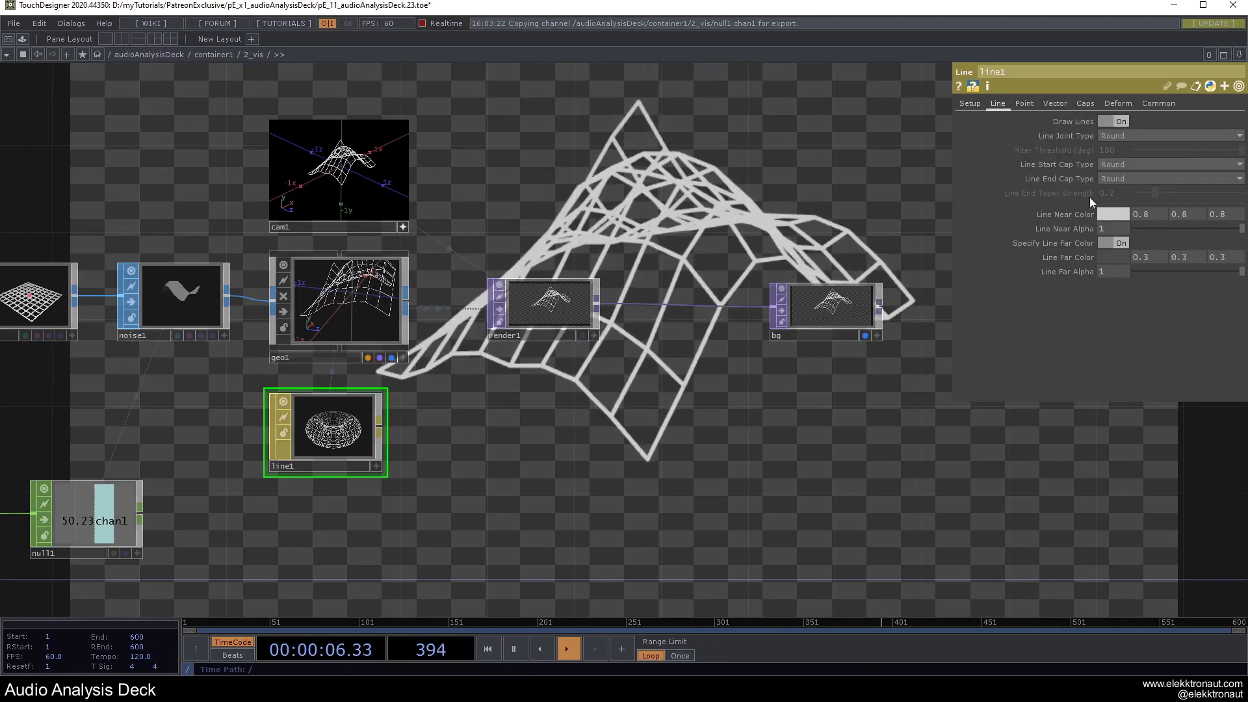
click(1113, 215)
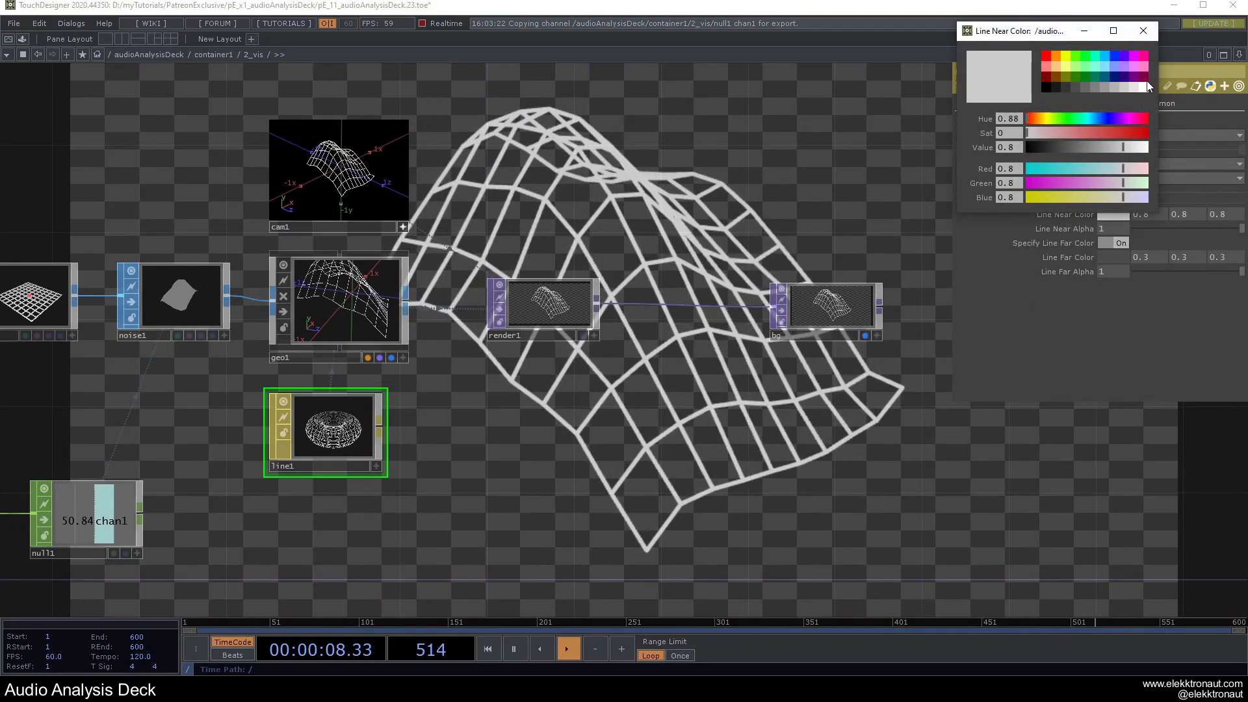
click(1147, 87)
click(1144, 31)
click(1113, 257)
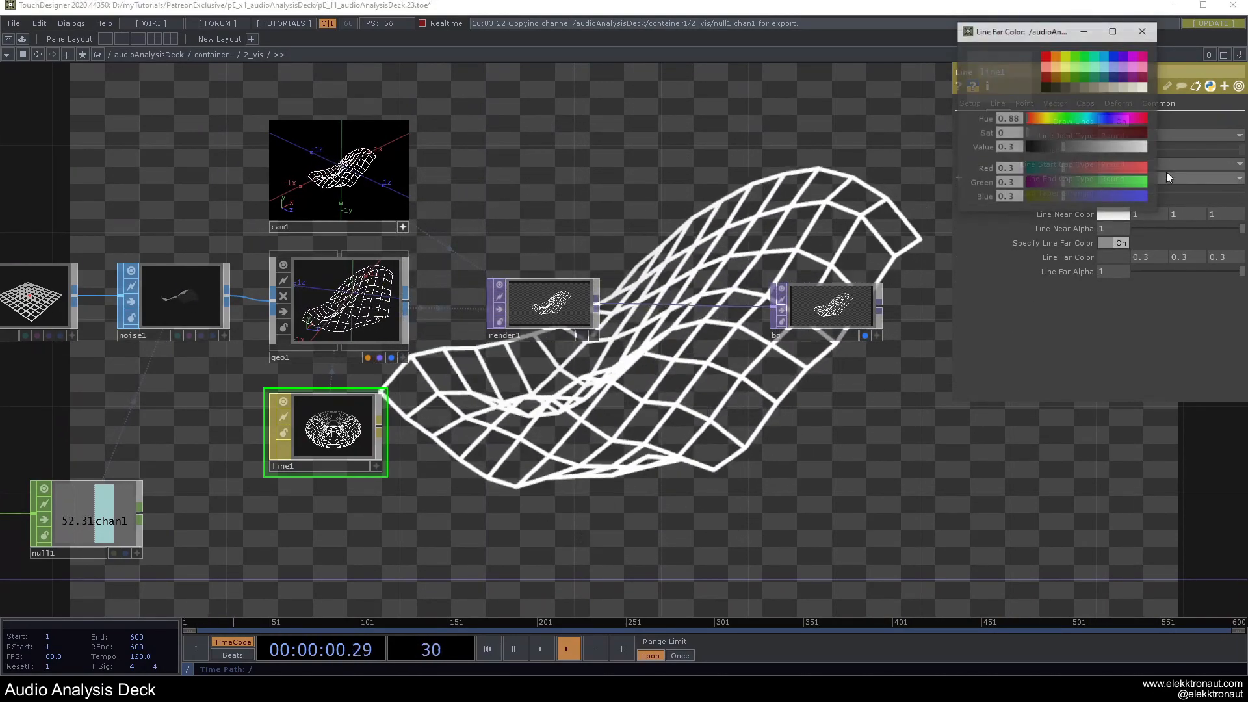
drag(1078, 154, 1141, 187)
click(1143, 31)
Set line1's widths to Width Near 1.3 and Width Far 0.5, then preview in Perform mode.
click(970, 104)
key(F1)
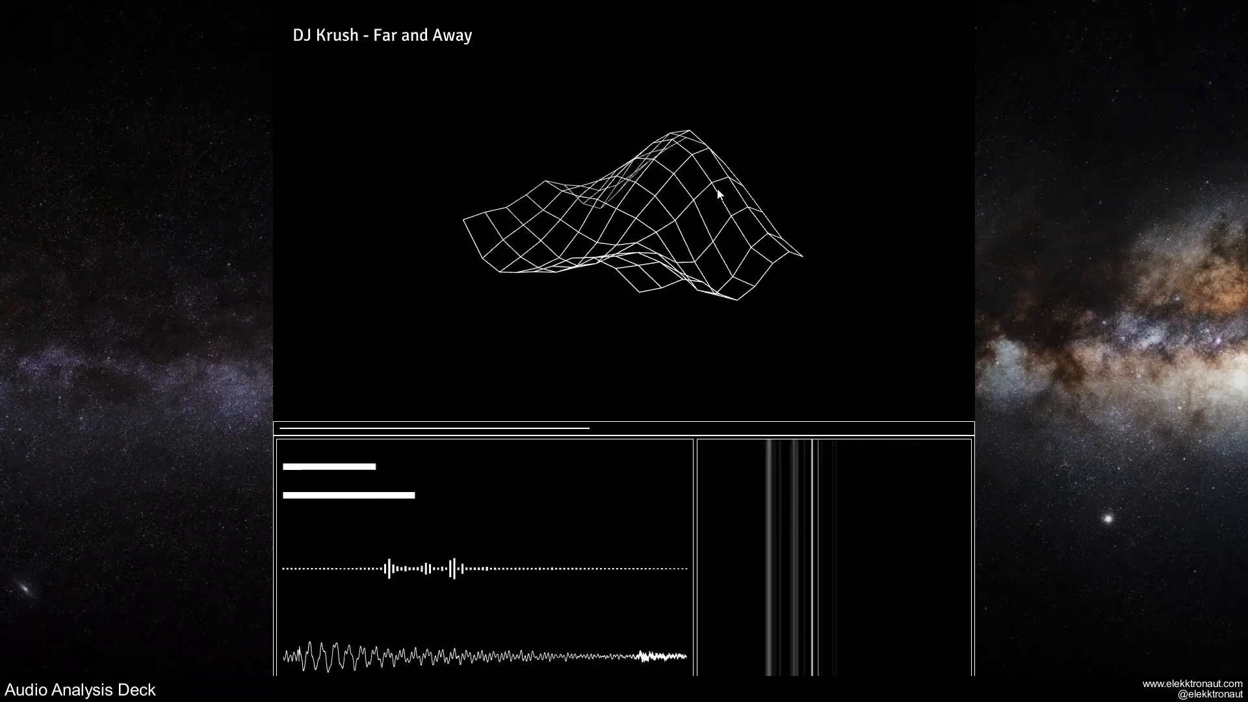
key(Escape)
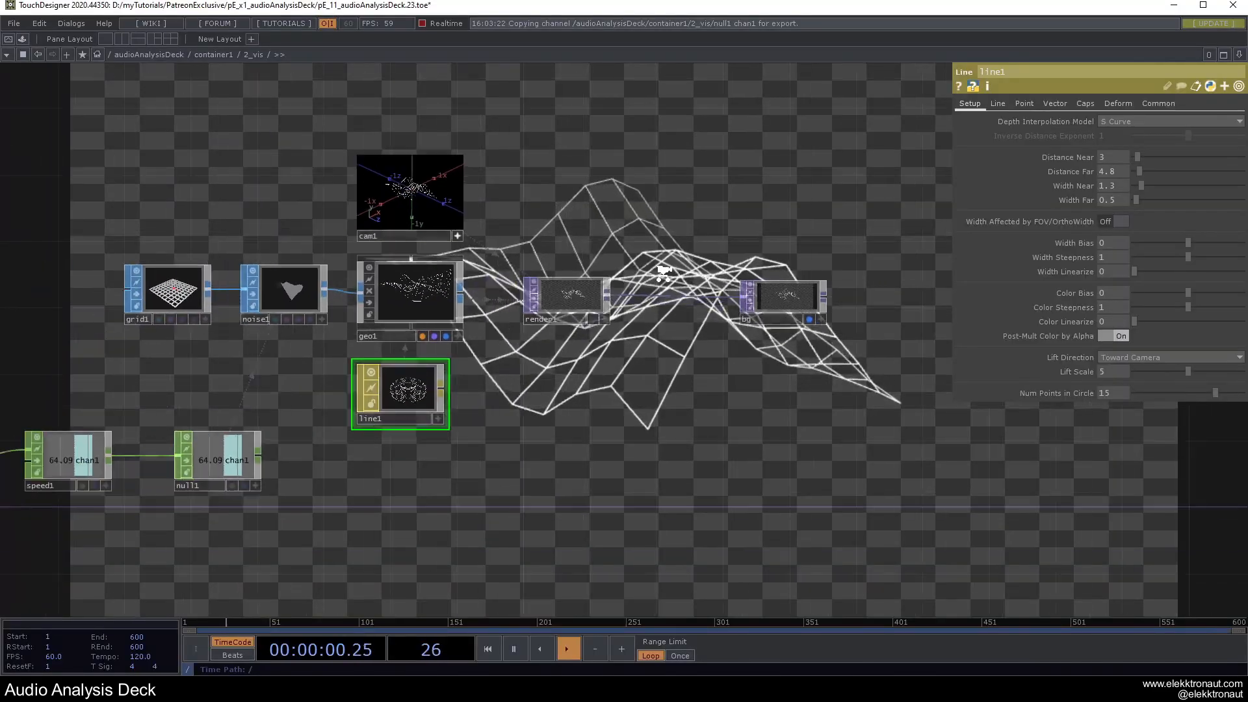
Move the bg operator further right to make room in the network.
drag(505, 345, 794, 346)
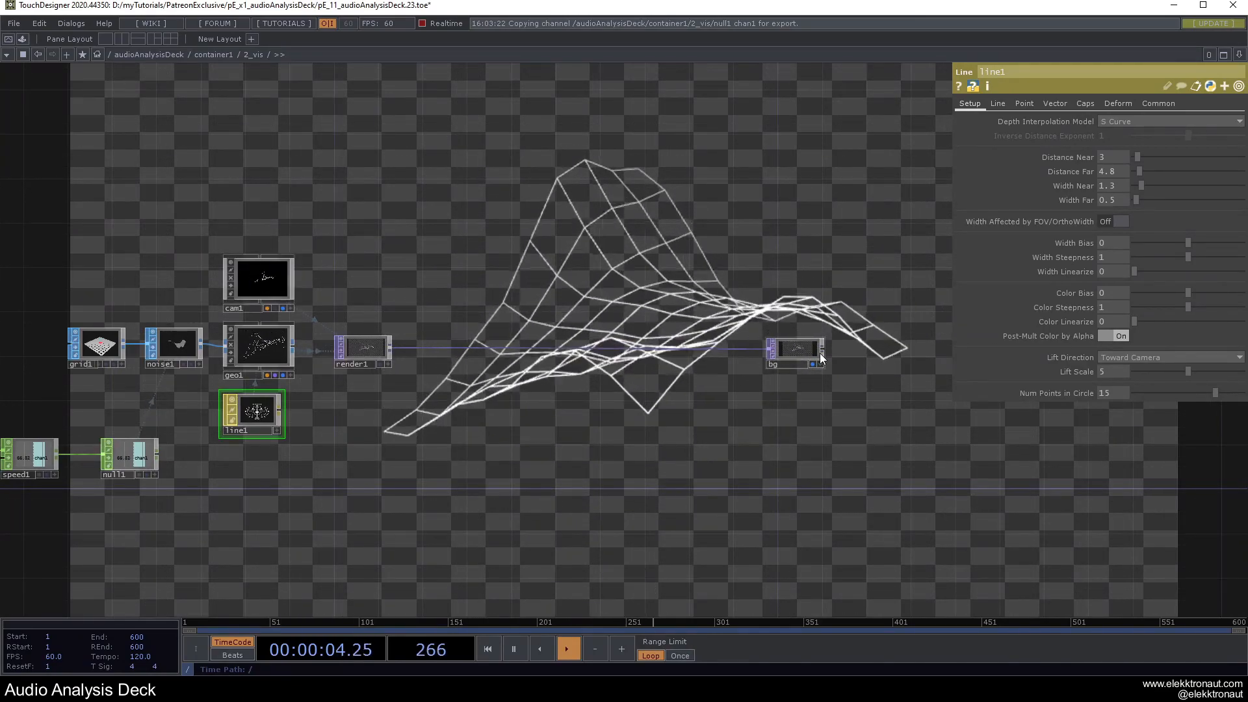
drag(798, 351, 840, 353)
middle_drag(366, 345, 379, 349)
scroll(399, 348, up, 1)
Add feedback1 after render1, followed by level1.
right_click(400, 348)
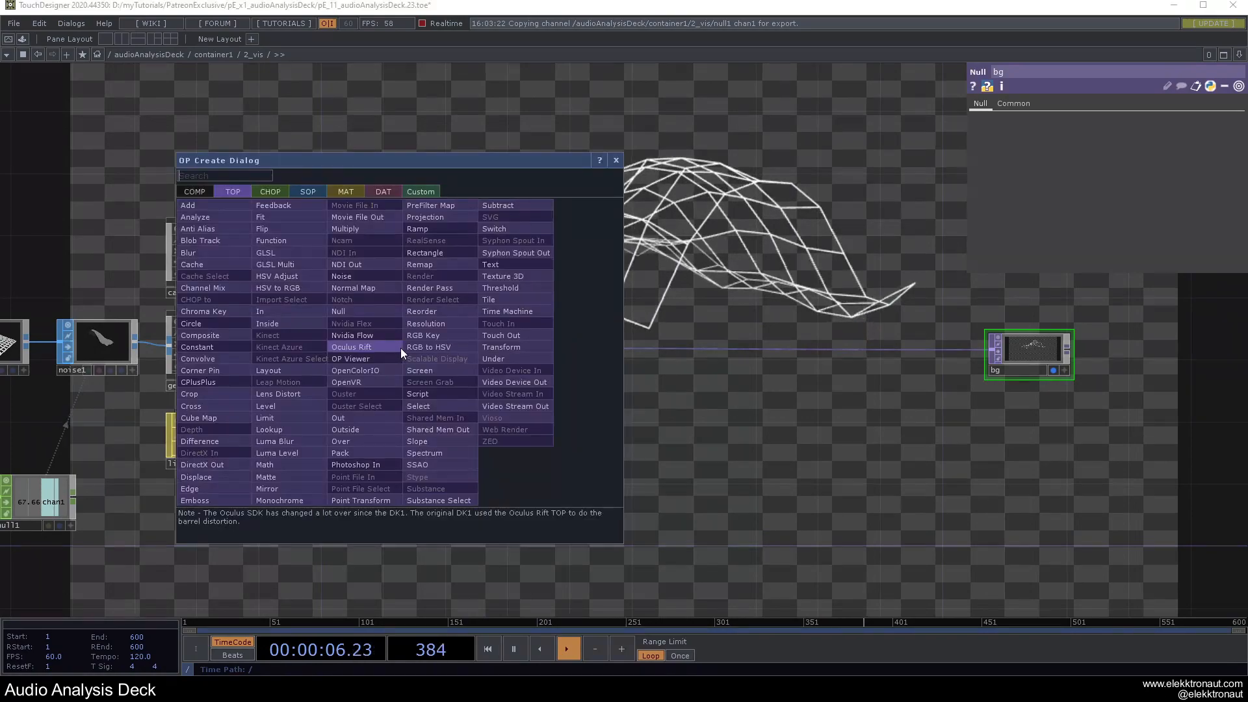
click(274, 215)
click(514, 273)
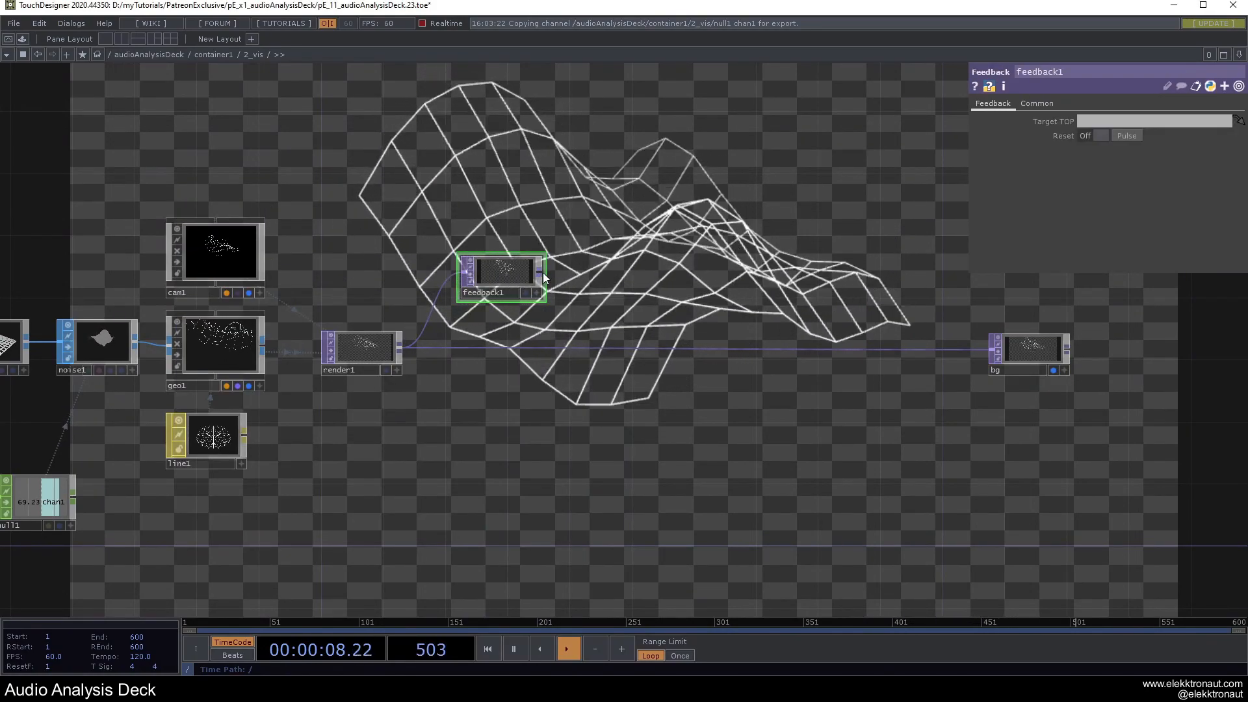
right_click(543, 272)
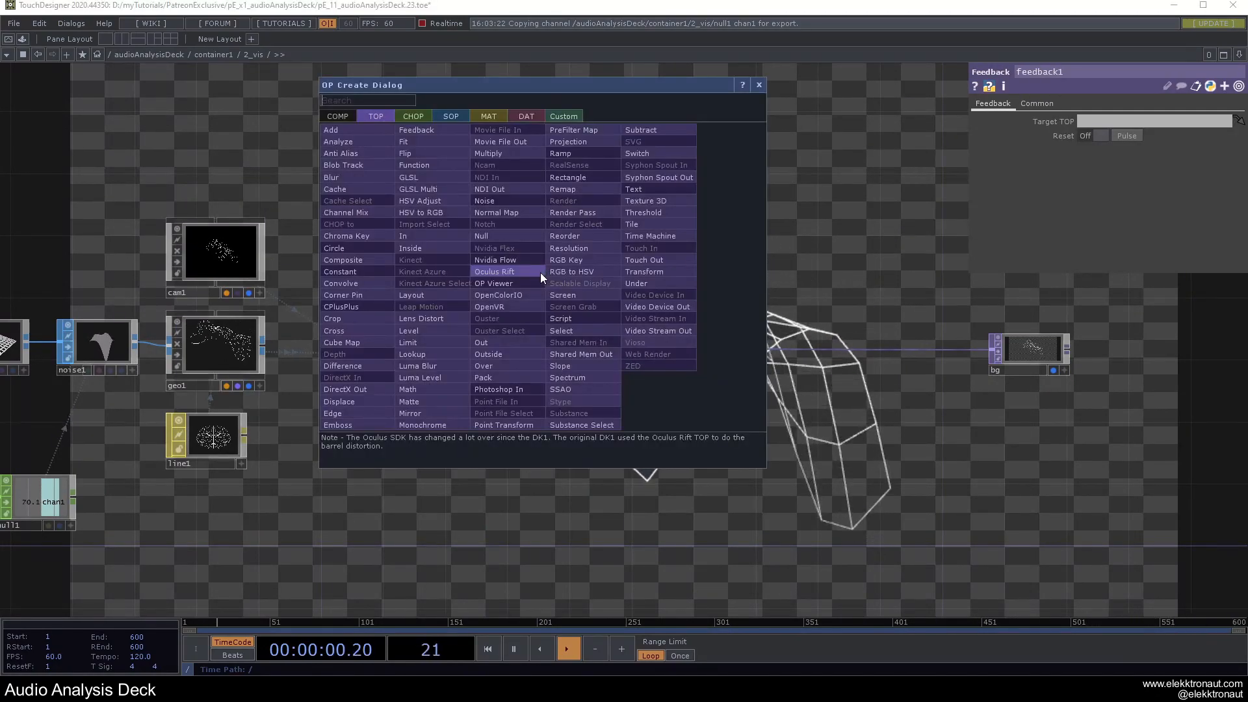
click(411, 338)
click(605, 272)
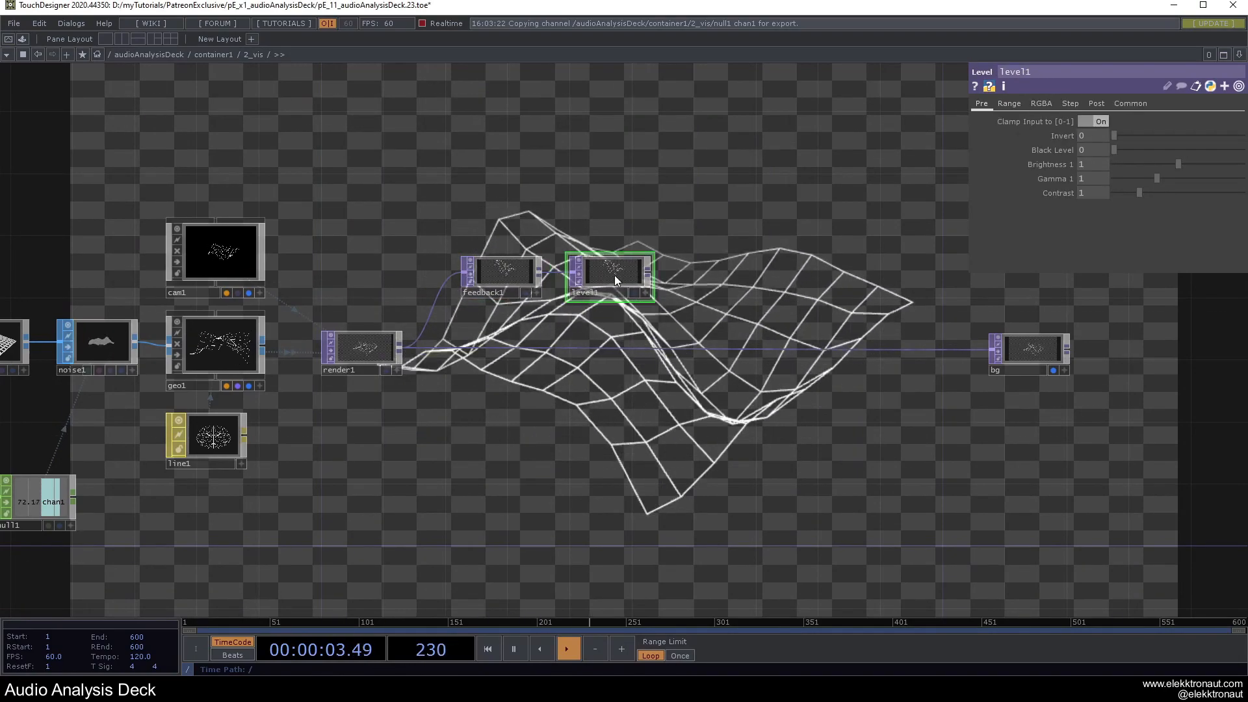
Add transform1 after level1 and insert add1 between render1 and bg.
right_click(648, 272)
text(t)
click(751, 272)
click(722, 273)
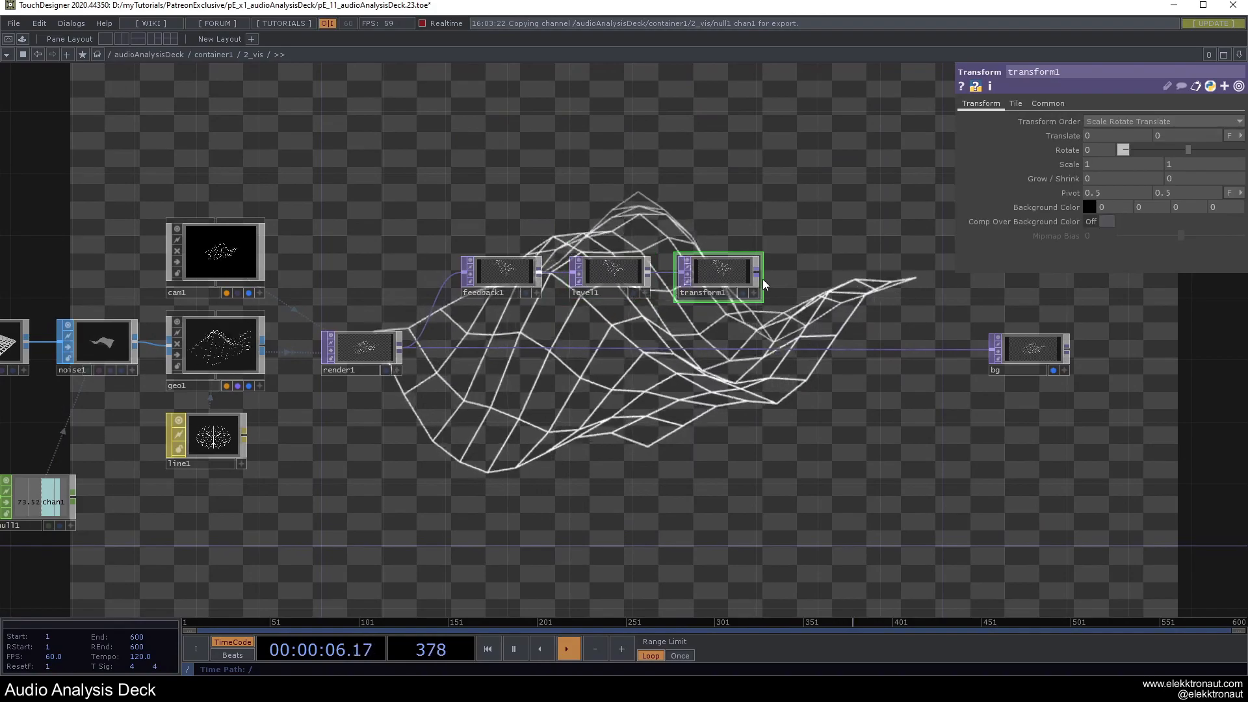
right_click(757, 273)
text(n)
click(572, 131)
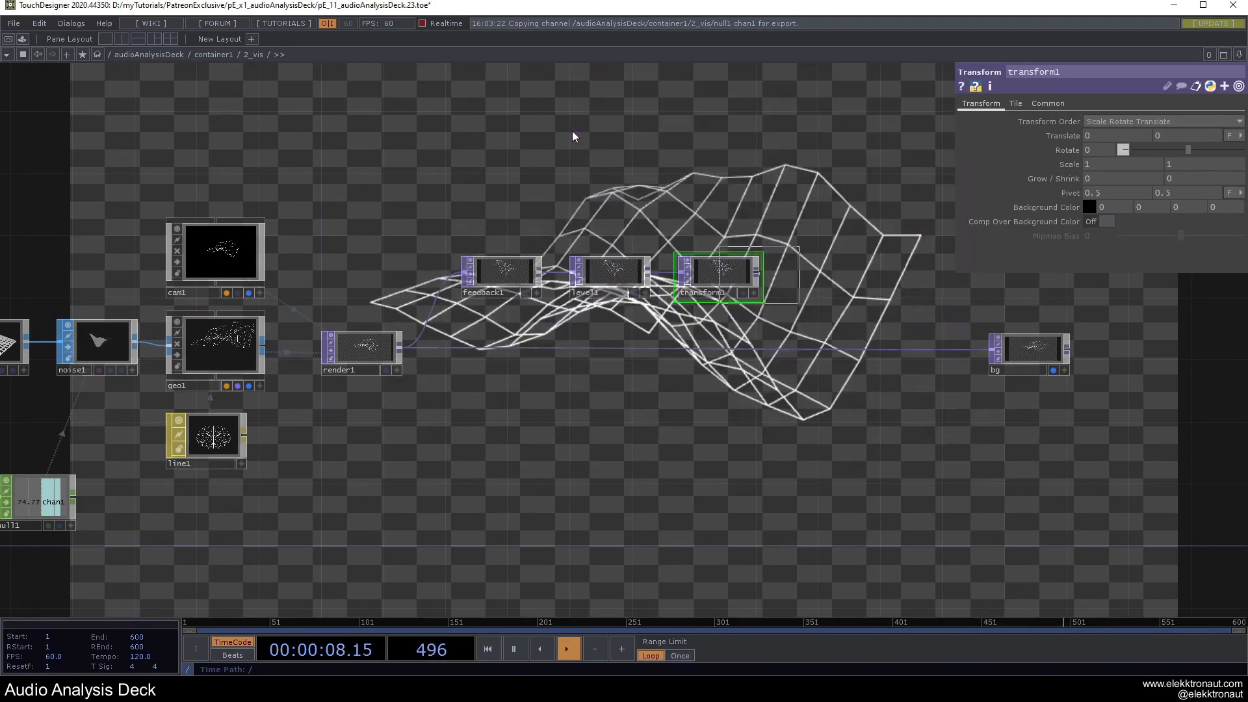
click(845, 354)
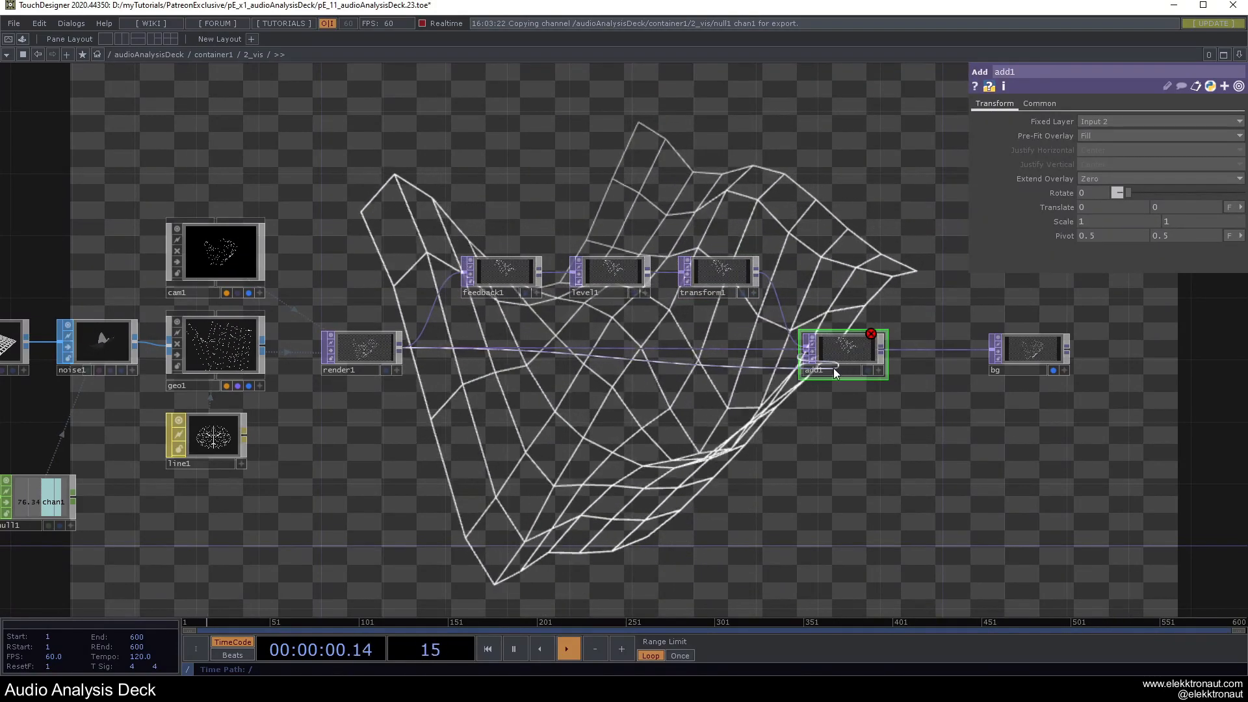
Make add1 the Target TOP of feedback1 to close the feedback loop.
drag(938, 377, 790, 395)
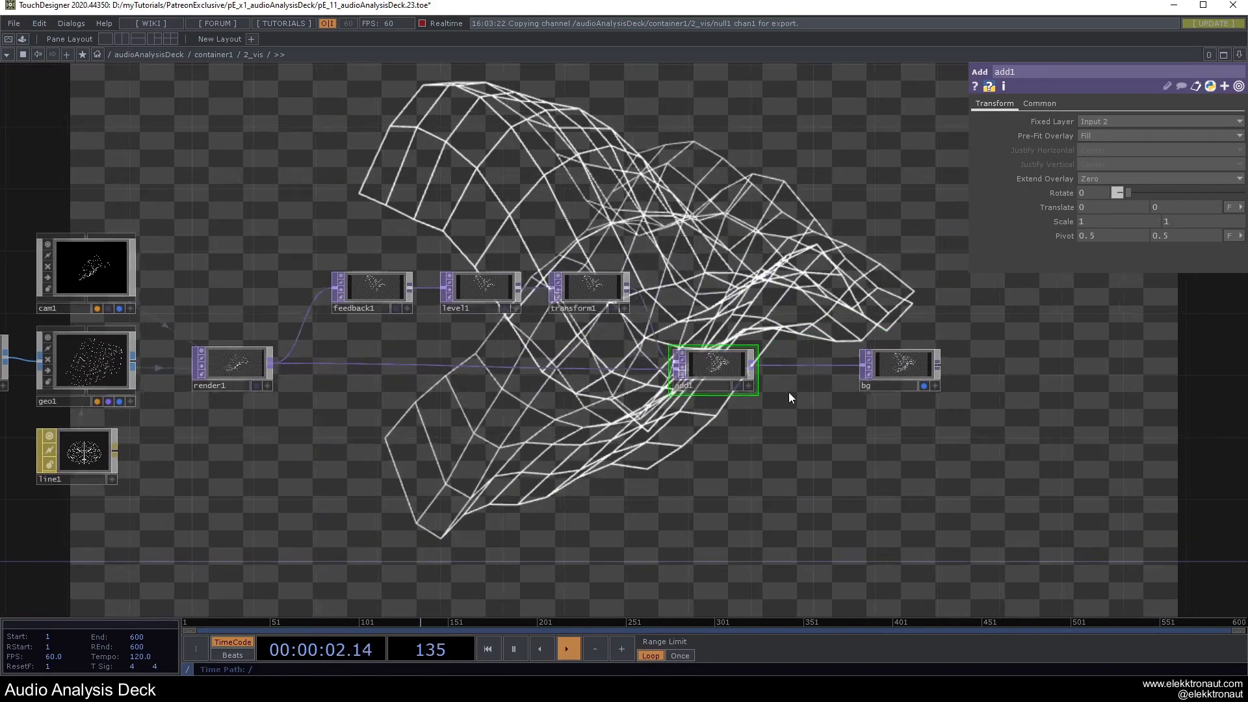
drag(728, 368, 385, 291)
drag(438, 233, 555, 232)
click(484, 289)
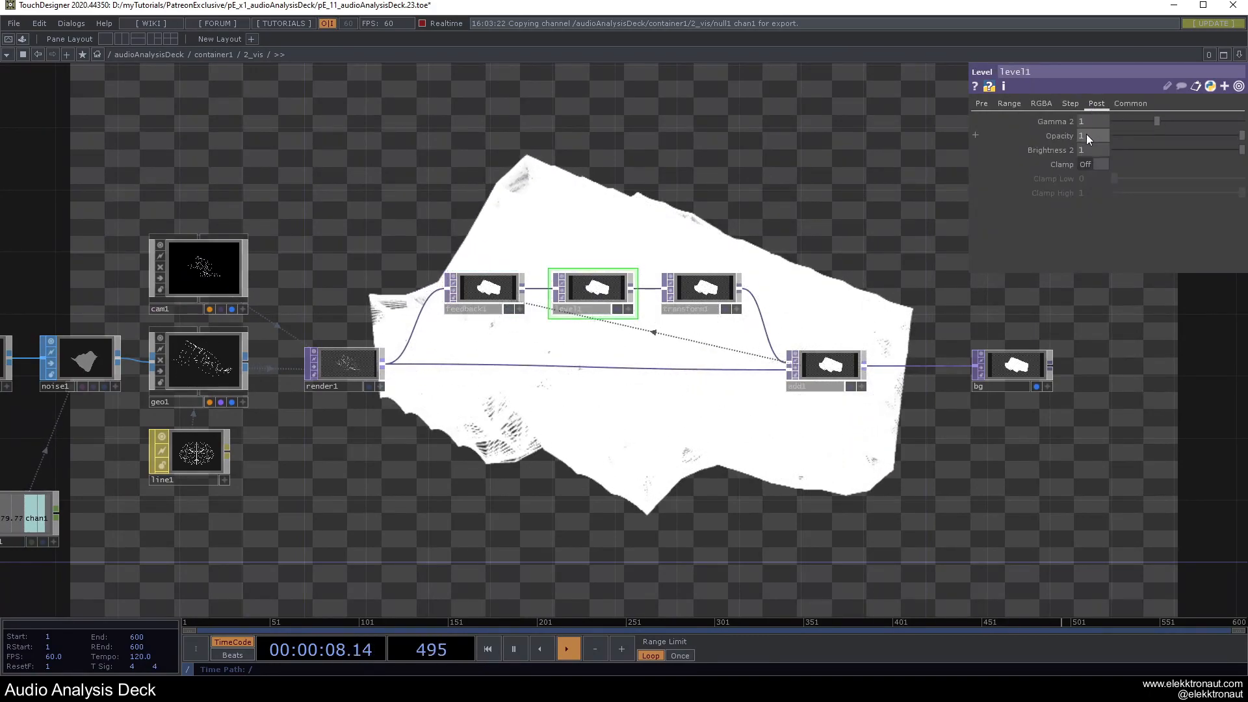
Set level1's opacity to 0.8.
click(1088, 136)
text(.8)
key(Return)
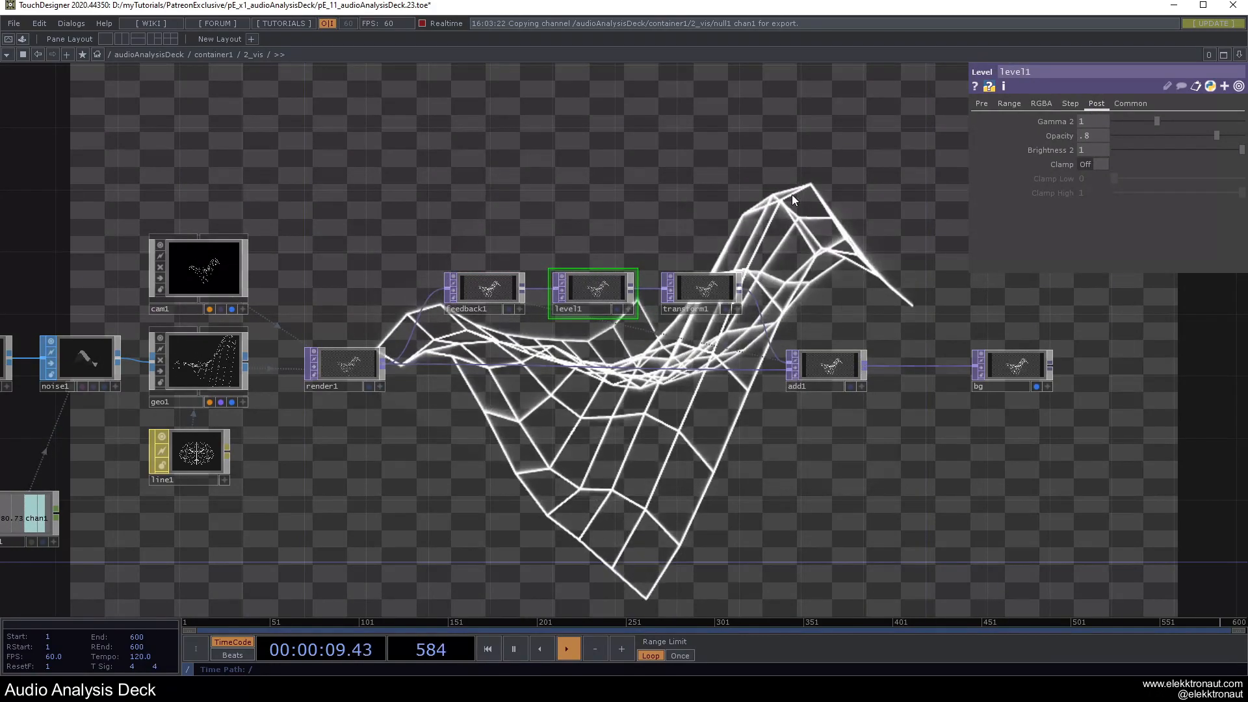
Scale transform1 to 1.05 on both axes.
click(709, 291)
click(1098, 163)
text(1.05)
key(Tab)
text(.0)
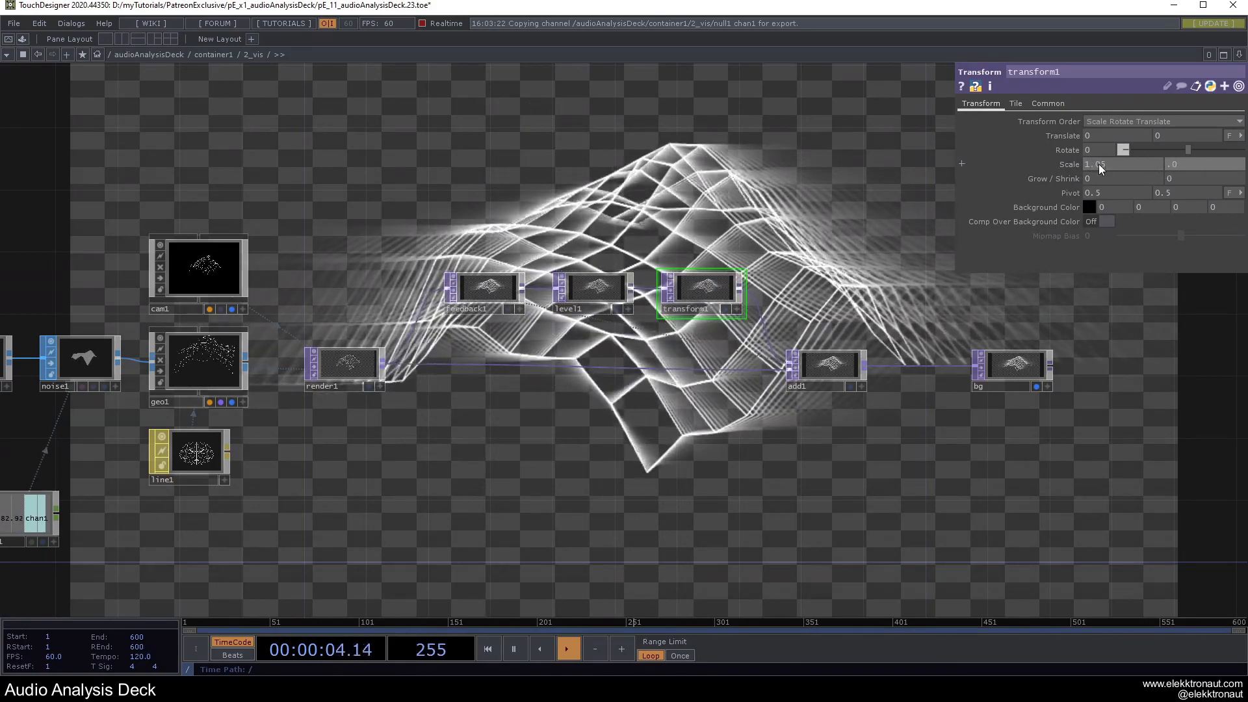
text(5)
key(Return)
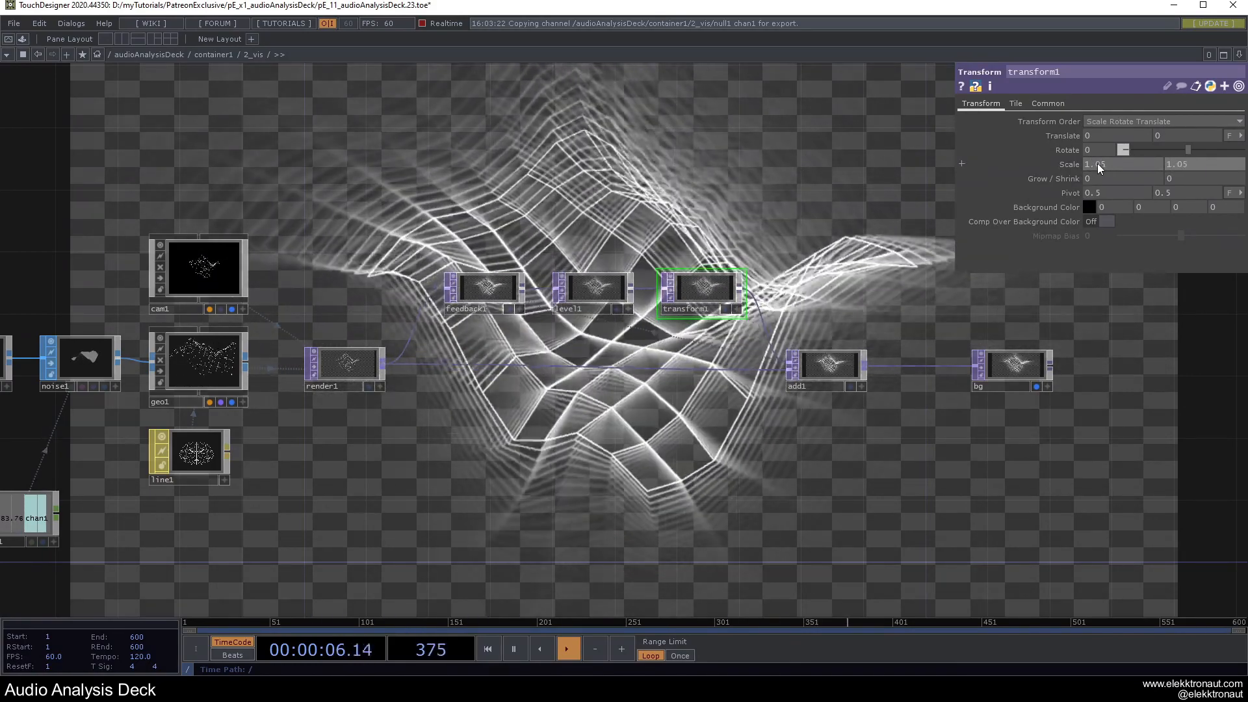
Raise level1's opacity to about 0.881 and preview in Perform mode.
click(593, 290)
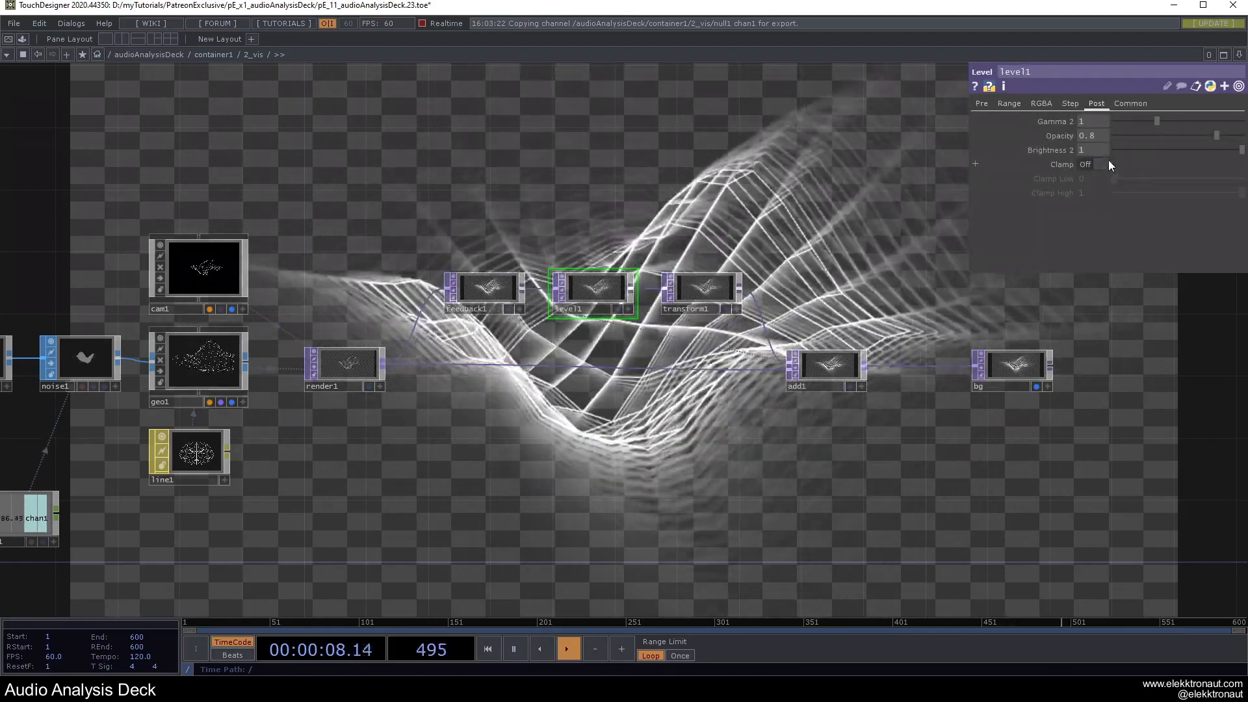
drag(1215, 135, 1229, 136)
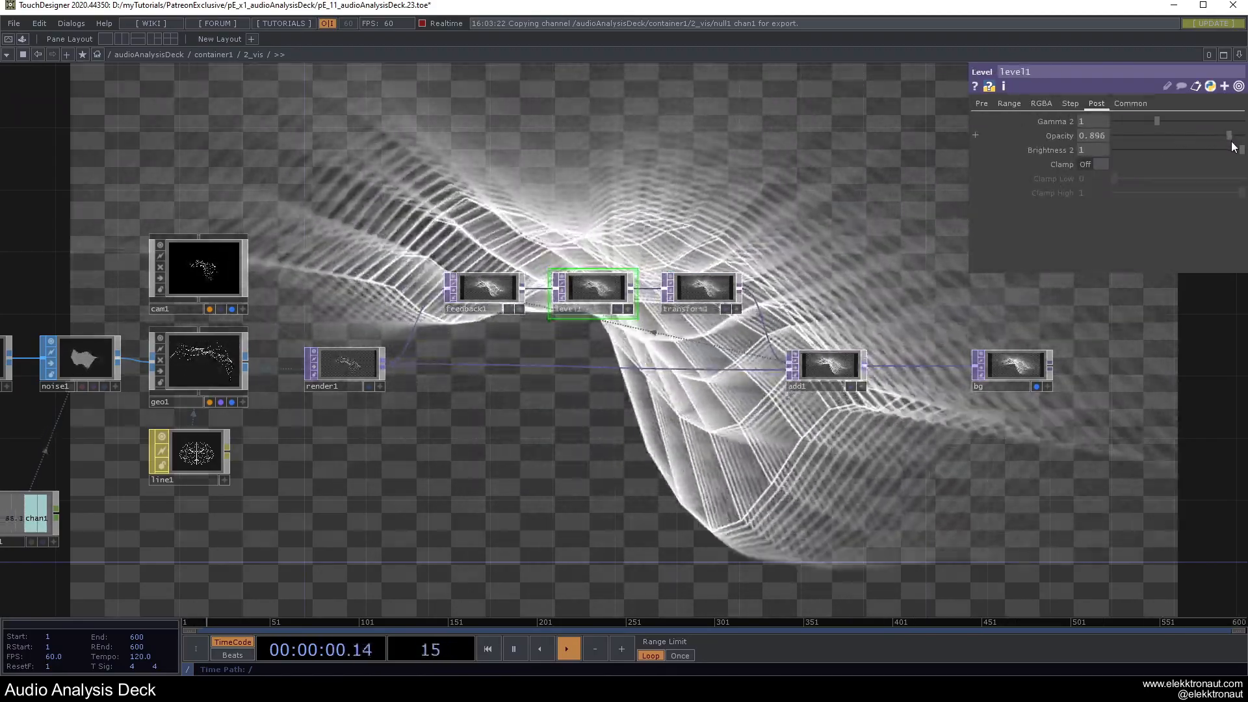
key(F1)
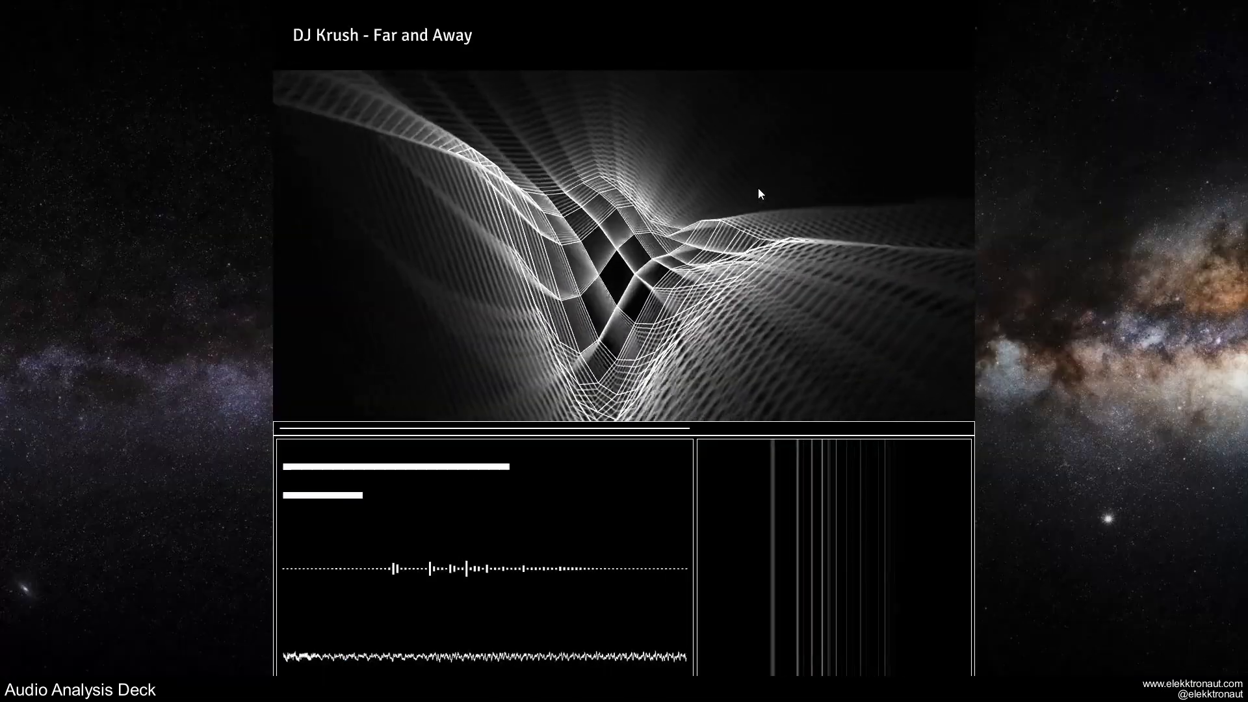
key(Escape)
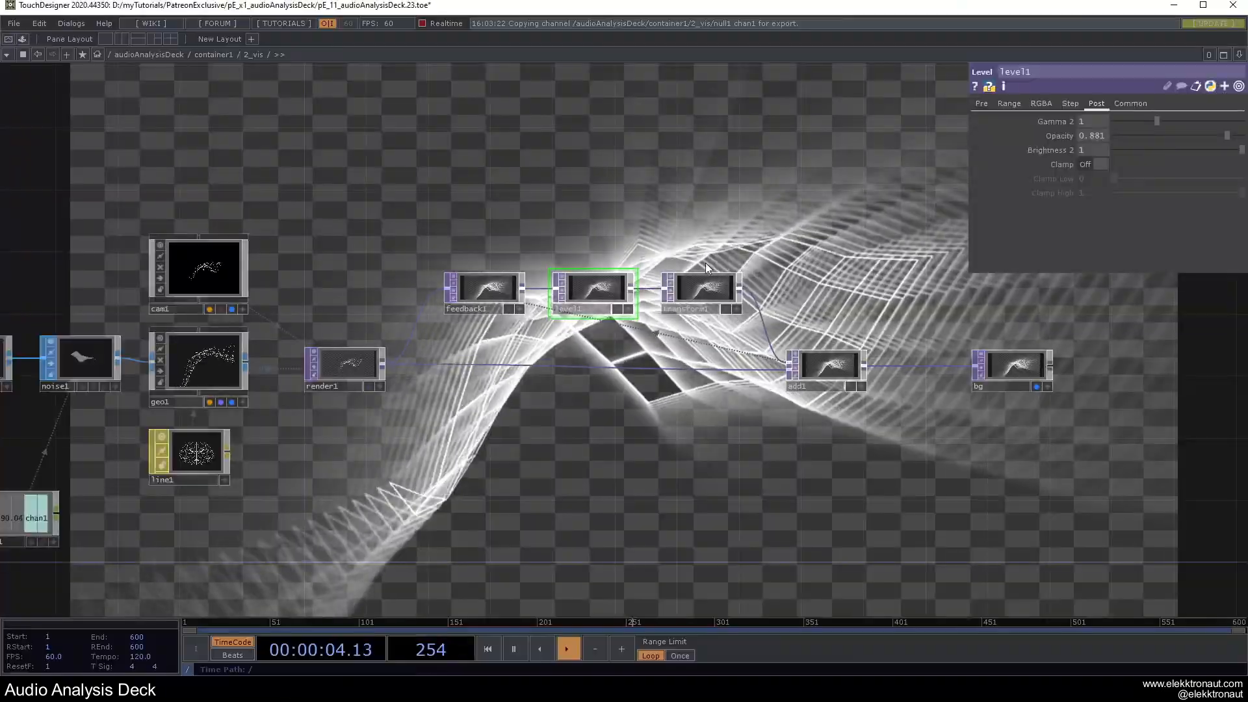
Reorder the loop so feedback1 runs into transform1, then level1, into add1.
drag(611, 302, 659, 346)
drag(728, 291, 666, 291)
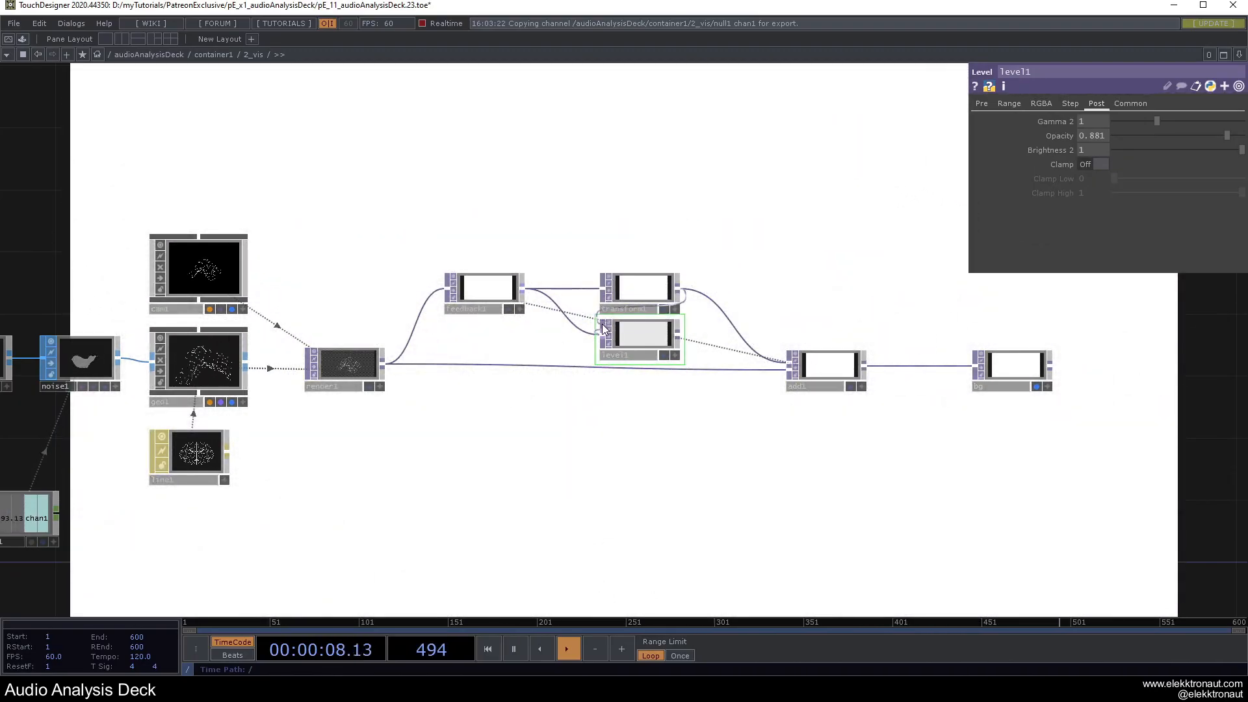
drag(722, 321, 788, 362)
drag(661, 337, 706, 337)
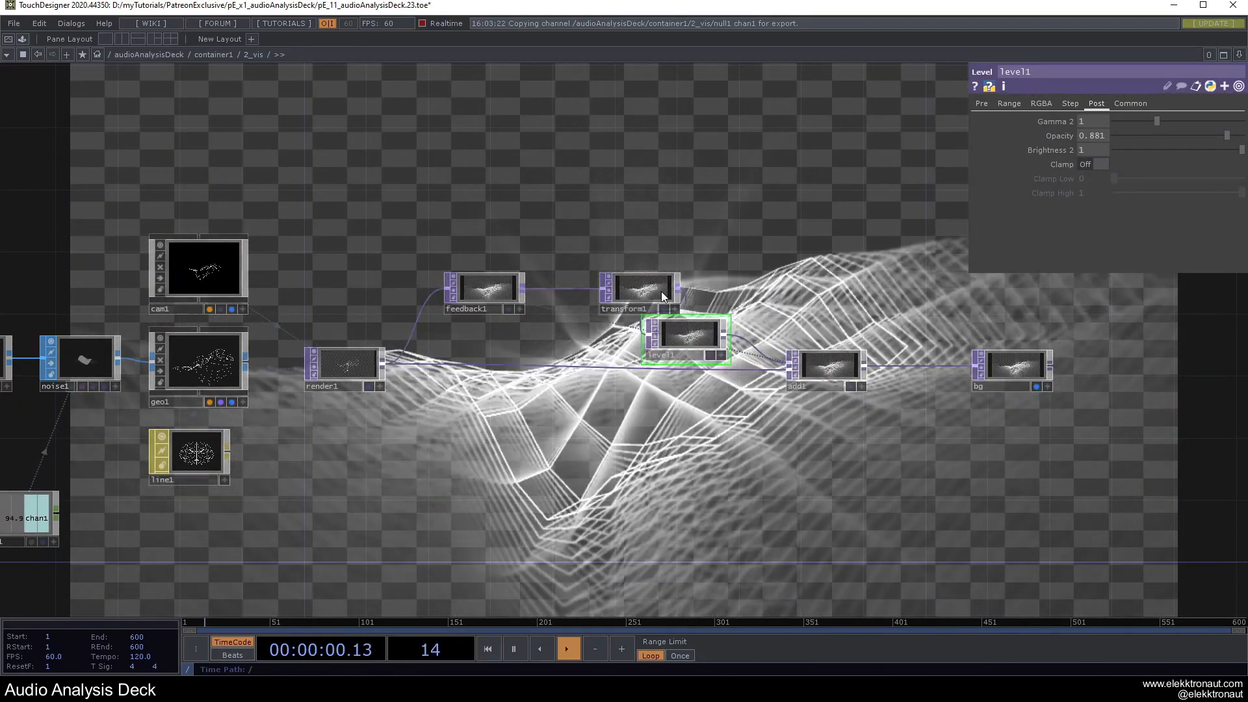
drag(662, 292, 631, 292)
drag(668, 336, 683, 291)
Preview the feedback trails in Perform mode and return up to container1.
click(514, 291)
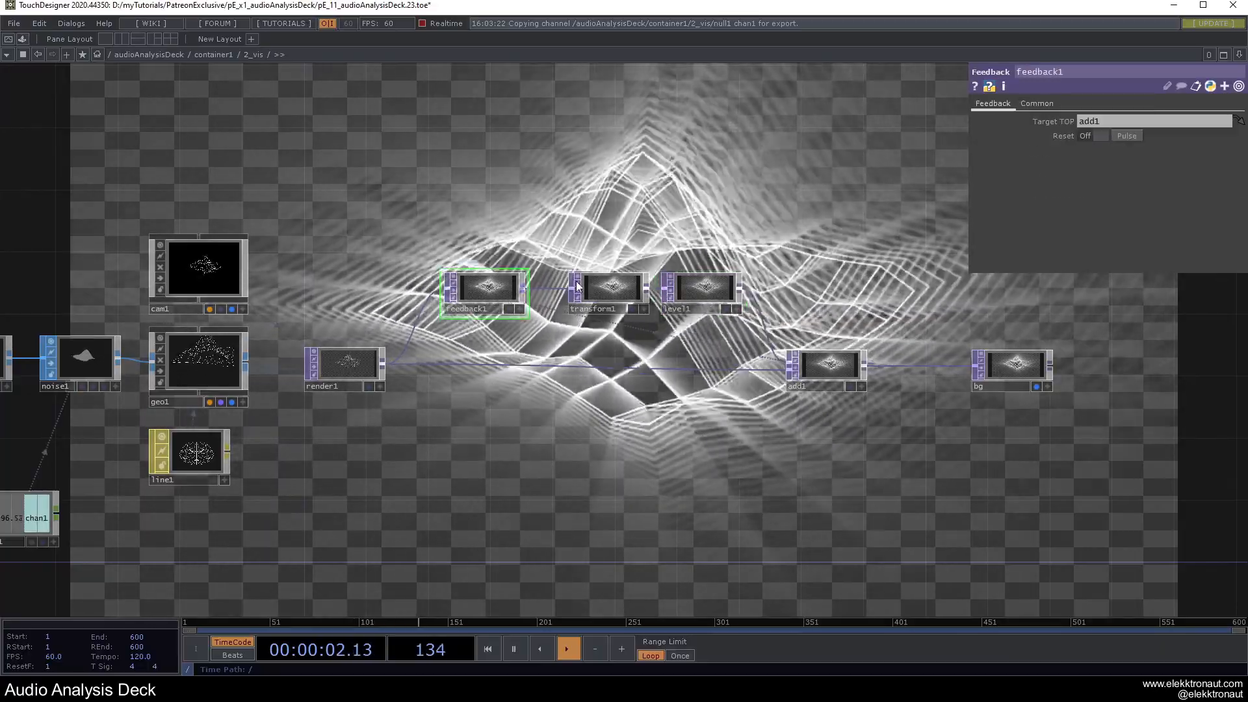
key(F1)
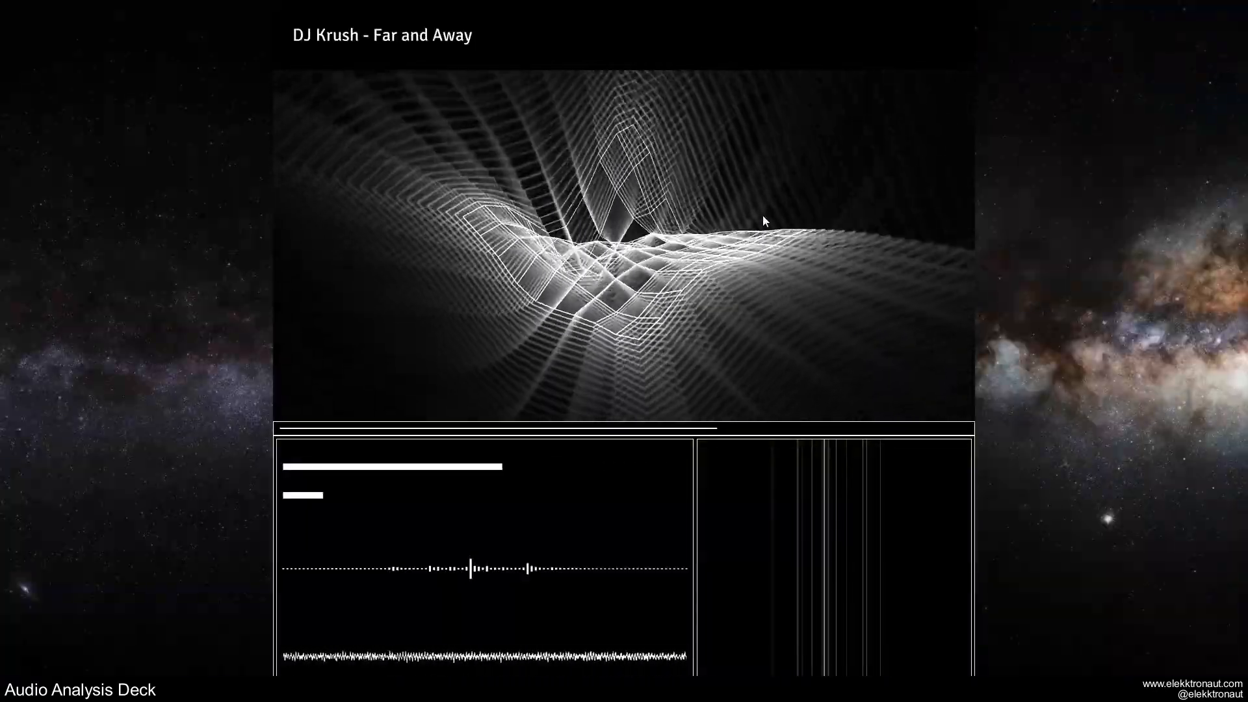
key(Escape)
scroll(608, 294, down, 6)
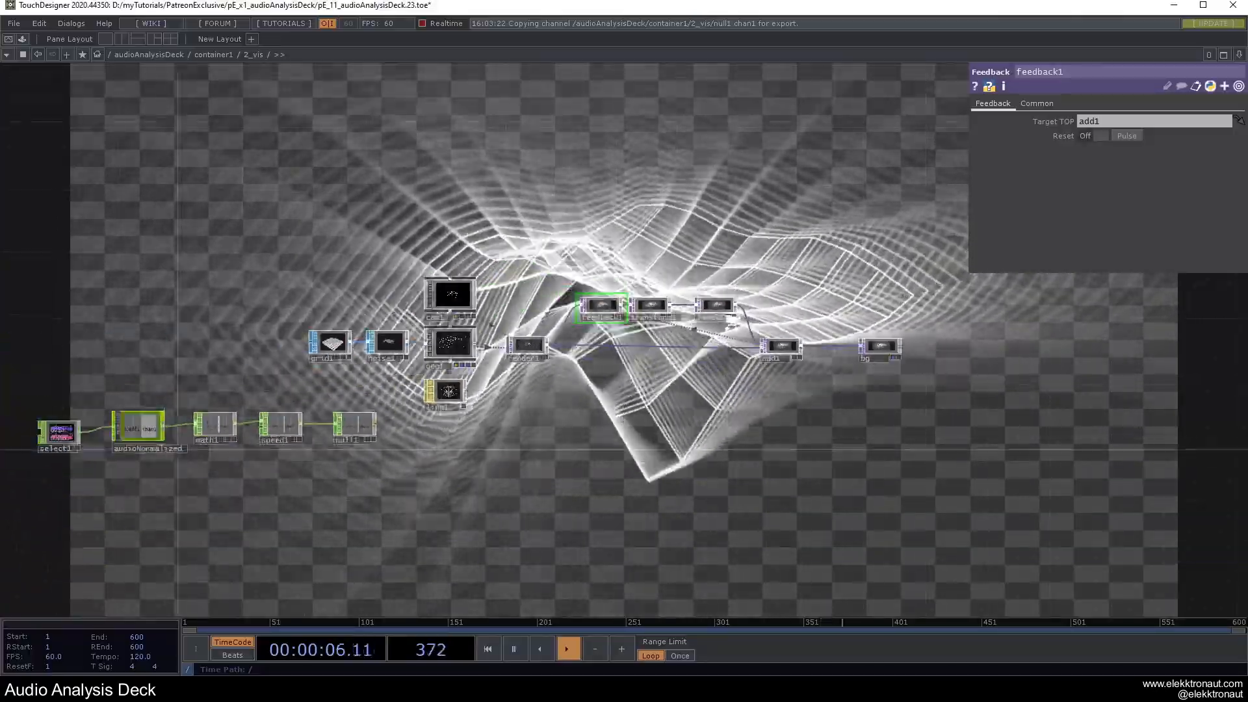
scroll(794, 309, down, 3)
key(F1)
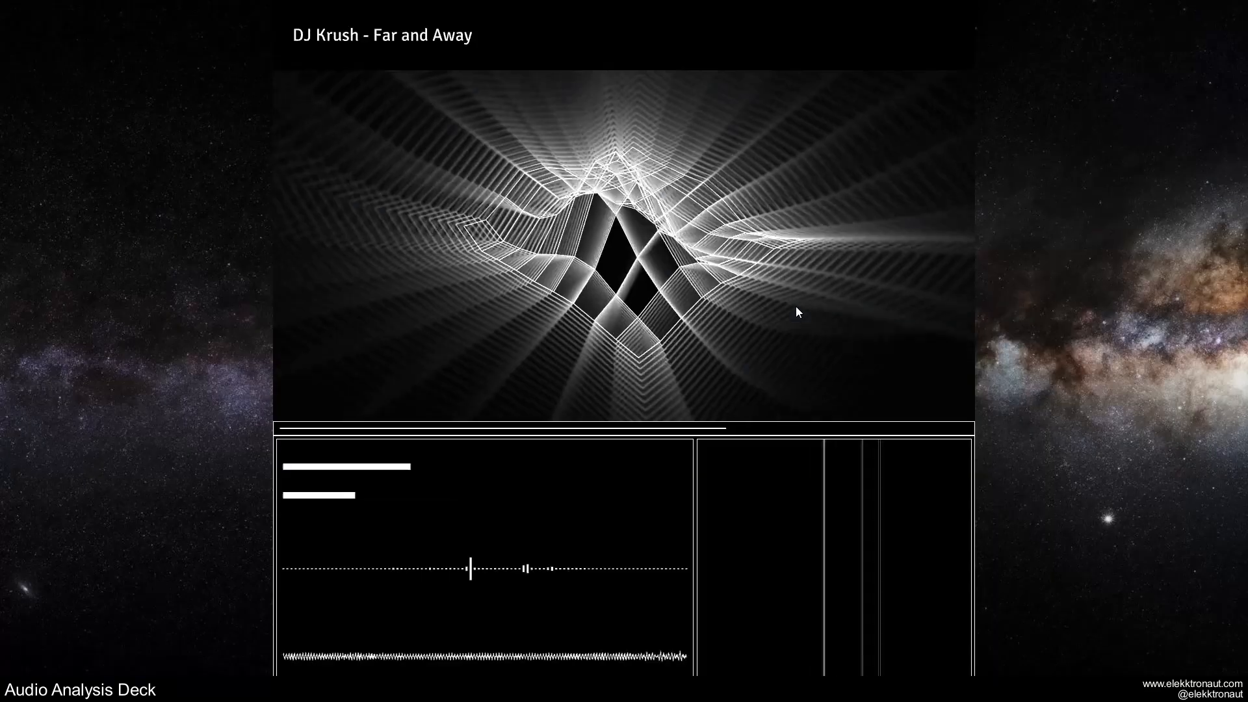
key(Escape)
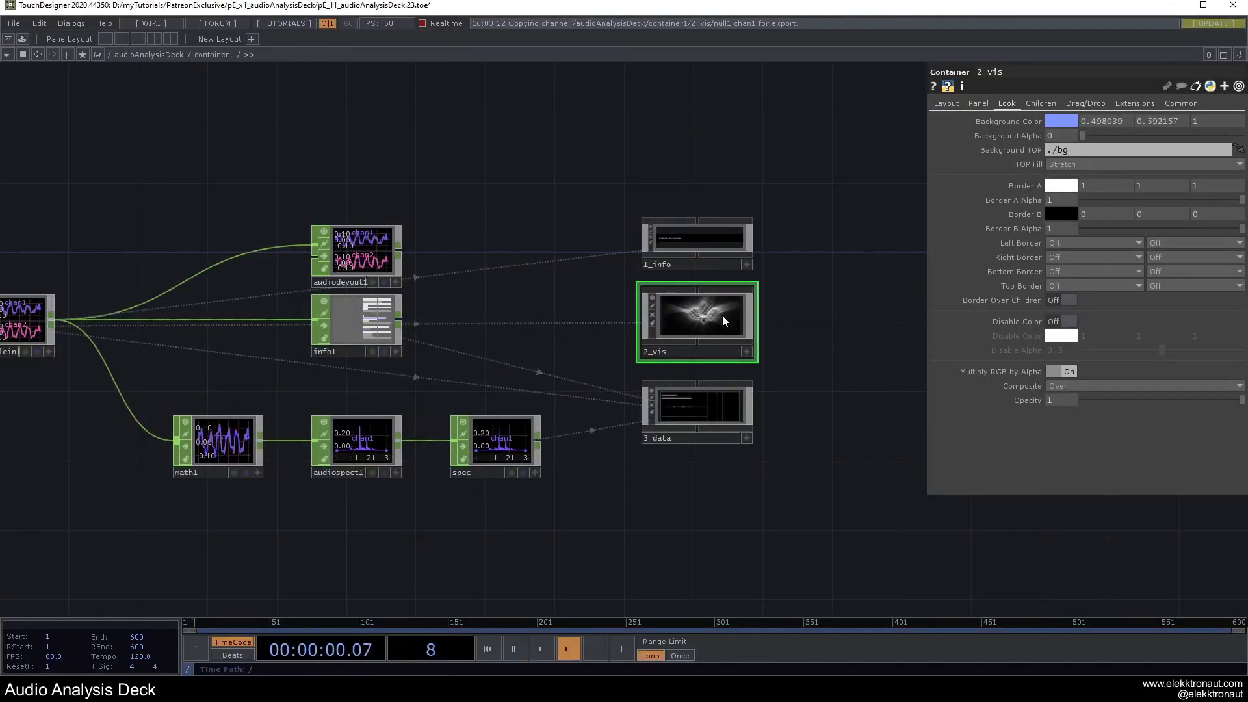
Set 2_vis's right, bottom and top borders to Border A.
scroll(721, 314, up, 2)
click(1063, 256)
click(1065, 271)
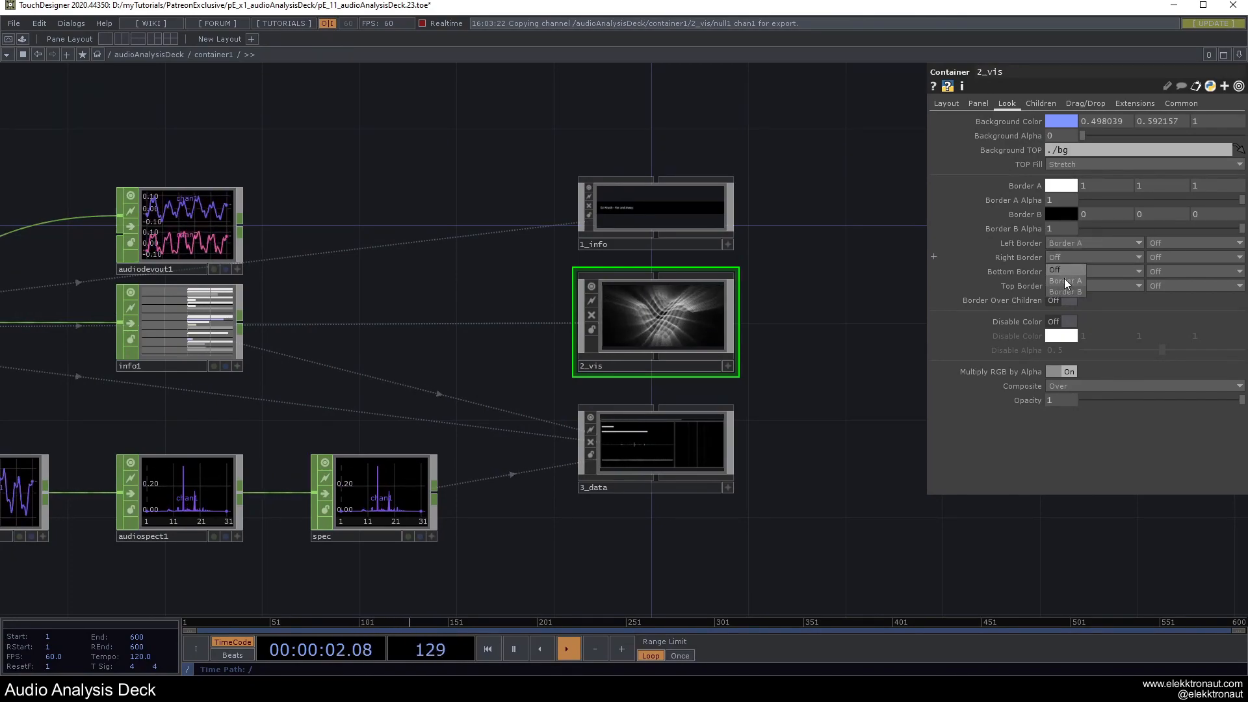
click(1063, 294)
click(1064, 291)
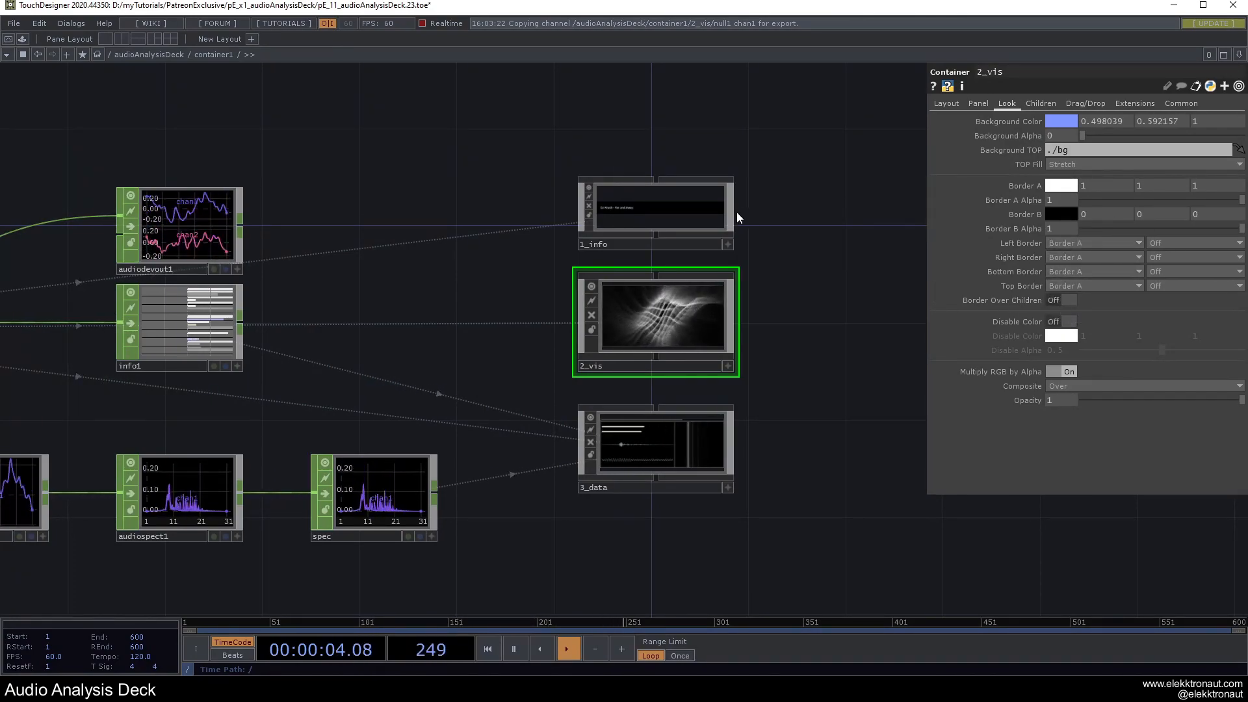
Give 1_info Border A on all sides and preview the bordered deck.
click(1070, 264)
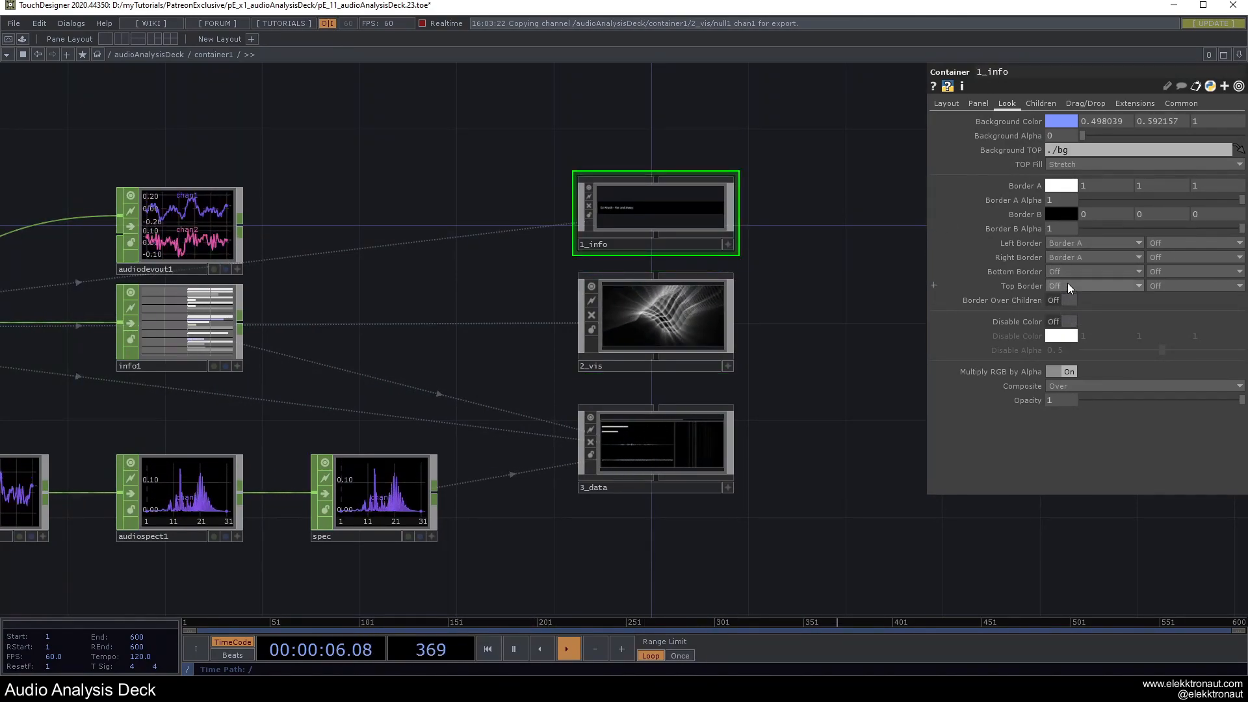
click(1067, 299)
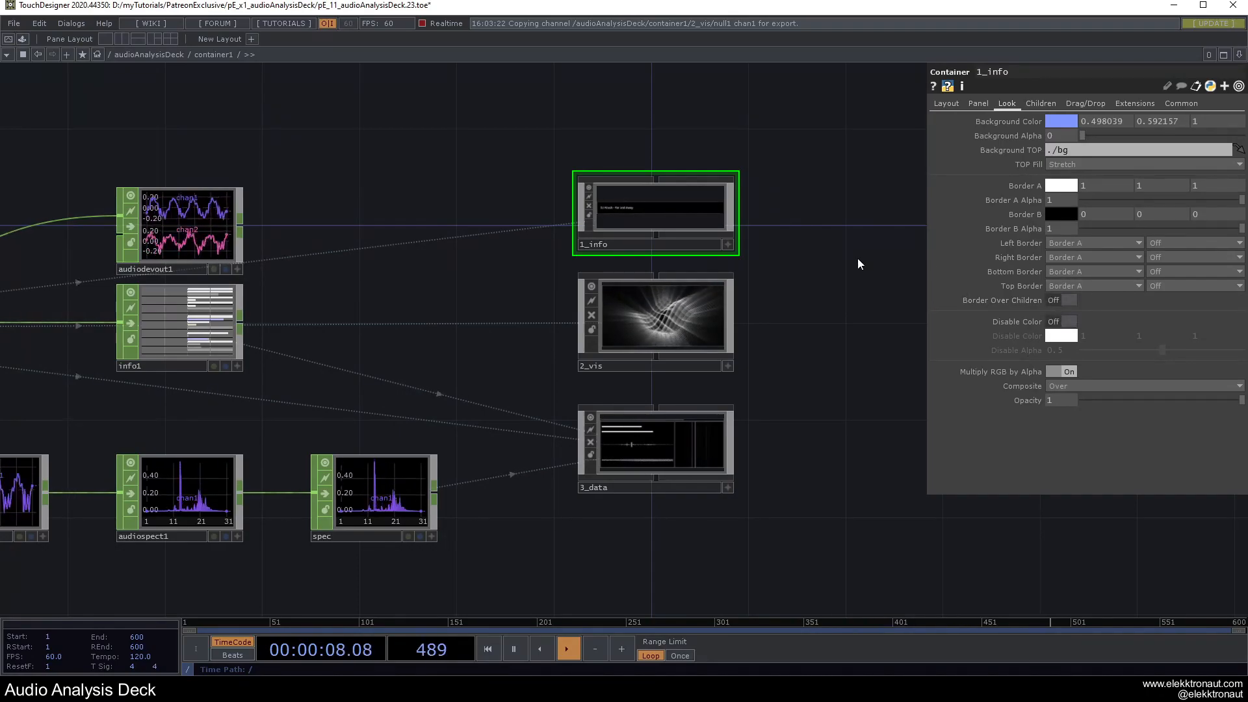
key(F1)
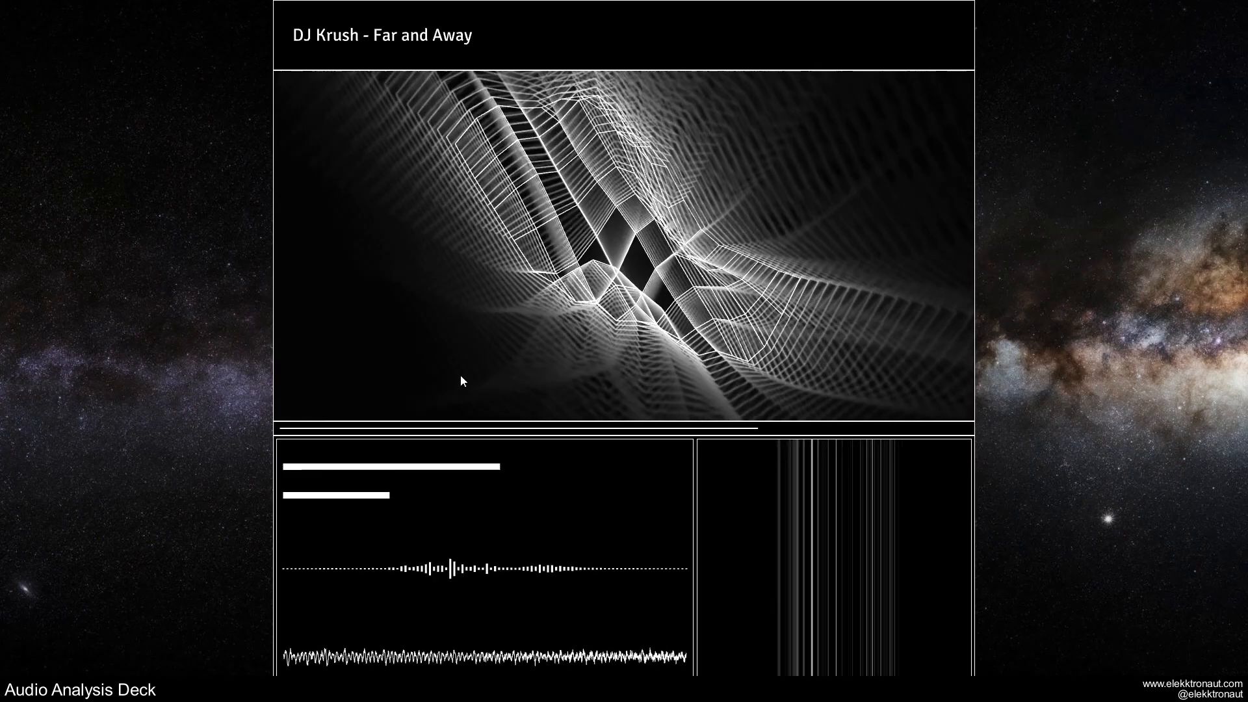
key(Escape)
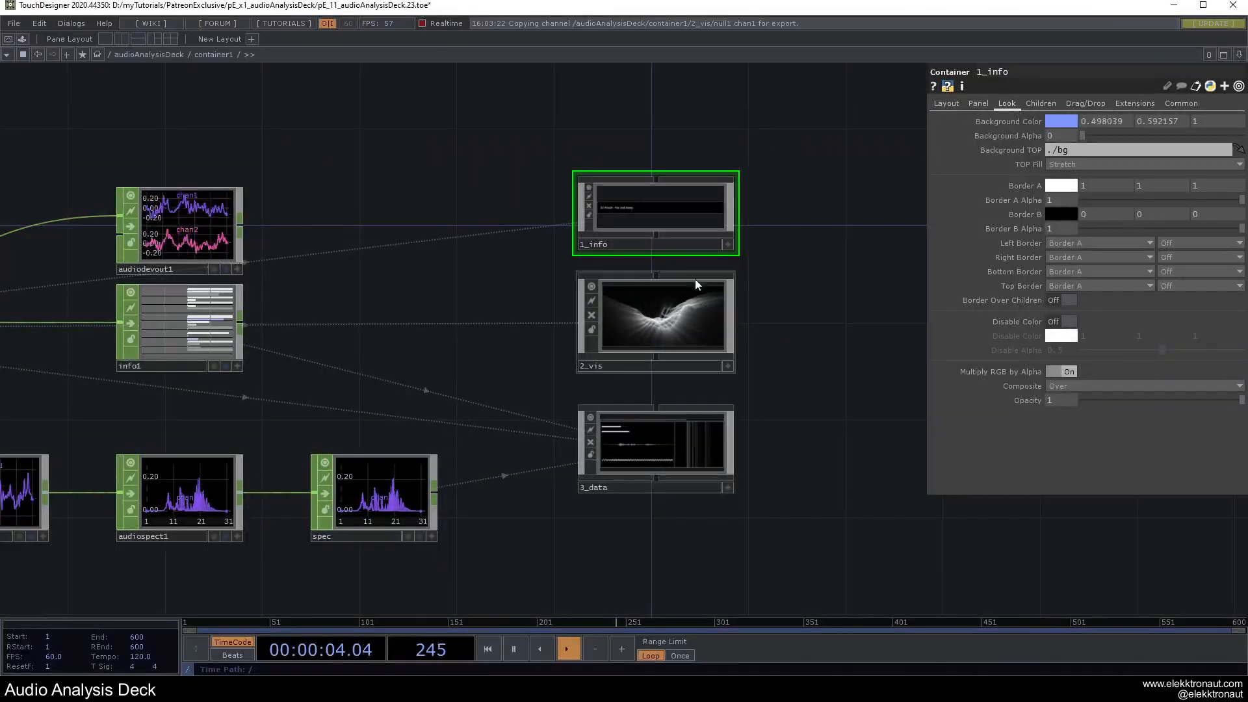
scroll(659, 425, up, 10)
Reduce 1_length's child margins from 10 to 7 and preview the result.
scroll(455, 182, up, 10)
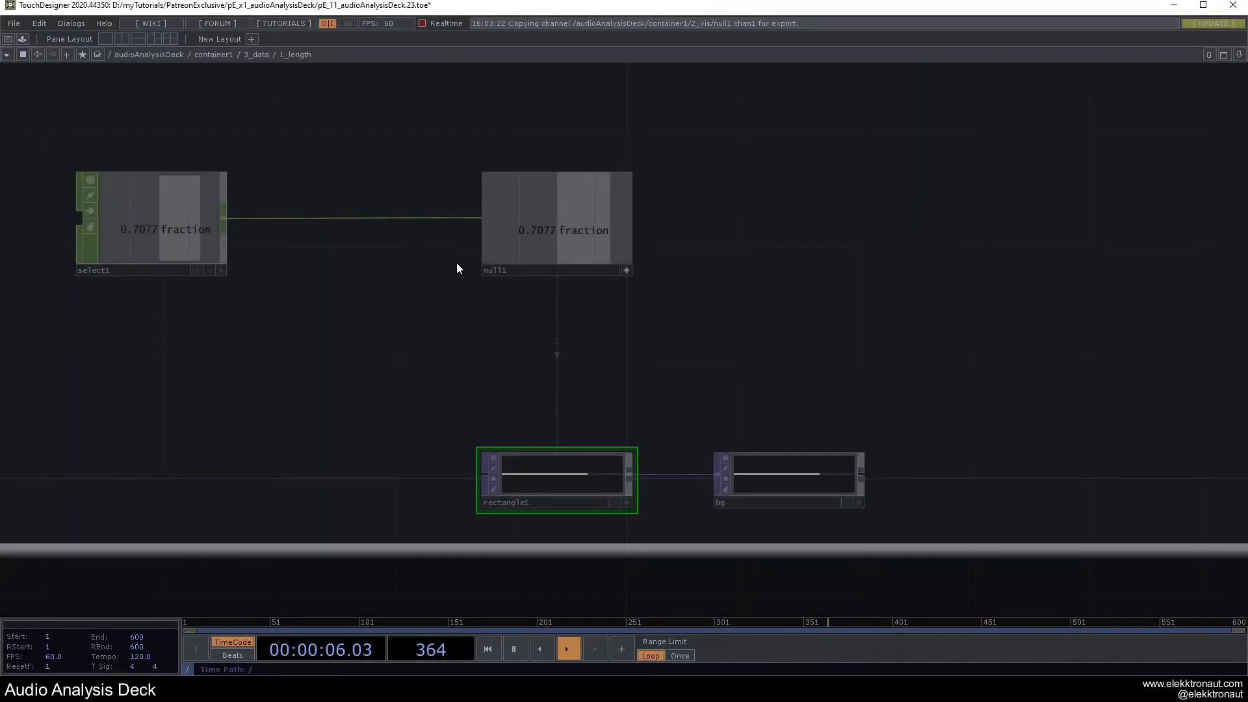
scroll(567, 468, down, 10)
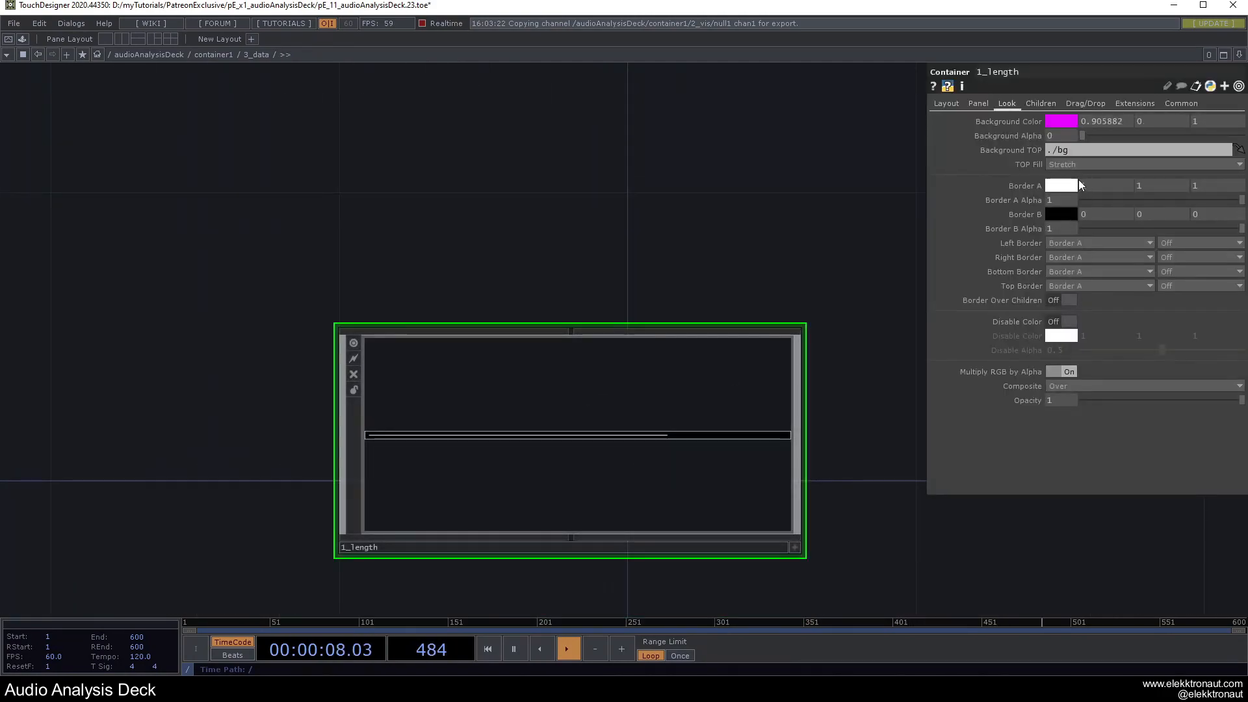
click(1040, 105)
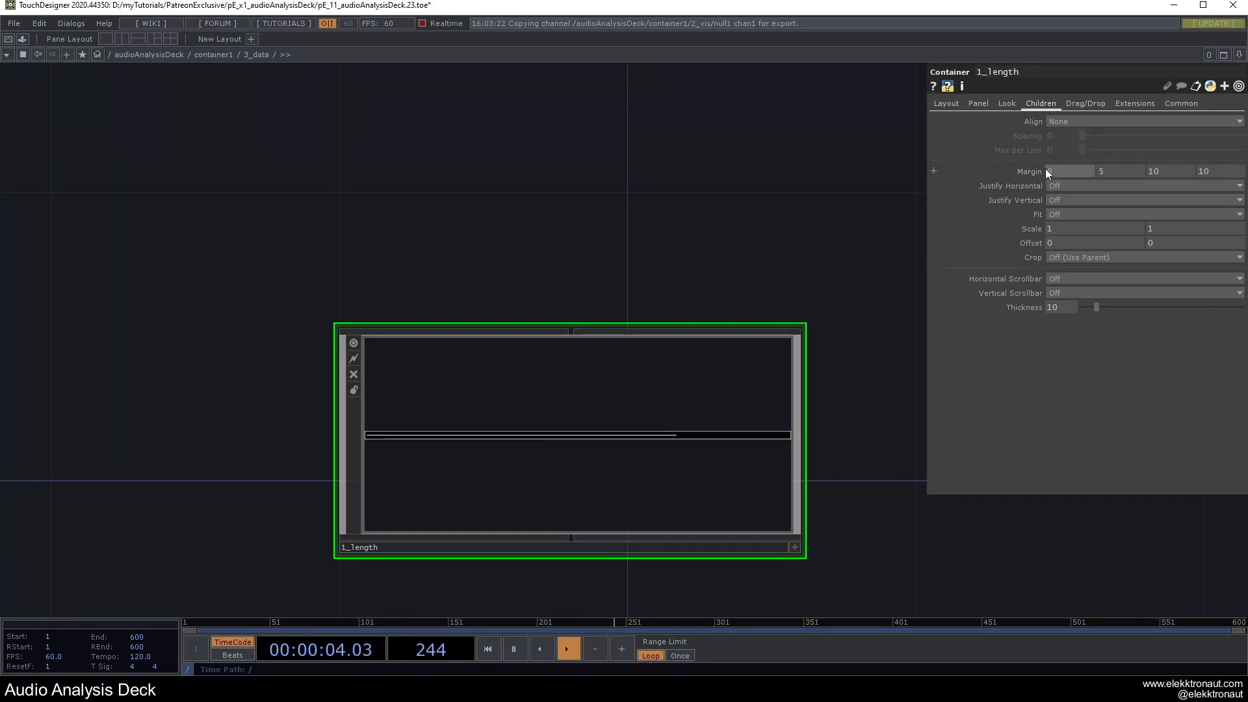
key(F1)
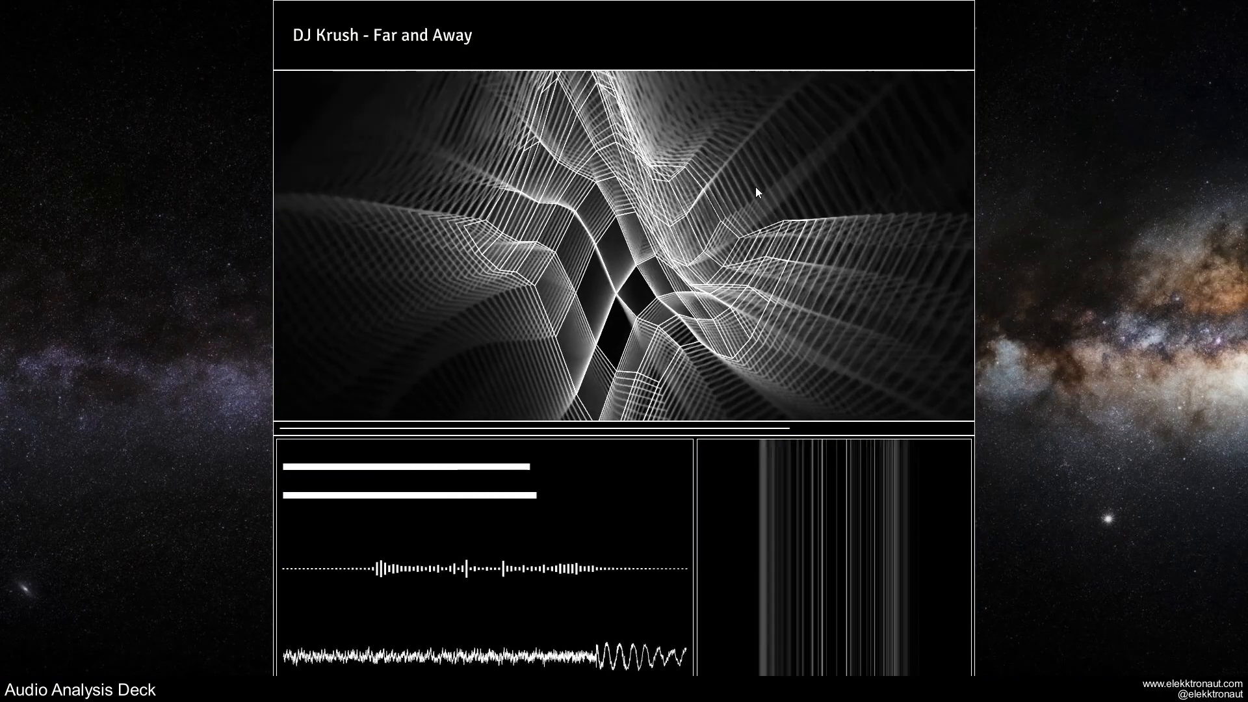
key(Escape)
drag(1131, 172, 1126, 172)
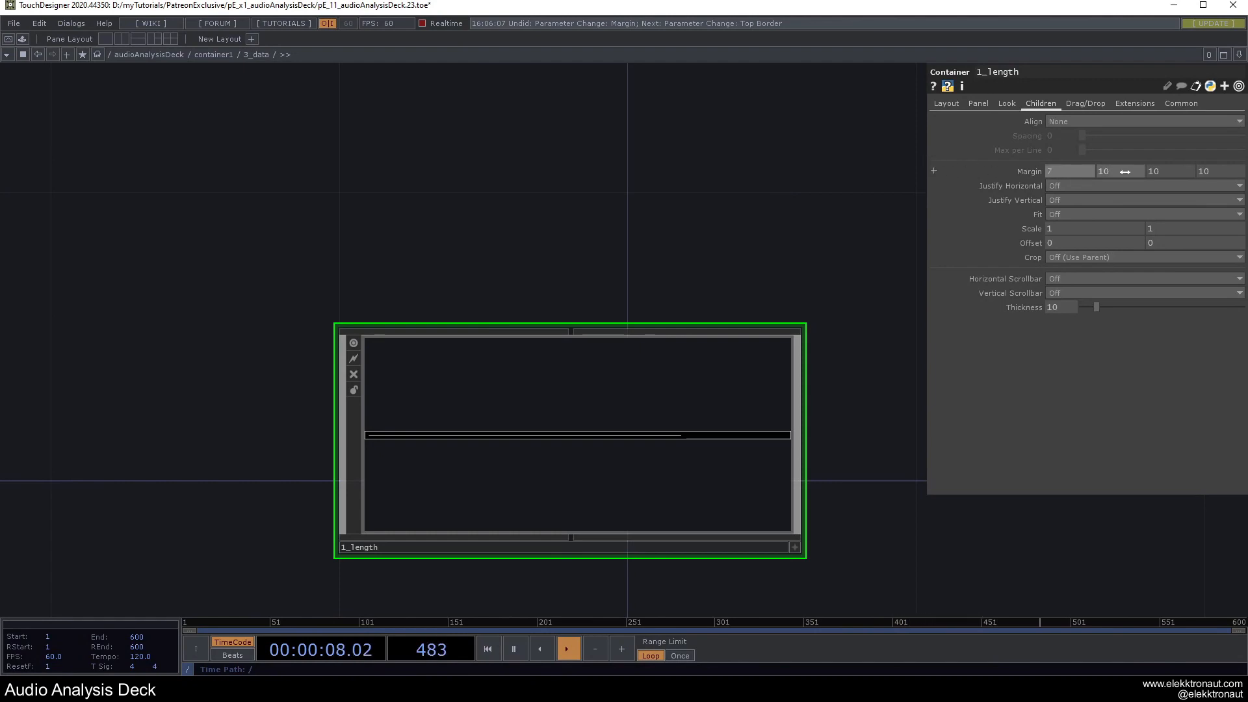
key(F1)
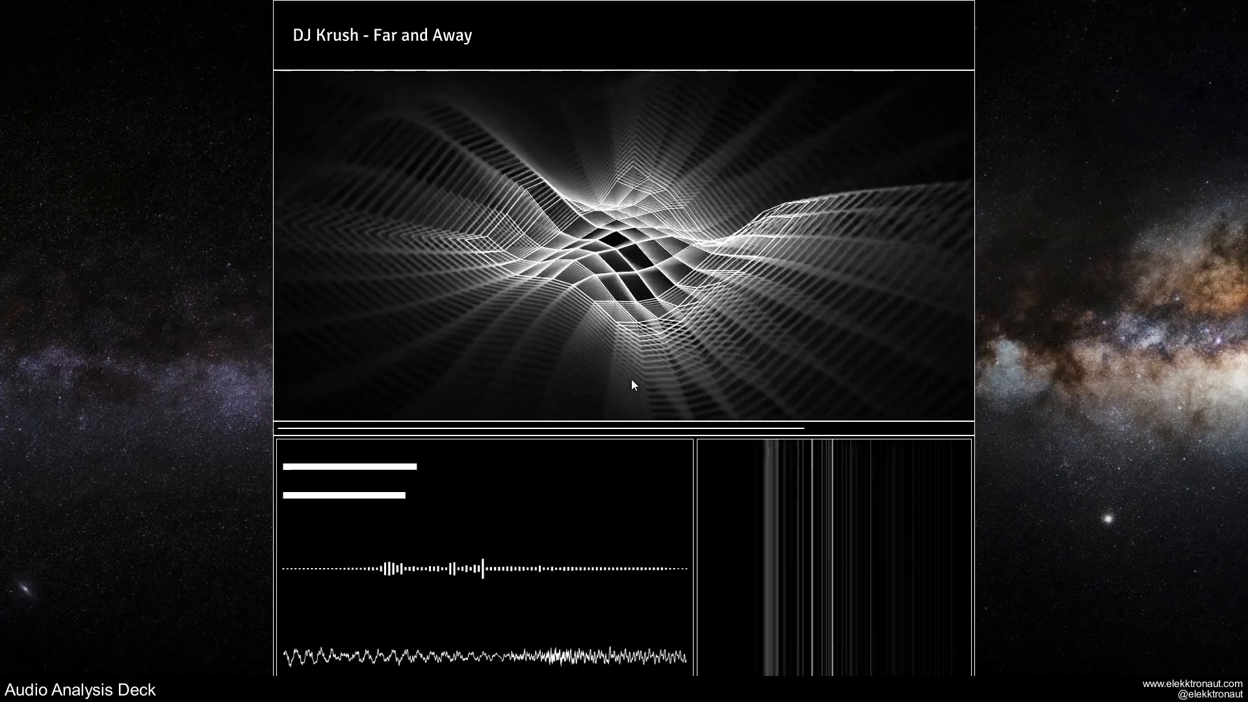
key(Escape)
Outline the 3_trail section with Border A.
scroll(630, 385, down, 5)
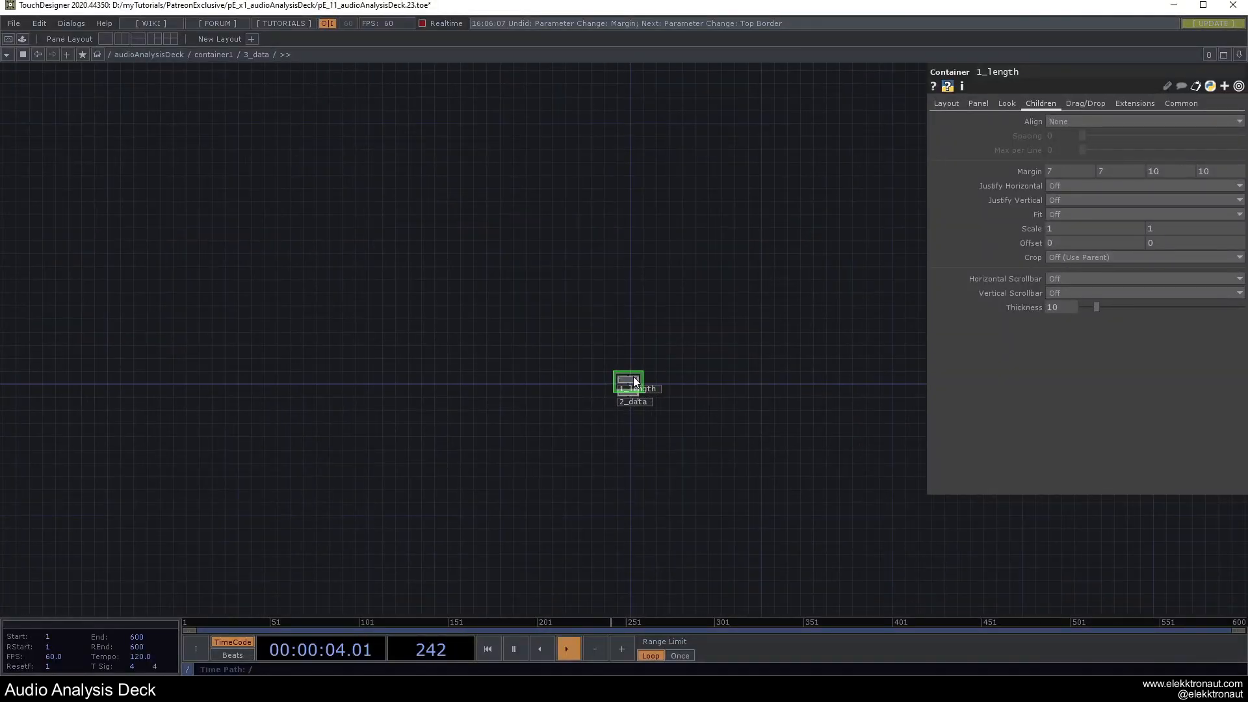
key(F1)
key(Escape)
scroll(635, 376, up, 6)
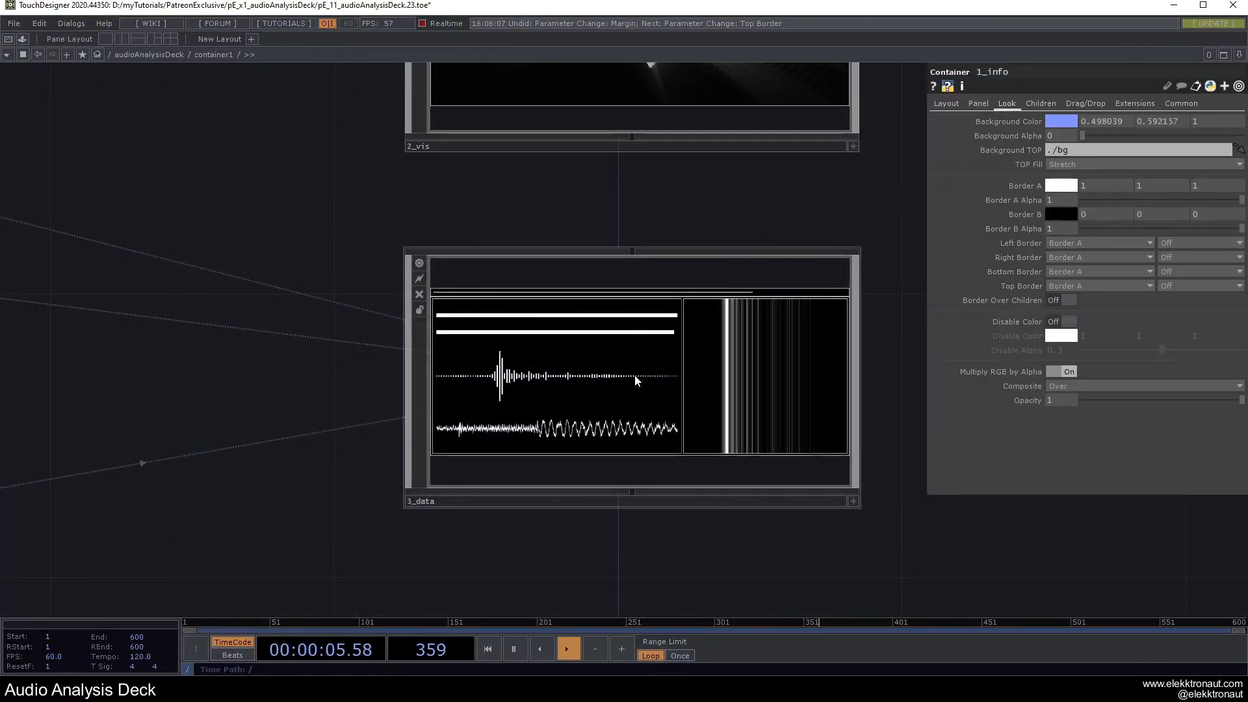
scroll(634, 376, up, 12)
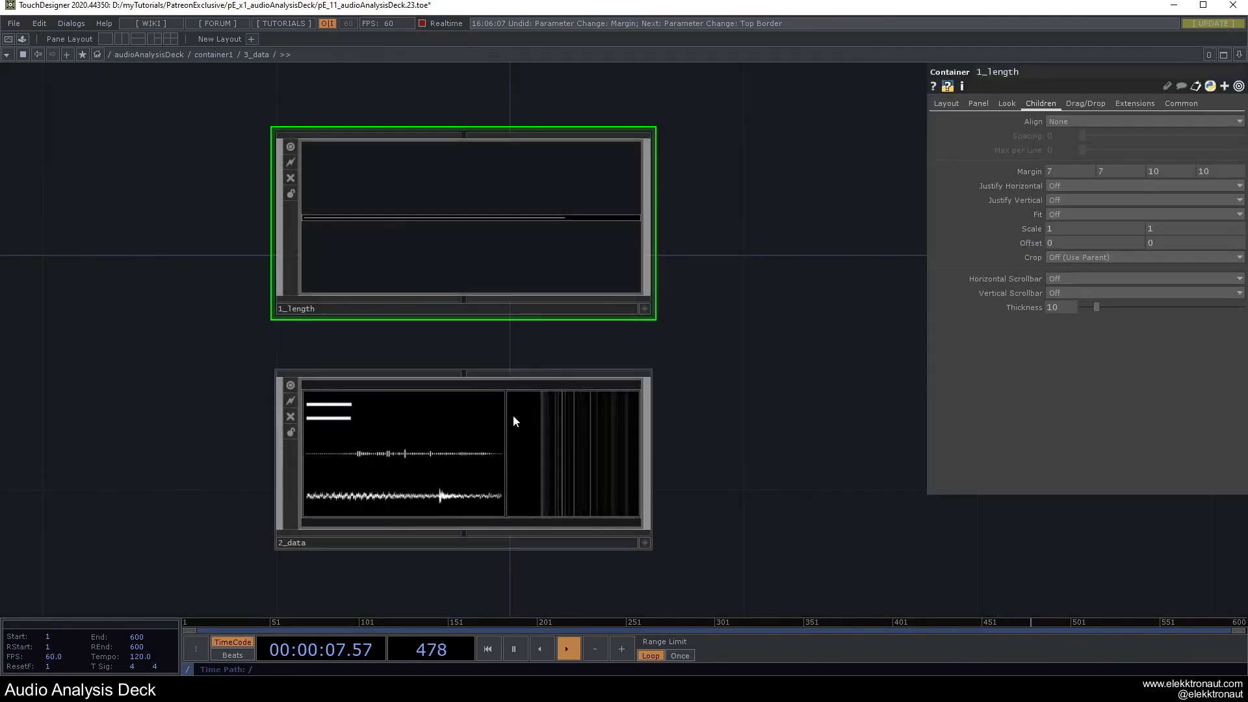
scroll(306, 377, up, 6)
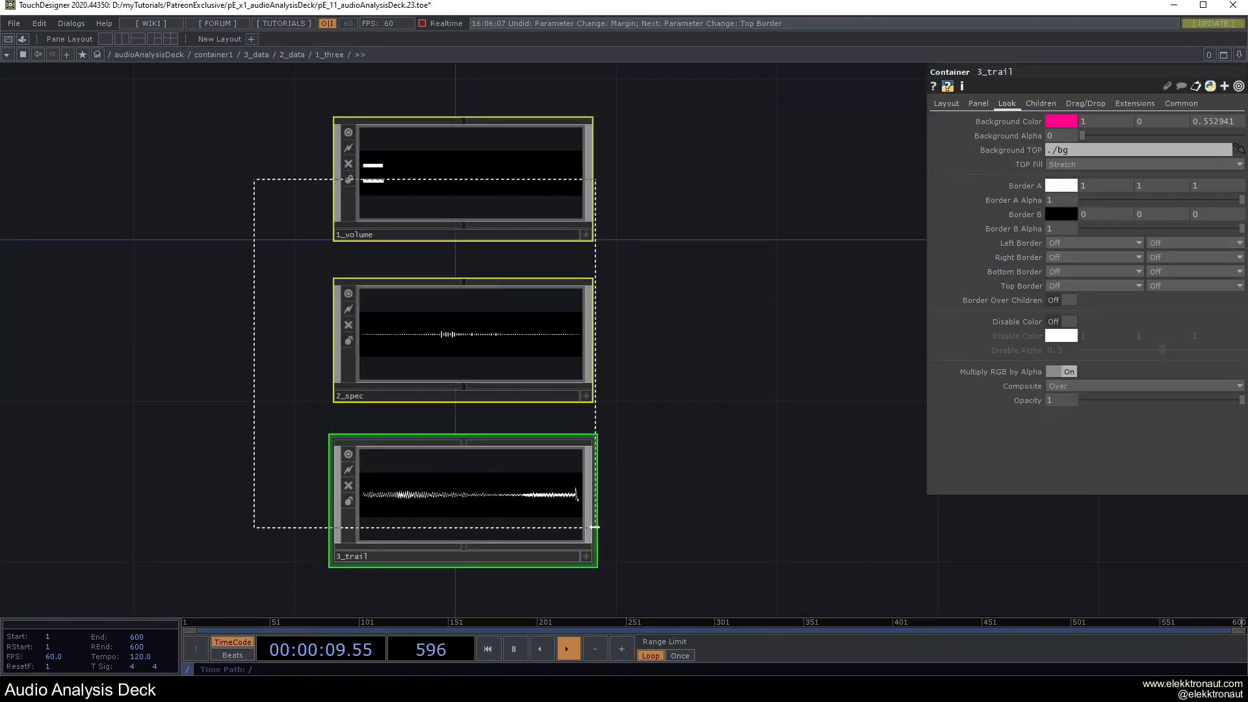
click(1065, 280)
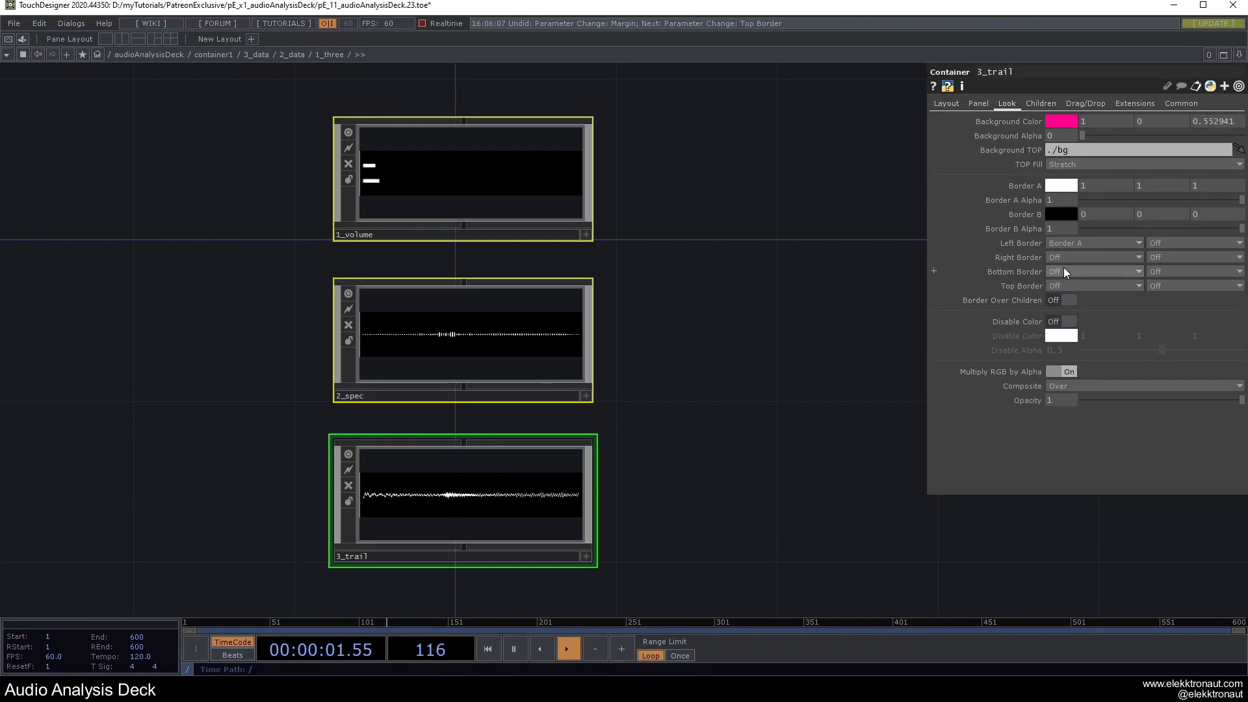
click(1063, 285)
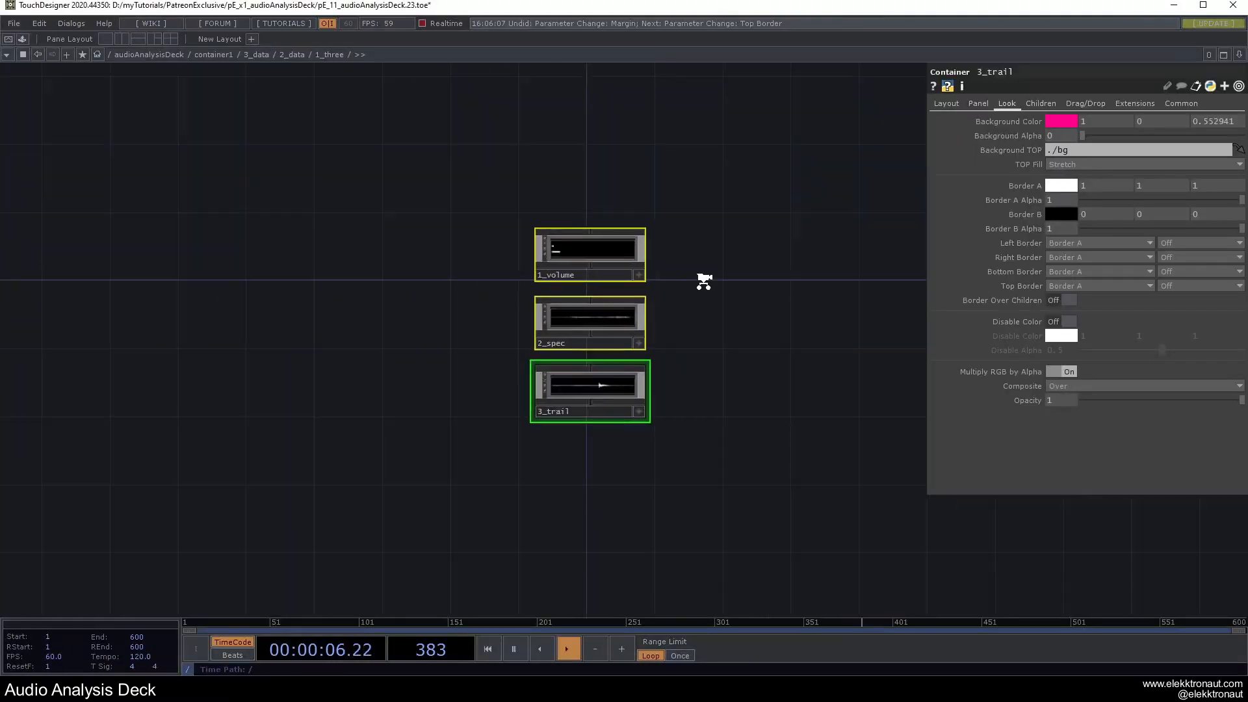
Pan across the audio analysis chain and panels, then preview the deck.
scroll(593, 290, up, 10)
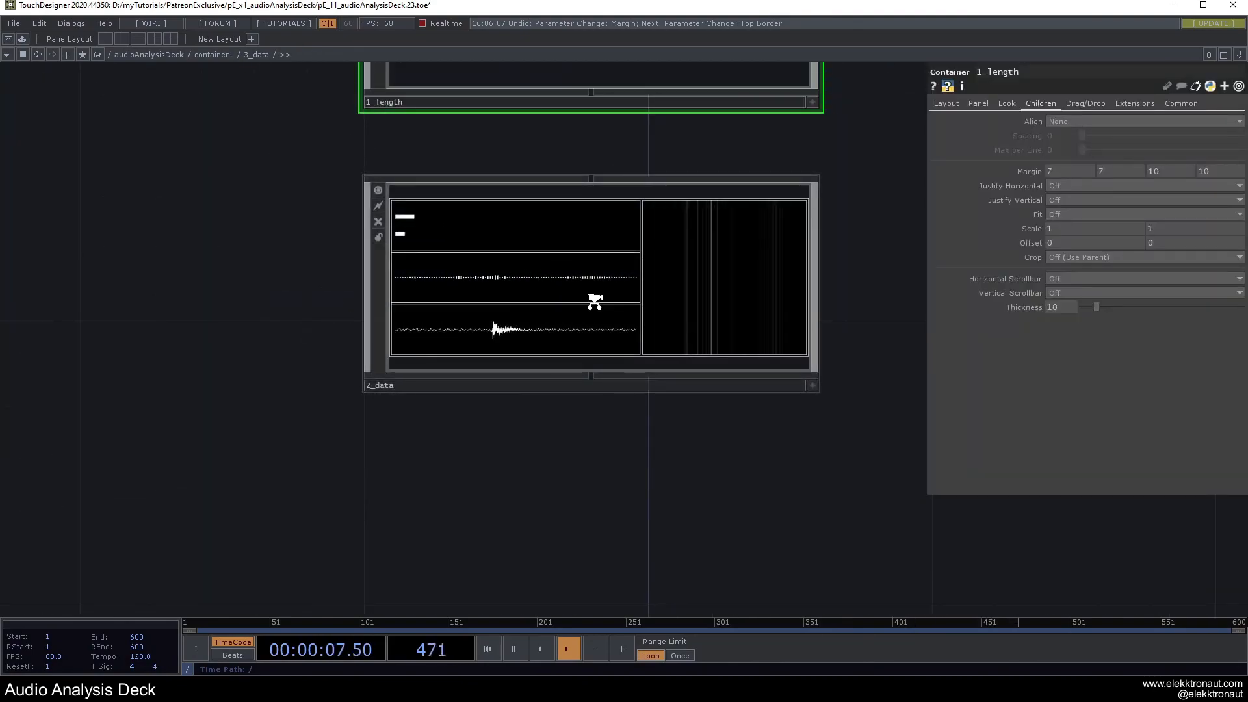
scroll(595, 302, down, 10)
scroll(647, 341, down, 10)
drag(784, 310, 618, 413)
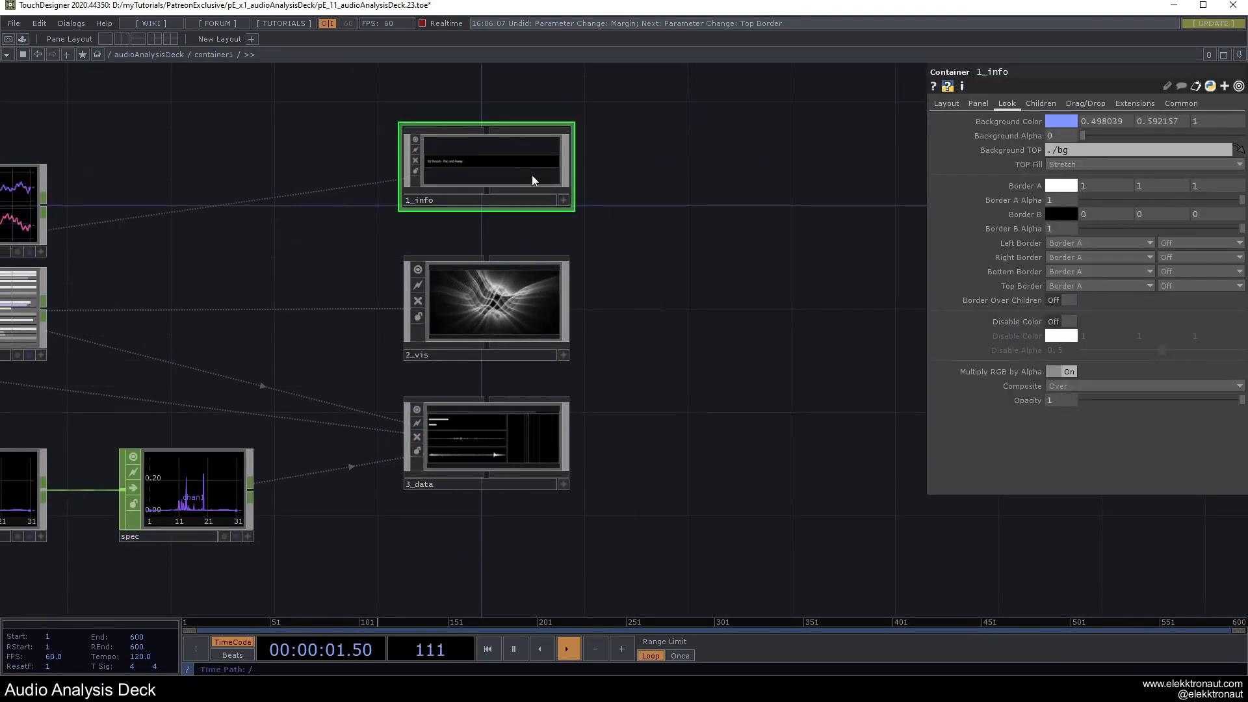
drag(303, 342, 457, 342)
scroll(457, 342, down, 3)
drag(509, 307, 683, 341)
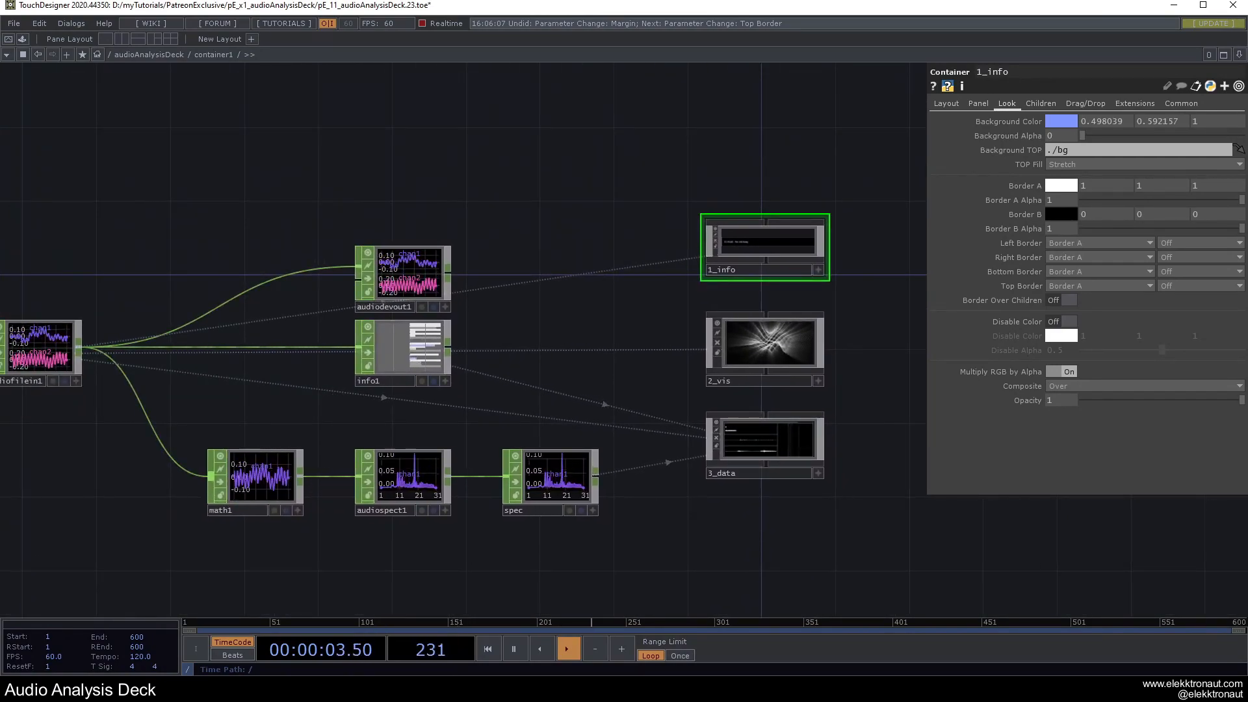
drag(431, 169, 557, 184)
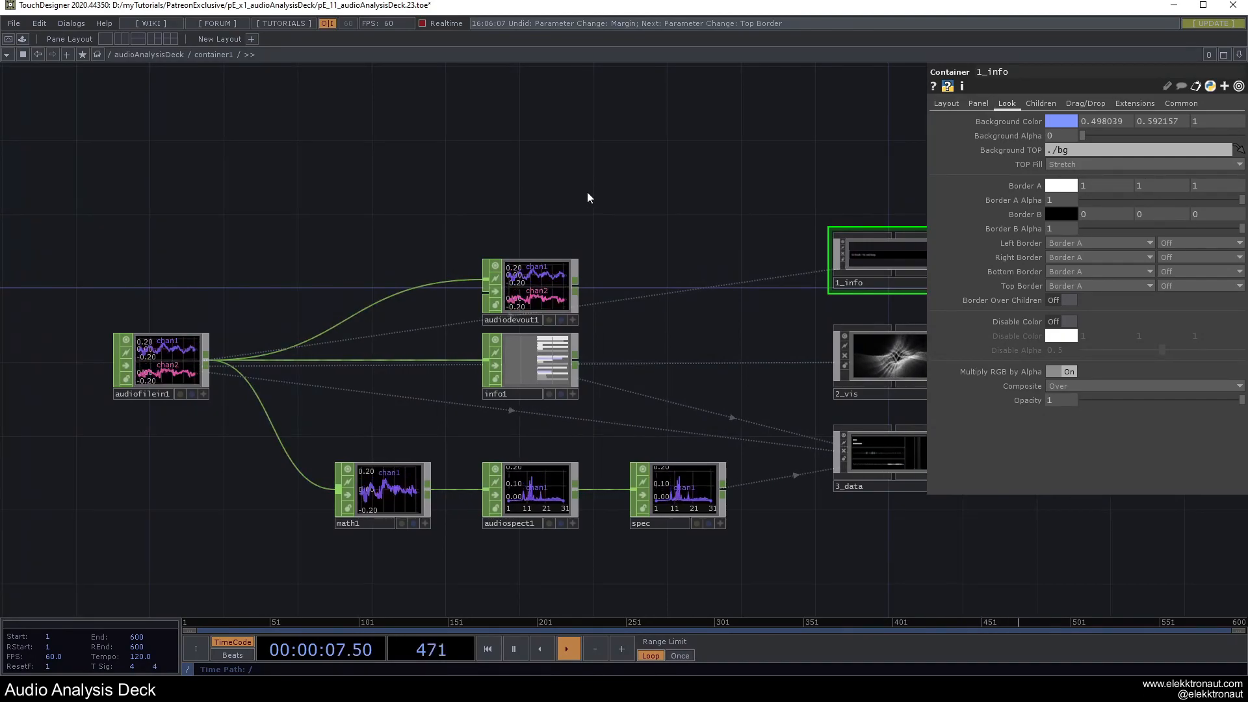
key(F1)
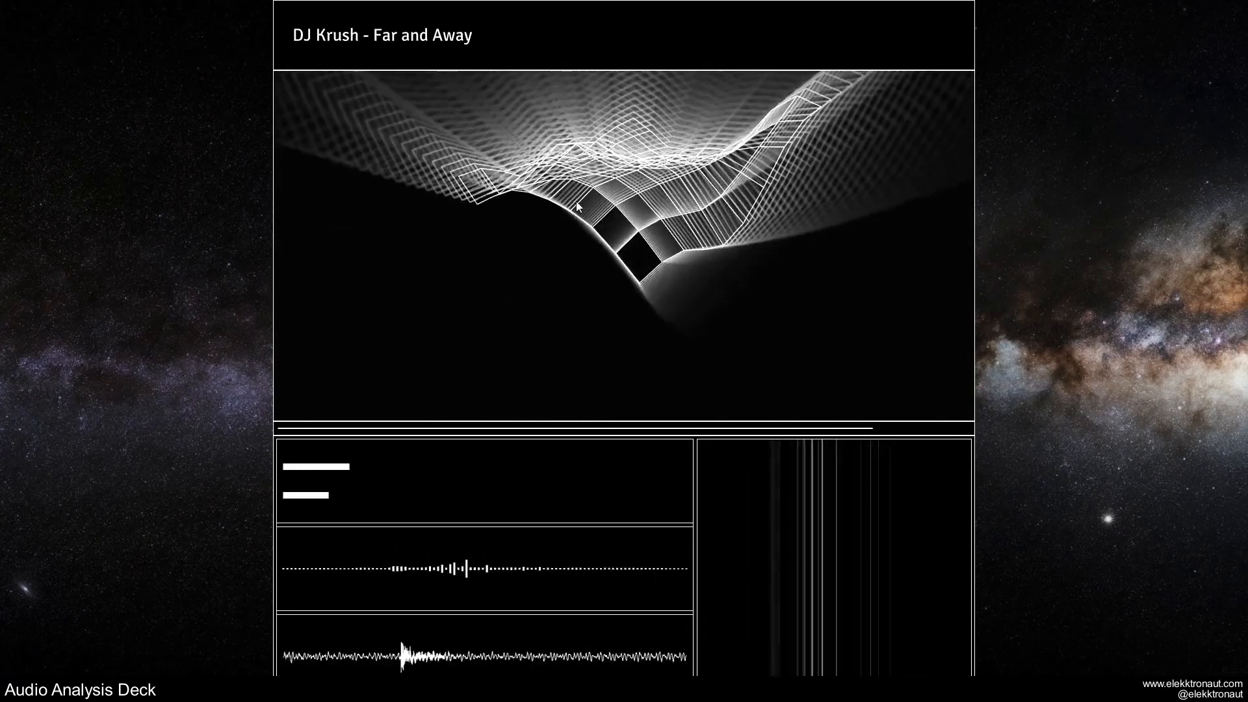
key(Escape)
Turn 1_three's left, right and bottom borders Off, keeping its top Border A.
drag(728, 367, 427, 411)
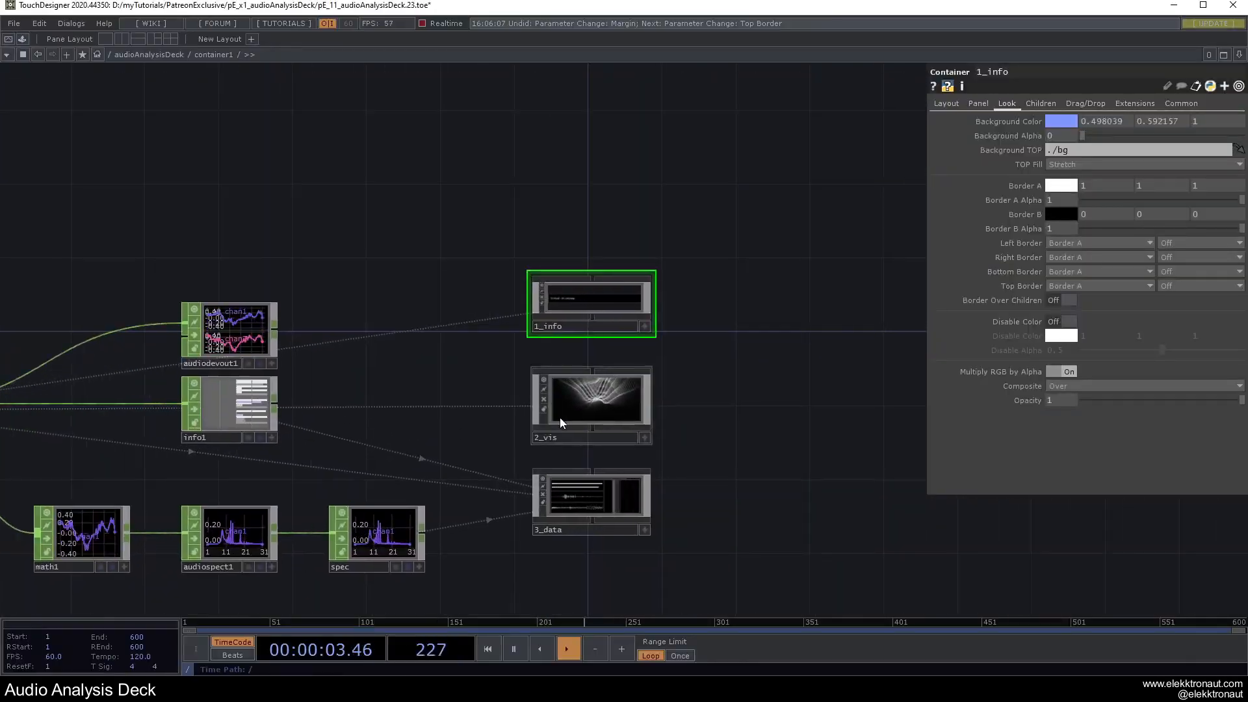
scroll(610, 505, up, 10)
scroll(425, 459, up, 5)
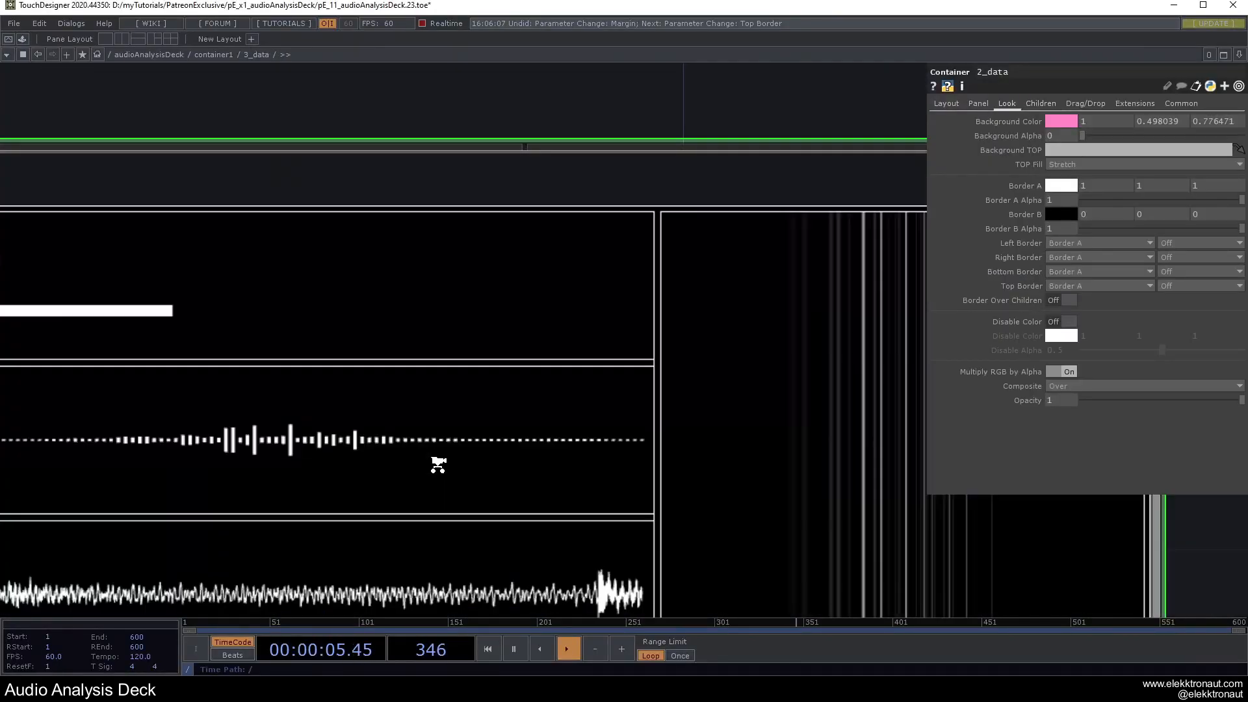
click(1075, 244)
click(1076, 256)
click(1076, 258)
click(1077, 269)
click(1076, 272)
click(1075, 284)
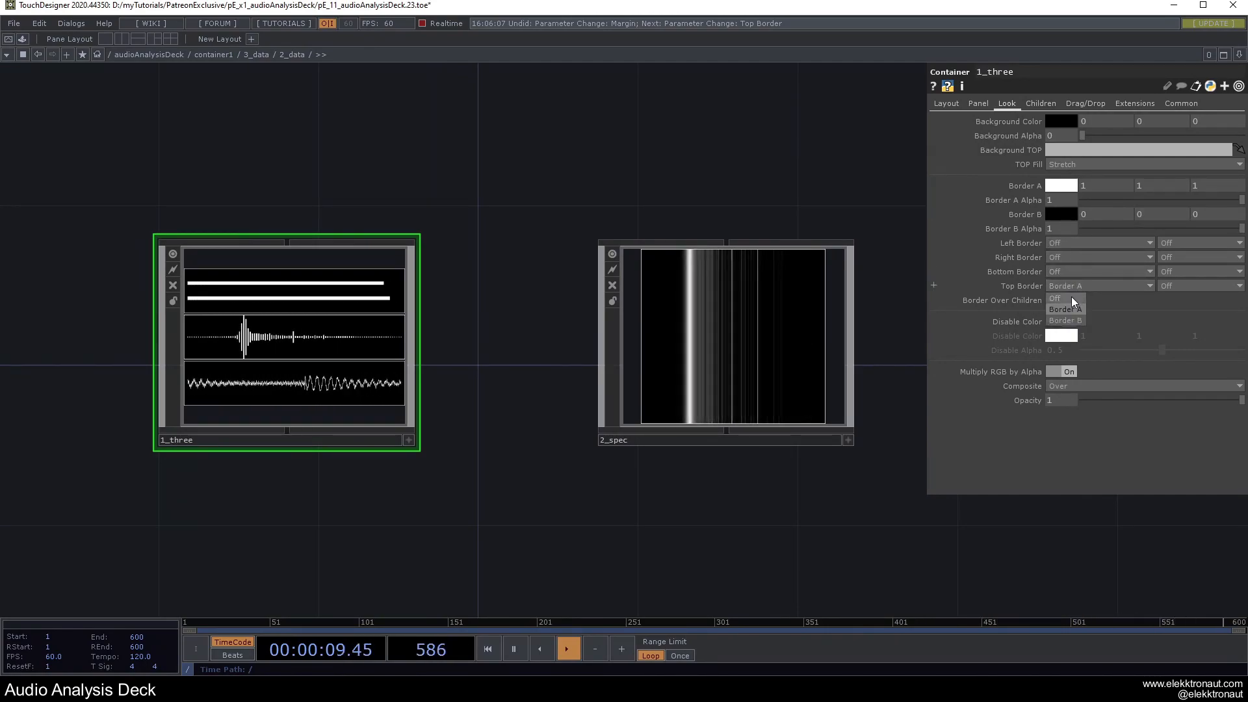
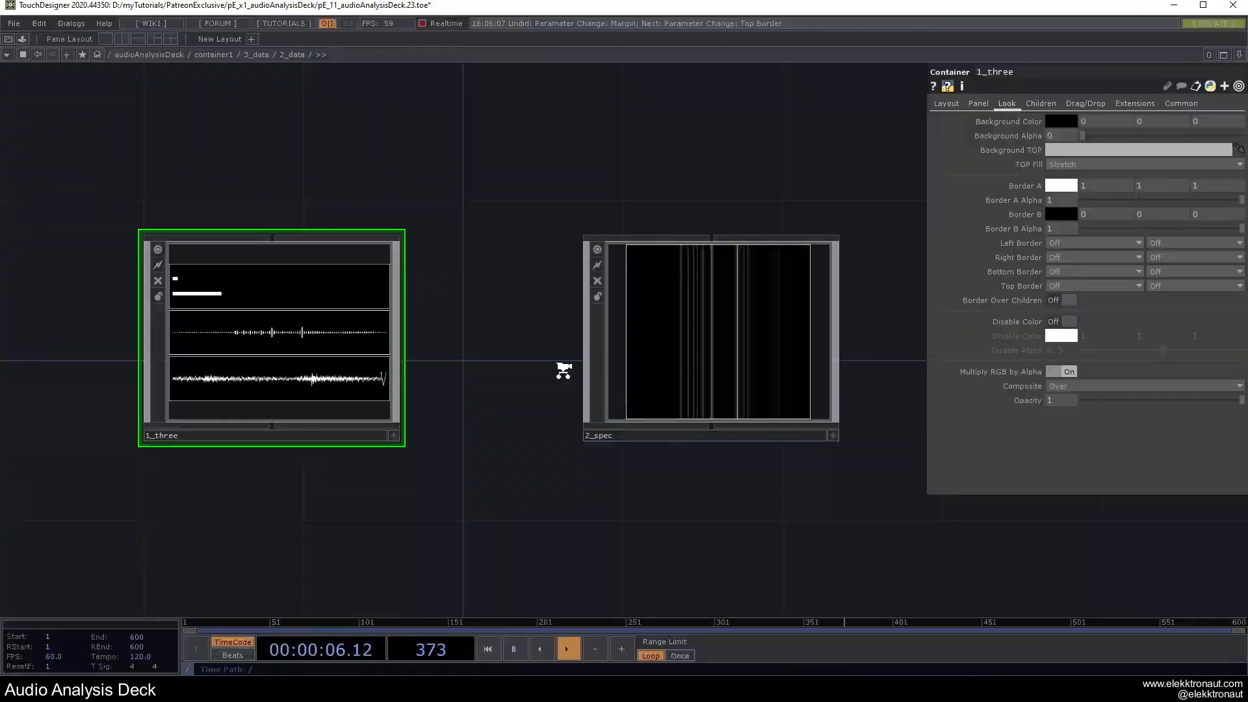
Zoom and pan the audioAnalysisDeck network to centre container1 in view.
scroll(559, 360, up, 4)
scroll(666, 388, down, 6)
scroll(666, 388, down, 3)
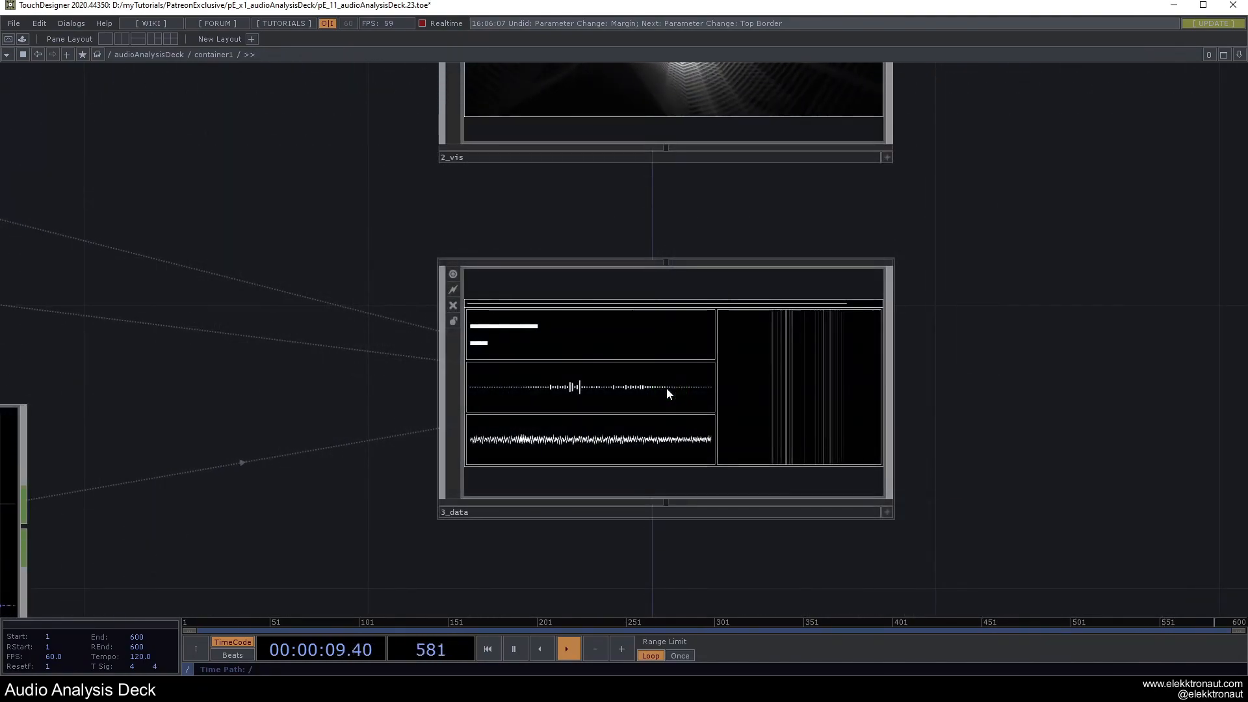
drag(518, 321, 656, 361)
scroll(657, 360, down, 3)
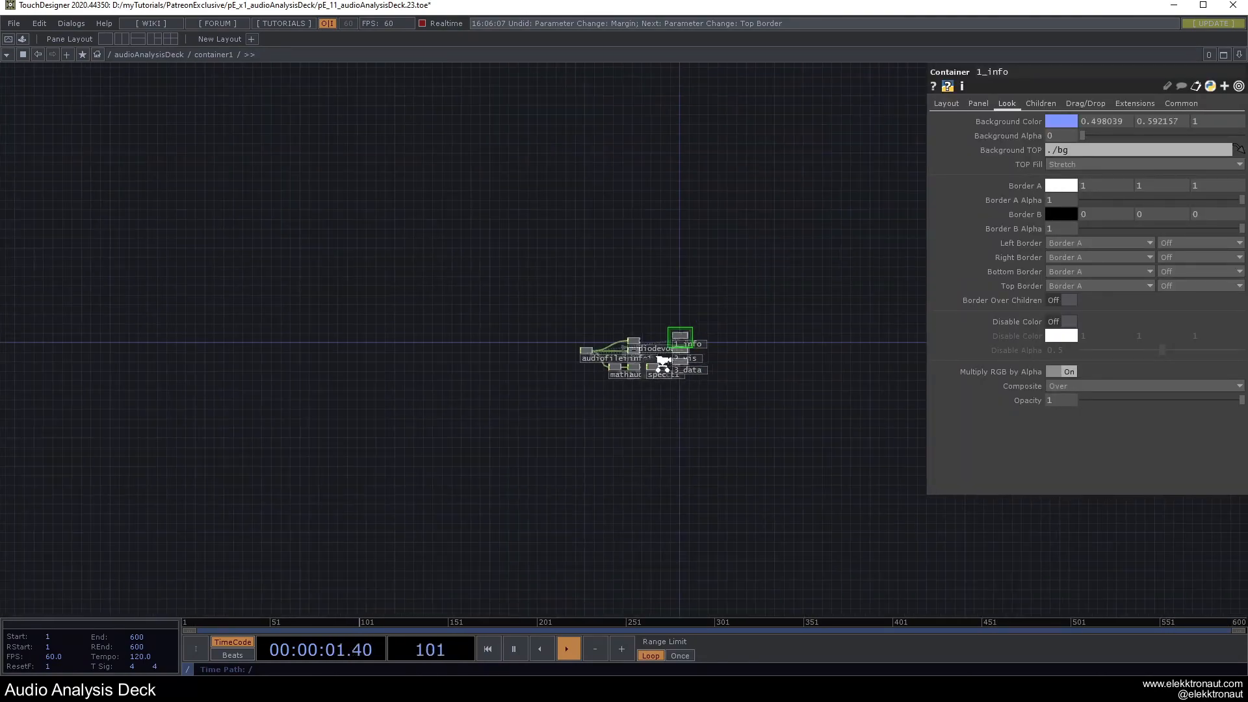
drag(716, 322, 451, 369)
drag(543, 356, 631, 344)
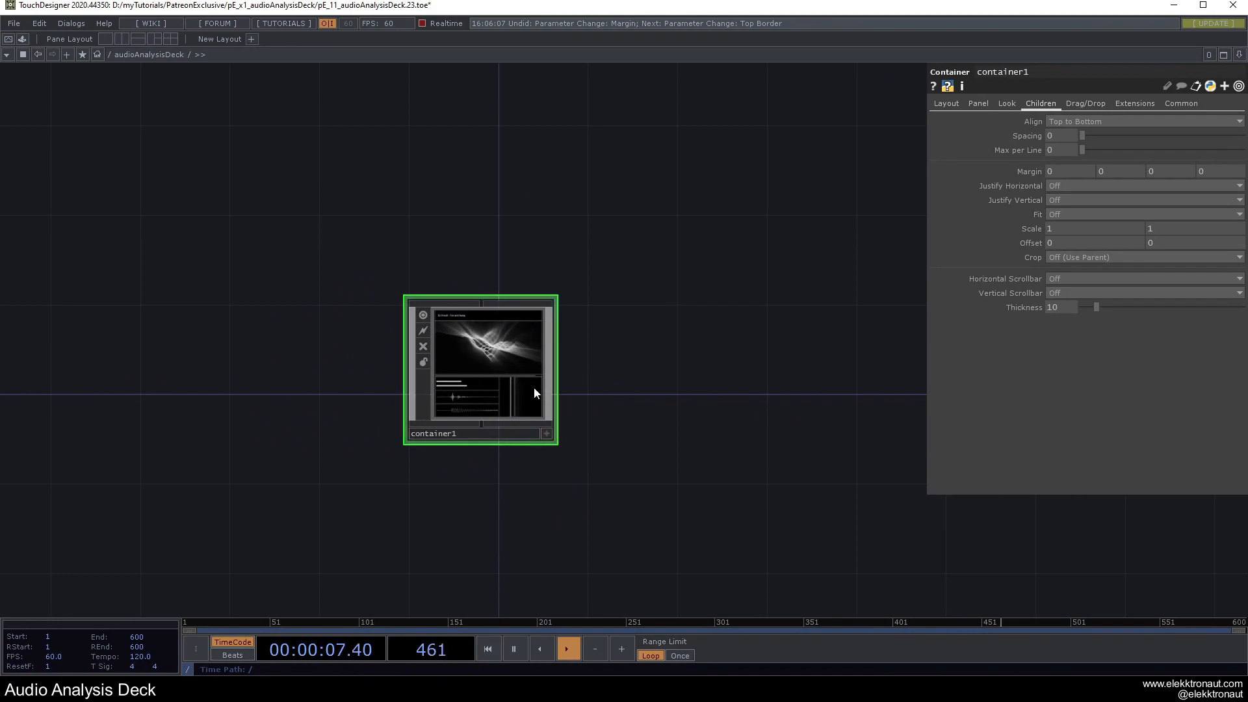
Add an OP Viewer TOP, opview1, with container1 as its source.
scroll(485, 382, down, 1)
scroll(484, 382, down, 1)
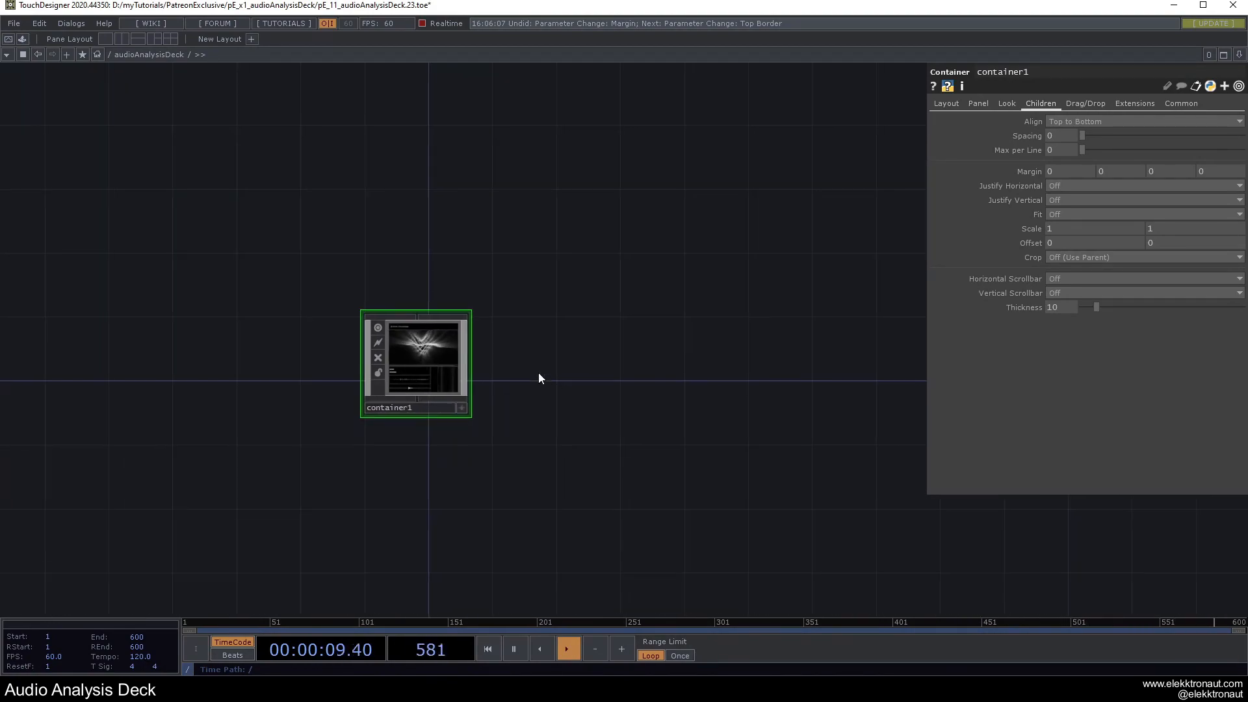
key(Tab)
text(op)
click(486, 376)
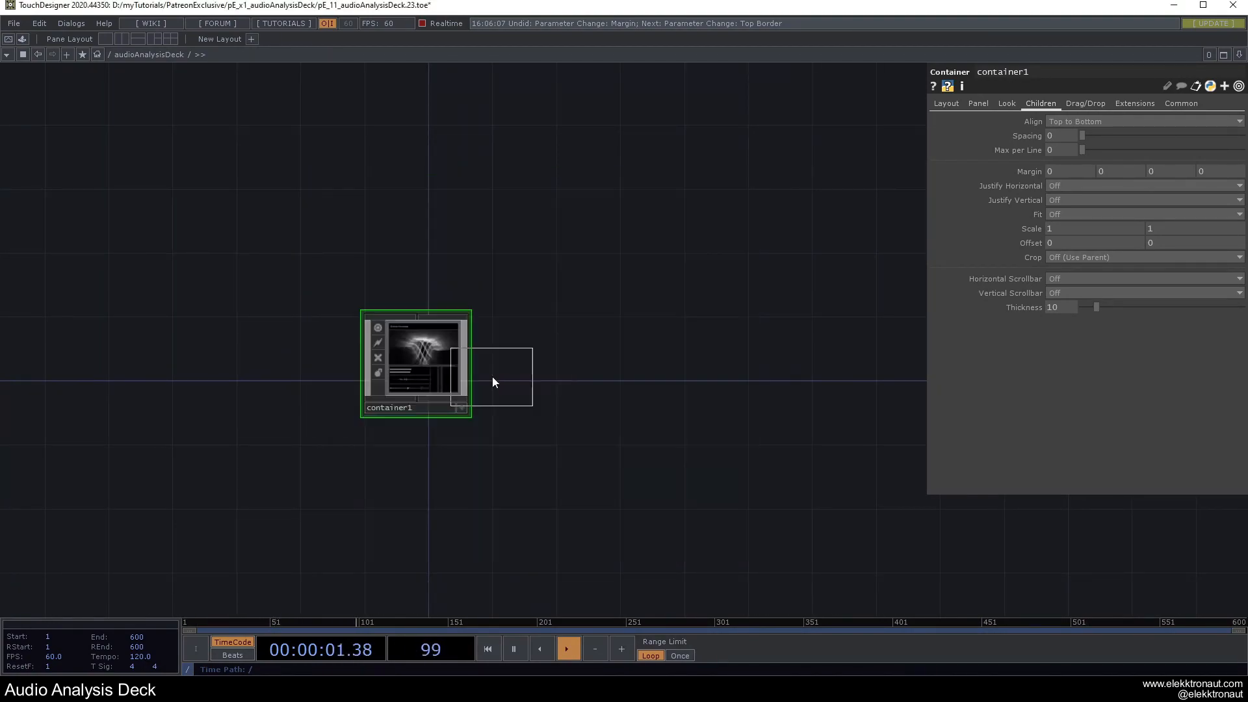
click(552, 372)
scroll(403, 368, up, 3)
drag(386, 360, 710, 362)
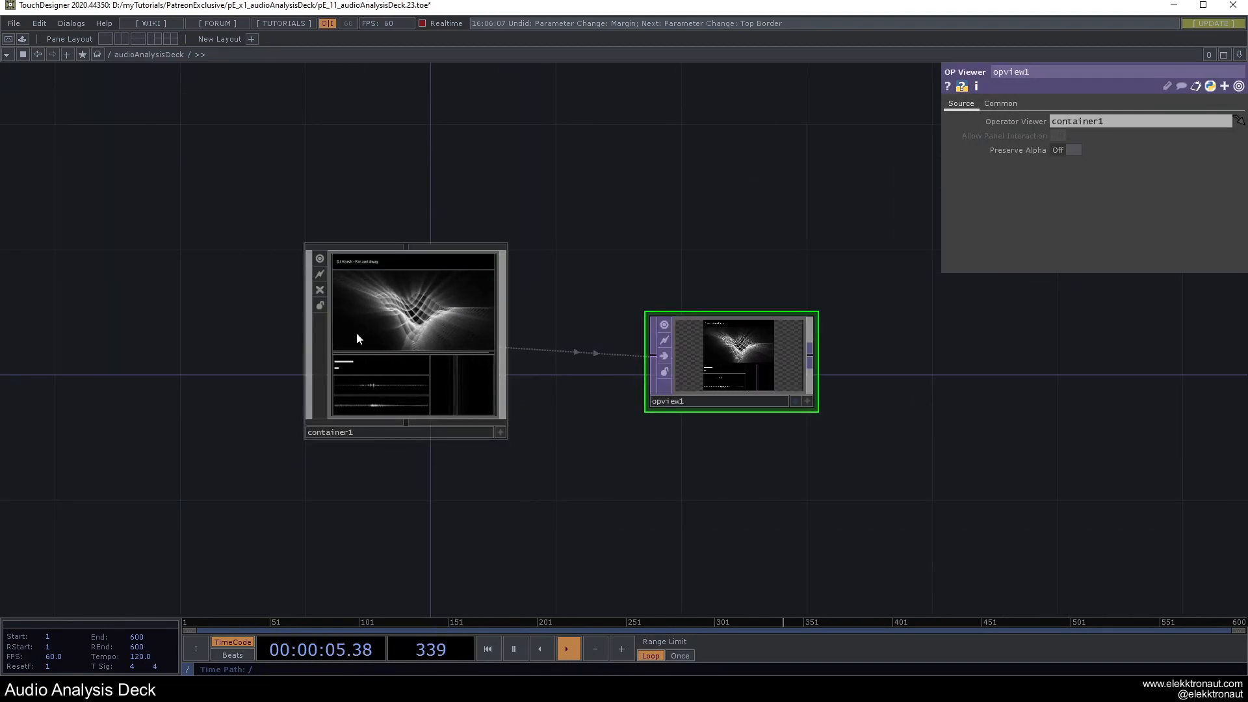
Compare container1's width and height with opview1's output resolution settings.
click(397, 309)
click(780, 369)
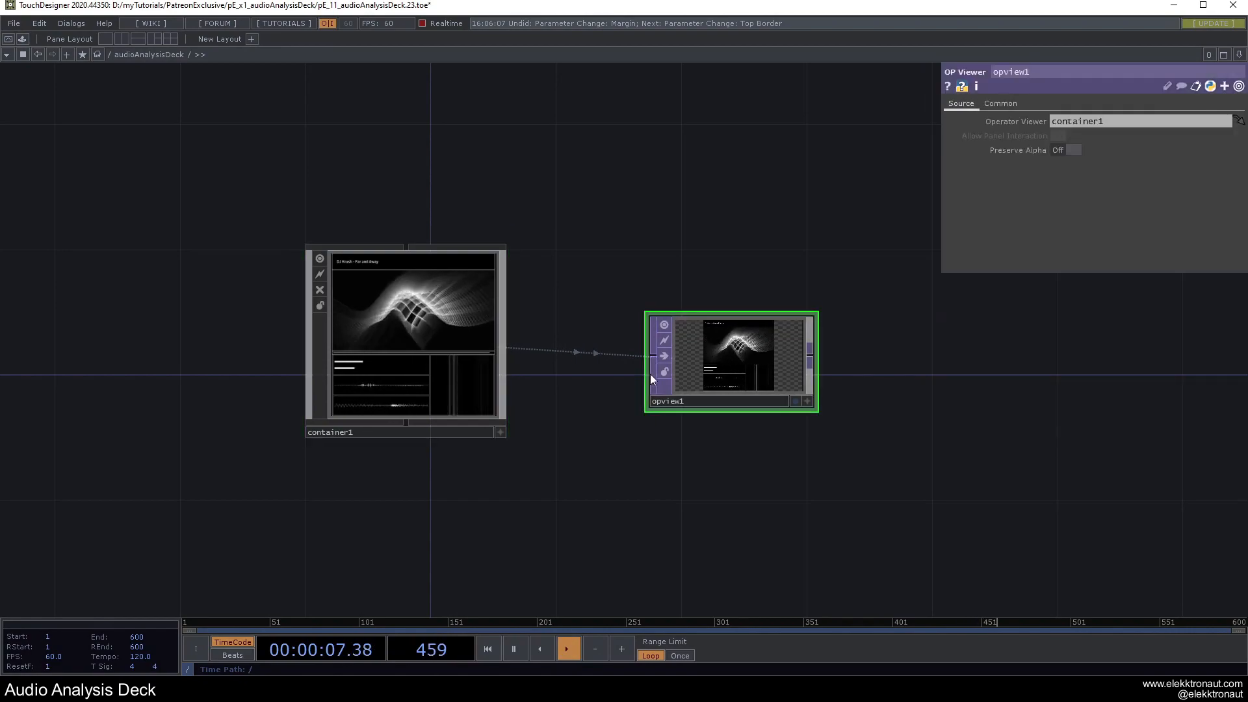
drag(620, 281, 656, 314)
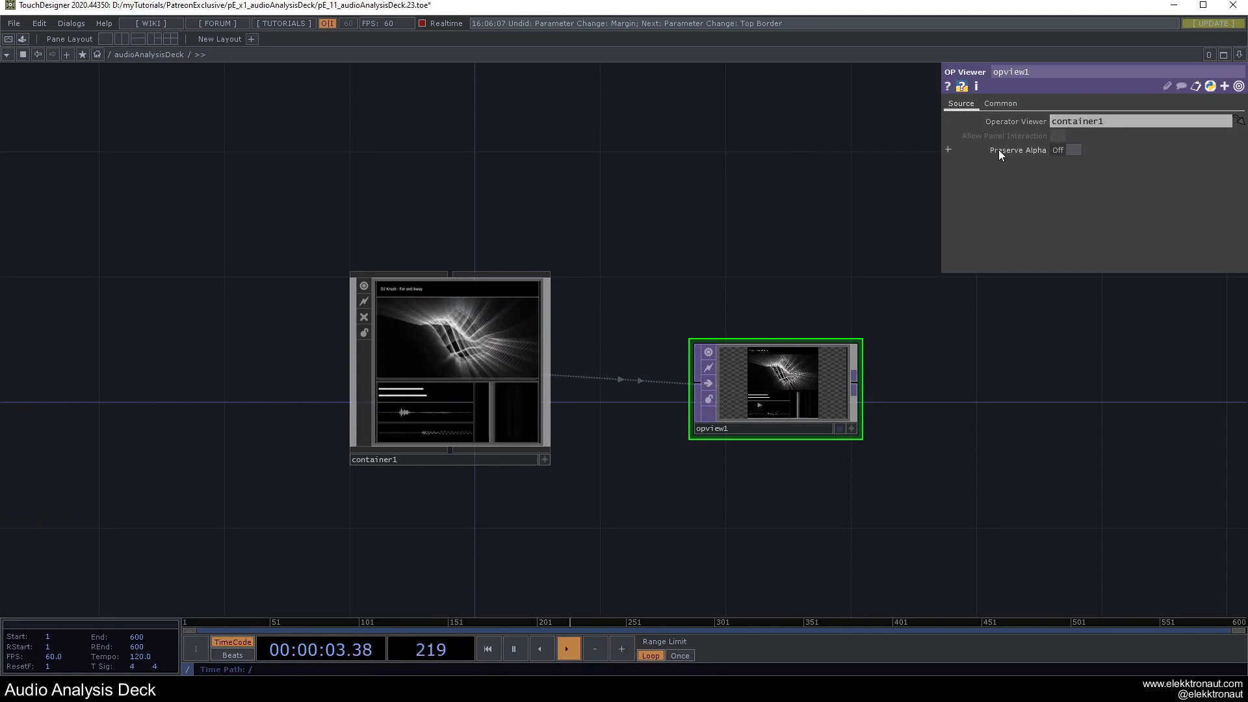
click(999, 103)
click(500, 321)
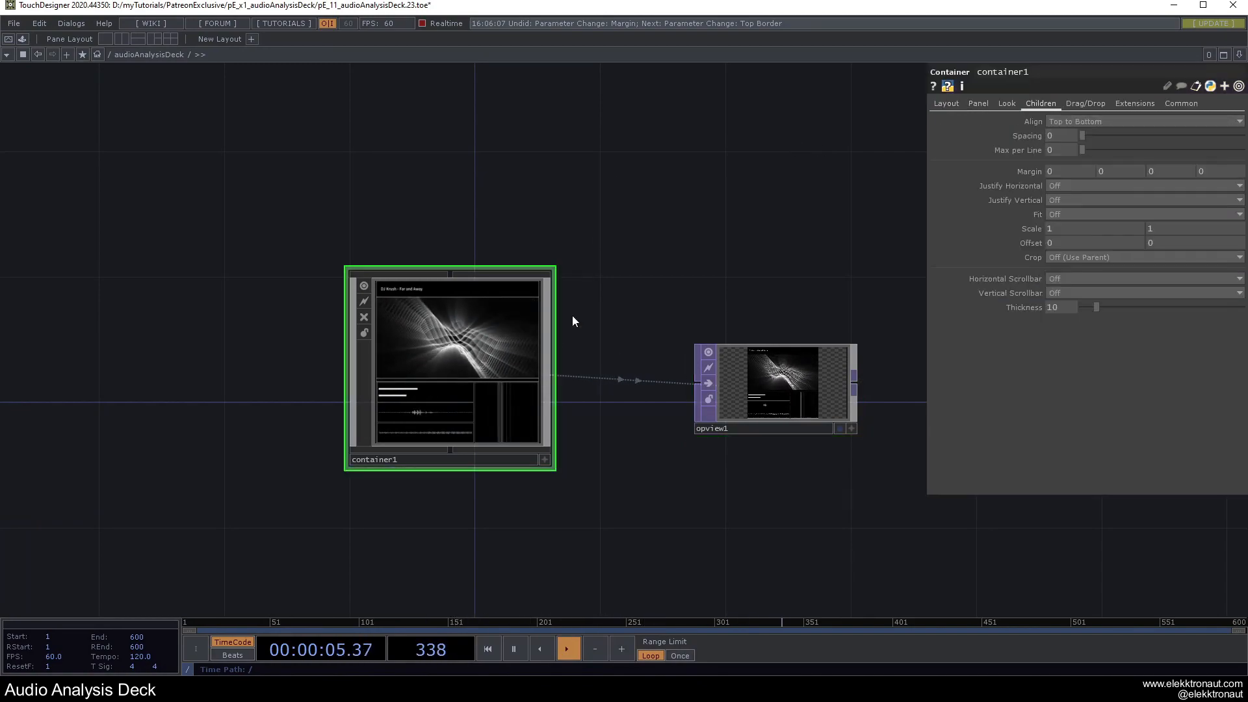
click(943, 105)
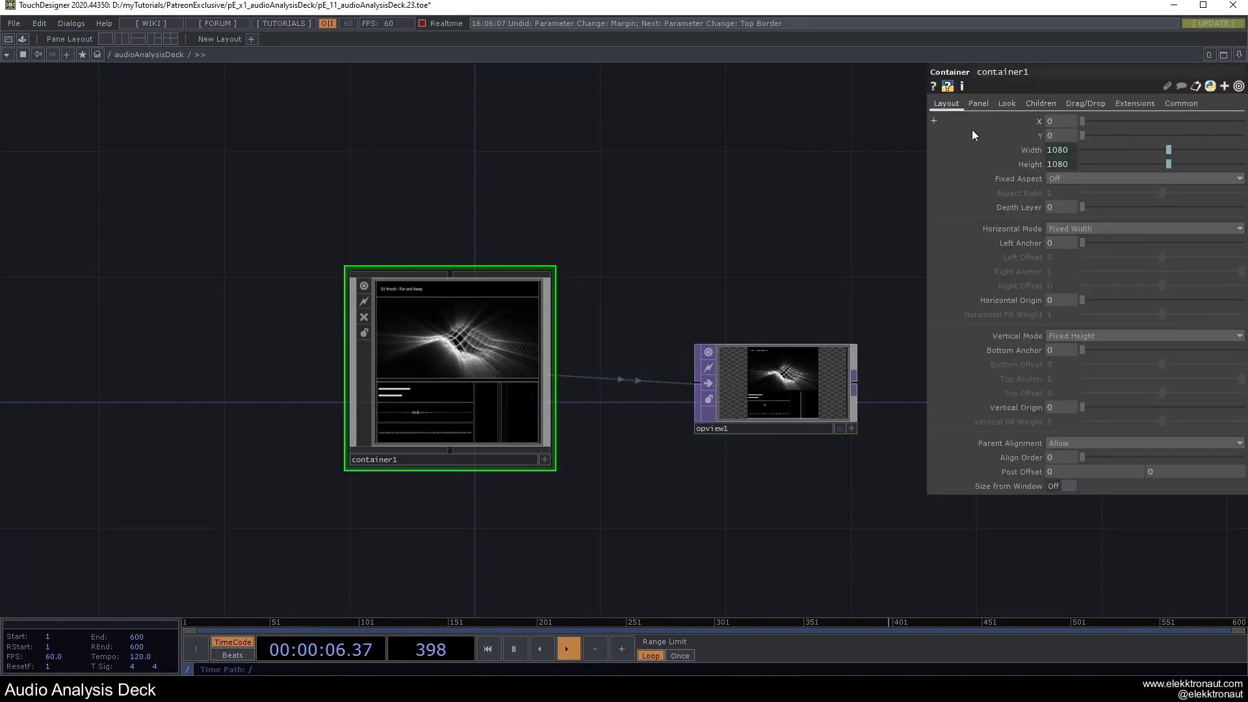
click(784, 374)
Set opview1's resolution to 1080×1080, fixing the height expression to use height.
drag(1069, 135, 871, 131)
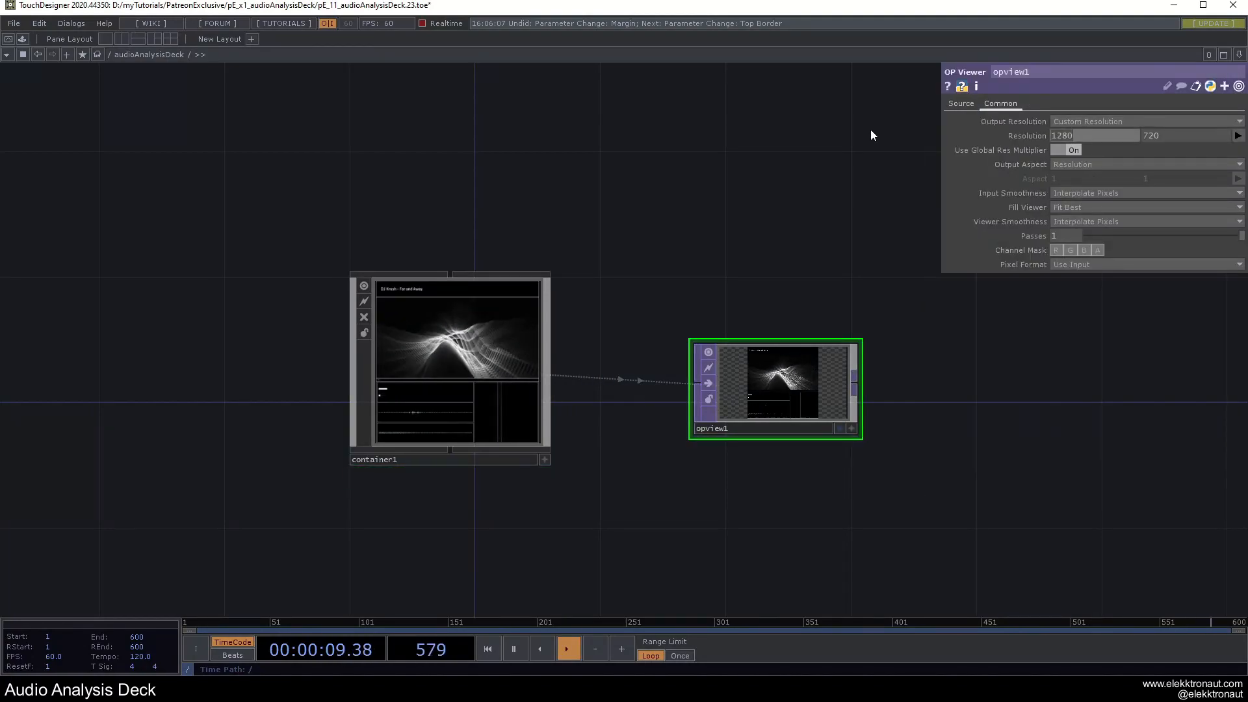
text(1080)
key(Tab)
text(1080)
key(Return)
click(1184, 137)
drag(1146, 165, 1103, 168)
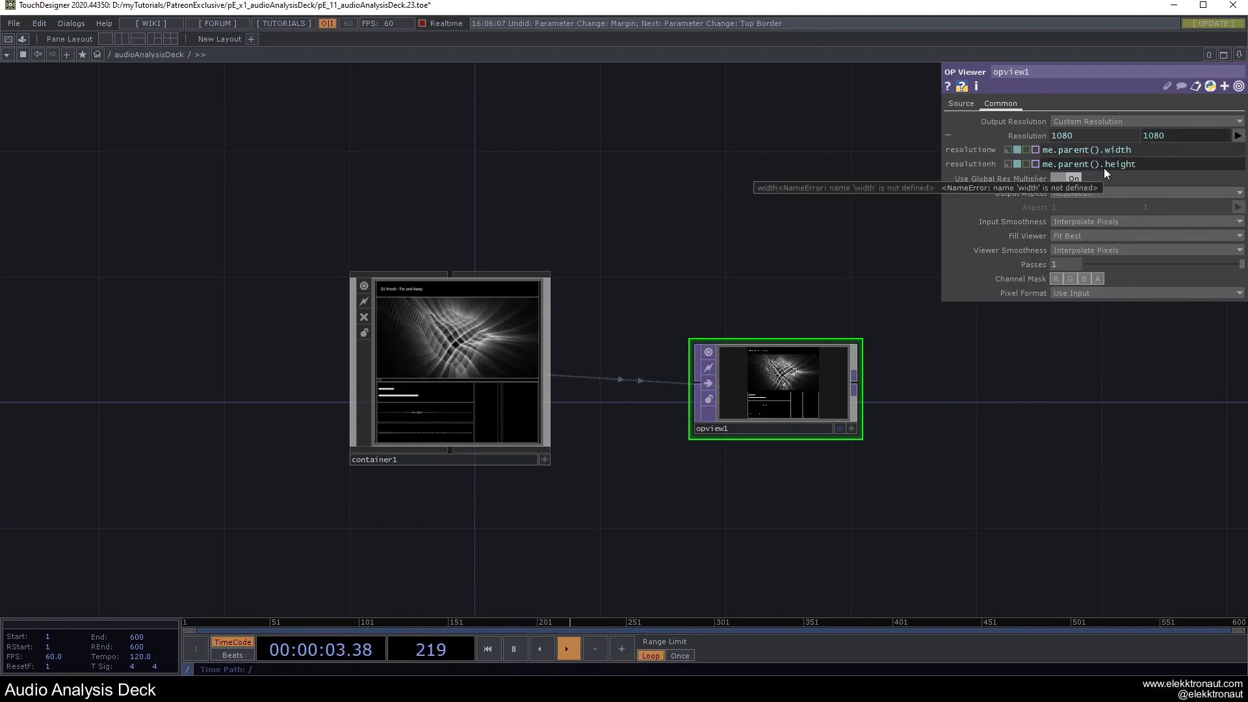
text(height)
key(Return)
Append a Null named bg after opview1 and return to the root network.
drag(839, 276, 602, 236)
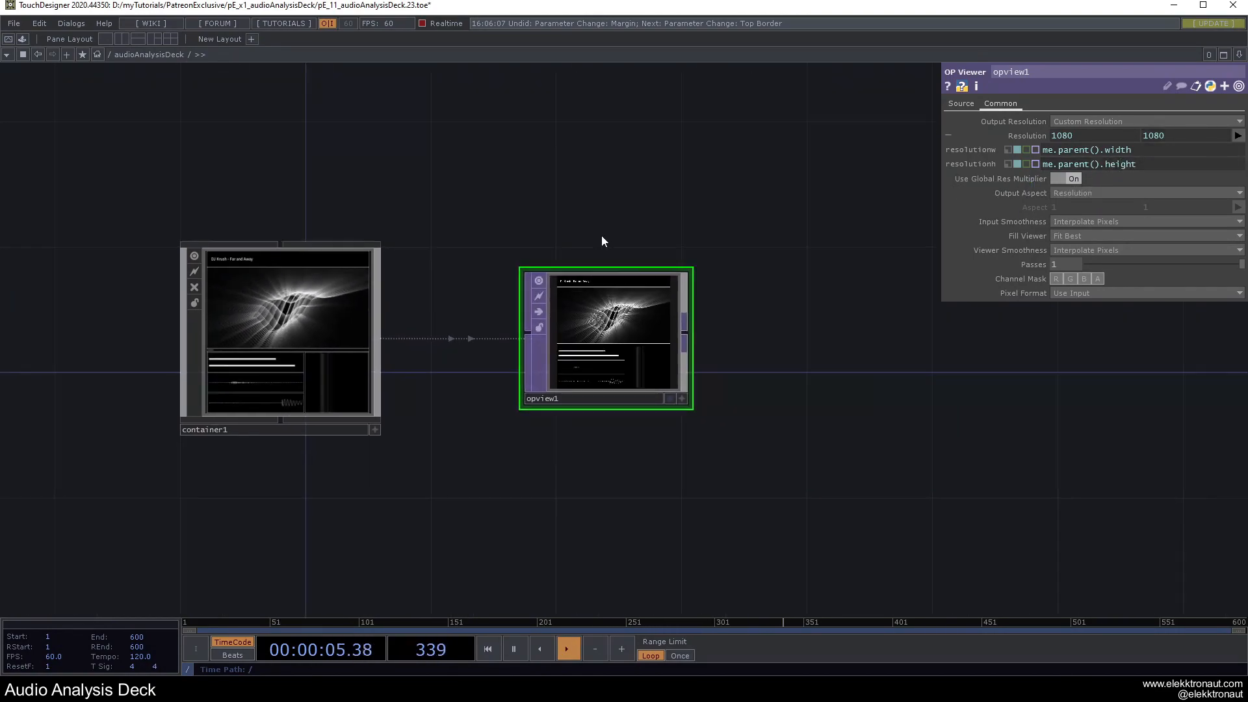
key(alt+n)
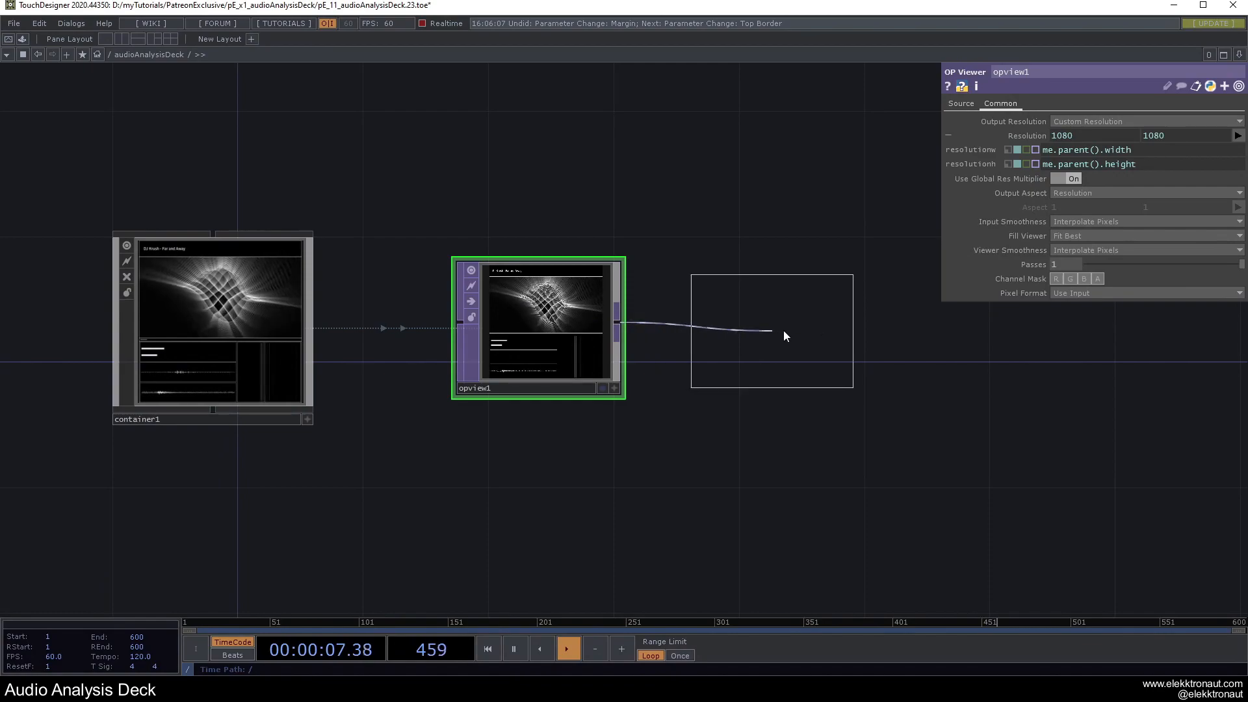
click(825, 322)
click(766, 388)
text(bg)
key(Return)
key(u)
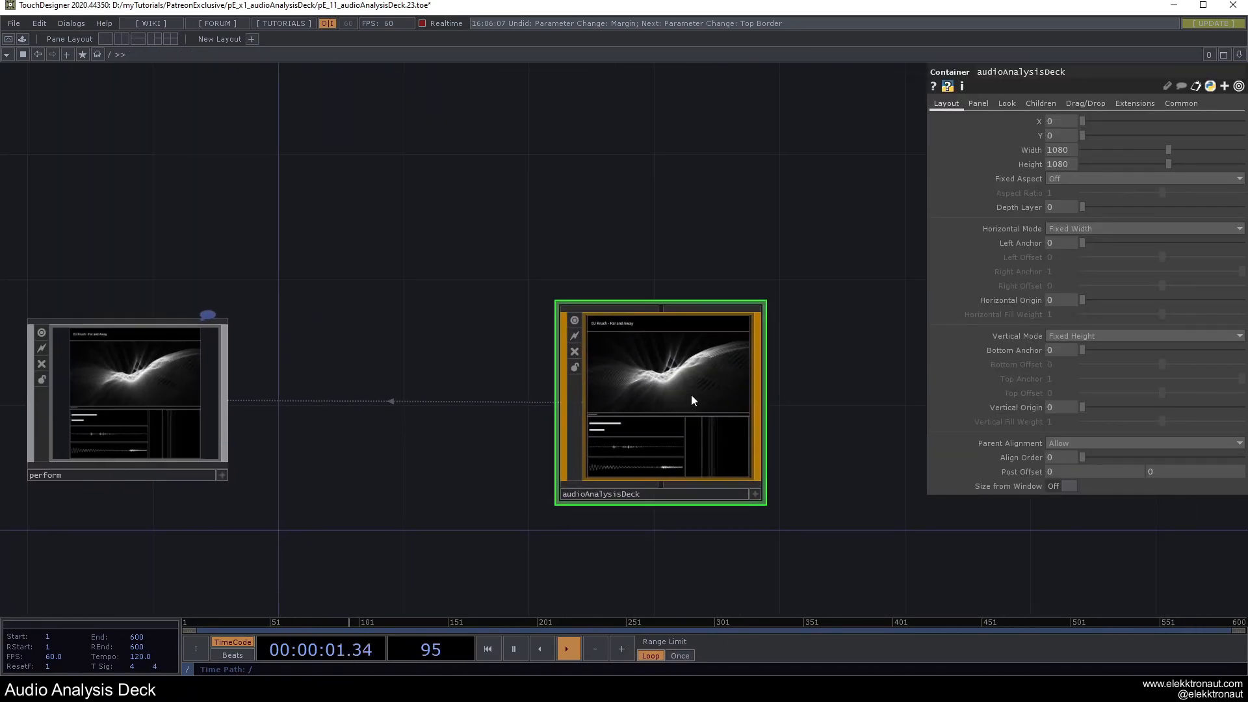
Tidy the bg wire and set audioAnalysisDeck's Background TOP to ./bg.
scroll(754, 349, down, 2)
scroll(689, 385, up, 4)
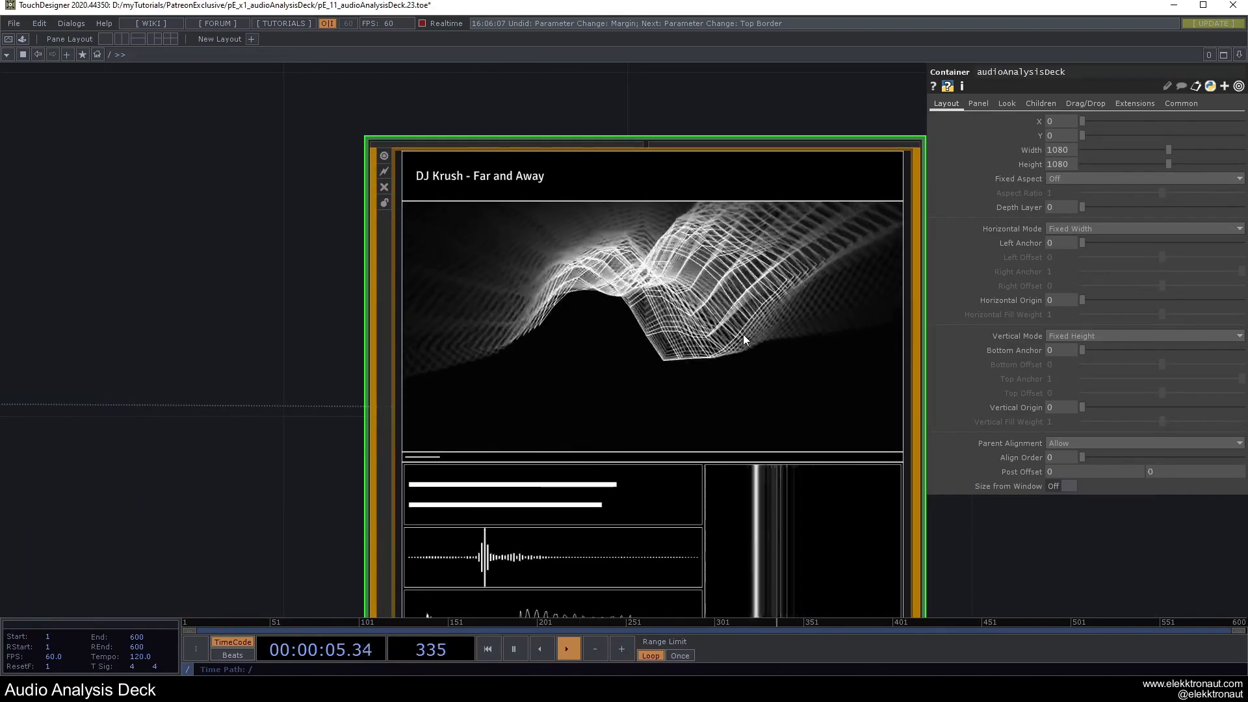
scroll(750, 339, up, 2)
drag(1106, 356, 1165, 326)
drag(697, 362, 575, 343)
scroll(563, 370, down, 3)
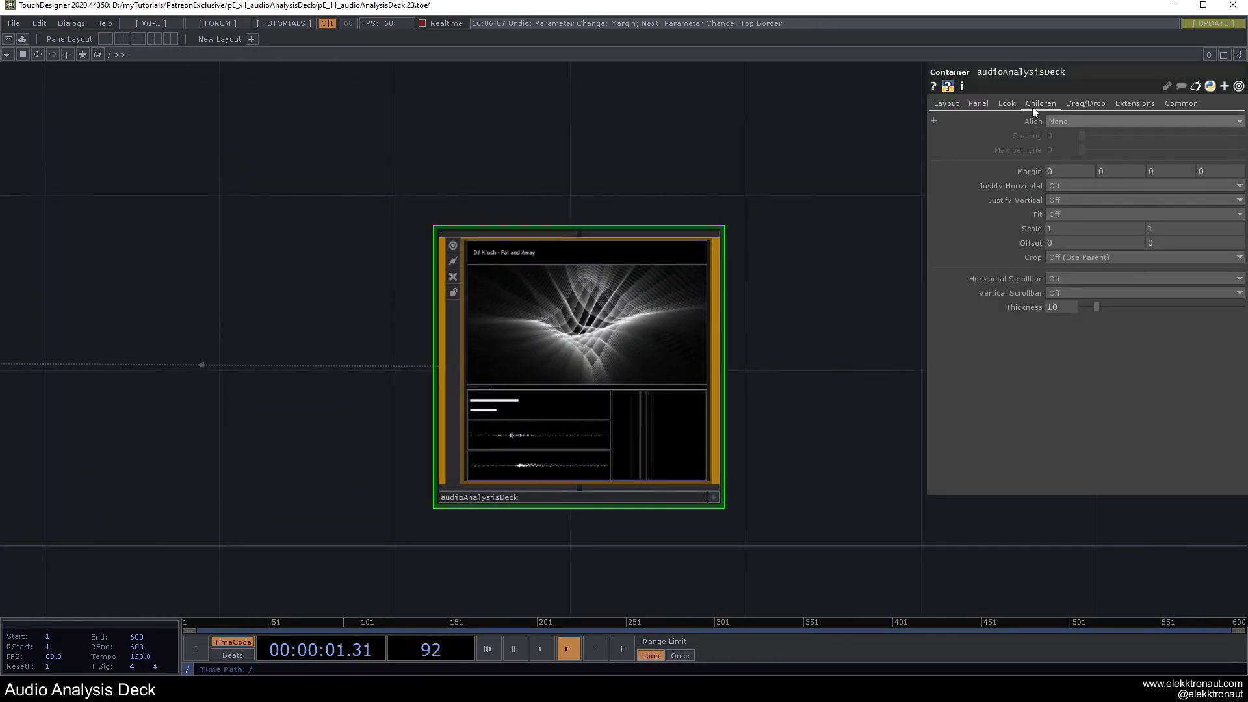
click(1007, 104)
click(1055, 150)
text(.)
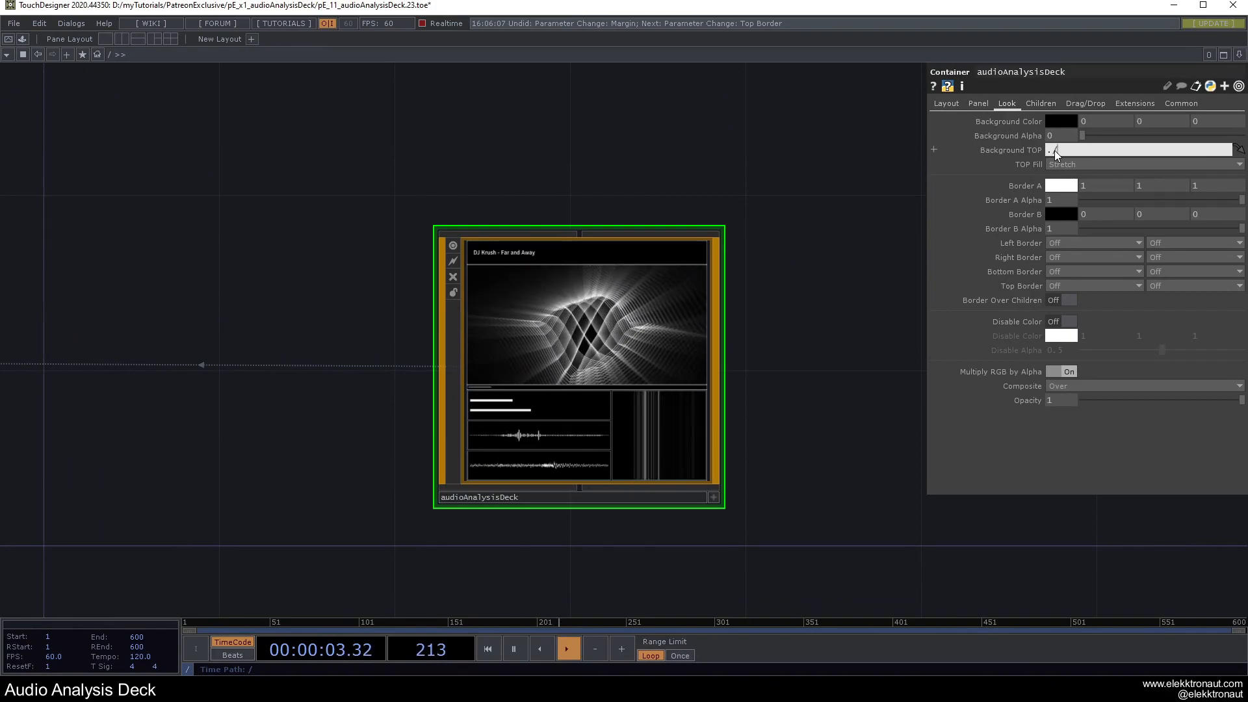
text(/bg)
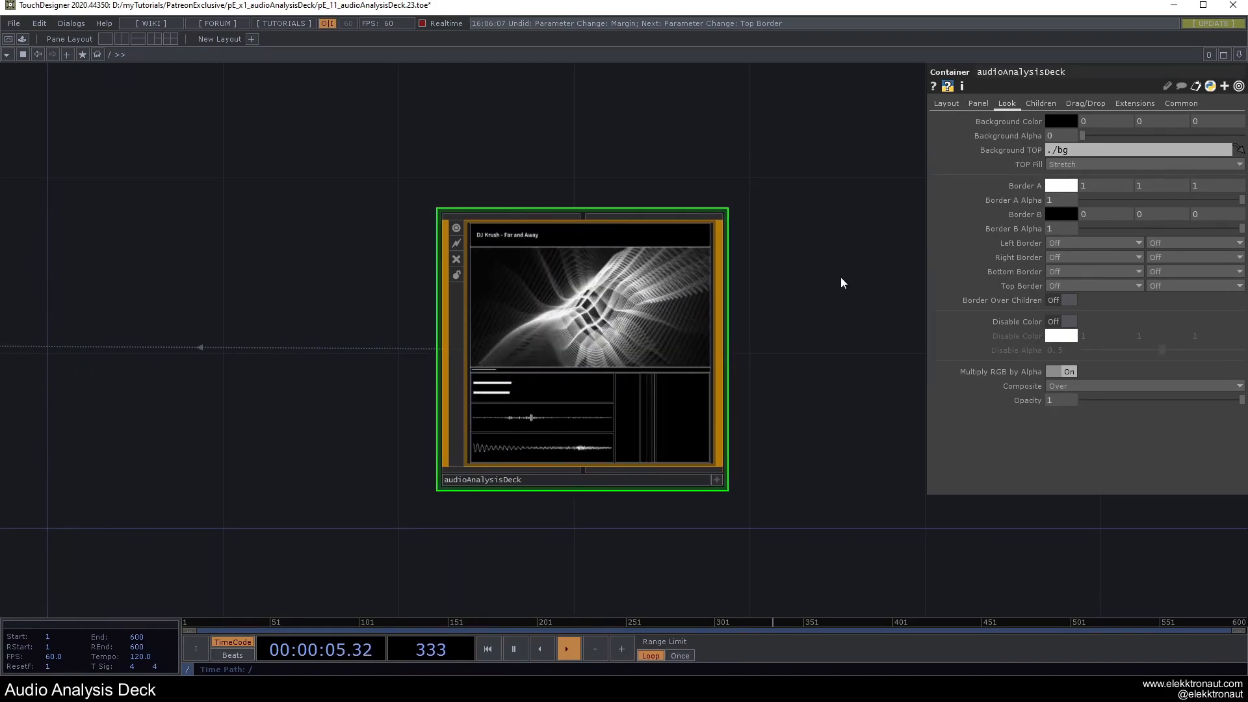
scroll(608, 322, up, 5)
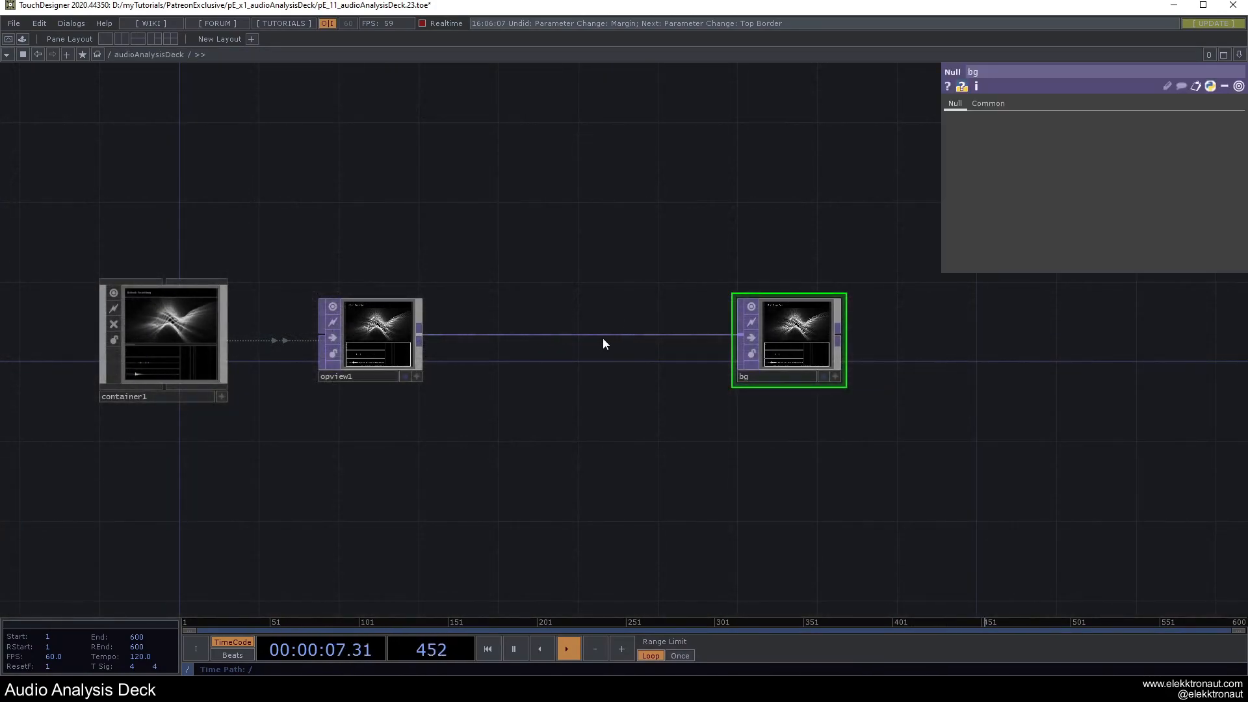
Insert a Lookup TOP between opview1 and bg, fed by a new Ramp TOP ramp1.
drag(779, 334, 1018, 333)
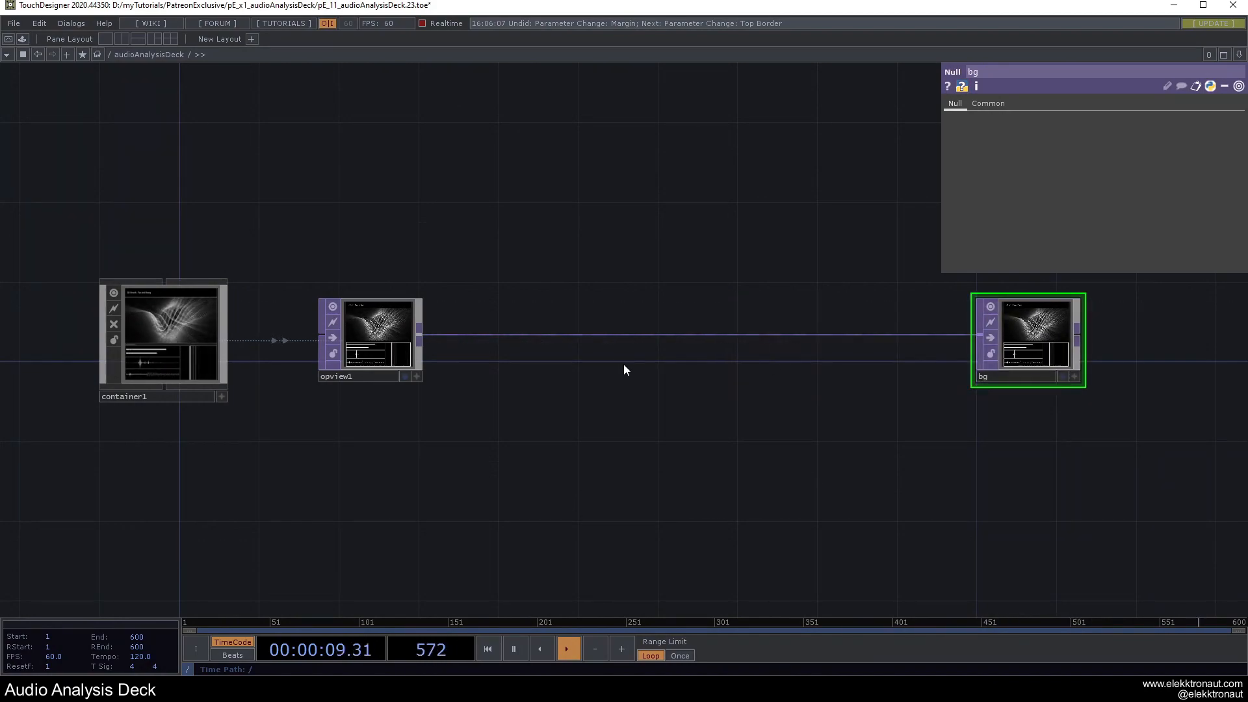
right_click(571, 334)
click(578, 329)
text(lo)
click(452, 406)
click(691, 342)
drag(625, 388, 680, 361)
right_click(690, 318)
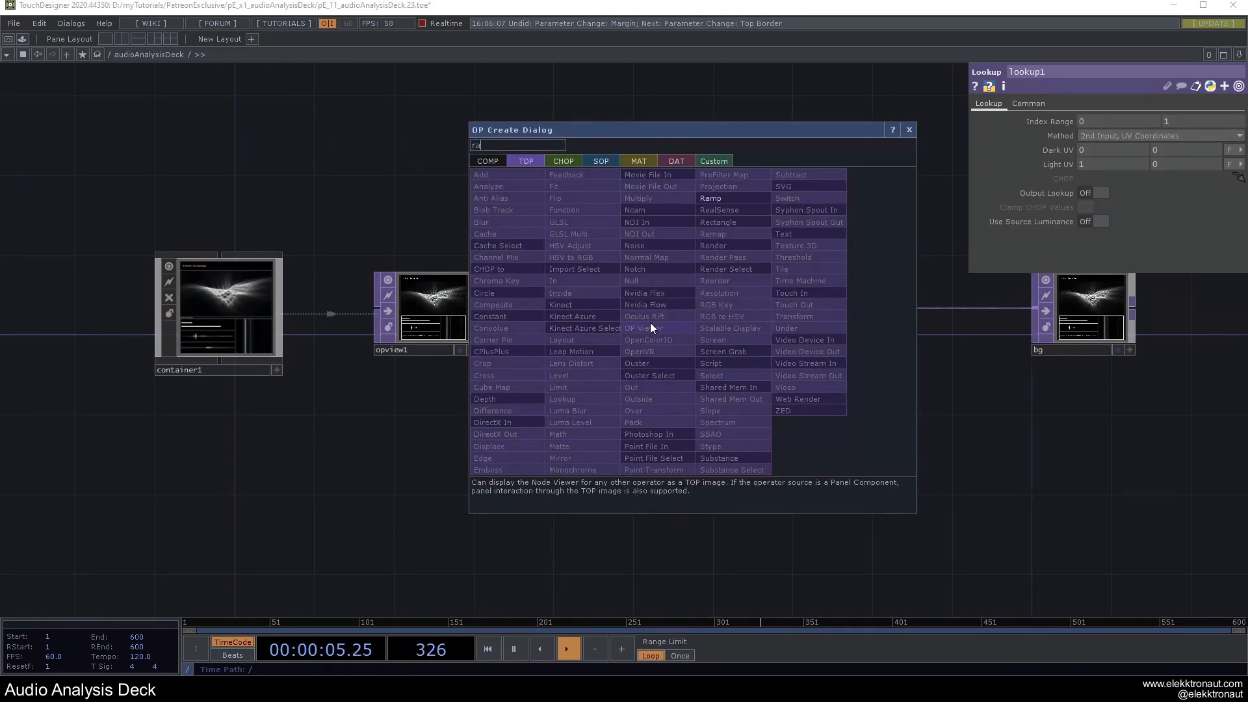
click(713, 198)
click(403, 443)
drag(727, 332, 667, 332)
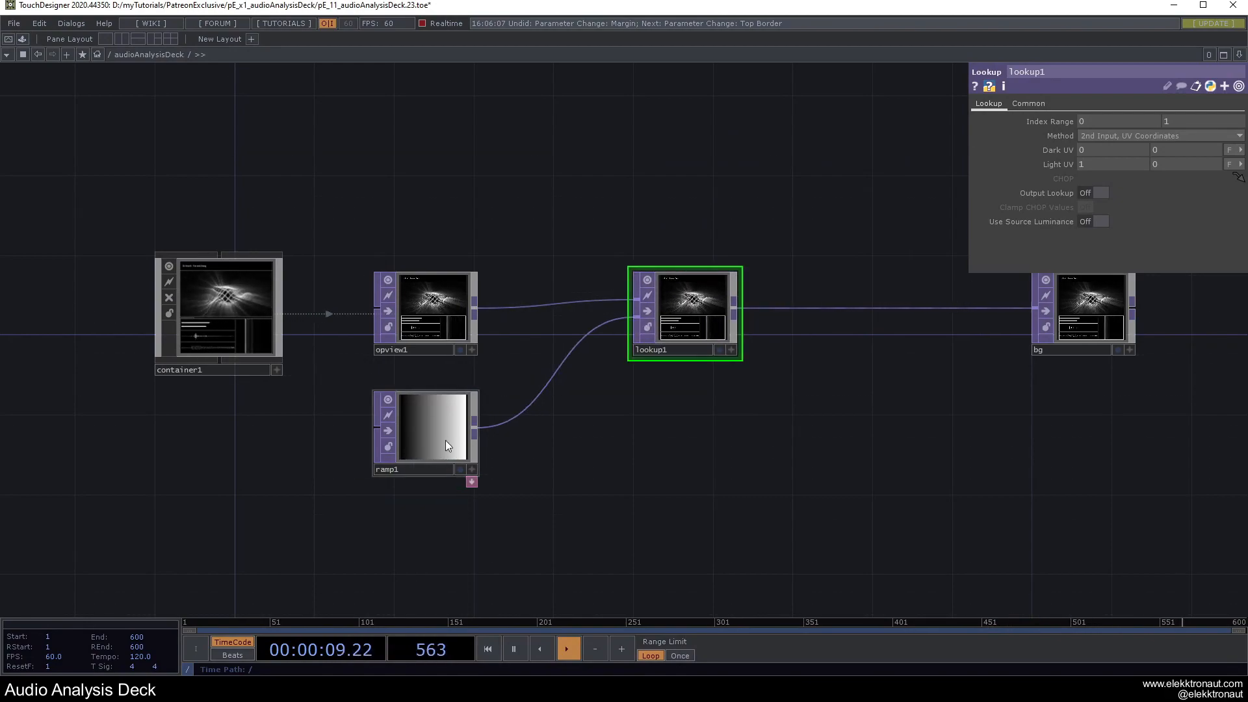
Shift ramp1's hue from 11 to 13 and preview the red-orange deck in perform.
click(446, 442)
drag(749, 328, 789, 330)
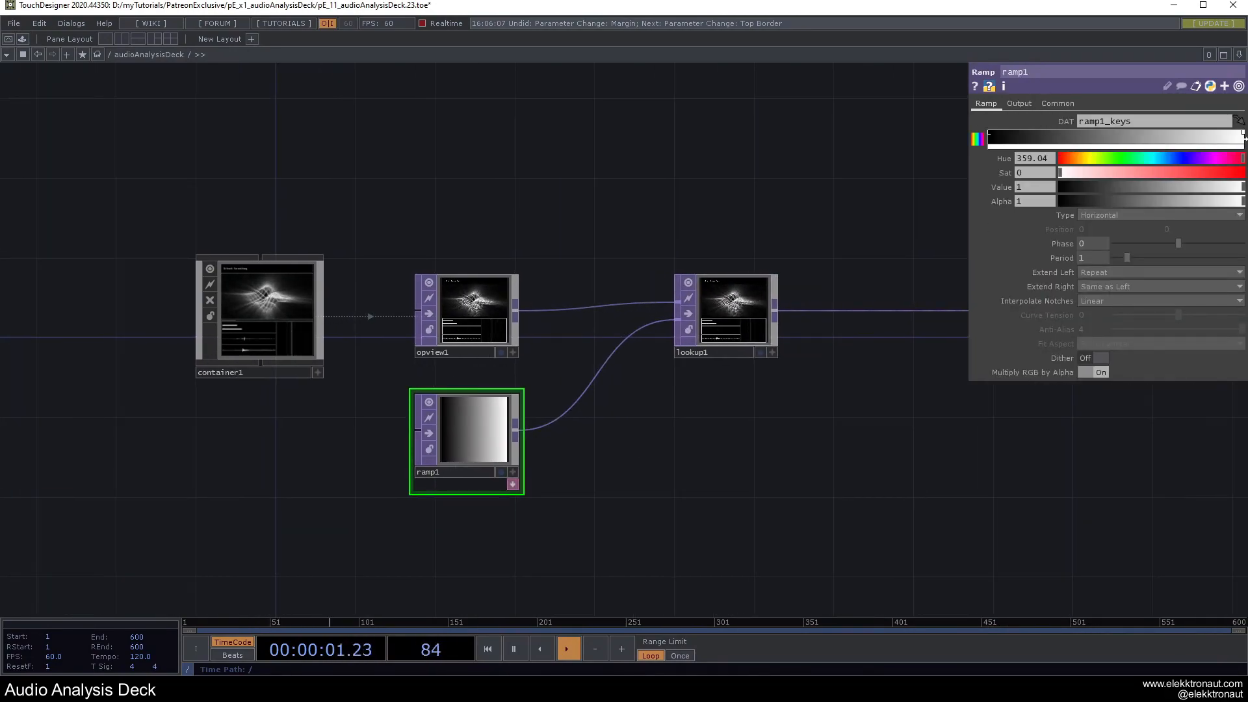
drag(1098, 159, 1071, 162)
key(F1)
key(Escape)
drag(718, 241, 492, 279)
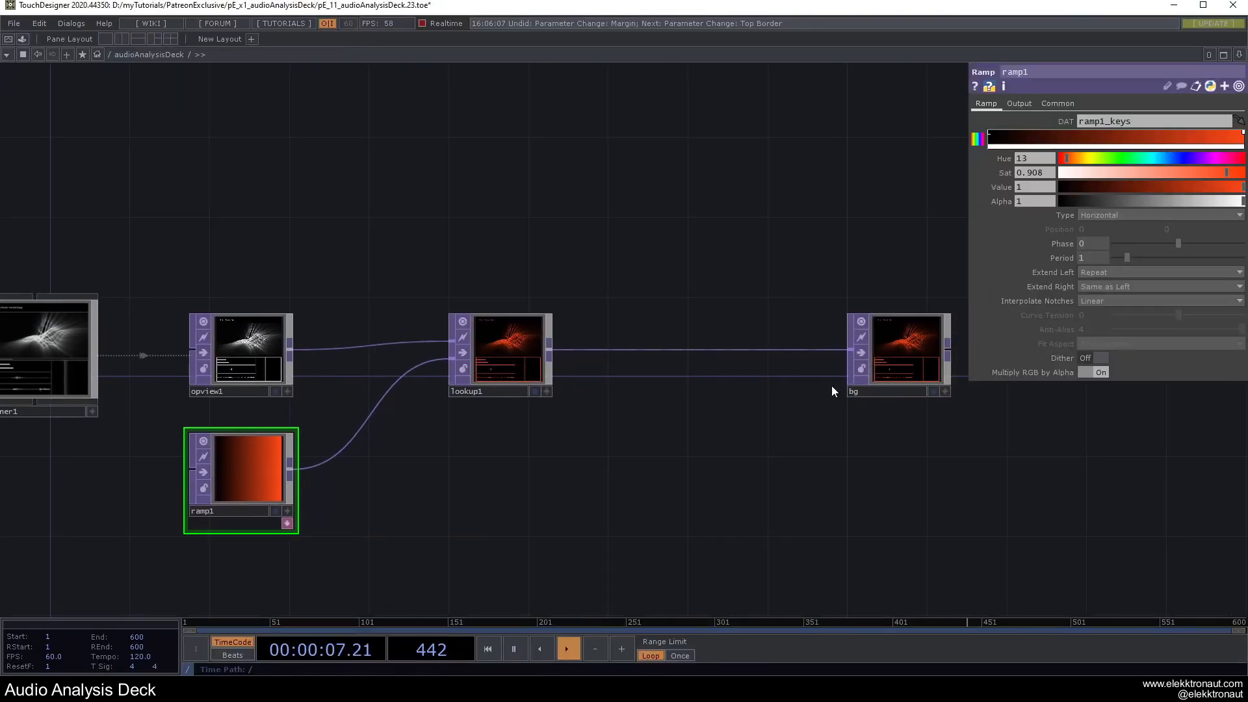
scroll(668, 427, down, 5)
scroll(434, 404, up, 5)
Review container1's Panel settings, then bring audioAnalysisDeck into view.
click(434, 354)
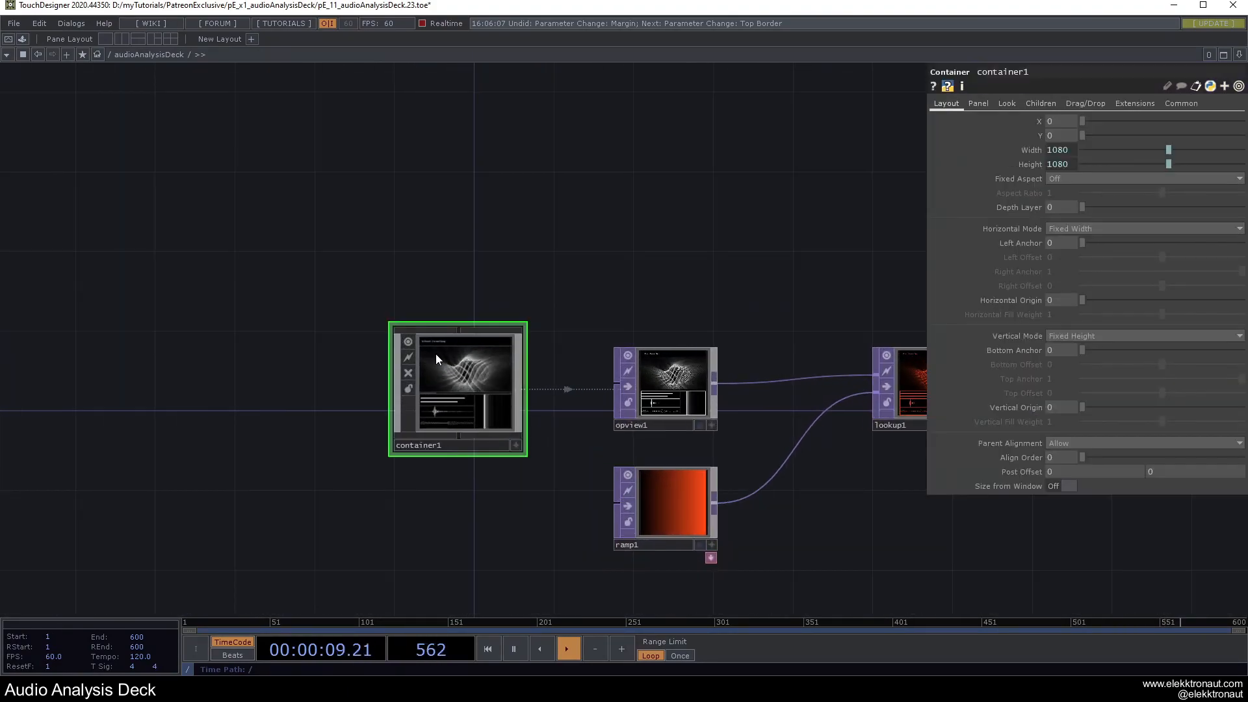
click(982, 104)
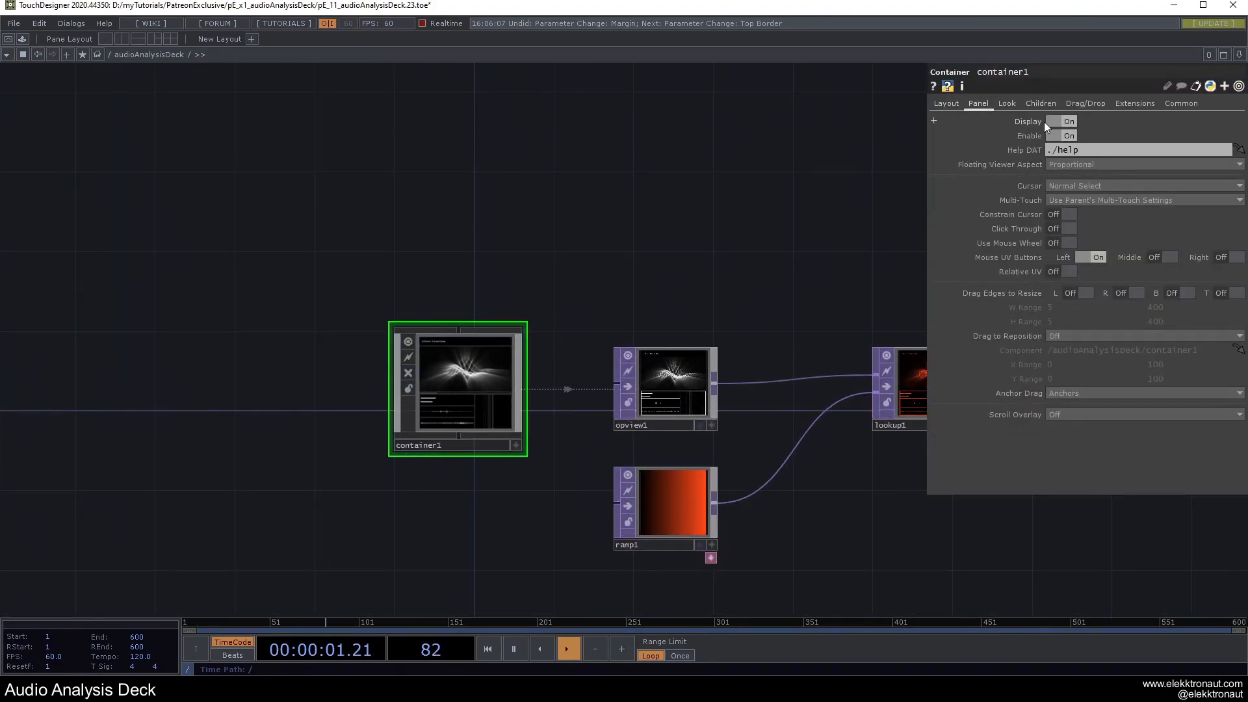
scroll(437, 403, down, 4)
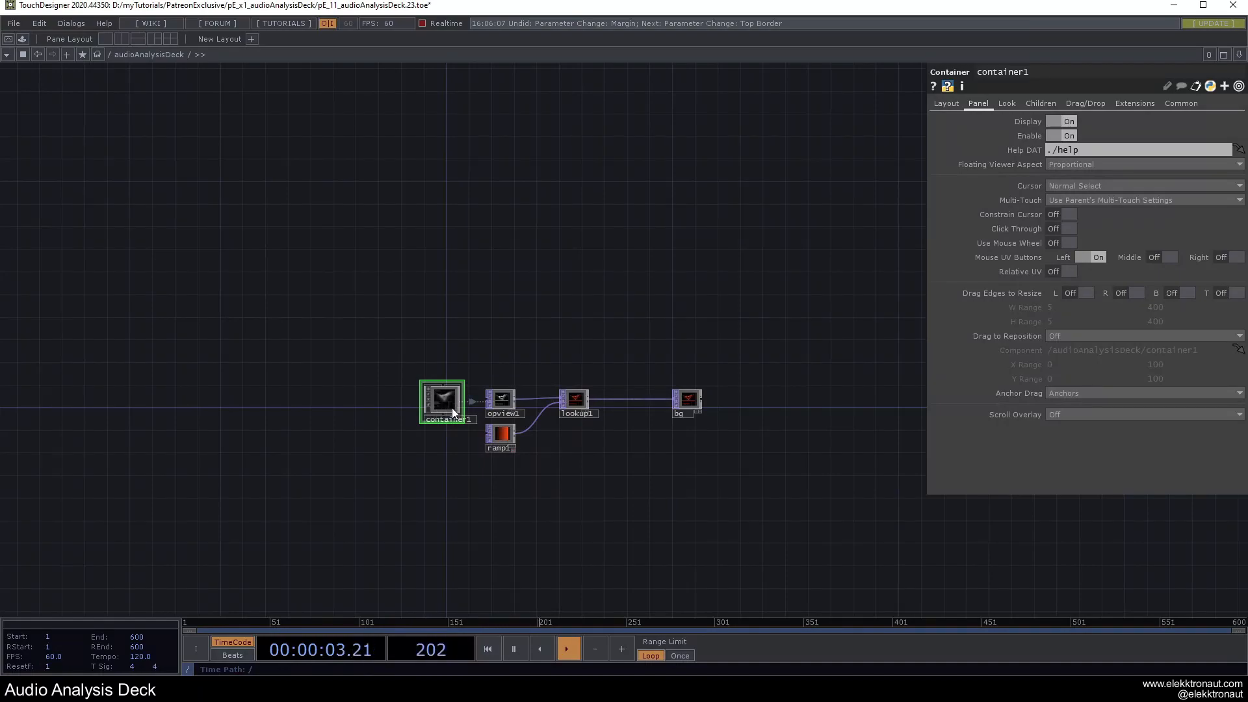
scroll(443, 419, down, 3)
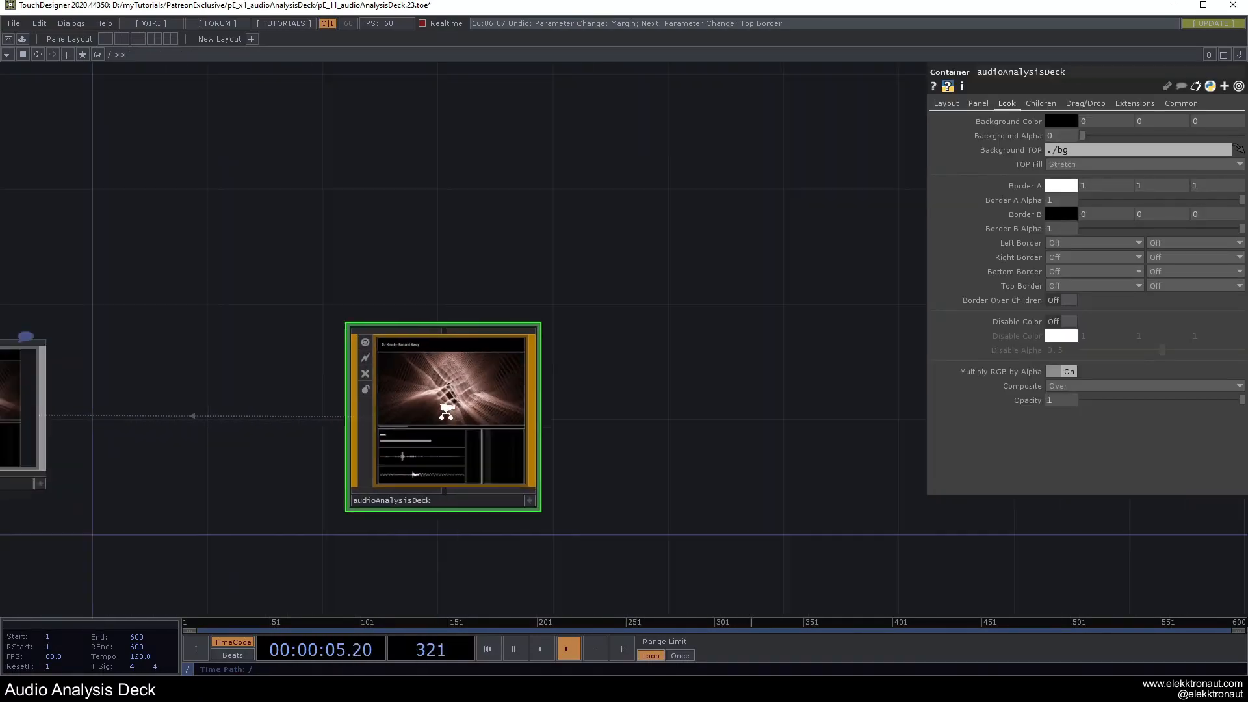
drag(628, 388, 779, 351)
scroll(591, 362, up, 3)
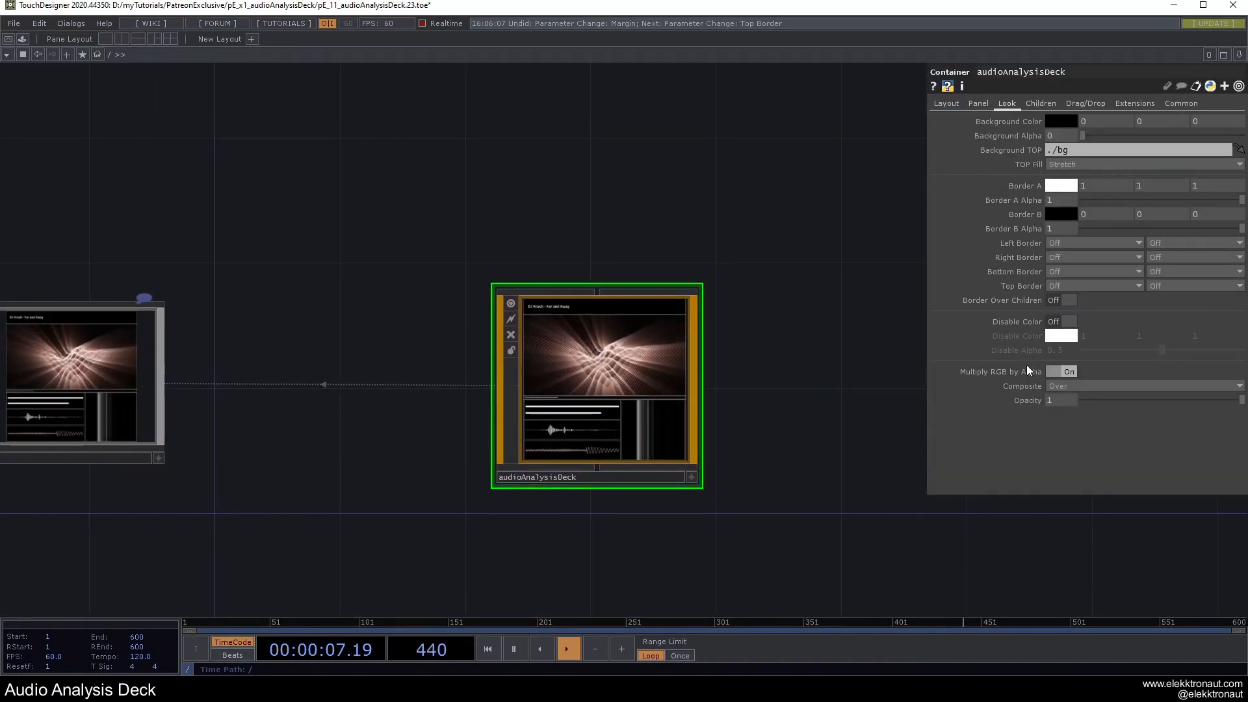
Try Under and Subtract composite modes on audioAnalysisDeck, then settle back on Over.
click(1068, 389)
click(1075, 385)
click(1063, 371)
click(1063, 371)
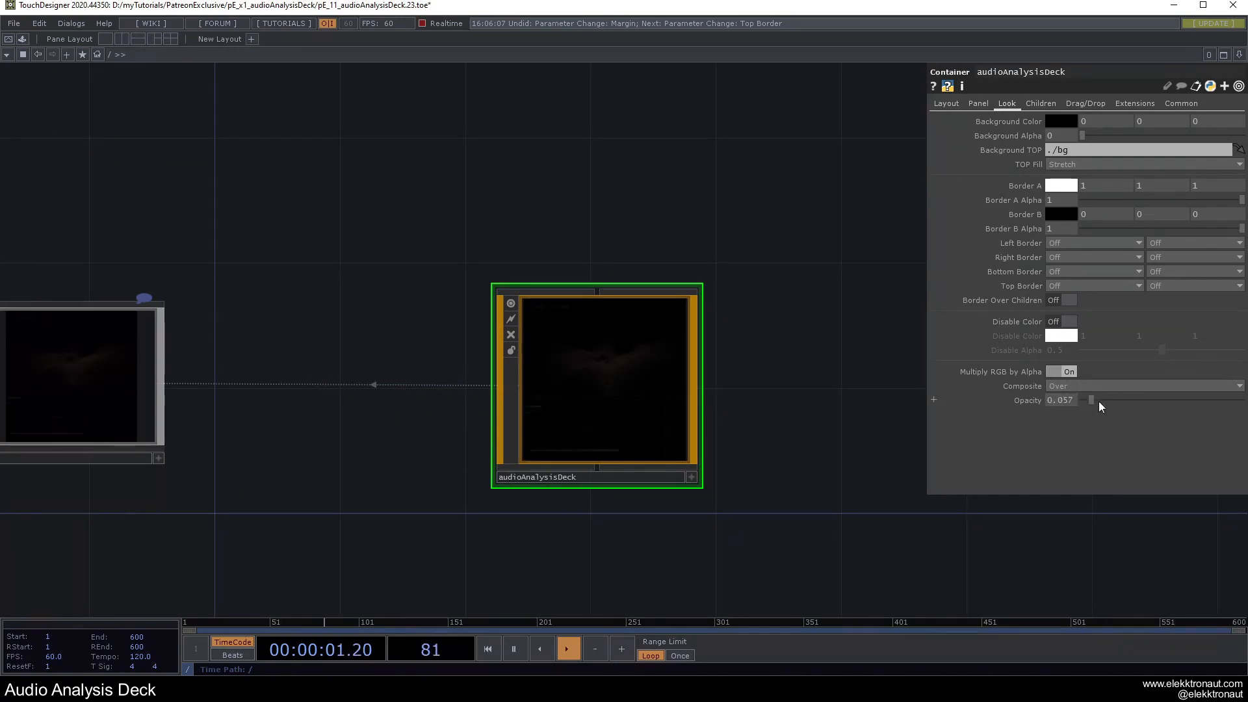
click(1098, 389)
click(1070, 407)
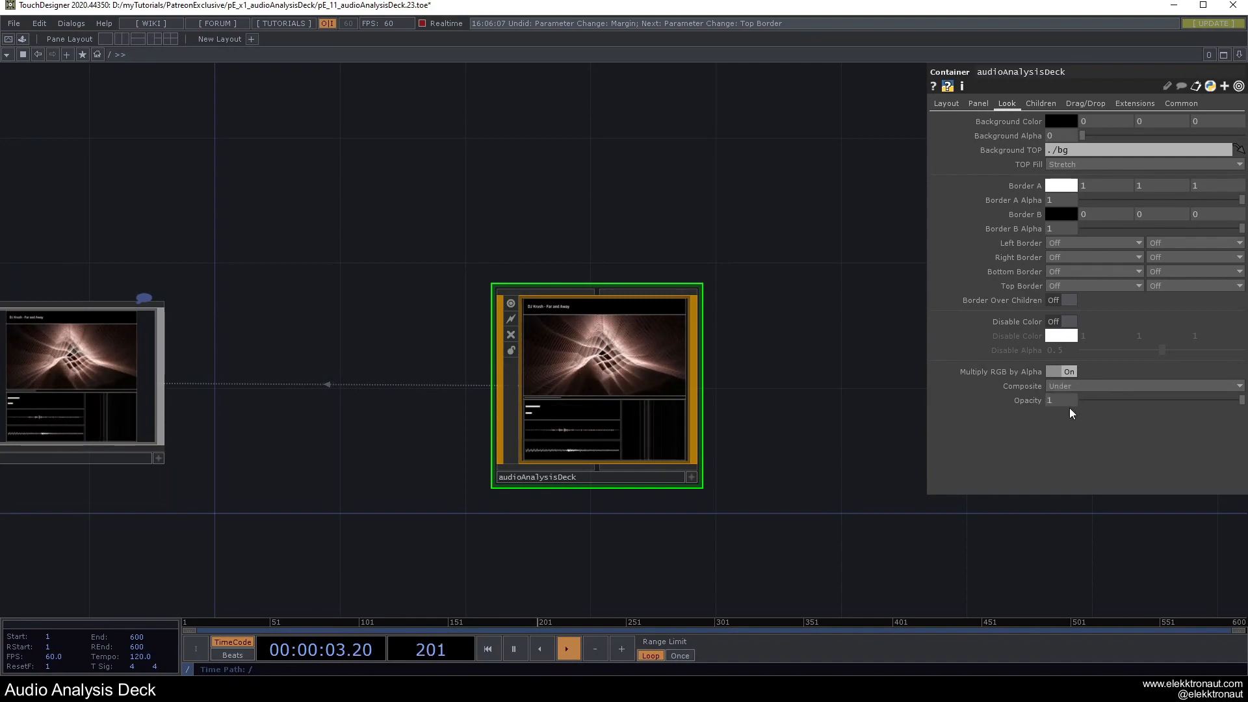
click(1080, 385)
click(1070, 452)
click(1072, 388)
click(1059, 398)
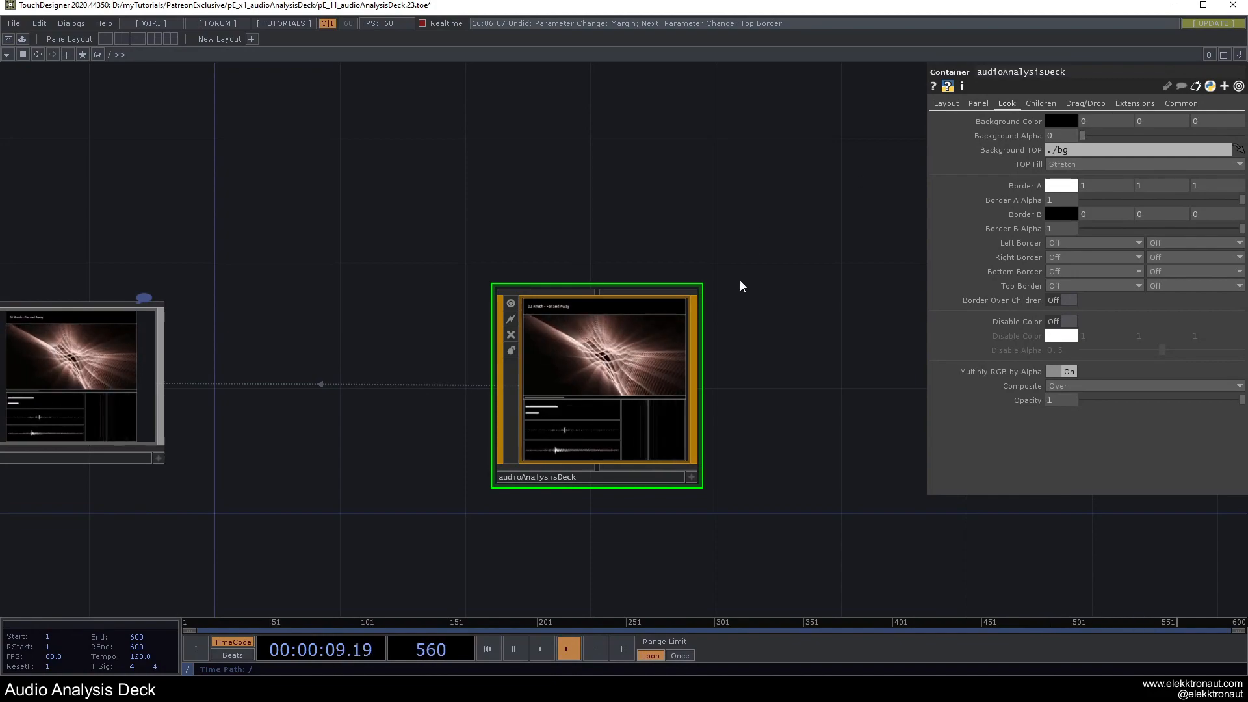
click(977, 105)
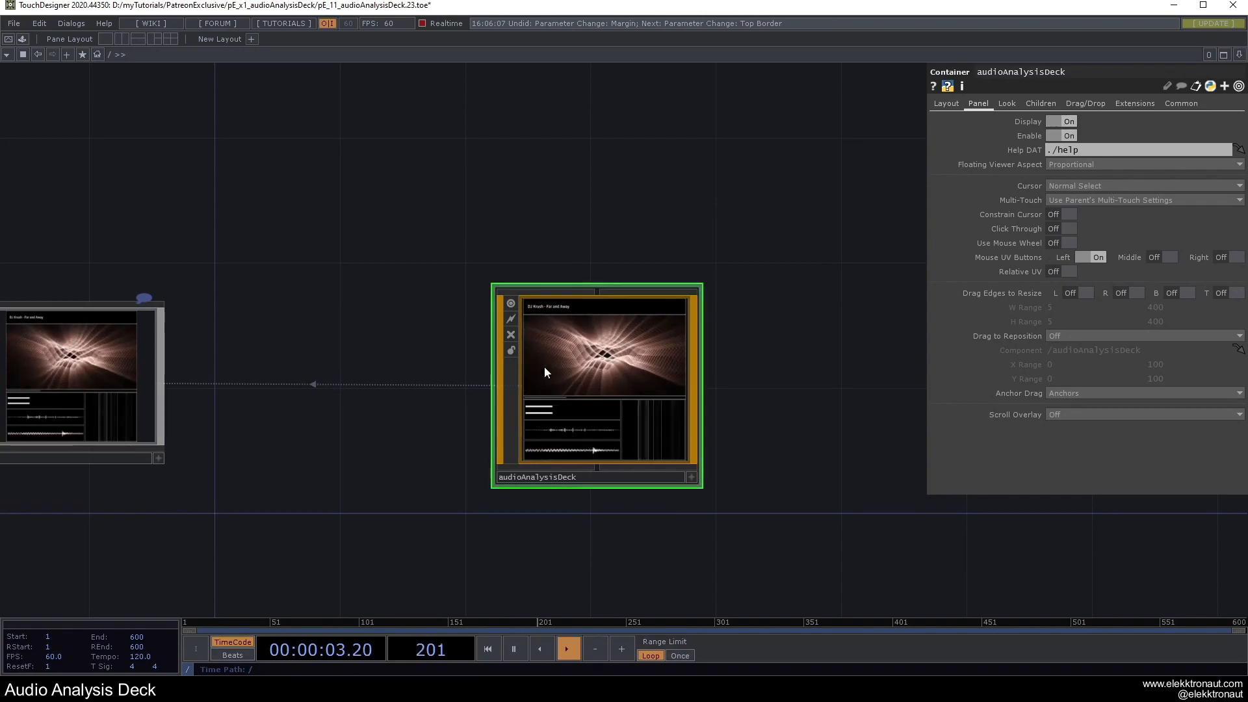
Cut all five operators from inside audioAnalysisDeck and delete the component.
double_click(628, 401)
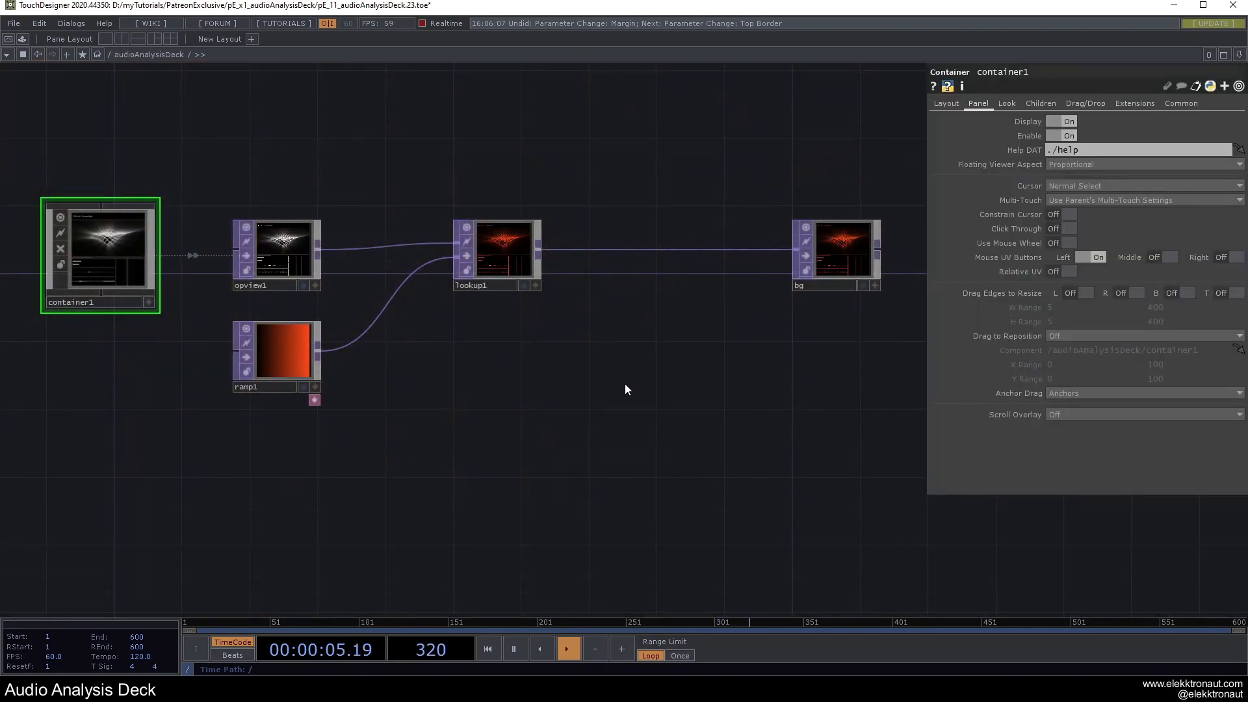
drag(469, 317, 623, 392)
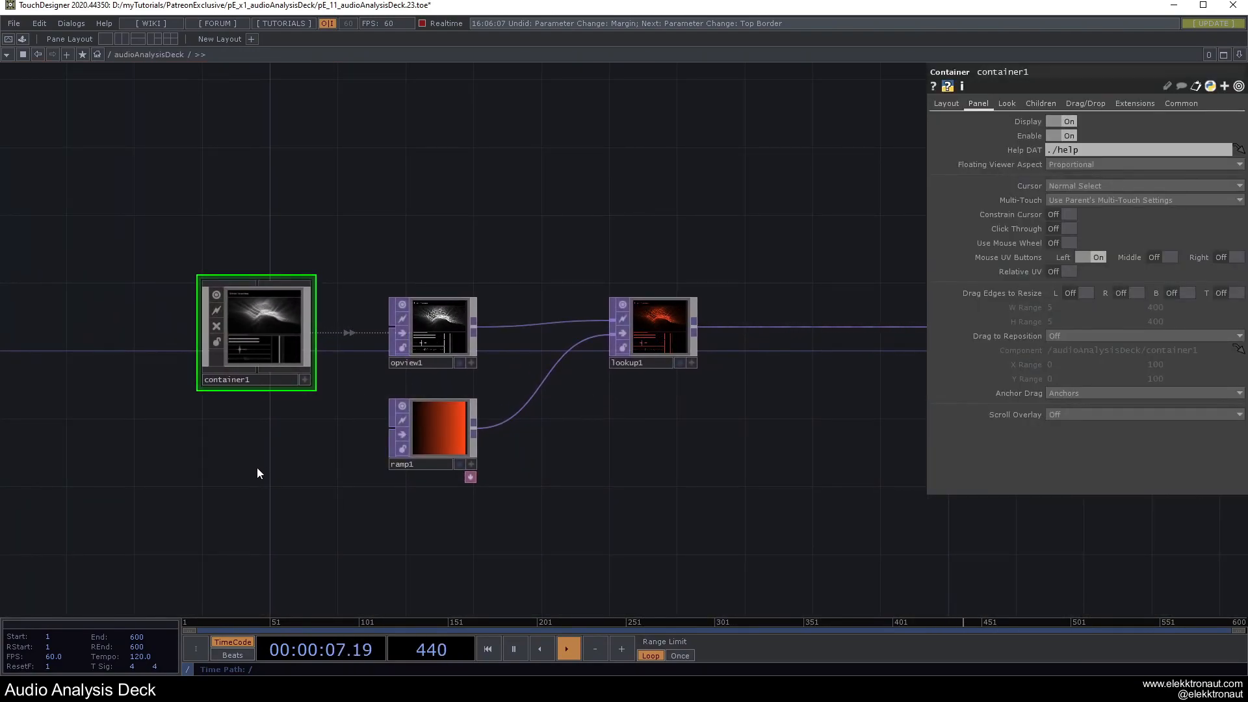
drag(201, 441, 229, 449)
drag(173, 260, 1051, 539)
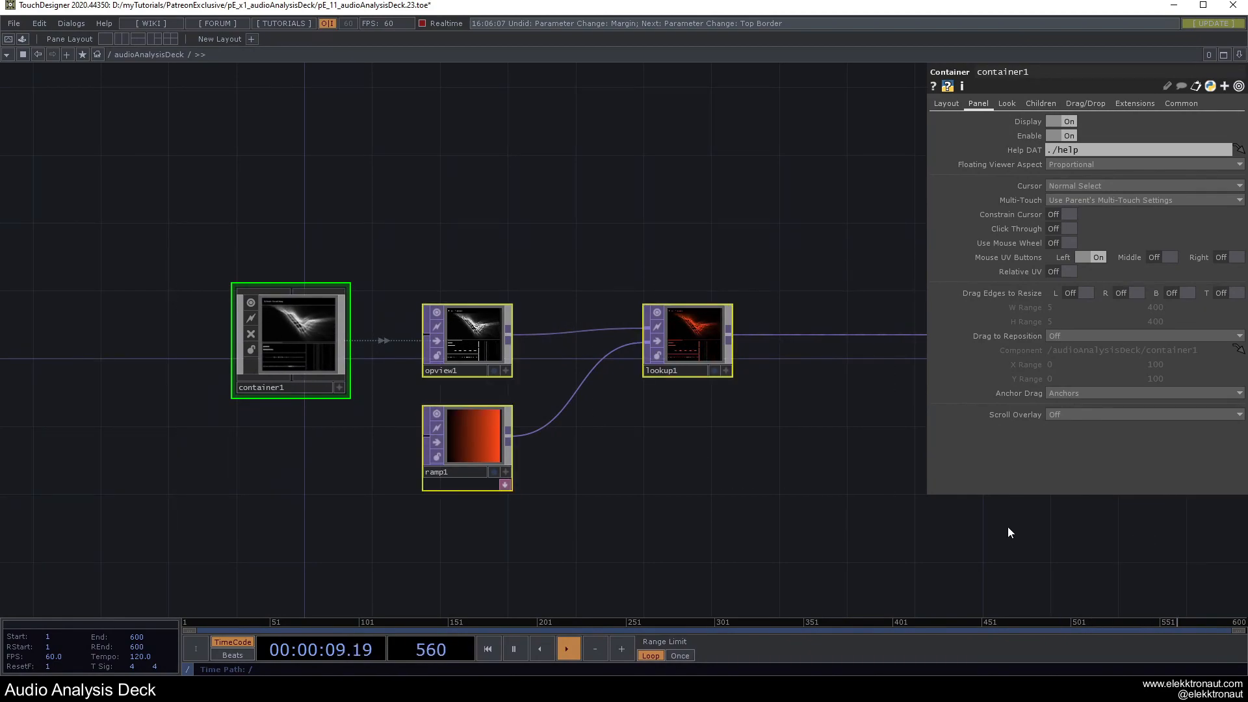
key(Delete)
key(u)
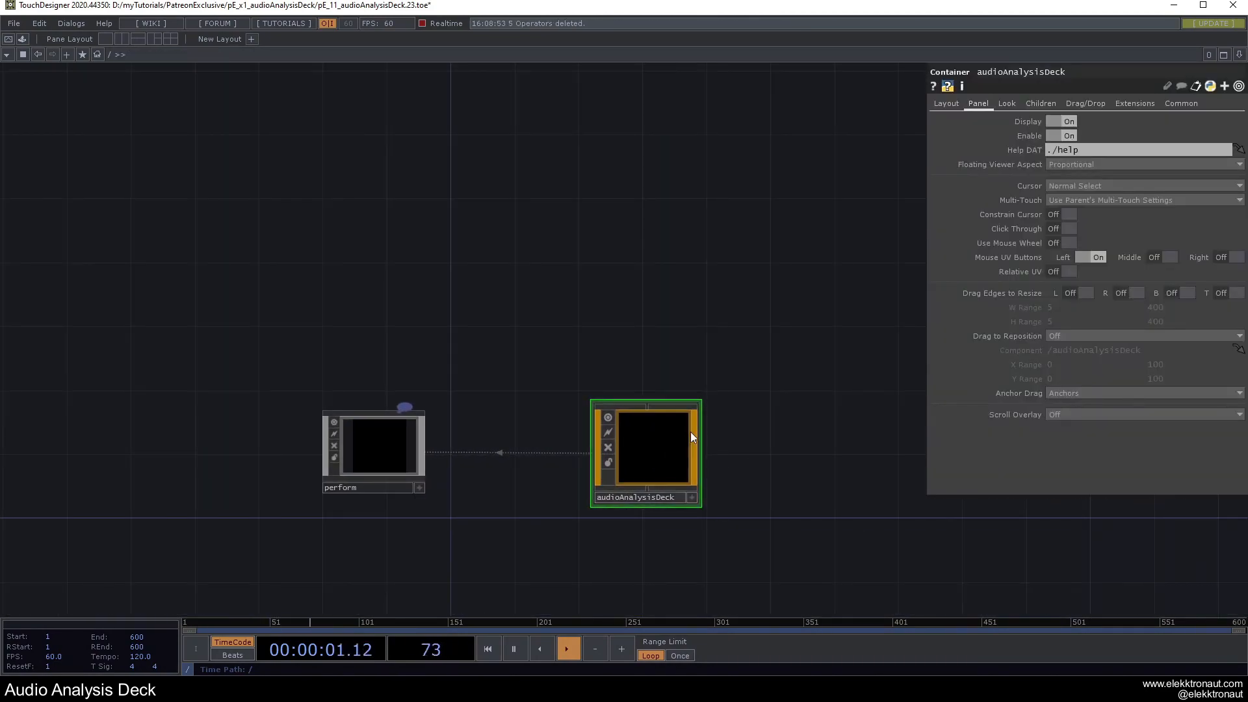
key(Delete)
Paste container1, opview1, ramp1, lookup1 and bg into the root, lower them, and inspect container1's errors.
key(ctrl+v)
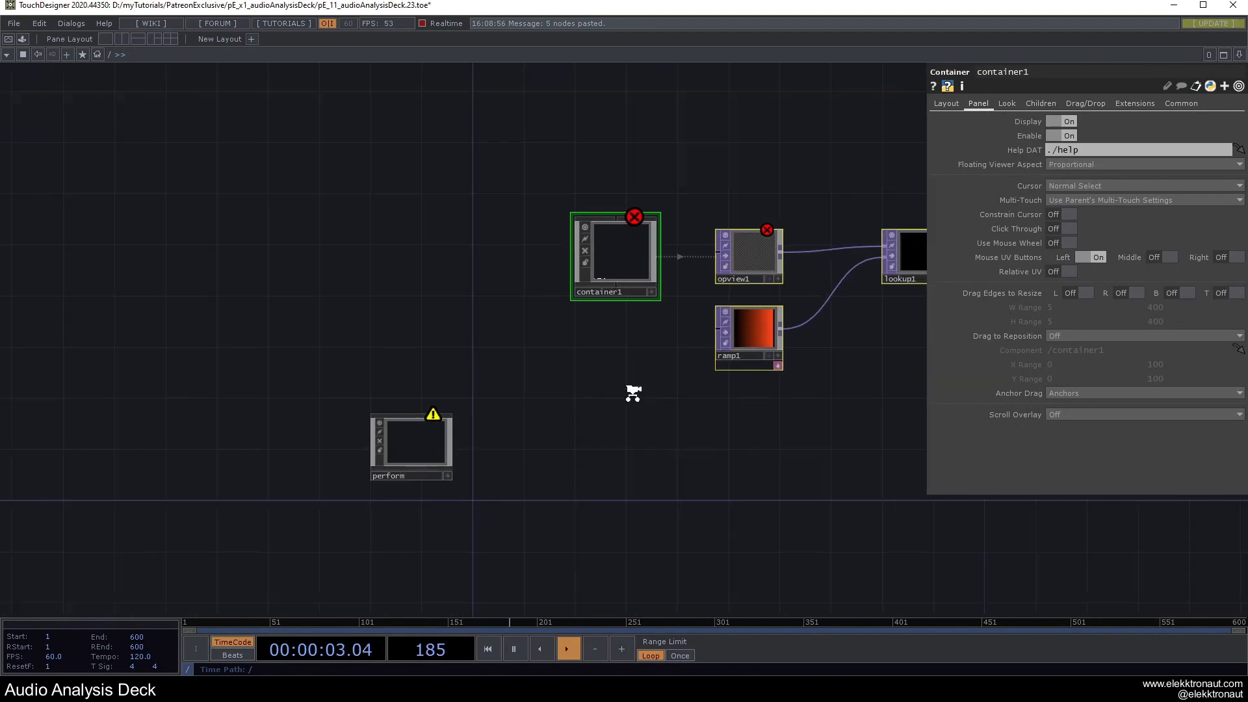
key(h)
drag(411, 263, 422, 378)
click(443, 291)
key(space)
key(space)
scroll(408, 384, up, 4)
middle_click(422, 380)
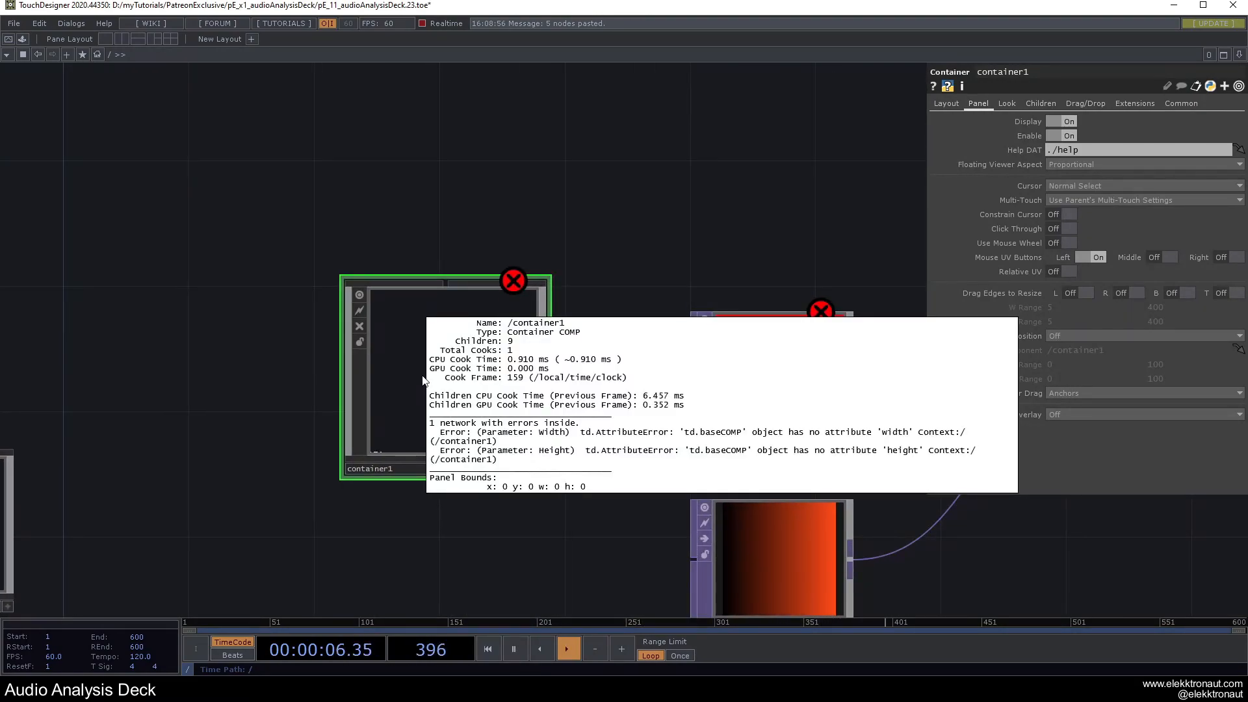
scroll(422, 380, down, 5)
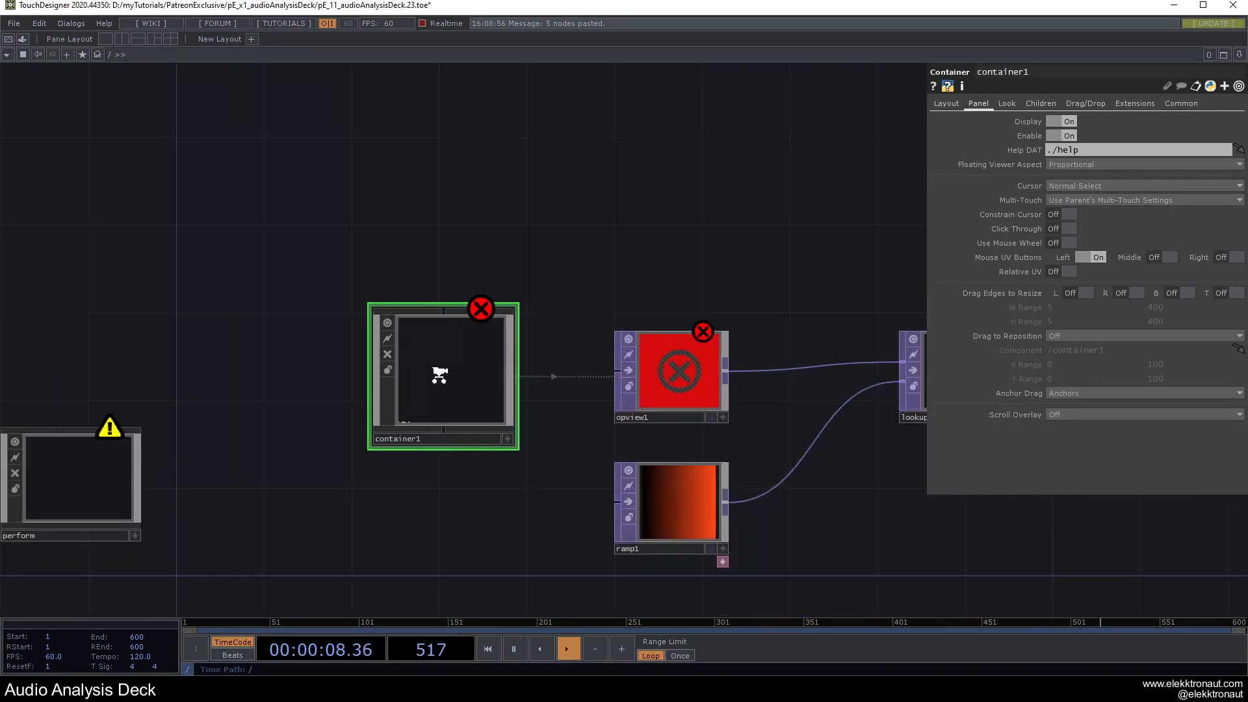
drag(356, 239, 324, 216)
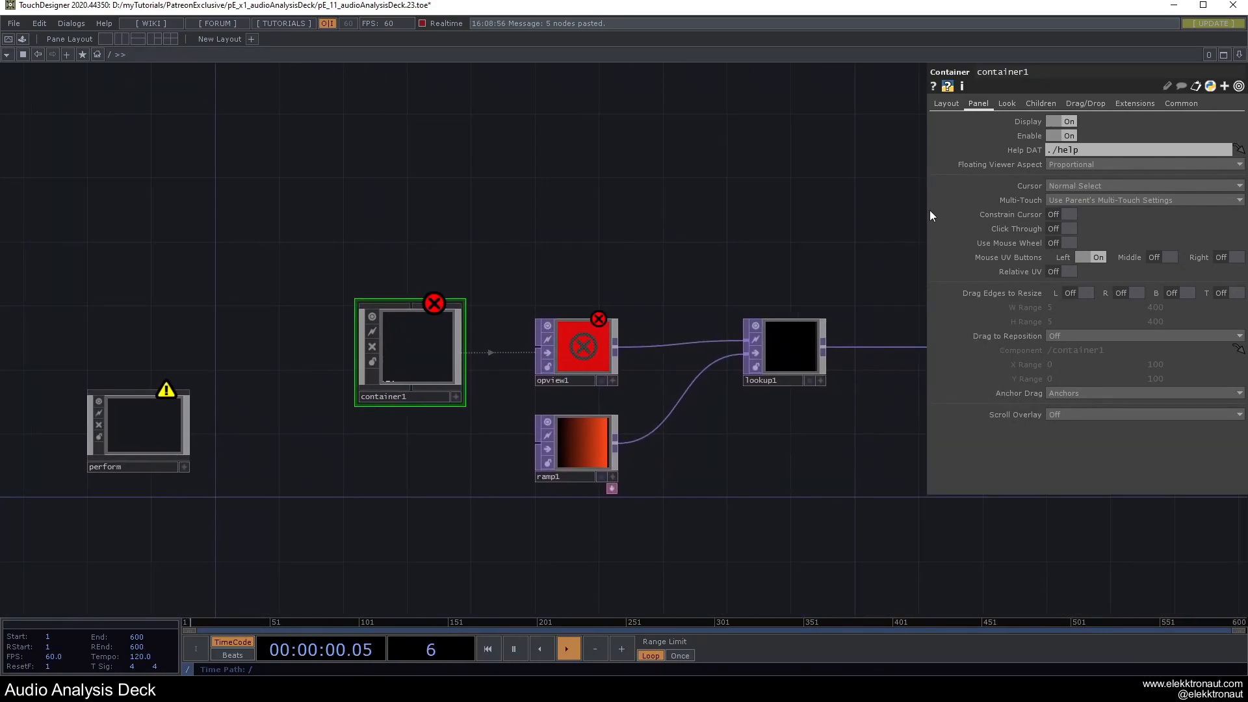
Replace container1's Width and Height expressions with fixed values of 1080 each.
click(948, 104)
click(1070, 150)
drag(1121, 165, 785, 145)
text(1080)
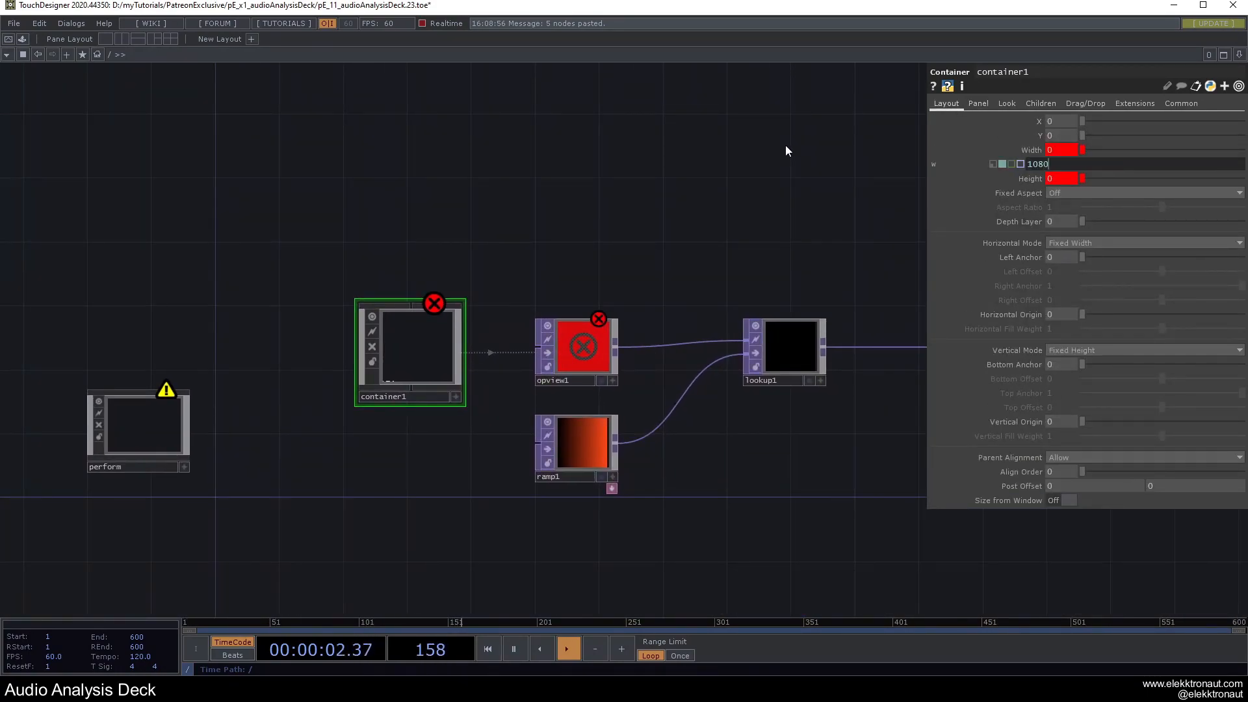
key(Tab)
drag(1129, 177, 875, 167)
text(1080)
key(Return)
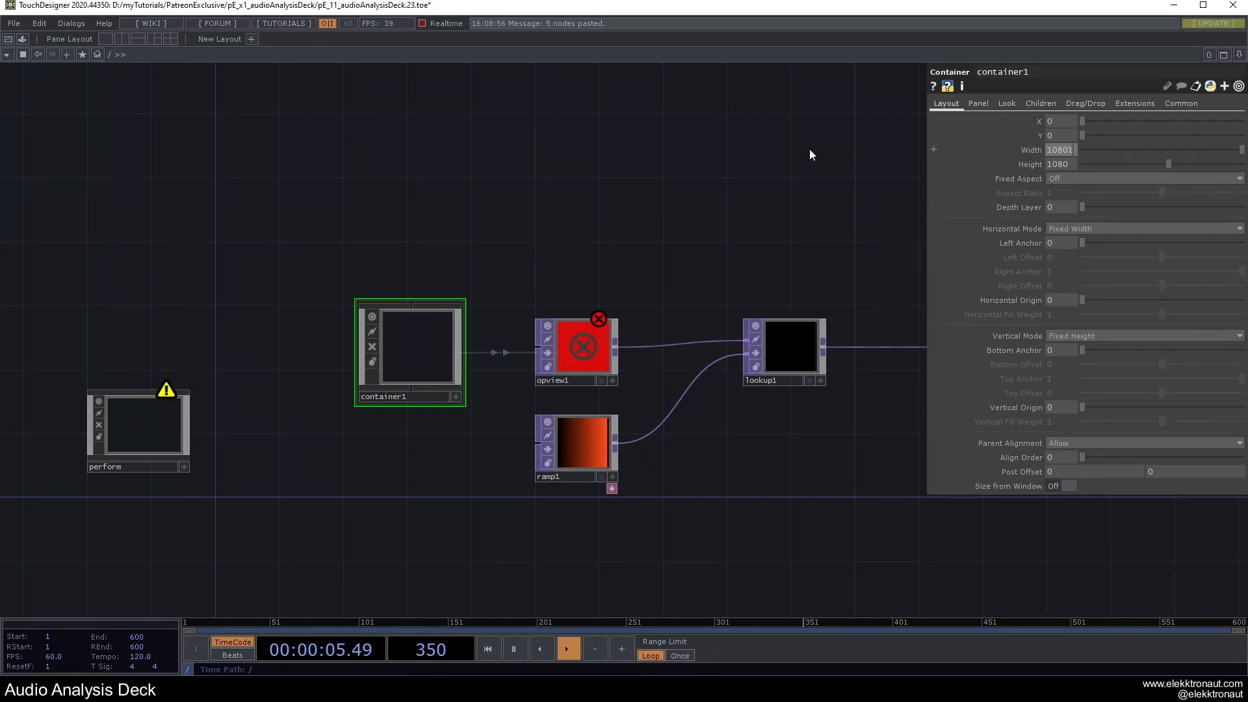
double_click(1074, 151)
key(BackSpace)
text(1080)
key(Return)
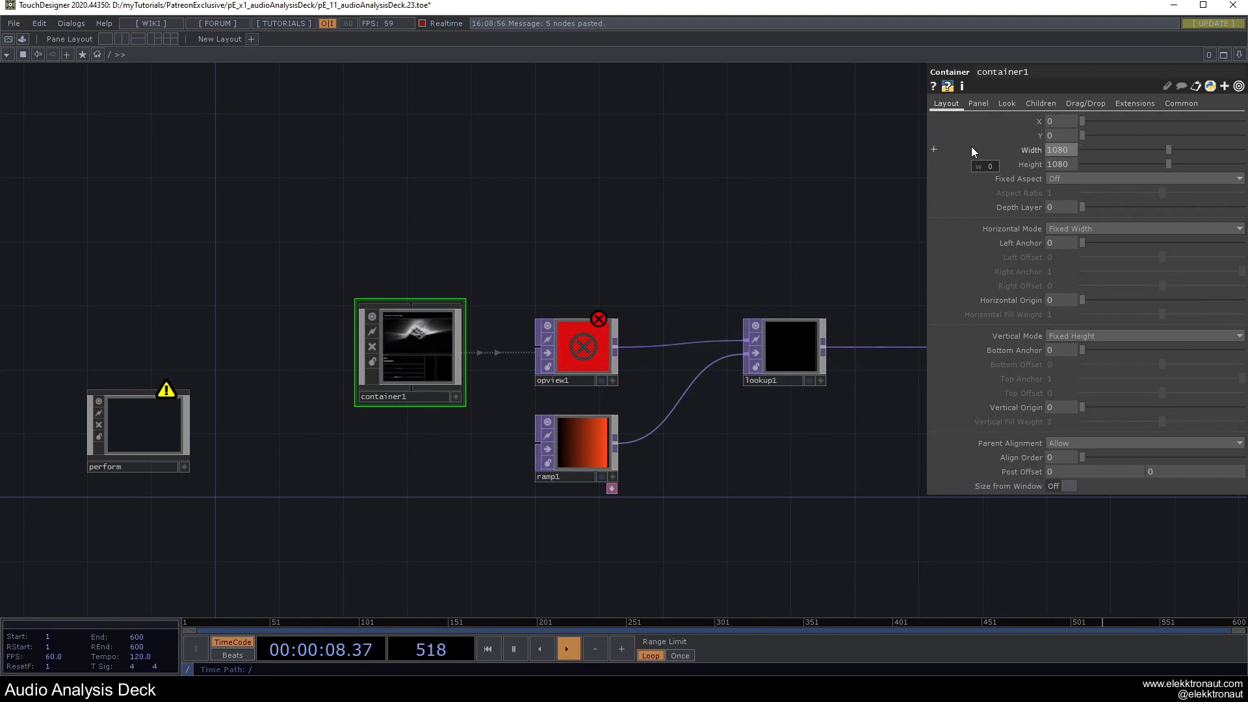
click(609, 333)
Make opview1's resolution width and height reference container1's width and height.
click(409, 344)
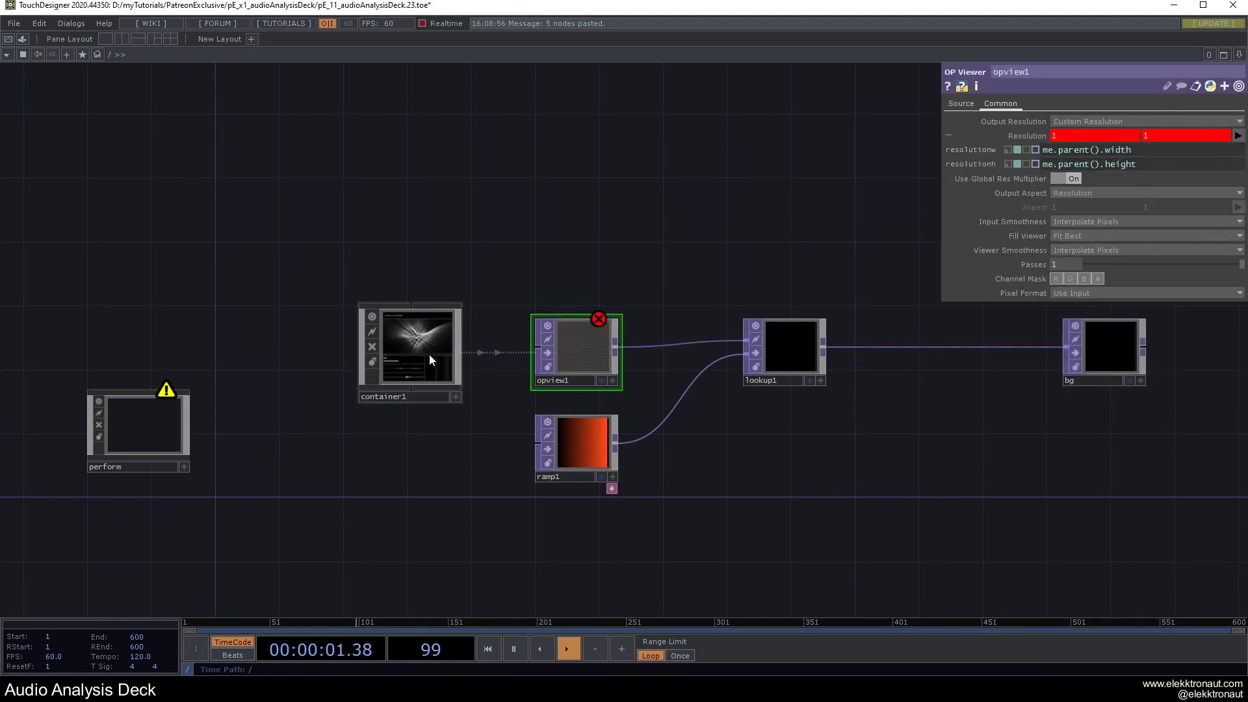
right_click(1023, 147)
click(1045, 116)
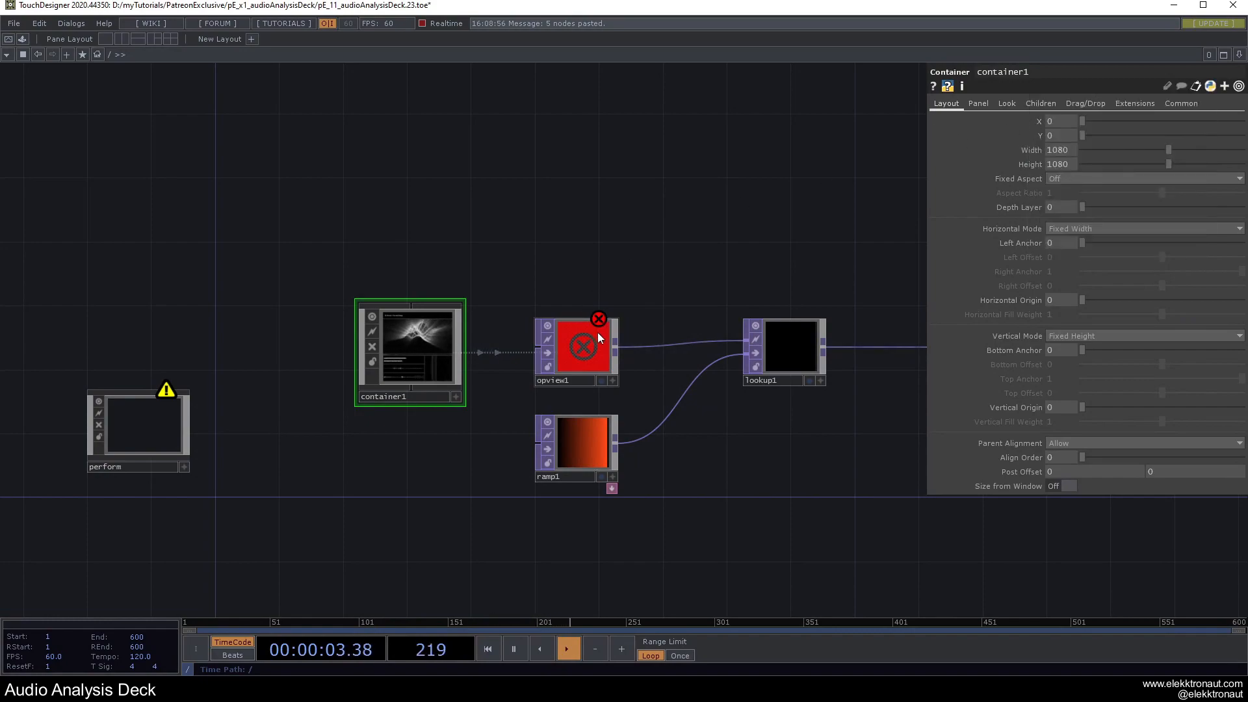
click(598, 335)
right_click(1054, 149)
click(1001, 151)
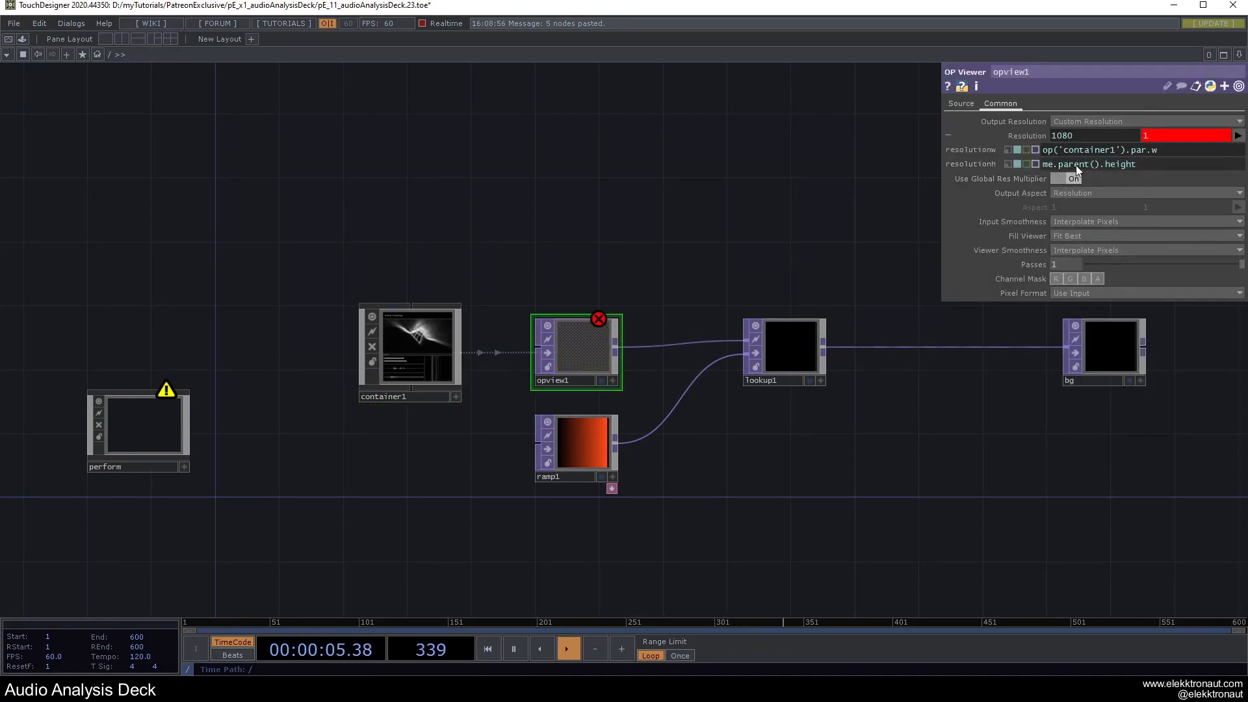
right_click(1075, 164)
click(975, 165)
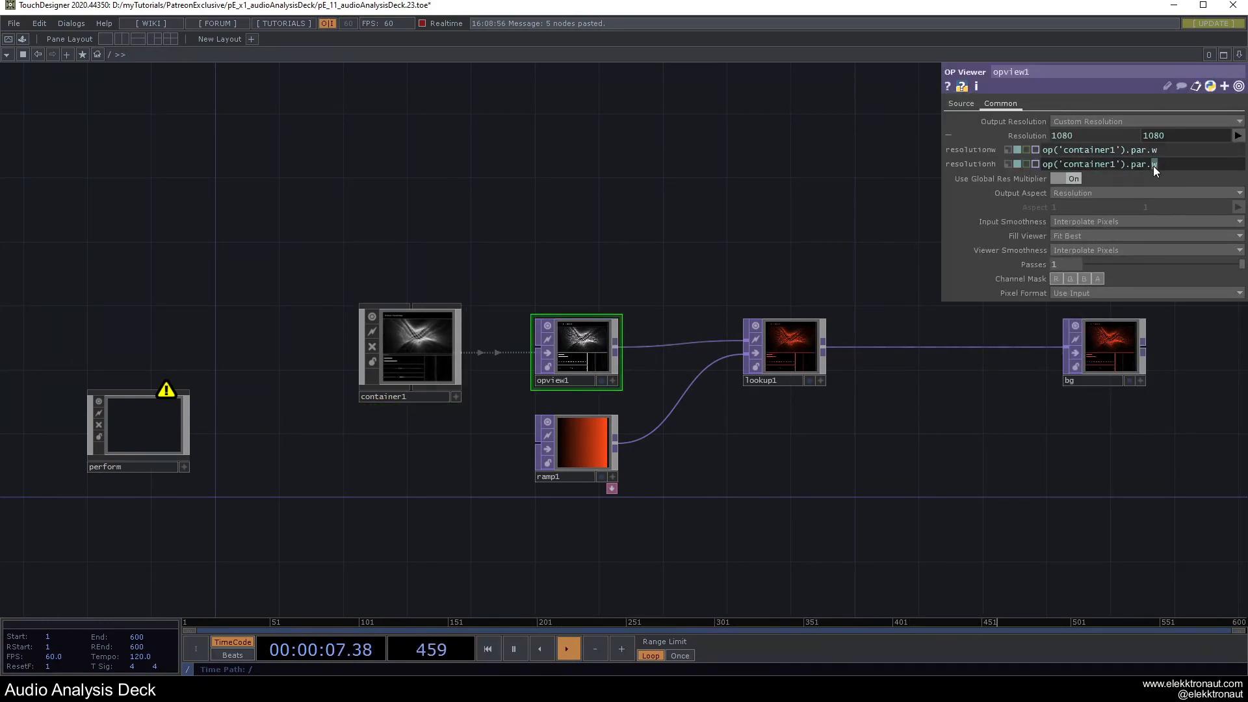
text(h)
key(Return)
Move the node chain level with perform and preview the red-tinted deck full-screen.
drag(380, 235, 1089, 513)
drag(778, 349, 772, 427)
click(524, 330)
drag(479, 354, 531, 289)
middle_drag(532, 289, 539, 294)
scroll(539, 294, down, 3)
middle_click(373, 319)
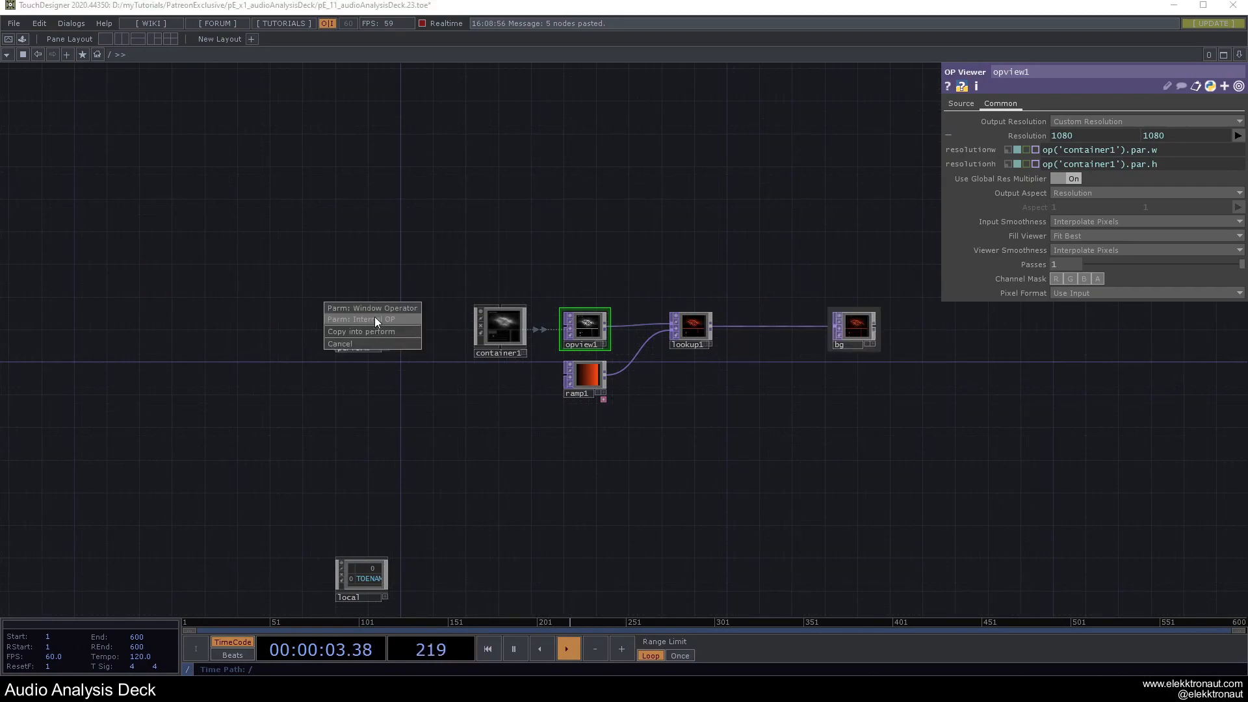
scroll(501, 326, up, 5)
scroll(501, 326, down, 2)
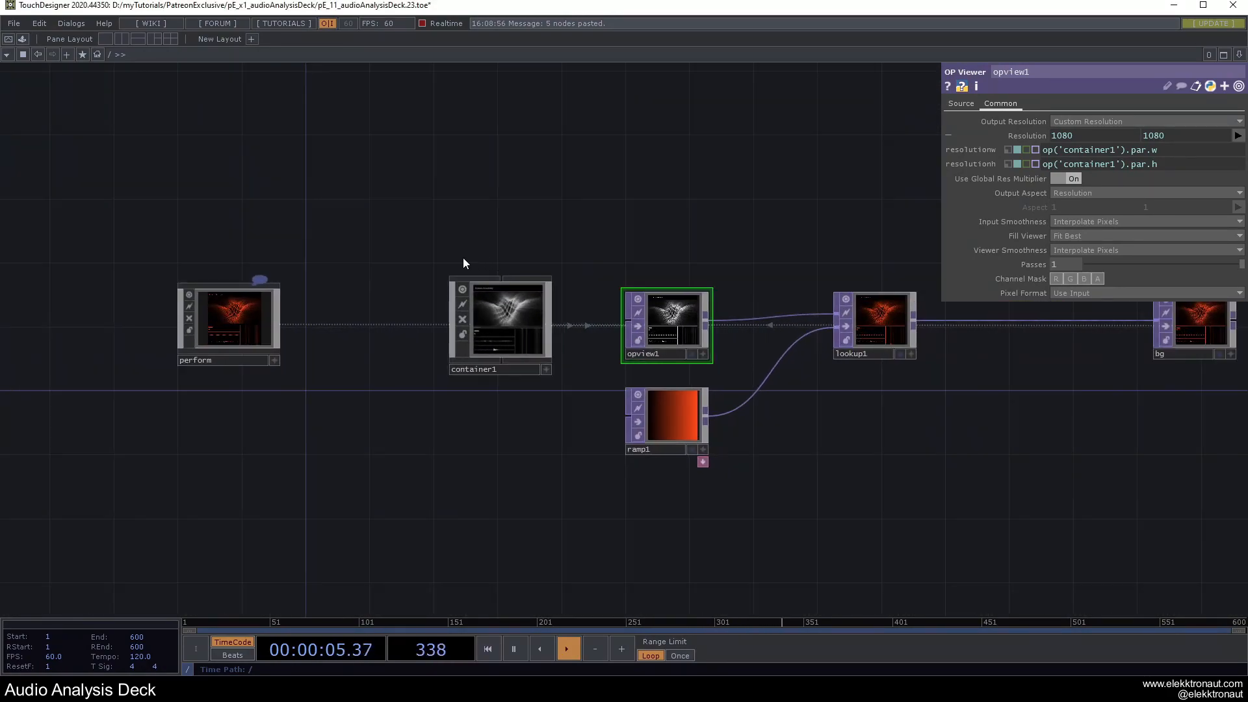
key(F1)
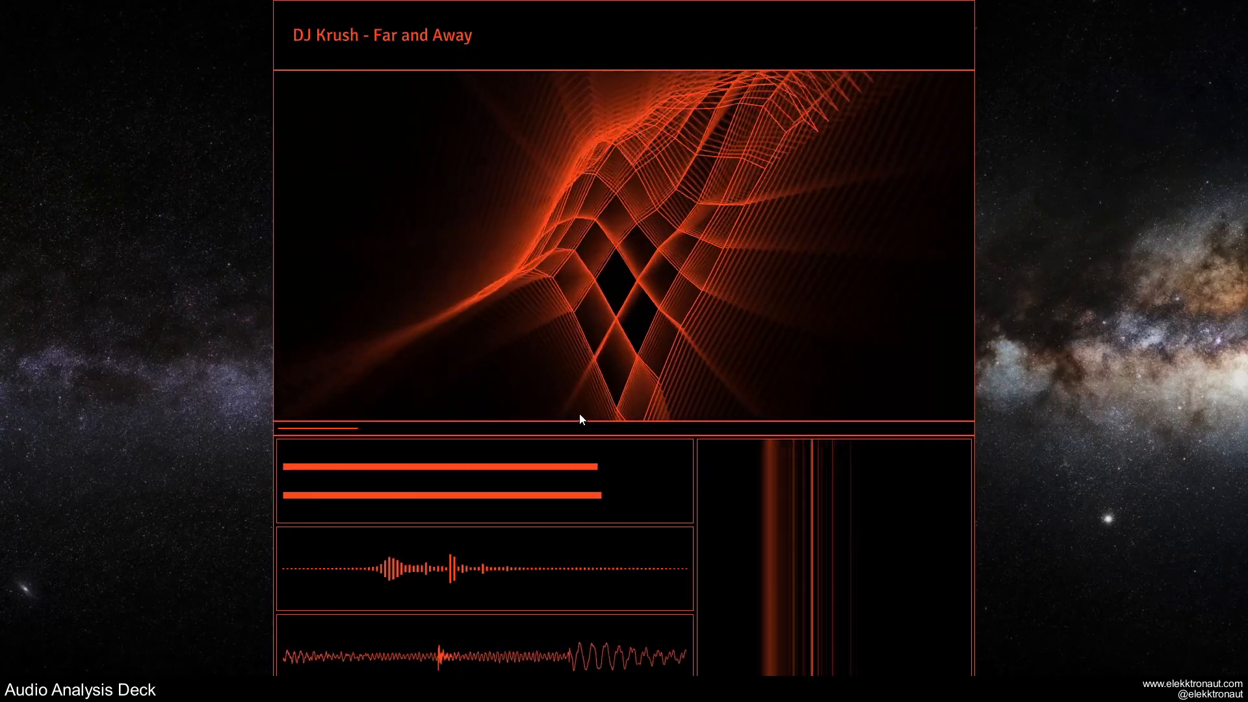
key(Escape)
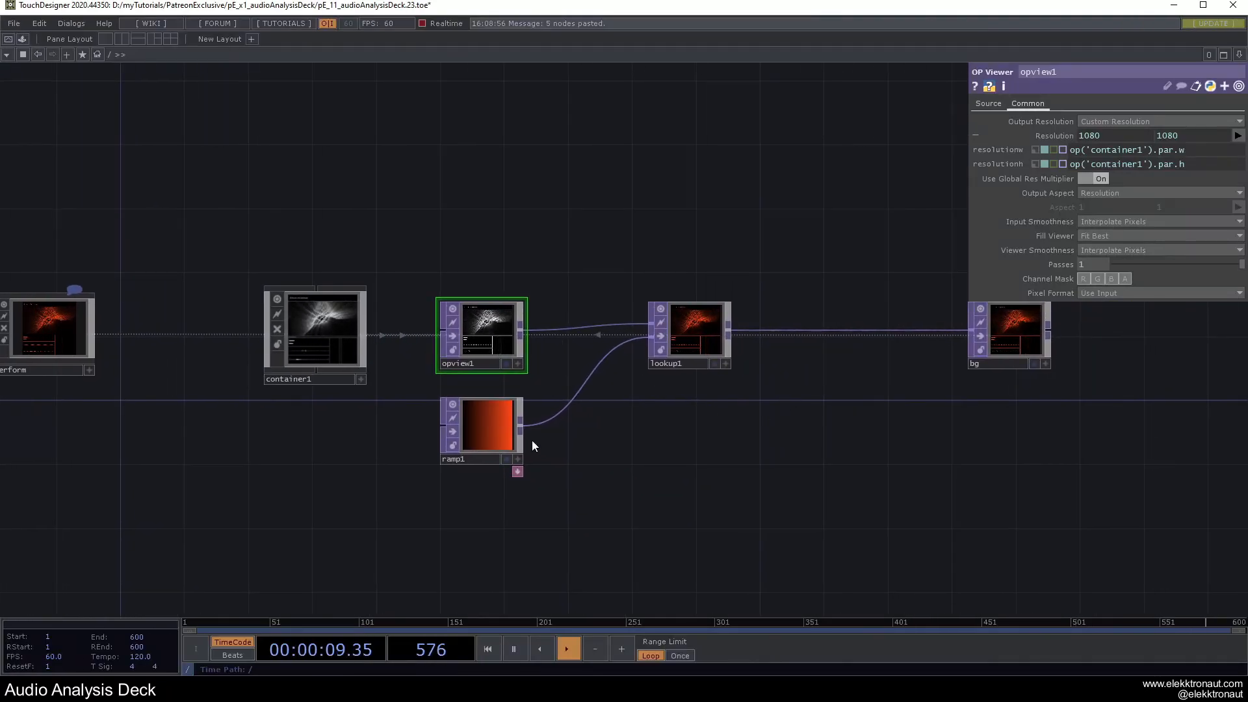
Lower ramp1's Hue to 9 to give the output a redder tint.
click(517, 437)
drag(1066, 160, 1063, 160)
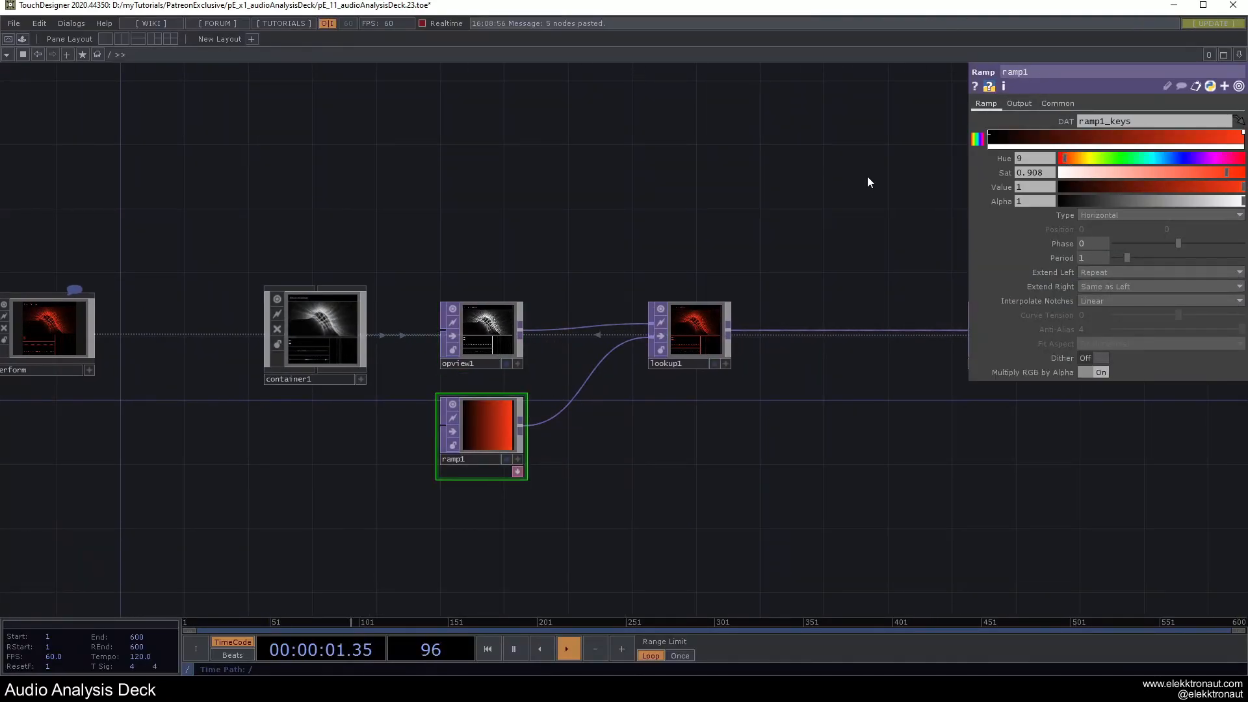
drag(712, 205, 704, 206)
Rename container1 to audioAnalyisDeck and update every reference with Yes To All.
click(312, 381)
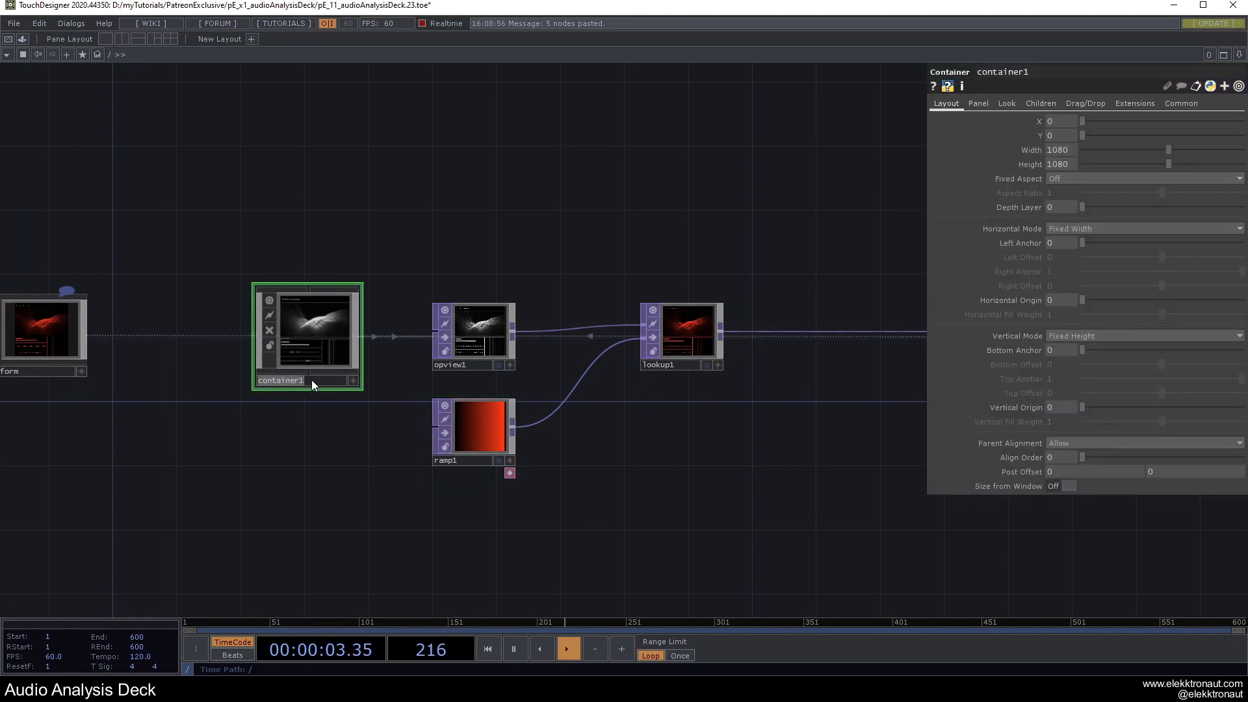
text(audioAna)
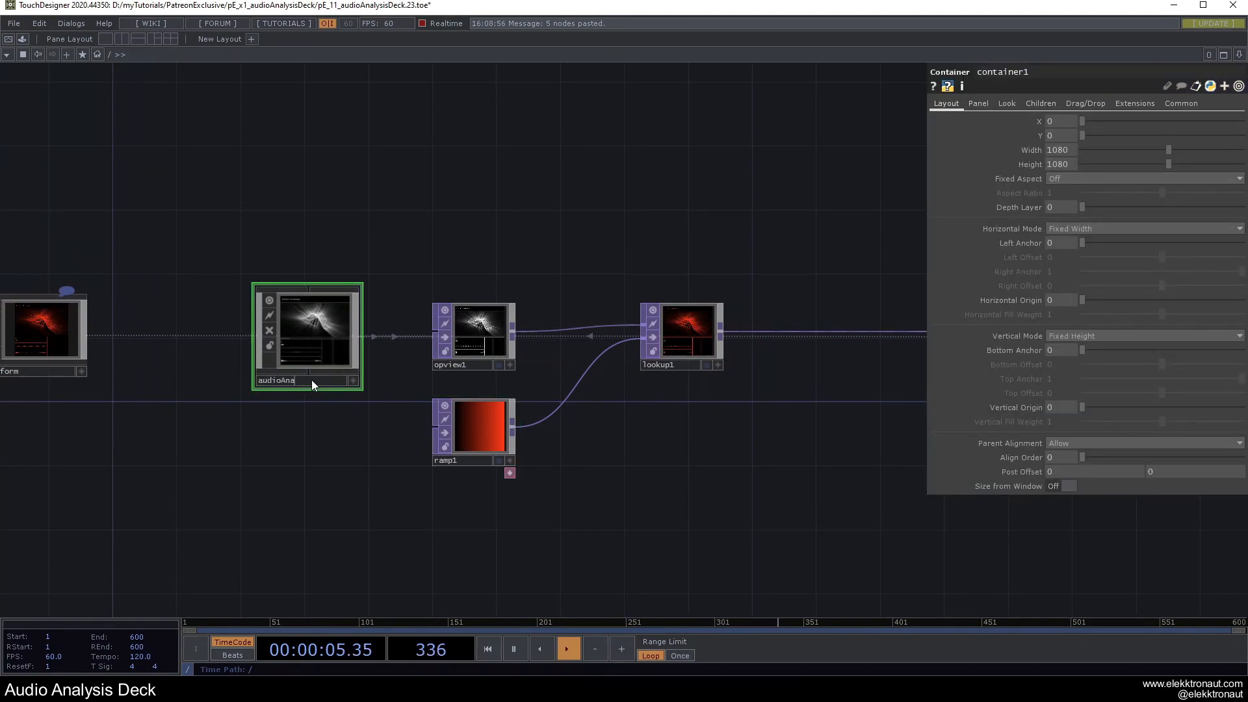
text(lyisDeck)
key(Return)
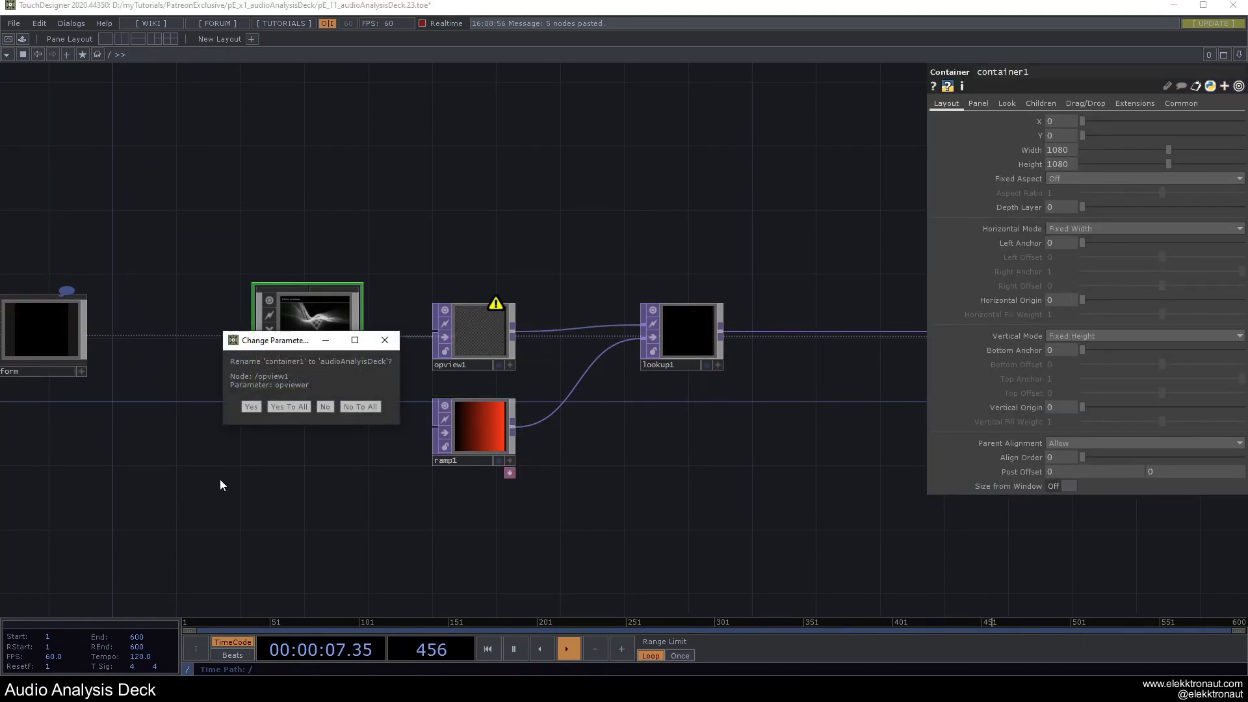
click(296, 410)
Point opview1's resolutionw/h expressions at audioAnalyisDeck, restoring 1080×1080 output.
drag(267, 455, 500, 433)
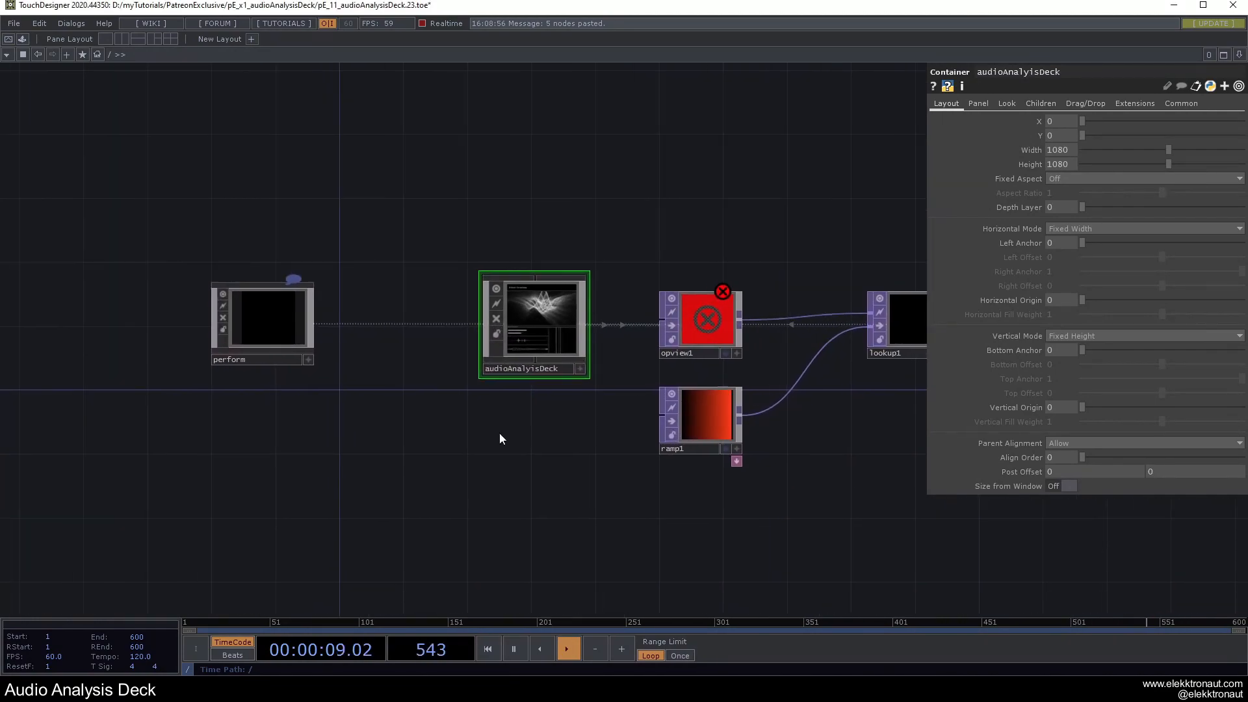
click(704, 330)
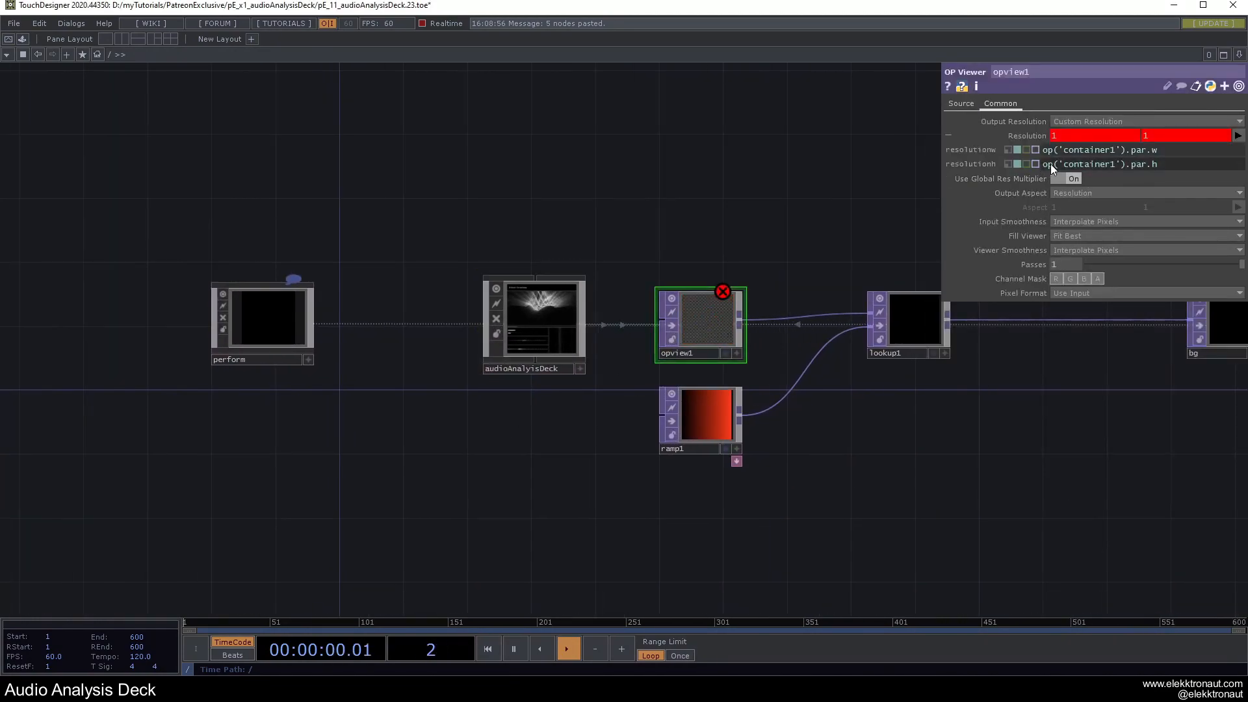
click(541, 366)
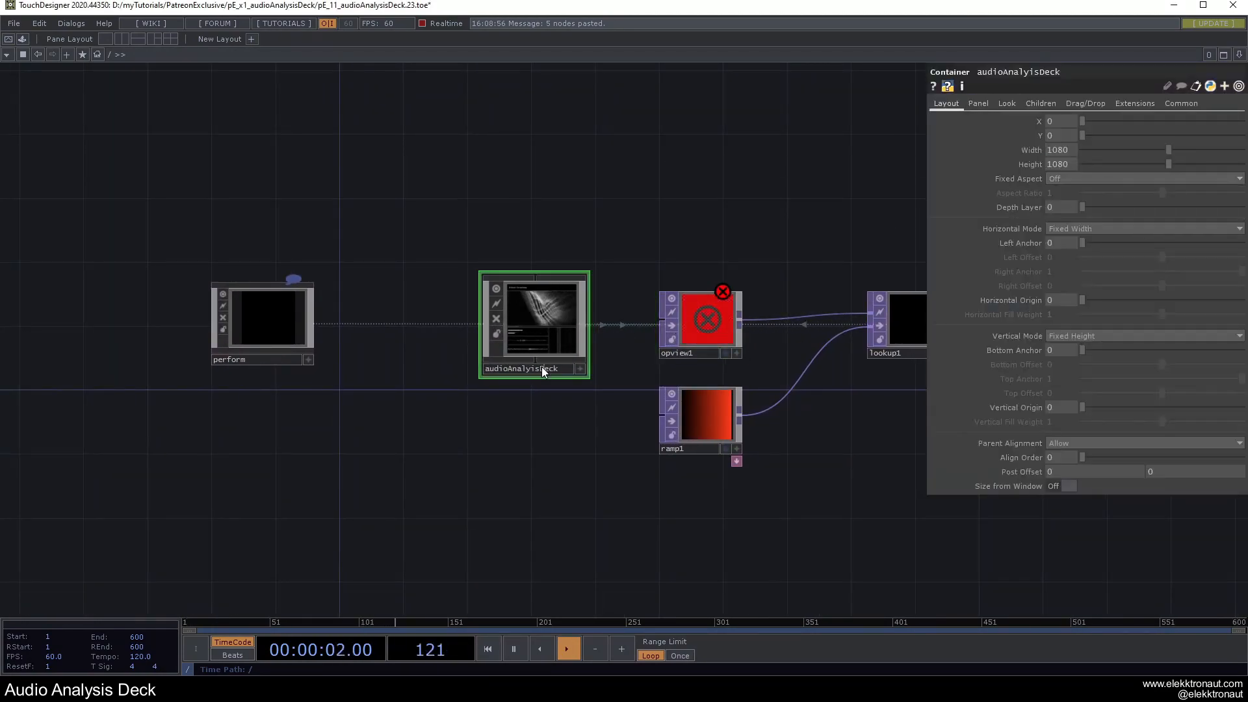
click(712, 320)
drag(1116, 153, 1064, 153)
text(audioAnalyisDeck)
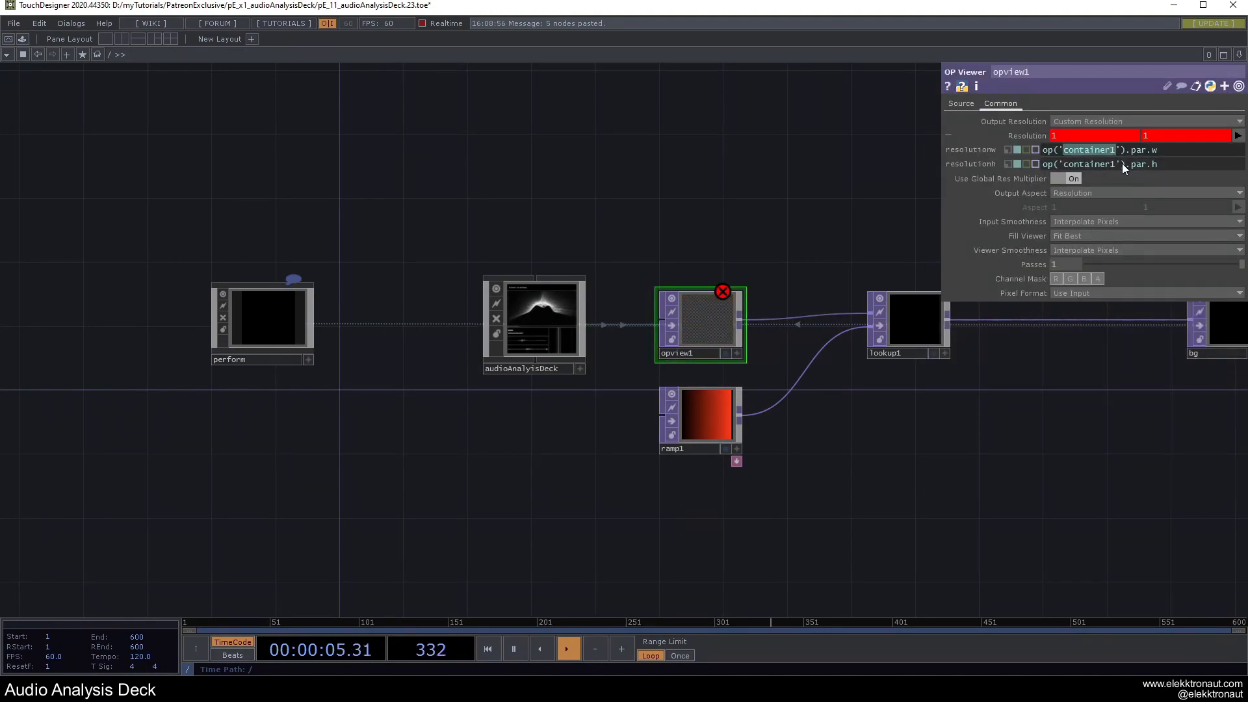
double_click(1116, 163)
text(audioAnalyisDeck)
key(Return)
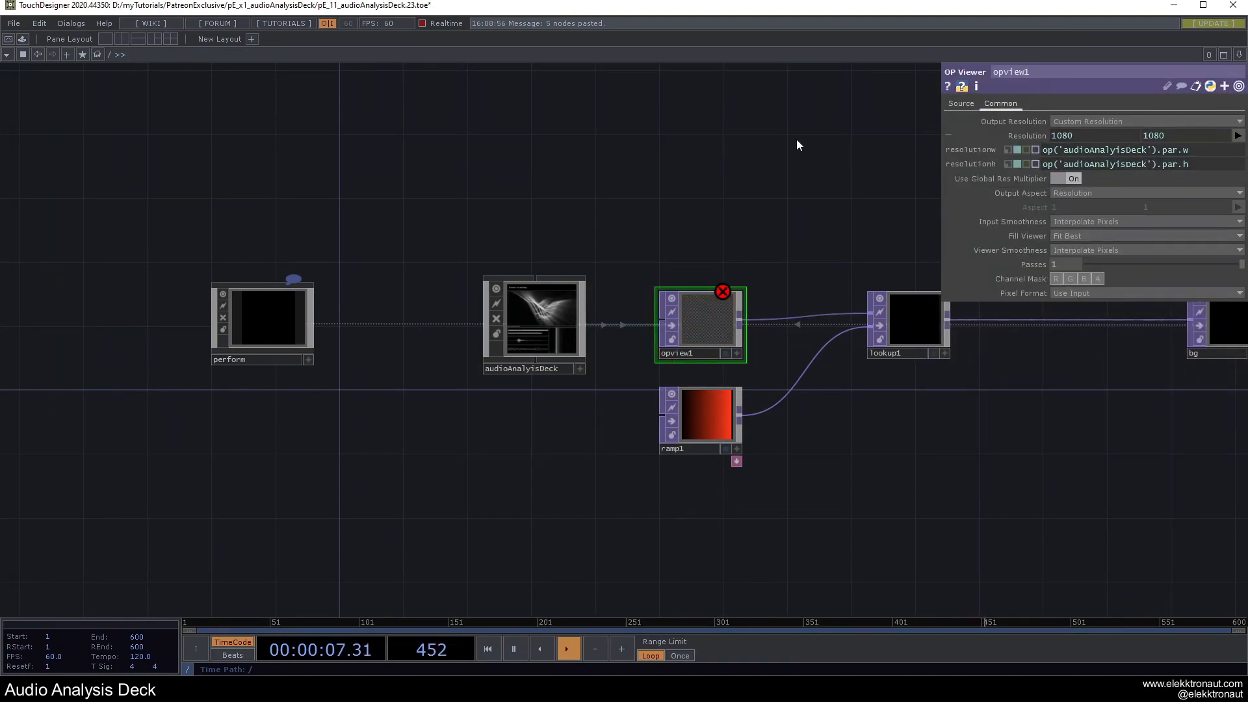
click(1019, 138)
drag(758, 228, 361, 224)
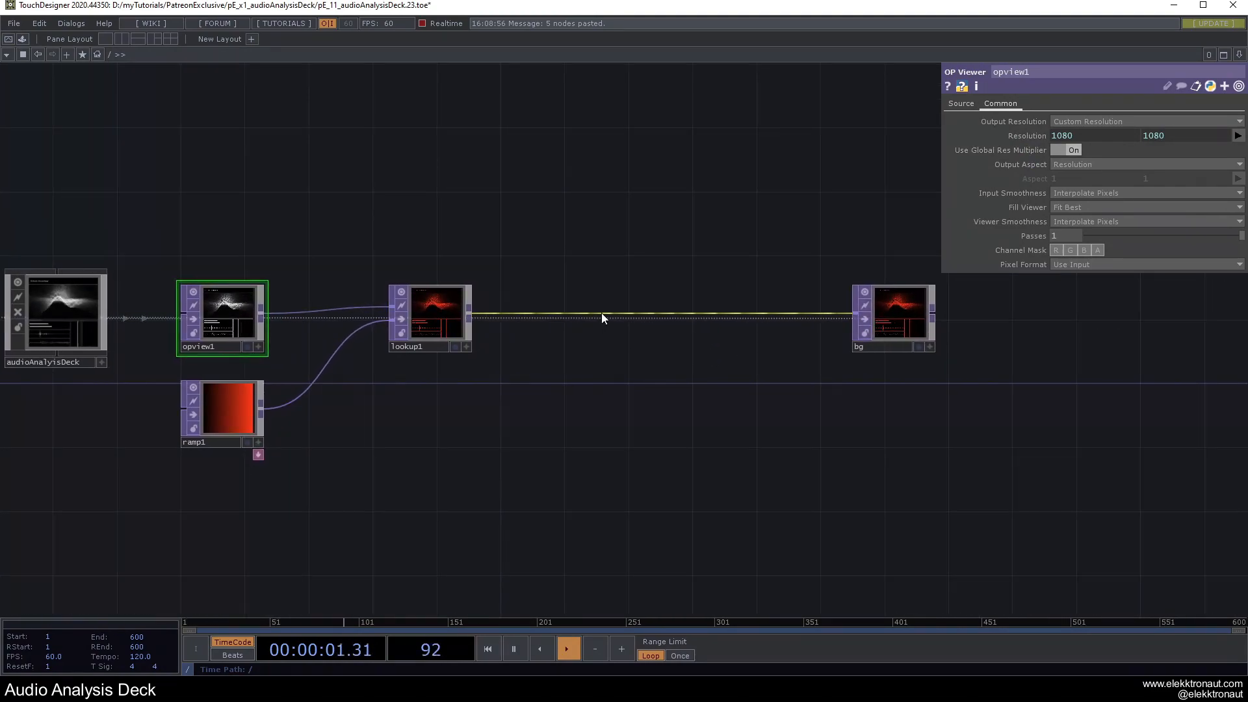
Insert a Noise TOP, noise1, between lookup1 and bg, typed Random (GPU).
click(602, 315)
text(noi)
click(589, 229)
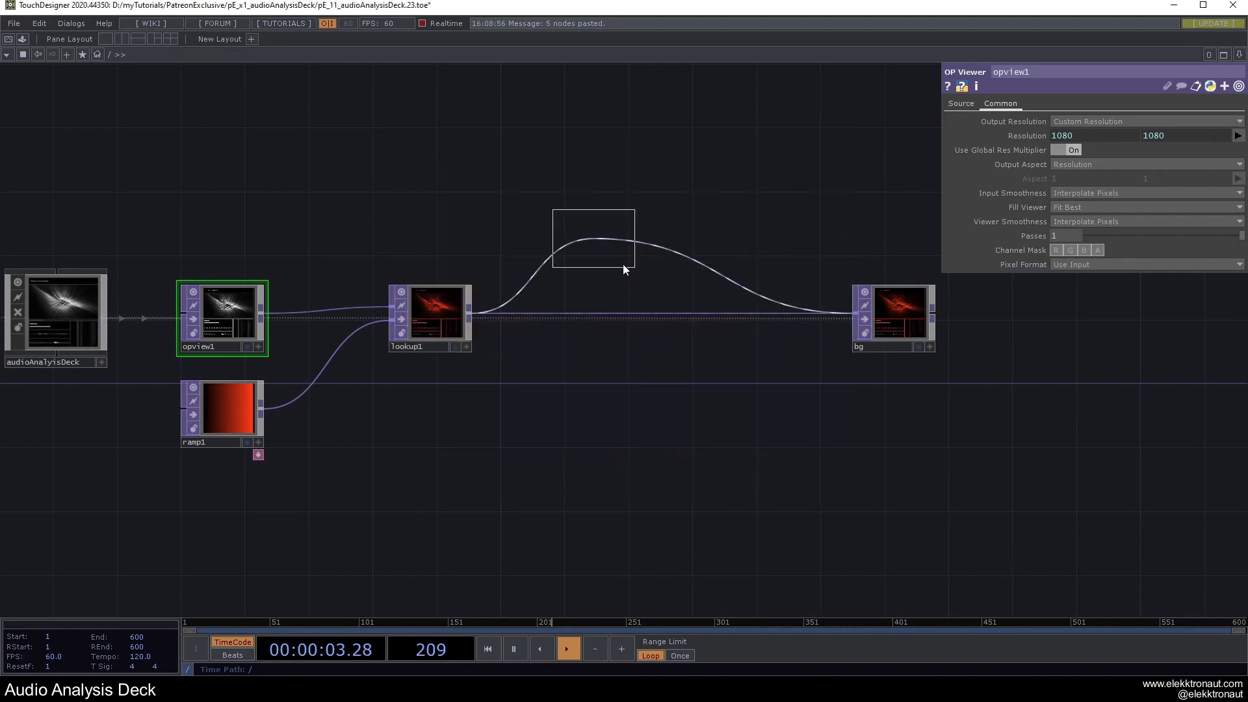
click(768, 318)
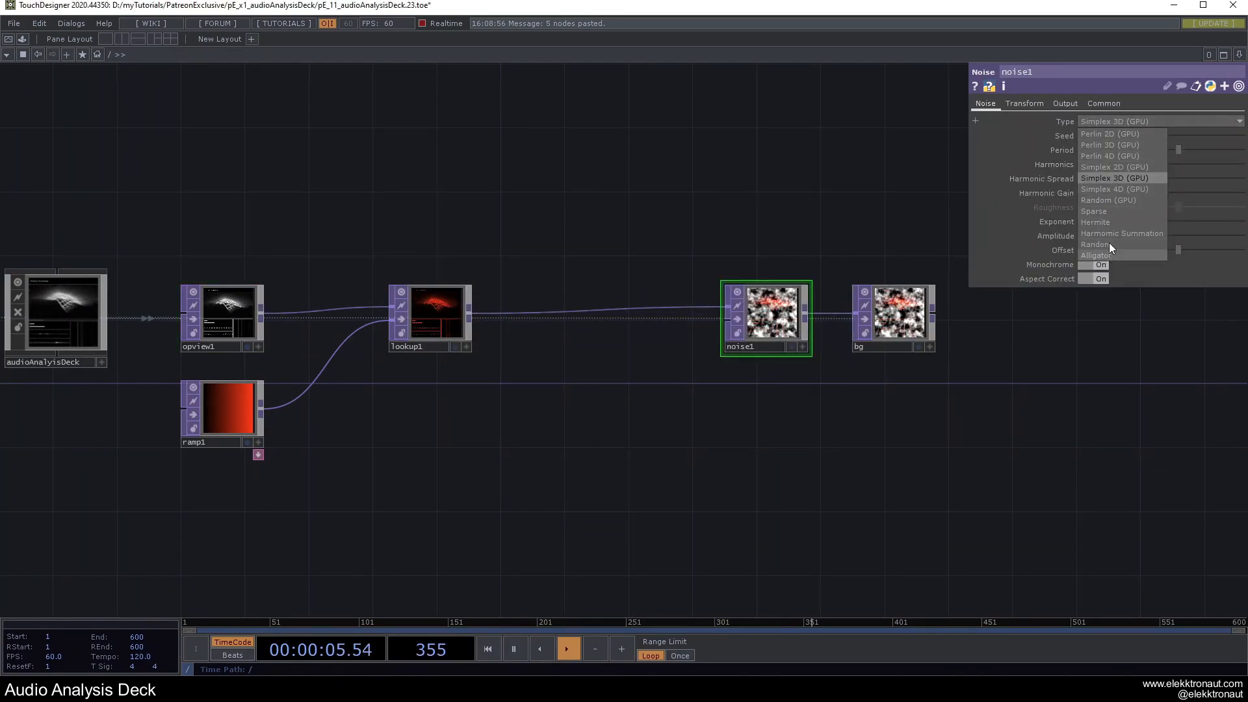
click(1110, 200)
scroll(799, 300, up, 1)
scroll(798, 301, up, 2)
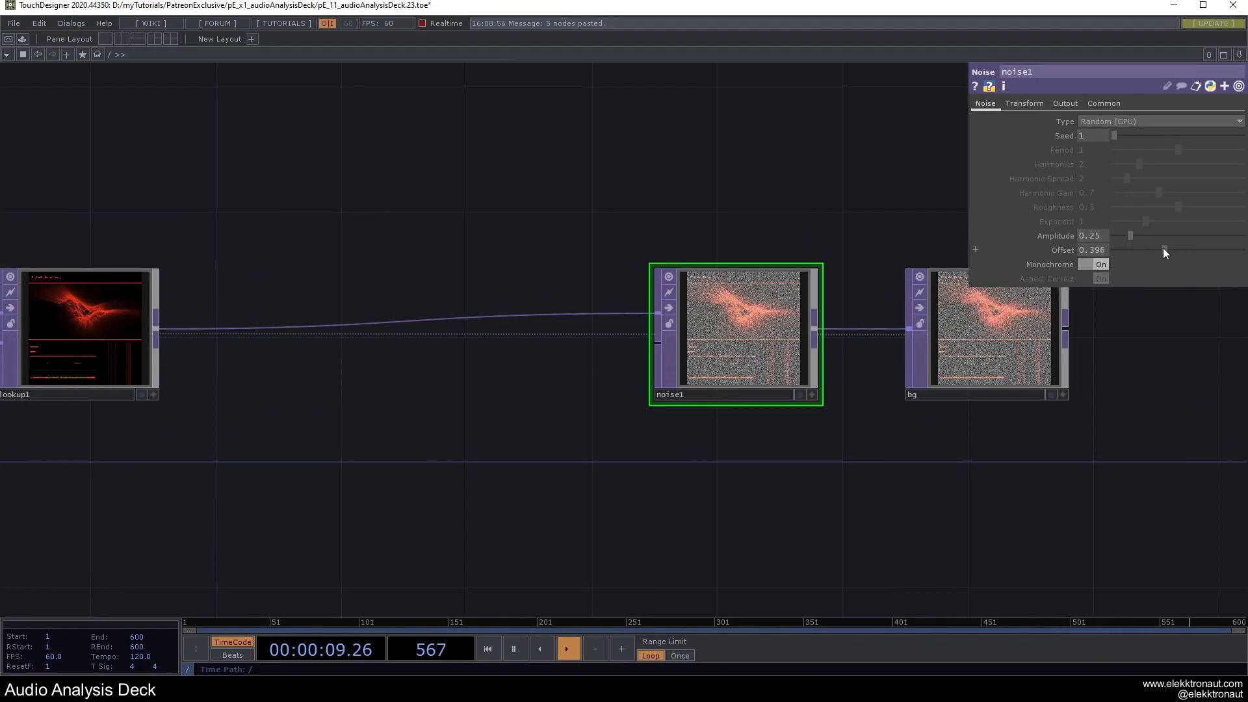
Lower noise1's Output Noise Scale to 0.127, then enter audioAnalyisDeck's network.
click(1066, 104)
drag(1175, 157, 1107, 156)
scroll(766, 259, up, 3)
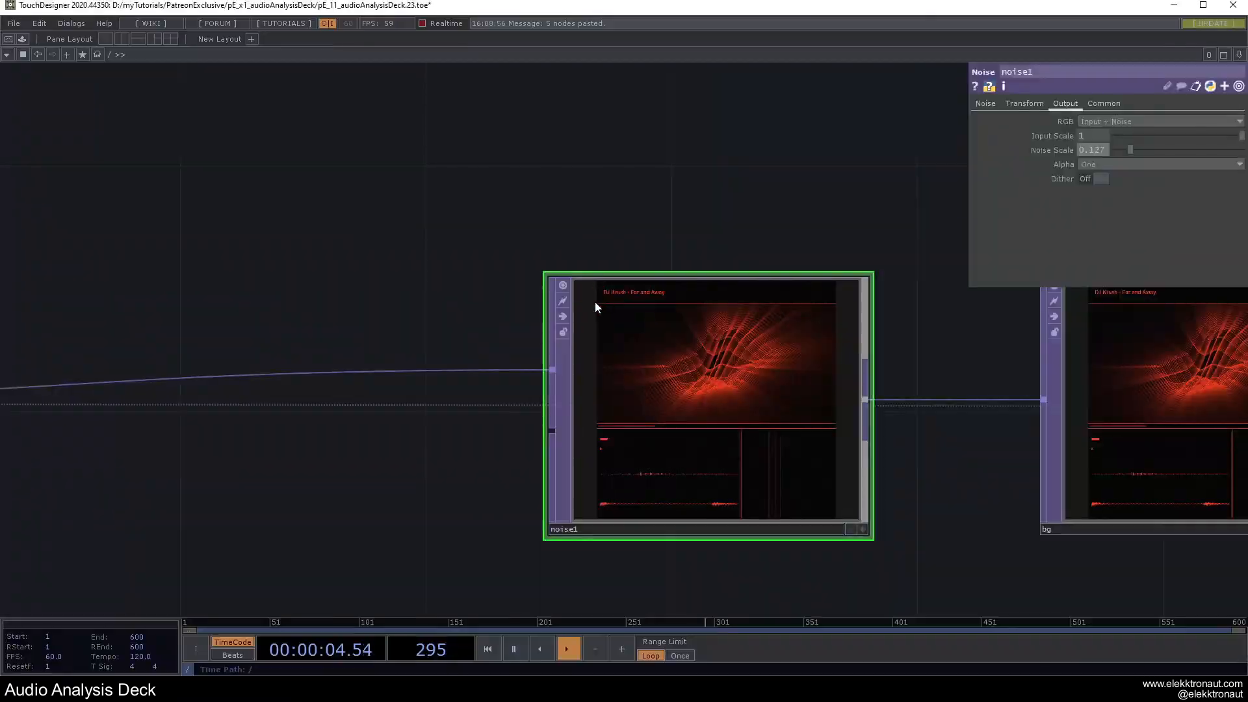
scroll(595, 302, down, 5)
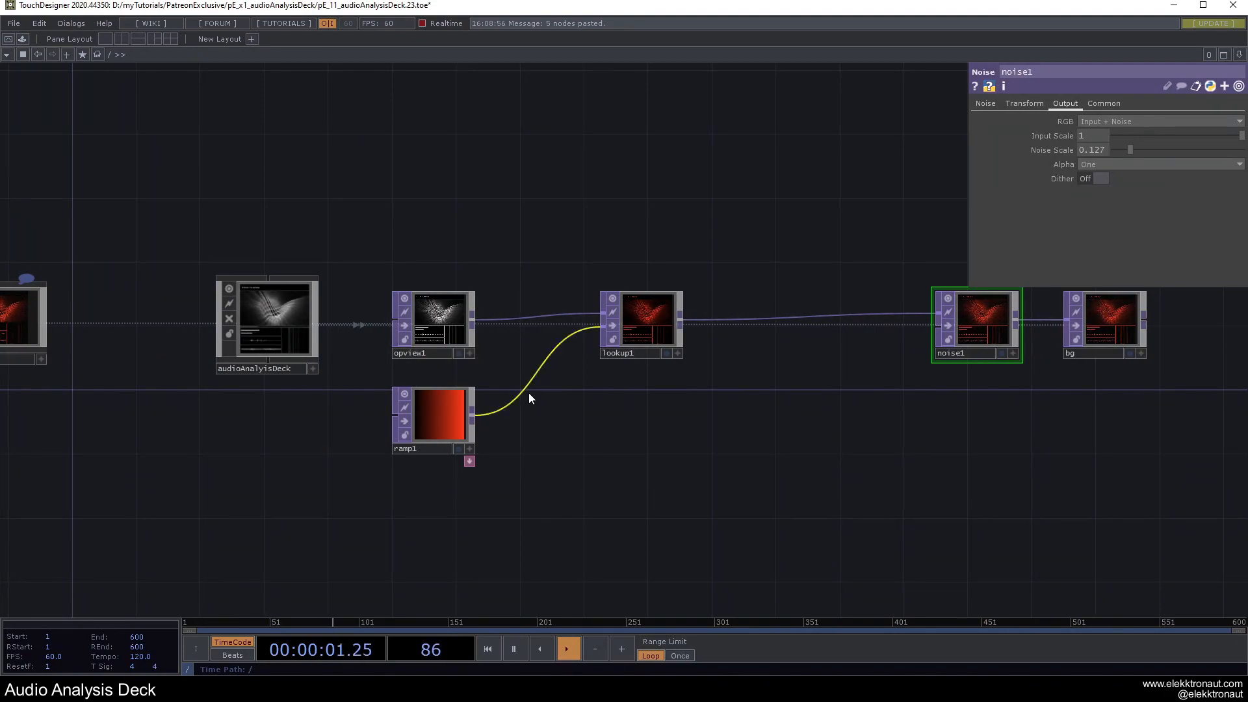
scroll(533, 397, down, 4)
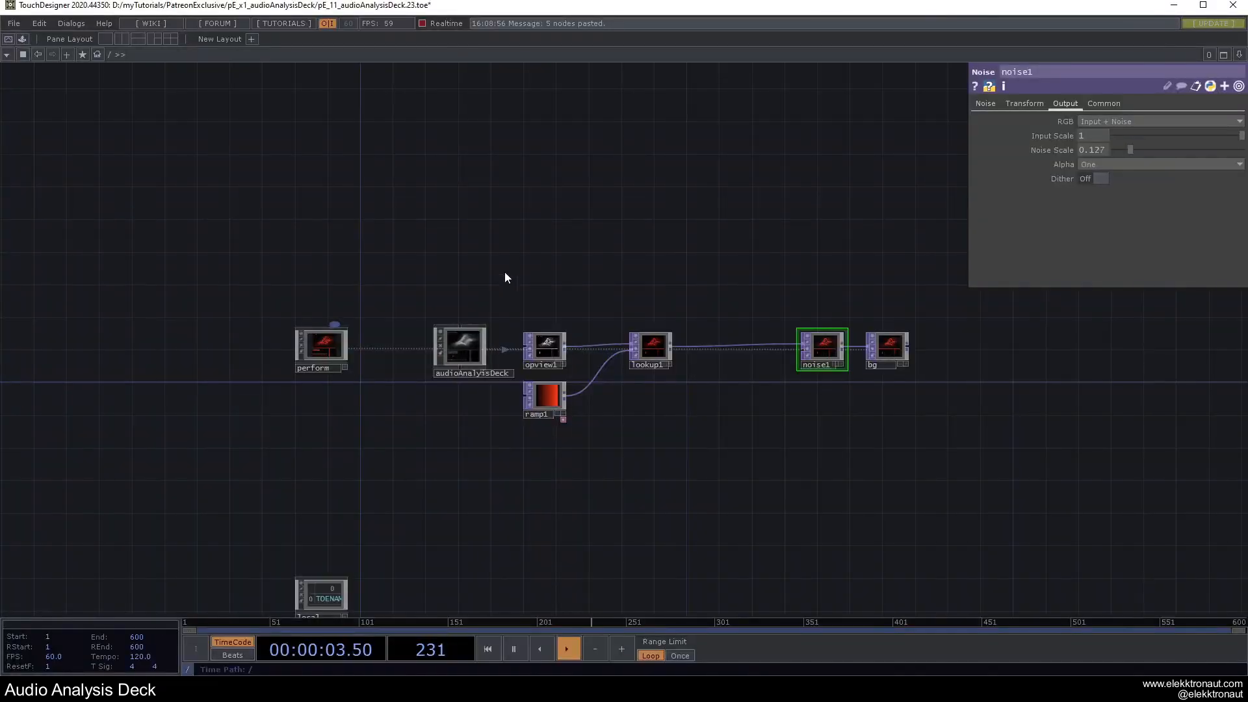
scroll(455, 356, up, 2)
click(483, 355)
scroll(533, 359, up, 5)
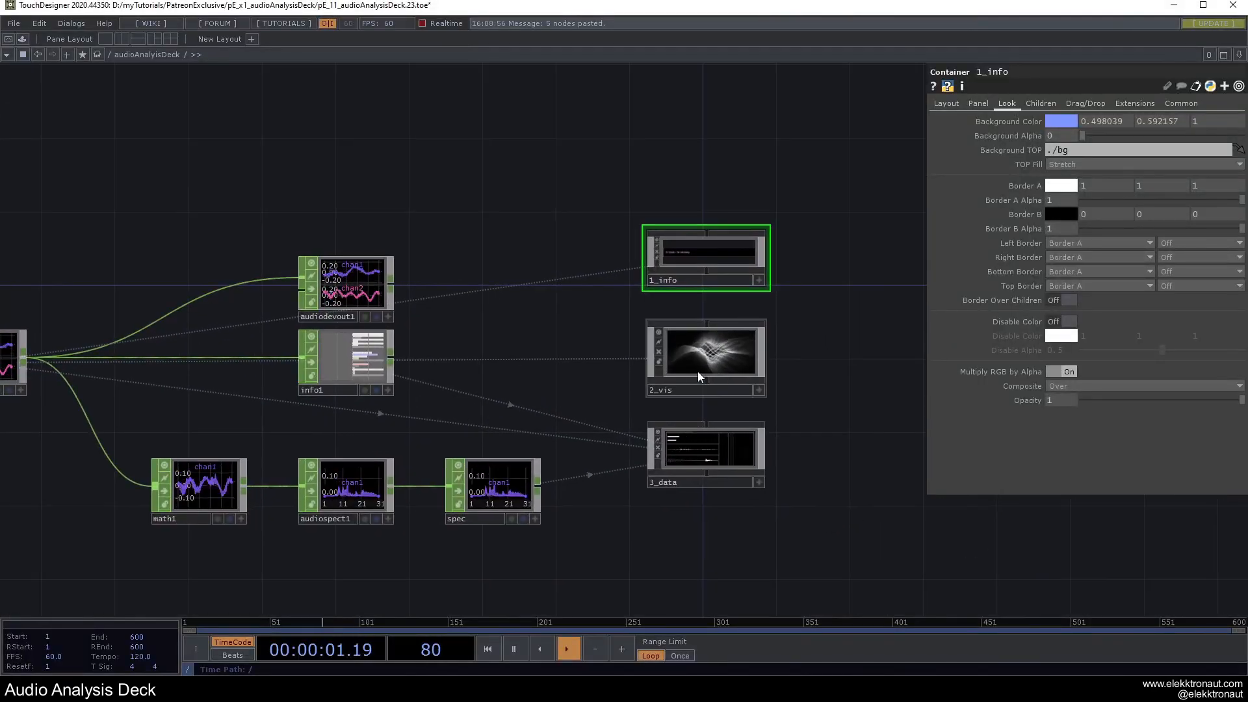
Set 2_data's child Align to Right to Left, putting the spectrum before the data panels.
scroll(697, 371, up, 5)
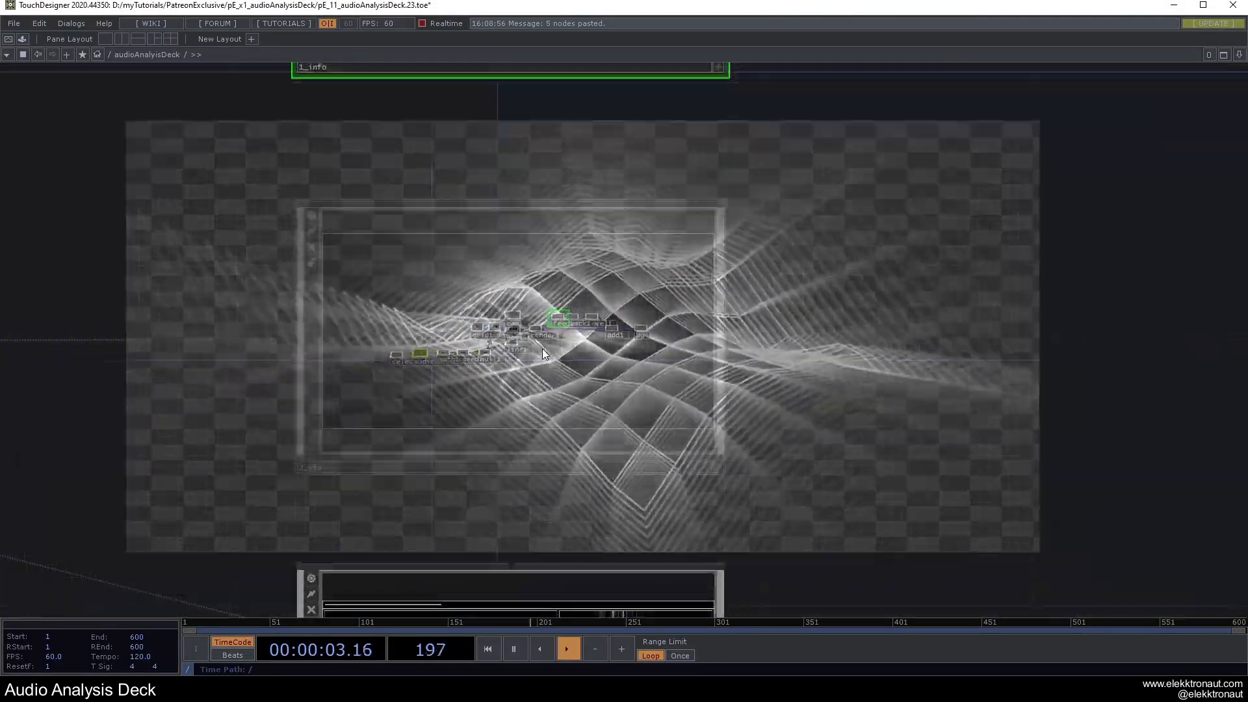
drag(746, 429, 806, 164)
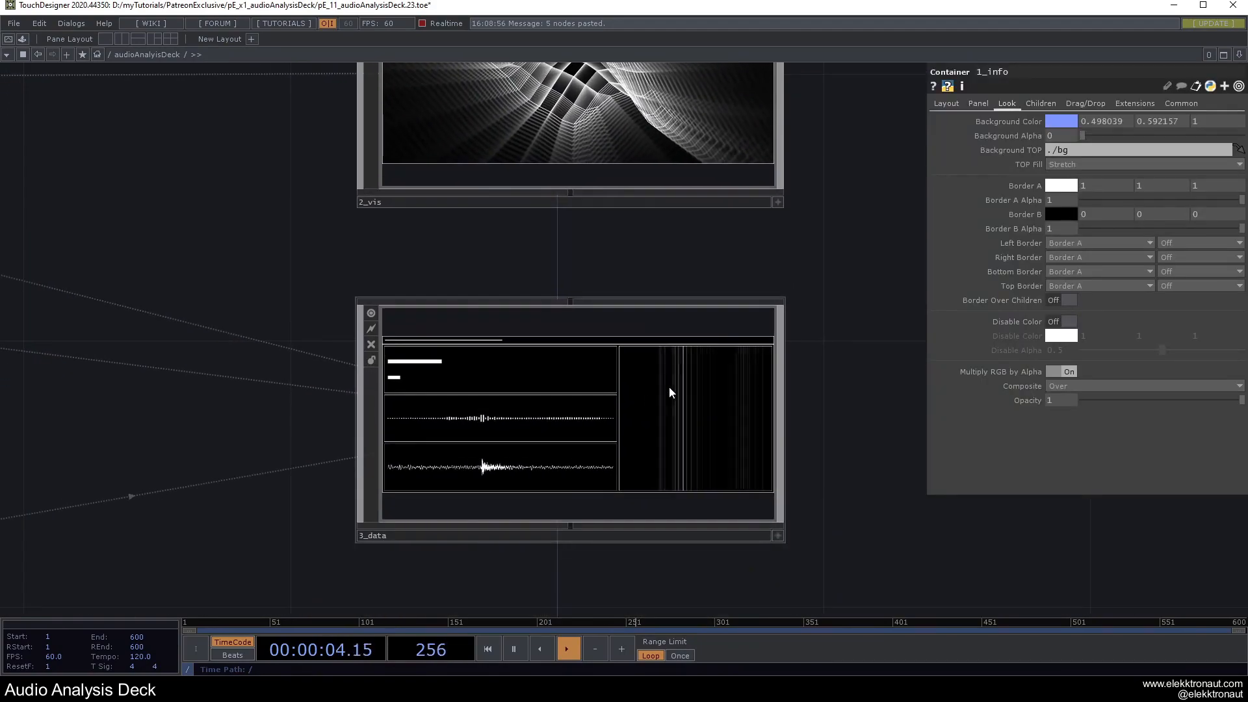
click(561, 422)
scroll(591, 438, up, 5)
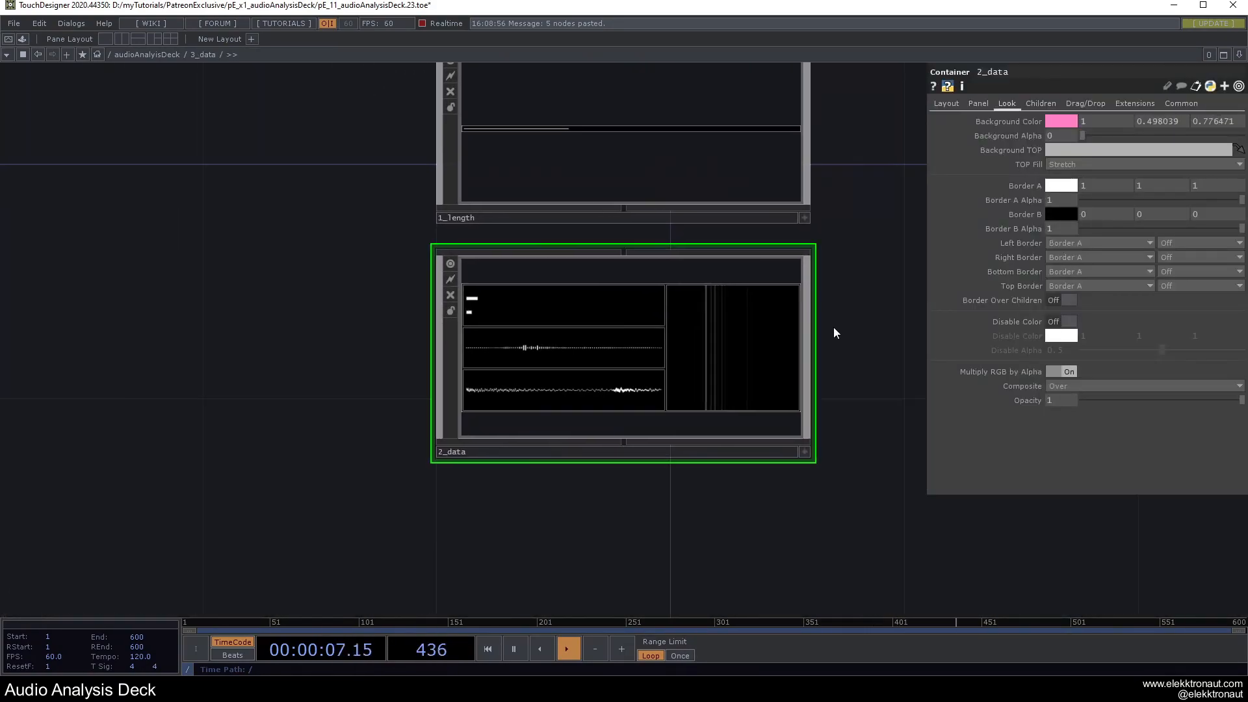
click(1041, 103)
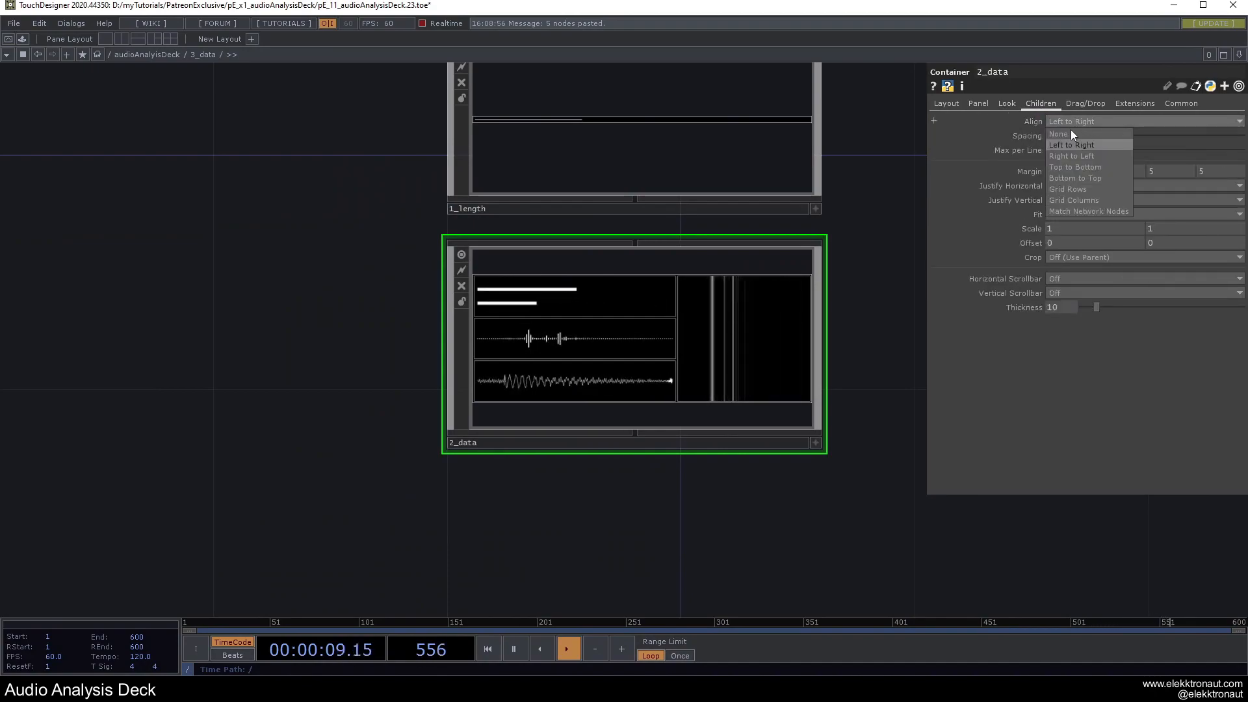
click(1076, 156)
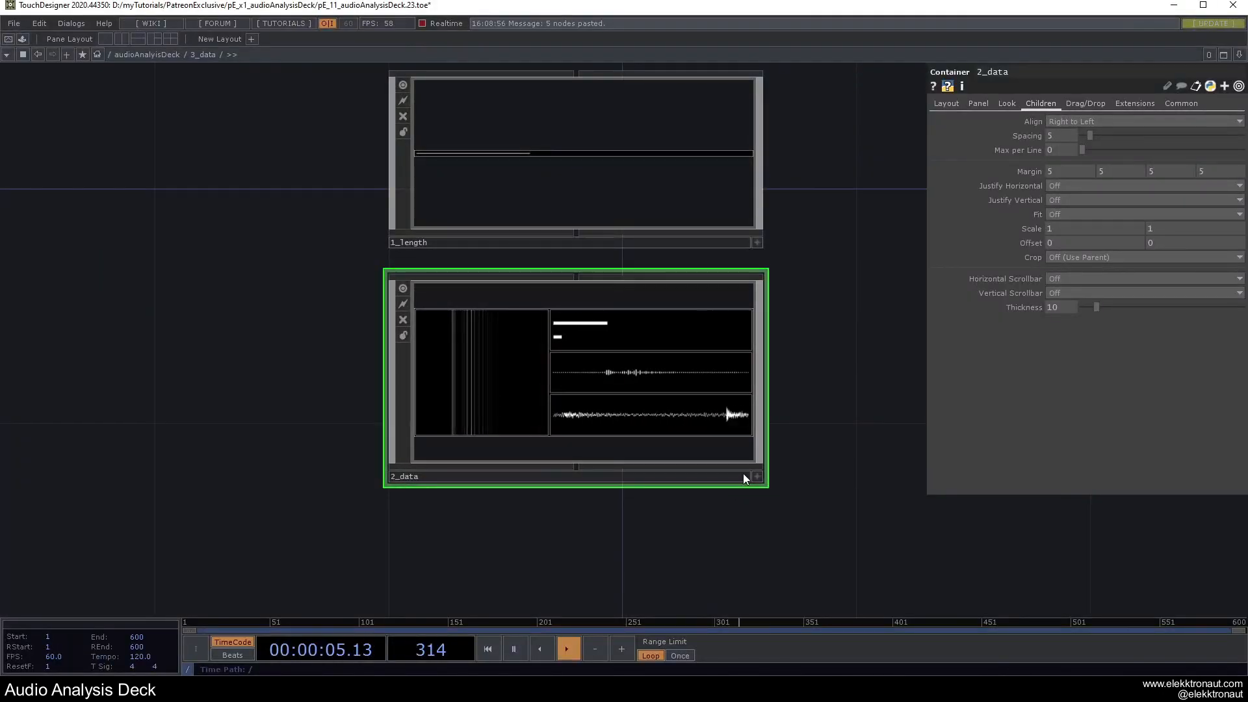
scroll(552, 442, down, 10)
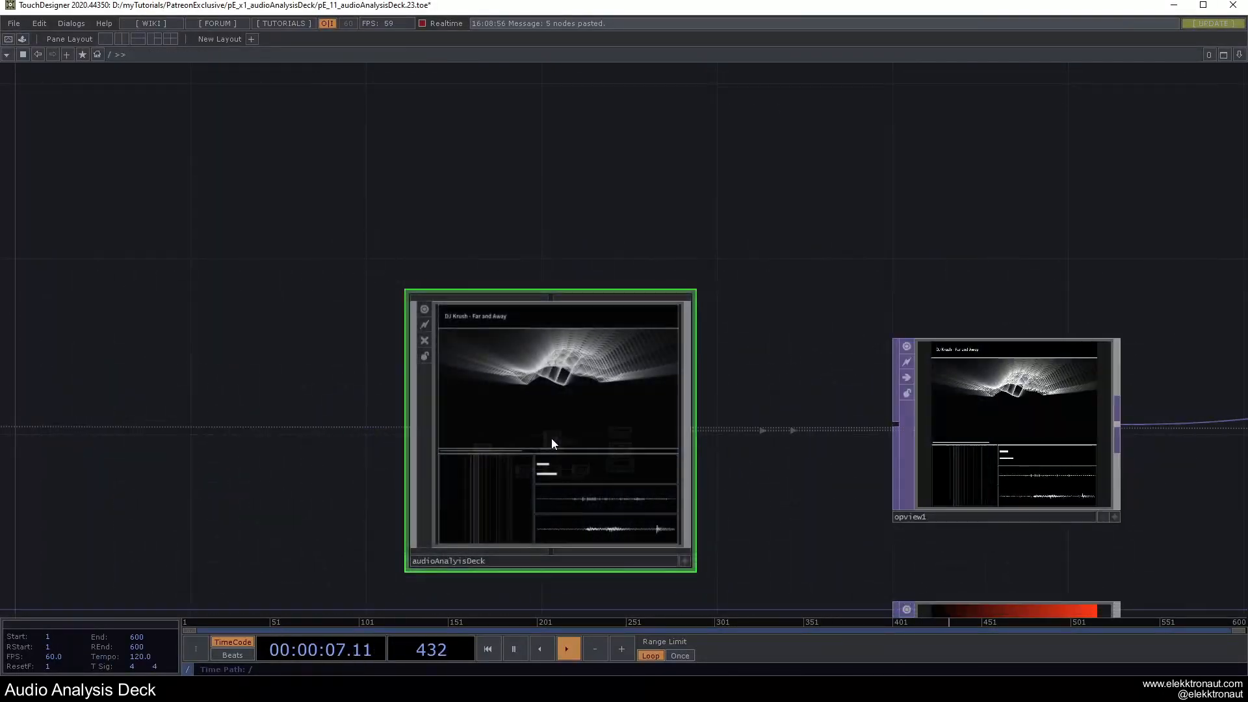
scroll(551, 435, down, 5)
scroll(551, 434, up, 2)
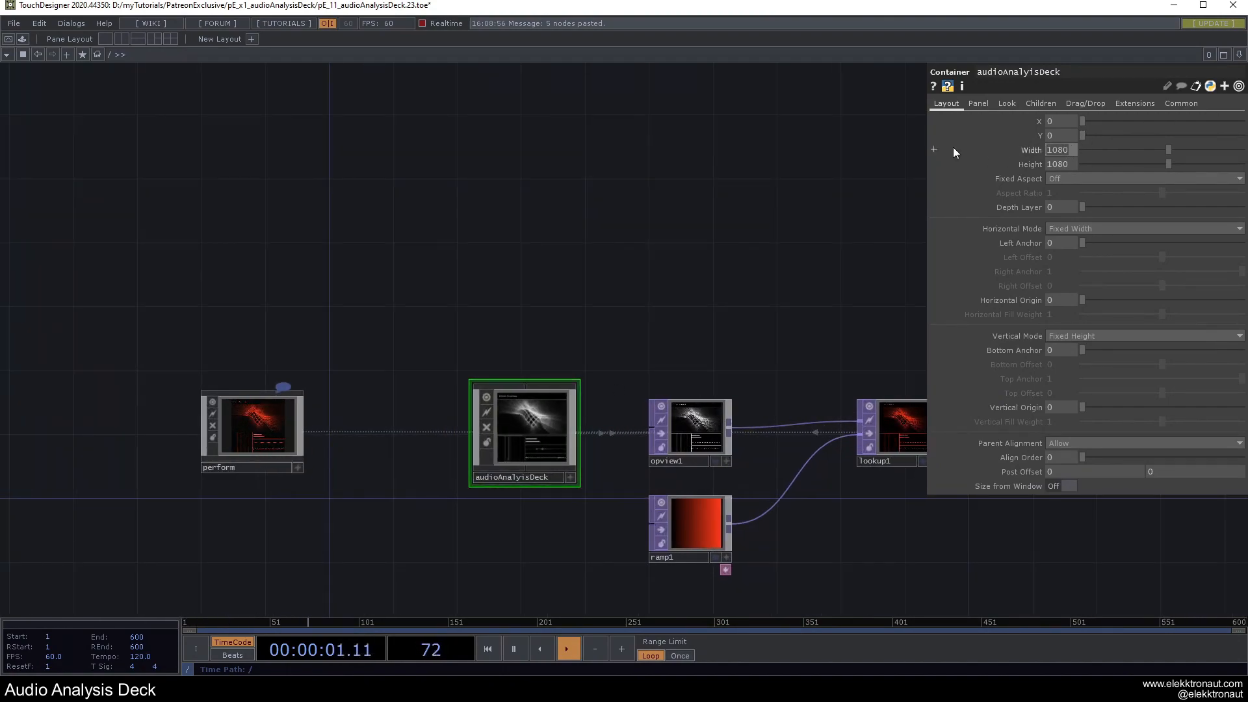
Make audioAnalysisDeck 900 by 900 and preview the square deck in perform mode.
text(900)
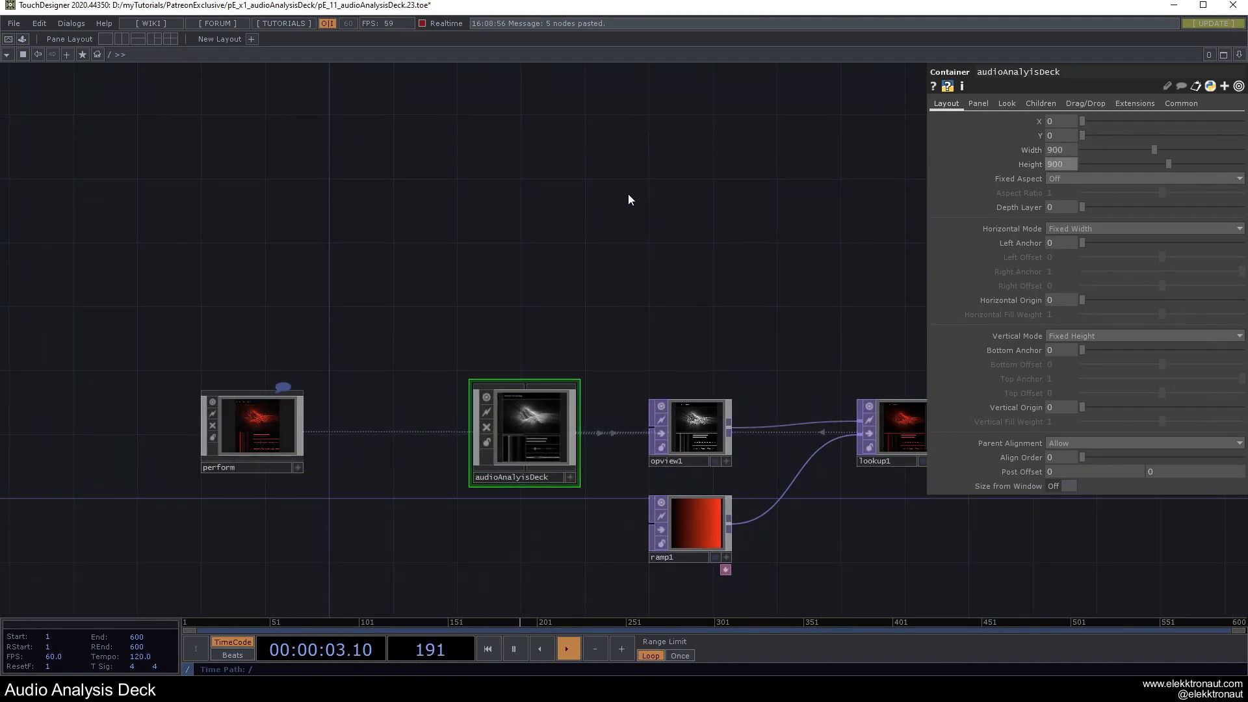
key(F1)
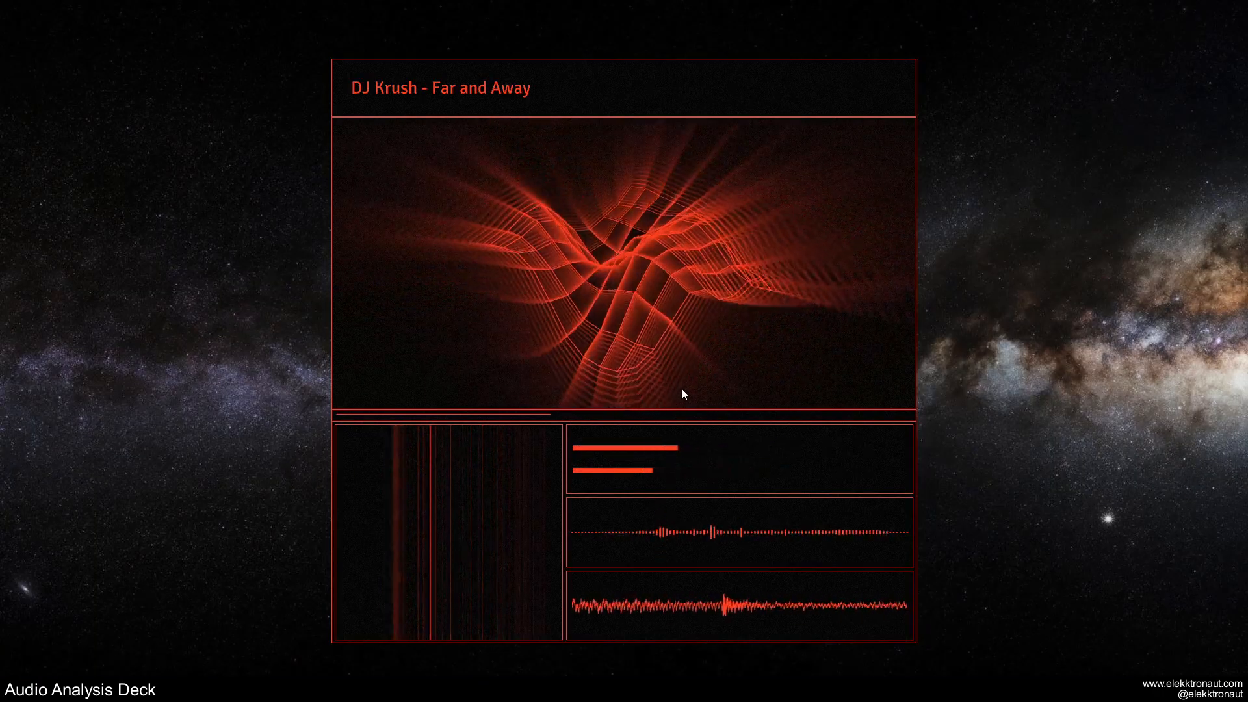
key(Escape)
scroll(529, 431, up, 5)
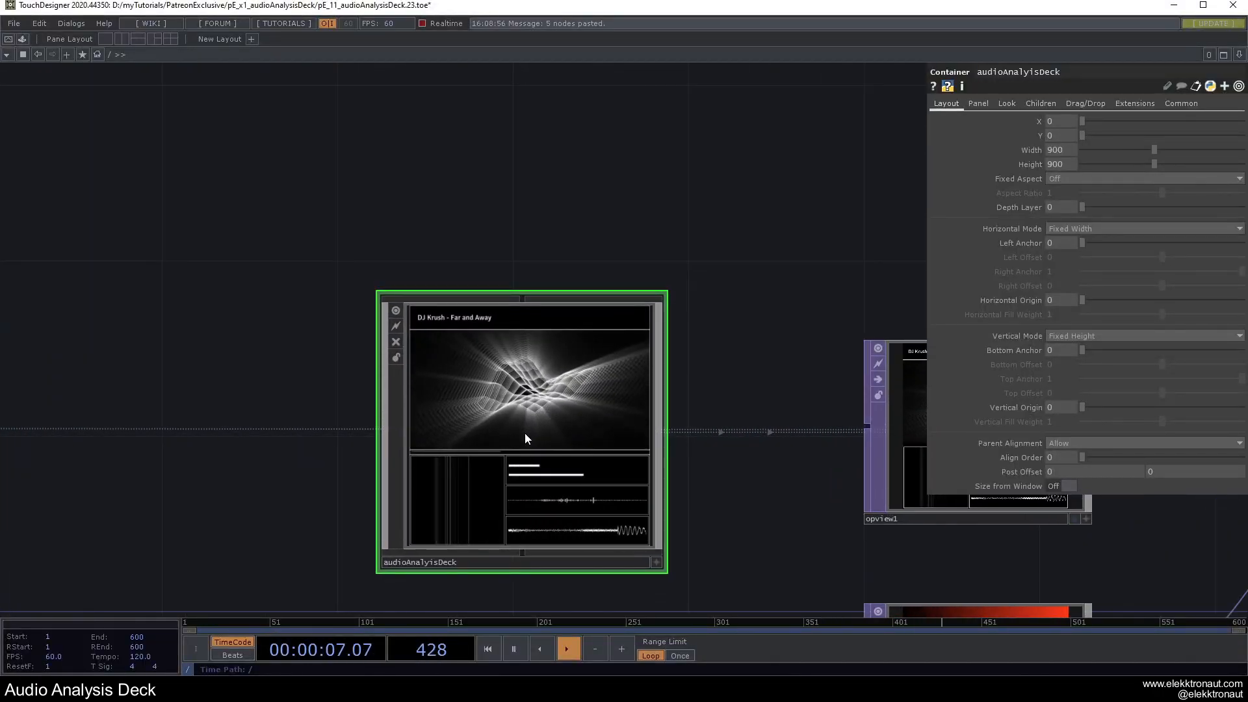
scroll(525, 432, up, 3)
scroll(527, 438, up, 2)
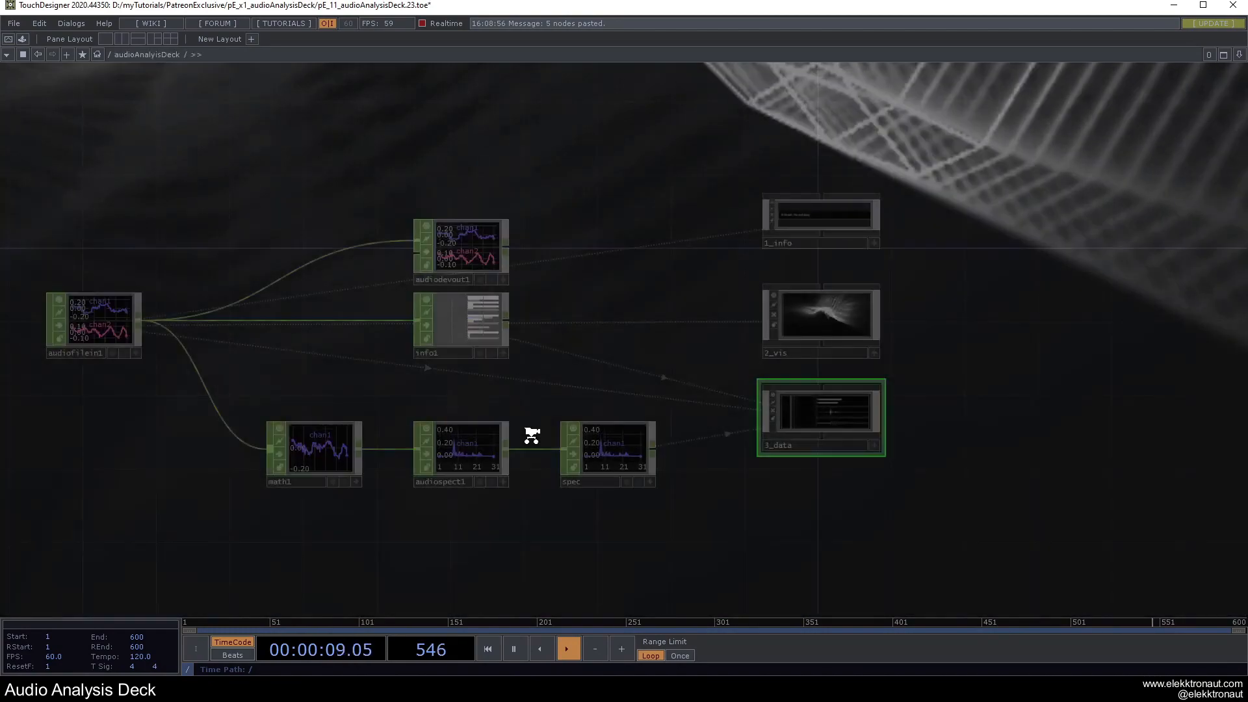
scroll(825, 420, up, 5)
scroll(508, 450, up, 5)
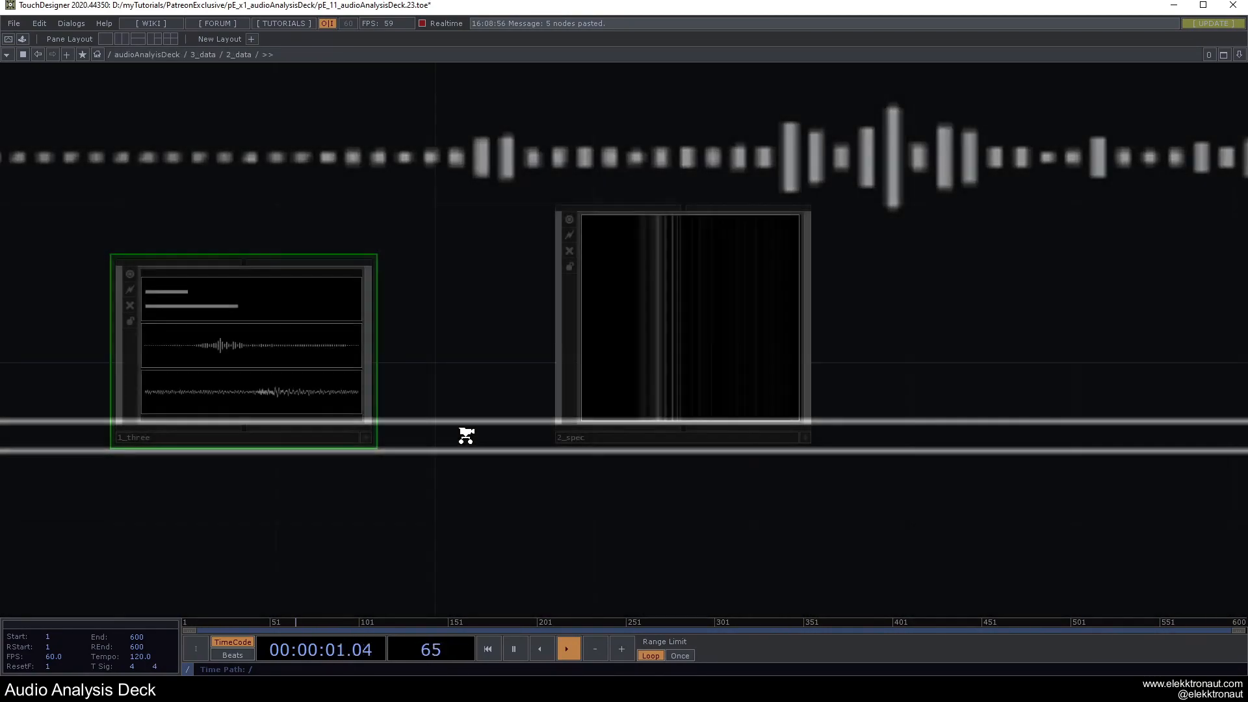
Set 1_three's child Align to Bottom to Top, placing level bars at the bottom, and check in perform mode.
key(p)
click(1044, 104)
click(1109, 122)
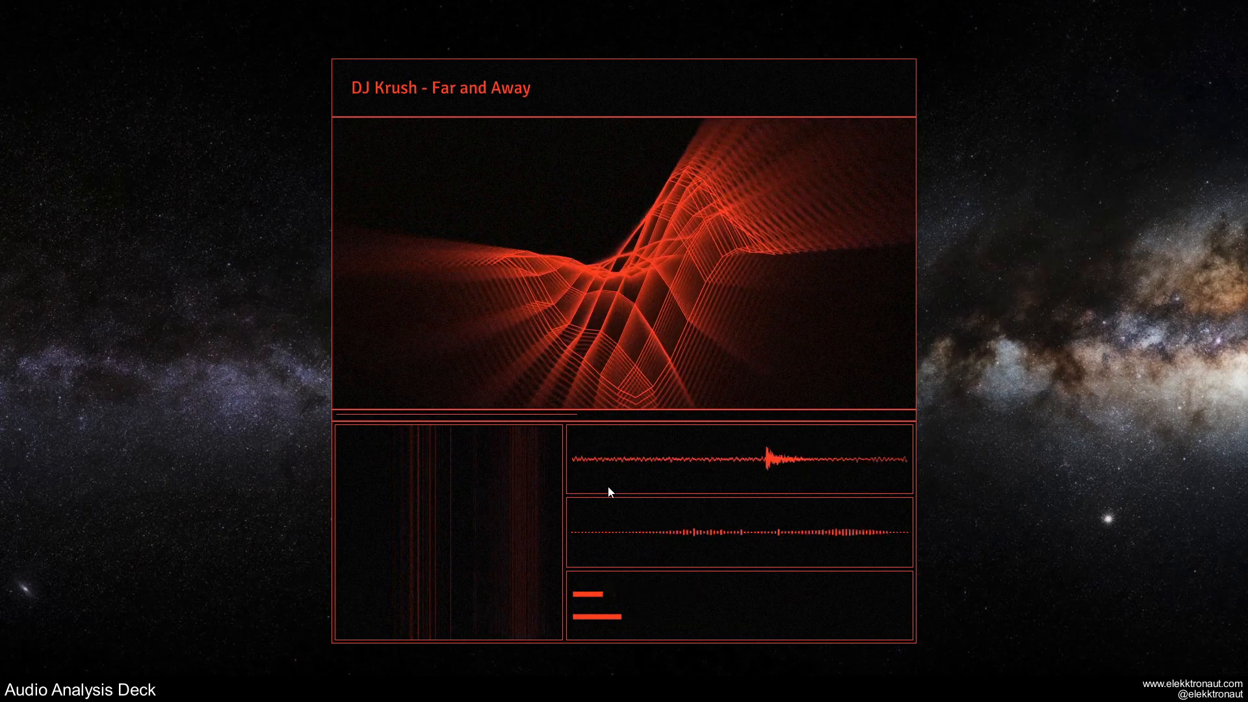
key(Escape)
key(F1)
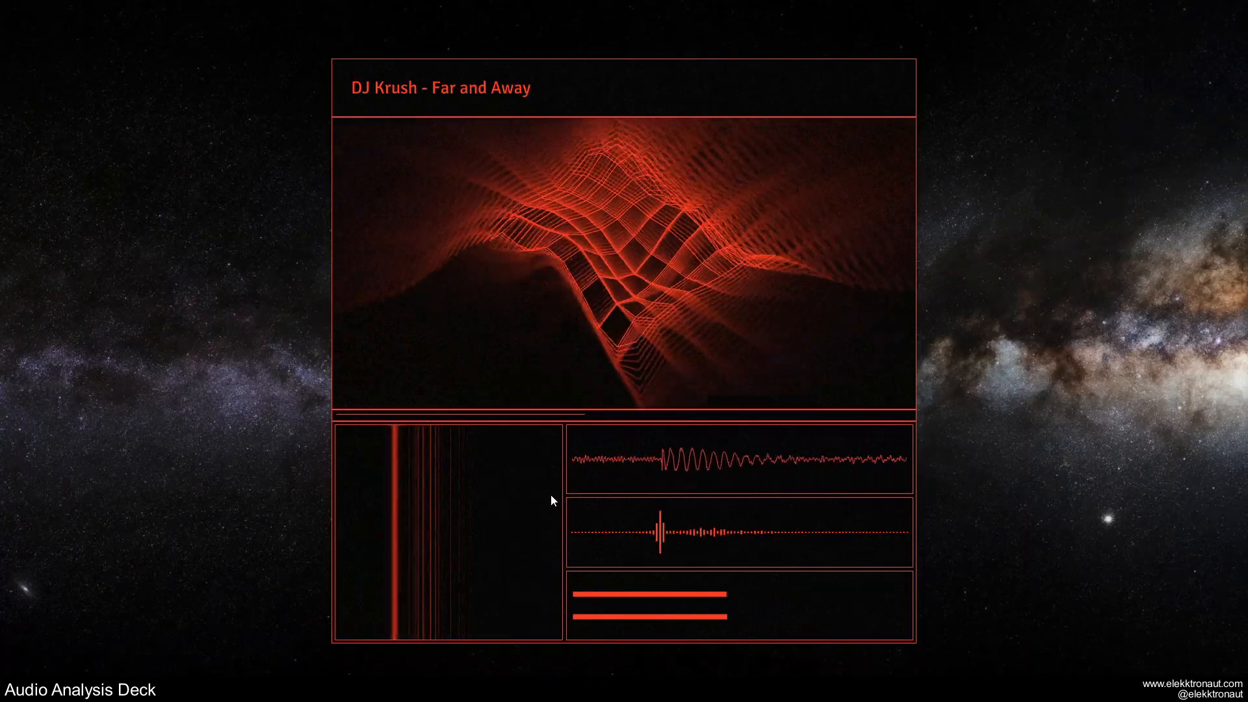
key(Escape)
key(i)
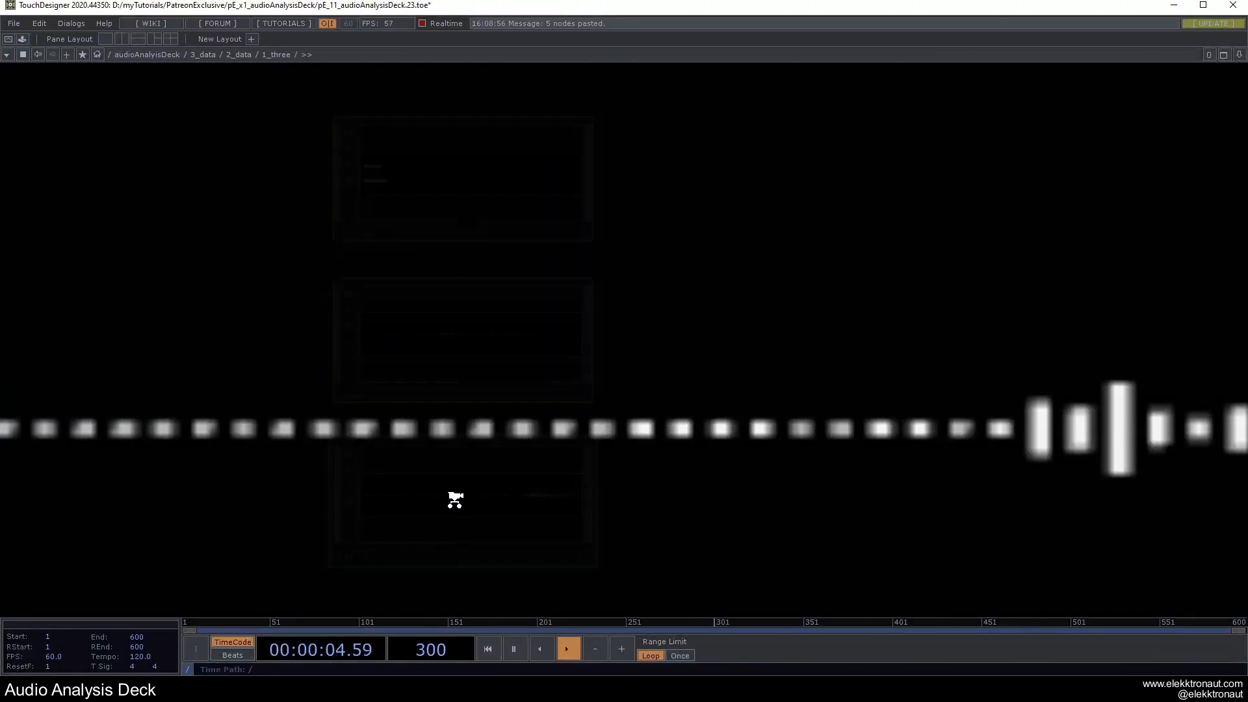
key(u)
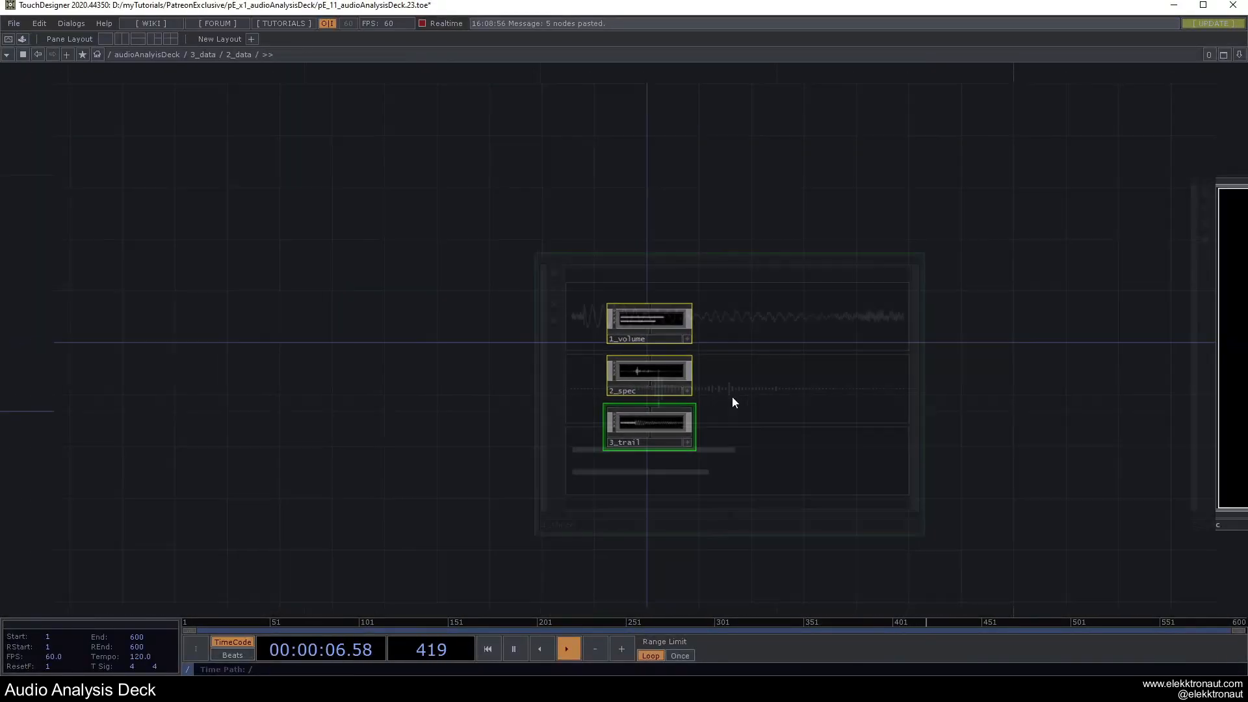
key(F1)
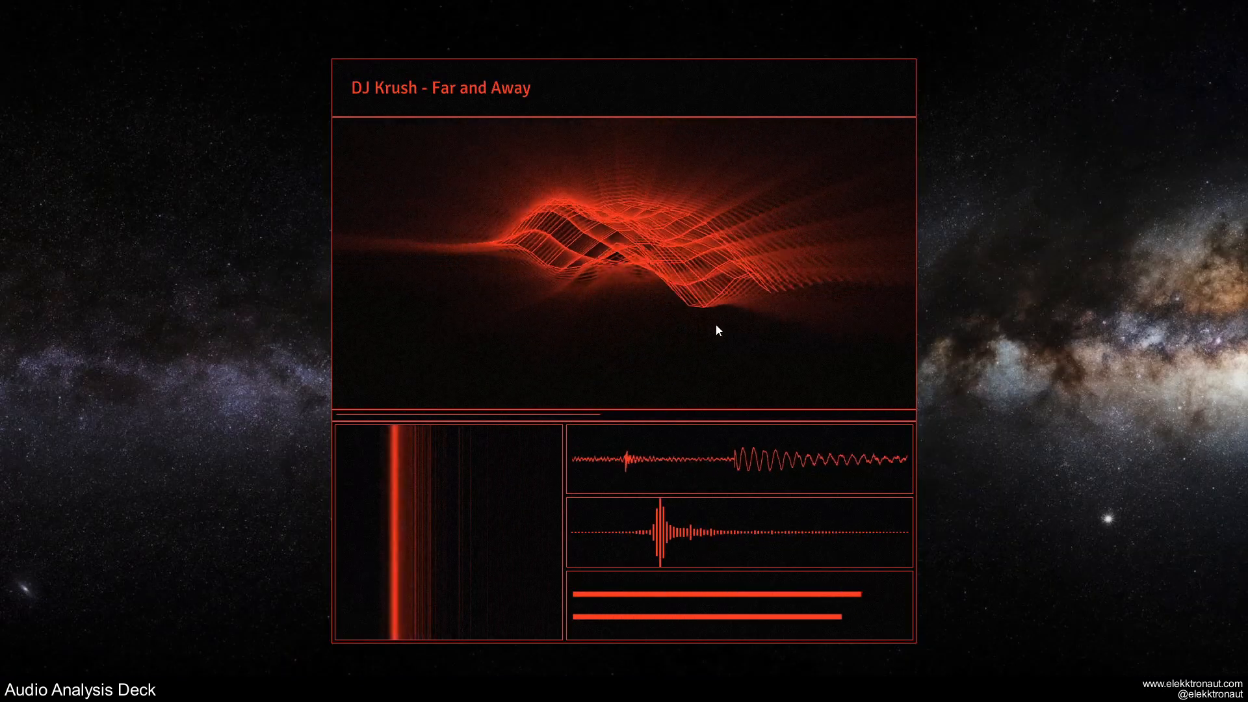
key(Escape)
scroll(596, 400, down, 20)
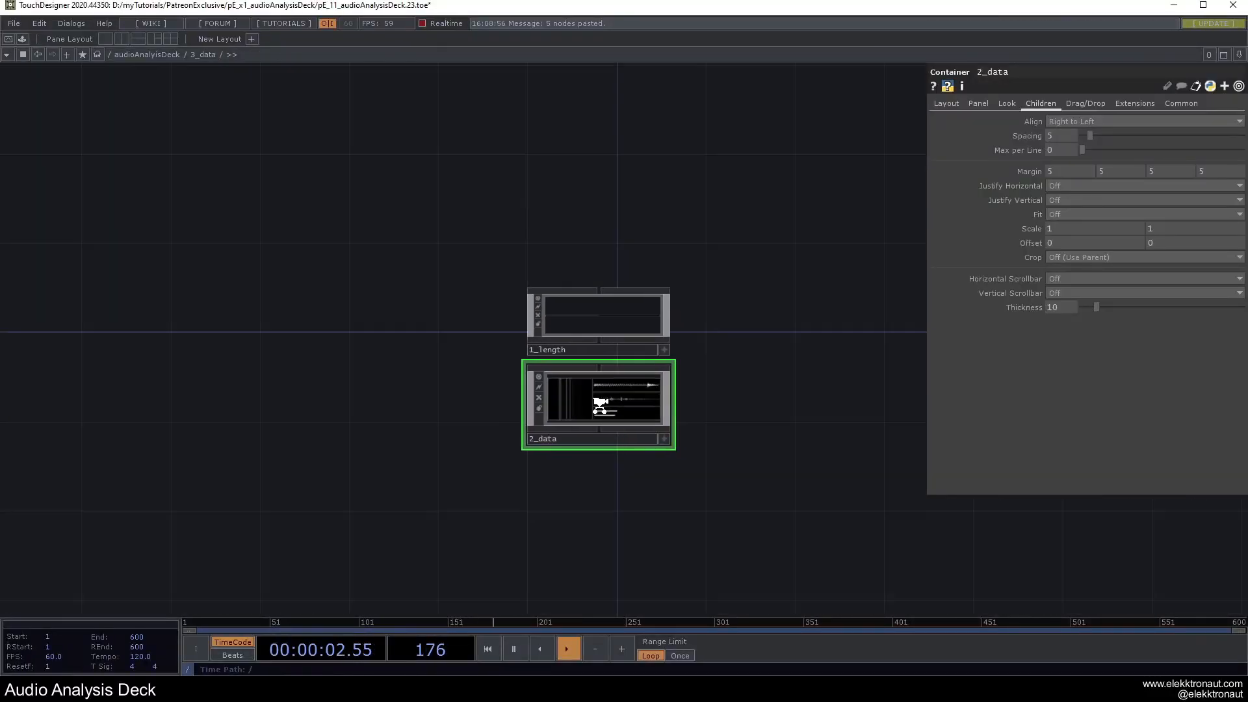
scroll(602, 411, down, 5)
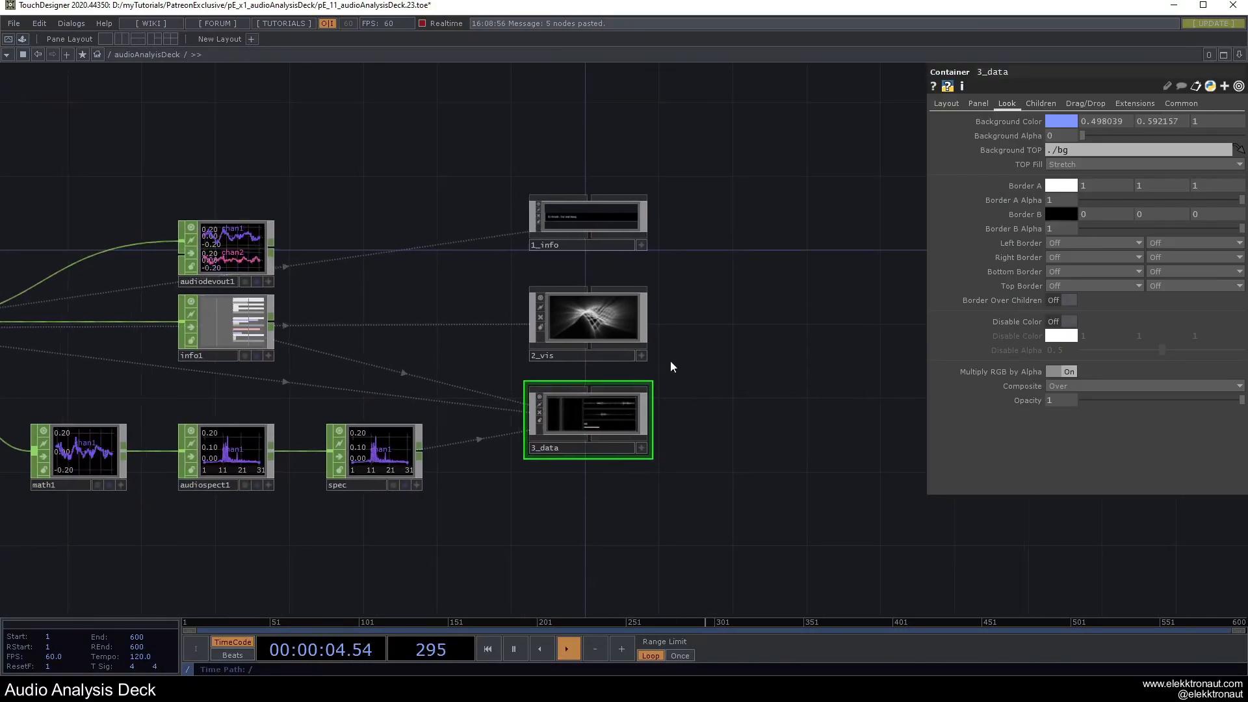
Inspect the 2_vis and 2_spec containers' size and anchoring settings.
scroll(671, 357, up, 5)
click(603, 326)
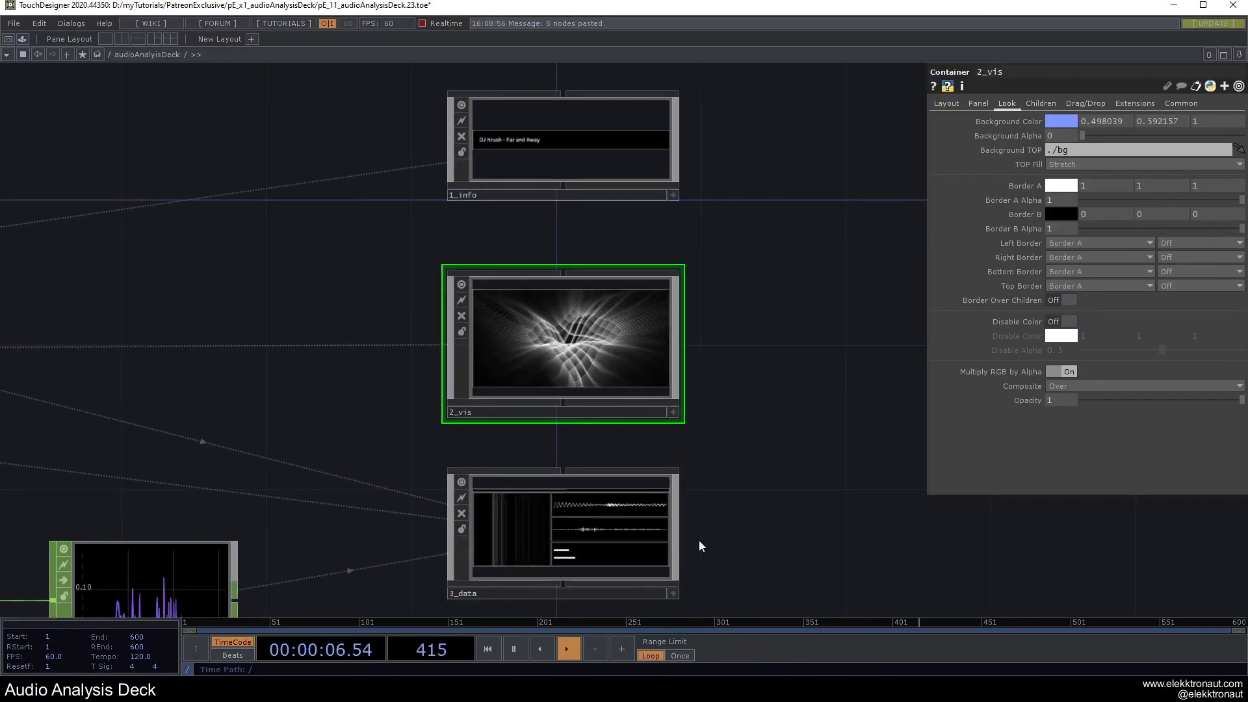
scroll(588, 416, up, 4)
scroll(588, 416, up, 5)
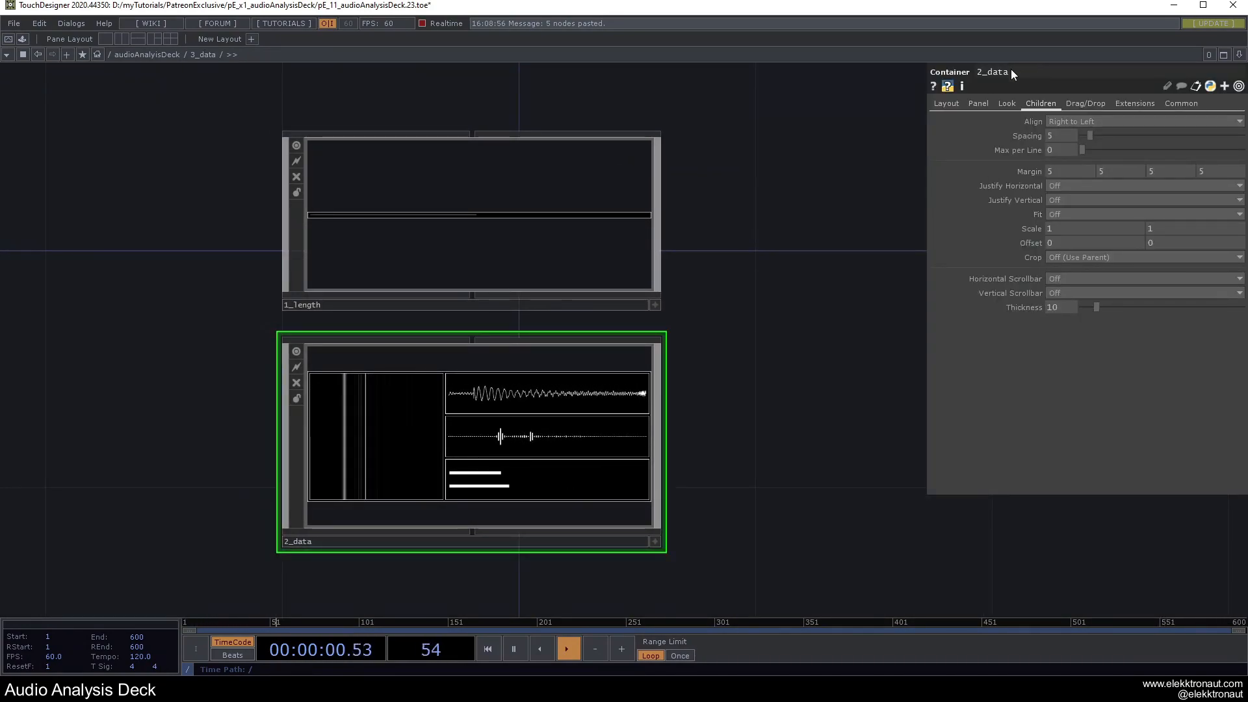
scroll(527, 396, up, 4)
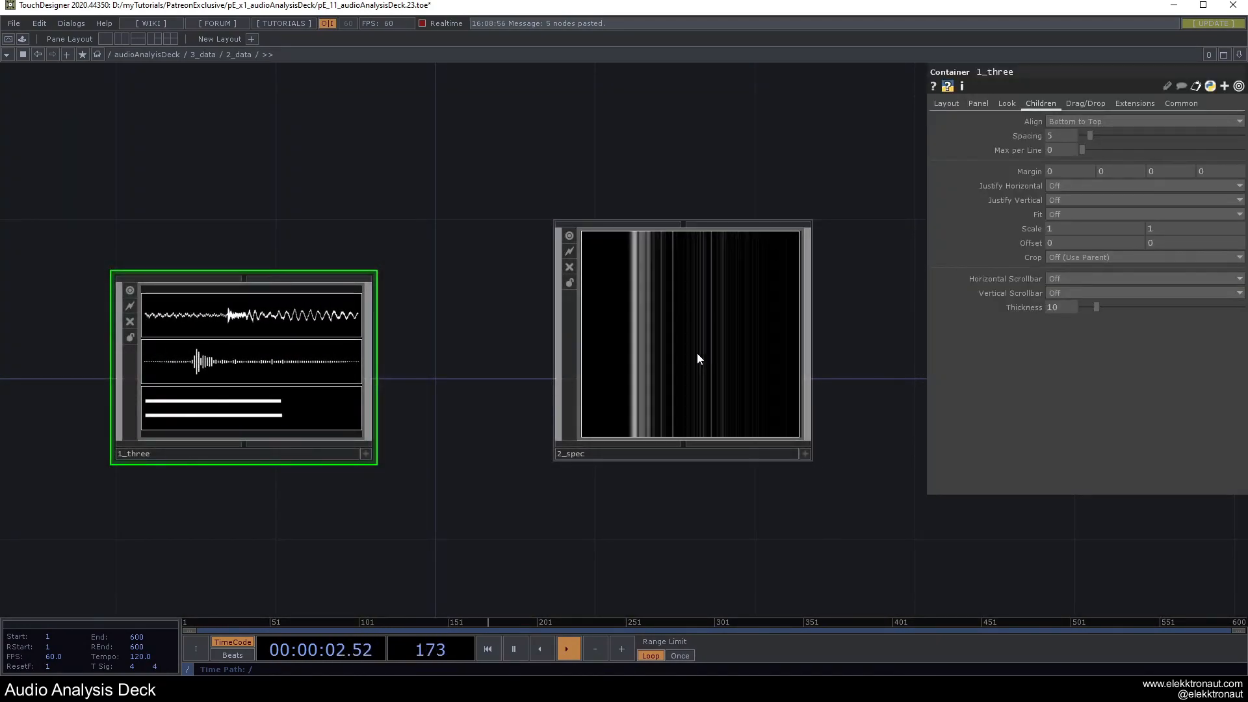
click(697, 354)
click(947, 105)
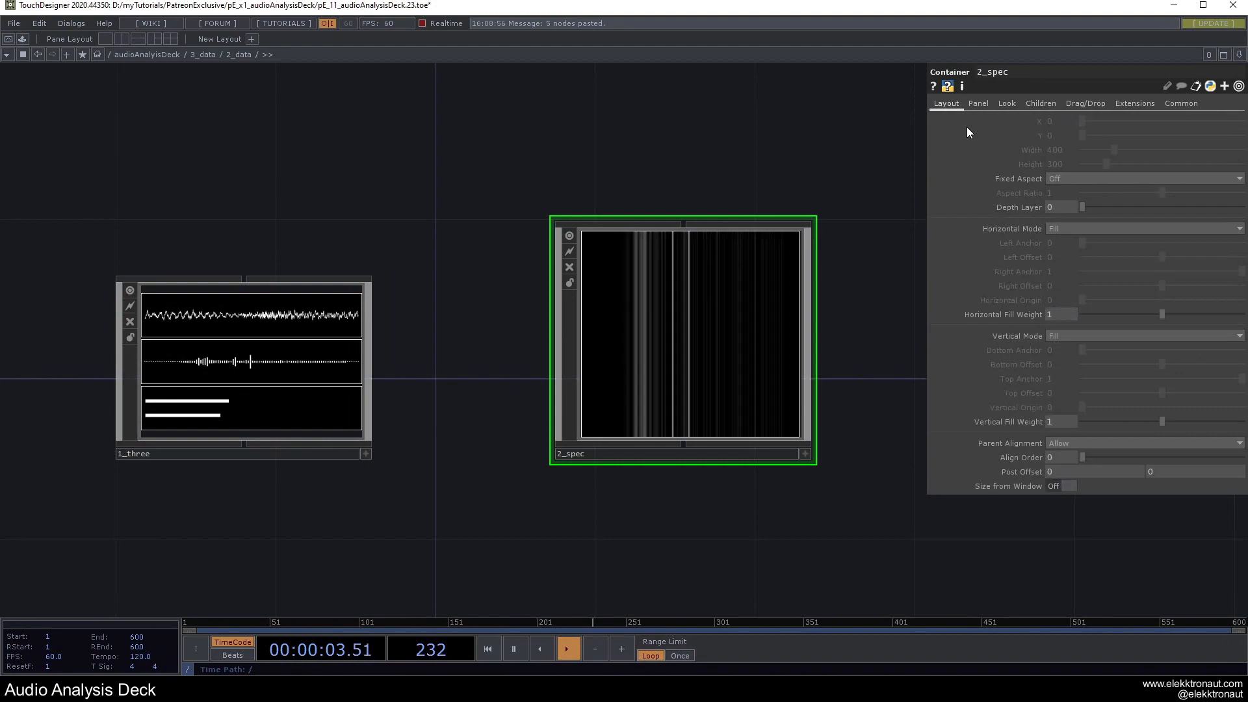
Widen 1_three's right anchor from 0.6 to 0.706 and view the deck in perform mode.
click(364, 374)
drag(1172, 269, 1191, 273)
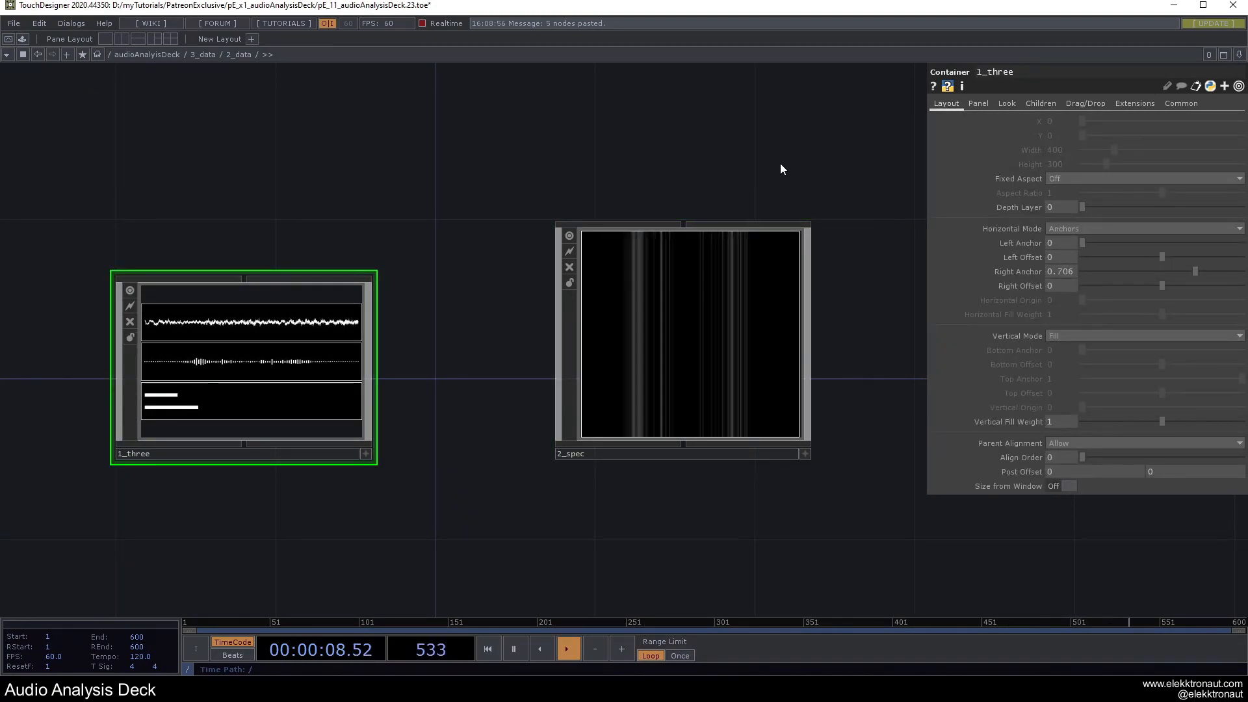
key(F1)
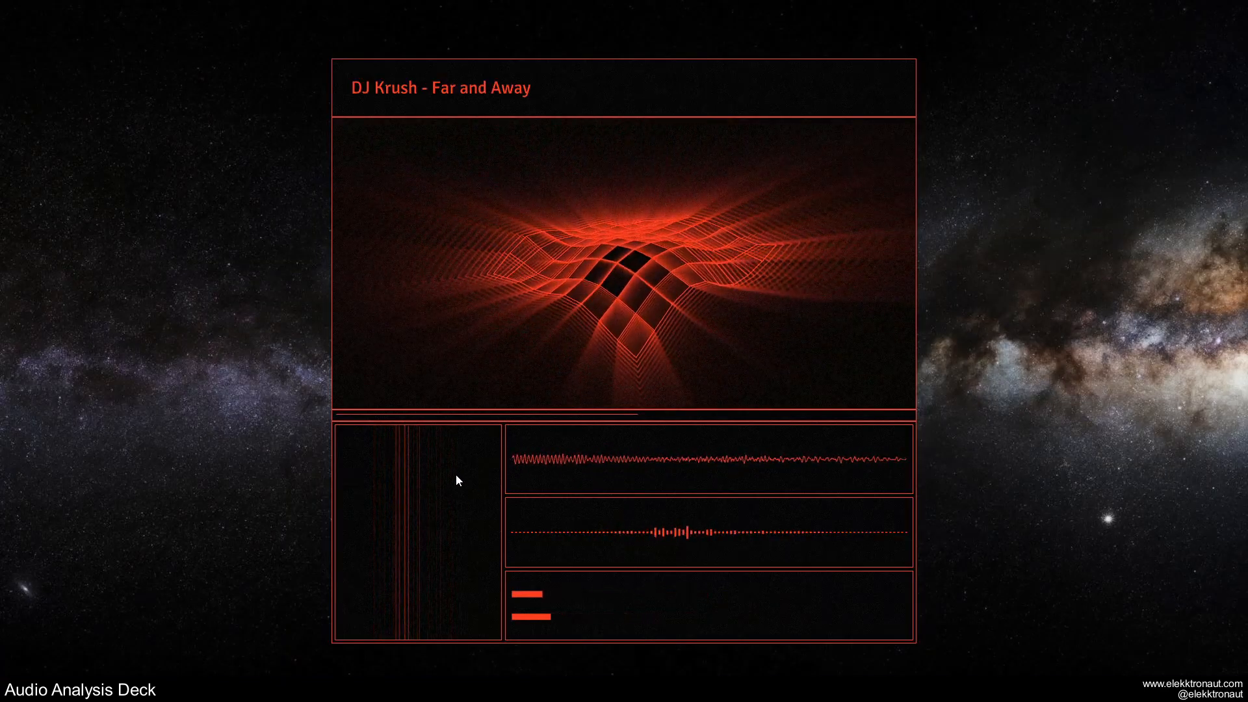
key(Escape)
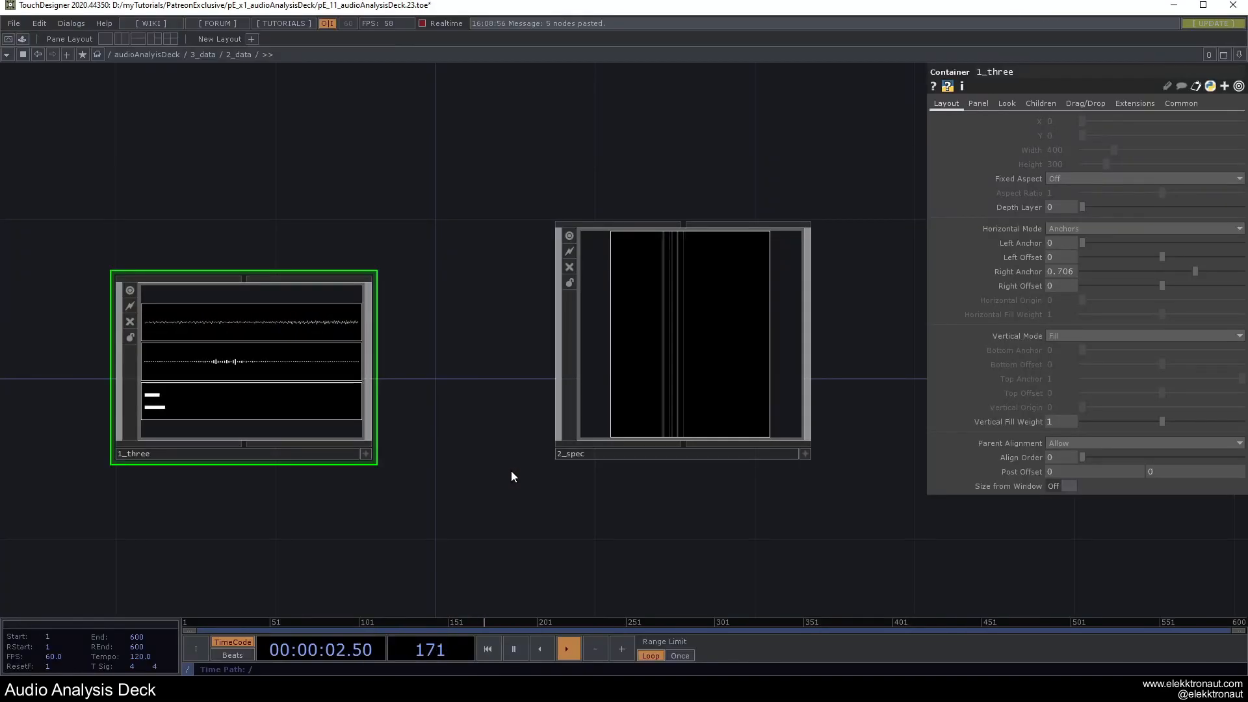
key(F1)
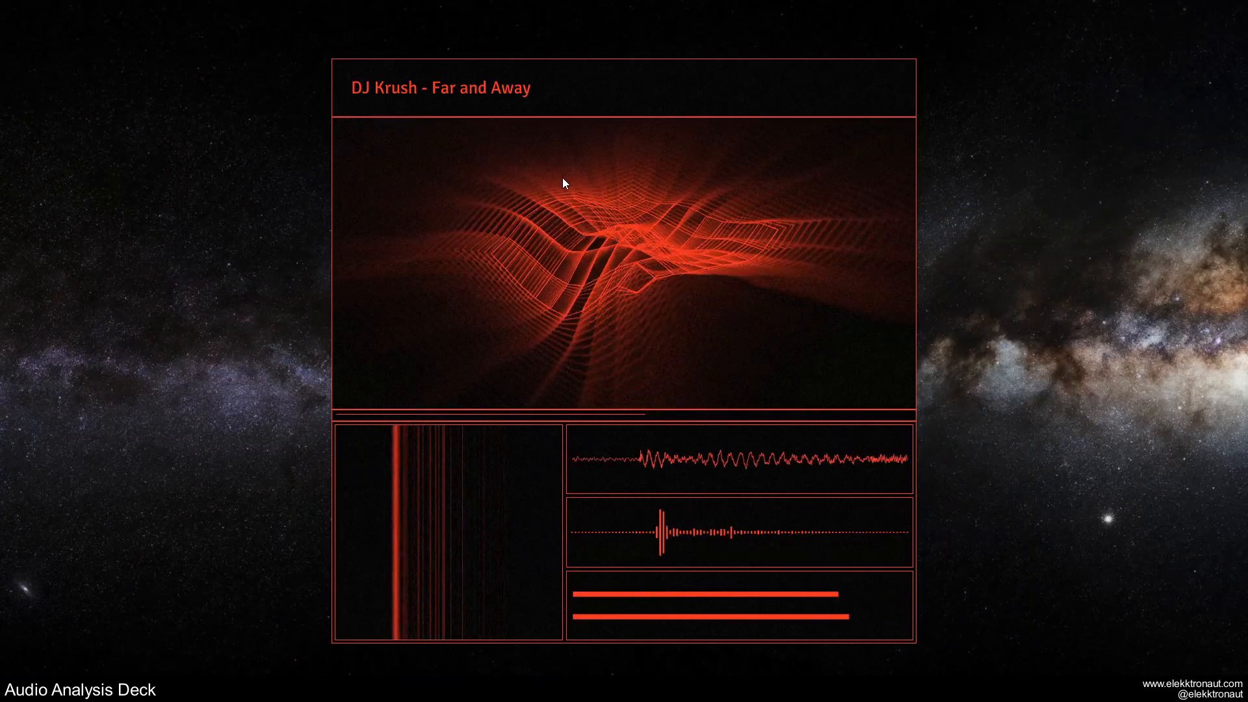